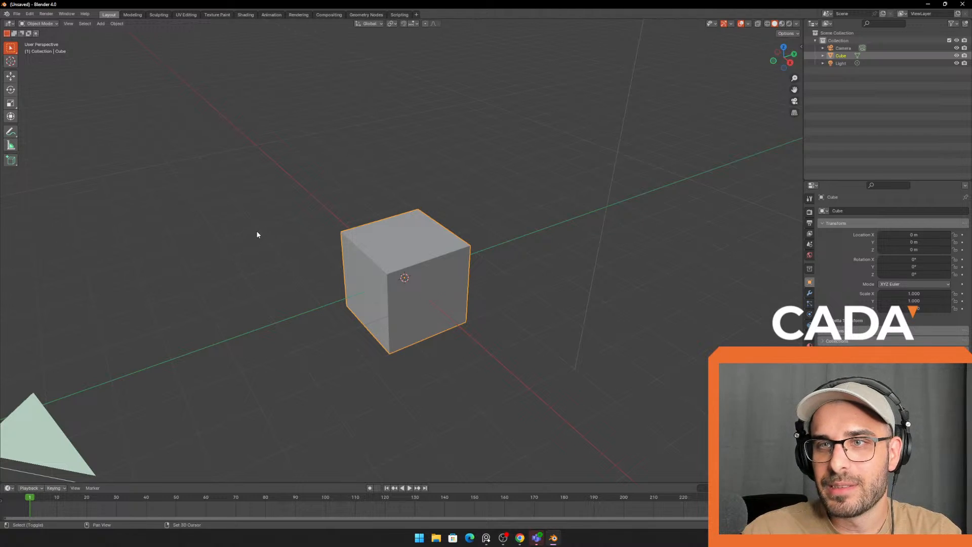
{"action": "middle_click_drag", "start_coordinate": [256, 234], "coordinate": [248, 226], "text": "shift"}
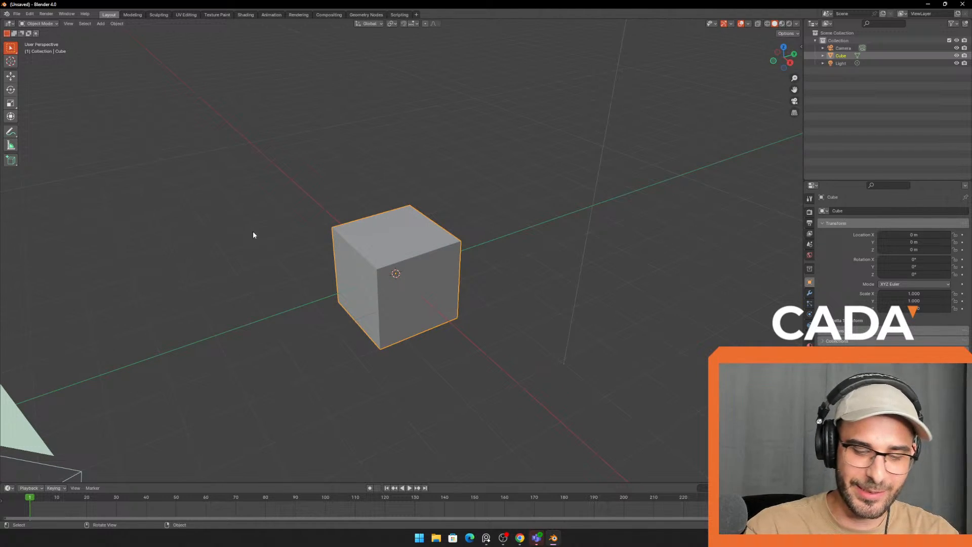
{"action": "middle_click_drag", "start_coordinate": [270, 238], "coordinate": [273, 237]}
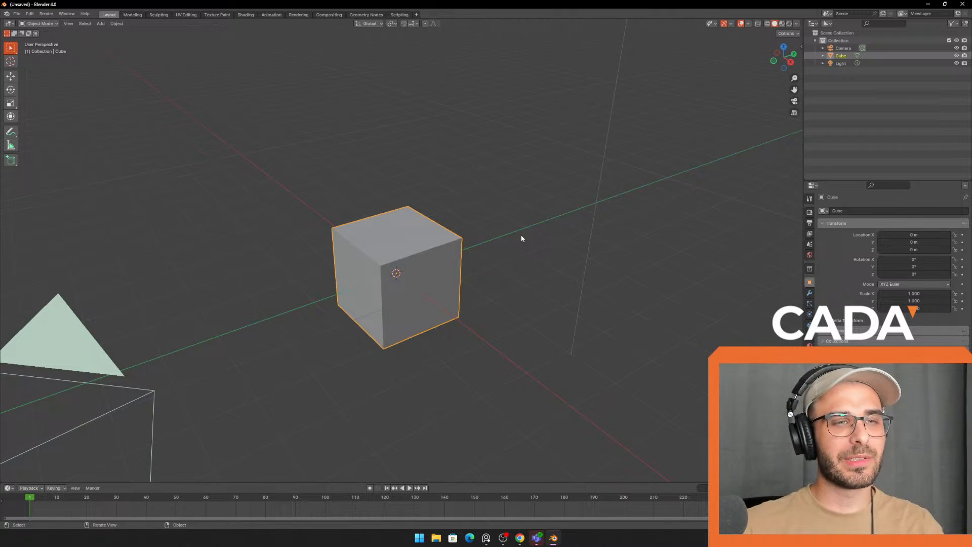
{"action": "middle_click_drag", "start_coordinate": [495, 226], "coordinate": [519, 222]}
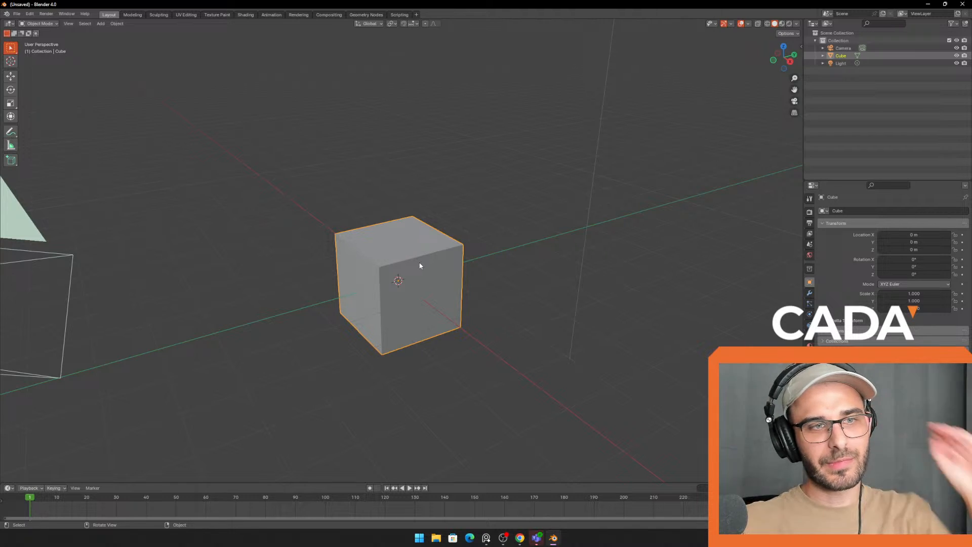
{"action": "middle_click_drag", "start_coordinate": [419, 243], "coordinate": [478, 212]}
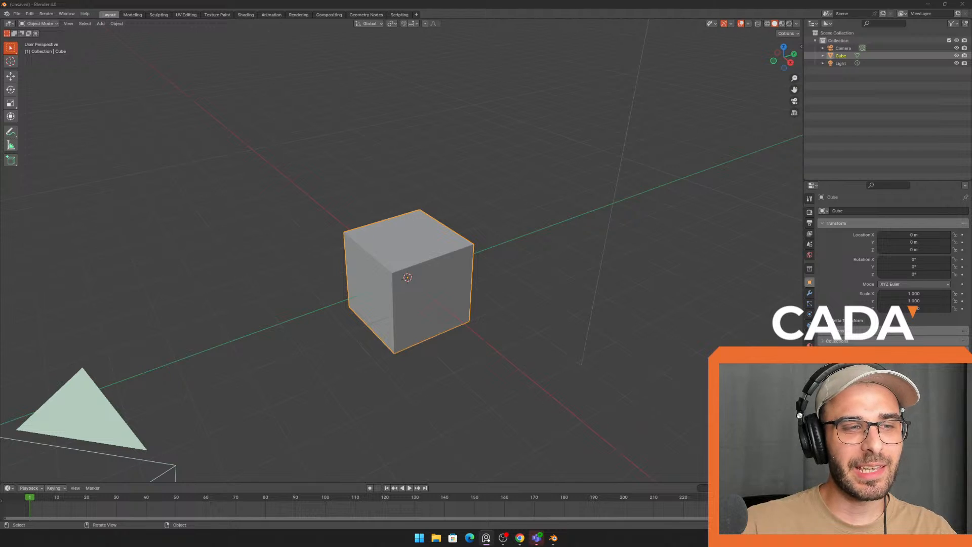
- Switch to the reference image board and examine the miniature coffee shop, coffee cart and coffee sign pictures
{"action": "right_click_drag", "start_coordinate": [1, 218], "coordinate": [400, 249]}
{"action": "scroll", "coordinate": [398, 255], "scroll_direction": "up", "scroll_amount": 5}
{"action": "middle_click_drag", "start_coordinate": [363, 228], "coordinate": [285, 281]}
{"action": "scroll", "coordinate": [348, 245], "scroll_direction": "up", "scroll_amount": 3}
{"action": "middle_click_drag", "start_coordinate": [342, 243], "coordinate": [371, 263]}
{"action": "scroll", "coordinate": [288, 258], "scroll_direction": "down", "scroll_amount": 5}
{"action": "middle_click_drag", "start_coordinate": [269, 265], "coordinate": [345, 222]}
{"action": "scroll", "coordinate": [276, 215], "scroll_direction": "up", "scroll_amount": 5}
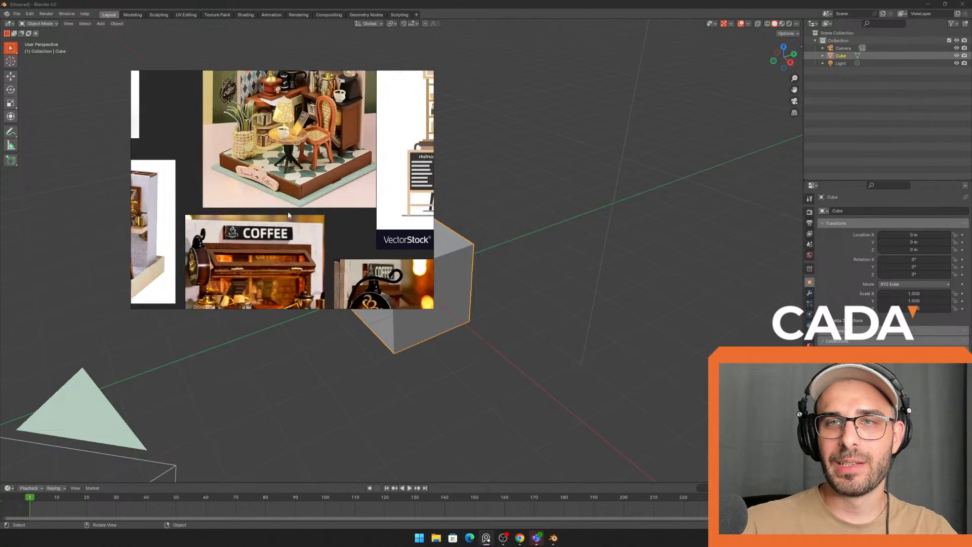
{"action": "mouse_move", "coordinate": [343, 282]}
{"action": "middle_mouse_down"}
{"action": "mouse_move", "coordinate": [305, 202]}
{"action": "mouse_move", "coordinate": [330, 204]}
{"action": "mouse_move", "coordinate": [352, 270]}
{"action": "middle_mouse_up"}
{"action": "scroll", "coordinate": [329, 210], "scroll_direction": "down", "scroll_amount": 2}
{"action": "scroll", "coordinate": [339, 260], "scroll_direction": "up", "scroll_amount": 1}
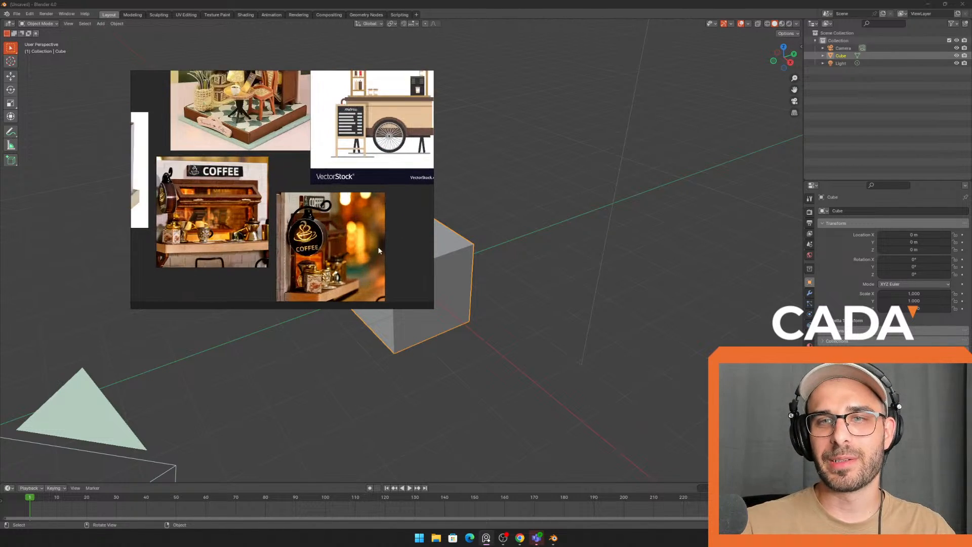
{"action": "scroll", "coordinate": [384, 226], "scroll_direction": "up", "scroll_amount": 2}
- Enlarge the reference board window in width and height and look over the collected coffee images
{"action": "left_click_drag", "start_coordinate": [430, 233], "coordinate": [575, 234]}
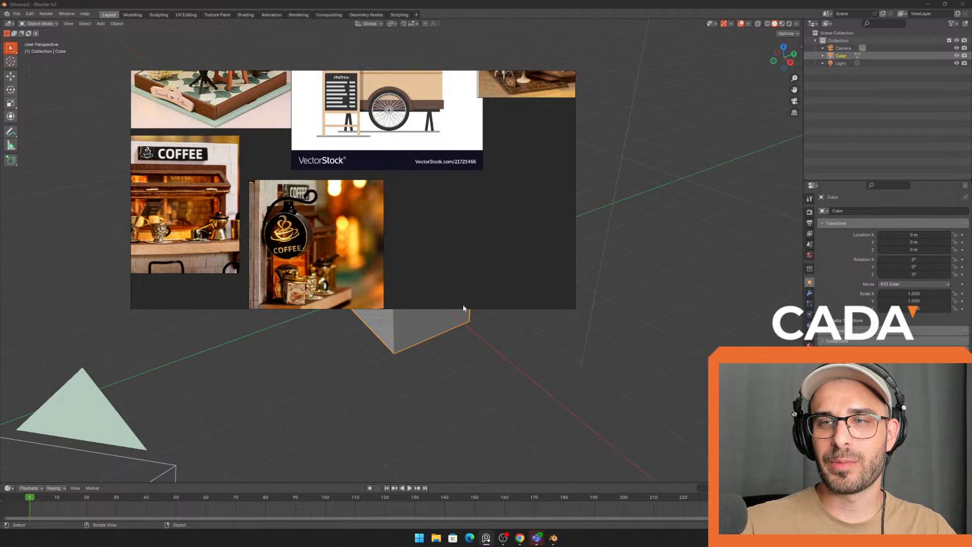
{"action": "left_click_drag", "start_coordinate": [462, 305], "coordinate": [464, 406]}
{"action": "middle_click_drag", "start_coordinate": [384, 237], "coordinate": [547, 334]}
{"action": "middle_click_drag", "start_coordinate": [157, 229], "coordinate": [274, 227]}
{"action": "scroll", "coordinate": [273, 228], "scroll_direction": "up", "scroll_amount": 3}
{"action": "scroll", "coordinate": [274, 227], "scroll_direction": "up", "scroll_amount": 1}
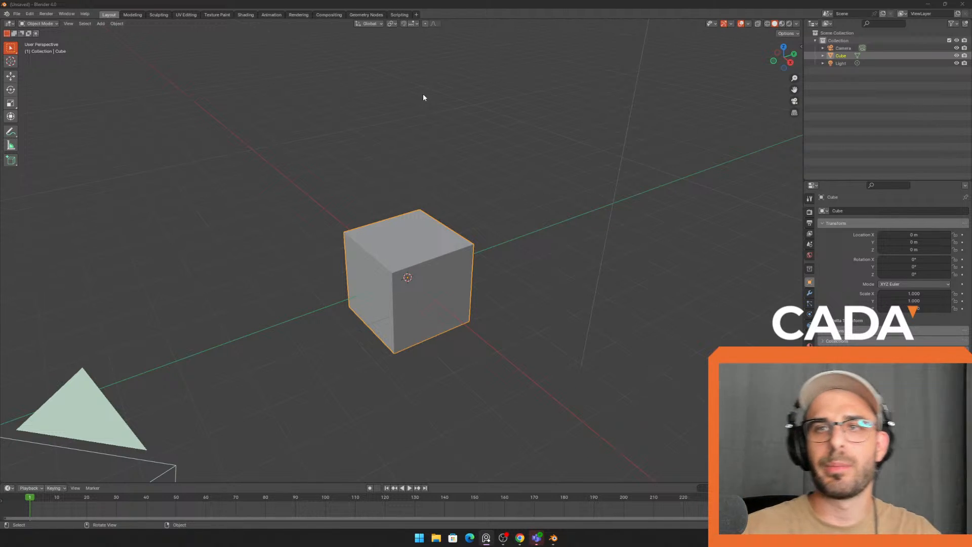
{"action": "mouse_move", "coordinate": [404, 150]}
{"action": "middle_mouse_down"}
{"action": "mouse_move", "coordinate": [449, 163]}
{"action": "mouse_move", "coordinate": [393, 143]}
{"action": "middle_mouse_up"}
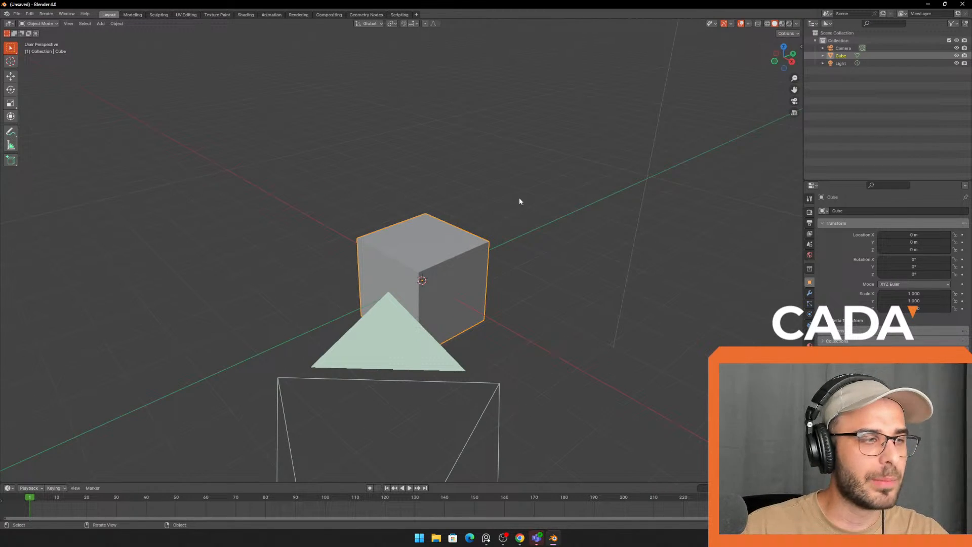
{"action": "middle_click_drag", "start_coordinate": [506, 215], "coordinate": [332, 175]}
{"action": "key", "text": "alt+Tab"}
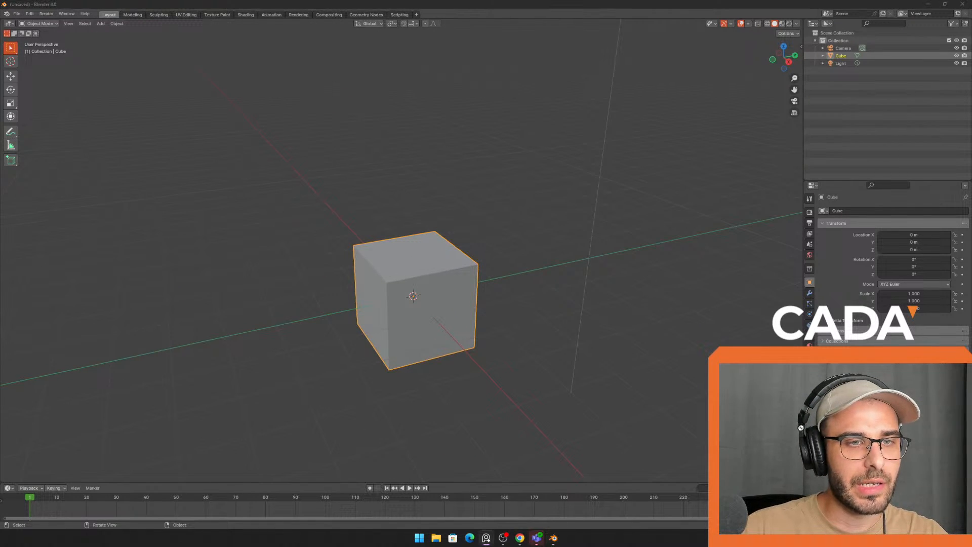
{"action": "middle_click_drag", "start_coordinate": [534, 278], "coordinate": [134, 99]}
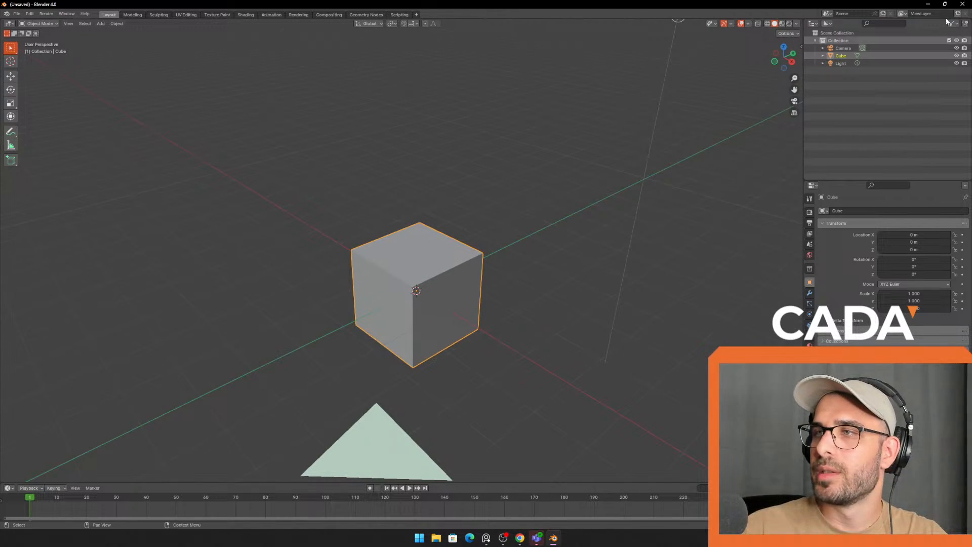
- Inspect the default scene from several angles and distances, including the cube, the camera and the light
{"action": "middle_click_drag", "start_coordinate": [495, 173], "coordinate": [511, 197]}
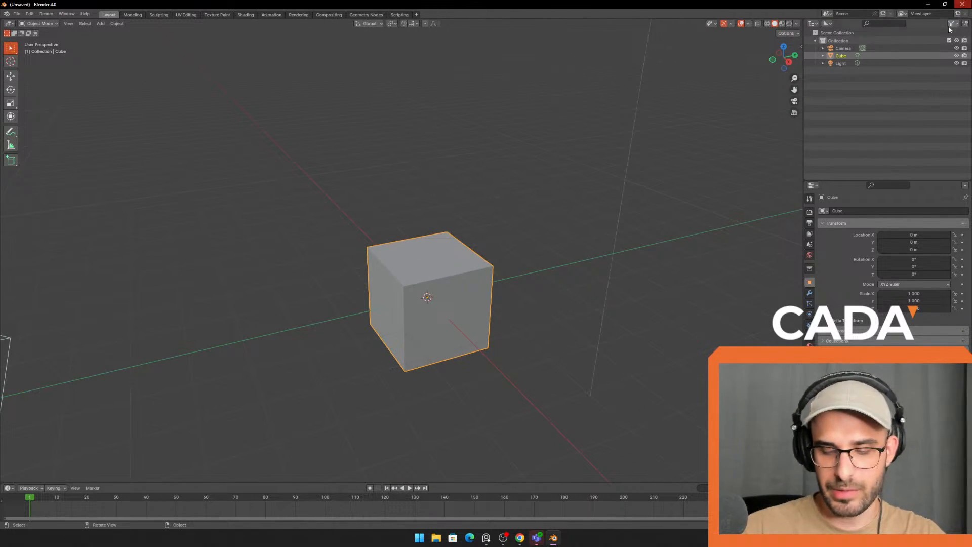
{"action": "middle_click_drag", "start_coordinate": [623, 169], "coordinate": [565, 176]}
{"action": "middle_click_drag", "start_coordinate": [513, 196], "coordinate": [481, 256]}
{"action": "middle_click_drag", "start_coordinate": [408, 324], "coordinate": [535, 232], "text": "shift"}
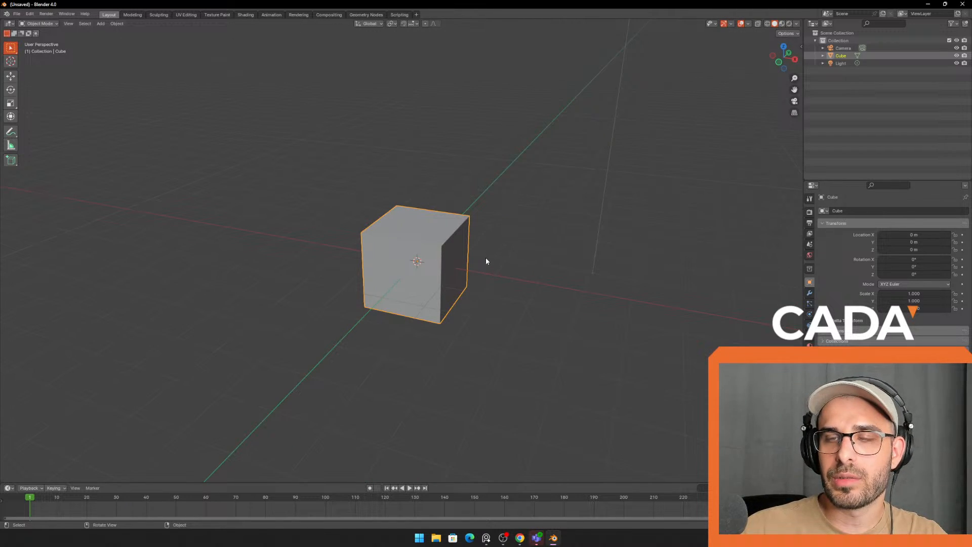
{"action": "scroll", "coordinate": [486, 261], "scroll_direction": "up", "scroll_amount": 4}
{"action": "scroll", "coordinate": [494, 238], "scroll_direction": "down", "scroll_amount": 5}
{"action": "scroll", "coordinate": [494, 228], "scroll_direction": "up", "scroll_amount": 4}
{"action": "scroll", "coordinate": [490, 251], "scroll_direction": "up", "scroll_amount": 1}
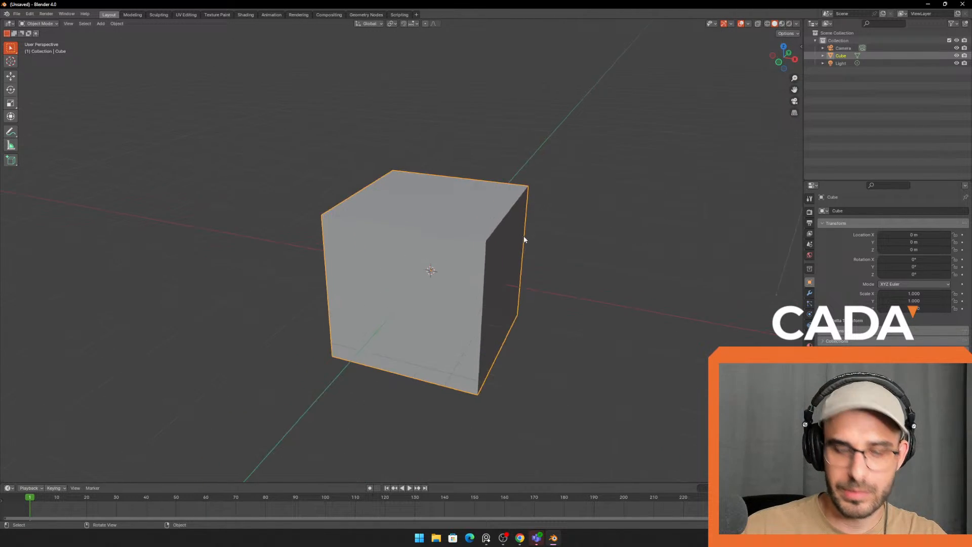
{"action": "scroll", "coordinate": [522, 235], "scroll_direction": "down", "scroll_amount": 2}
{"action": "scroll", "coordinate": [523, 235], "scroll_direction": "up", "scroll_amount": 3}
{"action": "scroll", "coordinate": [515, 241], "scroll_direction": "down", "scroll_amount": 6}
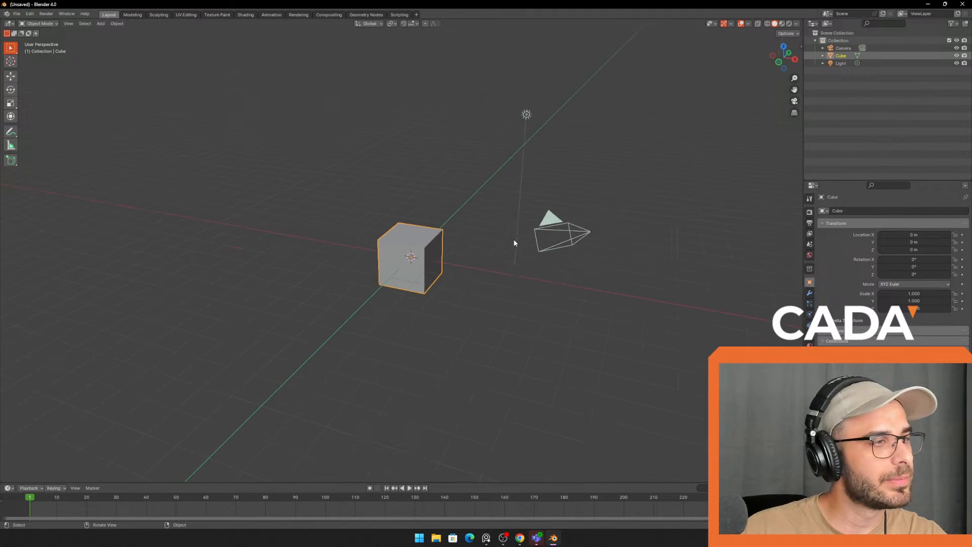
{"action": "scroll", "coordinate": [515, 242], "scroll_direction": "up", "scroll_amount": 6}
{"action": "middle_click_drag", "start_coordinate": [507, 218], "coordinate": [477, 242], "text": "shift"}
{"action": "middle_click_drag", "start_coordinate": [569, 205], "coordinate": [470, 180], "text": "shift"}
{"action": "scroll", "coordinate": [629, 200], "scroll_direction": "down", "scroll_amount": 3}
{"action": "middle_click_drag", "start_coordinate": [470, 180], "coordinate": [582, 208], "text": "shift"}
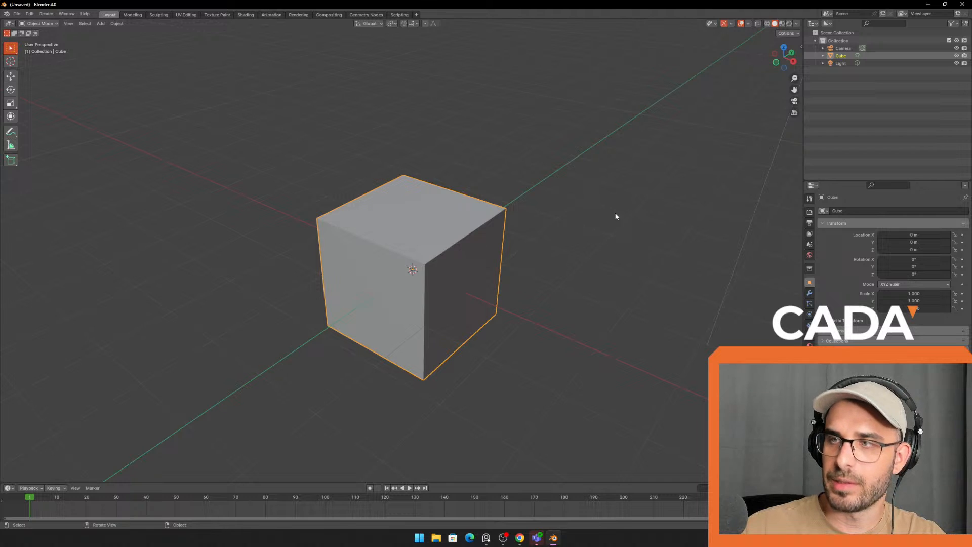
{"action": "scroll", "coordinate": [555, 154], "scroll_direction": "down", "scroll_amount": 5}
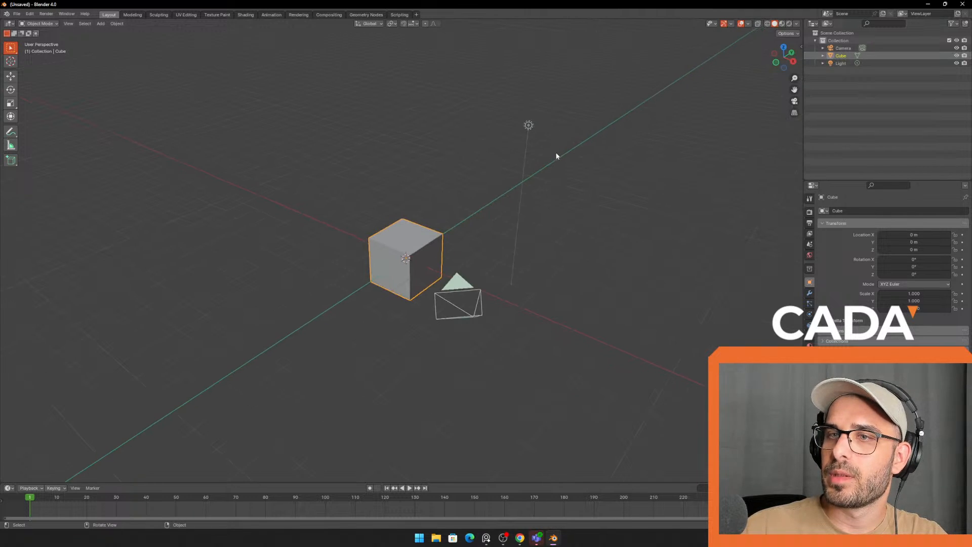
{"action": "middle_click_drag", "start_coordinate": [555, 154], "coordinate": [103, 73]}
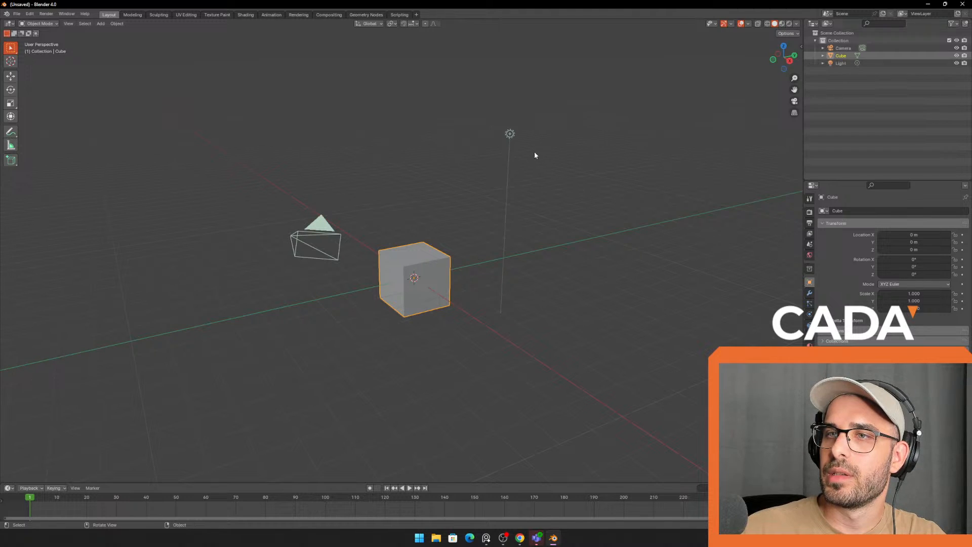
- Select the light, the camera and the cube one after another in the 3D viewport
{"action": "left_click", "coordinate": [510, 134]}
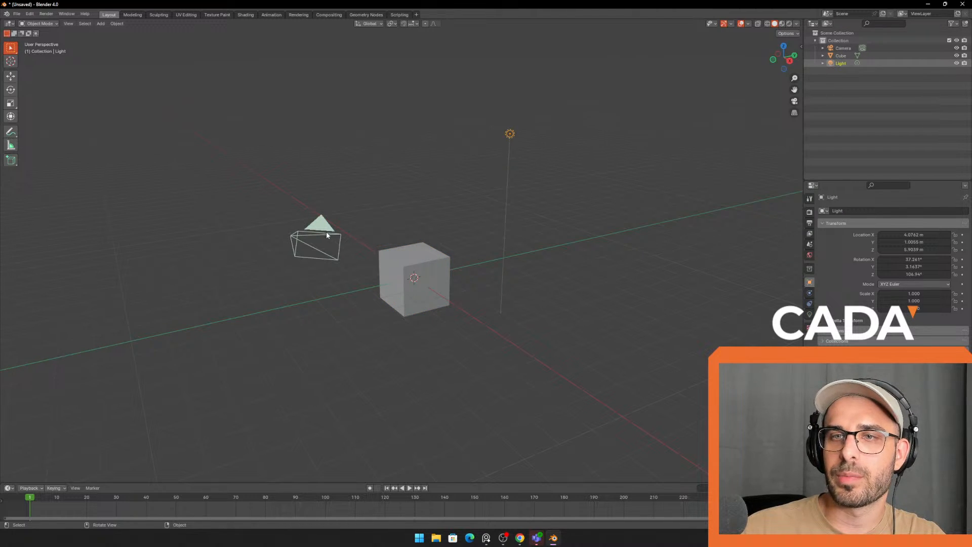
{"action": "left_click", "coordinate": [326, 232]}
{"action": "left_click", "coordinate": [406, 247]}
{"action": "left_click", "coordinate": [508, 136]}
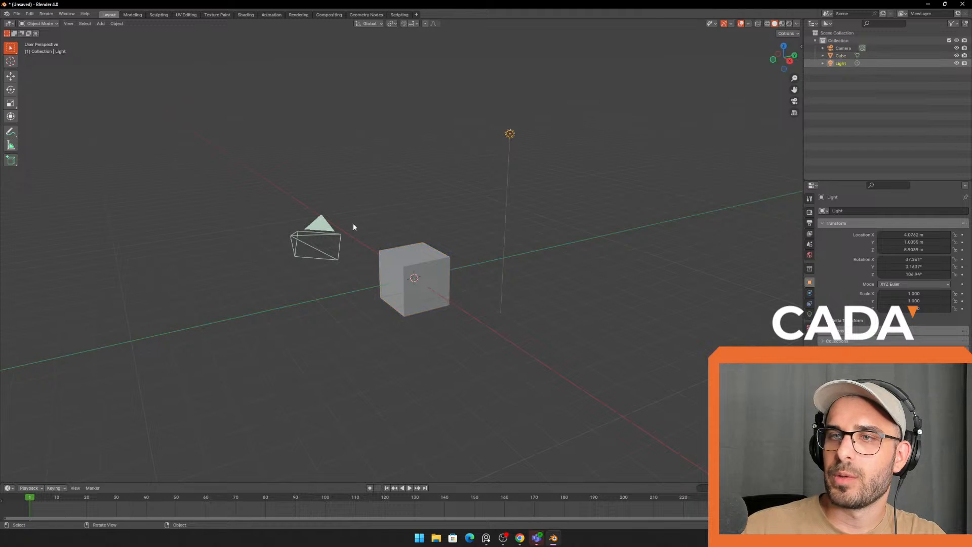
{"action": "left_click", "coordinate": [349, 237]}
{"action": "scroll", "coordinate": [356, 248], "scroll_direction": "up", "scroll_amount": 3}
{"action": "middle_click_drag", "start_coordinate": [119, 328], "coordinate": [146, 315], "text": "shift"}
{"action": "left_click", "coordinate": [600, 78]}
{"action": "middle_click_drag", "start_coordinate": [487, 273], "coordinate": [495, 266]}
{"action": "left_click", "coordinate": [494, 265]}
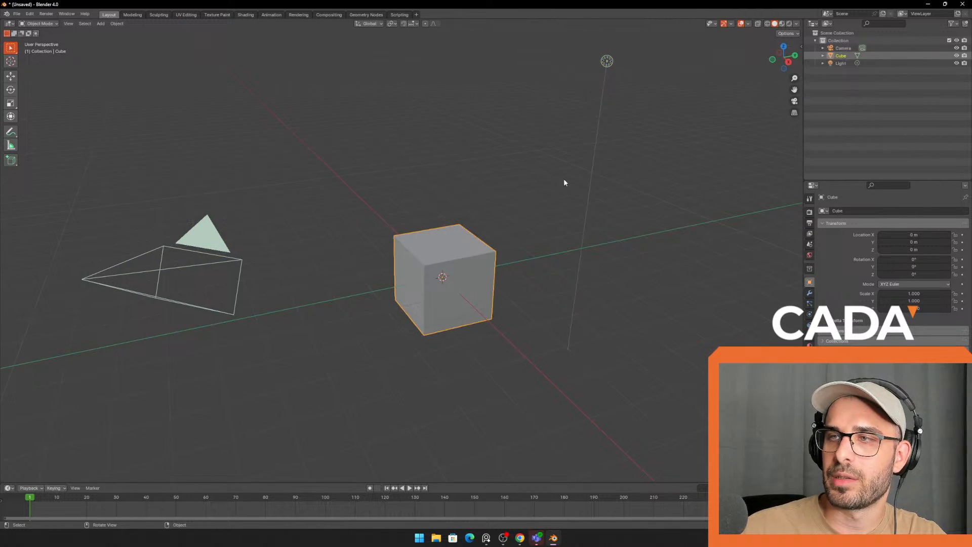
{"action": "left_click", "coordinate": [611, 63]}
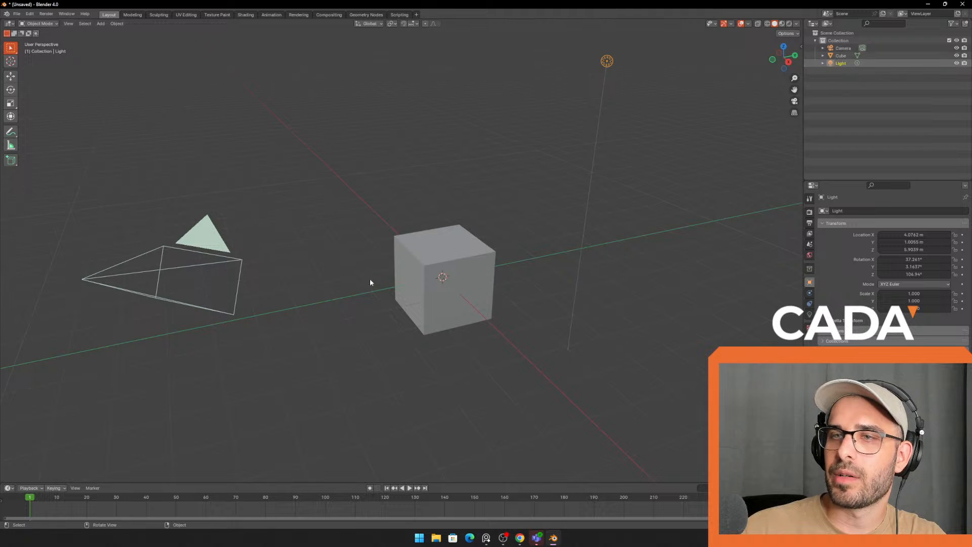
{"action": "left_click", "coordinate": [214, 255]}
- Select the cube, the light and the camera by their names in the scene's object list, ending on the light
{"action": "left_click", "coordinate": [840, 55]}
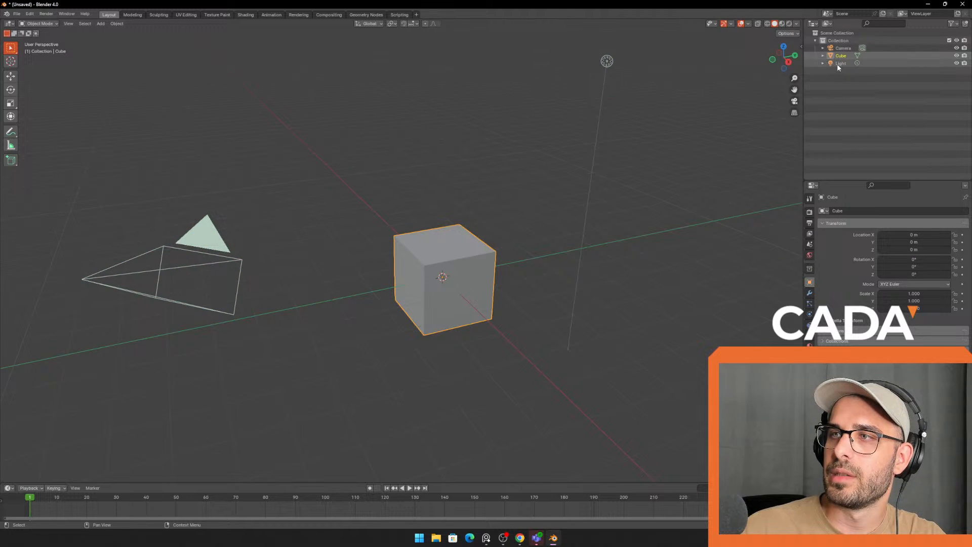
{"action": "left_click", "coordinate": [837, 64]}
{"action": "middle_click_drag", "start_coordinate": [424, 238], "coordinate": [512, 210]}
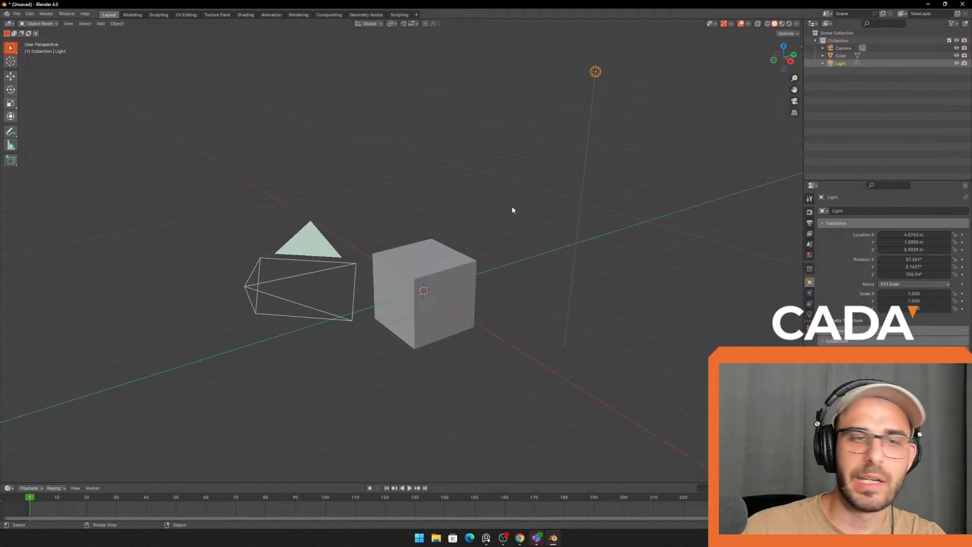
{"action": "left_click", "coordinate": [845, 48]}
{"action": "left_click", "coordinate": [842, 55]}
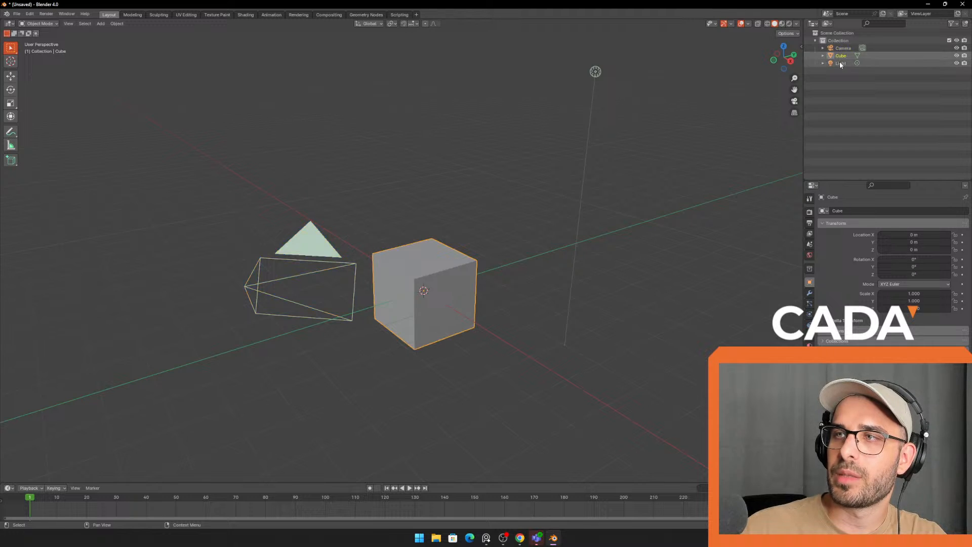
{"action": "left_click", "coordinate": [840, 63]}
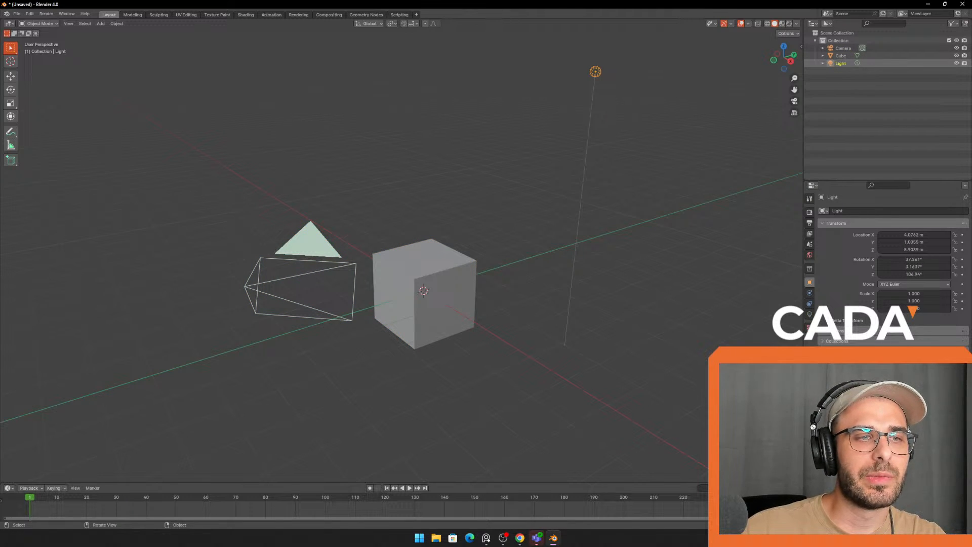
- Rename the light object as Light2 in the scene collection
{"action": "double_click", "coordinate": [840, 64]}
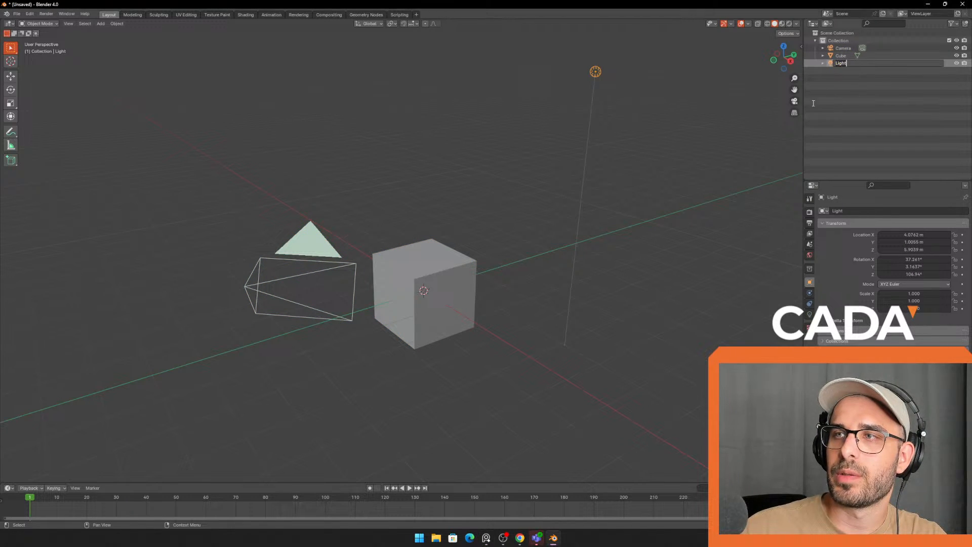
{"action": "left_click", "coordinate": [814, 102]}
{"action": "double_click", "coordinate": [847, 65]}
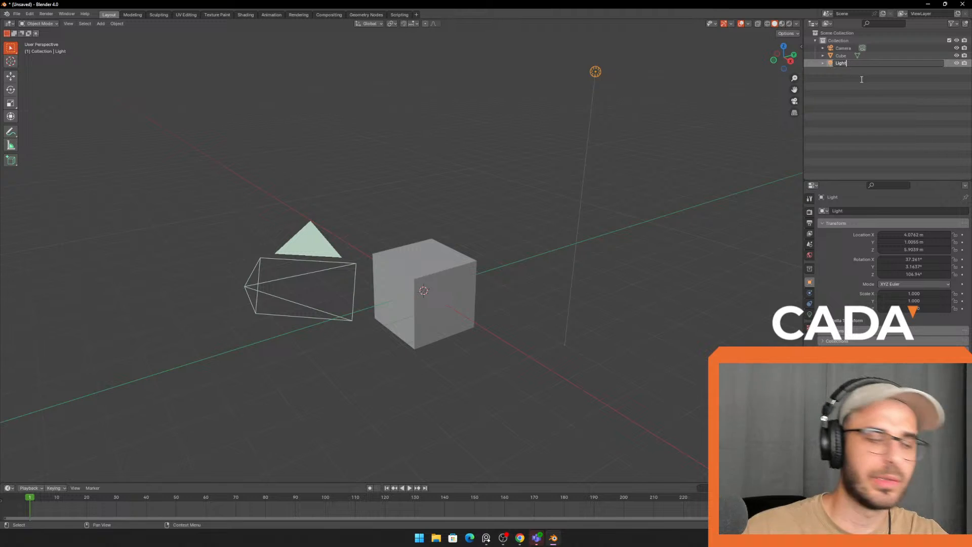
{"action": "type", "text": "2"}
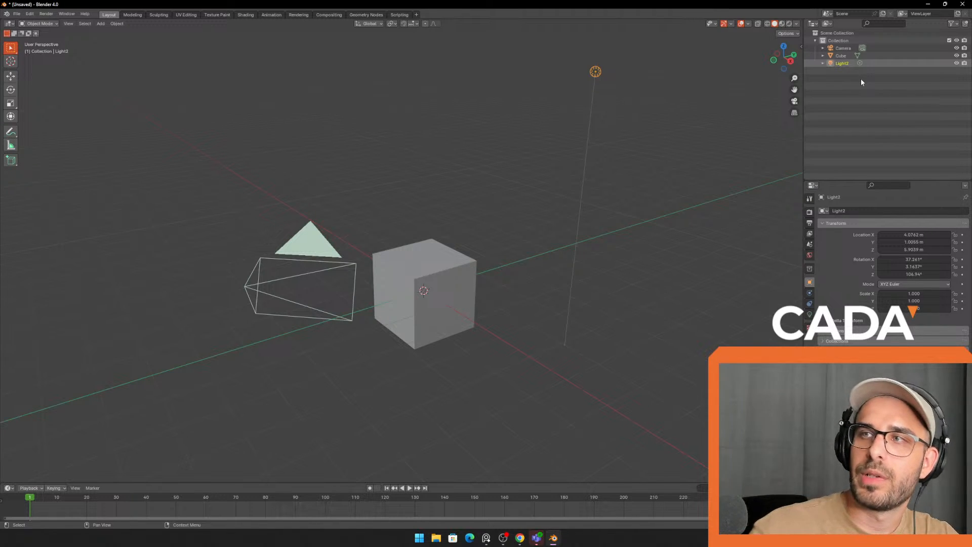
{"action": "key", "text": "Return"}
- Rename the cube object as CoffeMug in the scene collection
{"action": "double_click", "coordinate": [843, 55]}
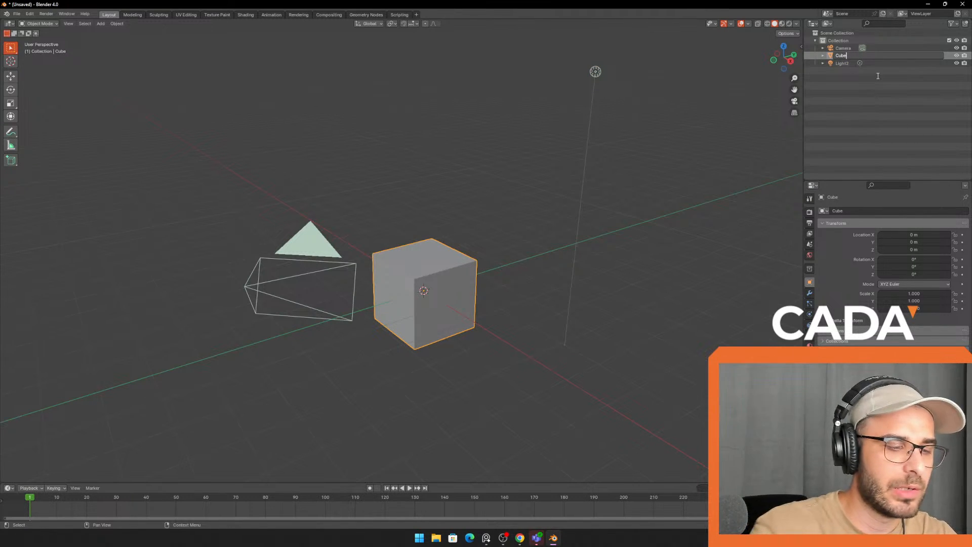
{"action": "key", "text": "BackSpace"}
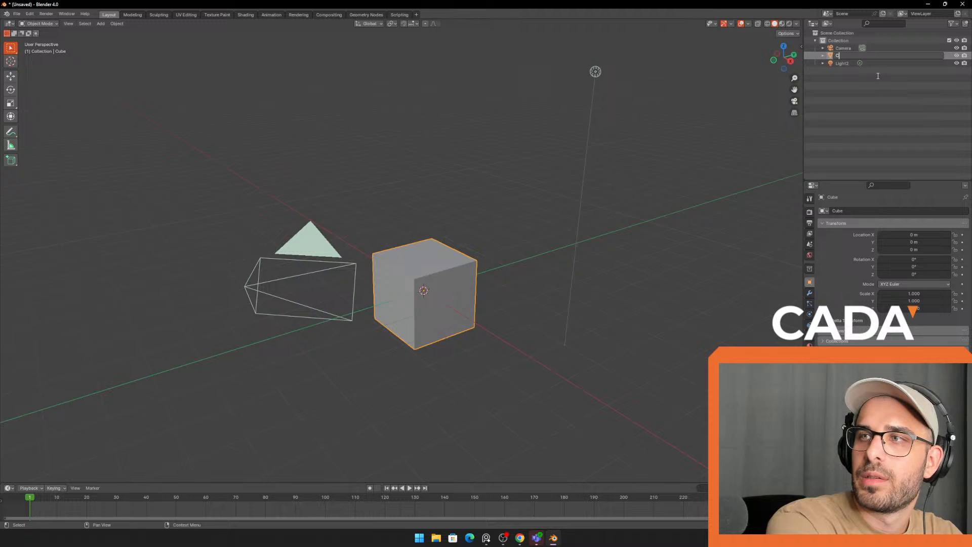
{"action": "type", "text": "offeMu"}
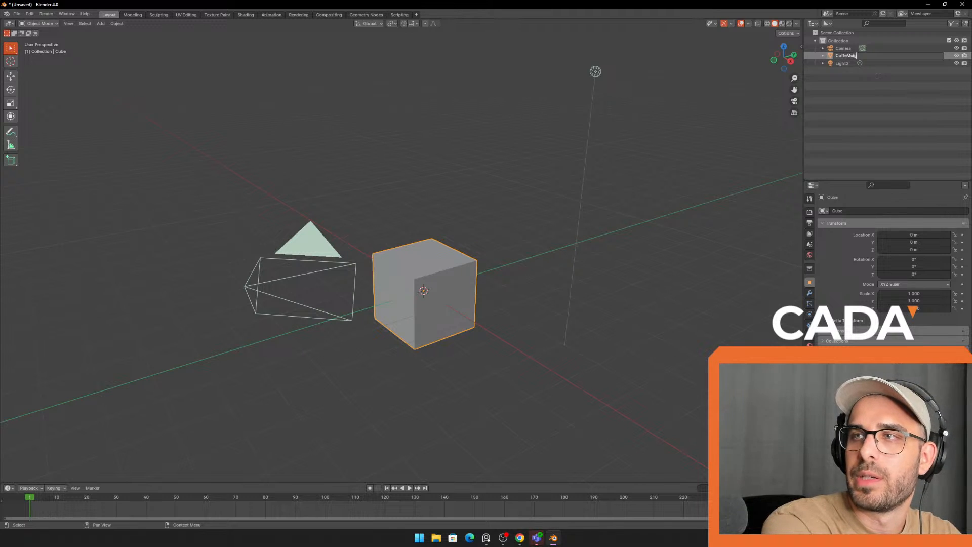
{"action": "type", "text": "g"}
{"action": "key", "text": "Return"}
- Select the camera, CoffeMug and Light2 by name in turn, ending with the cube selected in the viewport
{"action": "left_click", "coordinate": [346, 245]}
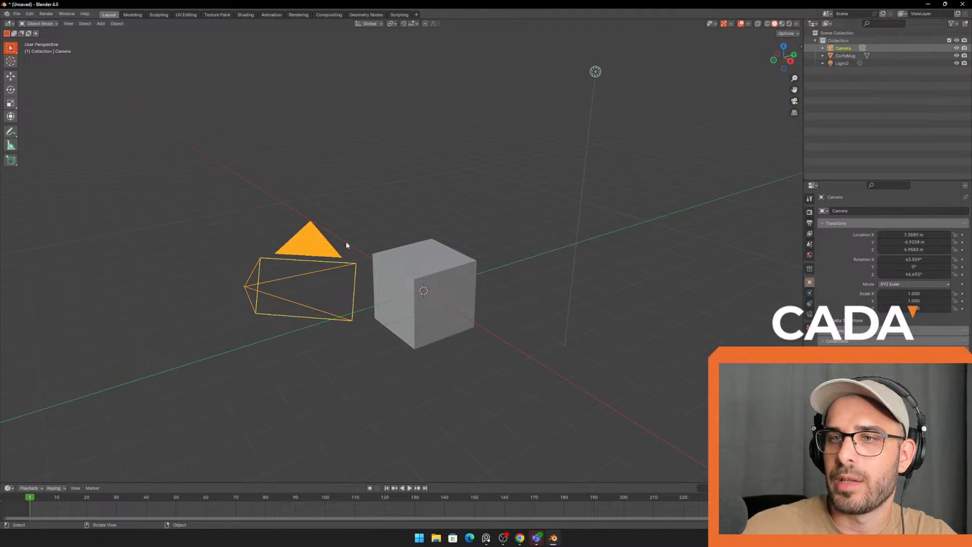
{"action": "left_click", "coordinate": [844, 55]}
{"action": "left_click", "coordinate": [843, 63]}
{"action": "left_click", "coordinate": [846, 49]}
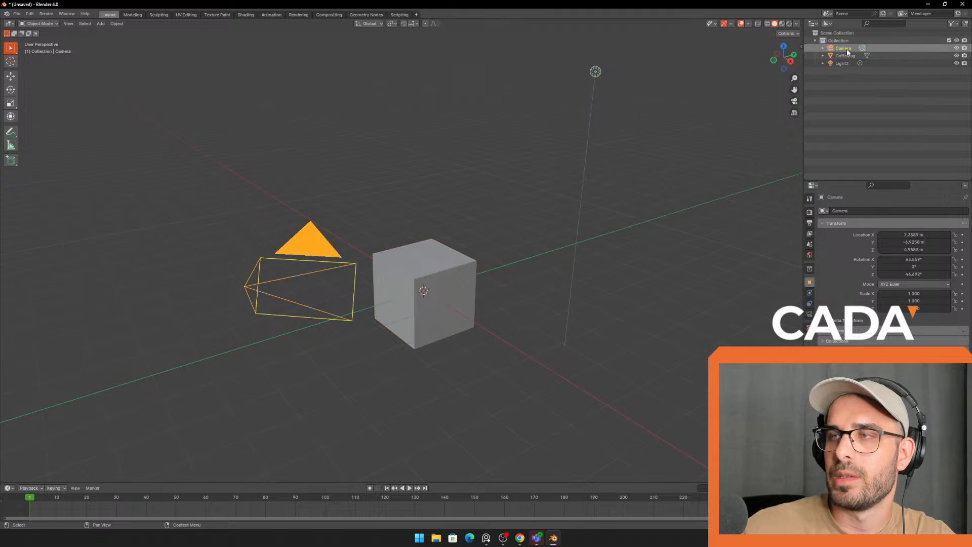
{"action": "left_click", "coordinate": [846, 56]}
{"action": "left_click", "coordinate": [847, 64]}
{"action": "middle_click_drag", "start_coordinate": [538, 231], "coordinate": [475, 254]}
{"action": "left_click", "coordinate": [467, 258]}
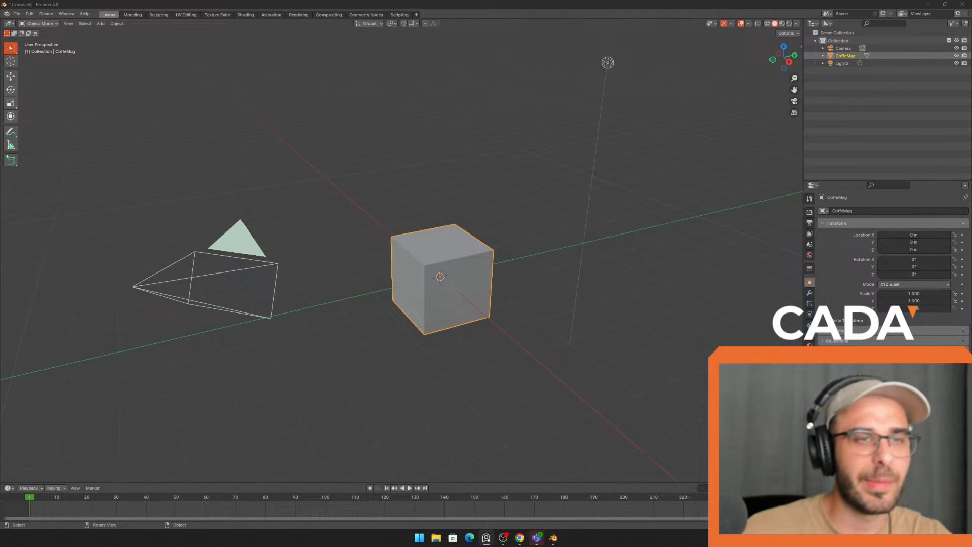
{"action": "middle_click_drag", "start_coordinate": [542, 235], "coordinate": [577, 223]}
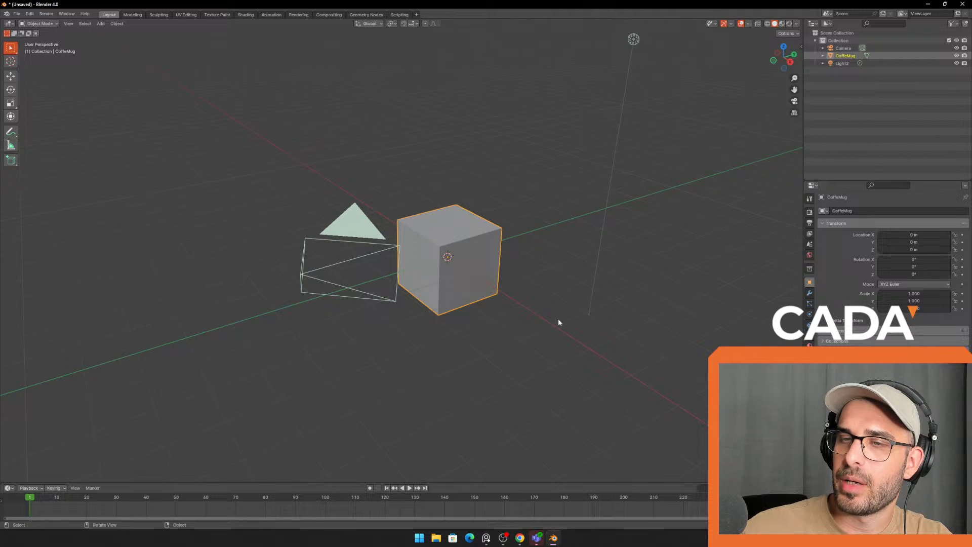
{"action": "left_click", "coordinate": [619, 89]}
{"action": "left_click", "coordinate": [467, 239]}
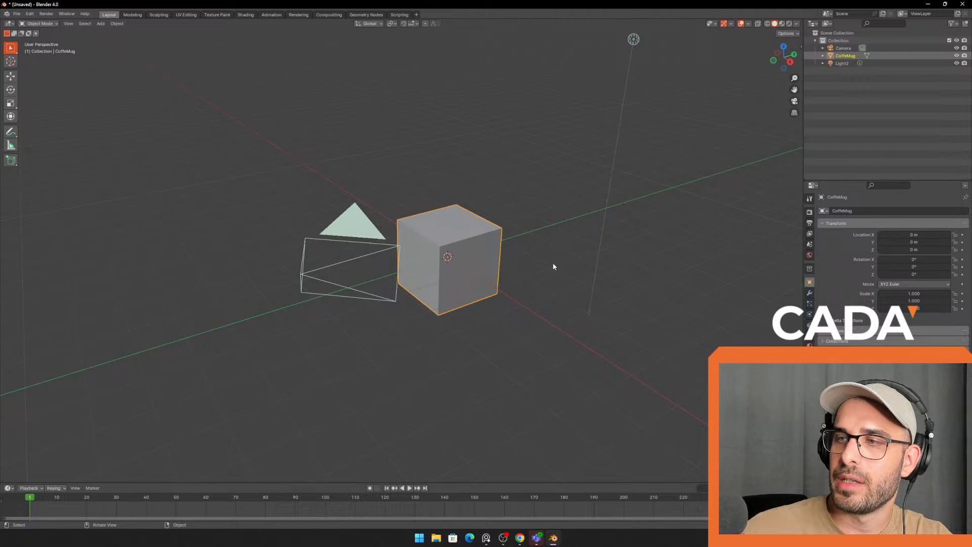
{"action": "left_click", "coordinate": [392, 241]}
{"action": "left_click", "coordinate": [500, 241]}
{"action": "middle_click_drag", "start_coordinate": [500, 241], "coordinate": [565, 219]}
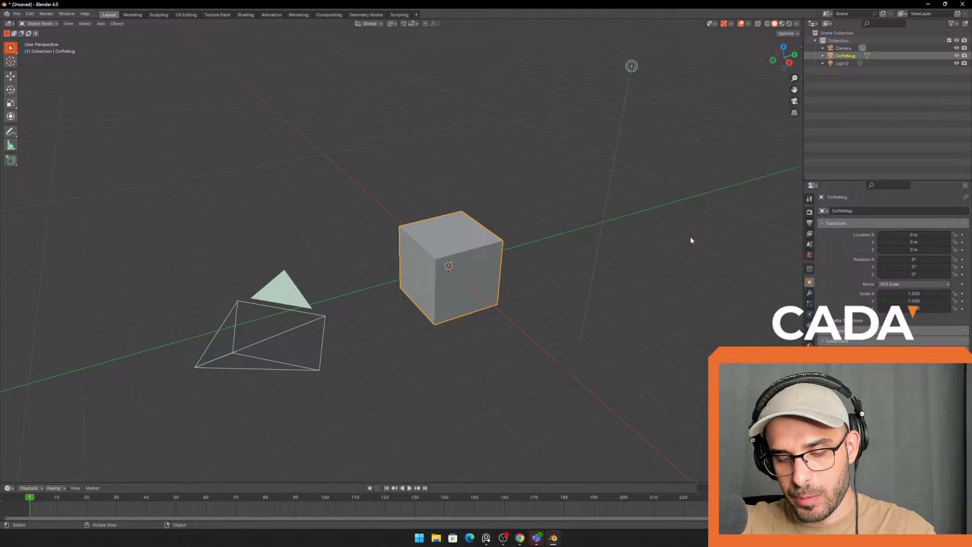
{"action": "middle_click_drag", "start_coordinate": [539, 183], "coordinate": [537, 163]}
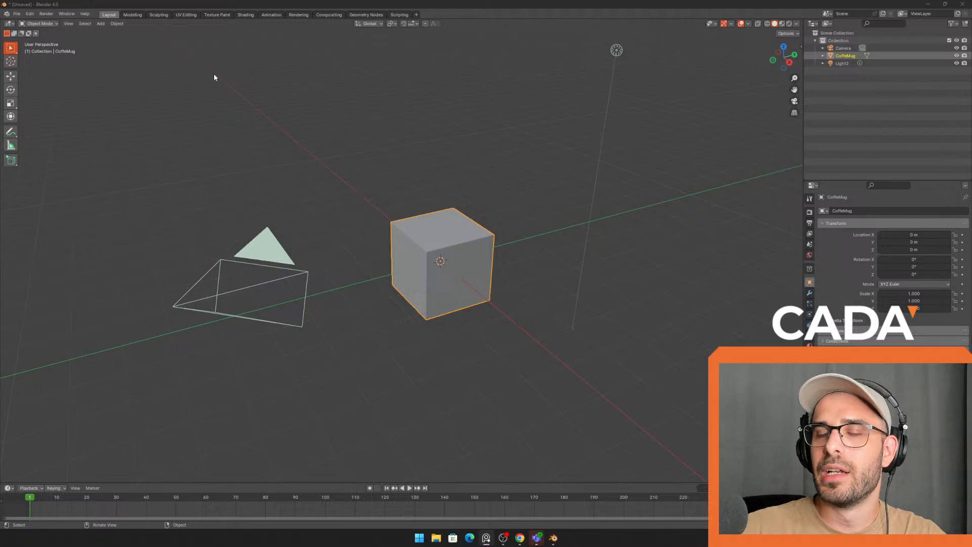
{"action": "middle_click_drag", "start_coordinate": [349, 182], "coordinate": [350, 180]}
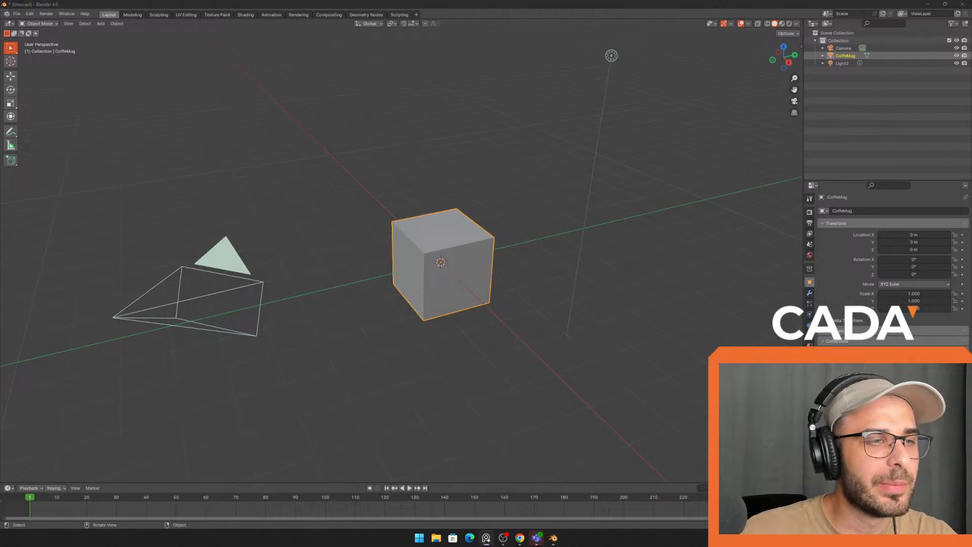
{"action": "right_click_drag", "start_coordinate": [0, 253], "coordinate": [0, 259]}
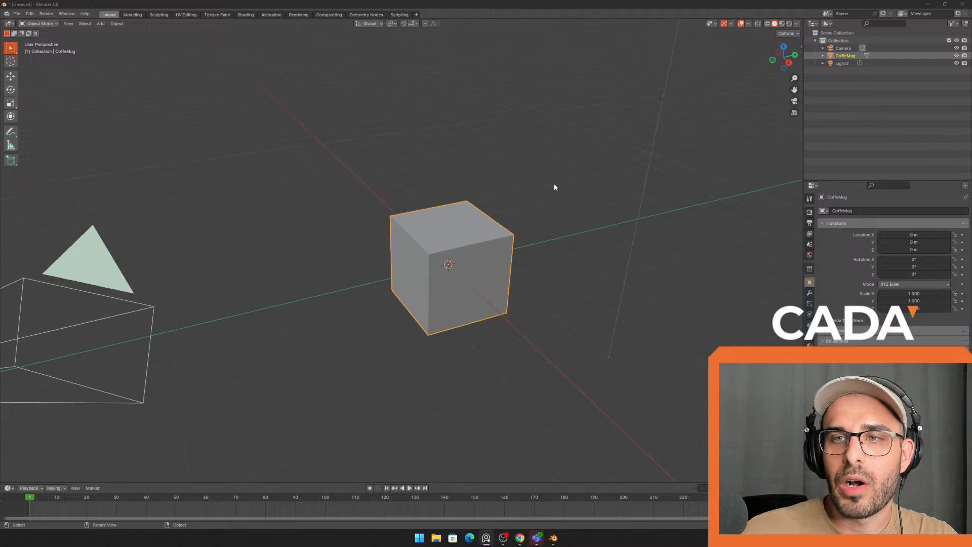
{"action": "middle_click_drag", "start_coordinate": [555, 187], "coordinate": [547, 249]}
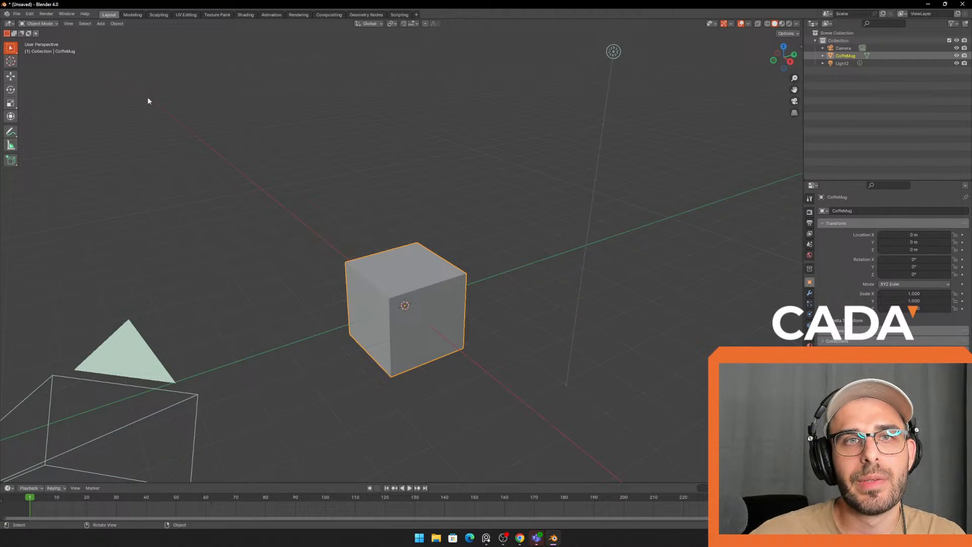
- Move the CoffeMug cube along its axes with the Move gizmo to about X 1.34 m, Y -1.37 m, Z 0.77 m
{"action": "left_click", "coordinate": [10, 78]}
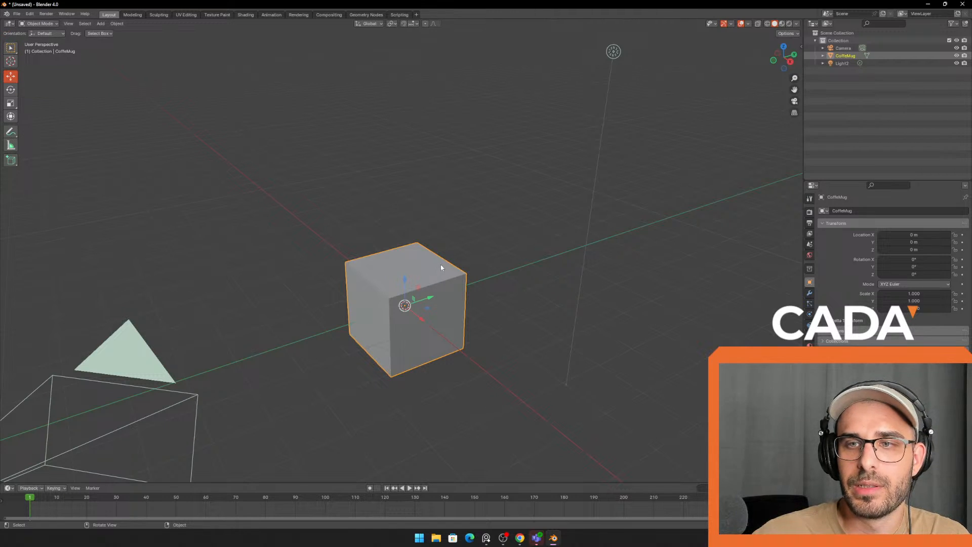
{"action": "scroll", "coordinate": [383, 298], "scroll_direction": "up", "scroll_amount": 2}
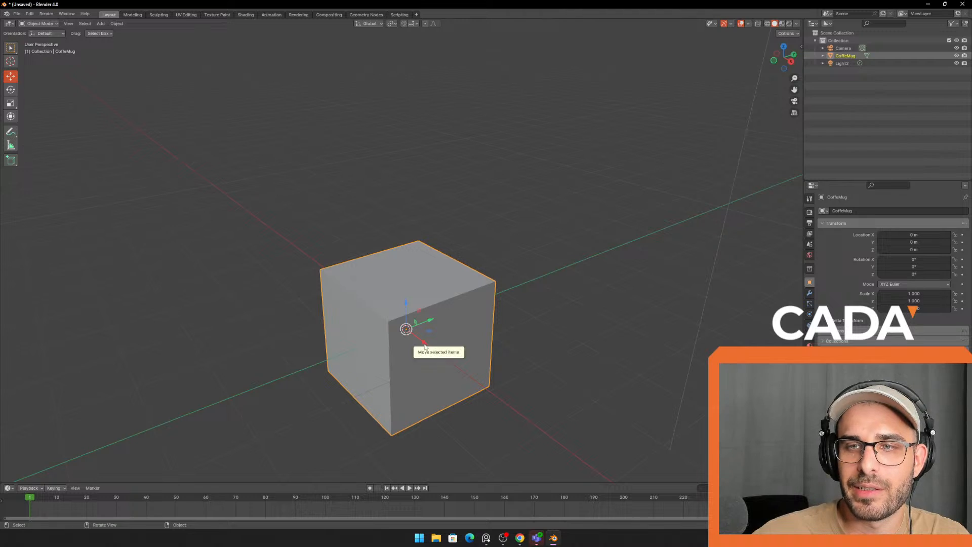
{"action": "left_click_drag", "start_coordinate": [427, 348], "coordinate": [361, 302]}
{"action": "left_click_drag", "start_coordinate": [353, 262], "coordinate": [418, 185]}
{"action": "scroll", "coordinate": [416, 232], "scroll_direction": "down", "scroll_amount": 3}
{"action": "left_click_drag", "start_coordinate": [416, 234], "coordinate": [560, 326]}
{"action": "middle_click_drag", "start_coordinate": [560, 325], "coordinate": [510, 282]}
{"action": "left_click_drag", "start_coordinate": [511, 282], "coordinate": [386, 280]}
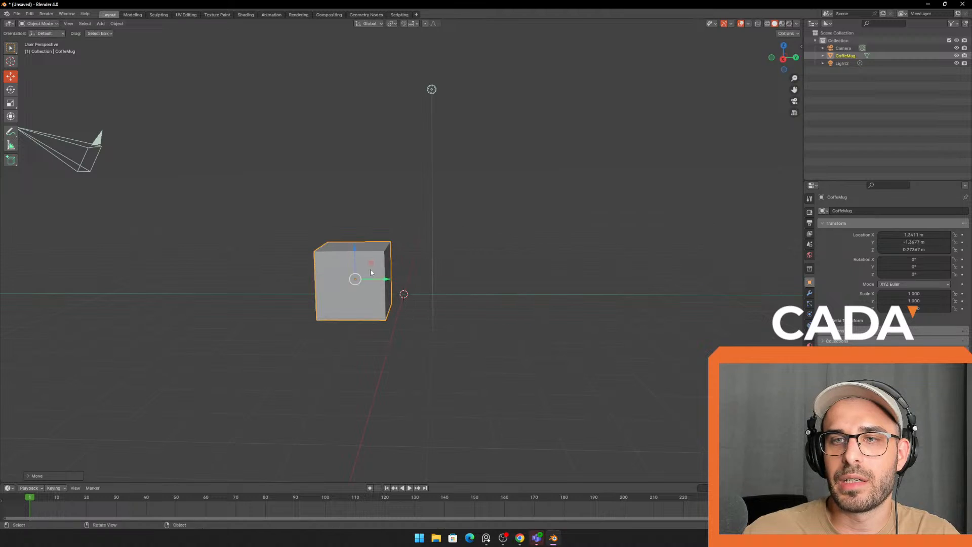
- Raise the cube along Z to about 3.45 m and shift it along X to about 2.37 m with the Move gizmo
{"action": "left_click_drag", "start_coordinate": [356, 248], "coordinate": [354, 157]}
{"action": "middle_click_drag", "start_coordinate": [395, 249], "coordinate": [442, 278]}
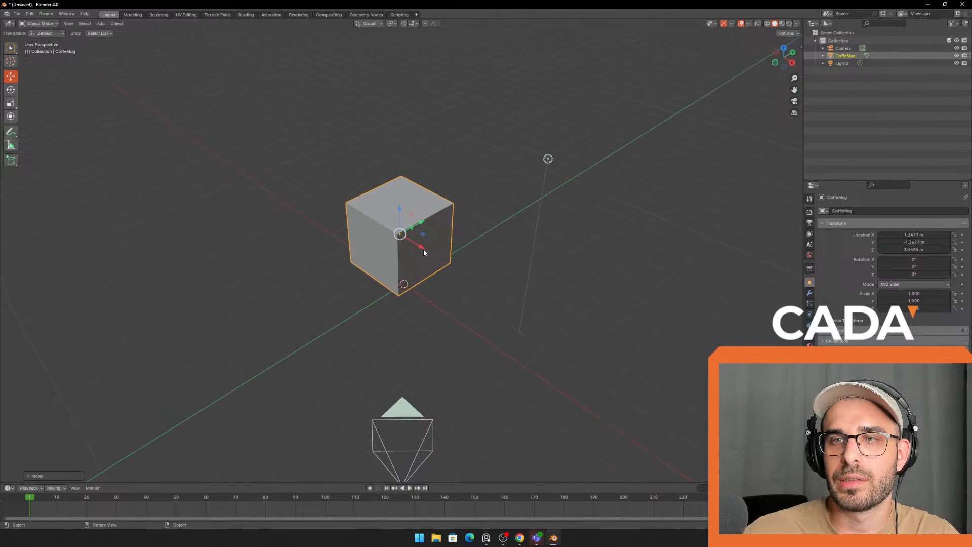
{"action": "left_click_drag", "start_coordinate": [423, 248], "coordinate": [582, 284]}
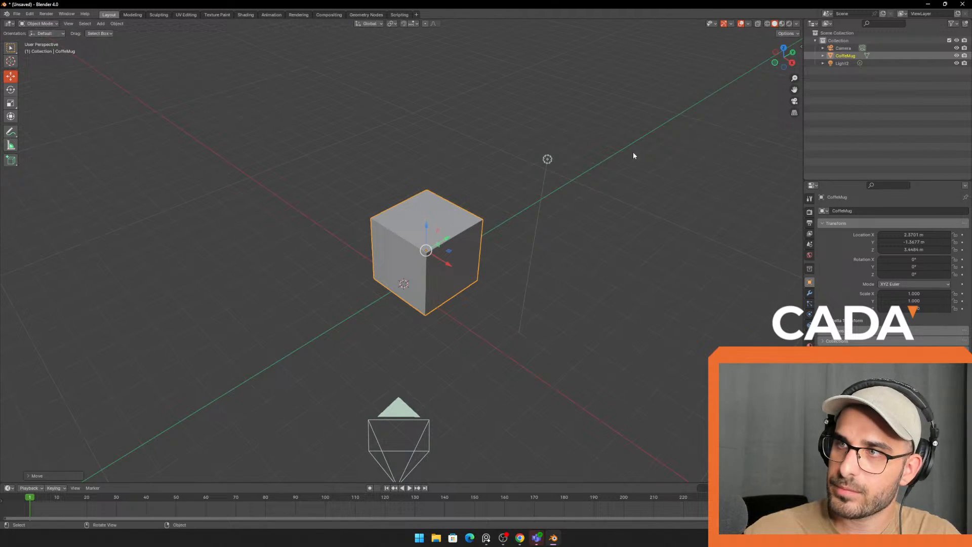
- Frame the selected cube in the view and move it with the gizmo to about X 4.18 m, Y -1.54 m, Z 4.46 m
{"action": "middle_click_drag", "start_coordinate": [633, 152], "coordinate": [608, 199]}
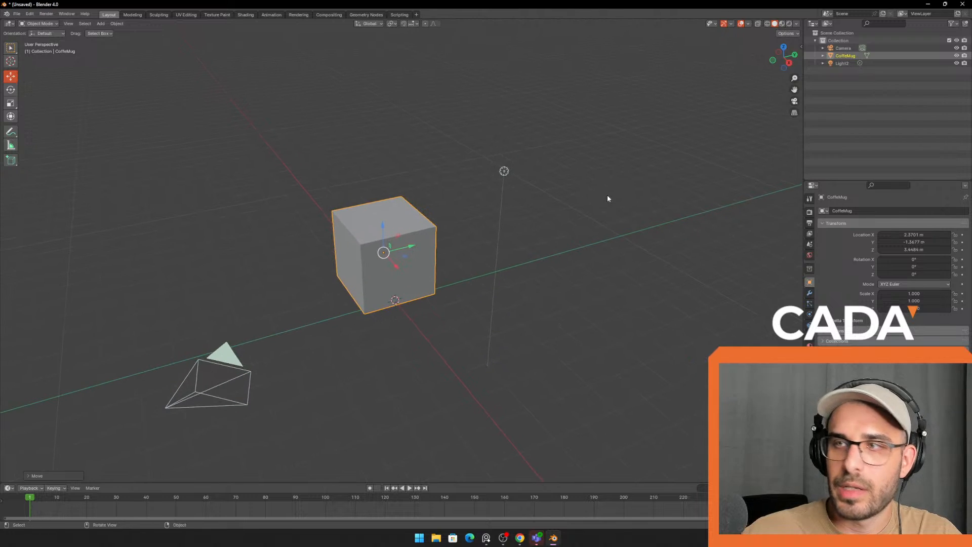
{"action": "scroll", "coordinate": [588, 192], "scroll_direction": "down", "scroll_amount": 2}
{"action": "scroll", "coordinate": [487, 235], "scroll_direction": "up", "scroll_amount": 3}
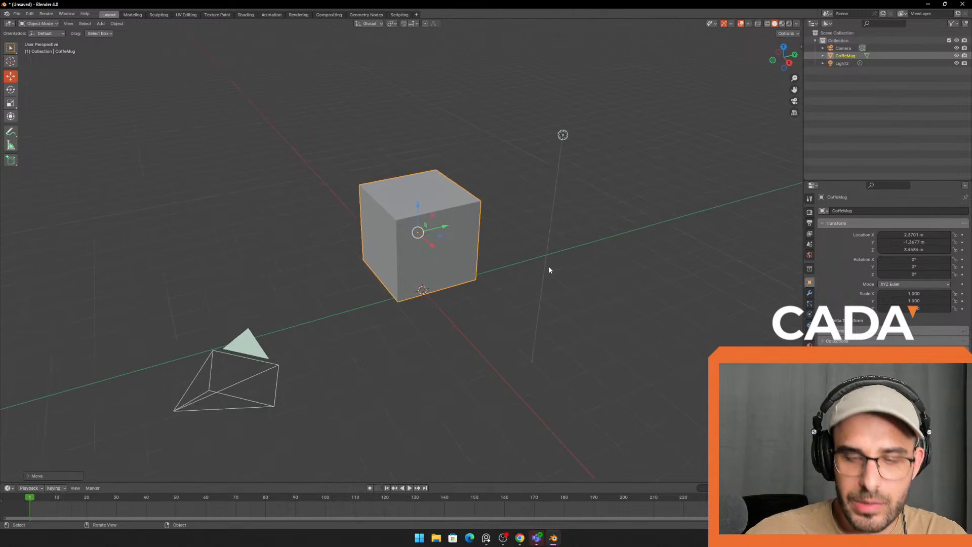
{"action": "middle_click_drag", "start_coordinate": [573, 240], "coordinate": [560, 214], "text": "shift"}
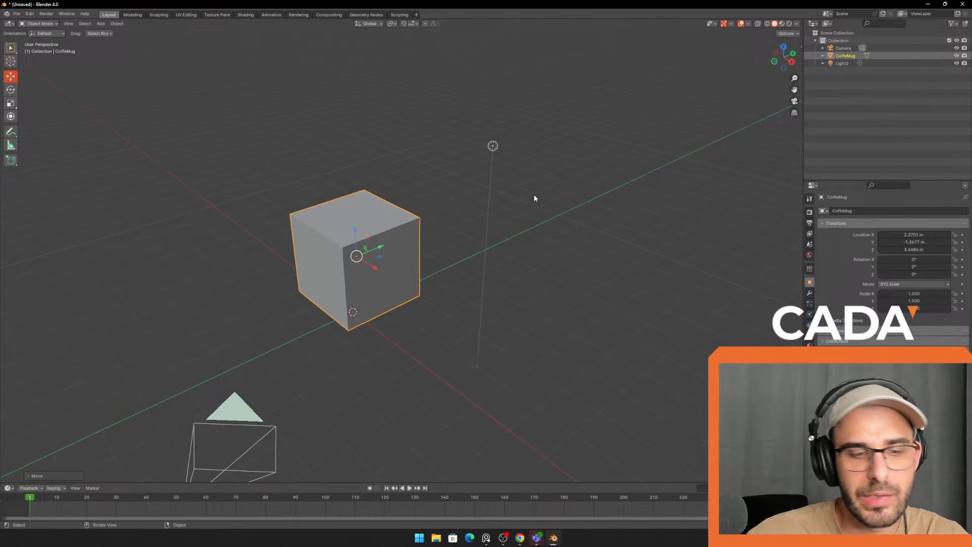
{"action": "scroll", "coordinate": [534, 195], "scroll_direction": "down", "scroll_amount": 2}
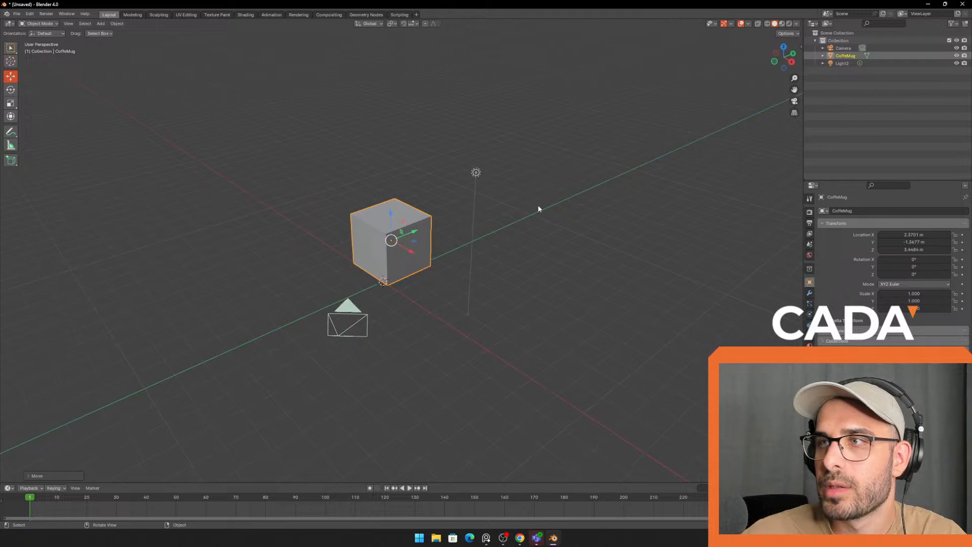
{"action": "middle_click_drag", "start_coordinate": [538, 206], "coordinate": [361, 229]}
{"action": "scroll", "coordinate": [511, 204], "scroll_direction": "up", "scroll_amount": 3}
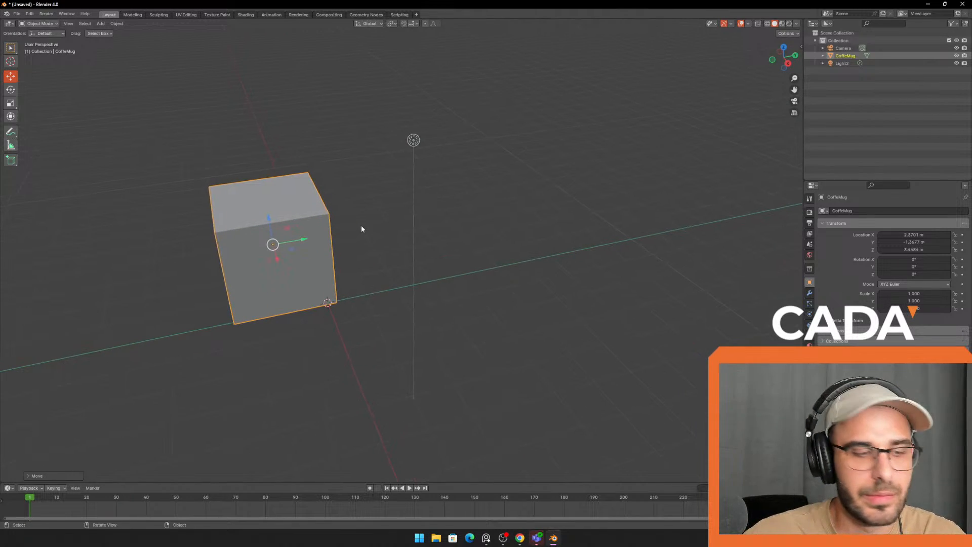
{"action": "key", "text": "Home"}
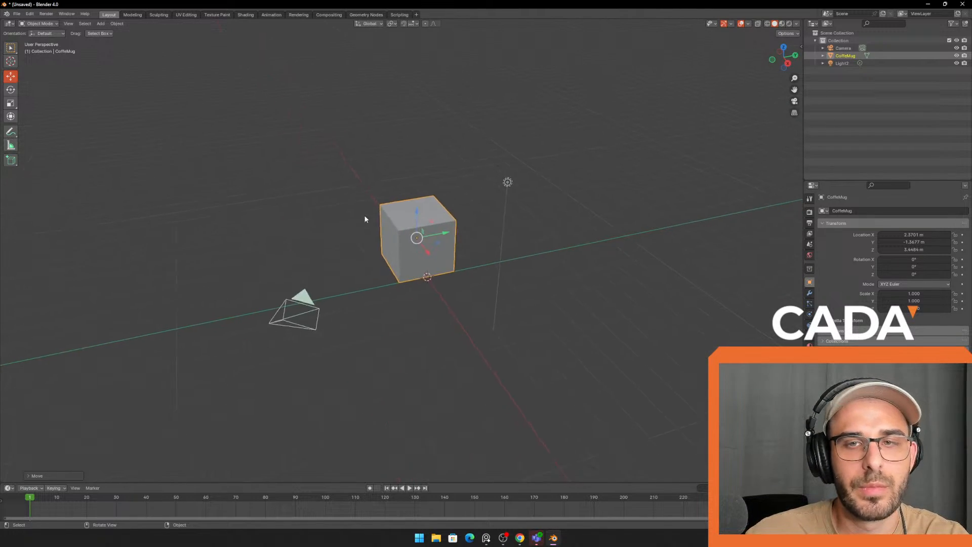
{"action": "left_click", "coordinate": [69, 24]}
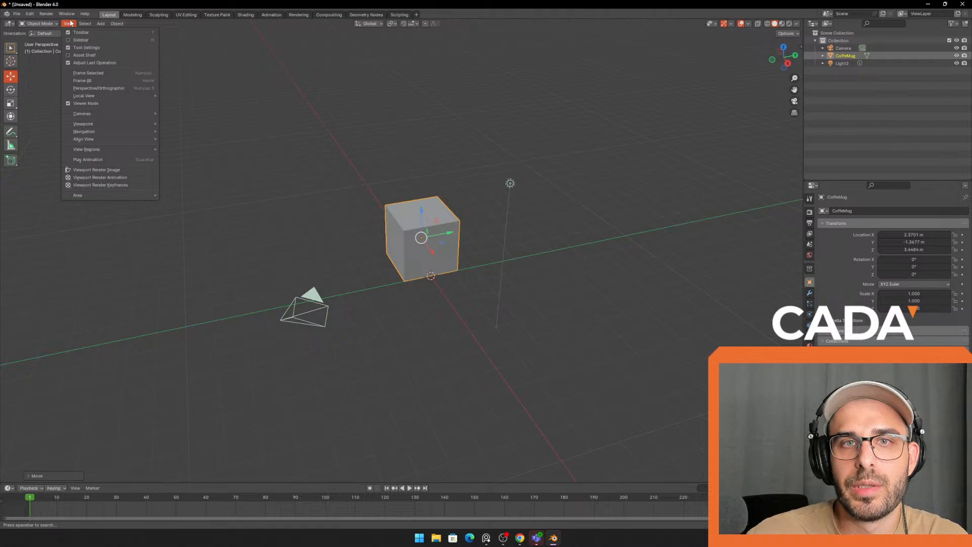
{"action": "left_click", "coordinate": [113, 73]}
{"action": "scroll", "coordinate": [375, 206], "scroll_direction": "down", "scroll_amount": 8}
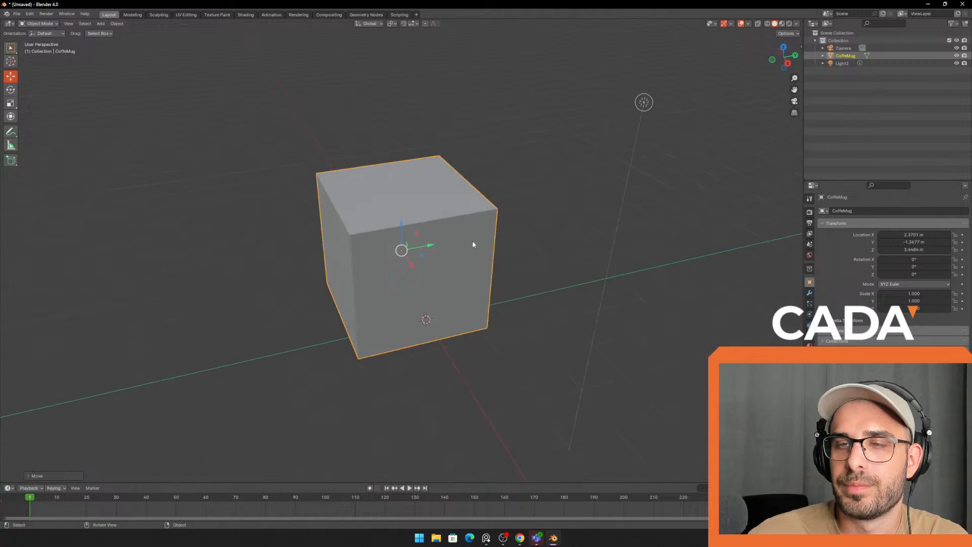
{"action": "left_click_drag", "start_coordinate": [416, 237], "coordinate": [450, 226]}
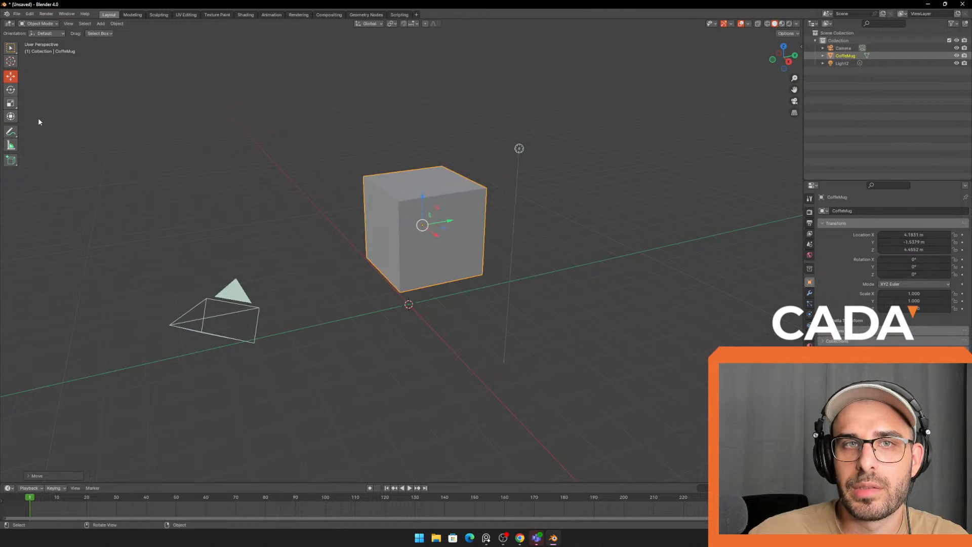
- Try moving the cube freely with Grab and undo that move
{"action": "left_click", "coordinate": [13, 52]}
{"action": "middle_click_drag", "start_coordinate": [173, 151], "coordinate": [187, 165]}
{"action": "key", "text": "g"}
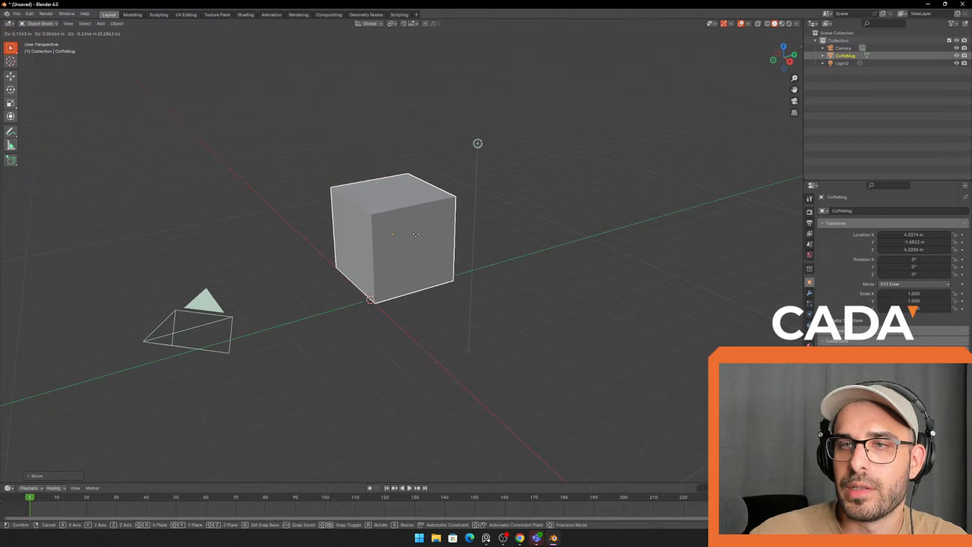
{"action": "left_click", "coordinate": [396, 269]}
{"action": "middle_click_drag", "start_coordinate": [397, 269], "coordinate": [447, 277]}
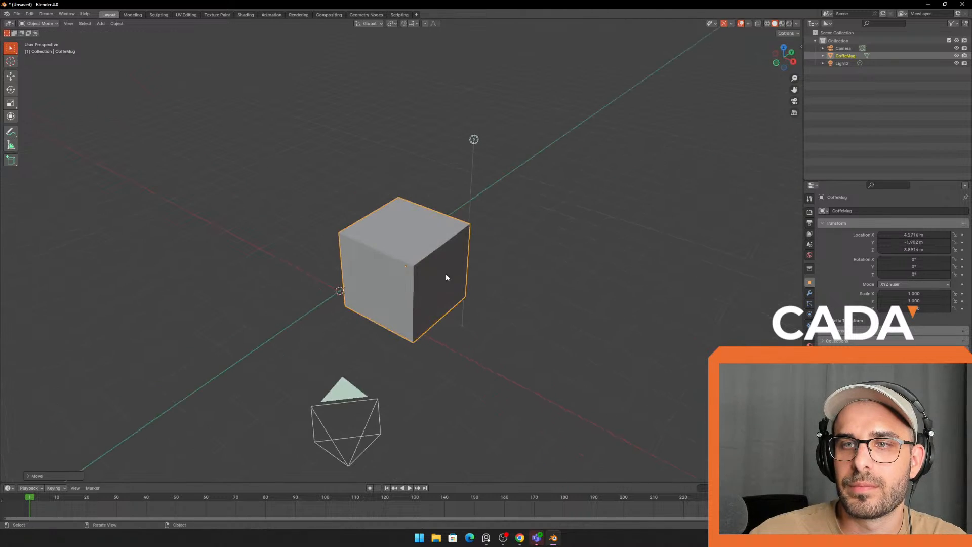
{"action": "key", "text": "ctrl+z"}
- Move the cube freely with Grab from two viewing angles to about X 0.28 m, Y -0.07 m, Z 0.84 m
{"action": "middle_click_drag", "start_coordinate": [379, 263], "coordinate": [450, 259]}
{"action": "key", "text": "g"}
{"action": "left_click", "coordinate": [284, 326]}
{"action": "middle_click_drag", "start_coordinate": [330, 309], "coordinate": [451, 273]}
{"action": "key", "text": "g"}
{"action": "left_click", "coordinate": [383, 357]}
{"action": "middle_click_drag", "start_coordinate": [438, 323], "coordinate": [341, 328]}
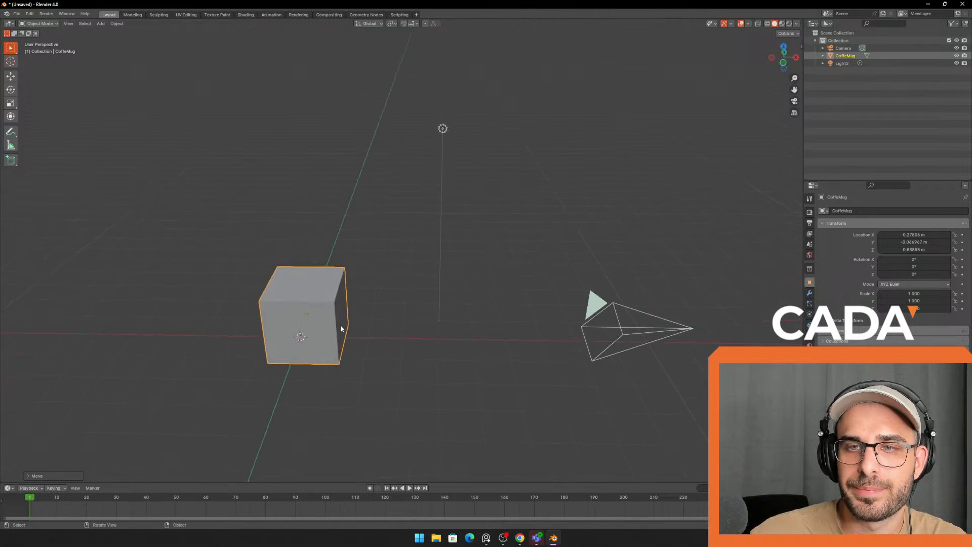
- Raise the cube with a free Grab move to about X -0.21 m, Y 1.56 m, Z 4.32 m
{"action": "key", "text": "g"}
{"action": "left_click", "coordinate": [325, 199]}
{"action": "middle_click_drag", "start_coordinate": [326, 202], "coordinate": [389, 250]}
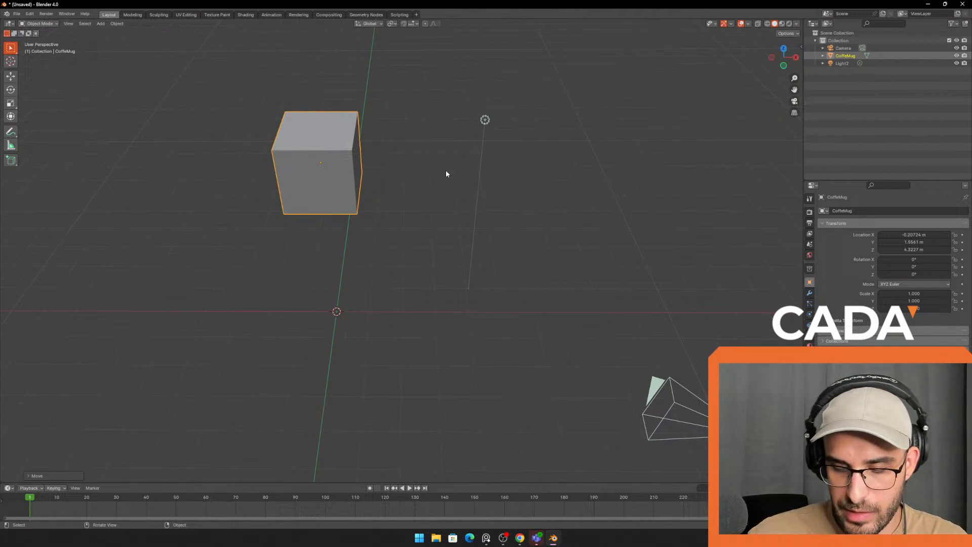
- Grab the cube constrained to the X axis and place it at about X 0.03 m
{"action": "key", "text": "g"}
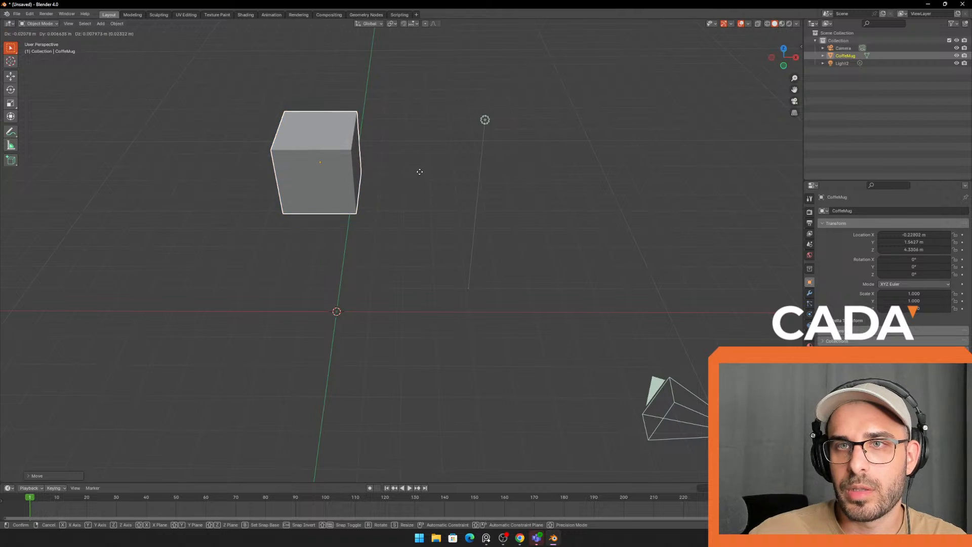
{"action": "key", "text": "x"}
{"action": "left_click", "coordinate": [601, 180]}
{"action": "middle_click_drag", "start_coordinate": [602, 180], "coordinate": [534, 198]}
{"action": "left_click", "coordinate": [235, 159]}
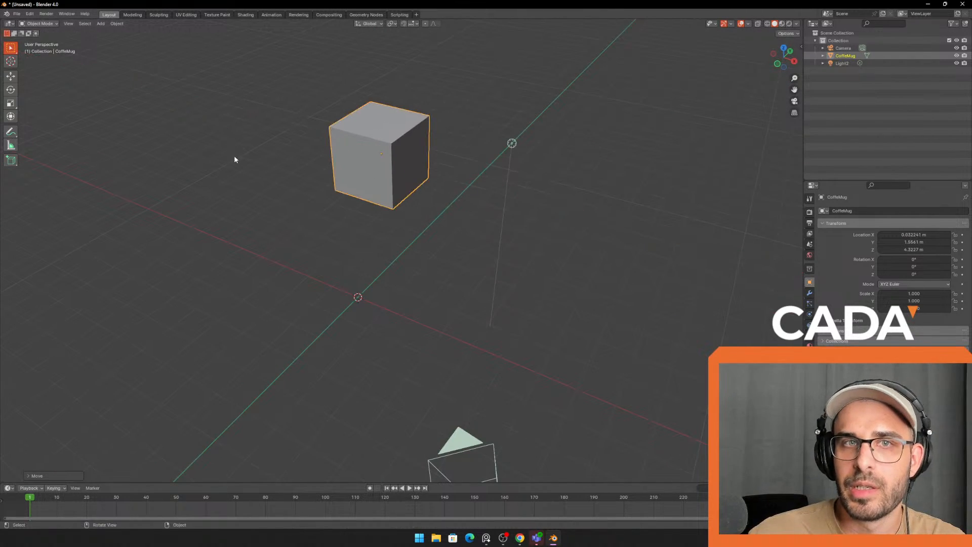
- Move the cube along the Y axis to about 0.61 m with the Move gizmo
{"action": "left_click", "coordinate": [12, 79]}
{"action": "middle_click_drag", "start_coordinate": [350, 192], "coordinate": [341, 173]}
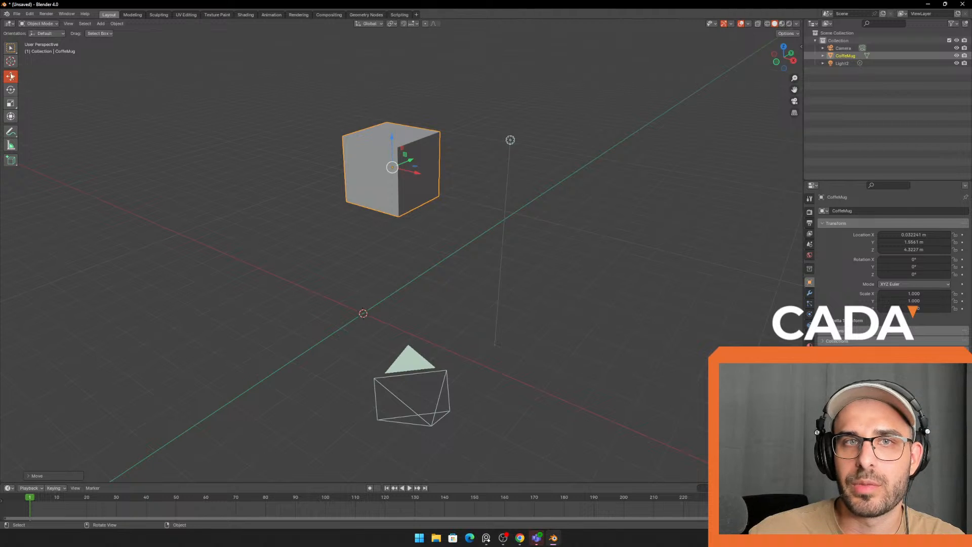
{"action": "left_click_drag", "start_coordinate": [416, 165], "coordinate": [400, 206]}
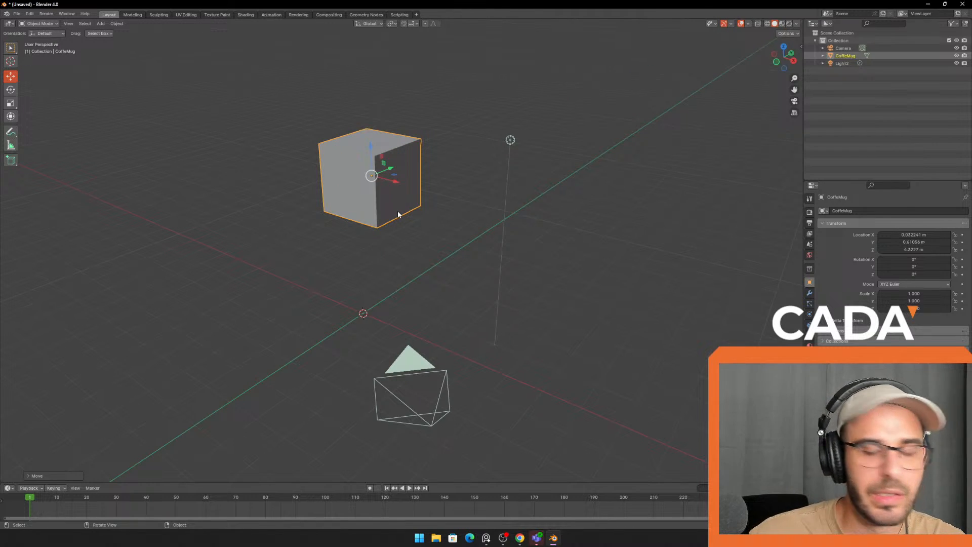
{"action": "middle_click_drag", "start_coordinate": [398, 215], "coordinate": [429, 234]}
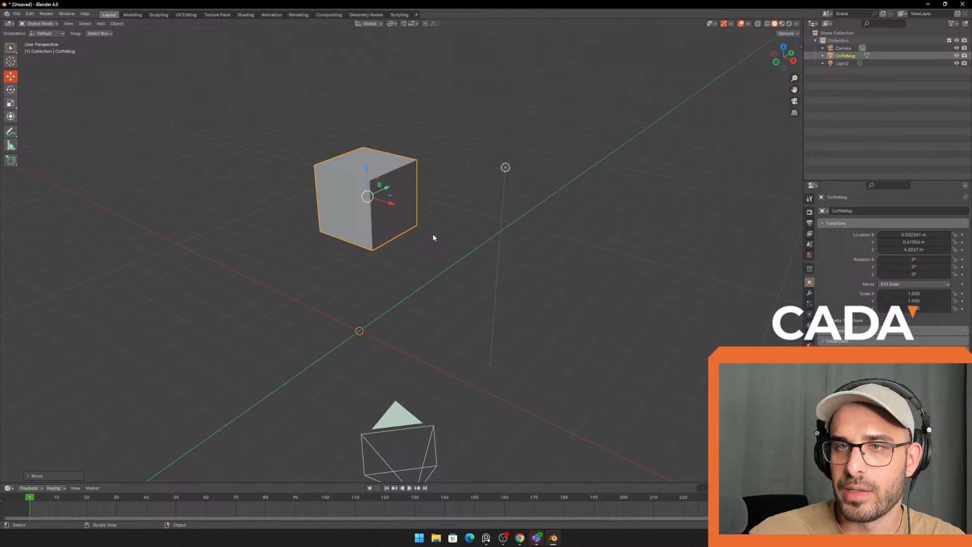
- Move the cube with axis-constrained Grab to about -0.45 m on X and about 3.68 m on Z
{"action": "key", "text": "g"}
{"action": "key", "text": "x"}
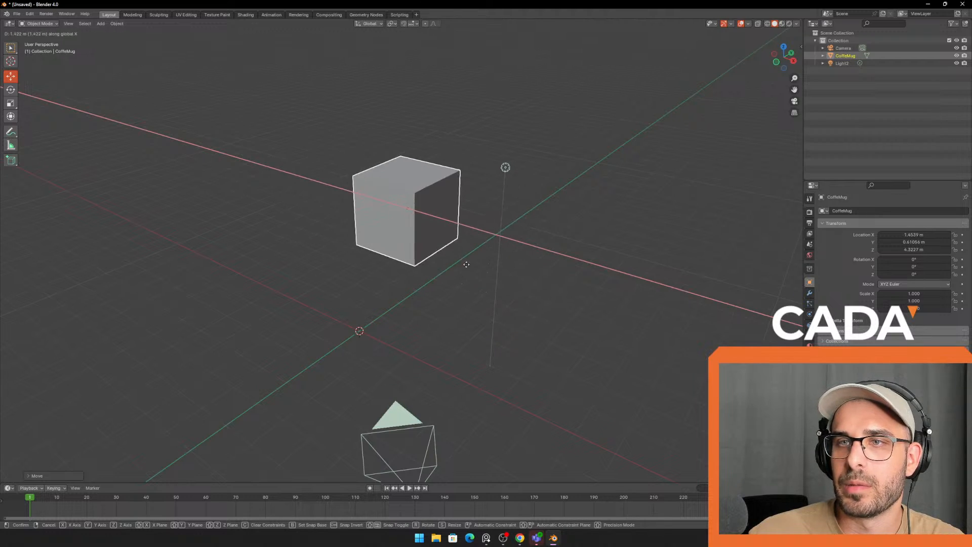
{"action": "left_click", "coordinate": [415, 243]}
{"action": "key", "text": "g"}
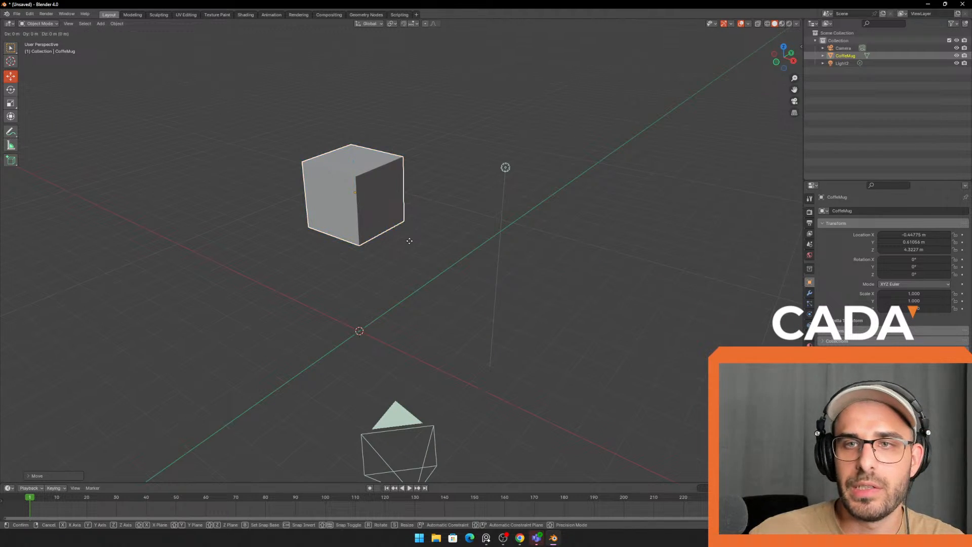
{"action": "key", "text": "z"}
{"action": "left_click", "coordinate": [411, 272]}
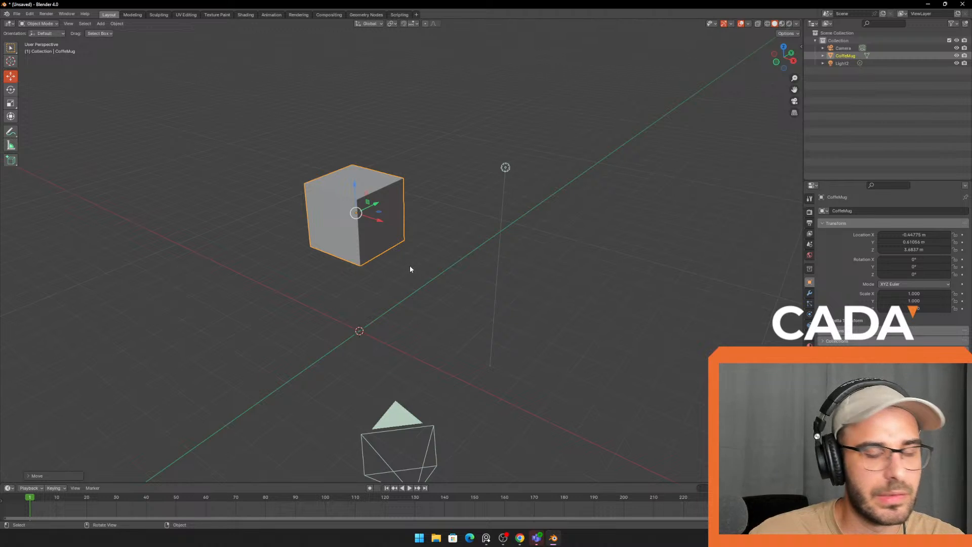
{"action": "middle_click_drag", "start_coordinate": [410, 269], "coordinate": [457, 263]}
- Undo the recent X, Y and Z moves and lower the cube with Grab constrained to the Z axis
{"action": "key", "text": "ctrl+z"}
{"action": "key", "text": "ctrl+z"}
{"action": "key", "text": "g"}
{"action": "key", "text": "z"}
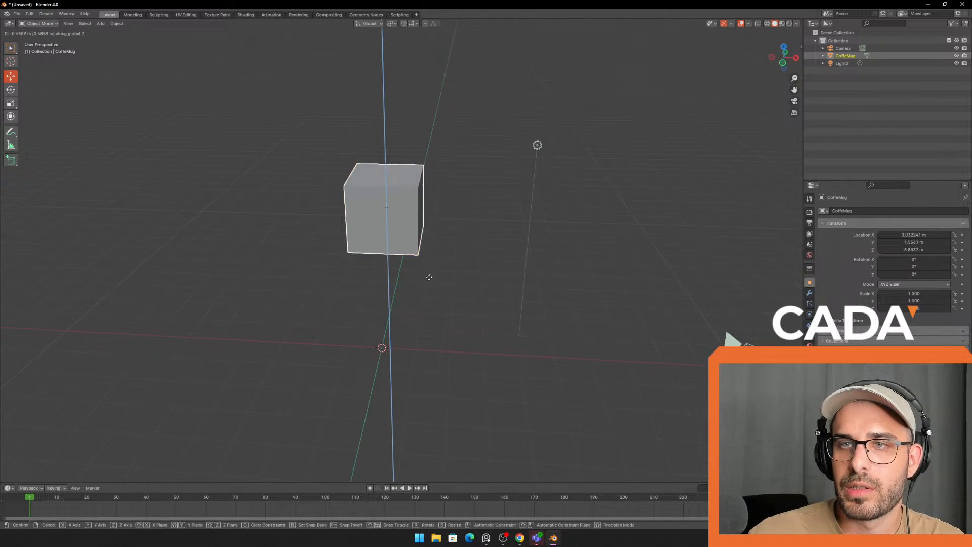
{"action": "left_click", "coordinate": [444, 381]}
- Grab the cube freely and place it at about X -0.41 m, Y 0.26 m, Z 0 m
{"action": "middle_click_drag", "start_coordinate": [445, 380], "coordinate": [367, 306]}
{"action": "scroll", "coordinate": [485, 307], "scroll_direction": "up", "scroll_amount": 2}
{"action": "key", "text": "g"}
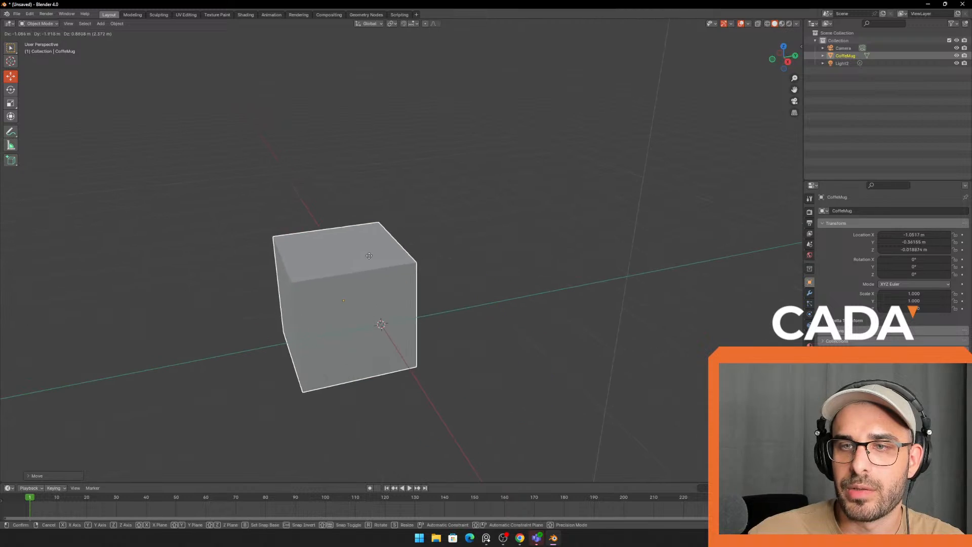
{"action": "left_click", "coordinate": [419, 283]}
{"action": "middle_click_drag", "start_coordinate": [419, 284], "coordinate": [413, 181]}
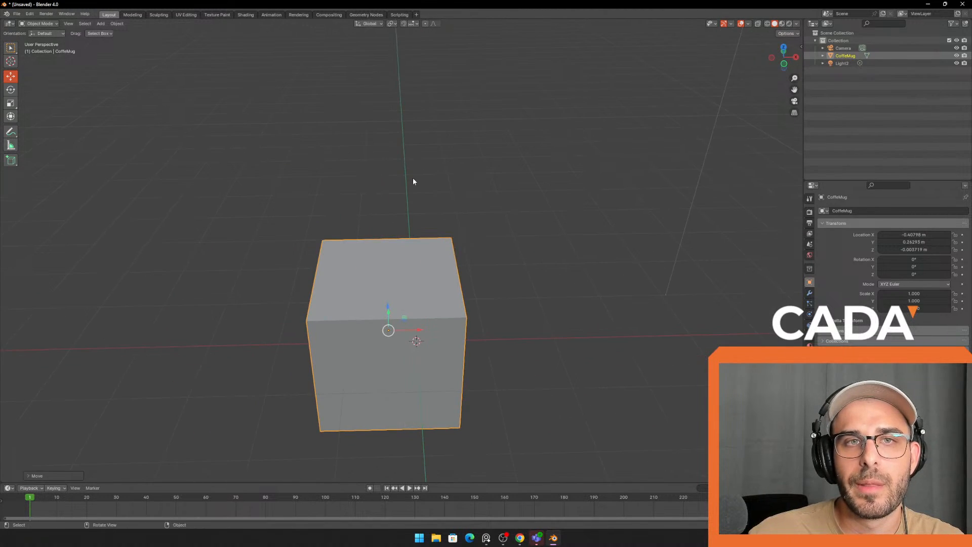
- Rotate the cube freely with the Rotate tool's trackball to about X 417°, Y -7°, Z -298°
{"action": "middle_click_drag", "start_coordinate": [460, 224], "coordinate": [426, 162]}
{"action": "left_click", "coordinate": [11, 90]}
{"action": "middle_click_drag", "start_coordinate": [409, 266], "coordinate": [405, 242]}
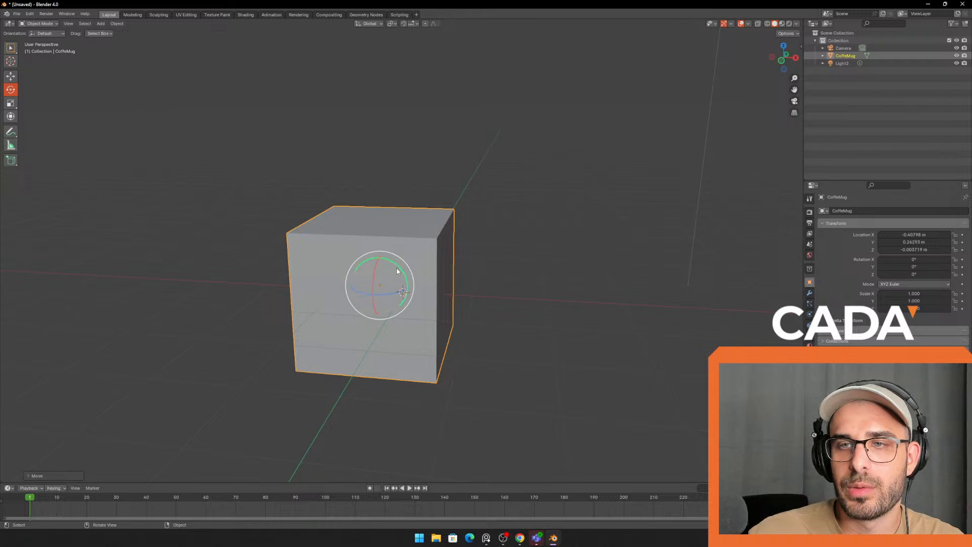
{"action": "left_click_drag", "start_coordinate": [398, 271], "coordinate": [483, 295]}
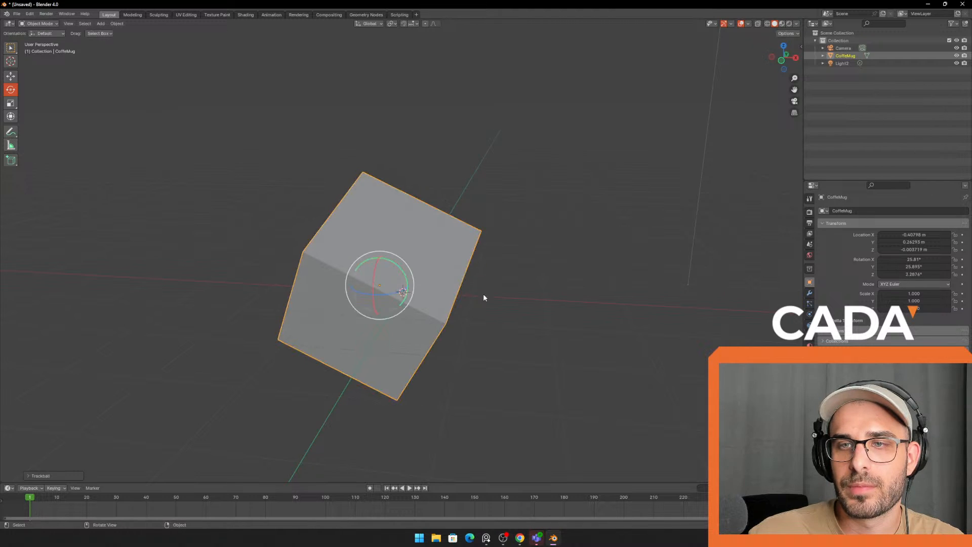
{"action": "middle_click_drag", "start_coordinate": [483, 295], "coordinate": [442, 310]}
{"action": "mouse_move", "coordinate": [449, 269]}
{"action": "left_mouse_down"}
{"action": "mouse_move", "coordinate": [443, 247]}
{"action": "mouse_move", "coordinate": [423, 251]}
{"action": "mouse_move", "coordinate": [429, 242]}
{"action": "mouse_move", "coordinate": [435, 264]}
{"action": "mouse_move", "coordinate": [460, 204]}
{"action": "mouse_move", "coordinate": [438, 258]}
{"action": "mouse_move", "coordinate": [425, 243]}
{"action": "mouse_move", "coordinate": [434, 256]}
{"action": "mouse_move", "coordinate": [442, 245]}
{"action": "mouse_move", "coordinate": [439, 260]}
{"action": "mouse_move", "coordinate": [418, 262]}
{"action": "mouse_move", "coordinate": [425, 275]}
{"action": "mouse_move", "coordinate": [454, 271]}
{"action": "mouse_move", "coordinate": [440, 236]}
{"action": "mouse_move", "coordinate": [459, 273]}
{"action": "mouse_move", "coordinate": [414, 254]}
{"action": "mouse_move", "coordinate": [436, 282]}
{"action": "mouse_move", "coordinate": [433, 274]}
{"action": "left_mouse_up"}
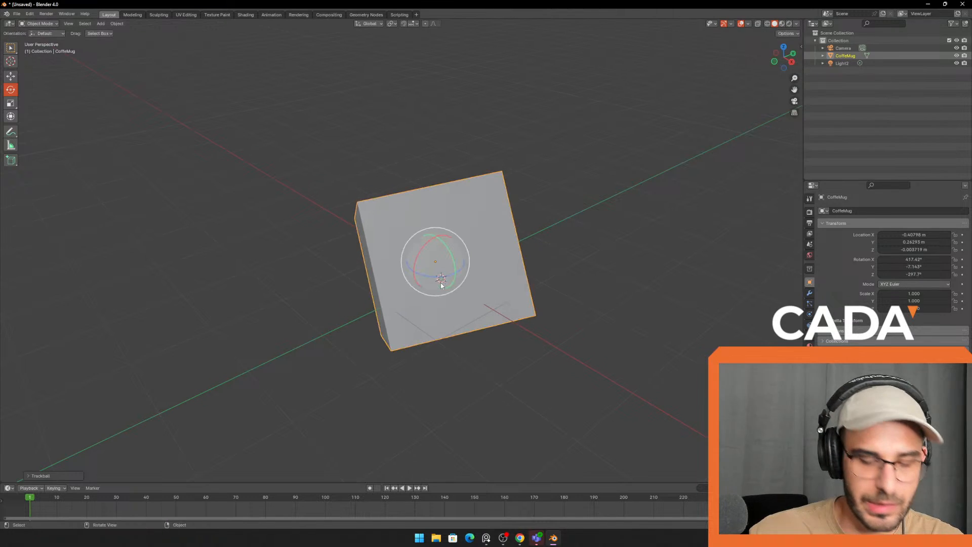
- Switch to the Move tool and rotate the cube with the Rotate command to about X 421°, Y 1.4°, Z -302°
{"action": "left_click", "coordinate": [15, 78]}
{"action": "middle_click_drag", "start_coordinate": [539, 201], "coordinate": [530, 187], "text": "shift"}
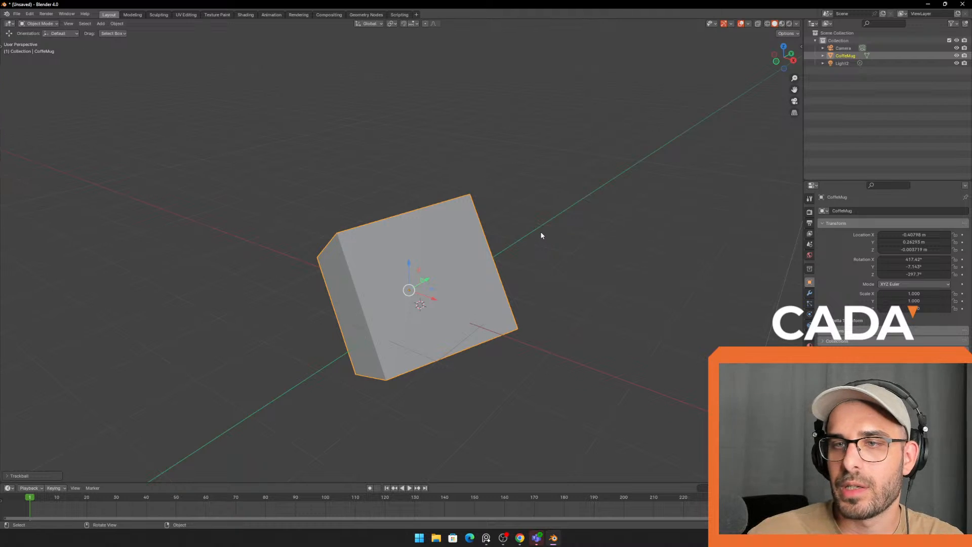
{"action": "key", "text": "r"}
{"action": "left_click", "coordinate": [515, 259]}
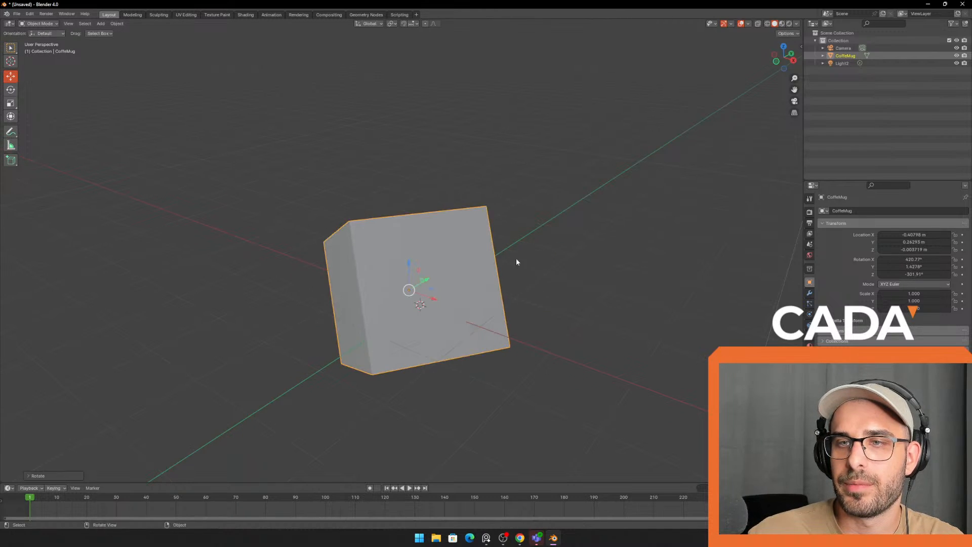
- Grab the cube to about X -0.64 m, Y 0.69 m, Z 0.74 m and rotate it freely by a few degrees
{"action": "middle_click_drag", "start_coordinate": [515, 258], "coordinate": [517, 278]}
{"action": "key", "text": "g"}
{"action": "left_click", "coordinate": [535, 217]}
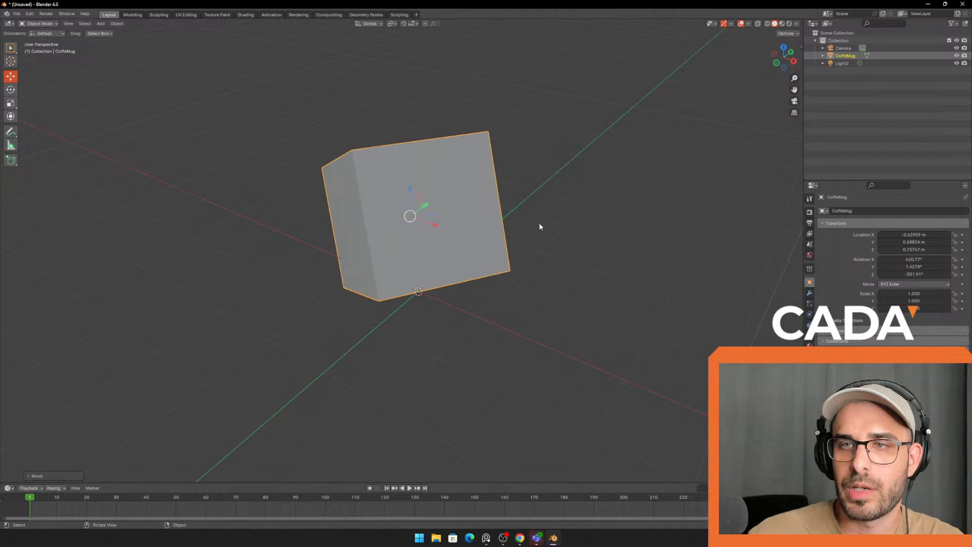
{"action": "key", "text": "r"}
{"action": "left_click", "coordinate": [495, 212]}
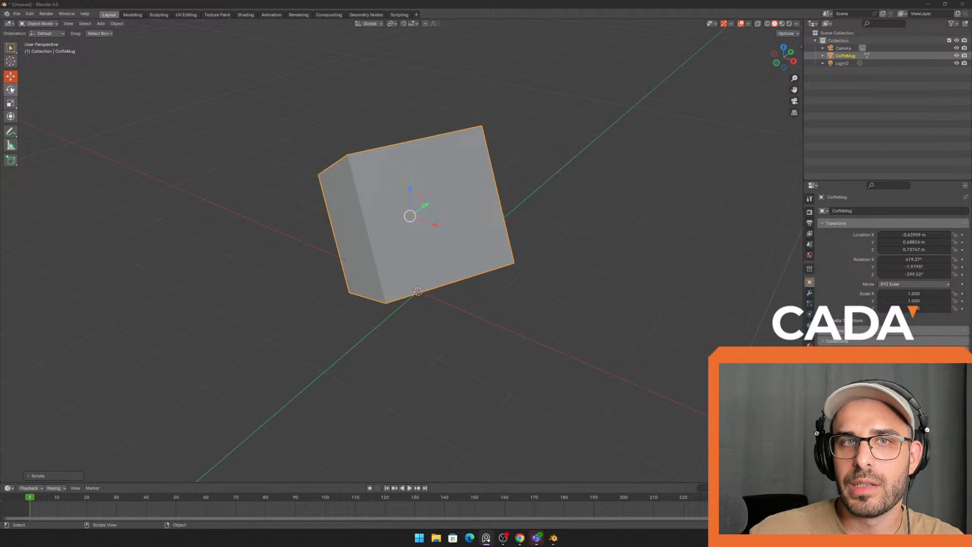
- Try scaling the cube uniformly with the Scale command and with the Scale tool's gizmo
{"action": "left_click", "coordinate": [10, 103]}
{"action": "middle_click_drag", "start_coordinate": [390, 221], "coordinate": [454, 234]}
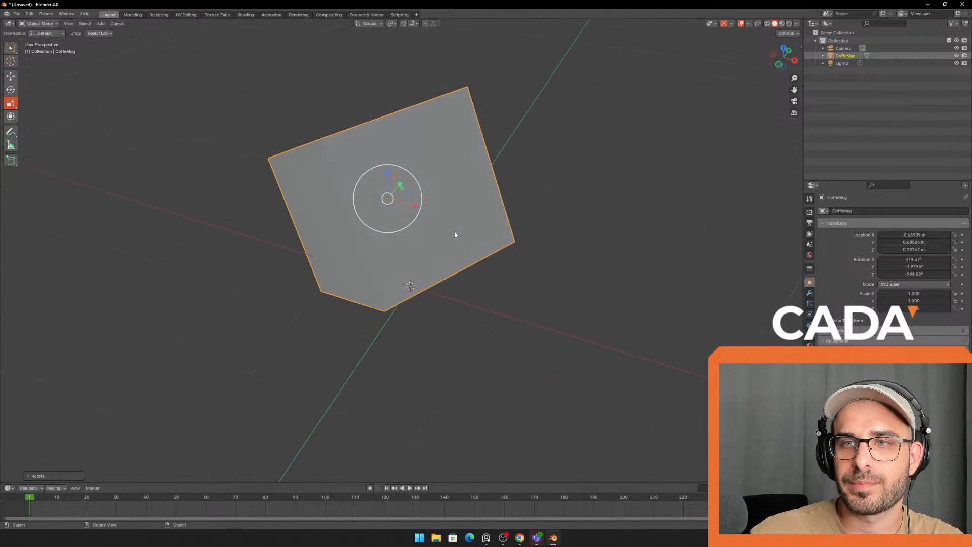
{"action": "key", "text": "s"}
{"action": "left_click", "coordinate": [459, 205]}
{"action": "key", "text": "ctrl+z"}
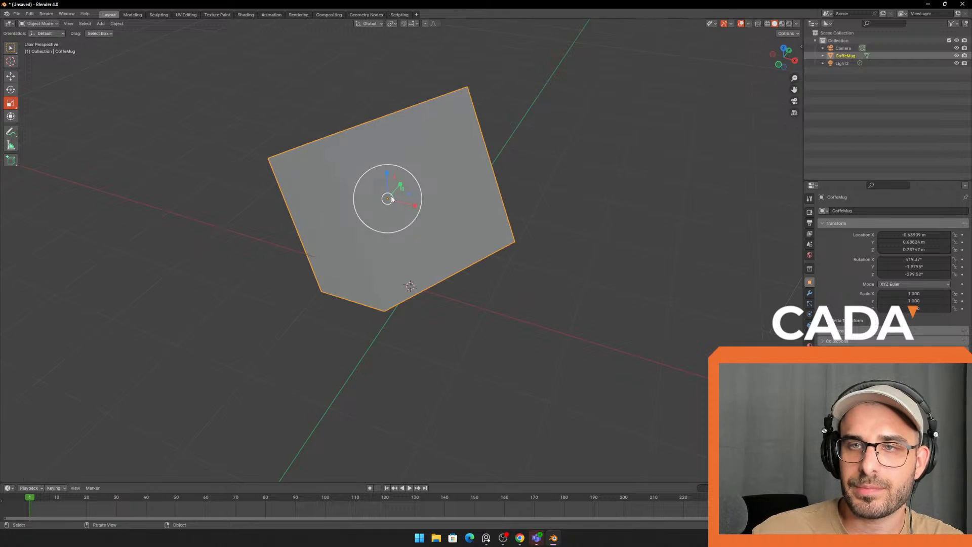
{"action": "left_click_drag", "start_coordinate": [395, 198], "coordinate": [397, 196]}
- Undo the cube's last scaling, rotation and move
{"action": "key", "text": "ctrl+z"}
{"action": "key", "text": "ctrl+z"}
{"action": "key", "text": "ctrl+z"}
{"action": "middle_click_drag", "start_coordinate": [499, 189], "coordinate": [458, 226]}
{"action": "left_click_drag", "start_coordinate": [440, 206], "coordinate": [481, 172]}
{"action": "right_click", "coordinate": [481, 172]}
{"action": "scroll", "coordinate": [496, 229], "scroll_direction": "down", "scroll_amount": 6}
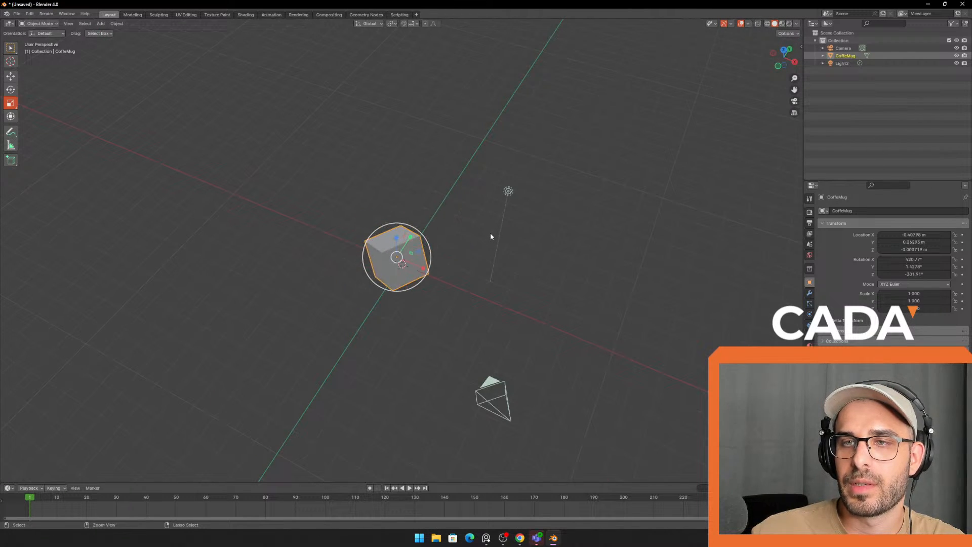
- Show the viewport sidebar with the cube's transform values, and undo and redo its last rotations
{"action": "left_click", "coordinate": [798, 44]}
{"action": "scroll", "coordinate": [557, 221], "scroll_direction": "up", "scroll_amount": 5}
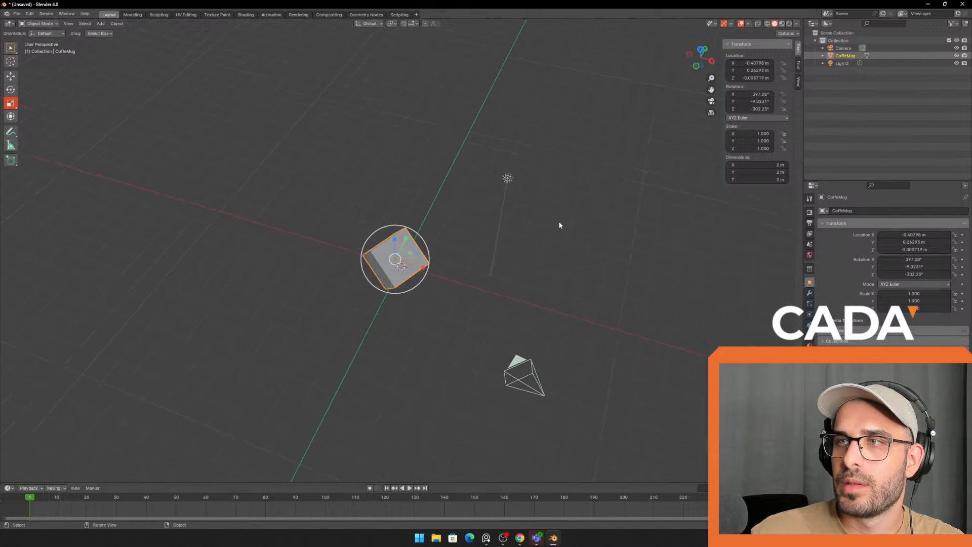
{"action": "key", "text": "ctrl+z"}
{"action": "key", "text": "ctrl+z"}
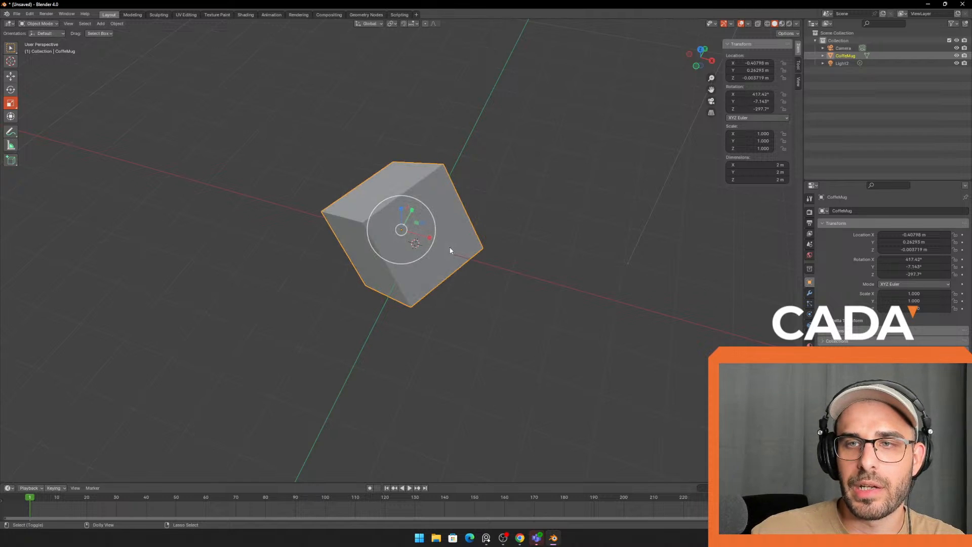
{"action": "key", "text": "ctrl+shift+z"}
{"action": "key", "text": "ctrl+shift+z"}
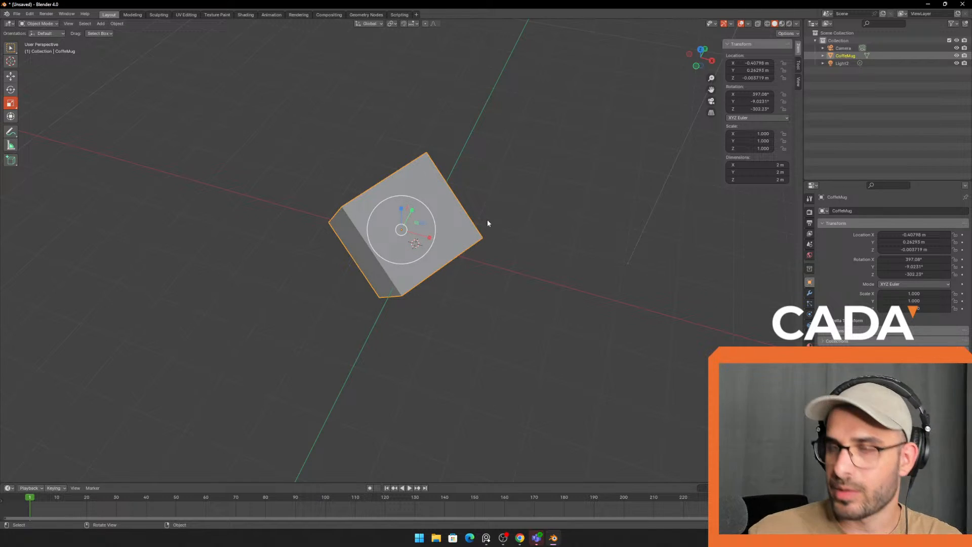
- Hide the viewport sidebar and show it again
{"action": "middle_click_drag", "start_coordinate": [547, 169], "coordinate": [534, 205]}
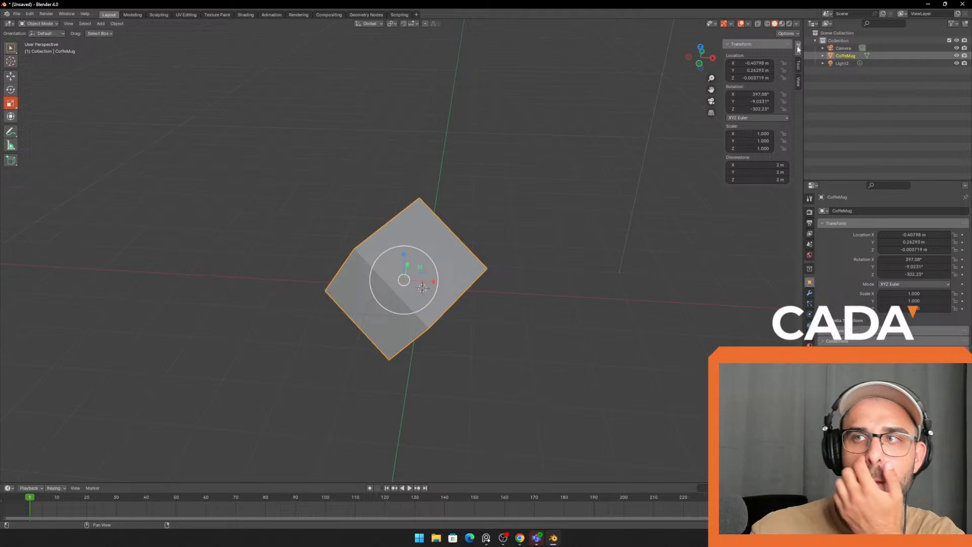
{"action": "left_click_drag", "start_coordinate": [723, 75], "coordinate": [849, 59]}
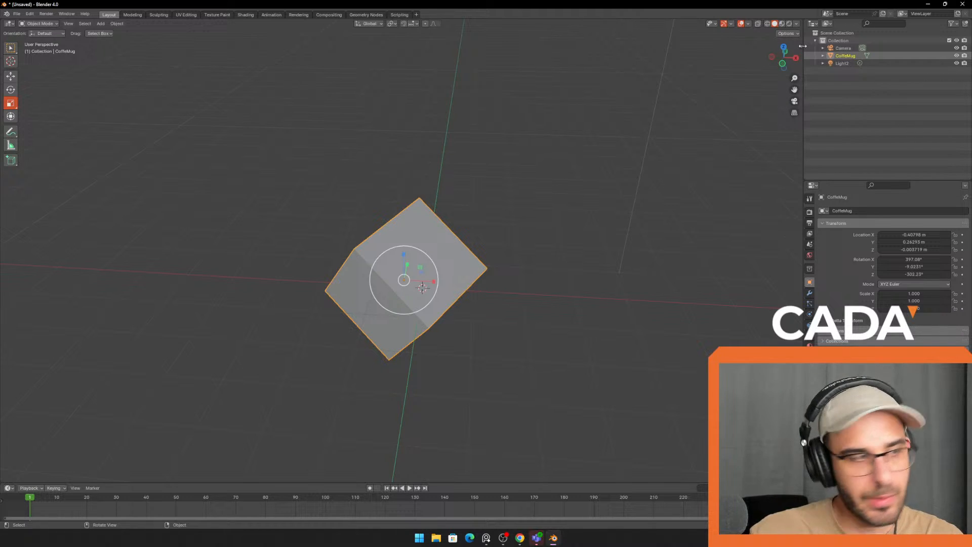
{"action": "left_click_drag", "start_coordinate": [803, 47], "coordinate": [801, 46]}
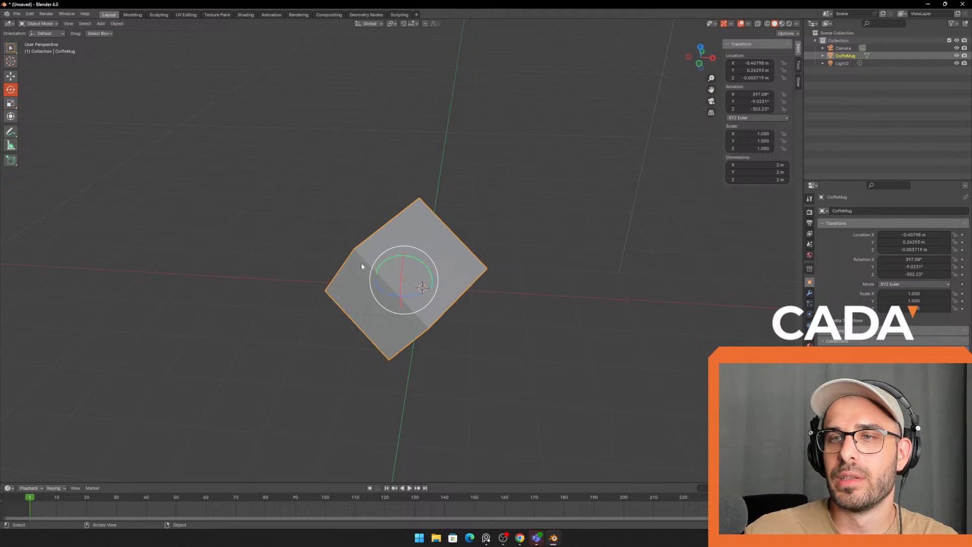
- Rotate the cube freely with the Rotate gizmo, try setting its X rotation to 0°, and undo that value
{"action": "mouse_move", "coordinate": [414, 284]}
{"action": "left_mouse_down"}
{"action": "mouse_move", "coordinate": [402, 279]}
{"action": "mouse_move", "coordinate": [410, 284]}
{"action": "left_mouse_up"}
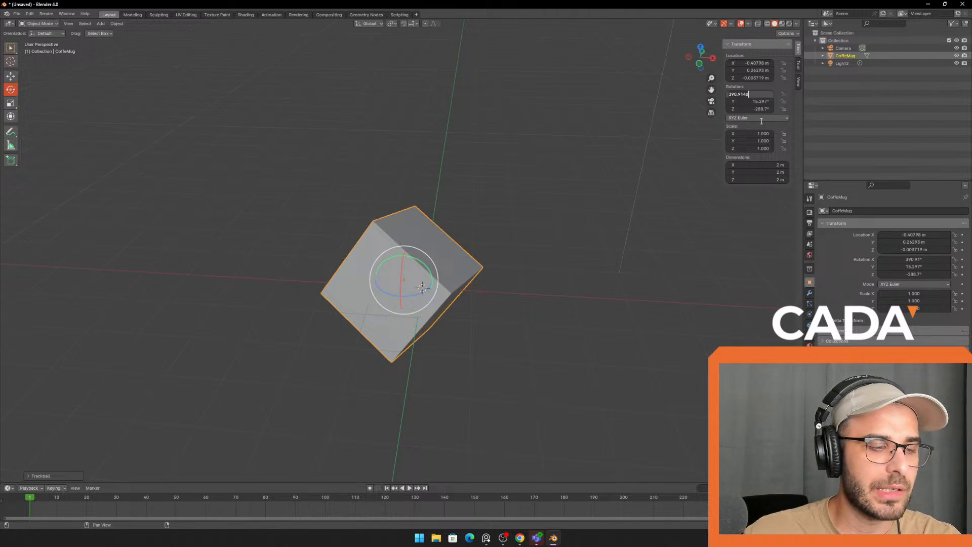
{"action": "key", "text": "Return"}
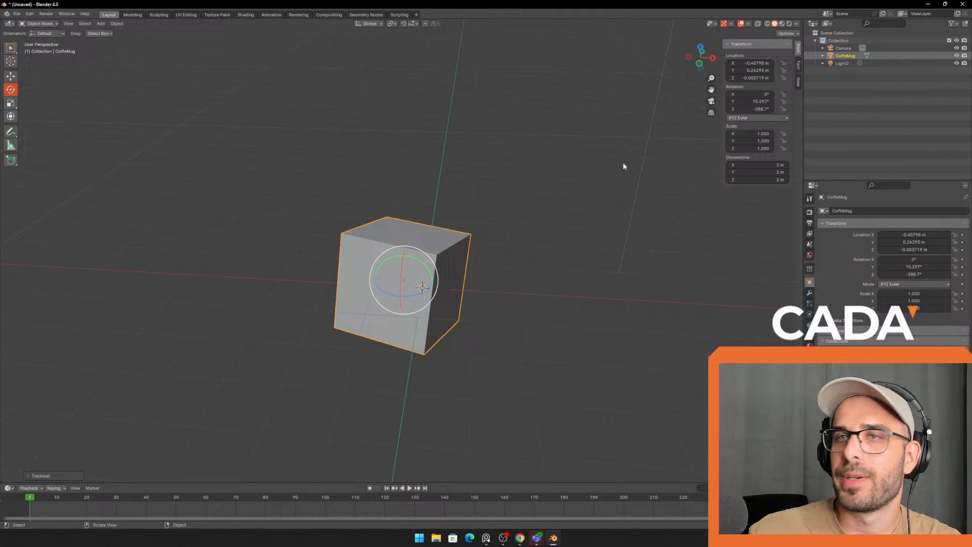
{"action": "key", "text": "ctrl+z"}
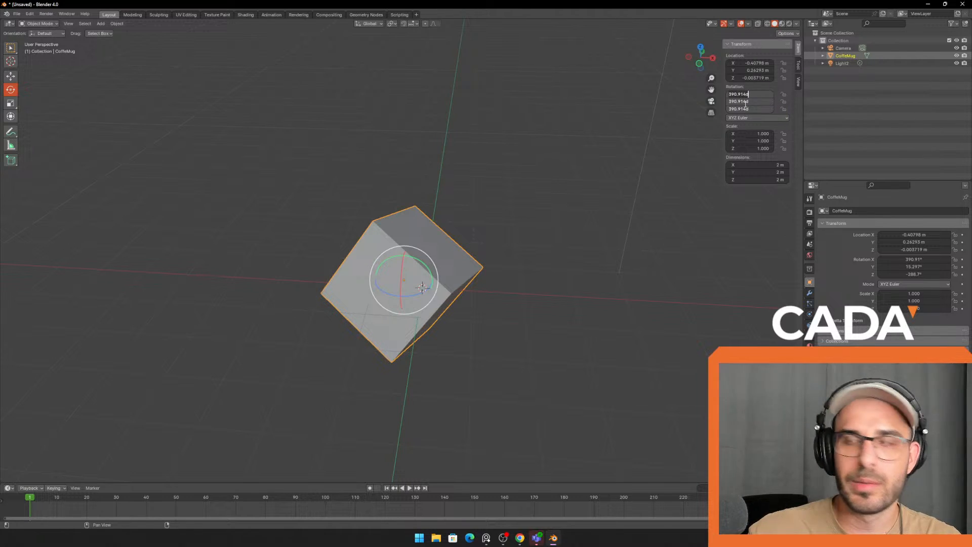
- Reset the cube's X, Y and Z rotation to 0° and its X, Y and Z location to 0 m
{"action": "key", "text": "Return"}
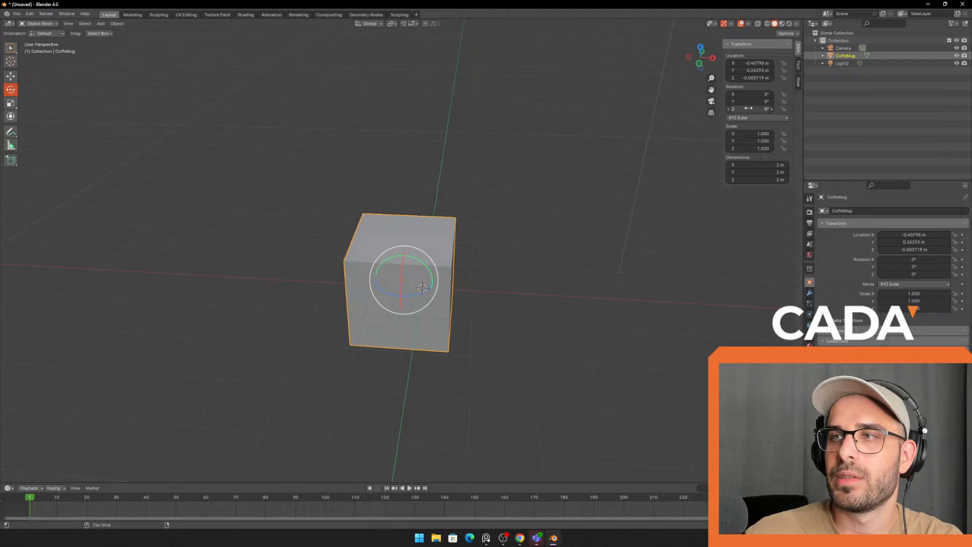
{"action": "left_click", "coordinate": [535, 232]}
{"action": "middle_click_drag", "start_coordinate": [462, 251], "coordinate": [581, 192]}
{"action": "left_click_drag", "start_coordinate": [749, 63], "coordinate": [749, 78]}
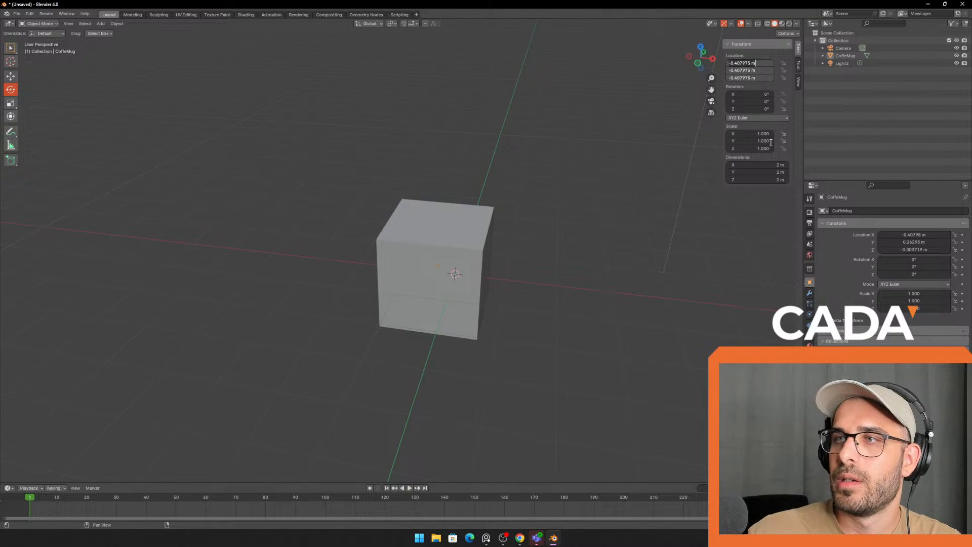
{"action": "type", "text": "0"}
{"action": "key", "text": "Return"}
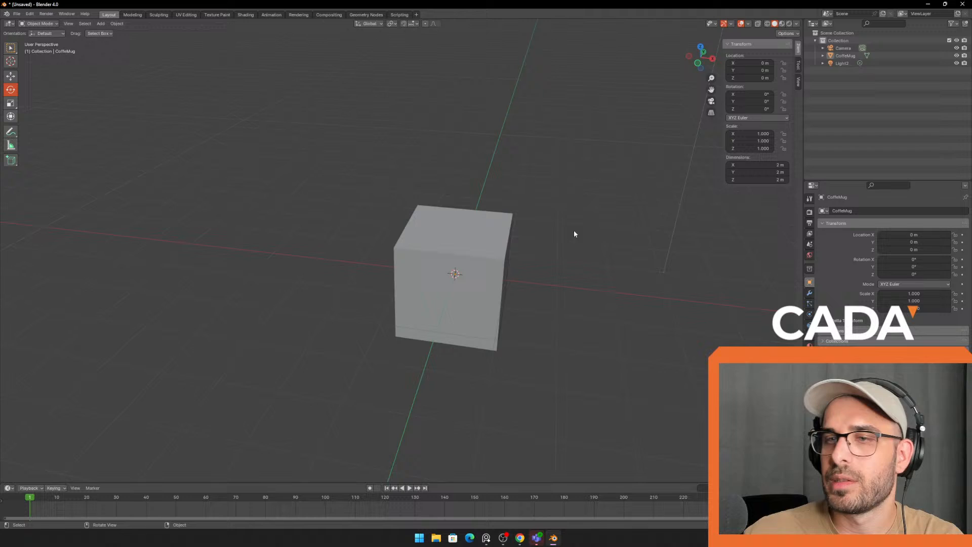
- Select the cube at the world origin
{"action": "left_click", "coordinate": [492, 261]}
{"action": "mouse_move", "coordinate": [600, 216]}
{"action": "middle_mouse_down"}
{"action": "mouse_move", "coordinate": [581, 230]}
{"action": "mouse_move", "coordinate": [611, 208]}
{"action": "middle_mouse_up"}
{"action": "left_click", "coordinate": [615, 211]}
{"action": "left_click", "coordinate": [519, 284]}
{"action": "middle_click_drag", "start_coordinate": [582, 248], "coordinate": [236, 258]}
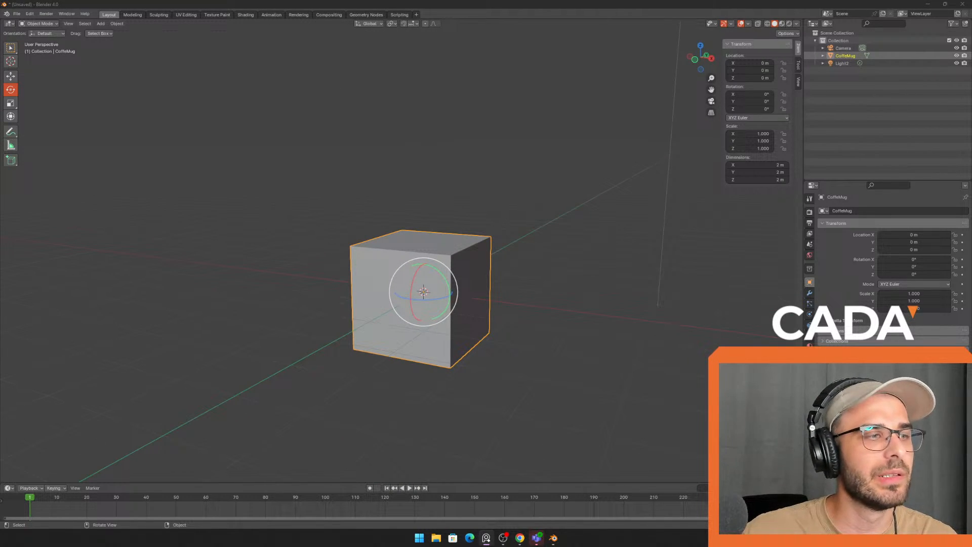
{"action": "mouse_move", "coordinate": [329, 296]}
{"action": "middle_mouse_down"}
{"action": "mouse_move", "coordinate": [430, 292]}
{"action": "mouse_move", "coordinate": [334, 290]}
{"action": "middle_mouse_up"}
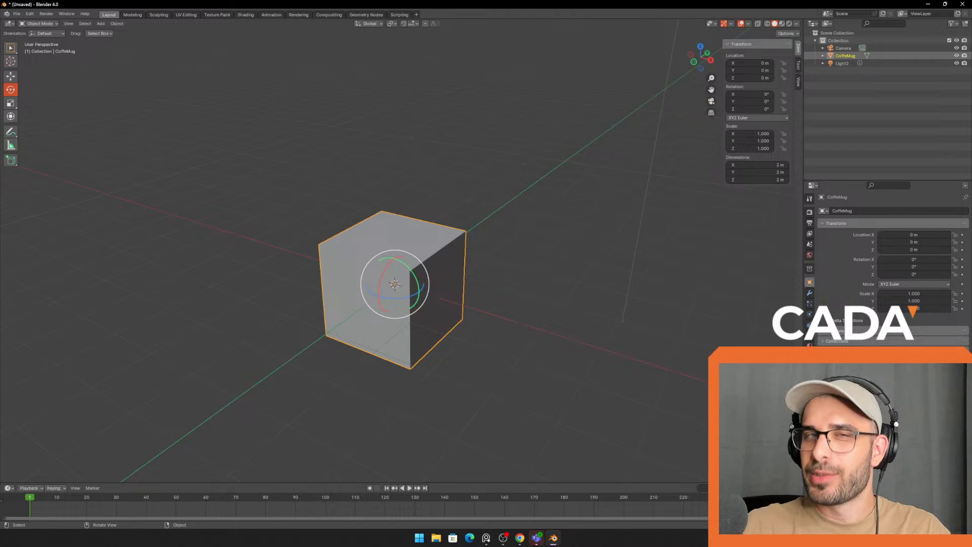
- Scale the cube along its axes with the Scale gizmo to about X 1.68, Y 1.49, Z 0.68
{"action": "middle_click_drag", "start_coordinate": [535, 240], "coordinate": [508, 257]}
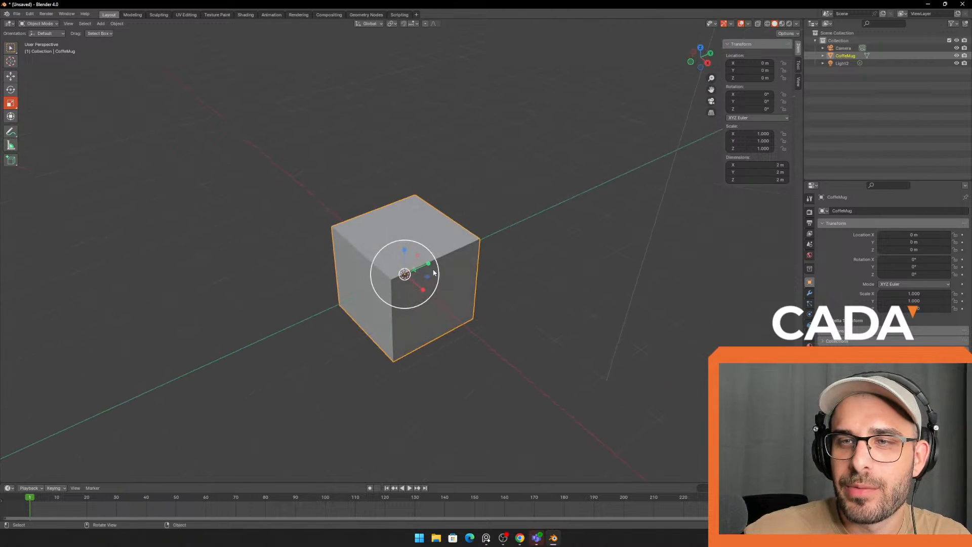
{"action": "left_click_drag", "start_coordinate": [424, 259], "coordinate": [436, 302]}
{"action": "key", "text": "ctrl+z"}
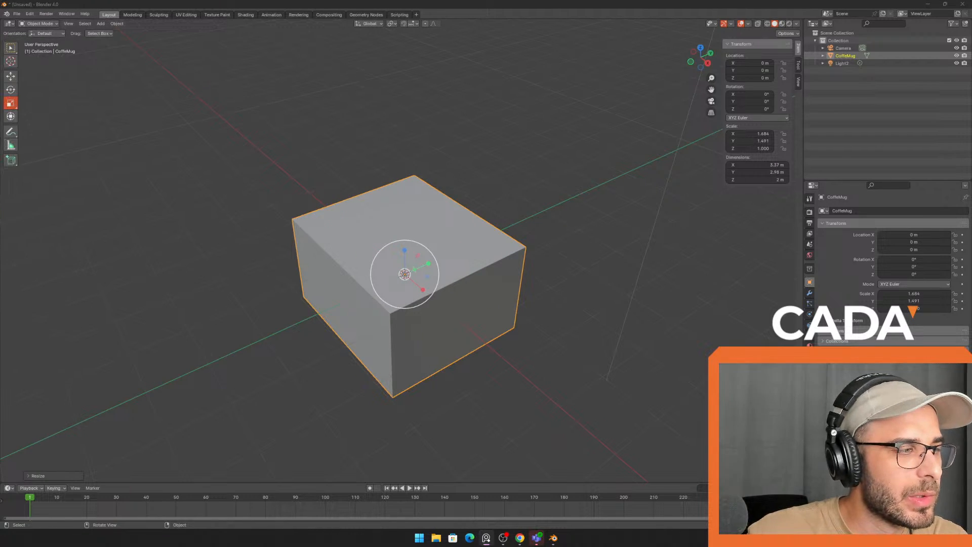
{"action": "left_click_drag", "start_coordinate": [406, 253], "coordinate": [406, 259]}
{"action": "right_click", "coordinate": [508, 250]}
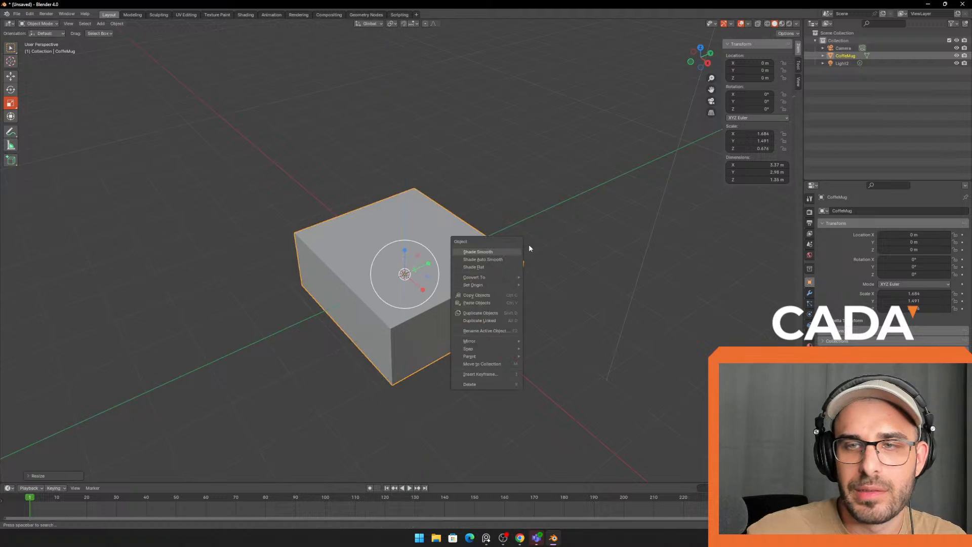
{"action": "middle_click_drag", "start_coordinate": [464, 178], "coordinate": [470, 178]}
{"action": "scroll", "coordinate": [475, 216], "scroll_direction": "up", "scroll_amount": 2}
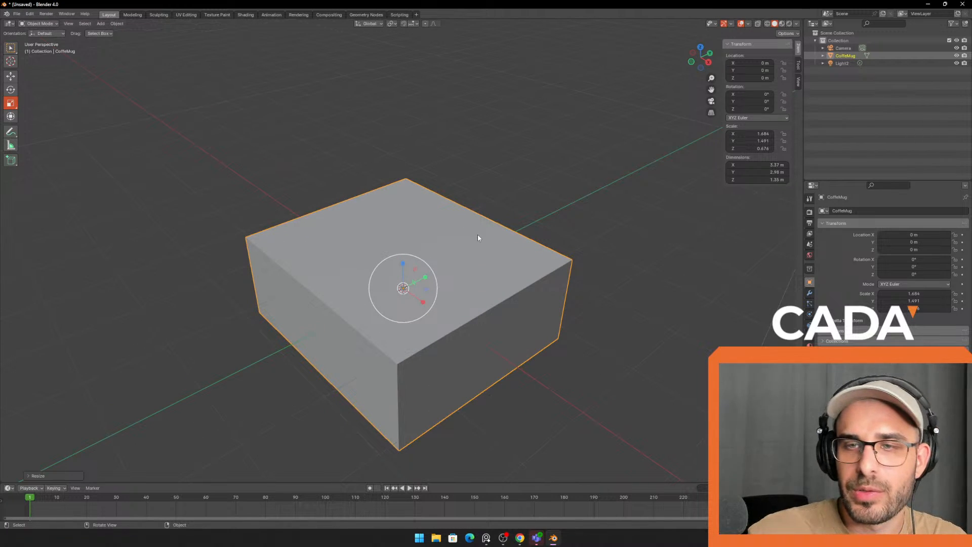
- Scale the box with the Scale command, trying the X and Z constraints and finishing along Y at about 1.44
{"action": "key", "text": "s"}
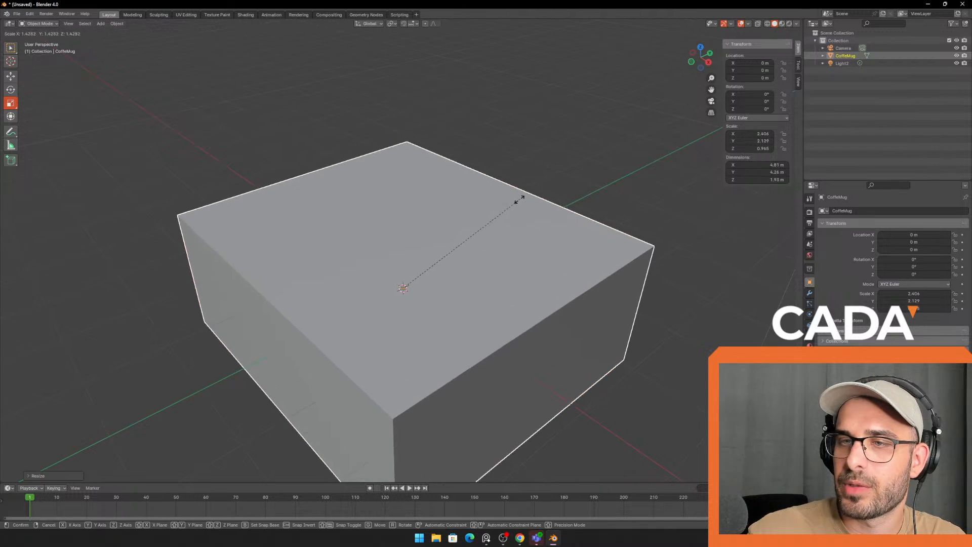
{"action": "key", "text": "x"}
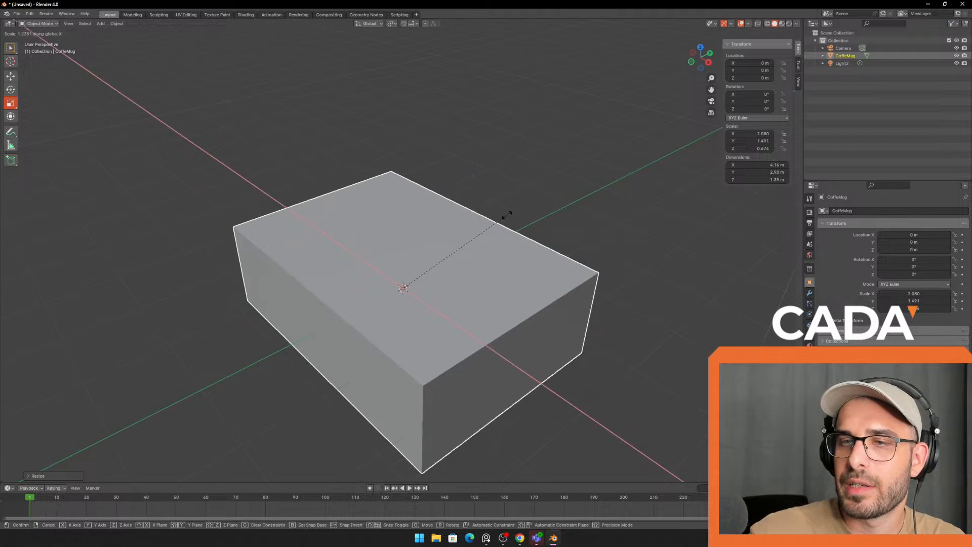
{"action": "key", "text": "z"}
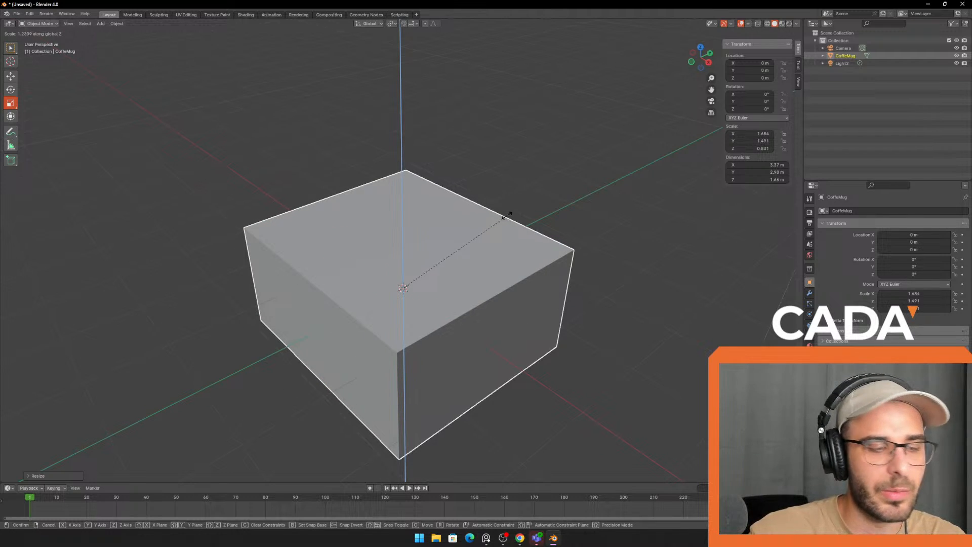
{"action": "key", "text": "y"}
{"action": "left_click", "coordinate": [512, 251]}
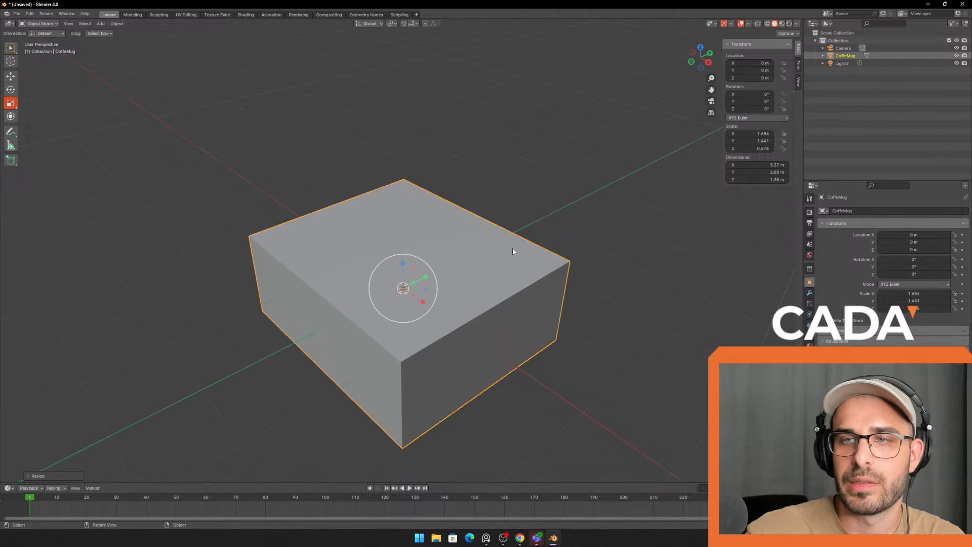
{"action": "mouse_move", "coordinate": [512, 251]}
{"action": "middle_mouse_down"}
{"action": "mouse_move", "coordinate": [485, 263]}
{"action": "mouse_move", "coordinate": [505, 255]}
{"action": "middle_mouse_up"}
{"action": "key", "text": "r"}
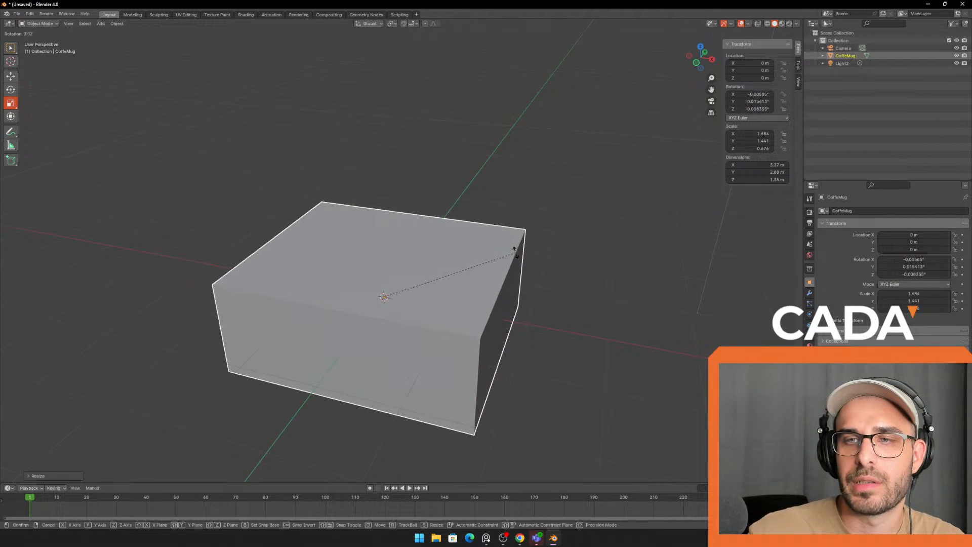
{"action": "key", "text": "z"}
{"action": "key", "text": "x"}
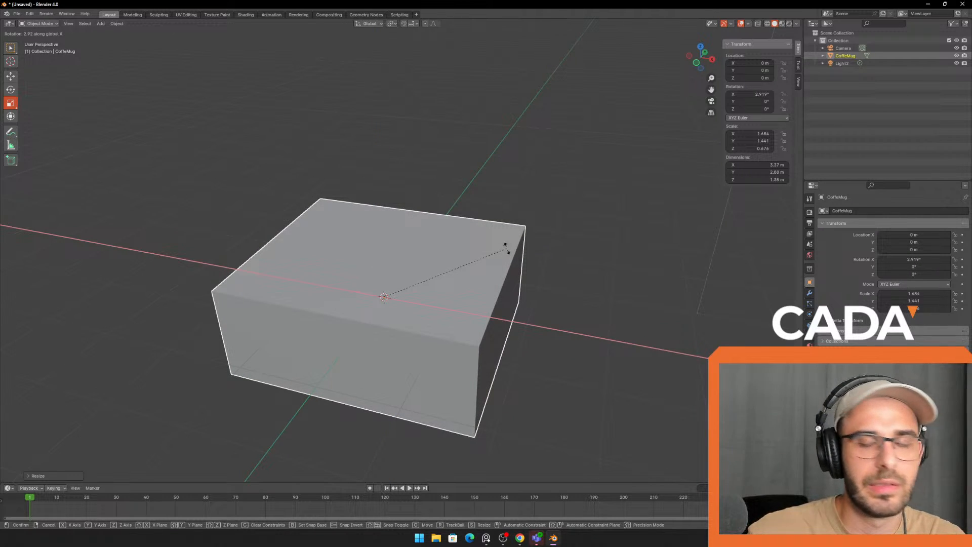
{"action": "key", "text": "Escape"}
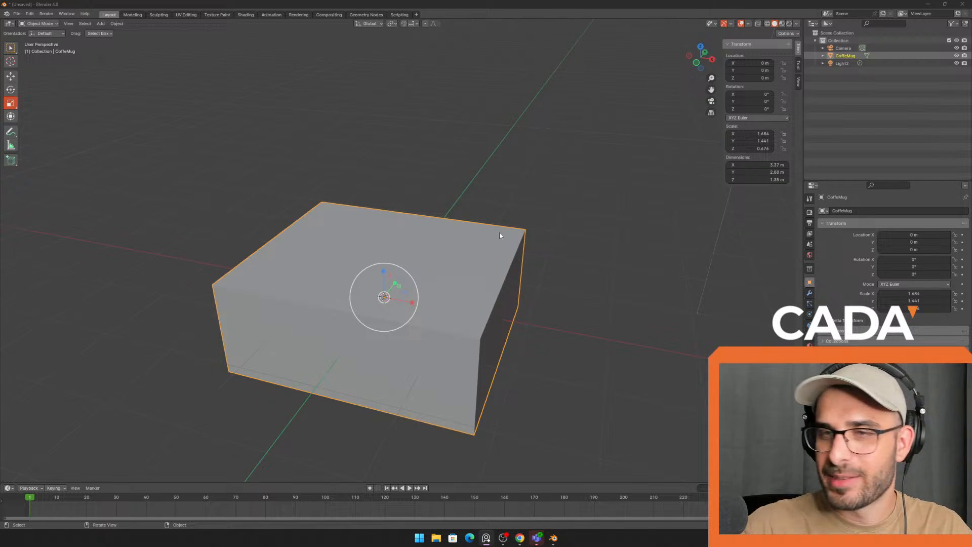
- Undo the recent scale changes on the box, going back past its location reset
{"action": "left_click", "coordinate": [529, 207]}
{"action": "key", "text": "ctrl+z"}
{"action": "key", "text": "ctrl+z"}
{"action": "key", "text": "ctrl+z"}
{"action": "key", "text": "ctrl+z"}
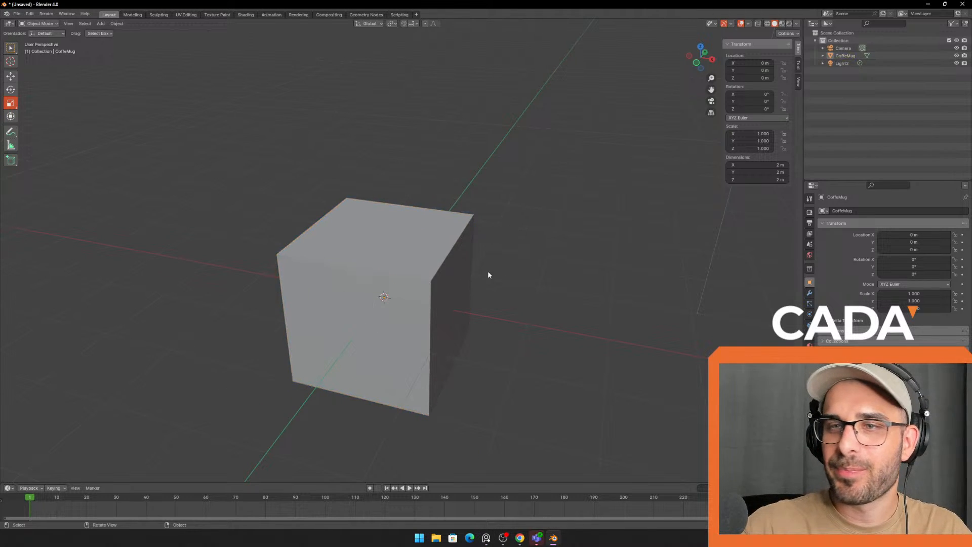
{"action": "key", "text": "ctrl+z"}
- Set the cube's X, Y and Z location to 0 m and leave the cube selected
{"action": "middle_click_drag", "start_coordinate": [468, 272], "coordinate": [576, 259]}
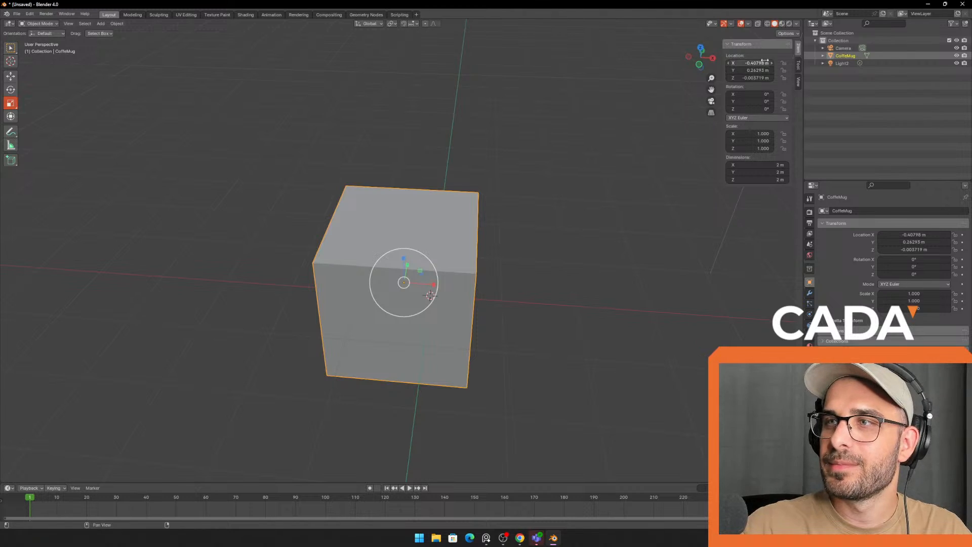
{"action": "left_click_drag", "start_coordinate": [764, 61], "coordinate": [762, 77]}
{"action": "type", "text": "0"}
{"action": "key", "text": "Return"}
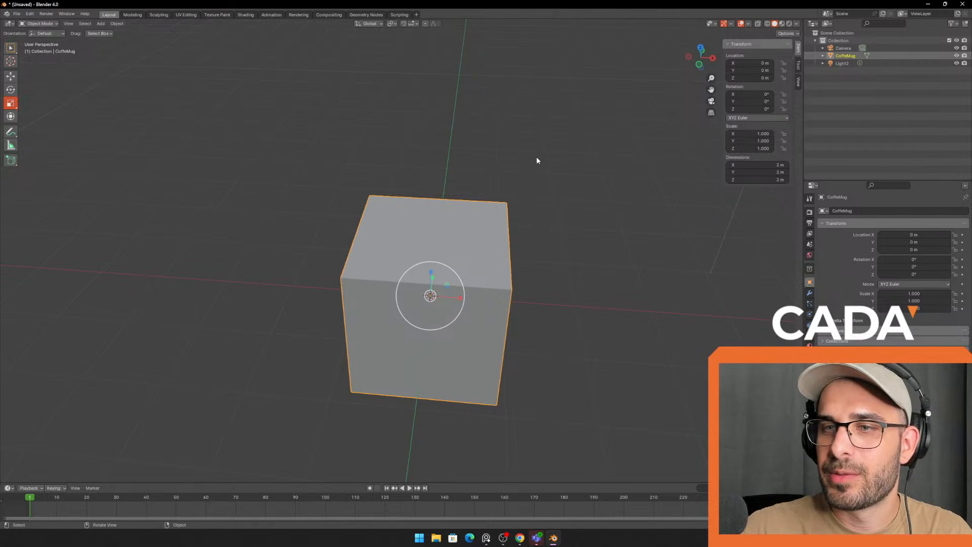
{"action": "left_click", "coordinate": [552, 175]}
{"action": "middle_click_drag", "start_coordinate": [561, 178], "coordinate": [527, 170]}
{"action": "left_click", "coordinate": [482, 216]}
{"action": "middle_click_drag", "start_coordinate": [427, 142], "coordinate": [424, 162]}
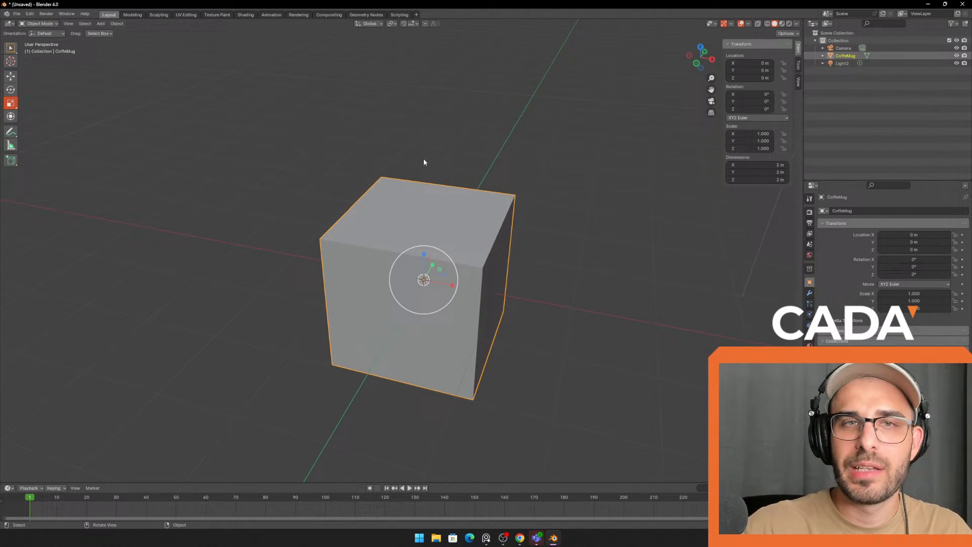
- Switch to the Move tool with the cube selected
{"action": "left_click", "coordinate": [11, 76]}
{"action": "middle_click_drag", "start_coordinate": [185, 142], "coordinate": [199, 147]}
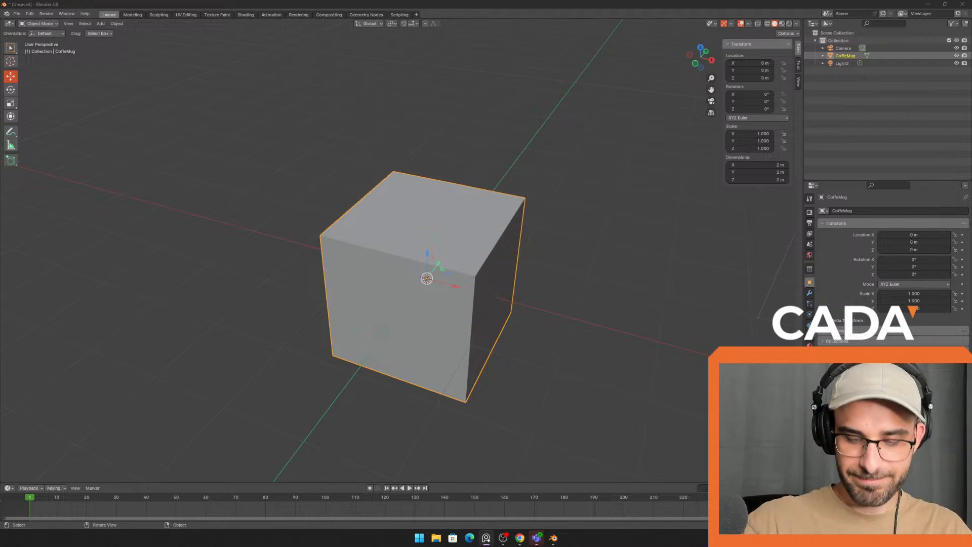
{"action": "middle_click_drag", "start_coordinate": [320, 145], "coordinate": [353, 193]}
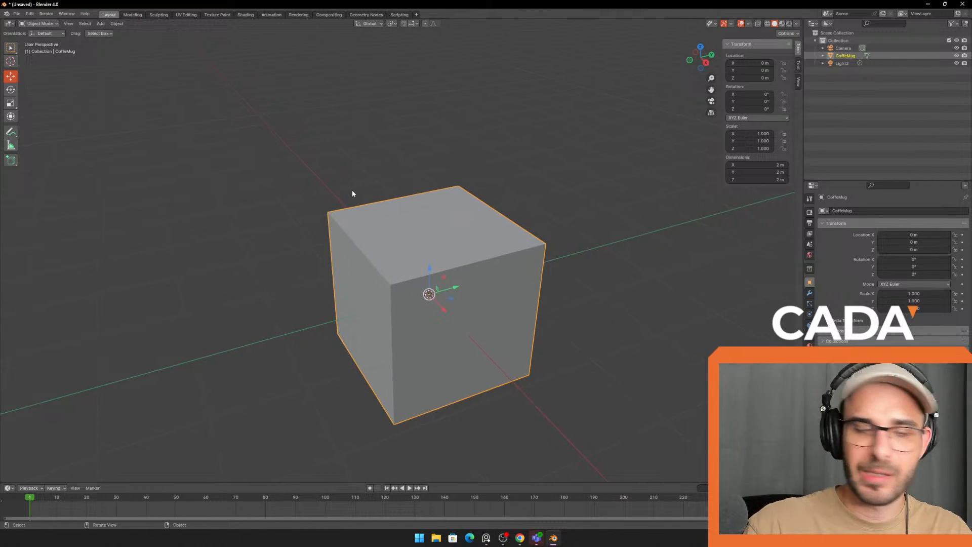
- Bring the coffee reference image board into view over the 3D viewport
{"action": "right_click_drag", "start_coordinate": [0, 86], "coordinate": [0, 187]}
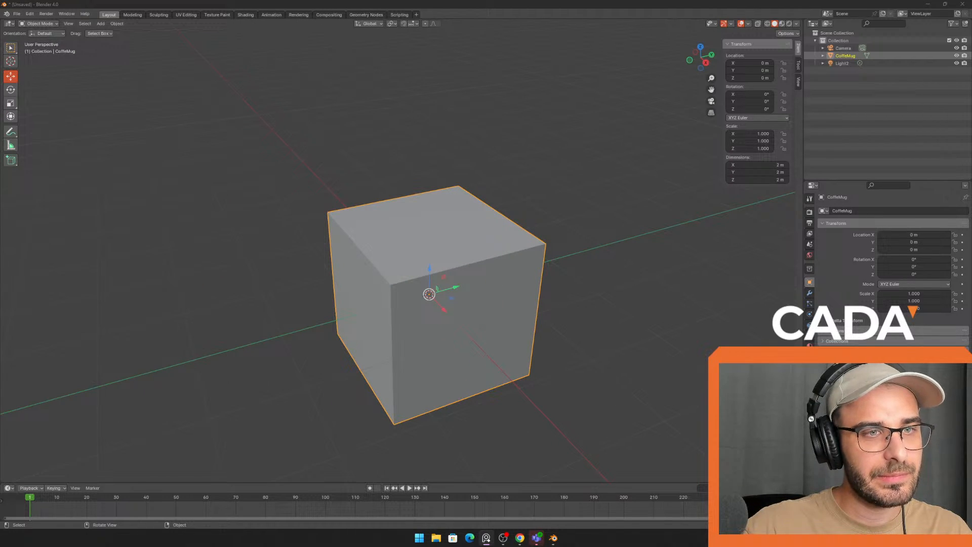
{"action": "right_click_drag", "start_coordinate": [0, 81], "coordinate": [212, 76]}
{"action": "scroll", "coordinate": [183, 107], "scroll_direction": "up", "scroll_amount": 2}
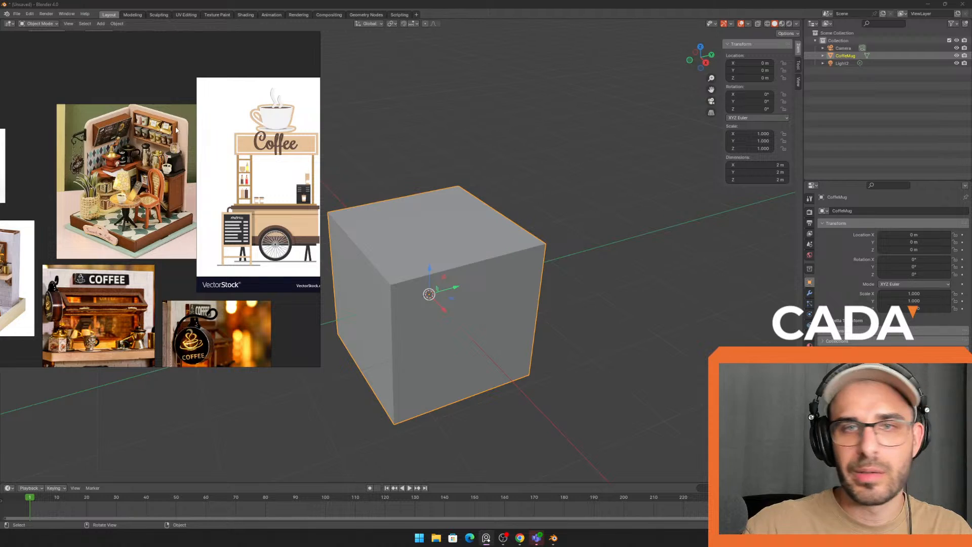
{"action": "right_click_drag", "start_coordinate": [150, 89], "coordinate": [181, 87]}
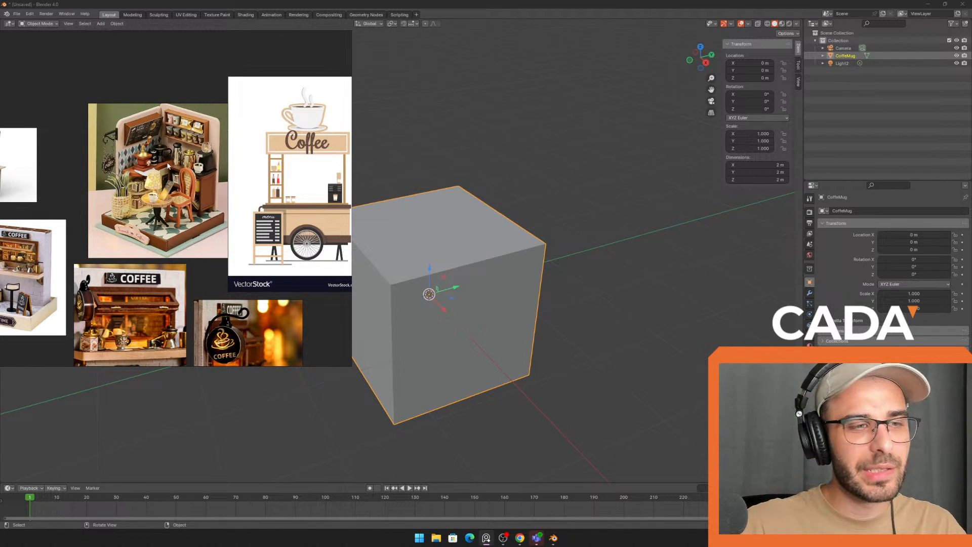
- Examine the coffee shop reference images one by one, ending on a close view of the "Coffee Time" stand
{"action": "scroll", "coordinate": [231, 189], "scroll_direction": "up", "scroll_amount": 3}
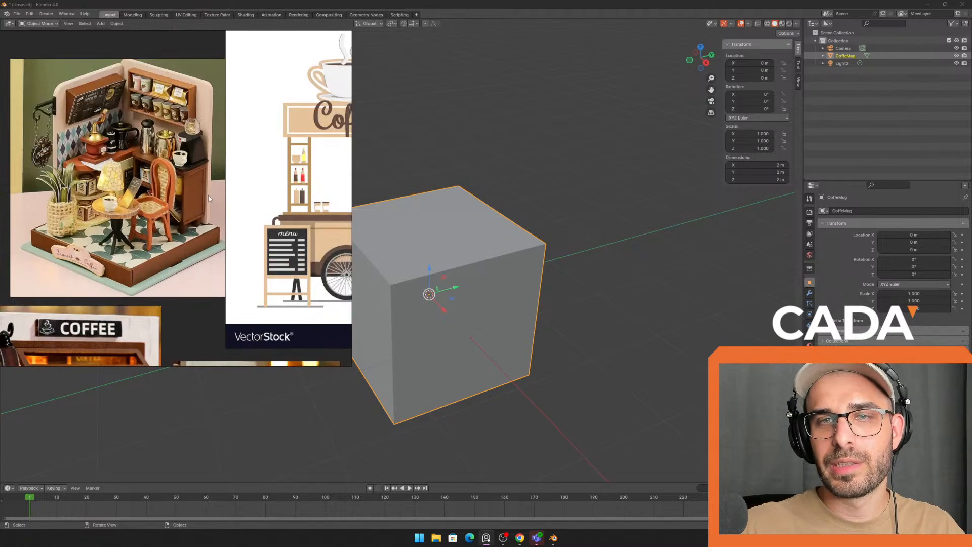
{"action": "scroll", "coordinate": [210, 196], "scroll_direction": "down", "scroll_amount": 3}
{"action": "middle_click_drag", "start_coordinate": [233, 271], "coordinate": [297, 172]}
{"action": "scroll", "coordinate": [271, 149], "scroll_direction": "up", "scroll_amount": 2}
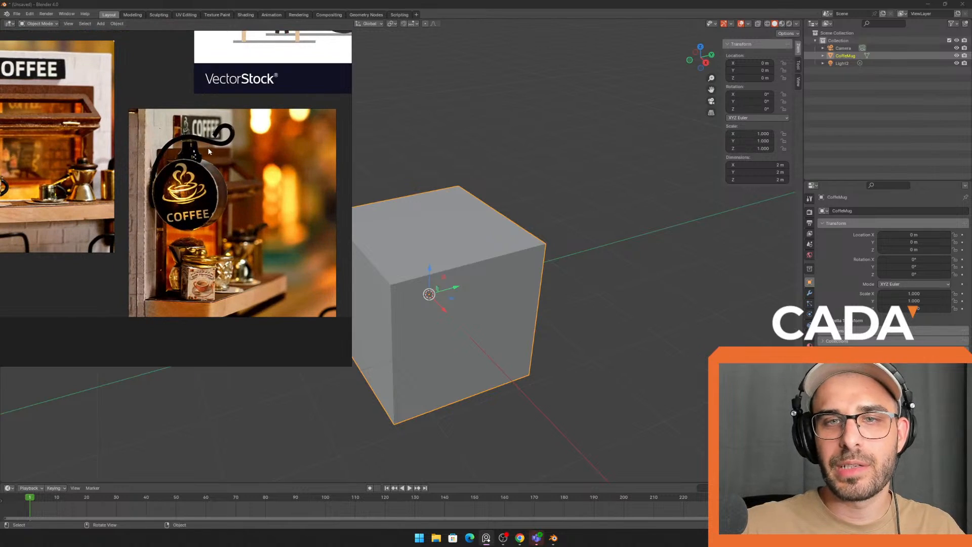
{"action": "scroll", "coordinate": [221, 121], "scroll_direction": "down", "scroll_amount": 4}
{"action": "middle_click_drag", "start_coordinate": [57, 121], "coordinate": [178, 166]}
{"action": "scroll", "coordinate": [178, 167], "scroll_direction": "up", "scroll_amount": 5}
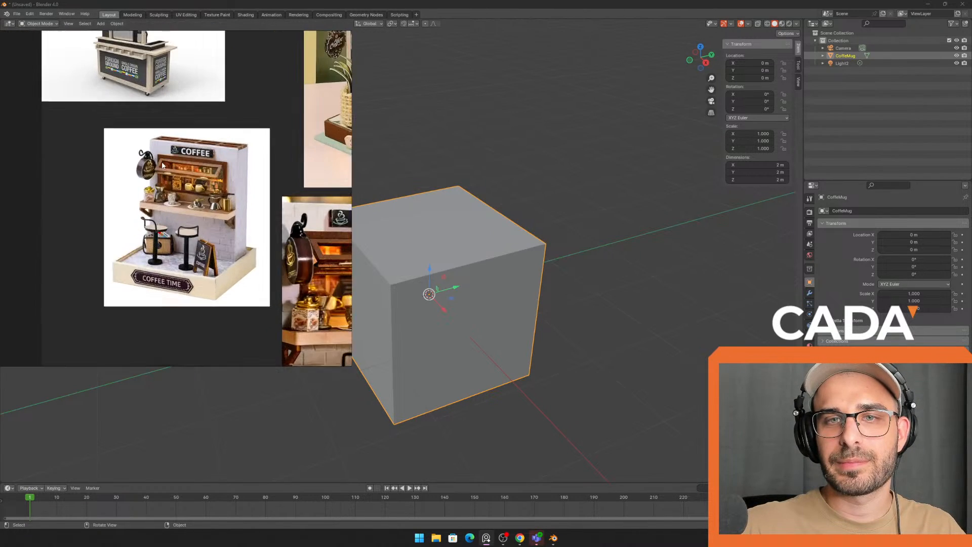
{"action": "middle_click_drag", "start_coordinate": [231, 187], "coordinate": [258, 143]}
{"action": "scroll", "coordinate": [265, 149], "scroll_direction": "up", "scroll_amount": 1}
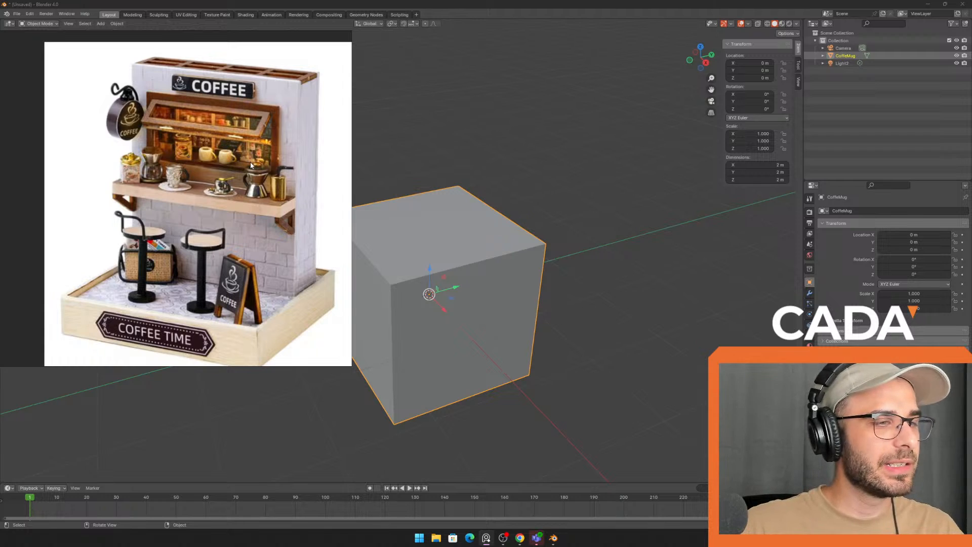
- Shrink the reference board window to frame only the "Coffee Time" stand and place it beside the cube
{"action": "right_click_drag", "start_coordinate": [59, 138], "coordinate": [9, 107]}
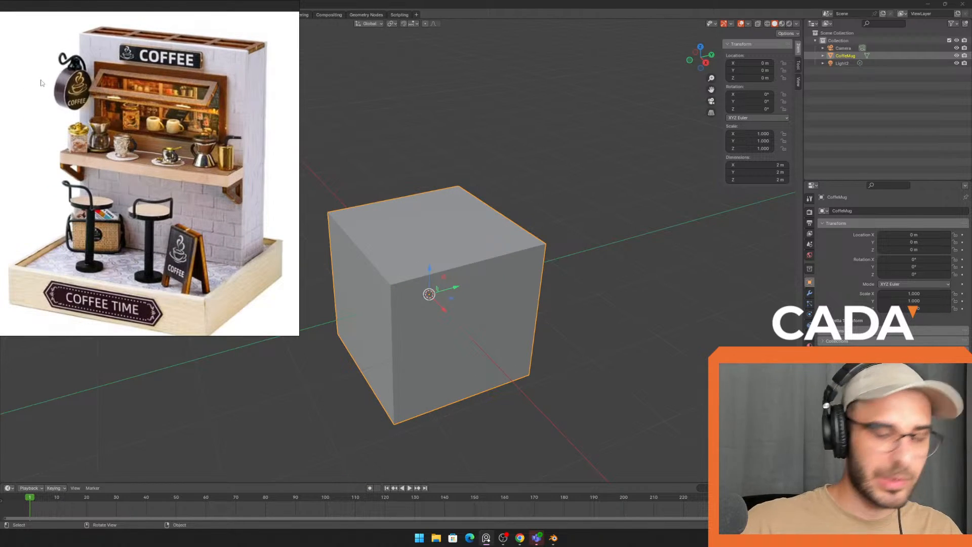
{"action": "scroll", "coordinate": [209, 227], "scroll_direction": "down", "scroll_amount": 3}
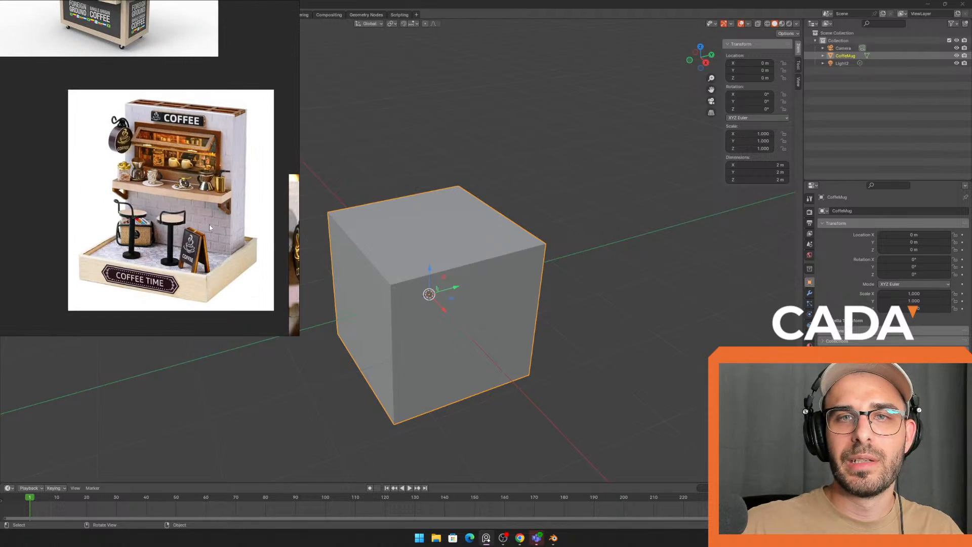
{"action": "left_click_drag", "start_coordinate": [299, 171], "coordinate": [279, 171]}
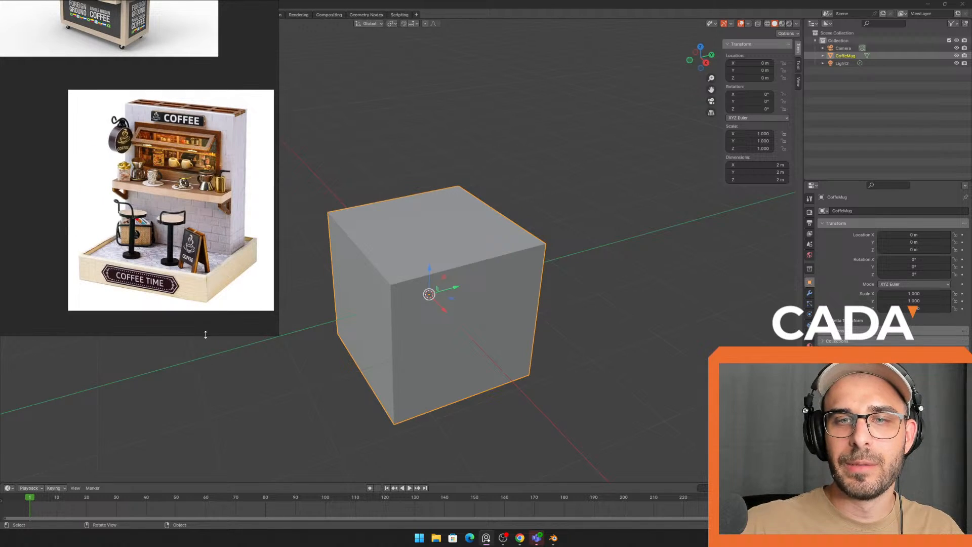
{"action": "left_click_drag", "start_coordinate": [205, 334], "coordinate": [206, 302]}
{"action": "middle_click_drag", "start_coordinate": [270, 224], "coordinate": [206, 152]}
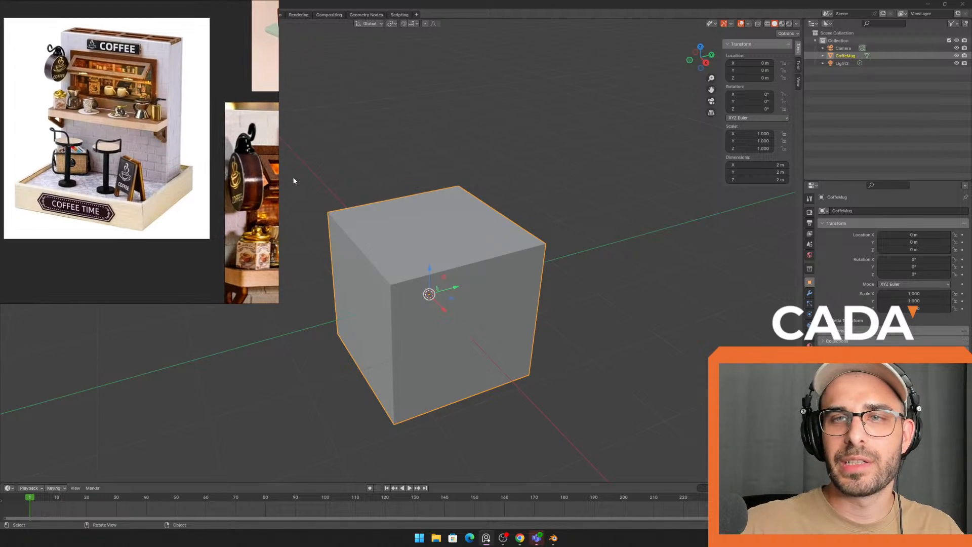
{"action": "left_click_drag", "start_coordinate": [279, 184], "coordinate": [216, 217]}
{"action": "left_click_drag", "start_coordinate": [147, 302], "coordinate": [151, 241]}
{"action": "left_click_drag", "start_coordinate": [196, 190], "coordinate": [194, 377]}
- Scale the cube with the Scale gizmo into a flat base slab of about X 1.26, Y 1.05, Z 0.27
{"action": "middle_click_drag", "start_coordinate": [270, 354], "coordinate": [321, 203]}
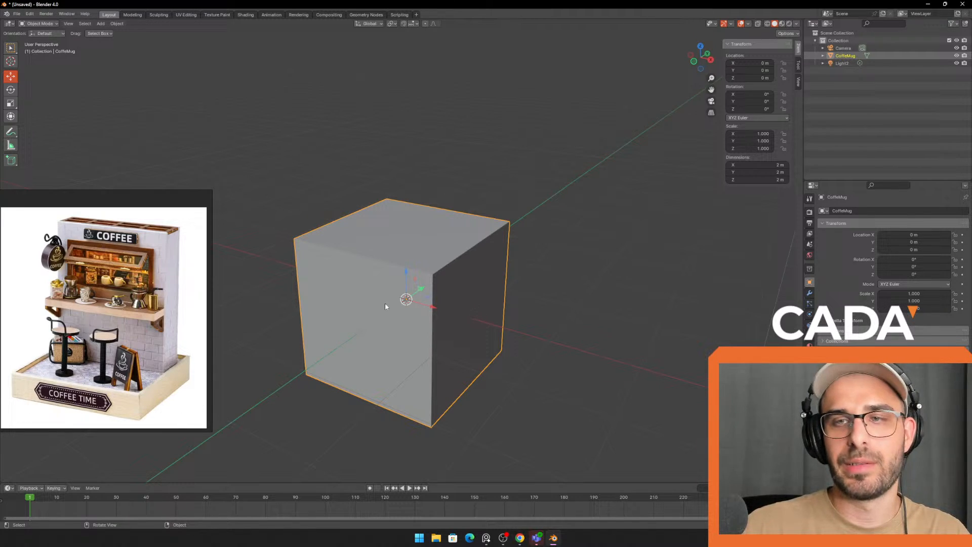
{"action": "middle_click_drag", "start_coordinate": [350, 237], "coordinate": [338, 231]}
{"action": "middle_click_drag", "start_coordinate": [338, 230], "coordinate": [332, 204], "text": "shift"}
{"action": "left_click", "coordinate": [11, 103]}
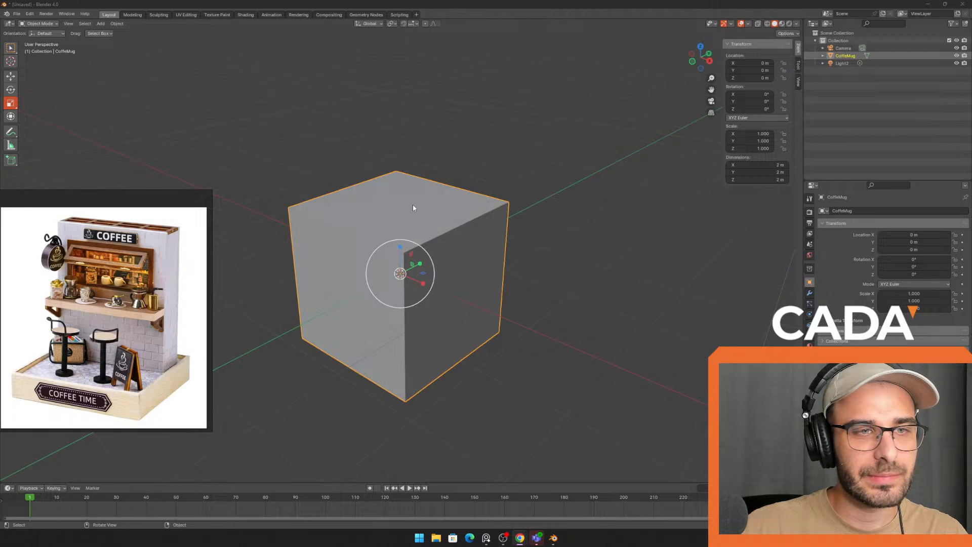
{"action": "left_click_drag", "start_coordinate": [400, 247], "coordinate": [398, 266]}
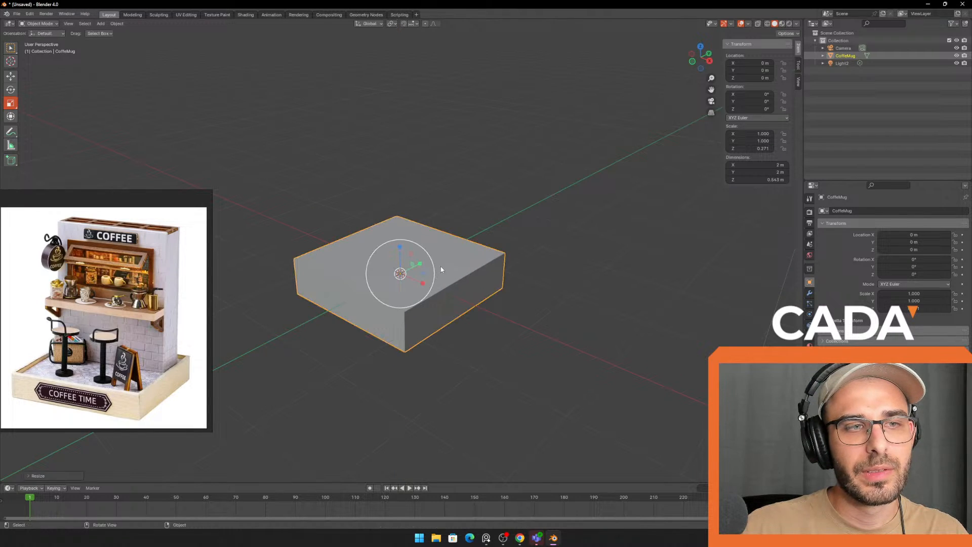
{"action": "middle_click_drag", "start_coordinate": [462, 247], "coordinate": [445, 252]}
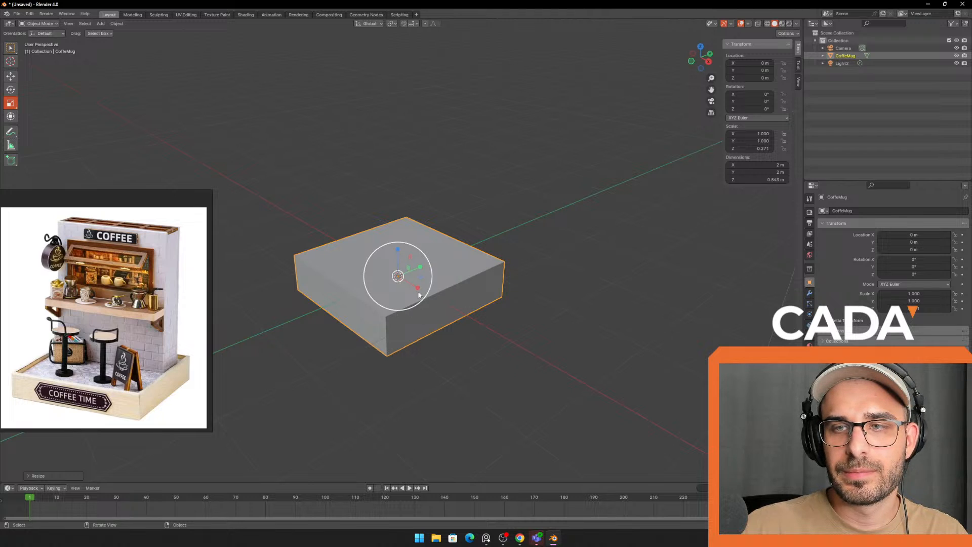
{"action": "left_click_drag", "start_coordinate": [418, 288], "coordinate": [427, 268]}
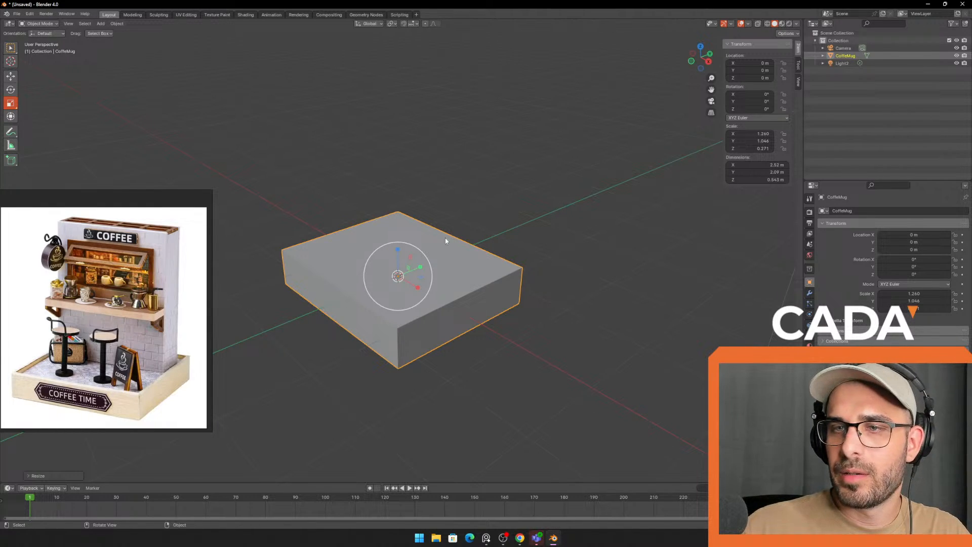
- Refine the slab's scale to about X 1.27, Y 1.12, Z 0.25 to match the reference base
{"action": "middle_click_drag", "start_coordinate": [445, 238], "coordinate": [505, 243]}
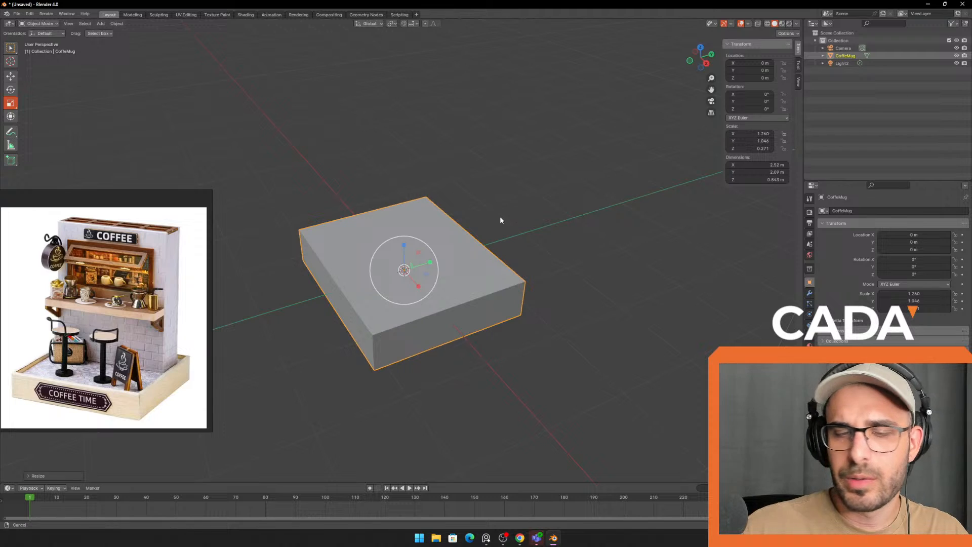
{"action": "key", "text": "s"}
{"action": "key", "text": "y"}
{"action": "left_click_drag", "start_coordinate": [432, 262], "coordinate": [434, 261]}
{"action": "middle_click_drag", "start_coordinate": [509, 274], "coordinate": [506, 252]}
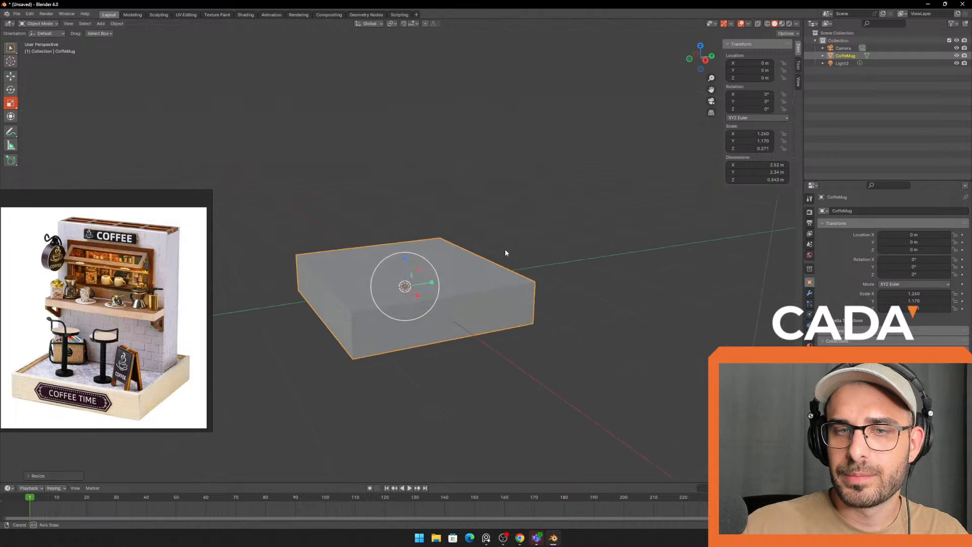
{"action": "left_click_drag", "start_coordinate": [431, 285], "coordinate": [419, 295]}
{"action": "middle_click_drag", "start_coordinate": [469, 274], "coordinate": [516, 275]}
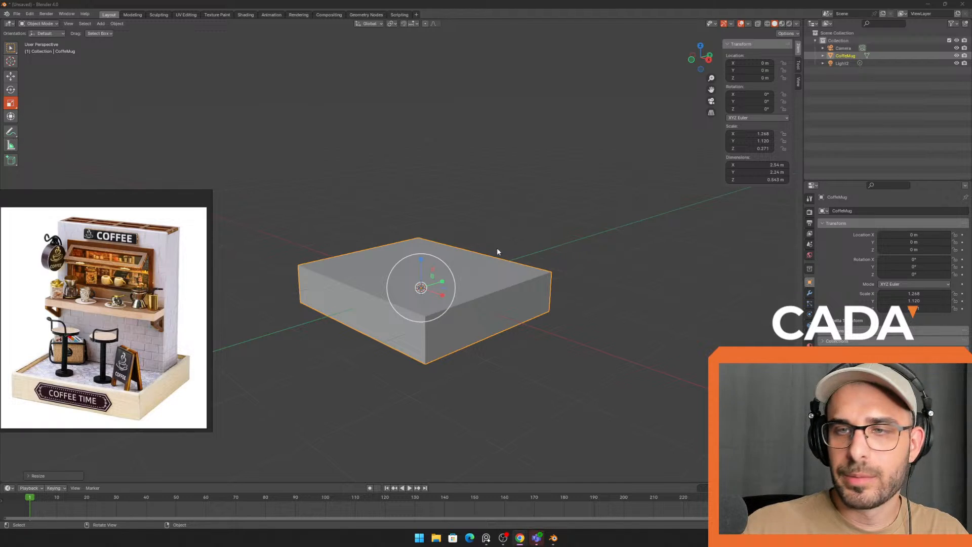
{"action": "left_click_drag", "start_coordinate": [422, 264], "coordinate": [421, 266]}
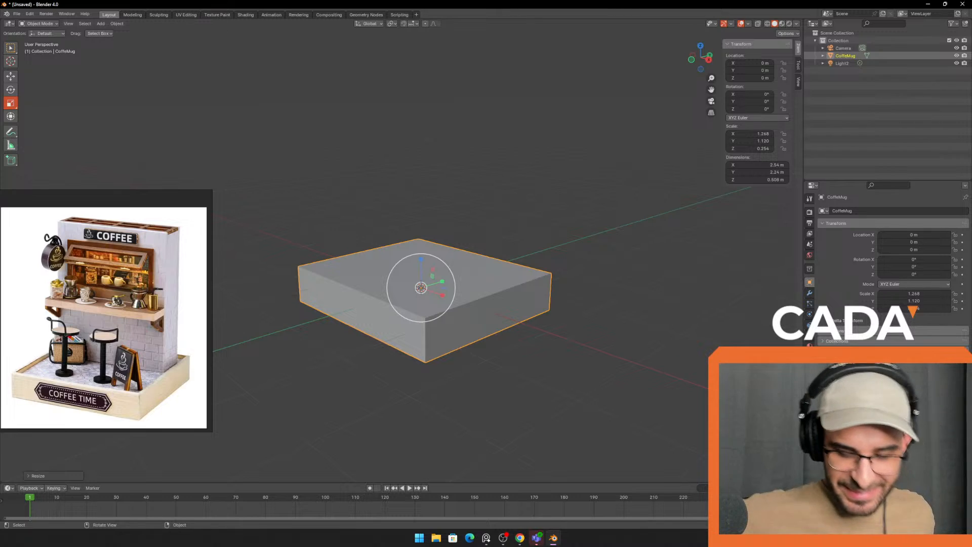
{"action": "mouse_move", "coordinate": [339, 192]}
{"action": "middle_mouse_down"}
{"action": "mouse_move", "coordinate": [360, 188]}
{"action": "mouse_move", "coordinate": [391, 206]}
{"action": "mouse_move", "coordinate": [329, 207]}
{"action": "middle_mouse_up"}
{"action": "left_click", "coordinate": [525, 226]}
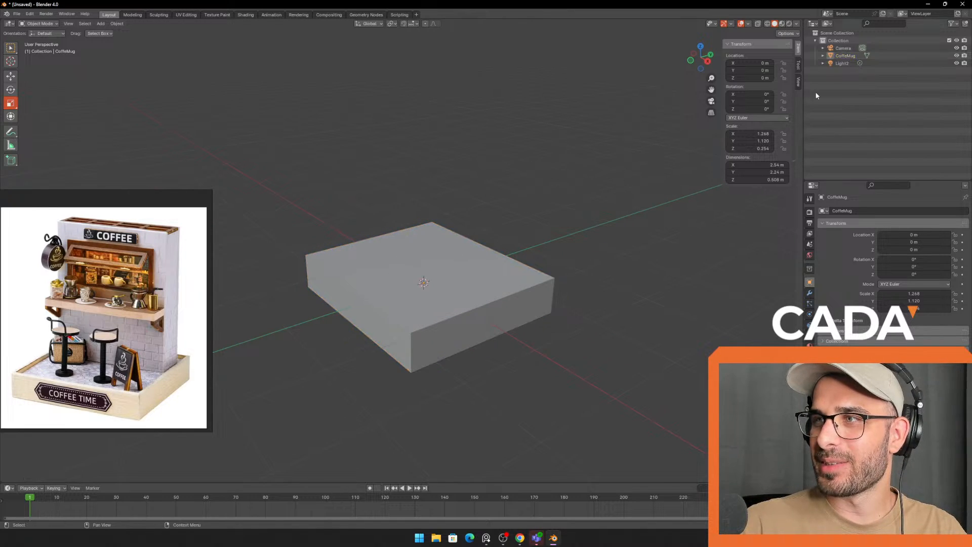
{"action": "left_click", "coordinate": [847, 57]}
{"action": "double_click", "coordinate": [852, 50]}
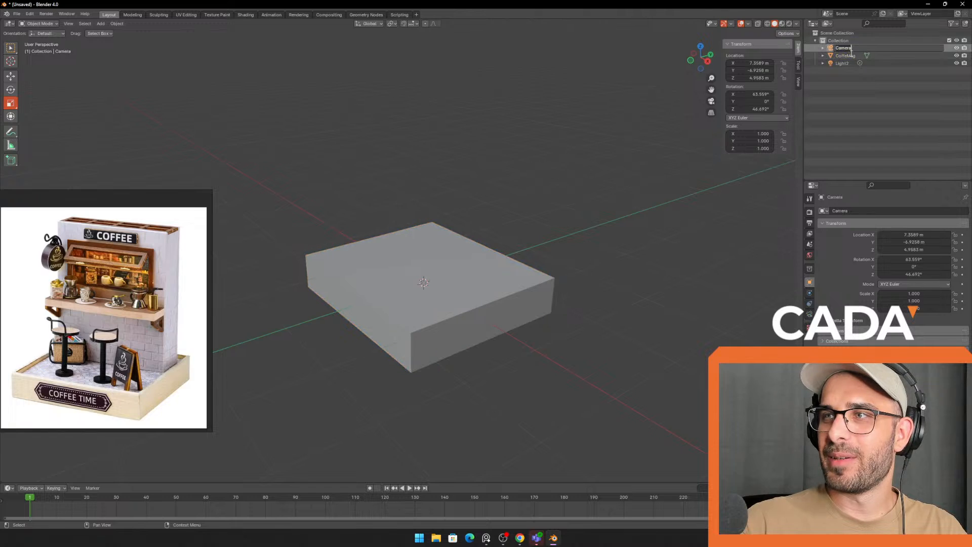
{"action": "double_click", "coordinate": [850, 55]}
{"action": "left_click", "coordinate": [850, 55]}
{"action": "left_click", "coordinate": [874, 82]}
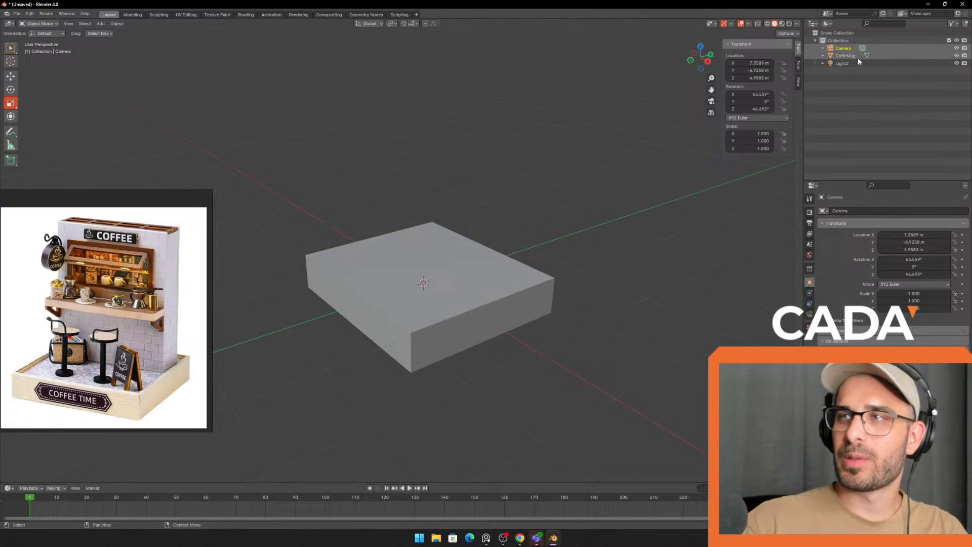
- Rename the CoffeMug object to "Cube" in the scene hierarchy
{"action": "double_click", "coordinate": [858, 57]}
{"action": "left_click", "coordinate": [872, 58]}
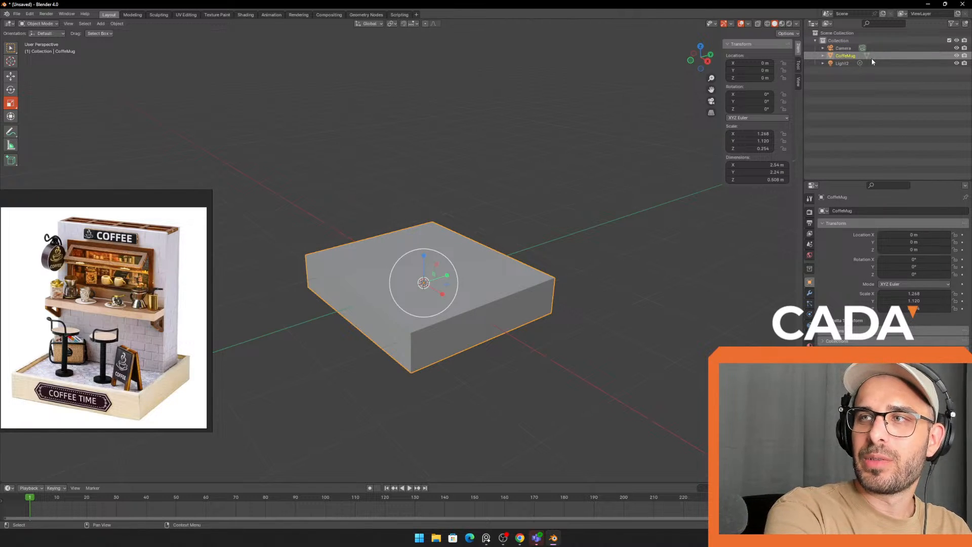
{"action": "key", "text": "Return"}
{"action": "double_click", "coordinate": [851, 56]}
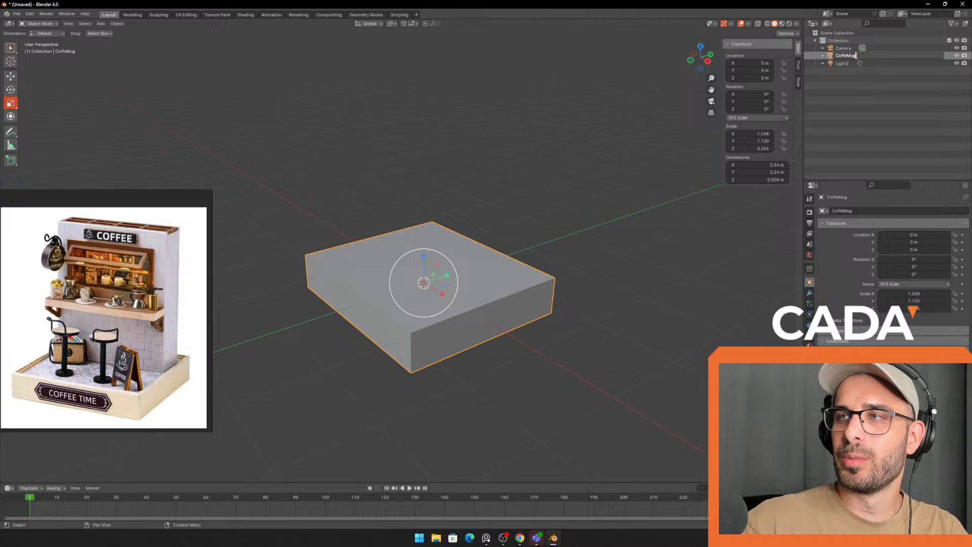
{"action": "key", "text": "BackSpace"}
{"action": "type", "text": "Cube"}
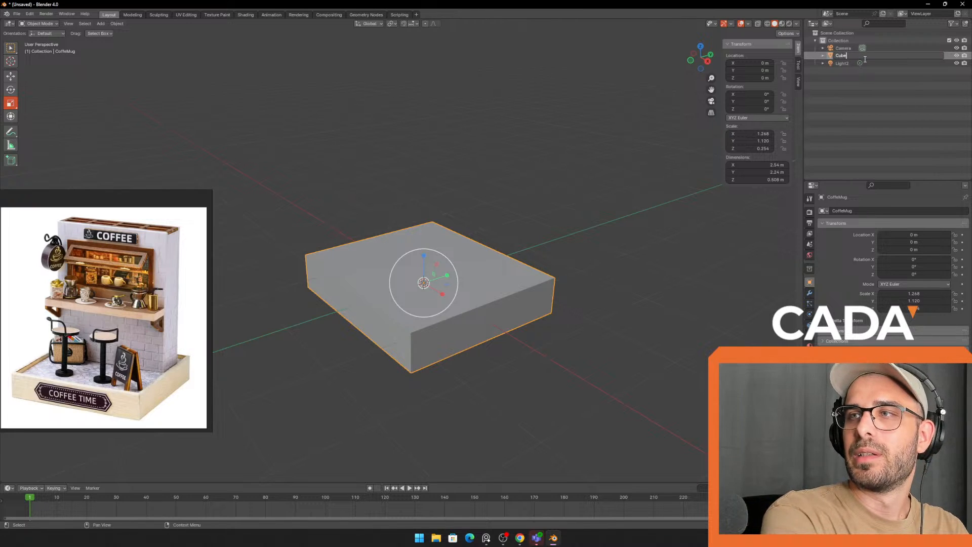
{"action": "key", "text": "Return"}
- Duplicate the base slab by copy and paste, and raise the copy straight up to about Z 0.97 m
{"action": "left_click", "coordinate": [473, 121]}
{"action": "left_click", "coordinate": [488, 293]}
{"action": "middle_click_drag", "start_coordinate": [503, 243], "coordinate": [559, 240]}
{"action": "scroll", "coordinate": [516, 229], "scroll_direction": "up", "scroll_amount": 1}
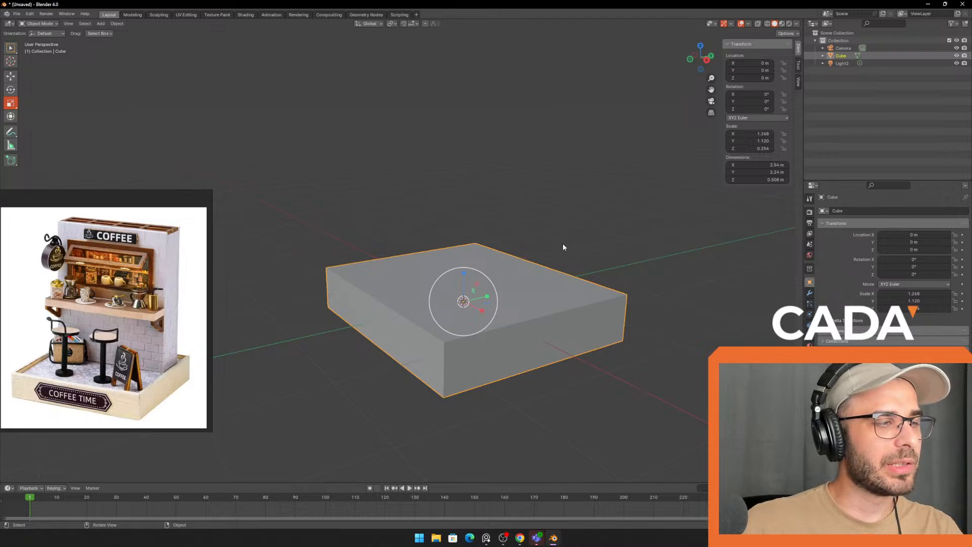
{"action": "key", "text": "ctrl+c"}
{"action": "key", "text": "ctrl+v"}
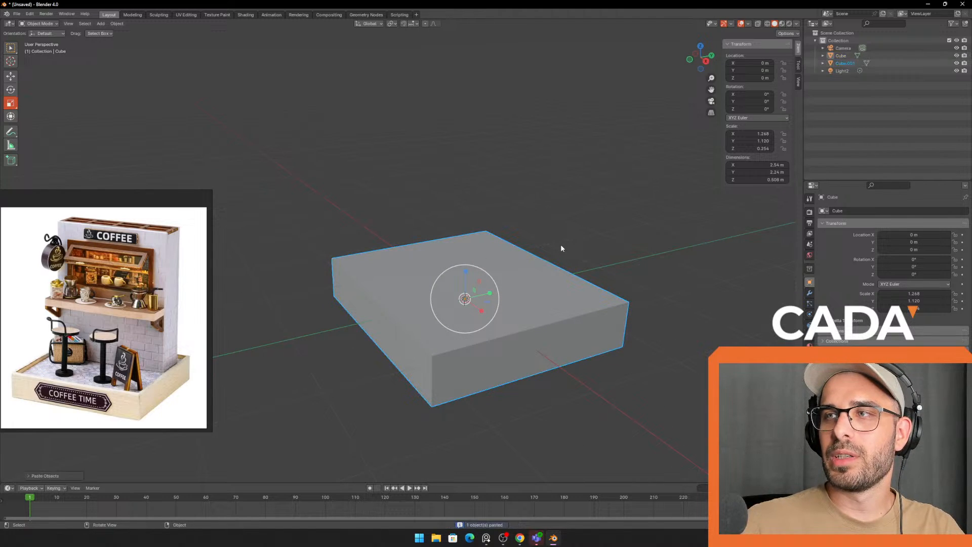
{"action": "left_click", "coordinate": [601, 233]}
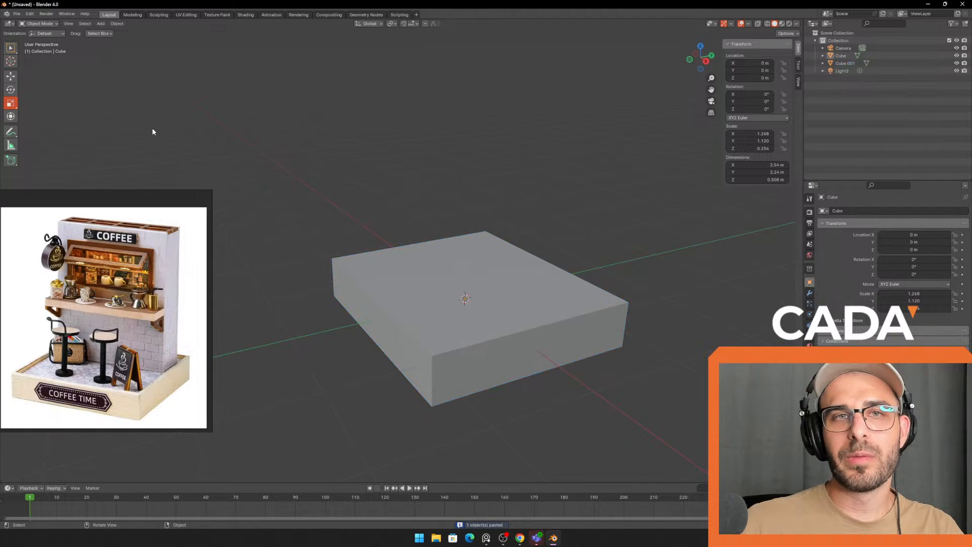
{"action": "left_click", "coordinate": [498, 314]}
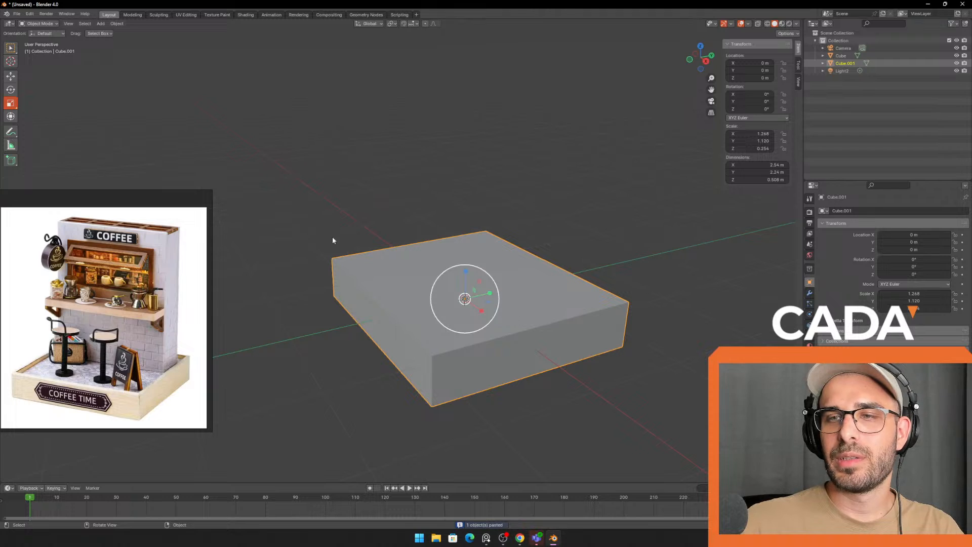
{"action": "left_click", "coordinate": [11, 76]}
{"action": "left_click_drag", "start_coordinate": [465, 273], "coordinate": [467, 190]}
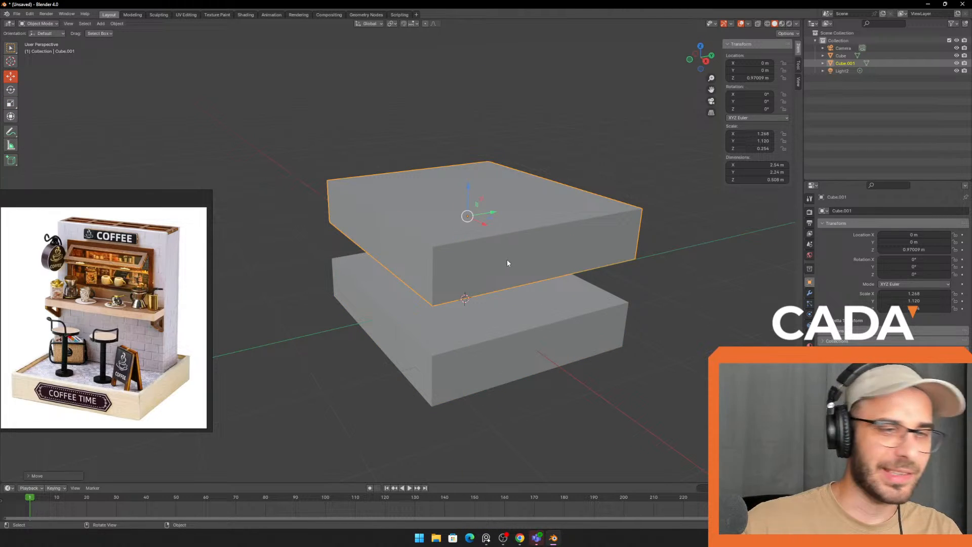
- Stand the raised slab upright with the Rotate gizmo and set its X rotation to exactly 90°
{"action": "left_click", "coordinate": [11, 89]}
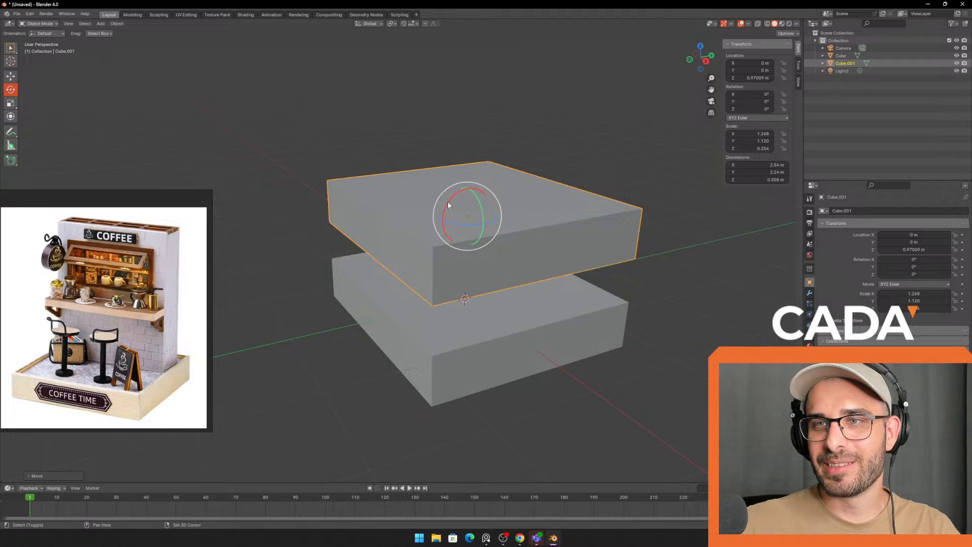
{"action": "left_click_drag", "start_coordinate": [447, 204], "coordinate": [446, 225]}
{"action": "key", "text": "ctrl+z"}
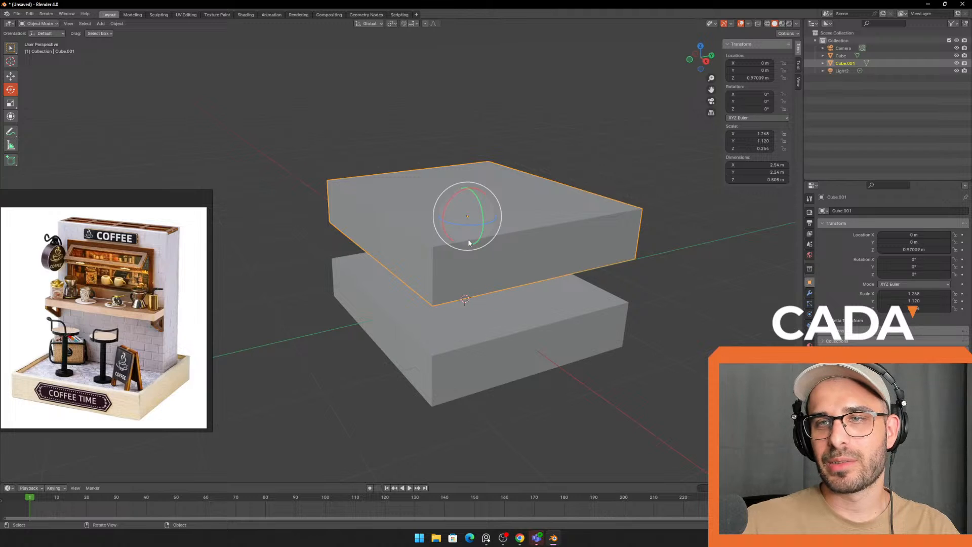
{"action": "left_click_drag", "start_coordinate": [454, 204], "coordinate": [412, 324]}
{"action": "key", "text": "ctrl+z"}
{"action": "double_click", "coordinate": [749, 94]}
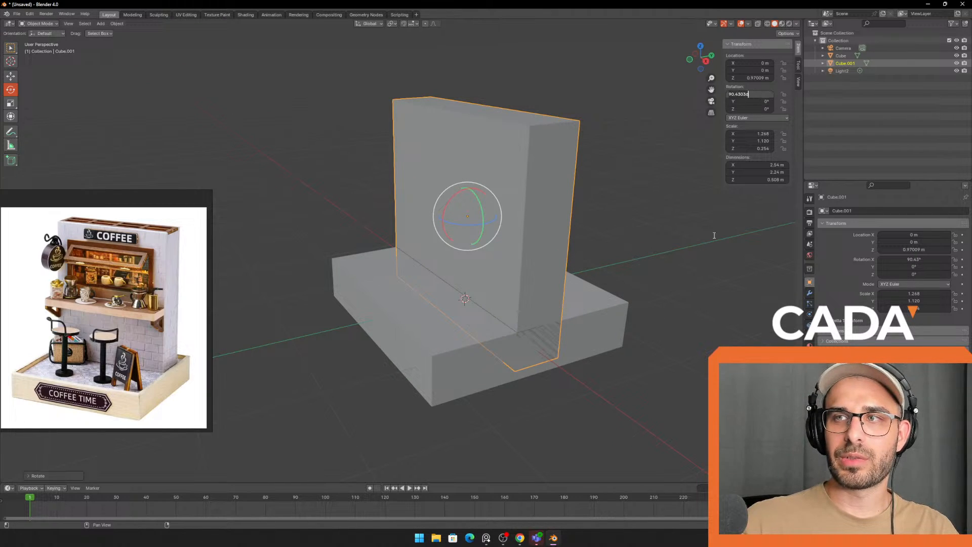
{"action": "type", "text": "90"}
{"action": "key", "text": "Return"}
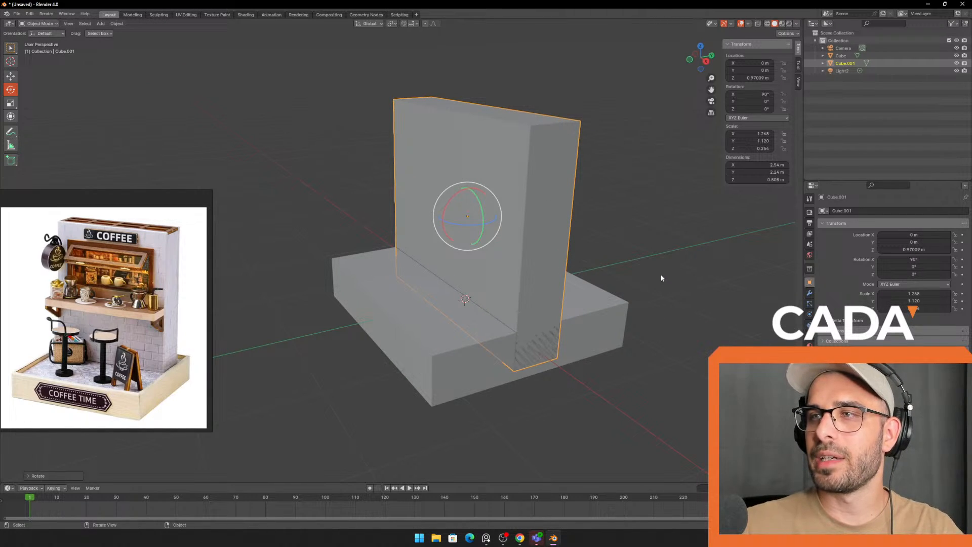
- Clear the raised slab's rotation and try moving it along the X axis
{"action": "key", "text": "alt+r"}
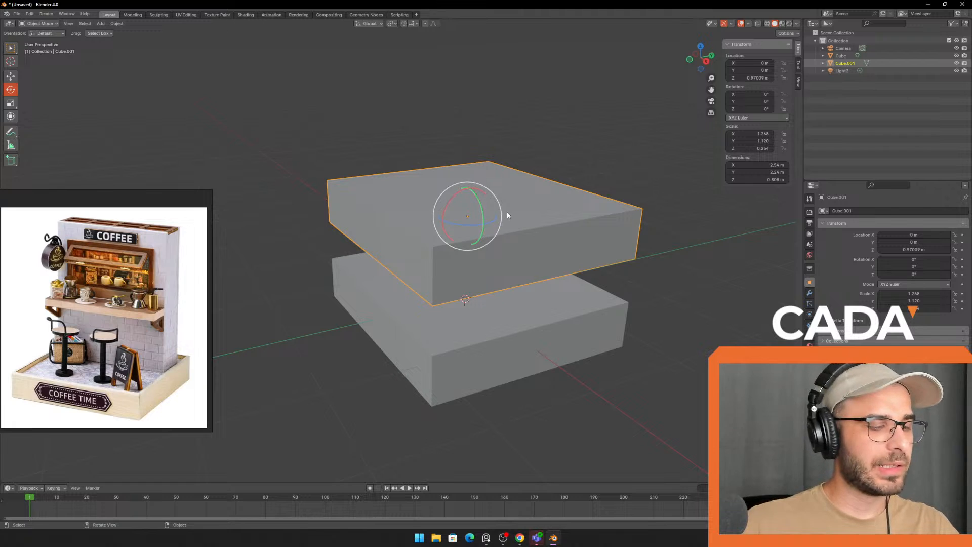
{"action": "key", "text": "g"}
{"action": "key", "text": "x"}
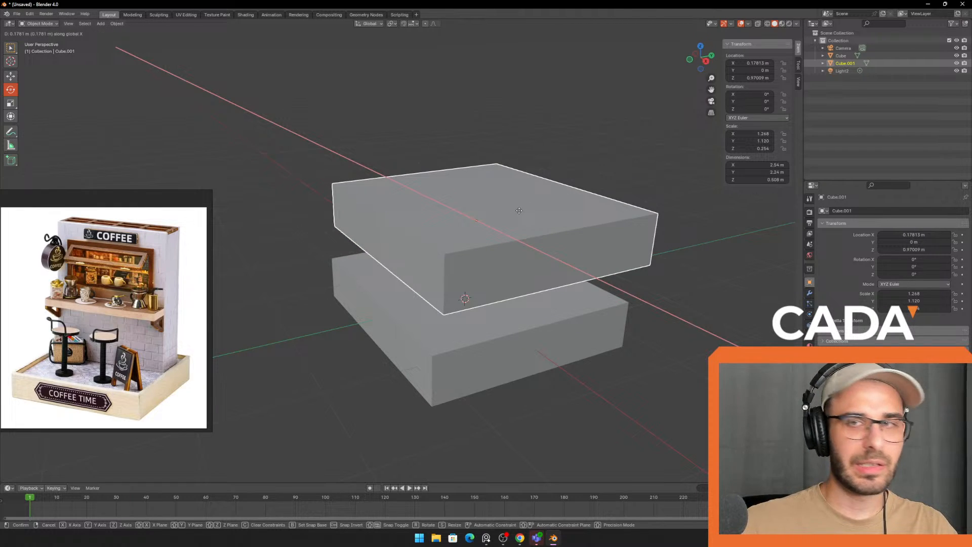
{"action": "key", "text": "Escape"}
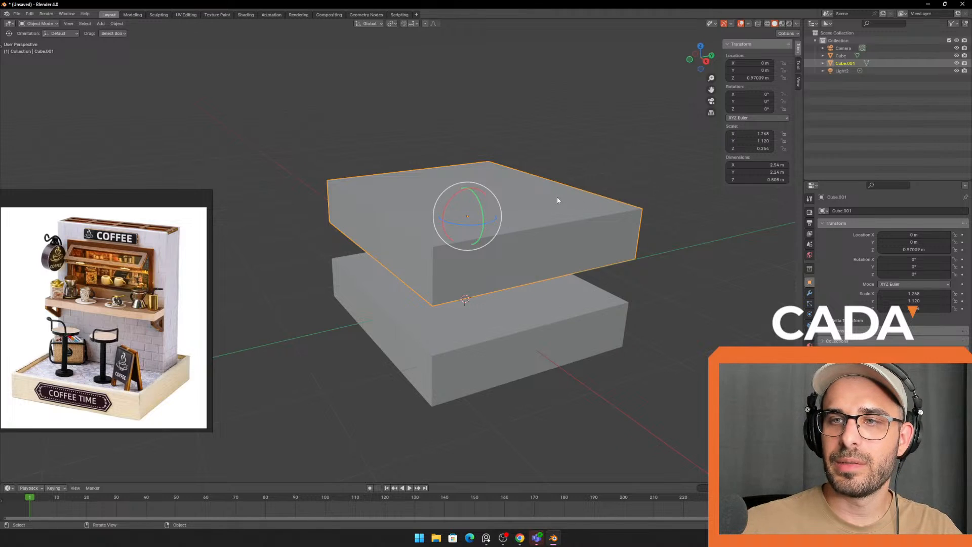
- Rotate the raised slab 90° about the X axis to form the upright wall
{"action": "type", "text": "rx"}
{"action": "type", "text": "90"}
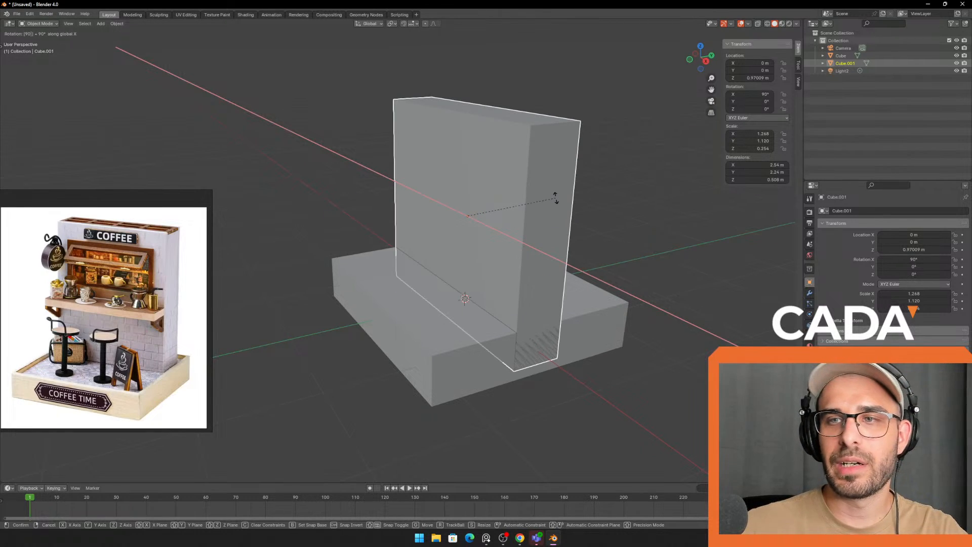
{"action": "key", "text": "Return"}
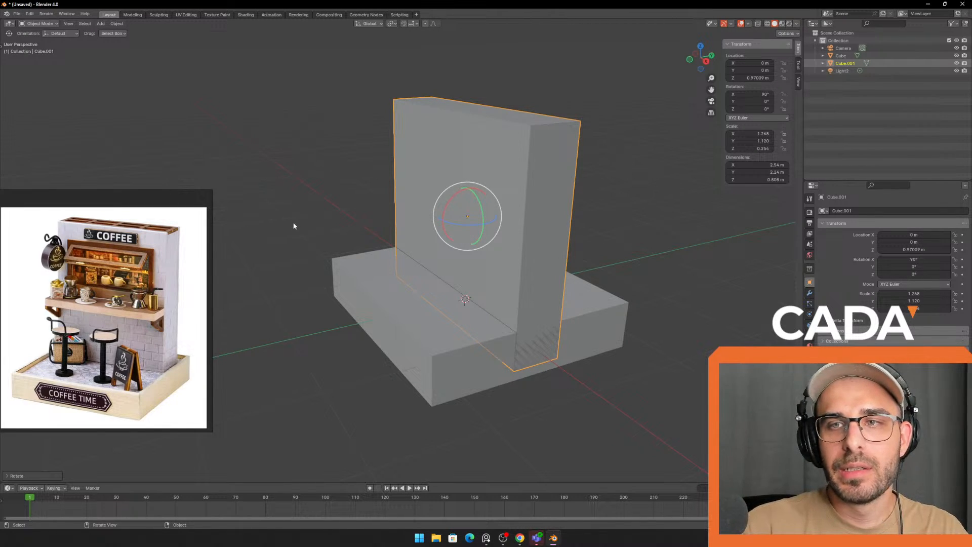
- Scale the upright wall narrower and shorter, to about 0.917 in X and 0.985 in Y
{"action": "left_click", "coordinate": [3, 47]}
{"action": "middle_click_drag", "start_coordinate": [195, 174], "coordinate": [218, 182]}
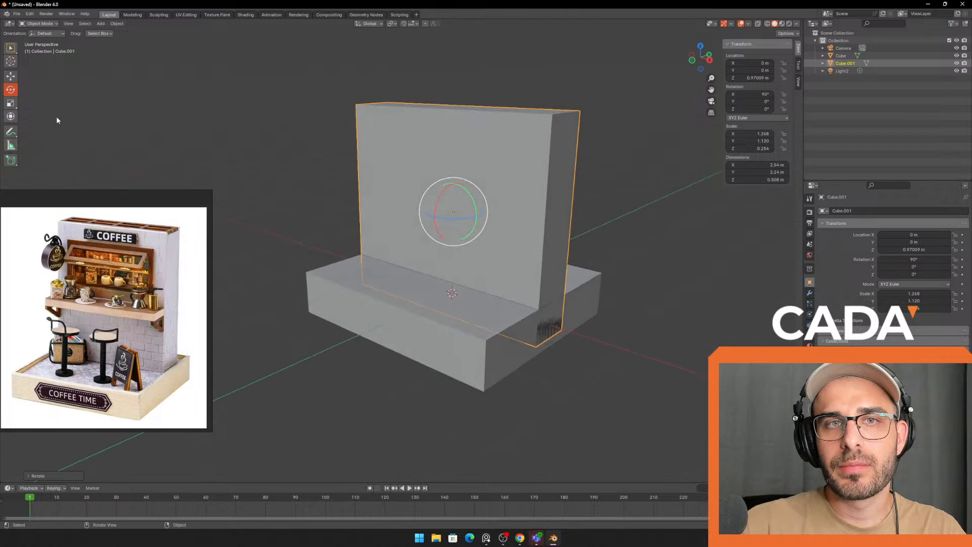
{"action": "scroll", "coordinate": [50, 111], "scroll_direction": "up", "scroll_amount": 2}
{"action": "left_click", "coordinate": [11, 103]}
{"action": "scroll", "coordinate": [354, 200], "scroll_direction": "down", "scroll_amount": 2}
{"action": "left_click_drag", "start_coordinate": [478, 214], "coordinate": [472, 212]}
{"action": "middle_click_drag", "start_coordinate": [521, 218], "coordinate": [464, 204]}
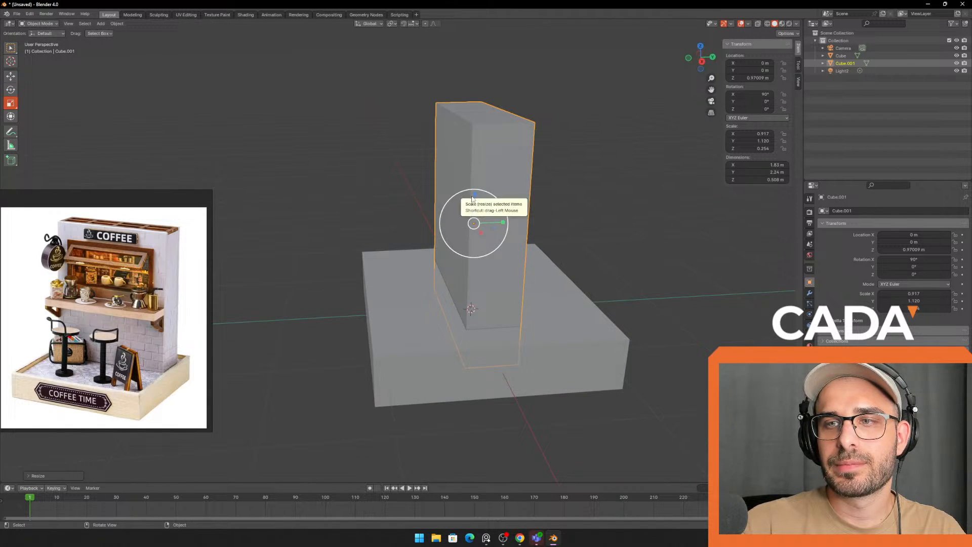
{"action": "left_click_drag", "start_coordinate": [474, 199], "coordinate": [551, 227]}
- Move the wall back and up onto the base, to about Y 0.23 m and Z 1.22 m
{"action": "left_click", "coordinate": [10, 76]}
{"action": "middle_click_drag", "start_coordinate": [550, 226], "coordinate": [481, 203]}
{"action": "left_click_drag", "start_coordinate": [450, 181], "coordinate": [450, 160]}
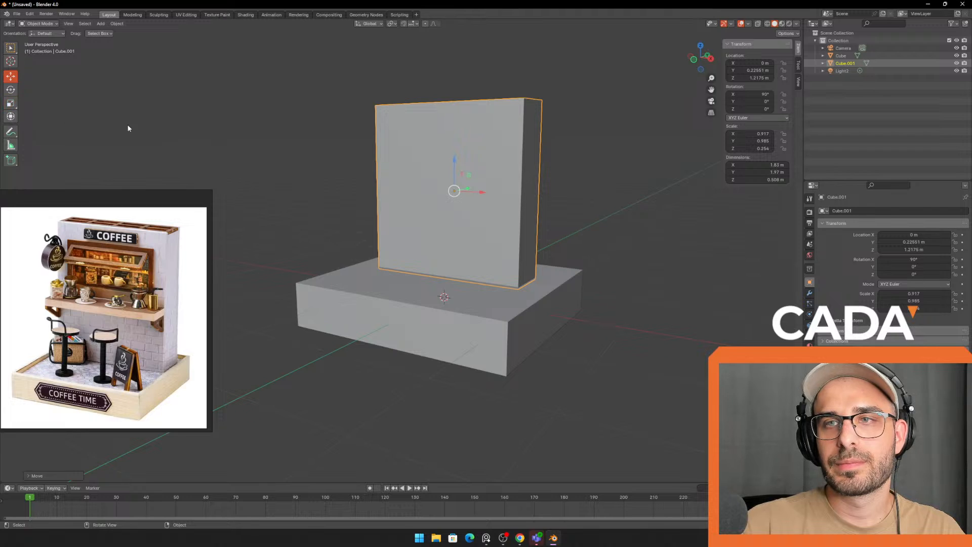
- Shorten the wall to a Y scale of about 0.957 and lower it to about Z 1.19 m
{"action": "left_click", "coordinate": [11, 103]}
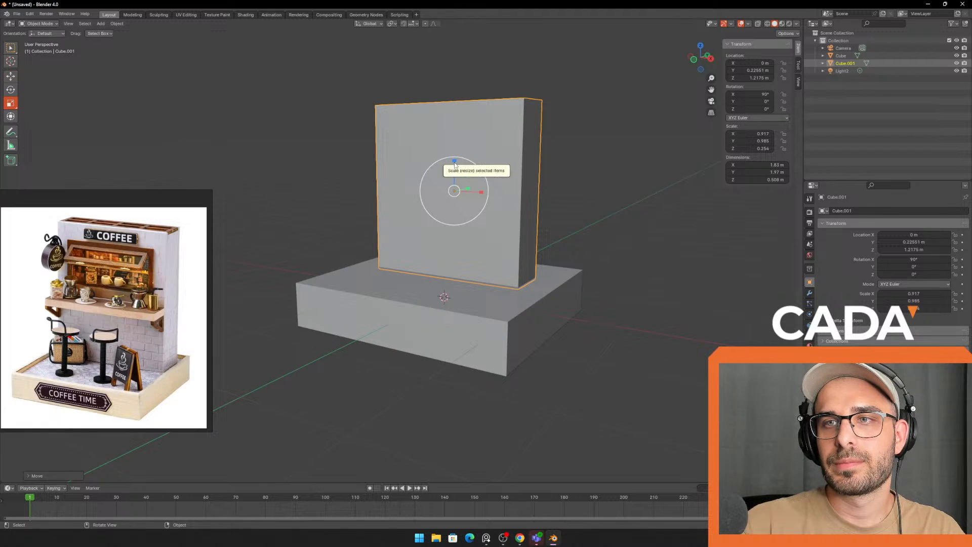
{"action": "left_click_drag", "start_coordinate": [454, 162], "coordinate": [454, 165]}
{"action": "left_click", "coordinate": [11, 77]}
{"action": "middle_click_drag", "start_coordinate": [454, 165], "coordinate": [534, 200]}
{"action": "scroll", "coordinate": [452, 217], "scroll_direction": "up", "scroll_amount": 2}
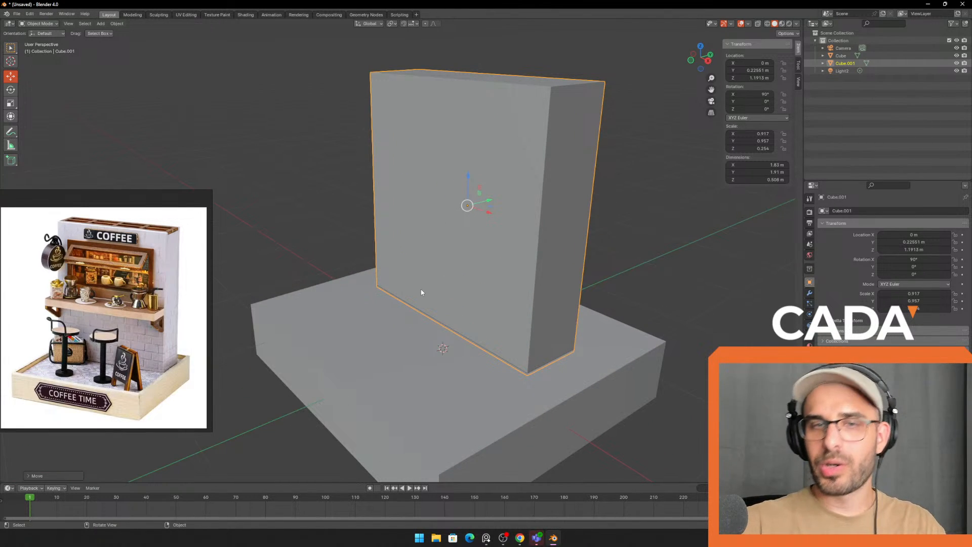
- Duplicate the wall by copy and paste, and move the copy forward along Y to about -0.29 m
{"action": "middle_click_drag", "start_coordinate": [498, 259], "coordinate": [498, 259]}
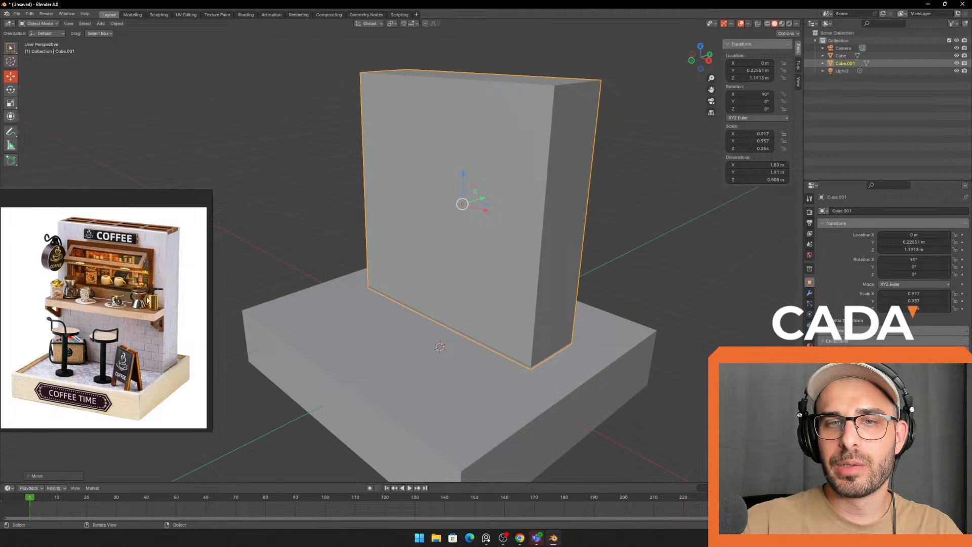
{"action": "middle_click_drag", "start_coordinate": [484, 282], "coordinate": [476, 260]}
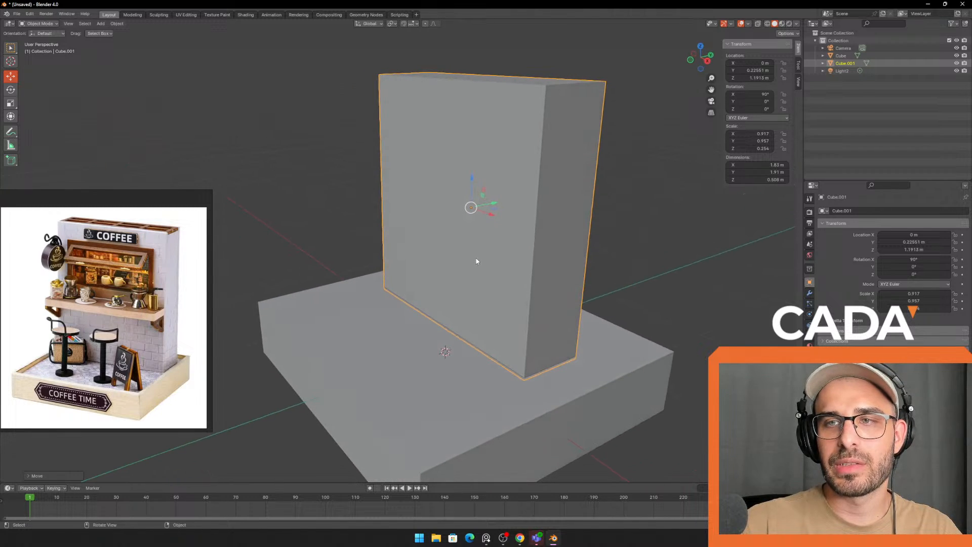
{"action": "key", "text": "ctrl+c"}
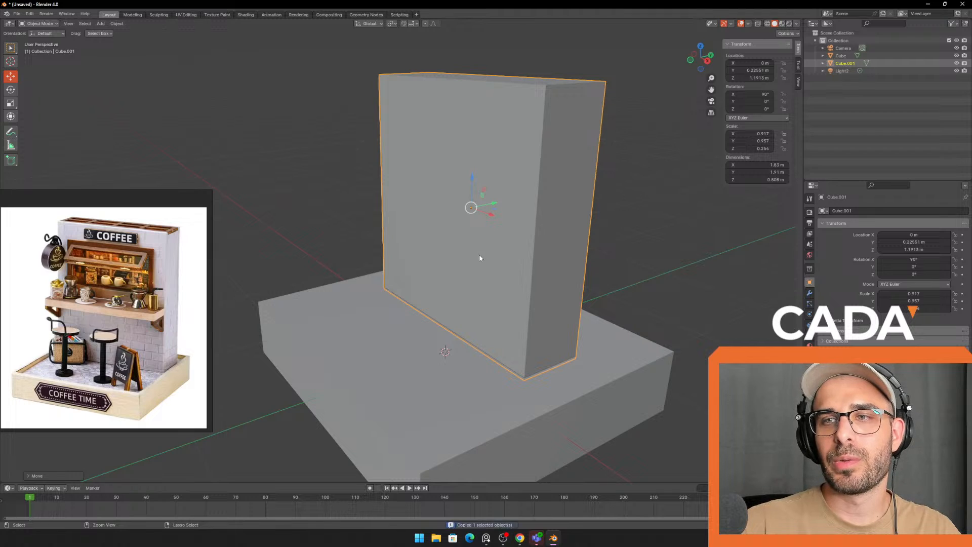
{"action": "key", "text": "ctrl+v"}
{"action": "key", "text": "g"}
{"action": "key", "text": "y"}
{"action": "left_click", "coordinate": [439, 220]}
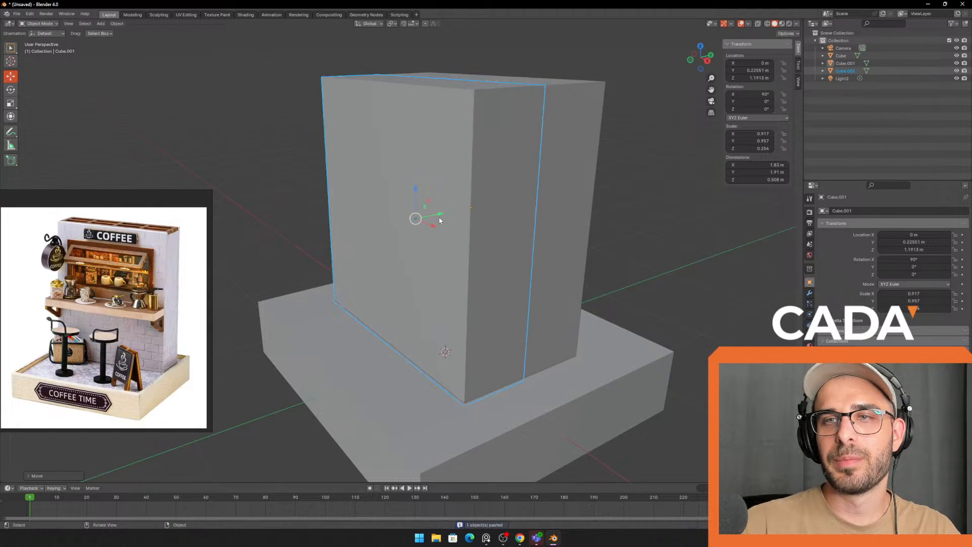
- Try flattening the copied block vertically with the Scale gizmo, undoing each attempt
{"action": "left_click", "coordinate": [14, 105]}
{"action": "mouse_move", "coordinate": [414, 191]}
{"action": "left_mouse_down"}
{"action": "mouse_move", "coordinate": [418, 218]}
{"action": "mouse_move", "coordinate": [424, 193]}
{"action": "mouse_move", "coordinate": [431, 197]}
{"action": "left_mouse_up"}
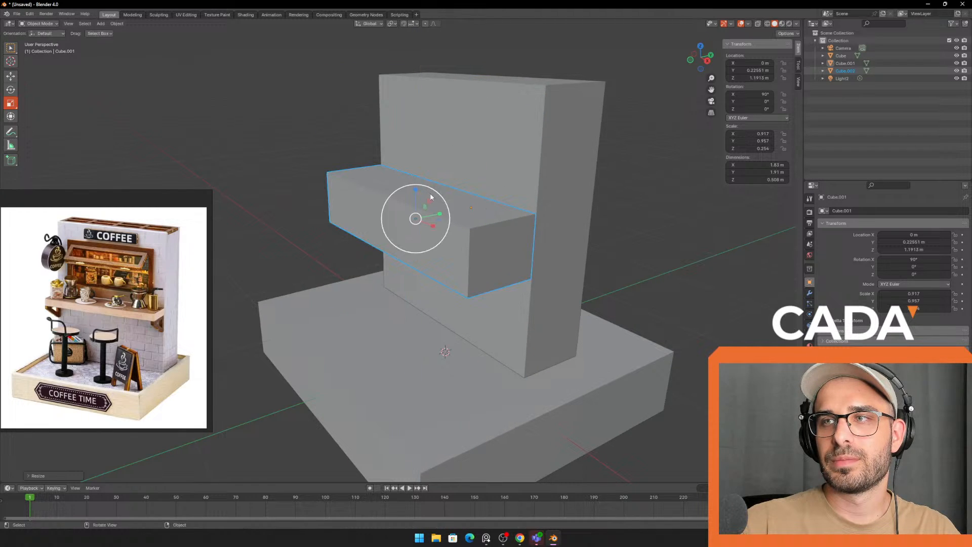
{"action": "key", "text": "ctrl+z"}
{"action": "key", "text": "ctrl+z"}
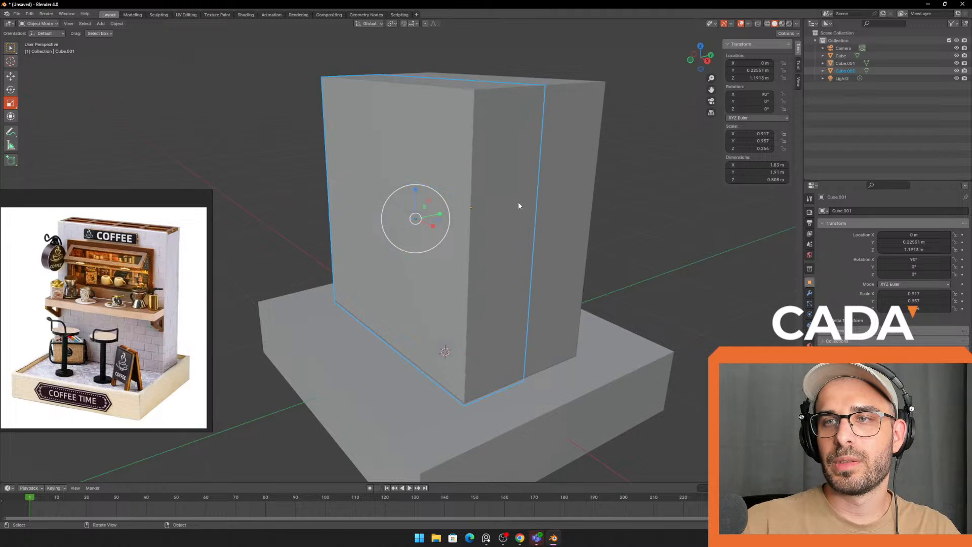
{"action": "left_click", "coordinate": [466, 190]}
{"action": "left_click_drag", "start_coordinate": [415, 191], "coordinate": [409, 220]}
{"action": "key", "text": "ctrl+z"}
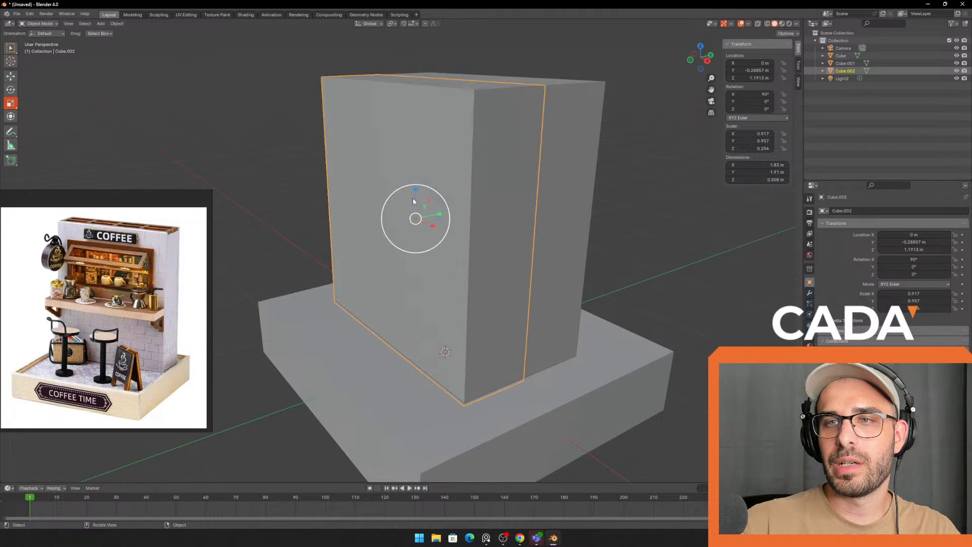
- Try scaling the copied block along the Y axis and undo it
{"action": "key", "text": "s"}
{"action": "key", "text": "y"}
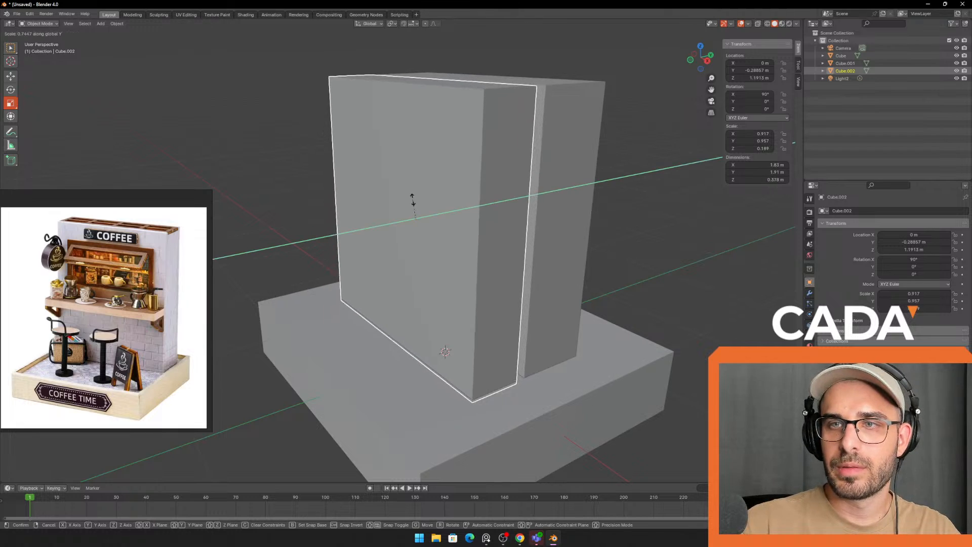
{"action": "left_click", "coordinate": [422, 199]}
{"action": "key", "text": "ctrl+z"}
- Flatten the copied block along the global Z axis to a Y scale of about 0.119
{"action": "key", "text": "s"}
{"action": "key", "text": "y"}
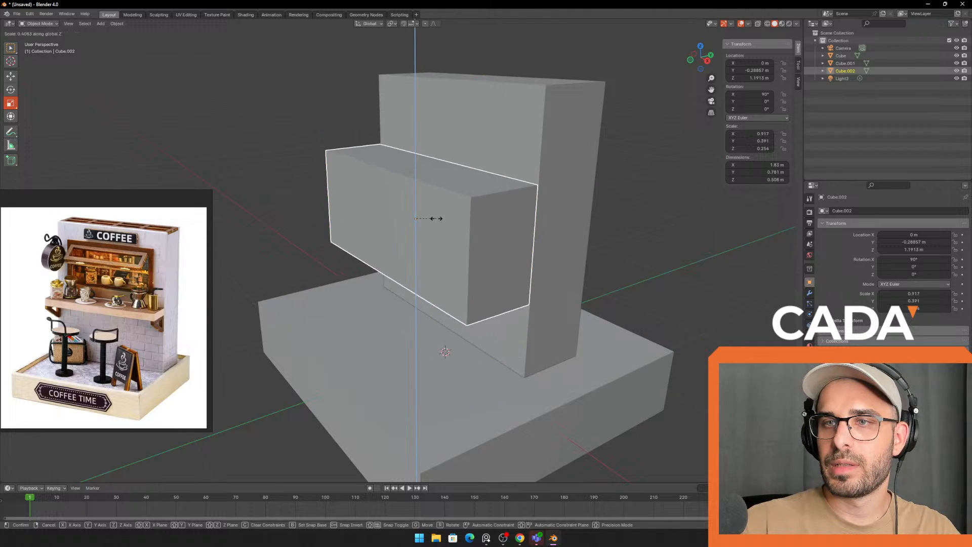
{"action": "left_click", "coordinate": [434, 217]}
{"action": "key", "text": "s"}
{"action": "key", "text": "z"}
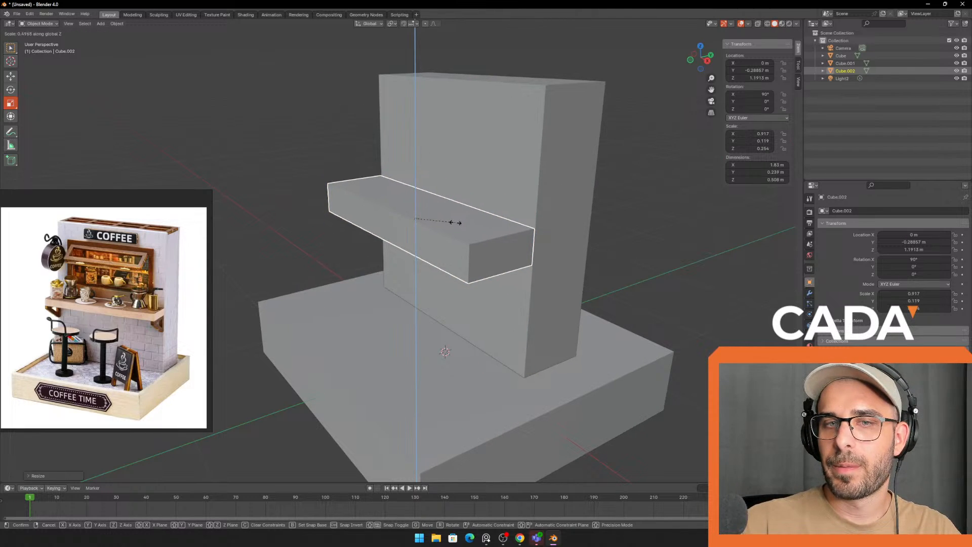
{"action": "left_click", "coordinate": [454, 221]}
- Thin the shelf further to a Y scale of about 0.055 and reduce its depth to a Z scale of about 0.236
{"action": "middle_click_drag", "start_coordinate": [566, 219], "coordinate": [597, 188]}
{"action": "key", "text": "s"}
{"action": "key", "text": "z"}
{"action": "left_click", "coordinate": [532, 211]}
{"action": "key", "text": "s"}
{"action": "key", "text": "z"}
{"action": "left_click", "coordinate": [553, 193]}
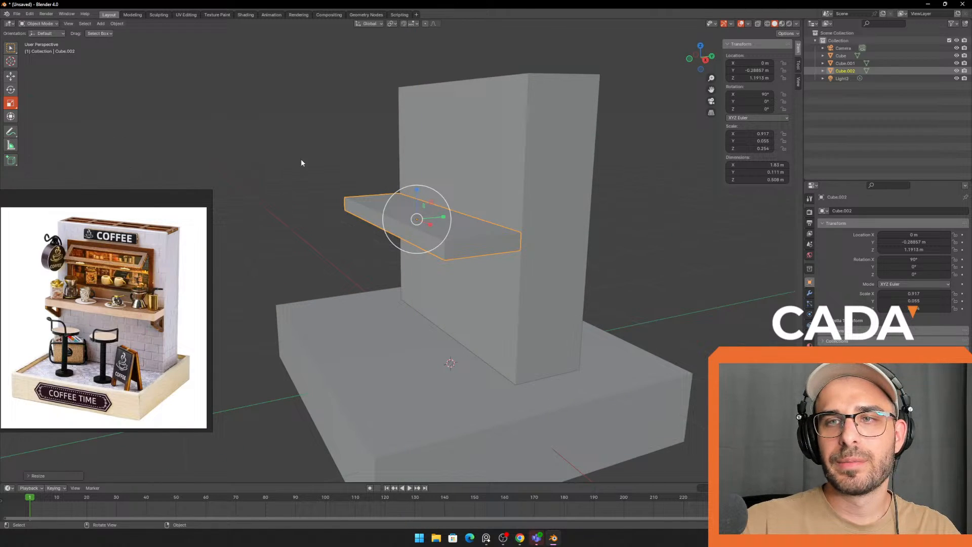
{"action": "middle_click_drag", "start_coordinate": [301, 163], "coordinate": [295, 175]}
{"action": "left_click_drag", "start_coordinate": [444, 217], "coordinate": [442, 217]}
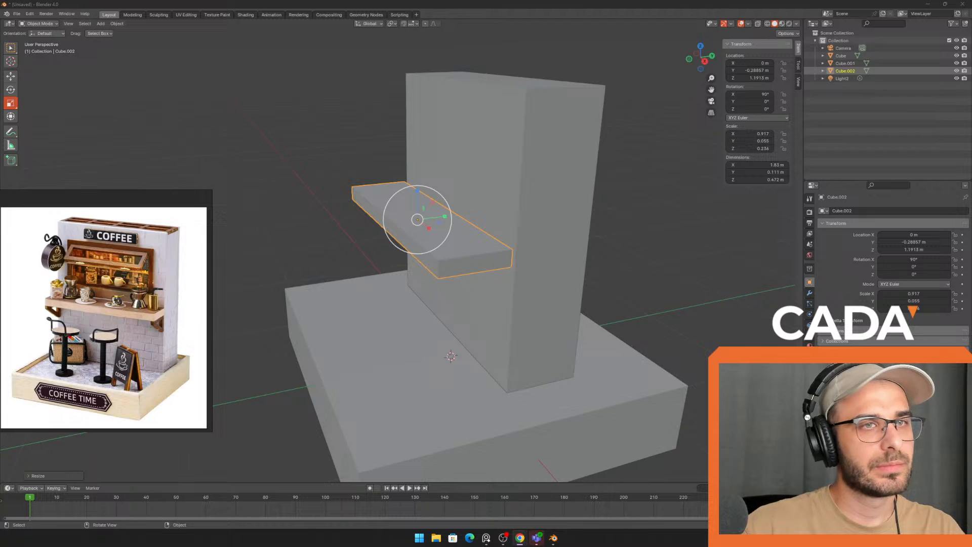
- Switch to Discord in Chrome and browse the 3d-bootcamp channel for the noodle stand renders, with the browser window maximized
{"action": "left_click_drag", "start_coordinate": [41, 78], "coordinate": [564, 55]}
{"action": "scroll", "coordinate": [445, 289], "scroll_direction": "up", "scroll_amount": 12}
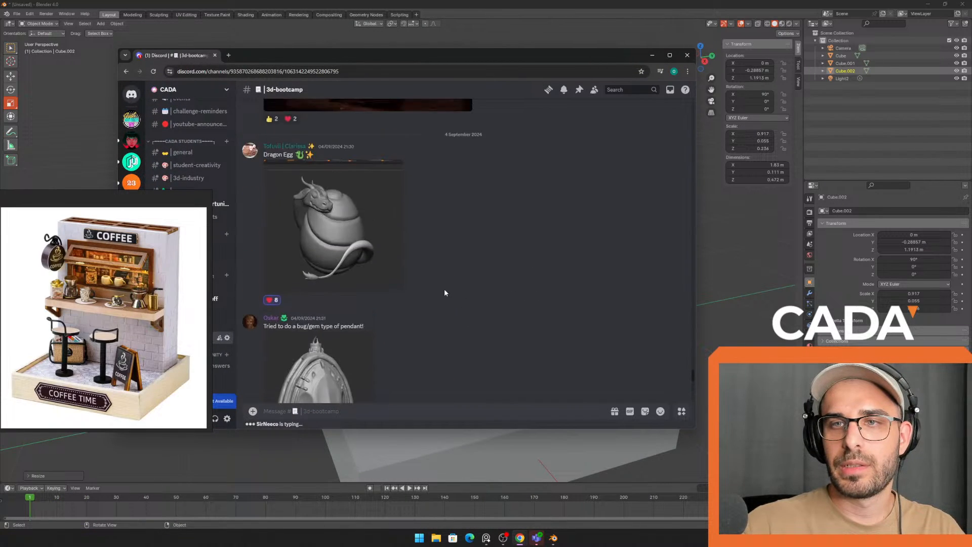
{"action": "scroll", "coordinate": [458, 309], "scroll_direction": "up", "scroll_amount": 10}
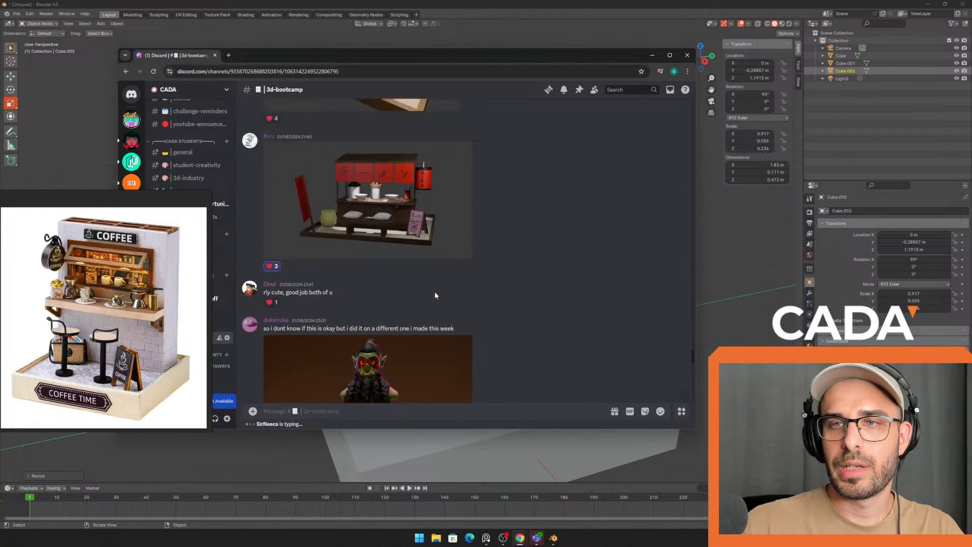
{"action": "scroll", "coordinate": [440, 300], "scroll_direction": "up", "scroll_amount": 5}
{"action": "double_click", "coordinate": [598, 56]}
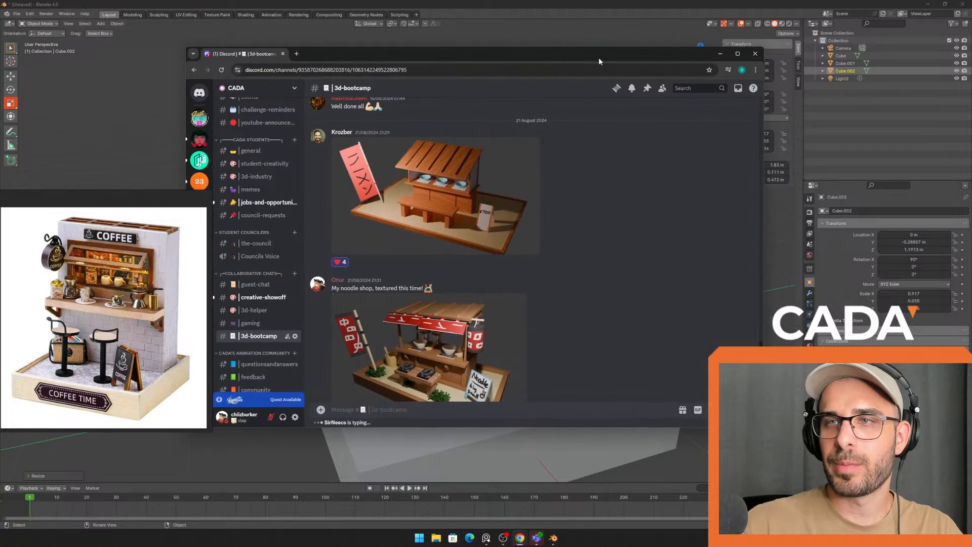
{"action": "scroll", "coordinate": [424, 252], "scroll_direction": "down", "scroll_amount": 3}
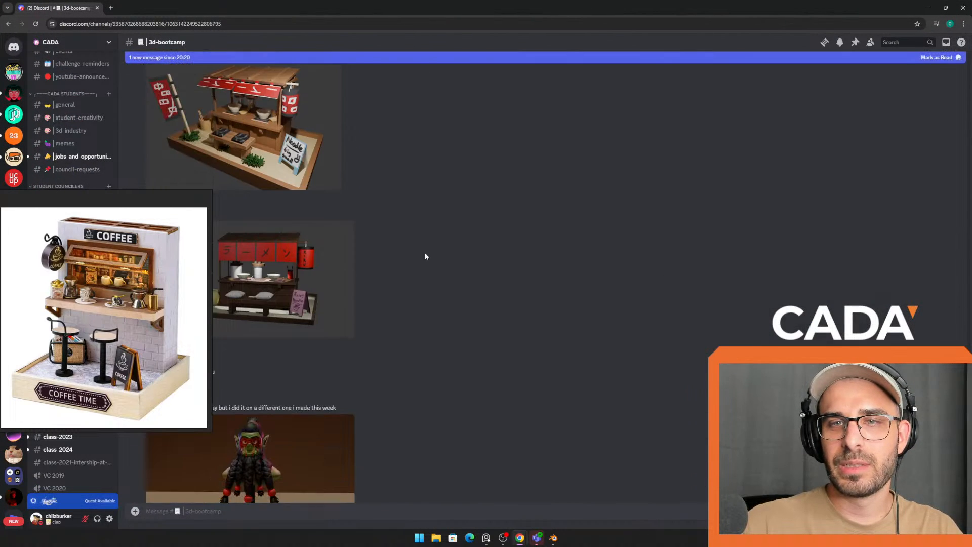
{"action": "scroll", "coordinate": [415, 230], "scroll_direction": "down", "scroll_amount": 2}
{"action": "scroll", "coordinate": [419, 223], "scroll_direction": "up", "scroll_amount": 5}
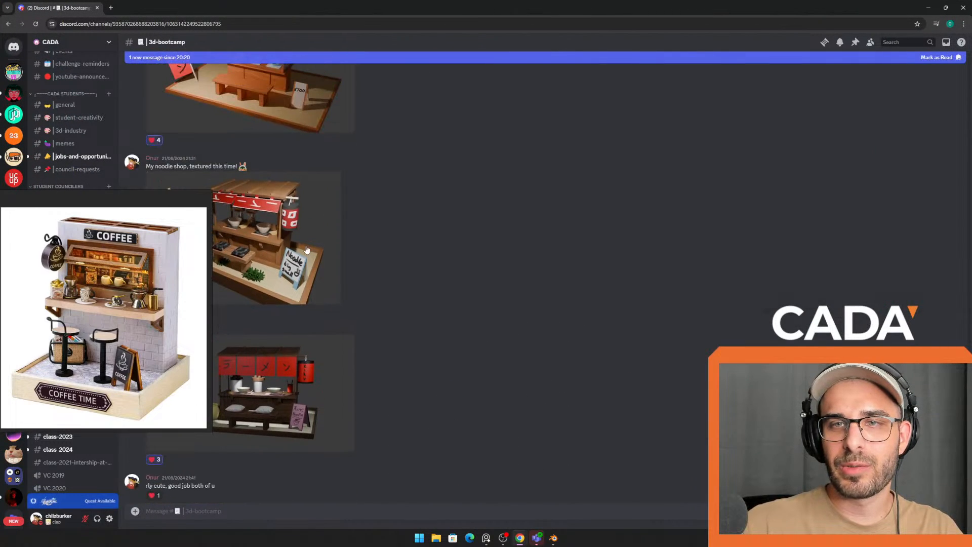
- Enlarge the posted noodle shop and ramen stand renders one at a time, closing each preview
{"action": "left_click", "coordinate": [328, 265]}
{"action": "left_click", "coordinate": [844, 255]}
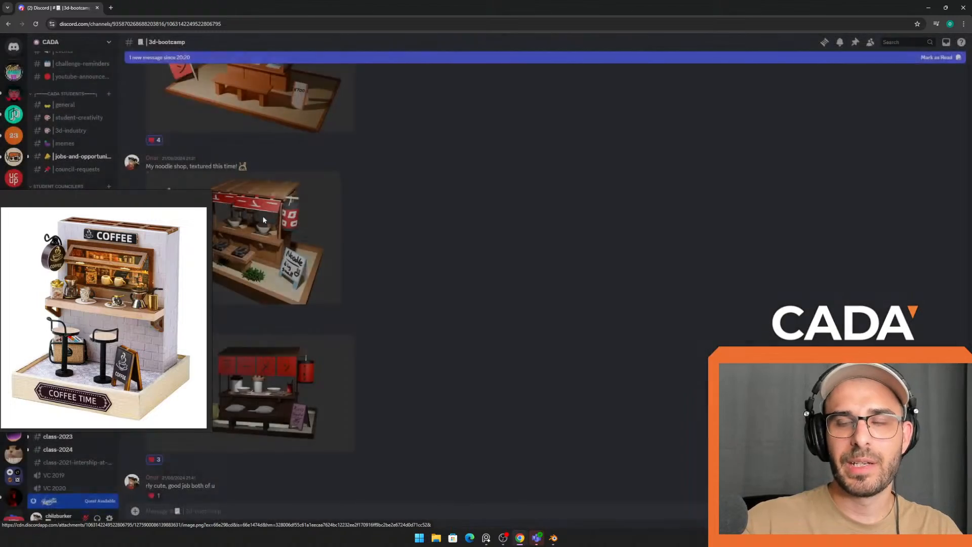
{"action": "scroll", "coordinate": [314, 200], "scroll_direction": "up", "scroll_amount": 2}
{"action": "left_click", "coordinate": [314, 200]}
{"action": "left_click", "coordinate": [786, 265]}
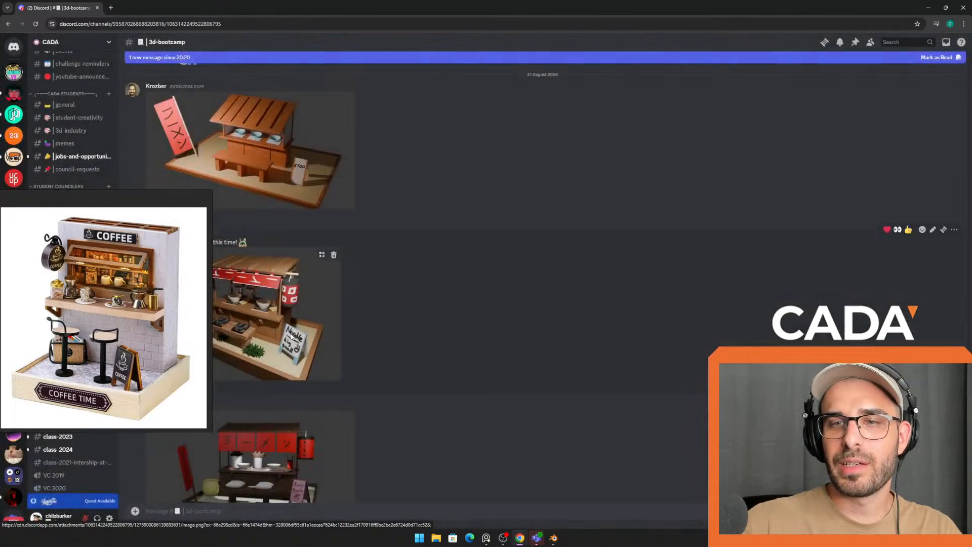
{"action": "scroll", "coordinate": [245, 169], "scroll_direction": "down", "scroll_amount": 3}
{"action": "left_click", "coordinate": [245, 169]}
{"action": "left_click", "coordinate": [796, 280]}
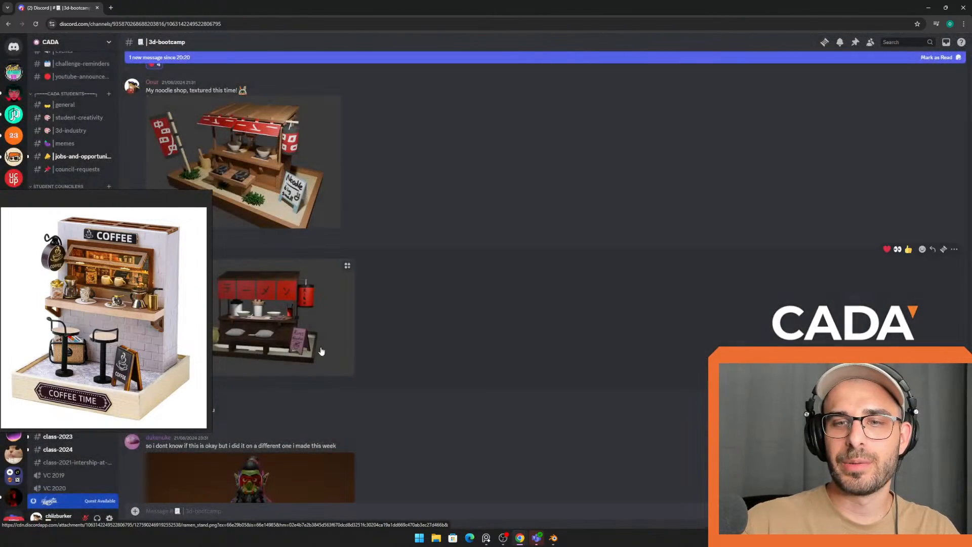
- Browse other posts in the channel and enlarge the untextured grey stand model, closing its preview when done
{"action": "scroll", "coordinate": [382, 360], "scroll_direction": "down", "scroll_amount": 10}
{"action": "scroll", "coordinate": [299, 369], "scroll_direction": "up", "scroll_amount": 2}
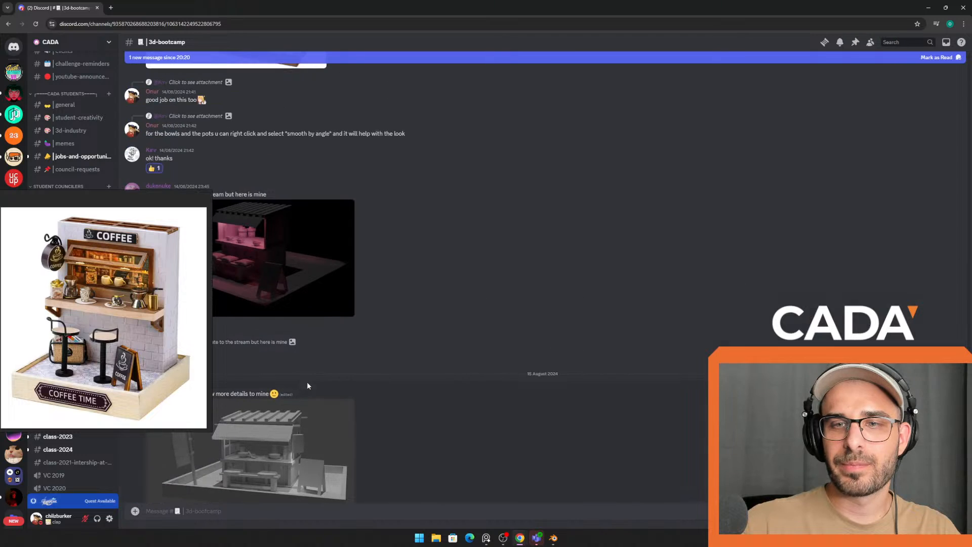
{"action": "left_click", "coordinate": [307, 419]}
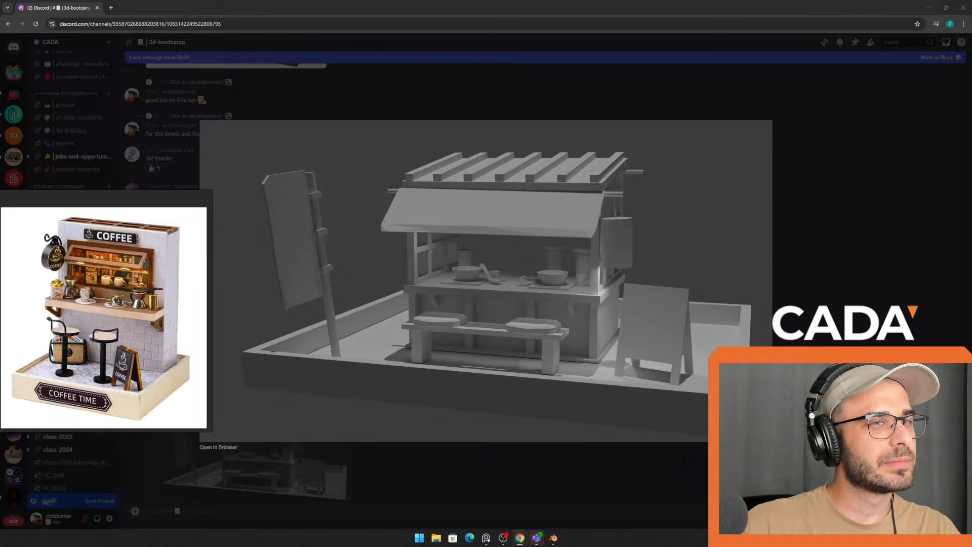
{"action": "left_click", "coordinate": [903, 263]}
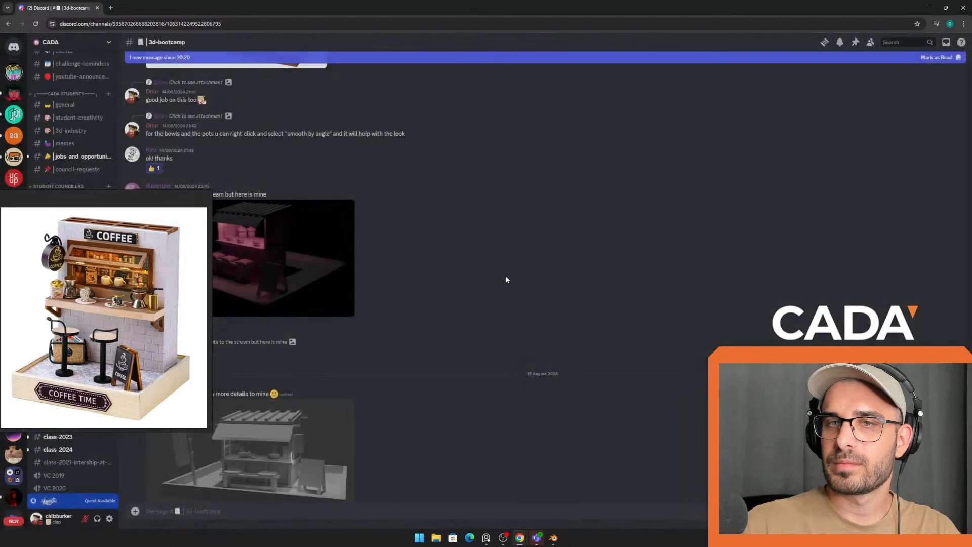
{"action": "scroll", "coordinate": [418, 274], "scroll_direction": "up", "scroll_amount": 10}
{"action": "scroll", "coordinate": [380, 302], "scroll_direction": "down", "scroll_amount": 2}
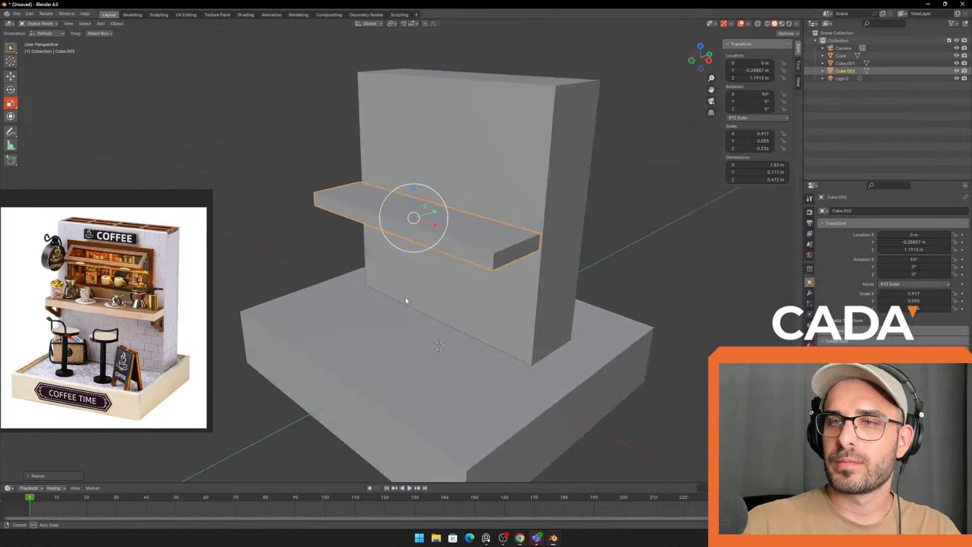
- Return to Blender and thicken the shelf slightly along global Z to a Y scale of about 0.064
{"action": "middle_click_drag", "start_coordinate": [405, 297], "coordinate": [573, 236]}
{"action": "scroll", "coordinate": [570, 242], "scroll_direction": "up", "scroll_amount": 2}
{"action": "middle_click_drag", "start_coordinate": [462, 210], "coordinate": [441, 207]}
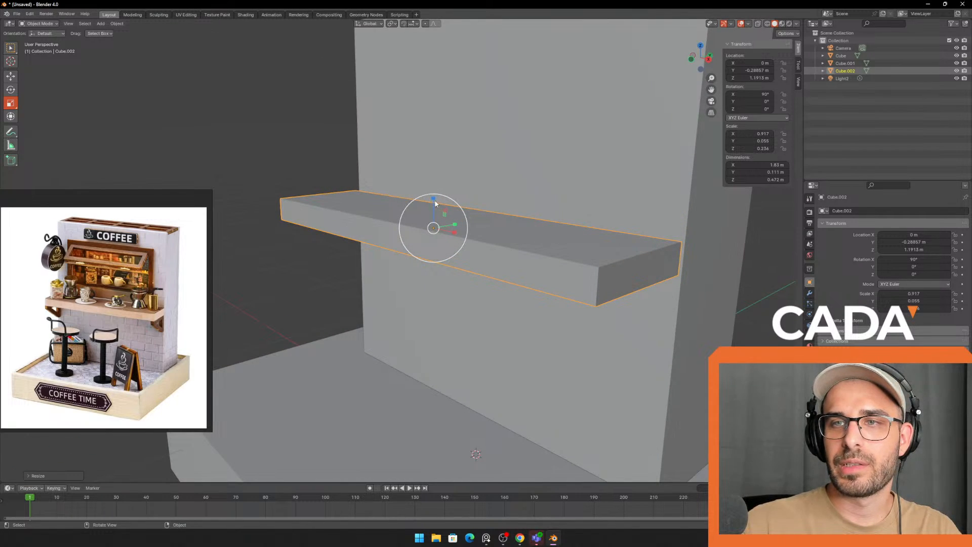
{"action": "left_click_drag", "start_coordinate": [435, 202], "coordinate": [436, 197]}
{"action": "middle_click_drag", "start_coordinate": [436, 197], "coordinate": [471, 251]}
- Activate the Move tool and open the shelf's Y location value for editing
{"action": "left_click", "coordinate": [11, 76]}
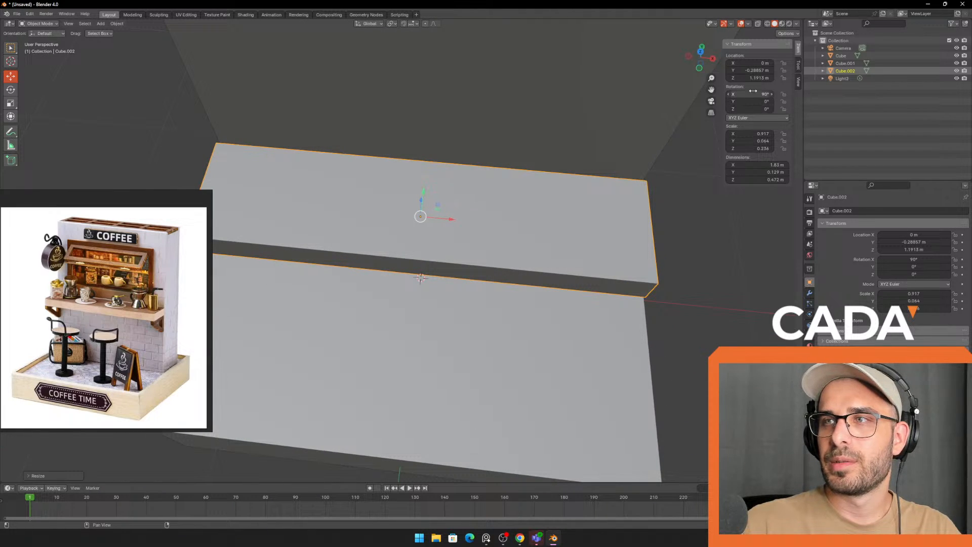
{"action": "left_click", "coordinate": [749, 71]}
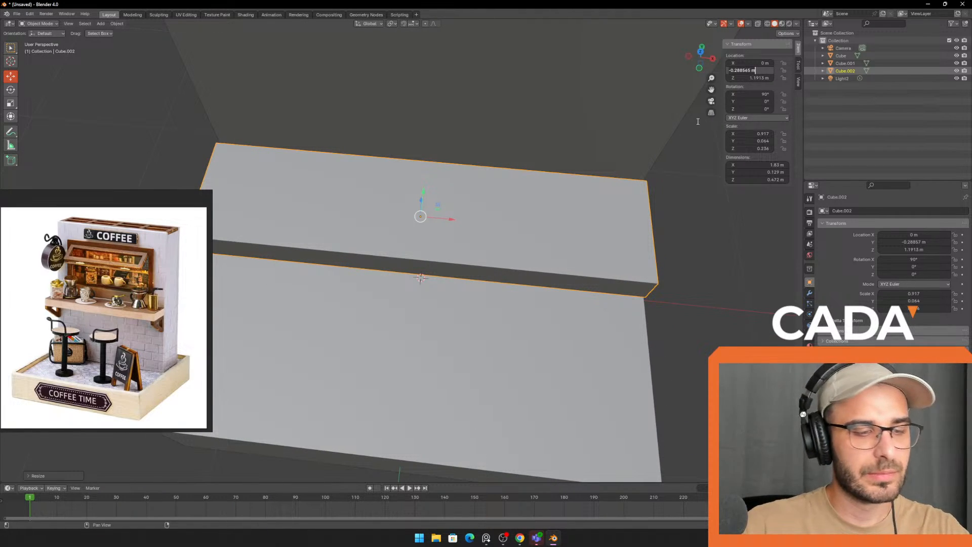
{"action": "key", "text": "Return"}
{"action": "key", "text": "ctrl+z"}
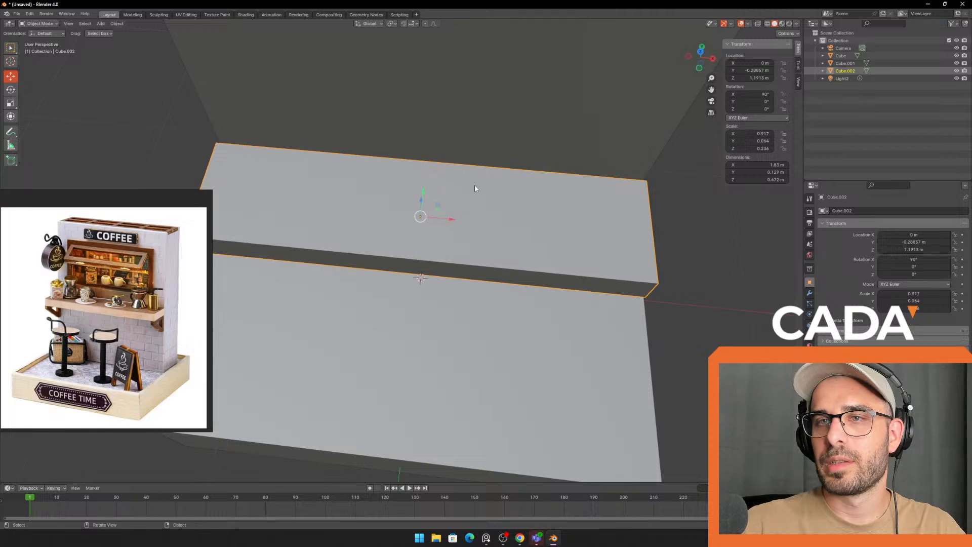
- Lower the shelf slightly on the back wall to a Z location of about 1.188 m
{"action": "middle_click_drag", "start_coordinate": [476, 188], "coordinate": [477, 183]}
{"action": "left_click", "coordinate": [498, 134]}
{"action": "middle_click_drag", "start_coordinate": [541, 170], "coordinate": [566, 202]}
{"action": "left_click", "coordinate": [605, 240]}
{"action": "middle_click_drag", "start_coordinate": [605, 240], "coordinate": [499, 235]}
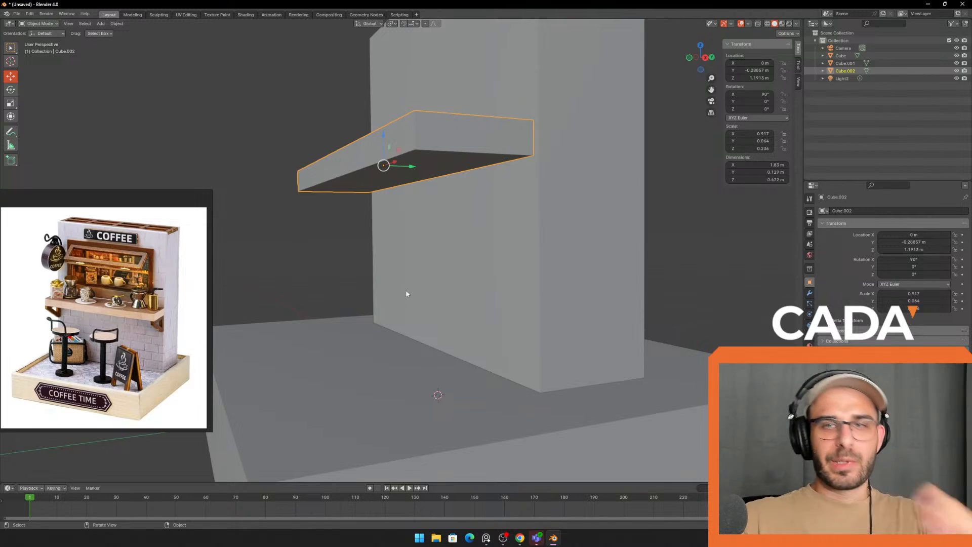
{"action": "middle_click_drag", "start_coordinate": [405, 290], "coordinate": [460, 248]}
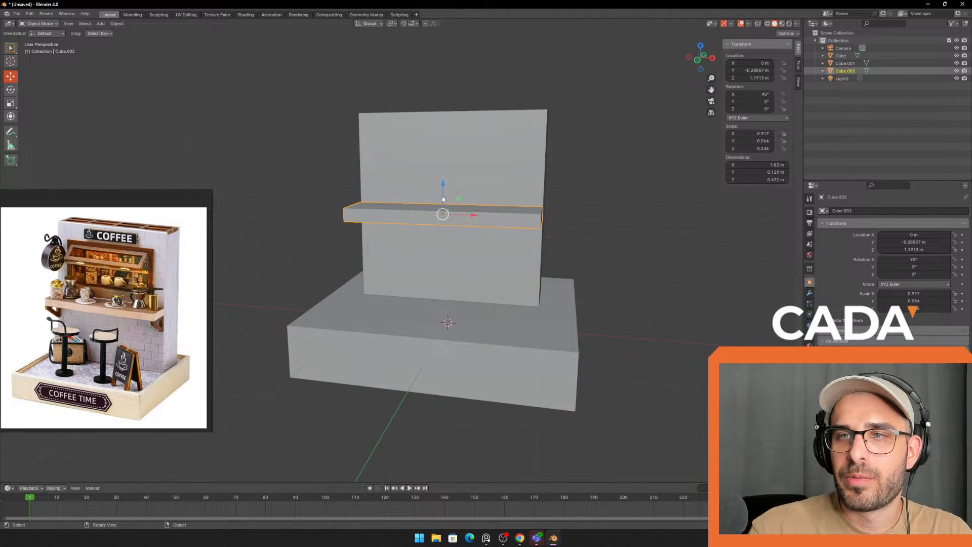
{"action": "left_click_drag", "start_coordinate": [443, 199], "coordinate": [443, 201]}
{"action": "middle_click_drag", "start_coordinate": [518, 232], "coordinate": [467, 270]}
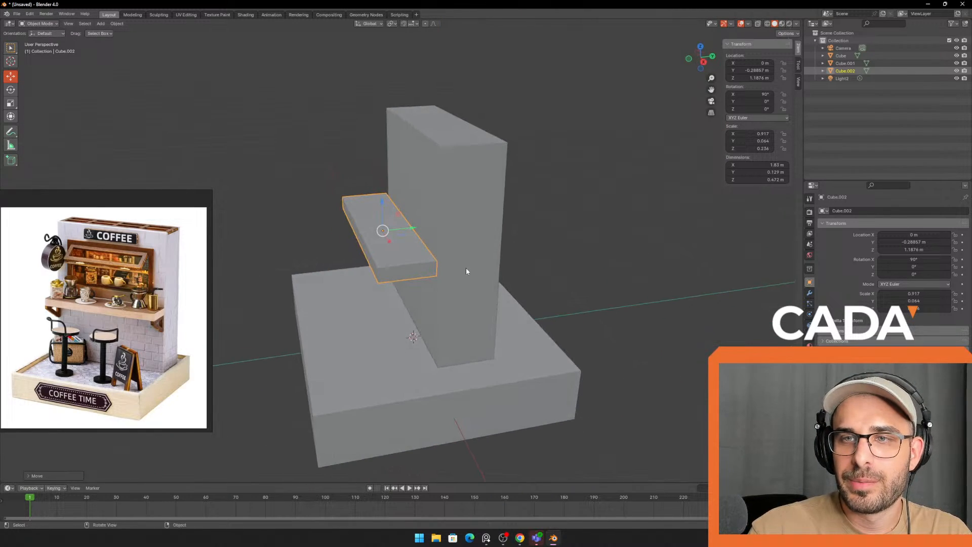
- Push the shelf back towards the wall to a Y location of about -0.259 m and reposition the reference image
{"action": "left_click_drag", "start_coordinate": [414, 230], "coordinate": [420, 228]}
{"action": "left_click", "coordinate": [560, 267]}
{"action": "middle_click_drag", "start_coordinate": [560, 267], "coordinate": [256, 218]}
{"action": "scroll", "coordinate": [344, 233], "scroll_direction": "up", "scroll_amount": 2}
{"action": "scroll", "coordinate": [362, 273], "scroll_direction": "down", "scroll_amount": 2}
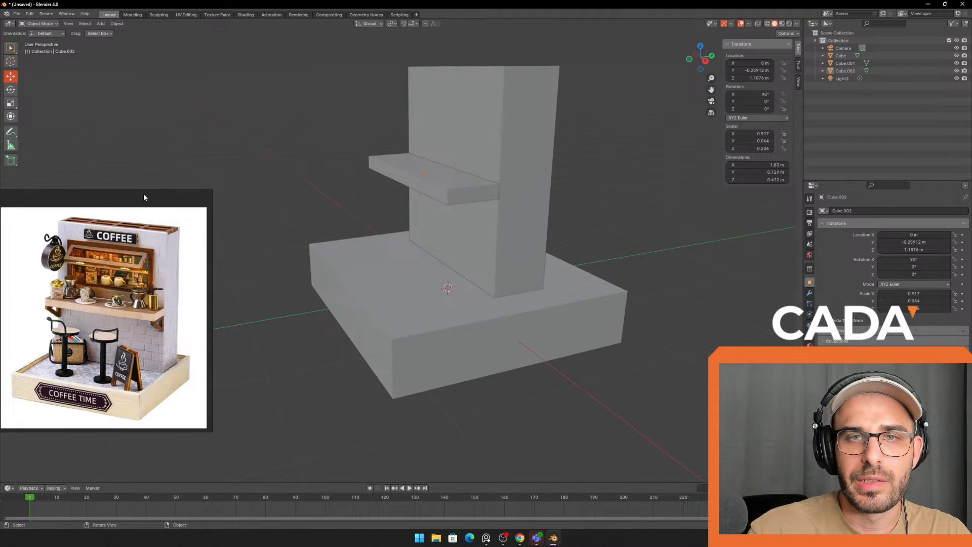
{"action": "left_click_drag", "start_coordinate": [144, 197], "coordinate": [174, 159]}
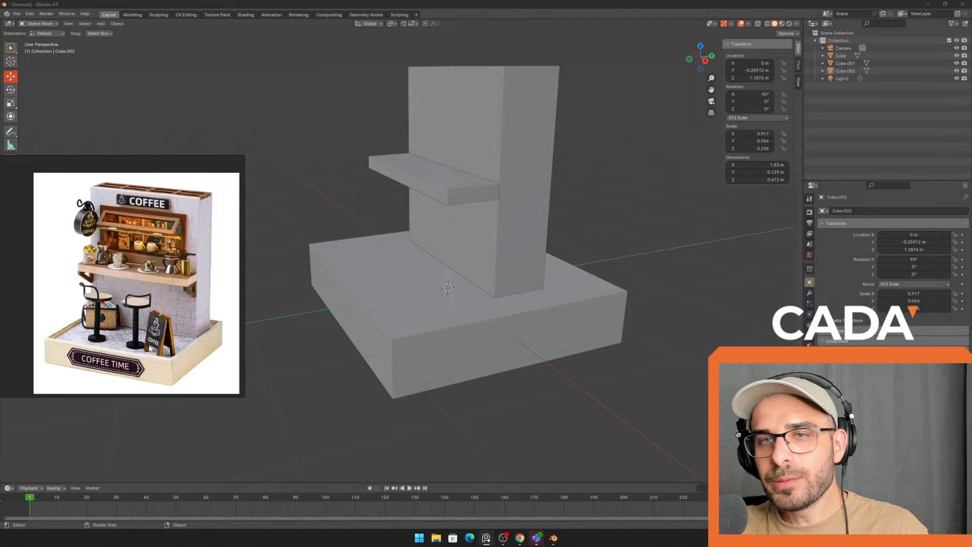
- Add a cylinder mesh at the centre of the scene
{"action": "left_click", "coordinate": [463, 290]}
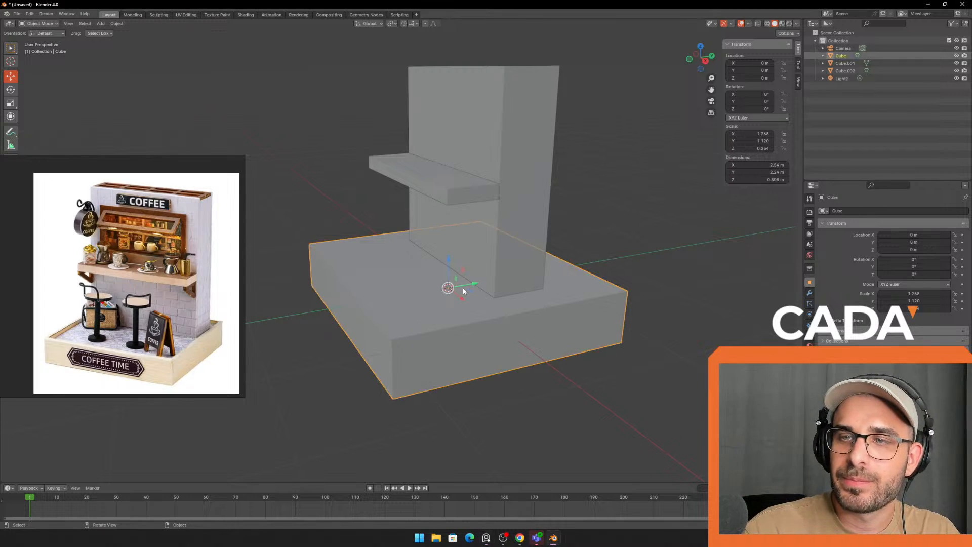
{"action": "right_click", "coordinate": [384, 211]}
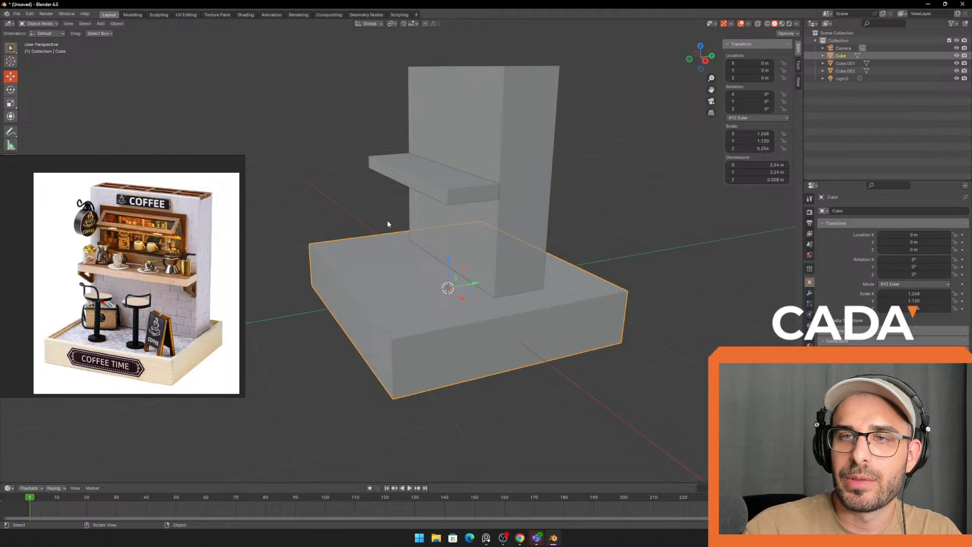
{"action": "key", "text": "shift+a"}
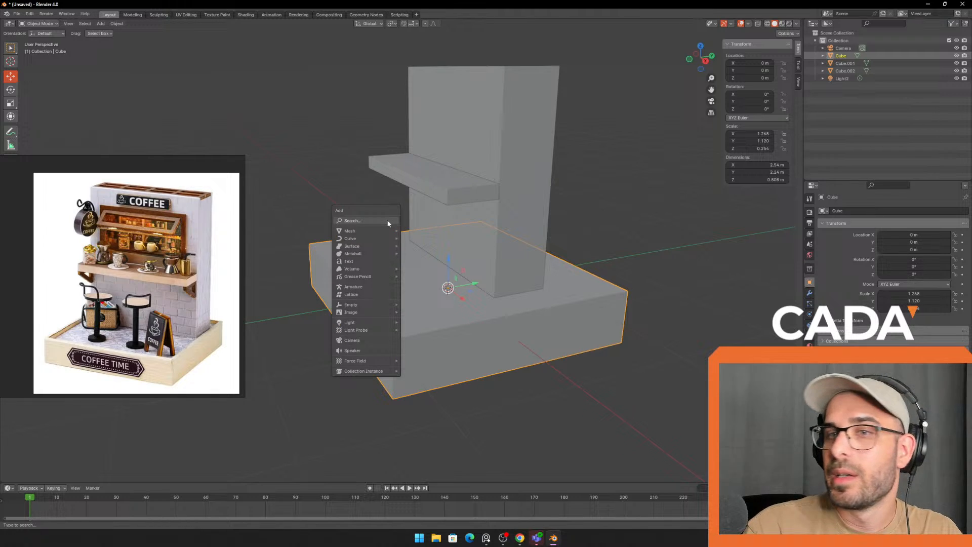
{"action": "left_click", "coordinate": [101, 24]}
{"action": "left_click", "coordinate": [100, 24]}
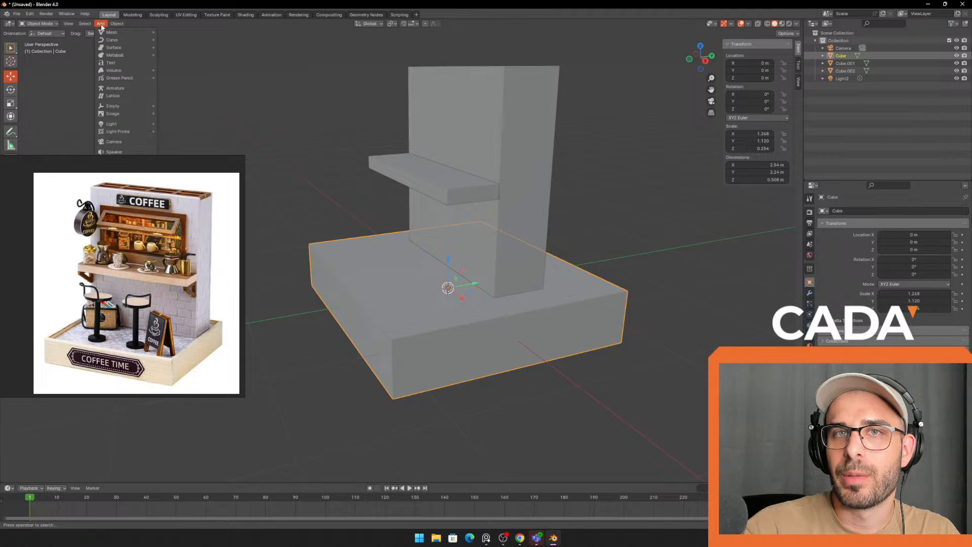
{"action": "mouse_move", "coordinate": [124, 36]}
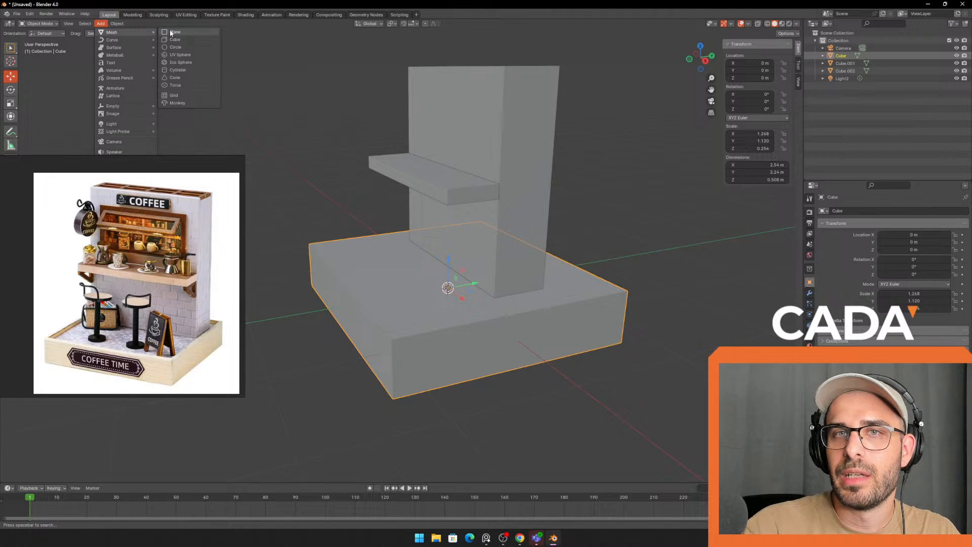
{"action": "left_click", "coordinate": [194, 70]}
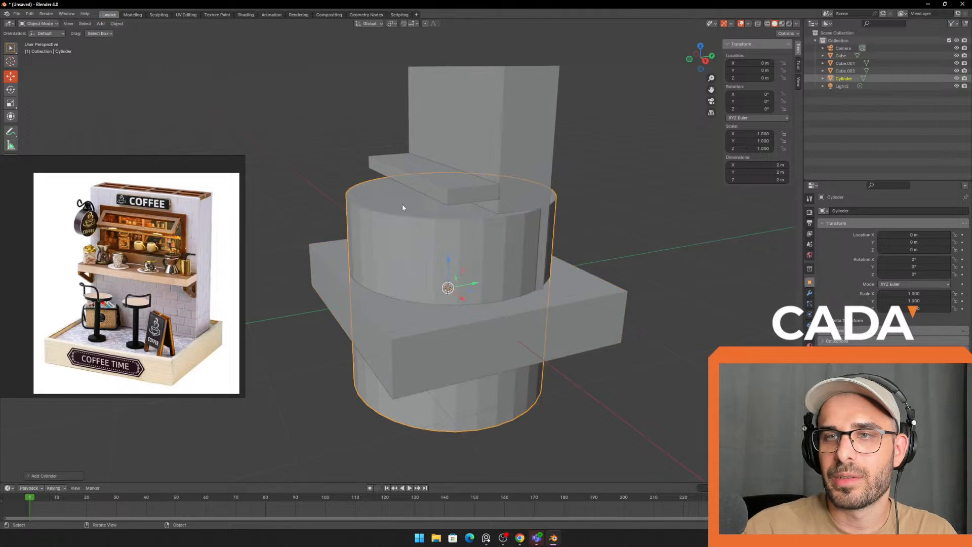
- Move the cylinder forward and up to a Y location of about -0.55 m and a Z location of about 0.80 m
{"action": "middle_click_drag", "start_coordinate": [439, 232], "coordinate": [447, 283]}
{"action": "left_click_drag", "start_coordinate": [481, 275], "coordinate": [404, 189]}
{"action": "middle_click_drag", "start_coordinate": [426, 213], "coordinate": [445, 212]}
- Flatten and shrink the cylinder into a stool seat with X and Y scales of about 0.393 and a Z scale of about 0.058
{"action": "key", "text": "s"}
{"action": "key", "text": "z"}
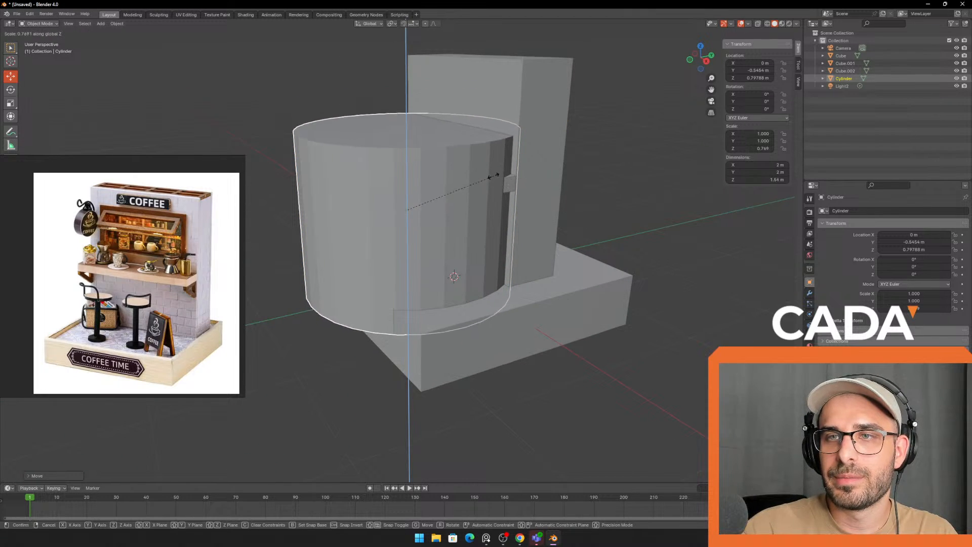
{"action": "left_click", "coordinate": [447, 214]}
{"action": "key", "text": "s"}
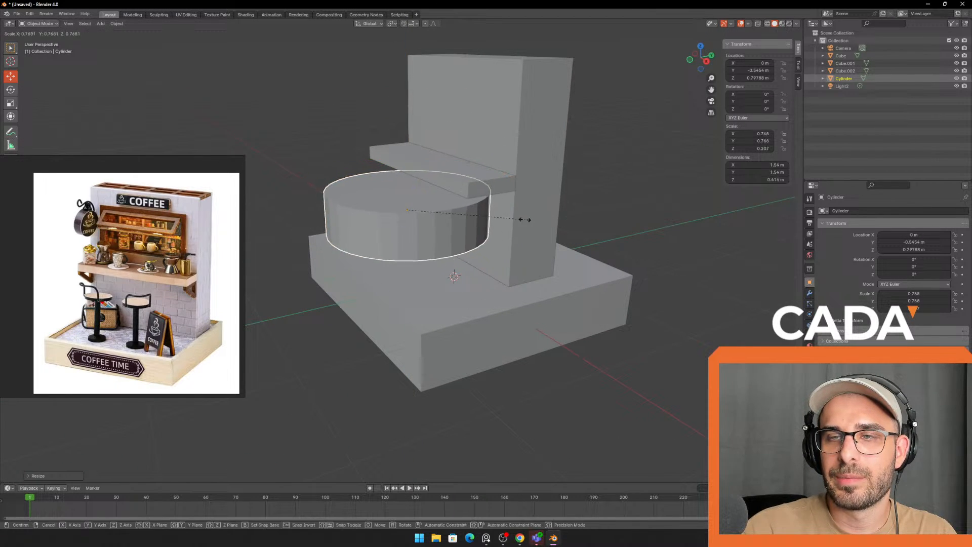
{"action": "left_click", "coordinate": [466, 217]}
{"action": "middle_click_drag", "start_coordinate": [467, 217], "coordinate": [483, 283]}
{"action": "key", "text": "s"}
{"action": "key", "text": "z"}
{"action": "left_click", "coordinate": [486, 209]}
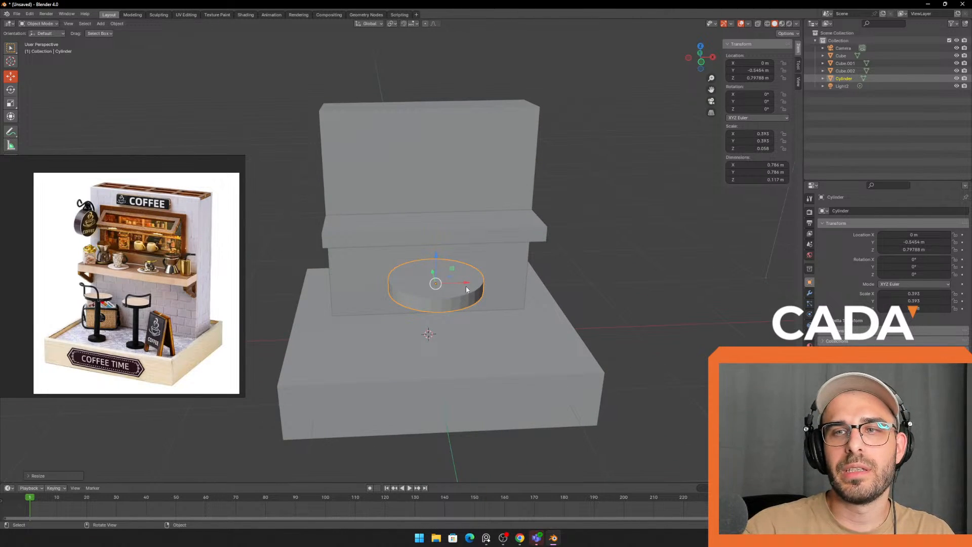
- Shift the seat disc sideways to an X location of about 0.45 m and scale it uniformly to X and Y scales of about 0.300
{"action": "left_click_drag", "start_coordinate": [466, 289], "coordinate": [538, 282]}
{"action": "mouse_move", "coordinate": [539, 282]}
{"action": "middle_mouse_down"}
{"action": "mouse_move", "coordinate": [494, 278]}
{"action": "mouse_move", "coordinate": [551, 272]}
{"action": "middle_mouse_up"}
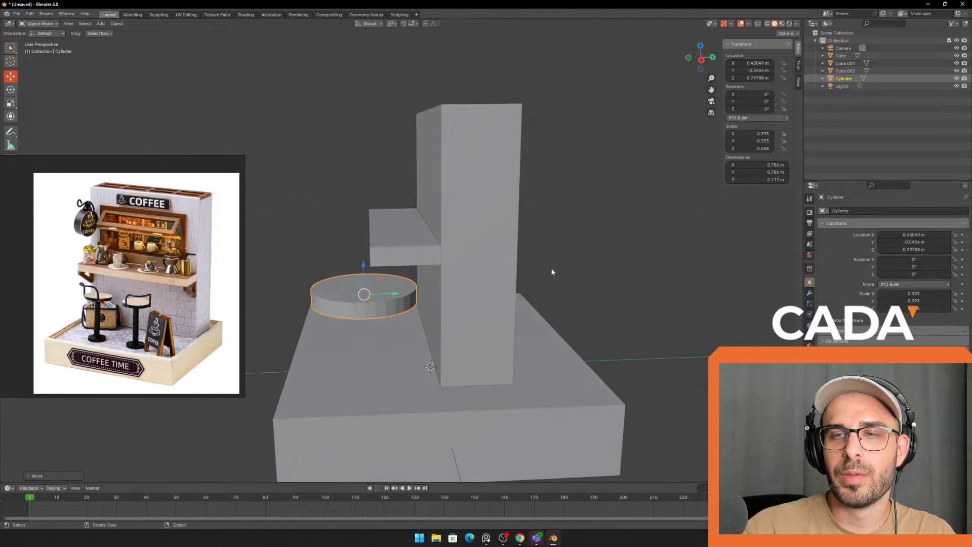
{"action": "key", "text": "s"}
{"action": "left_click", "coordinate": [507, 272]}
- Move the seat disc to a Y location of about -0.727 m and a Z location of about 0.942 m, and deselect it
{"action": "mouse_move", "coordinate": [363, 267]}
{"action": "left_mouse_down"}
{"action": "mouse_move", "coordinate": [363, 249]}
{"action": "mouse_move", "coordinate": [370, 276]}
{"action": "left_mouse_up"}
{"action": "middle_click_drag", "start_coordinate": [396, 276], "coordinate": [629, 344]}
{"action": "left_click", "coordinate": [570, 281]}
{"action": "middle_click_drag", "start_coordinate": [628, 344], "coordinate": [587, 356], "text": "shift"}
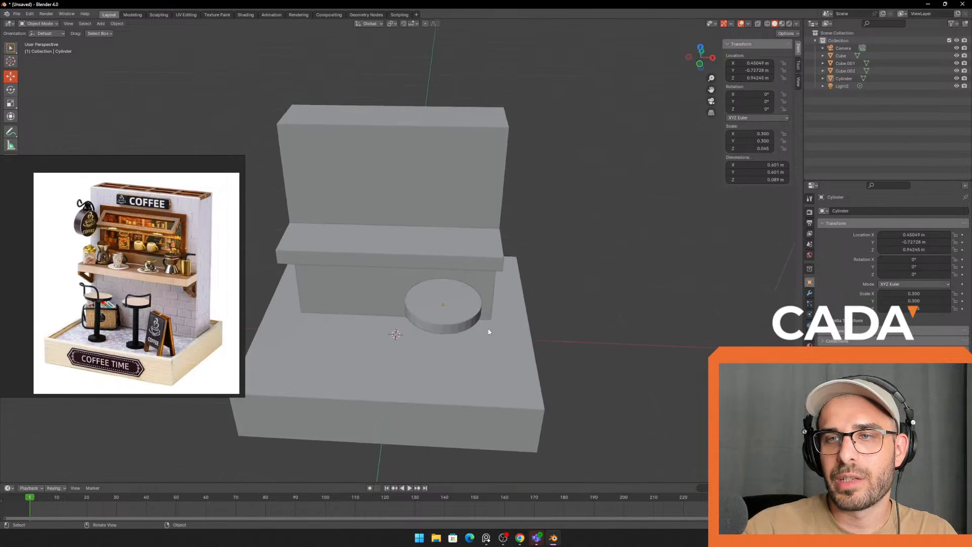
- Preview the model in rendered shading with the render engine set to Cycles
{"action": "middle_click_drag", "start_coordinate": [489, 332], "coordinate": [509, 304]}
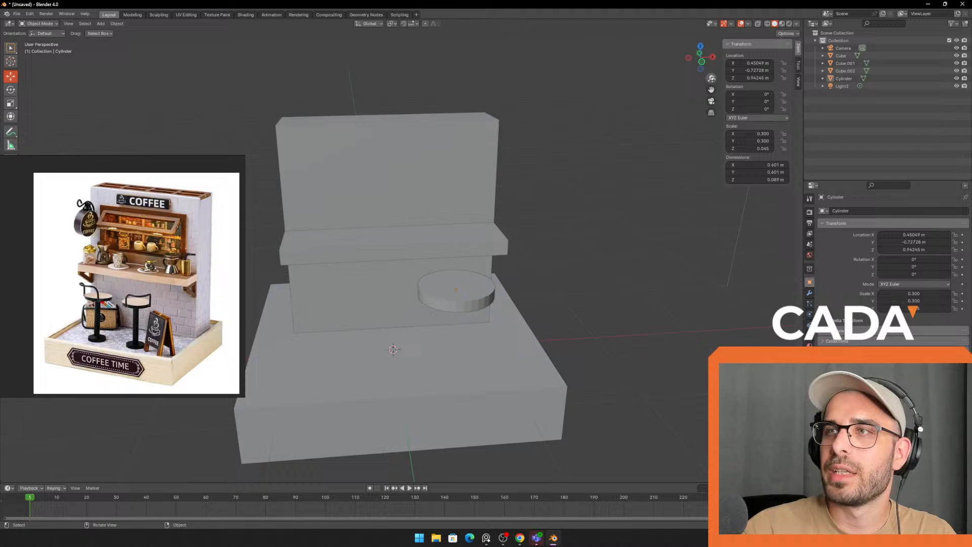
{"action": "left_click", "coordinate": [788, 24]}
{"action": "scroll", "coordinate": [549, 192], "scroll_direction": "down", "scroll_amount": 3}
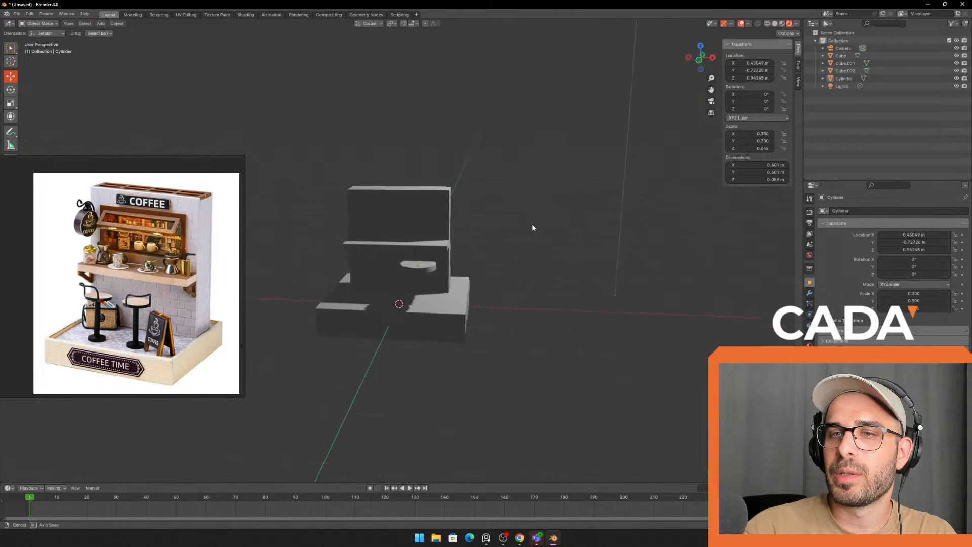
{"action": "left_click", "coordinate": [809, 212]}
{"action": "left_click", "coordinate": [906, 211]}
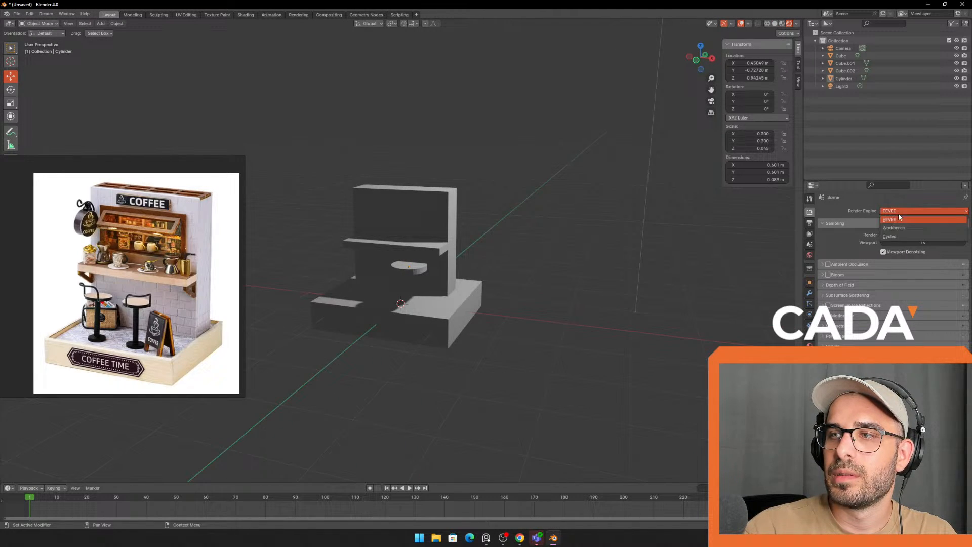
{"action": "middle_click_drag", "start_coordinate": [521, 243], "coordinate": [549, 253]}
{"action": "scroll", "coordinate": [530, 245], "scroll_direction": "up", "scroll_amount": 4}
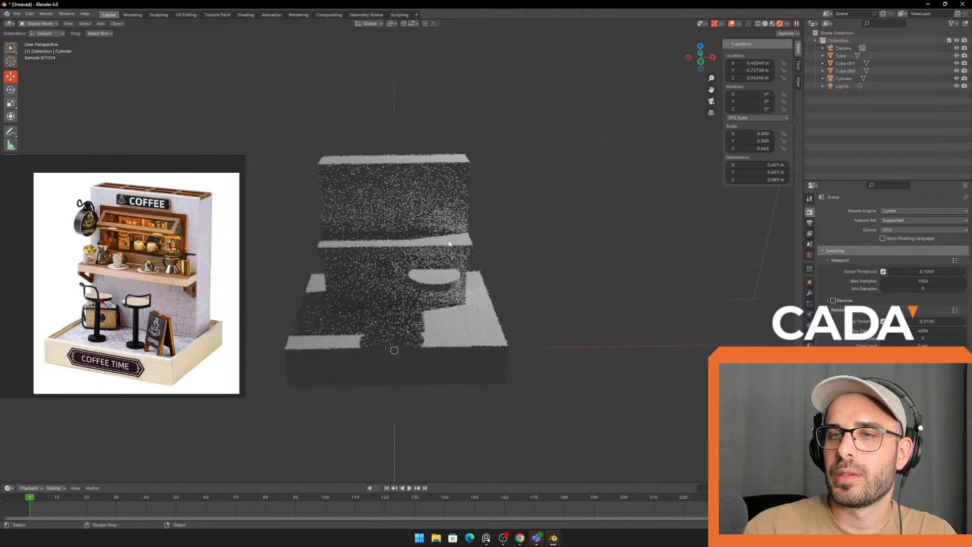
- Set the render engine back to EEVEE and return the viewport to solid shading
{"action": "left_click", "coordinate": [903, 211]}
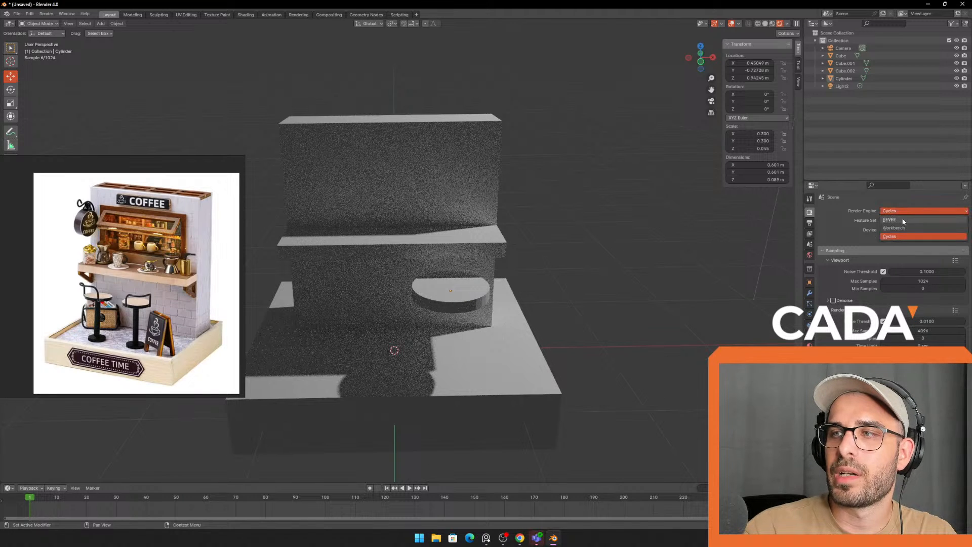
{"action": "left_click", "coordinate": [901, 221]}
{"action": "middle_click_drag", "start_coordinate": [476, 220], "coordinate": [499, 223]}
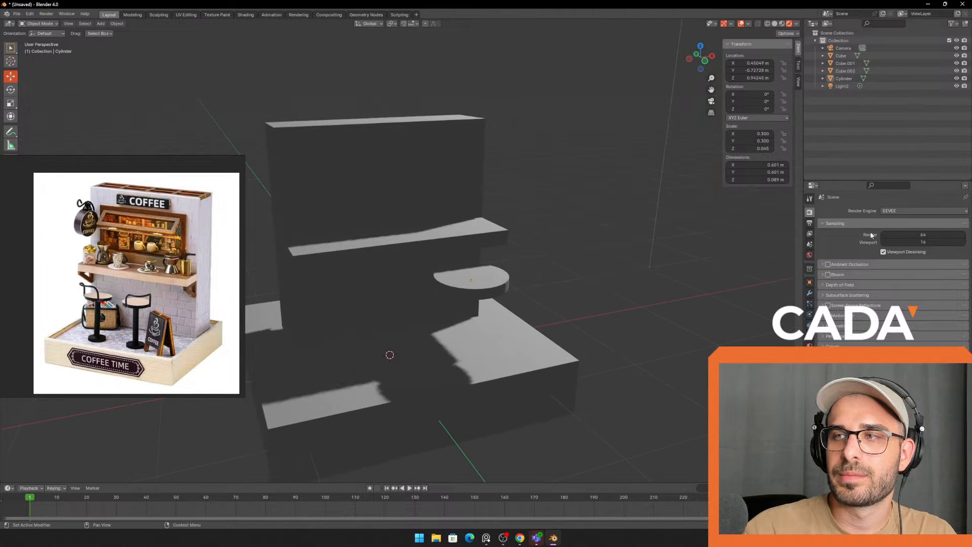
{"action": "left_click", "coordinate": [774, 24]}
{"action": "middle_click_drag", "start_coordinate": [445, 276], "coordinate": [473, 280]}
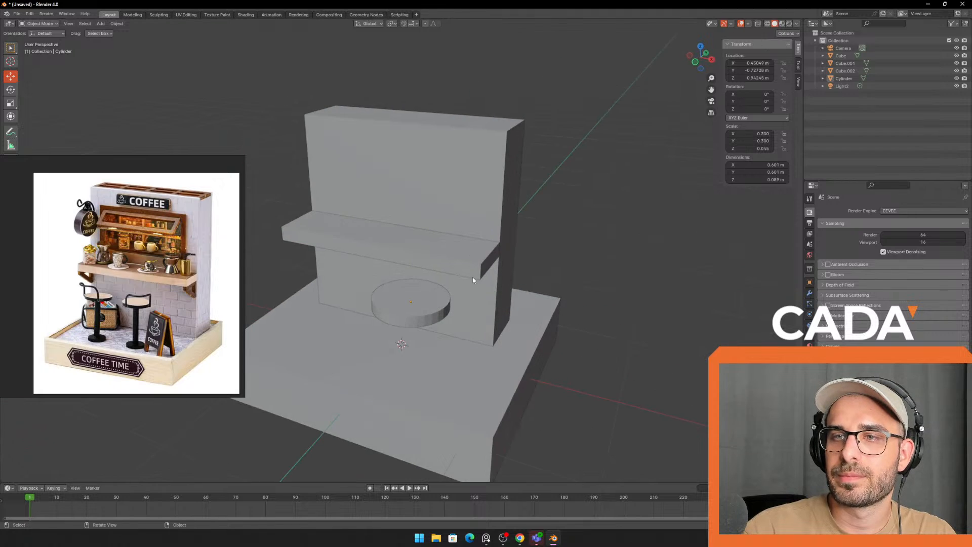
- Scale the seat disc uniformly by 0.9 and shift it sideways to an X location of about 0.38 m
{"action": "left_click", "coordinate": [412, 307]}
{"action": "scroll", "coordinate": [507, 319], "scroll_direction": "up", "scroll_amount": 1}
{"action": "middle_click_drag", "start_coordinate": [521, 321], "coordinate": [419, 310]}
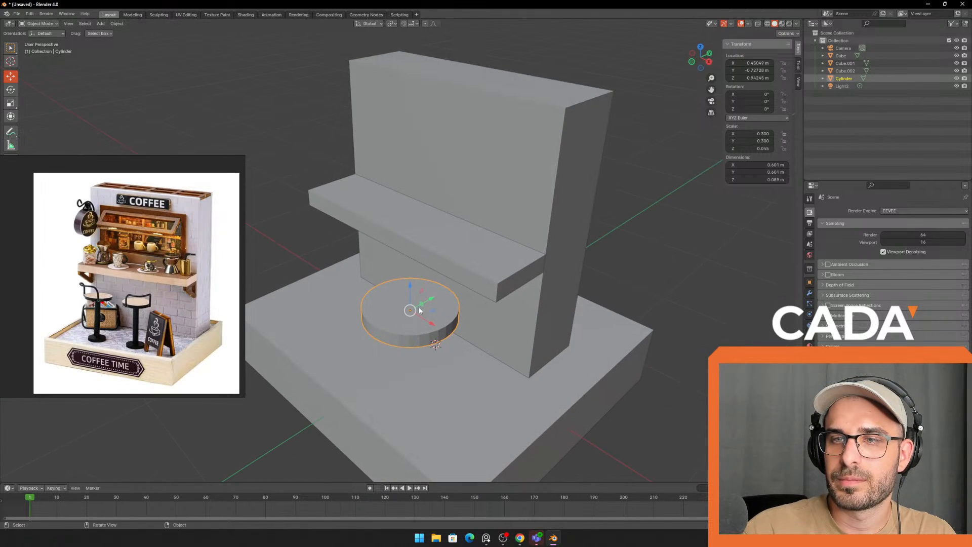
{"action": "type", "text": "s.9"}
{"action": "key", "text": "Return"}
{"action": "middle_click_drag", "start_coordinate": [486, 313], "coordinate": [495, 309]}
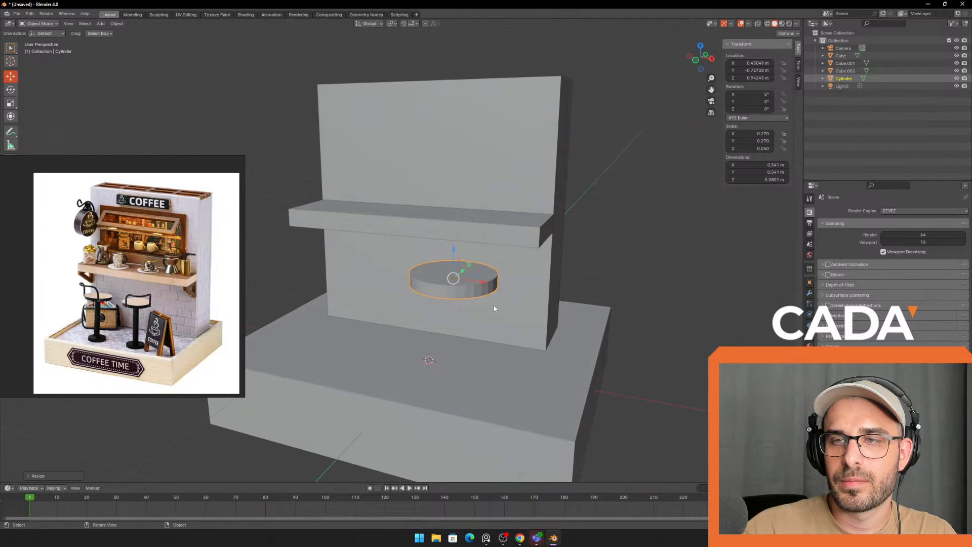
{"action": "left_click_drag", "start_coordinate": [483, 286], "coordinate": [473, 280]}
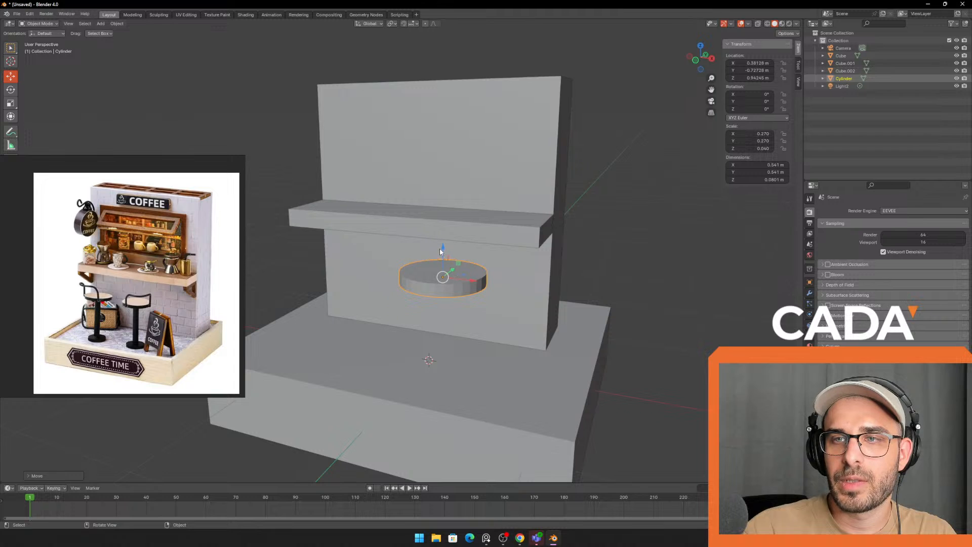
{"action": "left_click", "coordinate": [441, 252]}
- Duplicate the seat disc in place and shrink the copy uniformly to start the stool's post
{"action": "left_click", "coordinate": [449, 279]}
{"action": "middle_click_drag", "start_coordinate": [449, 279], "coordinate": [530, 271]}
{"action": "scroll", "coordinate": [453, 287], "scroll_direction": "up", "scroll_amount": 4}
{"action": "key", "text": "ctrl+v"}
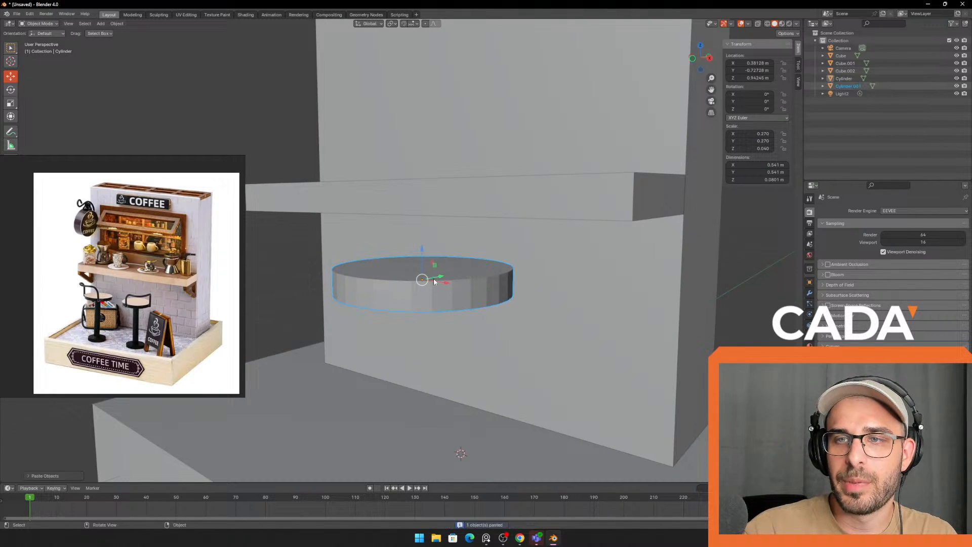
{"action": "key", "text": "s"}
{"action": "left_click", "coordinate": [446, 298]}
- Narrow the copied cylinder further to X and Y scales of about 0.049
{"action": "scroll", "coordinate": [446, 297], "scroll_direction": "down", "scroll_amount": 3}
{"action": "middle_click_drag", "start_coordinate": [446, 298], "coordinate": [518, 326]}
{"action": "key", "text": "s"}
{"action": "key", "text": "z"}
{"action": "left_click", "coordinate": [580, 466]}
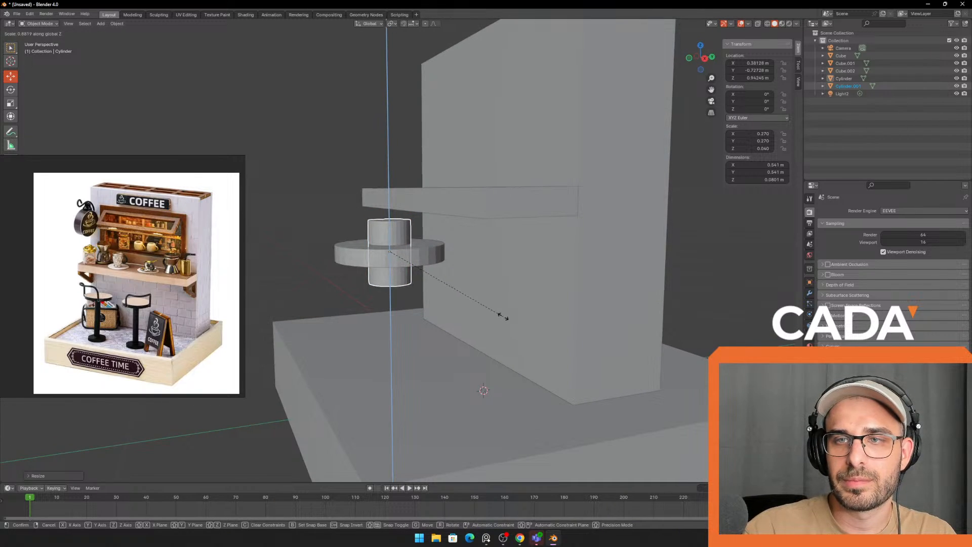
{"action": "key", "text": "z"}
{"action": "left_click", "coordinate": [486, 277]}
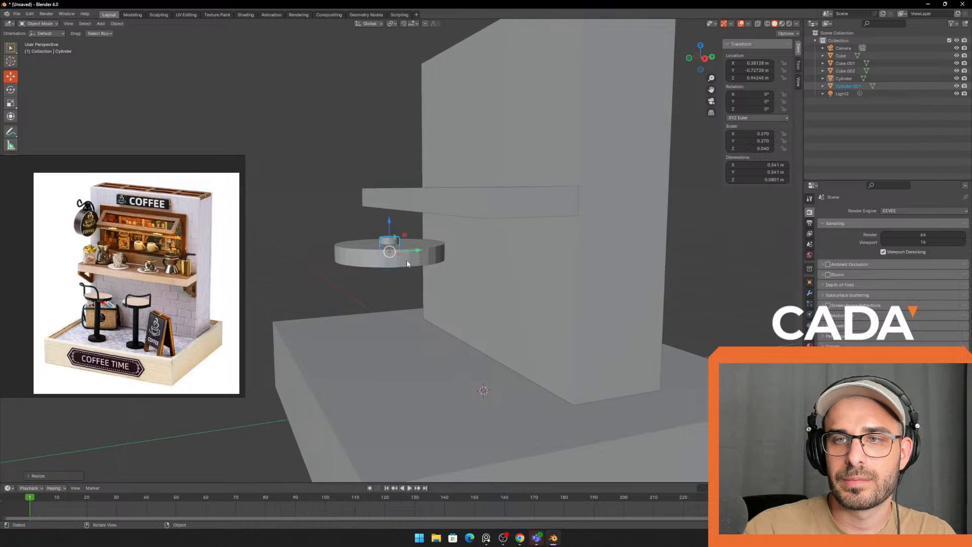
- Stretch the post vertically to a Z scale of about 0.456 and lower it beneath the seat to a Z location of about 0.456 m
{"action": "left_click", "coordinate": [11, 103]}
{"action": "left_click_drag", "start_coordinate": [389, 223], "coordinate": [467, 64]}
{"action": "left_click", "coordinate": [11, 76]}
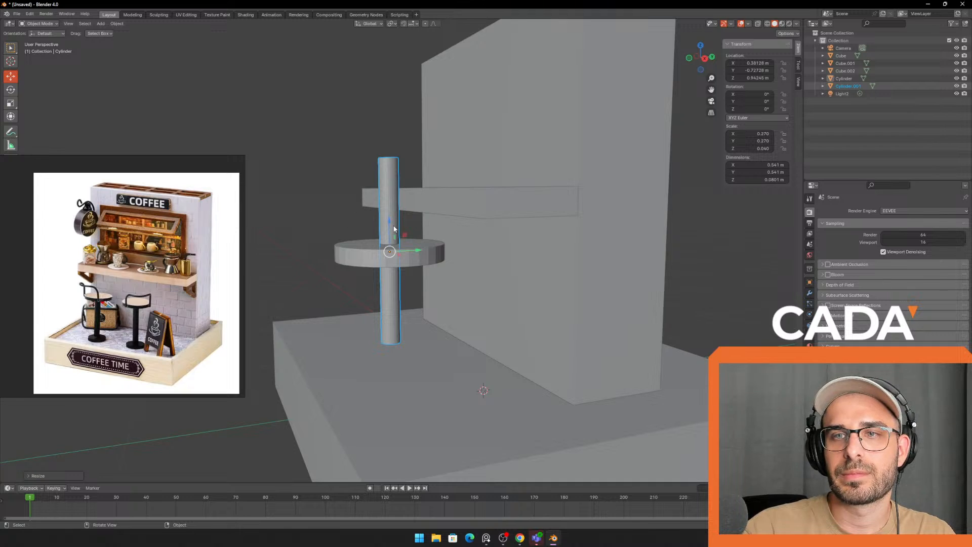
{"action": "left_click_drag", "start_coordinate": [394, 229], "coordinate": [395, 324]}
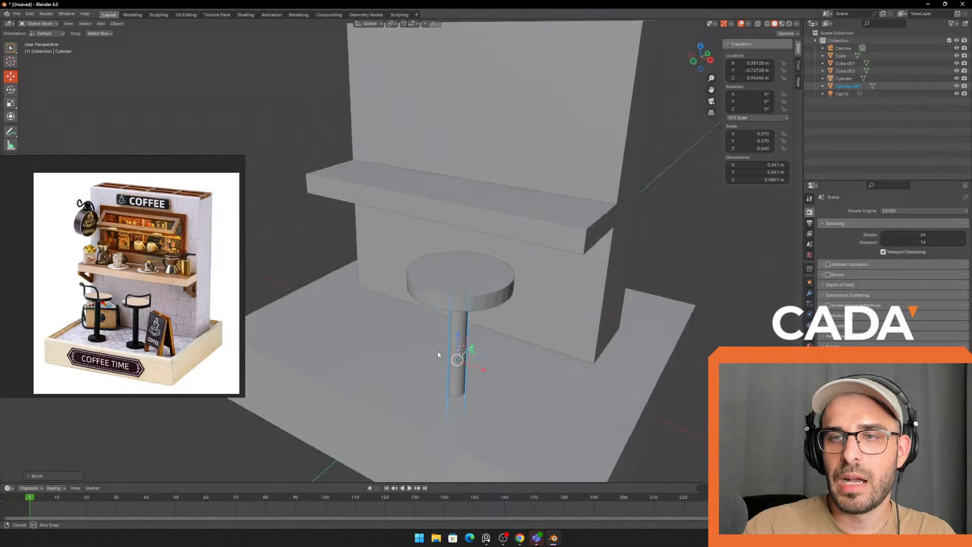
{"action": "left_click_drag", "start_coordinate": [439, 355], "coordinate": [441, 353]}
{"action": "middle_click_drag", "start_coordinate": [440, 353], "coordinate": [467, 186]}
{"action": "left_click", "coordinate": [424, 252]}
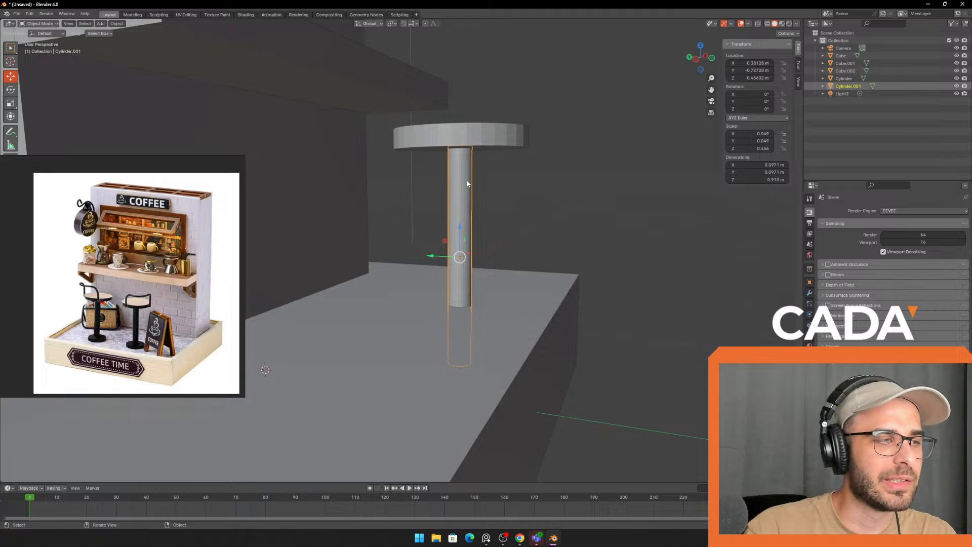
{"action": "middle_click_drag", "start_coordinate": [542, 220], "coordinate": [481, 314]}
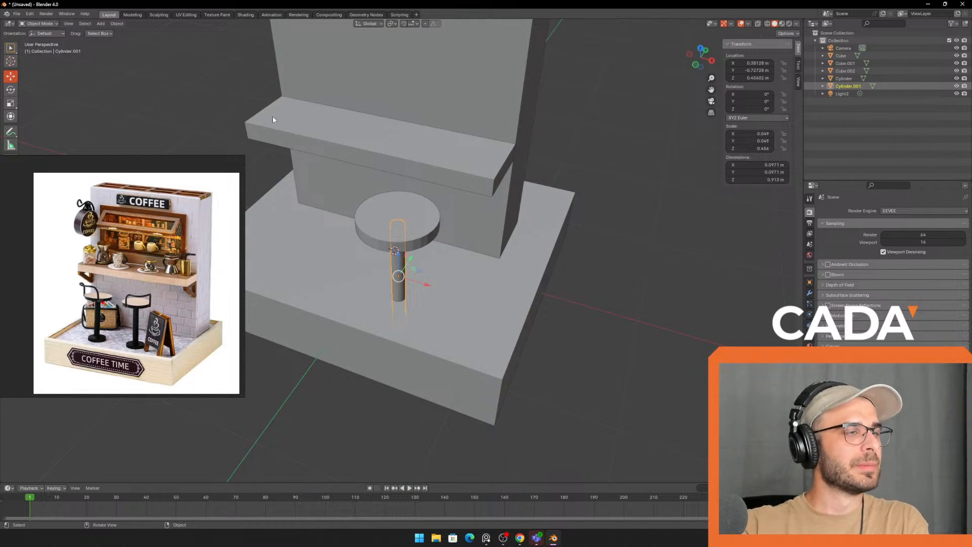
- Duplicate the post and reshape the copy into a flat round base disc on the floor, centred beneath the seat
{"action": "middle_click_drag", "start_coordinate": [611, 315], "coordinate": [492, 245]}
{"action": "scroll", "coordinate": [472, 247], "scroll_direction": "up", "scroll_amount": 2}
{"action": "key", "text": "ctrl+v"}
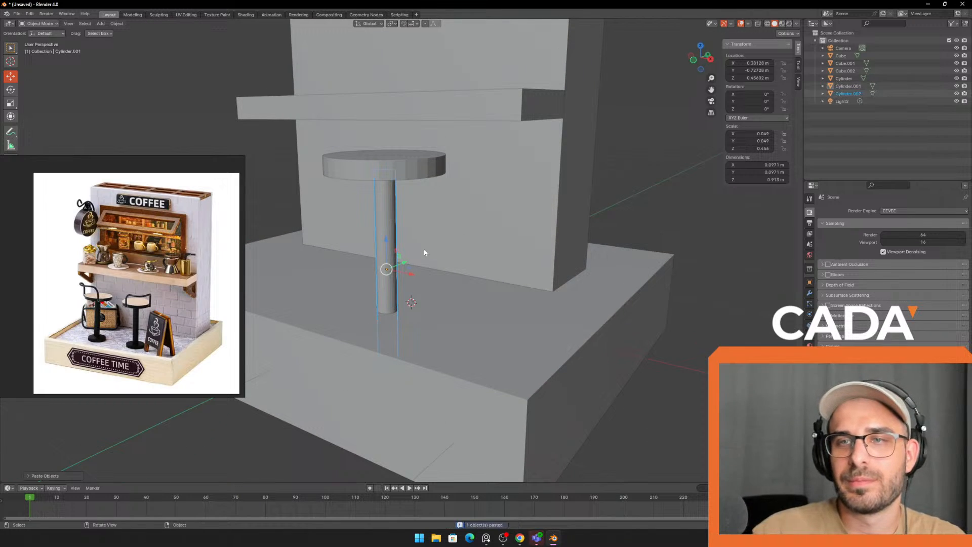
{"action": "left_click", "coordinate": [385, 247]}
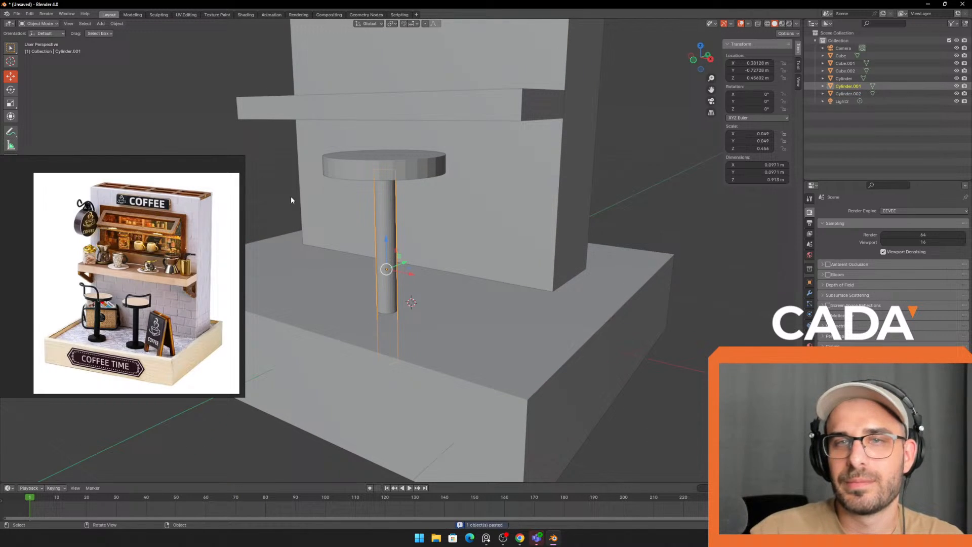
{"action": "left_click", "coordinate": [10, 103]}
{"action": "left_click_drag", "start_coordinate": [387, 245], "coordinate": [387, 292]}
{"action": "key", "text": "ctrl+z"}
{"action": "left_click", "coordinate": [9, 77]}
{"action": "scroll", "coordinate": [561, 321], "scroll_direction": "down", "scroll_amount": 5}
{"action": "mouse_move", "coordinate": [569, 317]}
{"action": "middle_mouse_down"}
{"action": "mouse_move", "coordinate": [631, 342]}
{"action": "mouse_move", "coordinate": [562, 316]}
{"action": "middle_mouse_up"}
{"action": "scroll", "coordinate": [486, 263], "scroll_direction": "up", "scroll_amount": 2}
- Select the stool's seat disc and move the floating reference image down, clear of the viewport tools
{"action": "left_click", "coordinate": [436, 204]}
{"action": "middle_click_drag", "start_coordinate": [492, 249], "coordinate": [460, 241]}
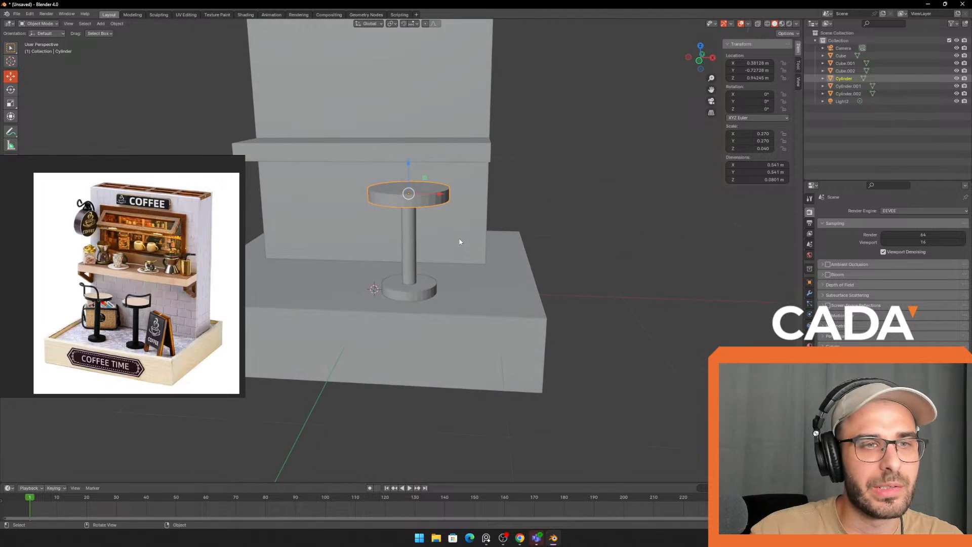
{"action": "mouse_move", "coordinate": [1, 193]}
{"action": "right_mouse_down"}
{"action": "mouse_move", "coordinate": [37, 197]}
{"action": "mouse_move", "coordinate": [7, 183]}
{"action": "right_mouse_up"}
{"action": "middle_click_drag", "start_coordinate": [611, 159], "coordinate": [572, 172]}
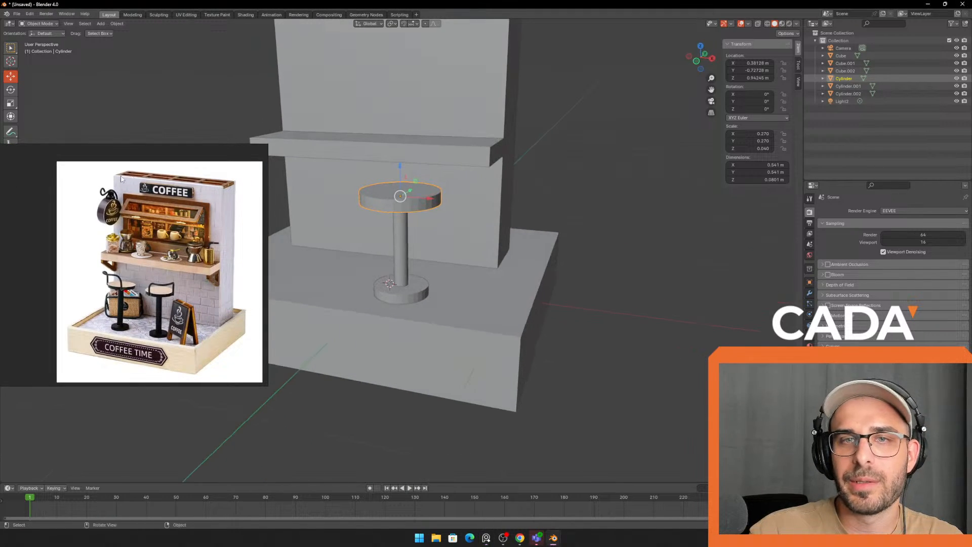
{"action": "right_click_drag", "start_coordinate": [57, 195], "coordinate": [6, 234]}
{"action": "mouse_move", "coordinate": [611, 203]}
{"action": "middle_mouse_down"}
{"action": "mouse_move", "coordinate": [633, 199]}
{"action": "mouse_move", "coordinate": [596, 194]}
{"action": "middle_mouse_up"}
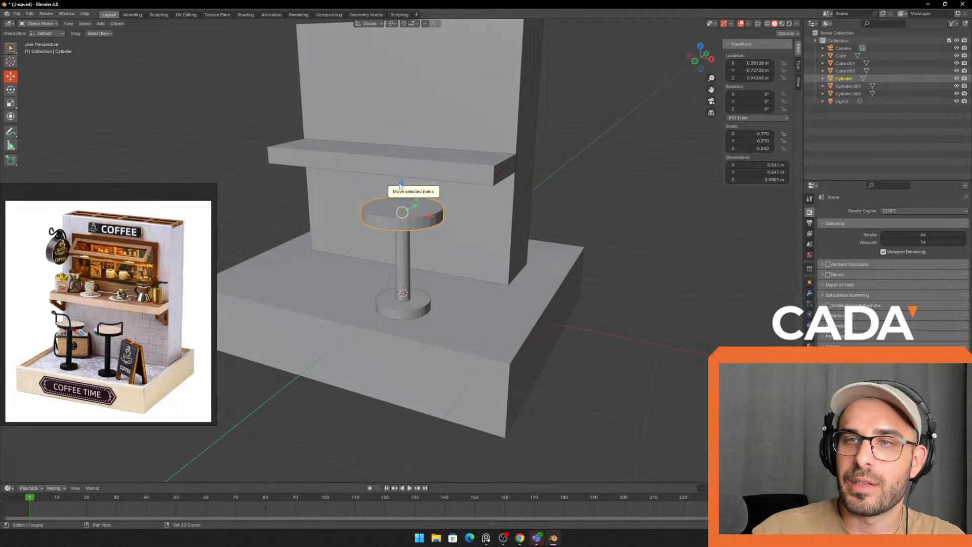
- Add a torus mesh to the scene
{"action": "key", "text": "shift+a"}
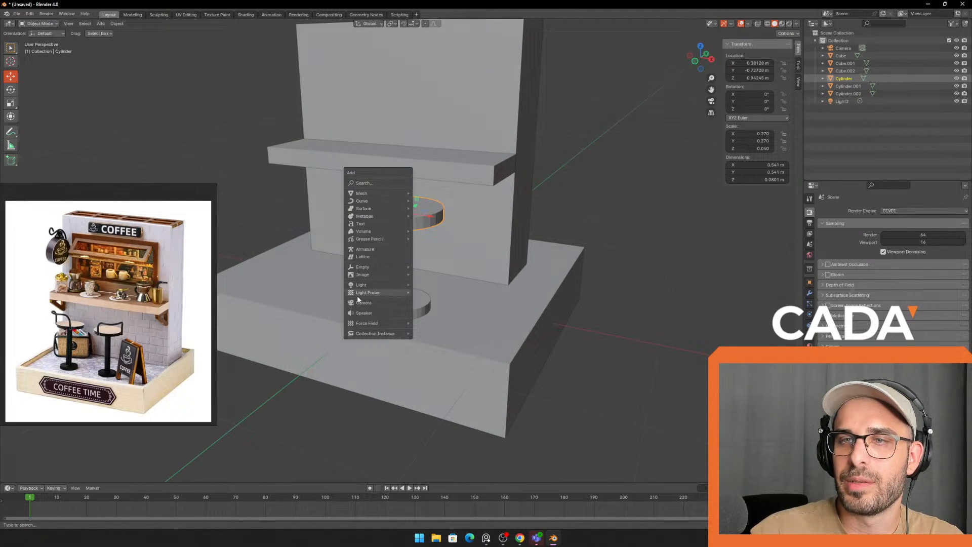
{"action": "left_click", "coordinate": [167, 73]}
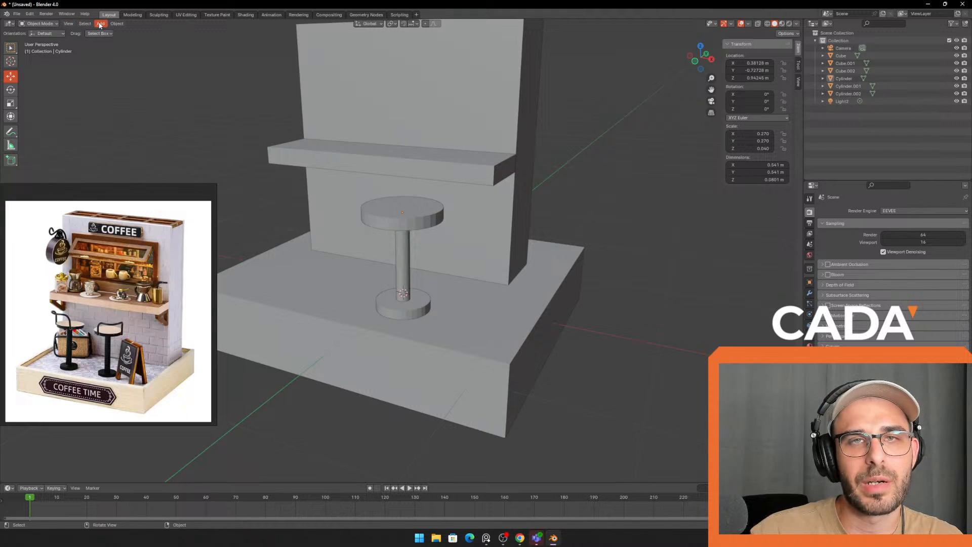
{"action": "left_click", "coordinate": [100, 23]}
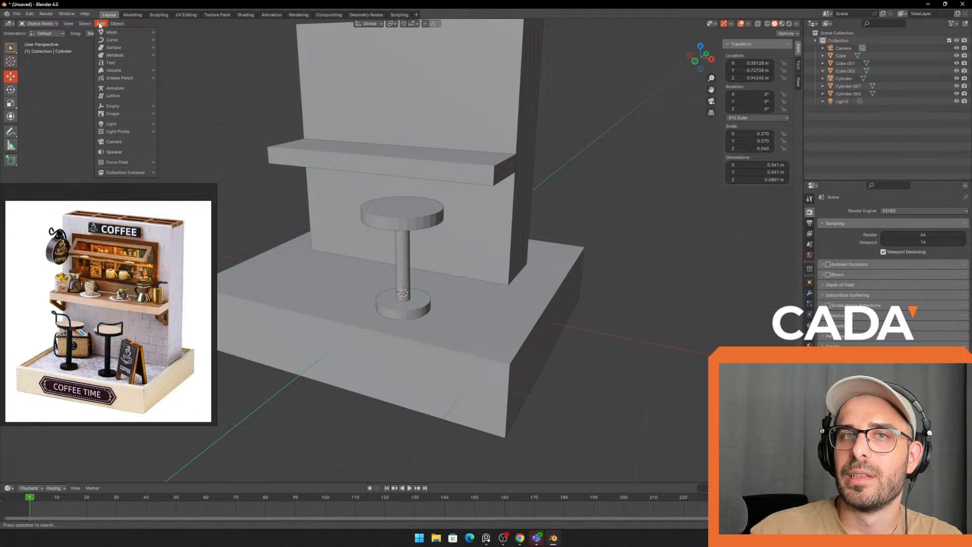
{"action": "mouse_move", "coordinate": [103, 36]}
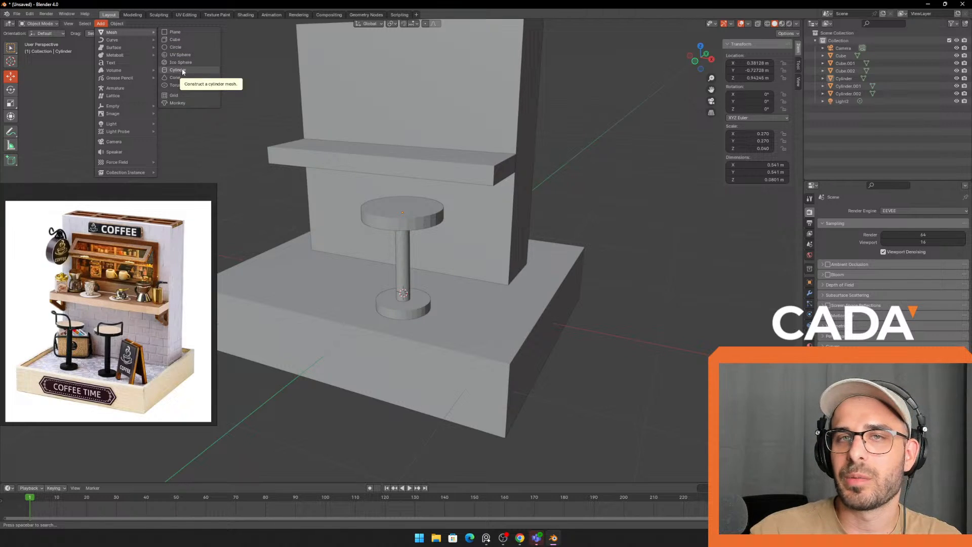
{"action": "left_click", "coordinate": [174, 85]}
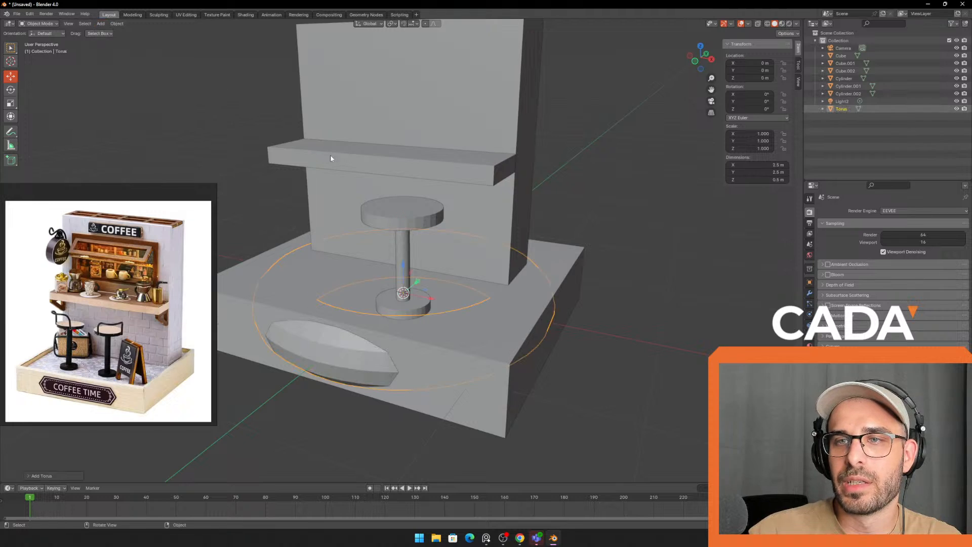
- Move the torus above the stand to a Y location of about -0.70 m and a Z location of about 2.17 m
{"action": "scroll", "coordinate": [330, 158], "scroll_direction": "down", "scroll_amount": 3}
{"action": "left_click_drag", "start_coordinate": [405, 248], "coordinate": [404, 114]}
{"action": "middle_click_drag", "start_coordinate": [515, 125], "coordinate": [480, 144]}
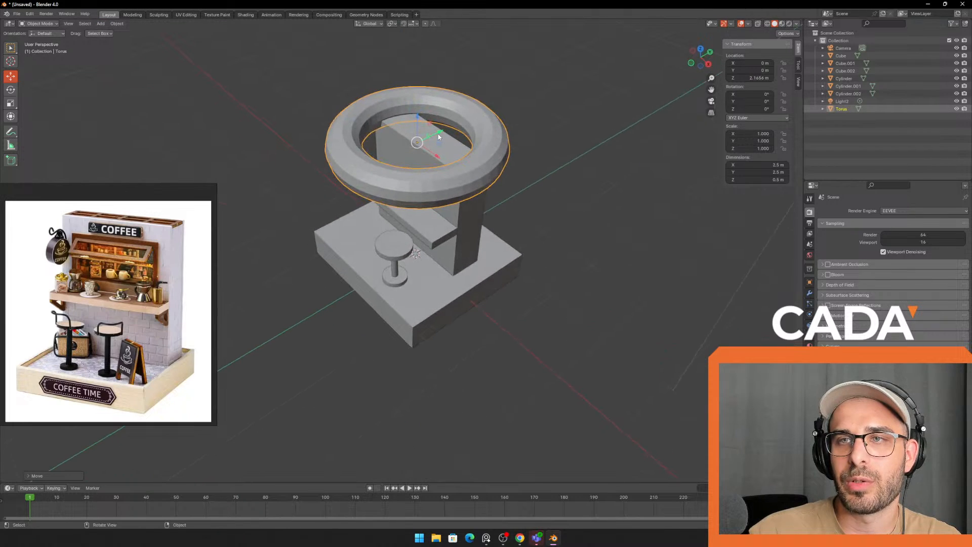
{"action": "left_click_drag", "start_coordinate": [438, 137], "coordinate": [417, 148]}
{"action": "middle_click_drag", "start_coordinate": [416, 148], "coordinate": [364, 147]}
- Add a UV sphere mesh and move it away from the world origin
{"action": "left_click", "coordinate": [101, 23]}
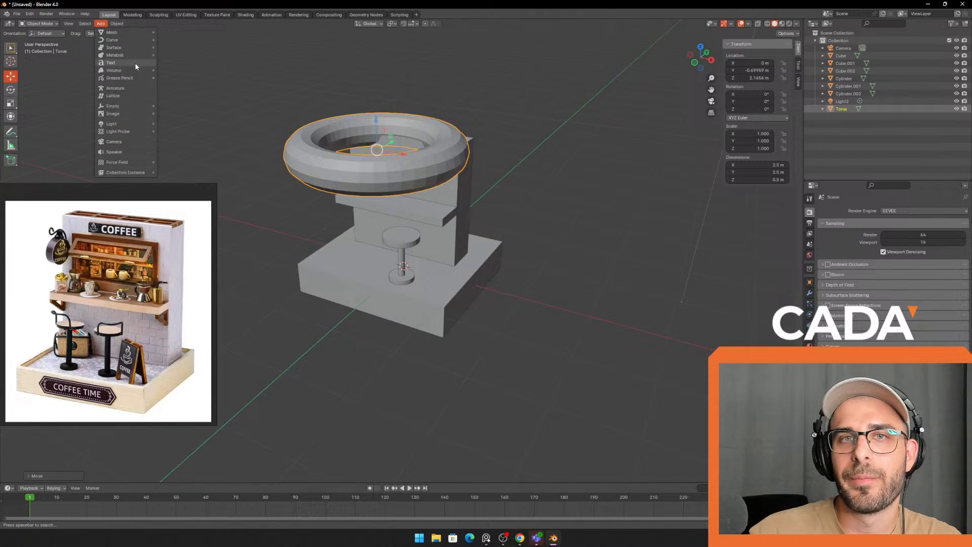
{"action": "mouse_move", "coordinate": [139, 34]}
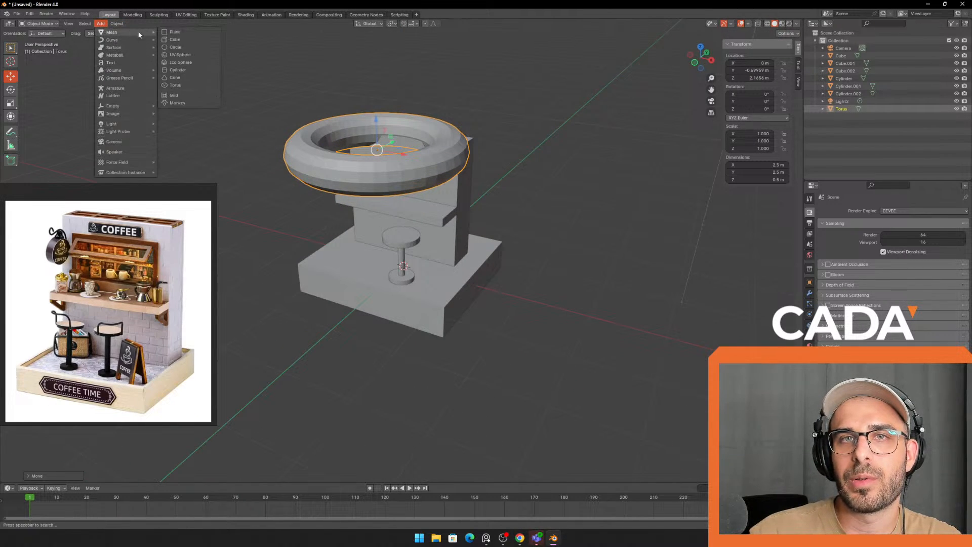
{"action": "left_click", "coordinate": [181, 55]}
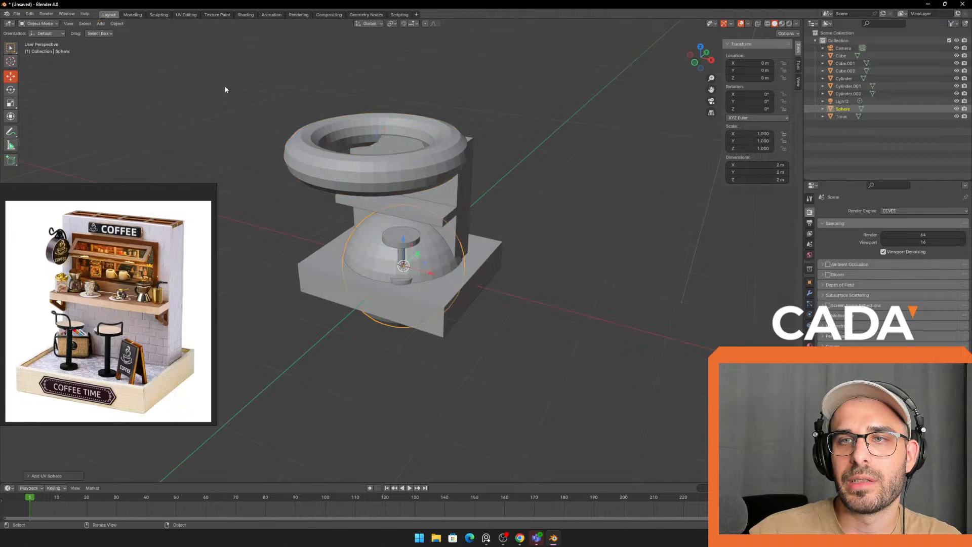
{"action": "left_click_drag", "start_coordinate": [408, 245], "coordinate": [512, 171]}
{"action": "middle_click_drag", "start_coordinate": [511, 171], "coordinate": [524, 173]}
- Delete the sphere and the torus from the scene
{"action": "key", "text": "Delete"}
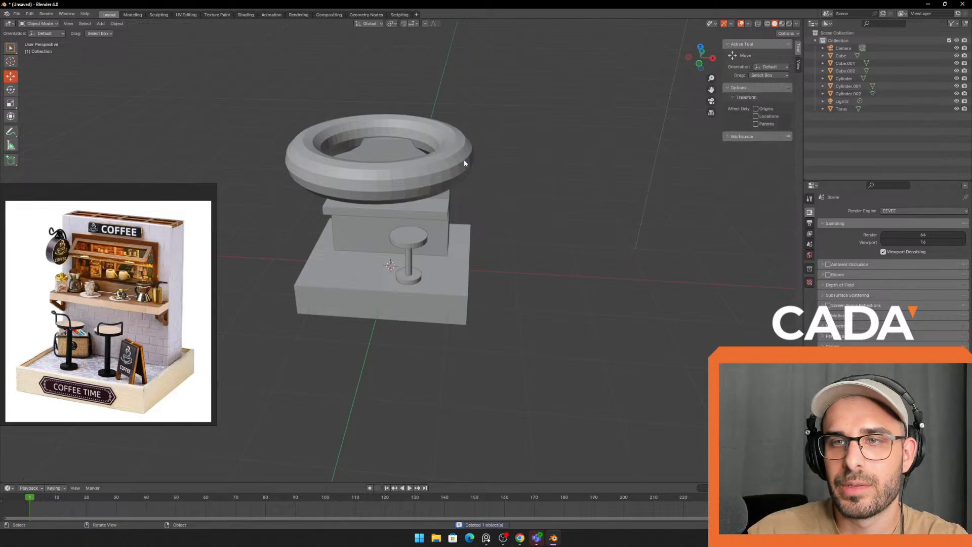
{"action": "left_click", "coordinate": [464, 159]}
{"action": "key", "text": "Delete"}
{"action": "scroll", "coordinate": [467, 206], "scroll_direction": "up", "scroll_amount": 3}
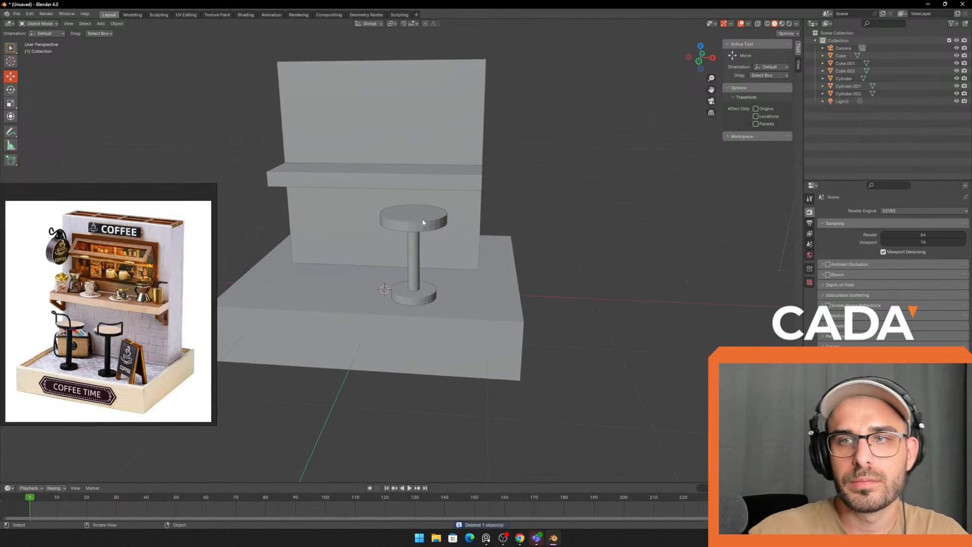
- Thin the stool's seat disc to a Z scale of about 0.030
{"action": "left_click", "coordinate": [424, 220]}
{"action": "mouse_move", "coordinate": [448, 213]}
{"action": "middle_mouse_down"}
{"action": "mouse_move", "coordinate": [464, 216]}
{"action": "mouse_move", "coordinate": [446, 226]}
{"action": "middle_mouse_up"}
{"action": "scroll", "coordinate": [464, 217], "scroll_direction": "up", "scroll_amount": 2}
{"action": "left_click", "coordinate": [11, 103]}
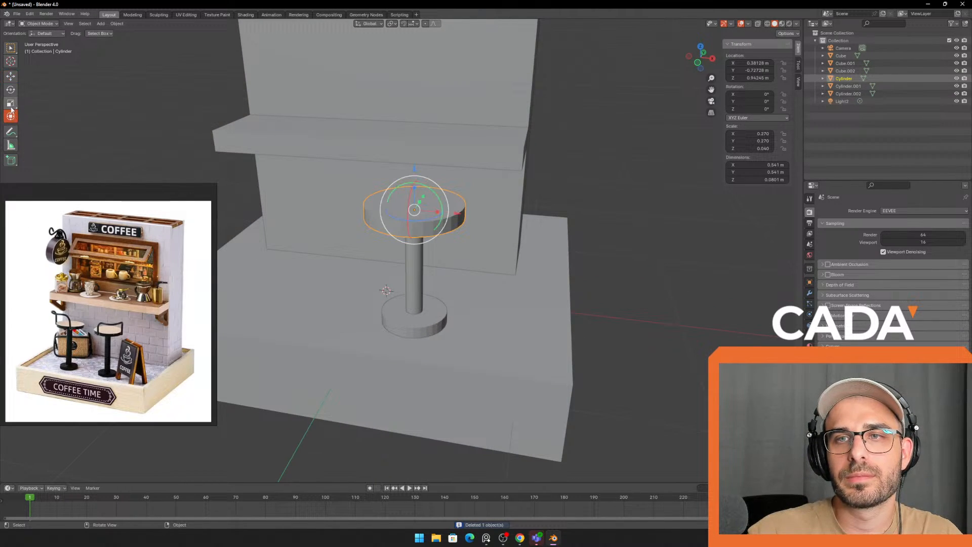
{"action": "left_click_drag", "start_coordinate": [414, 183], "coordinate": [411, 191]}
{"action": "middle_click_drag", "start_coordinate": [470, 216], "coordinate": [432, 191]}
{"action": "left_click", "coordinate": [11, 76]}
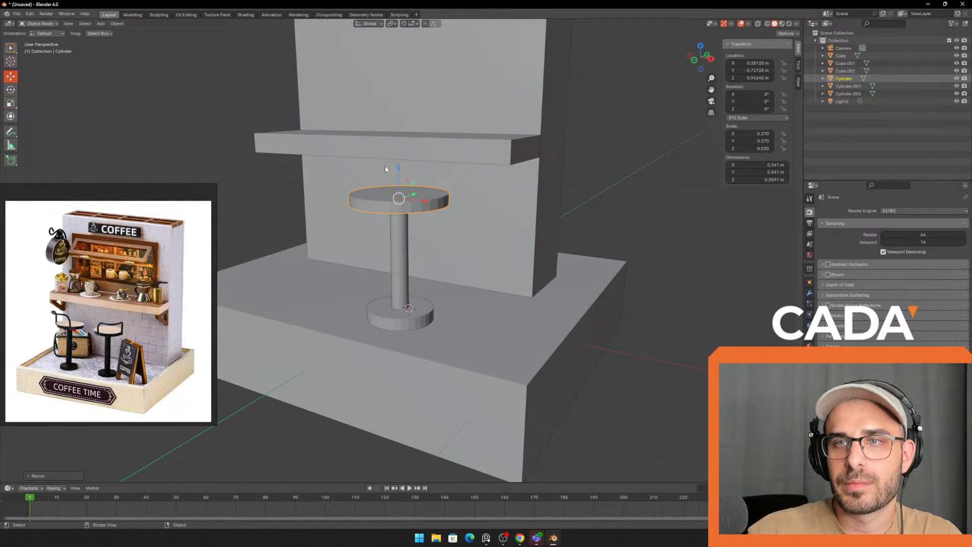
- Lower the stool's seat disc to a Z location of about 0.938 m
{"action": "middle_click_drag", "start_coordinate": [384, 165], "coordinate": [402, 206]}
{"action": "left_click", "coordinate": [402, 206]}
{"action": "left_click", "coordinate": [406, 200], "text": "shift"}
{"action": "left_click", "coordinate": [602, 214]}
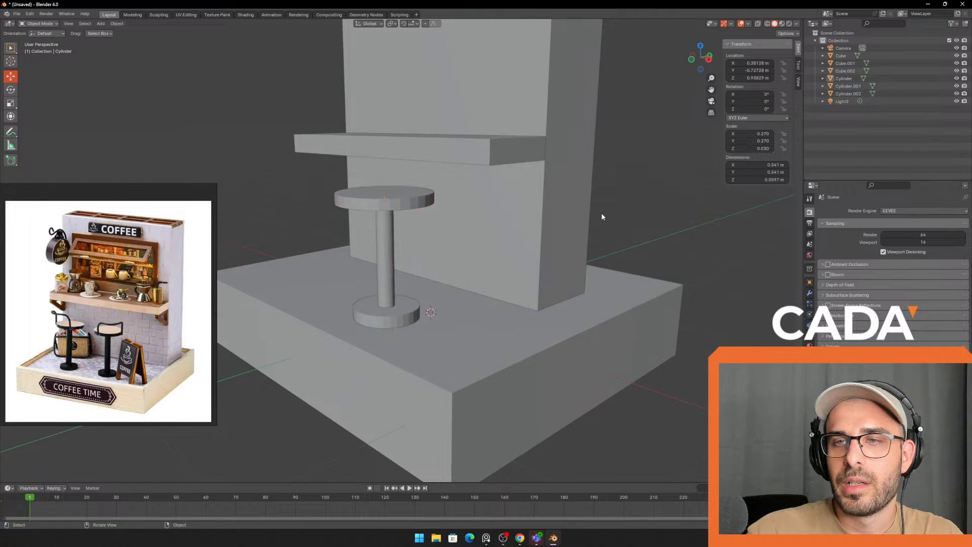
{"action": "middle_click_drag", "start_coordinate": [602, 214], "coordinate": [620, 227]}
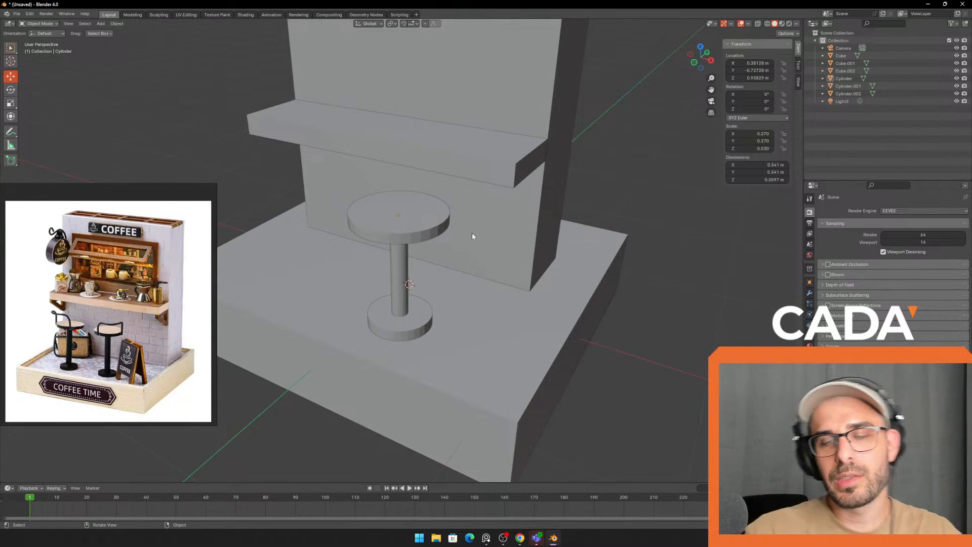
- Select the stool's seat and post together, try raising them along Z, and undo the move
{"action": "left_click", "coordinate": [510, 336]}
{"action": "left_click", "coordinate": [528, 324]}
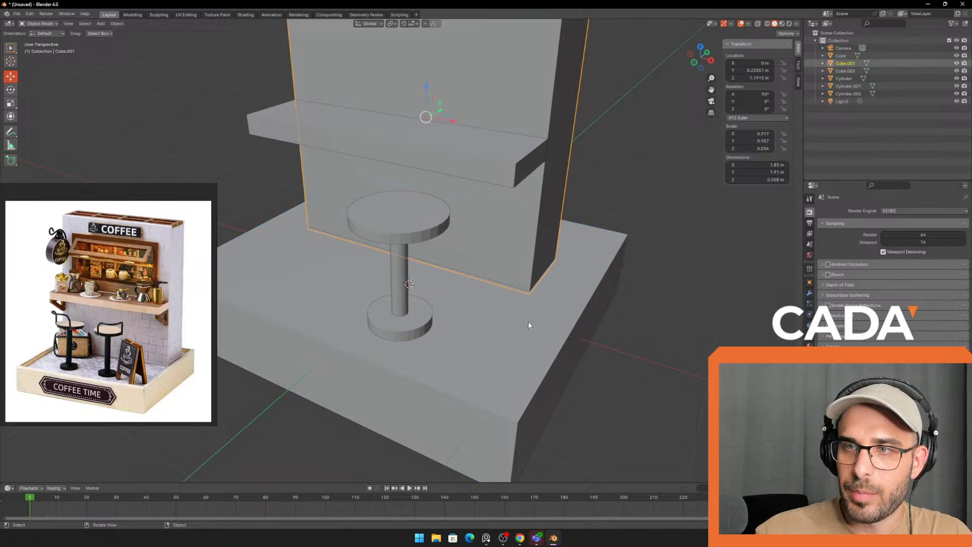
{"action": "left_click", "coordinate": [406, 324]}
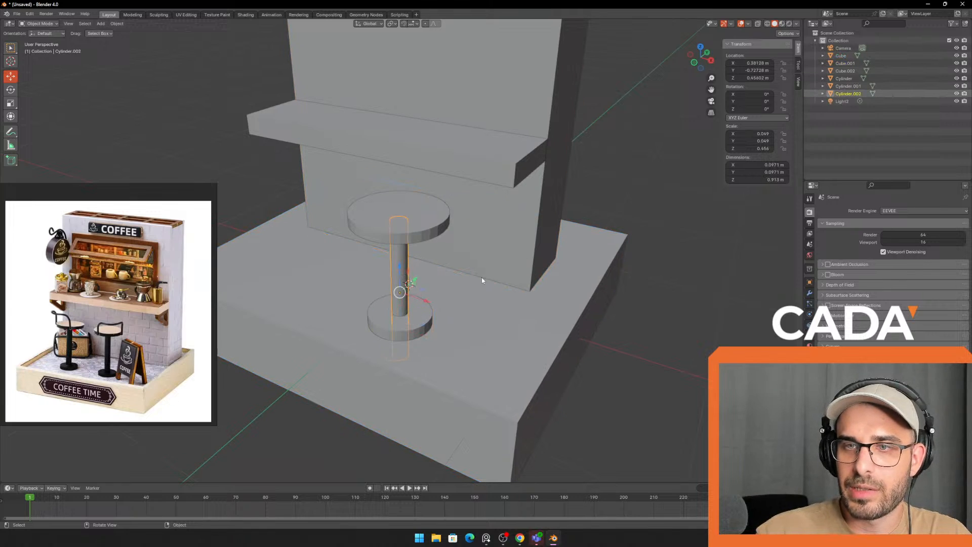
{"action": "left_click", "coordinate": [413, 217]}
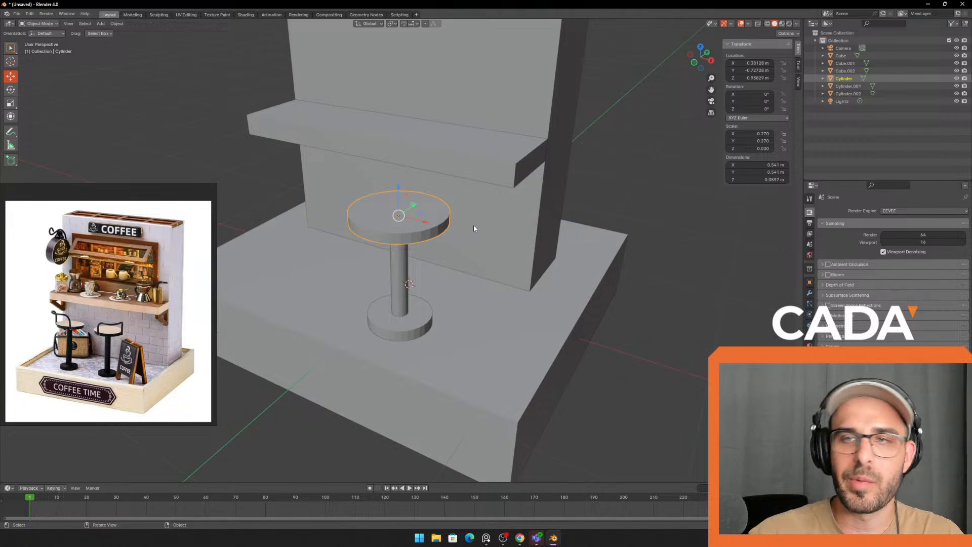
{"action": "left_click", "coordinate": [403, 259], "text": "shift"}
{"action": "middle_click_drag", "start_coordinate": [600, 326], "coordinate": [605, 283]}
{"action": "left_click_drag", "start_coordinate": [401, 217], "coordinate": [409, 176]}
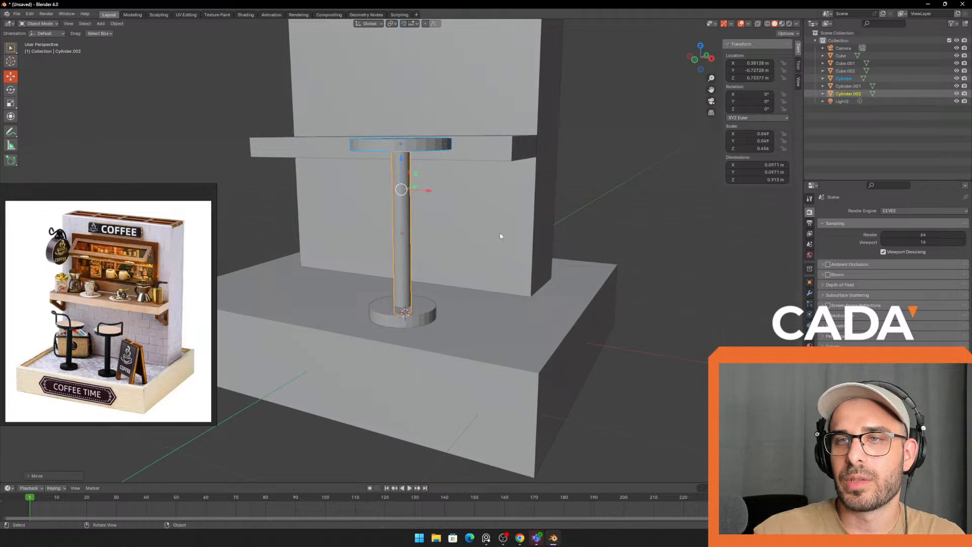
{"action": "key", "text": "ctrl+z"}
- Try moving the selected seat and post along X to about 1.51 m, off the base, and undo the move
{"action": "middle_click_drag", "start_coordinate": [483, 239], "coordinate": [550, 237]}
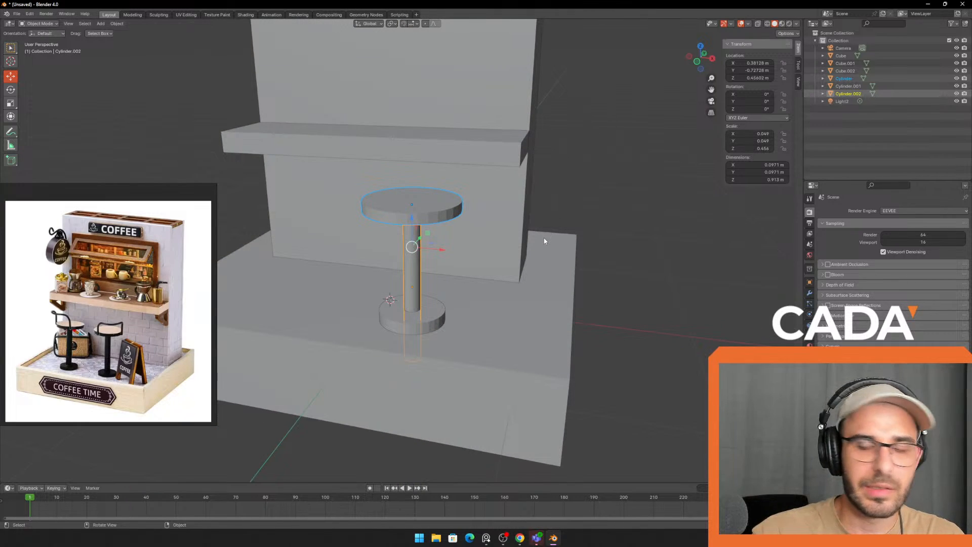
{"action": "left_click_drag", "start_coordinate": [441, 250], "coordinate": [696, 263]}
{"action": "middle_click_drag", "start_coordinate": [698, 274], "coordinate": [718, 321]}
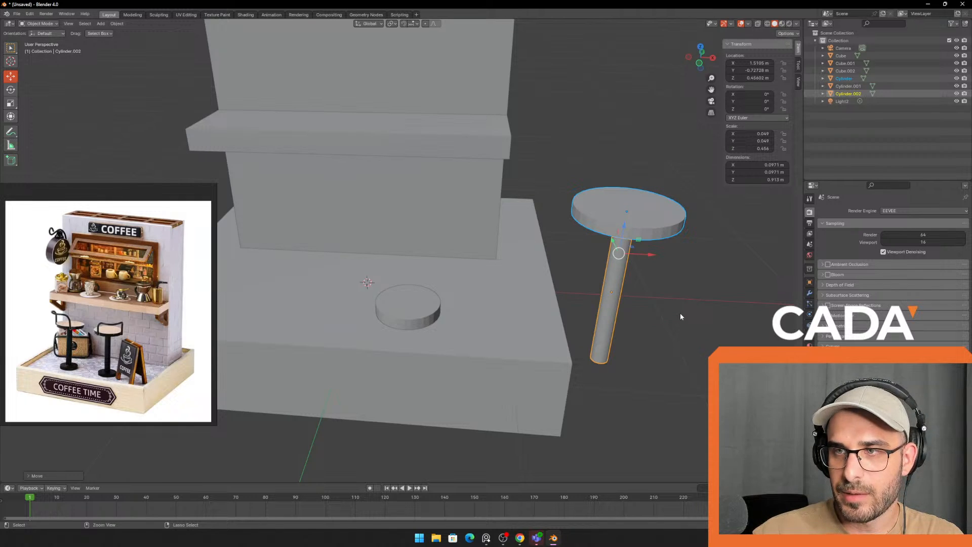
{"action": "key", "text": "ctrl+z"}
{"action": "middle_click_drag", "start_coordinate": [678, 310], "coordinate": [666, 247]}
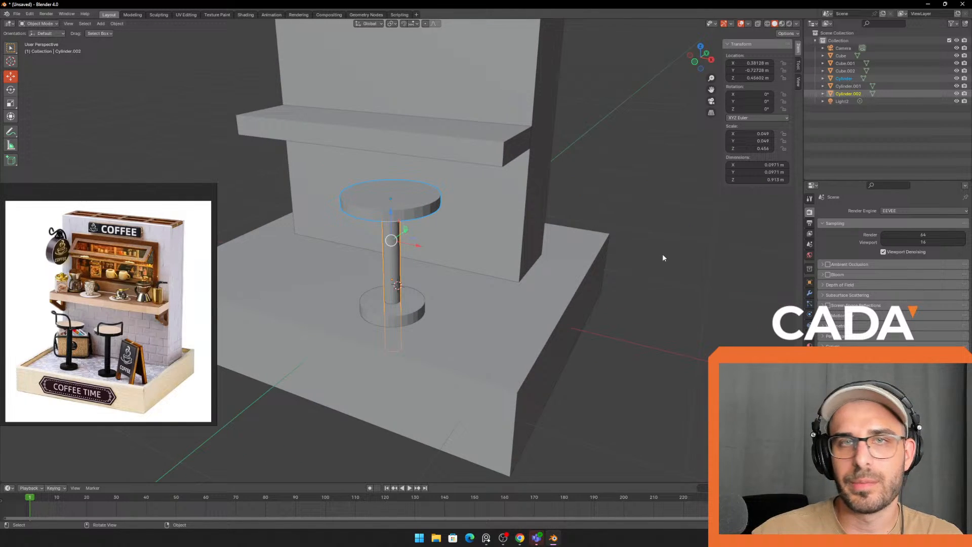
- Redo and undo the sideways move of the seat and post several times, ending with it undone
{"action": "key", "text": "ctrl+shift+z"}
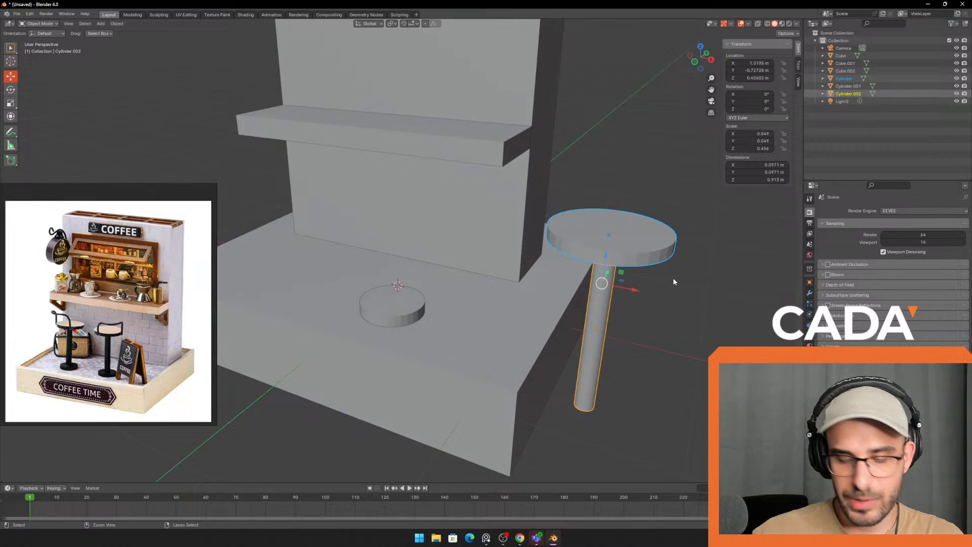
{"action": "key", "text": "ctrl+z"}
{"action": "key", "text": "ctrl+shift+z"}
{"action": "key", "text": "ctrl+z"}
{"action": "key", "text": "ctrl+shift+z"}
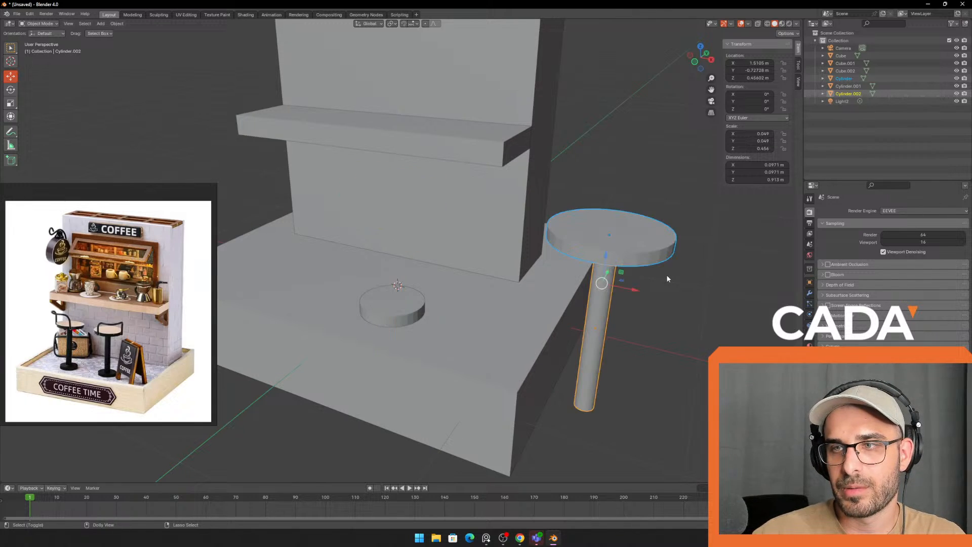
{"action": "key", "text": "ctrl+z"}
- Lower the stool's post and seat together until the seat's Z location is about 0.890 m
{"action": "middle_click_drag", "start_coordinate": [618, 277], "coordinate": [585, 265]}
{"action": "left_click", "coordinate": [642, 243]}
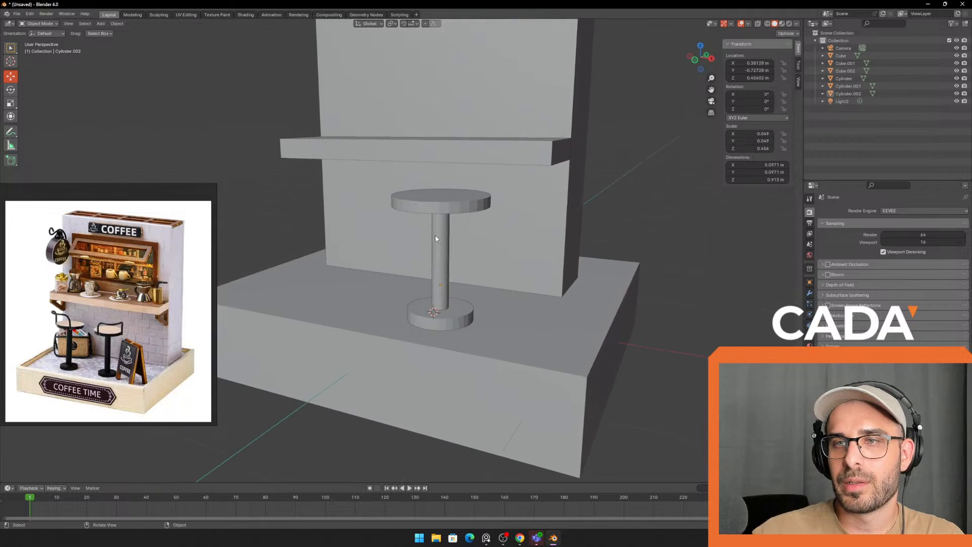
{"action": "left_click", "coordinate": [437, 236]}
{"action": "left_click", "coordinate": [450, 199], "text": "shift"}
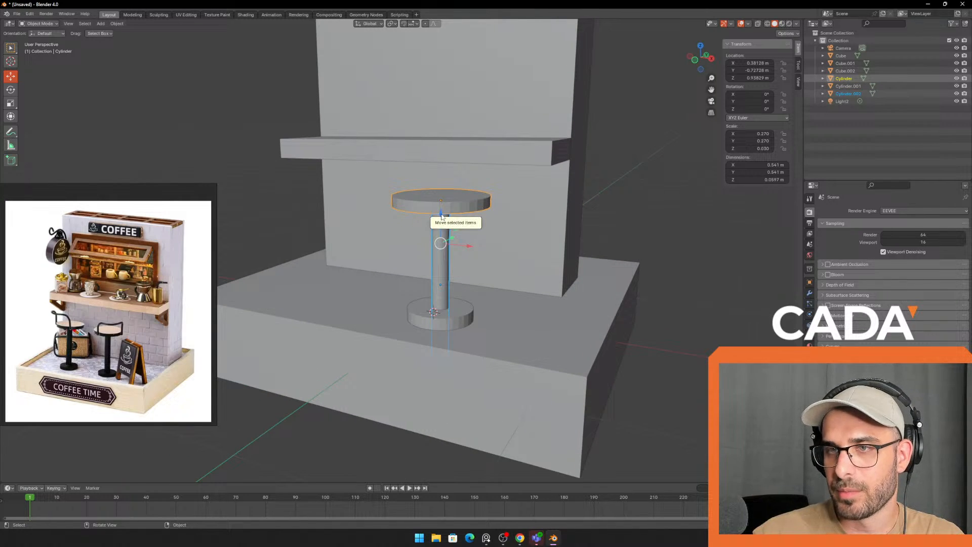
{"action": "left_click_drag", "start_coordinate": [442, 218], "coordinate": [442, 227]}
{"action": "left_click", "coordinate": [645, 313]}
- Select the stool's base, post and seat, and duplicate them by copying and pasting
{"action": "middle_click_drag", "start_coordinate": [645, 313], "coordinate": [495, 310]}
{"action": "left_click", "coordinate": [476, 318]}
{"action": "left_click_drag", "start_coordinate": [459, 267], "coordinate": [455, 267], "text": "shift"}
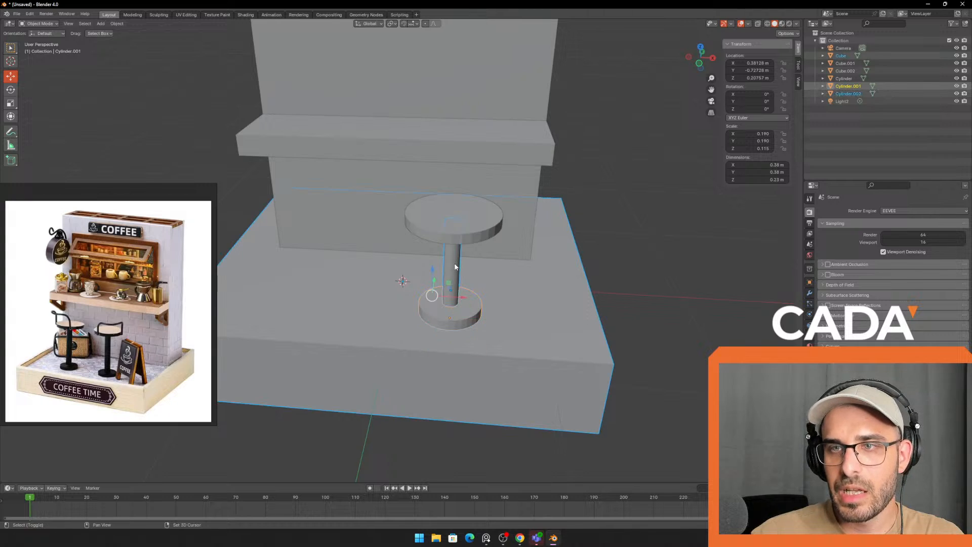
{"action": "left_click", "coordinate": [467, 310]}
{"action": "middle_click_drag", "start_coordinate": [487, 285], "coordinate": [508, 274]}
{"action": "left_click", "coordinate": [453, 231], "text": "shift"}
{"action": "left_click", "coordinate": [459, 205], "text": "shift"}
{"action": "key", "text": "ctrl+c"}
{"action": "key", "text": "ctrl+v"}
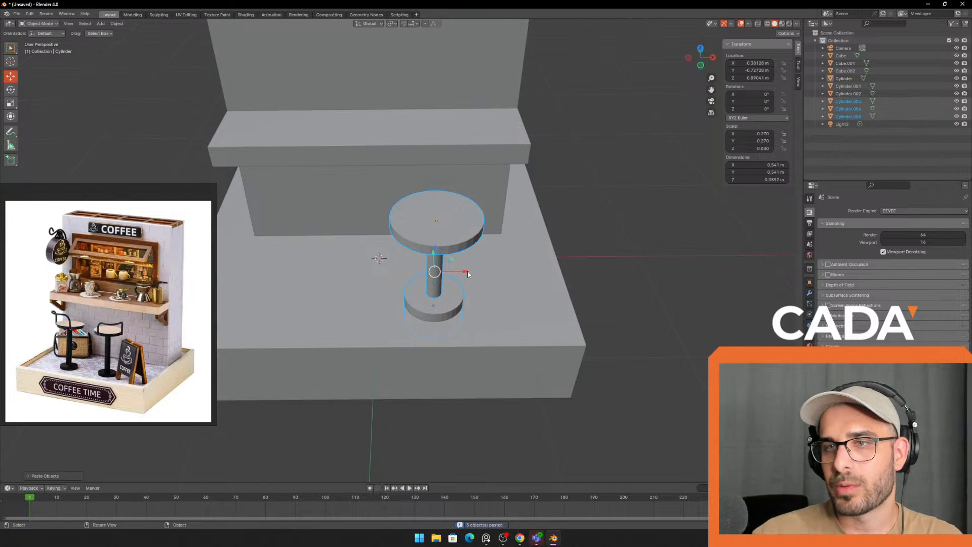
- Move the duplicated stool about 0.8 m along negative X, beside the original stool
{"action": "key", "text": "g"}
{"action": "key", "text": "x"}
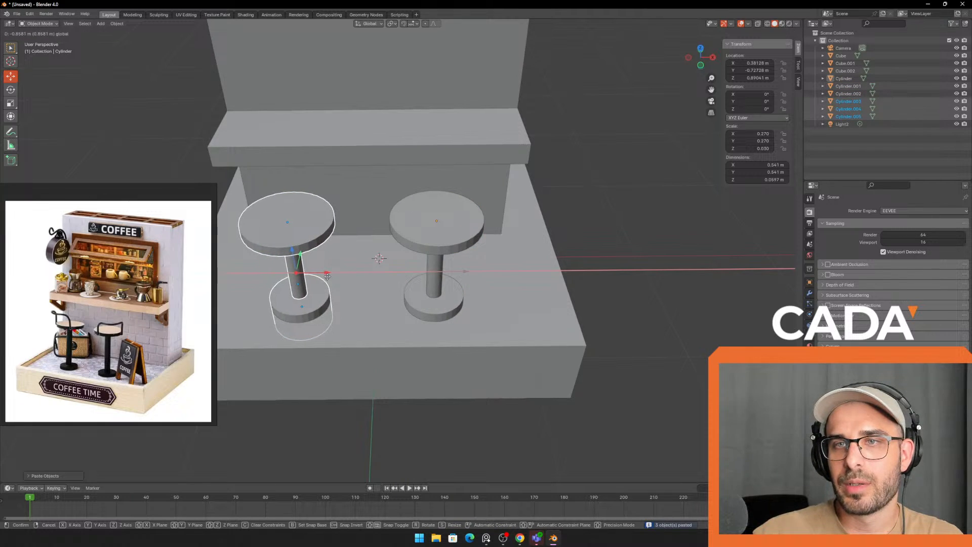
{"action": "left_click", "coordinate": [334, 273]}
{"action": "middle_click_drag", "start_coordinate": [335, 274], "coordinate": [574, 298]}
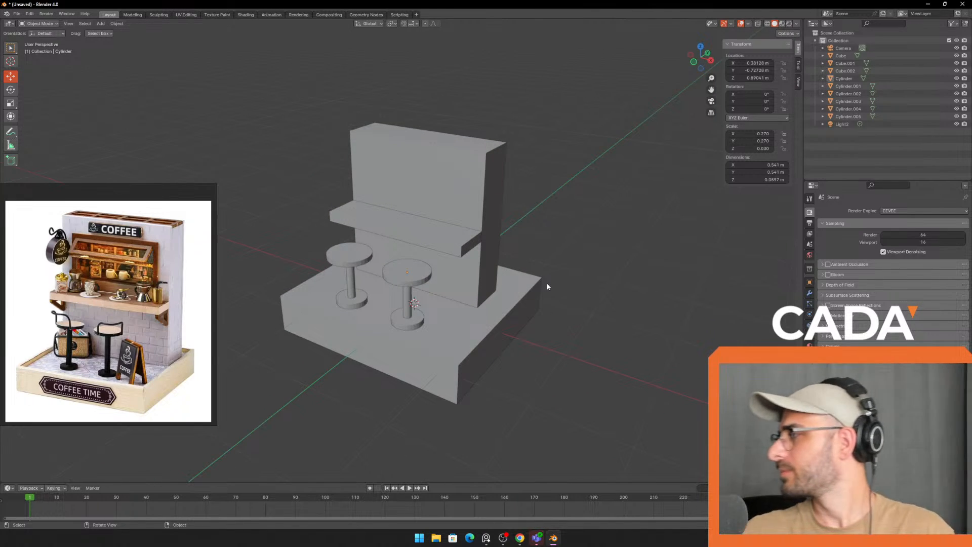
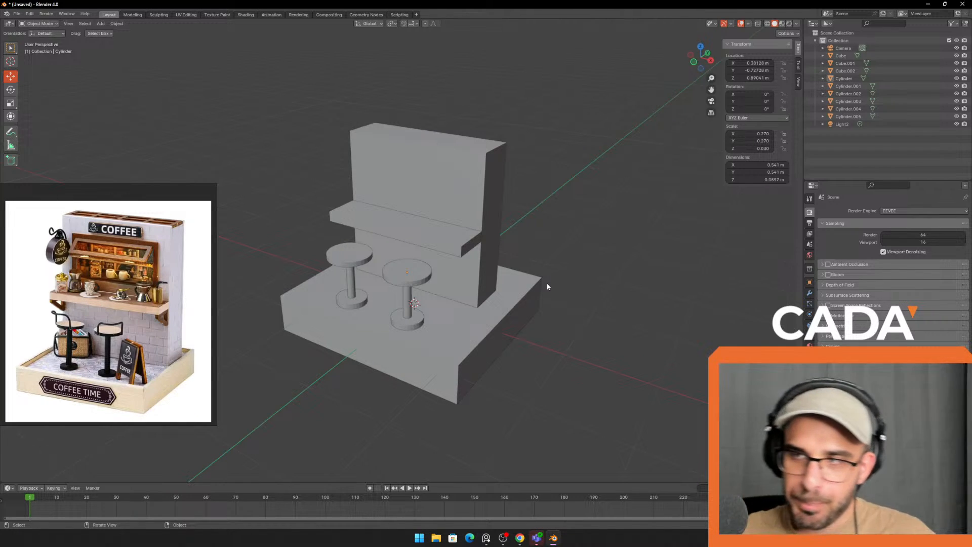
- Set the viewport shading's lighting to MatCap
{"action": "left_click", "coordinate": [796, 24]}
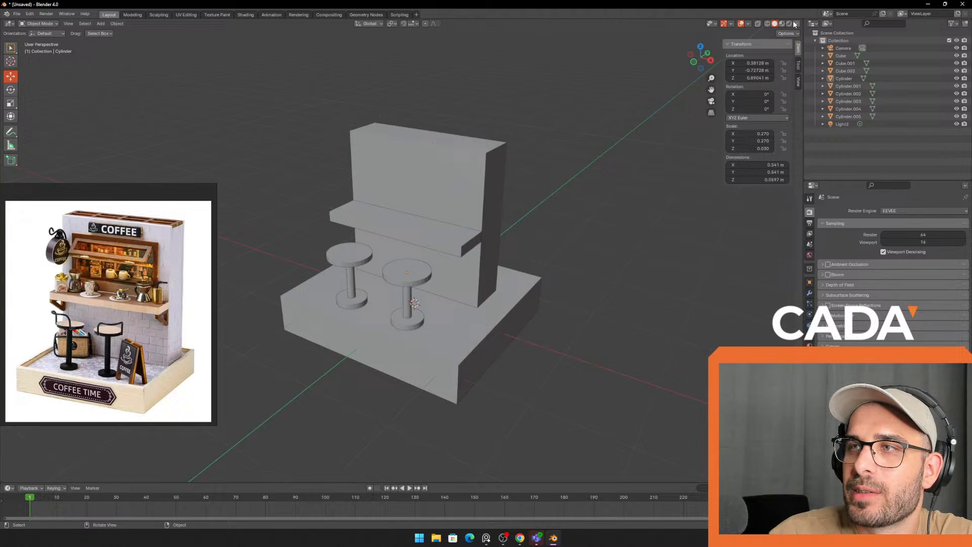
{"action": "left_click", "coordinate": [795, 25]}
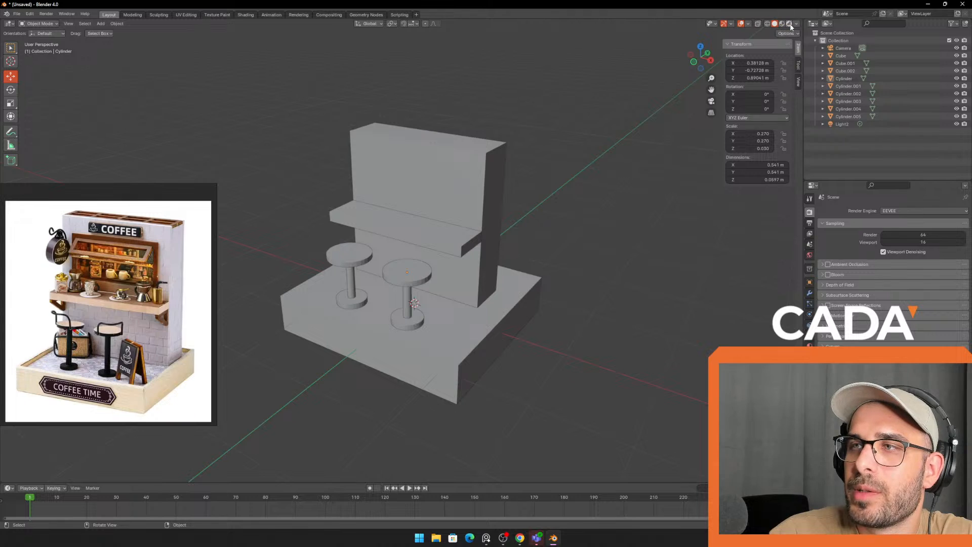
{"action": "left_click", "coordinate": [796, 25]}
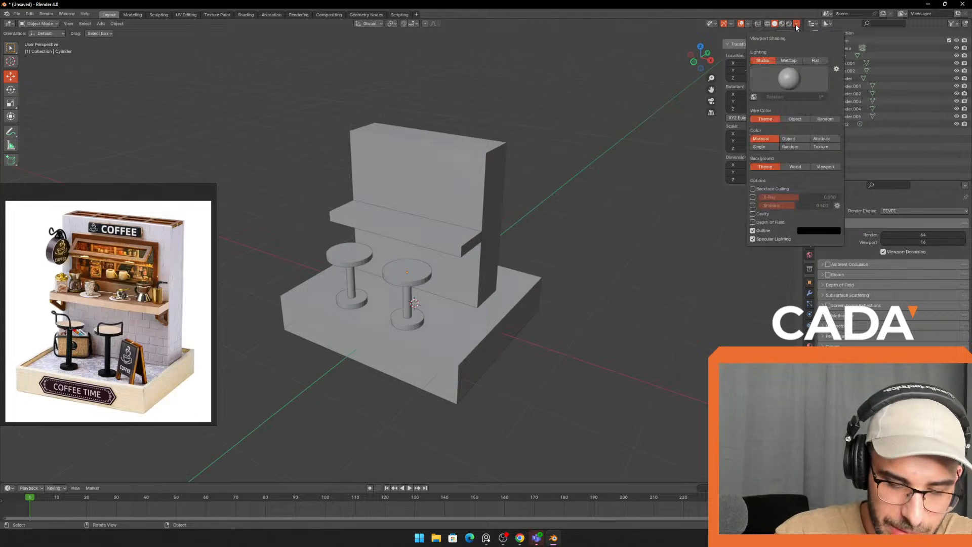
{"action": "left_click", "coordinate": [791, 62]}
- Try the tan and dark brown matcaps on the model, and restore the light grey default matcap
{"action": "left_click", "coordinate": [793, 82]}
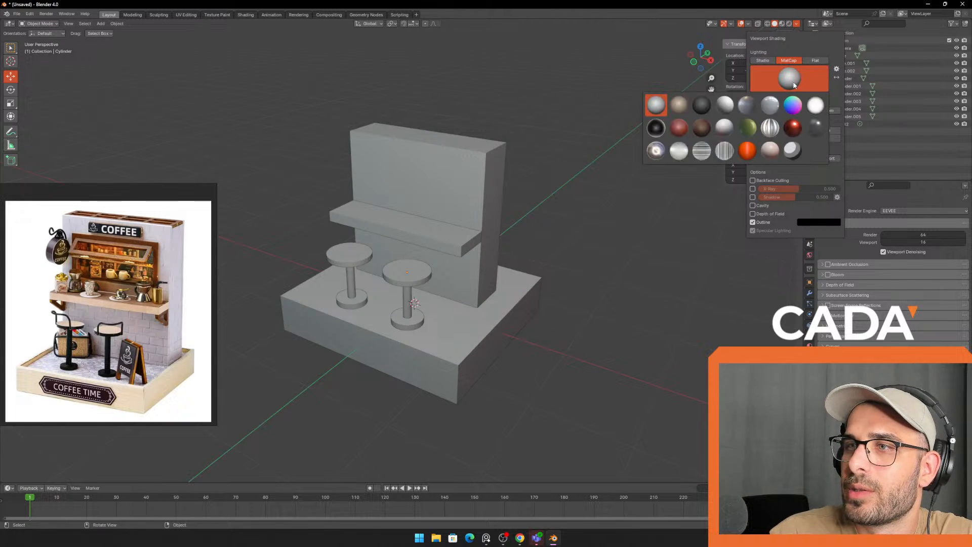
{"action": "left_click", "coordinate": [679, 105]}
{"action": "left_click", "coordinate": [787, 83]}
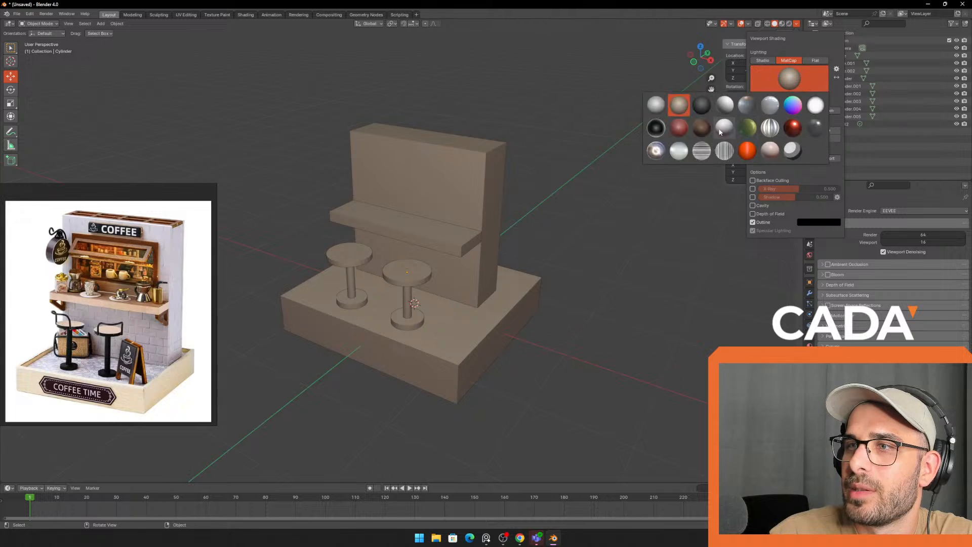
{"action": "left_click", "coordinate": [702, 127]}
{"action": "left_click", "coordinate": [786, 81]}
{"action": "left_click", "coordinate": [653, 103]}
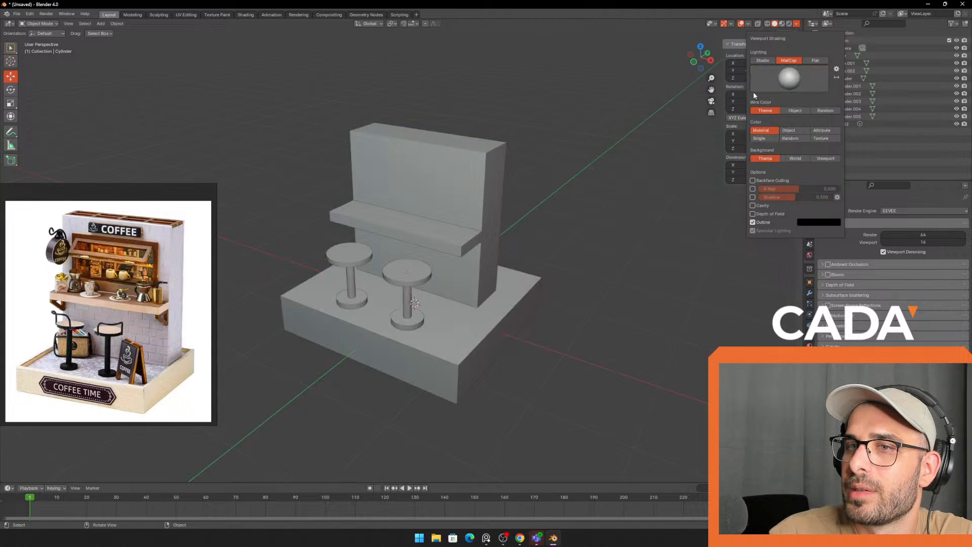
- Switch the viewport lighting to Studio and back to MatCap to compare them
{"action": "left_click", "coordinate": [763, 60]}
{"action": "left_click", "coordinate": [787, 60]}
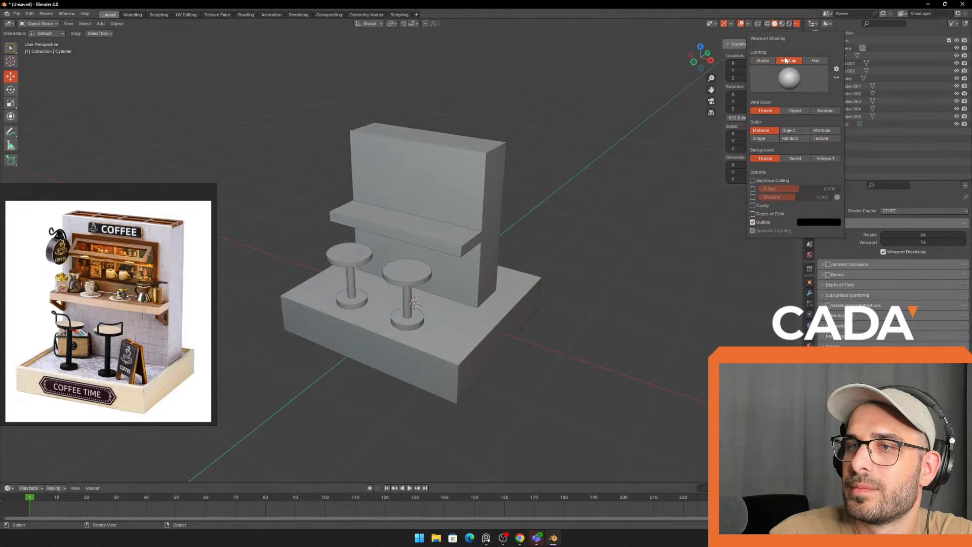
{"action": "left_click", "coordinate": [787, 90]}
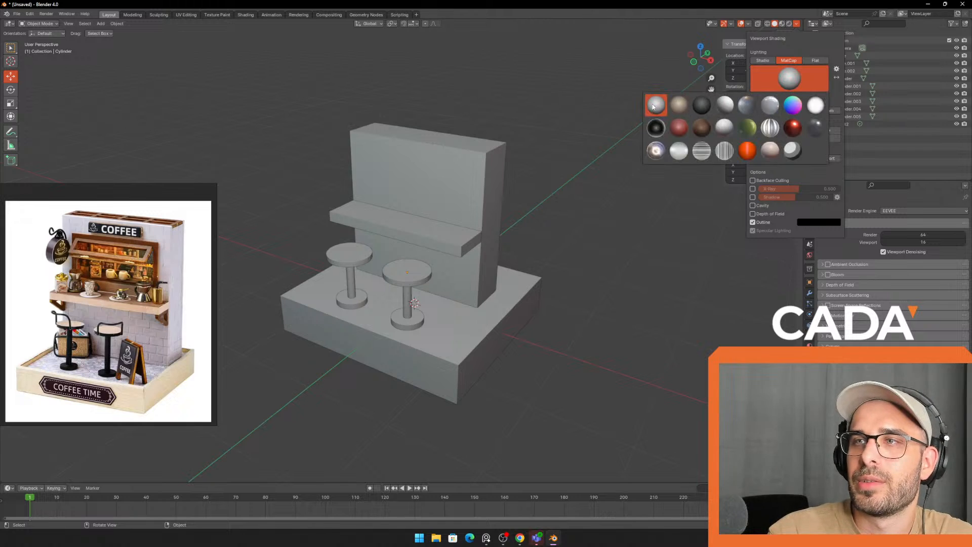
- Examine the blocked-out wall, shelf and both stools from several angles
{"action": "mouse_move", "coordinate": [520, 122]}
{"action": "middle_mouse_down"}
{"action": "mouse_move", "coordinate": [557, 133]}
{"action": "mouse_move", "coordinate": [551, 169]}
{"action": "middle_mouse_up"}
{"action": "scroll", "coordinate": [589, 184], "scroll_direction": "up", "scroll_amount": 2}
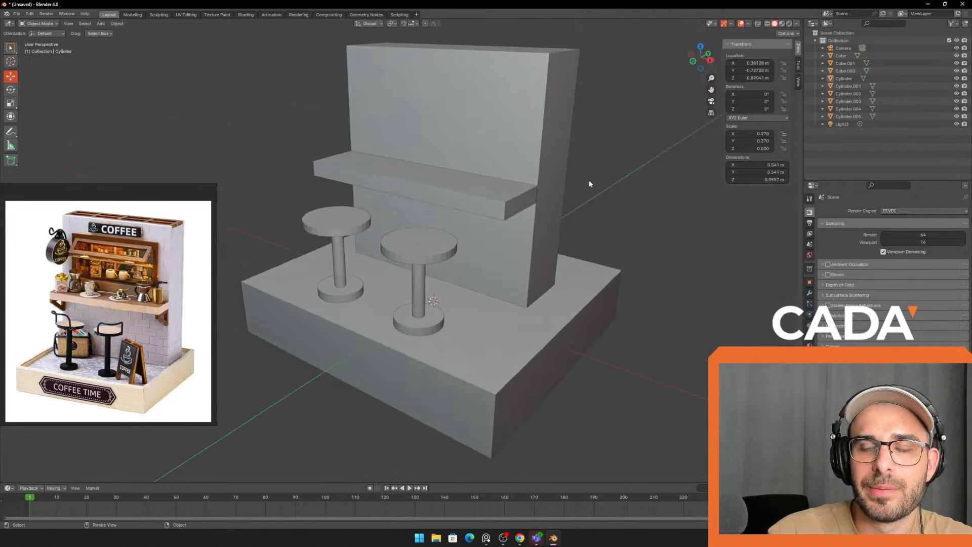
{"action": "middle_click_drag", "start_coordinate": [616, 184], "coordinate": [588, 177]}
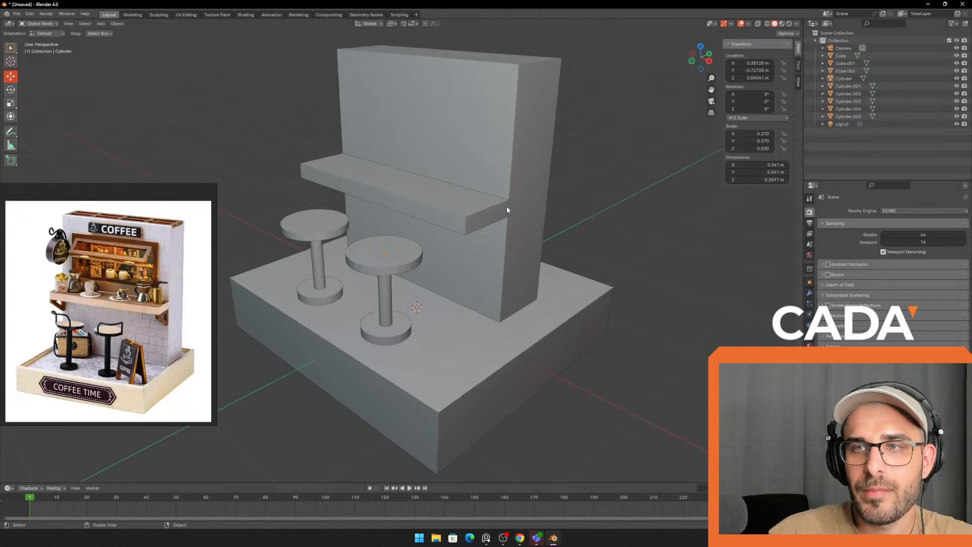
{"action": "left_click", "coordinate": [506, 209]}
{"action": "middle_click_drag", "start_coordinate": [579, 206], "coordinate": [561, 177]}
{"action": "left_click", "coordinate": [579, 177]}
{"action": "left_click", "coordinate": [460, 169]}
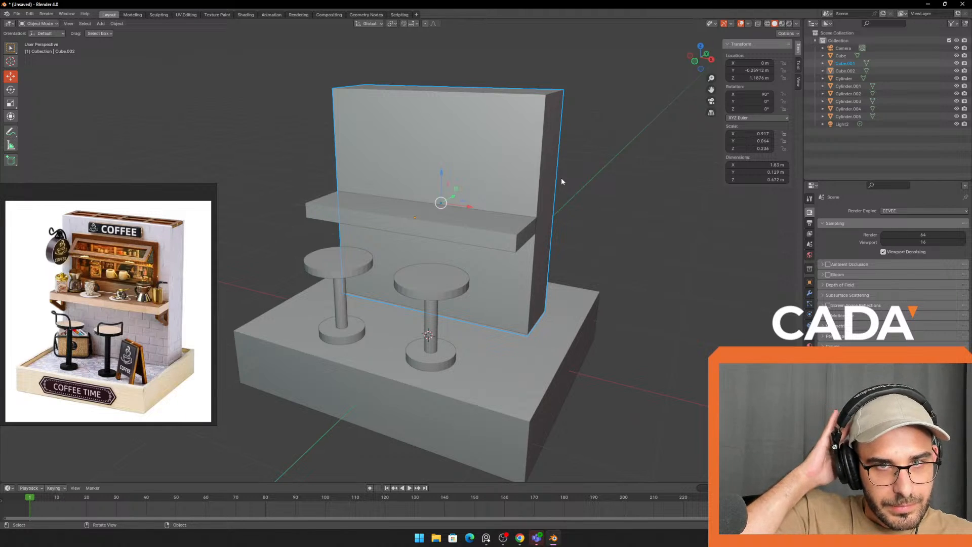
{"action": "middle_click_drag", "start_coordinate": [599, 173], "coordinate": [585, 191]}
{"action": "left_click", "coordinate": [606, 233]}
{"action": "middle_click_drag", "start_coordinate": [271, 276], "coordinate": [254, 266]}
{"action": "scroll", "coordinate": [380, 248], "scroll_direction": "up", "scroll_amount": 2}
{"action": "middle_click_drag", "start_coordinate": [382, 249], "coordinate": [490, 257]}
{"action": "scroll", "coordinate": [439, 245], "scroll_direction": "down", "scroll_amount": 5}
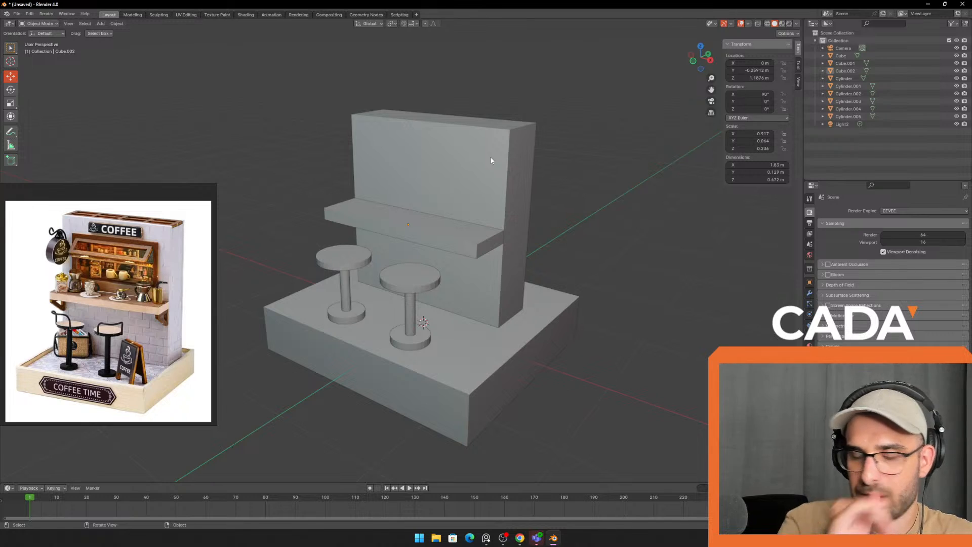
{"action": "left_click", "coordinate": [418, 277]}
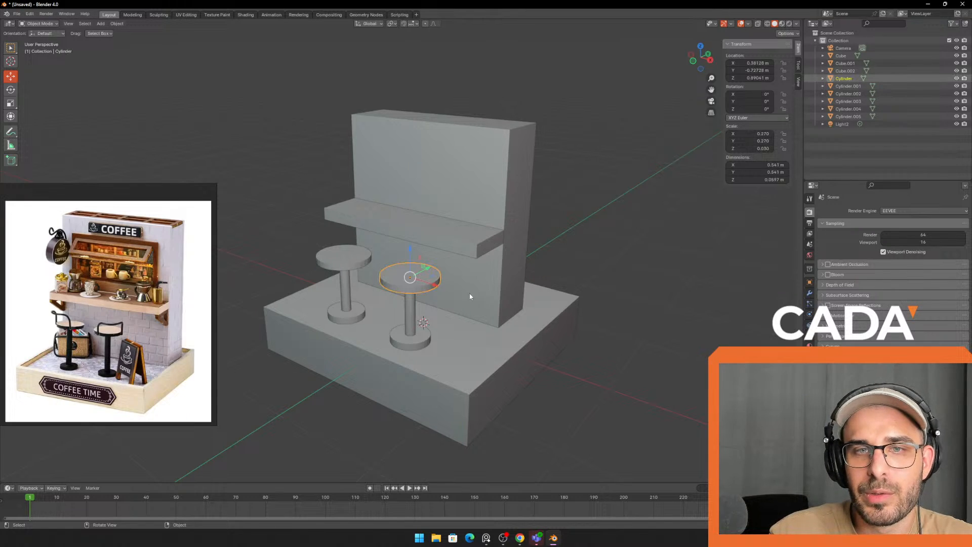
{"action": "scroll", "coordinate": [536, 267], "scroll_direction": "up", "scroll_amount": 1}
{"action": "middle_click_drag", "start_coordinate": [528, 284], "coordinate": [485, 234]}
{"action": "middle_click_drag", "start_coordinate": [523, 216], "coordinate": [487, 229]}
{"action": "left_click", "coordinate": [473, 238]}
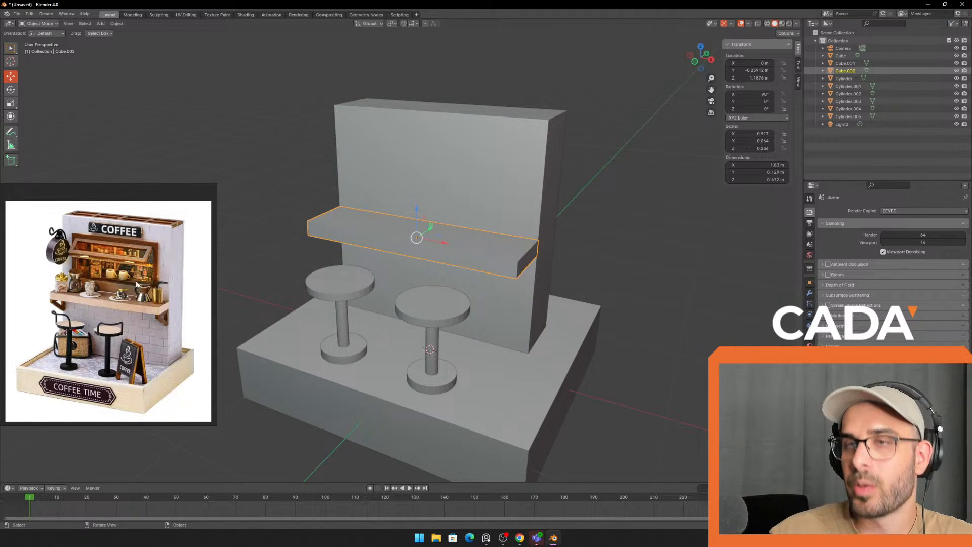
- Duplicate the tall back wall block and move the copy forward along Y, in front of the original wall
{"action": "left_click", "coordinate": [492, 216]}
{"action": "middle_click_drag", "start_coordinate": [492, 217], "coordinate": [473, 227]}
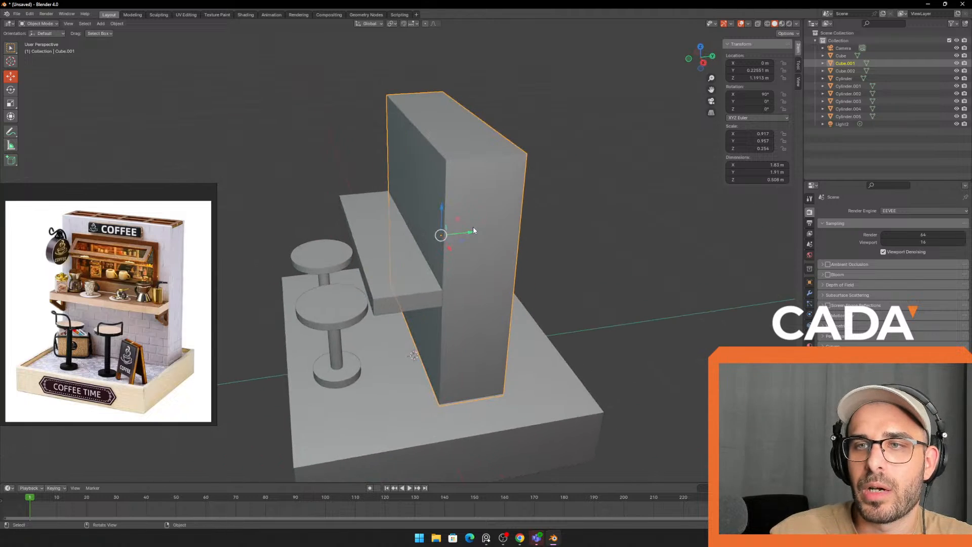
{"action": "key", "text": "ctrl+c"}
{"action": "key", "text": "ctrl+v"}
{"action": "left_click_drag", "start_coordinate": [471, 233], "coordinate": [411, 240]}
{"action": "middle_click_drag", "start_coordinate": [414, 240], "coordinate": [473, 238]}
{"action": "middle_click_drag", "start_coordinate": [411, 218], "coordinate": [150, 153]}
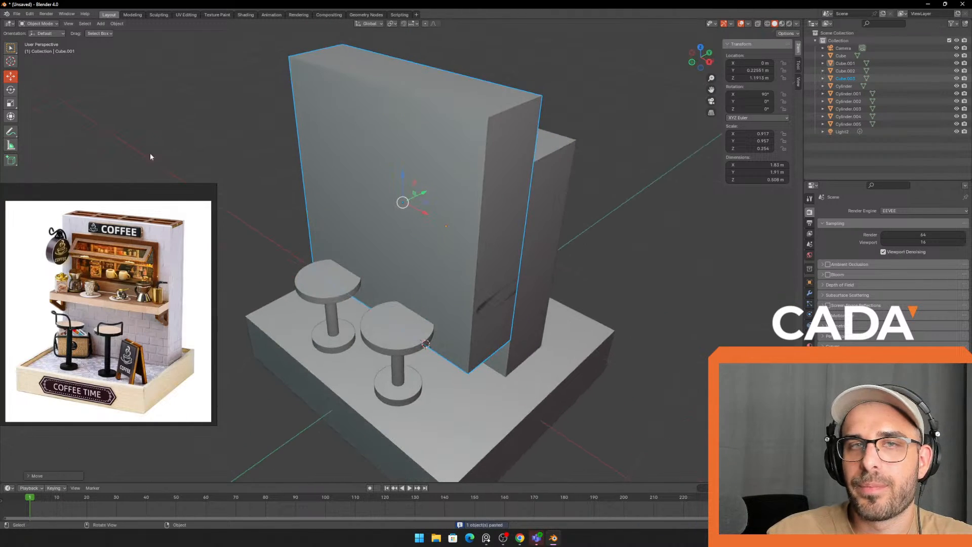
- Scale the duplicated wall block down uniformly into a small block in front of the wall above the shelf
{"action": "left_click", "coordinate": [9, 103]}
{"action": "left_click_drag", "start_coordinate": [403, 202], "coordinate": [401, 202]}
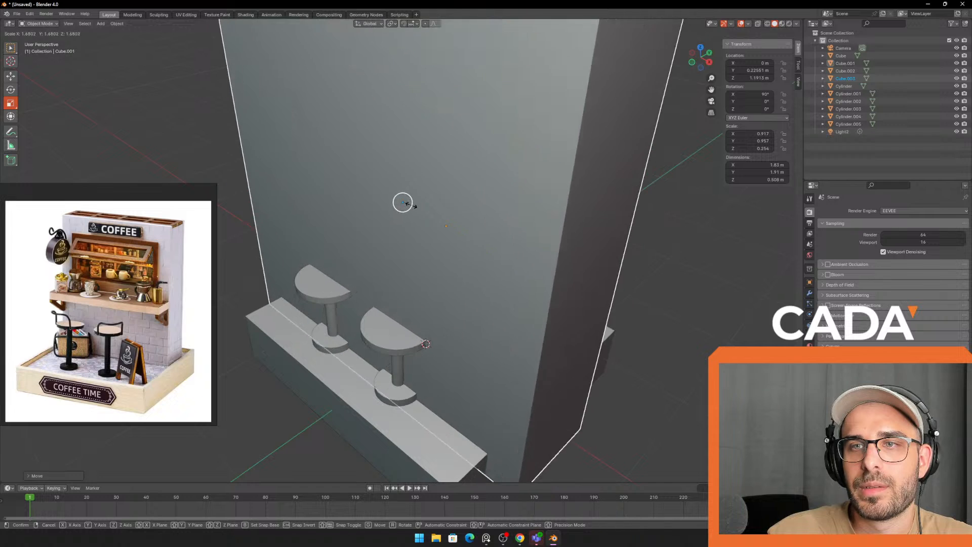
{"action": "key", "text": "ctrl+z"}
{"action": "middle_click_drag", "start_coordinate": [404, 204], "coordinate": [582, 200]}
{"action": "key", "text": "s"}
{"action": "left_click", "coordinate": [461, 199]}
{"action": "middle_click_drag", "start_coordinate": [461, 199], "coordinate": [502, 198]}
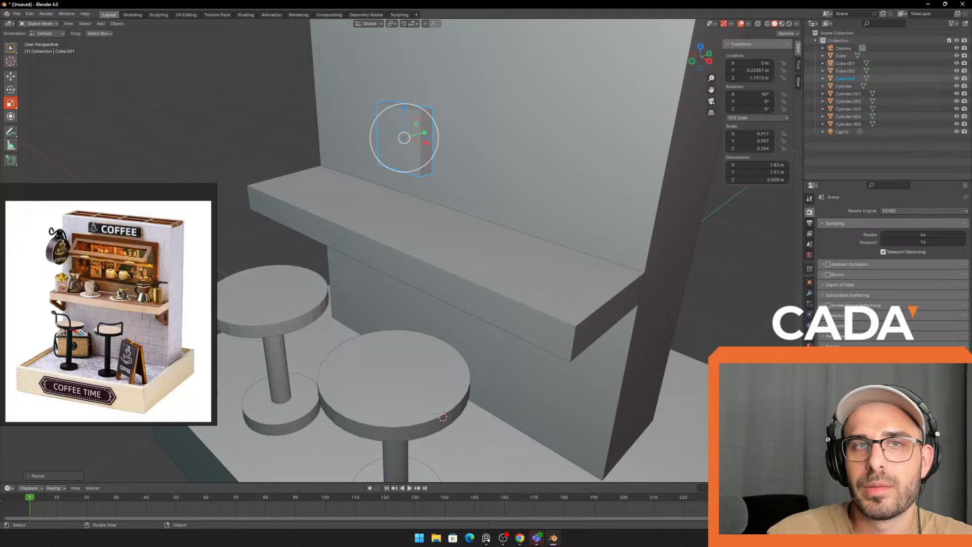
- Move the small block back along Y to the wall face and shift it along X toward the wall's left side
{"action": "left_click", "coordinate": [11, 76]}
{"action": "left_click_drag", "start_coordinate": [425, 134], "coordinate": [463, 129]}
{"action": "middle_click_drag", "start_coordinate": [463, 128], "coordinate": [491, 207]}
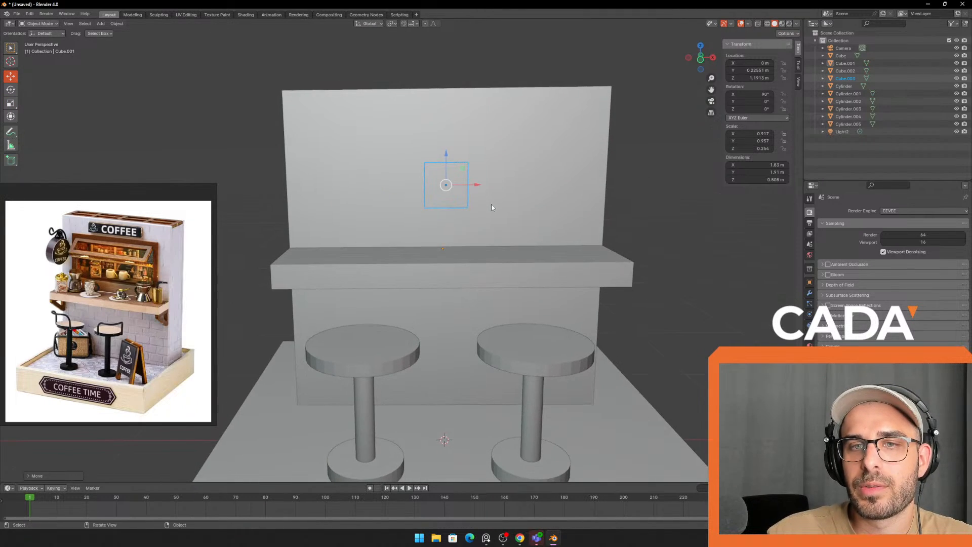
{"action": "left_click_drag", "start_coordinate": [457, 189], "coordinate": [377, 188]}
{"action": "mouse_move", "coordinate": [377, 188]}
{"action": "middle_mouse_down"}
{"action": "mouse_move", "coordinate": [433, 232]}
{"action": "mouse_move", "coordinate": [440, 256]}
{"action": "mouse_move", "coordinate": [428, 248]}
{"action": "mouse_move", "coordinate": [435, 212]}
{"action": "mouse_move", "coordinate": [385, 191]}
{"action": "middle_mouse_up"}
- Narrow the small block along X to about 0.08 m and set it into the wall's front face
{"action": "left_click", "coordinate": [10, 116]}
{"action": "left_click_drag", "start_coordinate": [383, 189], "coordinate": [364, 188]}
{"action": "middle_click_drag", "start_coordinate": [365, 188], "coordinate": [376, 225]}
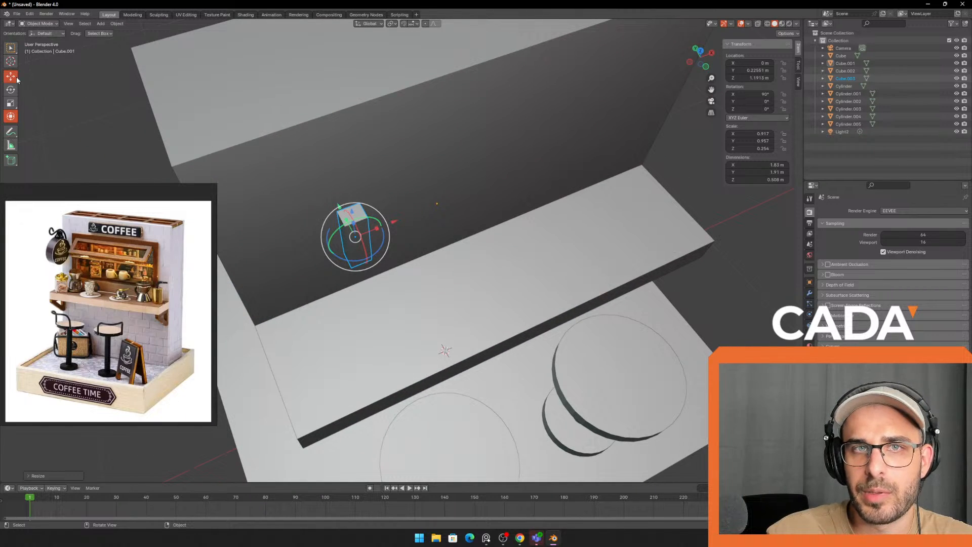
{"action": "left_click", "coordinate": [17, 80]}
{"action": "middle_click_drag", "start_coordinate": [290, 203], "coordinate": [340, 195]}
{"action": "mouse_move", "coordinate": [382, 226]}
{"action": "left_mouse_down"}
{"action": "mouse_move", "coordinate": [373, 223]}
{"action": "mouse_move", "coordinate": [398, 224]}
{"action": "mouse_move", "coordinate": [389, 236]}
{"action": "left_mouse_up"}
{"action": "middle_click_drag", "start_coordinate": [430, 224], "coordinate": [344, 177]}
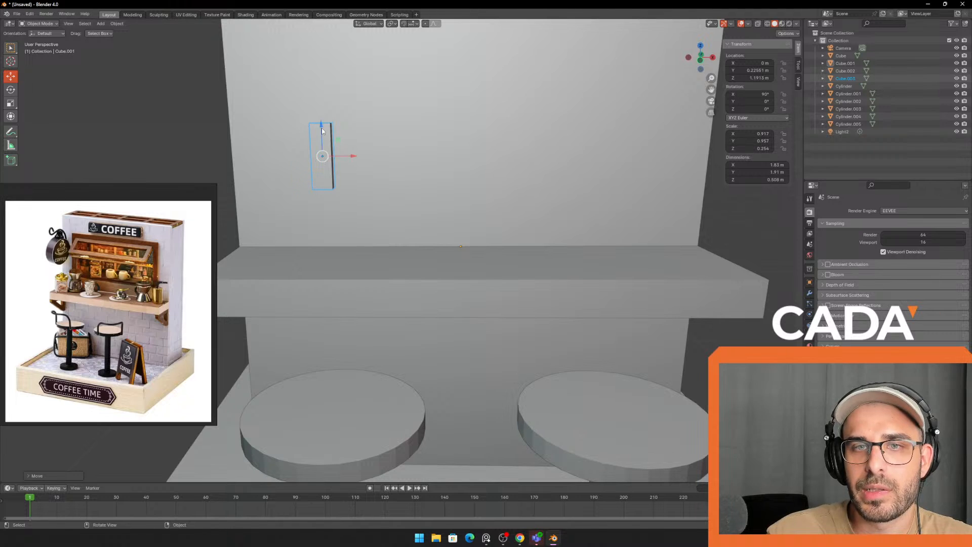
- Lower the narrow block along Z toward the shelf and stretch it taller into a vertical strip
{"action": "left_click_drag", "start_coordinate": [322, 130], "coordinate": [325, 161]}
{"action": "mouse_move", "coordinate": [397, 177]}
{"action": "middle_mouse_down"}
{"action": "mouse_move", "coordinate": [387, 165]}
{"action": "mouse_move", "coordinate": [391, 194]}
{"action": "middle_mouse_up"}
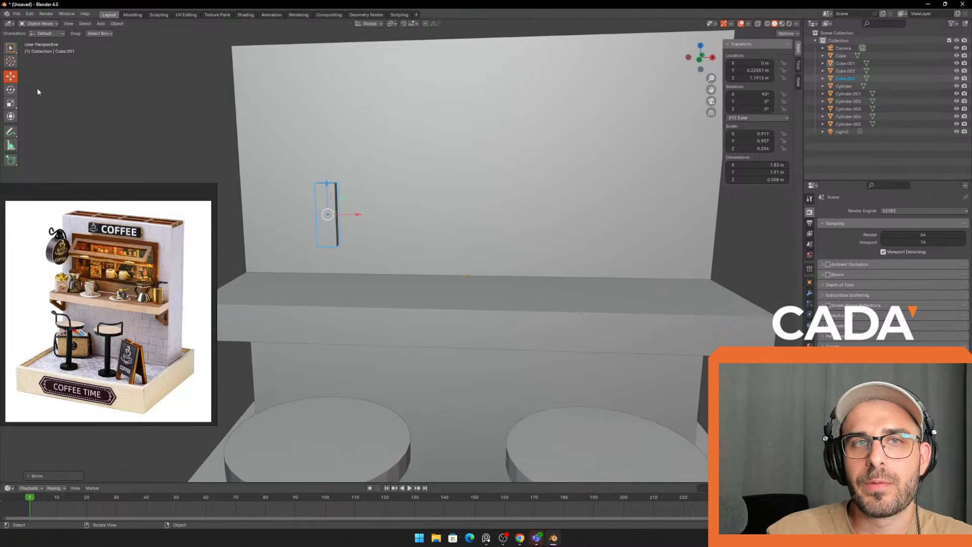
{"action": "left_click_drag", "start_coordinate": [326, 184], "coordinate": [346, 162]}
{"action": "scroll", "coordinate": [365, 175], "scroll_direction": "down", "scroll_amount": 4}
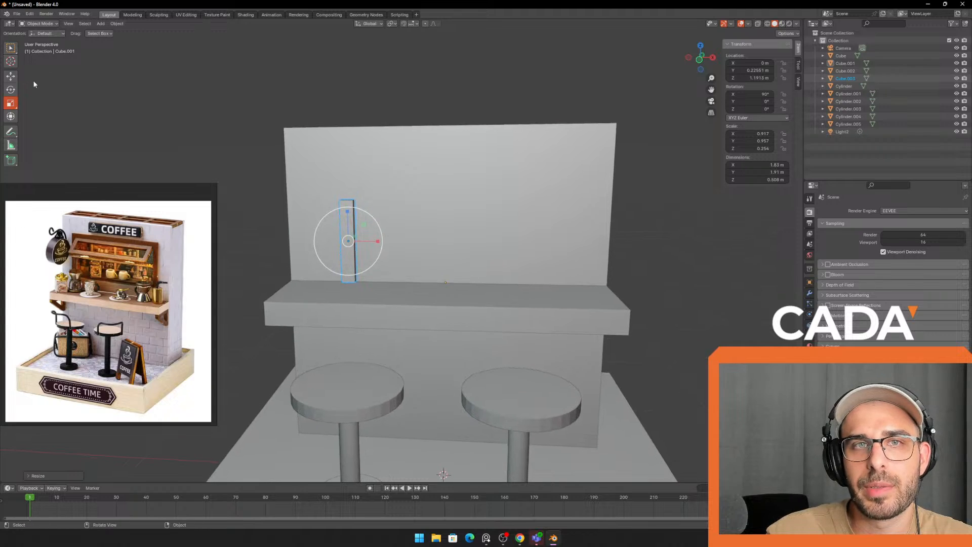
- Move the vertical strip to about X -0.60 m, Z 1.63 m and stretch it to about 0.51 m tall
{"action": "left_click_drag", "start_coordinate": [349, 217], "coordinate": [345, 193]}
{"action": "left_click_drag", "start_coordinate": [378, 222], "coordinate": [371, 220]}
{"action": "middle_click_drag", "start_coordinate": [322, 202], "coordinate": [357, 215]}
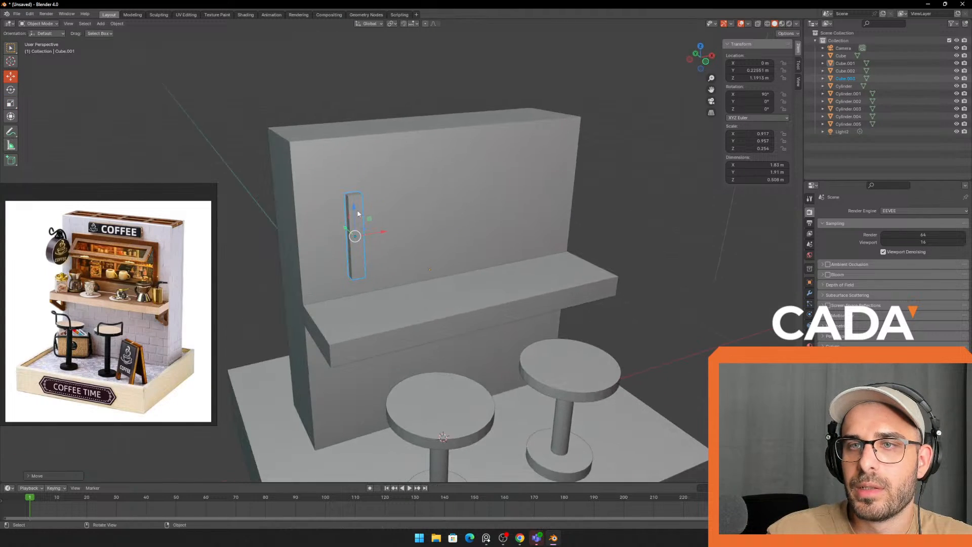
{"action": "left_click", "coordinate": [15, 105]}
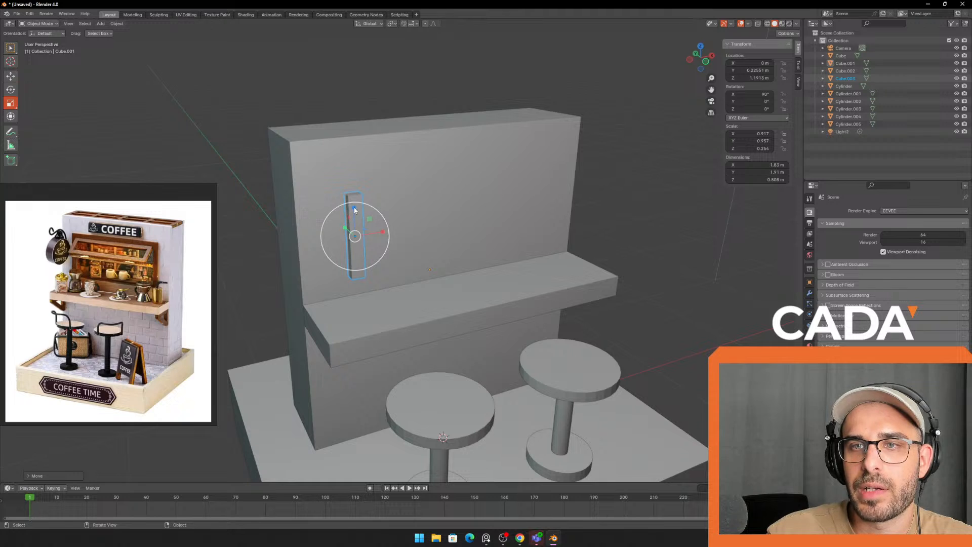
{"action": "left_click_drag", "start_coordinate": [354, 210], "coordinate": [354, 211]}
- Duplicate the vertical strip and move the copy along X to about -0.17 m
{"action": "left_click", "coordinate": [11, 76]}
{"action": "middle_click_drag", "start_coordinate": [355, 210], "coordinate": [413, 227]}
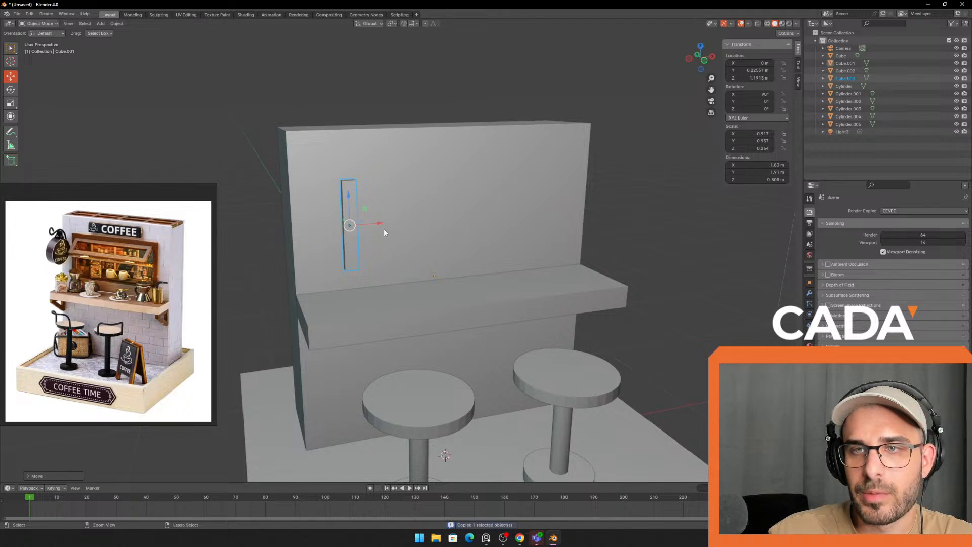
{"action": "key", "text": "ctrl+v"}
{"action": "left_click_drag", "start_coordinate": [382, 225], "coordinate": [456, 223]}
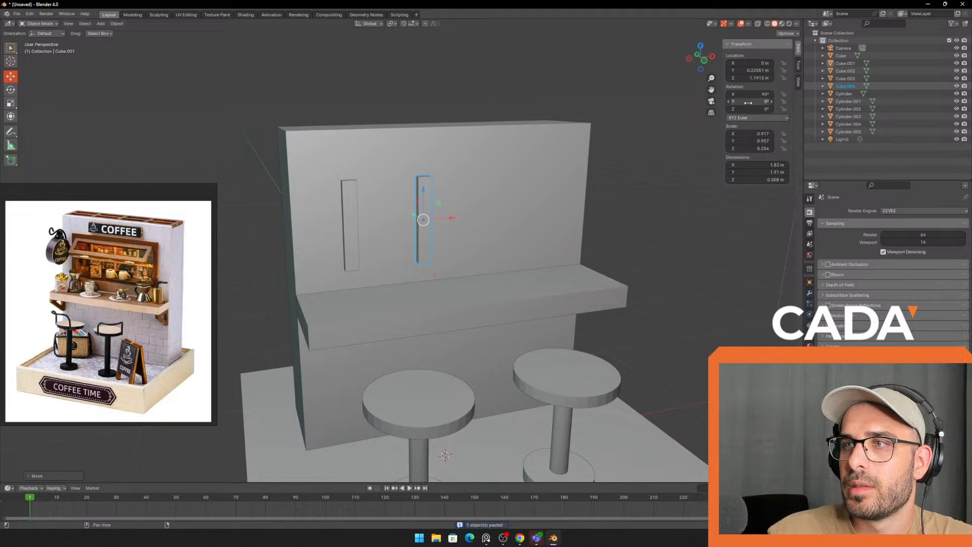
- Try to change the copied strip's X rotation, and undo the change
{"action": "key", "text": "BackSpace"}
{"action": "key", "text": "BackSpace"}
{"action": "key", "text": "BackSpace"}
{"action": "type", "text": "1"}
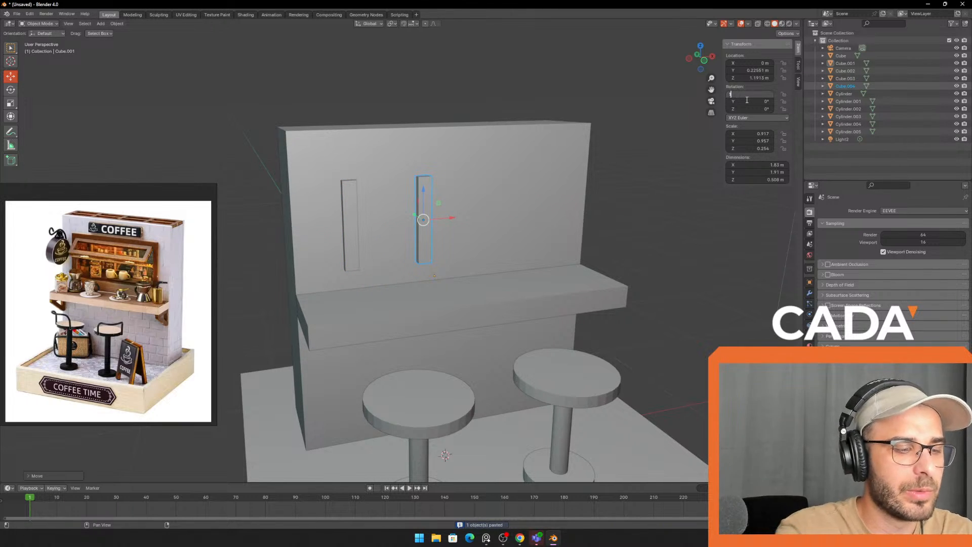
{"action": "type", "text": ".80"}
{"action": "key", "text": "Return"}
{"action": "key", "text": "ctrl+z"}
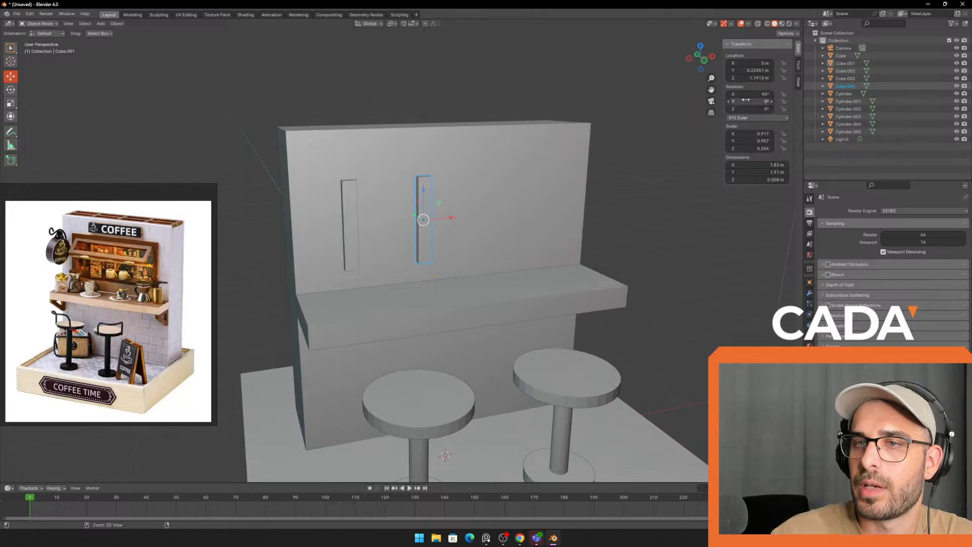
- Make the copied strip the active object, try an X rotation of 180°, and undo the rotation
{"action": "left_click", "coordinate": [616, 213]}
{"action": "right_click", "coordinate": [436, 214]}
{"action": "left_click", "coordinate": [430, 193]}
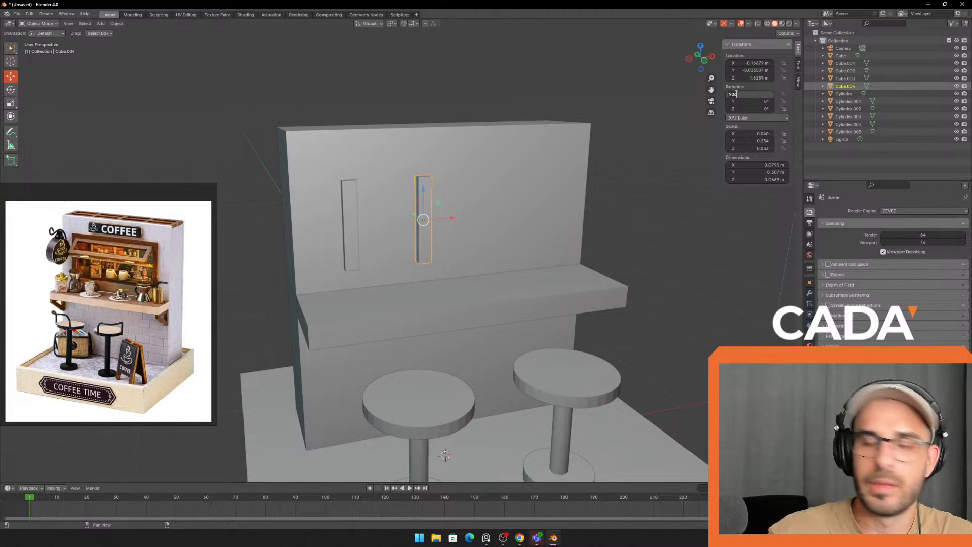
{"action": "type", "text": "180"}
{"action": "key", "text": "Return"}
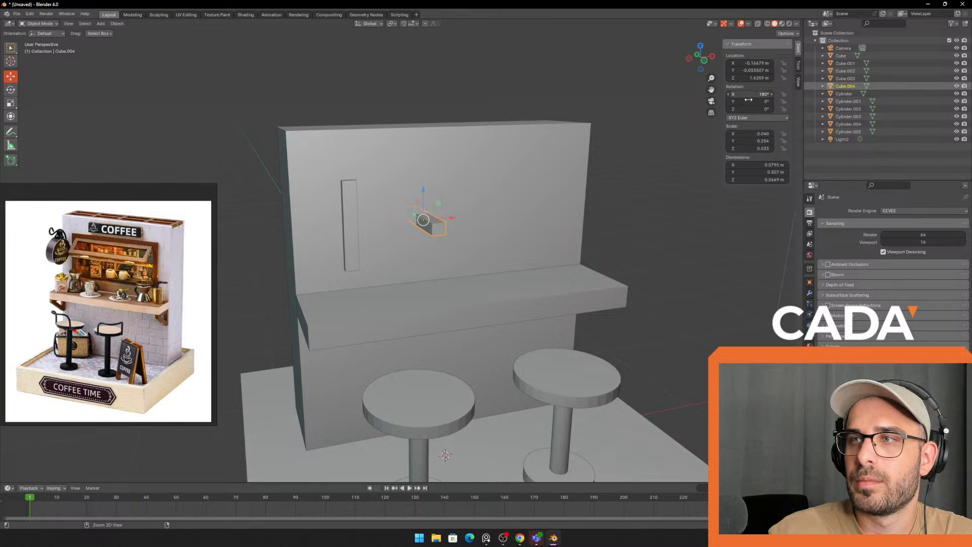
{"action": "key", "text": "ctrl+z"}
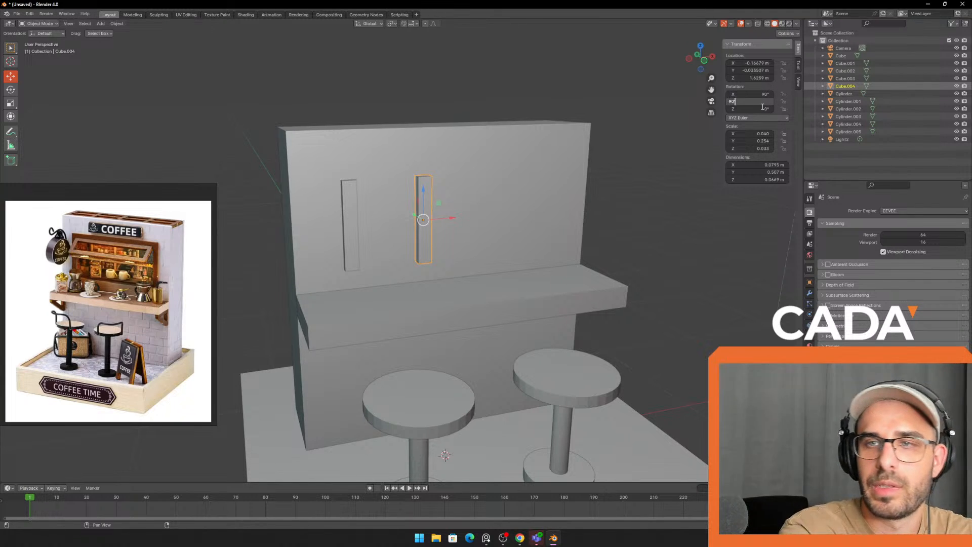
- Set the copied strip's Y rotation to 90° so that it lies horizontally
{"action": "key", "text": "Return"}
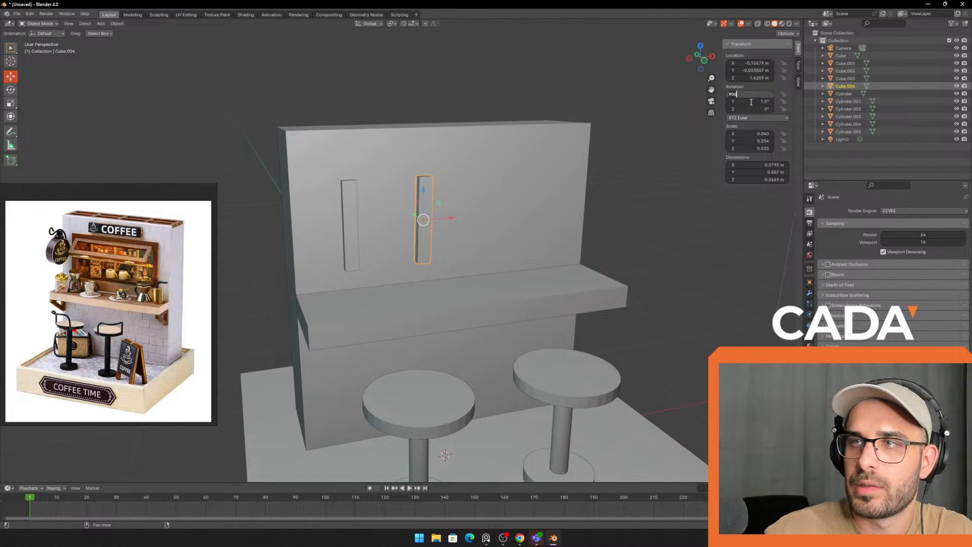
{"action": "left_click", "coordinate": [751, 101]}
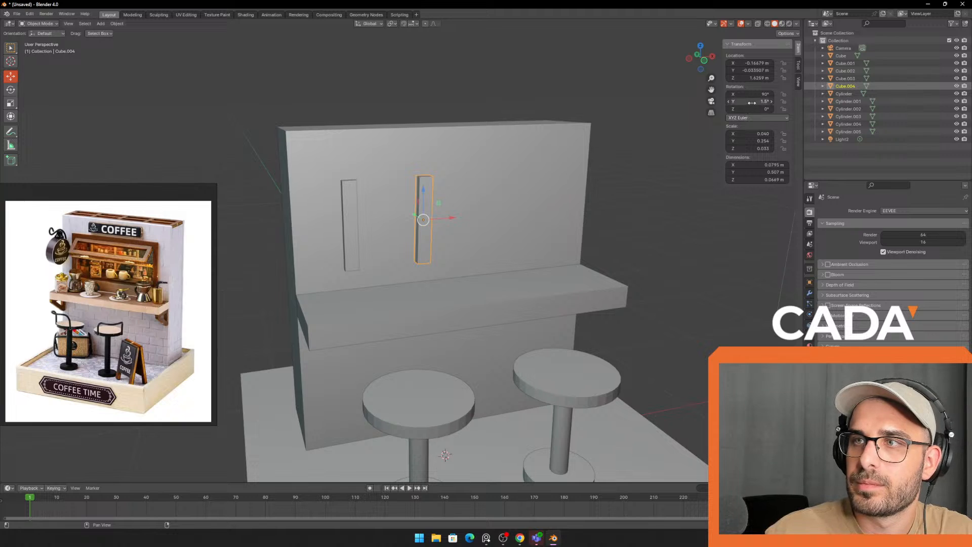
{"action": "type", "text": "90"}
{"action": "key", "text": "Return"}
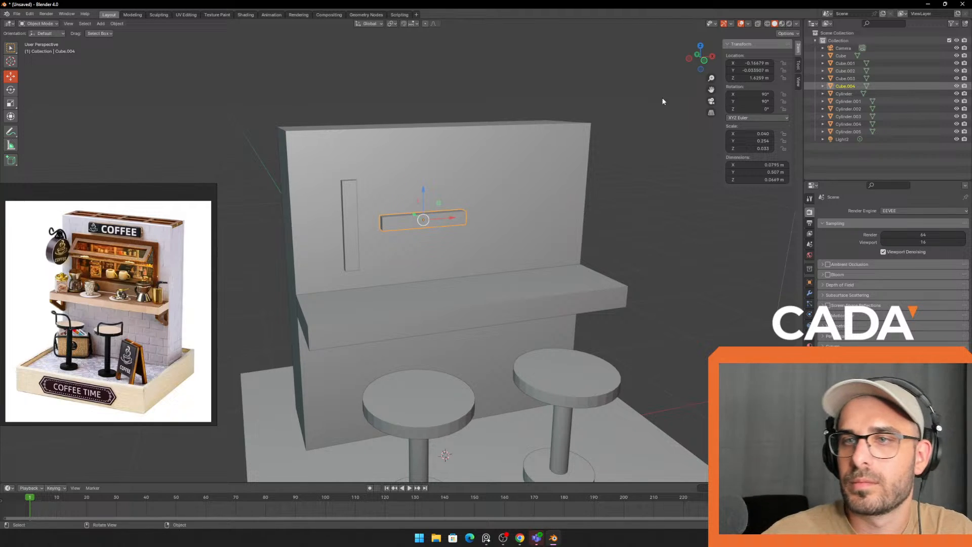
- Move the horizontal strip to about X -0.04 m, Z 1.42 m and stretch it to about 1.09 m long
{"action": "left_click_drag", "start_coordinate": [444, 201], "coordinate": [481, 253]}
{"action": "middle_click_drag", "start_coordinate": [492, 247], "coordinate": [469, 246]}
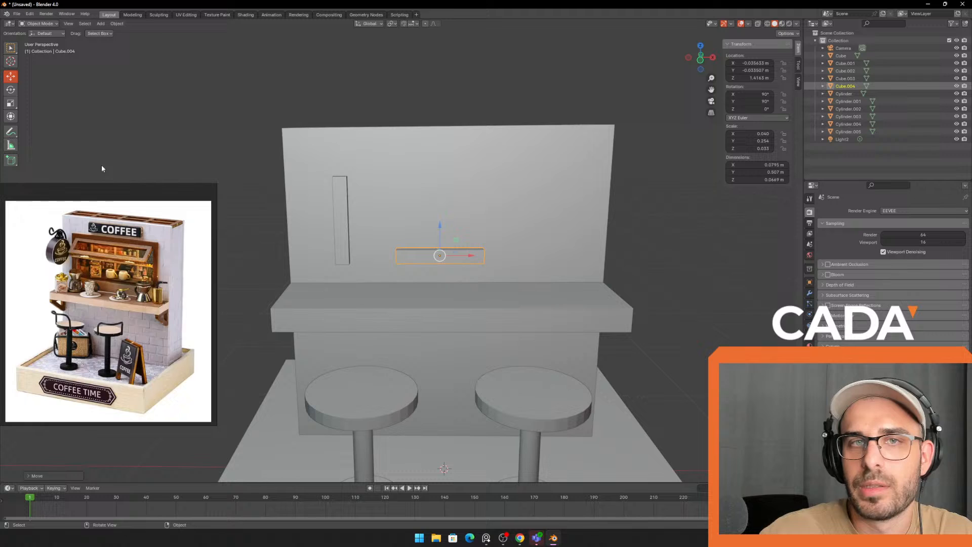
{"action": "left_click", "coordinate": [10, 116]}
{"action": "mouse_move", "coordinate": [474, 258]}
{"action": "left_mouse_down"}
{"action": "mouse_move", "coordinate": [515, 255]}
{"action": "mouse_move", "coordinate": [467, 258]}
{"action": "left_mouse_up"}
{"action": "left_click", "coordinate": [11, 76]}
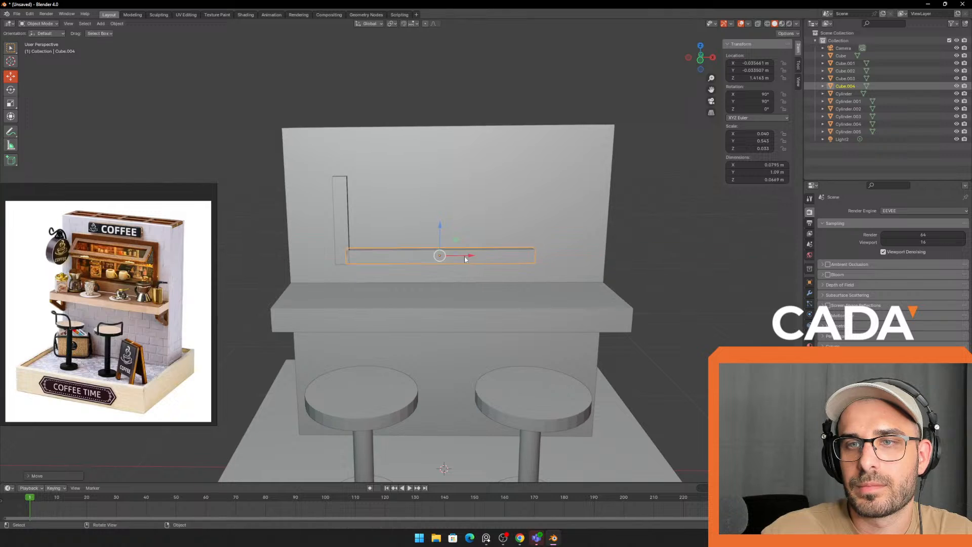
- Fine-tune the horizontal strip's position to about Z 1.413 m and Y -0.031 m, against the vertical strip's lower end
{"action": "scroll", "coordinate": [449, 244], "scroll_direction": "up", "scroll_amount": 4}
{"action": "middle_click_drag", "start_coordinate": [475, 242], "coordinate": [432, 223]}
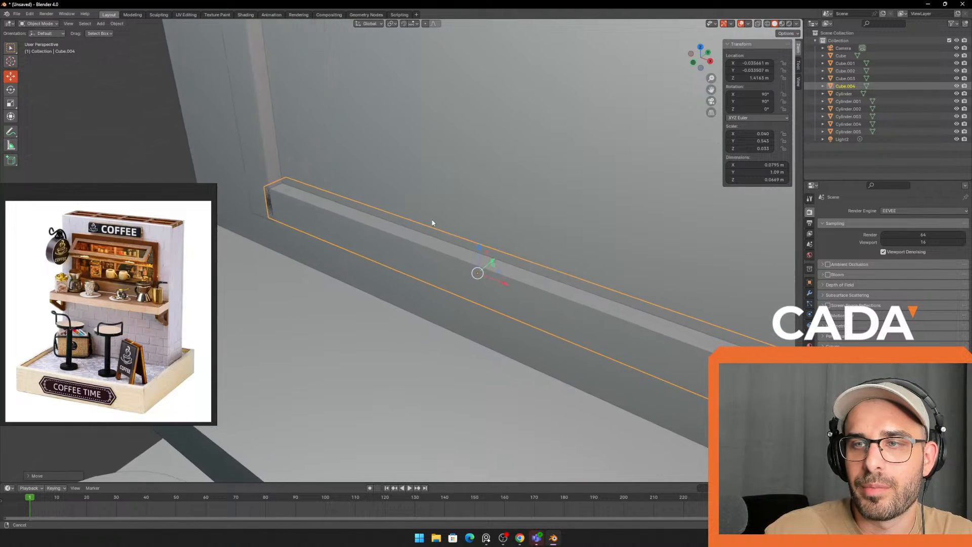
{"action": "key", "text": "g"}
{"action": "key", "text": "z"}
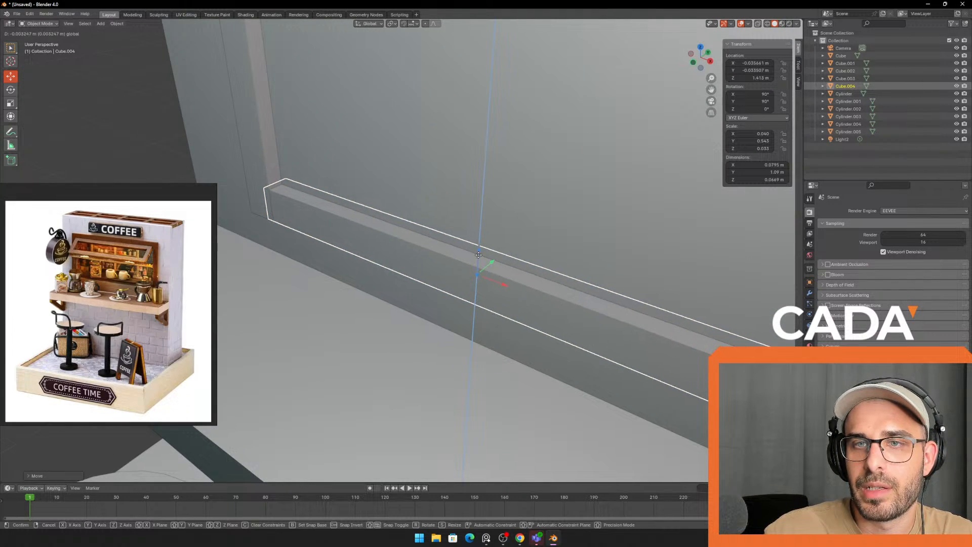
{"action": "left_click", "coordinate": [478, 255]}
{"action": "left_click_drag", "start_coordinate": [494, 262], "coordinate": [496, 260]}
{"action": "scroll", "coordinate": [427, 249], "scroll_direction": "down", "scroll_amount": 7}
- Duplicate the vertical strip and move the copy to about X 0.52 m, at the horizontal strip's other end
{"action": "middle_click_drag", "start_coordinate": [228, 219], "coordinate": [262, 211]}
{"action": "left_click", "coordinate": [262, 211]}
{"action": "left_click", "coordinate": [363, 225]}
{"action": "middle_click_drag", "start_coordinate": [363, 226], "coordinate": [411, 255]}
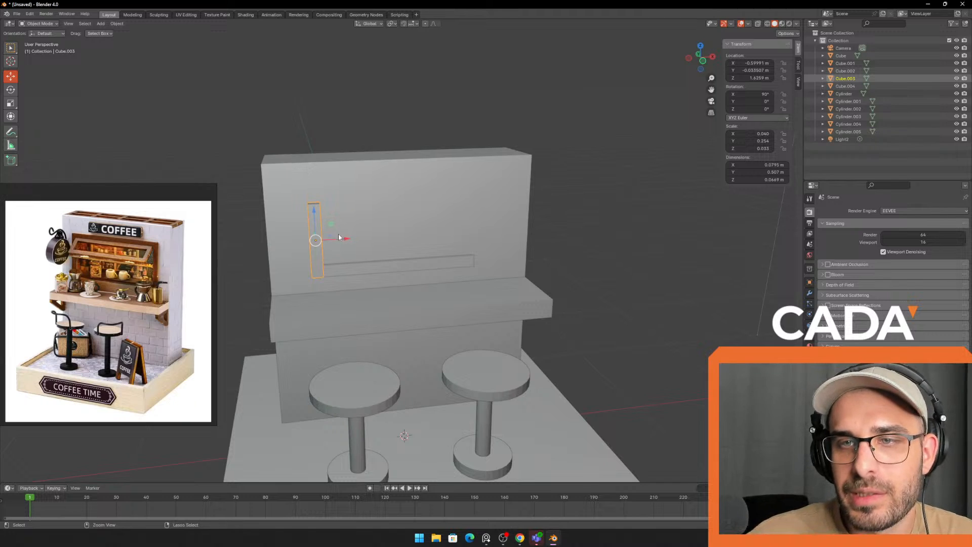
{"action": "key", "text": "ctrl+v"}
{"action": "middle_click_drag", "start_coordinate": [595, 212], "coordinate": [504, 230]}
{"action": "left_click", "coordinate": [468, 227]}
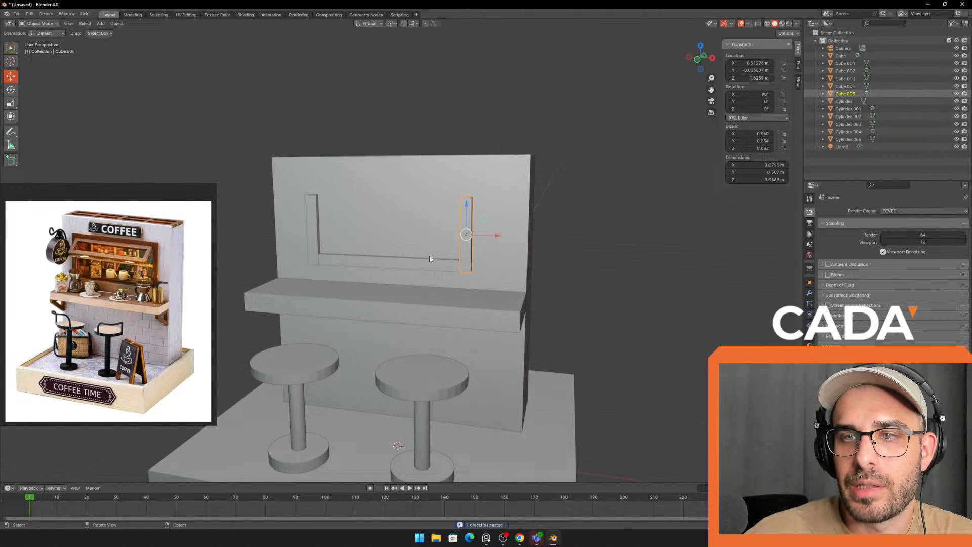
{"action": "mouse_move", "coordinate": [495, 236]}
{"action": "left_mouse_down"}
{"action": "mouse_move", "coordinate": [510, 233]}
{"action": "mouse_move", "coordinate": [497, 233]}
{"action": "left_mouse_up"}
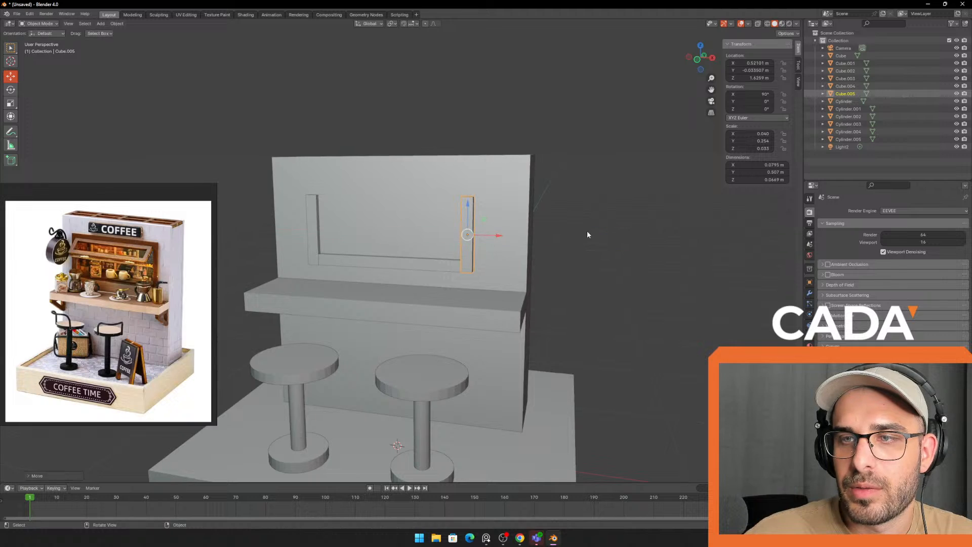
- Nudge the original vertical strip slightly along X to align it with the horizontal strip's end
{"action": "left_click", "coordinate": [587, 230]}
{"action": "left_click", "coordinate": [317, 233]}
{"action": "left_click_drag", "start_coordinate": [334, 230], "coordinate": [333, 230]}
{"action": "left_click", "coordinate": [253, 226]}
- Duplicate the horizontal strip and move the copy up to about Z 1.83 m to close the window frame
{"action": "left_click", "coordinate": [416, 265]}
{"action": "key", "text": "c"}
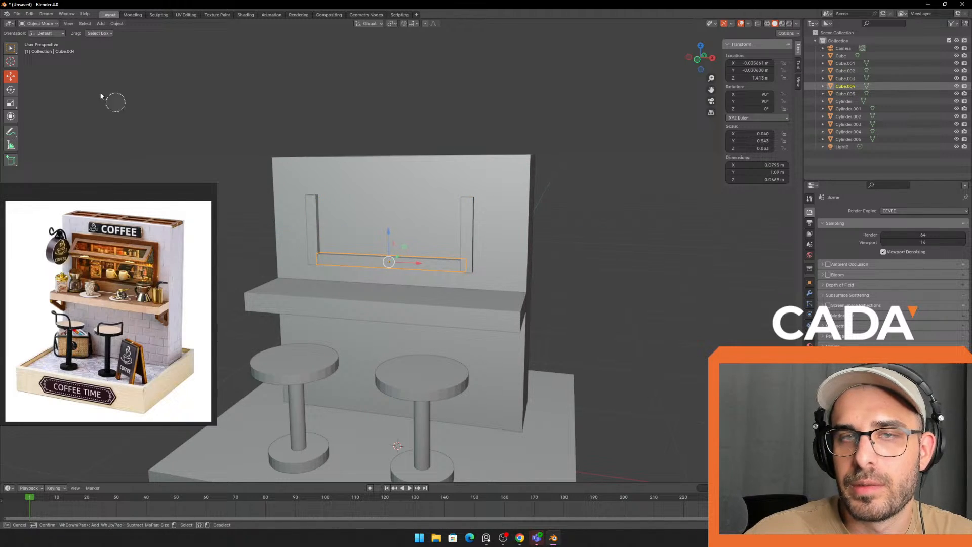
{"action": "key", "text": "Escape"}
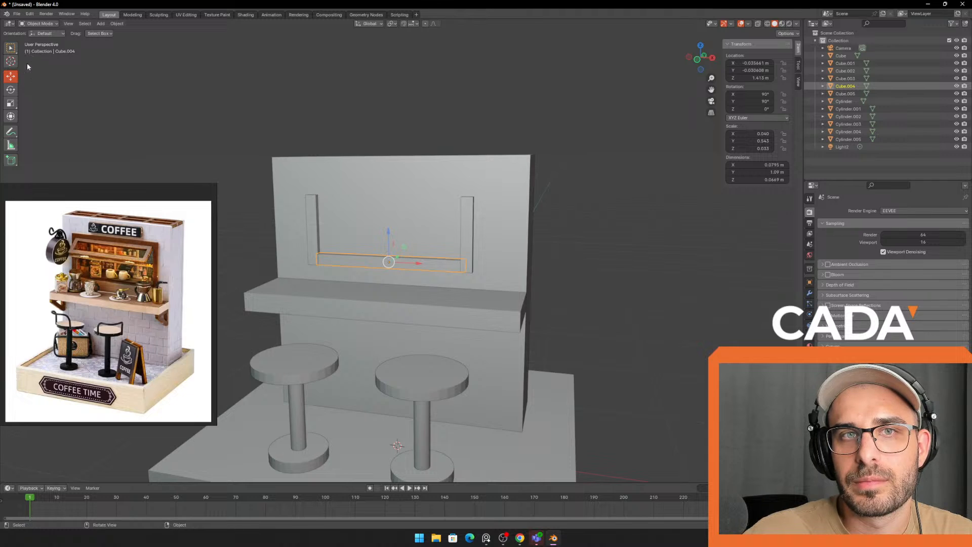
{"action": "left_click", "coordinate": [11, 48]}
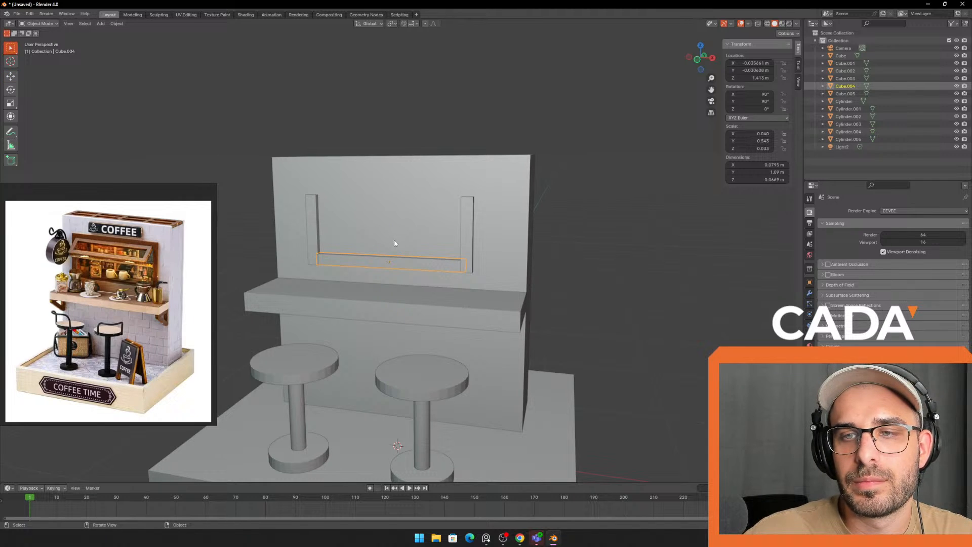
{"action": "left_click", "coordinate": [11, 75]}
{"action": "left_click", "coordinate": [388, 226]}
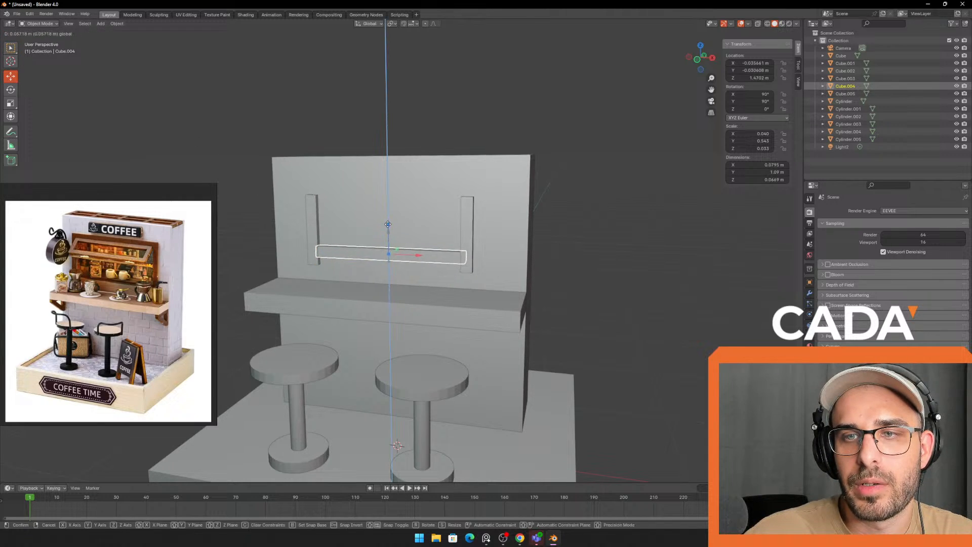
{"action": "key", "text": "ctrl+c"}
{"action": "key", "text": "ctrl+v"}
{"action": "left_click_drag", "start_coordinate": [388, 224], "coordinate": [379, 171]}
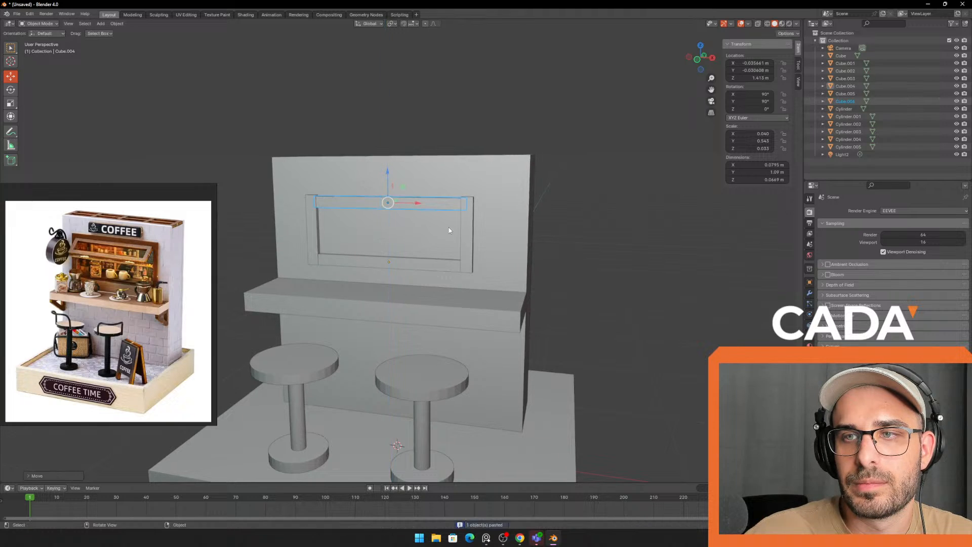
- Raise the frame's top strip slightly to about Z 1.84 m, level with the vertical strips, and deselect it
{"action": "left_click", "coordinate": [467, 234]}
{"action": "left_click", "coordinate": [405, 205]}
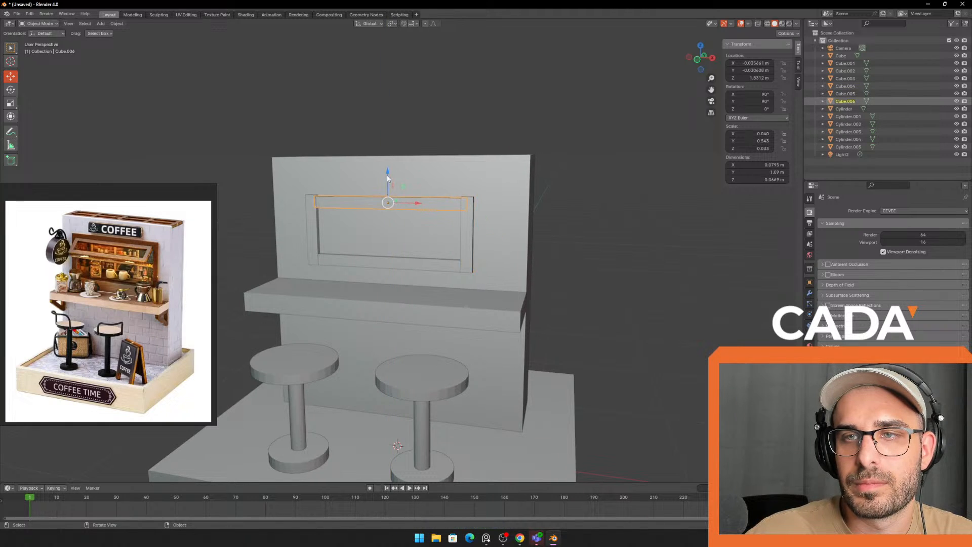
{"action": "scroll", "coordinate": [619, 254], "scroll_direction": "down", "scroll_amount": 4}
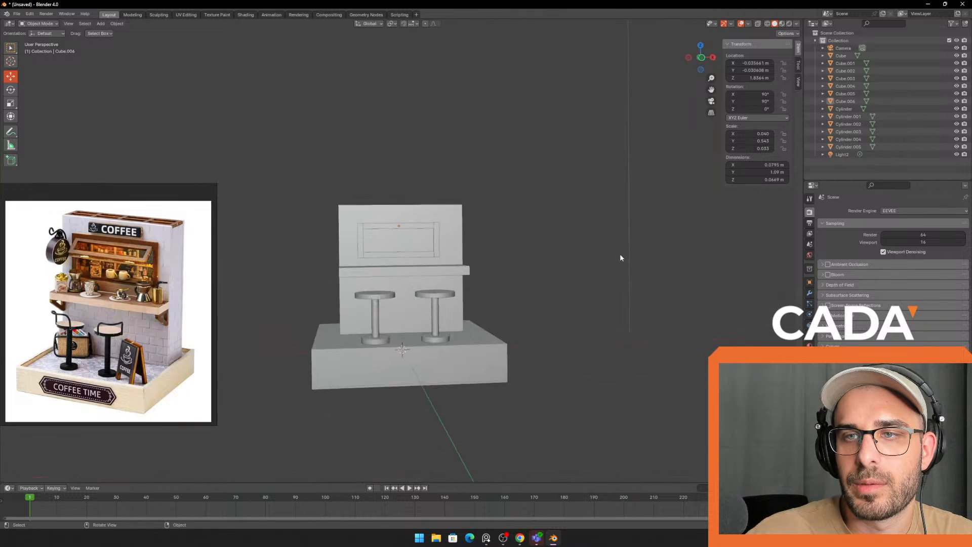
{"action": "middle_click_drag", "start_coordinate": [619, 254], "coordinate": [514, 196]}
{"action": "scroll", "coordinate": [385, 163], "scroll_direction": "up", "scroll_amount": 3}
{"action": "left_click", "coordinate": [371, 130]}
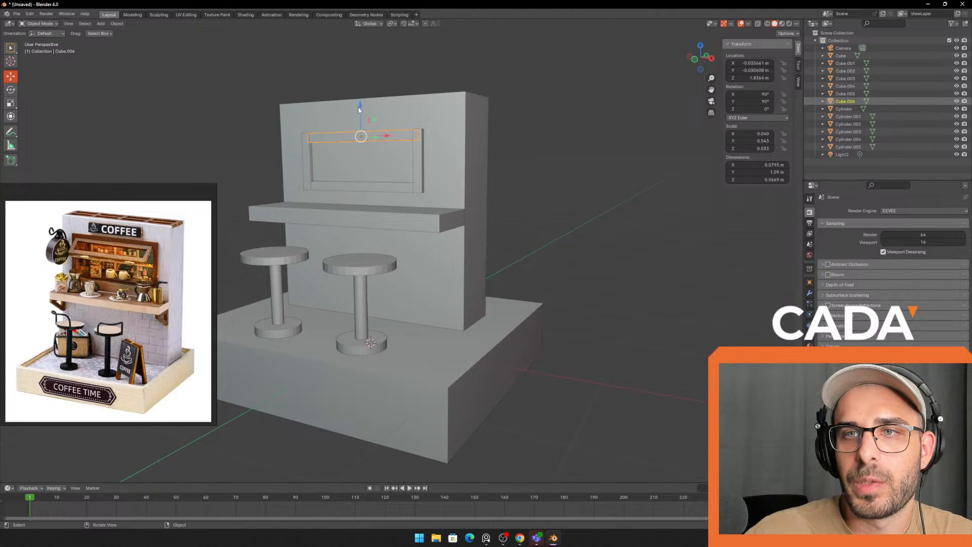
{"action": "left_click_drag", "start_coordinate": [358, 106], "coordinate": [358, 105]}
{"action": "left_click", "coordinate": [527, 203]}
{"action": "scroll", "coordinate": [533, 217], "scroll_direction": "down", "scroll_amount": 3}
{"action": "middle_click_drag", "start_coordinate": [533, 216], "coordinate": [521, 236]}
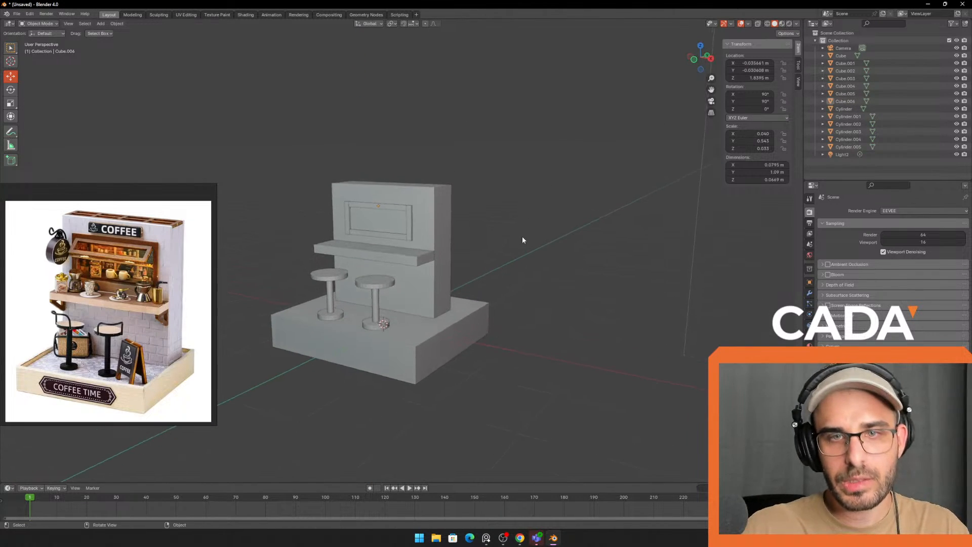
- Select the back wall and examine it and its window frame from several angles
{"action": "scroll", "coordinate": [521, 236], "scroll_direction": "up", "scroll_amount": 2}
{"action": "left_click", "coordinate": [448, 203]}
{"action": "middle_click_drag", "start_coordinate": [450, 205], "coordinate": [537, 236]}
{"action": "scroll", "coordinate": [518, 245], "scroll_direction": "up", "scroll_amount": 3}
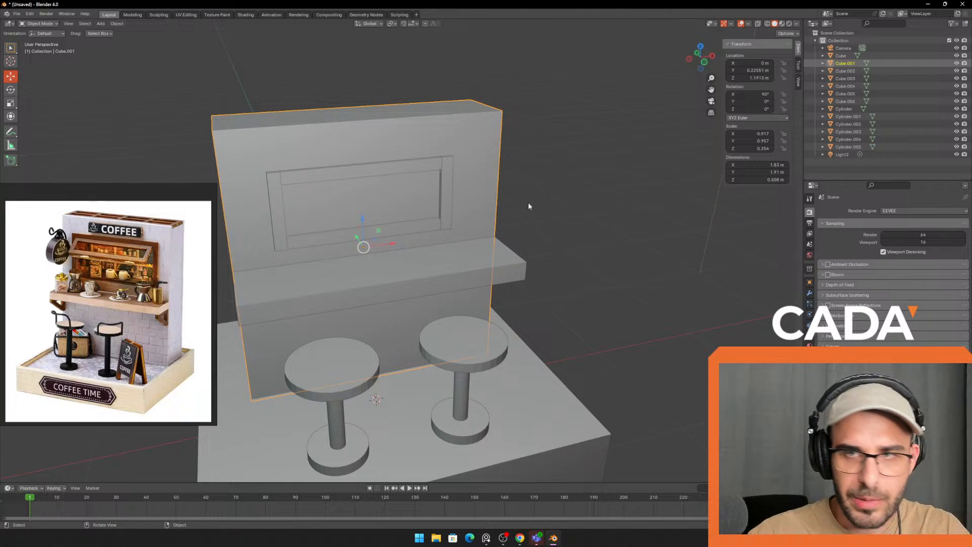
{"action": "middle_click_drag", "start_coordinate": [528, 204], "coordinate": [554, 216]}
{"action": "scroll", "coordinate": [554, 215], "scroll_direction": "up", "scroll_amount": 3}
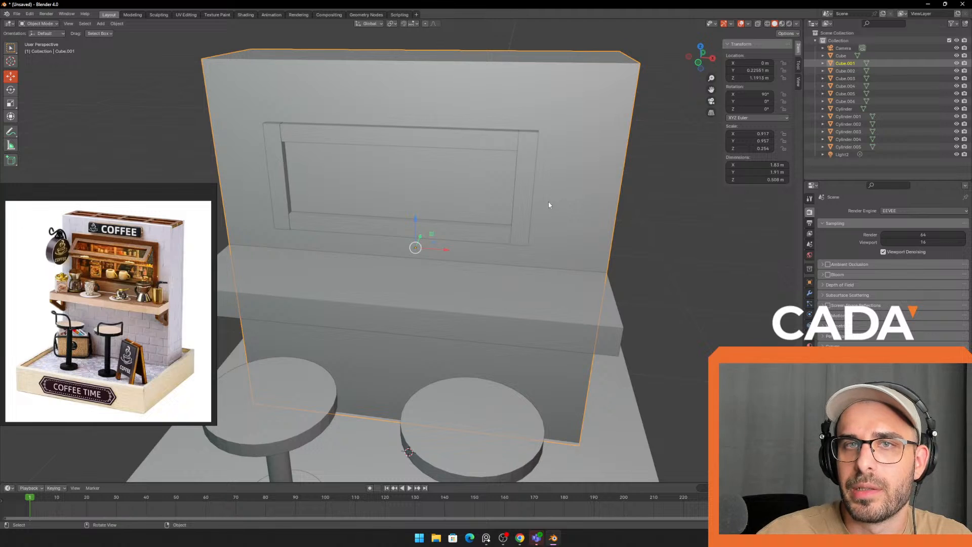
{"action": "scroll", "coordinate": [303, 117], "scroll_direction": "down", "scroll_amount": 3}
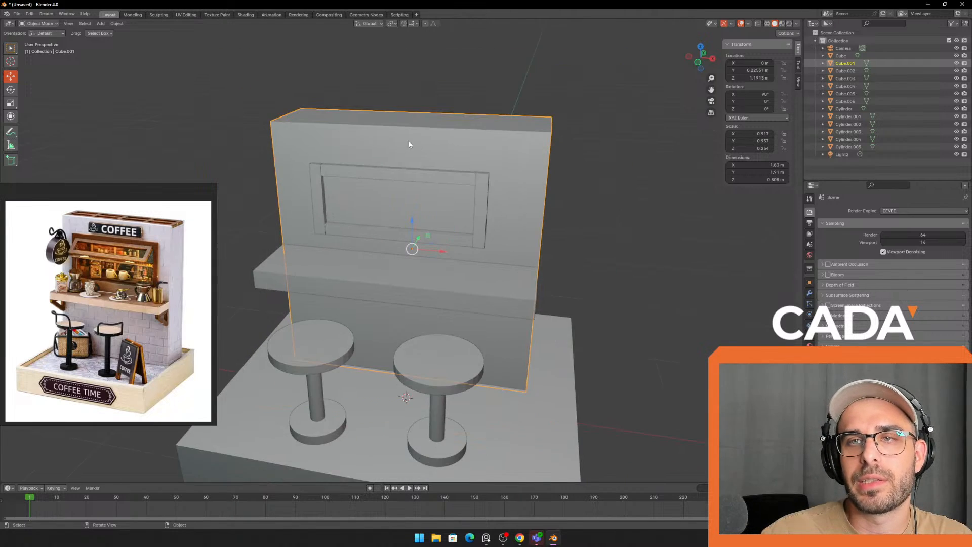
{"action": "middle_click_drag", "start_coordinate": [455, 147], "coordinate": [331, 99]}
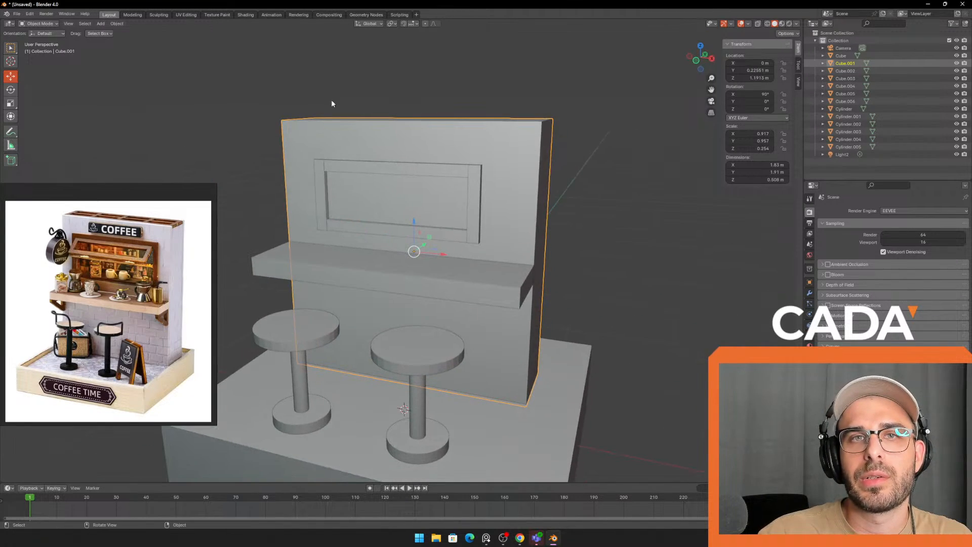
{"action": "scroll", "coordinate": [331, 100], "scroll_direction": "up", "scroll_amount": 2}
{"action": "mouse_move", "coordinate": [123, 55]}
{"action": "middle_mouse_down"}
{"action": "mouse_move", "coordinate": [136, 74]}
{"action": "mouse_move", "coordinate": [119, 73]}
{"action": "middle_mouse_up"}
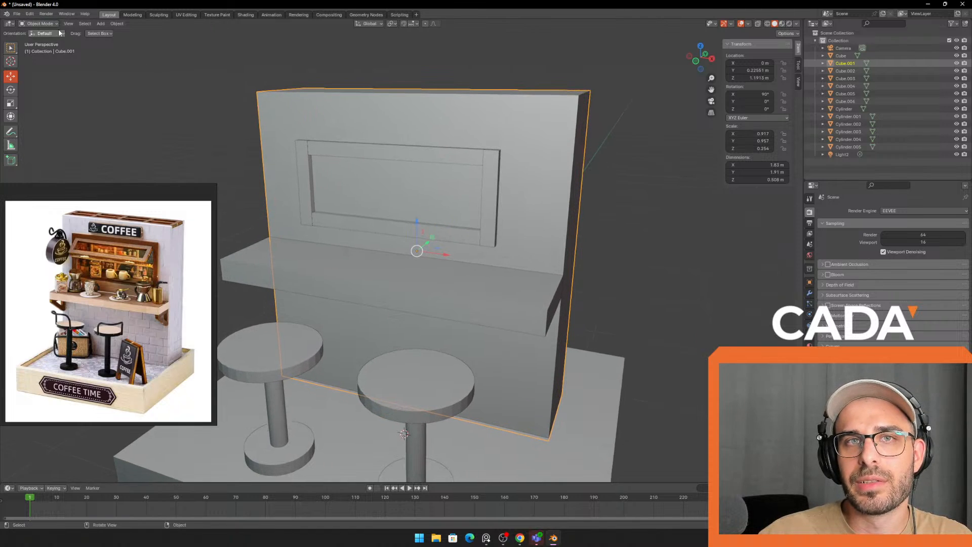
{"action": "left_click", "coordinate": [171, 116]}
{"action": "left_click", "coordinate": [278, 121]}
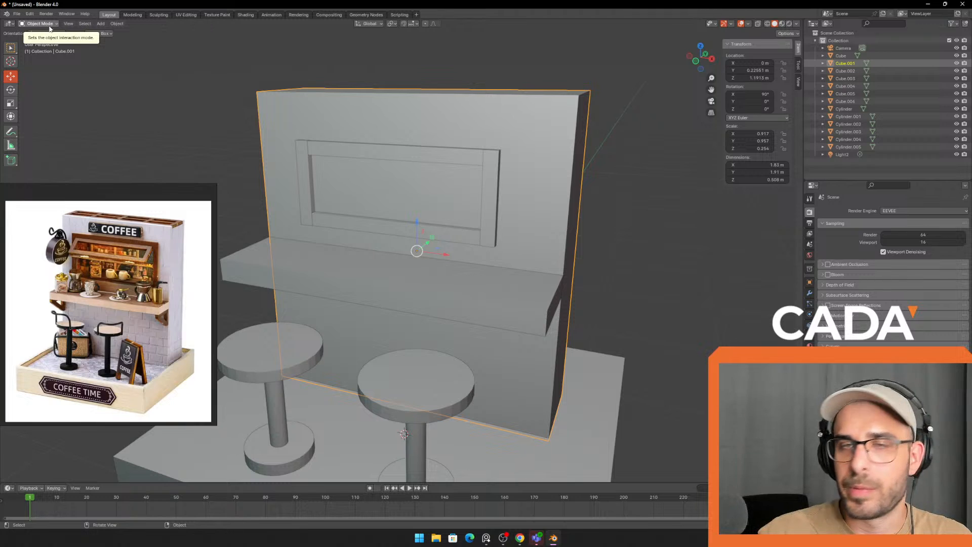
- Select the counter, the window frame strips and a stool seat one after another as whole objects, ending on the back wall
{"action": "left_click", "coordinate": [304, 245]}
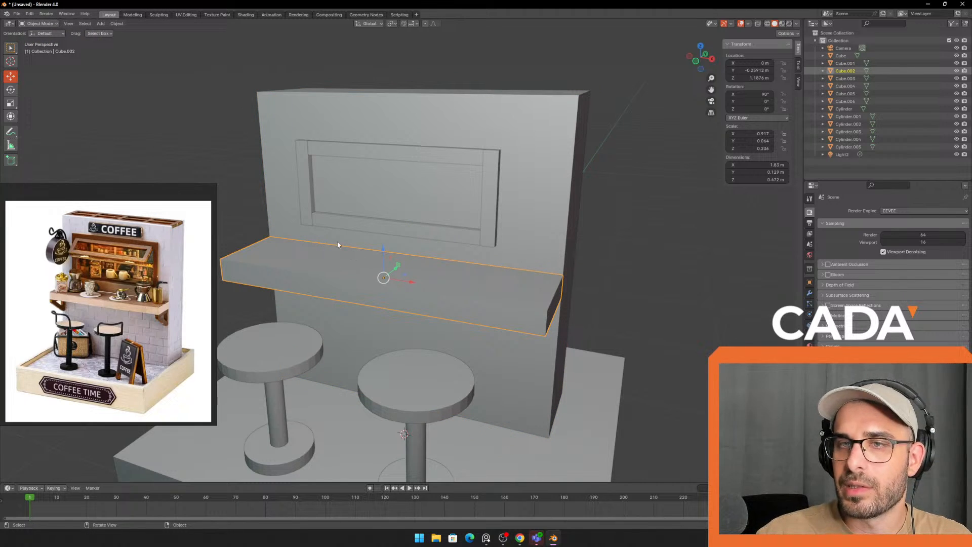
{"action": "left_click", "coordinate": [307, 201]}
{"action": "left_click", "coordinate": [456, 234]}
{"action": "left_click", "coordinate": [489, 203]}
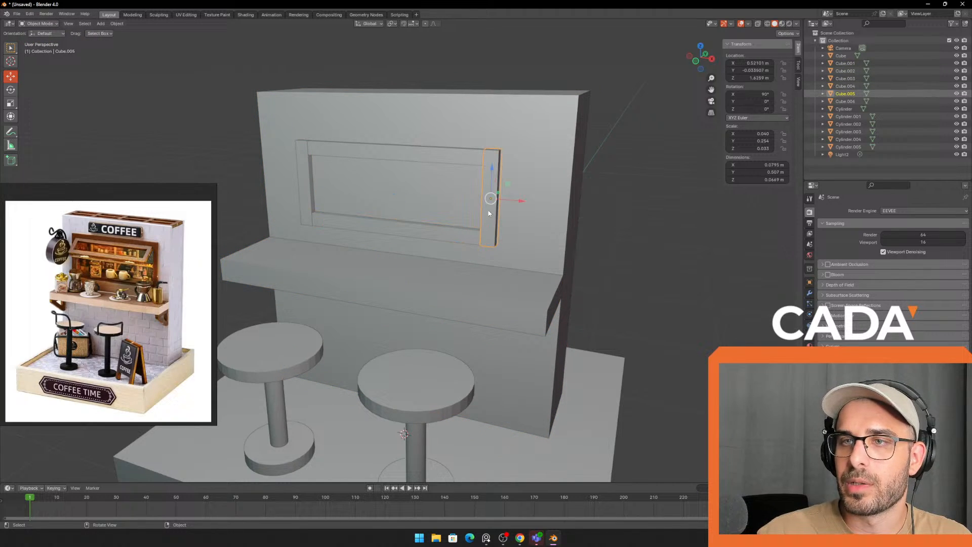
{"action": "left_click", "coordinate": [375, 160]}
{"action": "left_click", "coordinate": [307, 198]}
{"action": "left_click", "coordinate": [369, 242]}
{"action": "left_click", "coordinate": [397, 297]}
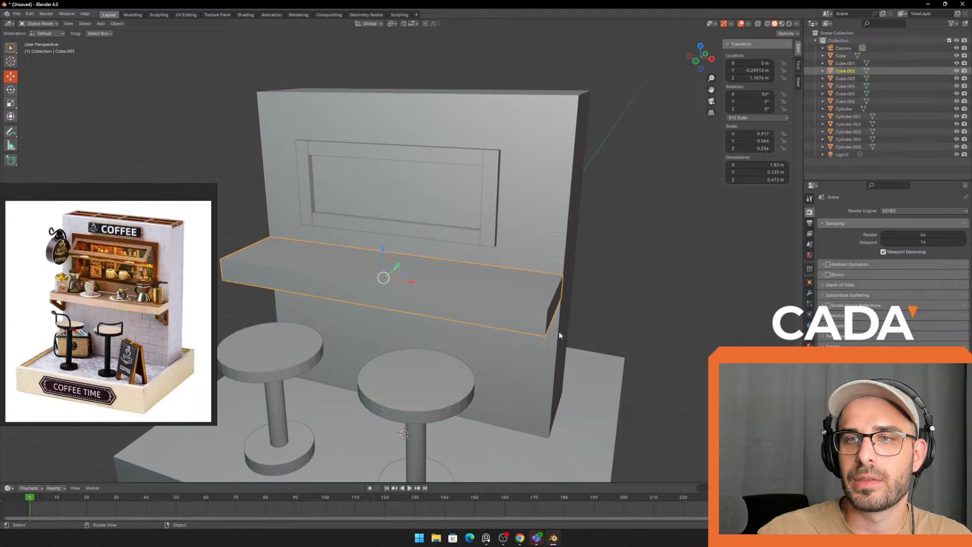
{"action": "middle_click_drag", "start_coordinate": [560, 332], "coordinate": [563, 294], "text": "shift"}
{"action": "left_click", "coordinate": [428, 355]}
{"action": "left_click", "coordinate": [529, 183]}
- Put the back wall into Edit Mode, select its upper corner vertices one after another, and clear the selection
{"action": "middle_click_drag", "start_coordinate": [529, 183], "coordinate": [409, 207]}
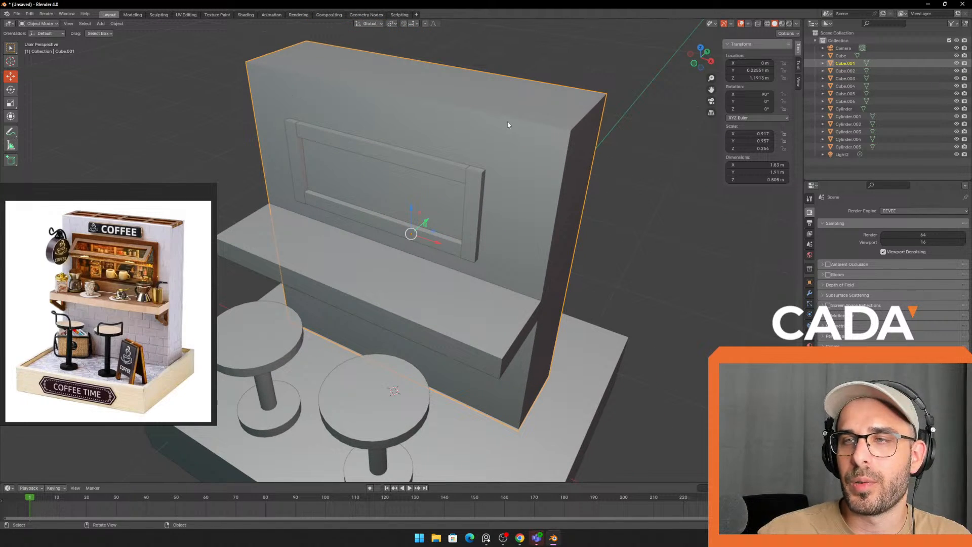
{"action": "middle_click_drag", "start_coordinate": [508, 124], "coordinate": [494, 159]}
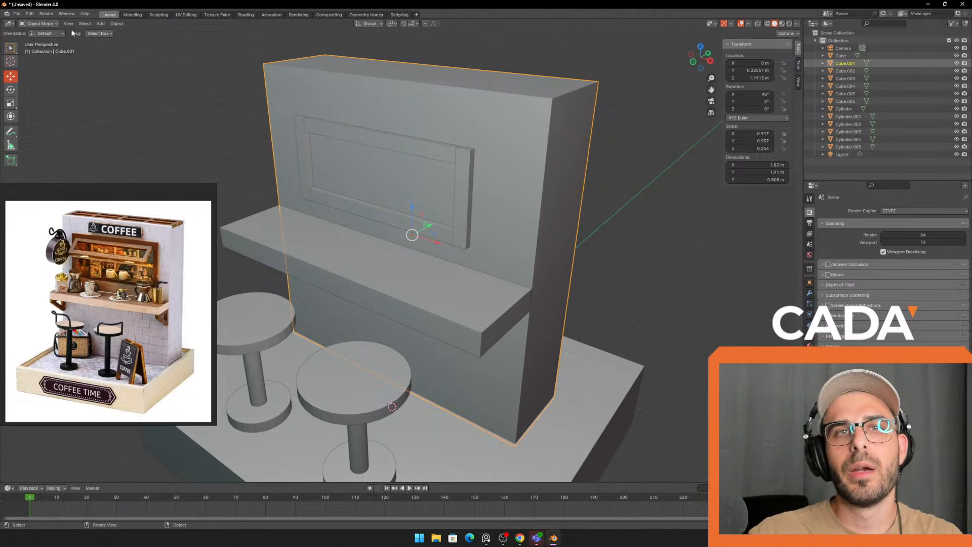
{"action": "left_click", "coordinate": [55, 23]}
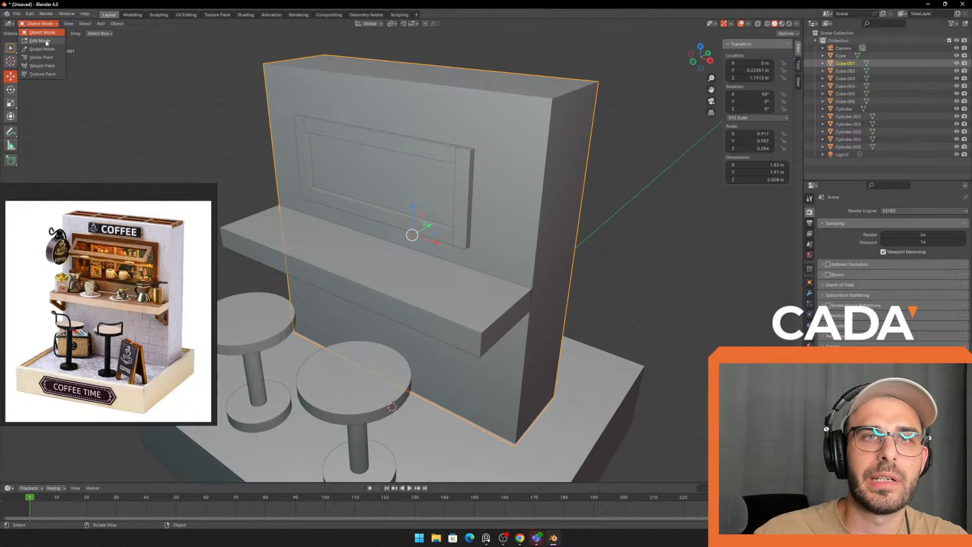
{"action": "left_click", "coordinate": [45, 40]}
{"action": "middle_click_drag", "start_coordinate": [597, 152], "coordinate": [556, 176]}
{"action": "left_click", "coordinate": [640, 145]}
{"action": "left_click_drag", "start_coordinate": [189, 150], "coordinate": [252, 93]}
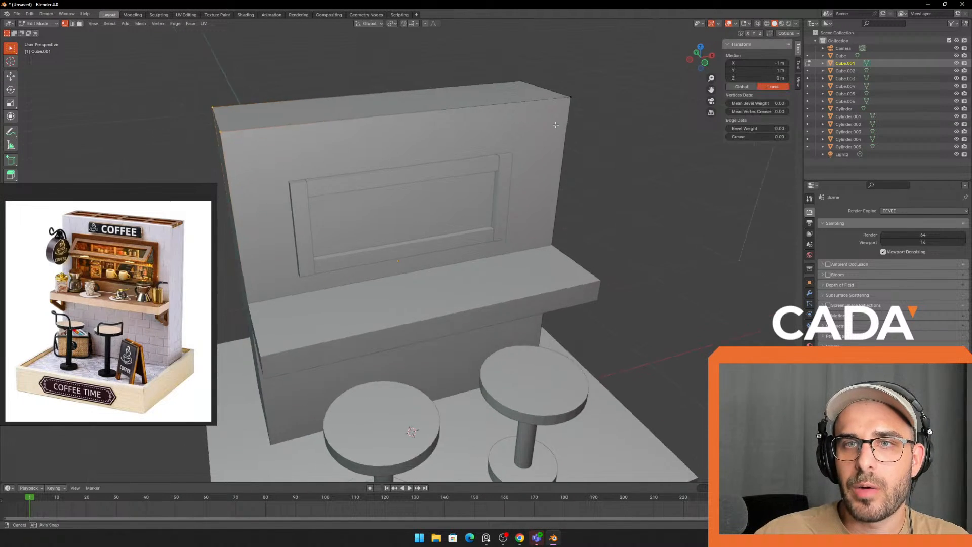
{"action": "middle_click_drag", "start_coordinate": [679, 164], "coordinate": [639, 165]}
{"action": "left_click", "coordinate": [638, 165]}
{"action": "left_click_drag", "start_coordinate": [638, 165], "coordinate": [494, 36]}
{"action": "middle_click_drag", "start_coordinate": [636, 143], "coordinate": [646, 166]}
{"action": "left_click", "coordinate": [610, 149]}
{"action": "left_click_drag", "start_coordinate": [638, 169], "coordinate": [573, 103]}
{"action": "middle_click_drag", "start_coordinate": [647, 160], "coordinate": [581, 112]}
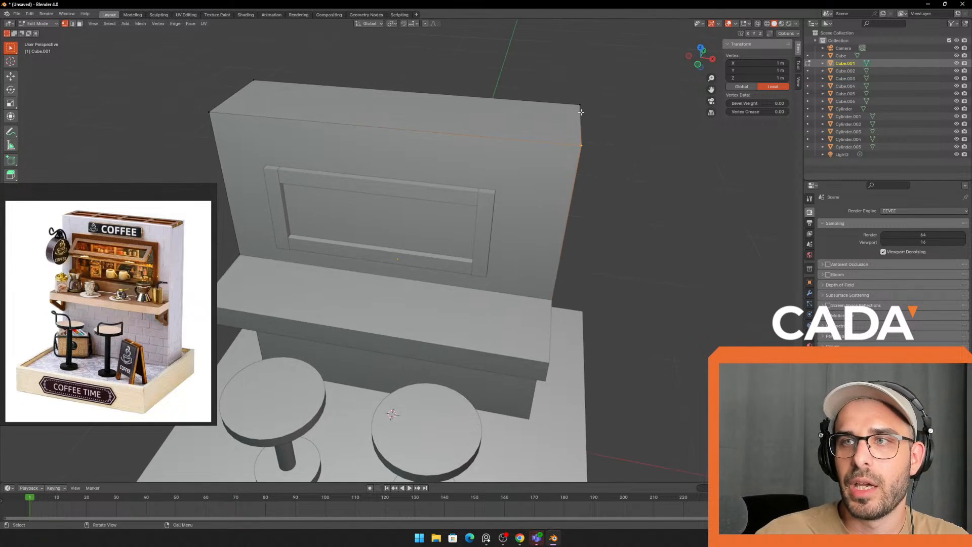
{"action": "left_click", "coordinate": [127, 50]}
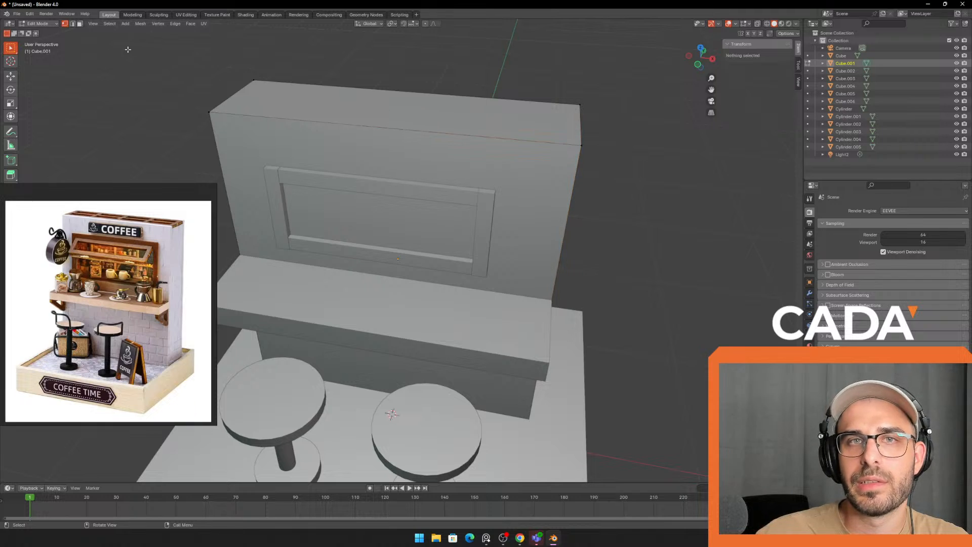
- Switch to edge selection and select the edges around the wall's top in turn
{"action": "left_click", "coordinate": [73, 24], "text": "shift"}
{"action": "left_click", "coordinate": [297, 114]}
{"action": "middle_click_drag", "start_coordinate": [297, 113], "coordinate": [341, 130]}
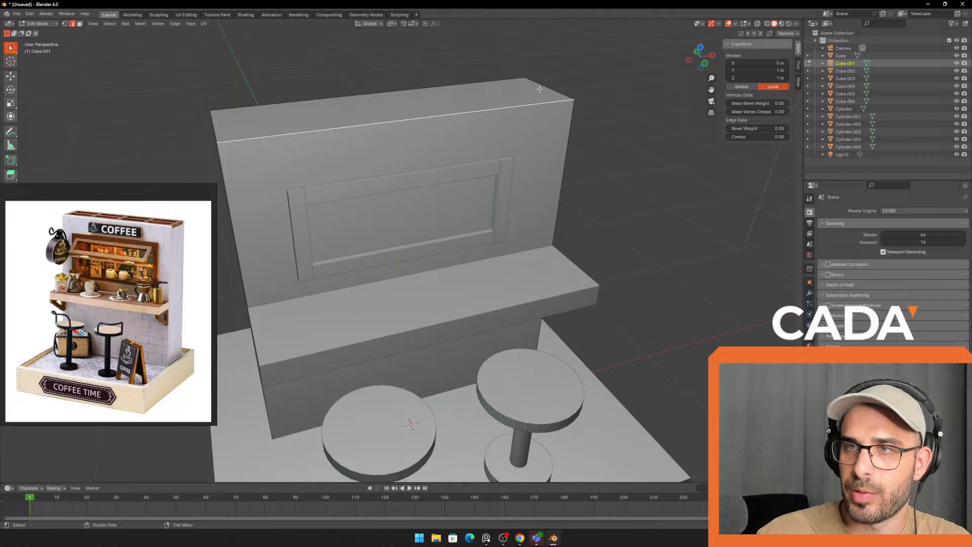
{"action": "middle_click_drag", "start_coordinate": [270, 133], "coordinate": [296, 144]}
{"action": "left_click", "coordinate": [223, 110]}
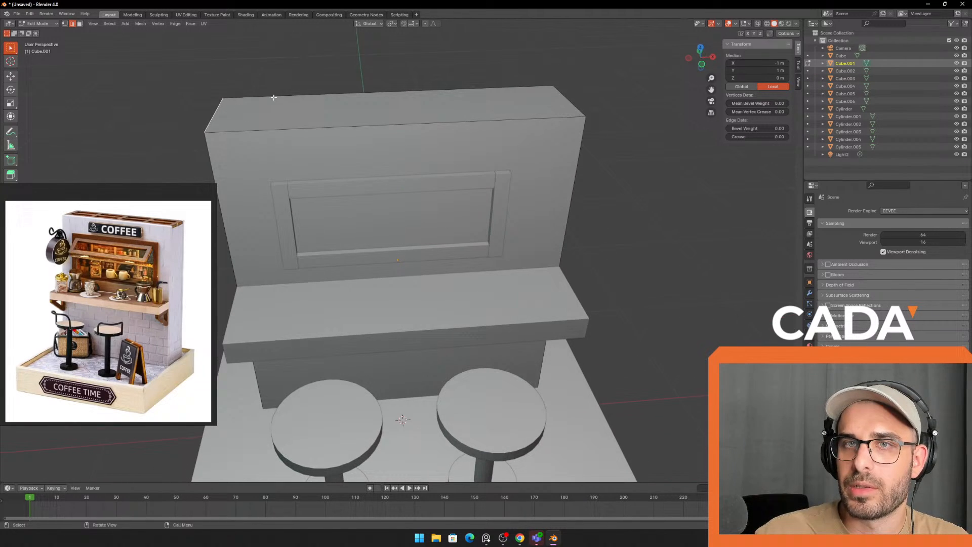
{"action": "left_click", "coordinate": [502, 90]}
{"action": "scroll", "coordinate": [276, 129], "scroll_direction": "up", "scroll_amount": 3}
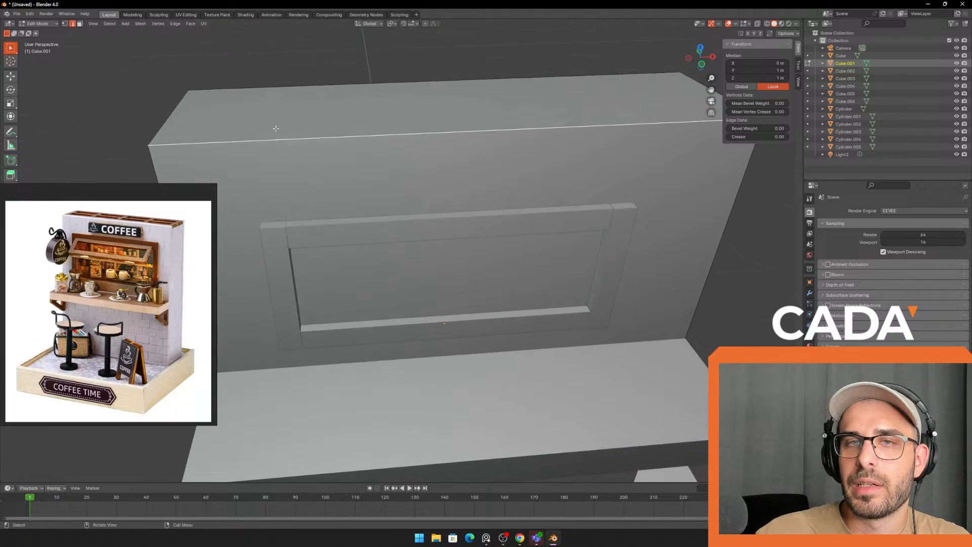
{"action": "scroll", "coordinate": [276, 129], "scroll_direction": "down", "scroll_amount": 1}
{"action": "middle_click_drag", "start_coordinate": [329, 113], "coordinate": [365, 107], "text": "shift"}
- Switch to face selection, select the wall's top face and activate the Move tool
{"action": "left_click", "coordinate": [79, 24]}
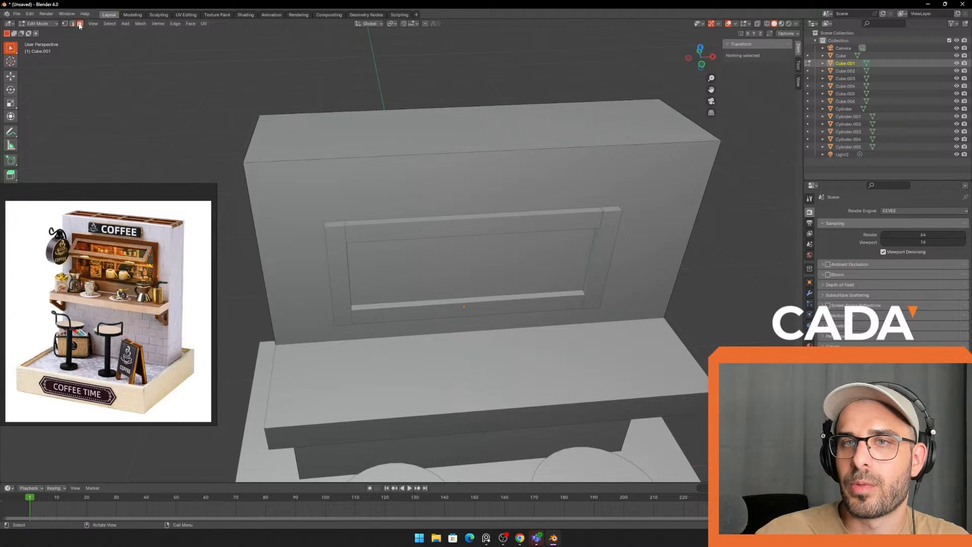
{"action": "left_click", "coordinate": [405, 135]}
{"action": "middle_click_drag", "start_coordinate": [405, 135], "coordinate": [270, 99]}
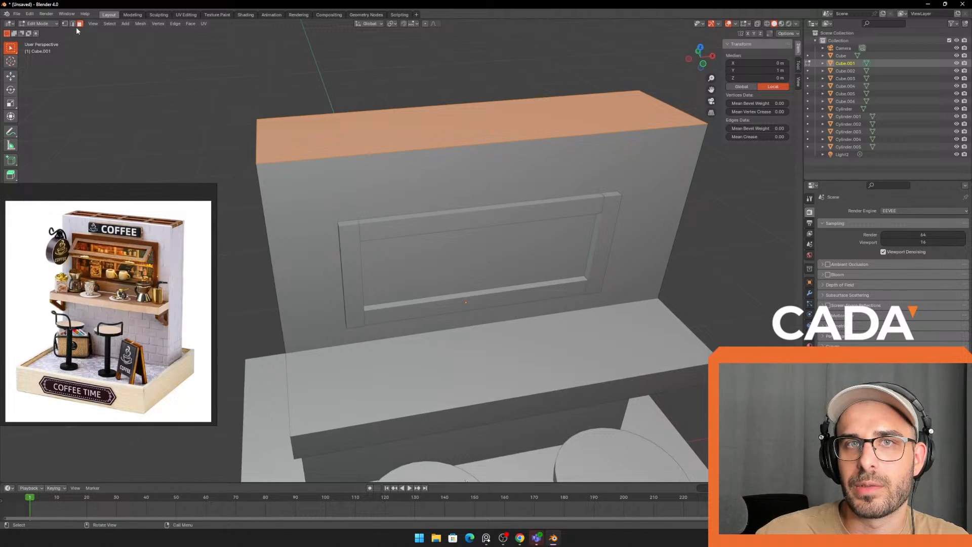
{"action": "middle_click_drag", "start_coordinate": [316, 172], "coordinate": [436, 126]}
{"action": "left_click", "coordinate": [10, 76]}
{"action": "scroll", "coordinate": [479, 119], "scroll_direction": "down", "scroll_amount": 3}
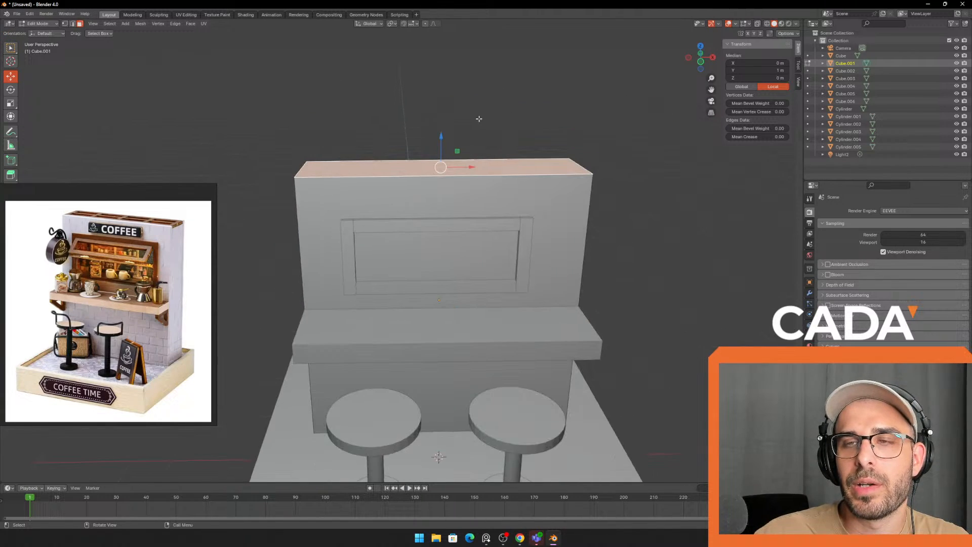
{"action": "scroll", "coordinate": [471, 145], "scroll_direction": "up", "scroll_amount": 2}
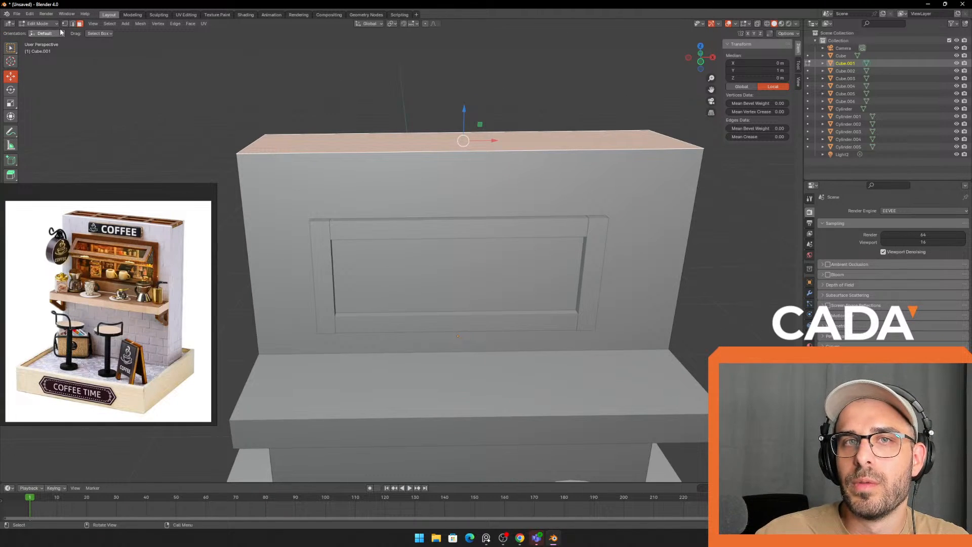
- In vertex selection, try moving the two corner vertices at one end of the wall's top individually, and undo the moves
{"action": "left_click", "coordinate": [65, 24]}
{"action": "left_click", "coordinate": [264, 135]}
{"action": "middle_click_drag", "start_coordinate": [266, 136], "coordinate": [285, 154]}
{"action": "left_click_drag", "start_coordinate": [252, 144], "coordinate": [263, 97]}
{"action": "middle_click_drag", "start_coordinate": [327, 104], "coordinate": [382, 115]}
{"action": "left_click", "coordinate": [362, 150]}
{"action": "middle_click_drag", "start_coordinate": [457, 207], "coordinate": [374, 200]}
{"action": "left_click", "coordinate": [228, 145]}
{"action": "left_click_drag", "start_coordinate": [232, 143], "coordinate": [208, 181]}
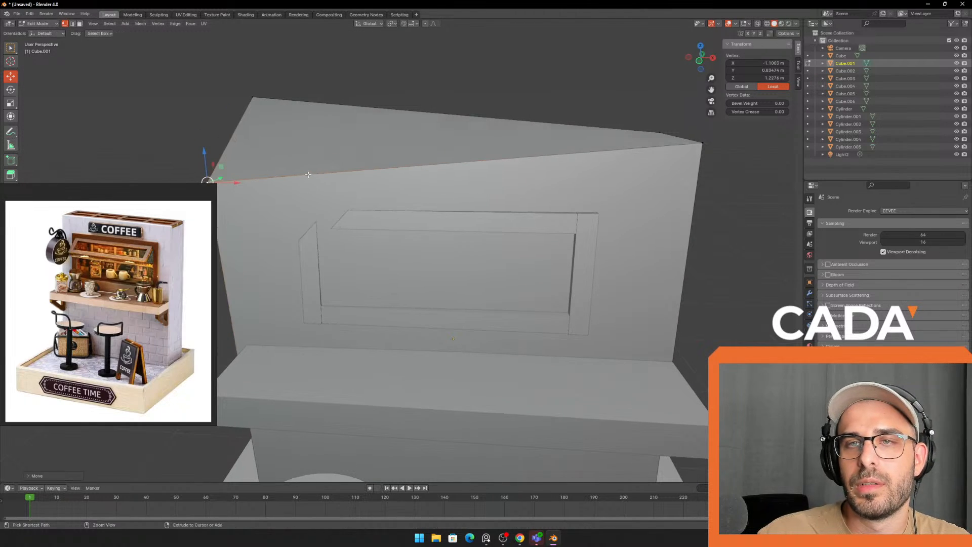
{"action": "key", "text": "ctrl+z"}
- Switch back to face selection, try raising the wall's top face to about local Y 1.28 m, and undo it
{"action": "left_click", "coordinate": [79, 25]}
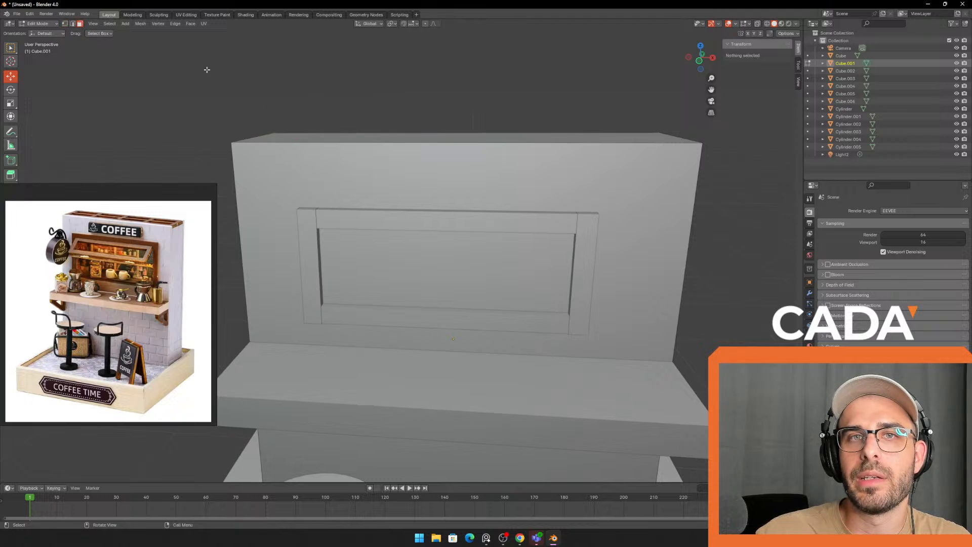
{"action": "middle_click_drag", "start_coordinate": [206, 69], "coordinate": [304, 116]}
{"action": "left_click", "coordinate": [445, 164]}
{"action": "left_click_drag", "start_coordinate": [479, 123], "coordinate": [469, 62]}
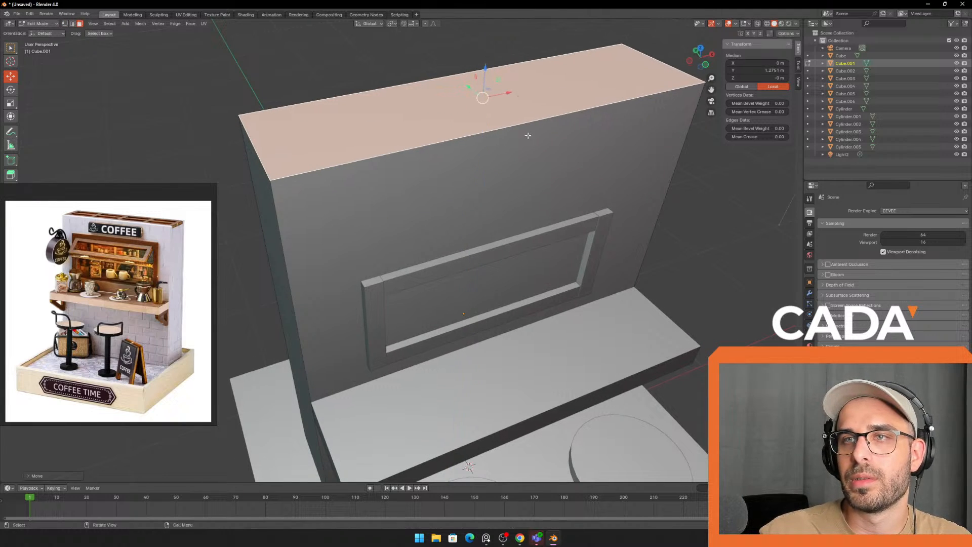
{"action": "key", "text": "ctrl+z"}
- Shift the wall's top face to about local X -0.42 m and Z -1.6 m so the wall slants, and deselect it
{"action": "scroll", "coordinate": [527, 135], "scroll_direction": "down", "scroll_amount": 2}
{"action": "left_click_drag", "start_coordinate": [452, 188], "coordinate": [397, 171]}
{"action": "middle_click_drag", "start_coordinate": [423, 175], "coordinate": [493, 169]}
{"action": "left_click_drag", "start_coordinate": [399, 161], "coordinate": [365, 162]}
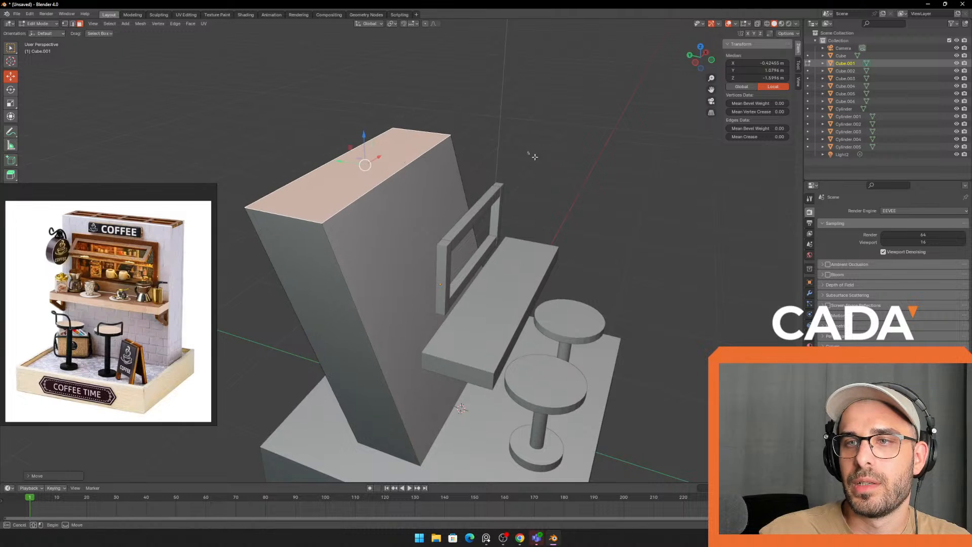
{"action": "left_click", "coordinate": [532, 154]}
{"action": "middle_click_drag", "start_coordinate": [531, 154], "coordinate": [385, 162]}
- Return to Object Mode and examine the slanted wall as a whole object
{"action": "left_click", "coordinate": [52, 24]}
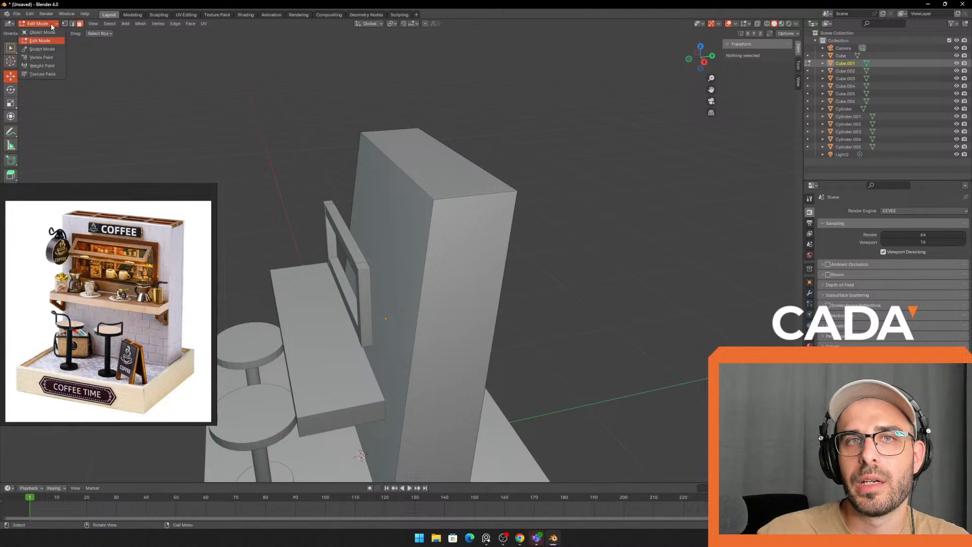
{"action": "left_click", "coordinate": [50, 33]}
{"action": "middle_click_drag", "start_coordinate": [210, 99], "coordinate": [397, 147]}
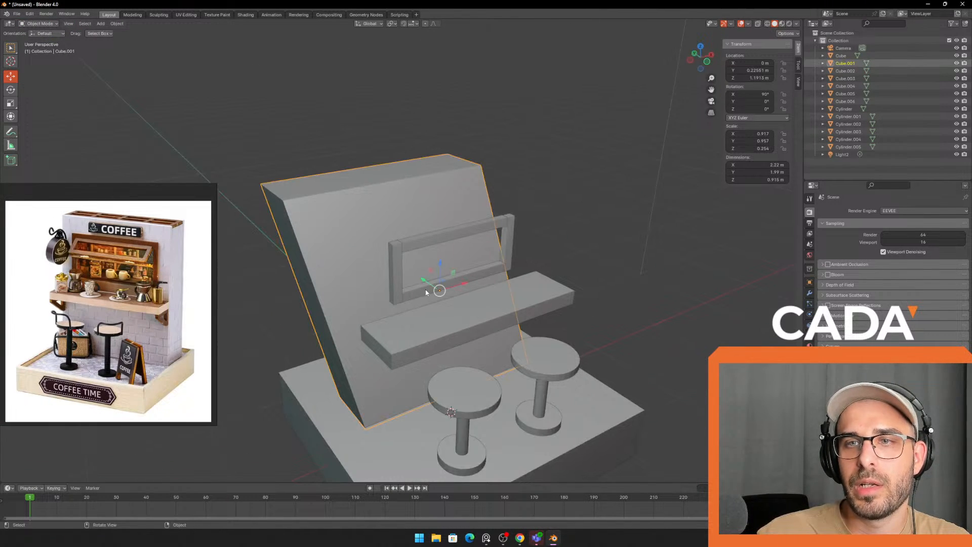
{"action": "middle_click_drag", "start_coordinate": [439, 293], "coordinate": [528, 217]}
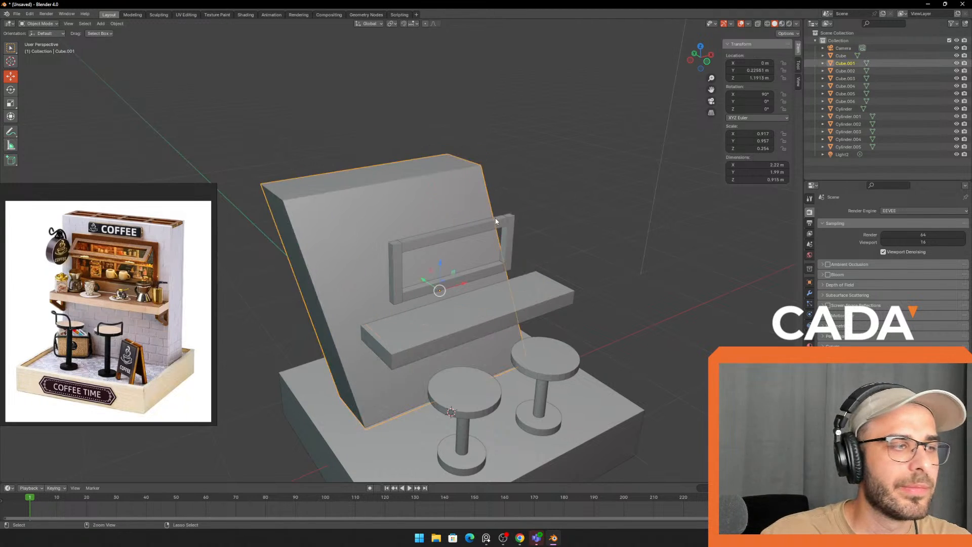
- Undo the wall's slant, work on it in Edit Mode again and select its top face
{"action": "middle_click_drag", "start_coordinate": [496, 221], "coordinate": [552, 208]}
{"action": "key", "text": "Tab"}
{"action": "left_click", "coordinate": [411, 177]}
{"action": "scroll", "coordinate": [518, 210], "scroll_direction": "up", "scroll_amount": 1}
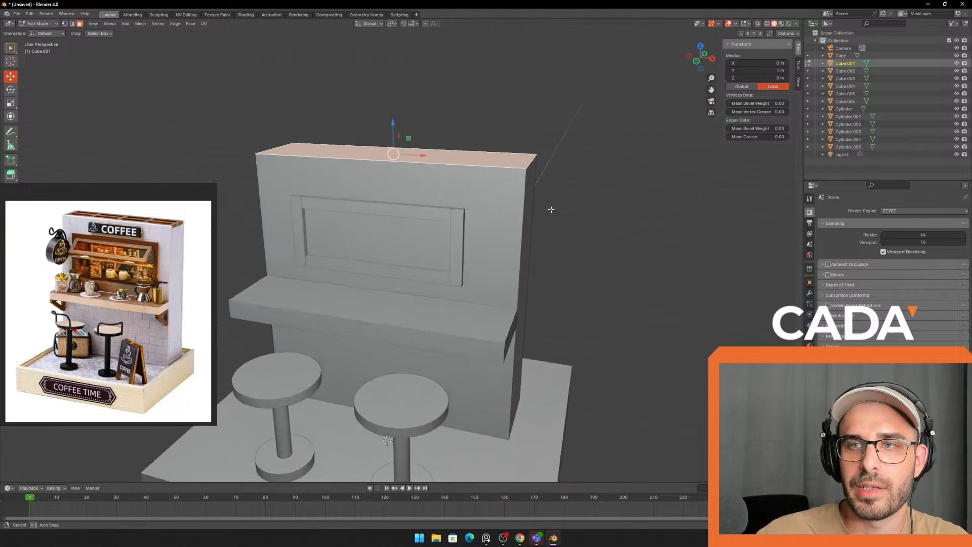
- Select the wall's front face, try moving it with the Move tool, and undo the move
{"action": "middle_click_drag", "start_coordinate": [486, 202], "coordinate": [430, 254]}
{"action": "left_click", "coordinate": [630, 197]}
{"action": "scroll", "coordinate": [542, 186], "scroll_direction": "up", "scroll_amount": 1}
{"action": "left_click", "coordinate": [481, 196]}
{"action": "left_click_drag", "start_coordinate": [393, 290], "coordinate": [374, 287]}
{"action": "key", "text": "ctrl+z"}
{"action": "middle_click_drag", "start_coordinate": [402, 279], "coordinate": [468, 281]}
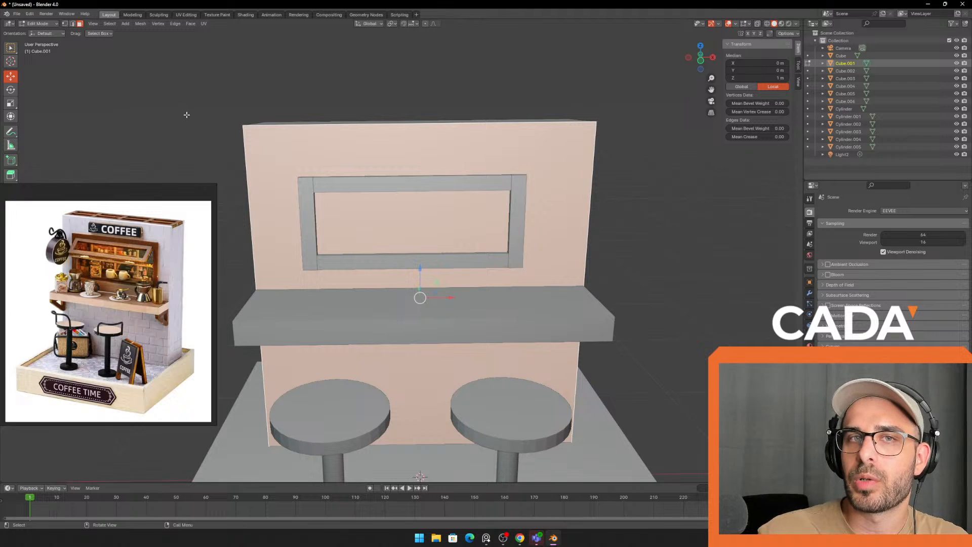
- Move the reference image out of the way to uncover the editing tools, and deselect the wall's front face
{"action": "left_click_drag", "start_coordinate": [185, 203], "coordinate": [186, 181]}
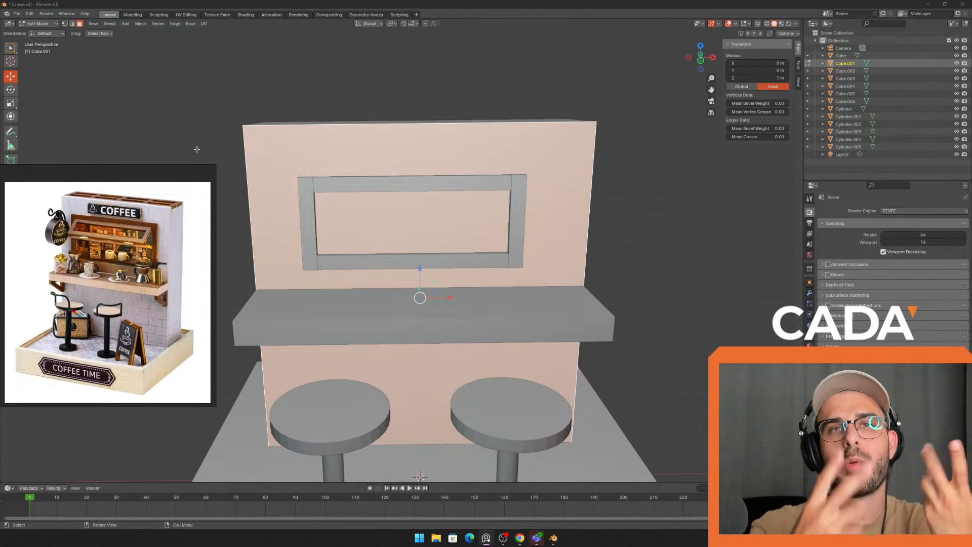
{"action": "left_click_drag", "start_coordinate": [135, 180], "coordinate": [0, 217]}
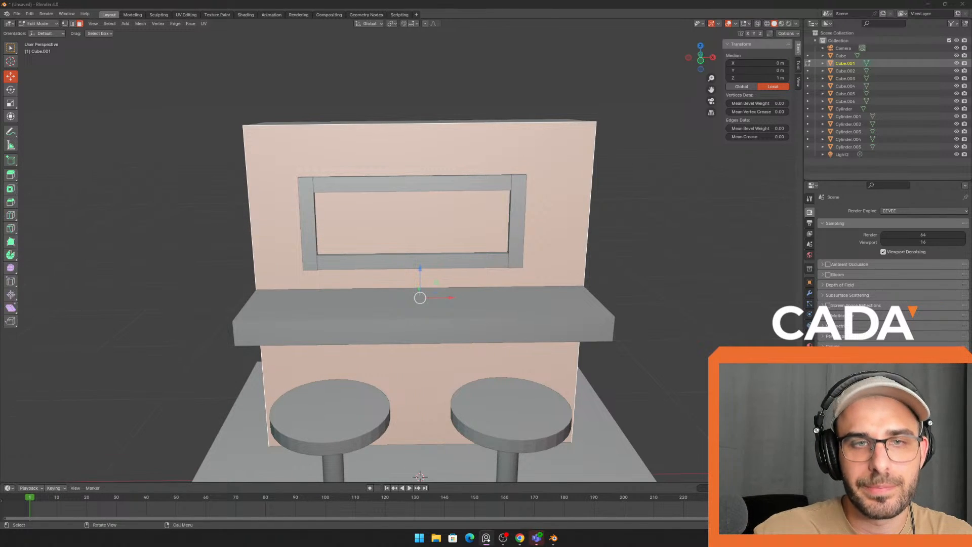
{"action": "left_click", "coordinate": [114, 160]}
- Add a vertical loop cut around the middle of the back wall with the Loop Cut tool
{"action": "scroll", "coordinate": [198, 176], "scroll_direction": "up", "scroll_amount": 2}
{"action": "middle_click_drag", "start_coordinate": [198, 177], "coordinate": [196, 167]}
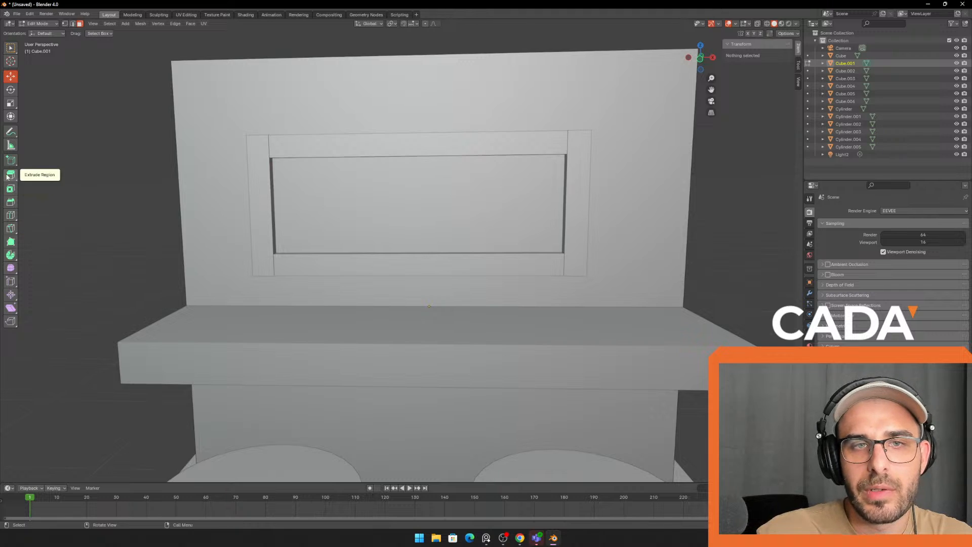
{"action": "left_click", "coordinate": [10, 216]}
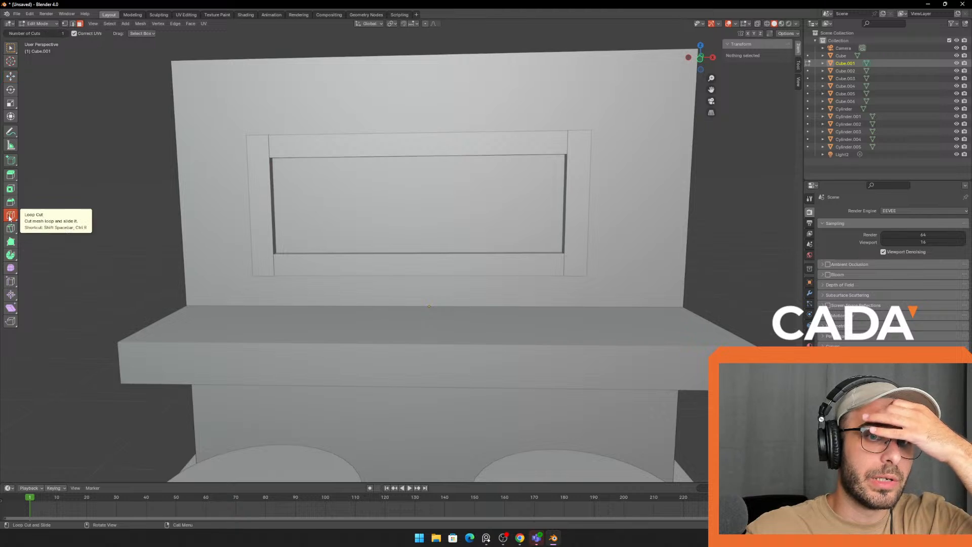
{"action": "middle_click_drag", "start_coordinate": [395, 121], "coordinate": [454, 177]}
{"action": "left_click", "coordinate": [419, 144]}
{"action": "scroll", "coordinate": [455, 178], "scroll_direction": "up", "scroll_amount": 2}
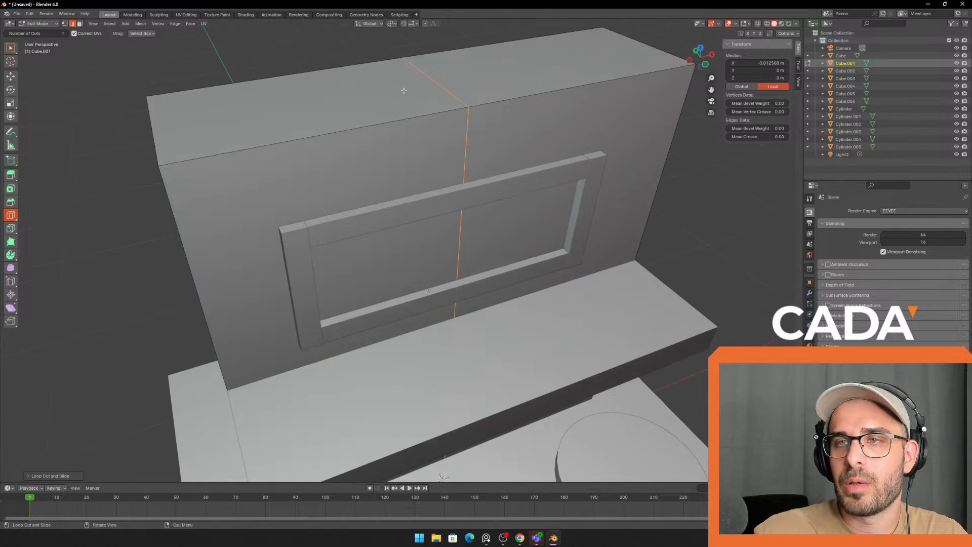
{"action": "right_click", "coordinate": [659, 150]}
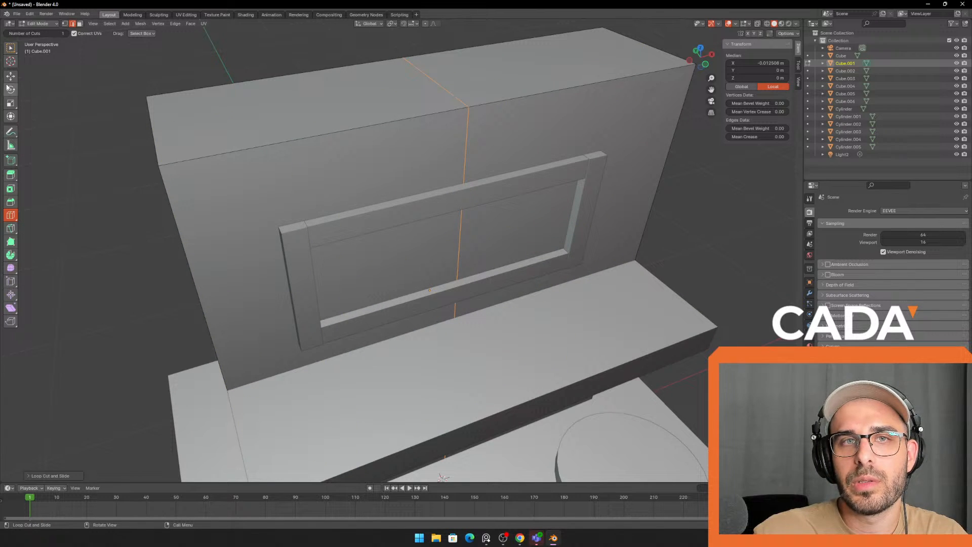
- Switch to vertex selection and pull the loop cut's top front vertex up and out of line with the Move tool
{"action": "middle_click_drag", "start_coordinate": [207, 104], "coordinate": [186, 81]}
{"action": "left_click", "coordinate": [66, 24]}
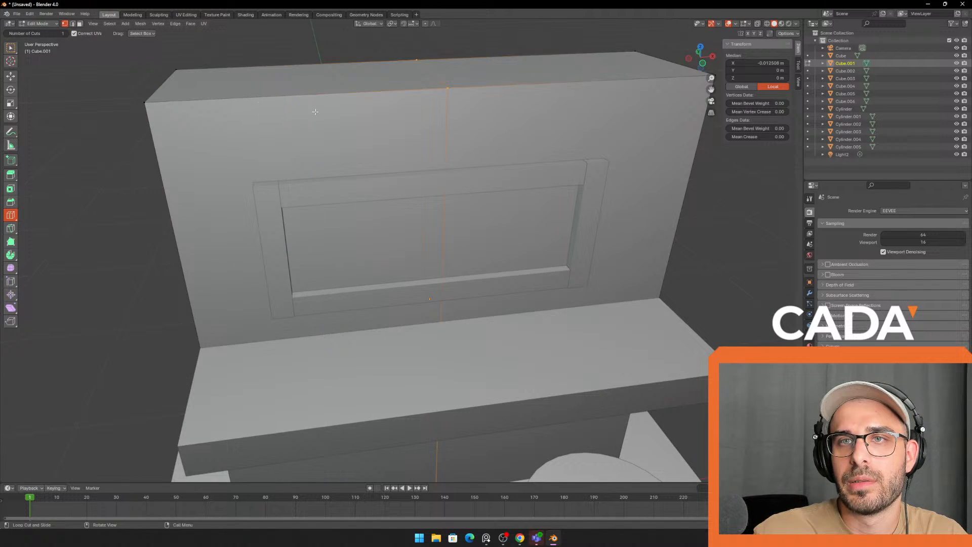
{"action": "left_click", "coordinate": [11, 76]}
{"action": "left_click", "coordinate": [447, 88]}
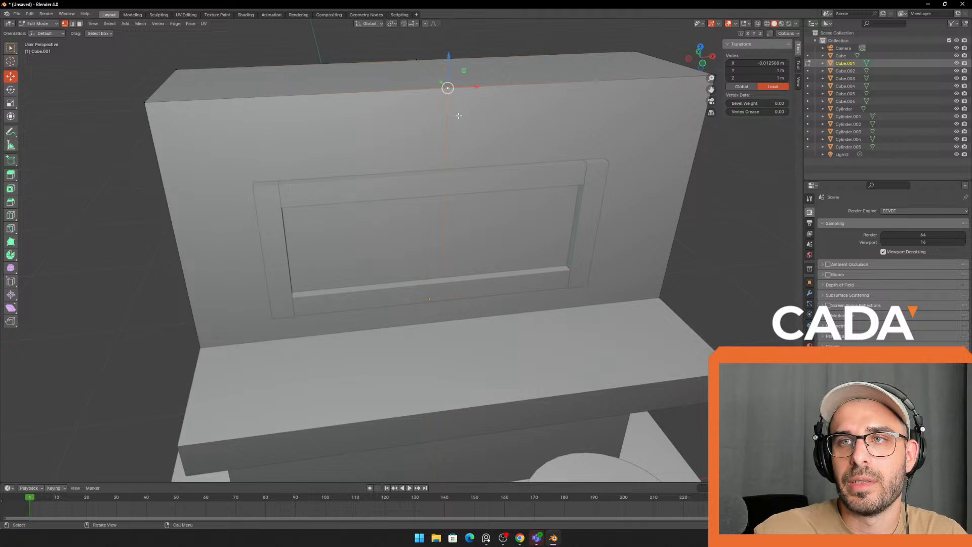
{"action": "scroll", "coordinate": [445, 126], "scroll_direction": "down", "scroll_amount": 4}
{"action": "scroll", "coordinate": [448, 110], "scroll_direction": "up", "scroll_amount": 3}
{"action": "left_click_drag", "start_coordinate": [448, 111], "coordinate": [484, 128]}
{"action": "middle_click_drag", "start_coordinate": [484, 128], "coordinate": [511, 130]}
- Change the viewport shading to wireframe and back to solid
{"action": "key", "text": "z"}
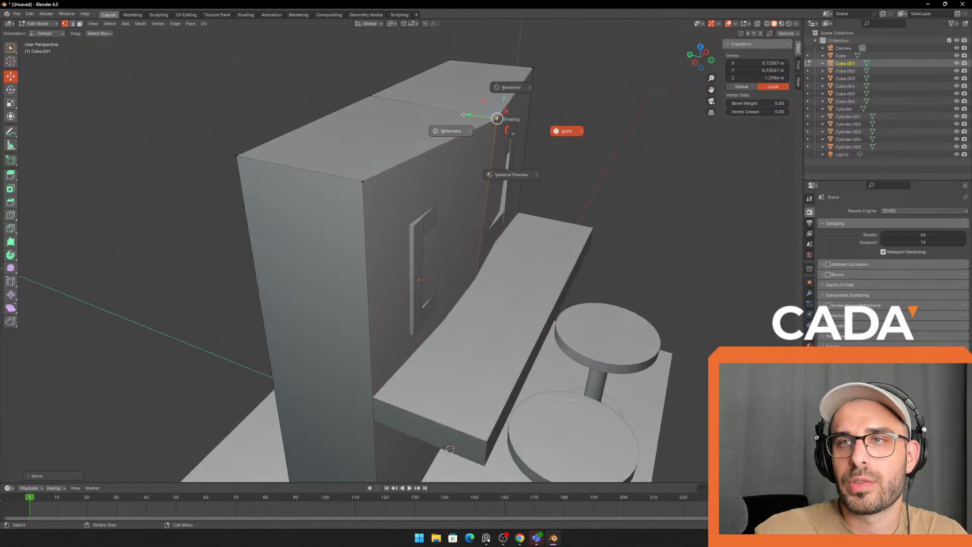
{"action": "left_click", "coordinate": [450, 130]}
{"action": "key", "text": "z"}
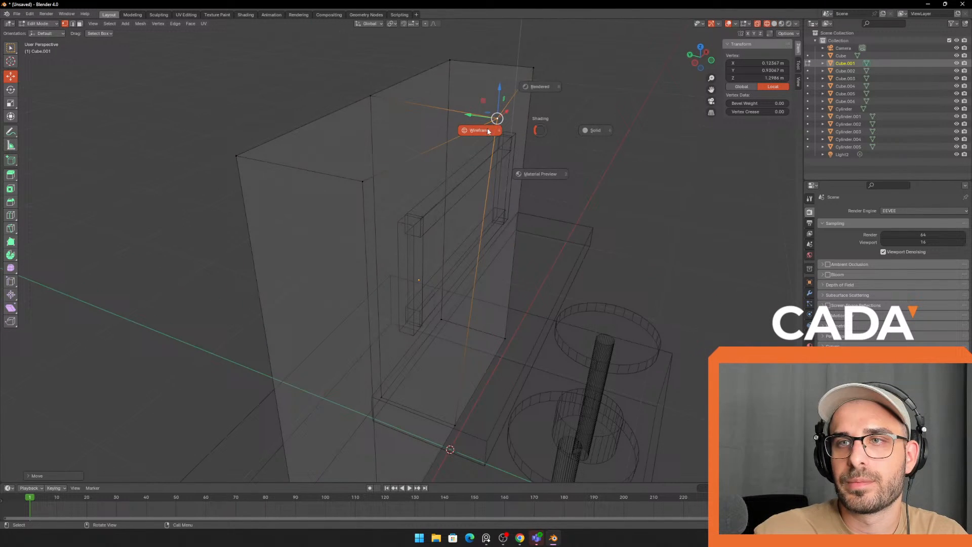
{"action": "left_click", "coordinate": [591, 131]}
- Try moving the loop cut's top front vertex along the X axis
{"action": "mouse_move", "coordinate": [592, 132]}
{"action": "middle_mouse_down"}
{"action": "mouse_move", "coordinate": [497, 119]}
{"action": "mouse_move", "coordinate": [492, 110]}
{"action": "middle_mouse_up"}
{"action": "left_click_drag", "start_coordinate": [492, 110], "coordinate": [486, 125]}
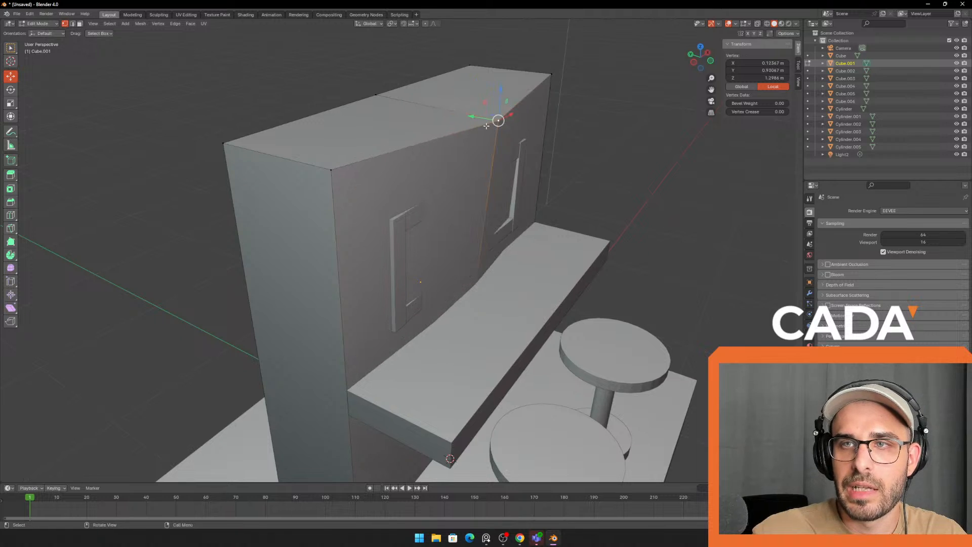
{"action": "key", "text": "x"}
{"action": "left_click", "coordinate": [573, 124]}
- Undo the vertex changes and the wall's loop cut, and return to face selection
{"action": "scroll", "coordinate": [631, 143], "scroll_direction": "down", "scroll_amount": 2}
{"action": "middle_click_drag", "start_coordinate": [631, 143], "coordinate": [549, 132]}
{"action": "key", "text": "ctrl+z"}
{"action": "key", "text": "ctrl+z"}
{"action": "key", "text": "ctrl+z"}
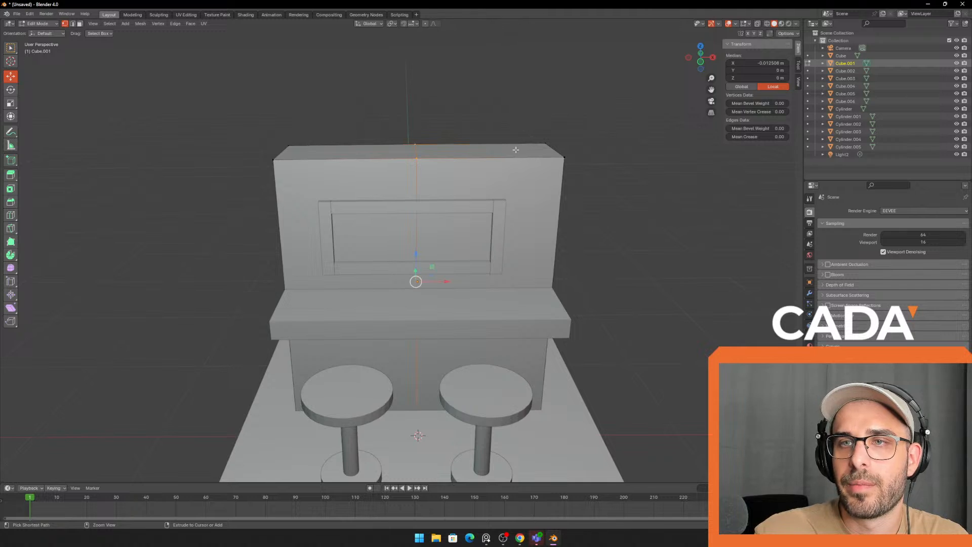
{"action": "key", "text": "3"}
{"action": "scroll", "coordinate": [418, 91], "scroll_direction": "up", "scroll_amount": 3}
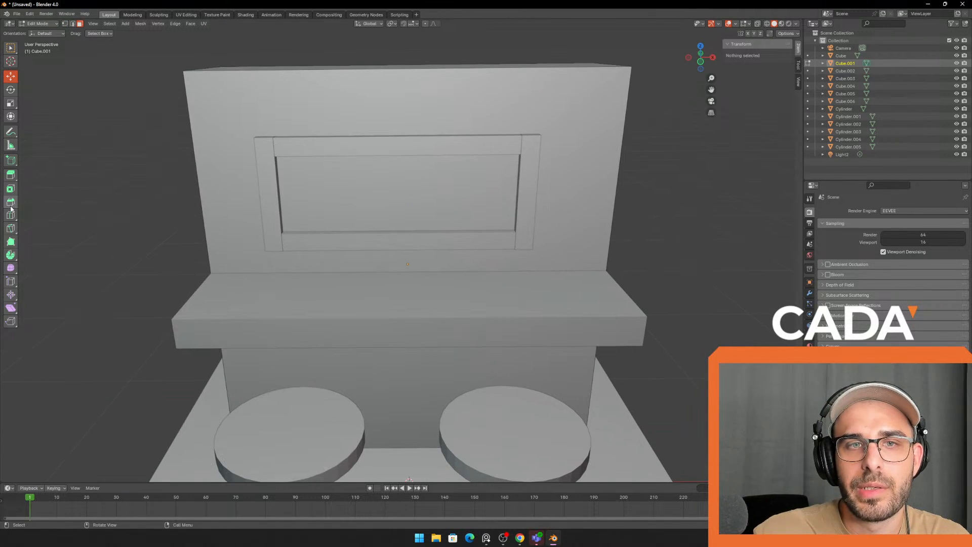
- Make a fresh vertical loop cut centred on the back wall with the Loop Cut tool
{"action": "left_click", "coordinate": [14, 215]}
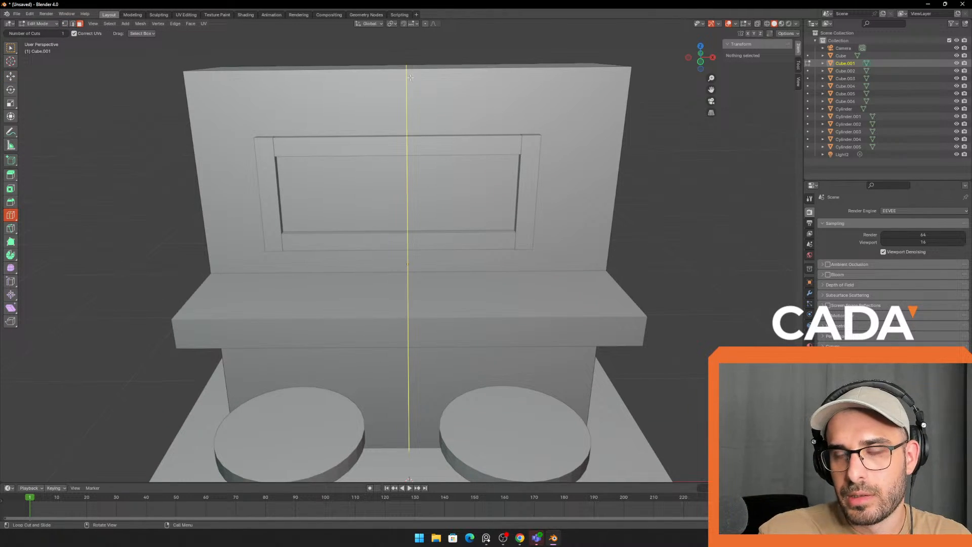
{"action": "mouse_move", "coordinate": [301, 151]}
{"action": "middle_mouse_down"}
{"action": "mouse_move", "coordinate": [299, 127]}
{"action": "mouse_move", "coordinate": [309, 143]}
{"action": "middle_mouse_up"}
{"action": "scroll", "coordinate": [399, 128], "scroll_direction": "down", "scroll_amount": 2}
{"action": "scroll", "coordinate": [405, 124], "scroll_direction": "up", "scroll_amount": 1}
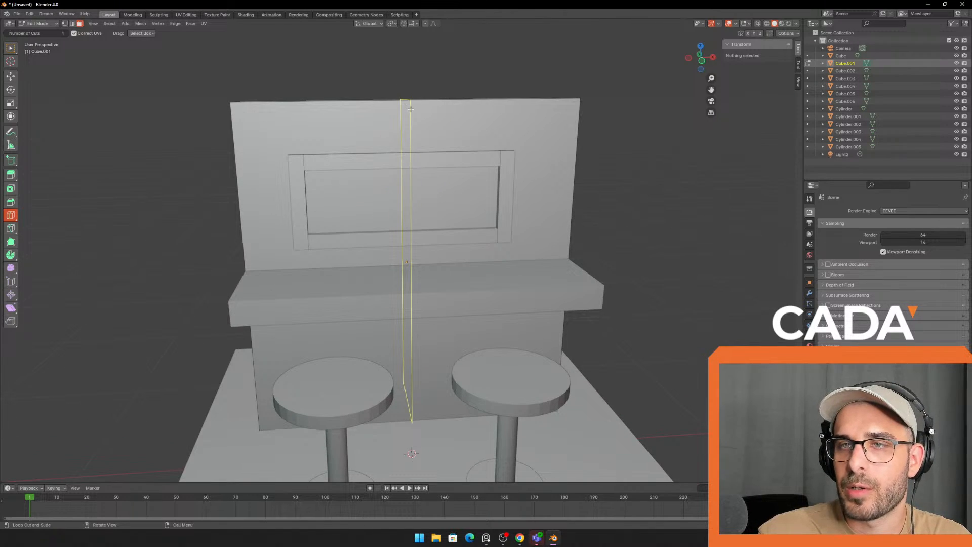
{"action": "left_click", "coordinate": [410, 109]}
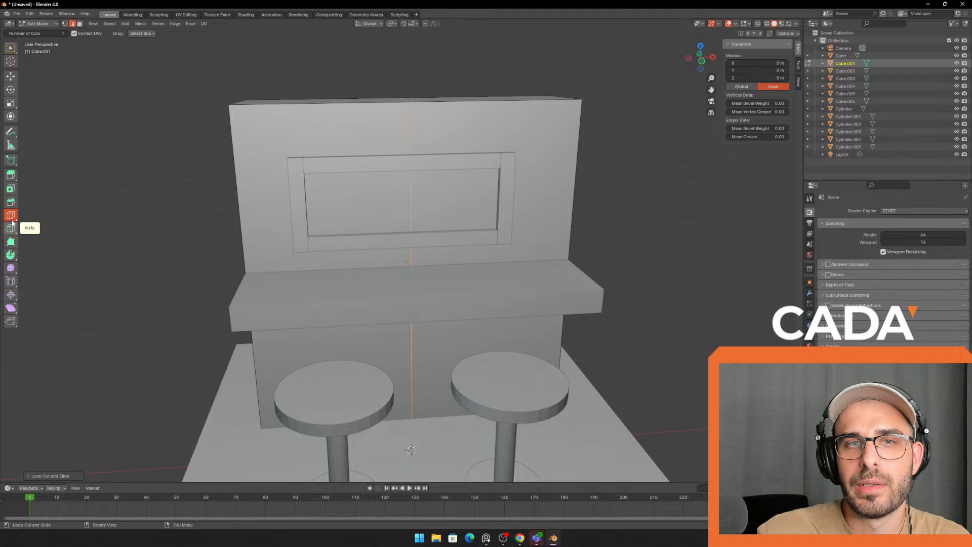
- Try shifting the centred loop toward the wall's left side with the Move tool, and undo the move and the cut
{"action": "left_click", "coordinate": [11, 76]}
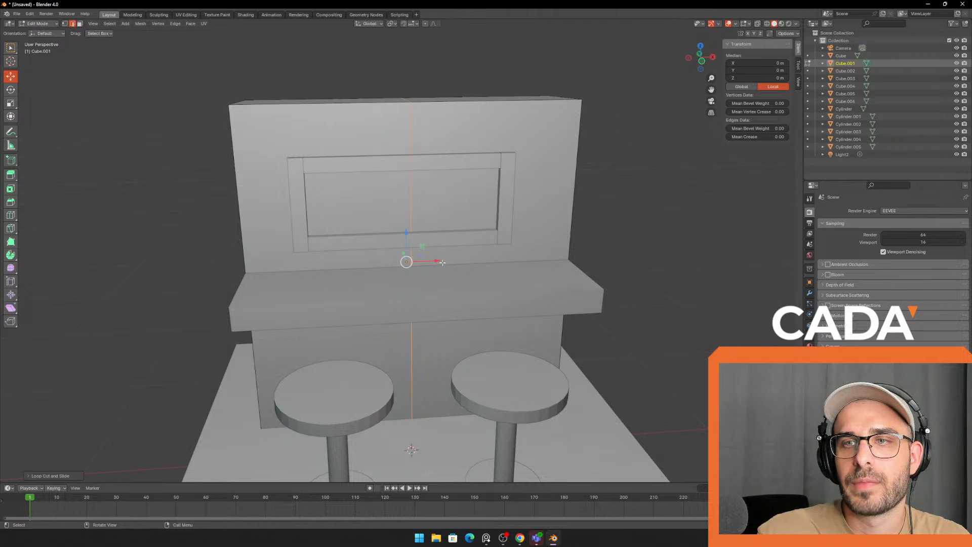
{"action": "left_click_drag", "start_coordinate": [443, 263], "coordinate": [335, 263]}
{"action": "key", "text": "ctrl+z"}
{"action": "key", "text": "ctrl+z"}
- Try a loop cut on the wall slid left to about X -0.66 m, then undo it and return to face selection
{"action": "key", "text": "ctrl+r"}
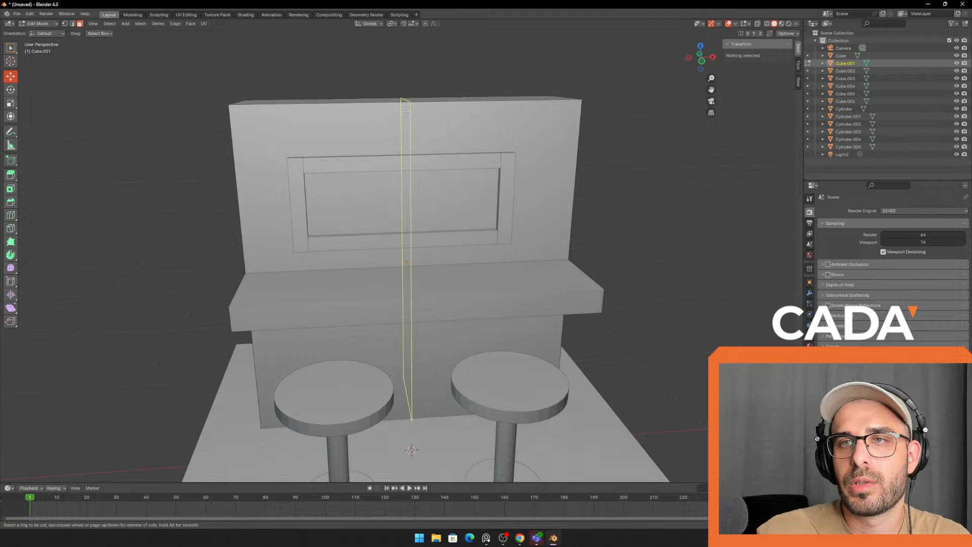
{"action": "left_click", "coordinate": [408, 108]}
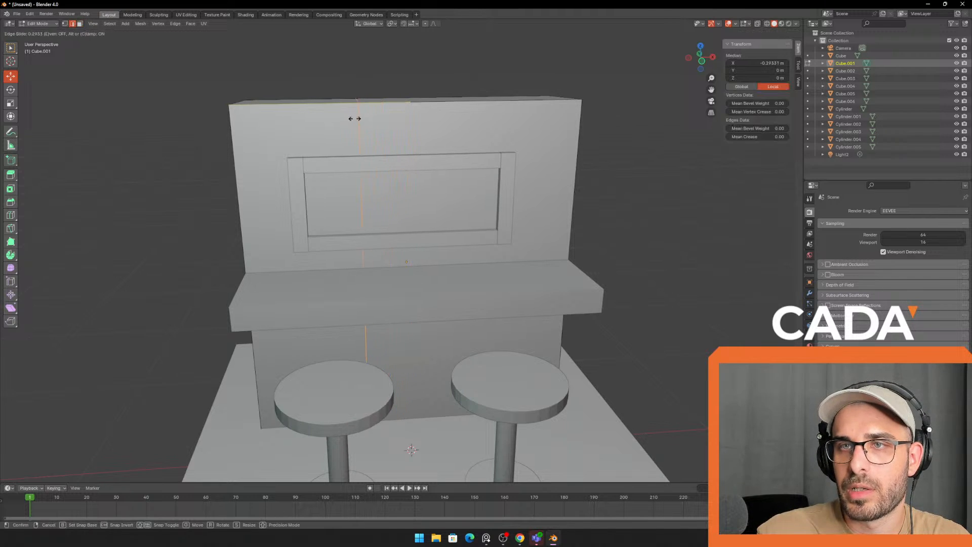
{"action": "left_click", "coordinate": [292, 119]}
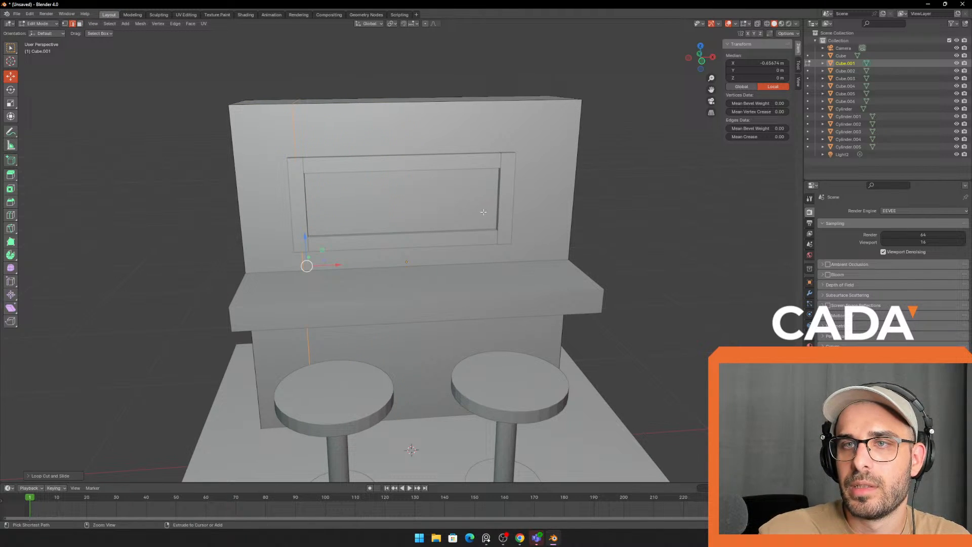
{"action": "key", "text": "3"}
- Cut a vertical loop near the middle of the back wall with the Loop Cut tool and activate the Move tool
{"action": "left_click", "coordinate": [11, 216]}
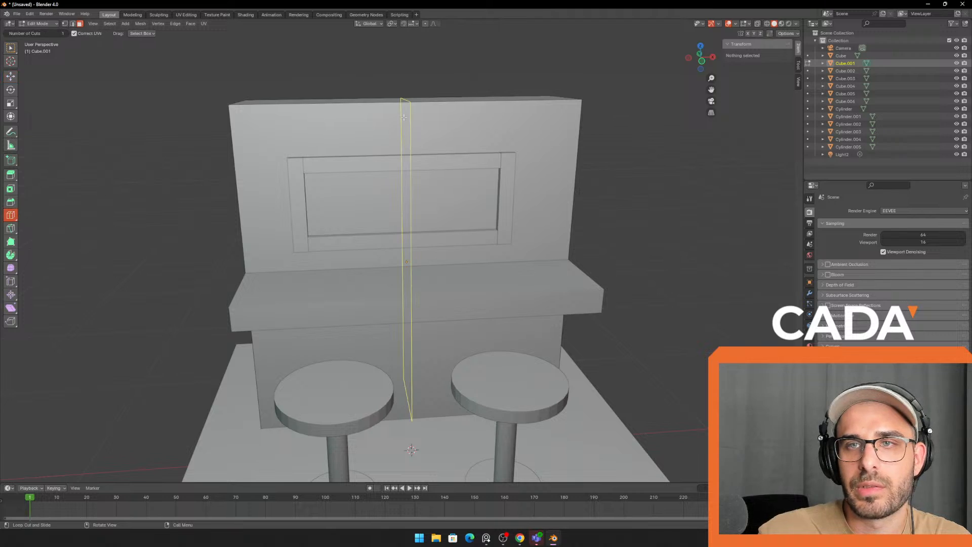
{"action": "left_click", "coordinate": [401, 106]}
{"action": "left_click", "coordinate": [11, 76]}
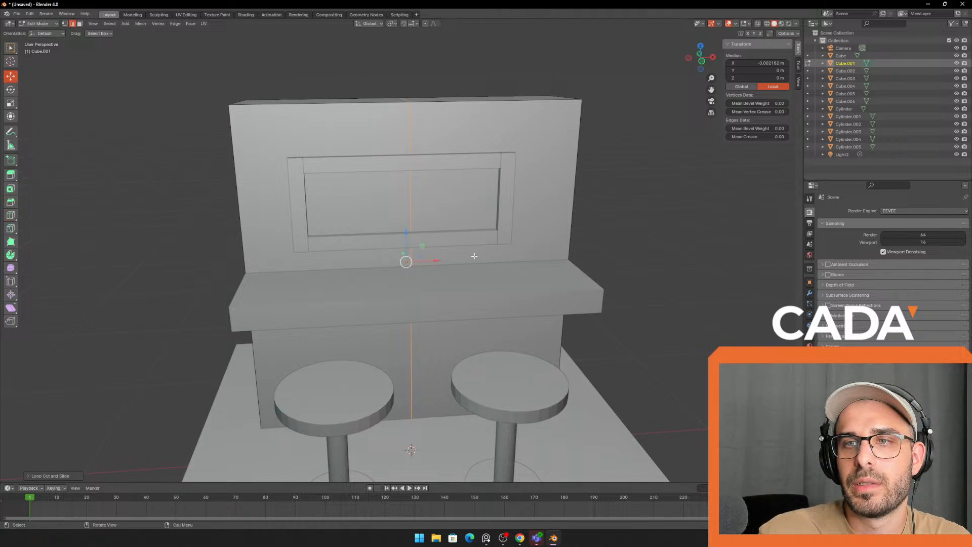
- Move the wall's new vertical edge loop over to the window frame's left side, at about X -0.66 m
{"action": "left_click_drag", "start_coordinate": [438, 260], "coordinate": [300, 272]}
{"action": "scroll", "coordinate": [324, 255], "scroll_direction": "up", "scroll_amount": 3}
{"action": "scroll", "coordinate": [81, 151], "scroll_direction": "down", "scroll_amount": 4}
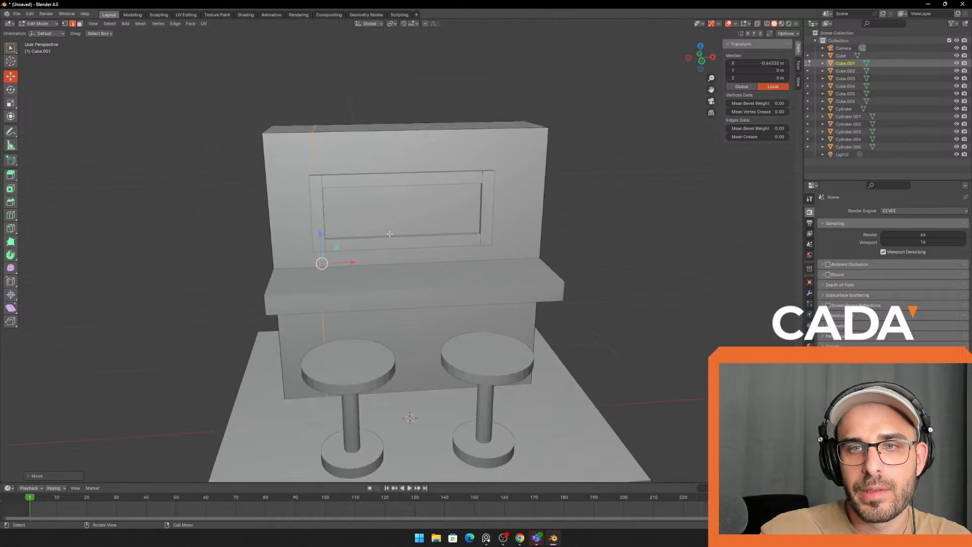
- Add a second vertical loop cut to the wall and move it behind the window frame's right side, at about X 0.57 m
{"action": "left_click", "coordinate": [12, 216]}
{"action": "left_click", "coordinate": [349, 147]}
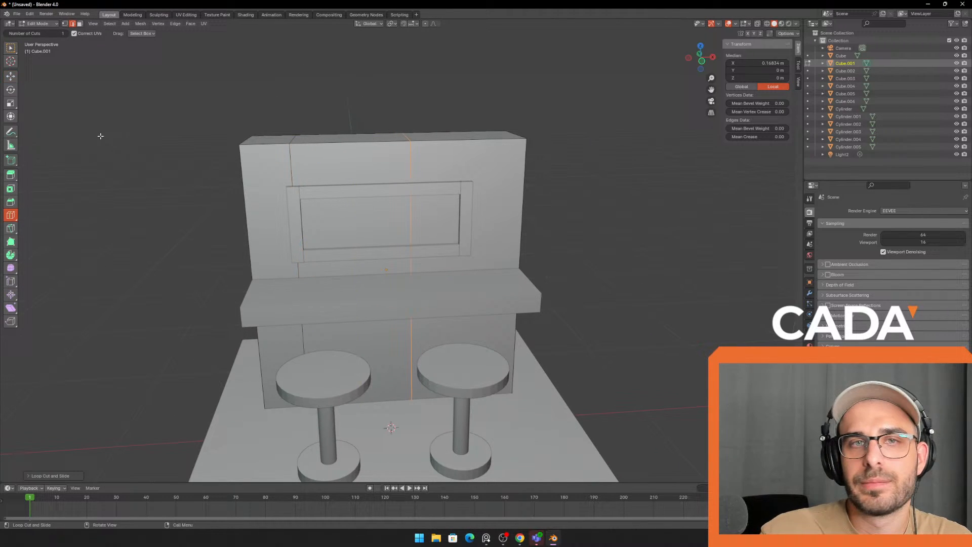
{"action": "left_click", "coordinate": [12, 77]}
{"action": "left_click_drag", "start_coordinate": [433, 269], "coordinate": [483, 268]}
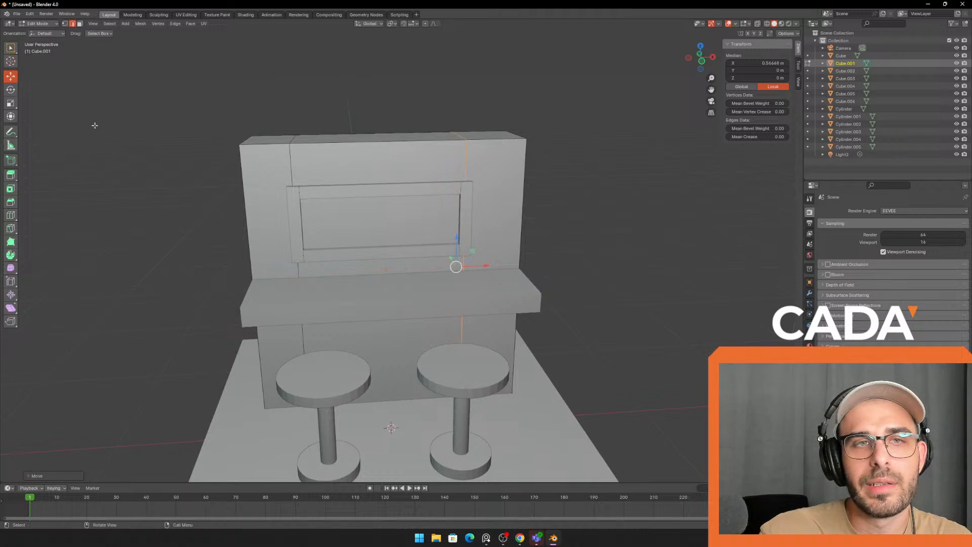
- Add a horizontal loop cut around the wall and lower it behind the window frame's bottom rail, at about local Y 0.22 m
{"action": "left_click", "coordinate": [11, 215]}
{"action": "left_click", "coordinate": [341, 212]}
{"action": "middle_click_drag", "start_coordinate": [341, 213], "coordinate": [333, 196]}
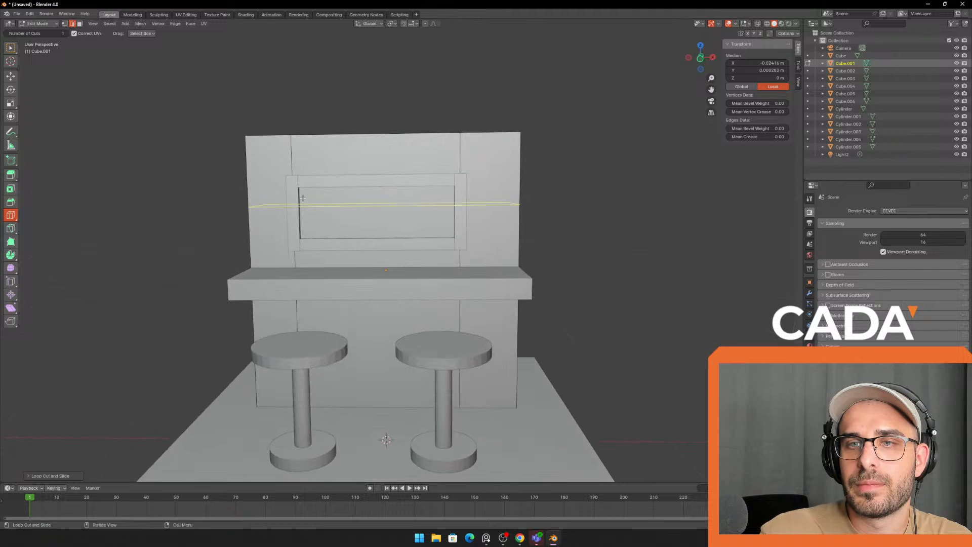
{"action": "left_click", "coordinate": [10, 76]}
{"action": "scroll", "coordinate": [384, 263], "scroll_direction": "up", "scroll_amount": 3}
{"action": "middle_click_drag", "start_coordinate": [384, 264], "coordinate": [392, 236]}
{"action": "left_click_drag", "start_coordinate": [392, 236], "coordinate": [389, 202]}
{"action": "middle_click_drag", "start_coordinate": [389, 202], "coordinate": [231, 187]}
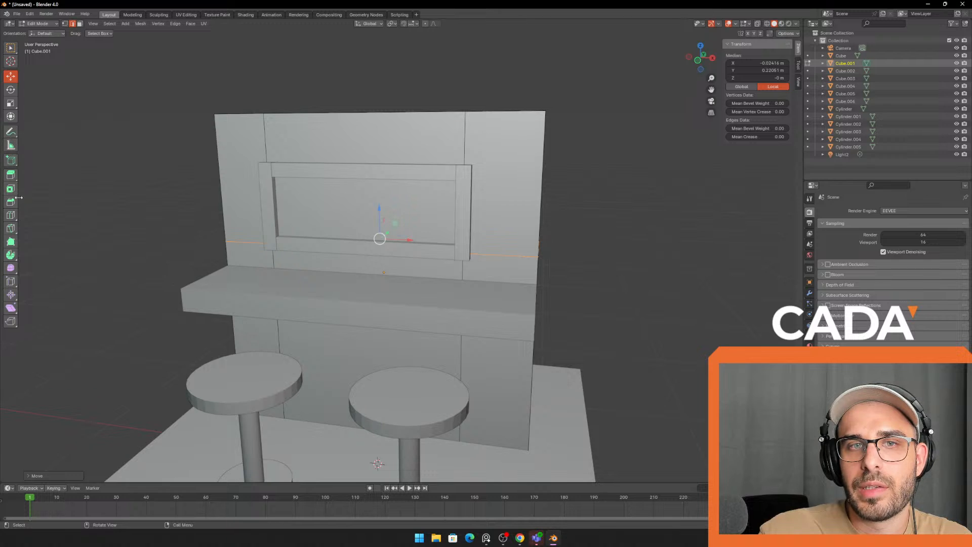
- Add a second horizontal loop cut behind the frame's top rail, at about local Y 0.67 m, and return to Object Mode
{"action": "left_click", "coordinate": [10, 215]}
{"action": "left_click", "coordinate": [375, 181]}
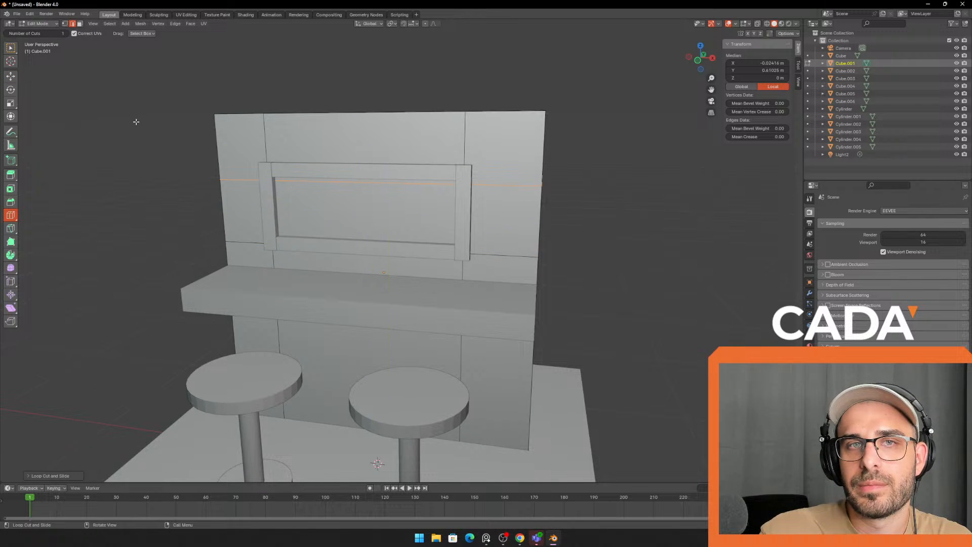
{"action": "left_click", "coordinate": [10, 76]}
{"action": "left_click_drag", "start_coordinate": [379, 150], "coordinate": [381, 138]}
{"action": "key", "text": "Tab"}
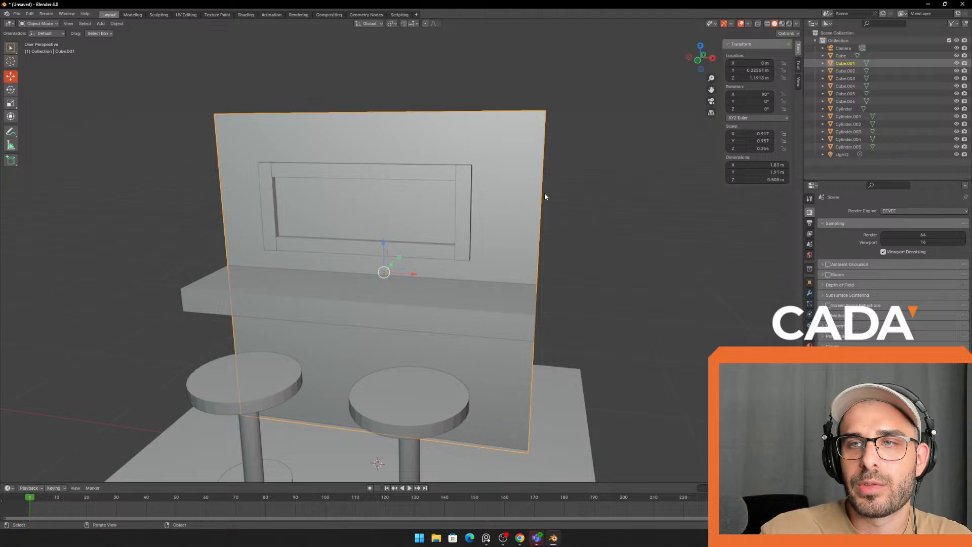
- Move the wall block away from the rest of the scene and open its mesh for editing with nothing selected
{"action": "middle_click_drag", "start_coordinate": [617, 176], "coordinate": [415, 241]}
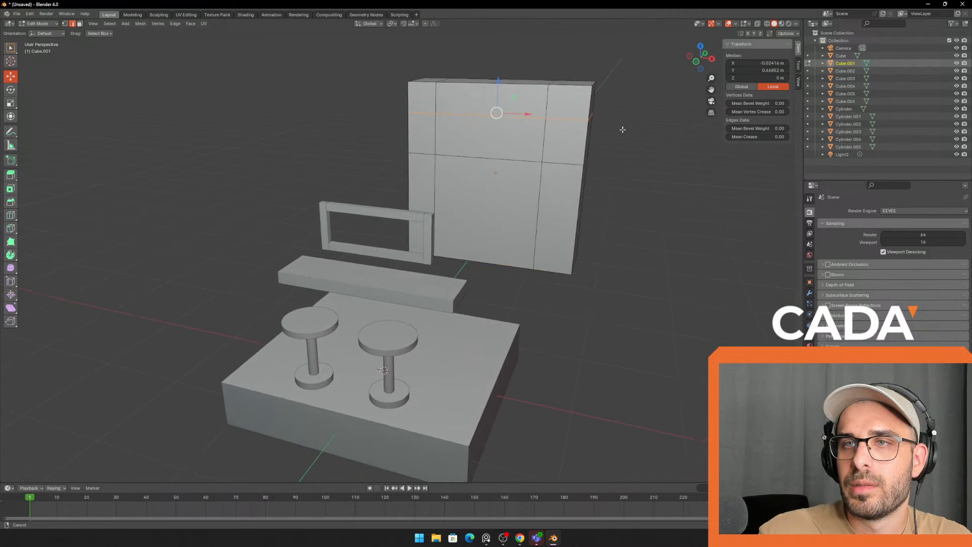
{"action": "scroll", "coordinate": [430, 127], "scroll_direction": "up", "scroll_amount": 4}
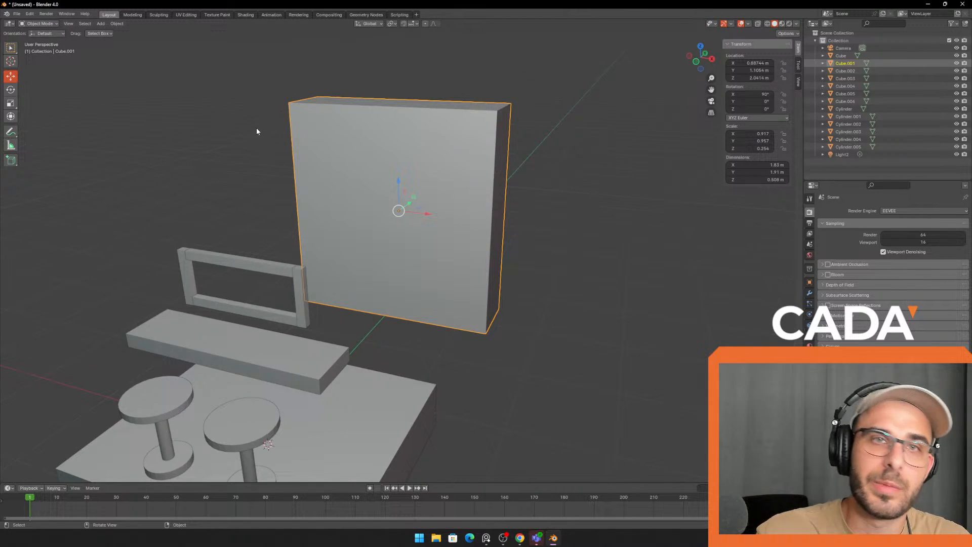
{"action": "key", "text": "Tab"}
{"action": "key", "text": "alt+a"}
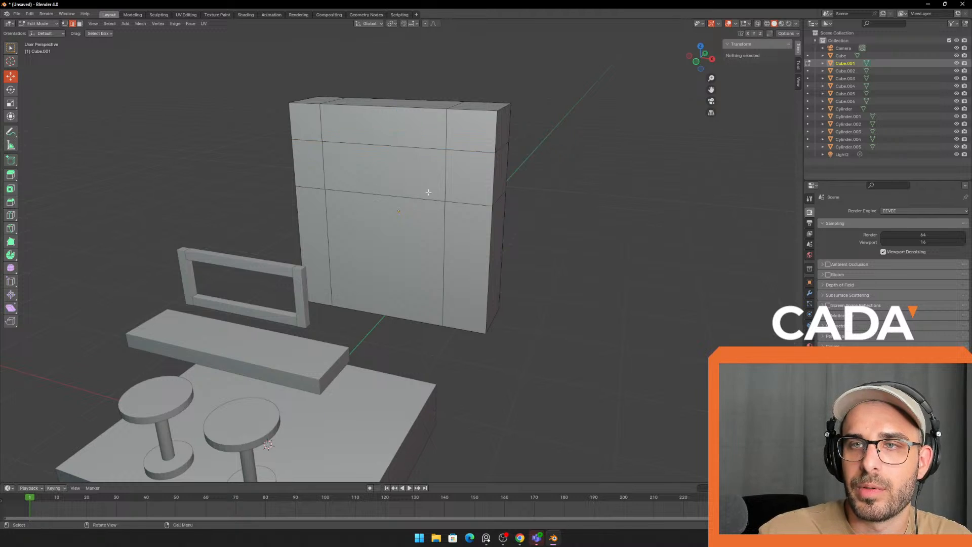
{"action": "scroll", "coordinate": [428, 192], "scroll_direction": "up", "scroll_amount": 5}
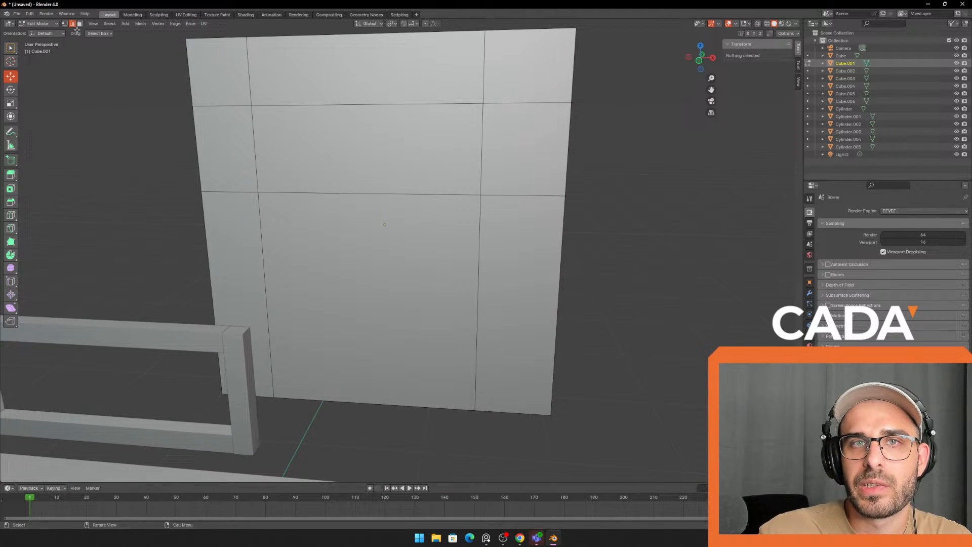
- Switch to face selection and select the individual front faces of the wall formed by the loop cuts
{"action": "left_click", "coordinate": [323, 131]}
{"action": "scroll", "coordinate": [322, 131], "scroll_direction": "down", "scroll_amount": 4}
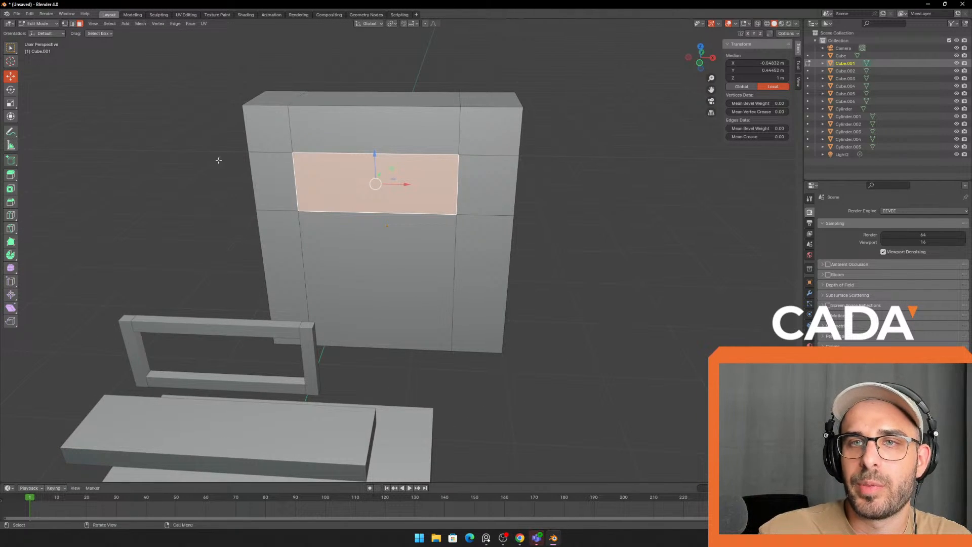
{"action": "middle_click_drag", "start_coordinate": [501, 181], "coordinate": [527, 173]}
{"action": "left_click", "coordinate": [485, 194]}
{"action": "left_click", "coordinate": [474, 136]}
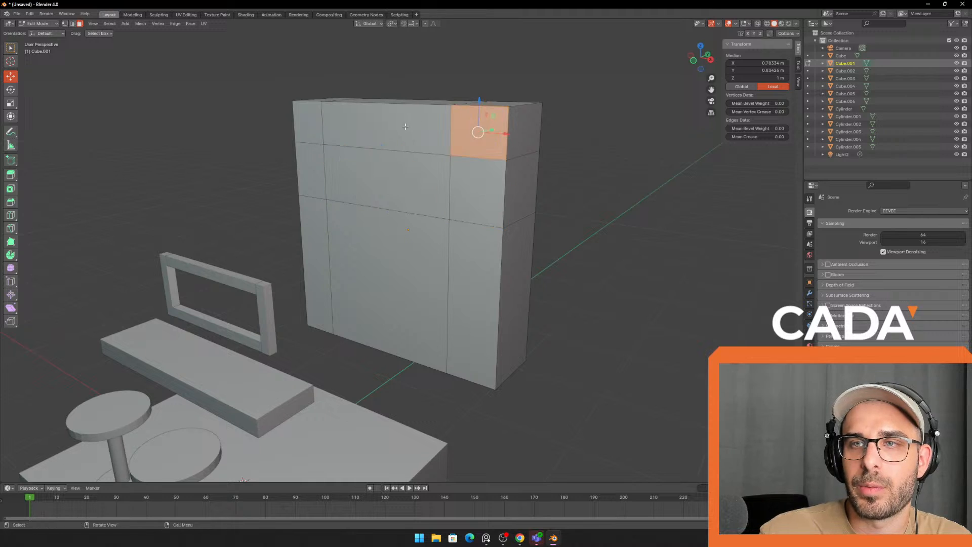
{"action": "left_click", "coordinate": [405, 126]}
{"action": "left_click", "coordinate": [309, 127]}
{"action": "left_click", "coordinate": [311, 172]}
- Select the front face enclosed by the four edge loops and delete it with Only Faces
{"action": "left_click", "coordinate": [372, 182]}
{"action": "middle_click_drag", "start_coordinate": [538, 207], "coordinate": [484, 214]}
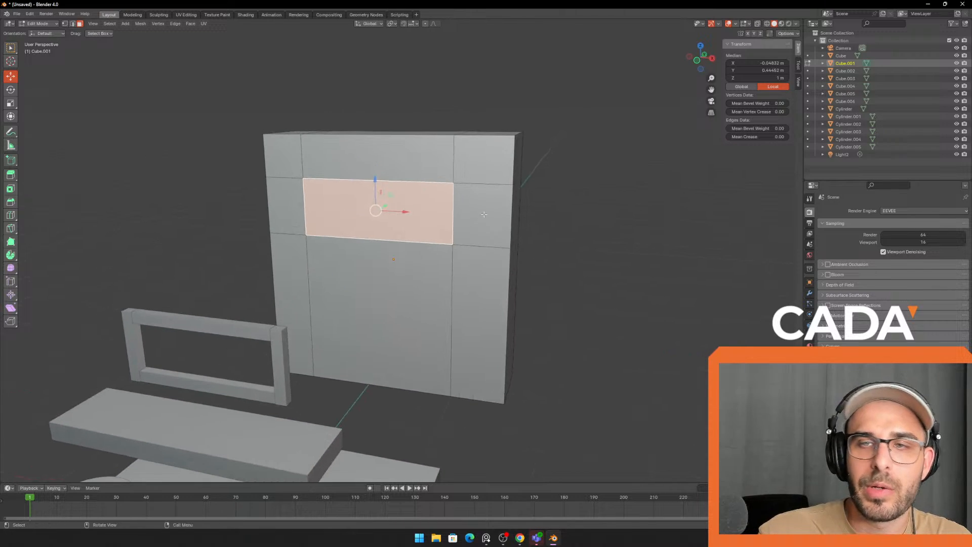
{"action": "scroll", "coordinate": [459, 193], "scroll_direction": "up", "scroll_amount": 1}
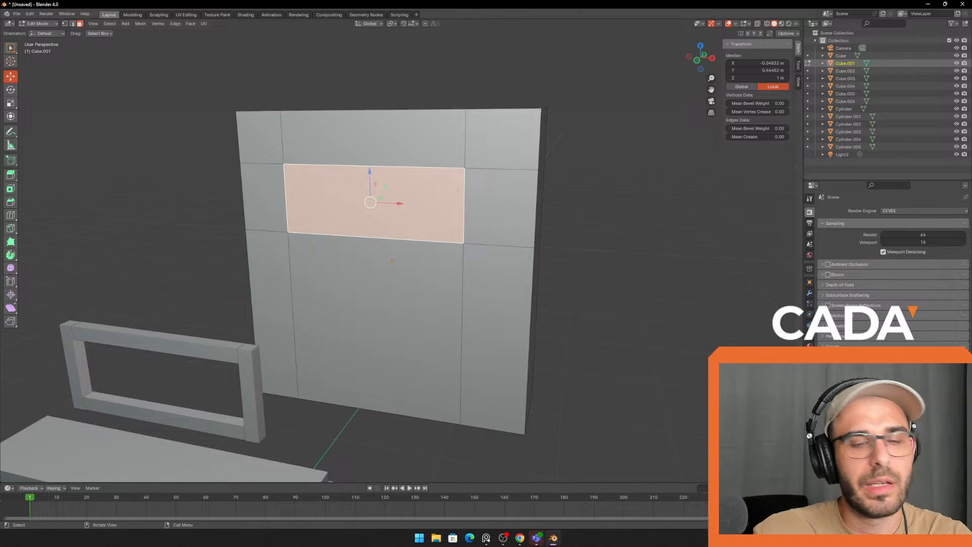
{"action": "key", "text": "x"}
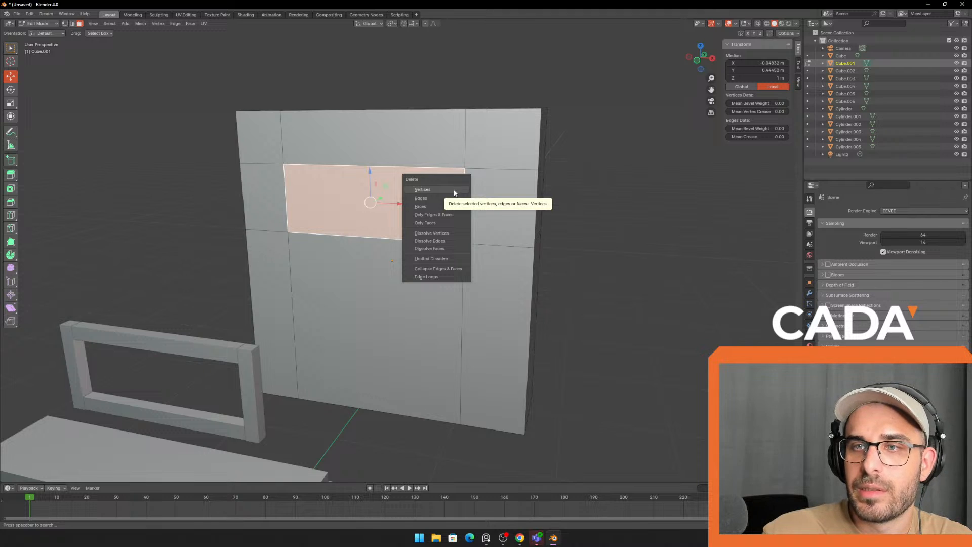
{"action": "left_click", "coordinate": [435, 223]}
{"action": "middle_click_drag", "start_coordinate": [435, 228], "coordinate": [556, 243]}
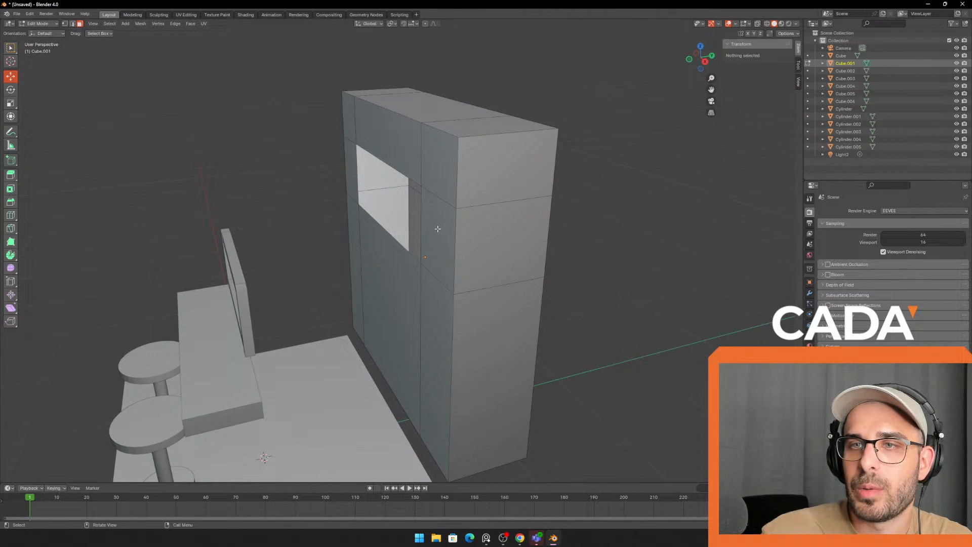
{"action": "middle_click_drag", "start_coordinate": [437, 229], "coordinate": [543, 197]}
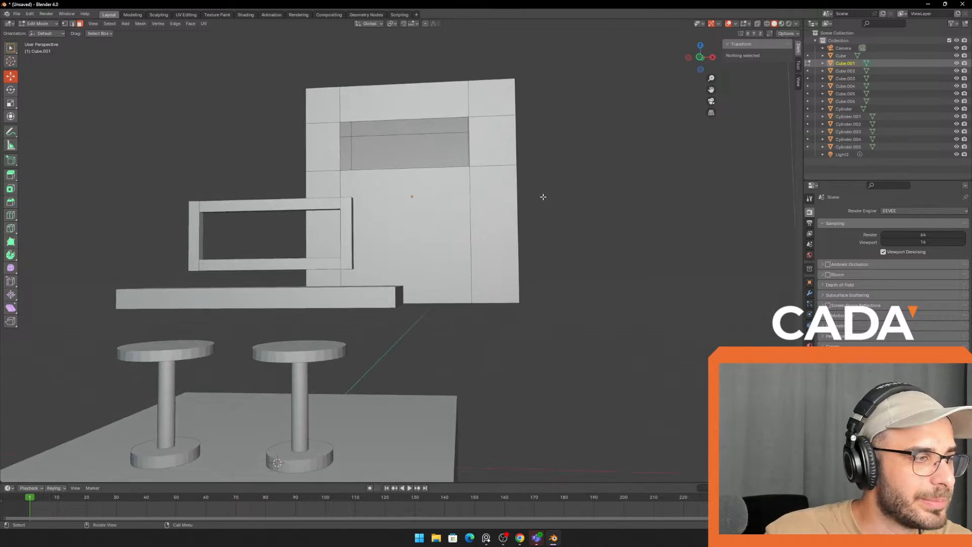
- Undo the face deletion, the face selections and the wall's displacement, going back to the wall's mesh editing with its loop cuts
{"action": "key", "text": "ctrl+z"}
{"action": "key", "text": "ctrl+z"}
{"action": "key", "text": "ctrl+z"}
{"action": "key", "text": "ctrl+z"}
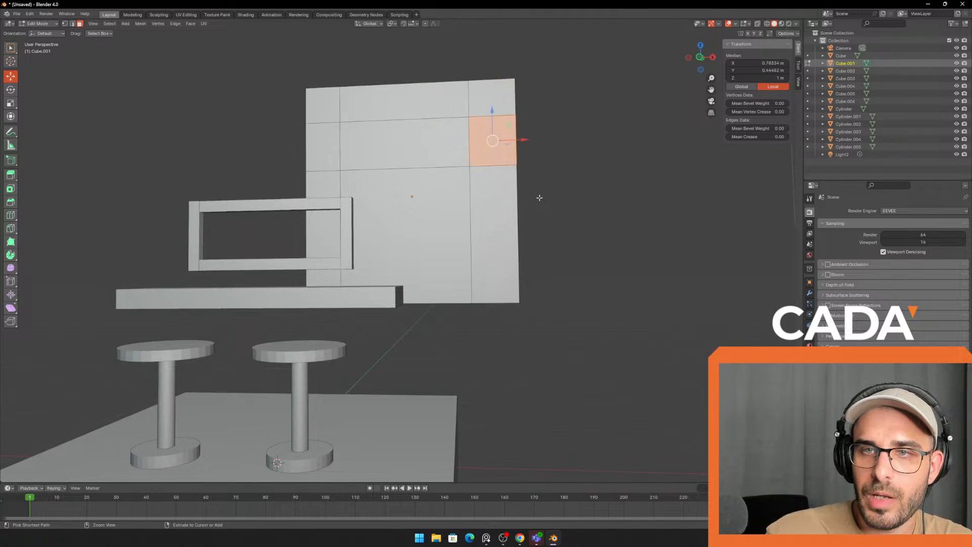
{"action": "key", "text": "ctrl+z"}
{"action": "key", "text": "ctrl+z"}
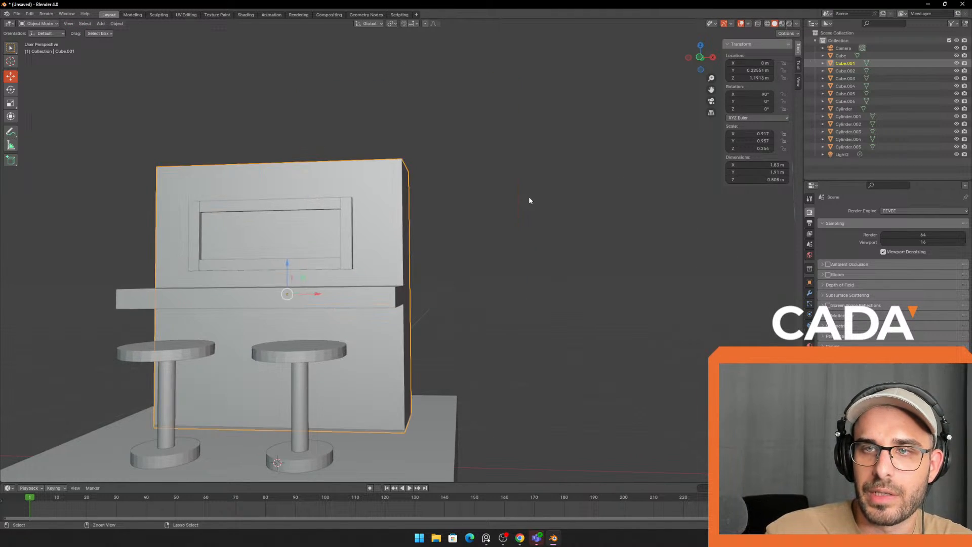
{"action": "key", "text": "ctrl+z"}
- Delete the wall face behind the window frame with Only Faces to open the window, and return to Object Mode
{"action": "middle_click_drag", "start_coordinate": [536, 198], "coordinate": [529, 220]}
{"action": "left_click", "coordinate": [337, 259]}
{"action": "middle_click_drag", "start_coordinate": [337, 258], "coordinate": [387, 253], "text": "shift"}
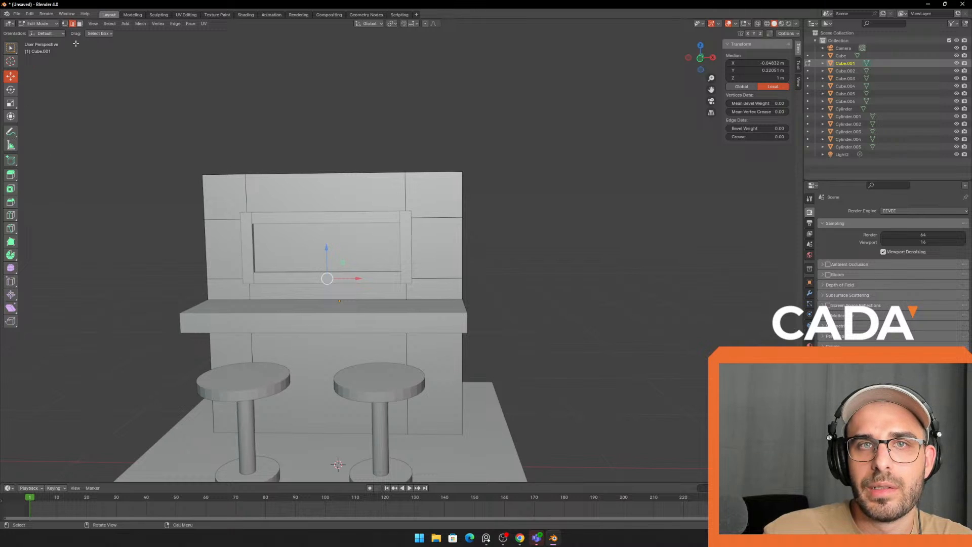
{"action": "left_click", "coordinate": [79, 24]}
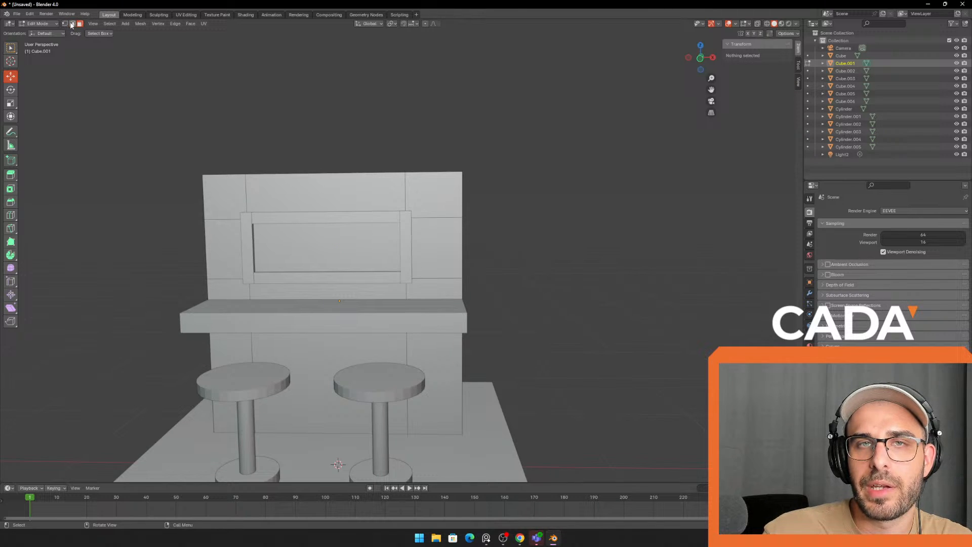
{"action": "left_click", "coordinate": [313, 247]}
{"action": "middle_click_drag", "start_coordinate": [312, 246], "coordinate": [580, 239], "text": "shift"}
{"action": "key", "text": "x"}
{"action": "left_click", "coordinate": [478, 220]}
{"action": "key", "text": "Tab"}
{"action": "middle_click_drag", "start_coordinate": [582, 282], "coordinate": [502, 234]}
{"action": "scroll", "coordinate": [501, 233], "scroll_direction": "down", "scroll_amount": 3}
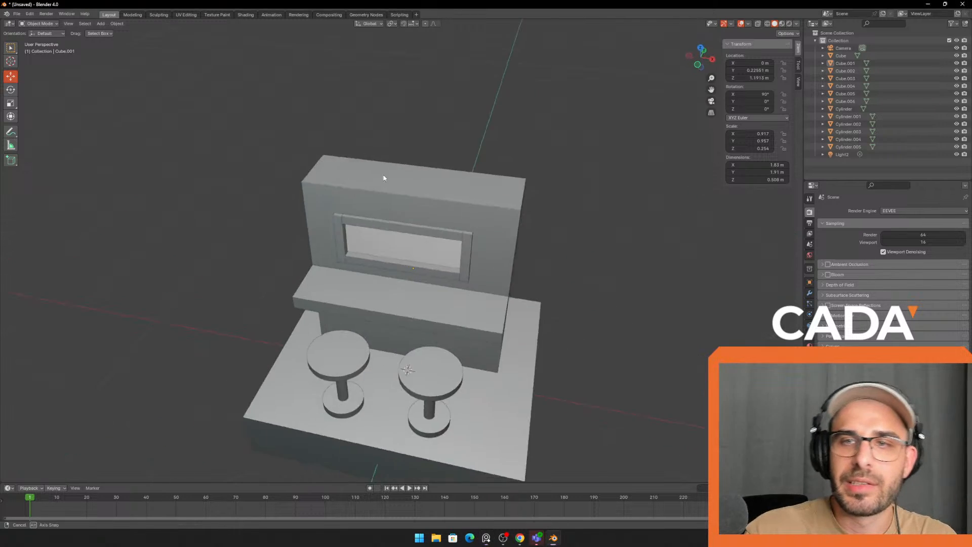
- Examine the wall opening, counter, stools and base of the bar scene from several angles
{"action": "middle_click_drag", "start_coordinate": [384, 178], "coordinate": [397, 166]}
{"action": "middle_click_drag", "start_coordinate": [575, 210], "coordinate": [501, 167]}
{"action": "left_click", "coordinate": [501, 167]}
{"action": "middle_click_drag", "start_coordinate": [530, 200], "coordinate": [575, 198]}
{"action": "left_click", "coordinate": [587, 204]}
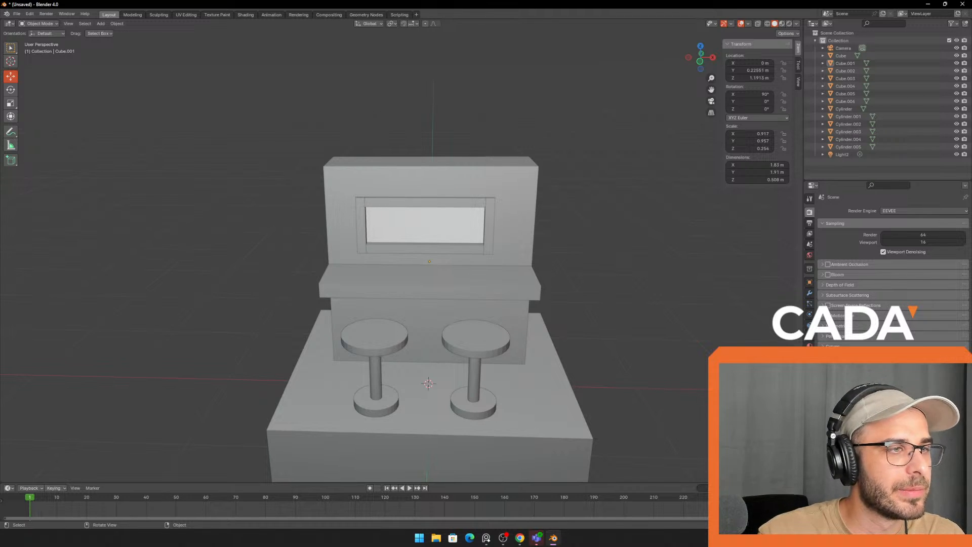
{"action": "middle_click_drag", "start_coordinate": [697, 239], "coordinate": [736, 186]}
{"action": "left_click", "coordinate": [484, 248]}
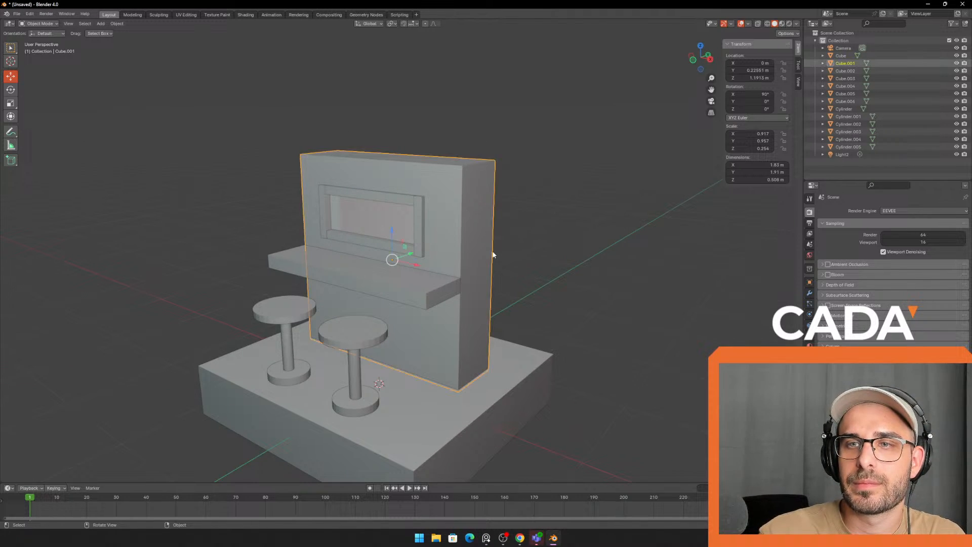
{"action": "left_click", "coordinate": [530, 291]}
{"action": "middle_click_drag", "start_coordinate": [539, 344], "coordinate": [310, 312]}
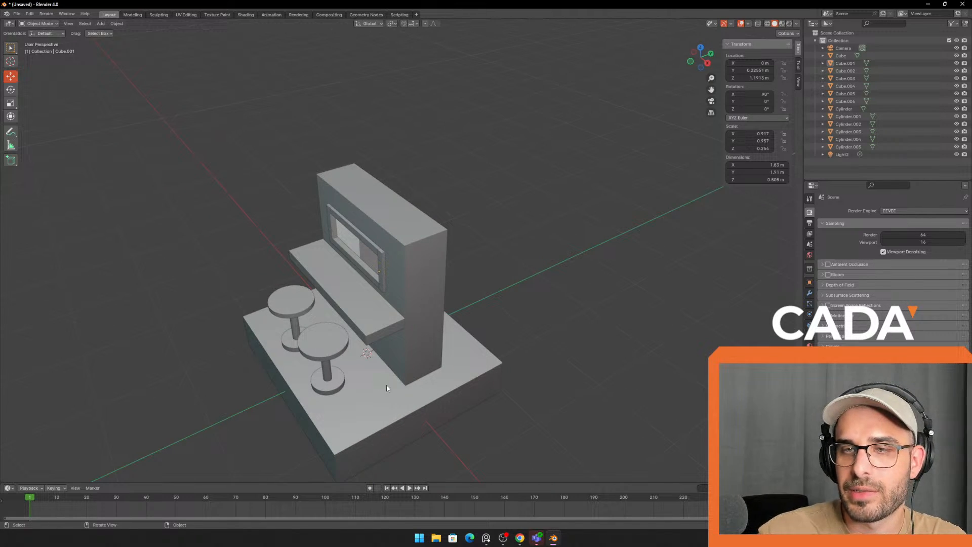
{"action": "left_click", "coordinate": [446, 358]}
{"action": "scroll", "coordinate": [410, 333], "scroll_direction": "up", "scroll_amount": 3}
{"action": "middle_click_drag", "start_coordinate": [468, 327], "coordinate": [453, 313], "text": "shift"}
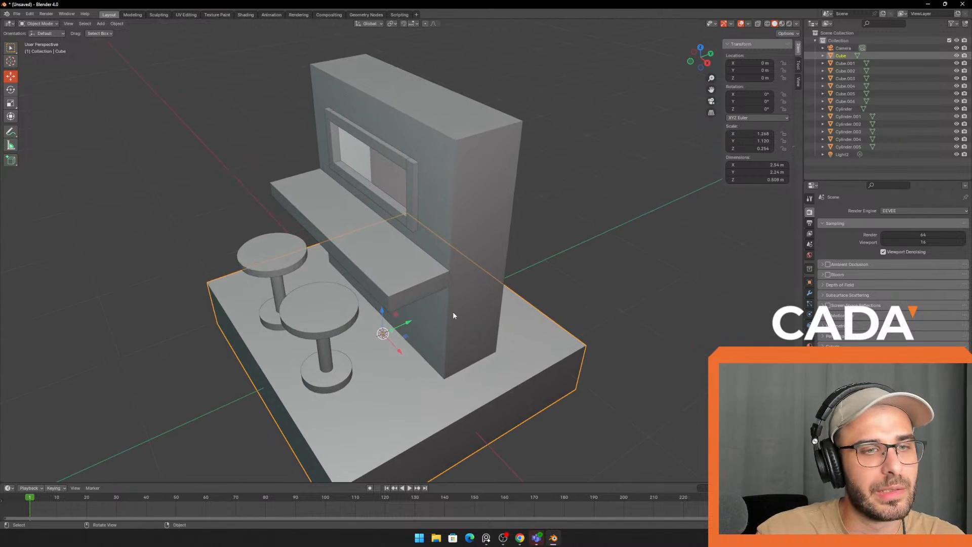
{"action": "key", "text": "alt+Tab"}
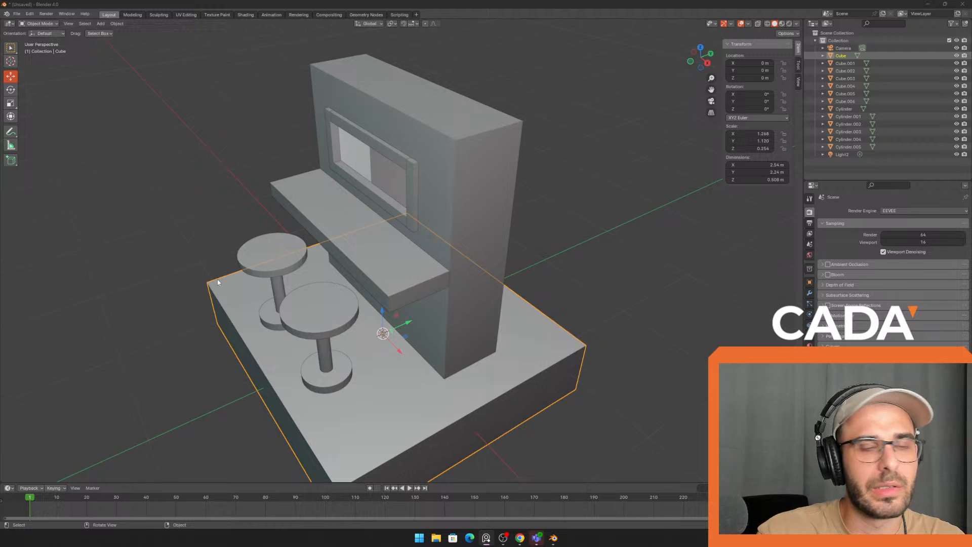
{"action": "middle_click_drag", "start_coordinate": [218, 282], "coordinate": [359, 296]}
- Try to thin the right stool's seat to a Z scale of 0.027, undo it and deselect the seat
{"action": "left_click", "coordinate": [415, 289]}
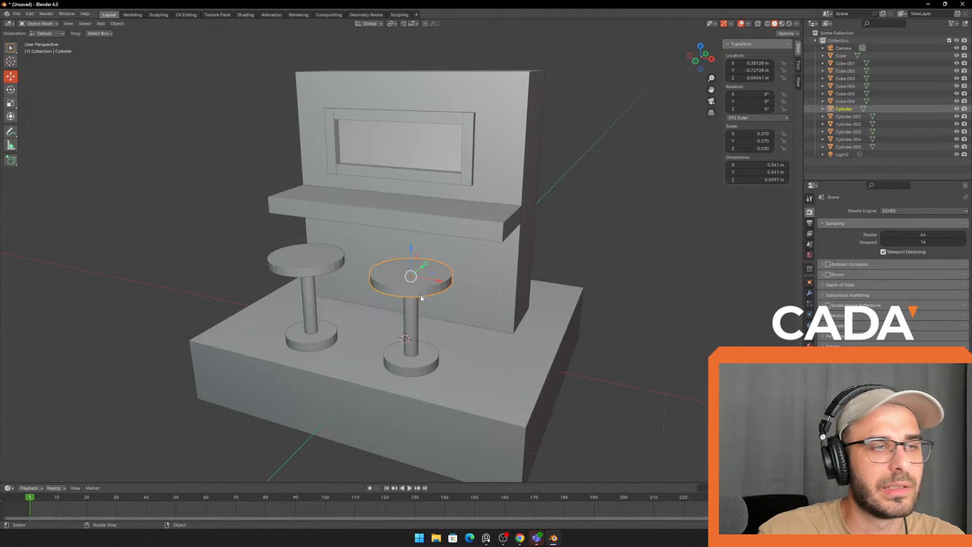
{"action": "middle_click_drag", "start_coordinate": [420, 293], "coordinate": [400, 267]}
{"action": "left_click", "coordinate": [11, 103]}
{"action": "scroll", "coordinate": [506, 228], "scroll_direction": "up", "scroll_amount": 3}
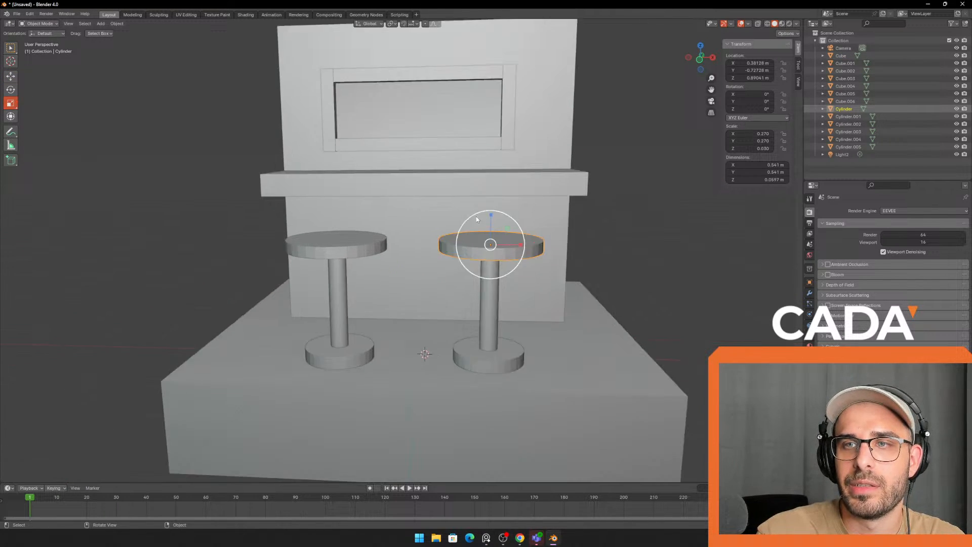
{"action": "left_click_drag", "start_coordinate": [519, 218], "coordinate": [518, 220]}
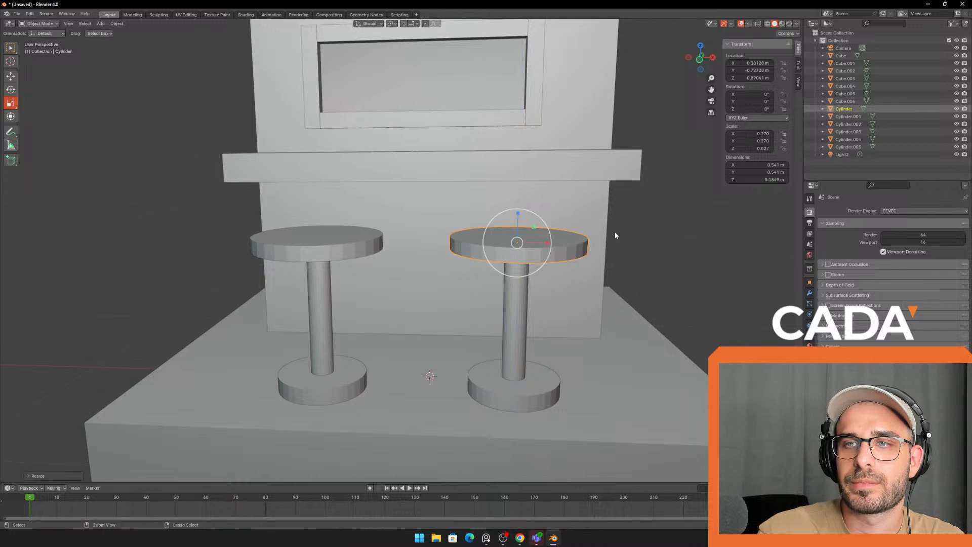
{"action": "scroll", "coordinate": [616, 234], "scroll_direction": "down", "scroll_amount": 5}
{"action": "middle_click_drag", "start_coordinate": [643, 215], "coordinate": [632, 235]}
{"action": "left_click", "coordinate": [632, 235]}
{"action": "middle_click_drag", "start_coordinate": [544, 218], "coordinate": [550, 231], "text": "shift"}
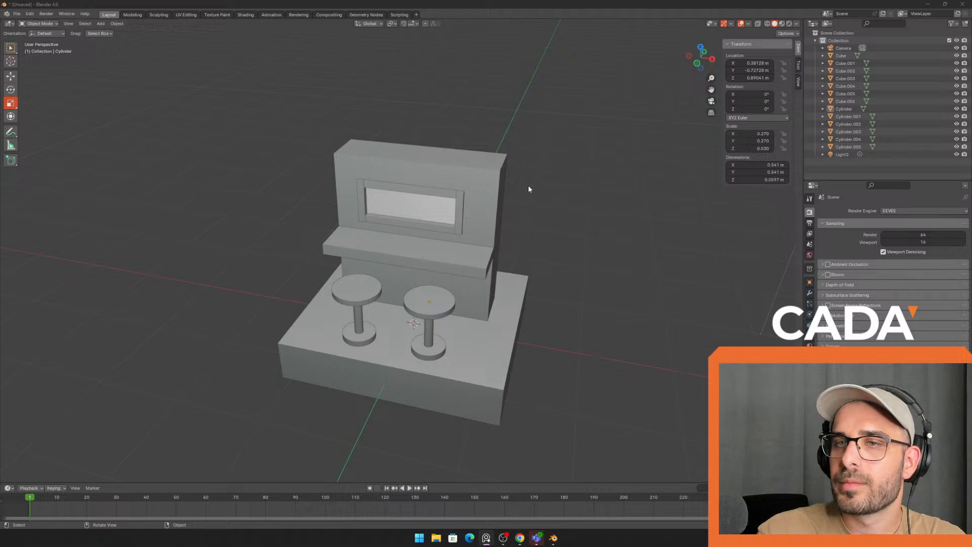
- Examine the window frame, counter and stools from several angles, briefly selecting the frame's lower rail
{"action": "middle_click_drag", "start_coordinate": [529, 189], "coordinate": [532, 176]}
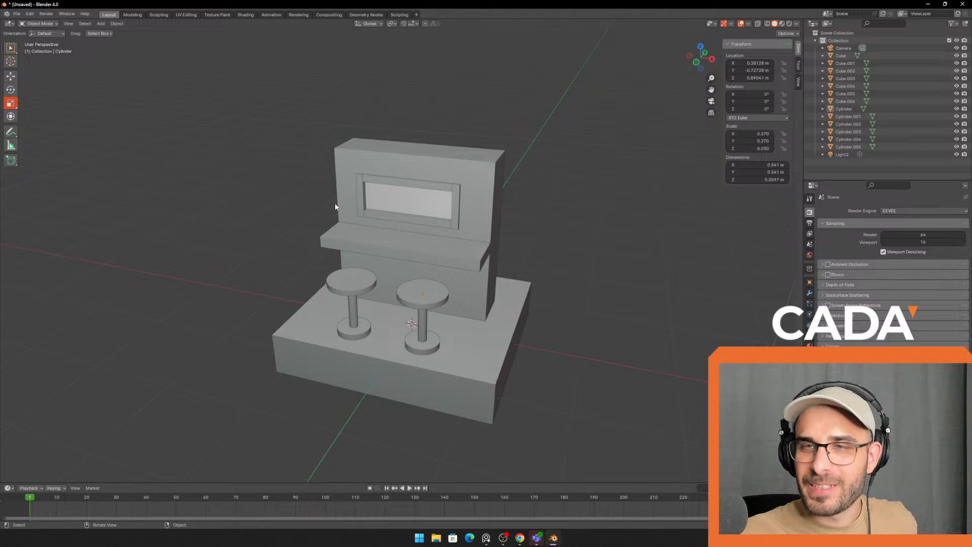
{"action": "scroll", "coordinate": [335, 206], "scroll_direction": "down", "scroll_amount": 1}
{"action": "scroll", "coordinate": [333, 208], "scroll_direction": "up", "scroll_amount": 3}
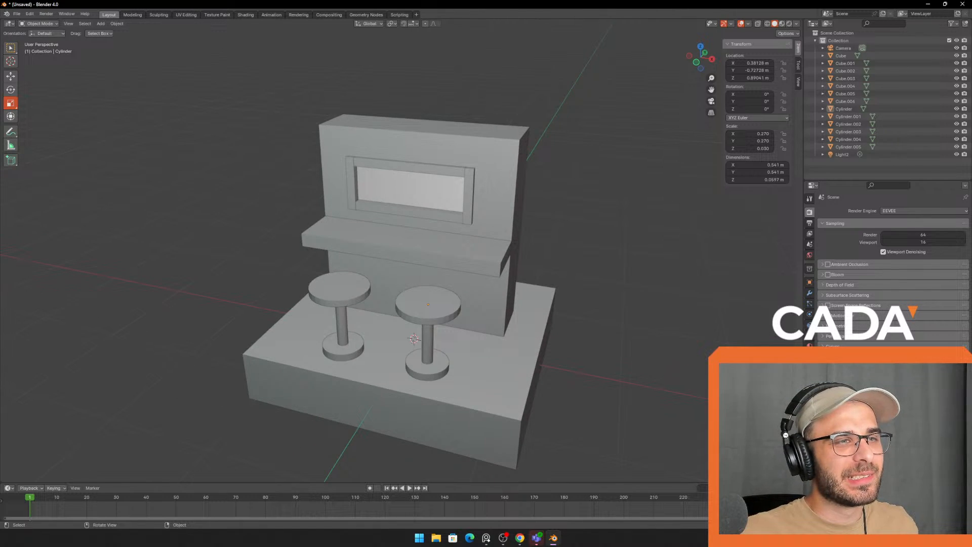
{"action": "left_click", "coordinate": [385, 205]}
{"action": "scroll", "coordinate": [538, 172], "scroll_direction": "up", "scroll_amount": 4}
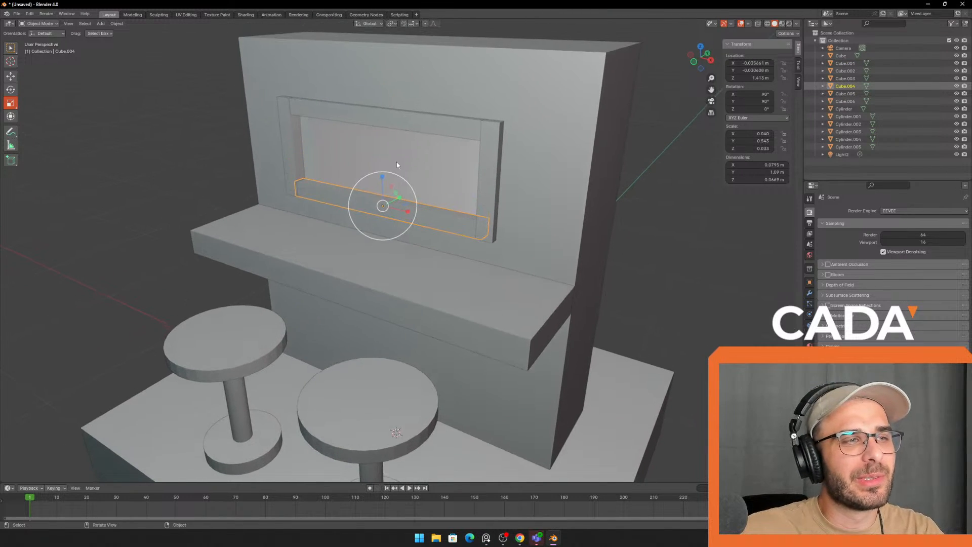
{"action": "middle_click_drag", "start_coordinate": [398, 163], "coordinate": [503, 190]}
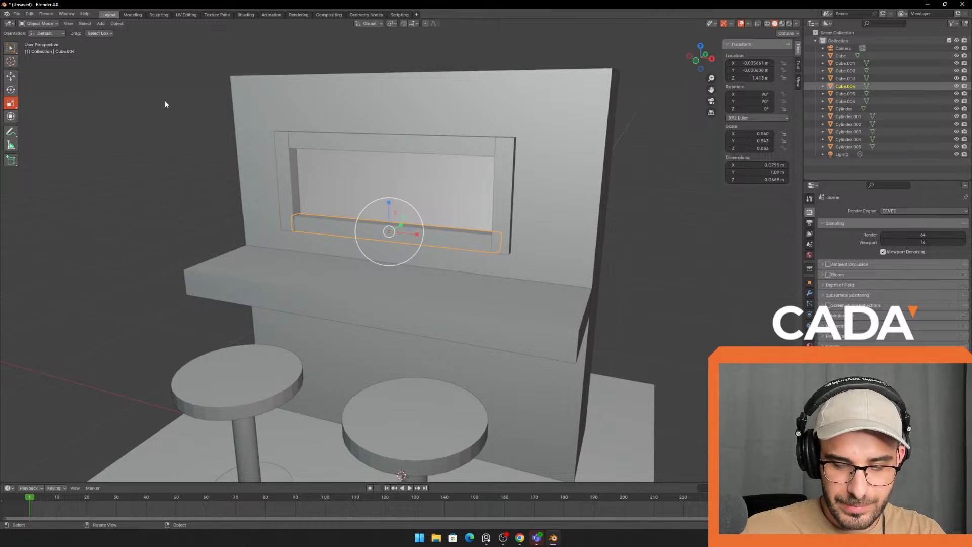
{"action": "scroll", "coordinate": [283, 185], "scroll_direction": "down", "scroll_amount": 2}
{"action": "middle_click_drag", "start_coordinate": [287, 188], "coordinate": [248, 191]}
{"action": "left_click", "coordinate": [213, 194]}
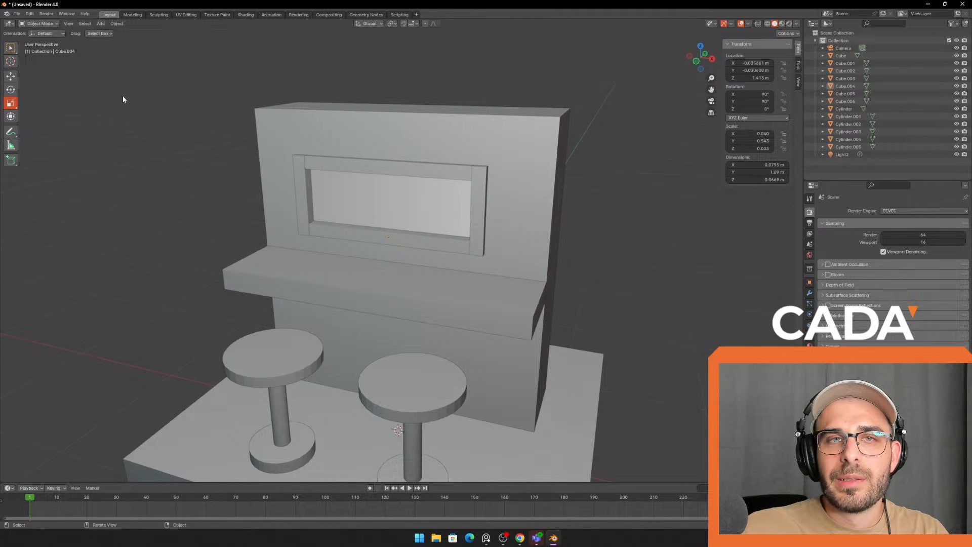
{"action": "middle_click_drag", "start_coordinate": [246, 158], "coordinate": [228, 166]}
{"action": "scroll", "coordinate": [190, 202], "scroll_direction": "down", "scroll_amount": 1}
{"action": "middle_click_drag", "start_coordinate": [240, 236], "coordinate": [236, 218], "text": "shift"}
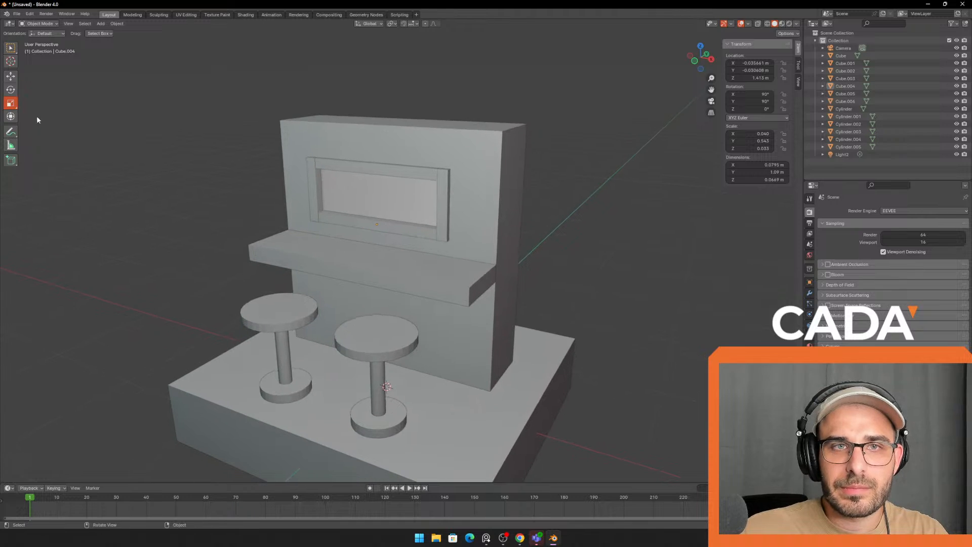
- Bring up the coffee bar reference image, zoom it to show the whole miniature and place it beside the model
{"action": "right_click_drag", "start_coordinate": [1, 189], "coordinate": [122, 200]}
{"action": "scroll", "coordinate": [124, 199], "scroll_direction": "up", "scroll_amount": 4}
{"action": "middle_click_drag", "start_coordinate": [121, 195], "coordinate": [250, 203]}
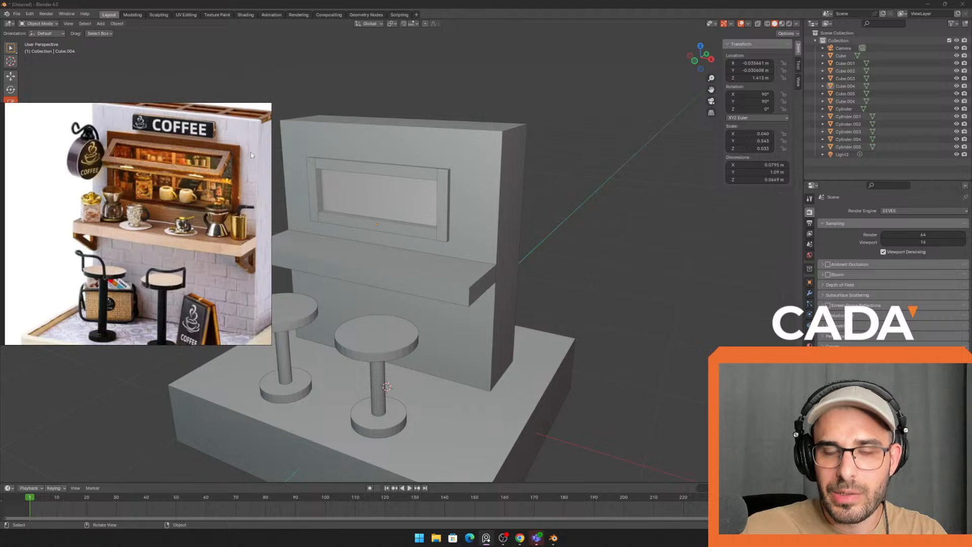
{"action": "scroll", "coordinate": [255, 168], "scroll_direction": "down", "scroll_amount": 2}
{"action": "middle_click_drag", "start_coordinate": [263, 182], "coordinate": [213, 192]}
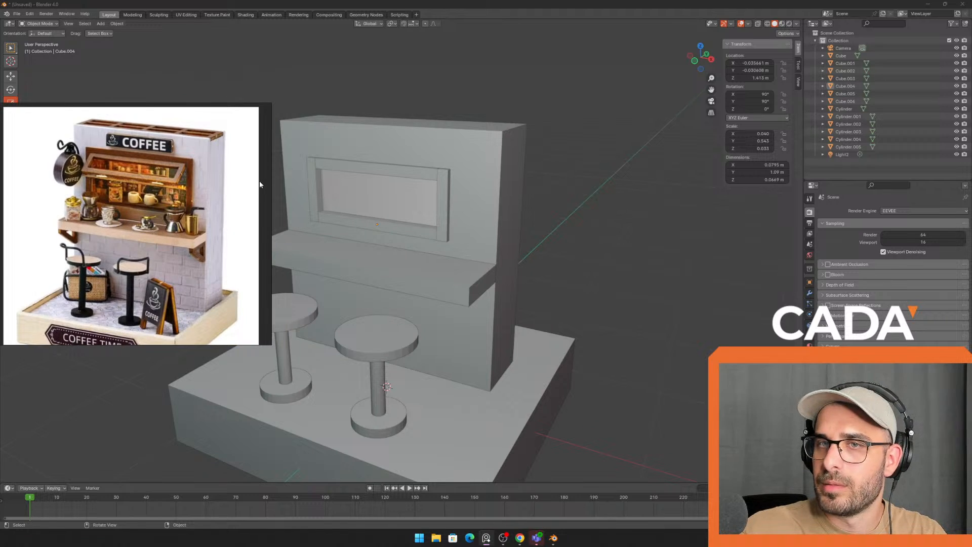
{"action": "right_click_drag", "start_coordinate": [259, 180], "coordinate": [203, 180]}
{"action": "left_click", "coordinate": [594, 274]}
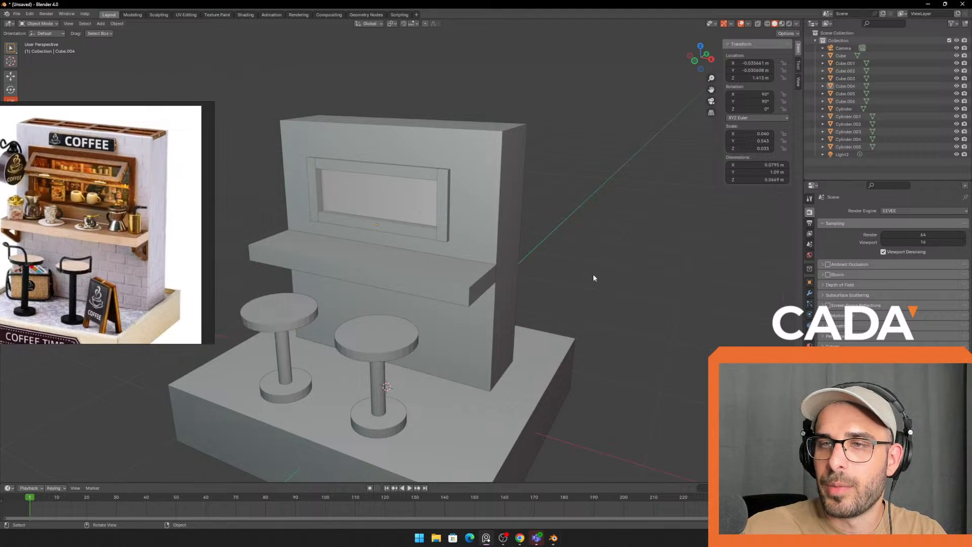
{"action": "left_click", "coordinate": [99, 33]}
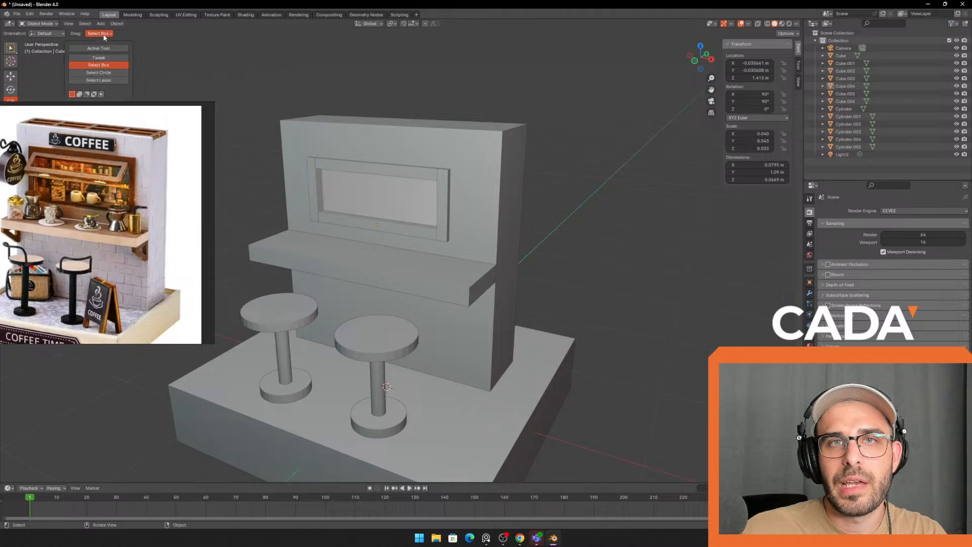
{"action": "left_click", "coordinate": [101, 23]}
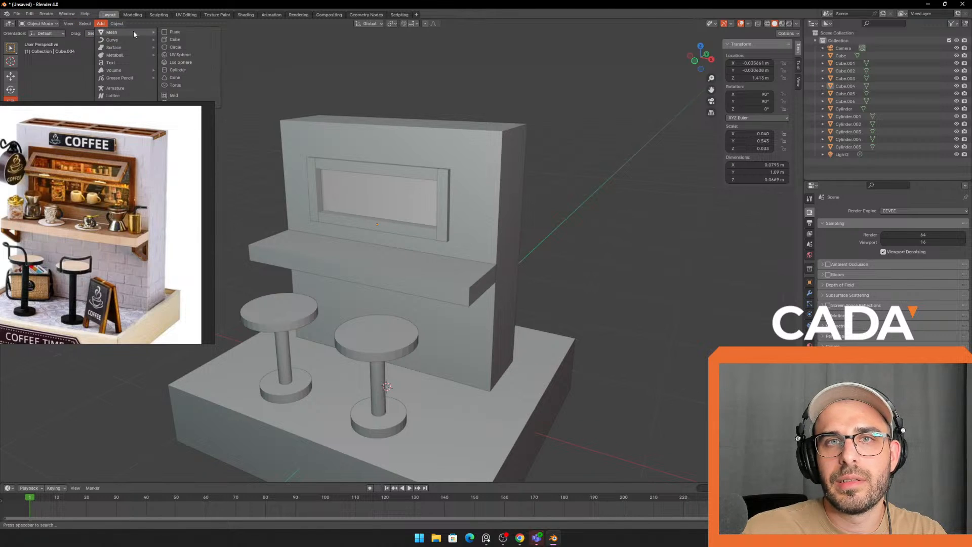
{"action": "mouse_move", "coordinate": [133, 31]}
{"action": "left_click", "coordinate": [182, 40]}
{"action": "scroll", "coordinate": [403, 274], "scroll_direction": "down", "scroll_amount": 3}
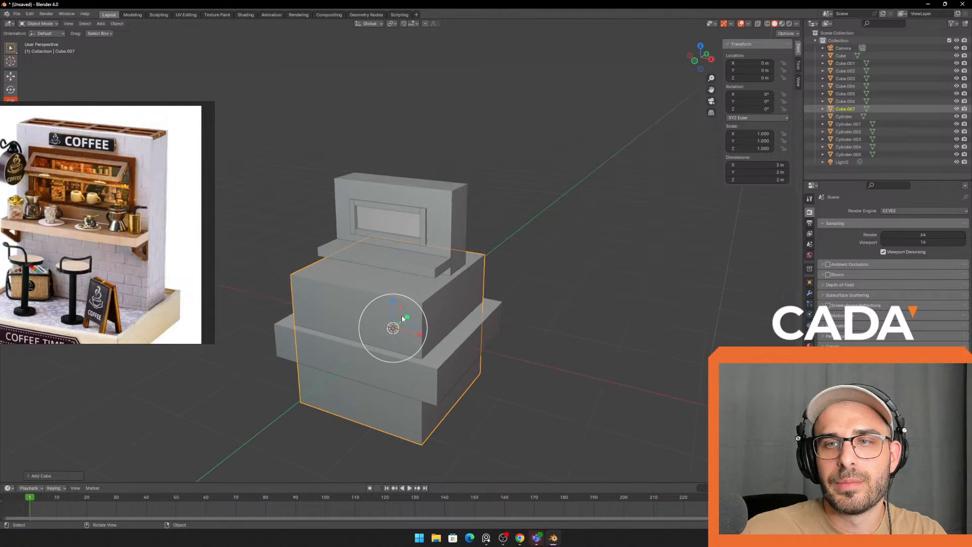
{"action": "left_click", "coordinate": [11, 76]}
{"action": "left_click_drag", "start_coordinate": [402, 301], "coordinate": [420, 191]}
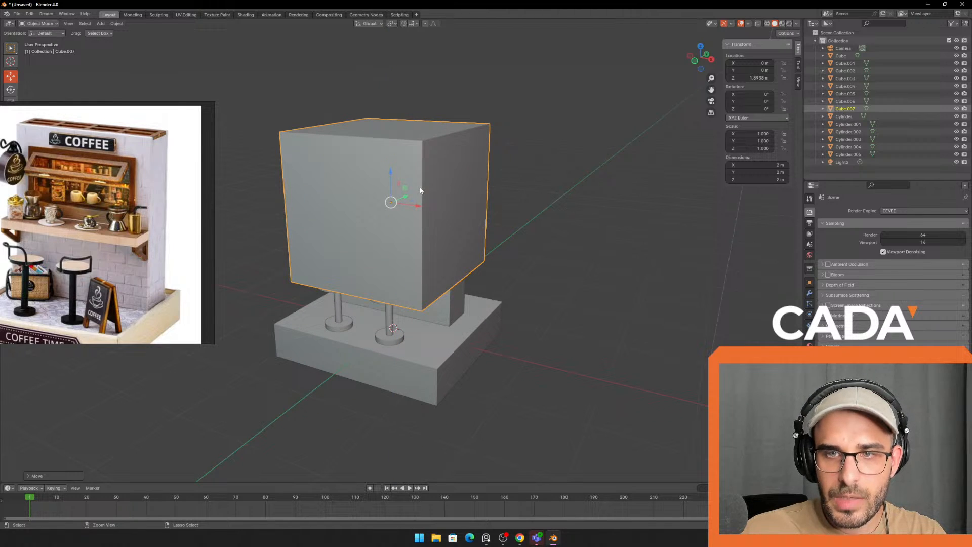
{"action": "key", "text": "ctrl+z"}
{"action": "key", "text": "ctrl+z"}
- Add a plane, raise it to about Z 1.84 m and bring it in front of the wall at about Y -0.95 m
{"action": "left_click", "coordinate": [55, 24]}
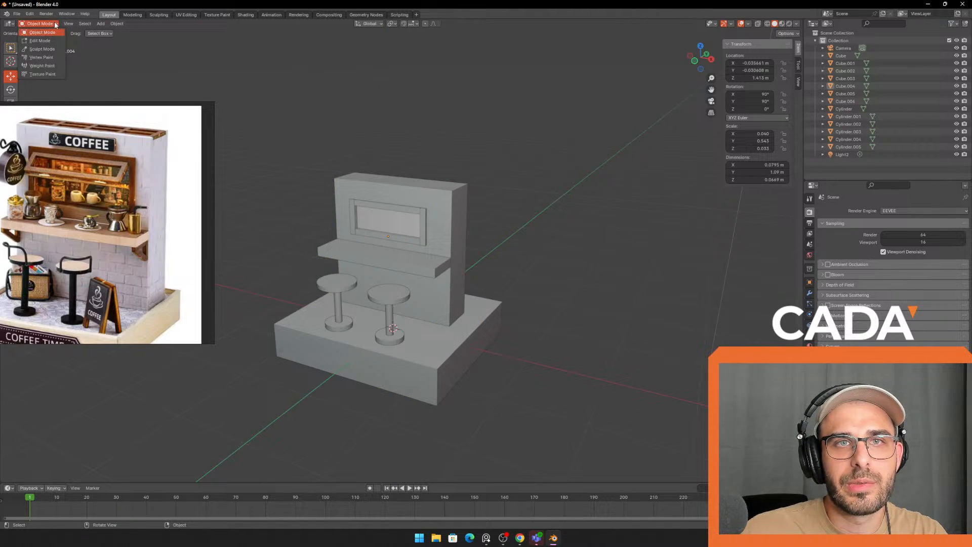
{"action": "left_click", "coordinate": [101, 25]}
{"action": "left_click", "coordinate": [101, 24]}
{"action": "left_click", "coordinate": [101, 24]}
{"action": "mouse_move", "coordinate": [114, 33]}
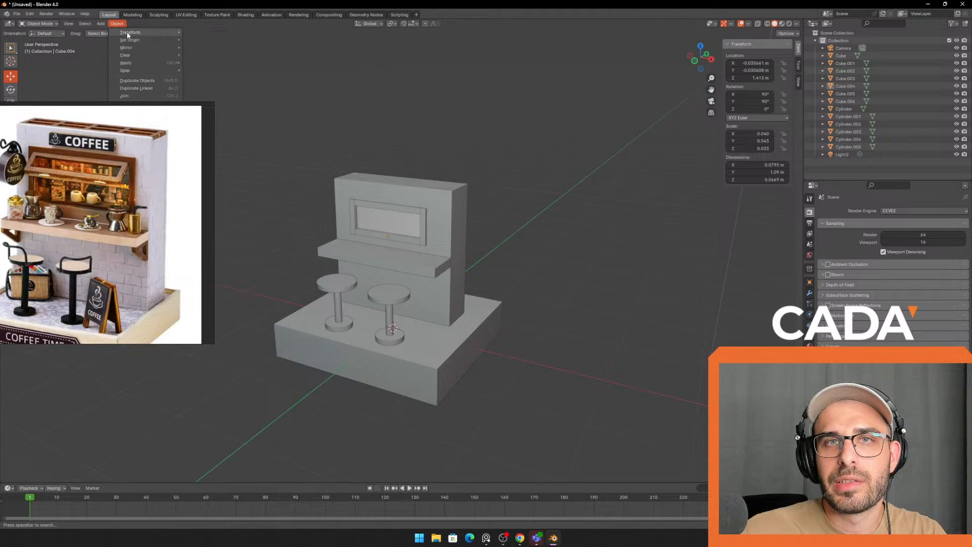
{"action": "left_click", "coordinate": [175, 32]}
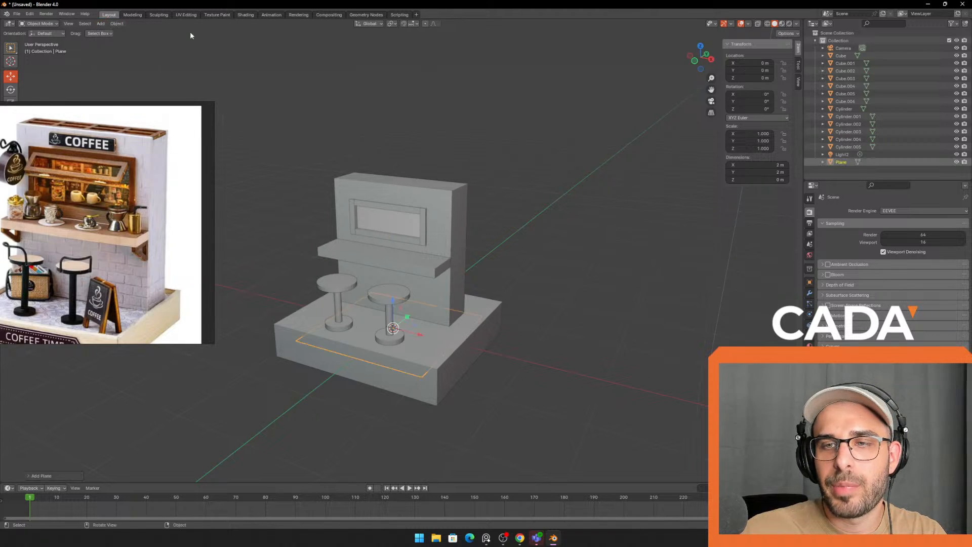
{"action": "left_click_drag", "start_coordinate": [394, 301], "coordinate": [394, 189]}
{"action": "middle_click_drag", "start_coordinate": [394, 190], "coordinate": [382, 215]}
{"action": "left_click_drag", "start_coordinate": [406, 212], "coordinate": [351, 253]}
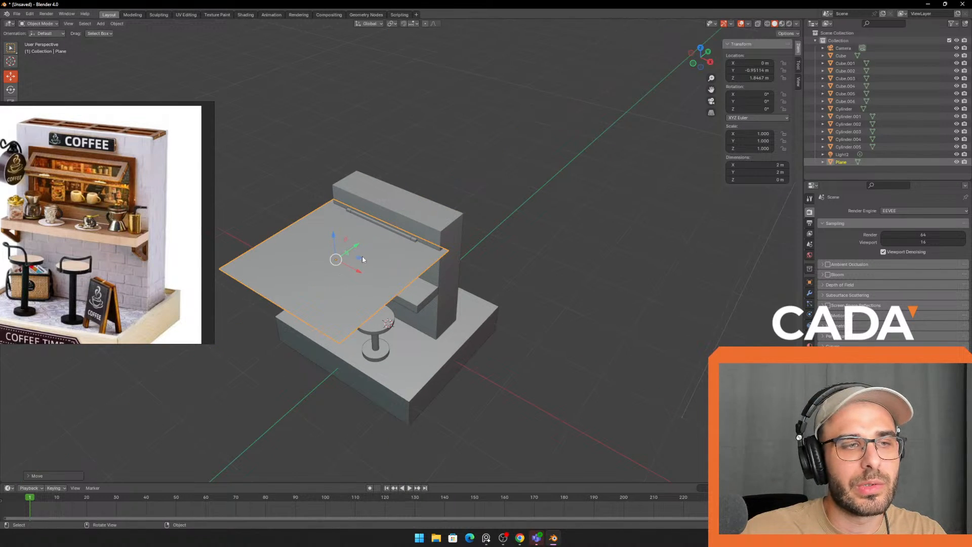
{"action": "scroll", "coordinate": [375, 290], "scroll_direction": "up", "scroll_amount": 5}
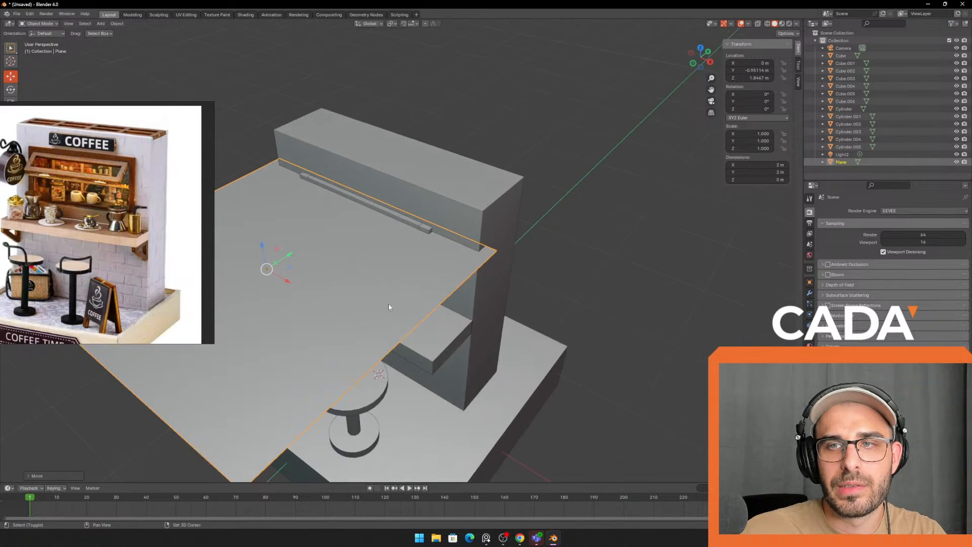
- Inspect the plane's corner vertices in Edit Mode and return to Object Mode
{"action": "key", "text": "Tab"}
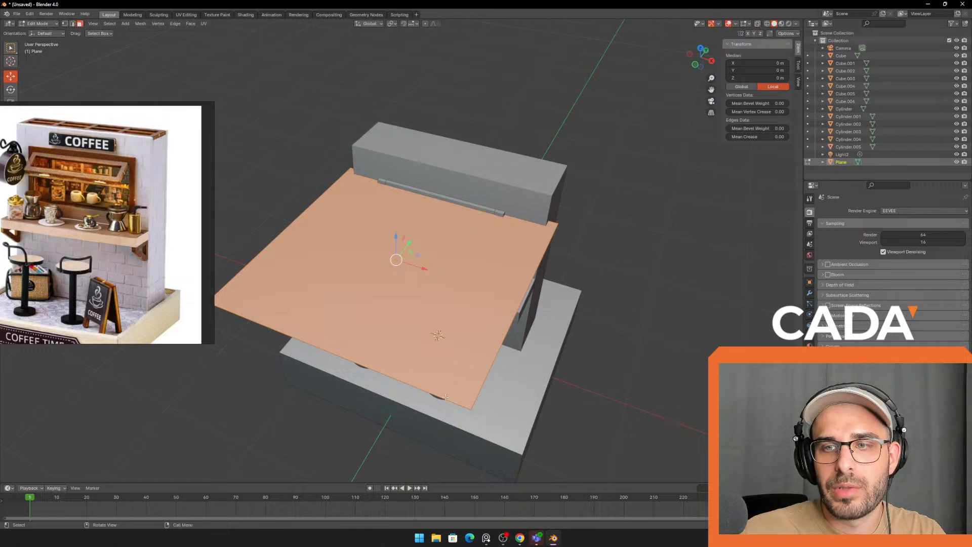
{"action": "left_click", "coordinate": [506, 406]}
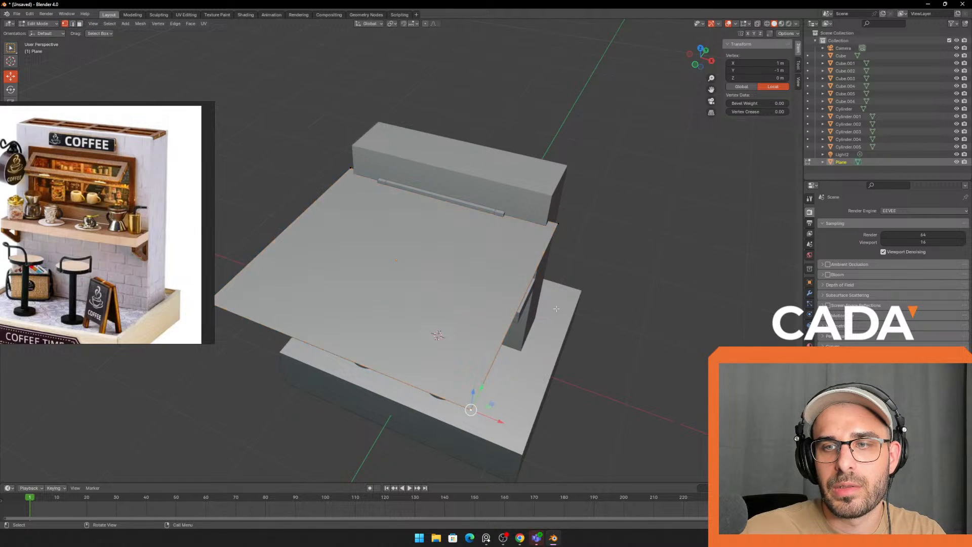
{"action": "left_click", "coordinate": [350, 167]}
{"action": "middle_click_drag", "start_coordinate": [319, 282], "coordinate": [317, 206]}
{"action": "scroll", "coordinate": [317, 206], "scroll_direction": "down", "scroll_amount": 2}
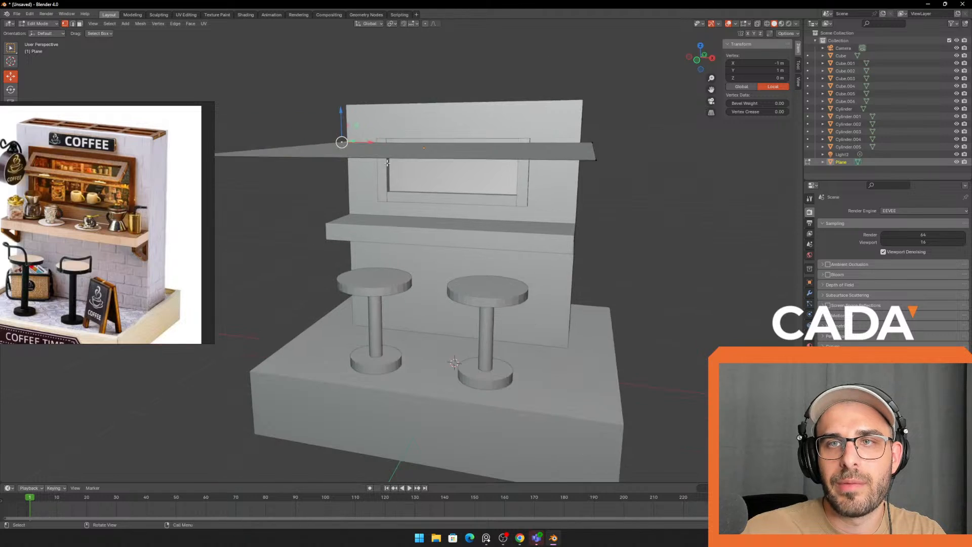
{"action": "key", "text": "Tab"}
{"action": "middle_click_drag", "start_coordinate": [437, 189], "coordinate": [427, 216]}
{"action": "scroll", "coordinate": [425, 216], "scroll_direction": "down", "scroll_amount": 2}
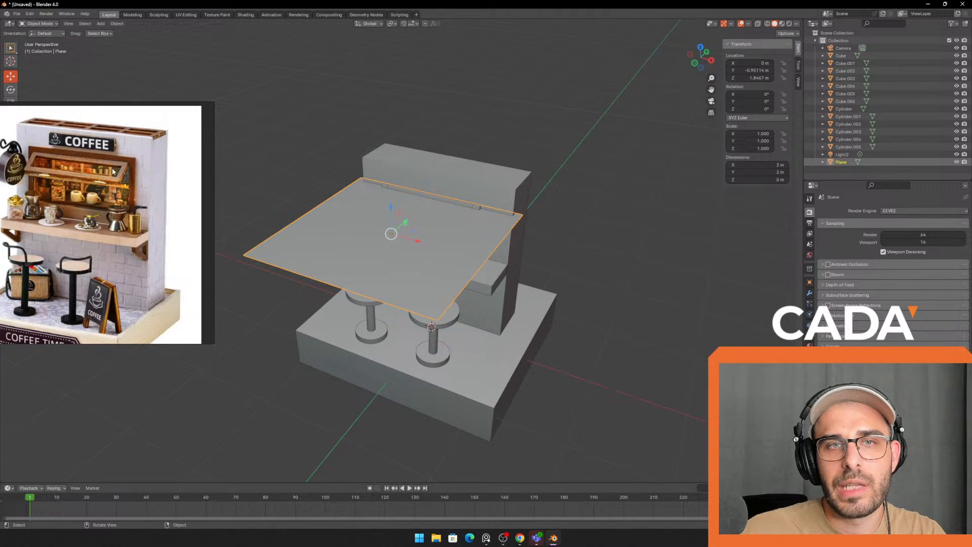
- Move the reference image off the transform tools, try scaling the plane to about 0.19 along X and Z, and undo it
{"action": "scroll", "coordinate": [410, 220], "scroll_direction": "up", "scroll_amount": 2}
{"action": "right_click_drag", "start_coordinate": [122, 126], "coordinate": [108, 181]}
{"action": "left_click", "coordinate": [10, 104]}
{"action": "left_click_drag", "start_coordinate": [396, 213], "coordinate": [388, 219]}
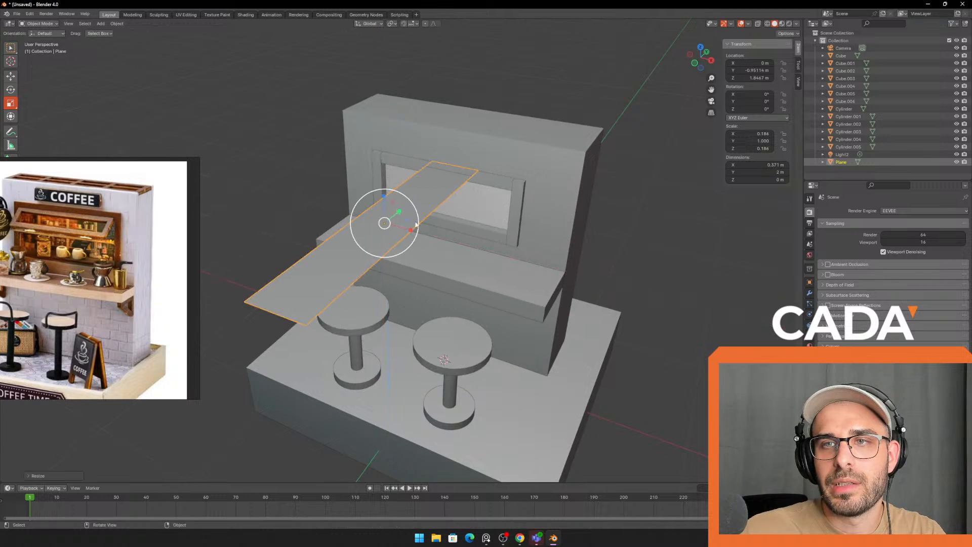
{"action": "key", "text": "ctrl+z"}
- Scale the plane to about 0.33 along Y and move it toward the wall to about Y -0.40 m
{"action": "middle_click_drag", "start_coordinate": [486, 217], "coordinate": [434, 233]}
{"action": "left_click_drag", "start_coordinate": [313, 243], "coordinate": [404, 239]}
{"action": "left_click", "coordinate": [11, 76]}
{"action": "middle_click_drag", "start_coordinate": [404, 239], "coordinate": [448, 276]}
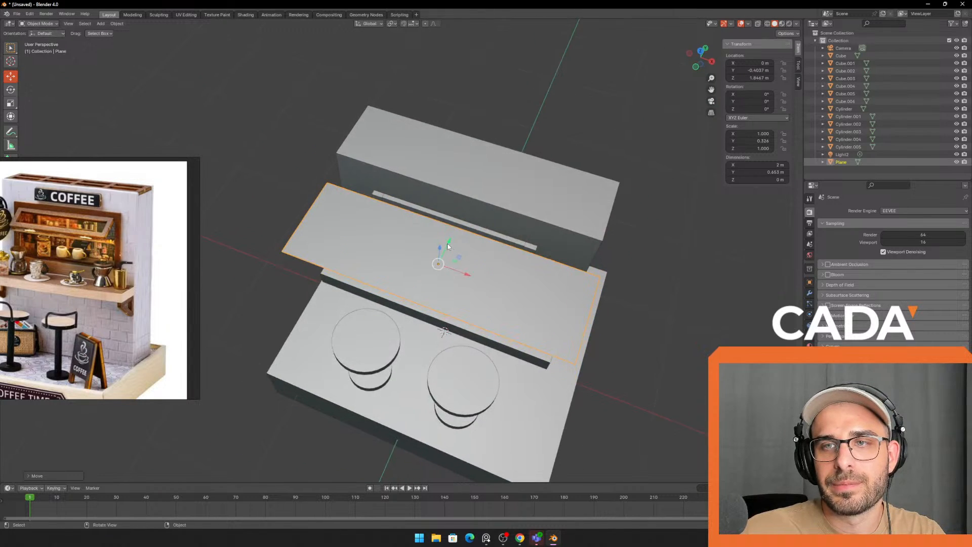
{"action": "left_click_drag", "start_coordinate": [447, 245], "coordinate": [448, 243]}
{"action": "middle_click_drag", "start_coordinate": [461, 269], "coordinate": [446, 237]}
{"action": "scroll", "coordinate": [446, 237], "scroll_direction": "up", "scroll_amount": 1}
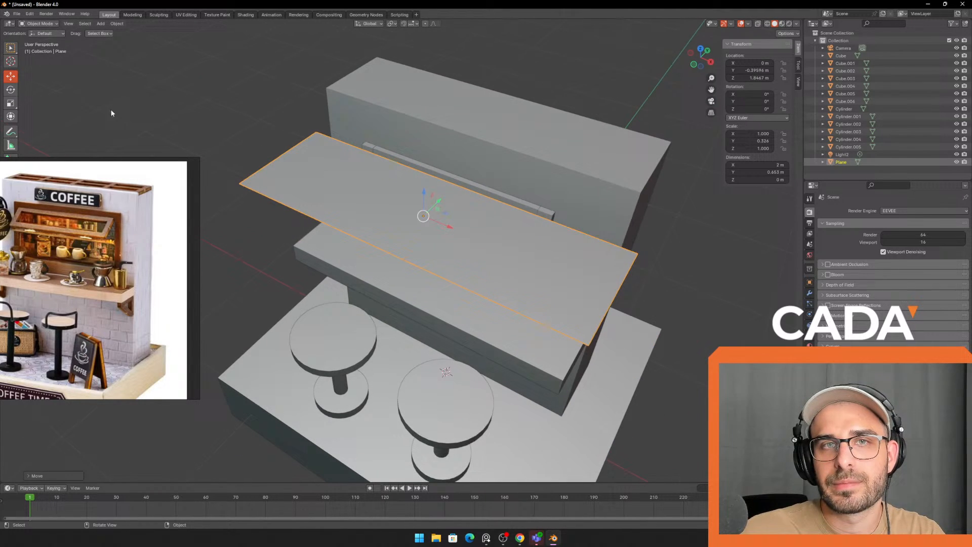
- Scale the plane to about 1.12 m by 0.43 m and move it against the window frame at about Y -0.28 m
{"action": "left_click", "coordinate": [11, 104]}
{"action": "middle_click_drag", "start_coordinate": [515, 257], "coordinate": [538, 262]}
{"action": "left_click_drag", "start_coordinate": [491, 209], "coordinate": [477, 208]}
{"action": "middle_click_drag", "start_coordinate": [562, 296], "coordinate": [481, 311]}
{"action": "left_click_drag", "start_coordinate": [392, 225], "coordinate": [442, 255]}
{"action": "left_click", "coordinate": [11, 76]}
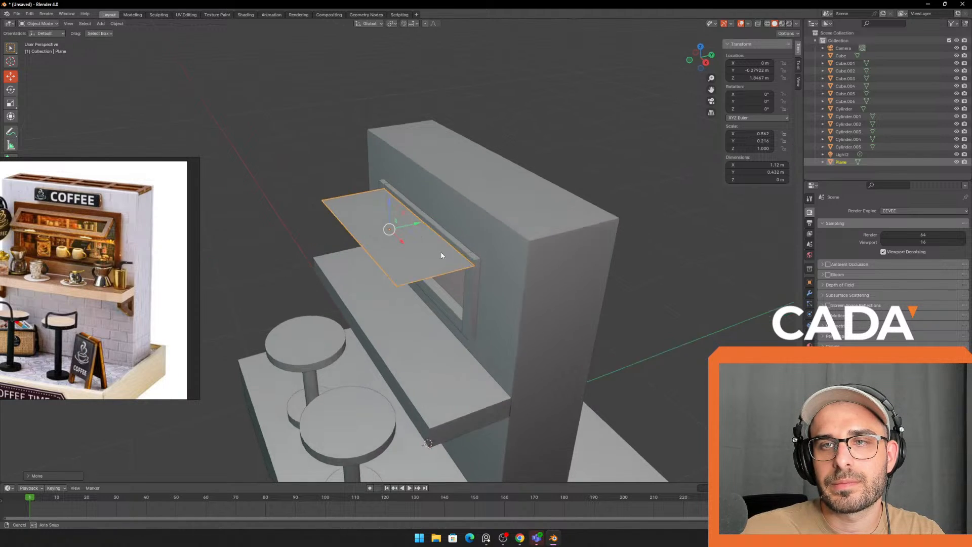
{"action": "middle_click_drag", "start_coordinate": [442, 256], "coordinate": [508, 277]}
- Narrow the plane to about 1.05 m along X and center it on the window frame at about X -0.046 m
{"action": "left_click", "coordinate": [11, 103]}
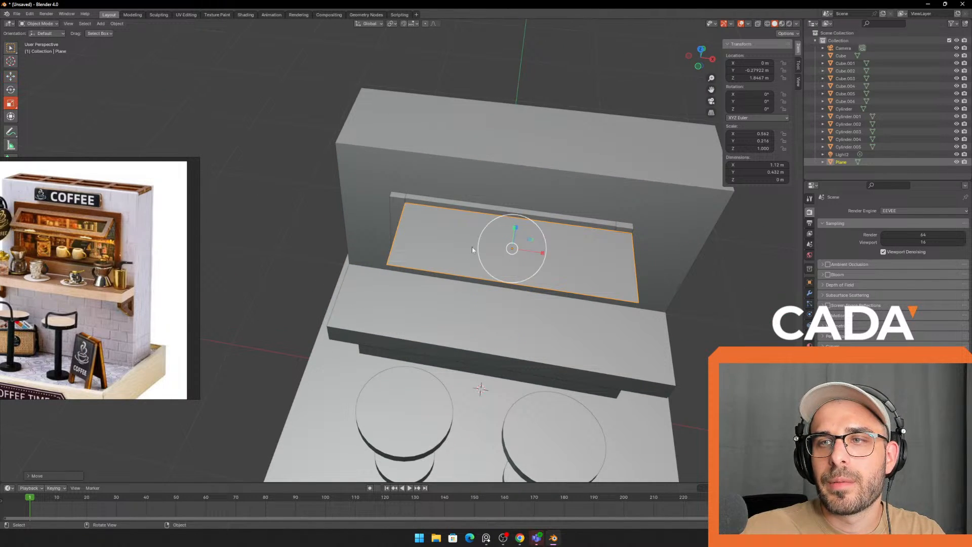
{"action": "left_click_drag", "start_coordinate": [543, 252], "coordinate": [536, 260]}
{"action": "left_click", "coordinate": [10, 76]}
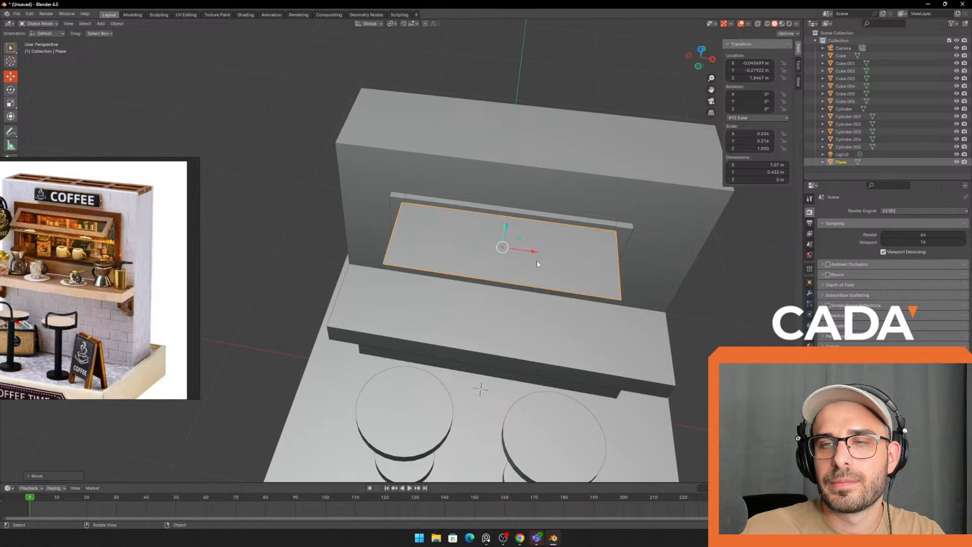
{"action": "middle_click_drag", "start_coordinate": [536, 260], "coordinate": [487, 219]}
{"action": "left_click", "coordinate": [16, 104]}
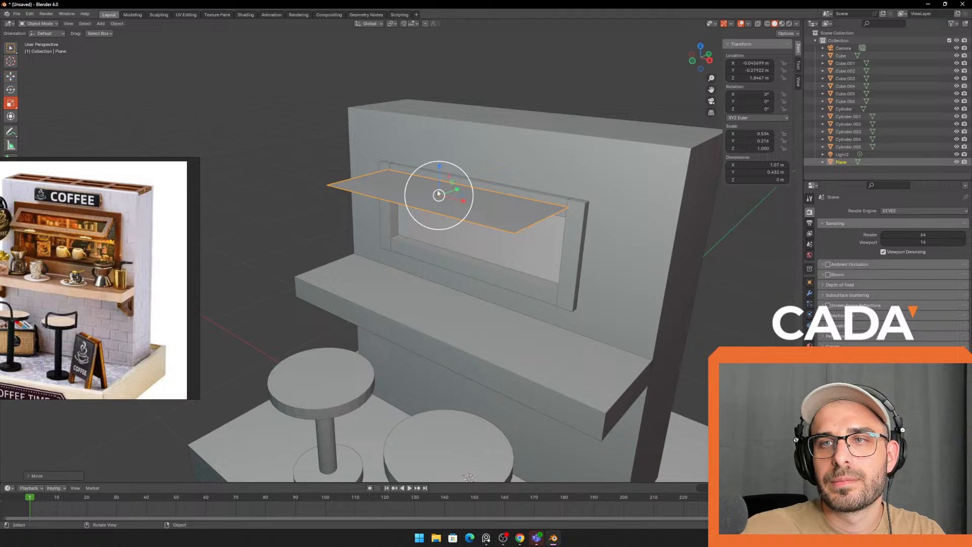
{"action": "left_click_drag", "start_coordinate": [464, 204], "coordinate": [461, 203]}
- Lower the plane to about Z 1.80 m, just below the top of the window frame
{"action": "left_click", "coordinate": [12, 77]}
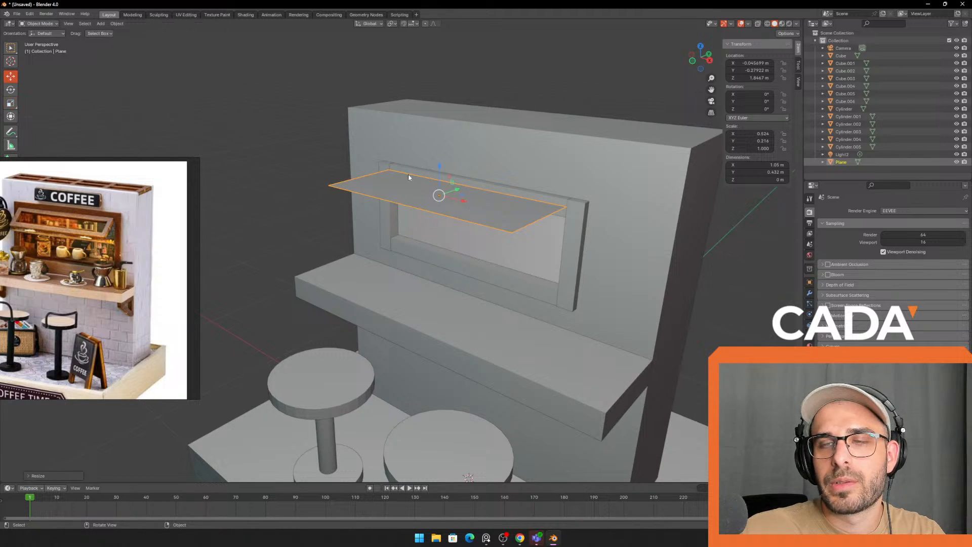
{"action": "left_click_drag", "start_coordinate": [435, 170], "coordinate": [436, 179]}
{"action": "middle_click_drag", "start_coordinate": [436, 179], "coordinate": [390, 266]}
{"action": "middle_click_drag", "start_coordinate": [572, 266], "coordinate": [461, 214], "text": "shift"}
{"action": "scroll", "coordinate": [526, 226], "scroll_direction": "up", "scroll_amount": 2}
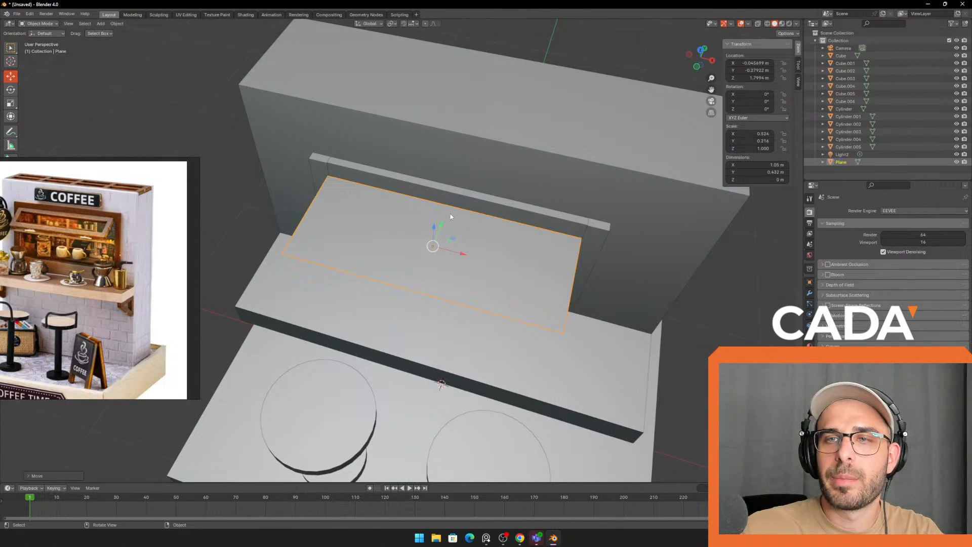
- Enter Edit Mode on the plane, clear the vertex selection and move the reference image off the mesh editing tools
{"action": "key", "text": "Tab"}
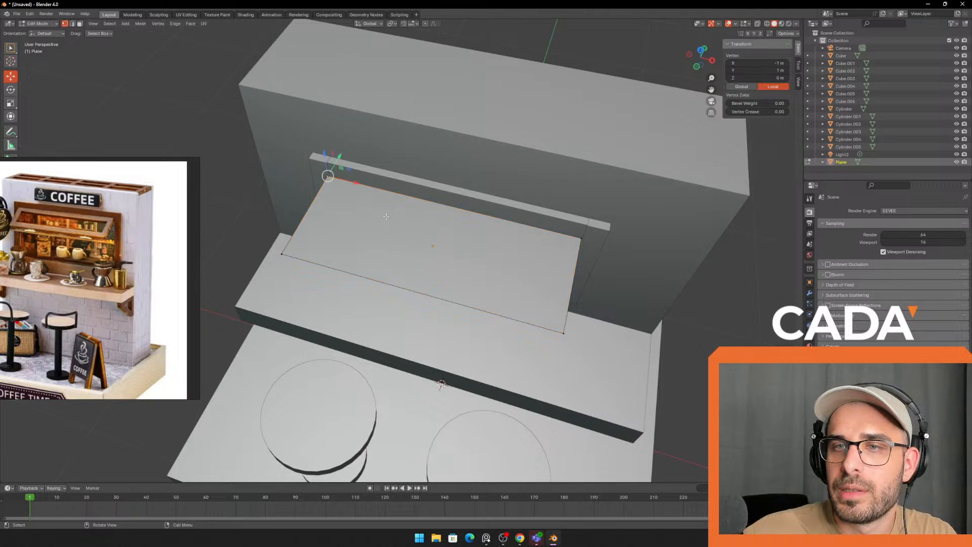
{"action": "left_click", "coordinate": [638, 315]}
{"action": "middle_click_drag", "start_coordinate": [655, 319], "coordinate": [629, 323]}
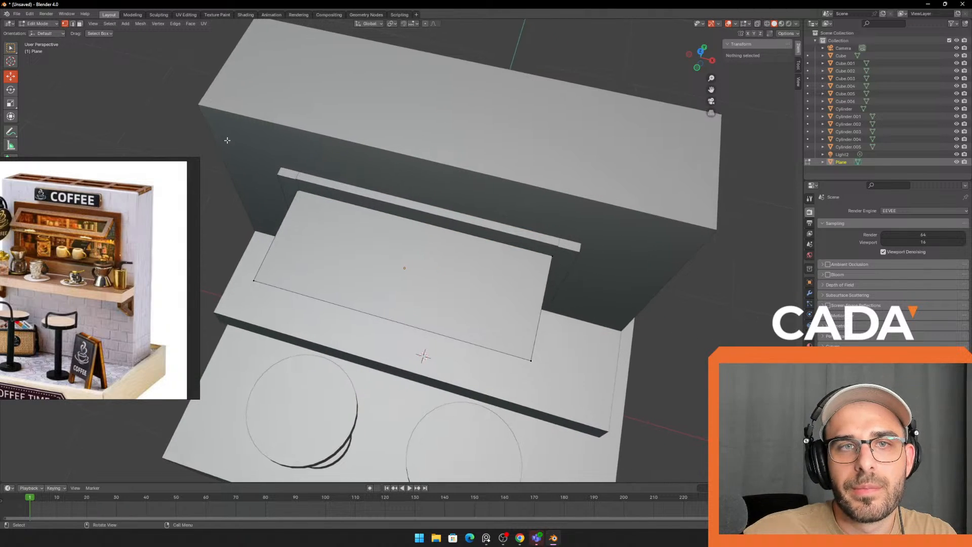
{"action": "left_click_drag", "start_coordinate": [188, 192], "coordinate": [189, 312]}
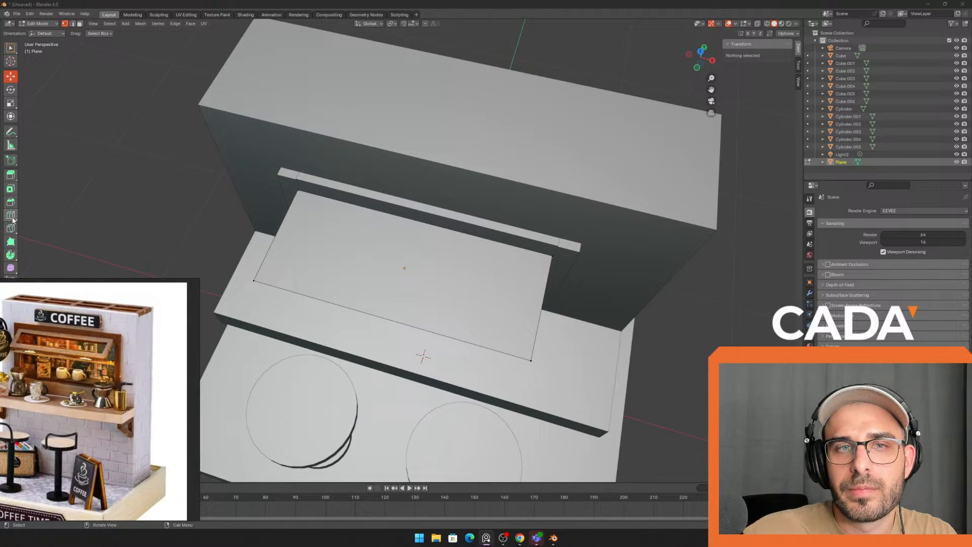
{"action": "middle_click_drag", "start_coordinate": [346, 277], "coordinate": [411, 214]}
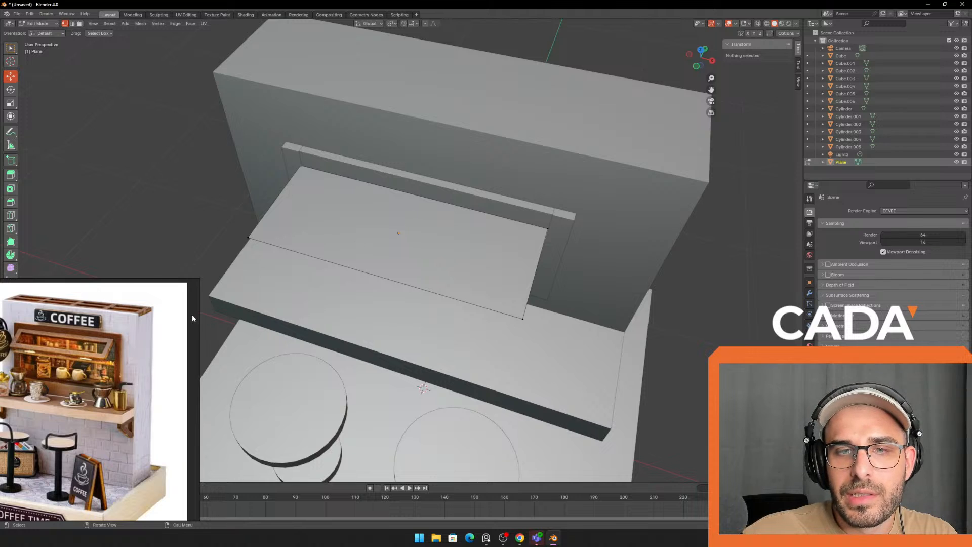
- Reposition and enlarge the reference image to examine the coffee bar's open window panel
{"action": "left_click_drag", "start_coordinate": [193, 318], "coordinate": [247, 300]}
{"action": "scroll", "coordinate": [276, 215], "scroll_direction": "up", "scroll_amount": 2}
{"action": "left_click", "coordinate": [84, 194]}
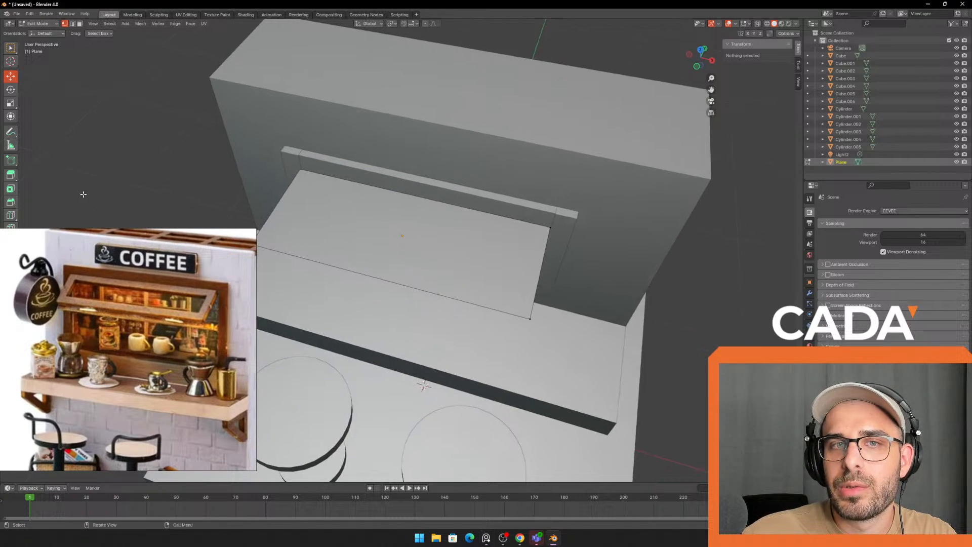
- Add loop cuts near both short edges of the plane, at about local X -0.86 and 0.87
{"action": "left_click", "coordinate": [10, 215]}
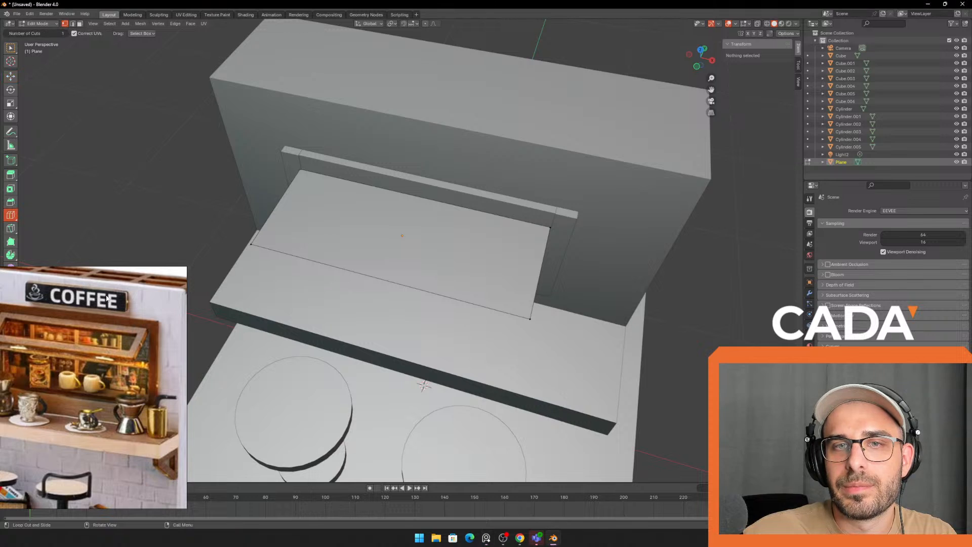
{"action": "left_click_drag", "start_coordinate": [412, 262], "coordinate": [334, 250]}
{"action": "key", "text": "ctrl+z"}
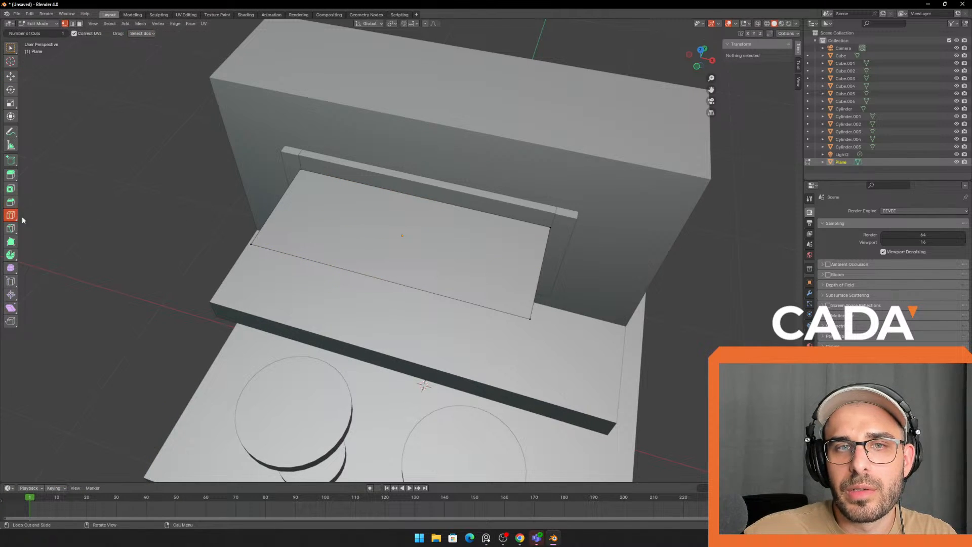
{"action": "left_click_drag", "start_coordinate": [385, 274], "coordinate": [267, 250]}
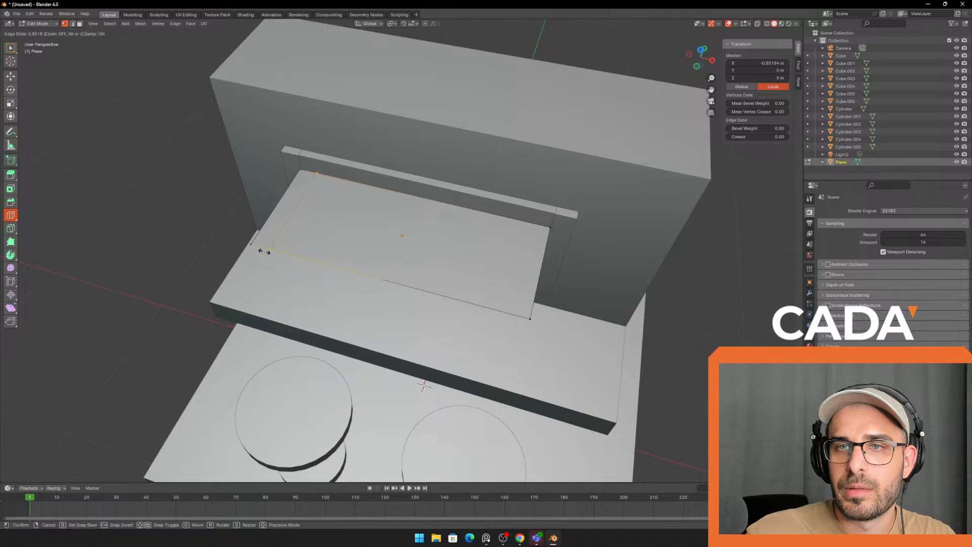
{"action": "left_click_drag", "start_coordinate": [264, 251], "coordinate": [263, 251]}
{"action": "mouse_move", "coordinate": [388, 263]}
{"action": "middle_mouse_down"}
{"action": "mouse_move", "coordinate": [403, 288]}
{"action": "mouse_move", "coordinate": [405, 271]}
{"action": "middle_mouse_up"}
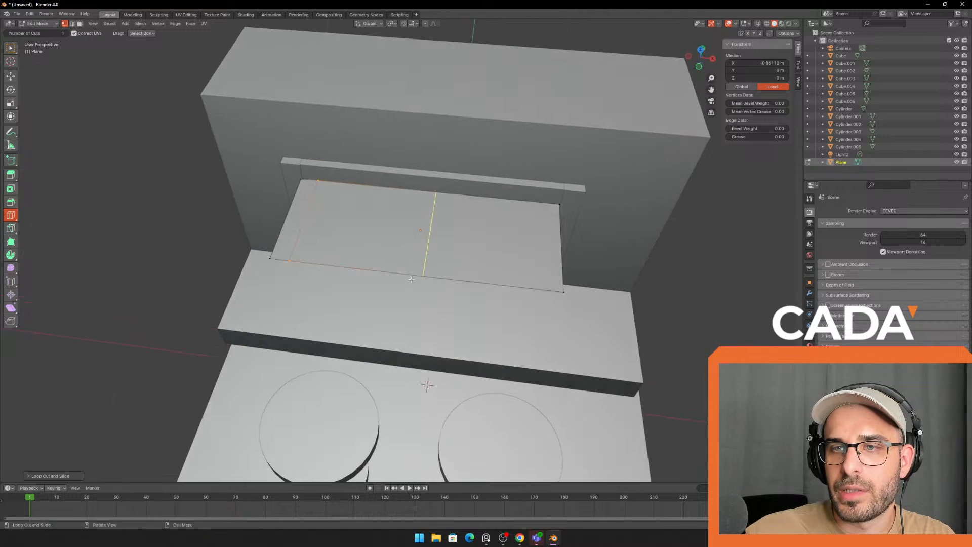
{"action": "left_click_drag", "start_coordinate": [411, 273], "coordinate": [412, 273]}
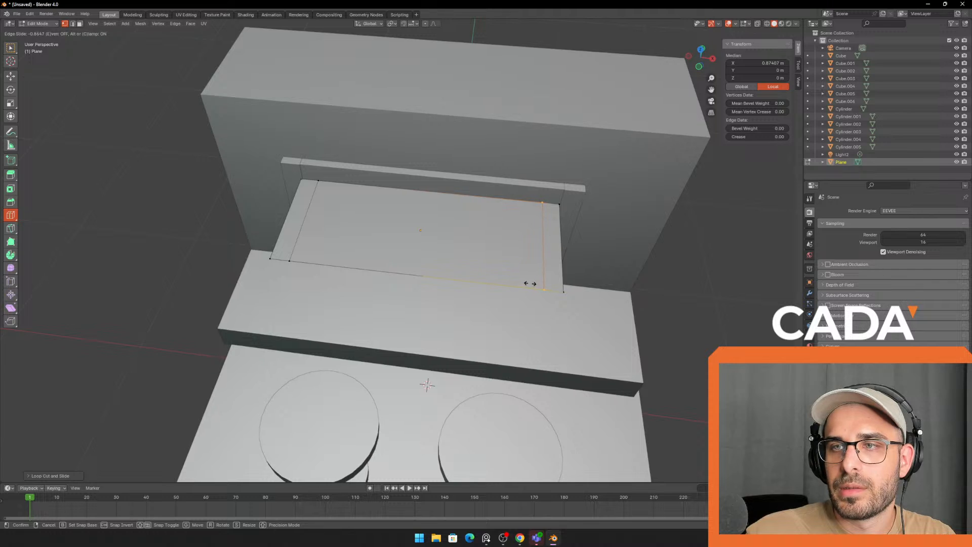
{"action": "left_click_drag", "start_coordinate": [531, 284], "coordinate": [531, 283]}
- Add loop cuts near the plane's two long edges, the front one at about local Y -0.74
{"action": "middle_click_drag", "start_coordinate": [566, 271], "coordinate": [539, 298]}
{"action": "left_click_drag", "start_coordinate": [539, 298], "coordinate": [520, 337]}
{"action": "middle_click_drag", "start_coordinate": [521, 337], "coordinate": [314, 146]}
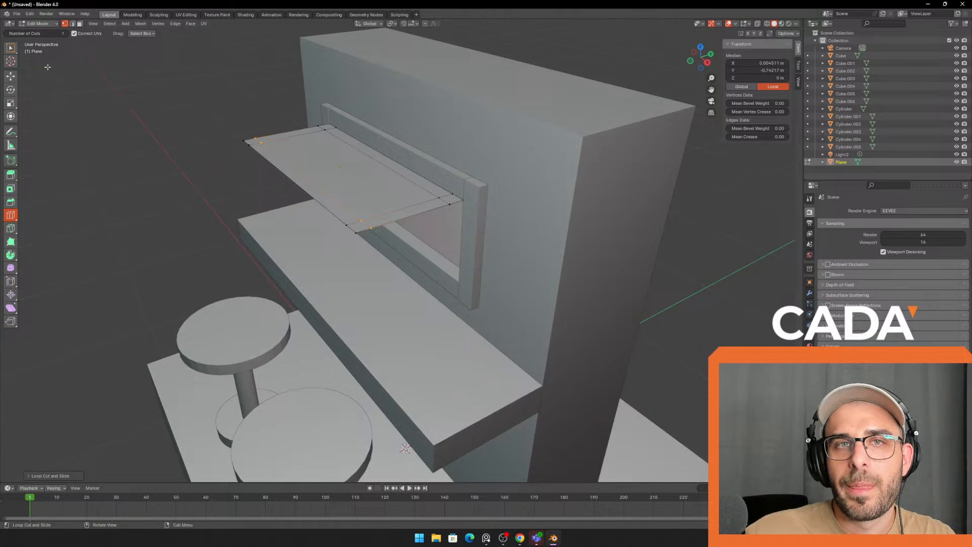
- Try deleting the plane's large center face together with its vertices, and undo the deletion
{"action": "key", "text": "3"}
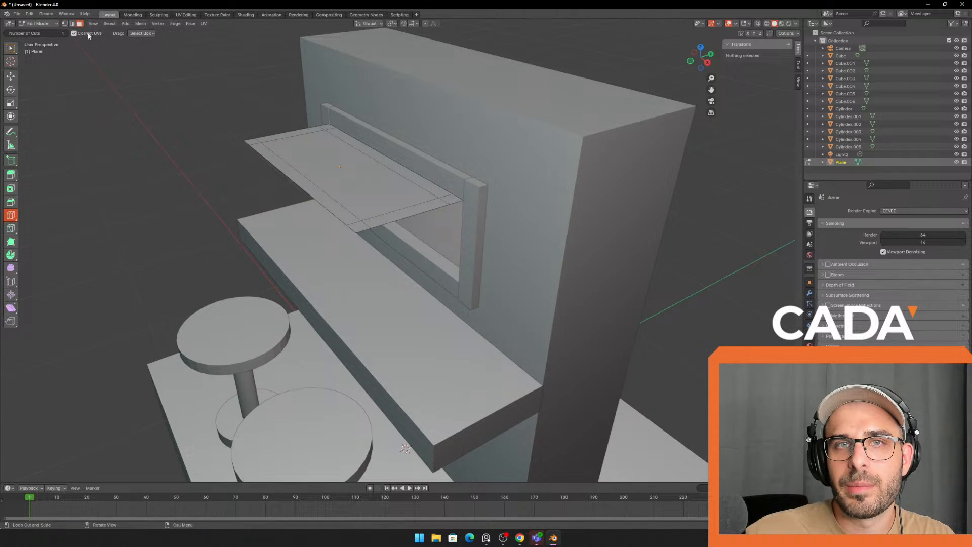
{"action": "middle_click_drag", "start_coordinate": [324, 168], "coordinate": [322, 204]}
{"action": "left_click", "coordinate": [16, 78]}
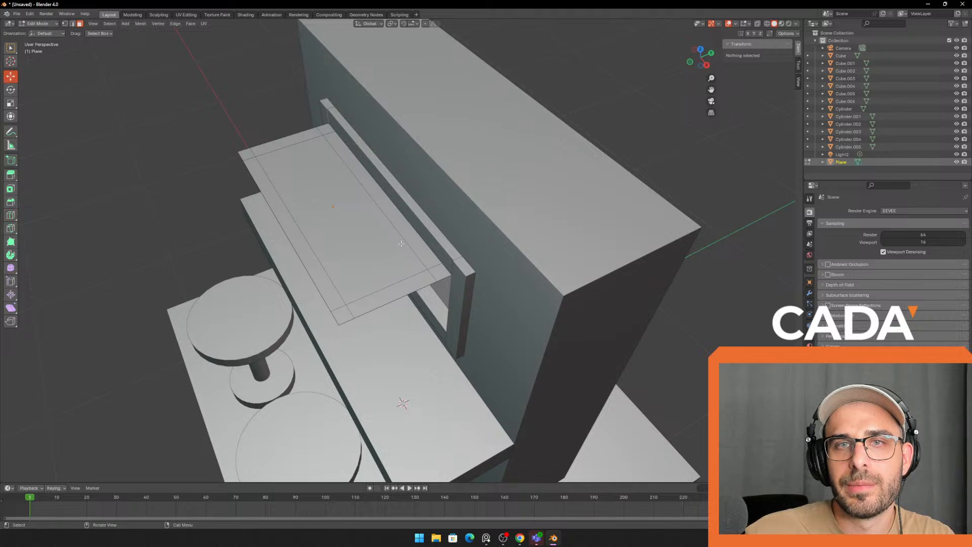
{"action": "left_click", "coordinate": [401, 243]}
{"action": "middle_click_drag", "start_coordinate": [401, 243], "coordinate": [390, 180]}
{"action": "key", "text": "x"}
{"action": "left_click", "coordinate": [332, 196]}
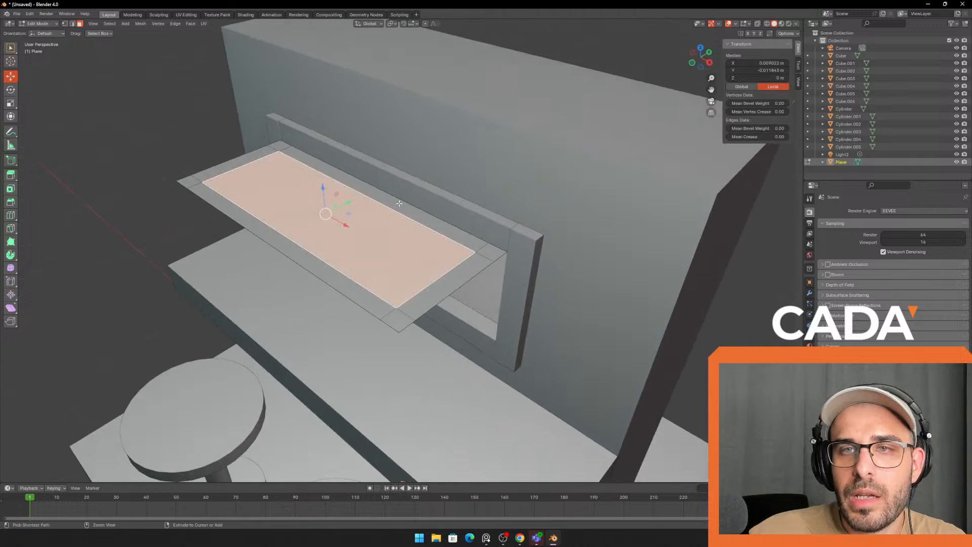
{"action": "key", "text": "x"}
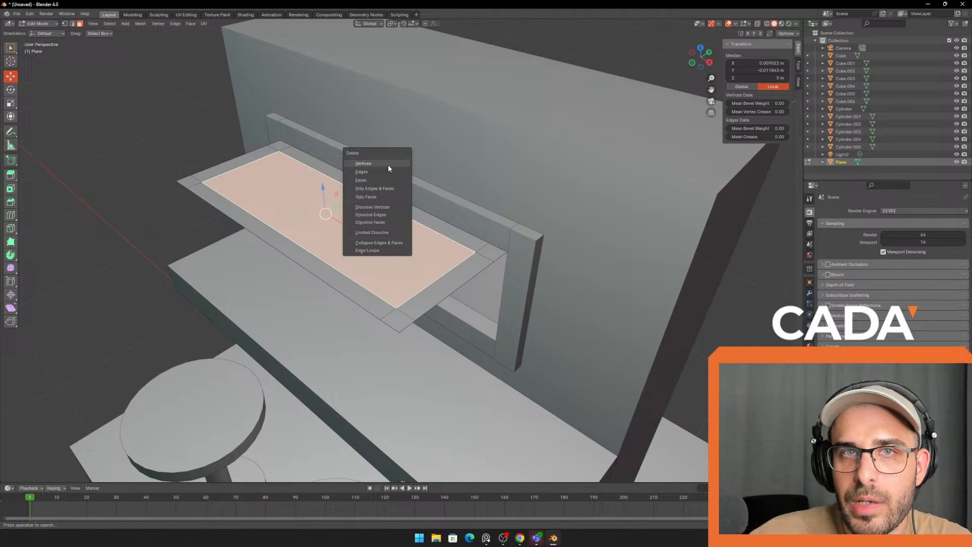
{"action": "left_click", "coordinate": [388, 165]}
{"action": "middle_click_drag", "start_coordinate": [185, 151], "coordinate": [185, 167]}
{"action": "key", "text": "ctrl+z"}
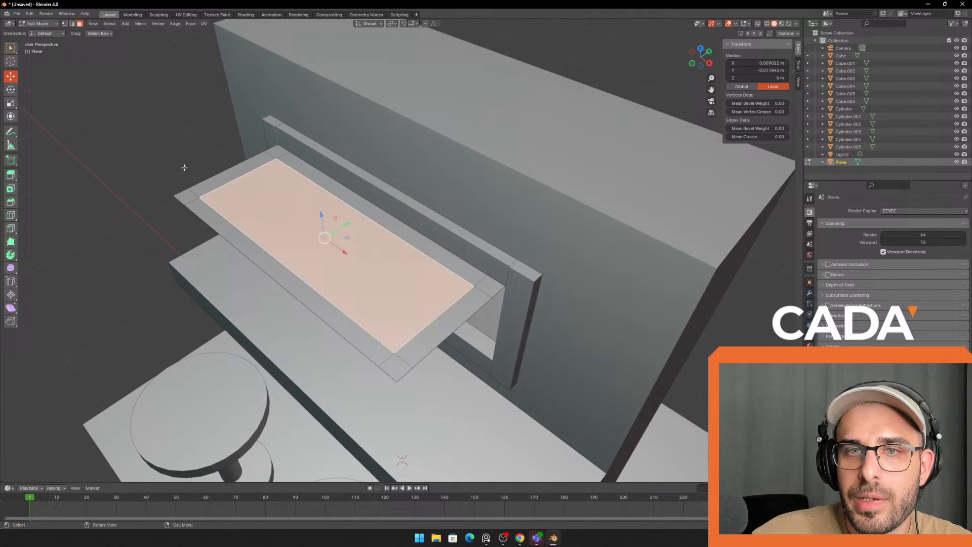
- Try deleting a single inner corner vertex of the plane in vertex select mode, and undo it
{"action": "left_click", "coordinate": [65, 24]}
{"action": "scroll", "coordinate": [171, 133], "scroll_direction": "up", "scroll_amount": 2}
{"action": "scroll", "coordinate": [83, 163], "scroll_direction": "down", "scroll_amount": 1}
{"action": "left_click", "coordinate": [140, 184]}
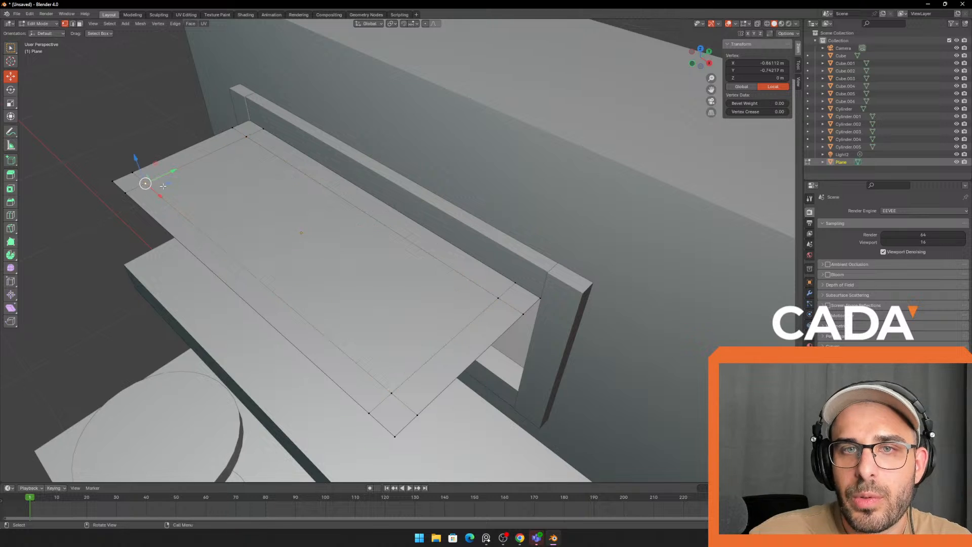
{"action": "key", "text": "x"}
{"action": "left_click", "coordinate": [173, 184]}
{"action": "key", "text": "ctrl+z"}
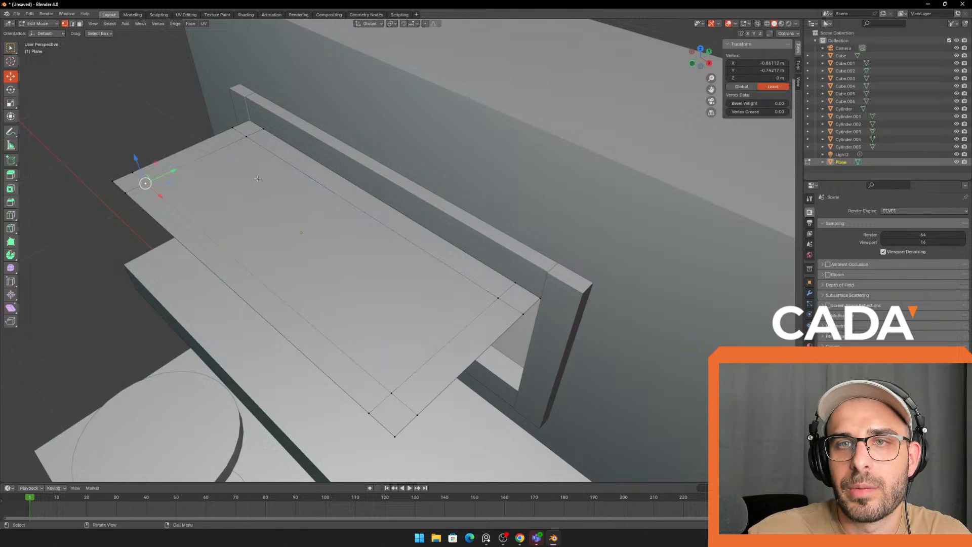
- Delete the plane's center face with Only Faces, and select all the remaining border faces
{"action": "left_click", "coordinate": [80, 24]}
{"action": "left_click", "coordinate": [287, 222]}
{"action": "key", "text": "x"}
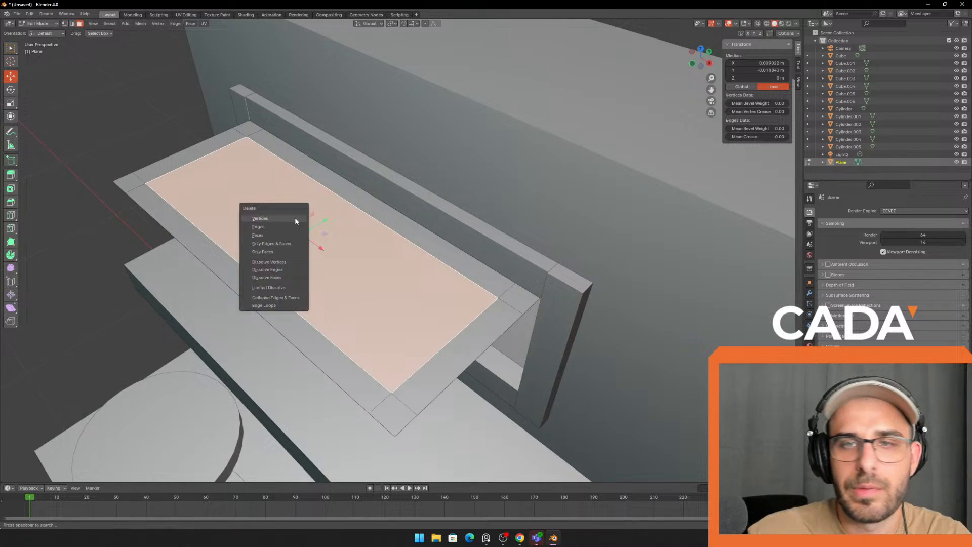
{"action": "left_click", "coordinate": [280, 251]}
{"action": "middle_click_drag", "start_coordinate": [280, 252], "coordinate": [562, 271]}
{"action": "key", "text": "a"}
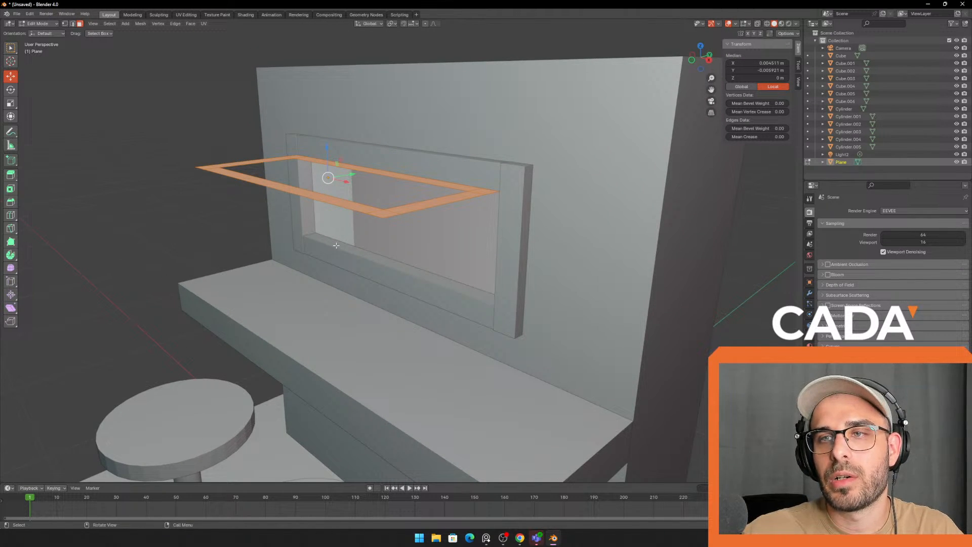
- Try extruding the selected border faces upward with the Extrude Region tool, and undo it
{"action": "middle_click_drag", "start_coordinate": [336, 245], "coordinate": [197, 206]}
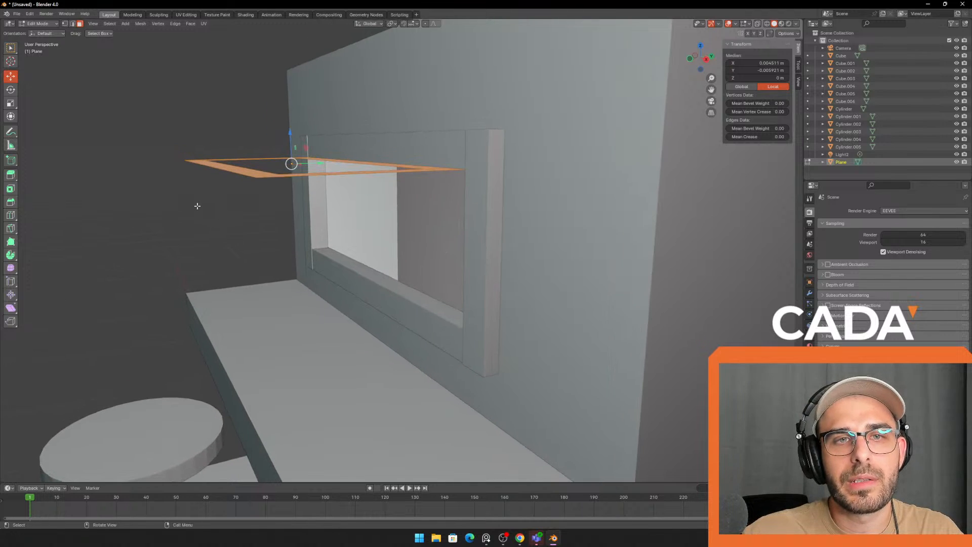
{"action": "left_click", "coordinate": [11, 175]}
{"action": "middle_click_drag", "start_coordinate": [162, 194], "coordinate": [169, 178]}
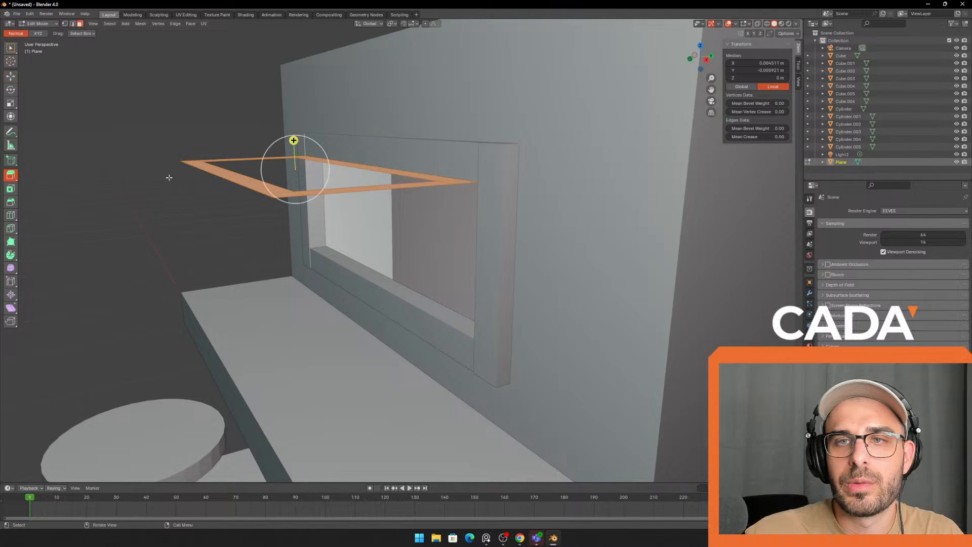
{"action": "left_click_drag", "start_coordinate": [294, 141], "coordinate": [293, 120]}
{"action": "mouse_move", "coordinate": [463, 229]}
{"action": "middle_mouse_down"}
{"action": "mouse_move", "coordinate": [492, 257]}
{"action": "mouse_move", "coordinate": [476, 237]}
{"action": "middle_mouse_up"}
{"action": "key", "text": "ctrl+z"}
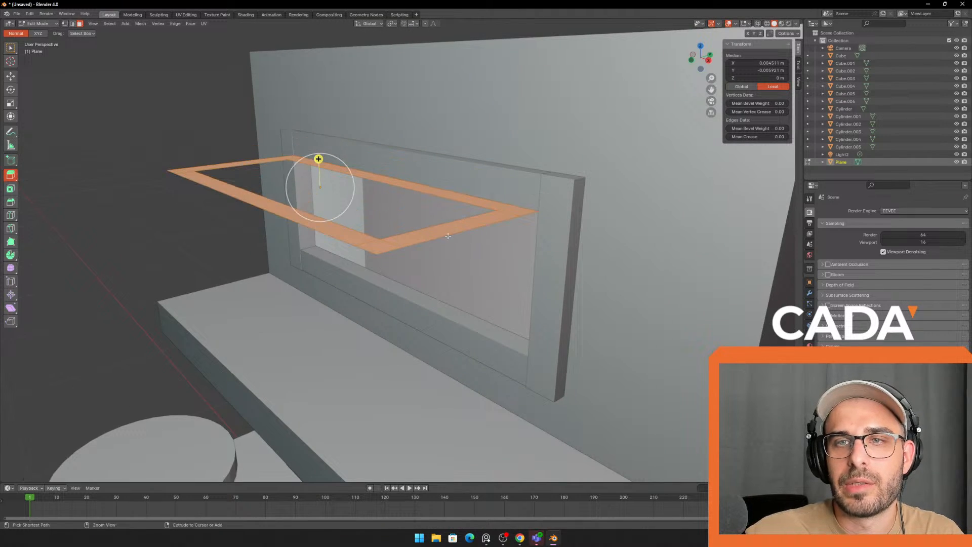
- Try a second upward extrusion of the border faces by about 0.04 m, and undo it
{"action": "left_click", "coordinate": [12, 76]}
{"action": "key", "text": "e"}
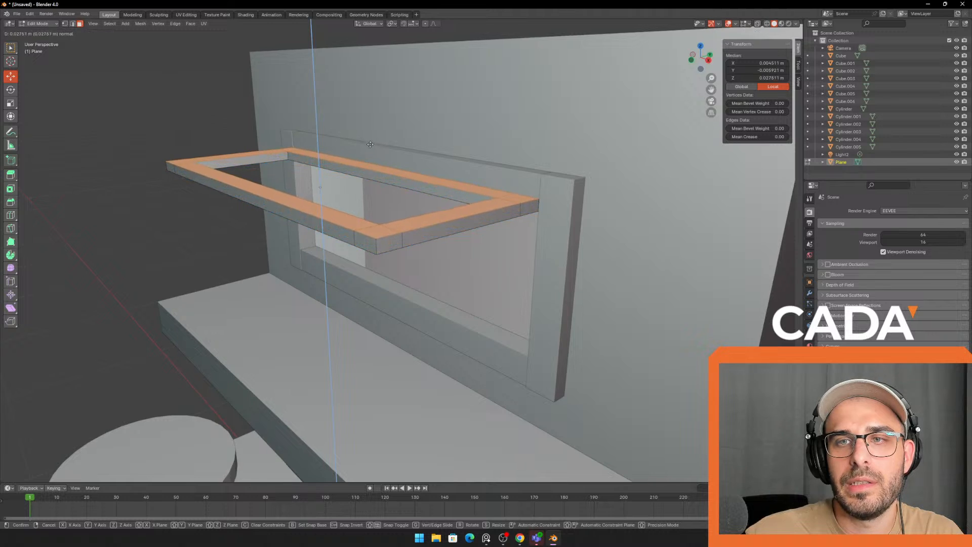
{"action": "left_click", "coordinate": [372, 140]}
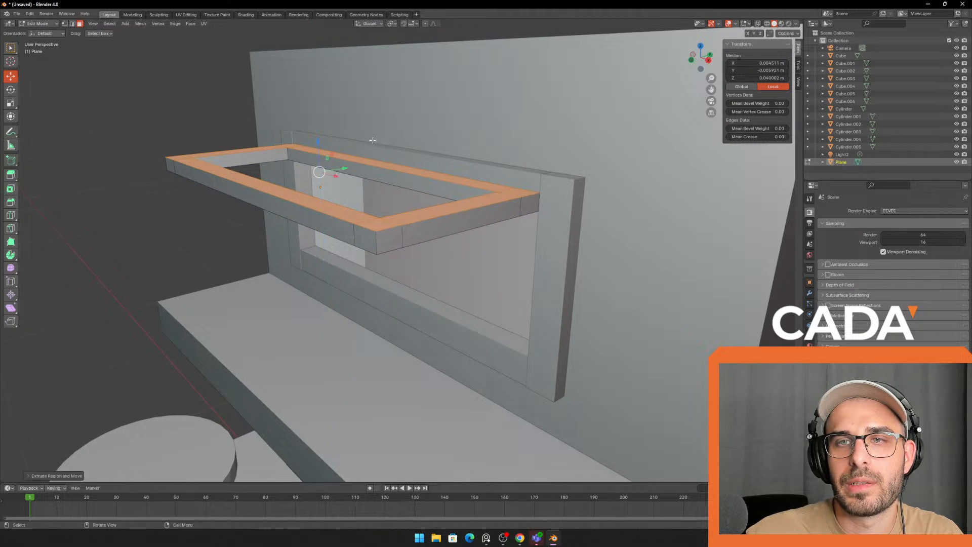
{"action": "key", "text": "ctrl+z"}
- Extrude the border faces upward by about 0.047 m to thicken the panel frame, and clear the selection
{"action": "left_click", "coordinate": [10, 175]}
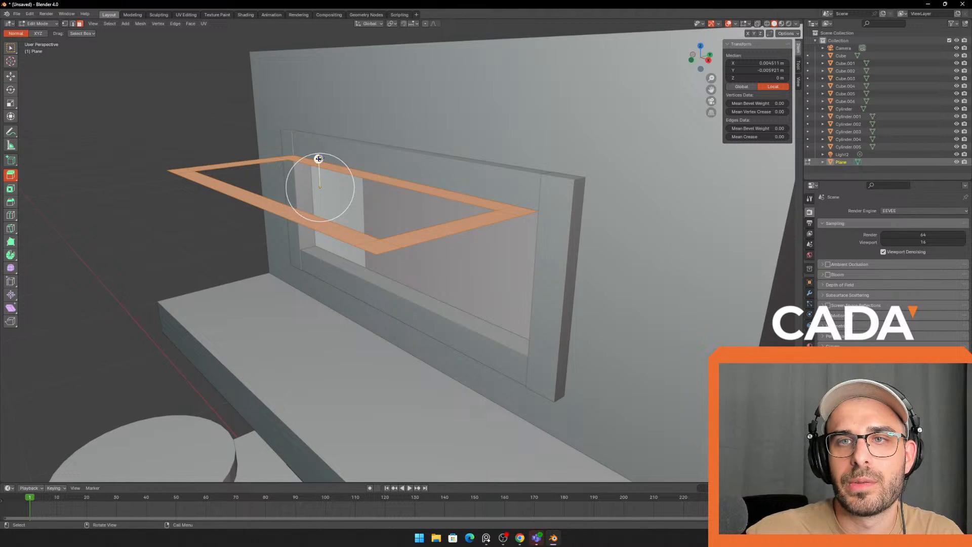
{"action": "left_click_drag", "start_coordinate": [319, 158], "coordinate": [317, 140]}
{"action": "left_click", "coordinate": [11, 76]}
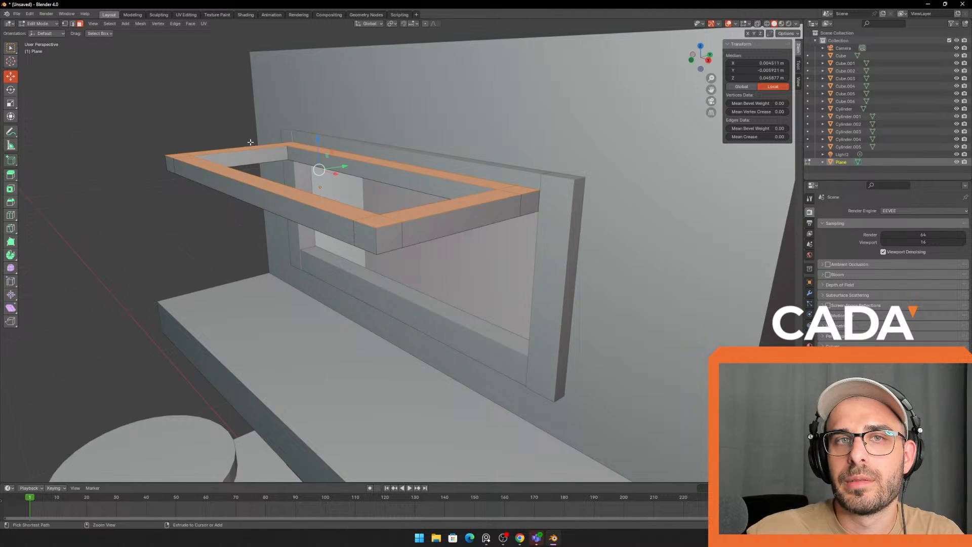
{"action": "key", "text": "ctrl+z"}
{"action": "key", "text": "ctrl+shift+z"}
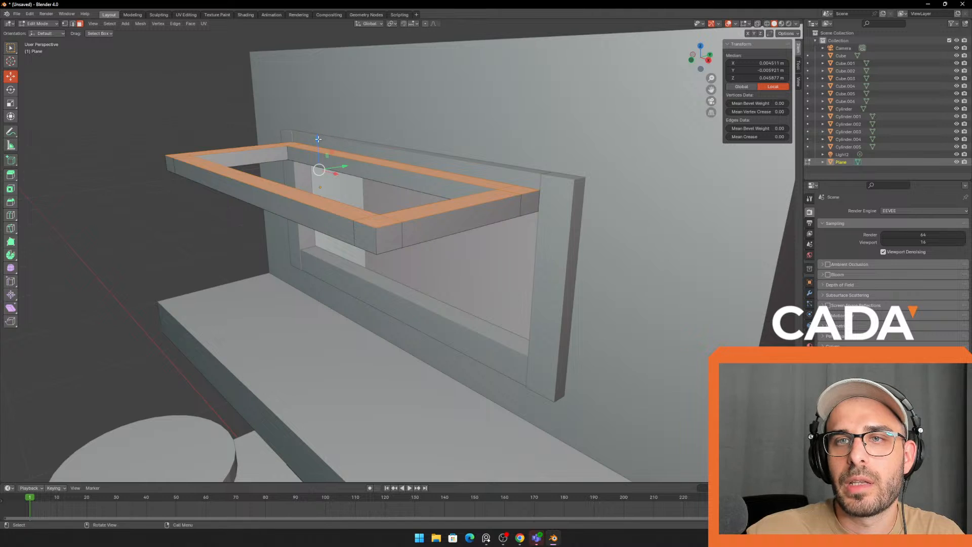
{"action": "key", "text": "alt+a"}
- Return to Object Mode and lower the panel frame to about Z 1.77 m
{"action": "left_click", "coordinate": [50, 23]}
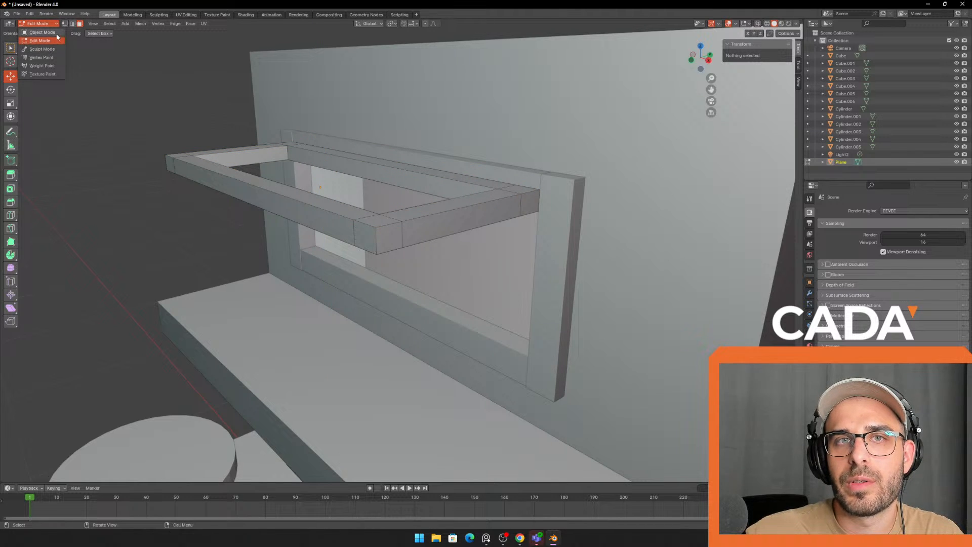
{"action": "left_click", "coordinate": [43, 32]}
{"action": "left_click_drag", "start_coordinate": [320, 160], "coordinate": [320, 166]}
{"action": "middle_click_drag", "start_coordinate": [319, 166], "coordinate": [93, 124]}
- Tilt the panel frame about 13.4° around X and move it to about Y -0.278 m, Z 1.72 m
{"action": "left_click", "coordinate": [11, 89]}
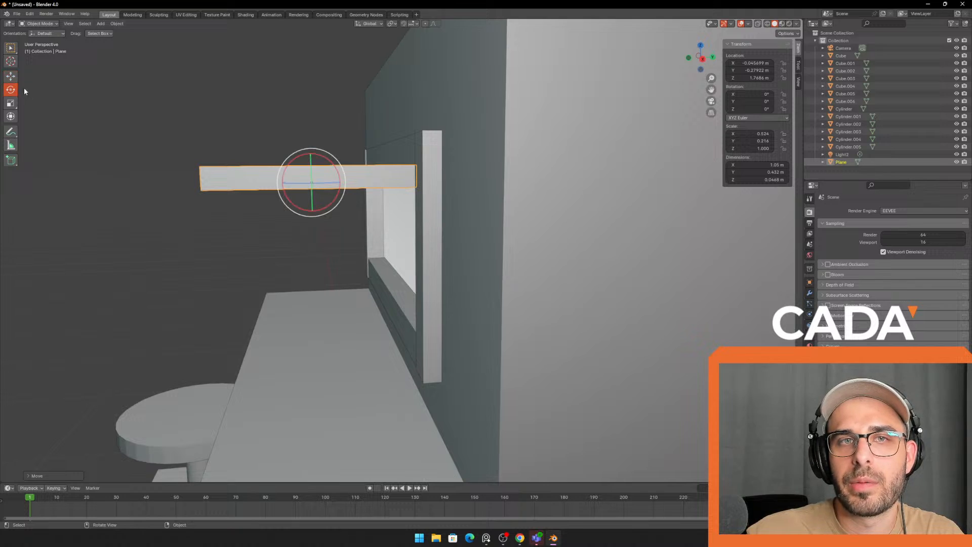
{"action": "left_click_drag", "start_coordinate": [292, 162], "coordinate": [311, 164]}
{"action": "left_click", "coordinate": [11, 76]}
{"action": "left_click_drag", "start_coordinate": [342, 198], "coordinate": [348, 199]}
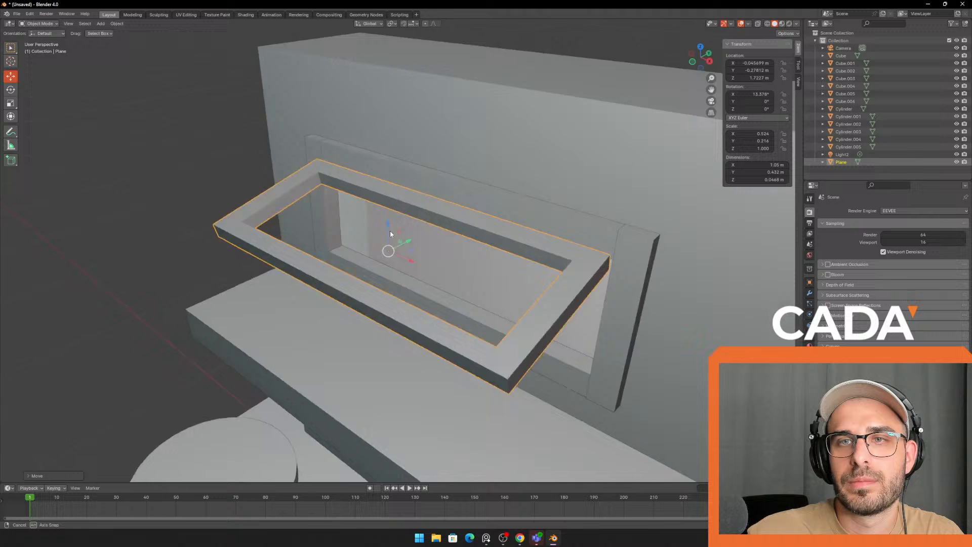
{"action": "middle_click_drag", "start_coordinate": [389, 230], "coordinate": [171, 162]}
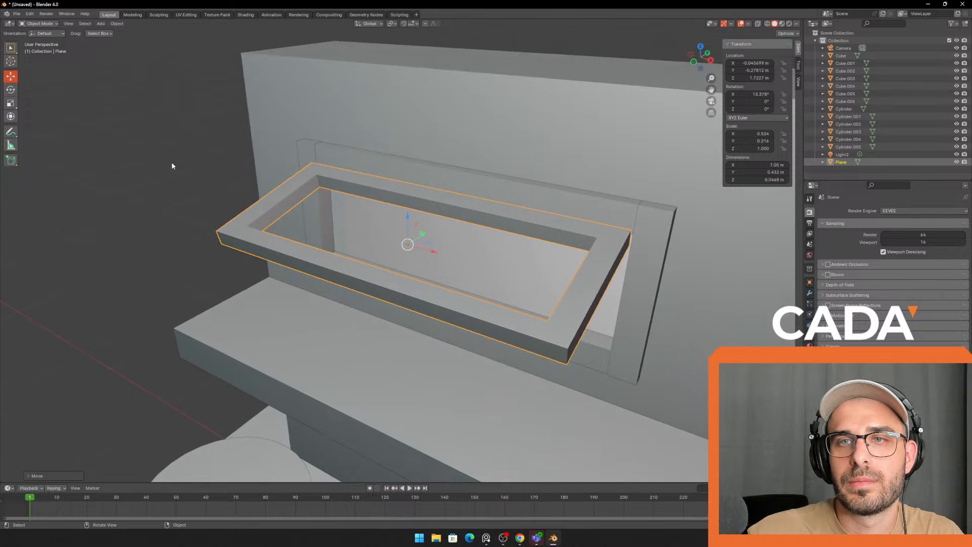
- Examine the tilted window panel from several sides against the wall, counter and stools
{"action": "scroll", "coordinate": [171, 162], "scroll_direction": "down", "scroll_amount": 4}
{"action": "left_click", "coordinate": [320, 205]}
{"action": "scroll", "coordinate": [568, 191], "scroll_direction": "up", "scroll_amount": 4}
{"action": "mouse_move", "coordinate": [568, 194]}
{"action": "middle_mouse_down"}
{"action": "mouse_move", "coordinate": [619, 208]}
{"action": "mouse_move", "coordinate": [576, 212]}
{"action": "middle_mouse_up"}
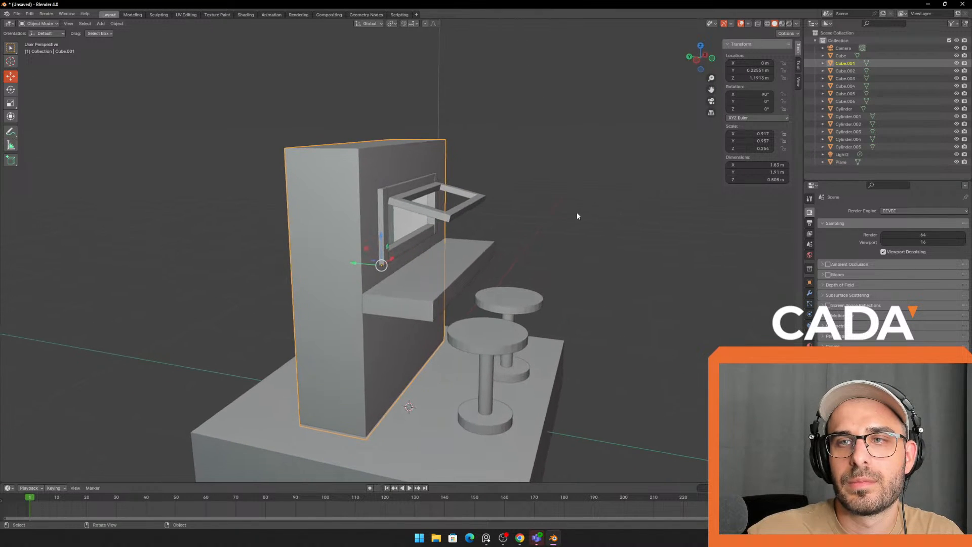
{"action": "left_click", "coordinate": [466, 212]}
{"action": "scroll", "coordinate": [466, 211], "scroll_direction": "up", "scroll_amount": 4}
{"action": "middle_click_drag", "start_coordinate": [452, 224], "coordinate": [405, 242], "text": "shift"}
{"action": "middle_click_drag", "start_coordinate": [476, 145], "coordinate": [332, 152]}
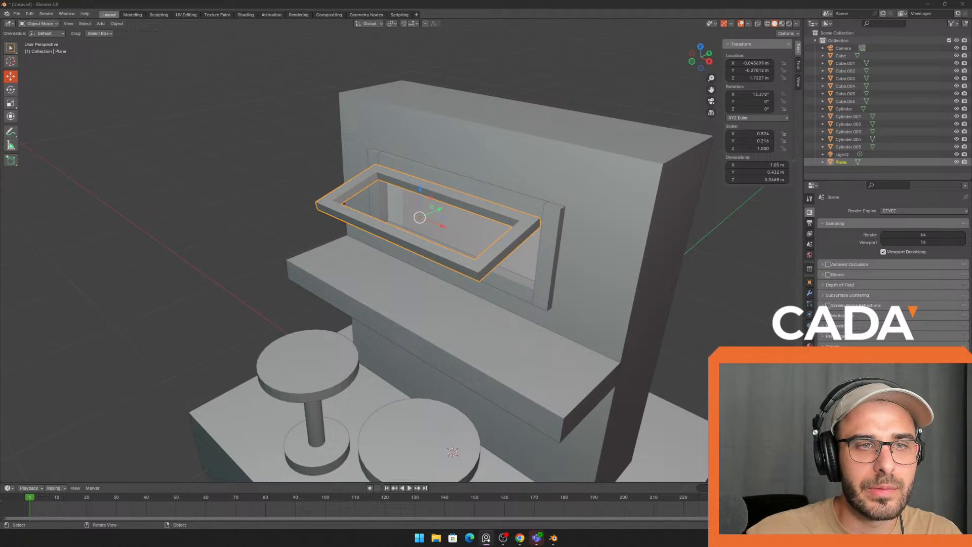
{"action": "scroll", "coordinate": [155, 194], "scroll_direction": "down", "scroll_amount": 4}
{"action": "middle_click_drag", "start_coordinate": [156, 194], "coordinate": [359, 233]}
{"action": "left_click", "coordinate": [242, 186]}
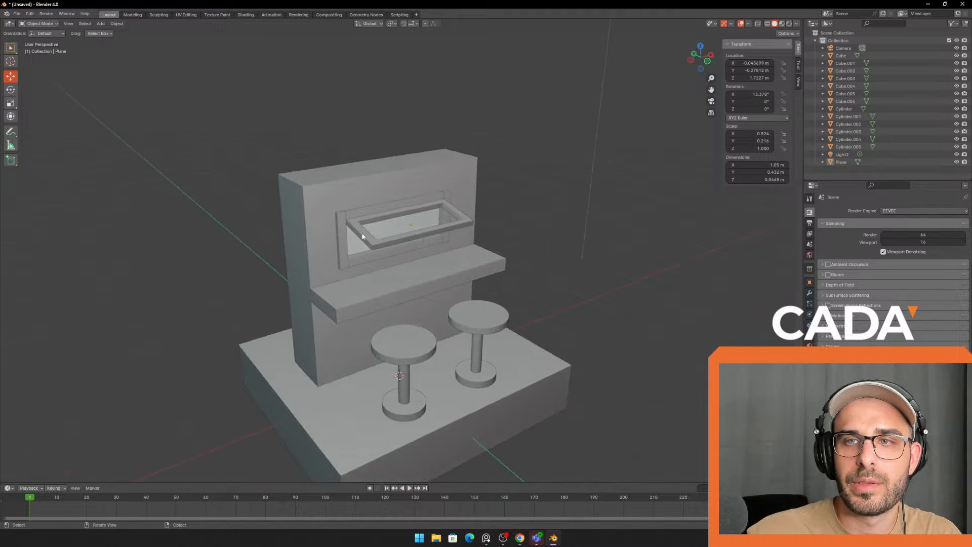
{"action": "middle_click_drag", "start_coordinate": [475, 197], "coordinate": [470, 191], "text": "shift"}
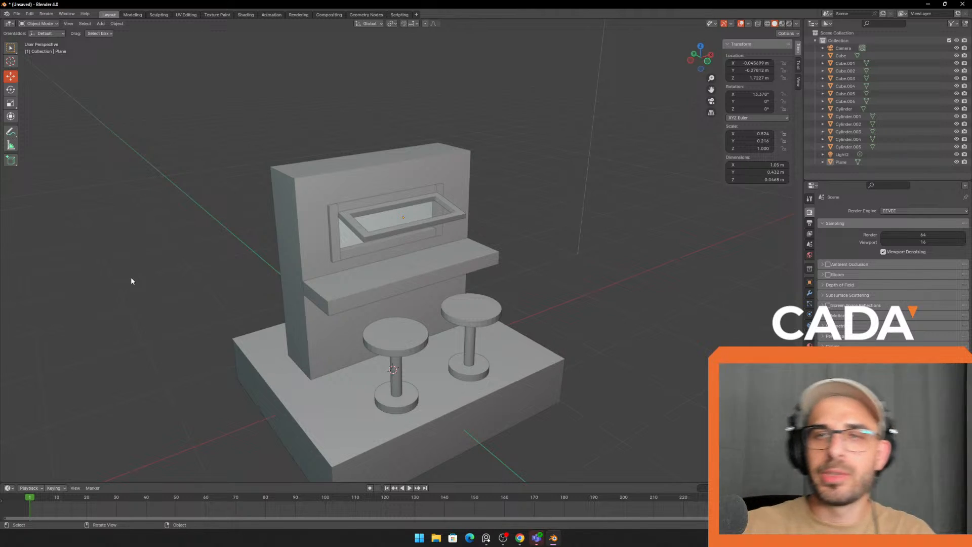
- Add a 2 m cube mesh to the scene at the origin
{"action": "middle_click_drag", "start_coordinate": [131, 278], "coordinate": [458, 295]}
{"action": "scroll", "coordinate": [488, 238], "scroll_direction": "up", "scroll_amount": 4}
{"action": "key", "text": "shift+a"}
{"action": "left_click", "coordinate": [104, 24]}
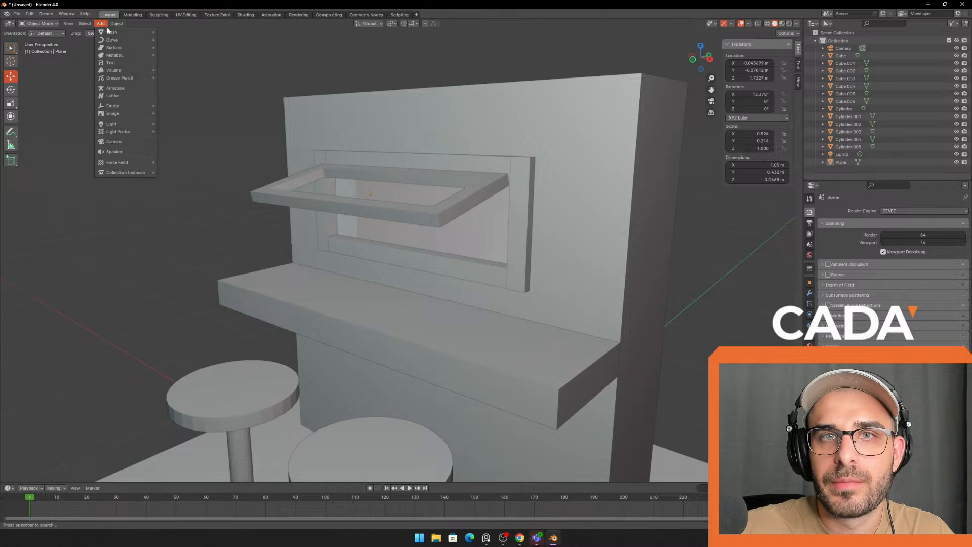
{"action": "mouse_move", "coordinate": [140, 31]}
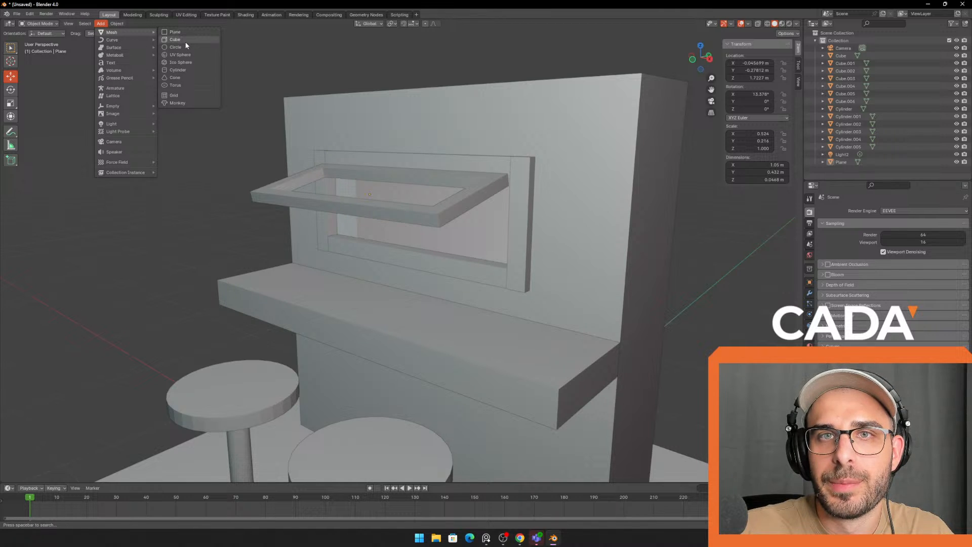
{"action": "left_click", "coordinate": [186, 42]}
{"action": "scroll", "coordinate": [295, 232], "scroll_direction": "down", "scroll_amount": 4}
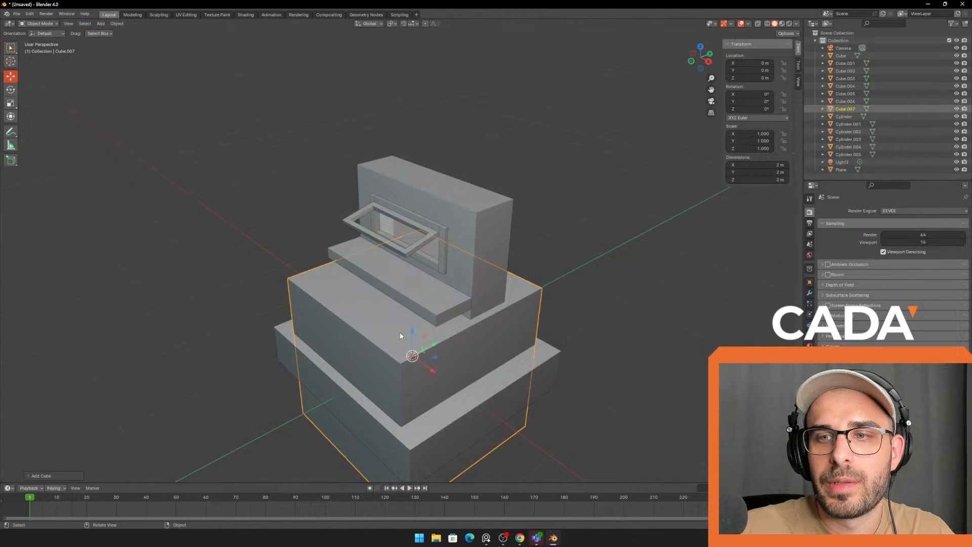
- Raise the new cube to about Z 1.87 m and scale it down to about 0.3 × 0.1 × 0.3 m
{"action": "left_click_drag", "start_coordinate": [412, 334], "coordinate": [409, 215]}
{"action": "left_click", "coordinate": [10, 103]}
{"action": "key", "text": "ctrl+z"}
{"action": "key", "text": "s"}
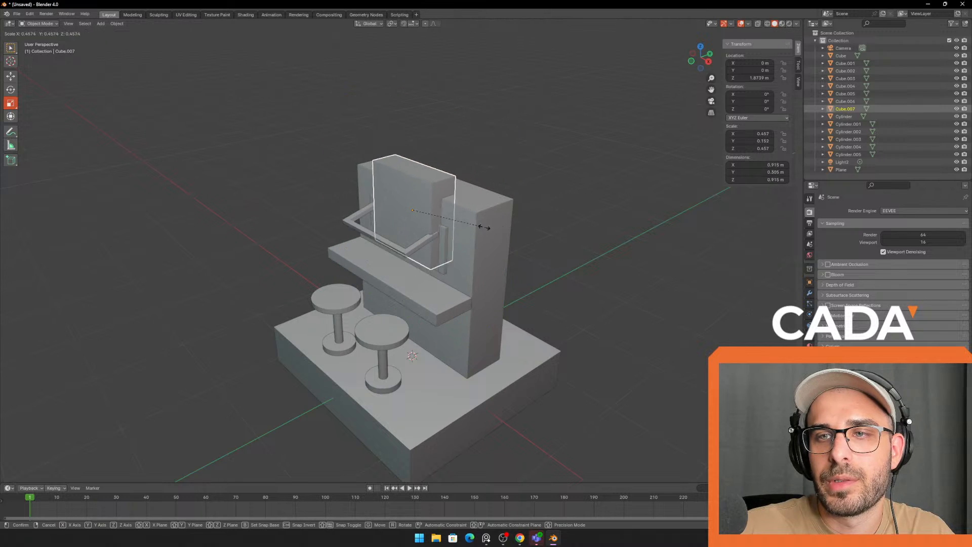
{"action": "left_click", "coordinate": [451, 227]}
{"action": "scroll", "coordinate": [453, 226], "scroll_direction": "up", "scroll_amount": 3}
{"action": "key", "text": "s"}
{"action": "left_click", "coordinate": [488, 194]}
{"action": "middle_click_drag", "start_coordinate": [488, 194], "coordinate": [475, 200]}
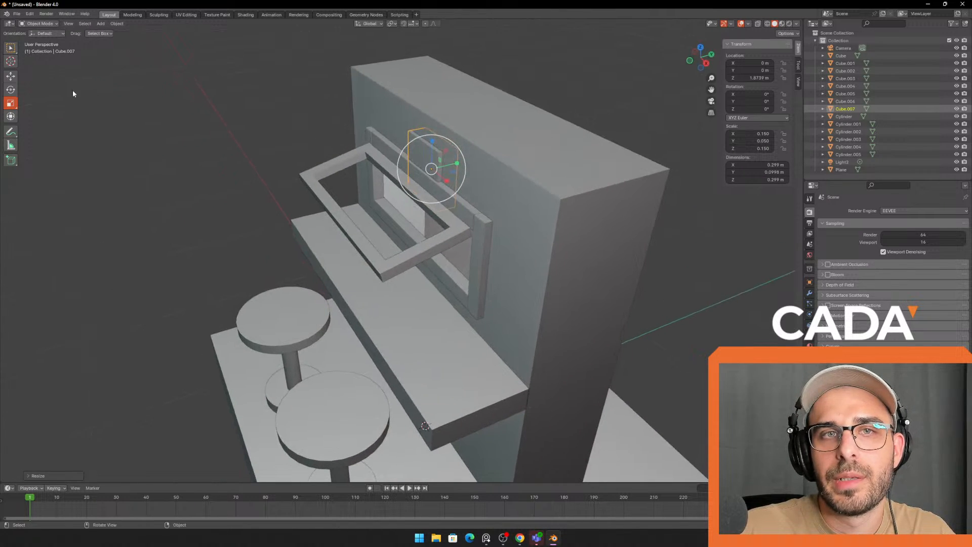
- Move the small block out to about Y -0.059 m and raise it to about Z 1.99 m above the window
{"action": "key", "text": "g"}
{"action": "key", "text": "x"}
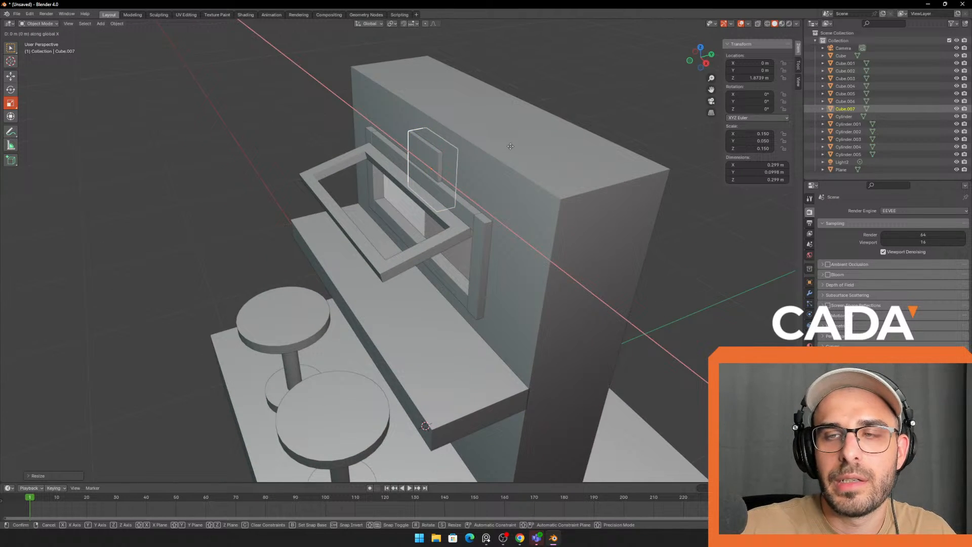
{"action": "key", "text": "y"}
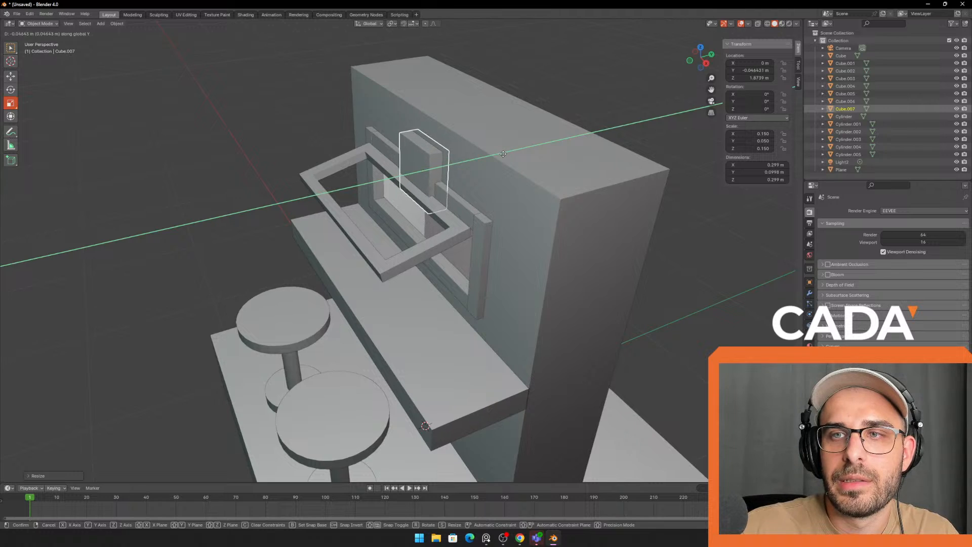
{"action": "left_click", "coordinate": [503, 154]}
{"action": "middle_click_drag", "start_coordinate": [502, 154], "coordinate": [347, 153]}
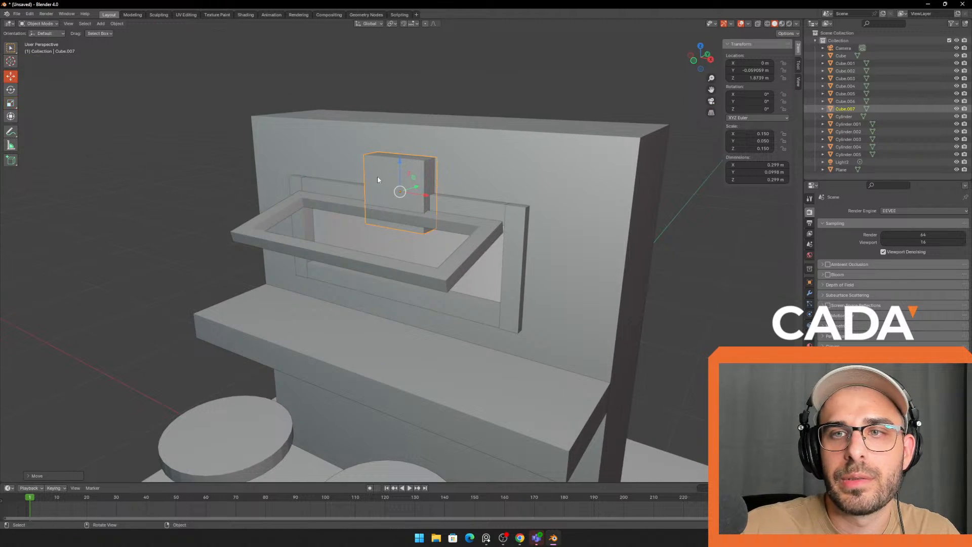
{"action": "left_click_drag", "start_coordinate": [399, 163], "coordinate": [399, 135]}
- Scale the block to 0.2 m high and about 0.061 m deep, and shift it to about Y -0.051 m
{"action": "left_click", "coordinate": [10, 89]}
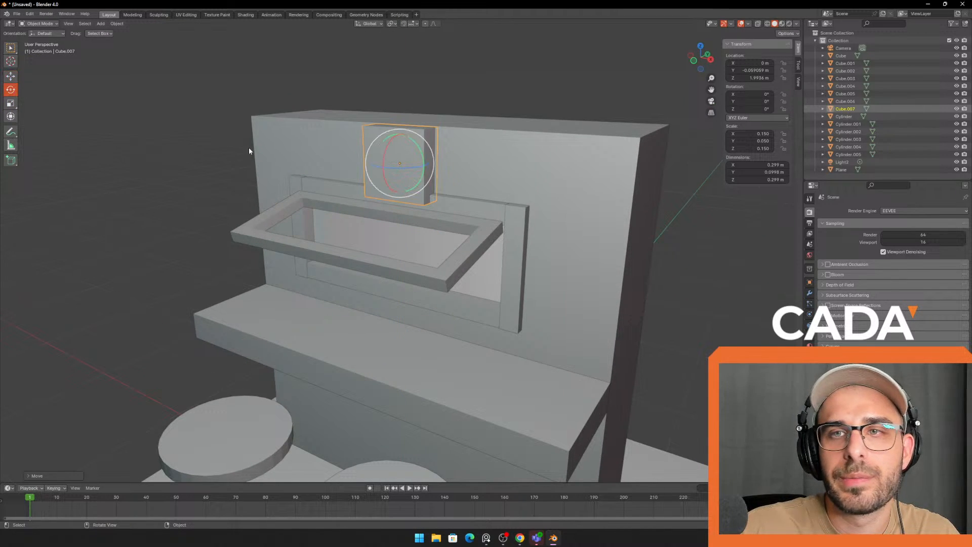
{"action": "left_click", "coordinate": [10, 103]}
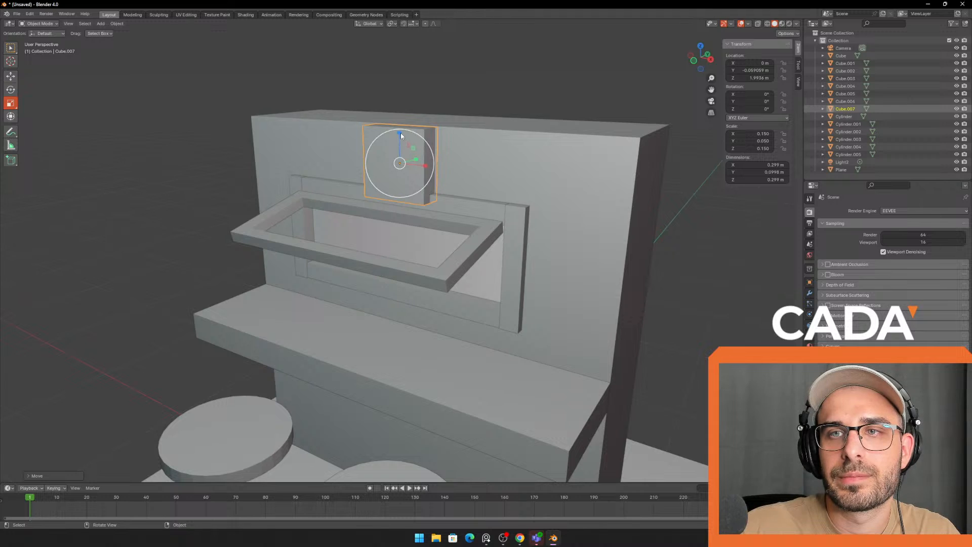
{"action": "left_click_drag", "start_coordinate": [400, 133], "coordinate": [400, 143]}
{"action": "middle_click_drag", "start_coordinate": [400, 143], "coordinate": [257, 136]}
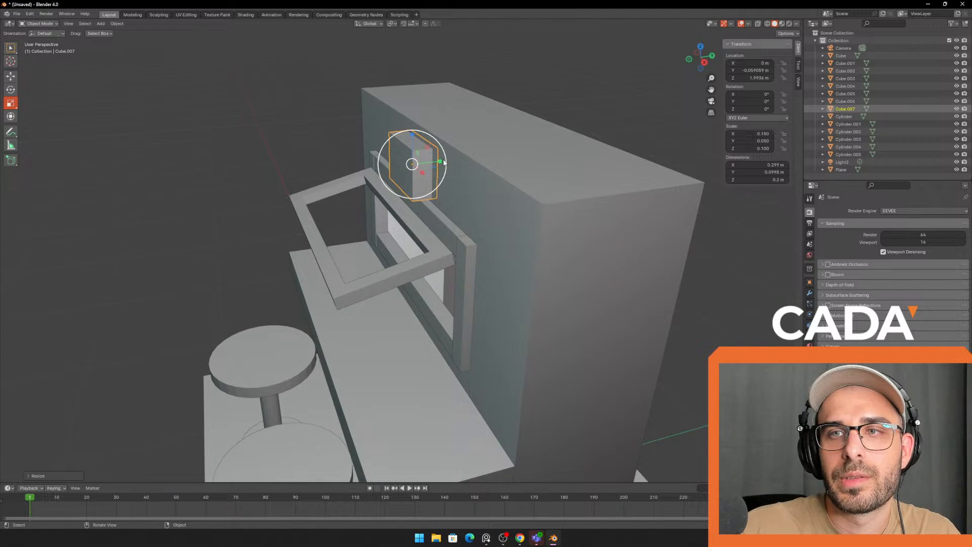
{"action": "mouse_move", "coordinate": [444, 162]}
{"action": "left_mouse_down"}
{"action": "mouse_move", "coordinate": [431, 163]}
{"action": "mouse_move", "coordinate": [444, 160]}
{"action": "left_mouse_up"}
{"action": "left_click", "coordinate": [10, 76]}
{"action": "middle_click_drag", "start_coordinate": [443, 161], "coordinate": [361, 151]}
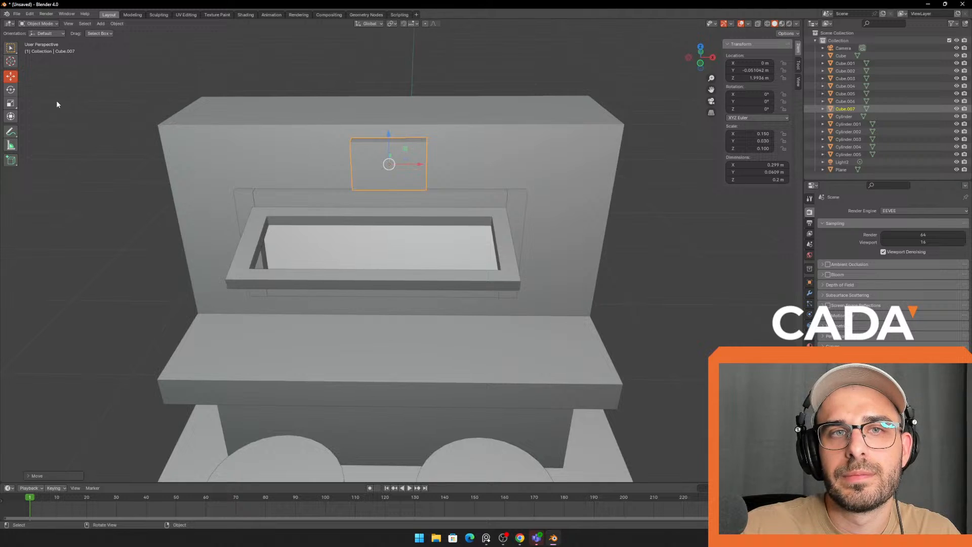
- Stretch the block along X to a width of about 1.16 m above the window frame
{"action": "left_click", "coordinate": [12, 104]}
{"action": "left_click_drag", "start_coordinate": [421, 167], "coordinate": [512, 167]}
{"action": "middle_click_drag", "start_coordinate": [512, 167], "coordinate": [260, 121]}
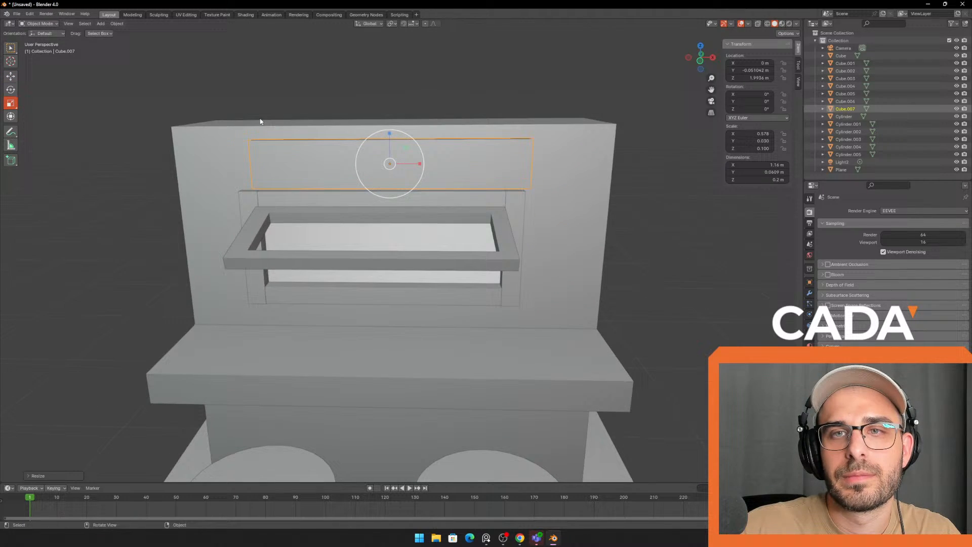
{"action": "left_click", "coordinate": [11, 76]}
{"action": "left_click_drag", "start_coordinate": [419, 163], "coordinate": [416, 164]}
{"action": "key", "text": "ctrl+z"}
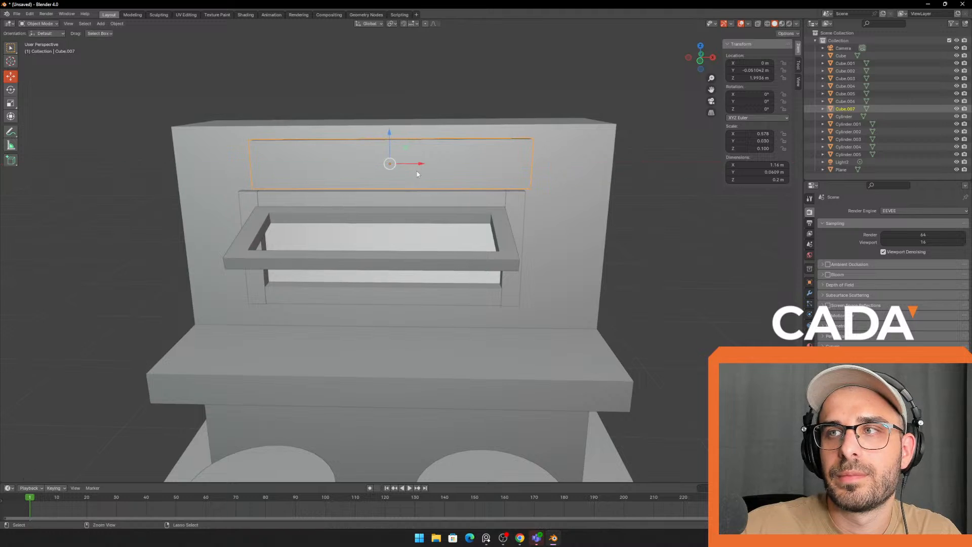
- Move the block to about X -0.03 m, Z 2.015 m and narrow its width to about 0.978 m
{"action": "middle_click_drag", "start_coordinate": [417, 172], "coordinate": [427, 152]}
{"action": "left_click_drag", "start_coordinate": [389, 135], "coordinate": [389, 130]}
{"action": "middle_click_drag", "start_coordinate": [420, 147], "coordinate": [430, 164]}
{"action": "left_click_drag", "start_coordinate": [415, 158], "coordinate": [407, 157]}
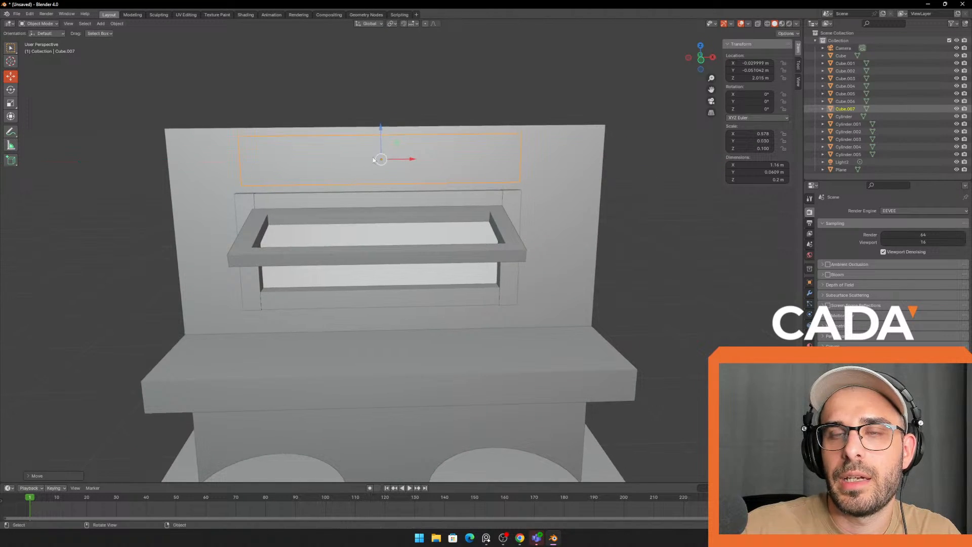
{"action": "left_click", "coordinate": [14, 106]}
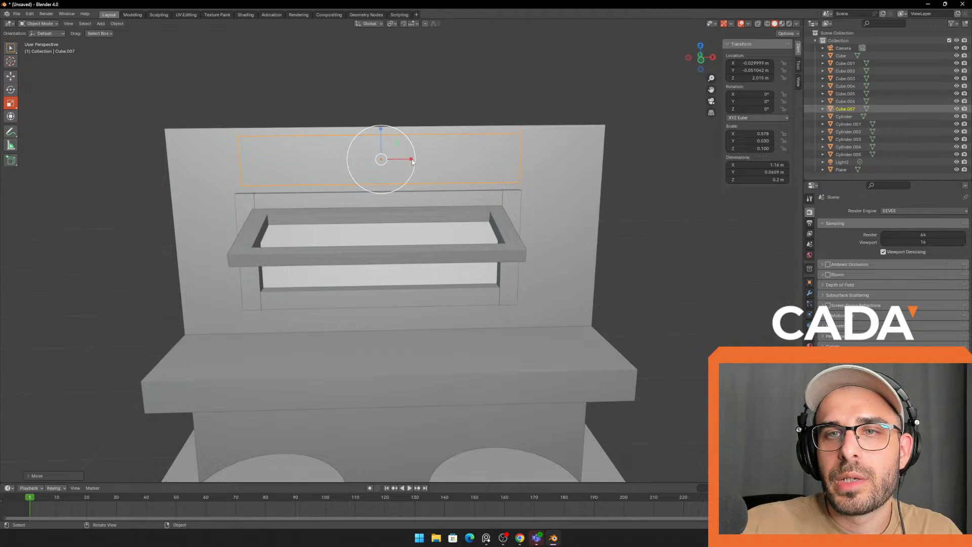
{"action": "left_click_drag", "start_coordinate": [413, 161], "coordinate": [408, 158]}
{"action": "middle_click_drag", "start_coordinate": [408, 158], "coordinate": [460, 174]}
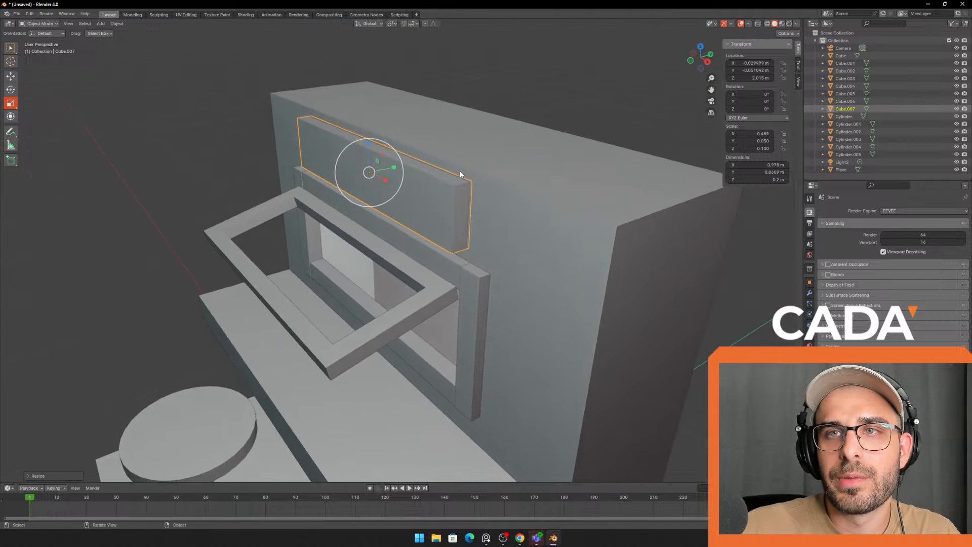
- Switch to Edit Mode and select the upper front edge of the block above the window
{"action": "key", "text": "Tab"}
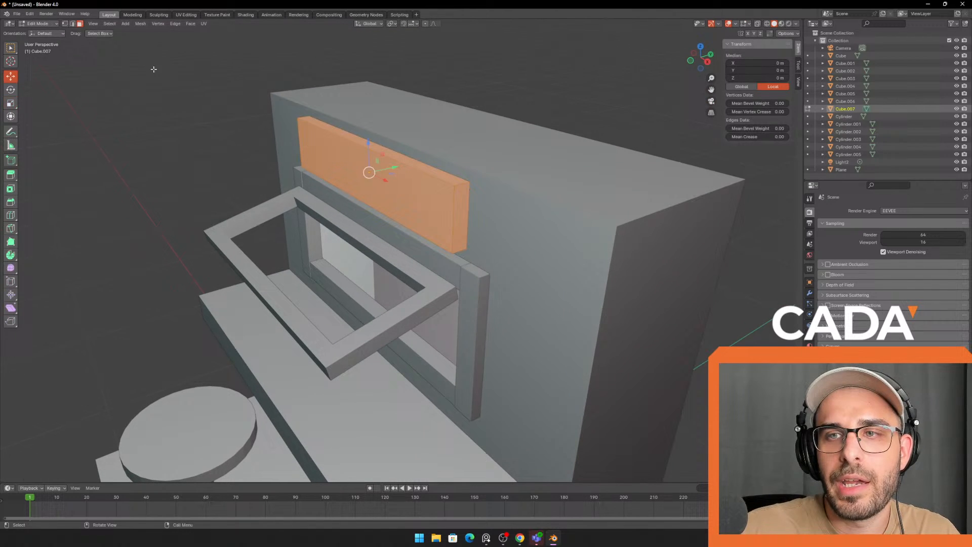
{"action": "left_click", "coordinate": [169, 134]}
{"action": "scroll", "coordinate": [404, 160], "scroll_direction": "up", "scroll_amount": 2}
{"action": "middle_click_drag", "start_coordinate": [404, 160], "coordinate": [382, 174]}
{"action": "scroll", "coordinate": [400, 165], "scroll_direction": "down", "scroll_amount": 2}
{"action": "scroll", "coordinate": [107, 196], "scroll_direction": "up", "scroll_amount": 1}
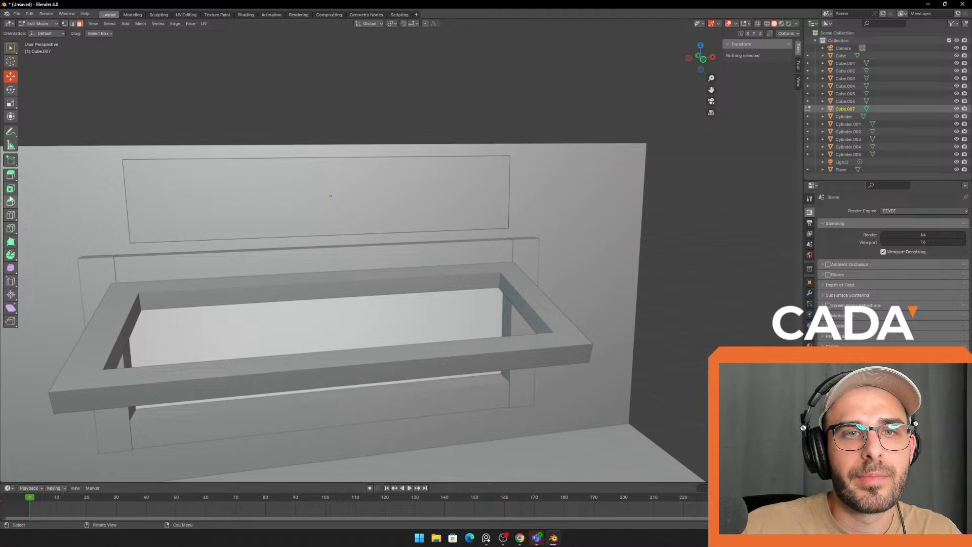
{"action": "middle_click_drag", "start_coordinate": [284, 170], "coordinate": [124, 215]}
{"action": "left_click", "coordinate": [314, 188]}
{"action": "left_click", "coordinate": [73, 24]}
{"action": "left_click", "coordinate": [357, 195]}
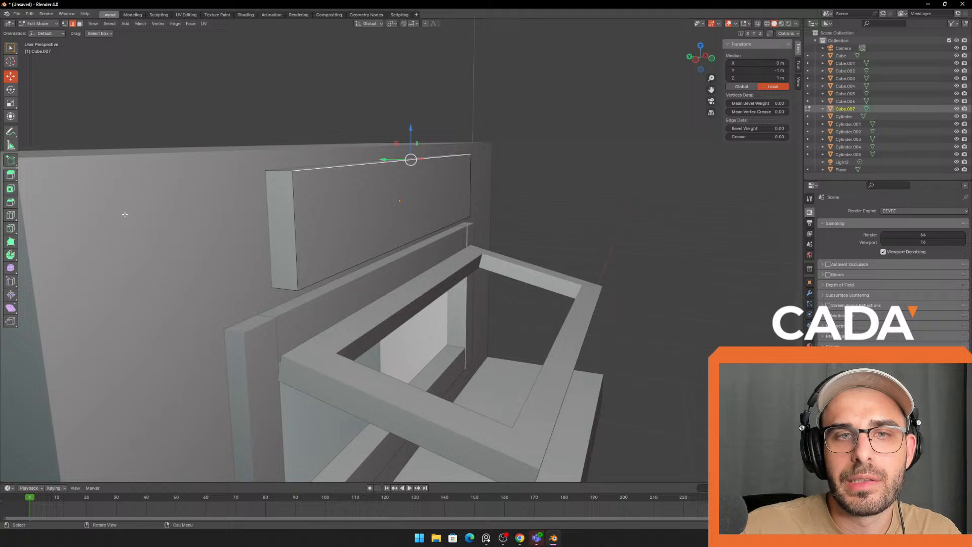
- Try a single-segment bevel on the block's upper front edge and undo it
{"action": "left_click", "coordinate": [12, 202]}
{"action": "middle_click_drag", "start_coordinate": [385, 195], "coordinate": [400, 191]}
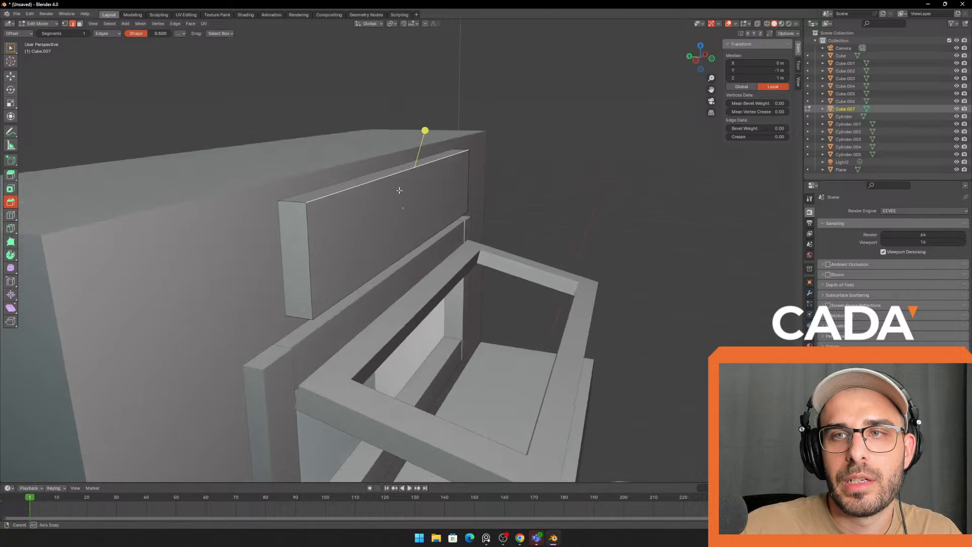
{"action": "left_click_drag", "start_coordinate": [427, 130], "coordinate": [448, 106]}
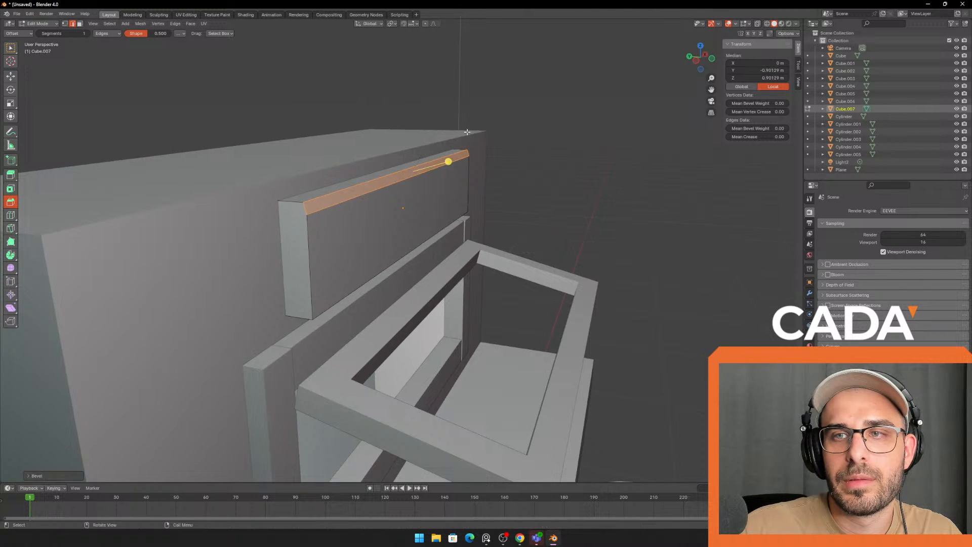
{"action": "left_click", "coordinate": [538, 144]}
{"action": "middle_click_drag", "start_coordinate": [473, 135], "coordinate": [423, 155]}
{"action": "key", "text": "ctrl+z"}
- Try beveling the upper front edge at 0.309 m width with 10 segments, and return to Object Mode
{"action": "left_click_drag", "start_coordinate": [447, 126], "coordinate": [471, 91]}
{"action": "left_click", "coordinate": [50, 475]}
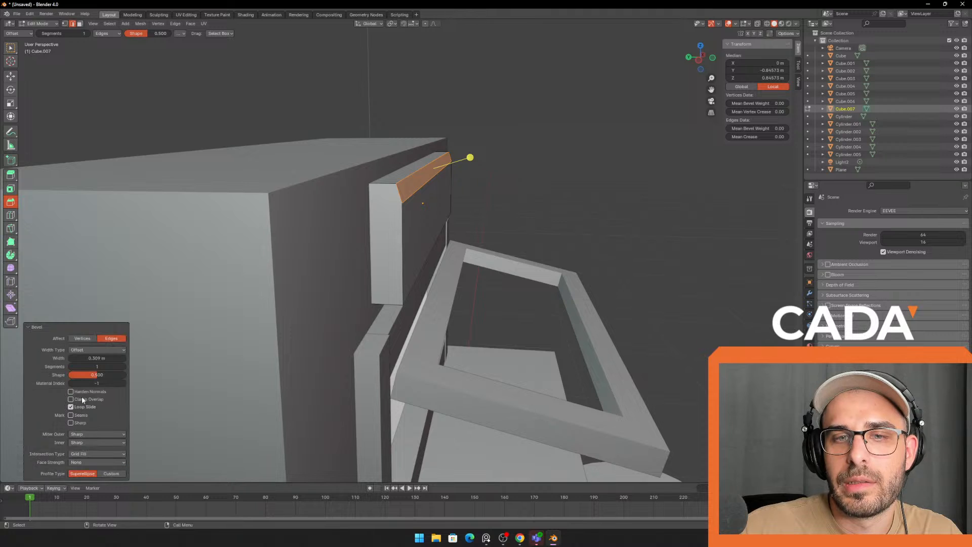
{"action": "left_click_drag", "start_coordinate": [102, 367], "coordinate": [109, 368]}
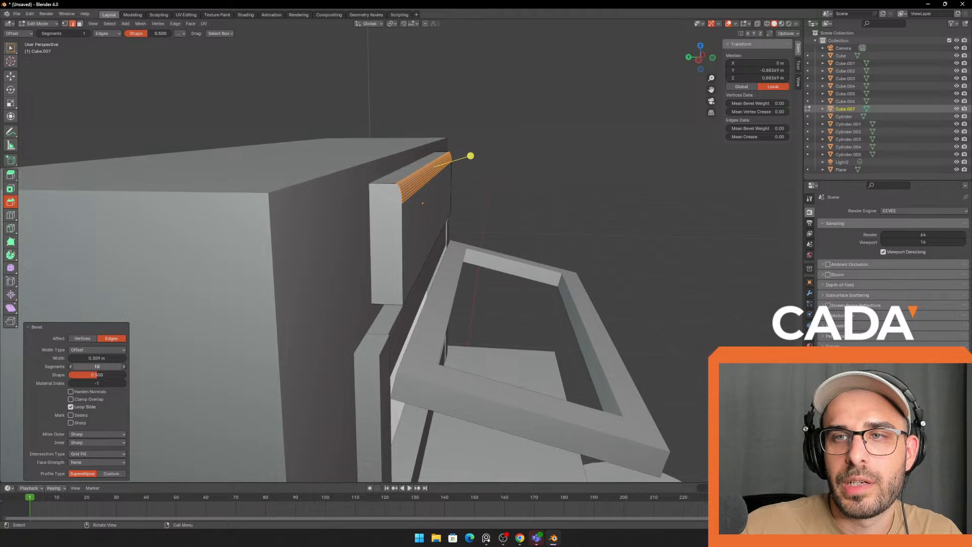
{"action": "left_click", "coordinate": [558, 206]}
{"action": "mouse_move", "coordinate": [558, 206]}
{"action": "middle_mouse_down"}
{"action": "mouse_move", "coordinate": [569, 198]}
{"action": "mouse_move", "coordinate": [552, 199]}
{"action": "middle_mouse_up"}
{"action": "key", "text": "Tab"}
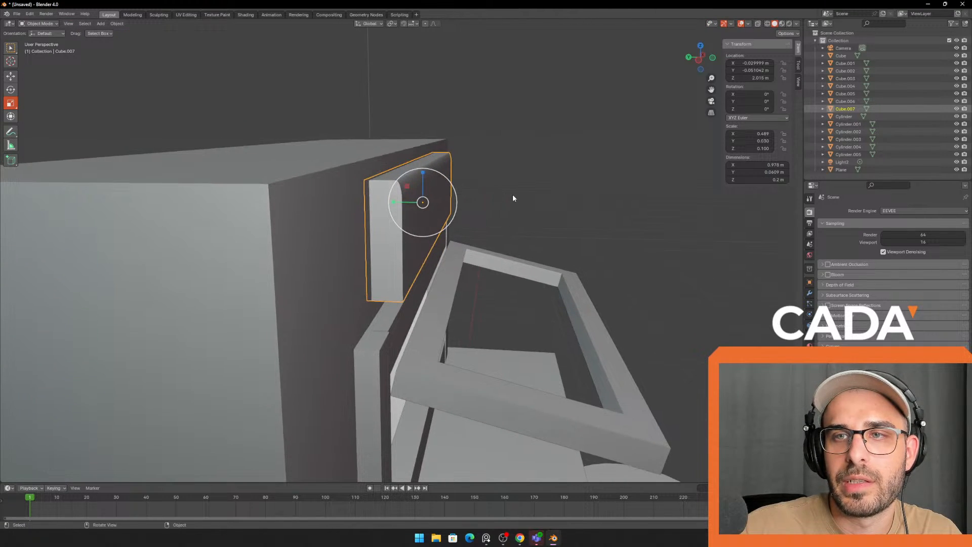
- Select the whole block in Edit Mode and try beveling all its edges with 10 segments
{"action": "key", "text": "Tab"}
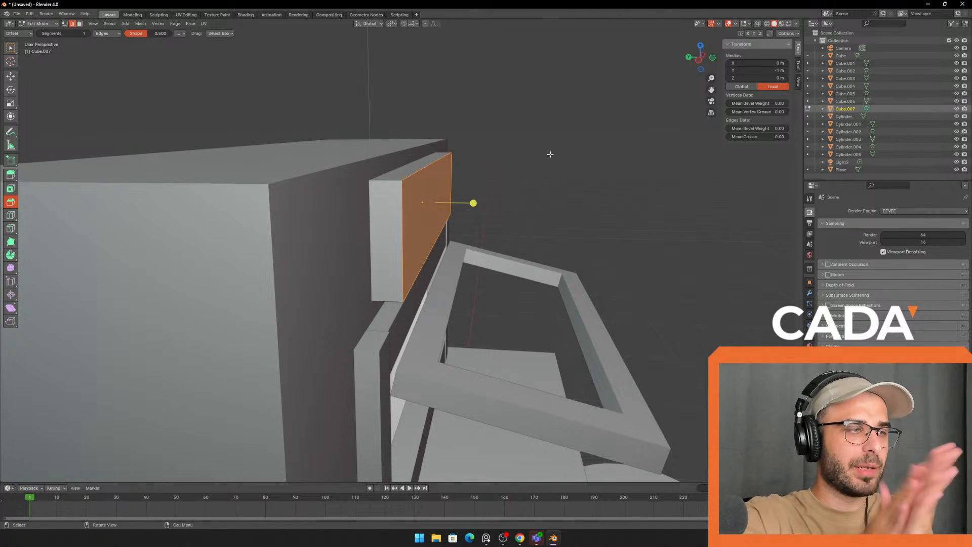
{"action": "middle_click_drag", "start_coordinate": [548, 152], "coordinate": [559, 128]}
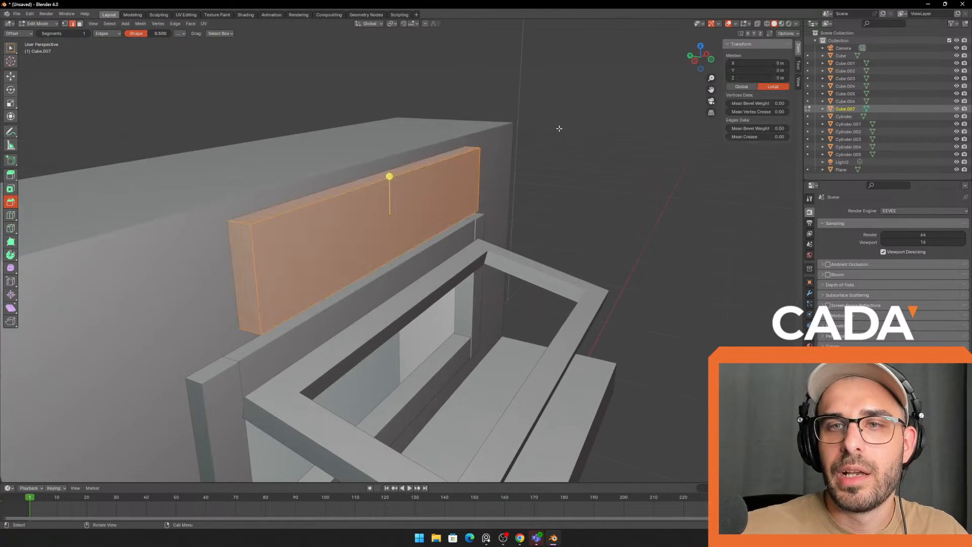
{"action": "scroll", "coordinate": [514, 135], "scroll_direction": "up", "scroll_amount": 2}
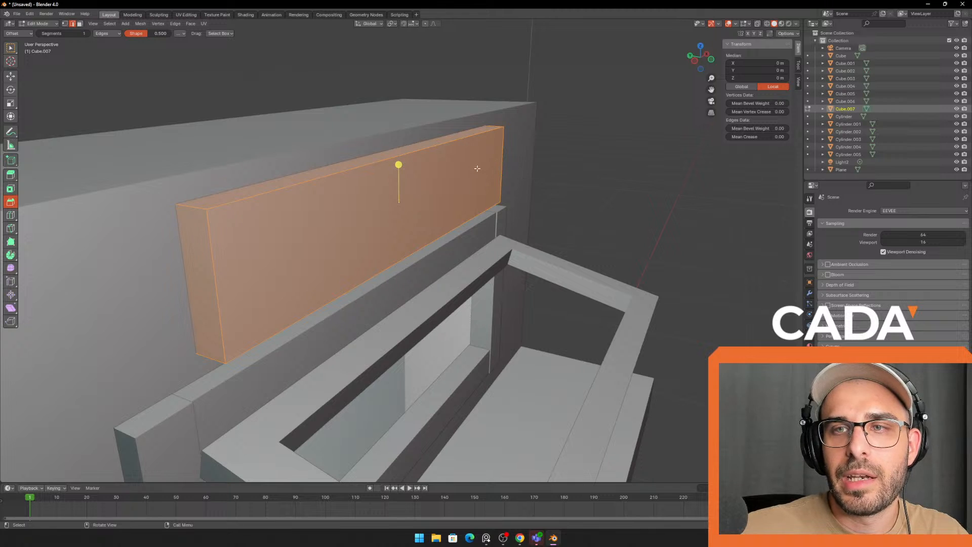
{"action": "key", "text": "b"}
{"action": "key", "text": "Escape"}
{"action": "key", "text": "ctrl+b"}
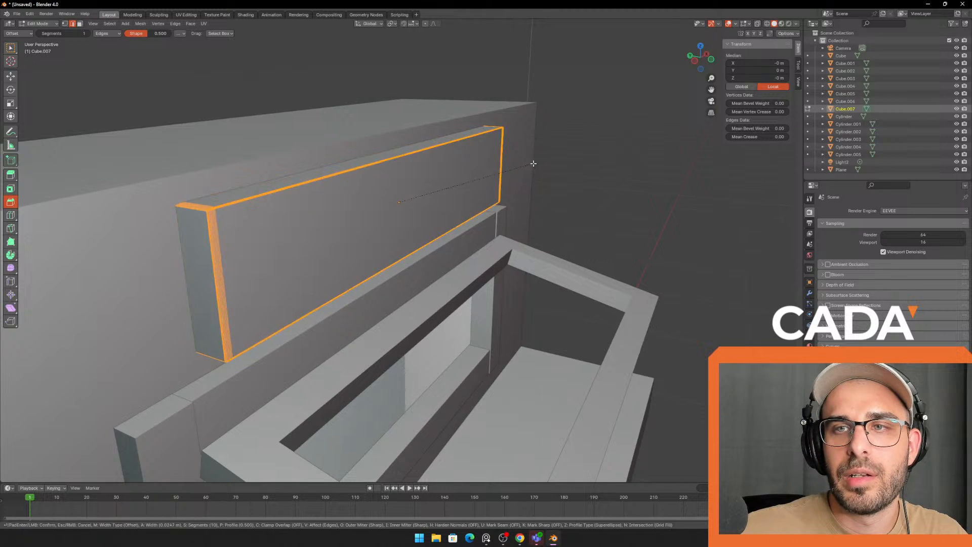
{"action": "left_click", "coordinate": [536, 162]}
{"action": "left_click", "coordinate": [610, 169]}
{"action": "middle_click_drag", "start_coordinate": [617, 171], "coordinate": [597, 177]}
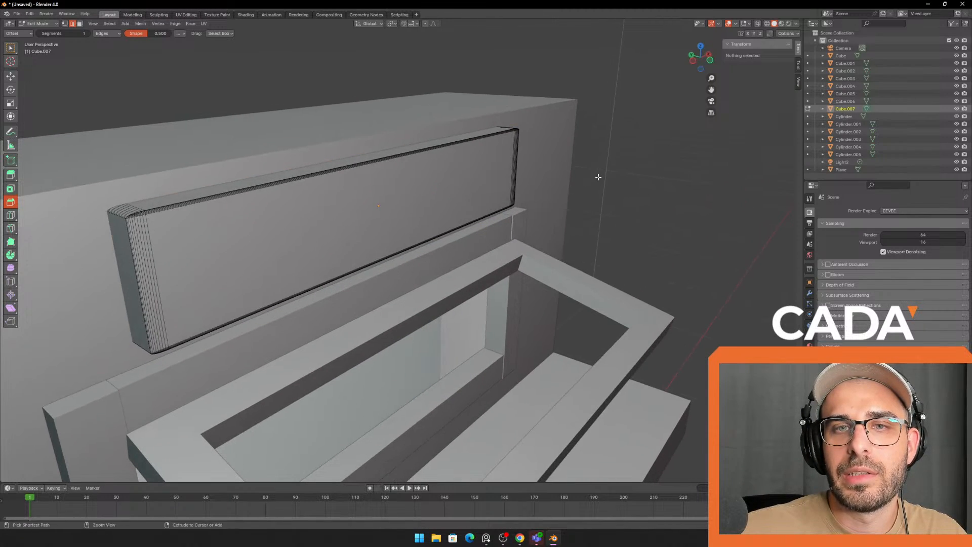
- Replace the all-edge bevel with one about 0.047 m wide with 10 segments and return to Object Mode
{"action": "key", "text": "ctrl+z"}
{"action": "key", "text": "ctrl+z"}
{"action": "key", "text": "ctrl+shift+z"}
{"action": "key", "text": "ctrl+shift+z"}
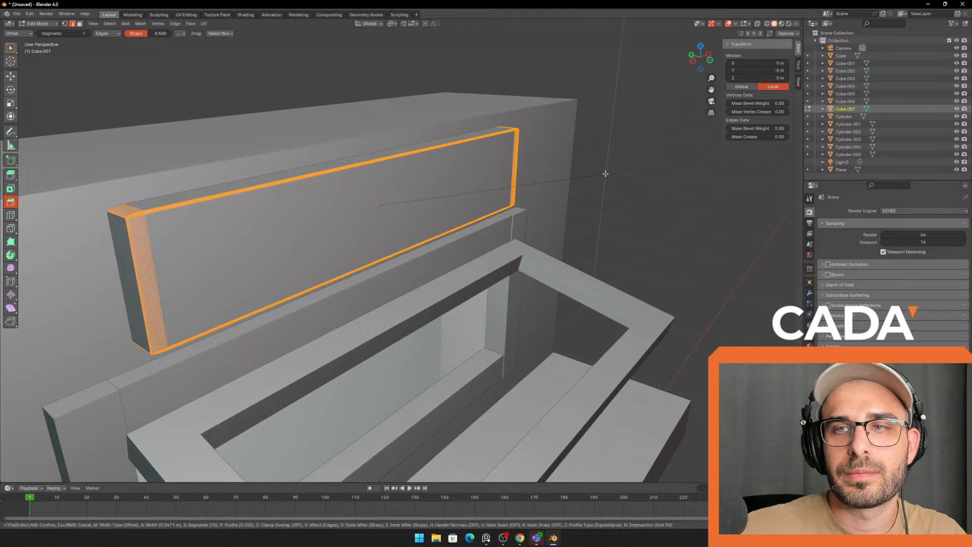
{"action": "key", "text": "Tab"}
{"action": "scroll", "coordinate": [607, 185], "scroll_direction": "down", "scroll_amount": 3}
{"action": "key", "text": "a"}
{"action": "scroll", "coordinate": [583, 194], "scroll_direction": "up", "scroll_amount": 3}
{"action": "left_click", "coordinate": [639, 205]}
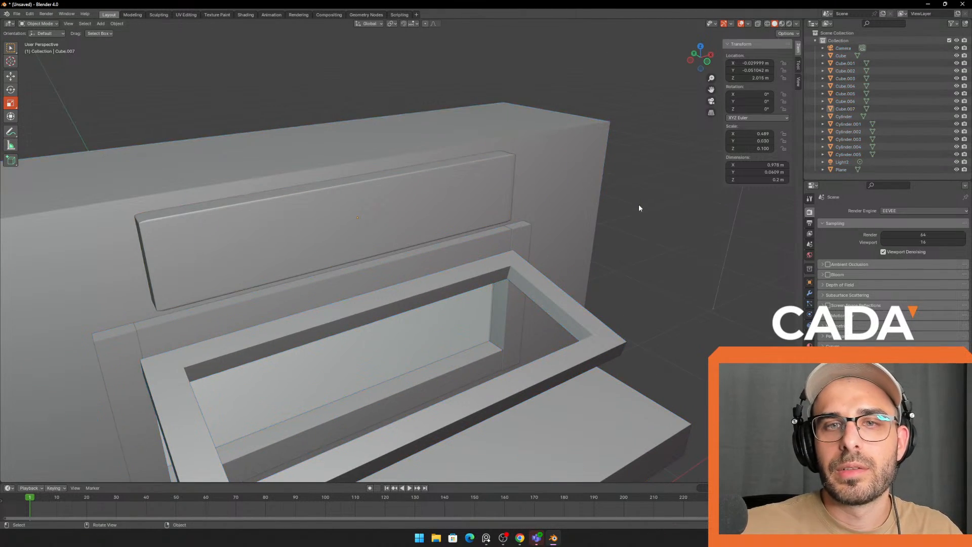
- Select the block above the window and undo its edge bevel
{"action": "middle_click_drag", "start_coordinate": [639, 205], "coordinate": [624, 194]}
{"action": "left_click", "coordinate": [384, 232]}
{"action": "middle_click_drag", "start_coordinate": [367, 202], "coordinate": [357, 230]}
{"action": "scroll", "coordinate": [374, 234], "scroll_direction": "up", "scroll_amount": 3}
{"action": "key", "text": "Tab"}
{"action": "key", "text": "ctrl+z"}
{"action": "key", "text": "ctrl+z"}
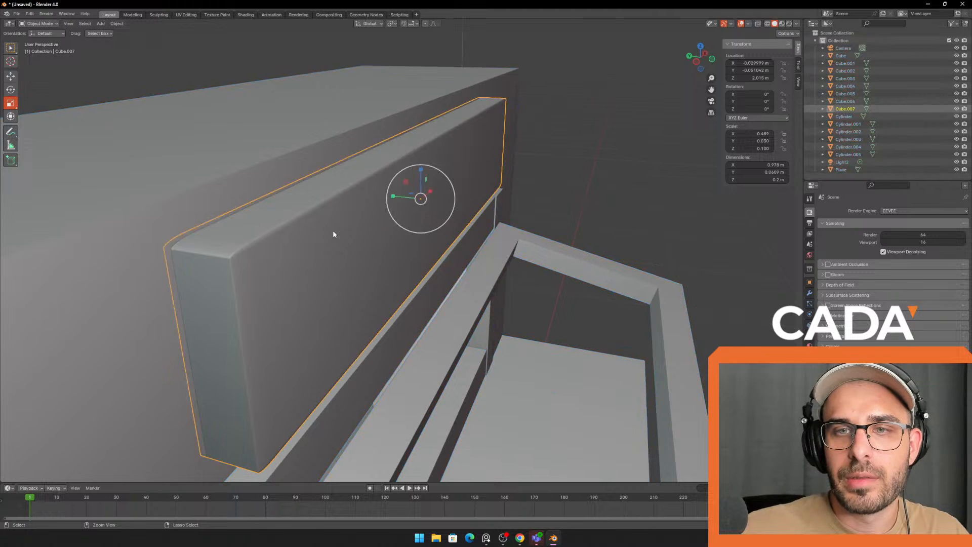
{"action": "key", "text": "Tab"}
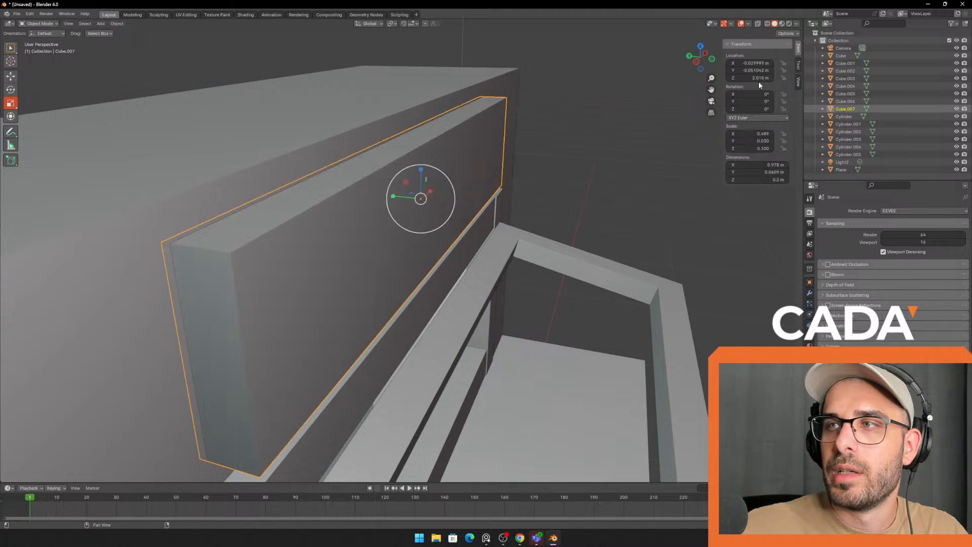
{"action": "middle_click_drag", "start_coordinate": [722, 157], "coordinate": [542, 136]}
{"action": "key", "text": "Tab"}
{"action": "key", "text": "alt+a"}
{"action": "key", "text": "a"}
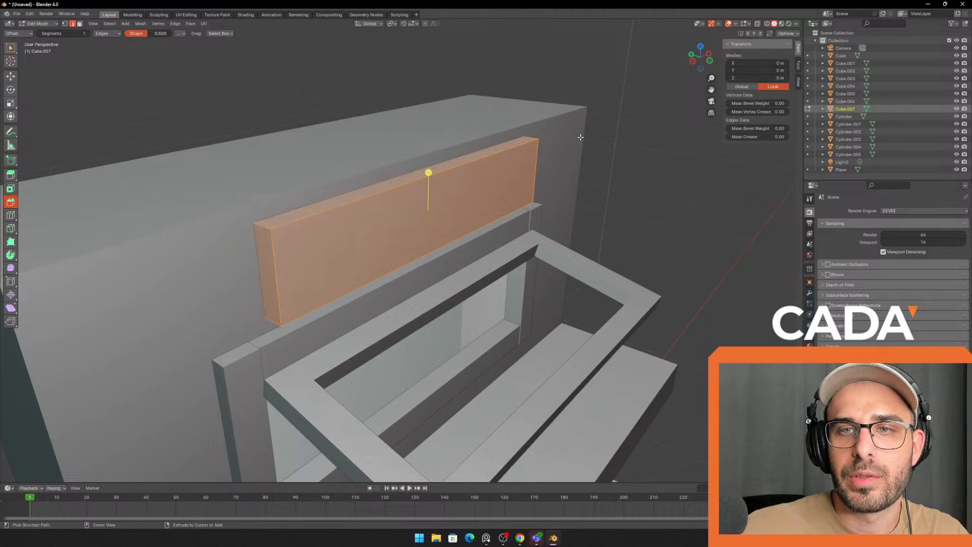
{"action": "key", "text": "Tab"}
{"action": "key", "text": "shift+space"}
{"action": "key", "text": "s"}
{"action": "key", "text": "Tab"}
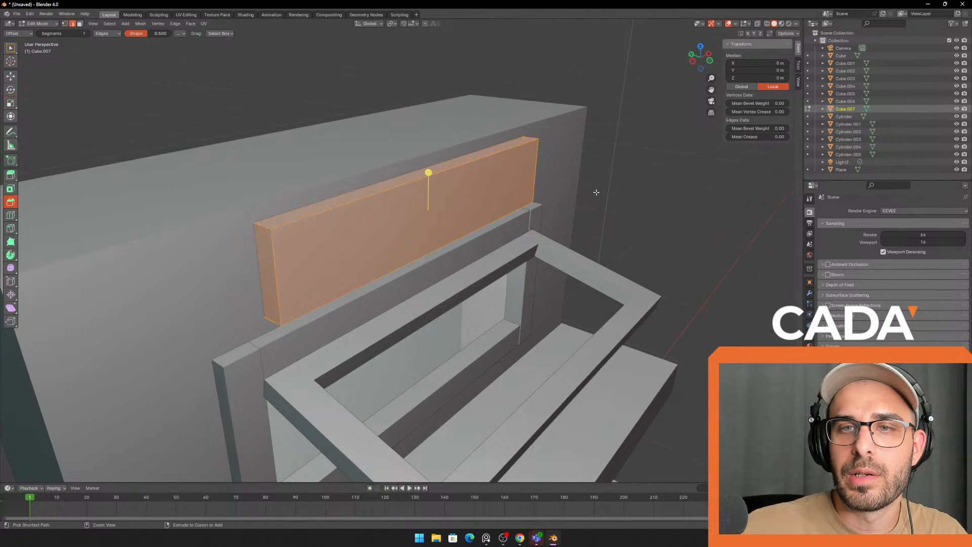
{"action": "key", "text": "Tab"}
{"action": "left_click", "coordinate": [602, 174]}
{"action": "left_click", "coordinate": [489, 182]}
{"action": "scroll", "coordinate": [488, 180], "scroll_direction": "up", "scroll_amount": 2}
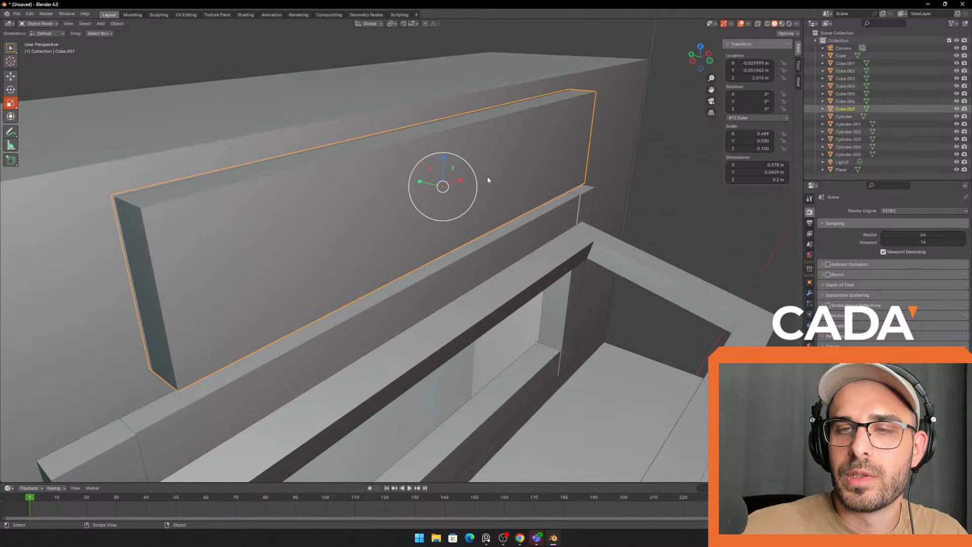
{"action": "scroll", "coordinate": [471, 186], "scroll_direction": "down", "scroll_amount": 1}
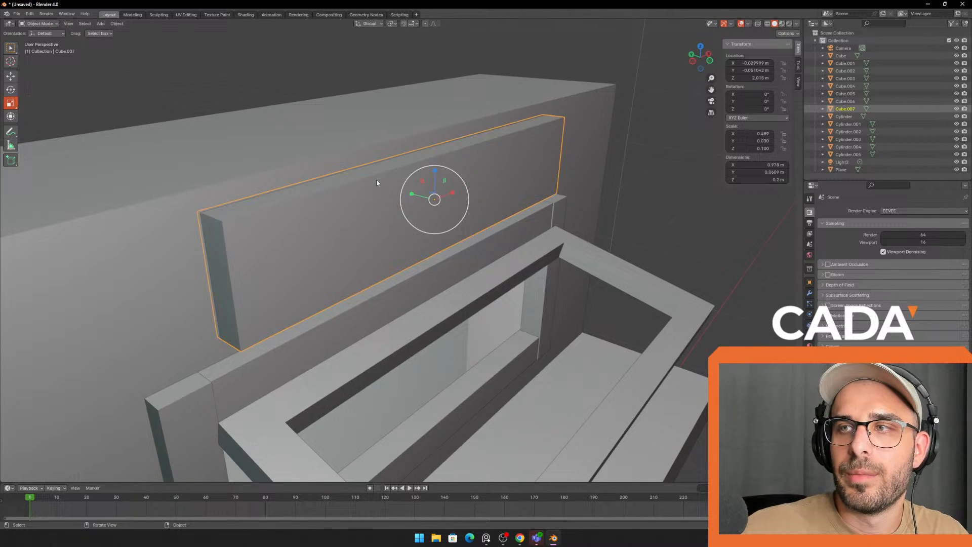
- Apply all transforms to the block above the window
{"action": "right_click", "coordinate": [396, 172]}
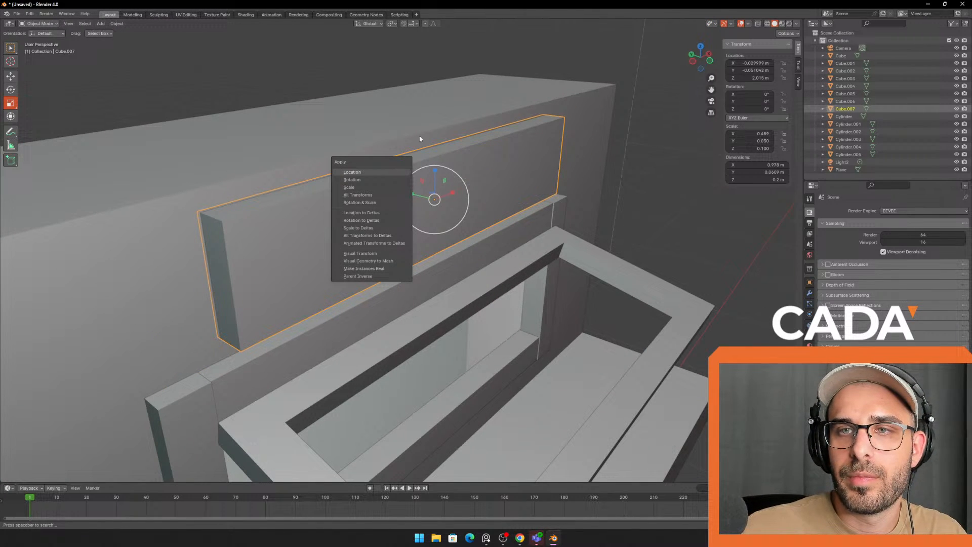
{"action": "key", "text": "Escape"}
{"action": "key", "text": "ctrl+a"}
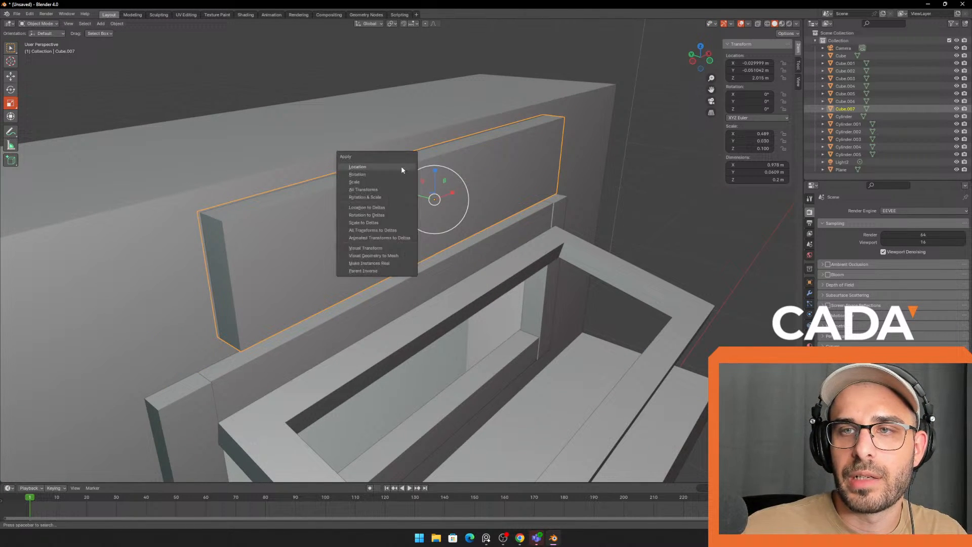
{"action": "left_click", "coordinate": [378, 189]}
- Select the whole block in Edit Mode and try beveling all its edges about 0.0097 m wide with 5 segments
{"action": "key", "text": "Tab"}
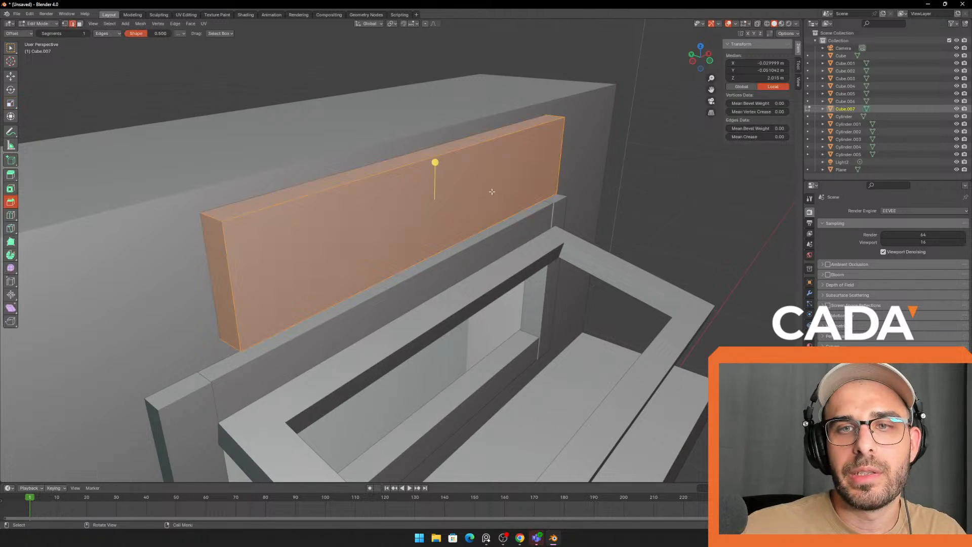
{"action": "left_click", "coordinate": [614, 185]}
{"action": "key", "text": "a"}
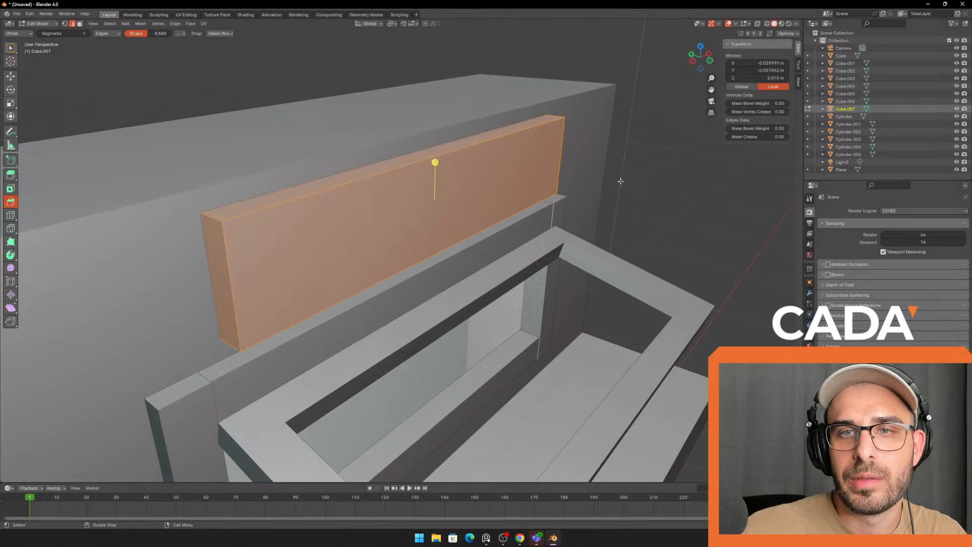
{"action": "key", "text": "ctrl+b"}
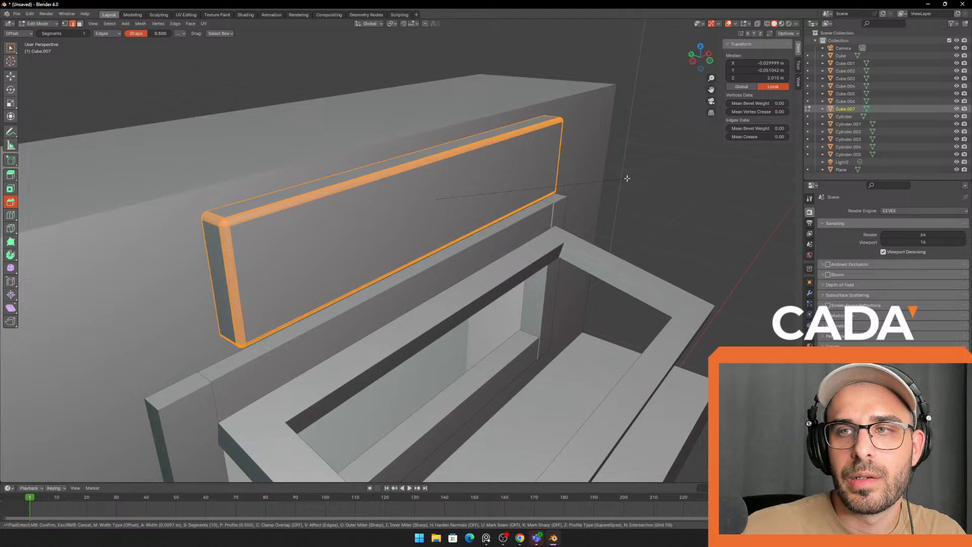
{"action": "scroll", "coordinate": [626, 178], "scroll_direction": "down", "scroll_amount": 2}
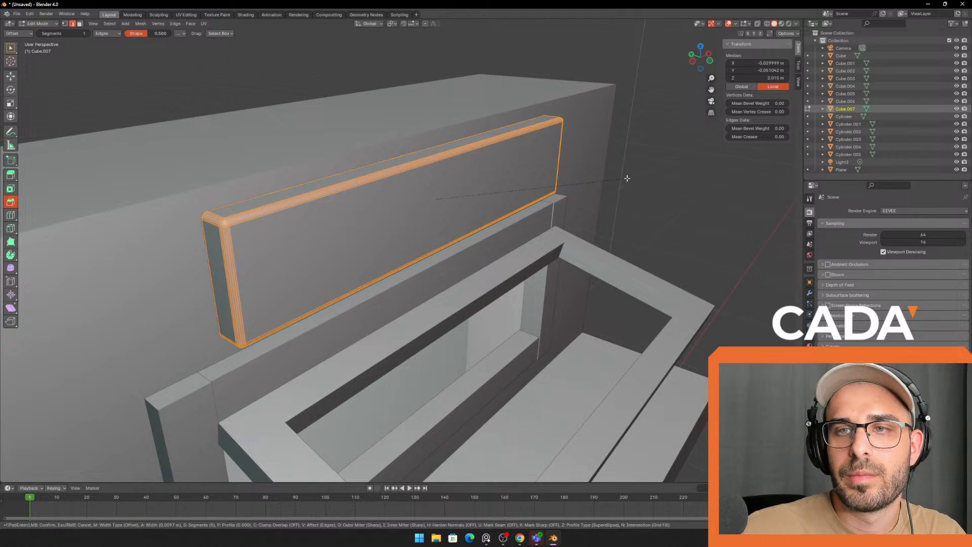
{"action": "left_click", "coordinate": [627, 178]}
{"action": "key", "text": "Tab"}
{"action": "left_click", "coordinate": [664, 195]}
{"action": "middle_click_drag", "start_coordinate": [664, 195], "coordinate": [637, 200]}
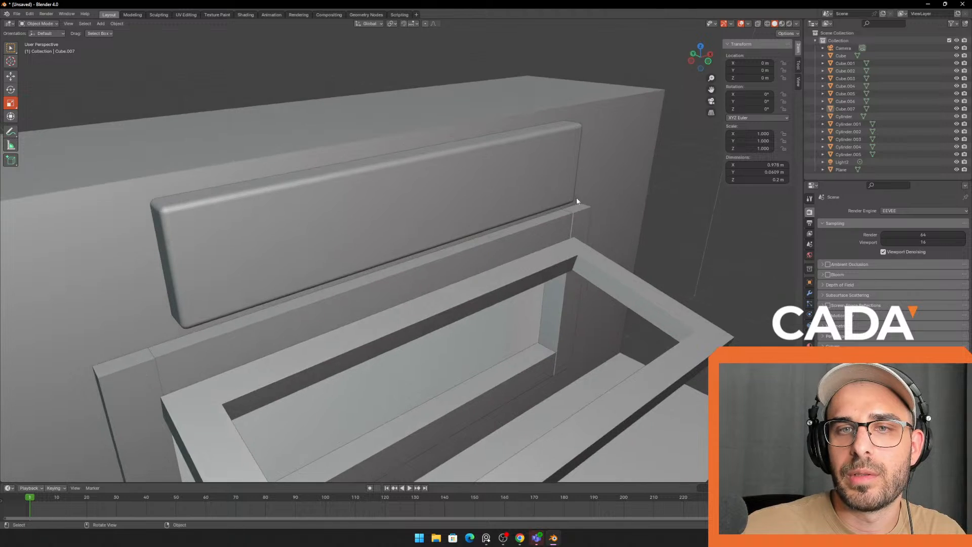
{"action": "left_click", "coordinate": [516, 194]}
{"action": "middle_click_drag", "start_coordinate": [576, 196], "coordinate": [442, 195]}
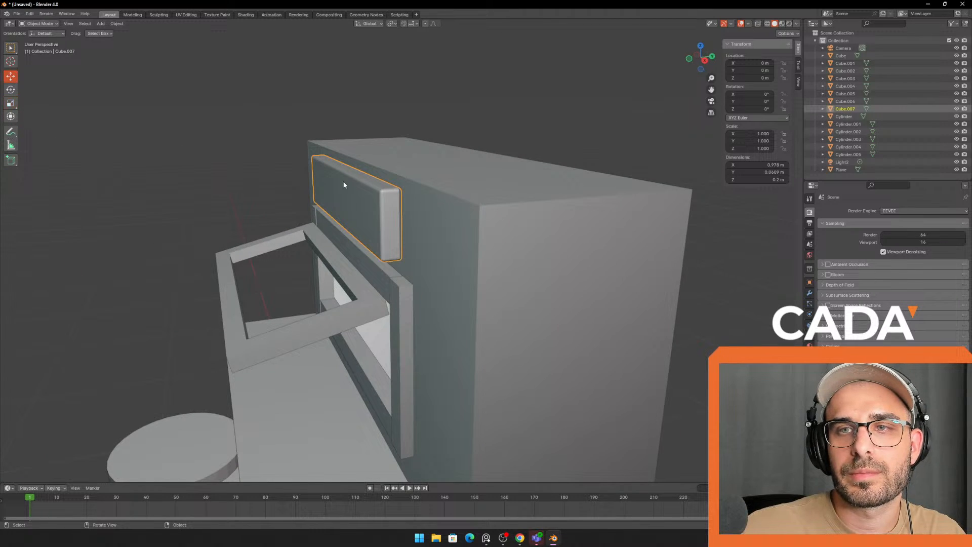
{"action": "left_click", "coordinate": [206, 138]}
{"action": "middle_click_drag", "start_coordinate": [205, 137], "coordinate": [387, 241]}
- Undo the block's all-edge bevel and bevel only its four short corner edges about 0.044 m wide with 6 segments
{"action": "left_click", "coordinate": [437, 133]}
{"action": "key", "text": "Tab"}
{"action": "left_click", "coordinate": [442, 132]}
{"action": "left_click", "coordinate": [432, 117]}
{"action": "scroll", "coordinate": [437, 113], "scroll_direction": "up", "scroll_amount": 3}
{"action": "left_click", "coordinate": [436, 82], "text": "ctrl"}
{"action": "key", "text": "ctrl+z"}
{"action": "middle_click_drag", "start_coordinate": [431, 271], "coordinate": [448, 177]}
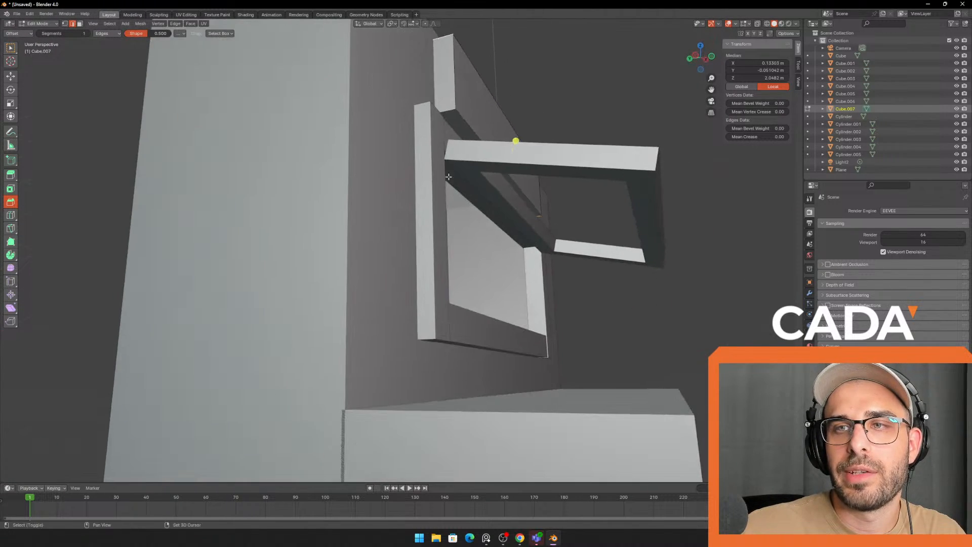
{"action": "middle_click_drag", "start_coordinate": [459, 113], "coordinate": [526, 159]}
{"action": "key", "text": "ctrl+b"}
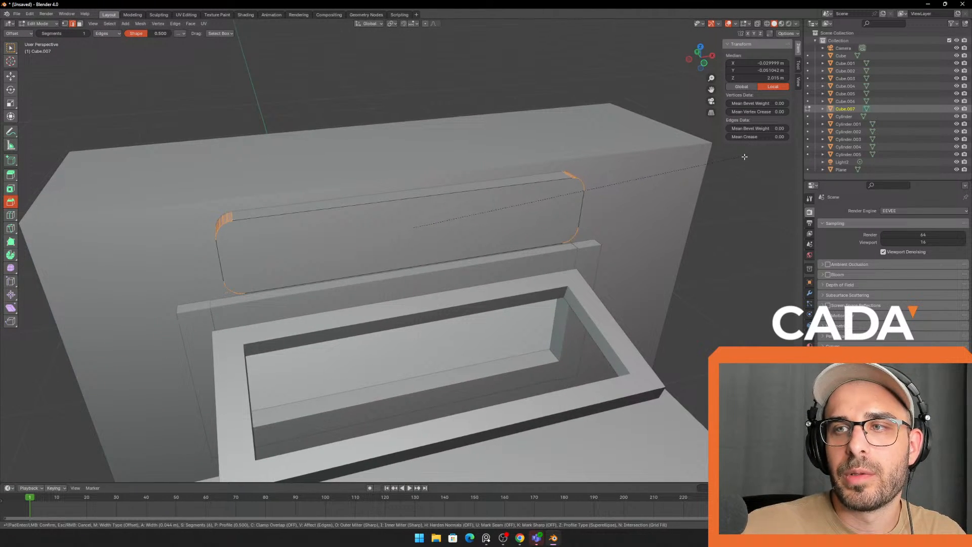
{"action": "left_click", "coordinate": [745, 157]}
{"action": "key", "text": "Tab"}
- Open the wall block in Edit Mode, try selecting its row of top faces, and clear the selection
{"action": "middle_click_drag", "start_coordinate": [746, 157], "coordinate": [395, 128]}
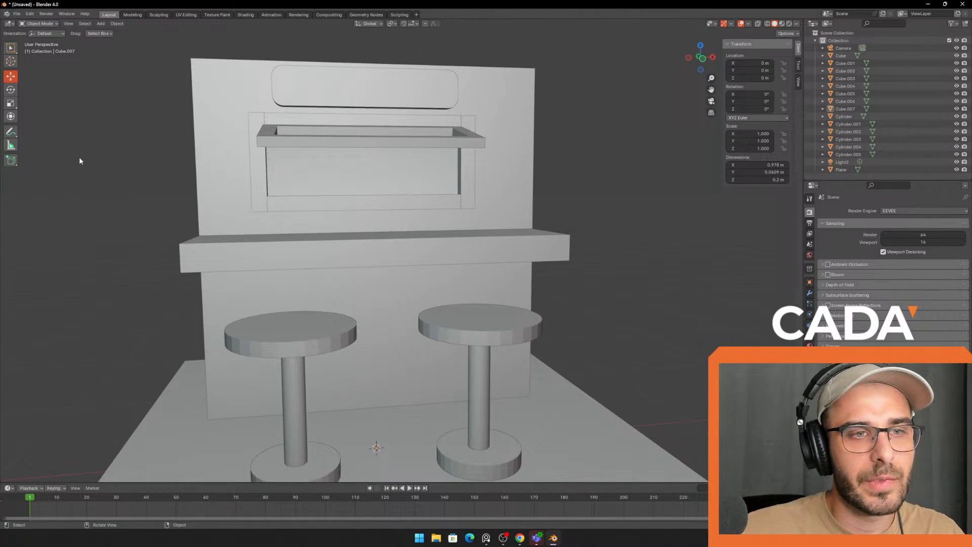
{"action": "middle_click_drag", "start_coordinate": [80, 161], "coordinate": [399, 226]}
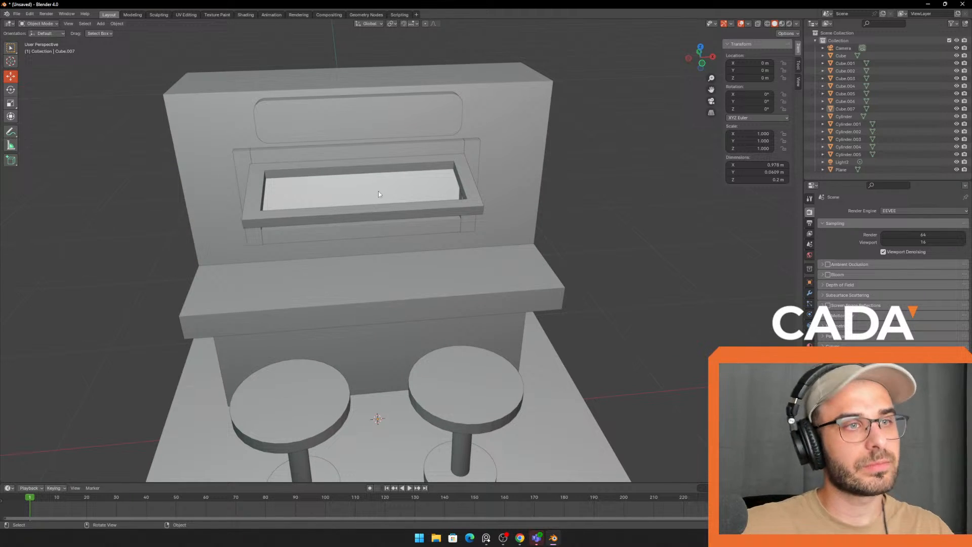
{"action": "middle_click_drag", "start_coordinate": [378, 194], "coordinate": [342, 209]}
{"action": "left_click", "coordinate": [445, 109]}
{"action": "middle_click_drag", "start_coordinate": [445, 108], "coordinate": [438, 166]}
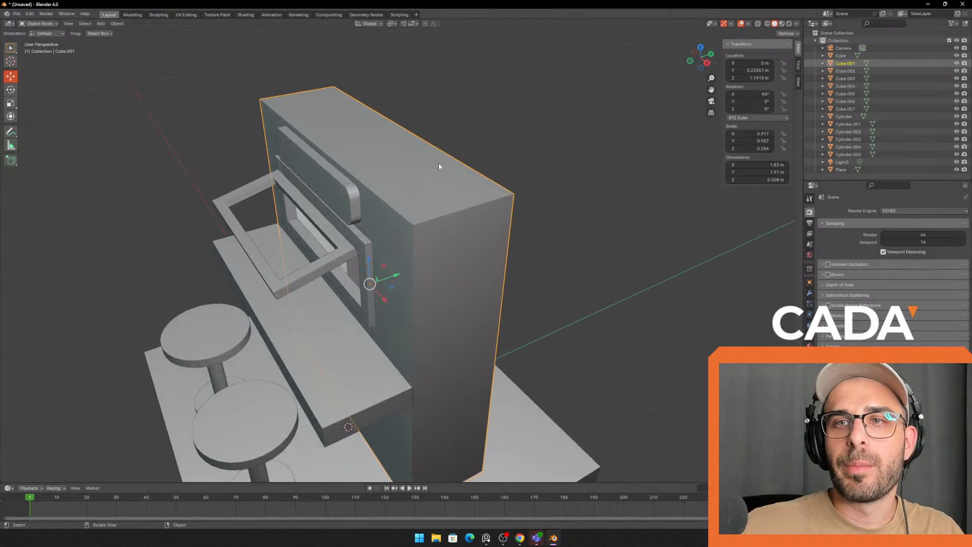
{"action": "key", "text": "Tab"}
{"action": "left_click", "coordinate": [416, 191]}
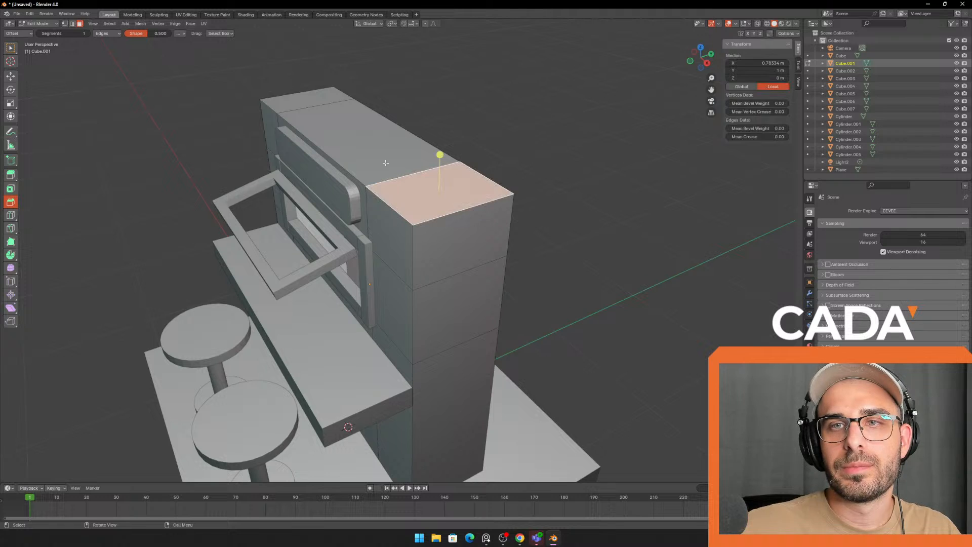
{"action": "left_click", "coordinate": [363, 146], "text": "ctrl"}
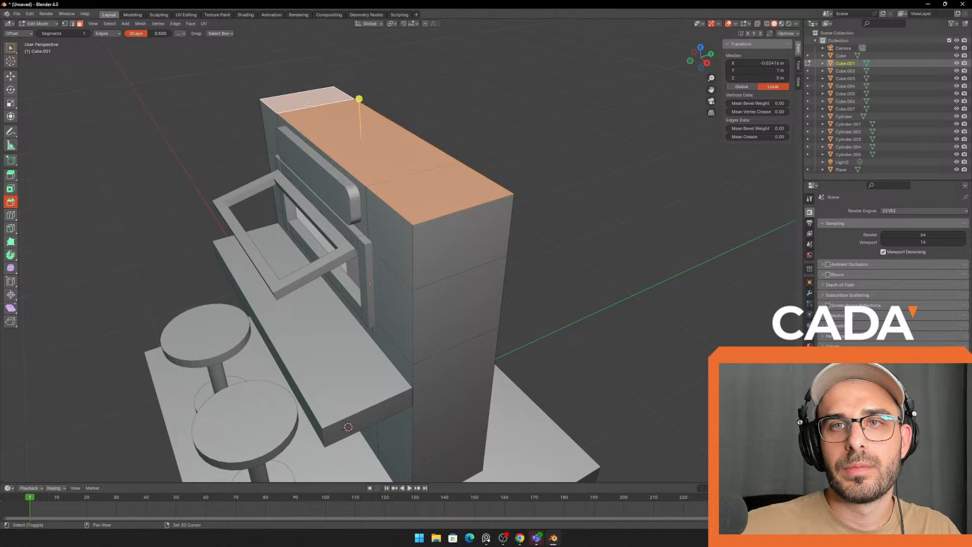
{"action": "middle_click_drag", "start_coordinate": [363, 146], "coordinate": [564, 183]}
{"action": "key", "text": "alt+a"}
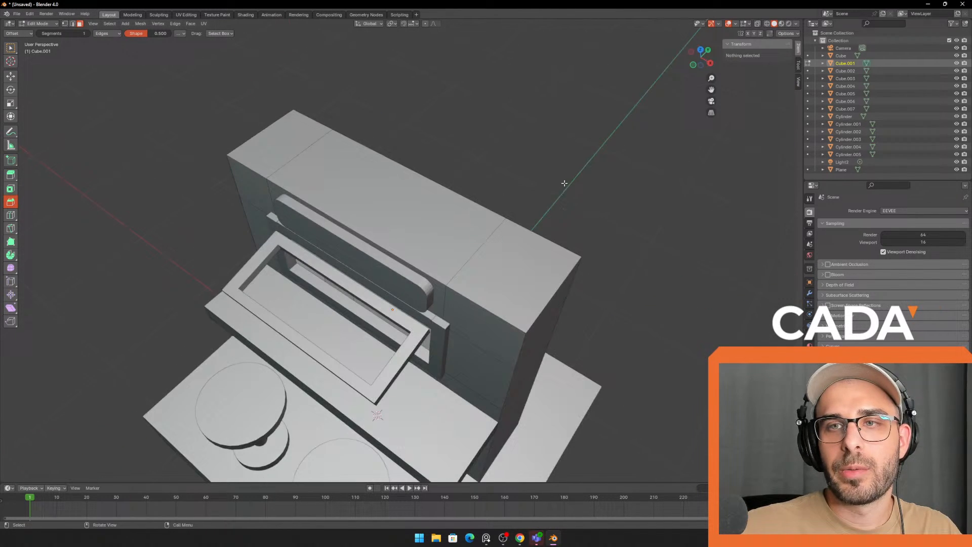
- Select the wall block's three top faces and try insetting them by about 0.12 m
{"action": "left_click", "coordinate": [534, 266]}
{"action": "left_click", "coordinate": [409, 201], "text": "shift"}
{"action": "left_click", "coordinate": [294, 146], "text": "shift"}
{"action": "middle_click_drag", "start_coordinate": [364, 160], "coordinate": [398, 153]}
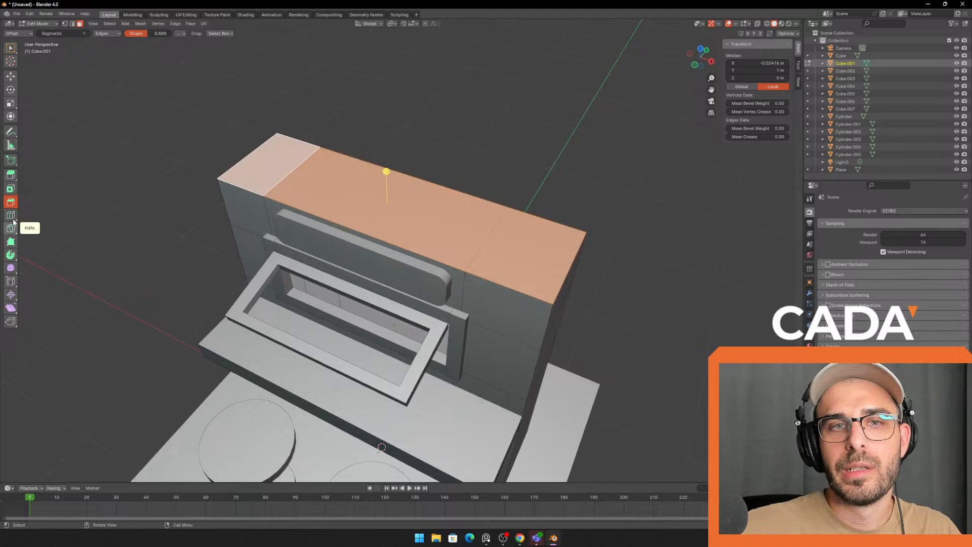
{"action": "left_click", "coordinate": [10, 189]}
{"action": "middle_click_drag", "start_coordinate": [387, 200], "coordinate": [380, 155]}
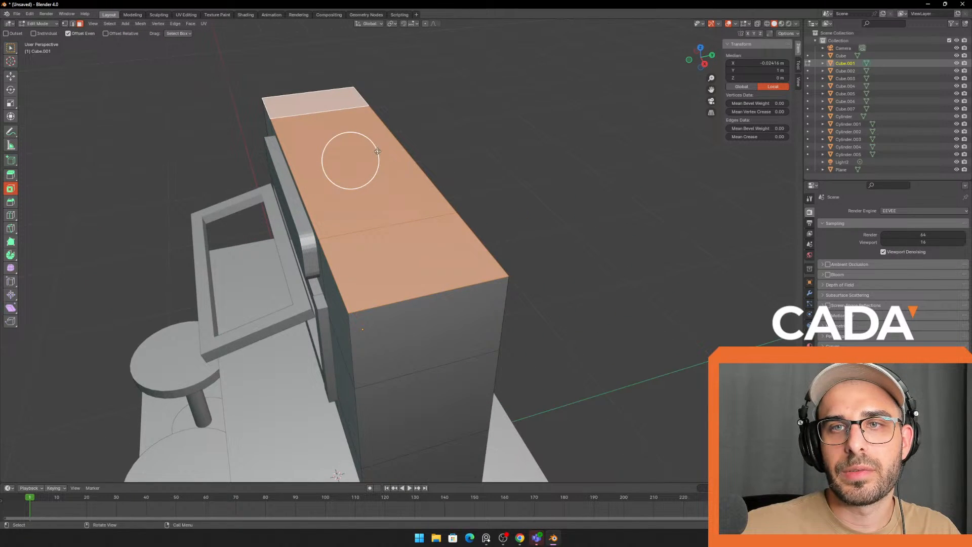
{"action": "left_click_drag", "start_coordinate": [377, 151], "coordinate": [346, 158]}
{"action": "middle_click_drag", "start_coordinate": [402, 116], "coordinate": [392, 122]}
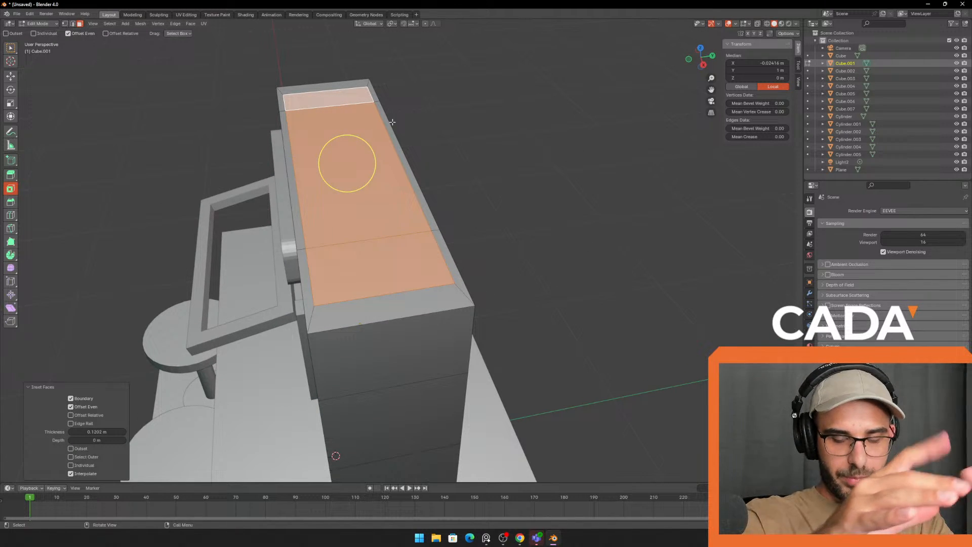
{"action": "middle_click_drag", "start_coordinate": [392, 122], "coordinate": [488, 163]}
- Reselect the wall block's three top faces and inset them together by about 0.146 m
{"action": "left_click", "coordinate": [489, 232]}
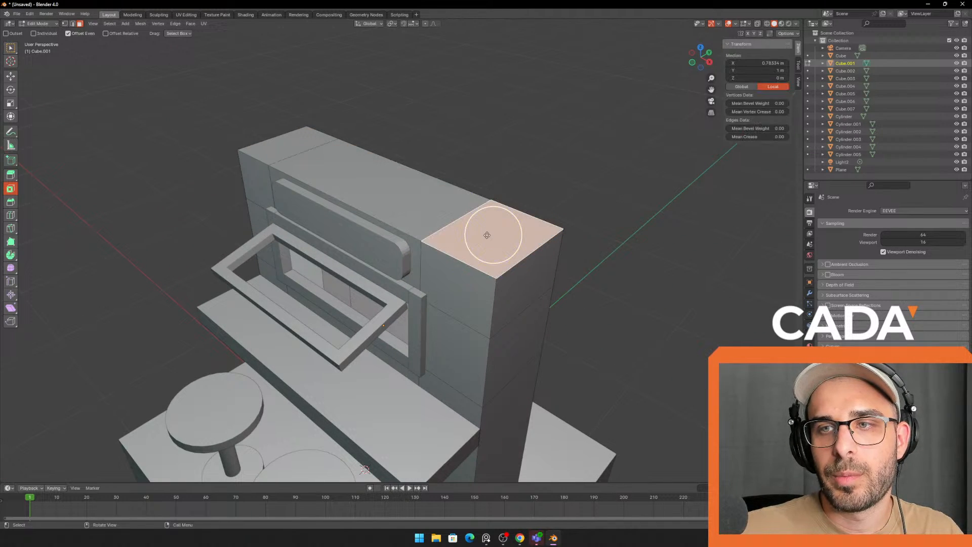
{"action": "middle_click_drag", "start_coordinate": [489, 233], "coordinate": [503, 268]}
{"action": "left_click", "coordinate": [423, 224], "text": "shift"}
{"action": "left_click", "coordinate": [255, 153], "text": "shift"}
{"action": "middle_click_drag", "start_coordinate": [255, 152], "coordinate": [401, 193]}
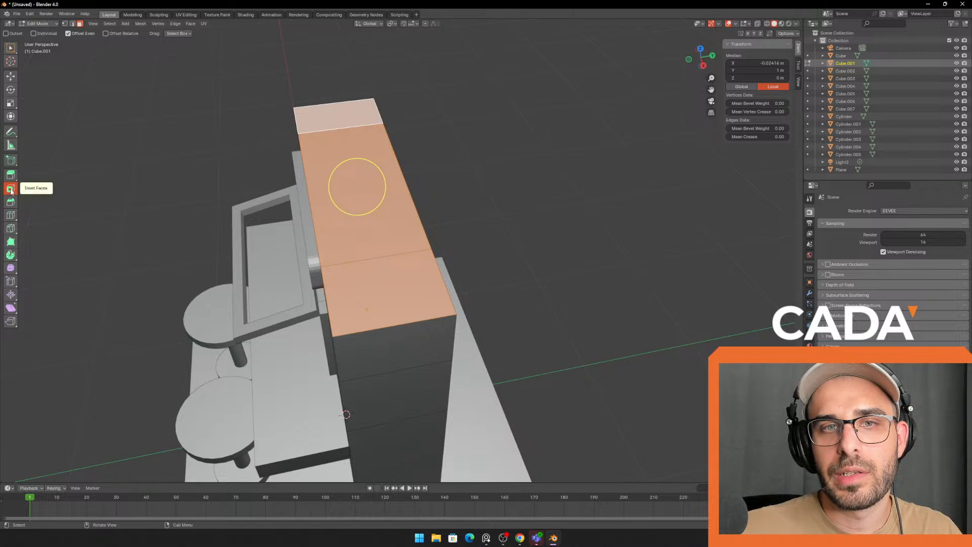
{"action": "key", "text": "i"}
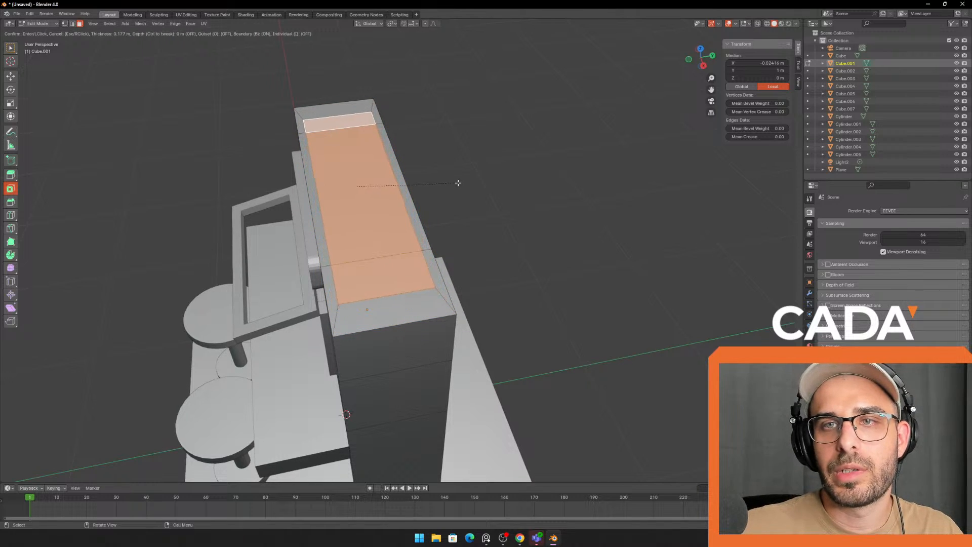
{"action": "left_click", "coordinate": [462, 181]}
- Scale the inset top faces by about 1.109 along X to even out the wall's rim
{"action": "middle_click_drag", "start_coordinate": [462, 181], "coordinate": [185, 166]}
{"action": "middle_click_drag", "start_coordinate": [387, 215], "coordinate": [402, 217]}
{"action": "key", "text": "s"}
{"action": "key", "text": "x"}
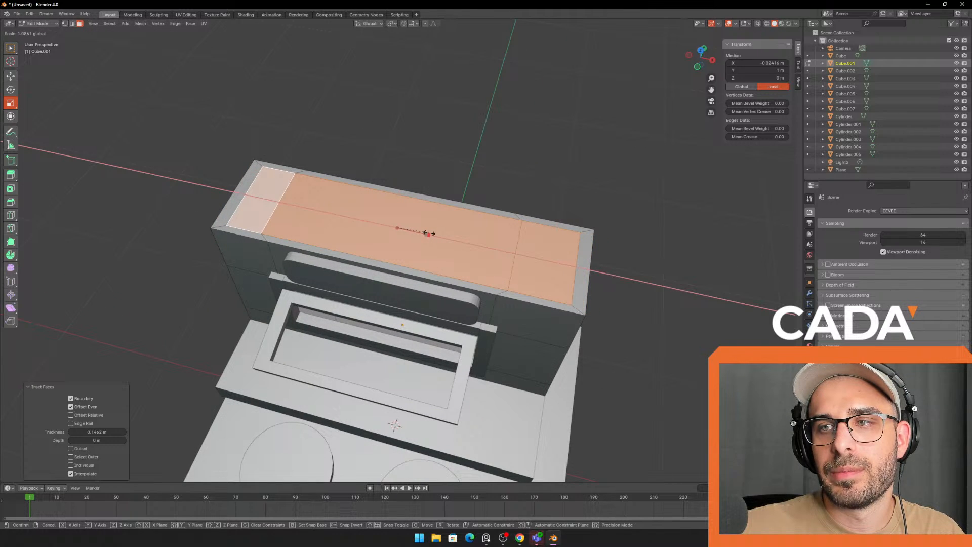
{"action": "left_click", "coordinate": [429, 233]}
{"action": "middle_click_drag", "start_coordinate": [430, 233], "coordinate": [482, 189]}
{"action": "scroll", "coordinate": [482, 188], "scroll_direction": "up", "scroll_amount": 1}
- Try moving the inset top faces down along Z without extruding, and undo the move
{"action": "middle_click_drag", "start_coordinate": [97, 165], "coordinate": [85, 174]}
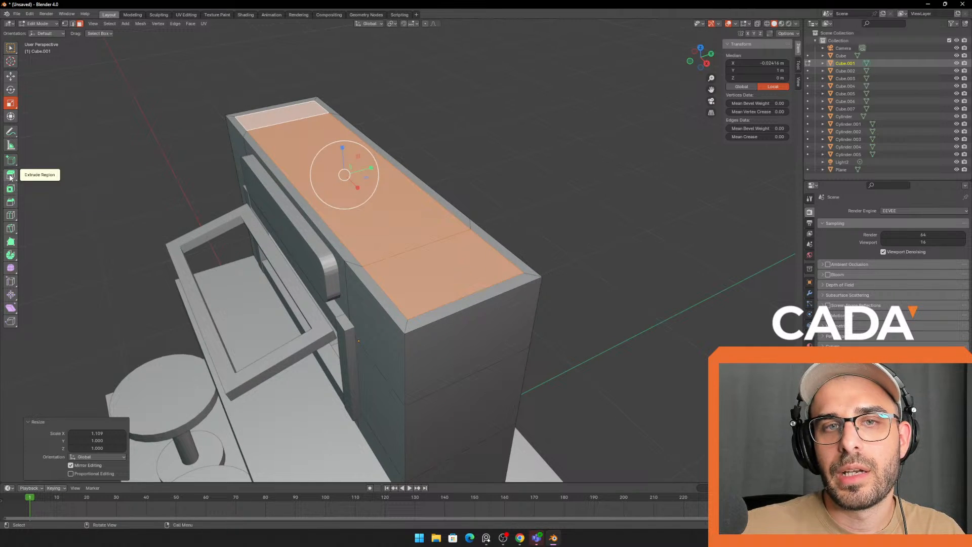
{"action": "left_click", "coordinate": [10, 175]}
{"action": "left_click", "coordinate": [8, 77]}
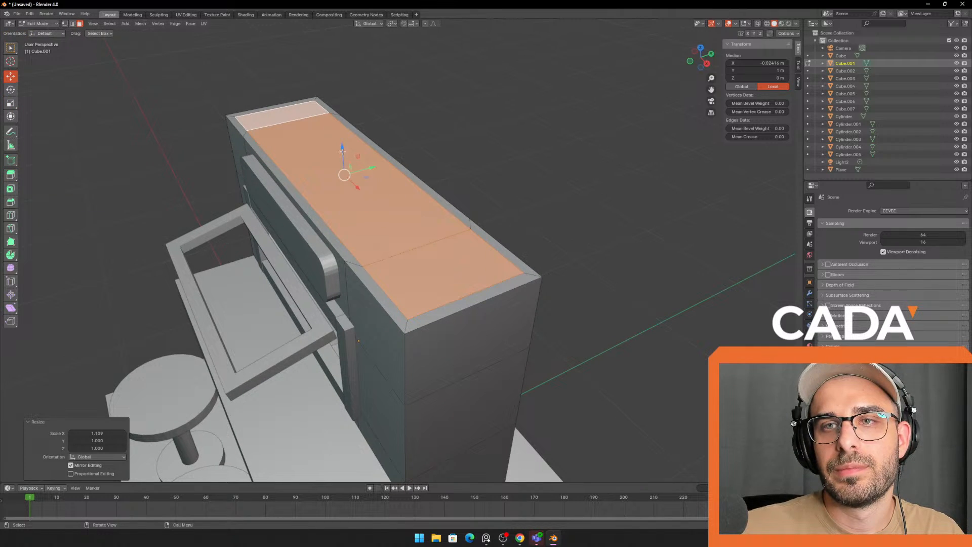
{"action": "left_click_drag", "start_coordinate": [342, 152], "coordinate": [343, 162]}
{"action": "key", "text": "ctrl+z"}
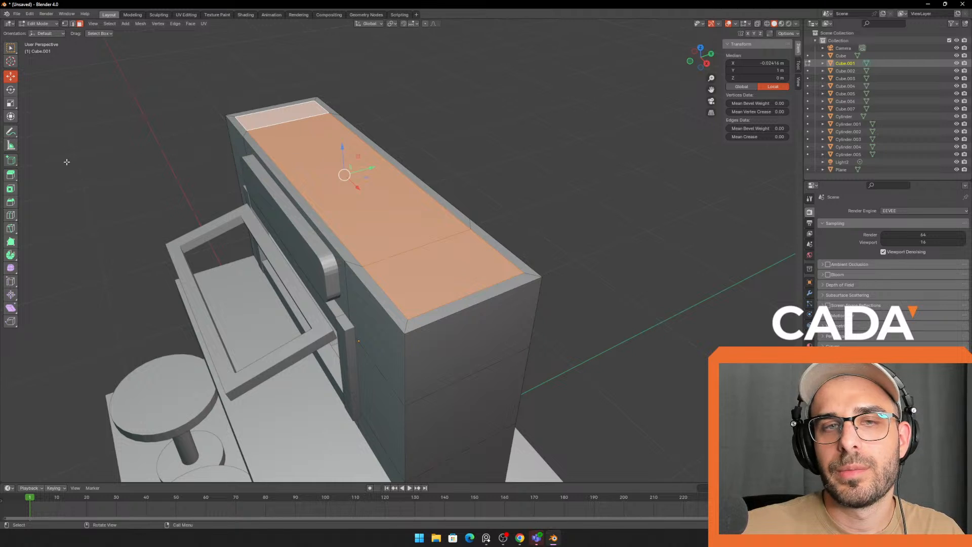
- Extrude the inset top faces downward into the wall block and return to Object Mode
{"action": "left_click", "coordinate": [11, 174]}
{"action": "left_click_drag", "start_coordinate": [343, 149], "coordinate": [342, 186]}
{"action": "key", "text": "Tab"}
{"action": "middle_click_drag", "start_coordinate": [536, 176], "coordinate": [454, 235]}
- Delete the lowered faces at the bottom of the wall's cavity and return to Object Mode
{"action": "key", "text": "Tab"}
{"action": "key", "text": "x"}
{"action": "left_click", "coordinate": [417, 223]}
{"action": "key", "text": "Tab"}
{"action": "left_click", "coordinate": [455, 234]}
- Duplicate the lower horizontal bar of the window frame and raise the copy along Z to the wall's top
{"action": "key", "text": "shift+a"}
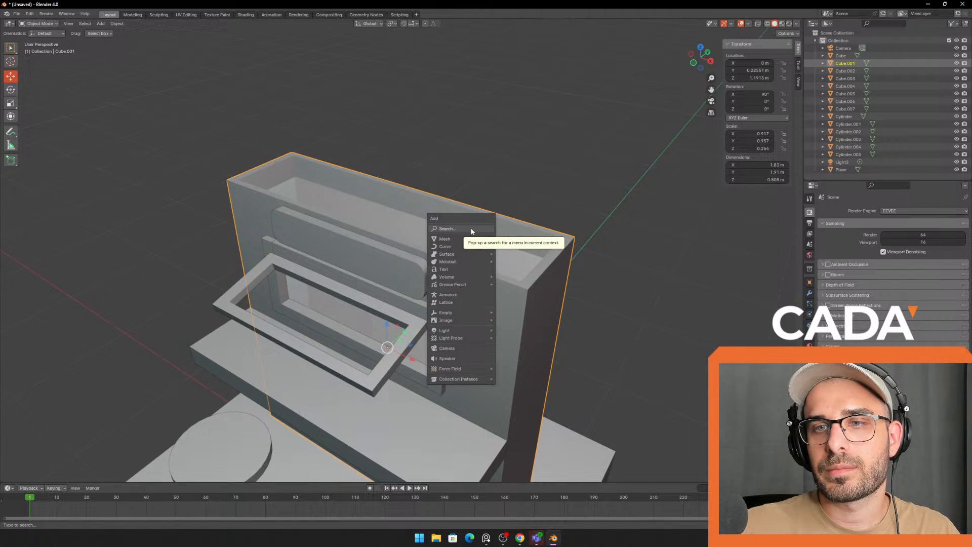
{"action": "middle_click_drag", "start_coordinate": [431, 222], "coordinate": [418, 215]}
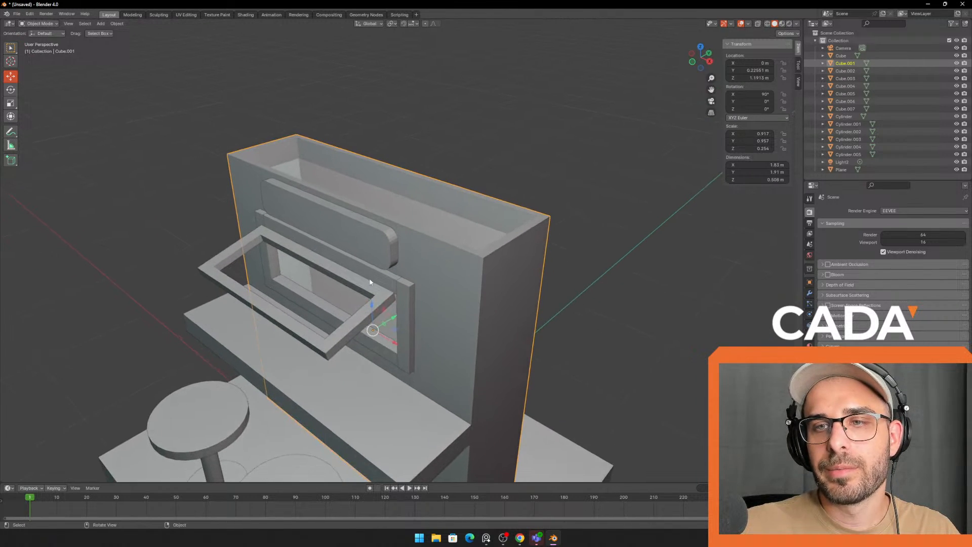
{"action": "left_click", "coordinate": [404, 288]}
{"action": "left_click", "coordinate": [412, 295]}
{"action": "middle_click_drag", "start_coordinate": [413, 295], "coordinate": [363, 331]}
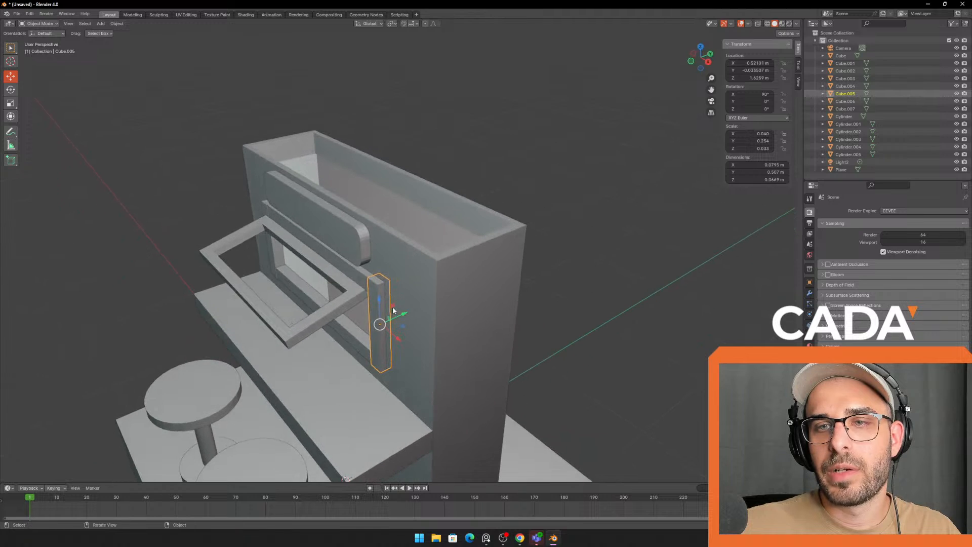
{"action": "left_click", "coordinate": [361, 334]}
{"action": "key", "text": "ctrl+c"}
{"action": "key", "text": "ctrl+v"}
{"action": "key", "text": "g"}
{"action": "key", "text": "z"}
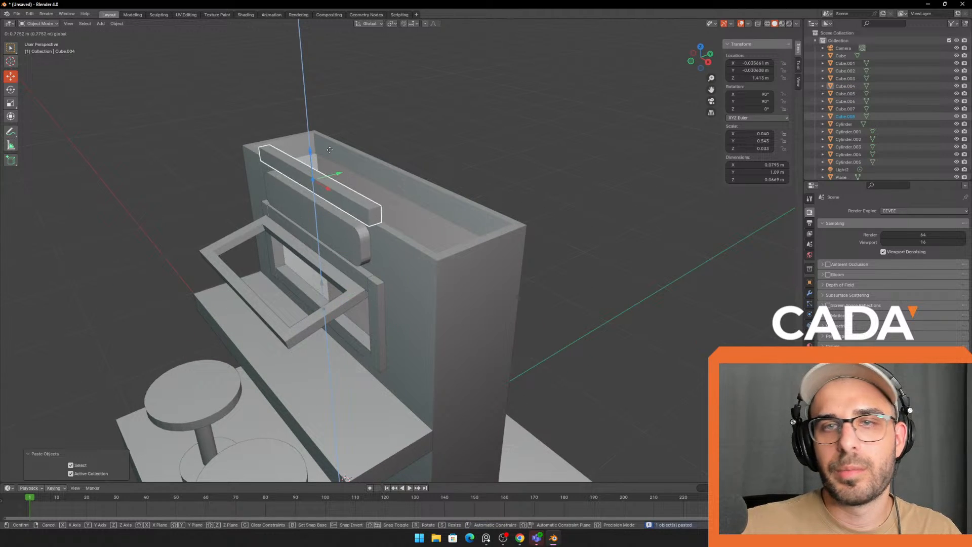
{"action": "left_click", "coordinate": [334, 173]}
- Bring up the coffee bar reference image and place it beside the model
{"action": "key", "text": "alt+Tab"}
{"action": "scroll", "coordinate": [132, 221], "scroll_direction": "down", "scroll_amount": 3}
{"action": "right_click_drag", "start_coordinate": [96, 206], "coordinate": [133, 219]}
{"action": "scroll", "coordinate": [152, 224], "scroll_direction": "up", "scroll_amount": 1}
- Move the copied bar along Y into the hollow wall and raise it about 0.129 m along Z
{"action": "middle_click_drag", "start_coordinate": [324, 246], "coordinate": [491, 215]}
{"action": "key", "text": "g"}
{"action": "key", "text": "y"}
{"action": "left_click", "coordinate": [349, 197]}
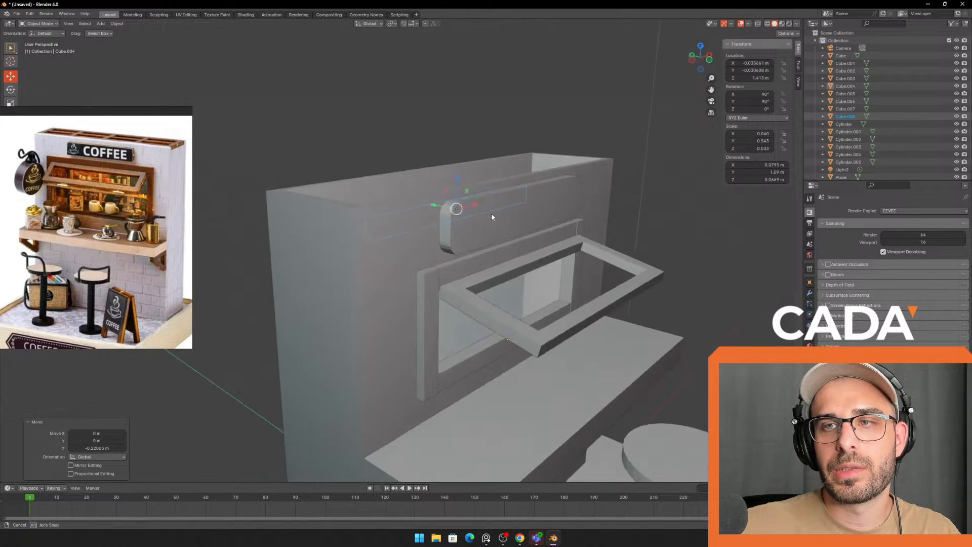
{"action": "left_click_drag", "start_coordinate": [459, 179], "coordinate": [459, 152]}
{"action": "middle_click_drag", "start_coordinate": [472, 156], "coordinate": [420, 205]}
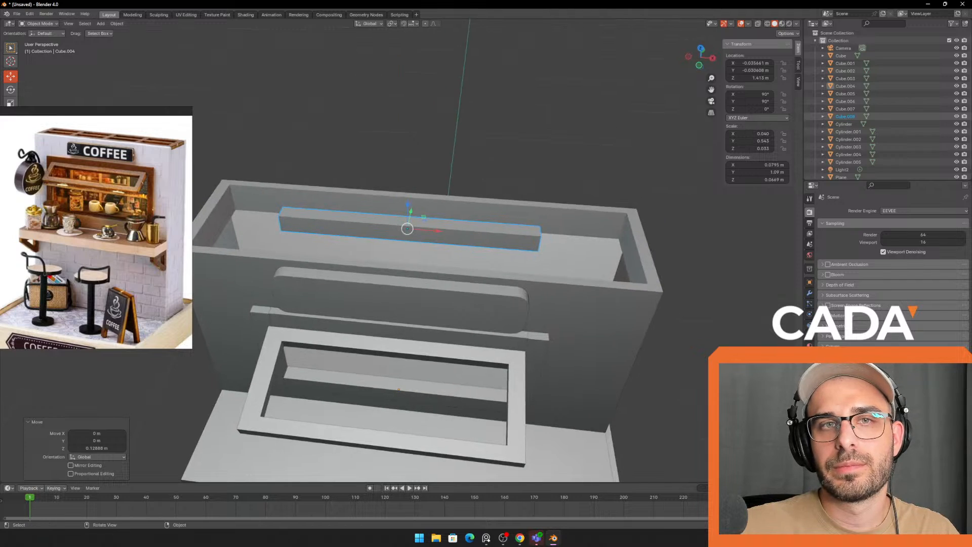
- Stretch the copied bar along X to span the wall's full length and shift it about -0.018 m along Y
{"action": "mouse_move", "coordinate": [436, 234]}
{"action": "left_mouse_down"}
{"action": "mouse_move", "coordinate": [462, 233]}
{"action": "mouse_move", "coordinate": [448, 230]}
{"action": "left_mouse_up"}
{"action": "middle_click_drag", "start_coordinate": [486, 235], "coordinate": [375, 258]}
{"action": "left_click_drag", "start_coordinate": [367, 239], "coordinate": [362, 239]}
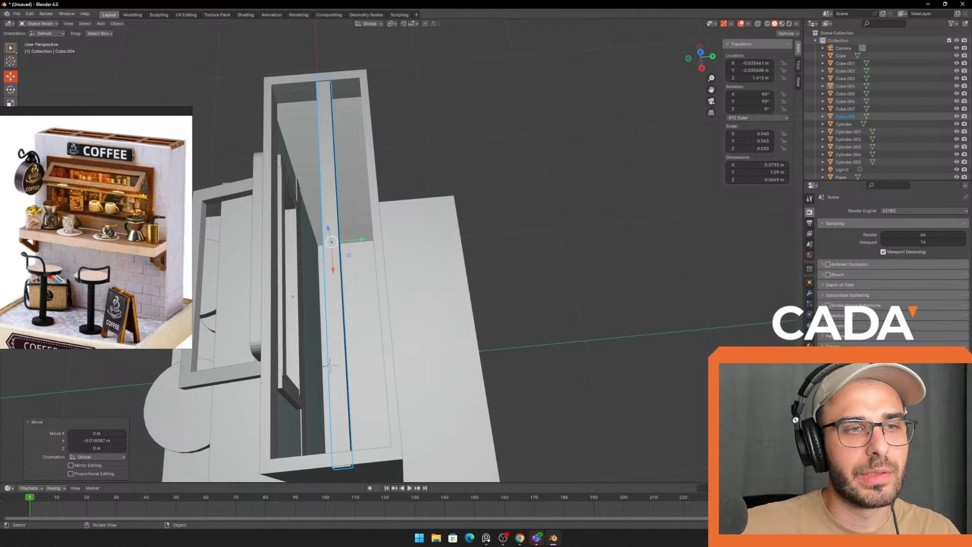
- Reposition the reference image clear of the model and examine the wall top against it
{"action": "right_click_drag", "start_coordinate": [0, 210], "coordinate": [0, 192]}
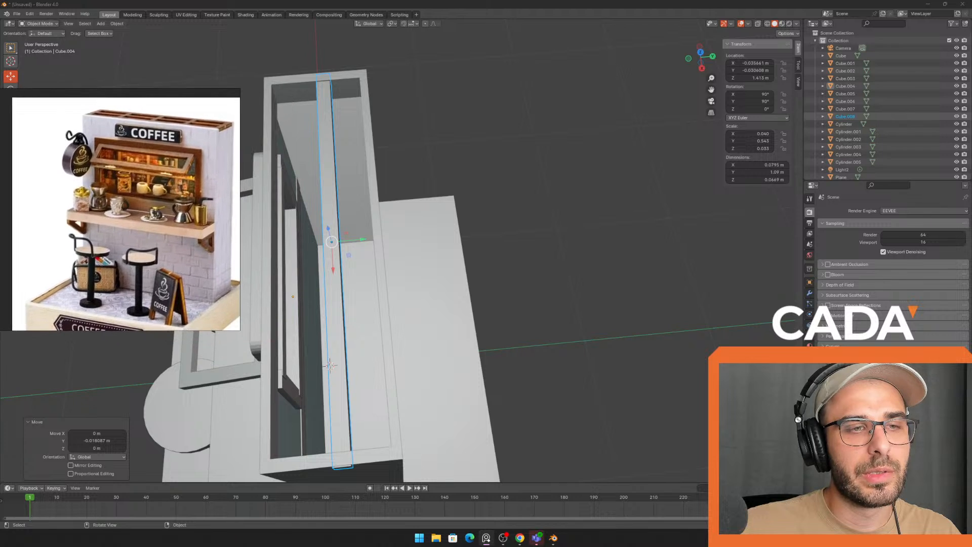
{"action": "right_click_drag", "start_coordinate": [190, 269], "coordinate": [121, 262]}
{"action": "middle_click_drag", "start_coordinate": [434, 283], "coordinate": [528, 211]}
{"action": "scroll", "coordinate": [503, 240], "scroll_direction": "up", "scroll_amount": 1}
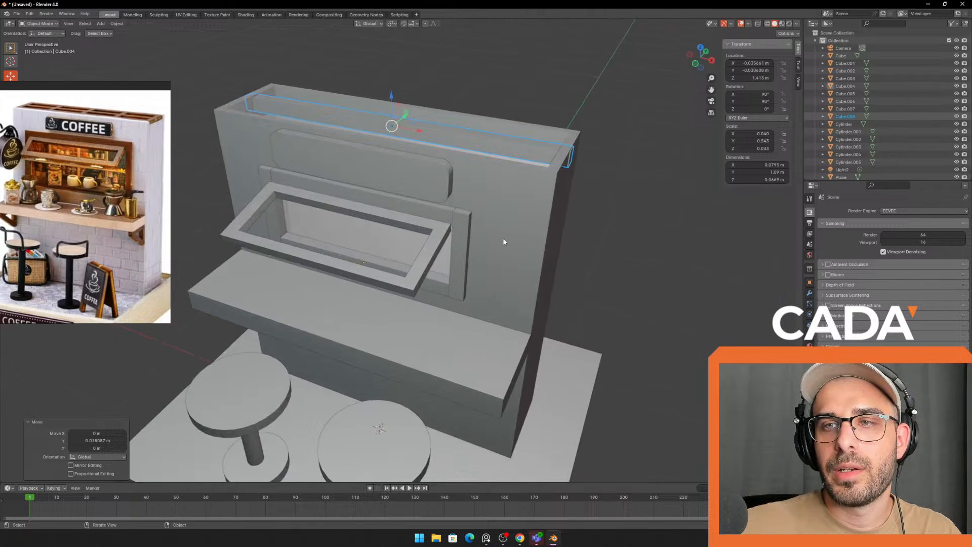
- Deselect the copied bar and reposition the reference image beside the model
{"action": "left_click", "coordinate": [504, 242]}
{"action": "scroll", "coordinate": [511, 244], "scroll_direction": "down", "scroll_amount": 3}
{"action": "mouse_move", "coordinate": [517, 245]}
{"action": "middle_mouse_down"}
{"action": "mouse_move", "coordinate": [590, 257]}
{"action": "mouse_move", "coordinate": [511, 256]}
{"action": "middle_mouse_up"}
{"action": "left_click", "coordinate": [581, 257]}
{"action": "right_click_drag", "start_coordinate": [153, 127], "coordinate": [141, 245]}
- Add a cube and move it clear of the coffee bar, about 2.11 m along X and raised along Z
{"action": "key", "text": "shift+a"}
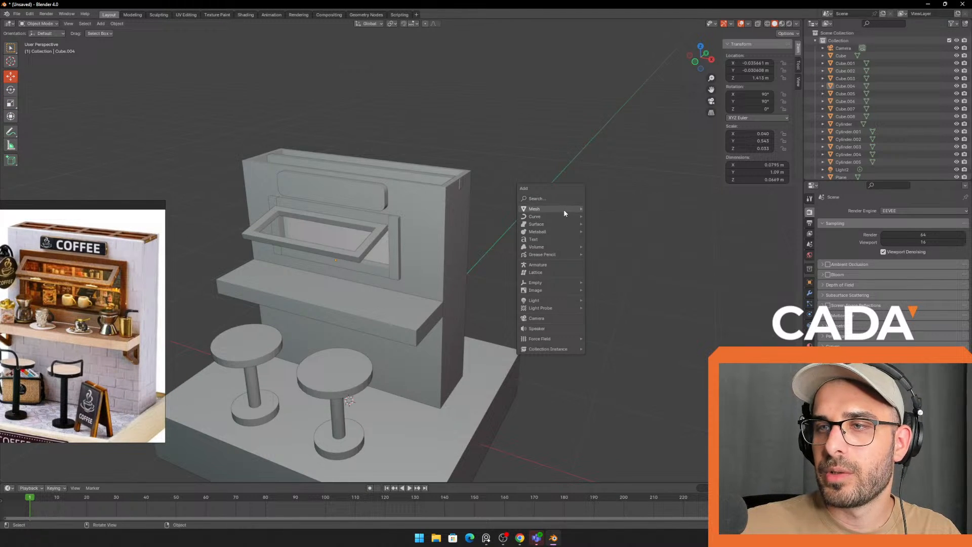
{"action": "mouse_move", "coordinate": [564, 208]}
{"action": "left_click", "coordinate": [613, 216]}
{"action": "scroll", "coordinate": [541, 253], "scroll_direction": "down", "scroll_amount": 2}
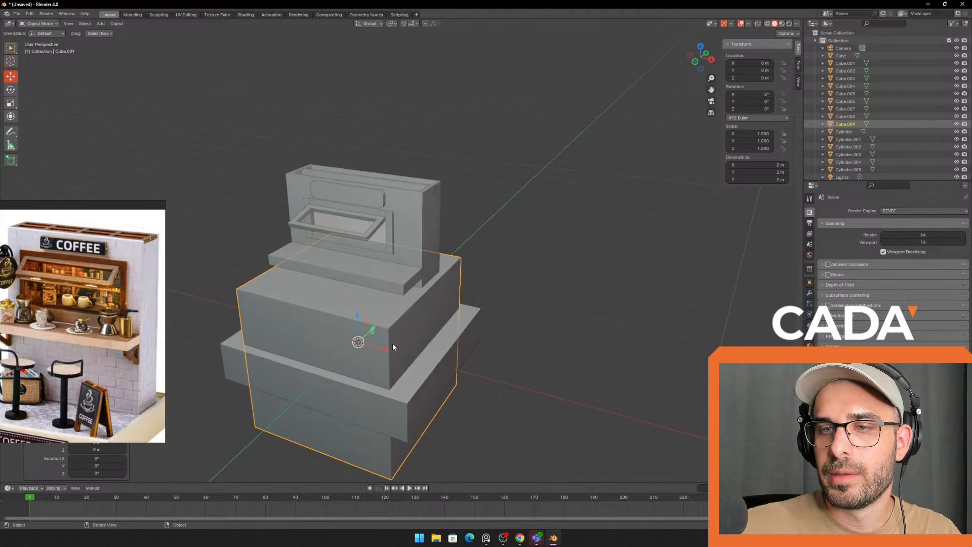
{"action": "left_click_drag", "start_coordinate": [387, 349], "coordinate": [557, 256]}
{"action": "middle_click_drag", "start_coordinate": [558, 256], "coordinate": [520, 267]}
{"action": "middle_click_drag", "start_coordinate": [520, 268], "coordinate": [505, 238], "text": "shift"}
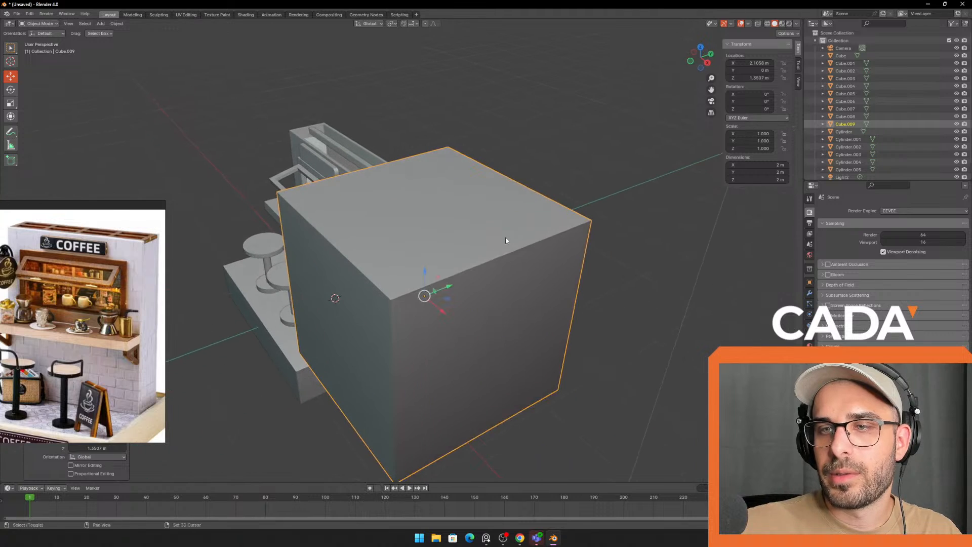
- Thin the cube to a Y scale of 0.300 and shift it to about Y 0.288 m and Z 1.148 m
{"action": "left_click", "coordinate": [11, 103]}
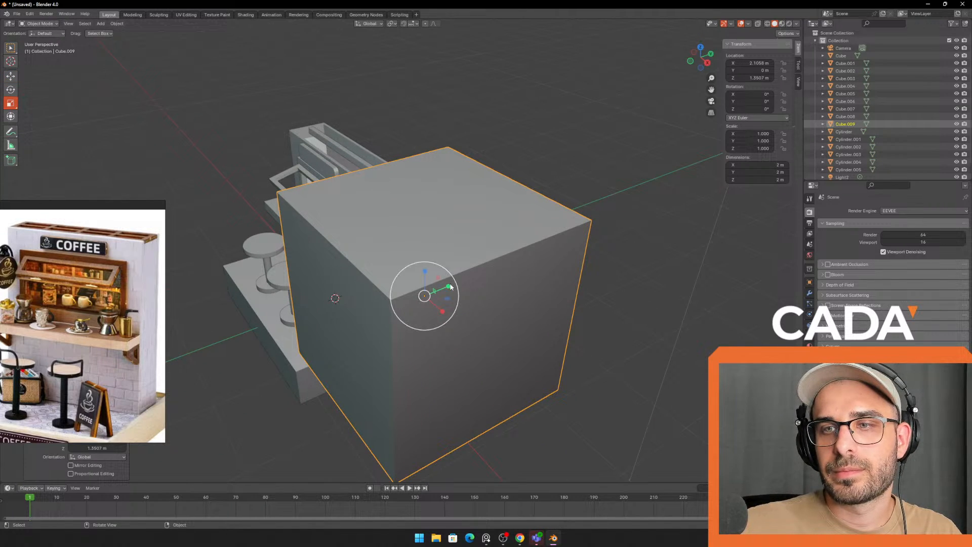
{"action": "mouse_move", "coordinate": [451, 286]}
{"action": "left_mouse_down"}
{"action": "mouse_move", "coordinate": [431, 292]}
{"action": "mouse_move", "coordinate": [456, 282]}
{"action": "left_mouse_up"}
{"action": "middle_click_drag", "start_coordinate": [456, 282], "coordinate": [508, 206]}
{"action": "scroll", "coordinate": [511, 205], "scroll_direction": "up", "scroll_amount": 2}
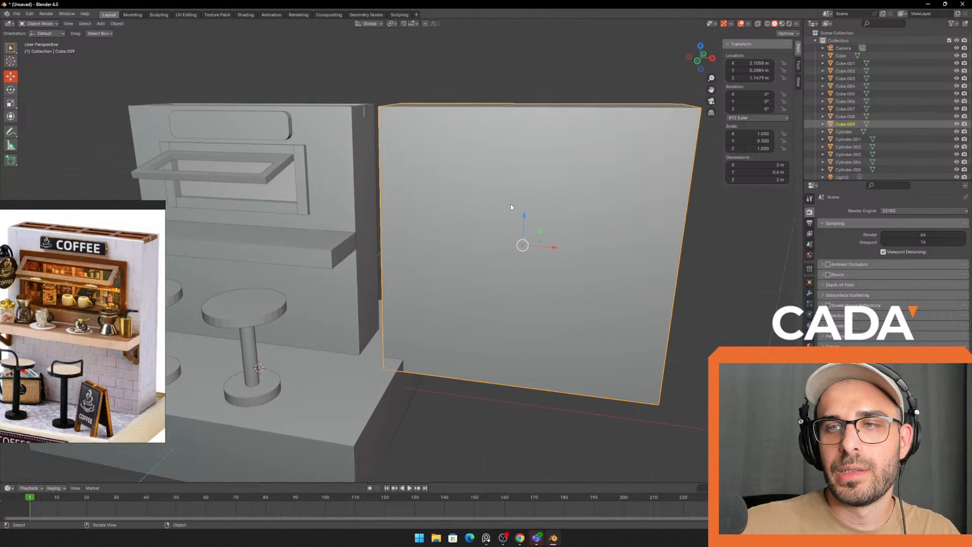
{"action": "key", "text": "Tab"}
{"action": "key", "text": "Tab"}
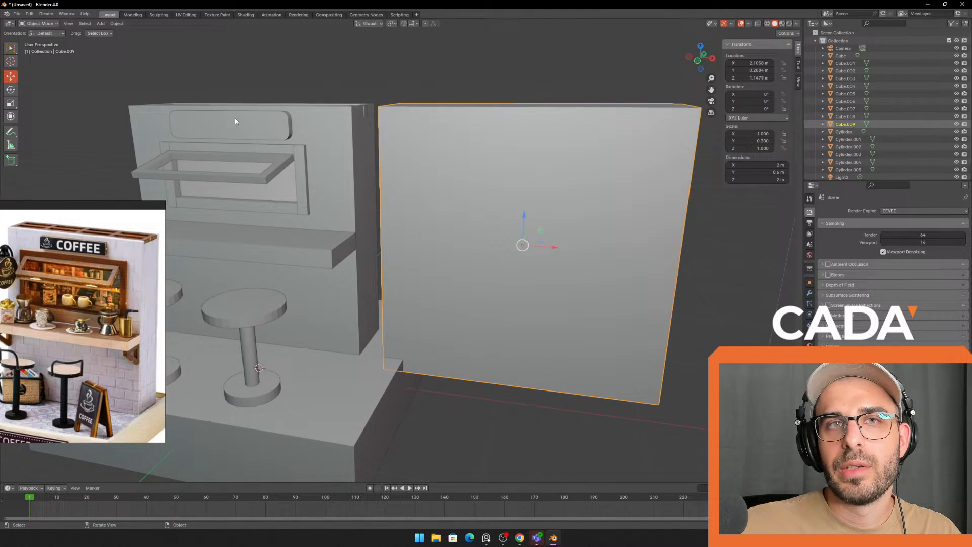
- Add two vertical loop cuts to the thin cube, one near each end of its length
{"action": "left_click", "coordinate": [41, 24]}
{"action": "left_click", "coordinate": [46, 41]}
{"action": "middle_click_drag", "start_coordinate": [446, 127], "coordinate": [391, 120], "text": "shift"}
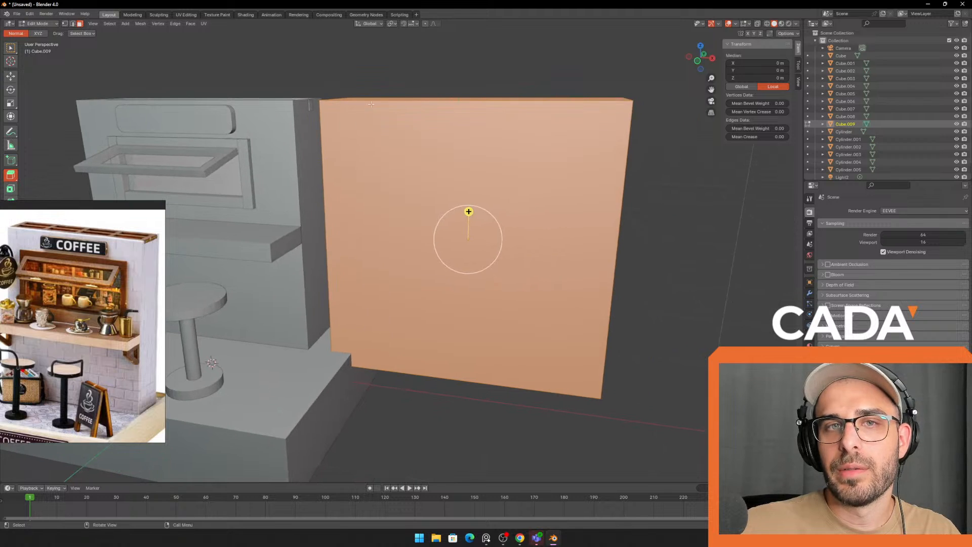
{"action": "left_click", "coordinate": [377, 76]}
{"action": "right_click_drag", "start_coordinate": [136, 250], "coordinate": [157, 358]}
{"action": "left_click", "coordinate": [10, 215]}
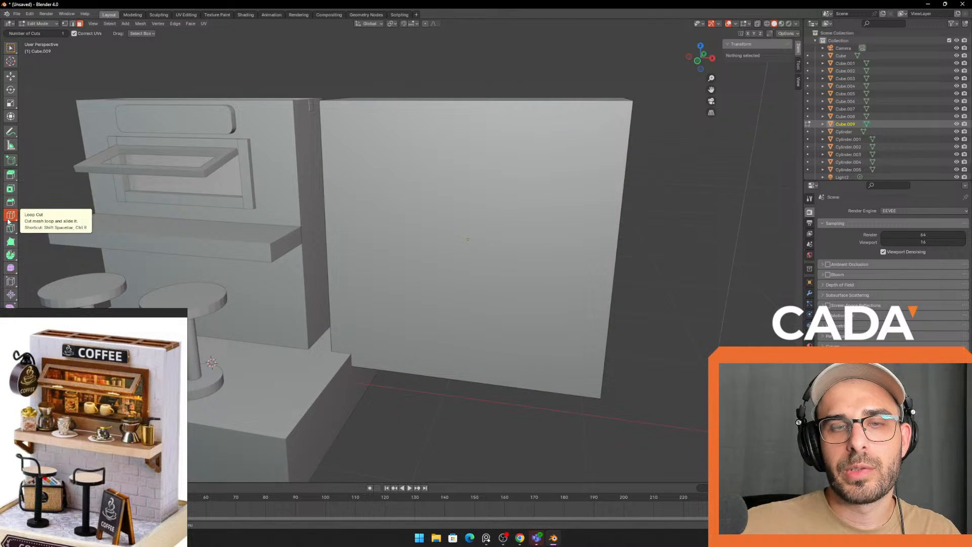
{"action": "middle_click_drag", "start_coordinate": [484, 101], "coordinate": [486, 130]}
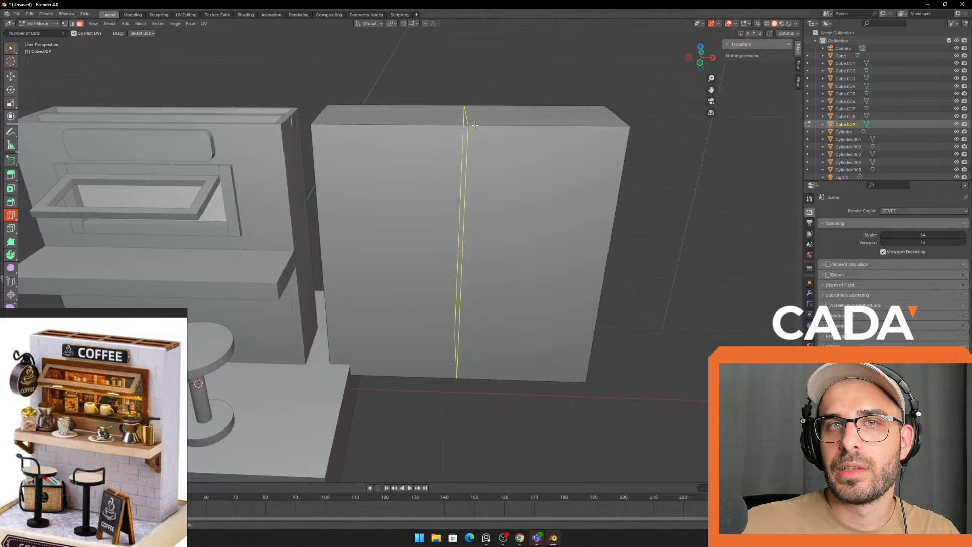
{"action": "left_click", "coordinate": [474, 124]}
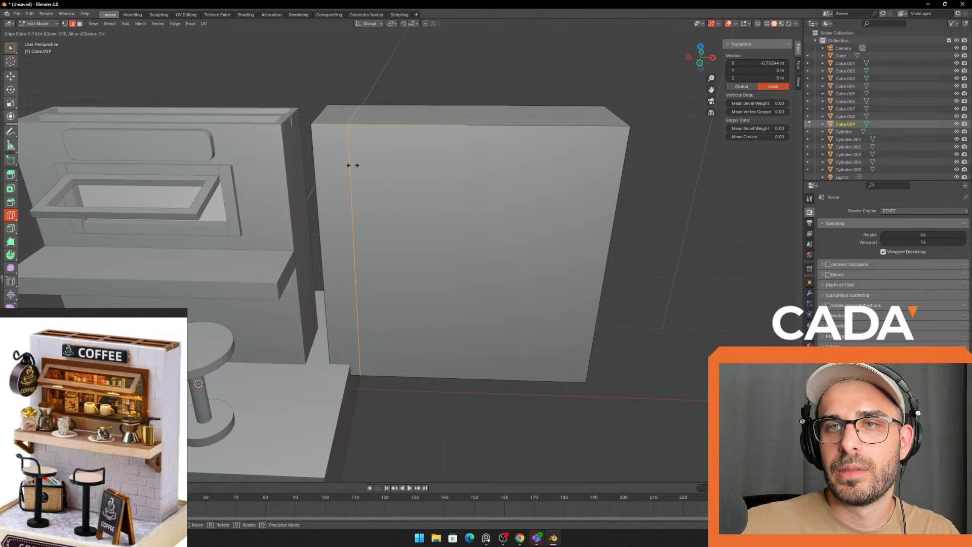
{"action": "left_click", "coordinate": [353, 165]}
{"action": "left_click", "coordinate": [459, 126]}
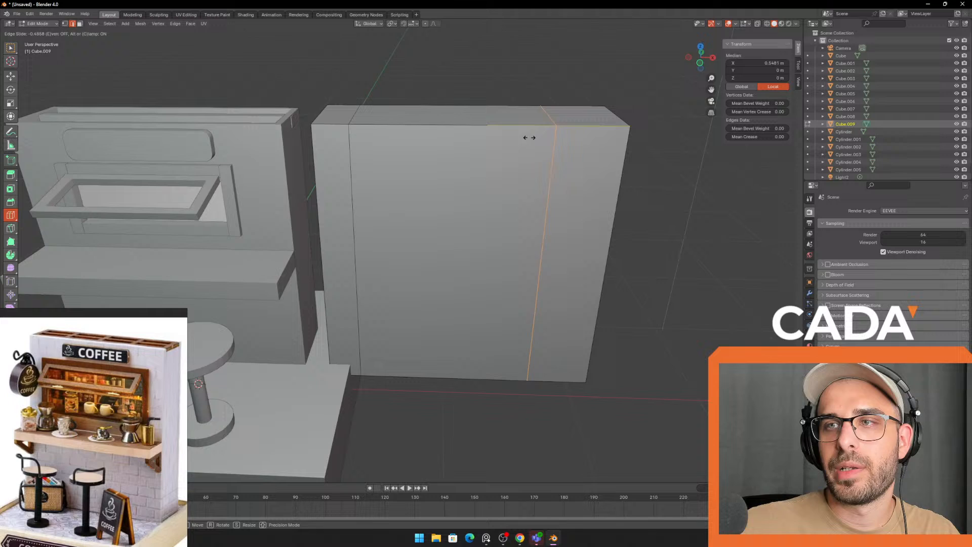
{"action": "left_click", "coordinate": [562, 140]}
{"action": "middle_click_drag", "start_coordinate": [644, 206], "coordinate": [606, 190]}
- Add two horizontal loop cuts around the cube, at about 0.21 m and 0.77 m in local Z
{"action": "left_click", "coordinate": [582, 203]}
{"action": "left_click", "coordinate": [578, 183]}
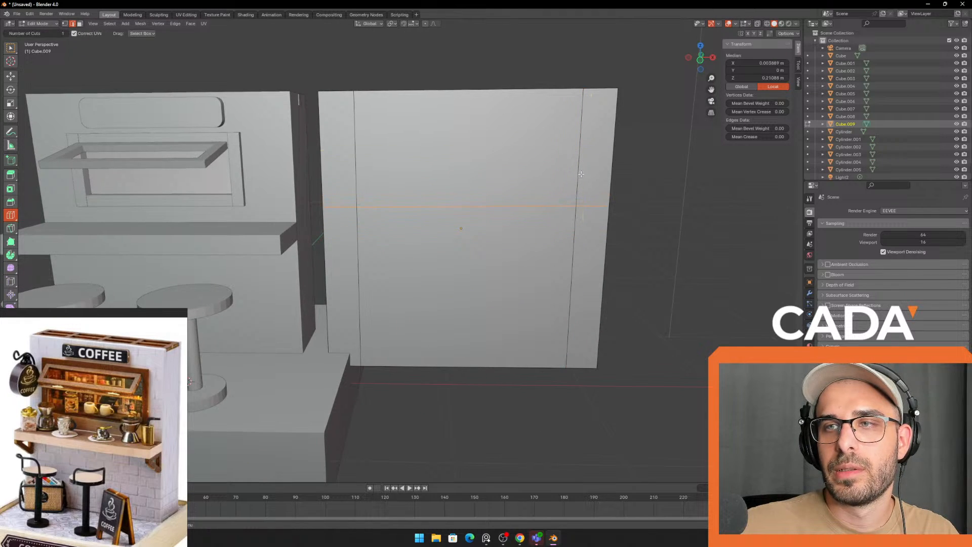
{"action": "left_click", "coordinate": [585, 149]}
{"action": "left_click_drag", "start_coordinate": [585, 151], "coordinate": [584, 121]}
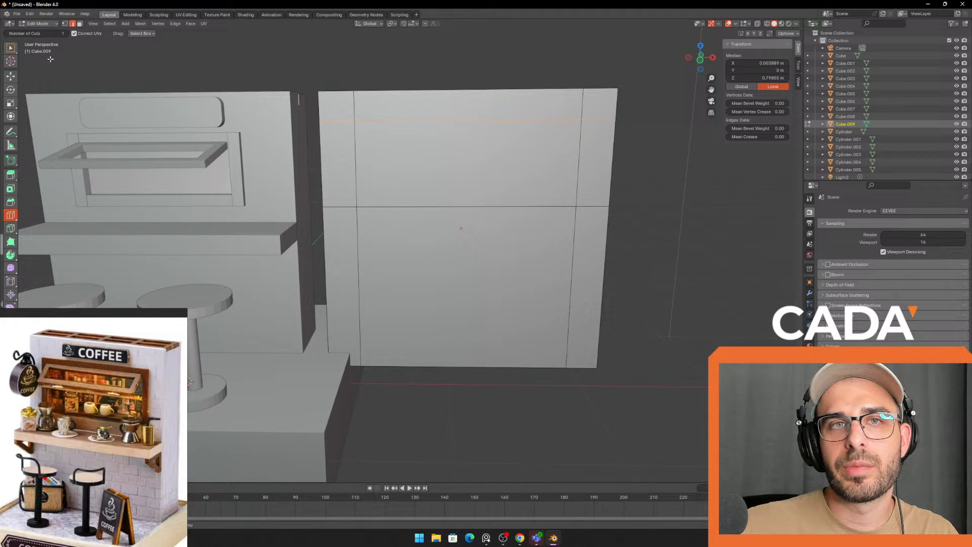
- Delete the front face enclosed by the loop cuts to open a window in the cube
{"action": "left_click", "coordinate": [80, 24]}
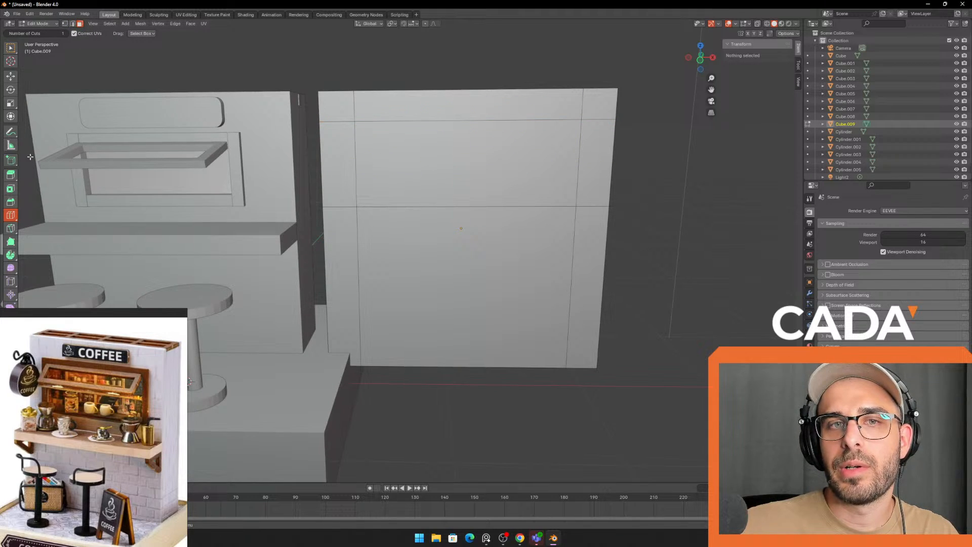
{"action": "left_click", "coordinate": [11, 76]}
{"action": "left_click", "coordinate": [466, 162]}
{"action": "middle_click_drag", "start_coordinate": [471, 167], "coordinate": [607, 253]}
{"action": "key", "text": "x"}
{"action": "left_click", "coordinate": [561, 206]}
{"action": "key", "text": "Tab"}
{"action": "left_click", "coordinate": [608, 253]}
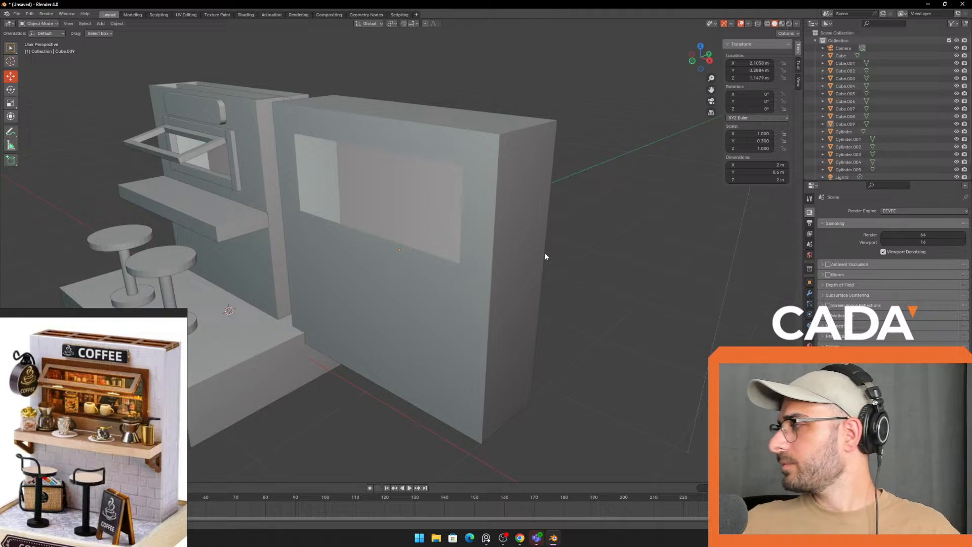
- Delete the cube's top face between the two vertical cuts
{"action": "middle_click_drag", "start_coordinate": [545, 253], "coordinate": [498, 163]}
{"action": "key", "text": "Tab"}
{"action": "left_click", "coordinate": [454, 130]}
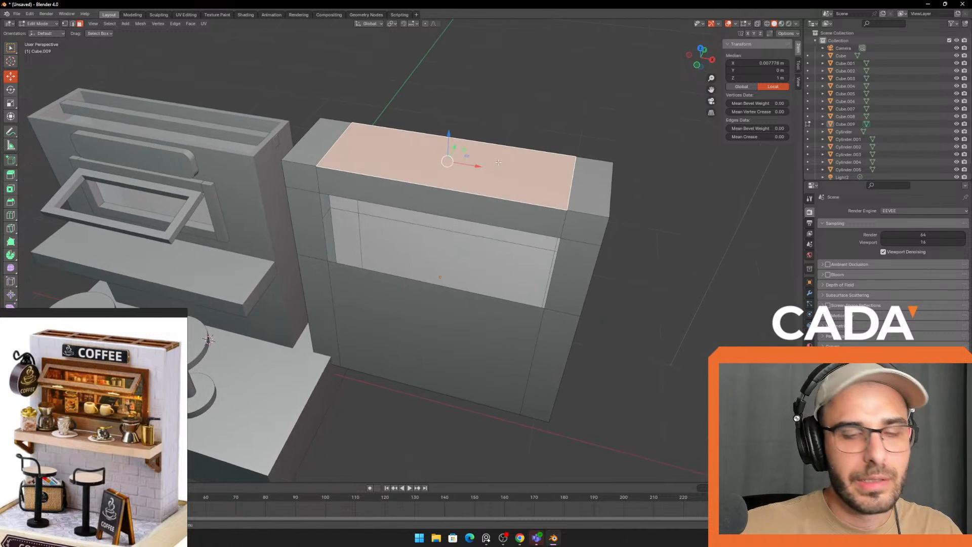
{"action": "key", "text": "x"}
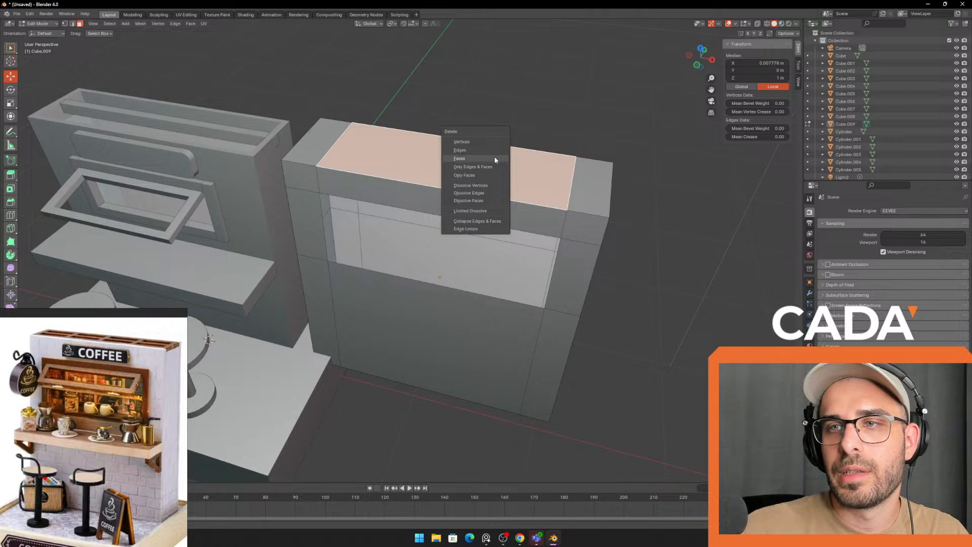
{"action": "left_click", "coordinate": [486, 177]}
{"action": "middle_click_drag", "start_coordinate": [487, 178], "coordinate": [563, 177]}
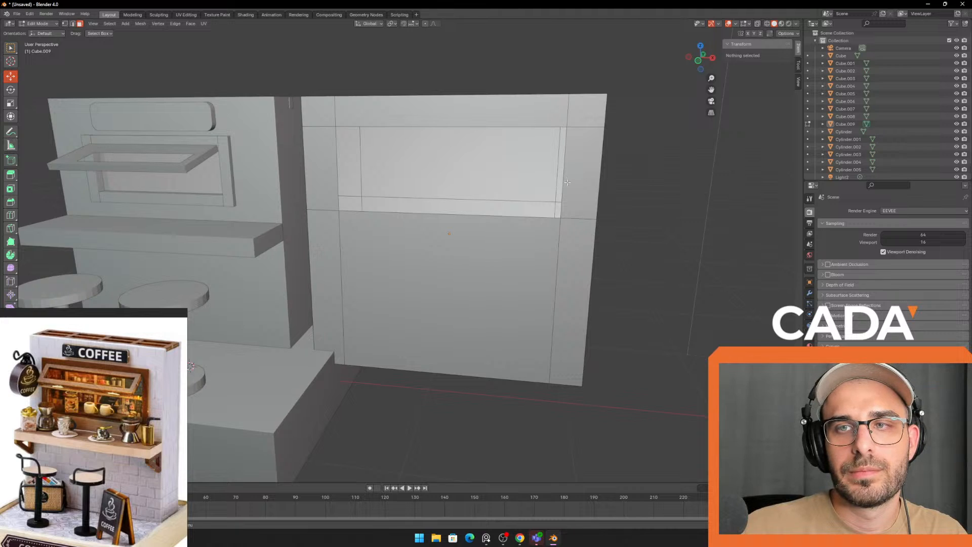
- Delete the cube's front face below the window opening
{"action": "left_click", "coordinate": [528, 253]}
{"action": "middle_click_drag", "start_coordinate": [528, 253], "coordinate": [512, 255]}
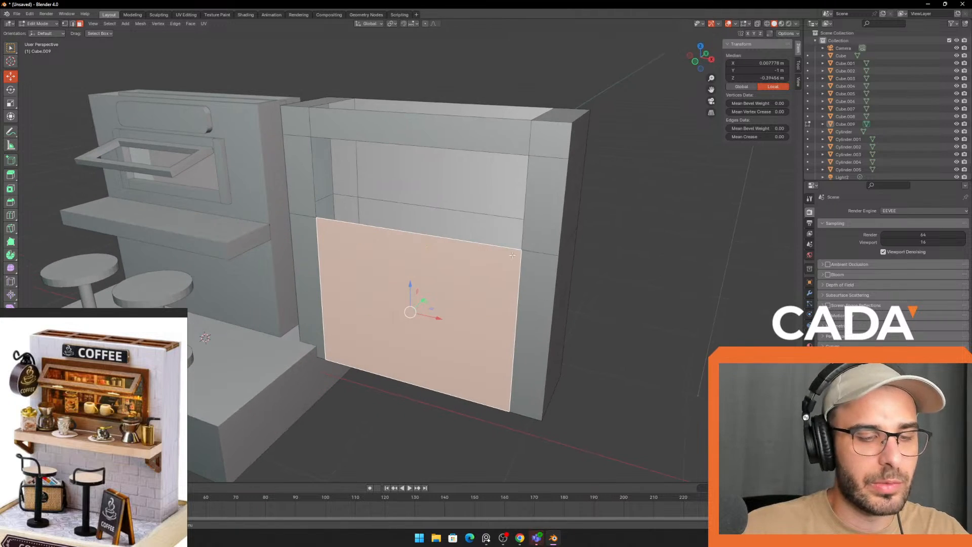
{"action": "key", "text": "x"}
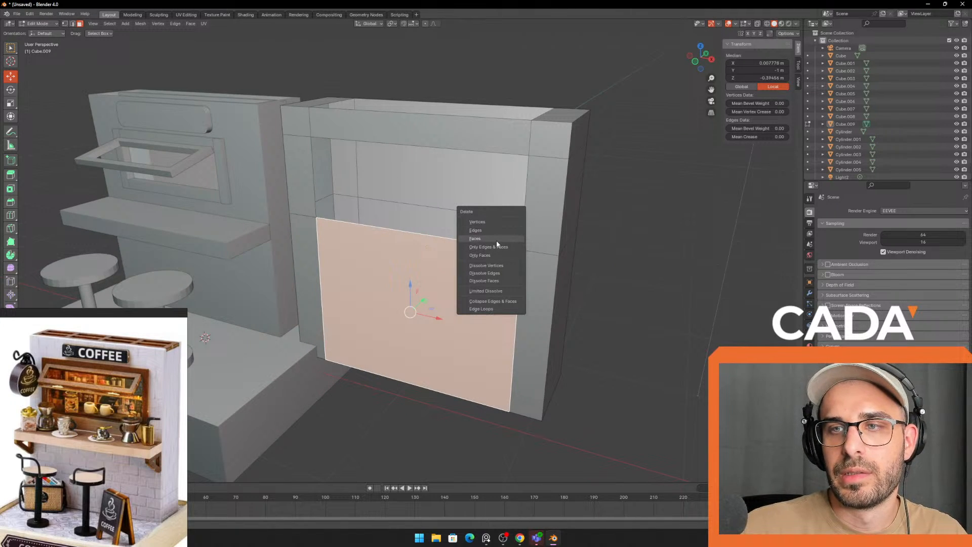
{"action": "left_click", "coordinate": [497, 240]}
{"action": "middle_click_drag", "start_coordinate": [496, 240], "coordinate": [547, 203]}
- Try to thicken the open shell by extruding all its faces and fattening them along their normals
{"action": "key", "text": "a"}
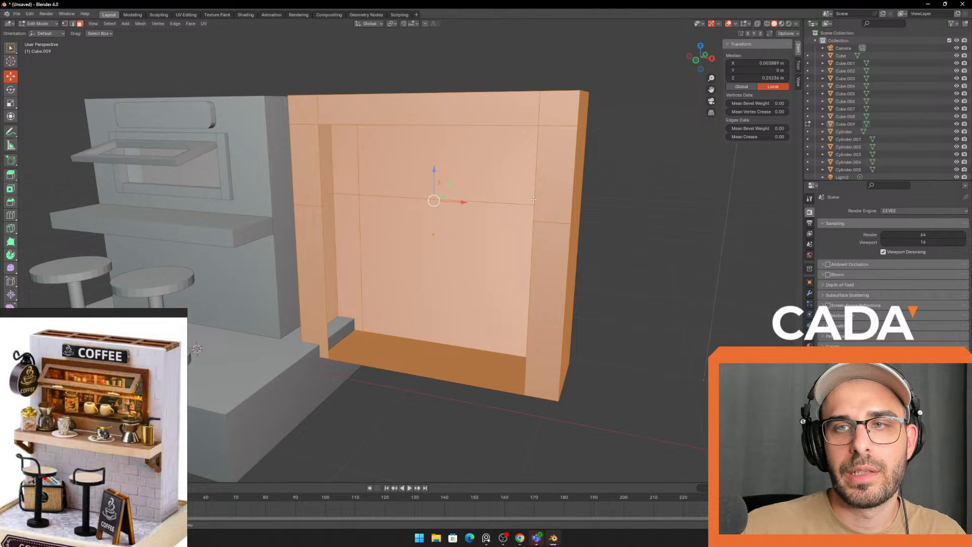
{"action": "key", "text": "e"}
{"action": "right_click", "coordinate": [601, 192]}
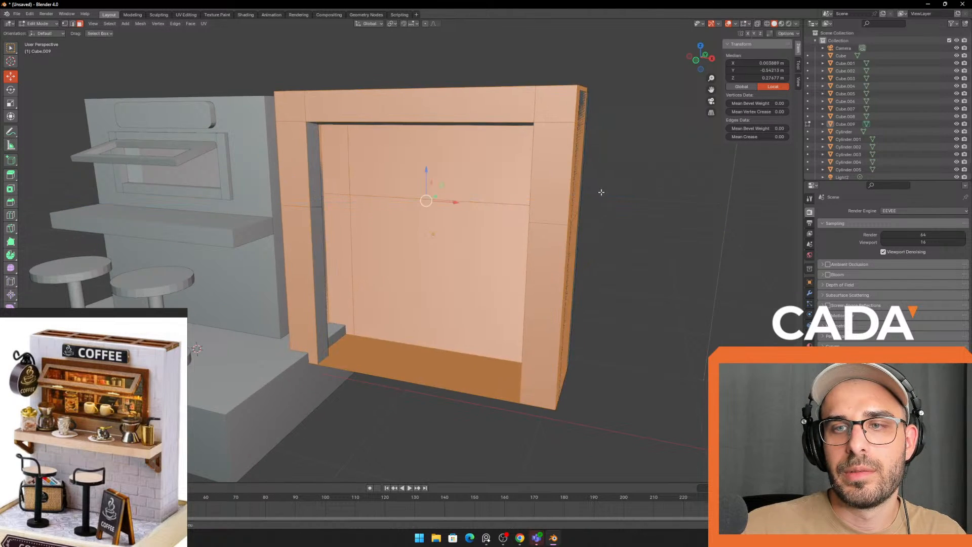
{"action": "key", "text": "ctrl+z"}
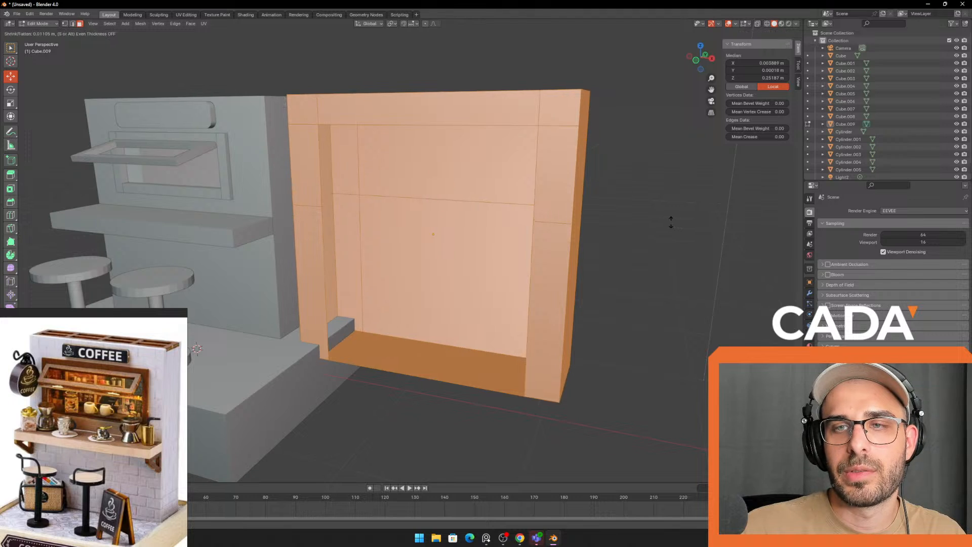
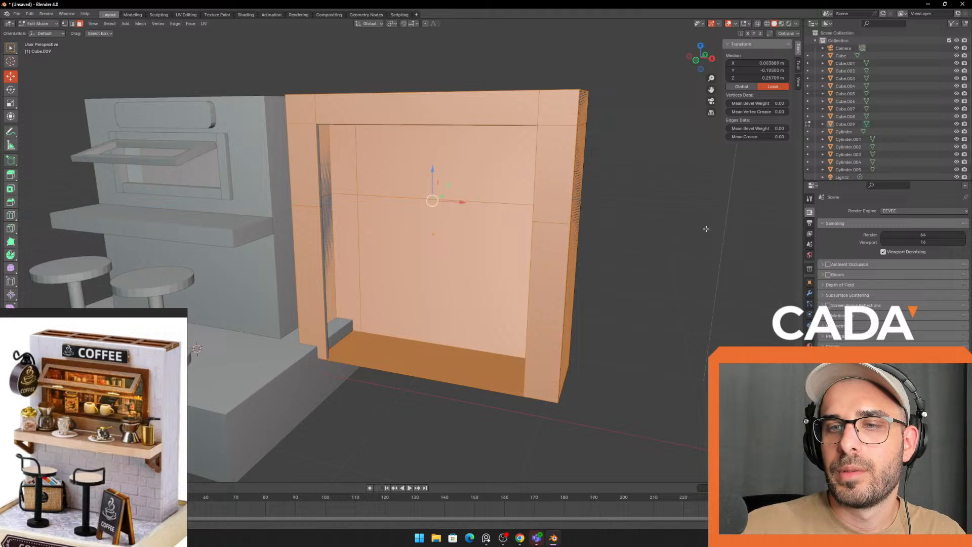
{"action": "key", "text": "alt+s"}
{"action": "left_click", "coordinate": [697, 222]}
{"action": "key", "text": "Tab"}
{"action": "left_click", "coordinate": [618, 234]}
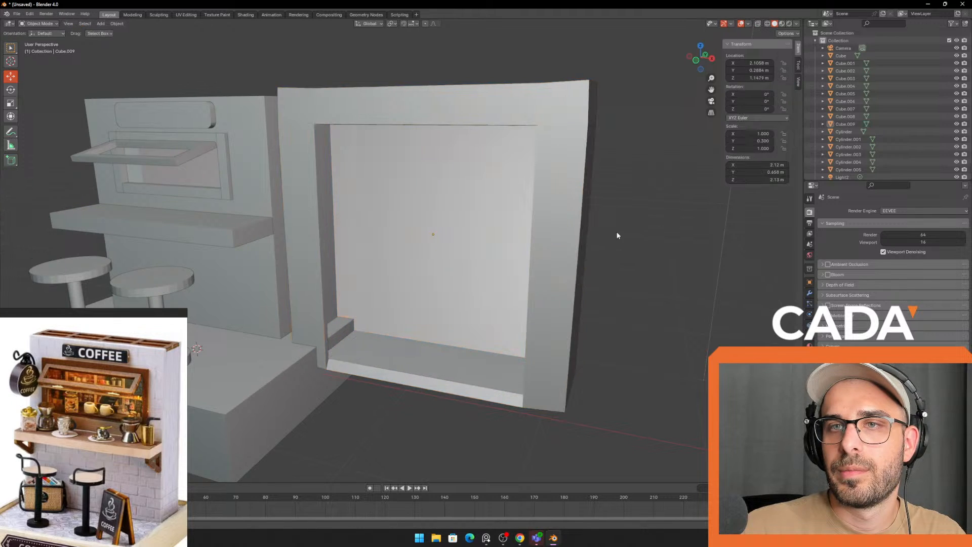
- Undo the shell thickening and the deletions of the cube's top and lower front faces
{"action": "mouse_move", "coordinate": [579, 254]}
{"action": "middle_mouse_down"}
{"action": "mouse_move", "coordinate": [556, 272]}
{"action": "mouse_move", "coordinate": [570, 245]}
{"action": "middle_mouse_up"}
{"action": "key", "text": "ctrl+z"}
{"action": "key", "text": "ctrl+z"}
{"action": "key", "text": "ctrl+z"}
{"action": "key", "text": "ctrl+z"}
{"action": "key", "text": "ctrl+z"}
{"action": "key", "text": "ctrl+z"}
{"action": "key", "text": "ctrl+z"}
{"action": "key", "text": "ctrl+z"}
{"action": "key", "text": "ctrl+z"}
{"action": "key", "text": "ctrl+z"}
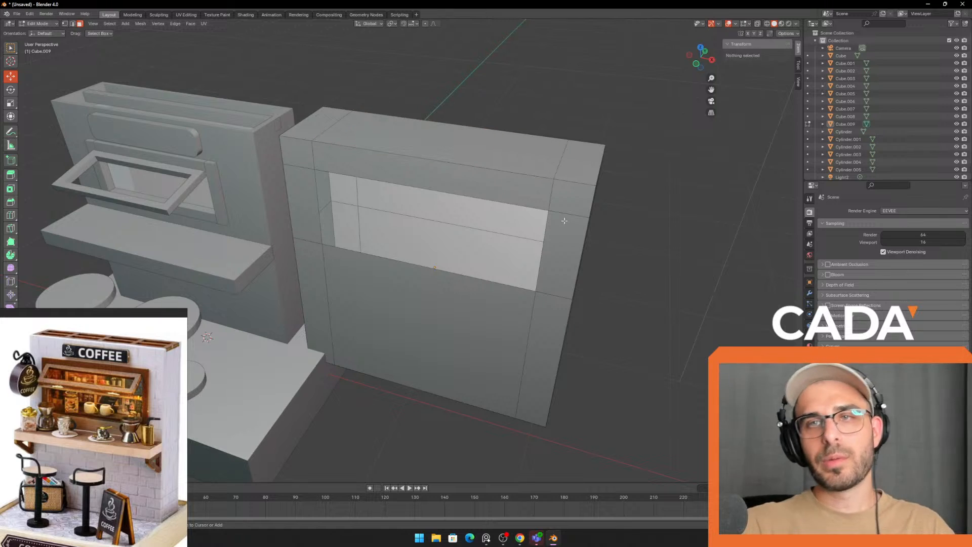
{"action": "key", "text": "Tab"}
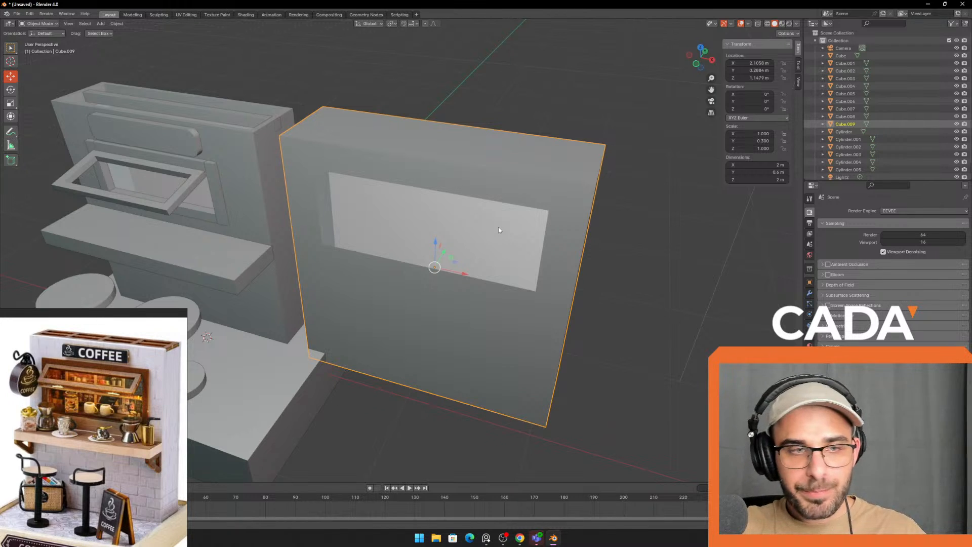
{"action": "key", "text": "Tab"}
{"action": "left_click", "coordinate": [458, 169]}
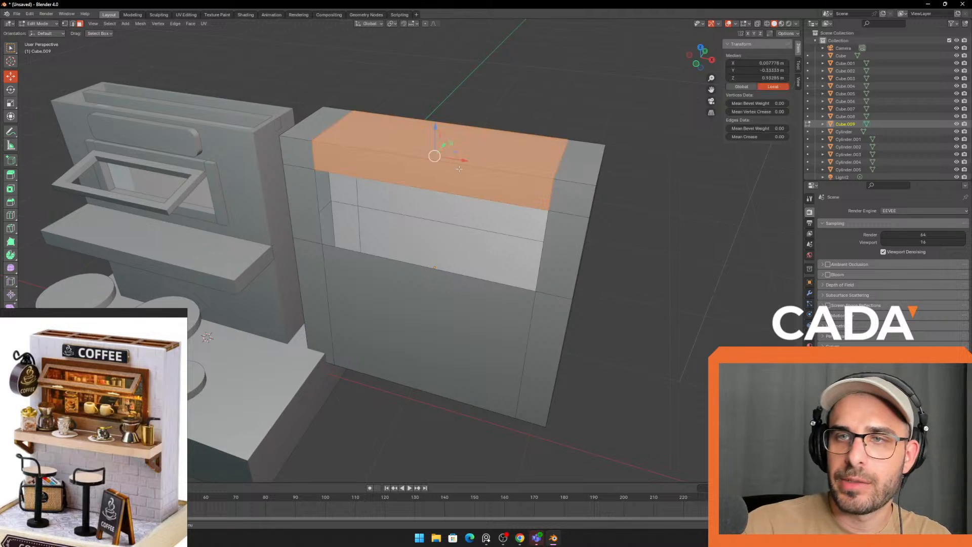
{"action": "left_click", "coordinate": [664, 166]}
{"action": "left_click", "coordinate": [506, 152]}
{"action": "middle_click_drag", "start_coordinate": [526, 172], "coordinate": [539, 144]}
{"action": "key", "text": "a"}
{"action": "middle_click_drag", "start_coordinate": [562, 190], "coordinate": [561, 235]}
{"action": "key", "text": "Tab"}
{"action": "key", "text": "a"}
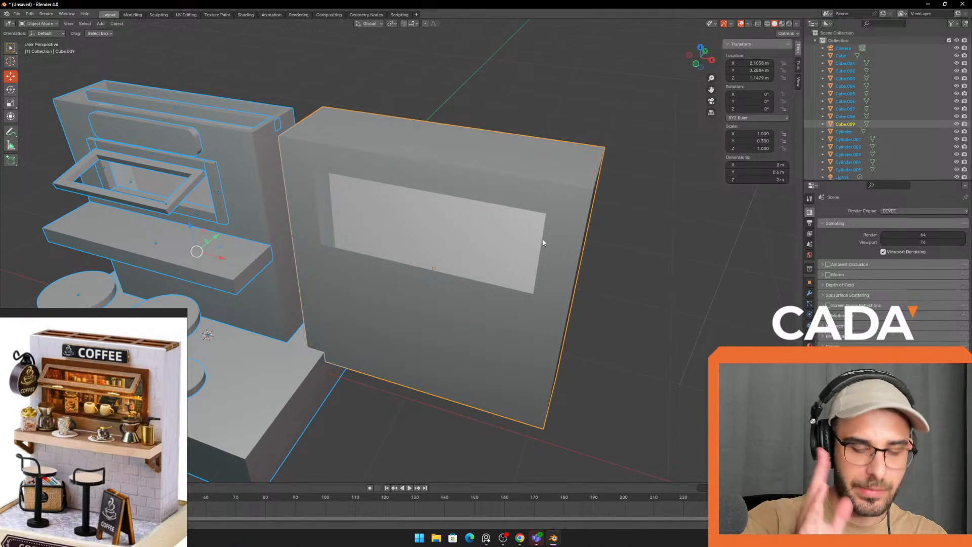
{"action": "left_click", "coordinate": [369, 119]}
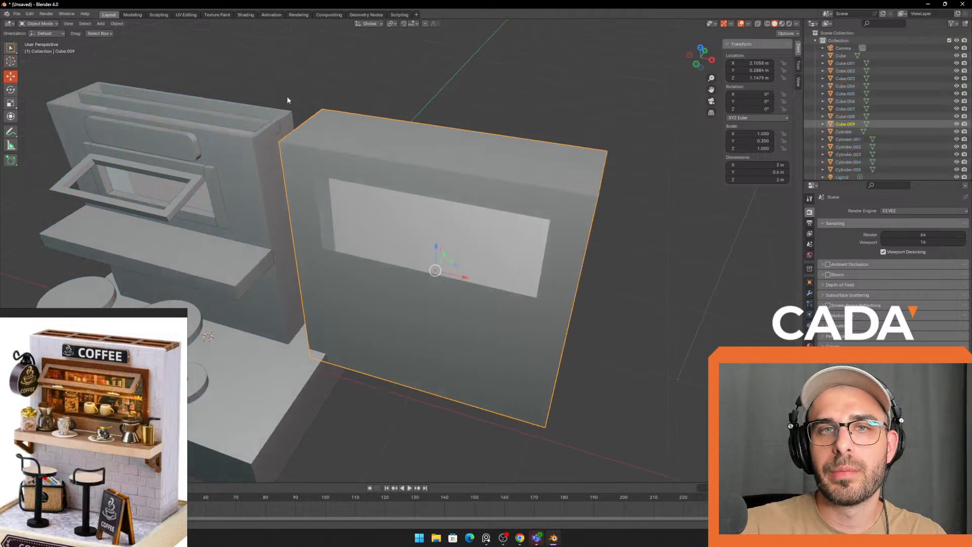
- Shorten the bar inside the wall's hollow top to a length of 1.79 m along X
{"action": "middle_click_drag", "start_coordinate": [195, 149], "coordinate": [237, 183]}
{"action": "left_click", "coordinate": [216, 200]}
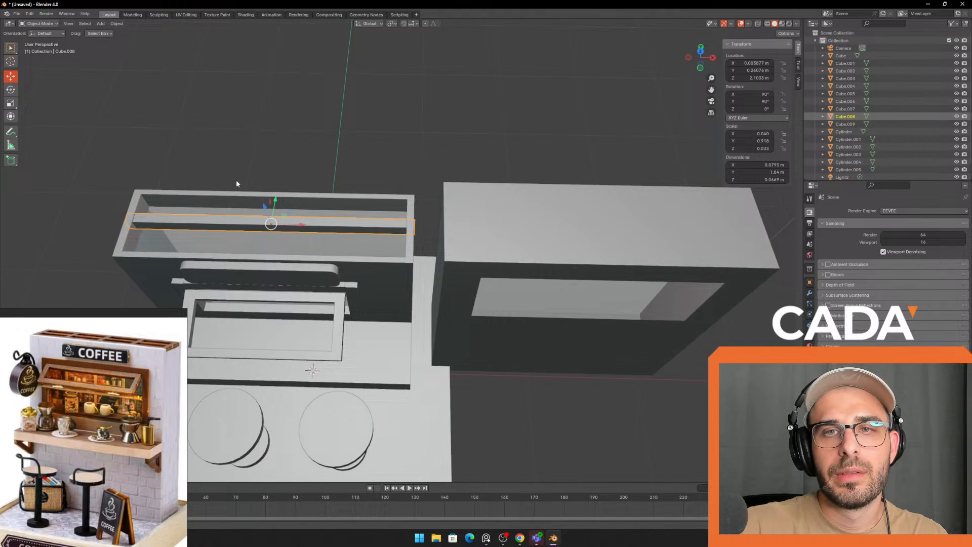
{"action": "left_click", "coordinate": [15, 102]}
{"action": "left_click_drag", "start_coordinate": [300, 227], "coordinate": [292, 227]}
{"action": "middle_click_drag", "start_coordinate": [293, 227], "coordinate": [405, 204]}
- Delete the test cube beside the model and reselect the bar in the wall's hollow top
{"action": "left_click", "coordinate": [457, 222]}
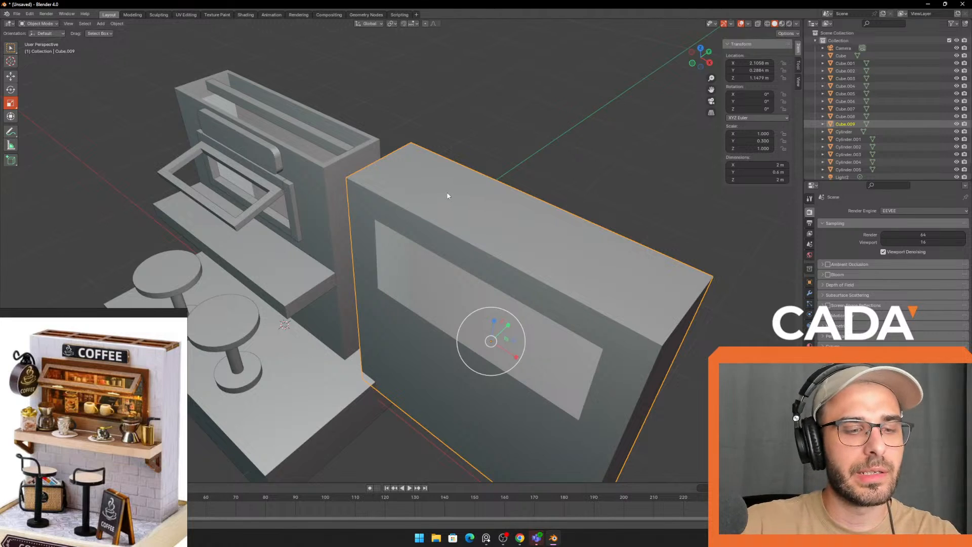
{"action": "key", "text": "Delete"}
{"action": "left_click", "coordinate": [332, 136]}
{"action": "middle_click_drag", "start_coordinate": [332, 136], "coordinate": [420, 202]}
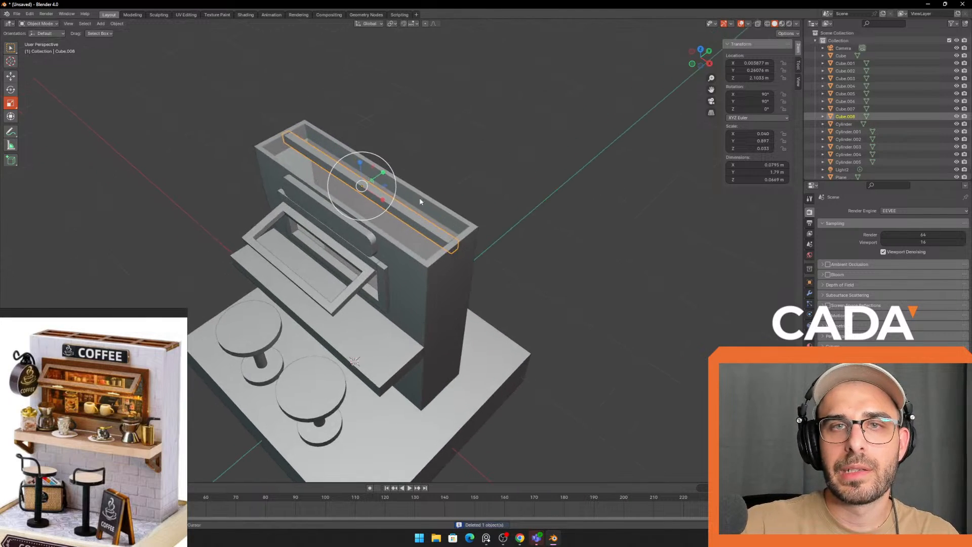
- Move the long bar along Y to about 0.243 m within the wall's hollow top
{"action": "left_click", "coordinate": [12, 77]}
{"action": "middle_click_drag", "start_coordinate": [407, 153], "coordinate": [378, 147]}
{"action": "scroll", "coordinate": [393, 143], "scroll_direction": "up", "scroll_amount": 3}
{"action": "middle_click_drag", "start_coordinate": [441, 150], "coordinate": [481, 170]}
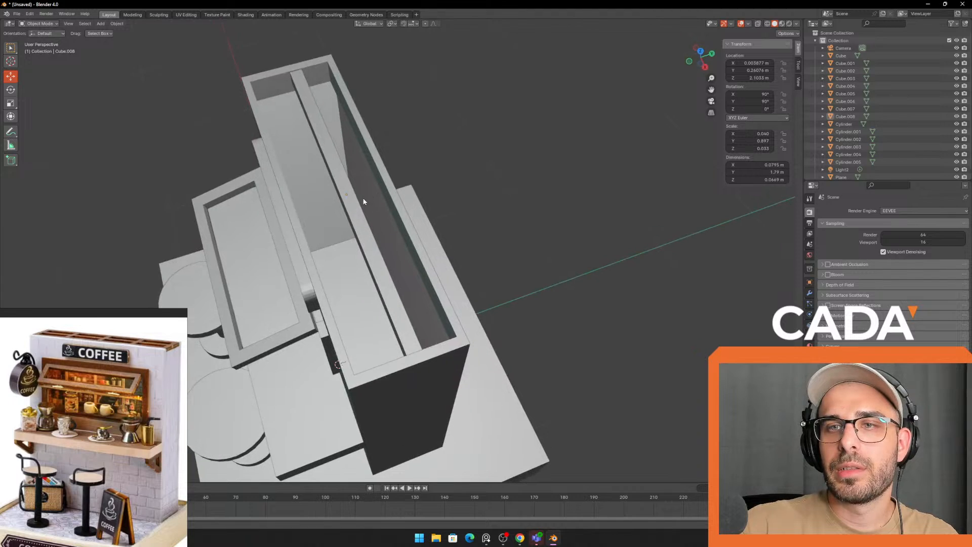
{"action": "middle_click_drag", "start_coordinate": [363, 201], "coordinate": [384, 212]}
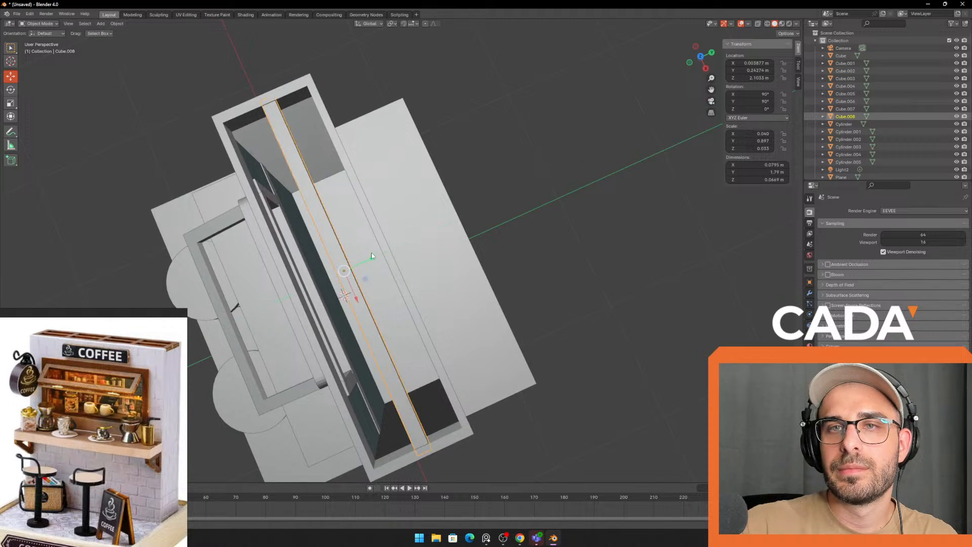
- Paste a copy of the long bar in the wall's hollow top and rotate the copy 90° about Z
{"action": "middle_click_drag", "start_coordinate": [374, 260], "coordinate": [381, 213]}
{"action": "key", "text": "ctrl+v"}
{"action": "key", "text": "r"}
{"action": "key", "text": "z"}
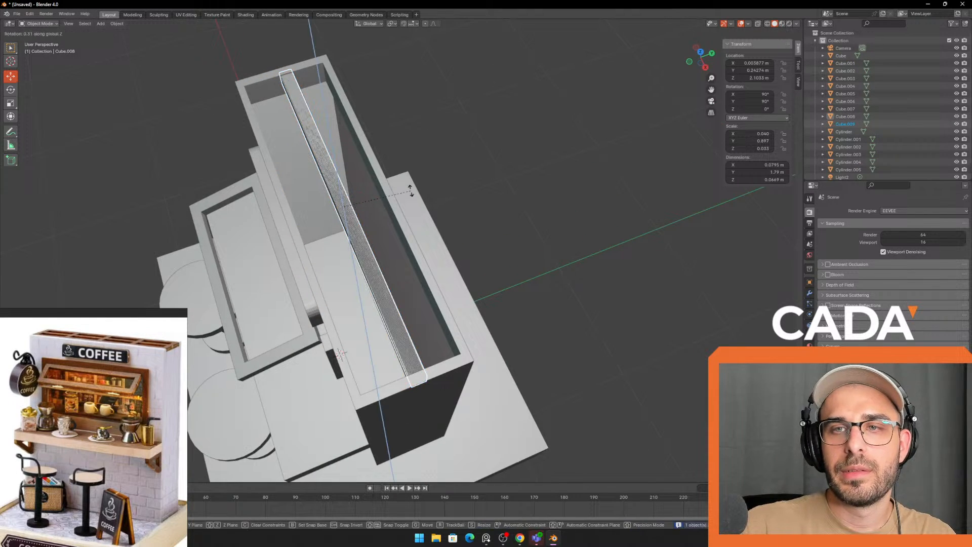
{"action": "middle_click_drag", "start_coordinate": [442, 202], "coordinate": [484, 184]}
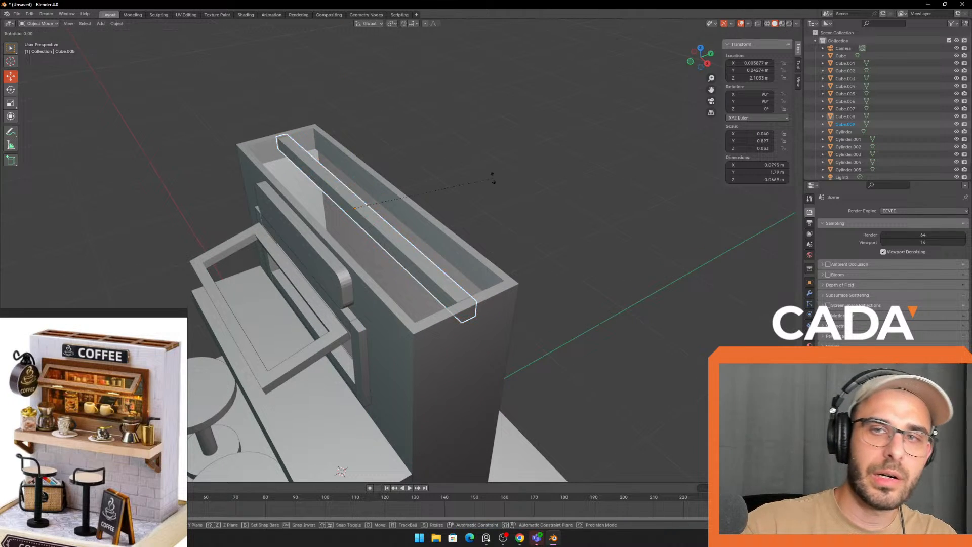
{"action": "type", "text": "90"}
{"action": "key", "text": "Return"}
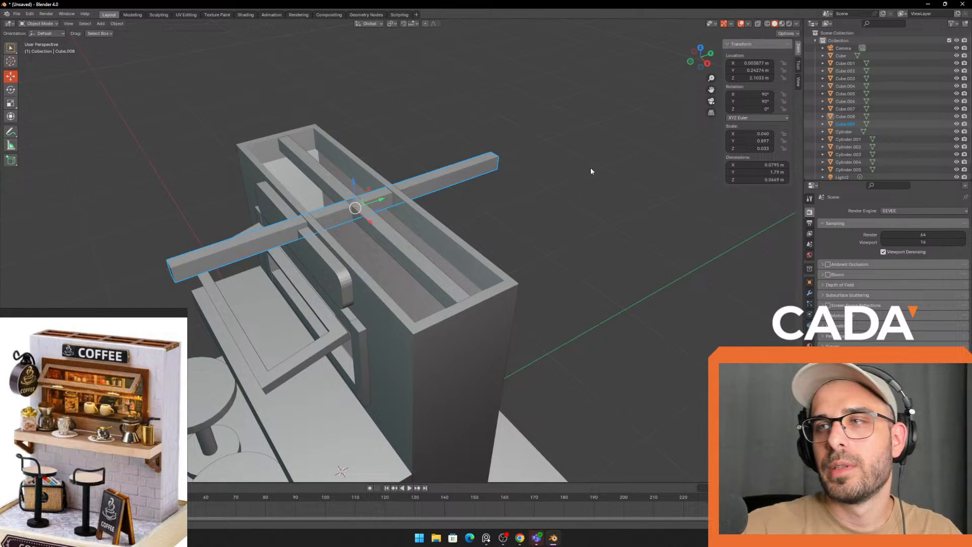
- Undo the copy's rotation and set the original long bar's Z rotation to 90° so it crosses the copy
{"action": "key", "text": "ctrl+z"}
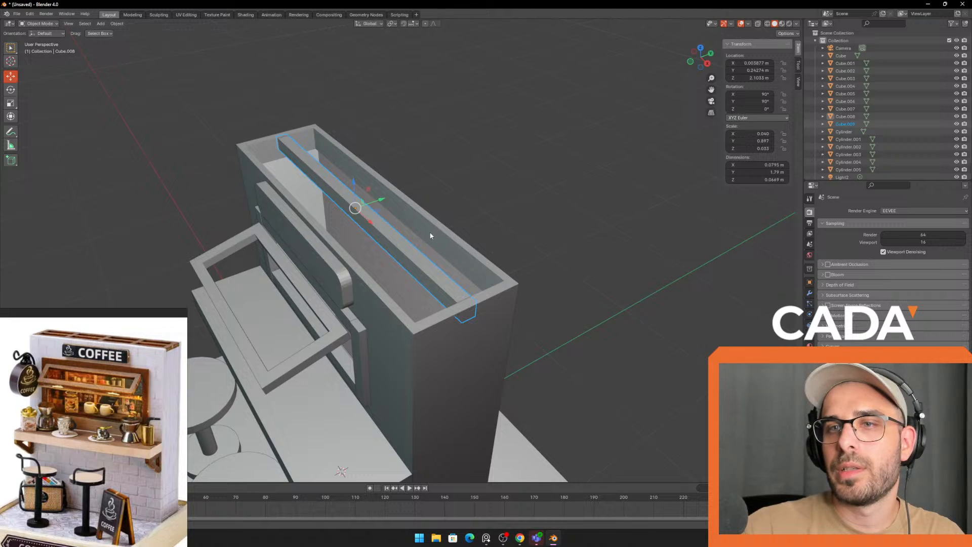
{"action": "left_click", "coordinate": [399, 238]}
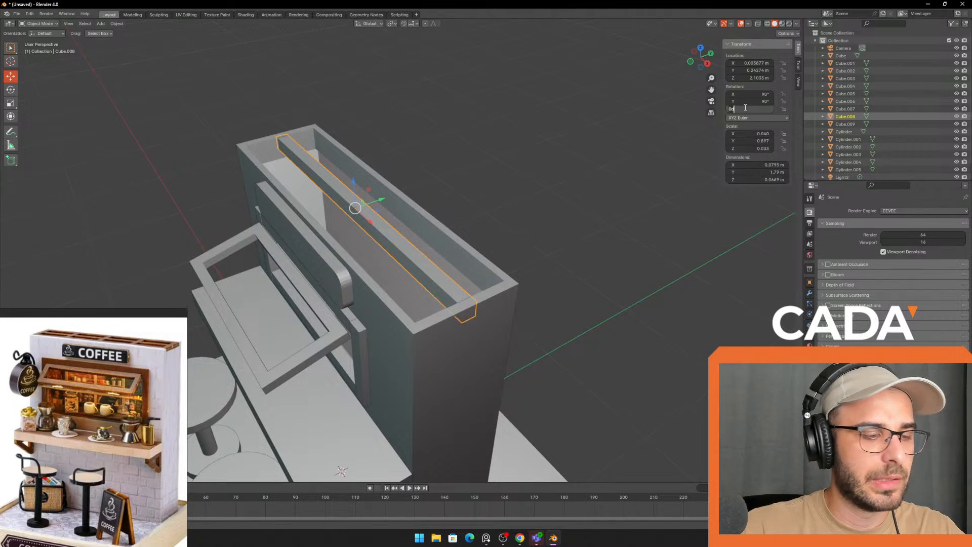
{"action": "key", "text": "Return"}
{"action": "left_click", "coordinate": [434, 207]}
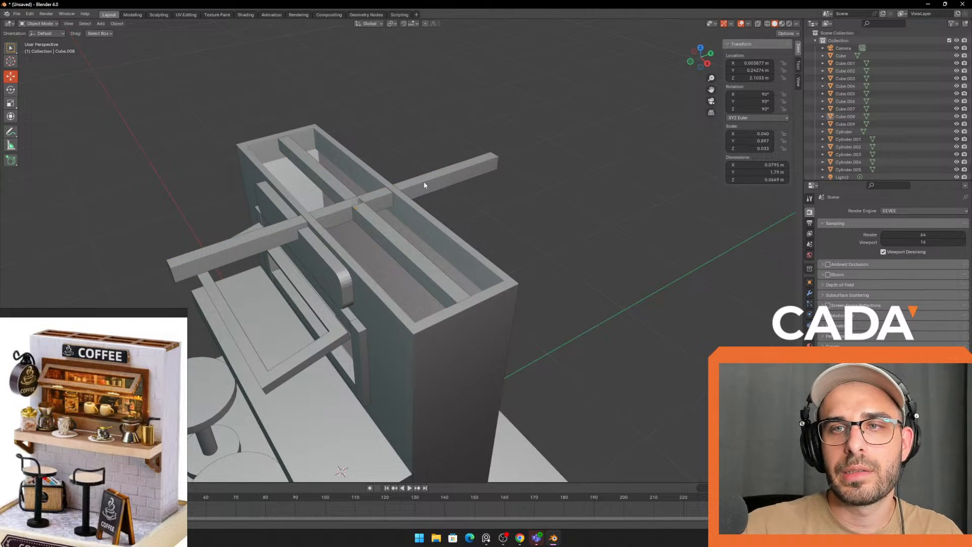
- Shorten the crosswise bar along Y to about 0.486 m
{"action": "left_click", "coordinate": [425, 186]}
{"action": "key", "text": "KP_Decimal"}
{"action": "key", "text": "s"}
{"action": "key", "text": "y"}
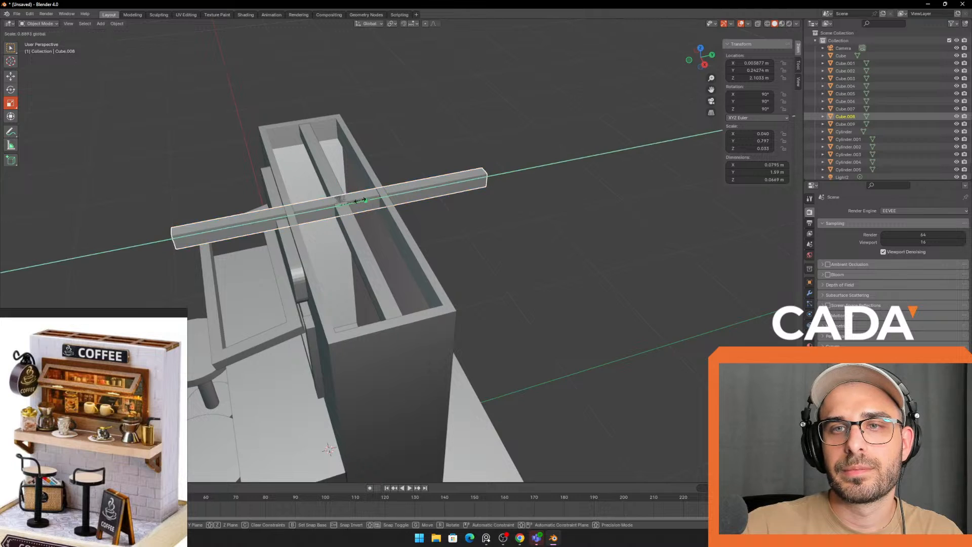
{"action": "middle_click_drag", "start_coordinate": [346, 203], "coordinate": [336, 237]}
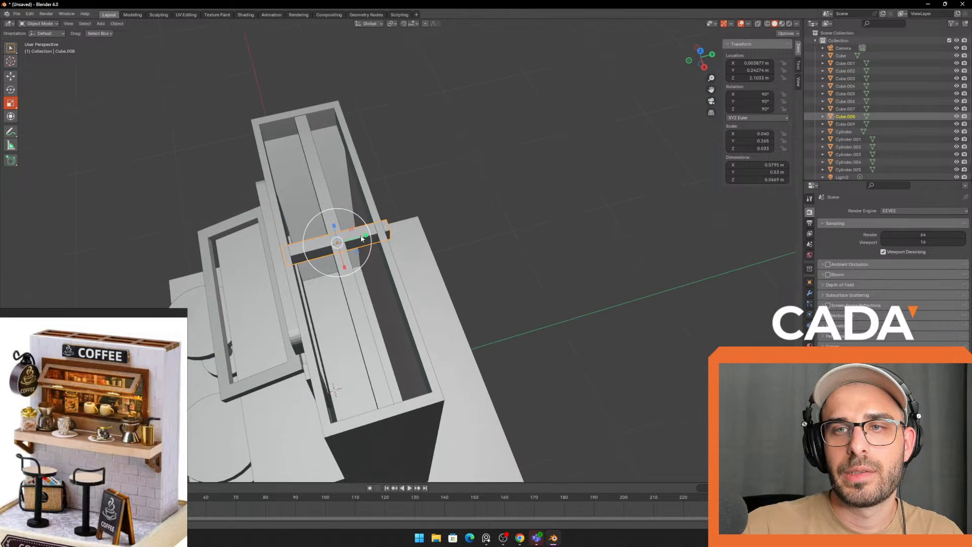
{"action": "left_click", "coordinate": [360, 236]}
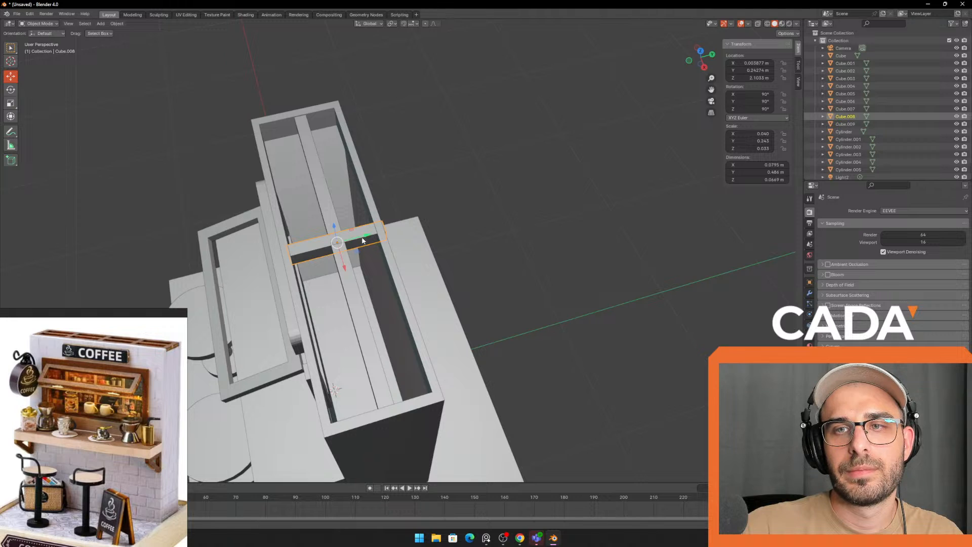
- Move the crosswise bar along Y to about 0.226 m and shorten it to about 0.468 m
{"action": "left_click_drag", "start_coordinate": [362, 240], "coordinate": [358, 239]}
{"action": "left_click", "coordinate": [358, 239]}
{"action": "left_click", "coordinate": [11, 103]}
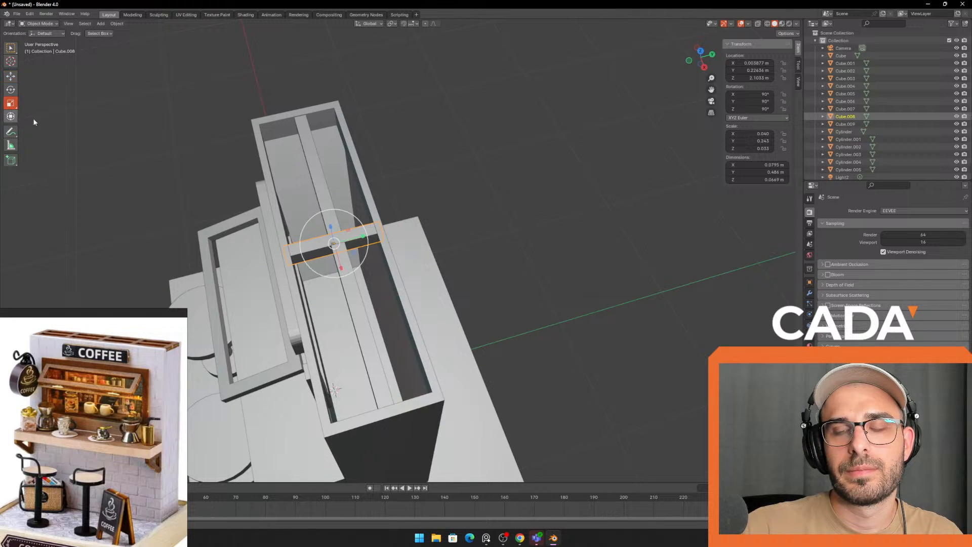
{"action": "left_click_drag", "start_coordinate": [360, 240], "coordinate": [356, 241]}
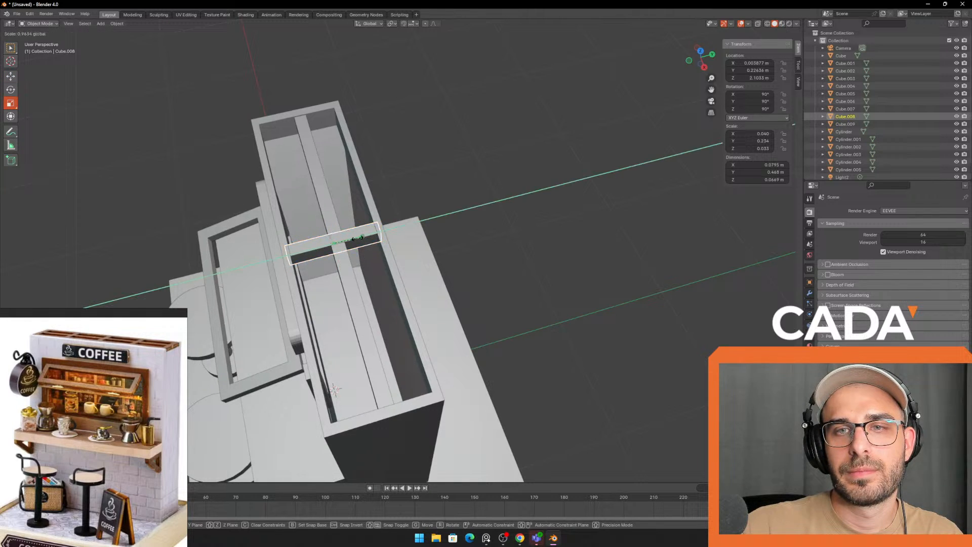
{"action": "middle_click_drag", "start_coordinate": [356, 241], "coordinate": [400, 215]}
- Raise the crosswise bar slightly along Z to about 2.106 m
{"action": "left_click", "coordinate": [11, 76]}
{"action": "key", "text": "ctrl+v"}
{"action": "left_click", "coordinate": [399, 214]}
{"action": "scroll", "coordinate": [400, 213], "scroll_direction": "up", "scroll_amount": 7}
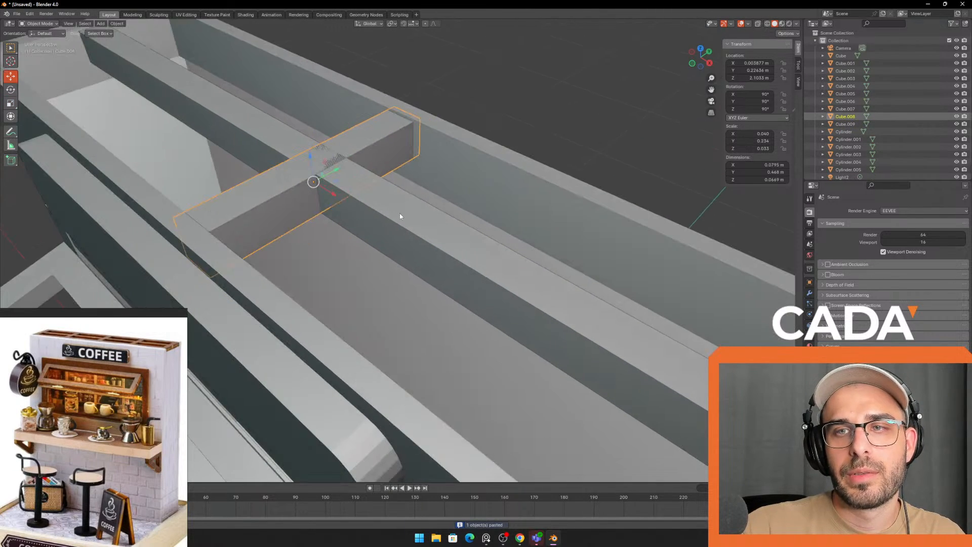
{"action": "middle_click_drag", "start_coordinate": [351, 157], "coordinate": [307, 171]}
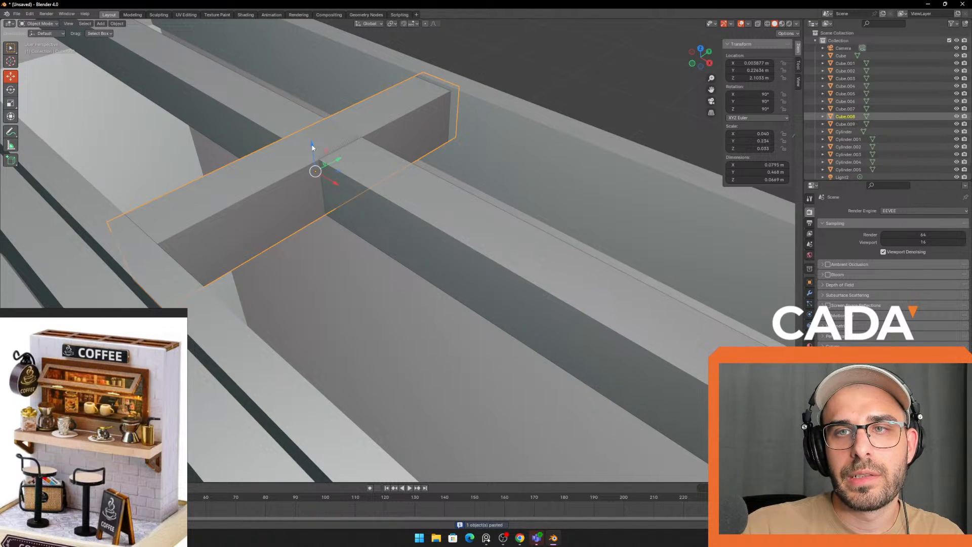
{"action": "left_click_drag", "start_coordinate": [313, 149], "coordinate": [311, 147]}
- Duplicate the crossbar twice along negative X, spacing the copies about evenly toward that end of the wall
{"action": "scroll", "coordinate": [331, 183], "scroll_direction": "down", "scroll_amount": 6}
{"action": "middle_click_drag", "start_coordinate": [416, 242], "coordinate": [446, 257]}
{"action": "key", "text": "shift+d"}
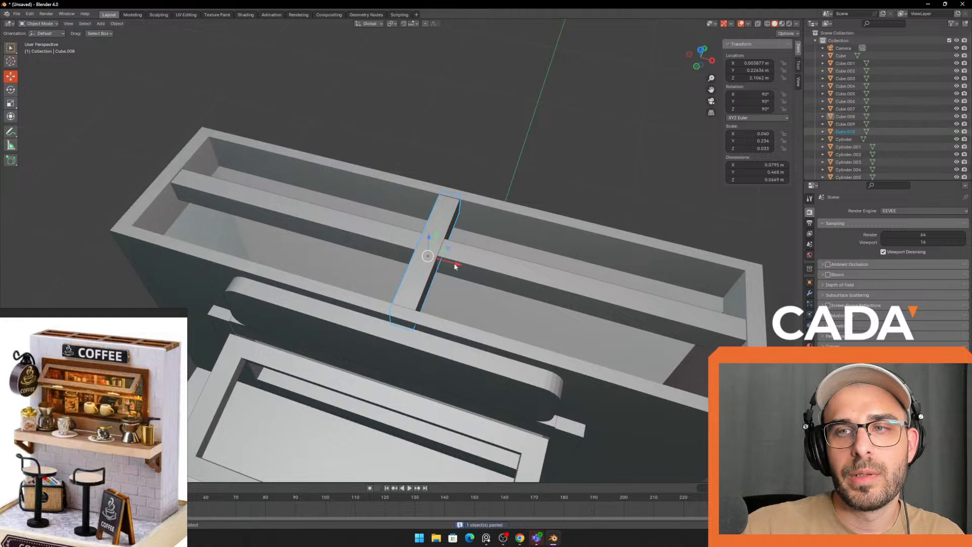
{"action": "key", "text": "x"}
{"action": "left_click", "coordinate": [352, 236]}
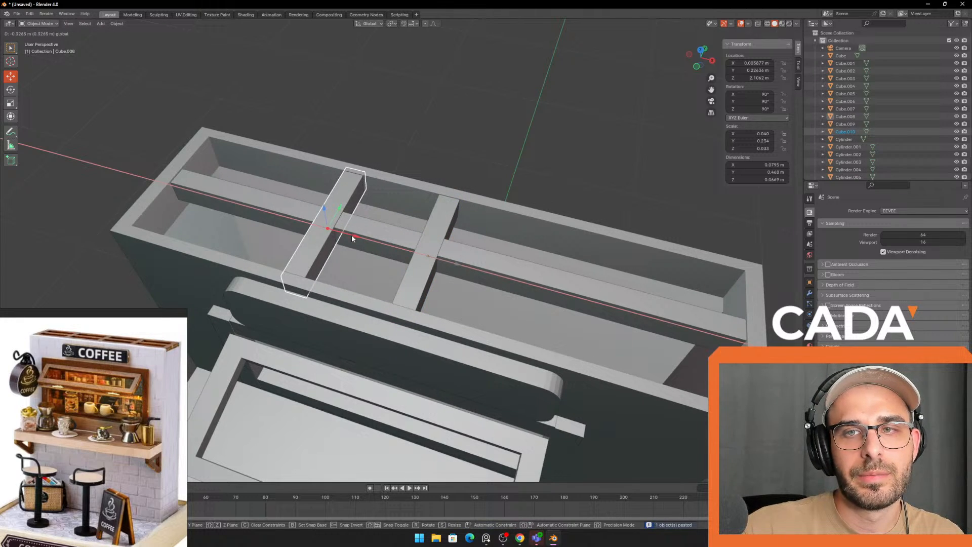
{"action": "key", "text": "shift+d"}
{"action": "key", "text": "x"}
{"action": "left_click", "coordinate": [261, 214]}
- Duplicate the crossbar twice along positive X, filling the other half of the wall's hollow top
{"action": "key", "text": "shift+d"}
{"action": "key", "text": "x"}
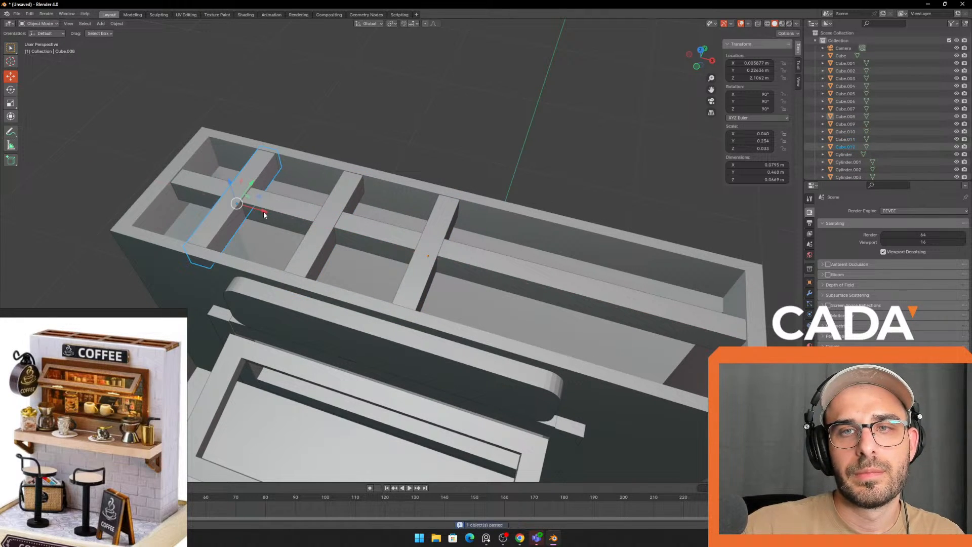
{"action": "left_click", "coordinate": [578, 306]}
{"action": "middle_click_drag", "start_coordinate": [578, 305], "coordinate": [620, 254]}
{"action": "key", "text": "shift+d"}
{"action": "key", "text": "x"}
{"action": "left_click_drag", "start_coordinate": [712, 247], "coordinate": [711, 247]}
{"action": "key", "text": "alt+a"}
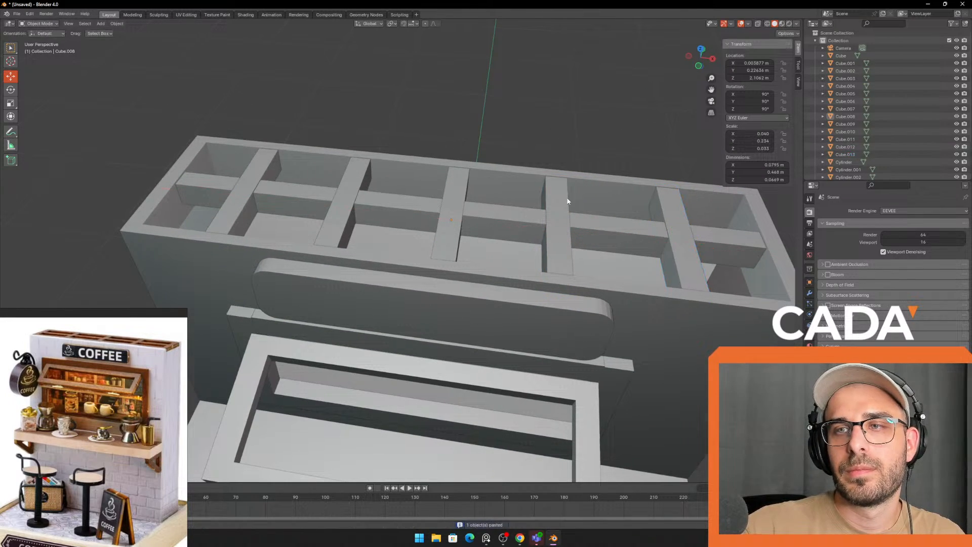
- Move the crossbar next to the middle one, on the positive X side, farther outward along X
{"action": "scroll", "coordinate": [569, 202], "scroll_direction": "down", "scroll_amount": 7}
{"action": "middle_click_drag", "start_coordinate": [568, 201], "coordinate": [471, 253]}
{"action": "left_click", "coordinate": [461, 234]}
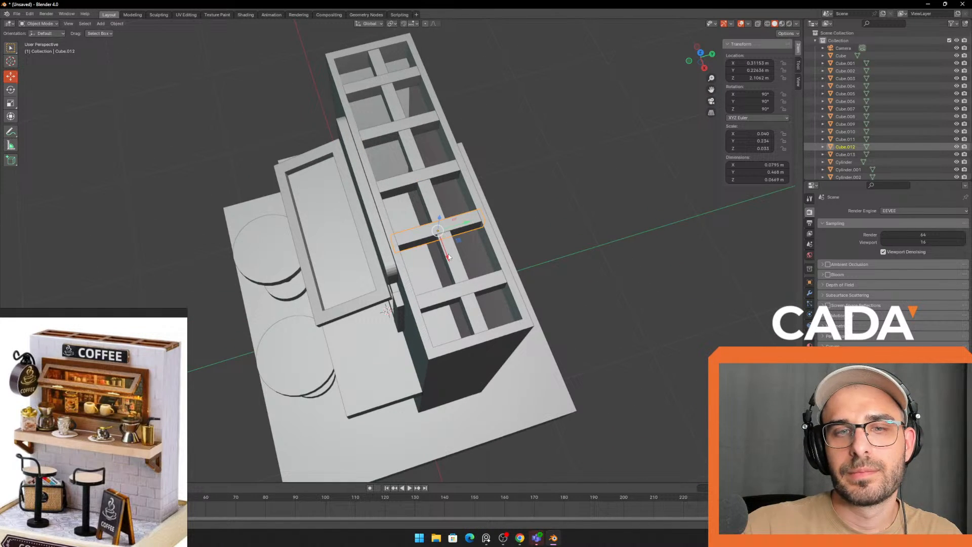
{"action": "left_click_drag", "start_coordinate": [448, 256], "coordinate": [458, 278]}
- Delete the outermost crossbar at each end and move the remaining negative-side crossbar to about -0.488 m along X
{"action": "left_click", "coordinate": [481, 282]}
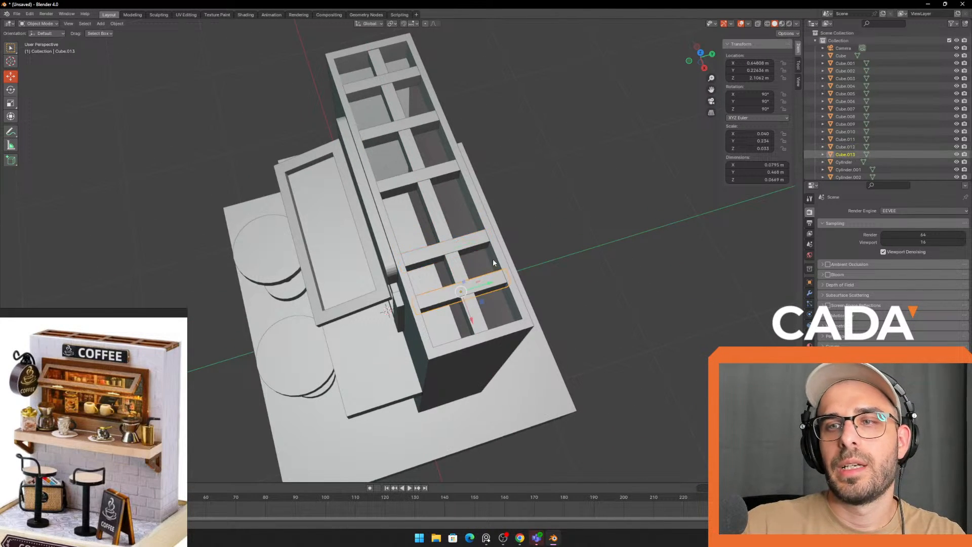
{"action": "key", "text": "Delete"}
{"action": "left_click", "coordinate": [408, 127]}
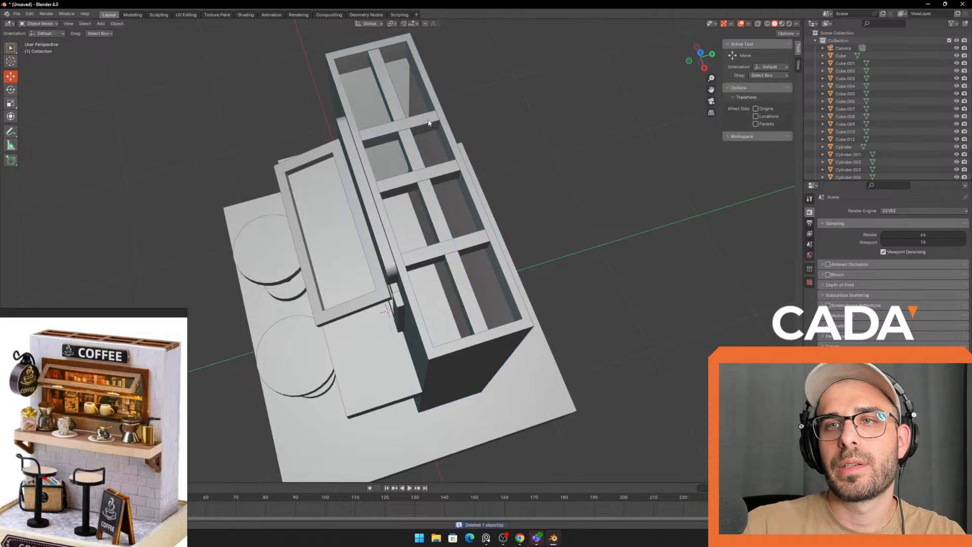
{"action": "left_click_drag", "start_coordinate": [414, 148], "coordinate": [393, 134]}
{"action": "left_click", "coordinate": [538, 221]}
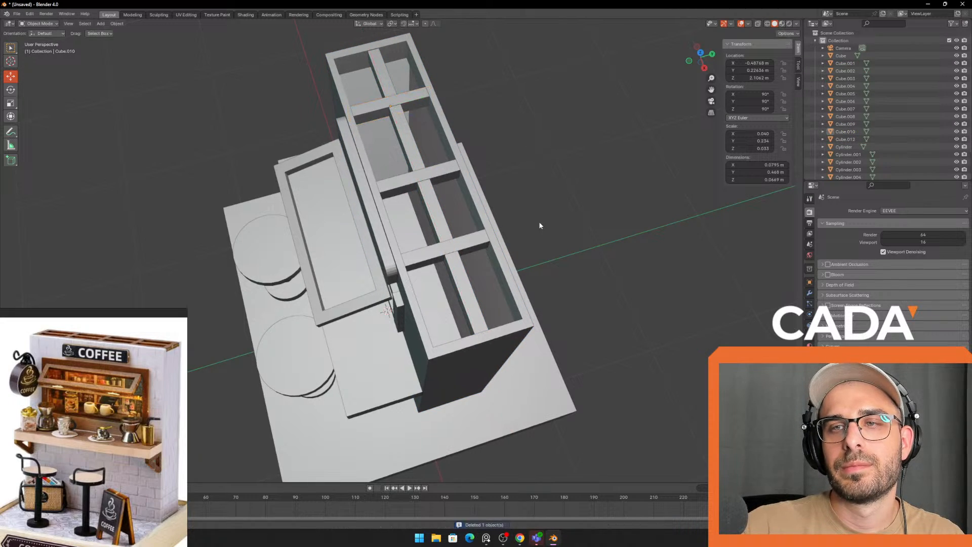
- Reduce the counter slab's thickness along Z to about 0.112 m
{"action": "middle_click_drag", "start_coordinate": [539, 220], "coordinate": [512, 215]}
{"action": "scroll", "coordinate": [512, 238], "scroll_direction": "up", "scroll_amount": 3}
{"action": "middle_click_drag", "start_coordinate": [531, 259], "coordinate": [284, 180]}
{"action": "left_click", "coordinate": [523, 257]}
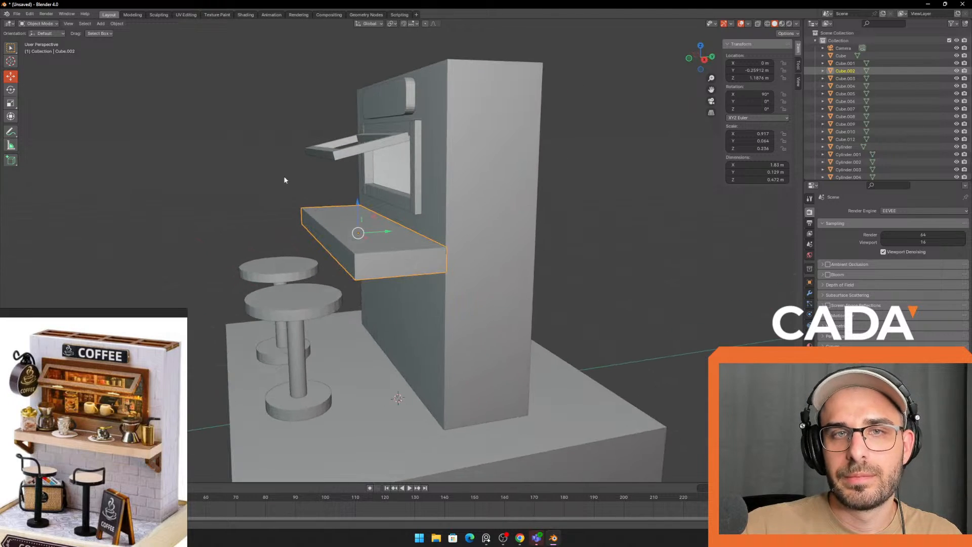
{"action": "left_click", "coordinate": [12, 104]}
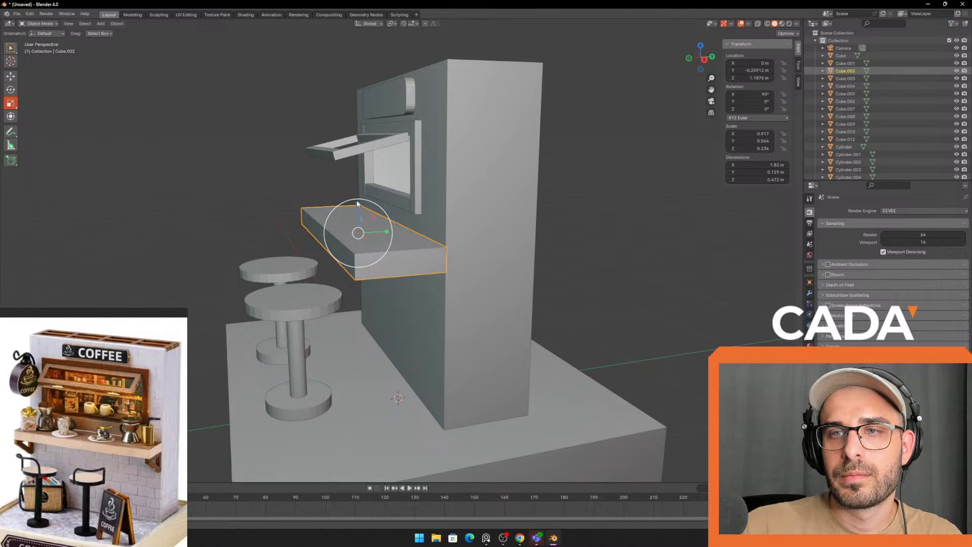
{"action": "left_click_drag", "start_coordinate": [357, 204], "coordinate": [363, 232]}
{"action": "left_click", "coordinate": [12, 76]}
{"action": "middle_click_drag", "start_coordinate": [534, 327], "coordinate": [600, 315]}
{"action": "left_click", "coordinate": [621, 343]}
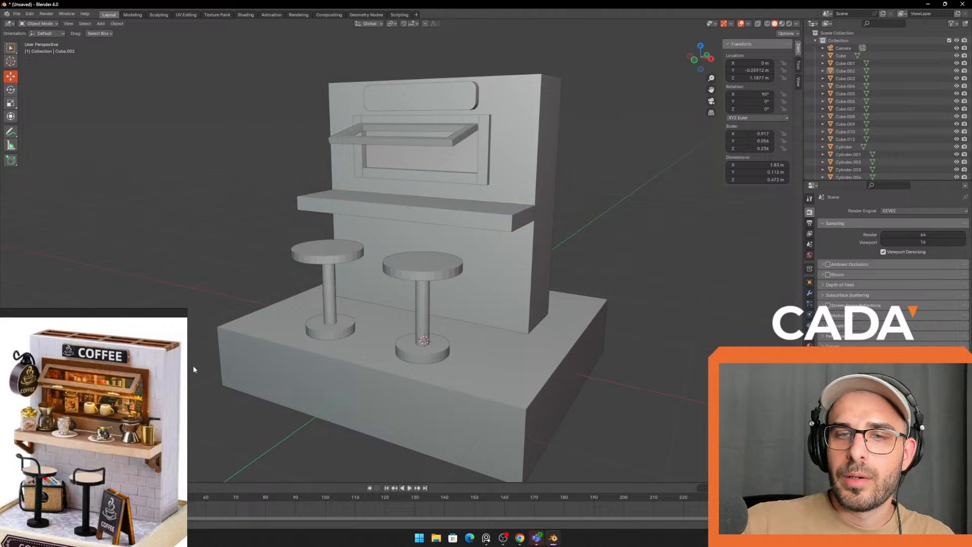
- Reposition the reference image so the whole coffee bar picture is visible beside the model
{"action": "right_click_drag", "start_coordinate": [135, 332], "coordinate": [153, 172]}
{"action": "scroll", "coordinate": [165, 238], "scroll_direction": "down", "scroll_amount": 2}
{"action": "middle_click_drag", "start_coordinate": [165, 253], "coordinate": [141, 245]}
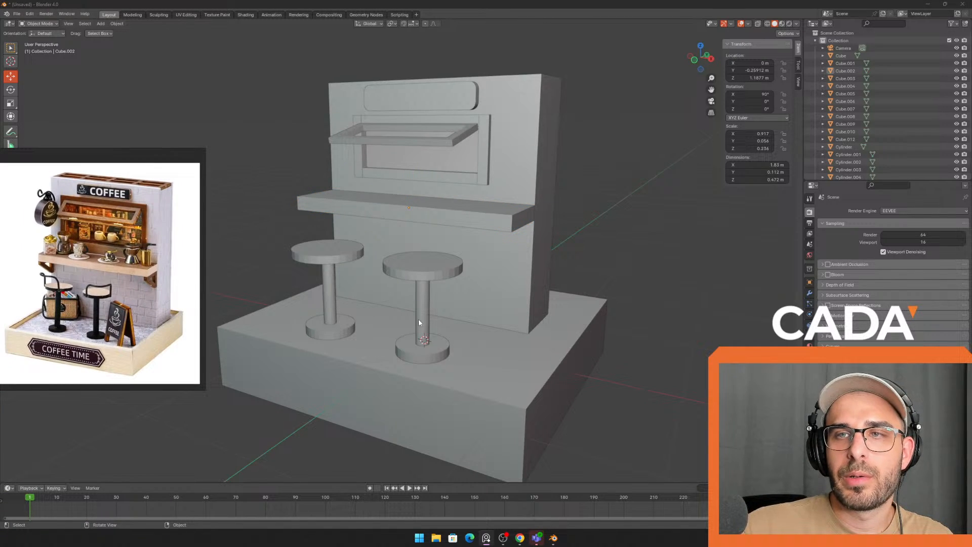
- Copy the seat disc of the stool at negative X and raise the copy about 0.588 m along Z
{"action": "middle_click_drag", "start_coordinate": [418, 322], "coordinate": [625, 220]}
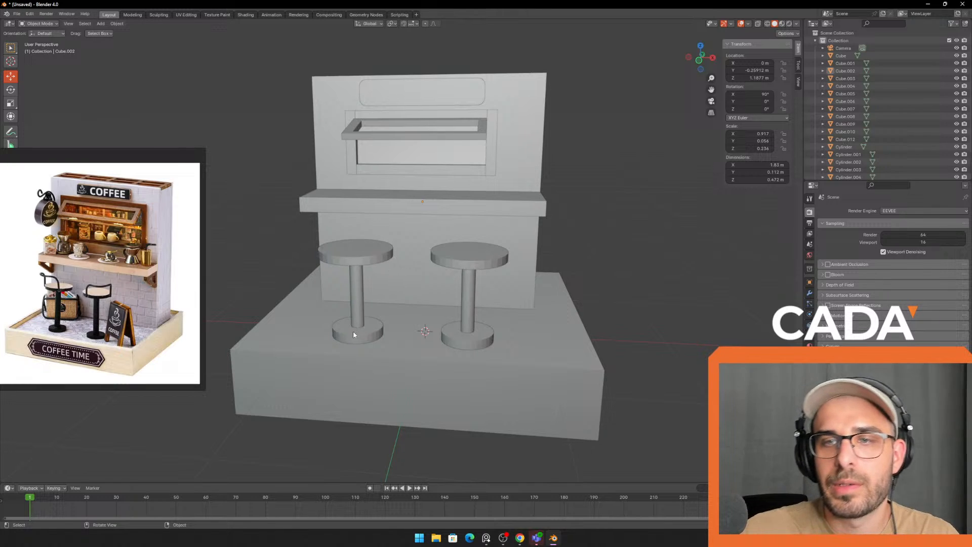
{"action": "scroll", "coordinate": [367, 247], "scroll_direction": "up", "scroll_amount": 2}
{"action": "middle_click_drag", "start_coordinate": [378, 273], "coordinate": [397, 304]}
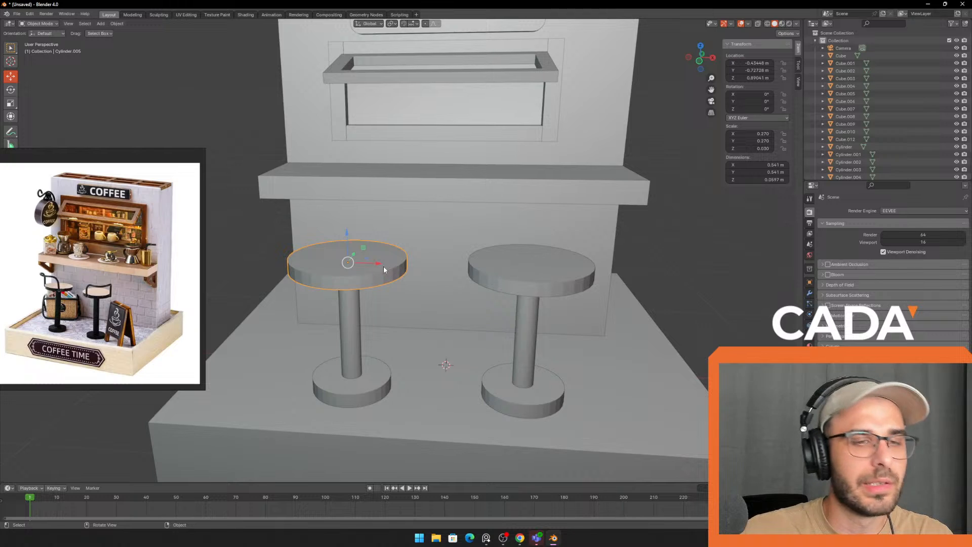
{"action": "key", "text": "ctrl+c"}
{"action": "key", "text": "ctrl+v"}
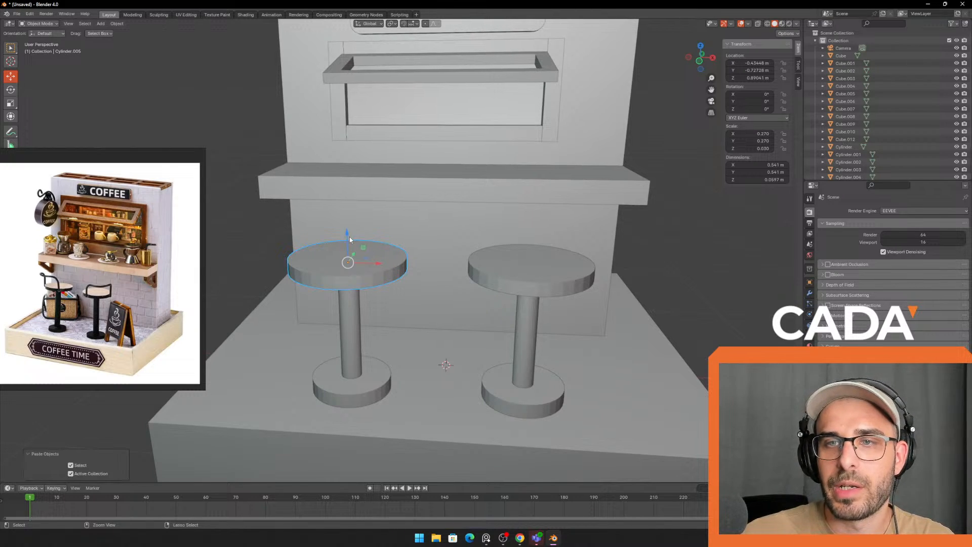
{"action": "left_click_drag", "start_coordinate": [347, 237], "coordinate": [344, 105]}
{"action": "middle_click_drag", "start_coordinate": [345, 105], "coordinate": [349, 128], "text": "shift"}
- Try to stand the copied disc upright with a 90° rotation about Y and undo the rotation
{"action": "left_click", "coordinate": [10, 89]}
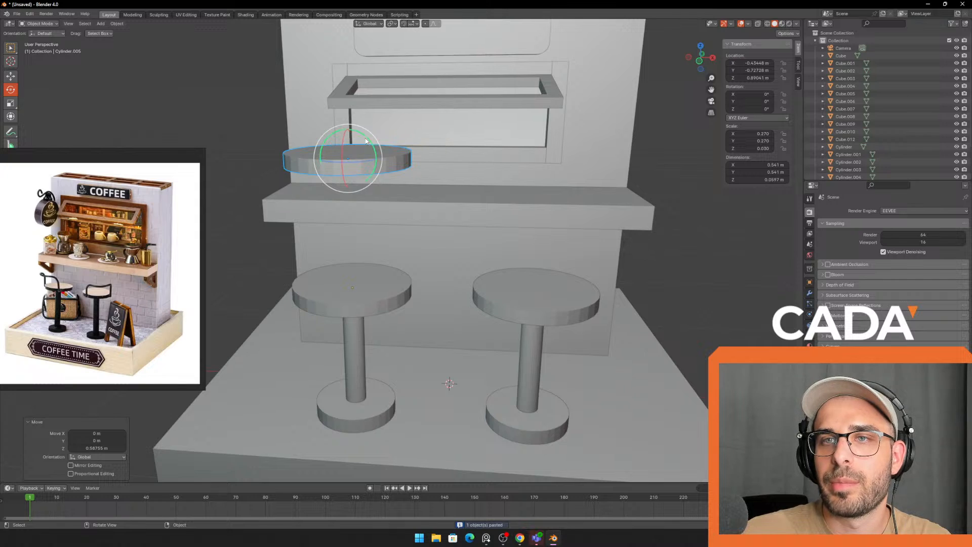
{"action": "left_click_drag", "start_coordinate": [366, 141], "coordinate": [372, 176]}
{"action": "key", "text": "ctrl+z"}
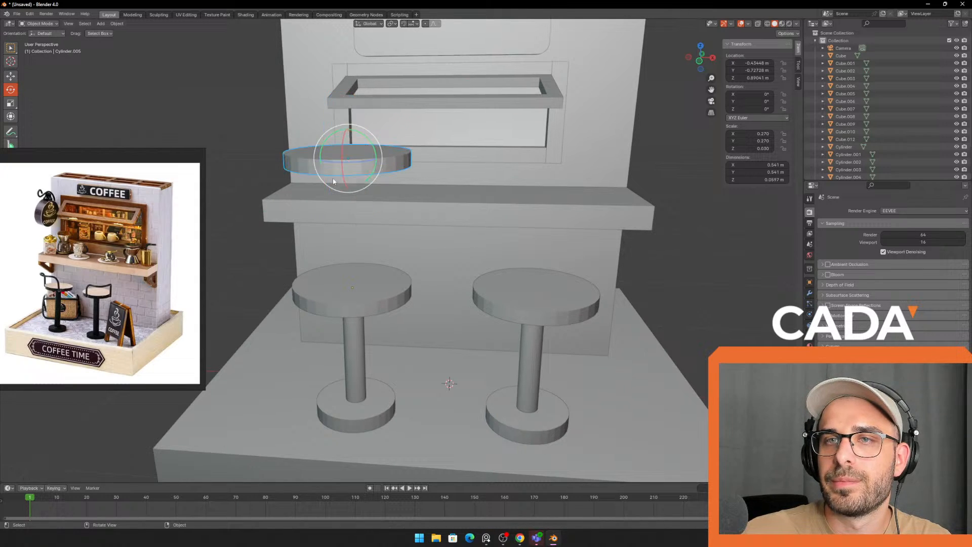
{"action": "left_click_drag", "start_coordinate": [366, 150], "coordinate": [373, 176]}
{"action": "left_click", "coordinate": [751, 104]}
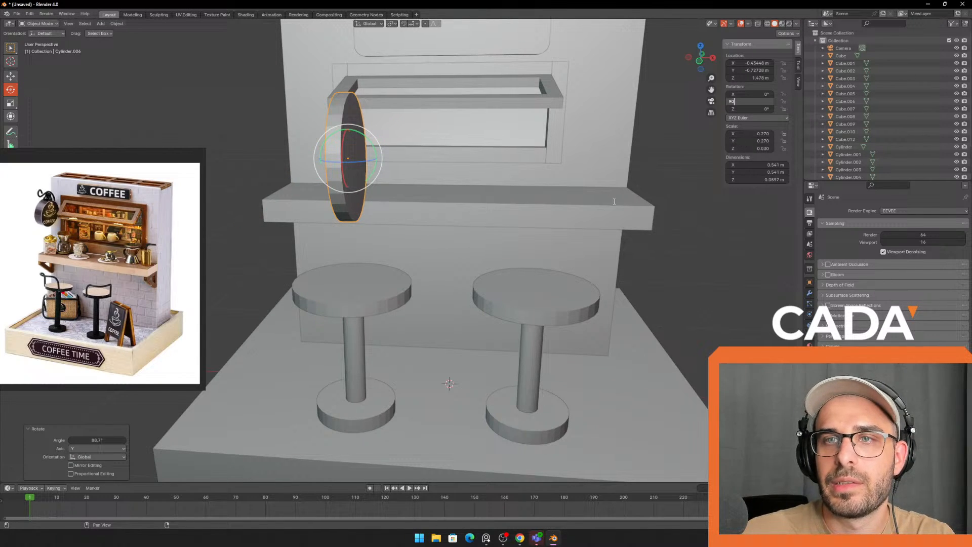
{"action": "key", "text": "Return"}
{"action": "key", "text": "ctrl+z"}
{"action": "key", "text": "ctrl+z"}
- Stand the copied disc upright by rotating it about Y and setting its Y rotation to 90°
{"action": "middle_click_drag", "start_coordinate": [534, 165], "coordinate": [533, 179]}
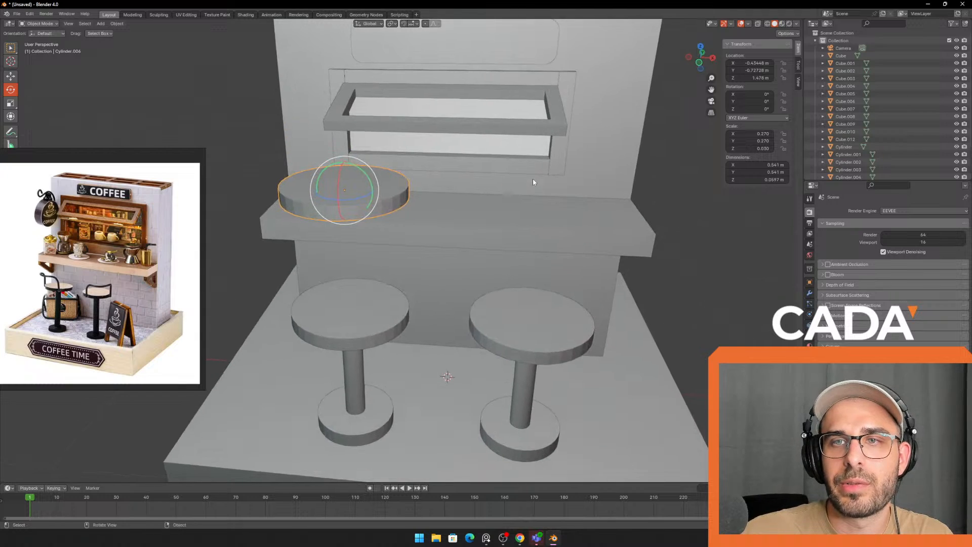
{"action": "left_click_drag", "start_coordinate": [359, 172], "coordinate": [373, 191]}
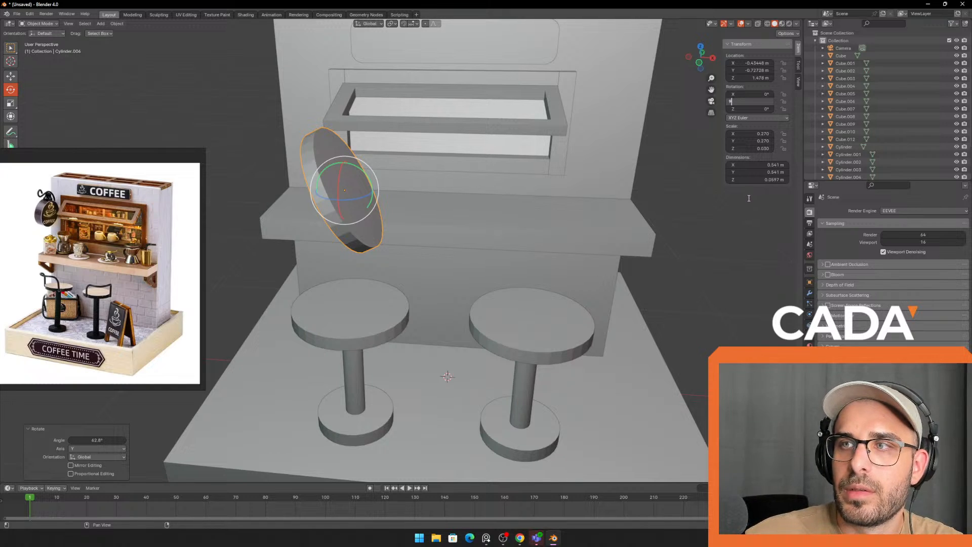
{"action": "type", "text": "90"}
{"action": "key", "text": "Return"}
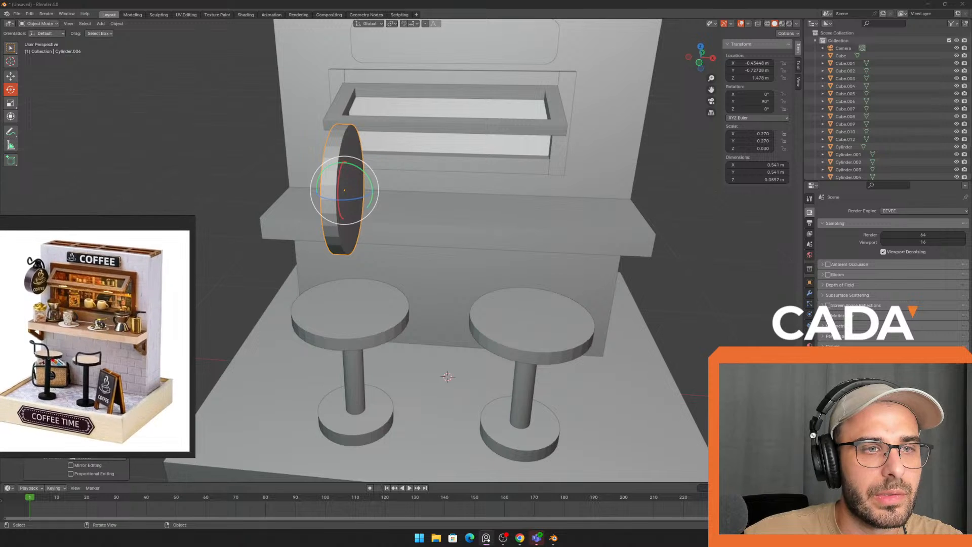
- Scale the upright disc along X to a thickness of about 0.134 m
{"action": "middle_click_drag", "start_coordinate": [411, 259], "coordinate": [462, 233]}
{"action": "left_click", "coordinate": [11, 103]}
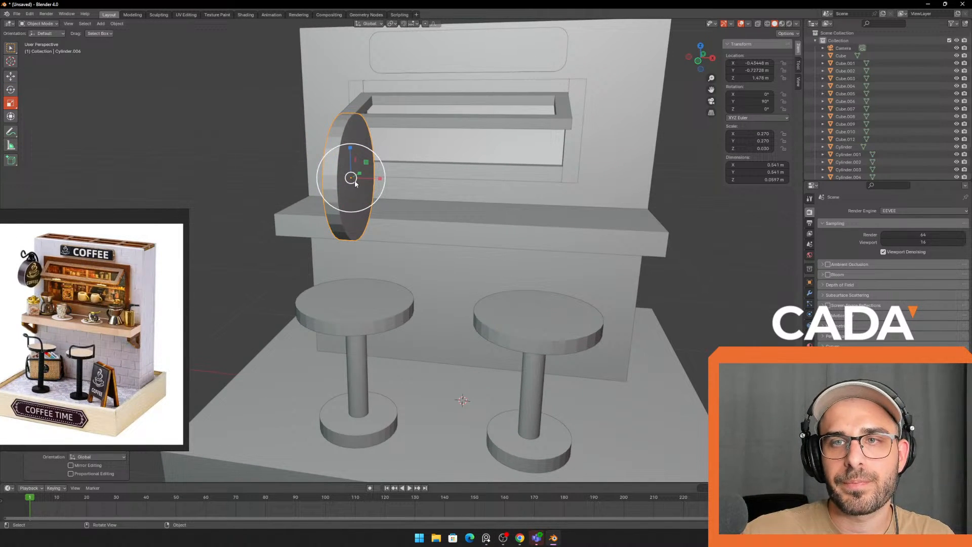
{"action": "left_click_drag", "start_coordinate": [378, 180], "coordinate": [417, 181]}
{"action": "middle_click_drag", "start_coordinate": [340, 157], "coordinate": [364, 185], "text": "shift"}
- Move the disc beside the wall's negative X edge, to about X −0.832 m, Y −0.369 m and Z 1.686 m
{"action": "left_click", "coordinate": [10, 75]}
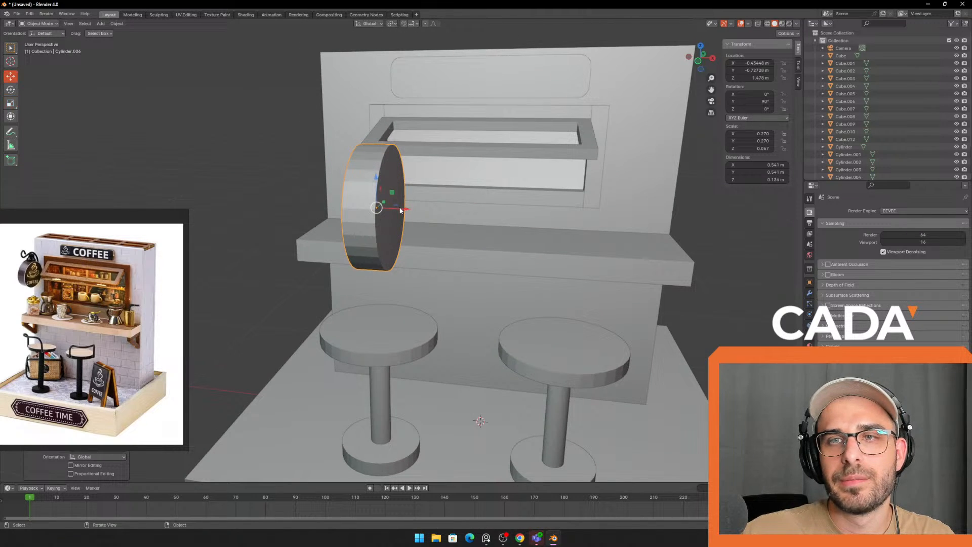
{"action": "left_click_drag", "start_coordinate": [404, 208], "coordinate": [310, 209]}
{"action": "middle_click_drag", "start_coordinate": [310, 209], "coordinate": [291, 188]}
{"action": "key", "text": "g"}
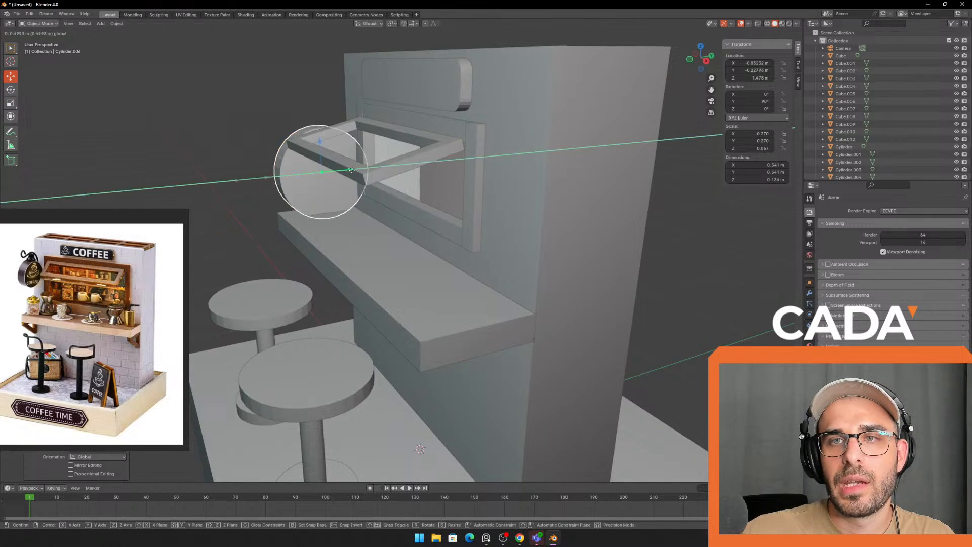
{"action": "key", "text": "z"}
{"action": "left_click", "coordinate": [284, 106]}
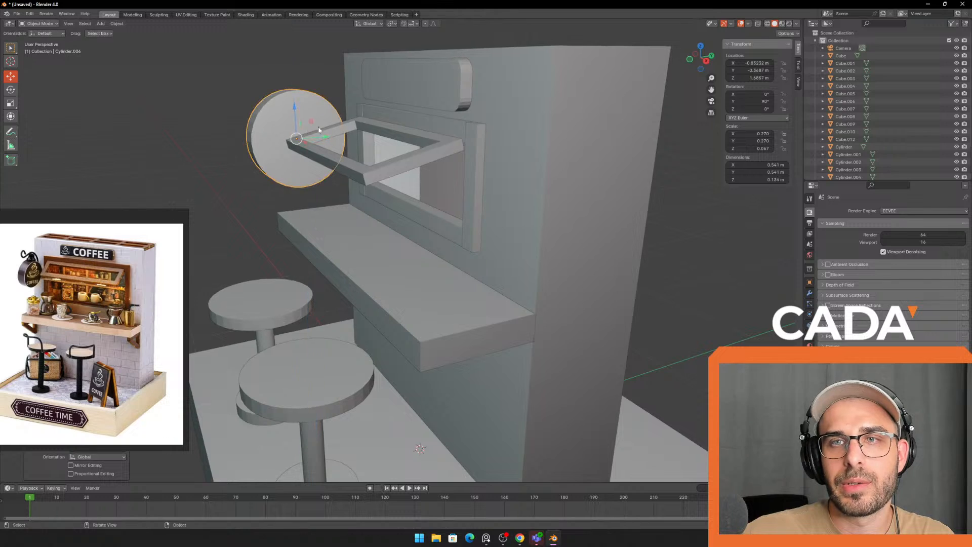
- Scale the disc down uniformly to about 0.442 m in diameter and 0.11 m thick
{"action": "middle_click_drag", "start_coordinate": [284, 106], "coordinate": [382, 167]}
{"action": "left_click", "coordinate": [10, 102]}
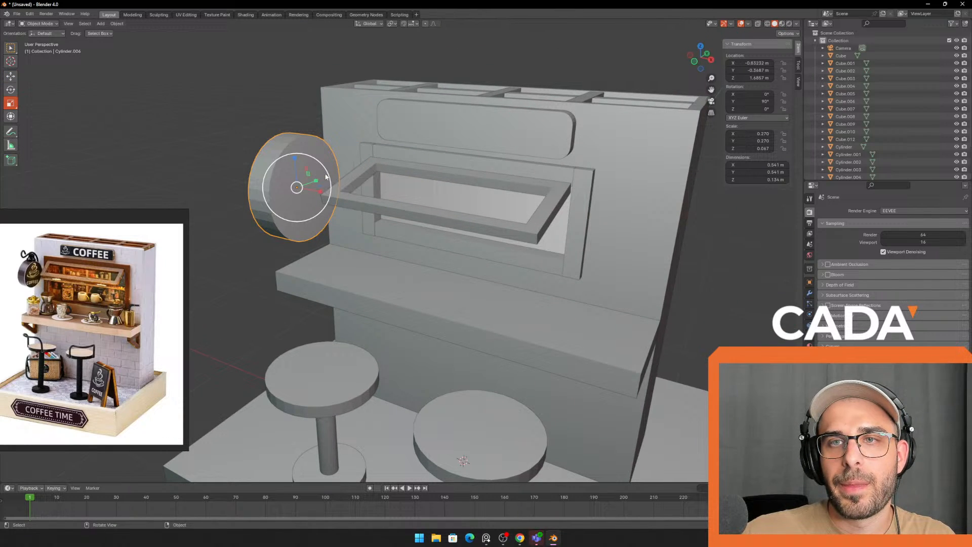
{"action": "left_click_drag", "start_coordinate": [325, 176], "coordinate": [319, 179]}
{"action": "middle_click_drag", "start_coordinate": [319, 178], "coordinate": [332, 200]}
{"action": "left_click_drag", "start_coordinate": [332, 199], "coordinate": [333, 199]}
- Adjust the disc's position to about Y −0.339 m and Z 1.74 m so it hangs beside the window
{"action": "middle_click_drag", "start_coordinate": [309, 188], "coordinate": [312, 224]}
{"action": "left_click", "coordinate": [11, 77]}
{"action": "left_click_drag", "start_coordinate": [312, 224], "coordinate": [309, 217]}
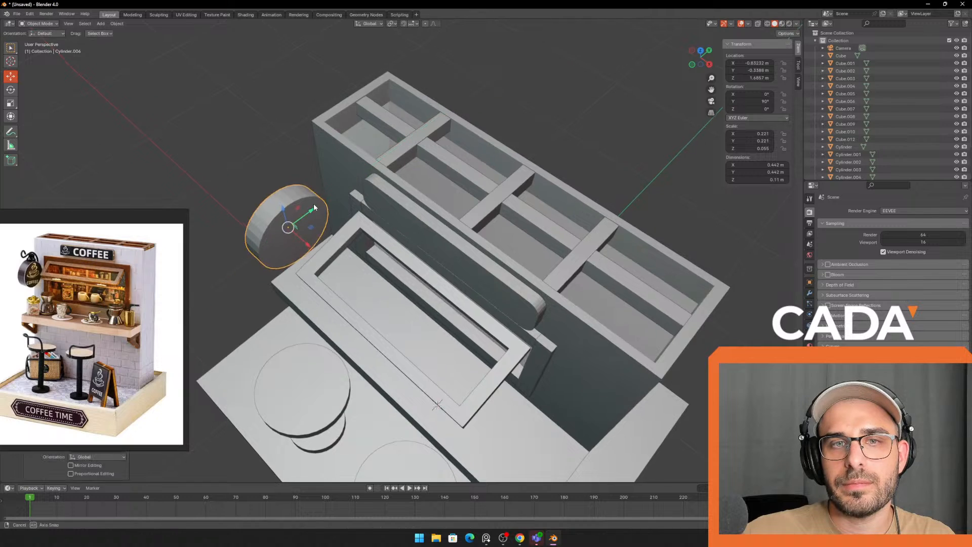
{"action": "middle_click_drag", "start_coordinate": [310, 218], "coordinate": [318, 160]}
{"action": "left_click_drag", "start_coordinate": [290, 160], "coordinate": [290, 165]}
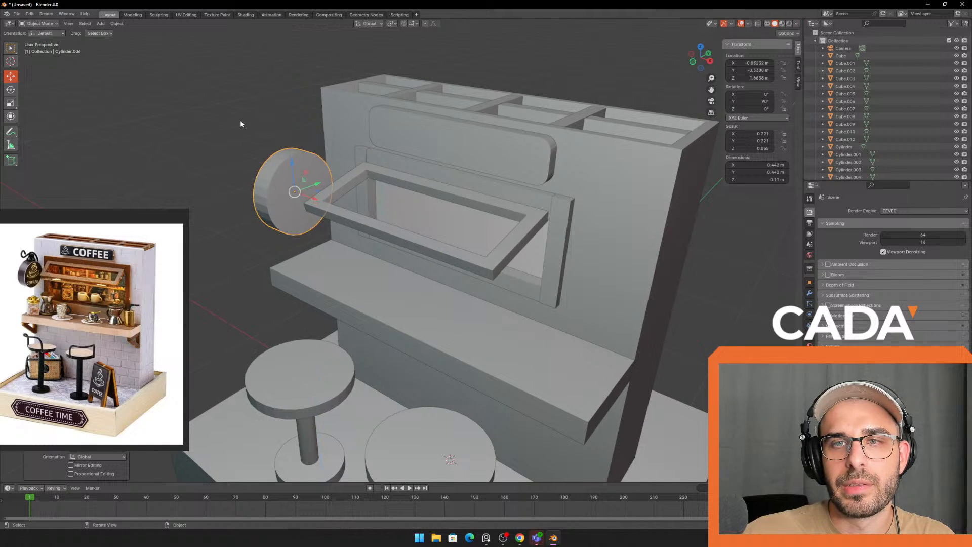
{"action": "scroll", "coordinate": [387, 223], "scroll_direction": "down", "scroll_amount": 6}
{"action": "scroll", "coordinate": [427, 216], "scroll_direction": "up", "scroll_amount": 5}
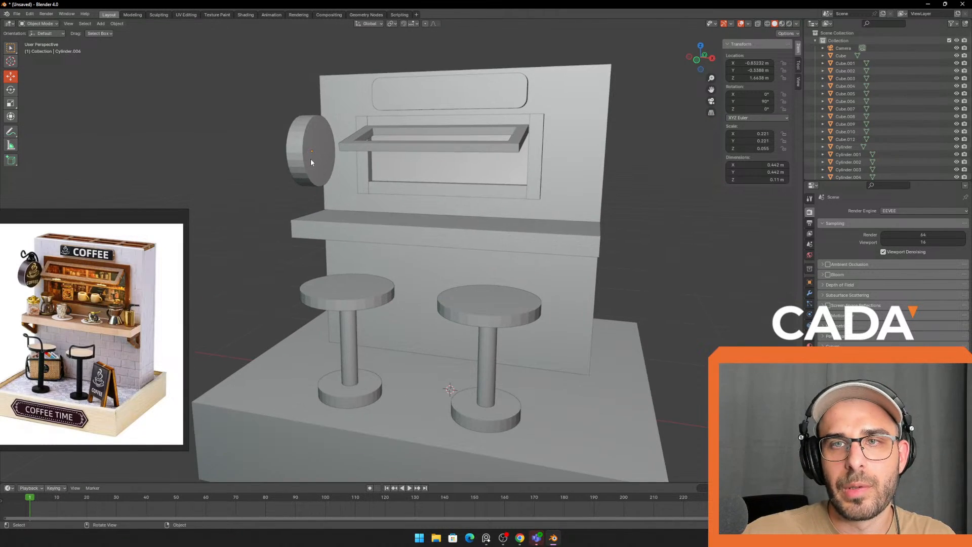
{"action": "left_click_drag", "start_coordinate": [300, 124], "coordinate": [299, 110]}
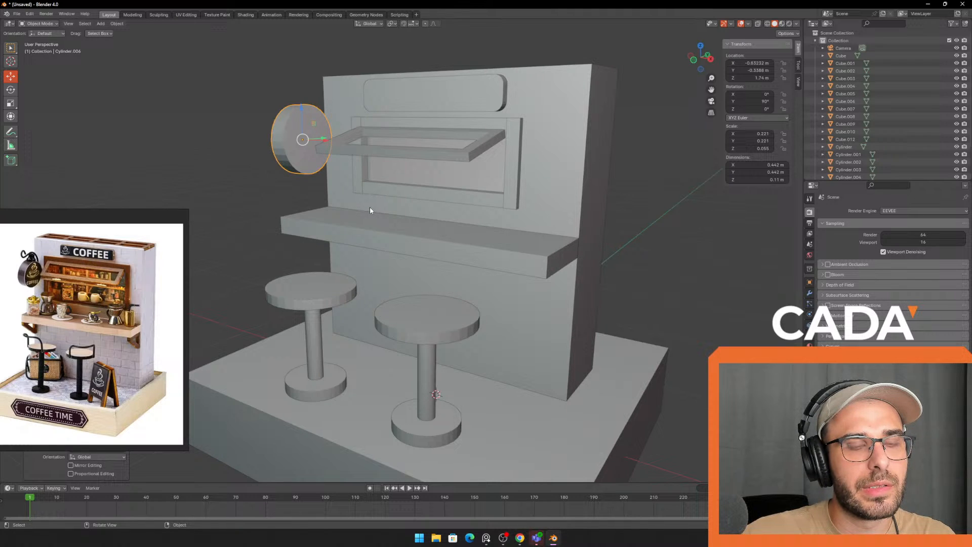
{"action": "scroll", "coordinate": [369, 210], "scroll_direction": "down", "scroll_amount": 4}
{"action": "left_click", "coordinate": [494, 211]}
{"action": "scroll", "coordinate": [494, 211], "scroll_direction": "up", "scroll_amount": 7}
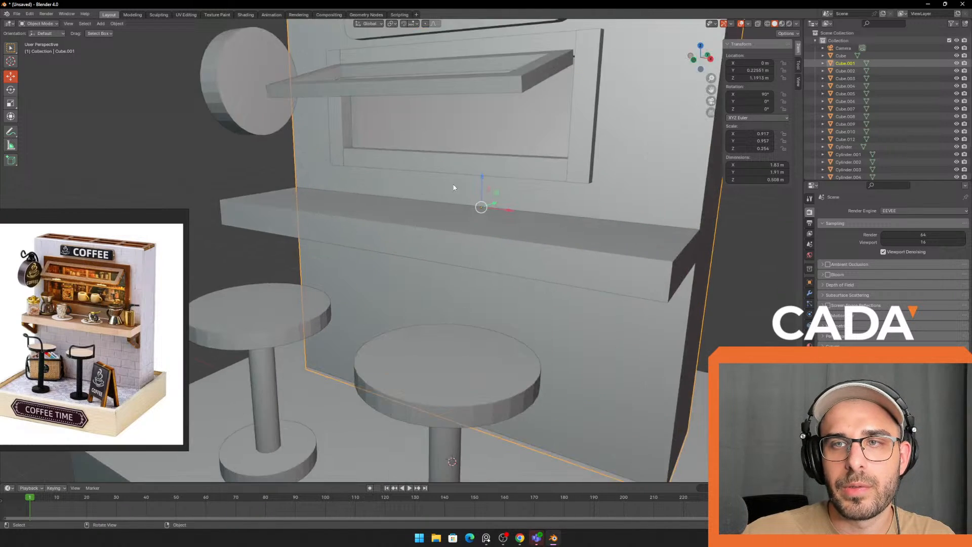
{"action": "middle_click_drag", "start_coordinate": [453, 185], "coordinate": [416, 210]}
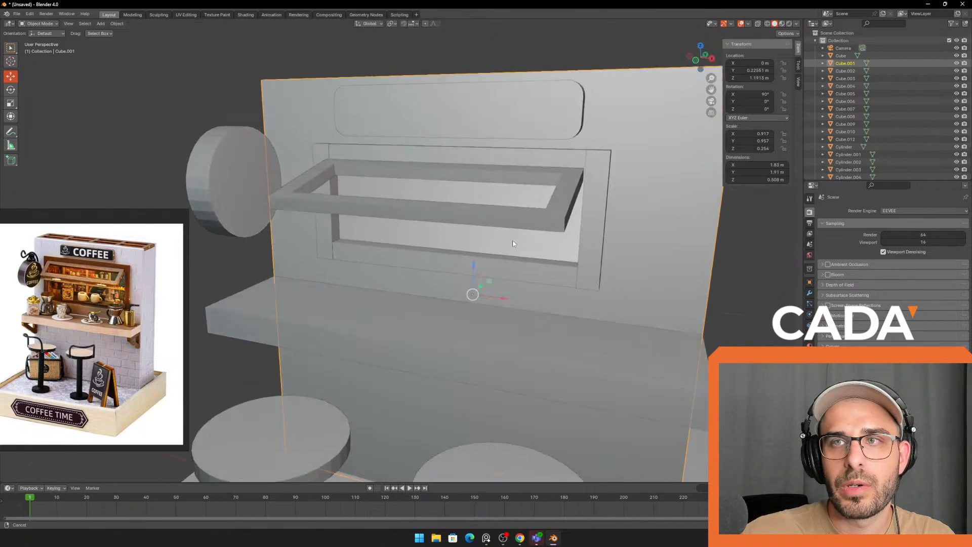
{"action": "left_click", "coordinate": [584, 107]}
{"action": "scroll", "coordinate": [584, 127], "scroll_direction": "down", "scroll_amount": 2}
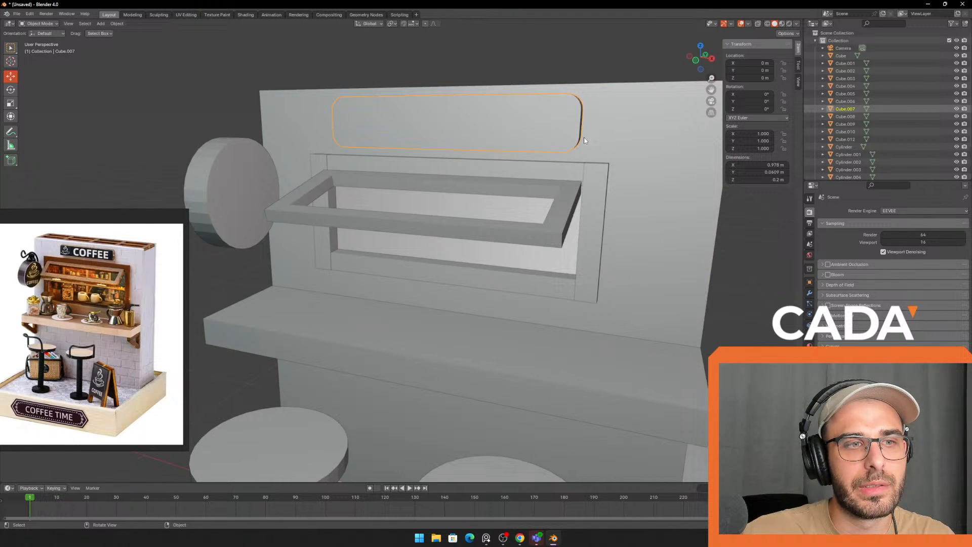
{"action": "scroll", "coordinate": [561, 203], "scroll_direction": "up", "scroll_amount": 2}
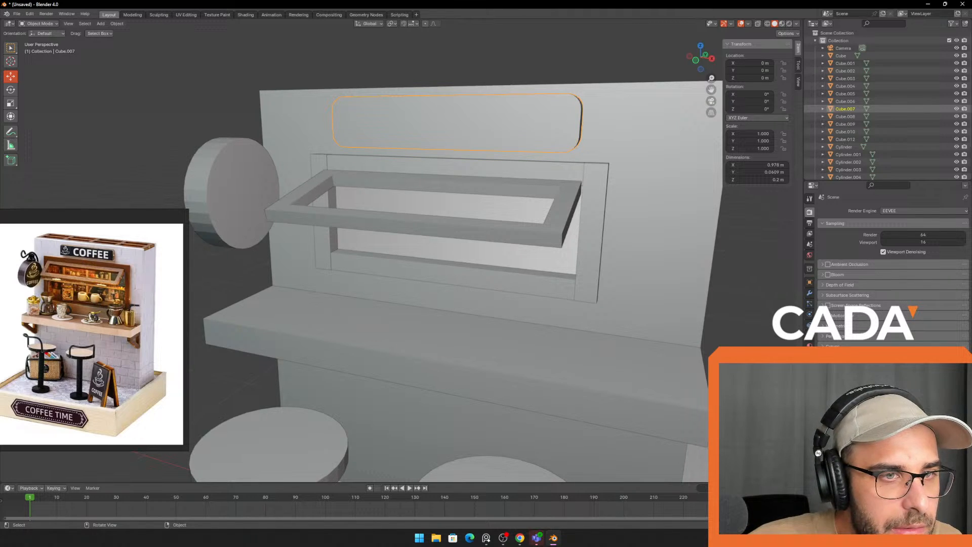
{"action": "scroll", "coordinate": [458, 226], "scroll_direction": "down", "scroll_amount": 3}
{"action": "left_click", "coordinate": [572, 277]}
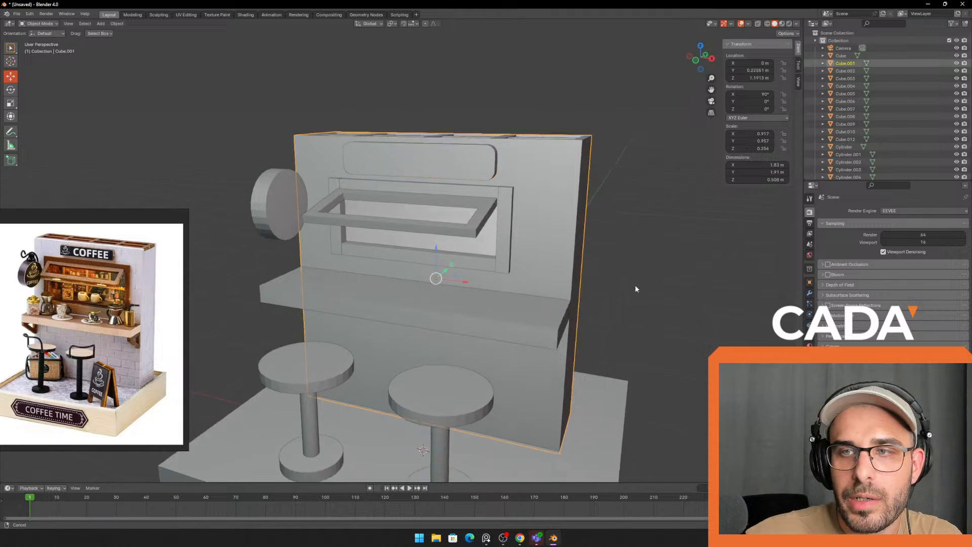
{"action": "left_click", "coordinate": [514, 256]}
{"action": "middle_click_drag", "start_coordinate": [636, 289], "coordinate": [496, 220], "text": "shift"}
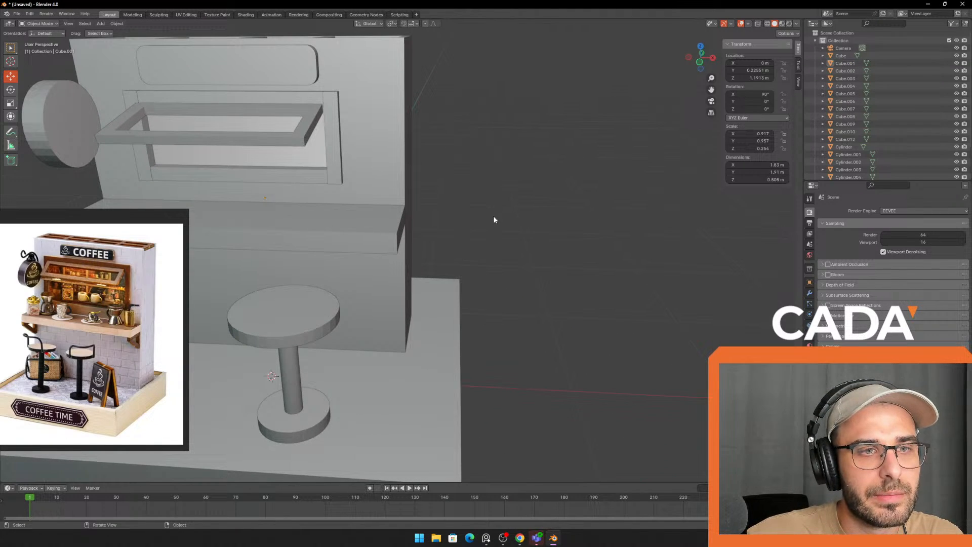
{"action": "mouse_move", "coordinate": [491, 222]}
{"action": "middle_mouse_down"}
{"action": "mouse_move", "coordinate": [460, 219]}
{"action": "mouse_move", "coordinate": [499, 210]}
{"action": "middle_mouse_up"}
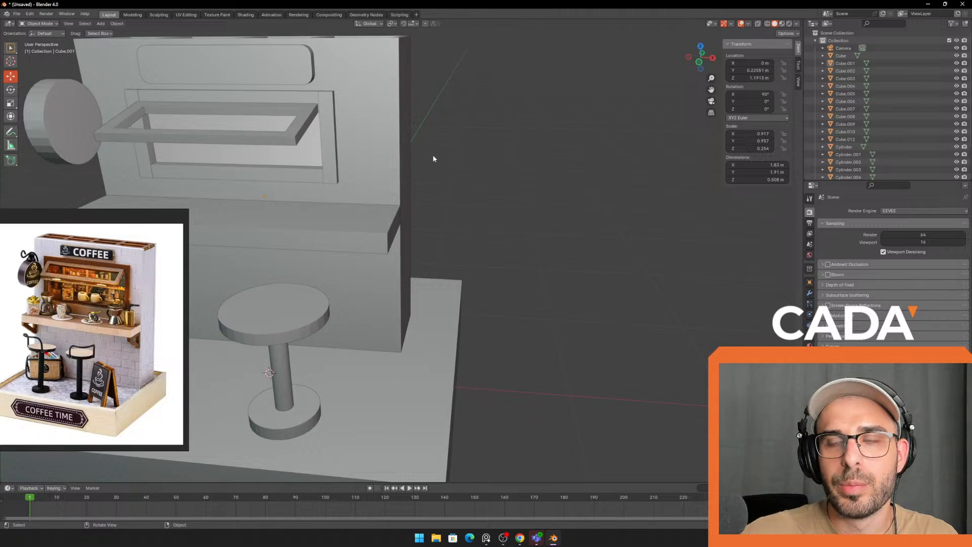
{"action": "key", "text": "ctrl+z"}
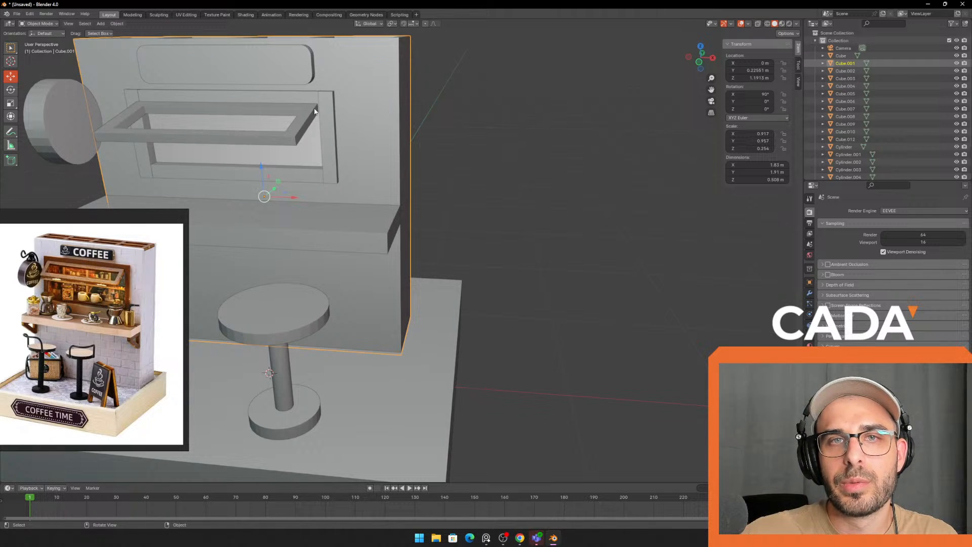
{"action": "left_click", "coordinate": [474, 147]}
{"action": "middle_click_drag", "start_coordinate": [548, 185], "coordinate": [522, 162], "text": "shift"}
{"action": "key", "text": "shift+a"}
{"action": "mouse_move", "coordinate": [522, 162]}
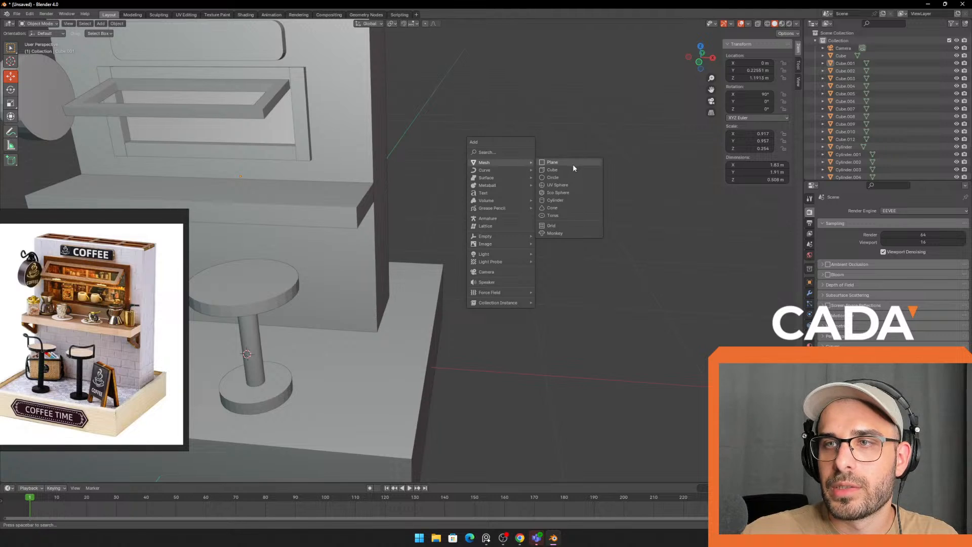
{"action": "left_click", "coordinate": [552, 170]}
{"action": "scroll", "coordinate": [442, 218], "scroll_direction": "down", "scroll_amount": 3}
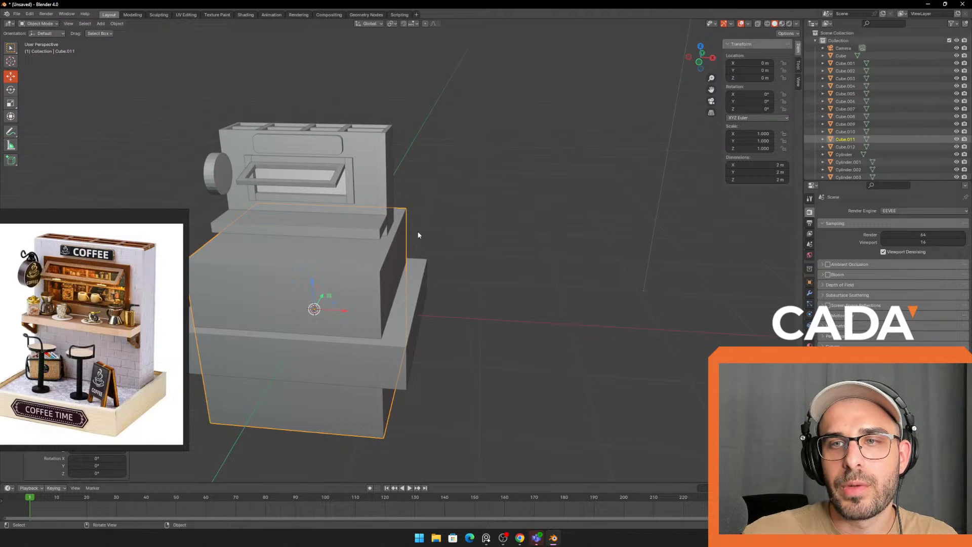
{"action": "left_click_drag", "start_coordinate": [346, 311], "coordinate": [581, 325]}
{"action": "left_click_drag", "start_coordinate": [552, 293], "coordinate": [555, 252]}
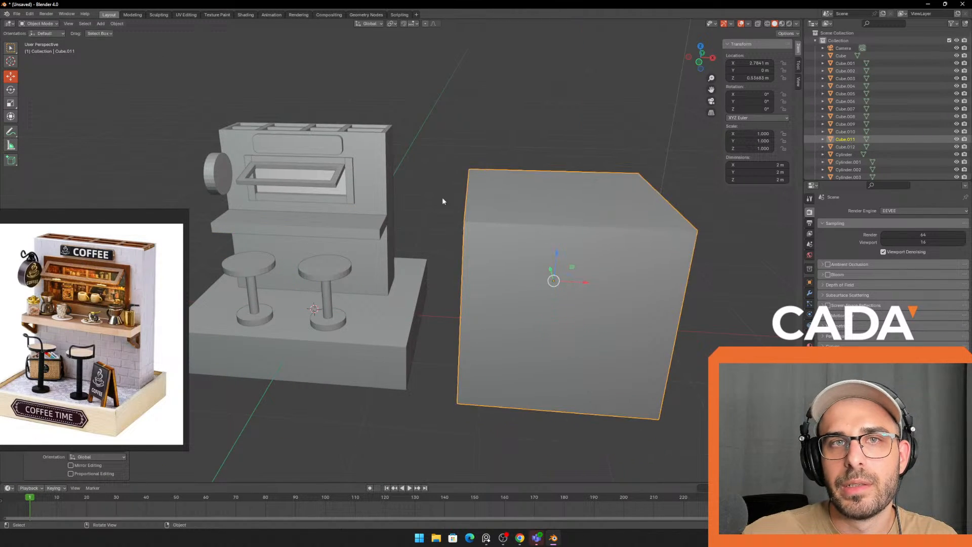
{"action": "key", "text": "ctrl+z"}
{"action": "key", "text": "ctrl+z"}
{"action": "key", "text": "ctrl+z"}
- Add a cube mesh and move it clear of the coffee bar, to about X 3.084 m and Z 1.216 m
{"action": "left_click", "coordinate": [100, 24]}
{"action": "mouse_move", "coordinate": [137, 34]}
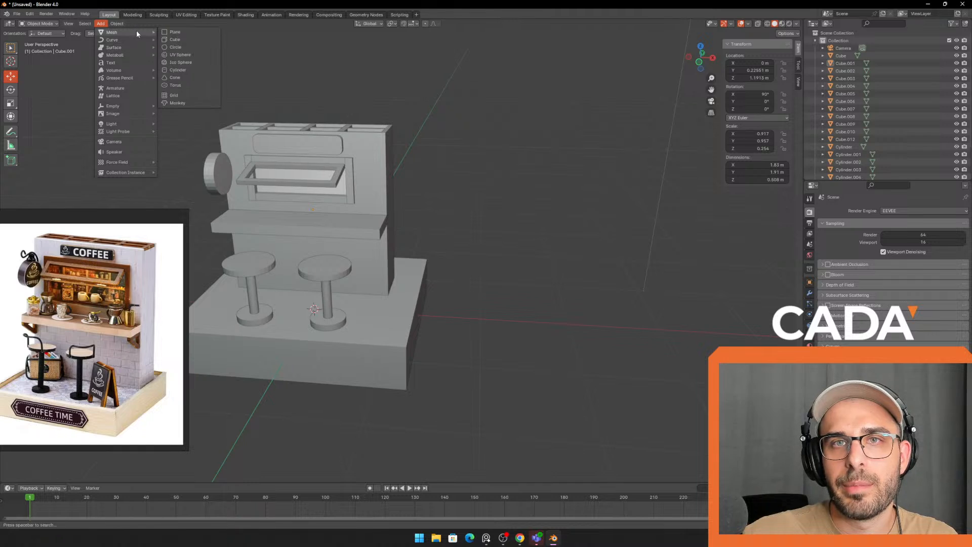
{"action": "left_click", "coordinate": [186, 40]}
{"action": "left_click_drag", "start_coordinate": [345, 311], "coordinate": [589, 196]}
{"action": "middle_click_drag", "start_coordinate": [618, 196], "coordinate": [529, 184], "text": "shift"}
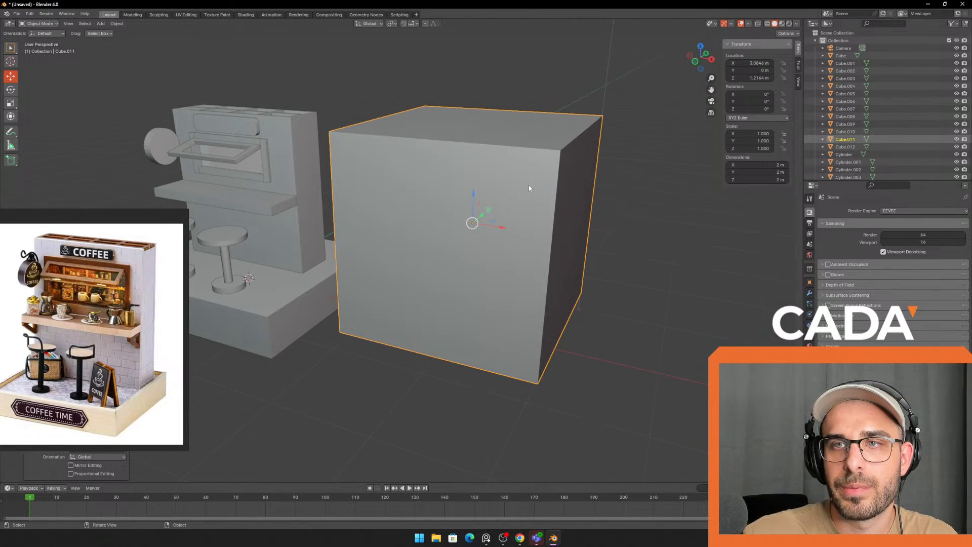
{"action": "key", "text": "Tab"}
{"action": "key", "text": "alt+a"}
{"action": "scroll", "coordinate": [529, 136], "scroll_direction": "up", "scroll_amount": 2}
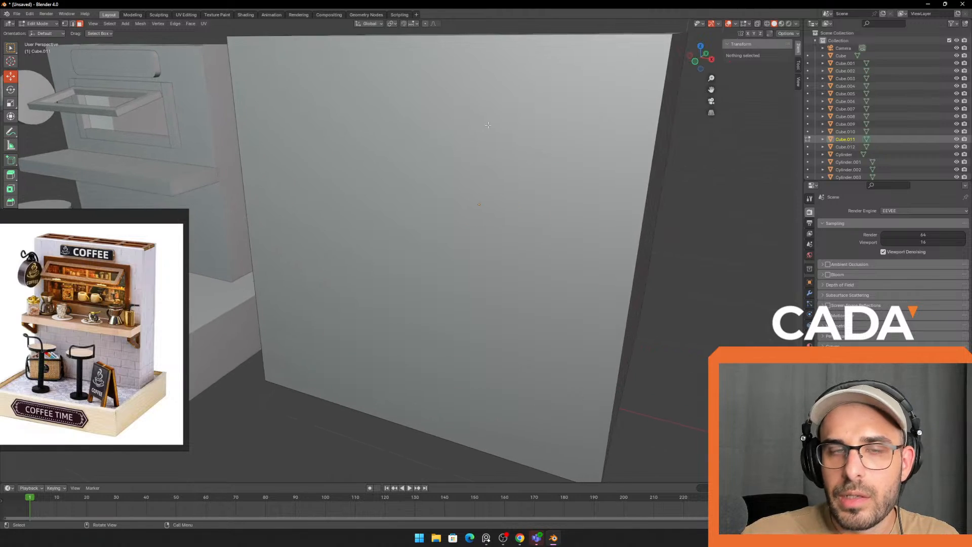
{"action": "scroll", "coordinate": [121, 156], "scroll_direction": "down", "scroll_amount": 1}
{"action": "middle_click_drag", "start_coordinate": [264, 168], "coordinate": [429, 212]}
{"action": "key", "text": "Tab"}
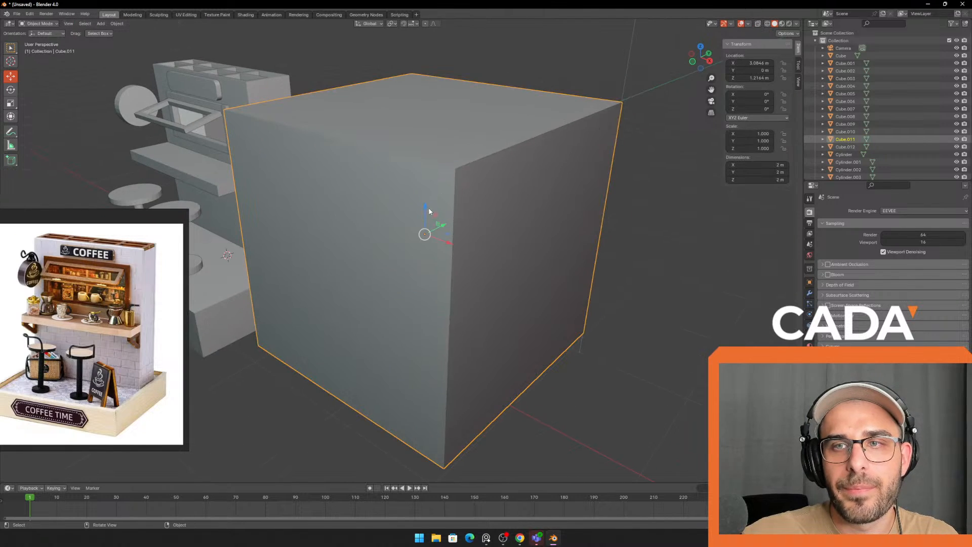
- Scale the new cube down along Y to flatten it into an upright slab
{"action": "left_click", "coordinate": [10, 116]}
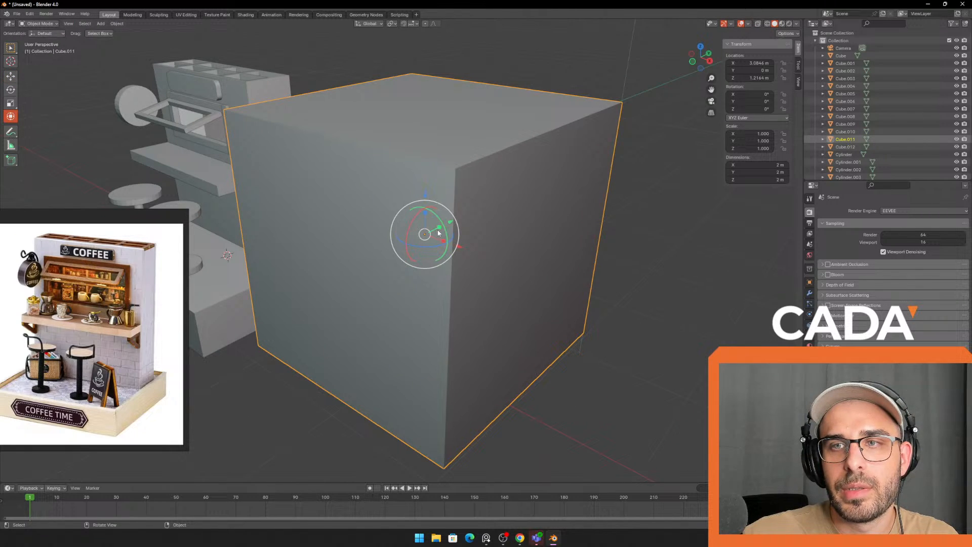
{"action": "left_click_drag", "start_coordinate": [438, 229], "coordinate": [431, 233]}
{"action": "key", "text": "s"}
{"action": "key", "text": "y"}
{"action": "middle_click_drag", "start_coordinate": [591, 195], "coordinate": [526, 212]}
{"action": "left_click", "coordinate": [536, 206]}
- Cut two vertical edge loops near the slab's sides and two horizontal loops, one near its top and one just above the middle
{"action": "key", "text": "Tab"}
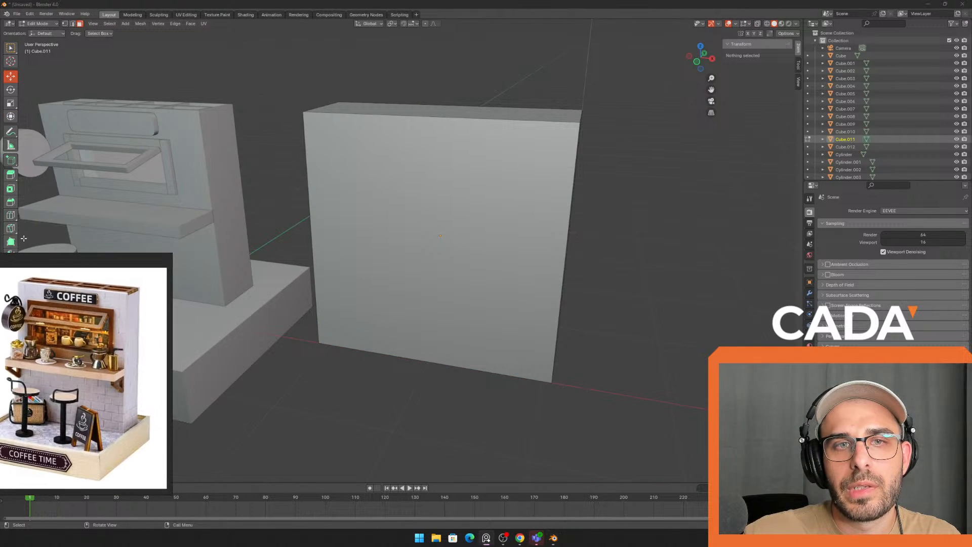
{"action": "left_click", "coordinate": [10, 215]}
{"action": "middle_click_drag", "start_coordinate": [249, 212], "coordinate": [265, 205]}
{"action": "left_click_drag", "start_coordinate": [540, 104], "coordinate": [576, 132]}
{"action": "left_click_drag", "start_coordinate": [480, 117], "coordinate": [405, 124]}
{"action": "left_click_drag", "start_coordinate": [369, 191], "coordinate": [372, 121]}
{"action": "scroll", "coordinate": [628, 210], "scroll_direction": "up", "scroll_amount": 2}
{"action": "middle_click_drag", "start_coordinate": [645, 210], "coordinate": [618, 207]}
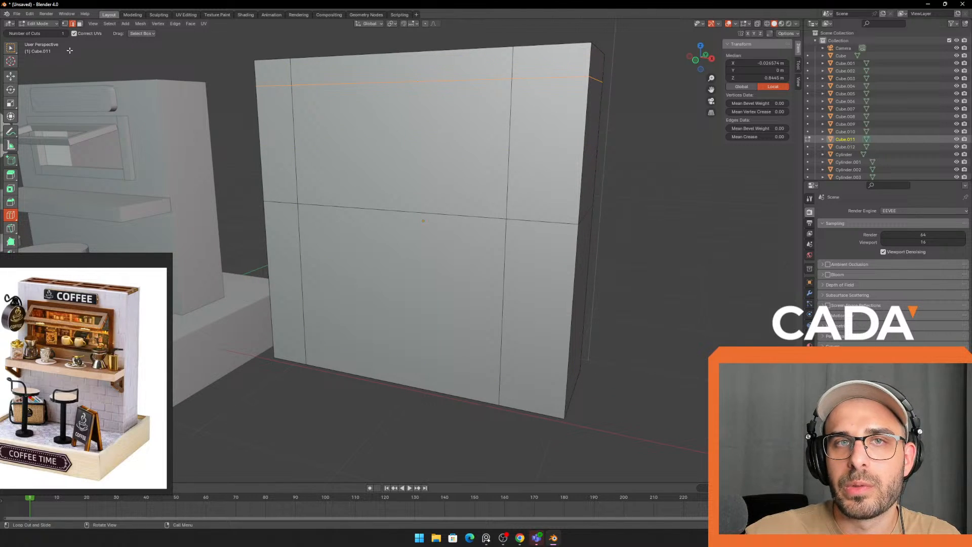
{"action": "middle_click_drag", "start_coordinate": [383, 171], "coordinate": [394, 183]}
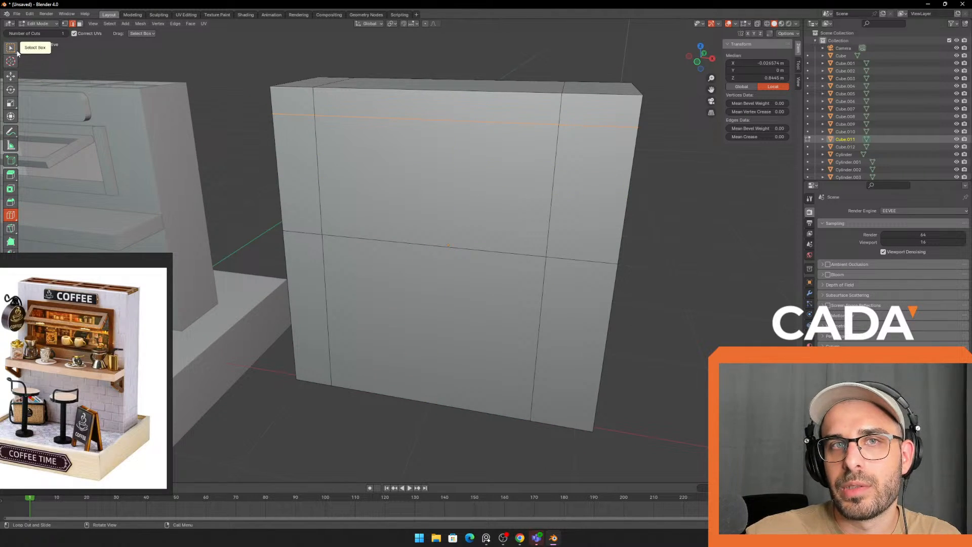
- Try selecting individual edges on the slab's front face and clear the selection
{"action": "left_click", "coordinate": [10, 76]}
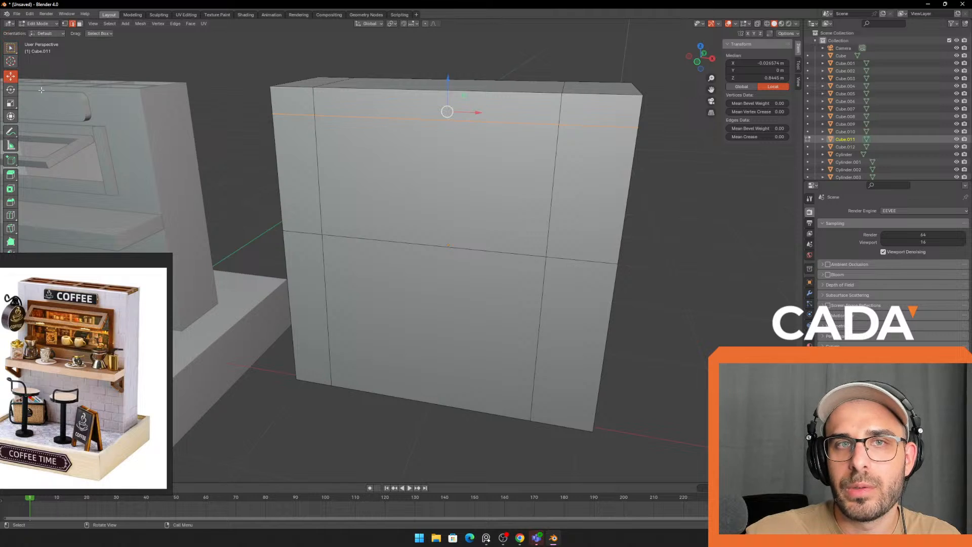
{"action": "key", "text": "alt+a"}
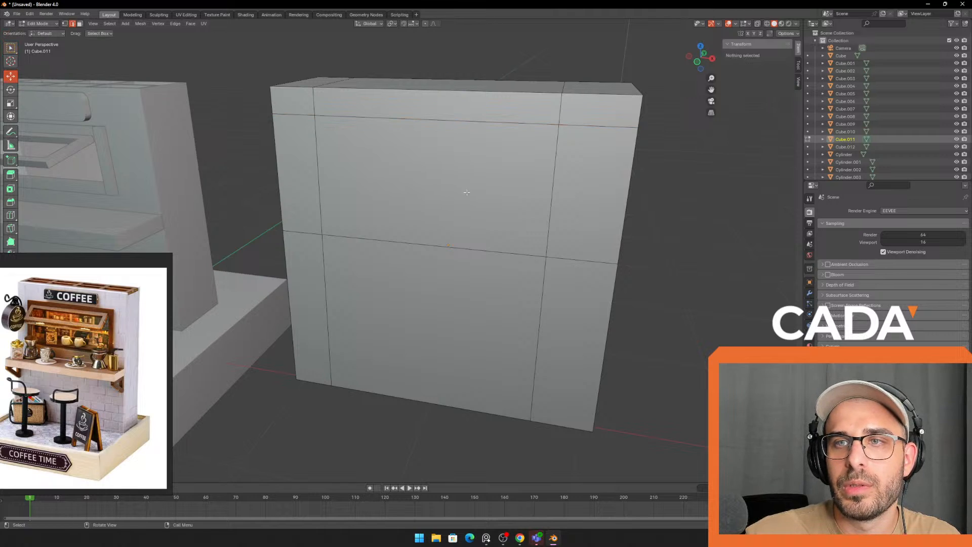
{"action": "left_click", "coordinate": [320, 234]}
{"action": "key", "text": "alt+a"}
{"action": "left_click", "coordinate": [369, 240]}
{"action": "middle_click_drag", "start_coordinate": [582, 259], "coordinate": [615, 236]}
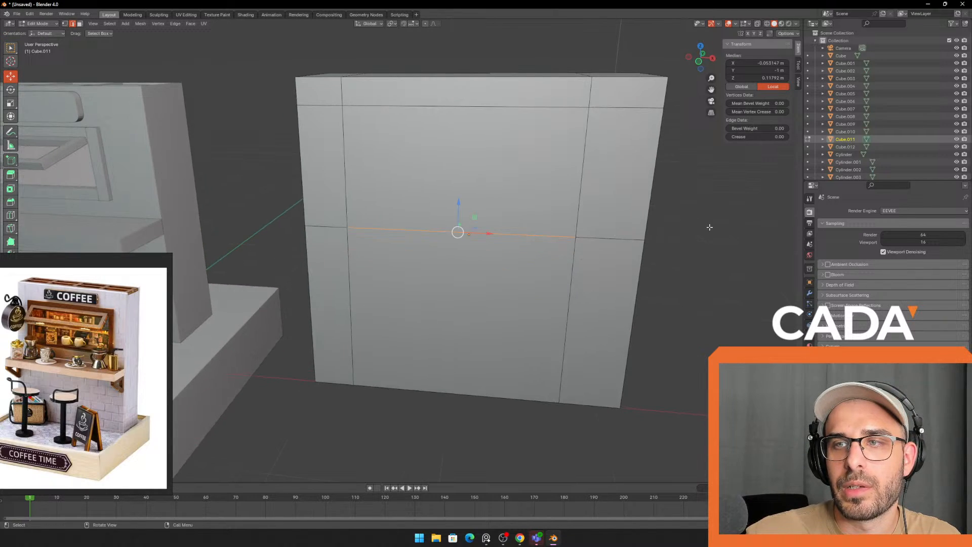
{"action": "key", "text": "alt+a"}
{"action": "middle_click_drag", "start_coordinate": [709, 228], "coordinate": [605, 219]}
{"action": "left_click_drag", "start_coordinate": [455, 280], "coordinate": [560, 225]}
{"action": "key", "text": "alt+a"}
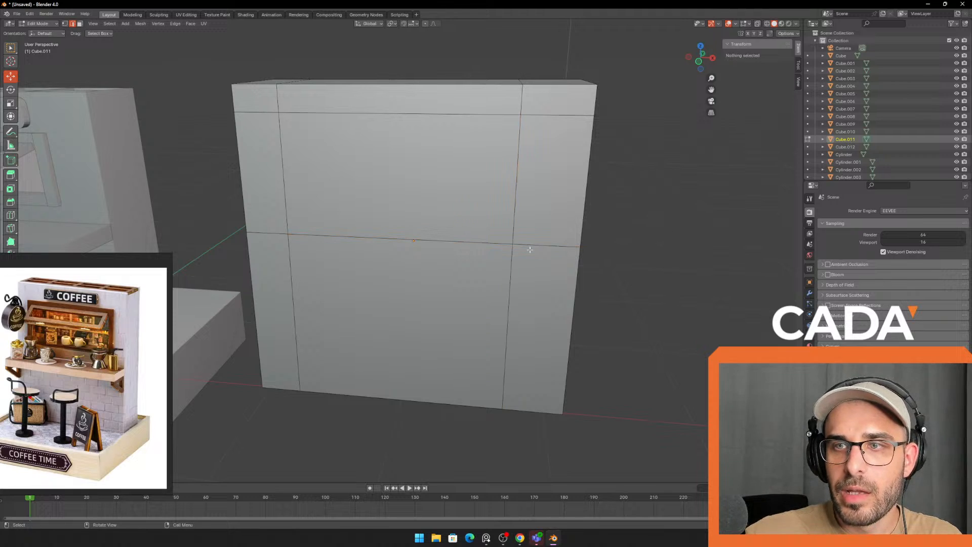
- Try shifting the upper vertical edge near the slab's positive X side inward along X, and undo the move
{"action": "left_click", "coordinate": [541, 239]}
{"action": "left_click", "coordinate": [519, 217]}
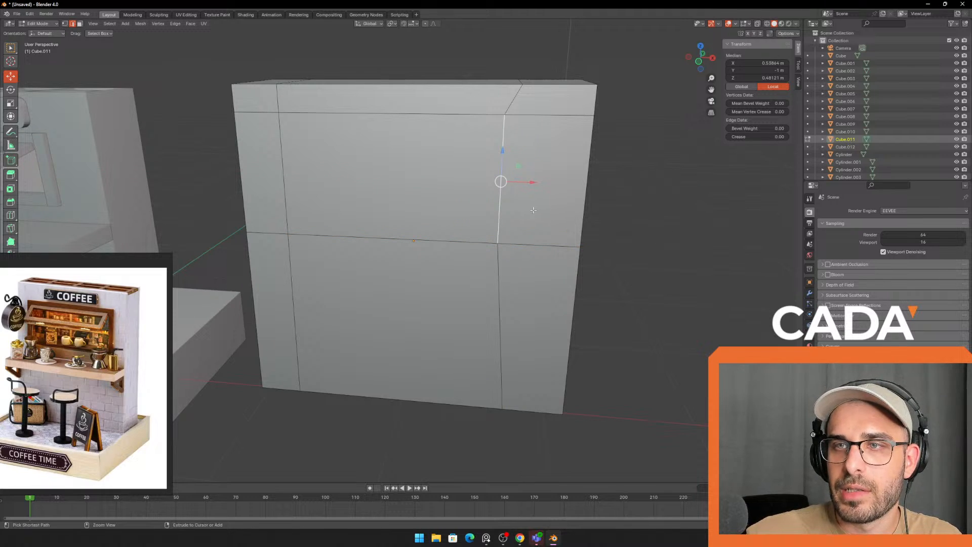
{"action": "key", "text": "alt+a"}
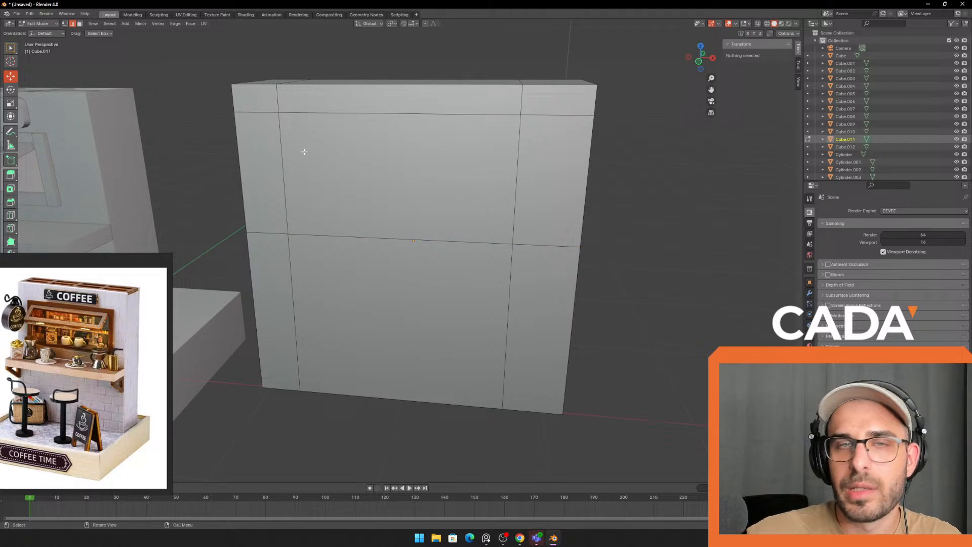
- Switch the mesh selection mode through vertices and edges to faces
{"action": "left_click", "coordinate": [65, 24]}
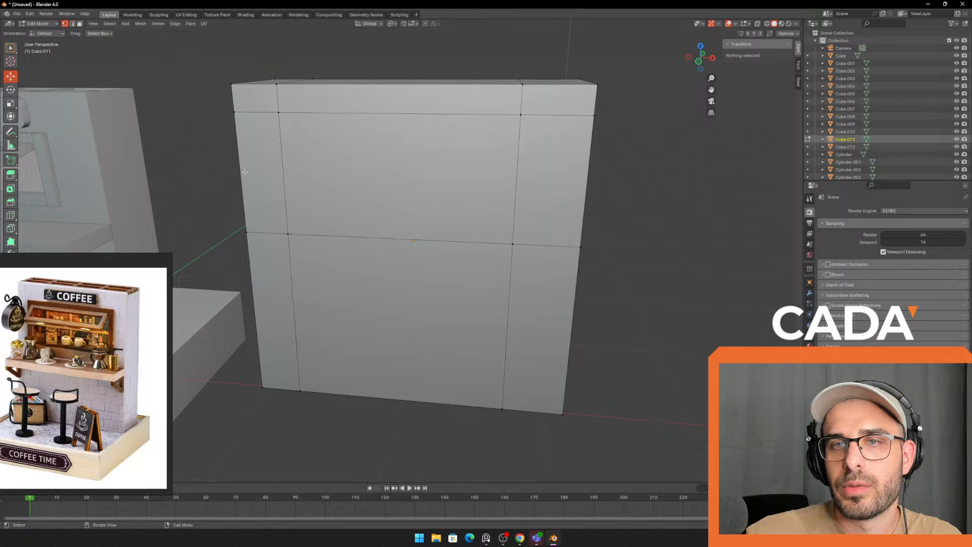
{"action": "left_click", "coordinate": [300, 238]}
{"action": "left_click", "coordinate": [73, 24]}
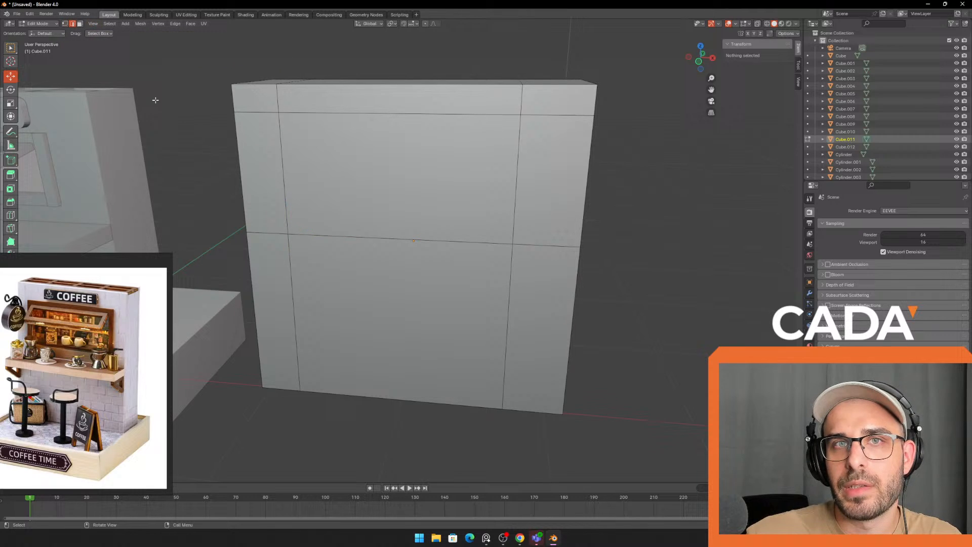
{"action": "left_click", "coordinate": [504, 243]}
{"action": "left_click", "coordinate": [79, 25]}
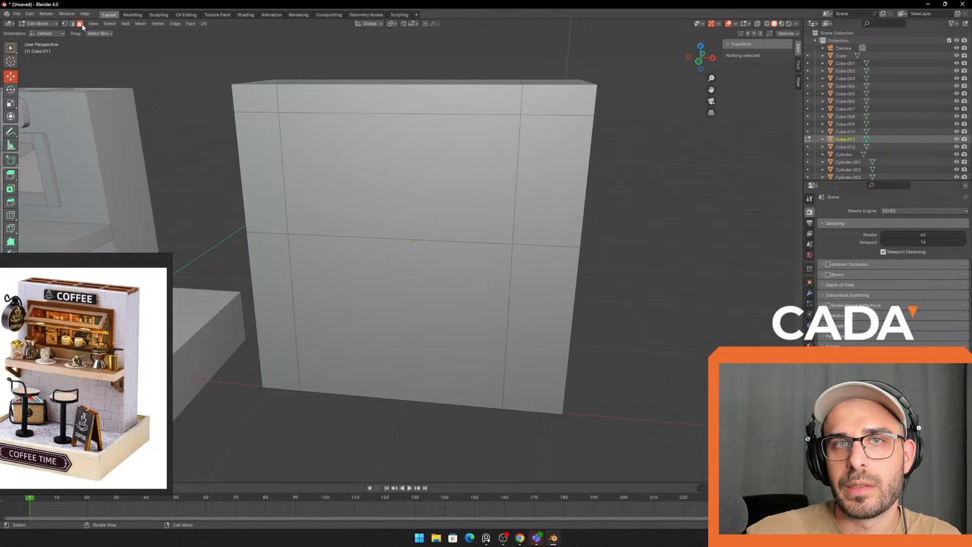
- Try deleting only the upper middle face on the slab's front, undo the deletion and return to Object Mode
{"action": "left_click", "coordinate": [385, 159]}
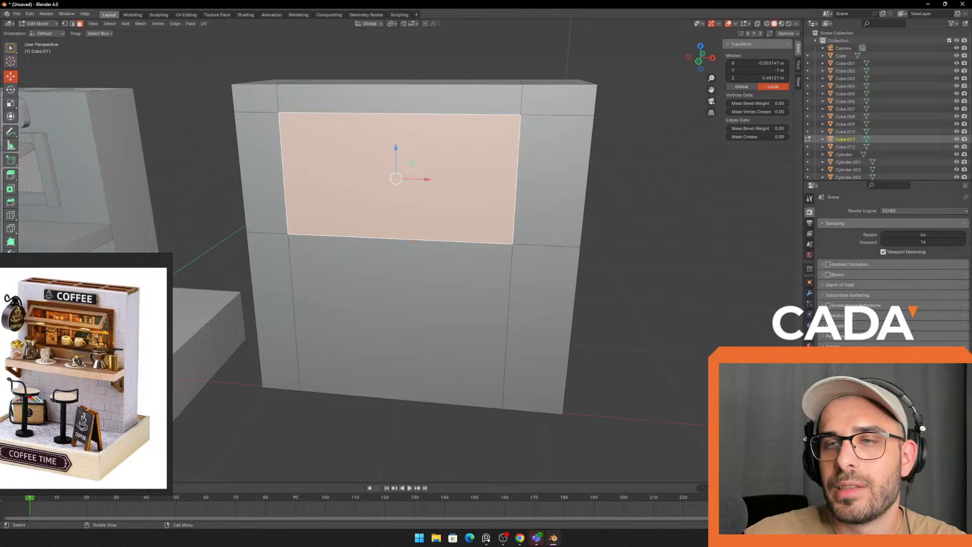
{"action": "key", "text": "x"}
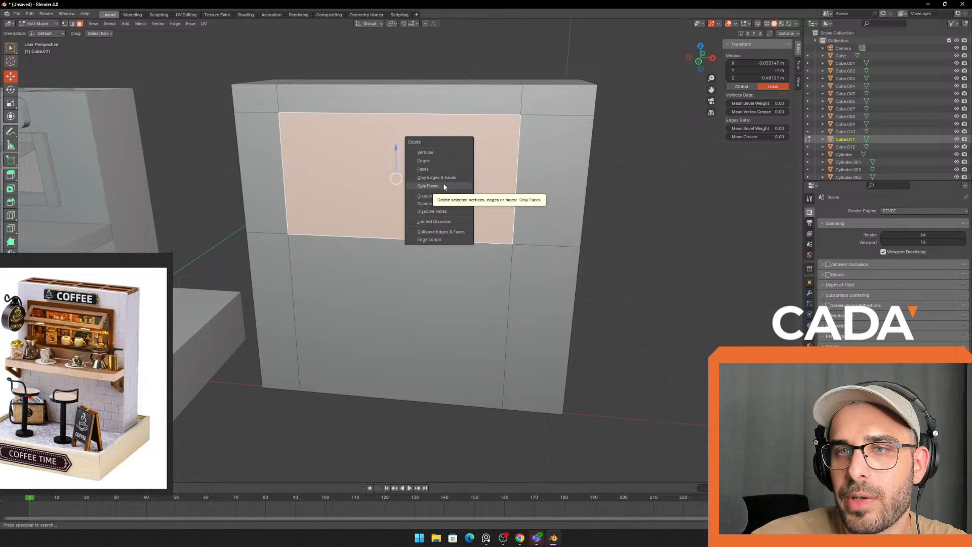
{"action": "left_click", "coordinate": [443, 186]}
{"action": "middle_click_drag", "start_coordinate": [444, 187], "coordinate": [525, 208]}
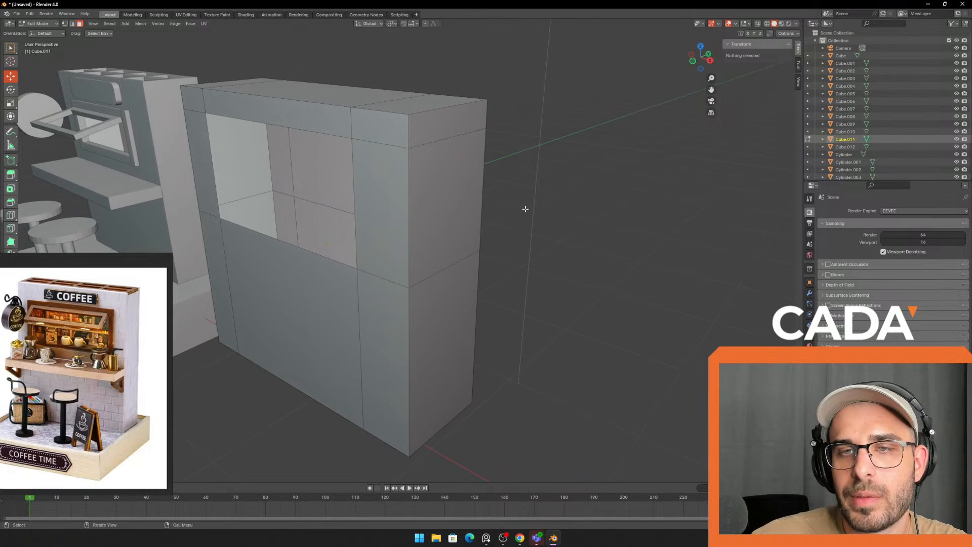
{"action": "middle_click_drag", "start_coordinate": [451, 195], "coordinate": [471, 193]}
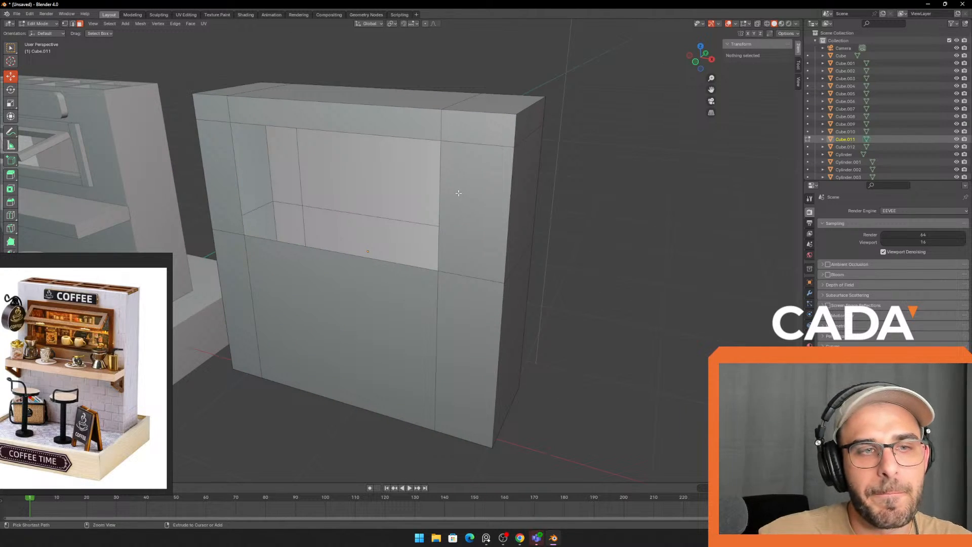
{"action": "key", "text": "ctrl+z"}
{"action": "scroll", "coordinate": [507, 208], "scroll_direction": "down", "scroll_amount": 3}
{"action": "key", "text": "Tab"}
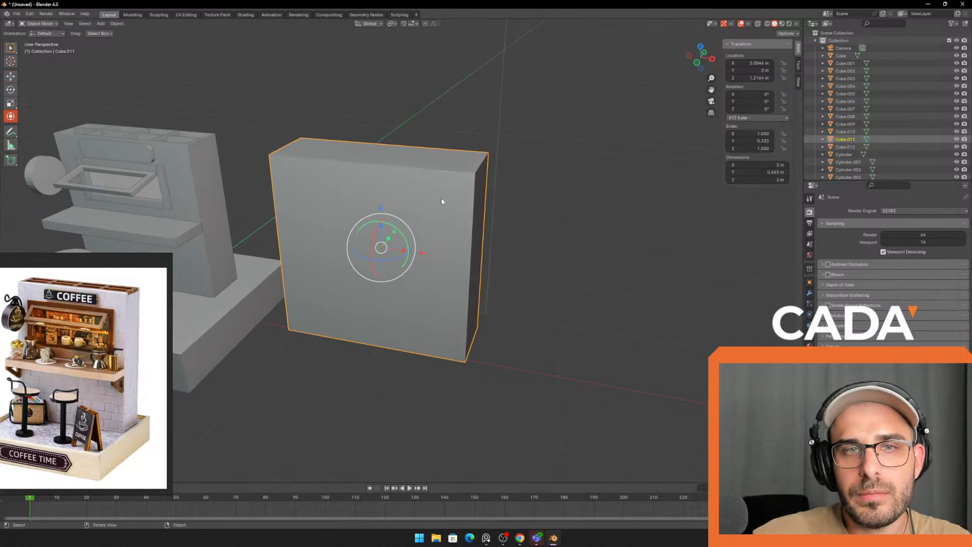
- Add a new cube and move it along X to about 5.76 m, beside the slab
{"action": "key", "text": "shift+a"}
{"action": "mouse_move", "coordinate": [312, 206]}
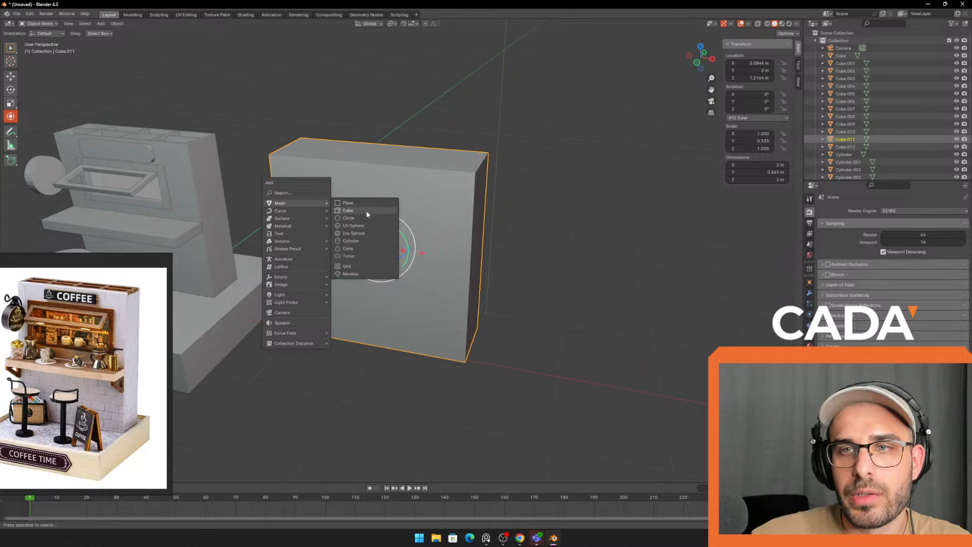
{"action": "left_click", "coordinate": [366, 211]}
{"action": "middle_click_drag", "start_coordinate": [388, 266], "coordinate": [408, 259]}
{"action": "middle_click_drag", "start_coordinate": [408, 256], "coordinate": [471, 190], "text": "shift"}
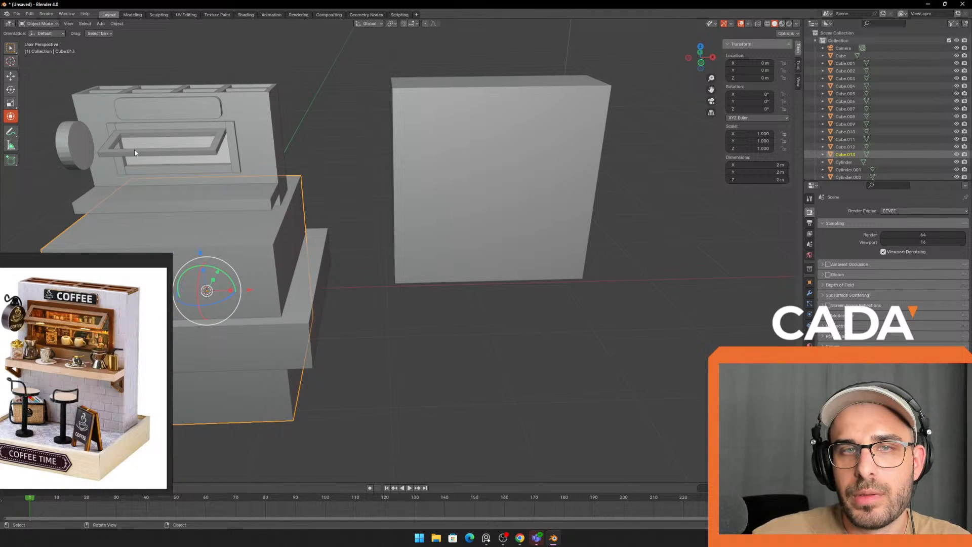
{"action": "left_click", "coordinate": [10, 76]}
{"action": "left_click_drag", "start_coordinate": [233, 290], "coordinate": [738, 255]}
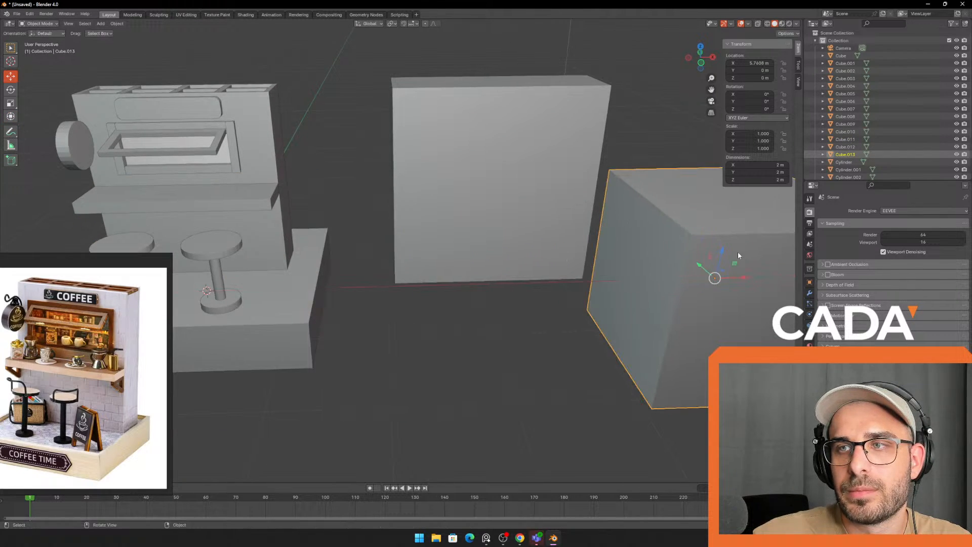
{"action": "middle_click_drag", "start_coordinate": [737, 253], "coordinate": [563, 215], "text": "shift"}
{"action": "middle_click_drag", "start_coordinate": [563, 215], "coordinate": [528, 207]}
{"action": "scroll", "coordinate": [528, 206], "scroll_direction": "up", "scroll_amount": 1}
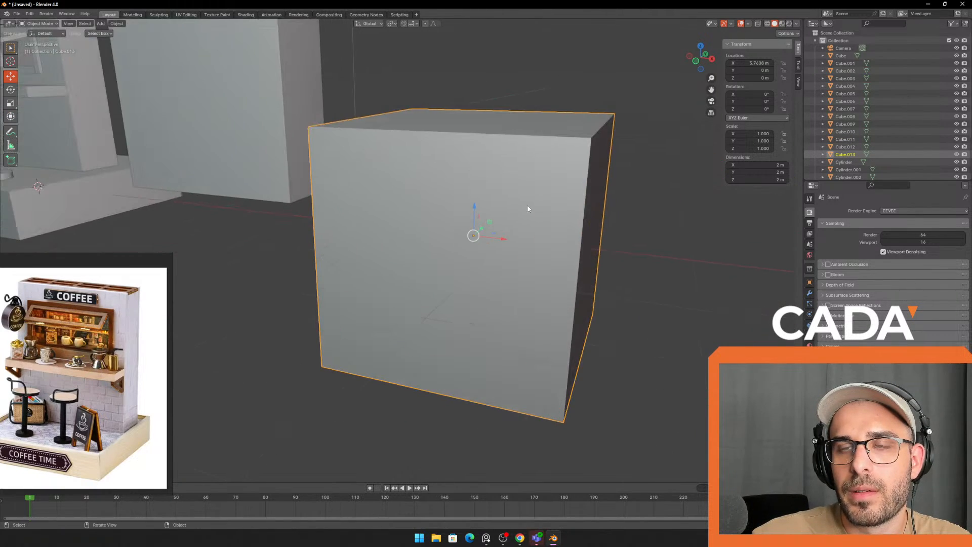
- Delete the front face of the new cube in Edit Mode, leaving the box open
{"action": "left_click", "coordinate": [40, 23]}
{"action": "left_click", "coordinate": [40, 43]}
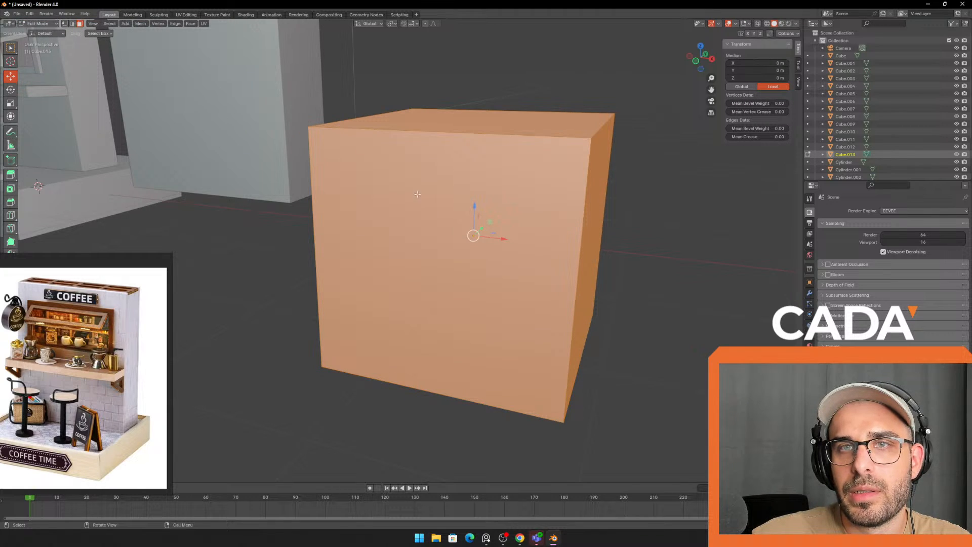
{"action": "left_click", "coordinate": [491, 240]}
{"action": "left_click", "coordinate": [487, 126]}
{"action": "left_click", "coordinate": [466, 206]}
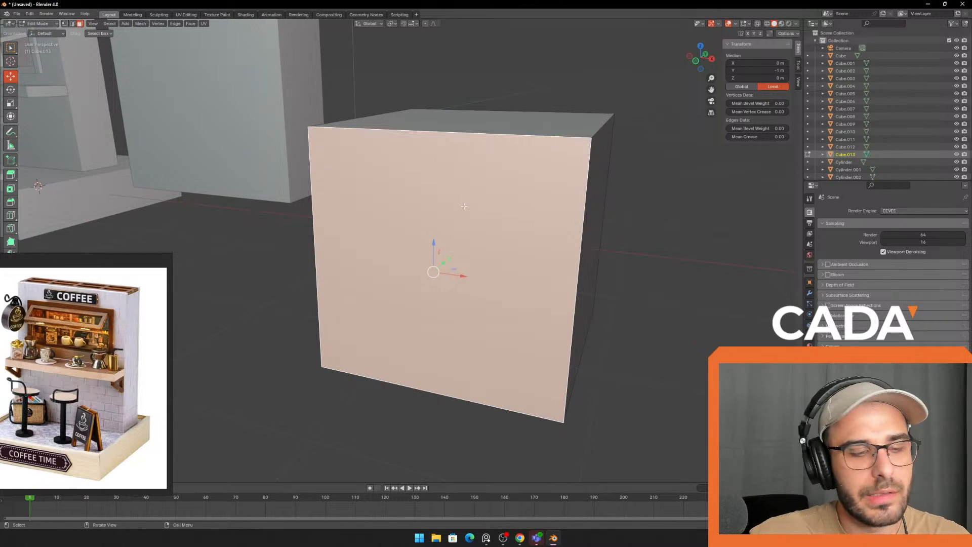
{"action": "key", "text": "x"}
{"action": "left_click", "coordinate": [463, 206]}
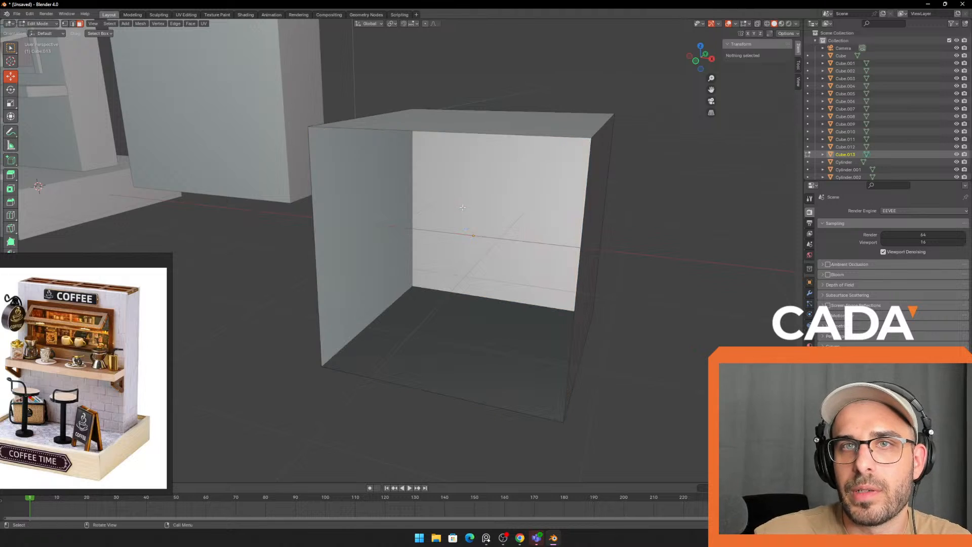
{"action": "mouse_move", "coordinate": [496, 220]}
{"action": "middle_mouse_down"}
{"action": "mouse_move", "coordinate": [483, 223]}
{"action": "mouse_move", "coordinate": [527, 218]}
{"action": "mouse_move", "coordinate": [506, 220]}
{"action": "mouse_move", "coordinate": [524, 221]}
{"action": "mouse_move", "coordinate": [491, 208]}
{"action": "middle_mouse_up"}
{"action": "scroll", "coordinate": [490, 206], "scroll_direction": "down", "scroll_amount": 3}
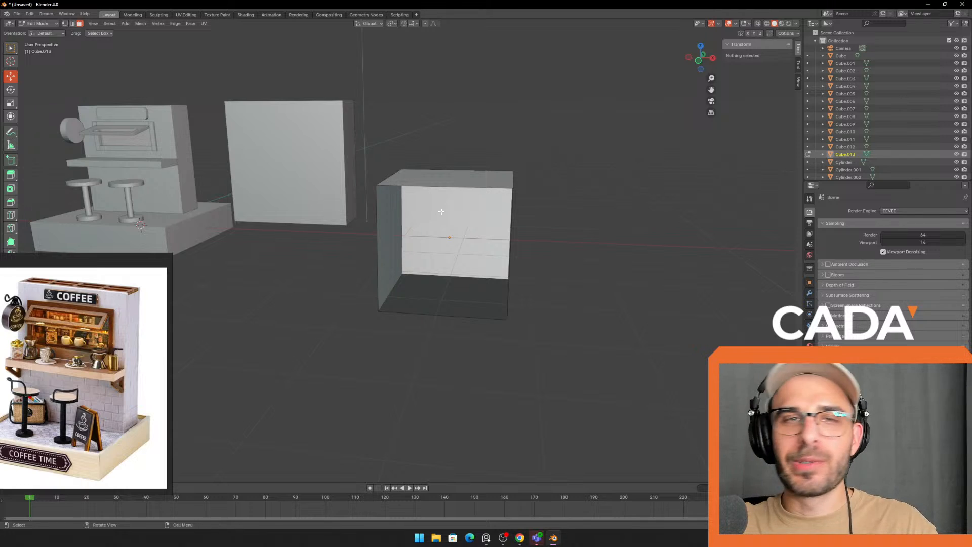
- Examine the mesh of the coffee bar's back wall around its window opening, then deselect the wall
{"action": "middle_click_drag", "start_coordinate": [441, 211], "coordinate": [354, 167]}
{"action": "scroll", "coordinate": [304, 151], "scroll_direction": "up", "scroll_amount": 2}
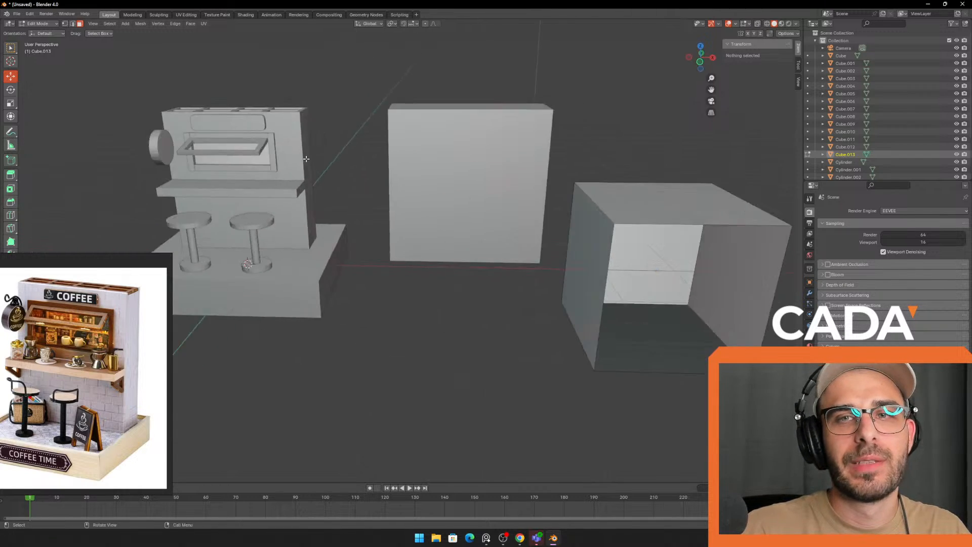
{"action": "scroll", "coordinate": [245, 111], "scroll_direction": "up", "scroll_amount": 3}
{"action": "key", "text": "Tab"}
{"action": "left_click", "coordinate": [245, 111]}
{"action": "key", "text": "Tab"}
{"action": "middle_click_drag", "start_coordinate": [256, 125], "coordinate": [405, 181], "text": "shift"}
{"action": "scroll", "coordinate": [405, 182], "scroll_direction": "up", "scroll_amount": 3}
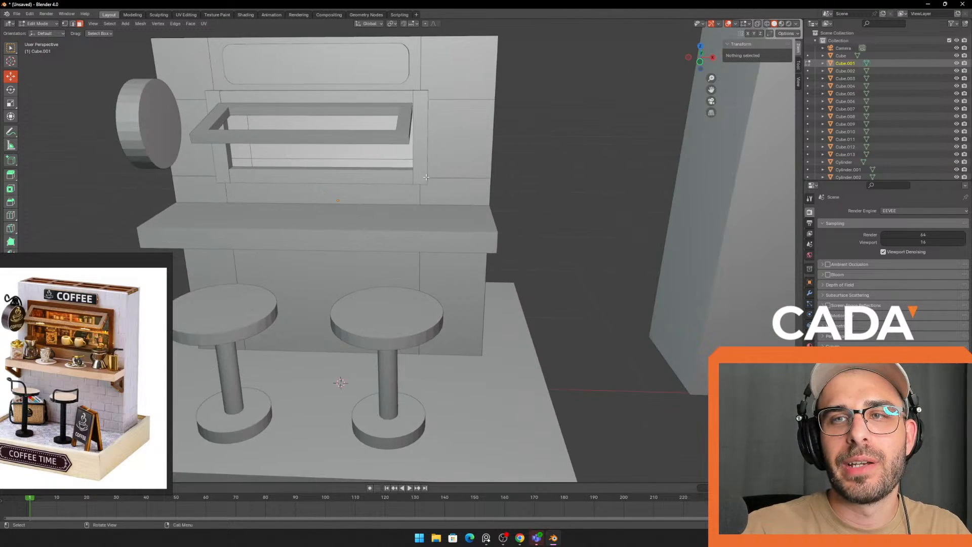
{"action": "key", "text": "Tab"}
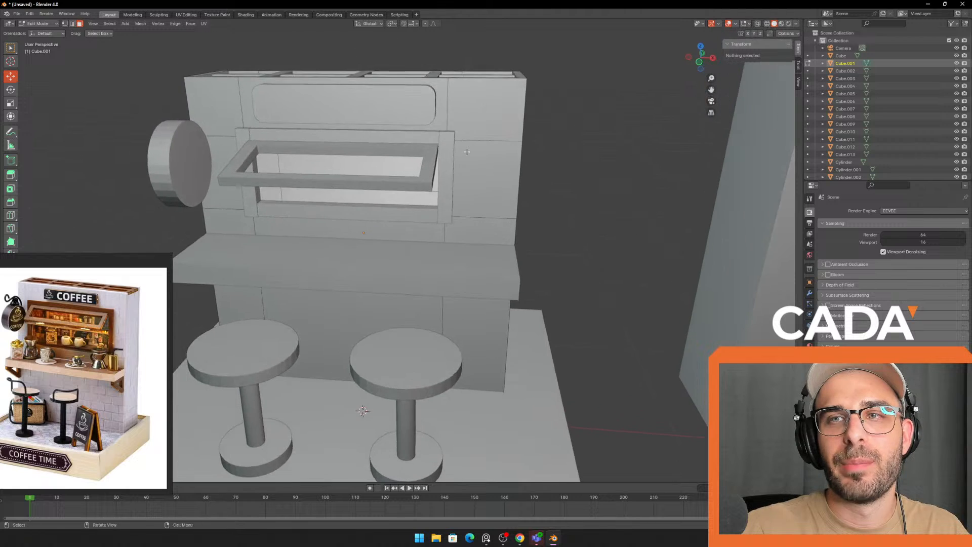
{"action": "scroll", "coordinate": [260, 164], "scroll_direction": "up", "scroll_amount": 4}
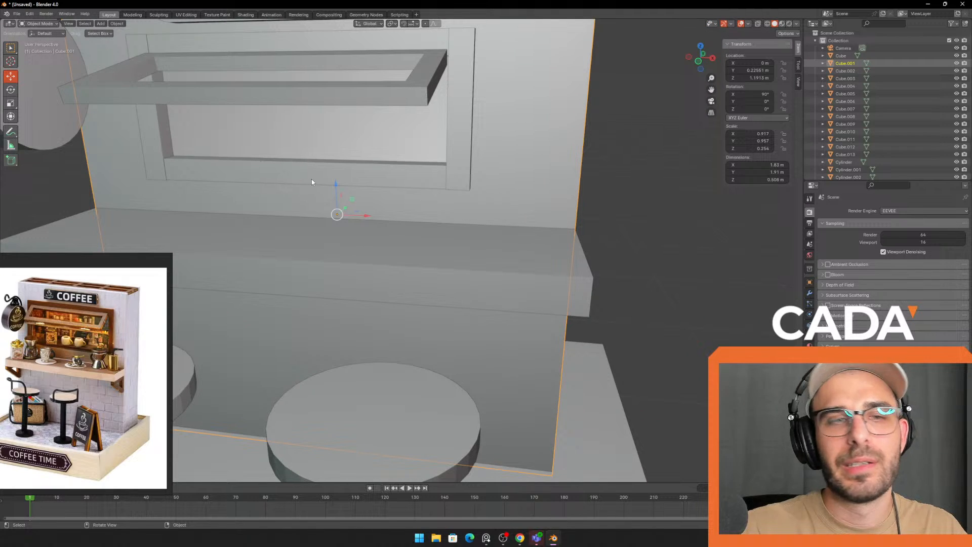
{"action": "scroll", "coordinate": [432, 192], "scroll_direction": "down", "scroll_amount": 6}
{"action": "scroll", "coordinate": [538, 201], "scroll_direction": "down", "scroll_amount": 3}
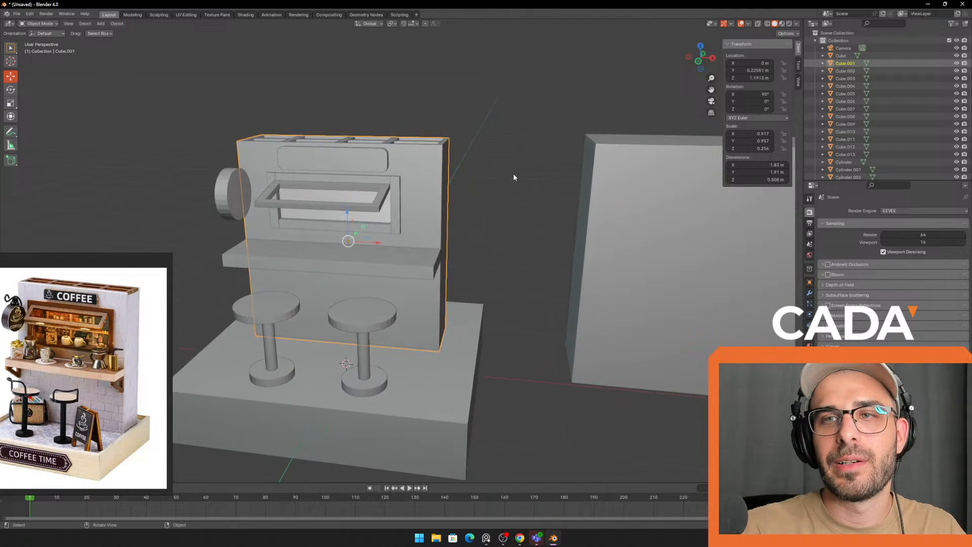
{"action": "left_click", "coordinate": [506, 173]}
{"action": "scroll", "coordinate": [501, 172], "scroll_direction": "down", "scroll_amount": 2}
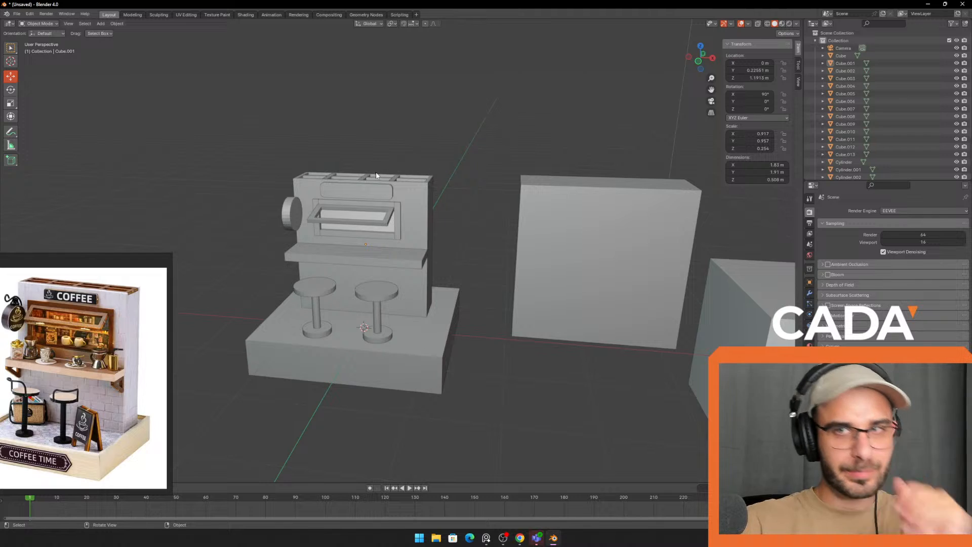
- Examine the mesh of the rounded sign board above the window in Edit Mode, then deselect it
{"action": "left_click", "coordinate": [383, 196]}
{"action": "middle_click_drag", "start_coordinate": [468, 190], "coordinate": [420, 189]}
{"action": "scroll", "coordinate": [418, 186], "scroll_direction": "up", "scroll_amount": 4}
{"action": "middle_click_drag", "start_coordinate": [297, 121], "coordinate": [351, 142], "text": "shift"}
{"action": "scroll", "coordinate": [352, 142], "scroll_direction": "up", "scroll_amount": 4}
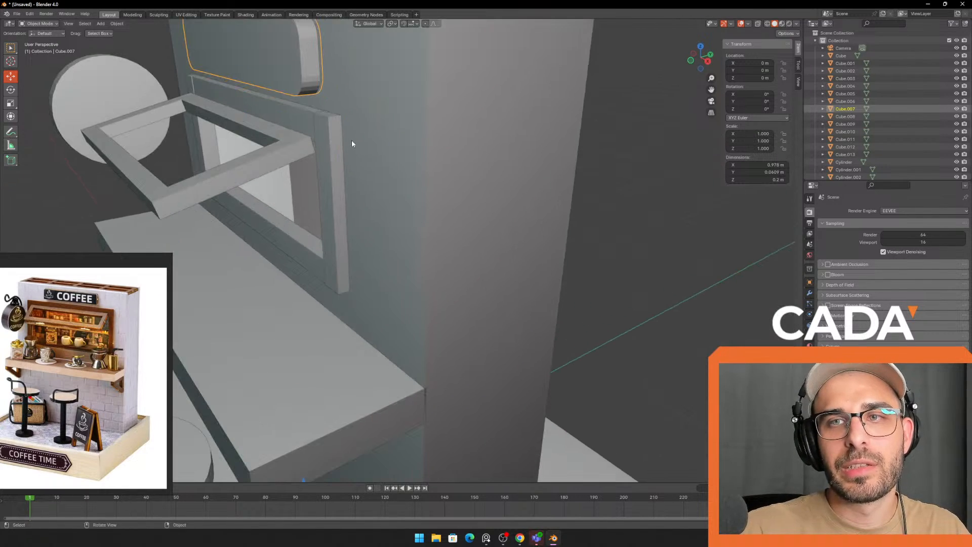
{"action": "key", "text": "Tab"}
{"action": "scroll", "coordinate": [355, 142], "scroll_direction": "down", "scroll_amount": 8}
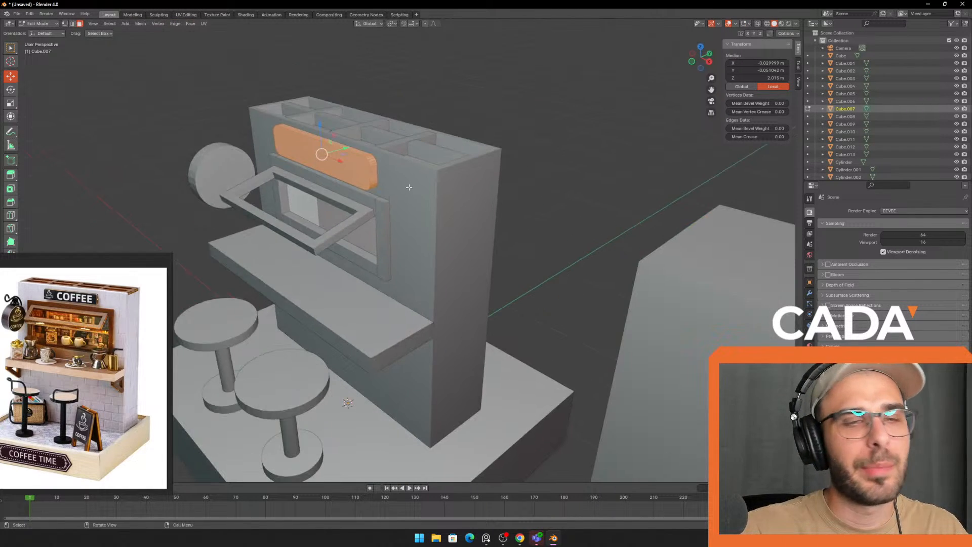
{"action": "key", "text": "Tab"}
{"action": "middle_click_drag", "start_coordinate": [491, 248], "coordinate": [488, 203]}
{"action": "left_click", "coordinate": [530, 232]}
{"action": "scroll", "coordinate": [498, 220], "scroll_direction": "down", "scroll_amount": 3}
- Examine the tilted window frame and the counter shelf's mesh, ending with the shelf selected in Object Mode
{"action": "left_click", "coordinate": [302, 179]}
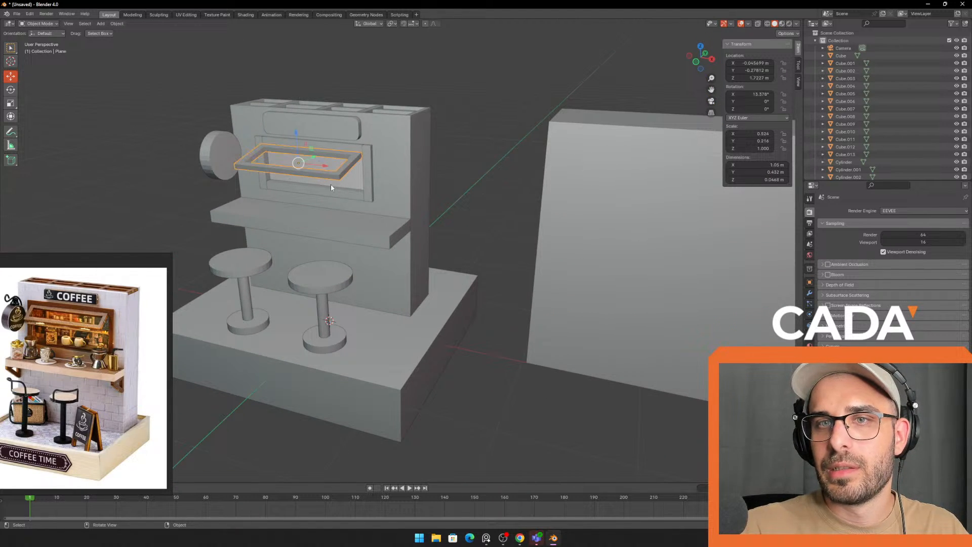
{"action": "scroll", "coordinate": [330, 184], "scroll_direction": "up", "scroll_amount": 3}
{"action": "left_click", "coordinate": [371, 193]}
{"action": "scroll", "coordinate": [358, 246], "scroll_direction": "up", "scroll_amount": 3}
{"action": "key", "text": "Tab"}
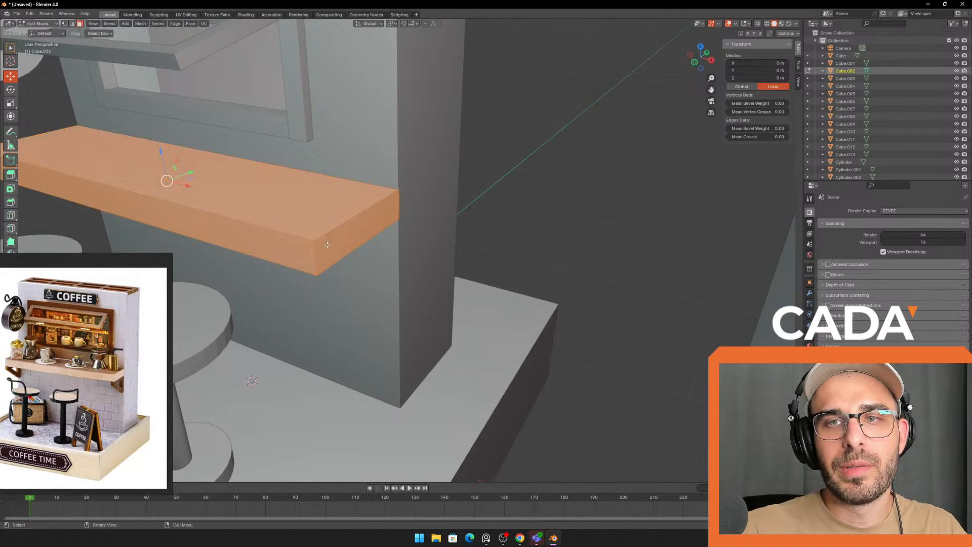
{"action": "left_click", "coordinate": [480, 240]}
{"action": "middle_click_drag", "start_coordinate": [452, 227], "coordinate": [525, 213], "text": "shift"}
{"action": "key", "text": "Tab"}
{"action": "left_click", "coordinate": [694, 169]}
{"action": "left_click", "coordinate": [361, 174]}
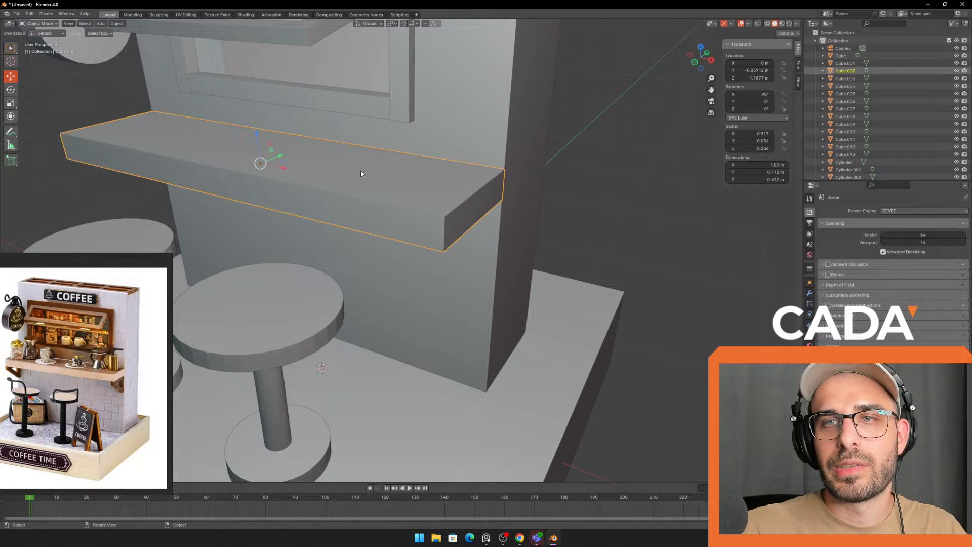
{"action": "key", "text": "Tab"}
{"action": "key", "text": "Tab"}
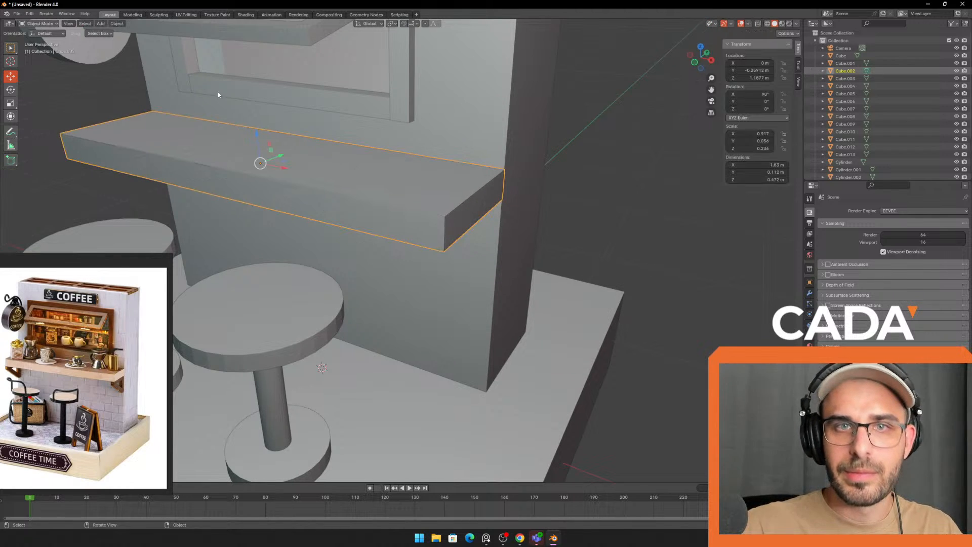
- Bevel the counter shelf's vertical front corner edge at its positive X end by about 0.109 m in Edit Mode
{"action": "left_click", "coordinate": [51, 23]}
{"action": "left_click", "coordinate": [50, 42]}
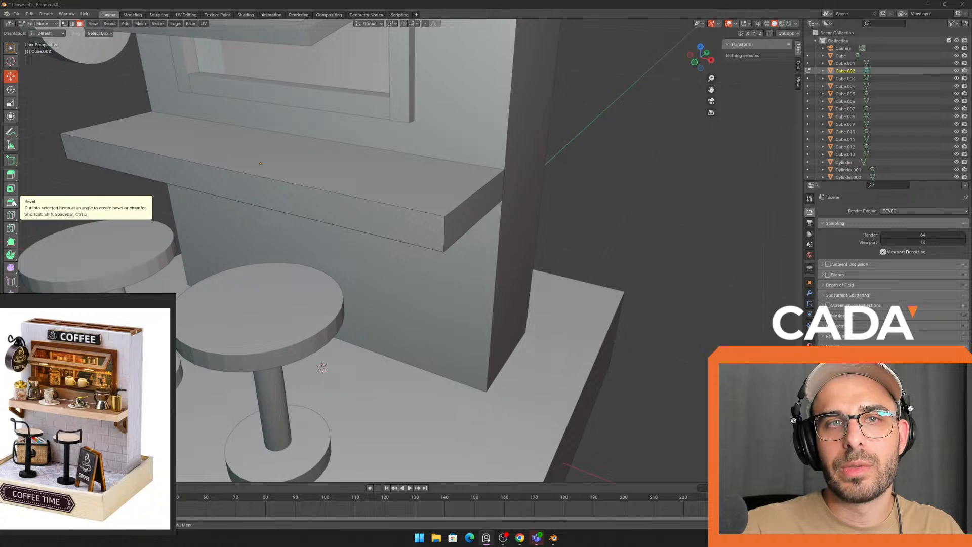
{"action": "left_click", "coordinate": [72, 23]}
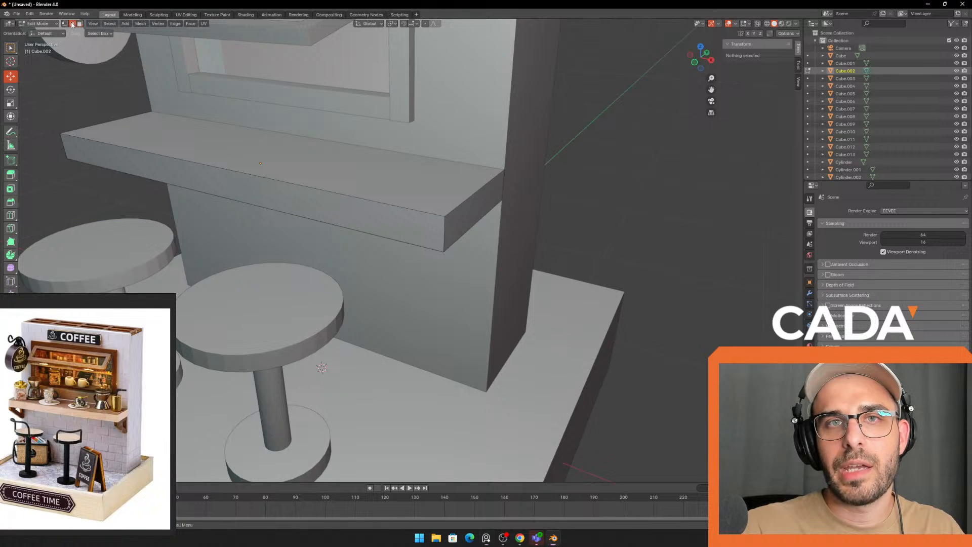
{"action": "left_click", "coordinate": [446, 228]}
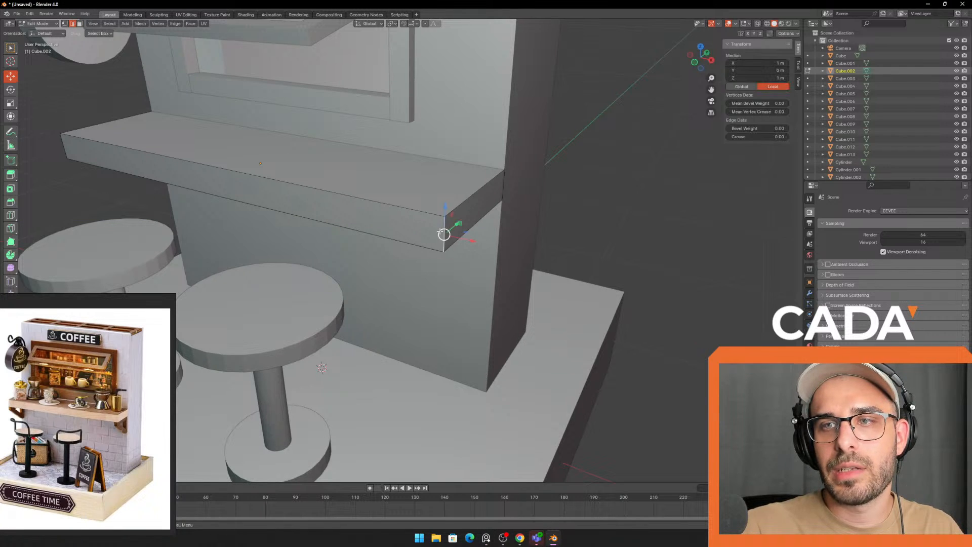
{"action": "left_click", "coordinate": [11, 202]}
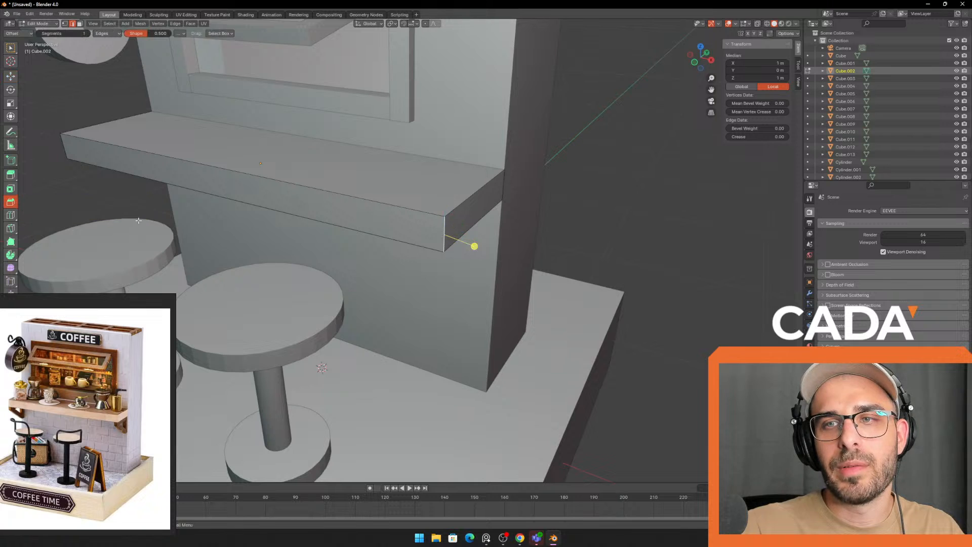
{"action": "left_click_drag", "start_coordinate": [475, 247], "coordinate": [507, 258]}
{"action": "middle_click_drag", "start_coordinate": [508, 259], "coordinate": [492, 294]}
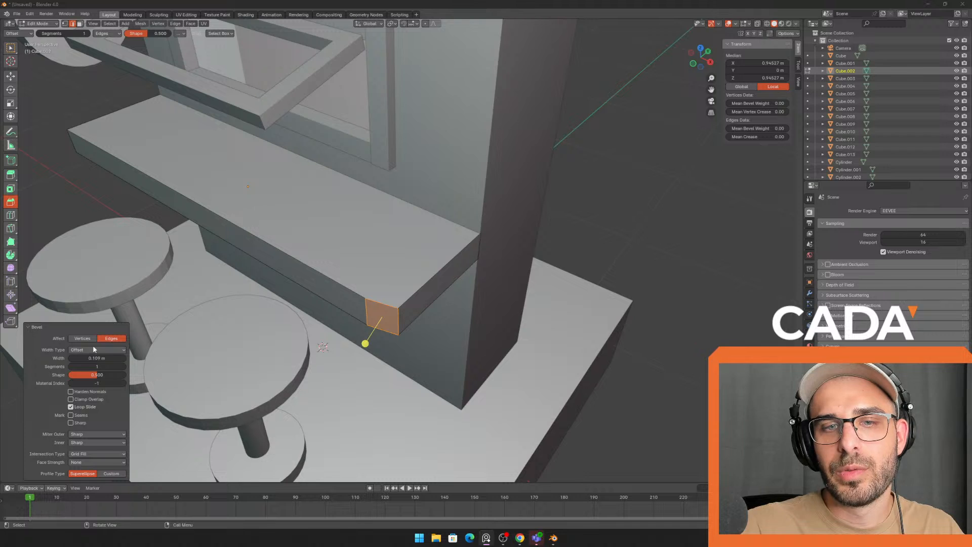
- Set the shelf corner bevel to 8 segments to round it
{"action": "left_click", "coordinate": [32, 327]}
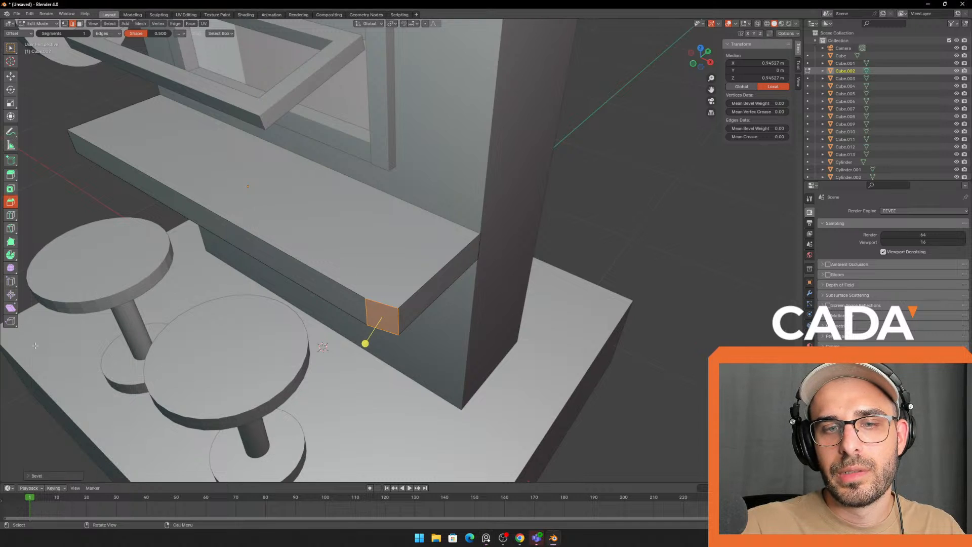
{"action": "left_click", "coordinate": [36, 477]}
{"action": "left_click_drag", "start_coordinate": [94, 366], "coordinate": [124, 366]}
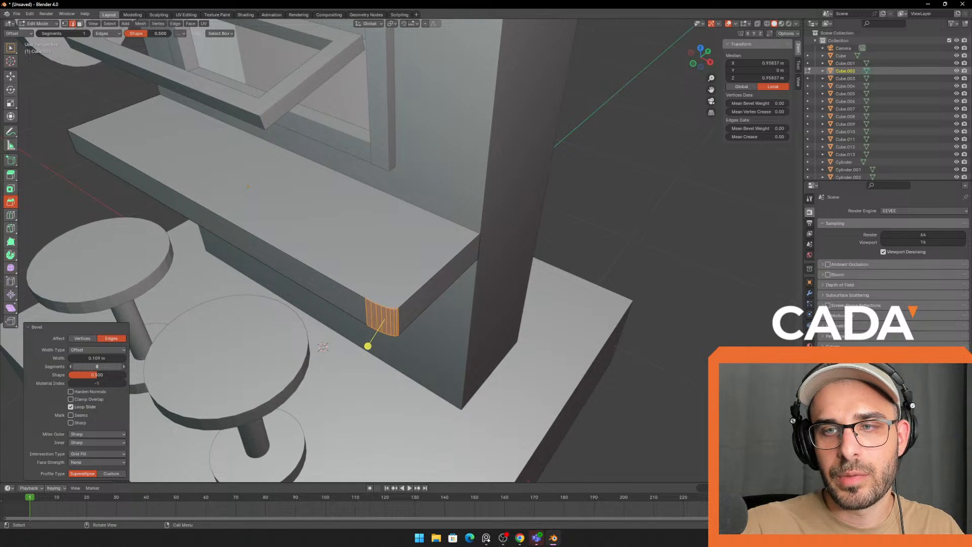
- Undo the corner bevel on the counter shelf and reselect the whole shelf in Object Mode
{"action": "key", "text": "Tab"}
{"action": "left_click", "coordinate": [623, 285]}
{"action": "mouse_move", "coordinate": [588, 297]}
{"action": "middle_mouse_down"}
{"action": "mouse_move", "coordinate": [575, 265]}
{"action": "mouse_move", "coordinate": [586, 245]}
{"action": "mouse_move", "coordinate": [623, 287]}
{"action": "mouse_move", "coordinate": [572, 290]}
{"action": "middle_mouse_up"}
{"action": "scroll", "coordinate": [488, 282], "scroll_direction": "up", "scroll_amount": 4}
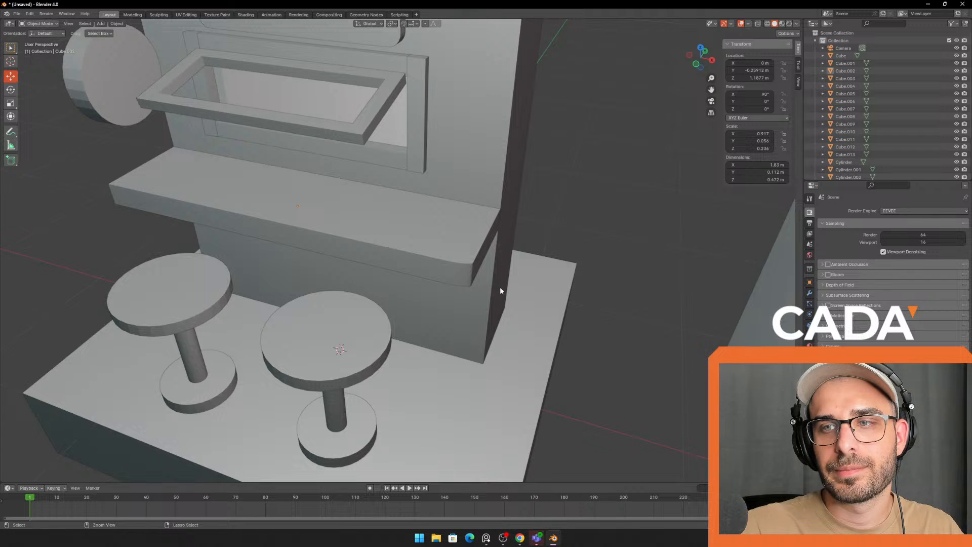
{"action": "key", "text": "Tab"}
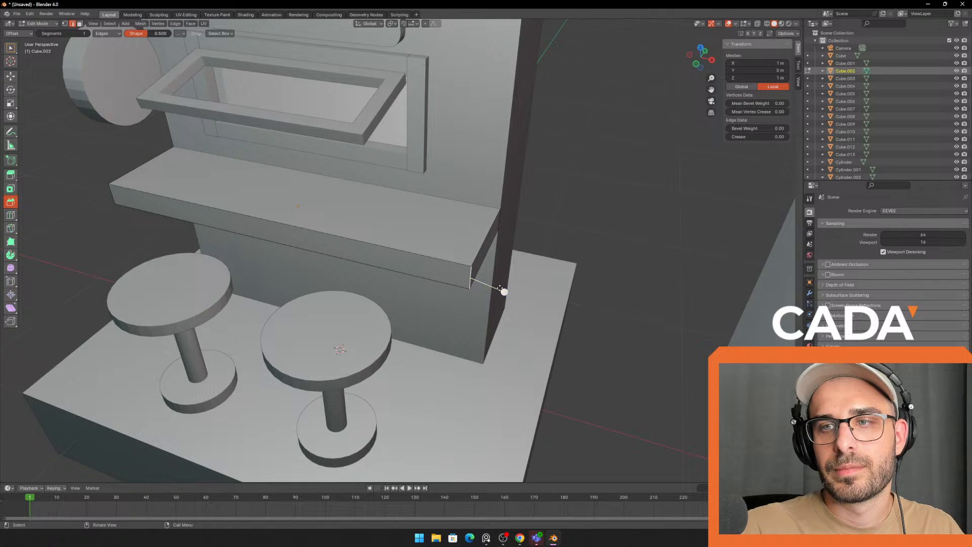
{"action": "left_click", "coordinate": [581, 230]}
{"action": "key", "text": "Tab"}
{"action": "key", "text": "alt+a"}
{"action": "left_click", "coordinate": [454, 237]}
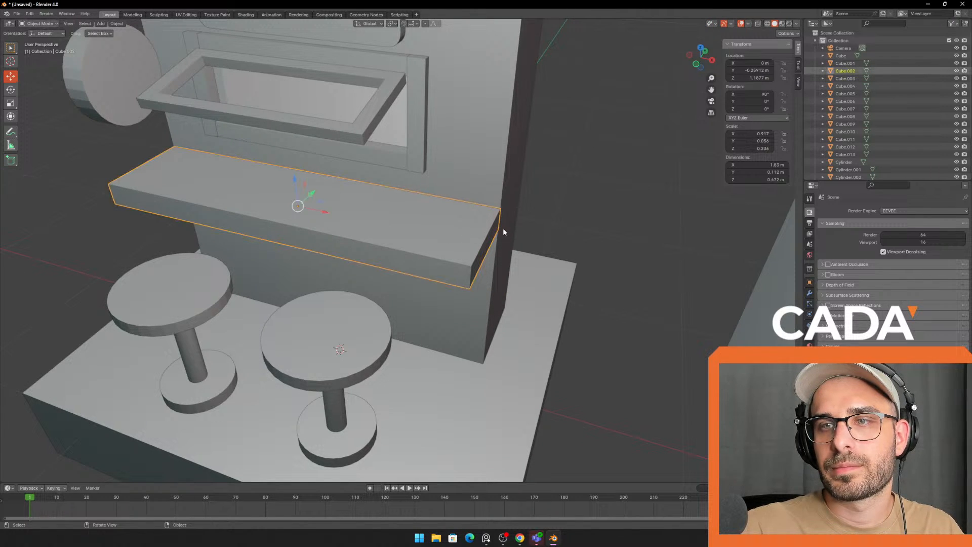
- Try applying all transforms to the counter shelf
{"action": "key", "text": "ctrl+a"}
{"action": "key", "text": "Escape"}
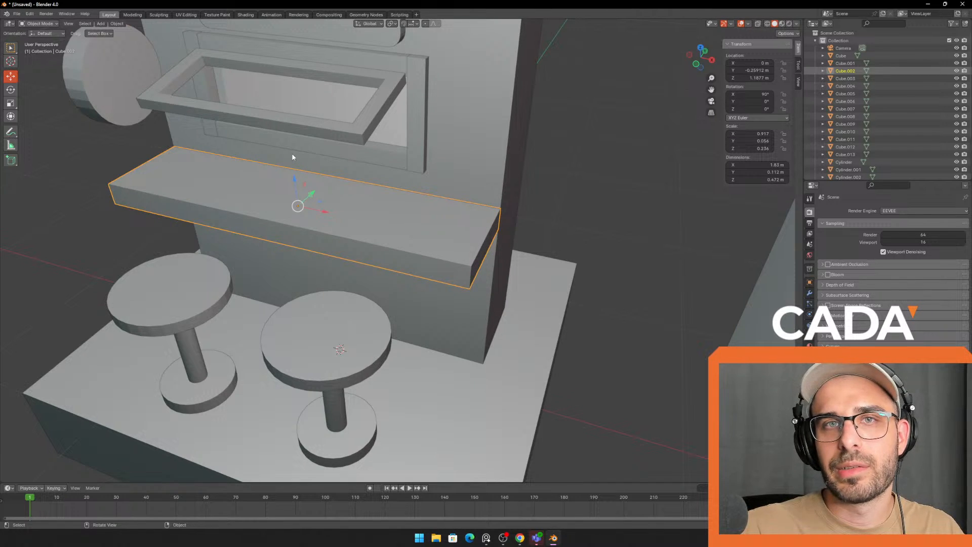
{"action": "key", "text": "ctrl+a"}
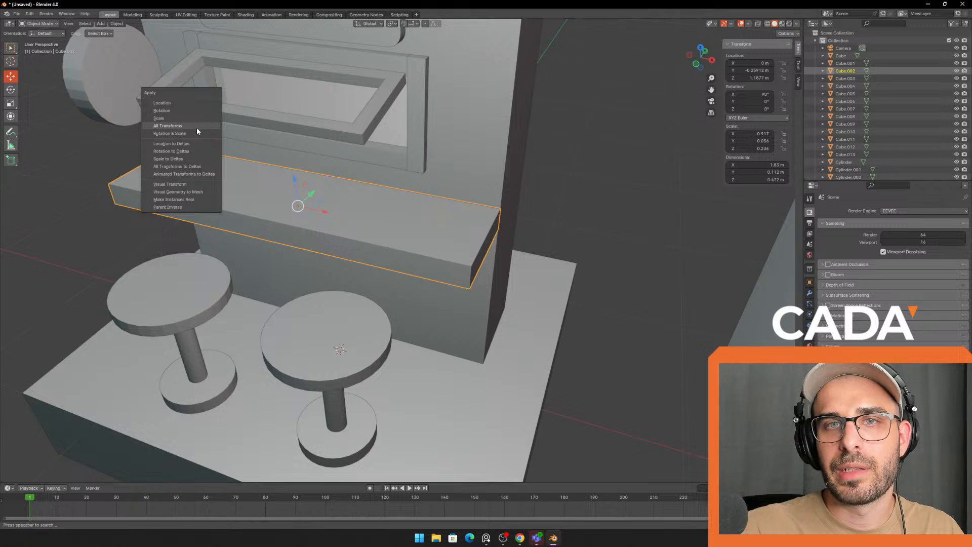
{"action": "key", "text": "ctrl+a"}
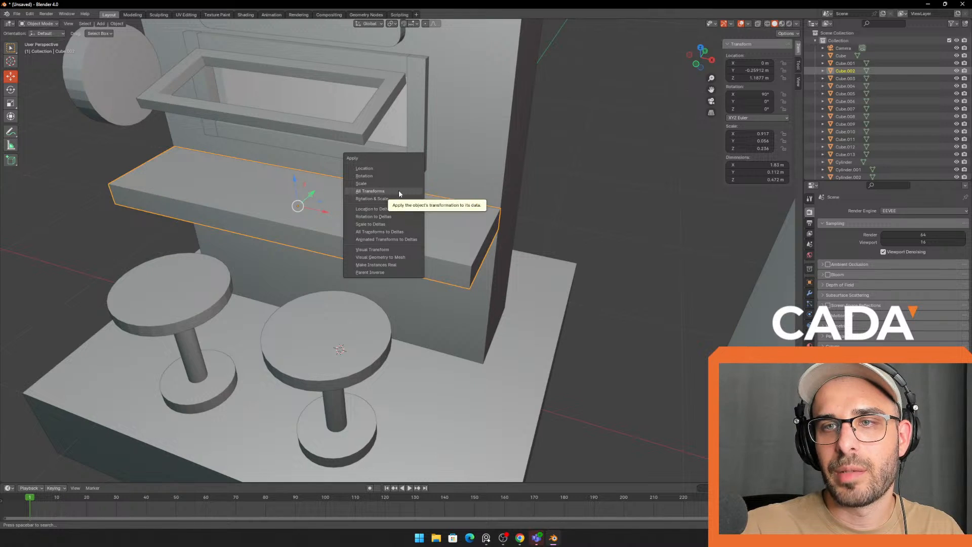
{"action": "left_click", "coordinate": [400, 192]}
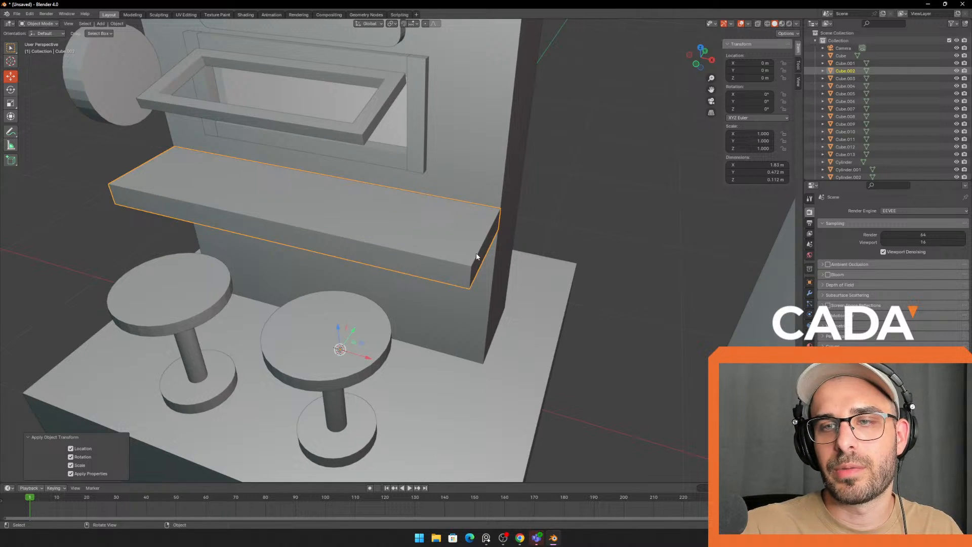
- Undo the full transform application and apply only the counter shelf's scale
{"action": "key", "text": "ctrl+z"}
{"action": "key", "text": "ctrl+a"}
{"action": "left_click", "coordinate": [377, 172]}
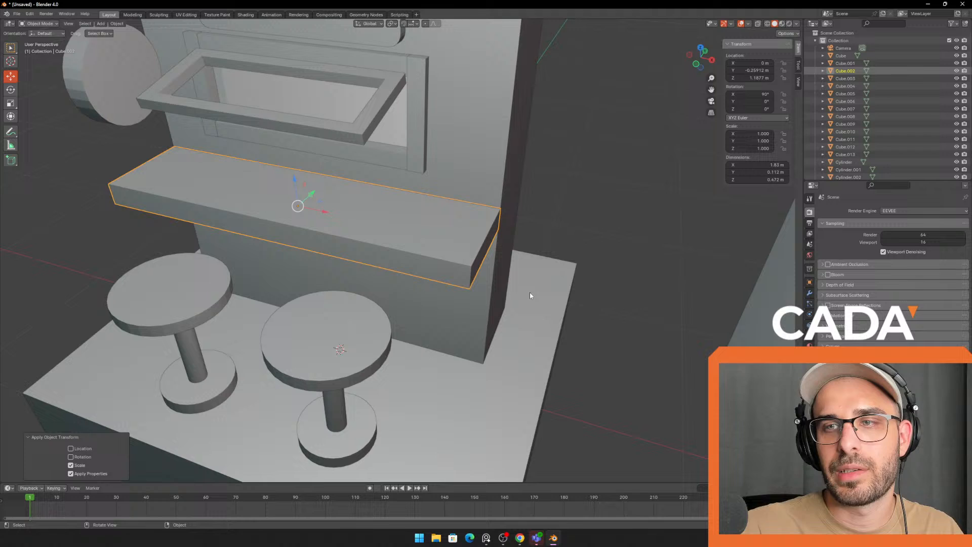
- Try beveling the shelf's front corner edge at its positive X end by about 0.08 m with 9 segments, and undo it
{"action": "key", "text": "Tab"}
{"action": "left_click", "coordinate": [473, 273]}
{"action": "key", "text": "ctrl+b"}
{"action": "scroll", "coordinate": [497, 284], "scroll_direction": "up", "scroll_amount": 8}
{"action": "left_click", "coordinate": [559, 266]}
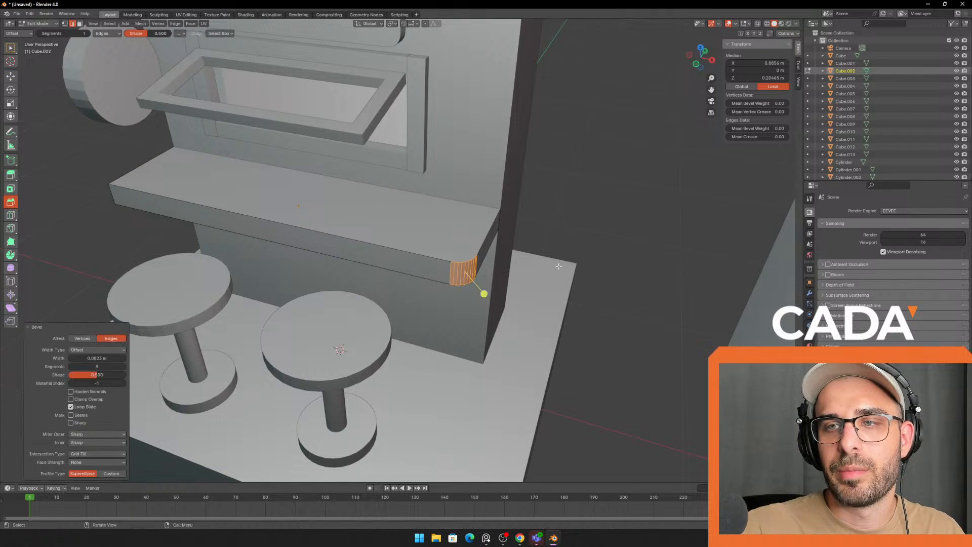
{"action": "middle_click_drag", "start_coordinate": [559, 266], "coordinate": [542, 286]}
{"action": "key", "text": "ctrl+z"}
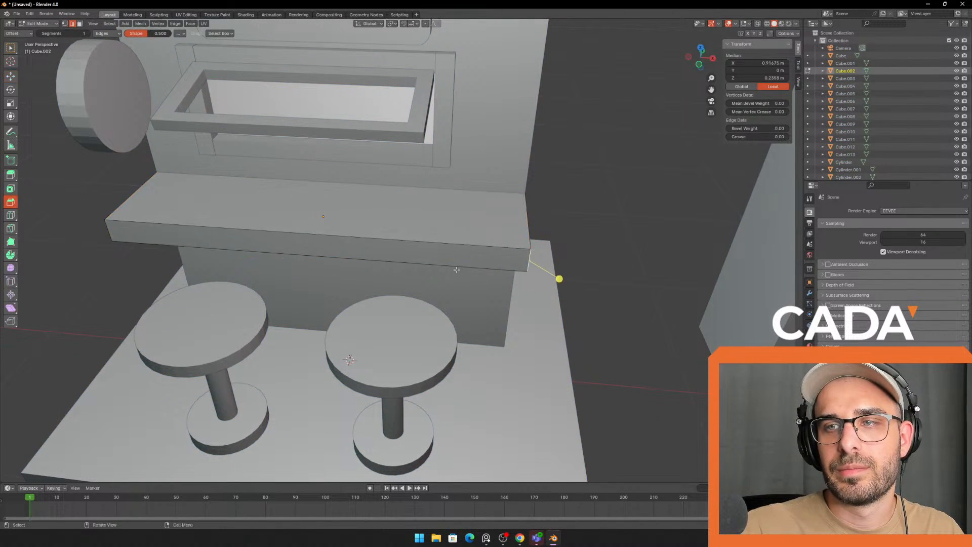
- Bevel both vertical front corner edges of the counter shelf together by about 0.078 m with 9 segments, and return to Object Mode
{"action": "middle_click_drag", "start_coordinate": [357, 278], "coordinate": [423, 258]}
{"action": "left_click", "coordinate": [330, 256], "text": "ctrl"}
{"action": "middle_click_drag", "start_coordinate": [621, 220], "coordinate": [564, 238]}
{"action": "key", "text": "ctrl+z"}
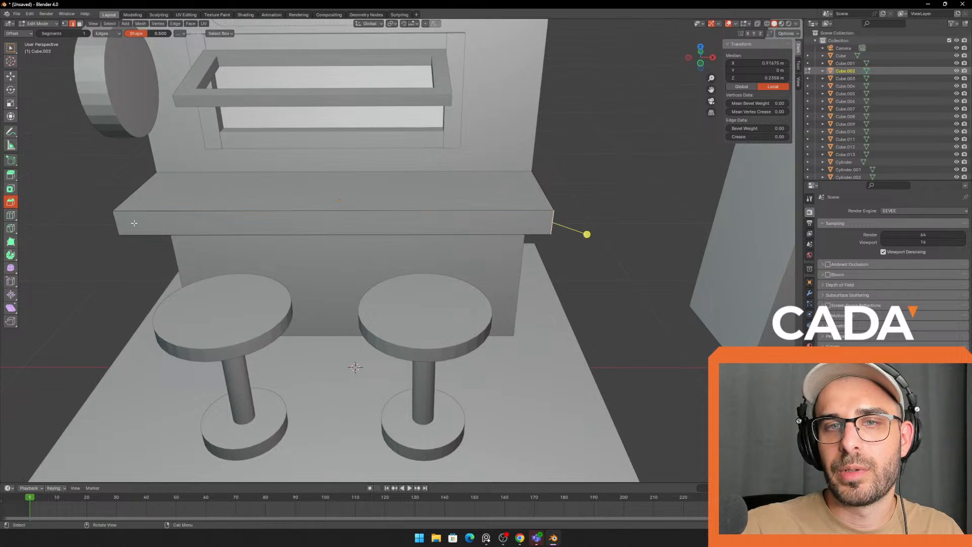
{"action": "left_click", "coordinate": [130, 222], "text": "shift"}
{"action": "middle_click_drag", "start_coordinate": [325, 239], "coordinate": [310, 245]}
{"action": "key", "text": "ctrl+b"}
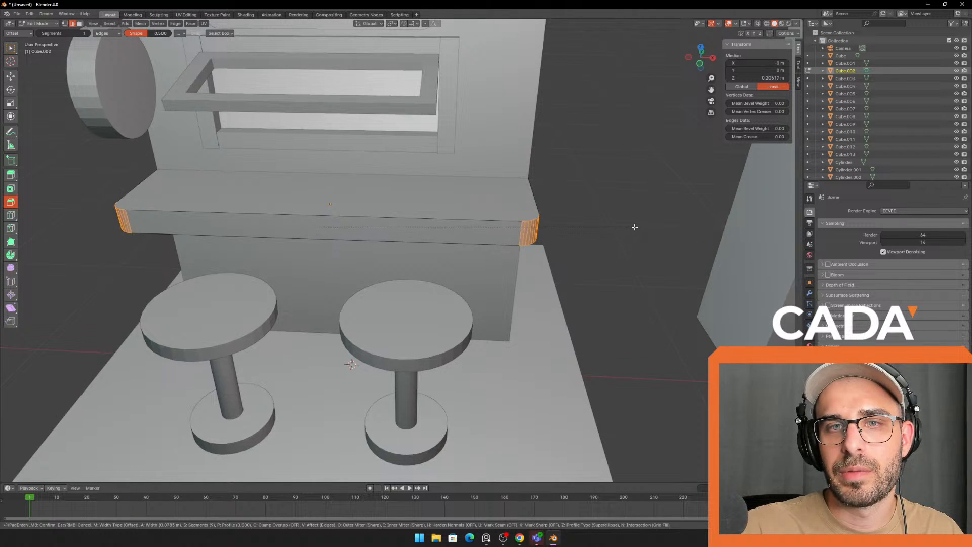
{"action": "left_click", "coordinate": [635, 227]}
{"action": "key", "text": "Tab"}
- Examine the coffee bar model from several angles, checking the rounded shelf corners, the tilted window frame and the base
{"action": "scroll", "coordinate": [634, 324], "scroll_direction": "down", "scroll_amount": 4}
{"action": "middle_click_drag", "start_coordinate": [634, 324], "coordinate": [522, 275]}
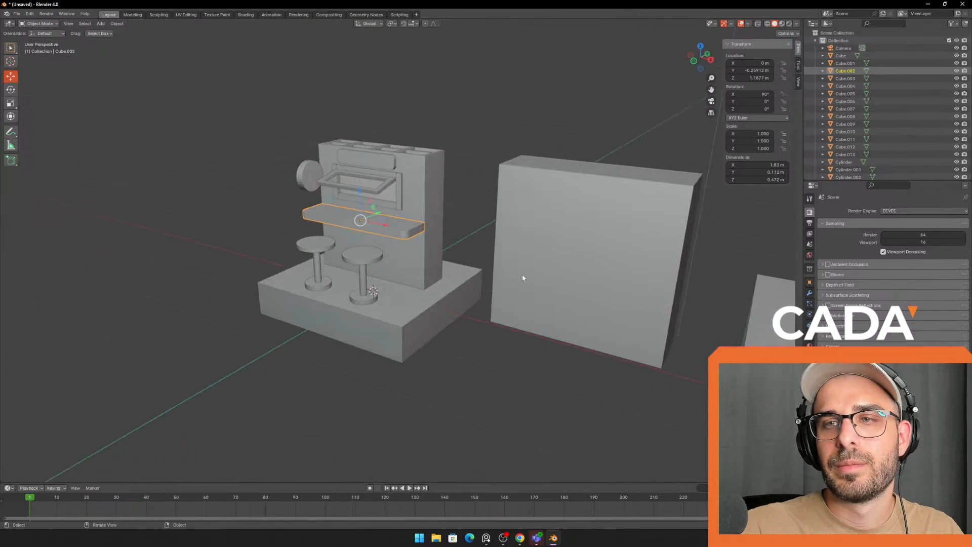
{"action": "left_click", "coordinate": [522, 274]}
{"action": "left_click", "coordinate": [463, 223]}
{"action": "middle_click_drag", "start_coordinate": [463, 223], "coordinate": [493, 253]}
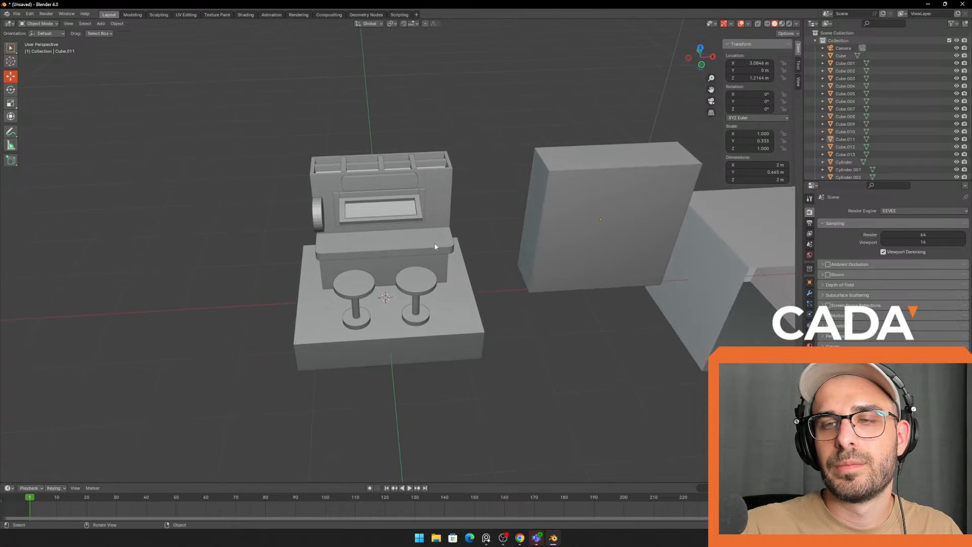
{"action": "scroll", "coordinate": [426, 187], "scroll_direction": "up", "scroll_amount": 3}
{"action": "middle_click_drag", "start_coordinate": [426, 182], "coordinate": [485, 220]}
{"action": "left_click", "coordinate": [424, 199]}
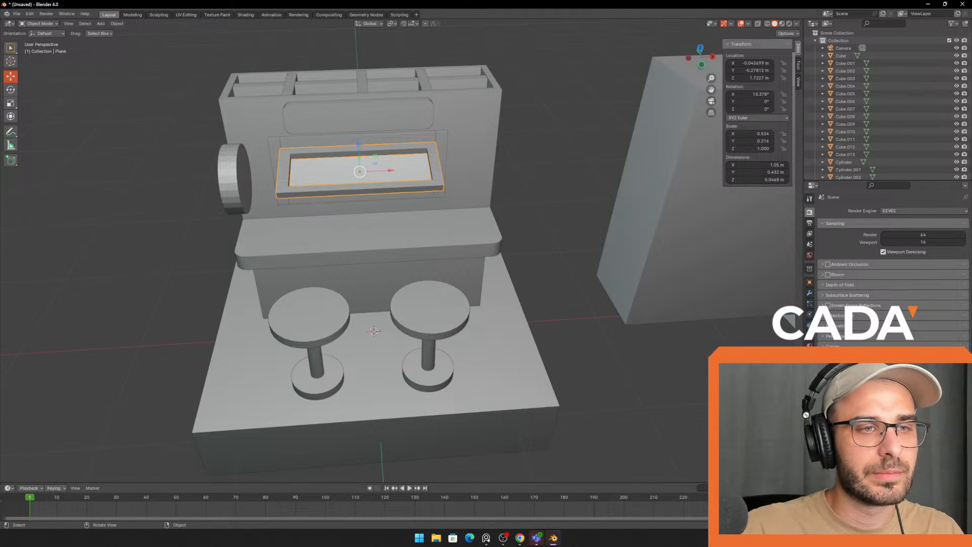
{"action": "middle_click_drag", "start_coordinate": [559, 183], "coordinate": [522, 180]}
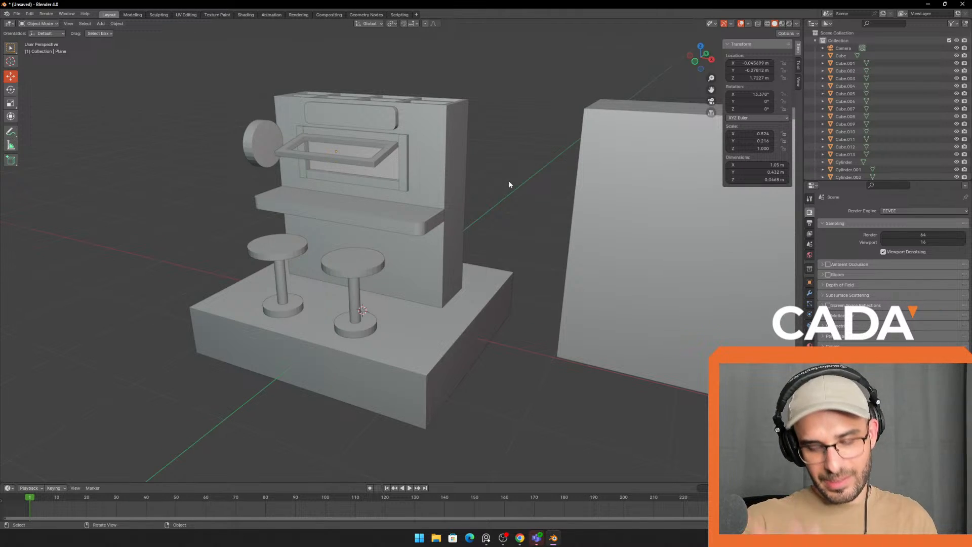
{"action": "left_click", "coordinate": [494, 344]}
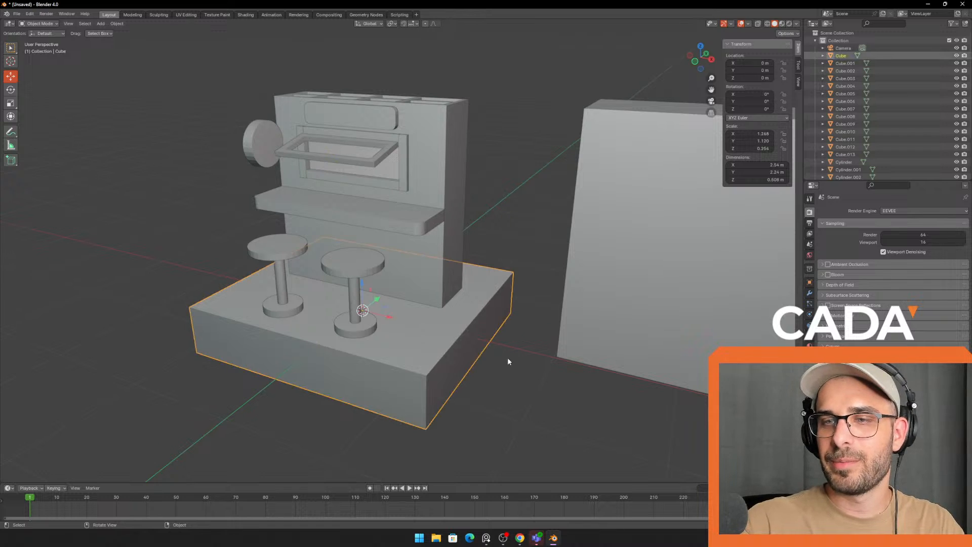
- Delete the two practice cubes standing beside the coffee bar model
{"action": "middle_click_drag", "start_coordinate": [507, 356], "coordinate": [582, 348]}
{"action": "scroll", "coordinate": [582, 348], "scroll_direction": "down", "scroll_amount": 3}
{"action": "left_click", "coordinate": [588, 259]}
{"action": "middle_click_drag", "start_coordinate": [686, 325], "coordinate": [597, 313], "text": "shift"}
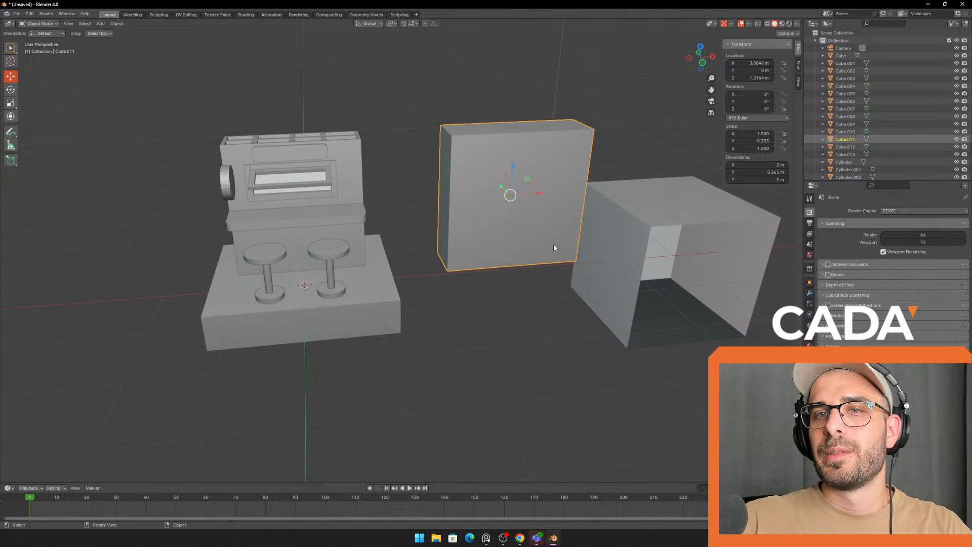
{"action": "left_click", "coordinate": [610, 273]}
{"action": "left_click", "coordinate": [567, 241]}
{"action": "key", "text": "Delete"}
{"action": "left_click", "coordinate": [615, 245]}
{"action": "key", "text": "Delete"}
- Place the coffee bar reference image beside the model and compare the two
{"action": "middle_click_drag", "start_coordinate": [489, 233], "coordinate": [399, 242]}
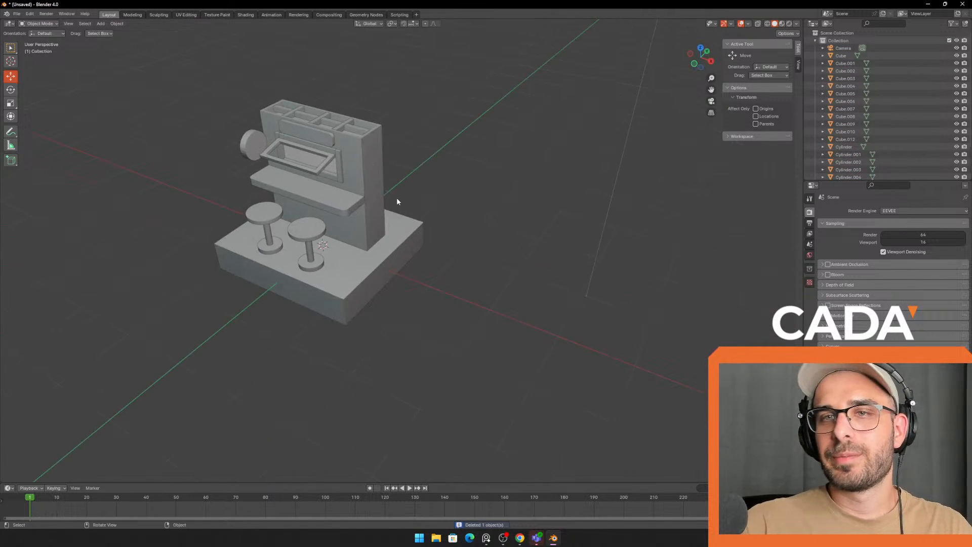
{"action": "scroll", "coordinate": [481, 223], "scroll_direction": "up", "scroll_amount": 3}
{"action": "middle_click_drag", "start_coordinate": [397, 198], "coordinate": [420, 211], "text": "shift"}
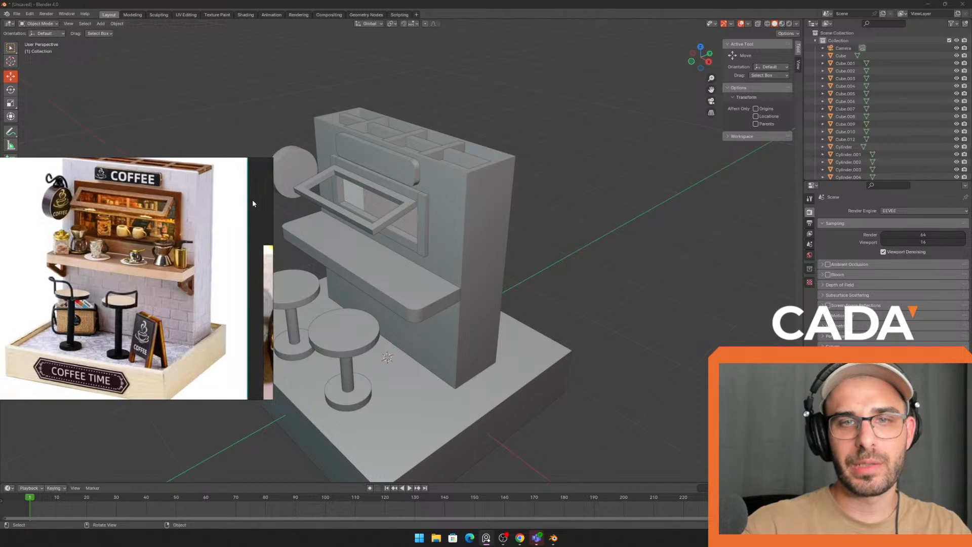
{"action": "middle_click_drag", "start_coordinate": [186, 249], "coordinate": [545, 203]}
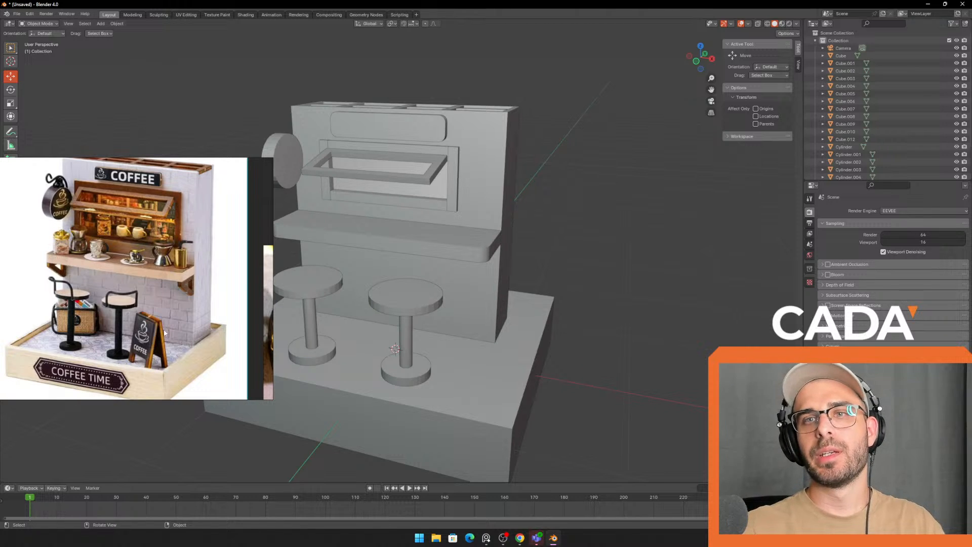
{"action": "right_click_drag", "start_coordinate": [258, 217], "coordinate": [262, 223]}
{"action": "scroll", "coordinate": [476, 281], "scroll_direction": "down", "scroll_amount": 1}
{"action": "middle_click_drag", "start_coordinate": [568, 309], "coordinate": [481, 243]}
- Add a mesh plane and move it beside the coffee bar, about 2.5 m along X and 1.17 m up
{"action": "key", "text": "shift+a"}
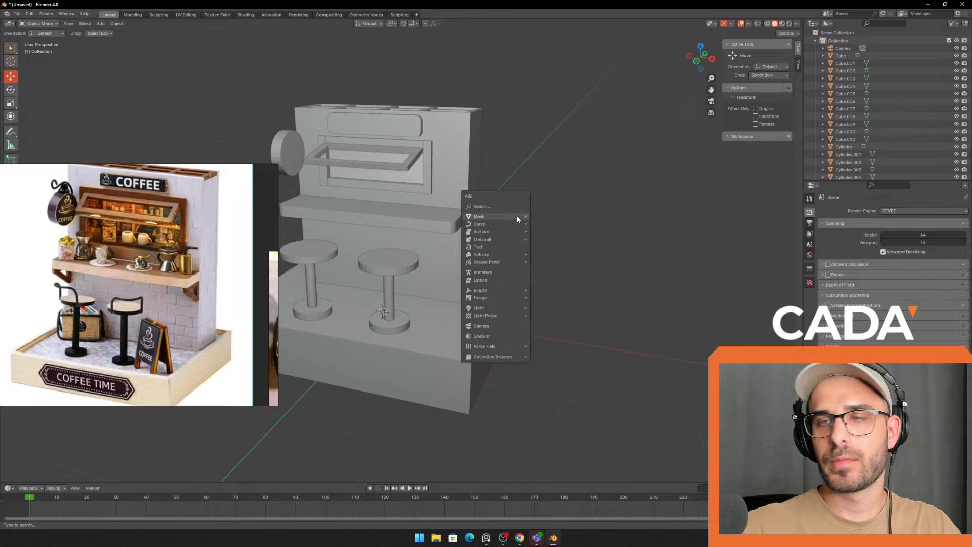
{"action": "left_click", "coordinate": [356, 162]}
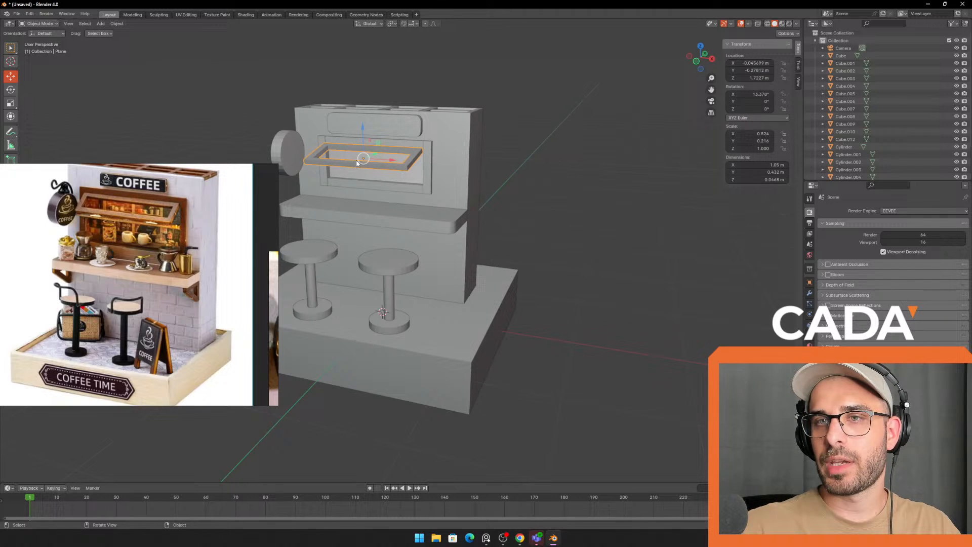
{"action": "left_click", "coordinate": [498, 172]}
{"action": "key", "text": "shift+a"}
{"action": "mouse_move", "coordinate": [539, 229]}
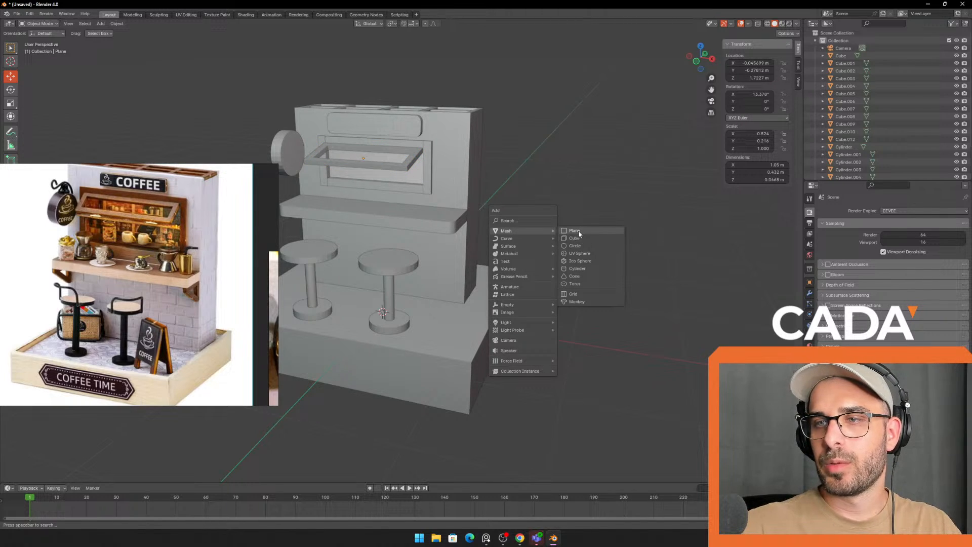
{"action": "left_click", "coordinate": [579, 233]}
{"action": "middle_click_drag", "start_coordinate": [538, 248], "coordinate": [556, 278]}
{"action": "left_click_drag", "start_coordinate": [415, 303], "coordinate": [628, 200]}
{"action": "middle_click_drag", "start_coordinate": [628, 200], "coordinate": [414, 256]}
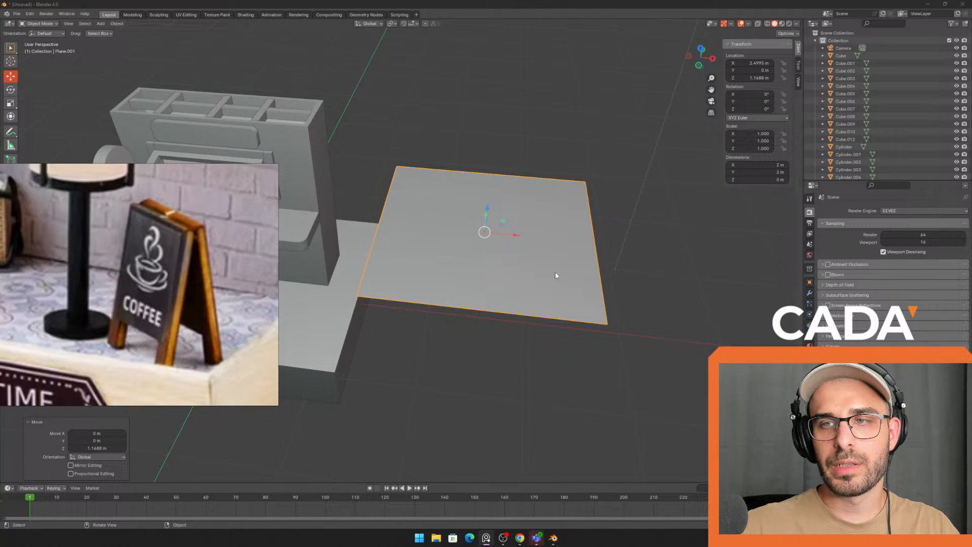
- Narrow the new plane along X in Edit Mode to form an upright rectangle for the chalkboard sign
{"action": "middle_click_drag", "start_coordinate": [553, 281], "coordinate": [553, 287]}
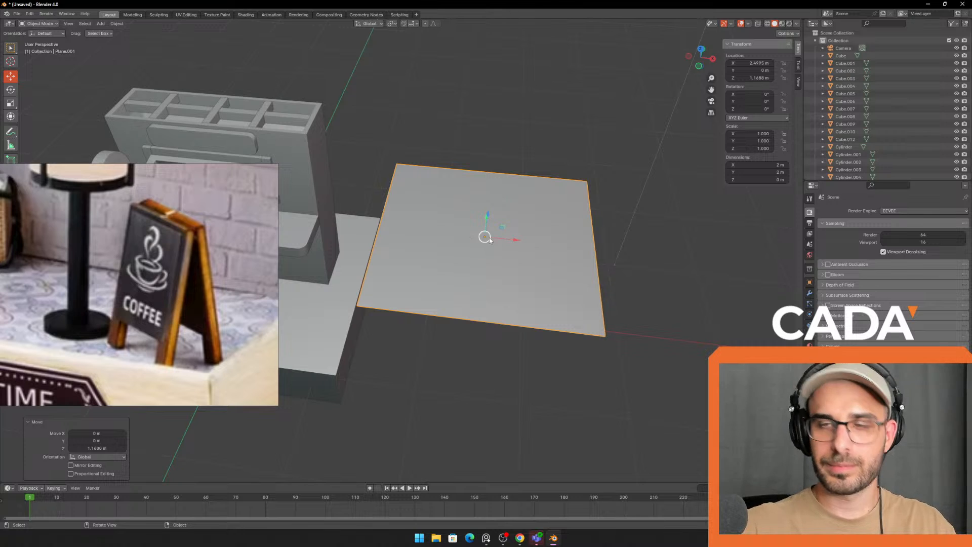
{"action": "left_click", "coordinate": [54, 23]}
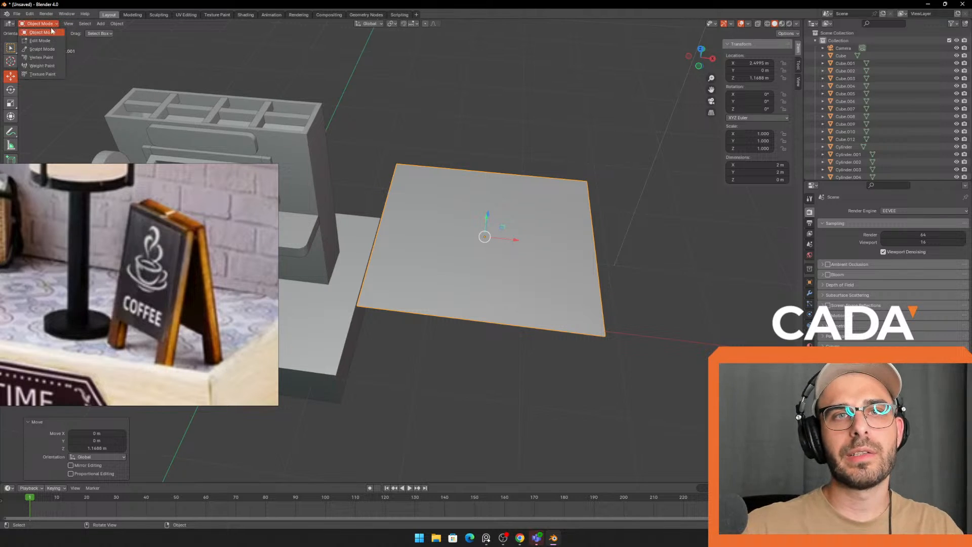
{"action": "left_click", "coordinate": [39, 40]}
{"action": "key", "text": "alt+a"}
{"action": "middle_click_drag", "start_coordinate": [557, 243], "coordinate": [588, 229]}
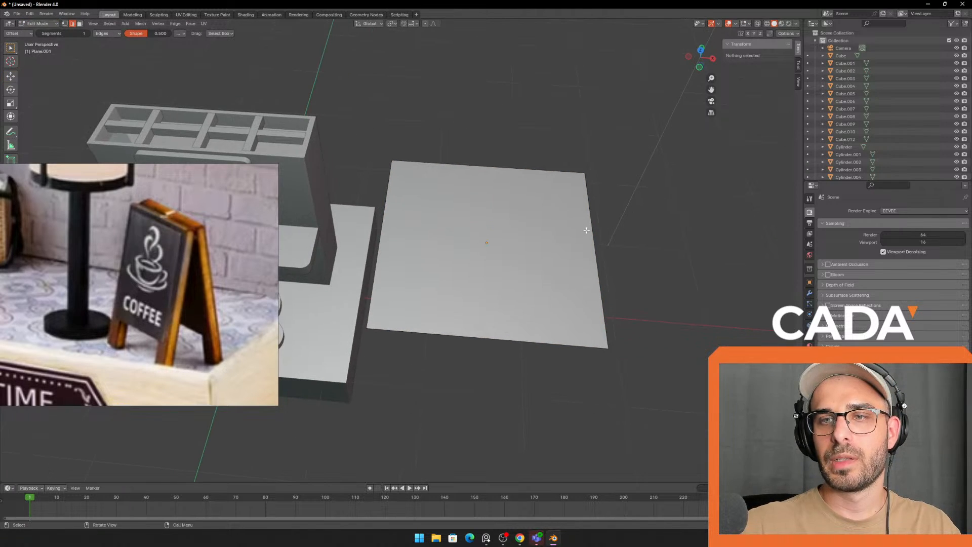
{"action": "key", "text": "a"}
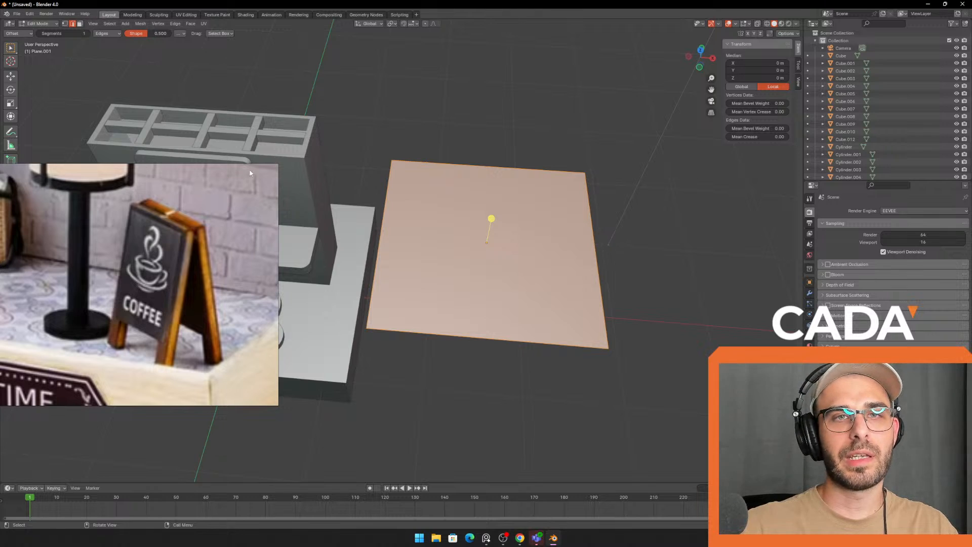
{"action": "left_click", "coordinate": [14, 106]}
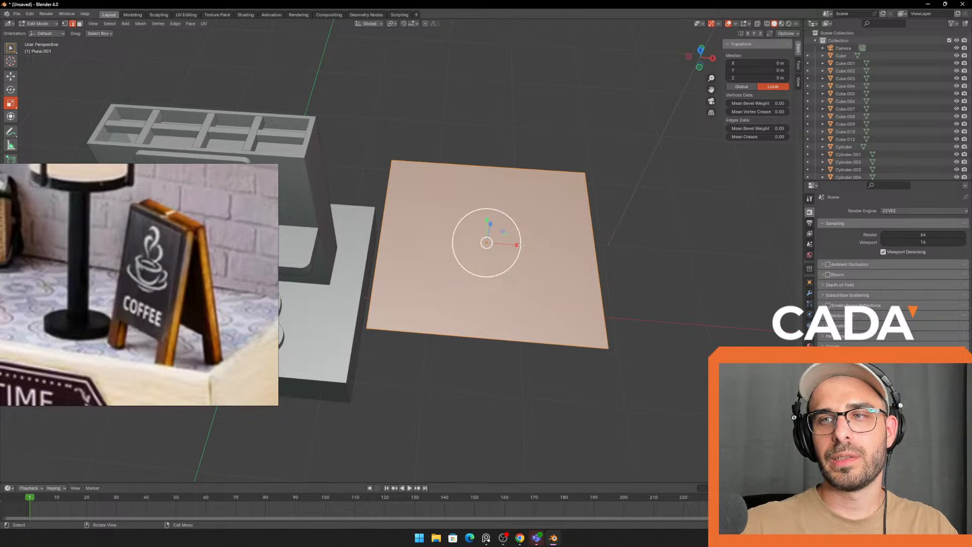
{"action": "left_click_drag", "start_coordinate": [520, 245], "coordinate": [504, 248]}
{"action": "key", "text": "ctrl+z"}
{"action": "left_click", "coordinate": [610, 302]}
{"action": "middle_click_drag", "start_coordinate": [610, 302], "coordinate": [553, 299]}
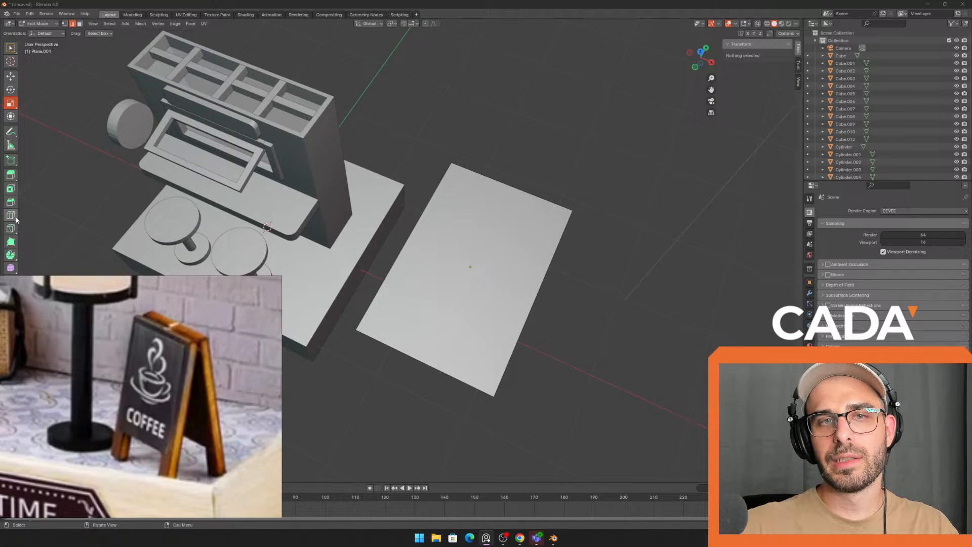
- Activate Loop Cut for the plane and move the chalkboard sign reference image closer to it for comparison
{"action": "left_click", "coordinate": [11, 215]}
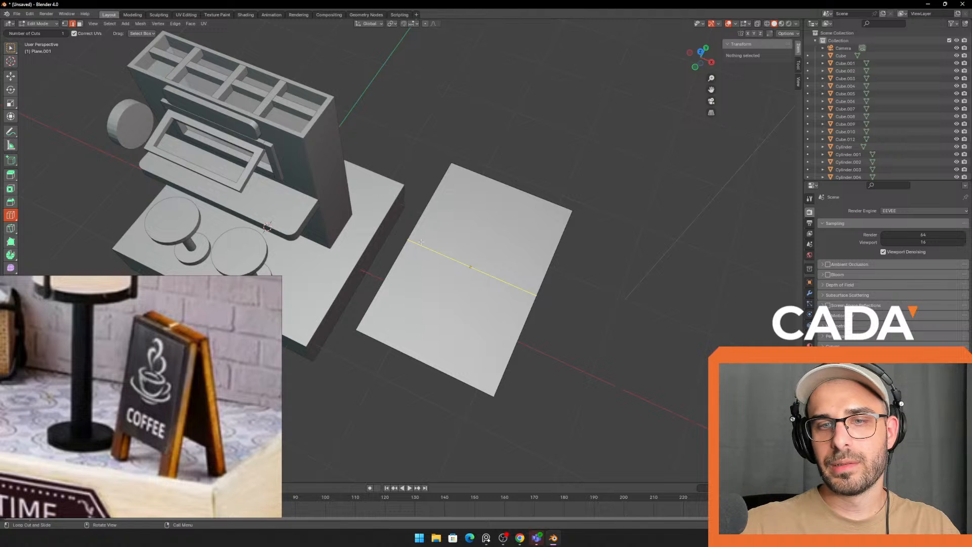
{"action": "scroll", "coordinate": [471, 278], "scroll_direction": "up", "scroll_amount": 3}
{"action": "scroll", "coordinate": [471, 279], "scroll_direction": "down", "scroll_amount": 2}
{"action": "middle_click_drag", "start_coordinate": [471, 278], "coordinate": [441, 247]}
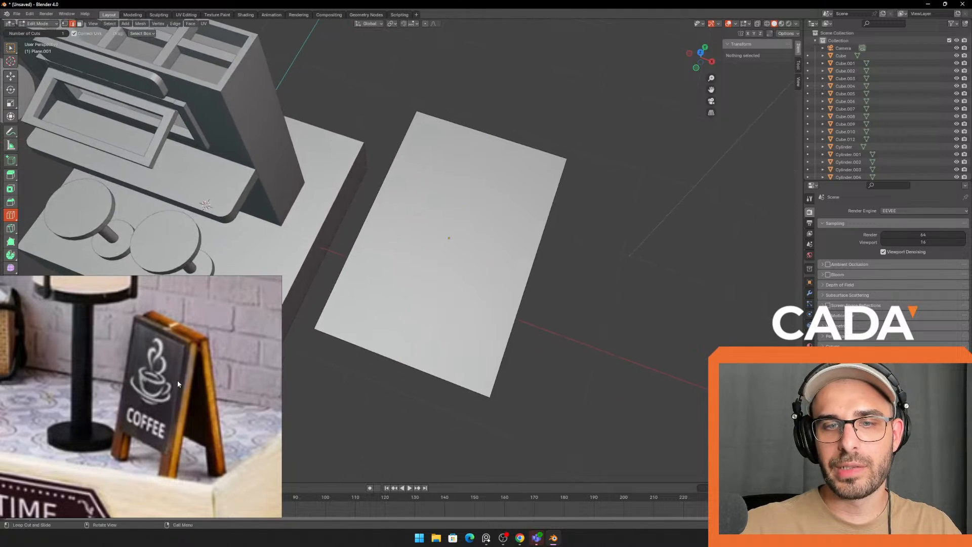
{"action": "left_click_drag", "start_coordinate": [177, 379], "coordinate": [220, 321]}
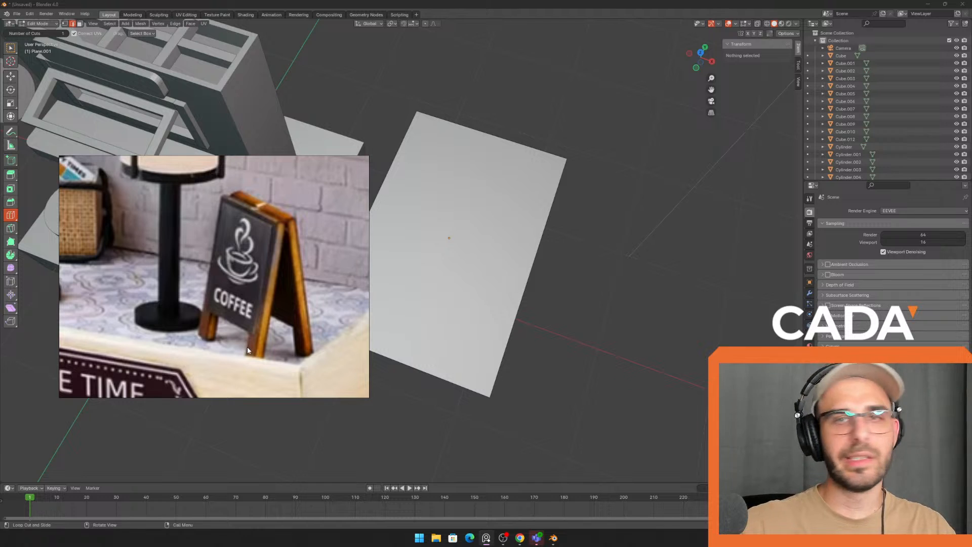
{"action": "middle_click_drag", "start_coordinate": [470, 212], "coordinate": [492, 120]}
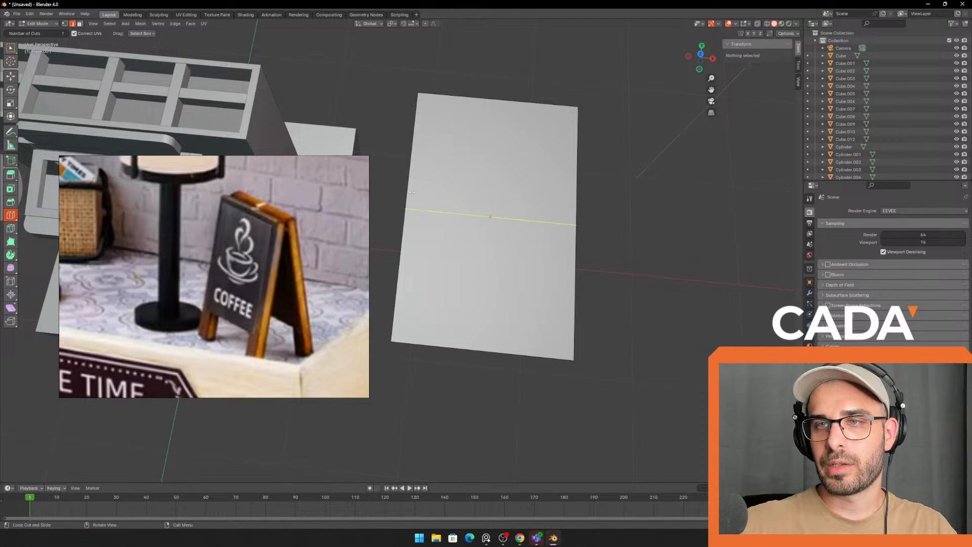
- Loop-cut the plane crosswise about 0.54 m below its centre and lengthwise near both long sides to outline the sign's legs
{"action": "left_click", "coordinate": [471, 226]}
{"action": "key", "text": "g"}
{"action": "key", "text": "g"}
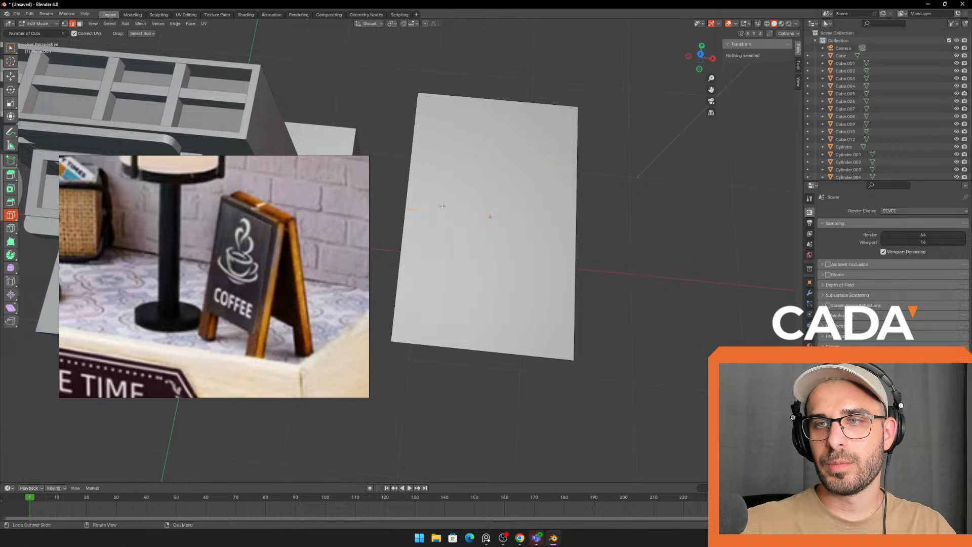
{"action": "left_click", "coordinate": [441, 264]}
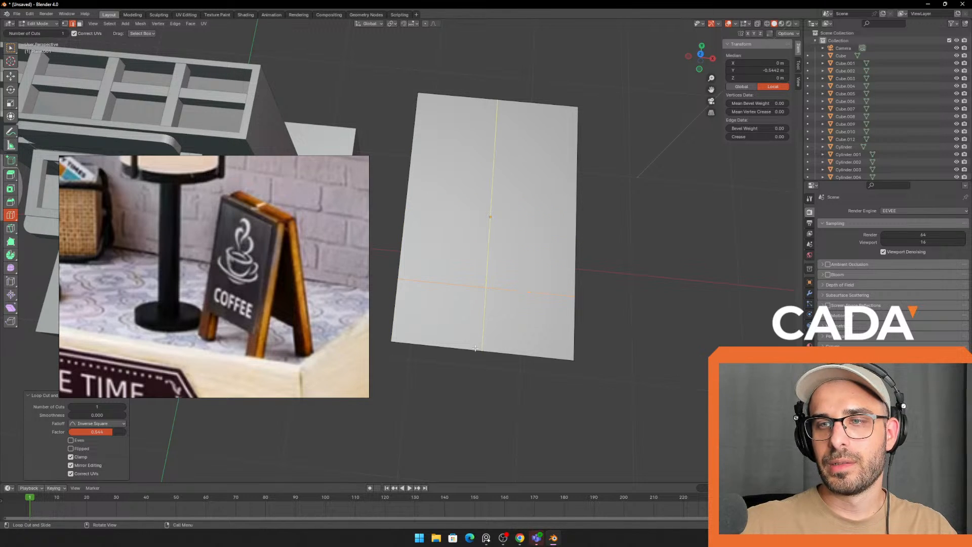
{"action": "left_click_drag", "start_coordinate": [480, 346], "coordinate": [445, 348]}
- Delete the lower middle face between the leg sections with the Only Faces option and check the shape in Object Mode
{"action": "left_click", "coordinate": [80, 23]}
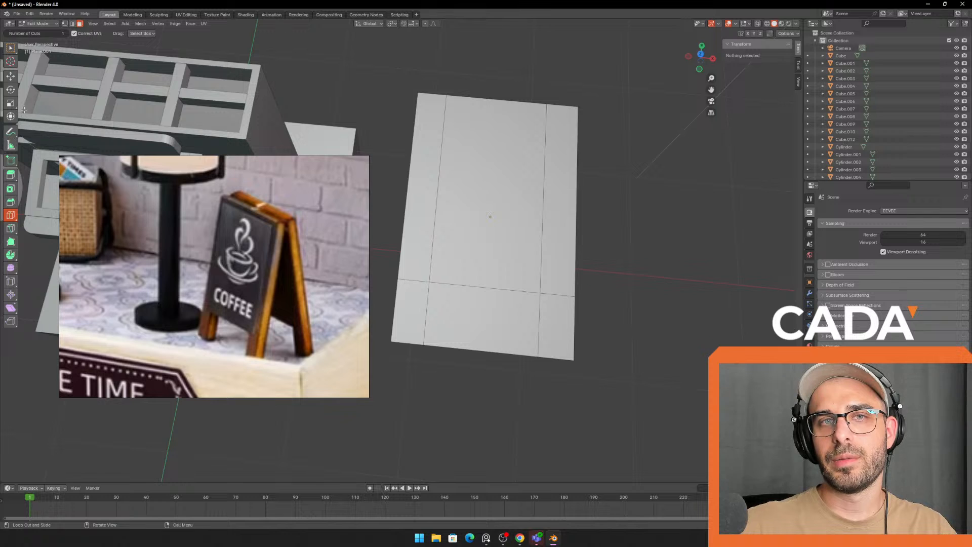
{"action": "left_click", "coordinate": [10, 76]}
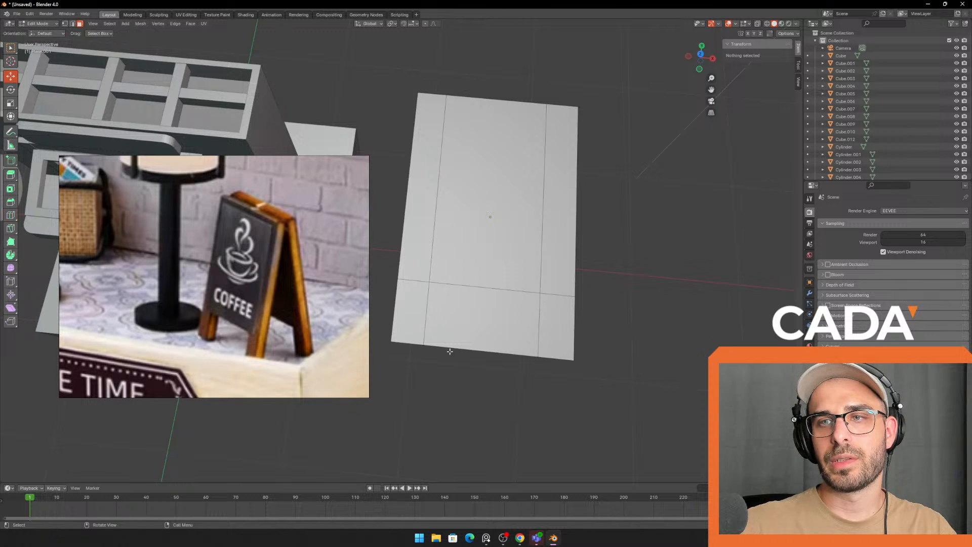
{"action": "left_click", "coordinate": [484, 322]}
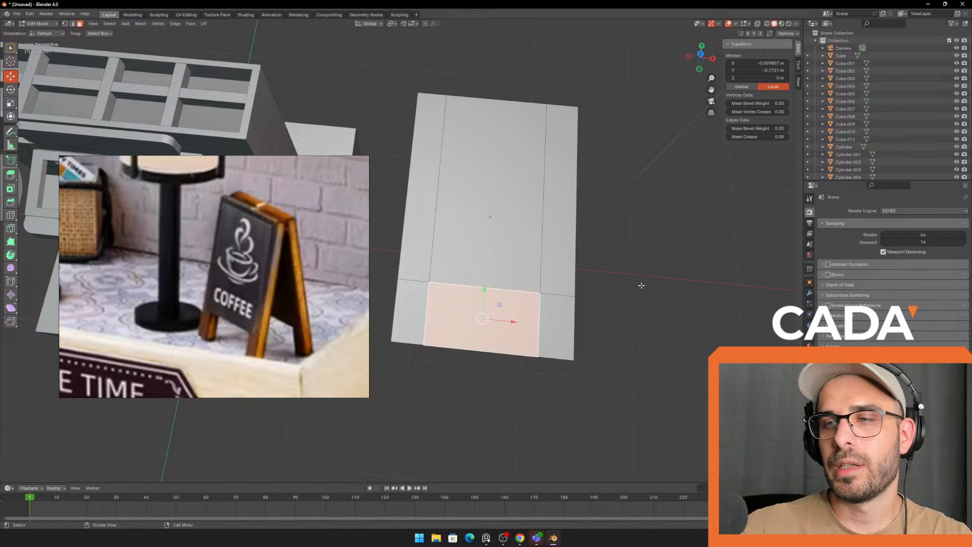
{"action": "key", "text": "x"}
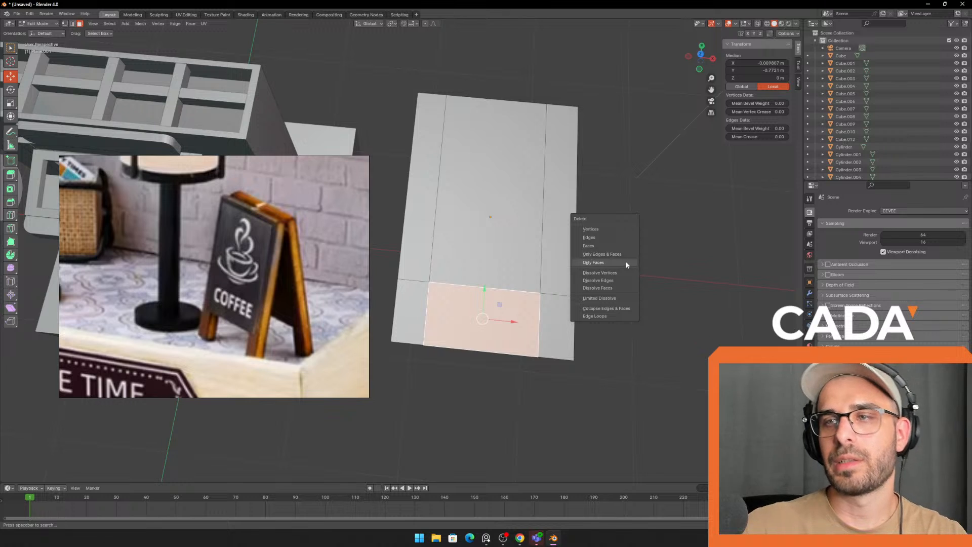
{"action": "left_click", "coordinate": [615, 262]}
{"action": "middle_click_drag", "start_coordinate": [618, 273], "coordinate": [626, 305]}
{"action": "key", "text": "Tab"}
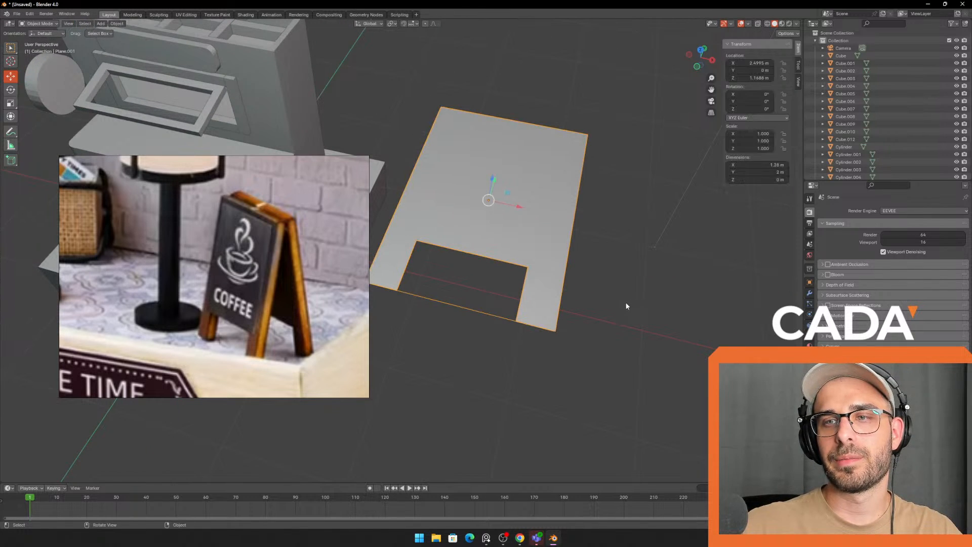
- Return to Edit Mode and undo the Only Faces deletion between the sign's legs
{"action": "key", "text": "Tab"}
{"action": "key", "text": "ctrl+z"}
{"action": "key", "text": "ctrl+z"}
{"action": "key", "text": "ctrl+z"}
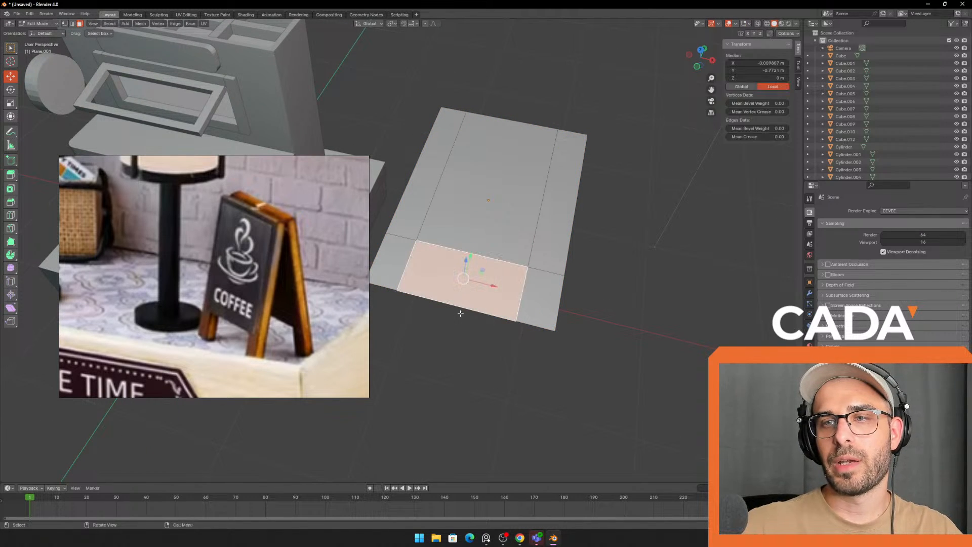
- Try deleting the lower middle face together with its surrounding edges, and undo that deletion
{"action": "scroll", "coordinate": [460, 314], "scroll_direction": "up", "scroll_amount": 2}
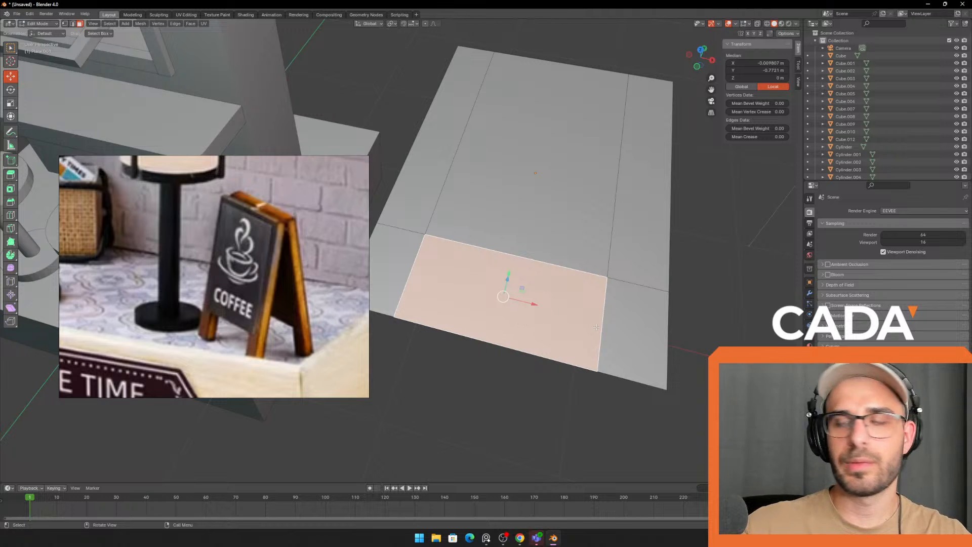
{"action": "key", "text": "x"}
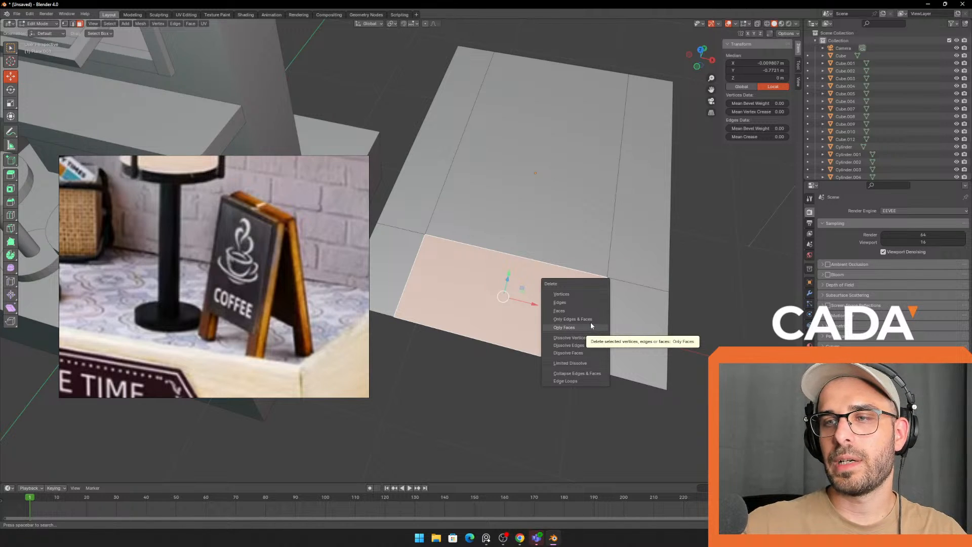
{"action": "left_click", "coordinate": [590, 326]}
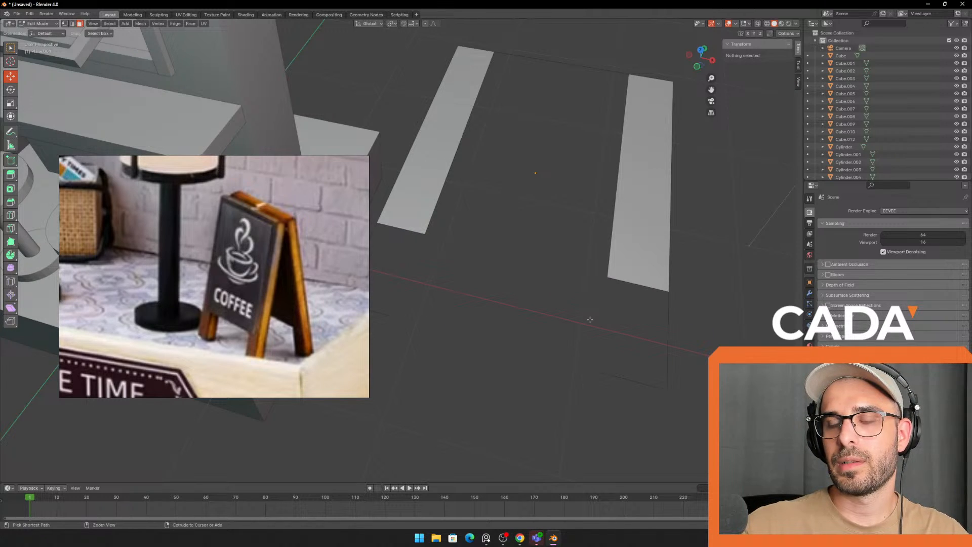
{"action": "key", "text": "ctrl+z"}
- Delete the face between the legs with the Faces option, and undo the deletion
{"action": "key", "text": "x"}
{"action": "left_click", "coordinate": [571, 306]}
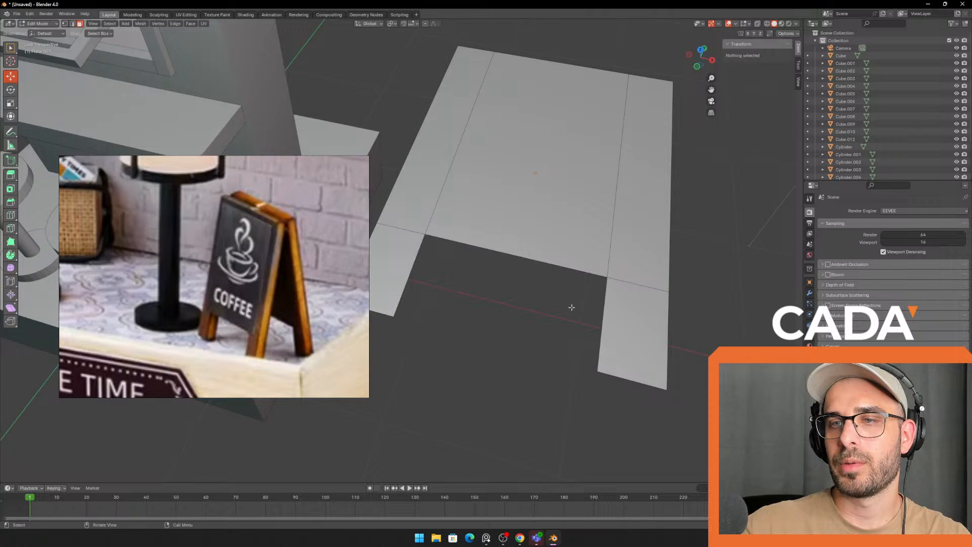
{"action": "key", "text": "ctrl+z"}
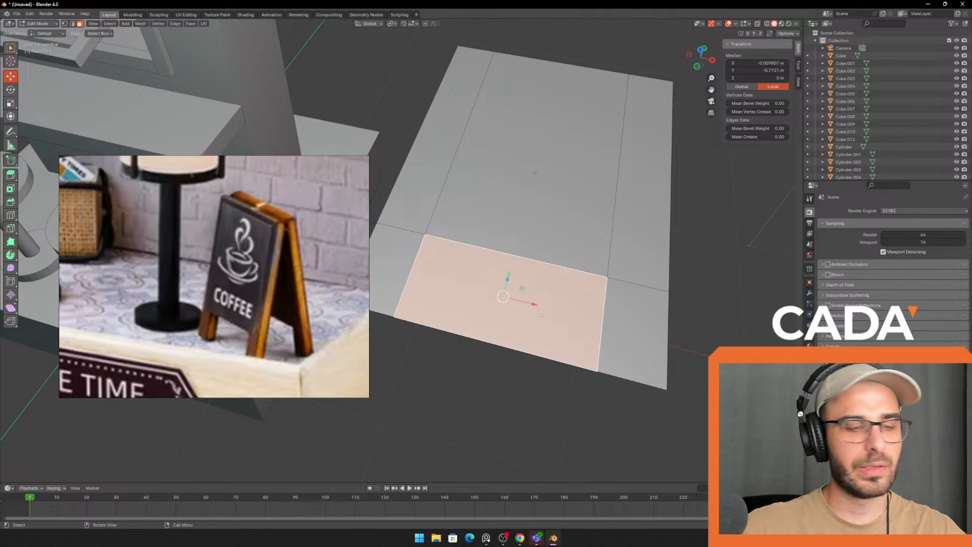
- Delete the lower middle face of the sign board plane to leave two legs
{"action": "key", "text": "x"}
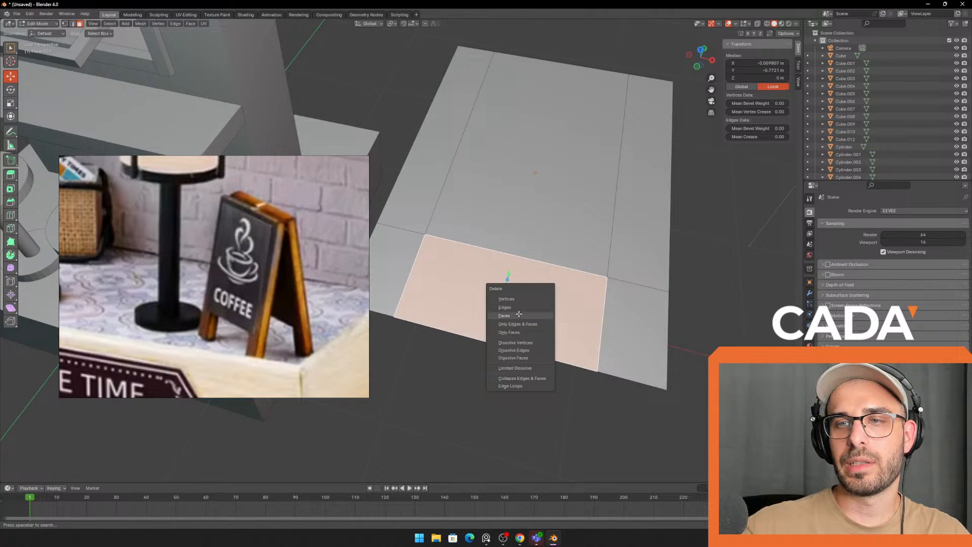
{"action": "left_click", "coordinate": [517, 313]}
{"action": "key", "text": "Tab"}
{"action": "scroll", "coordinate": [518, 313], "scroll_direction": "down", "scroll_amount": 4}
{"action": "middle_click_drag", "start_coordinate": [517, 314], "coordinate": [578, 264]}
{"action": "middle_click_drag", "start_coordinate": [371, 263], "coordinate": [569, 249]}
- Extrude all faces of the sign board plane upward to a thickness of about 0.1 m
{"action": "key", "text": "Tab"}
{"action": "key", "text": "a"}
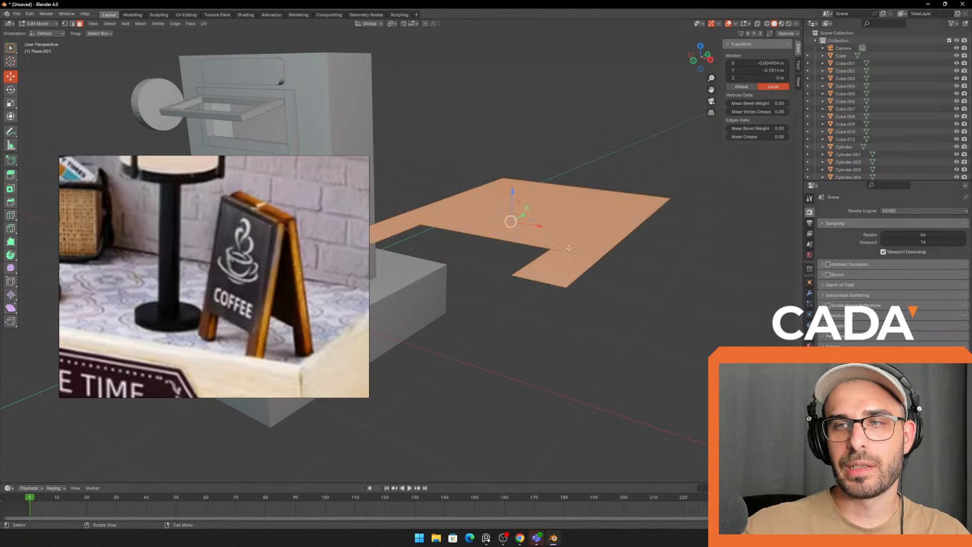
{"action": "left_click", "coordinate": [12, 179]}
{"action": "left_click_drag", "start_coordinate": [512, 190], "coordinate": [511, 176]}
{"action": "left_click", "coordinate": [561, 123]}
{"action": "key", "text": "Tab"}
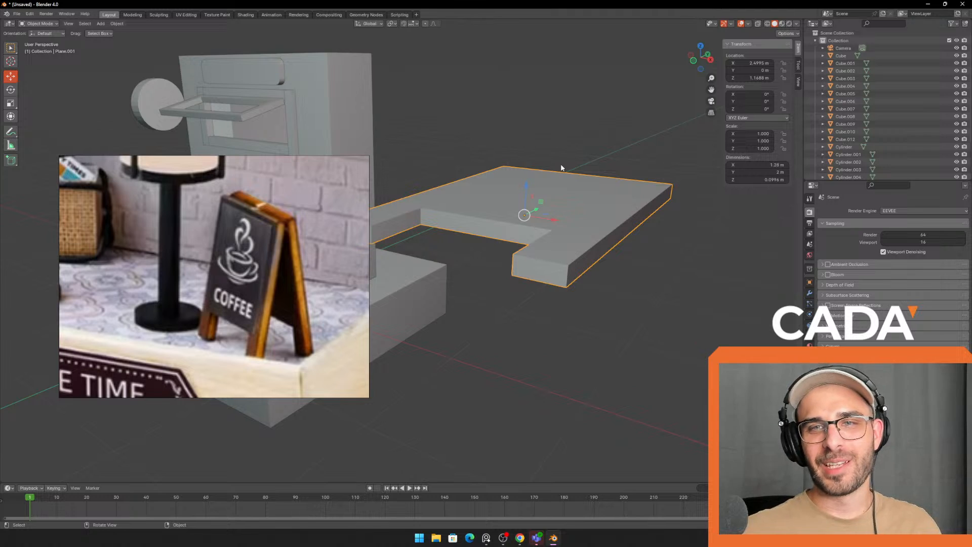
{"action": "key", "text": "Tab"}
{"action": "left_click", "coordinate": [539, 195]}
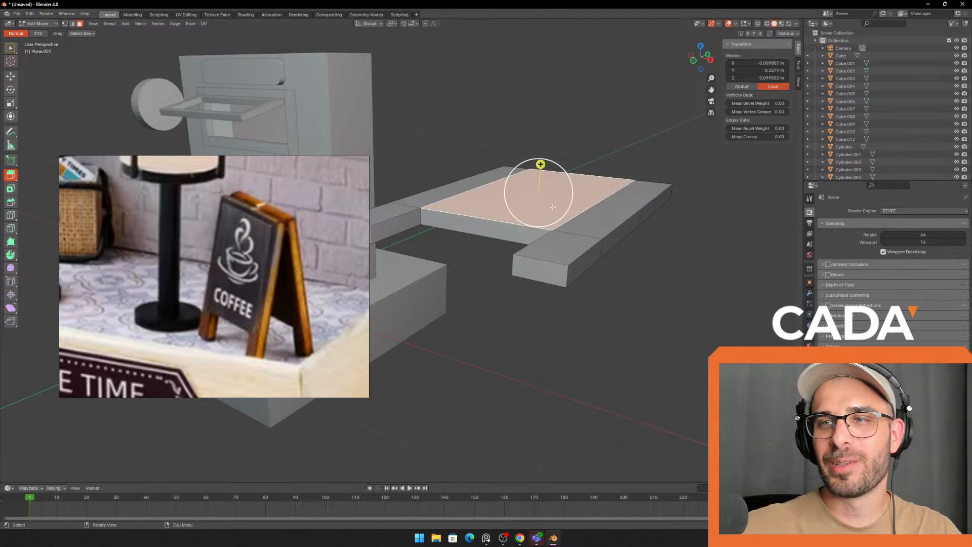
{"action": "left_click", "coordinate": [625, 202]}
{"action": "left_click", "coordinate": [570, 230], "text": "shift"}
{"action": "left_click", "coordinate": [525, 156]}
{"action": "middle_click_drag", "start_coordinate": [525, 156], "coordinate": [551, 182]}
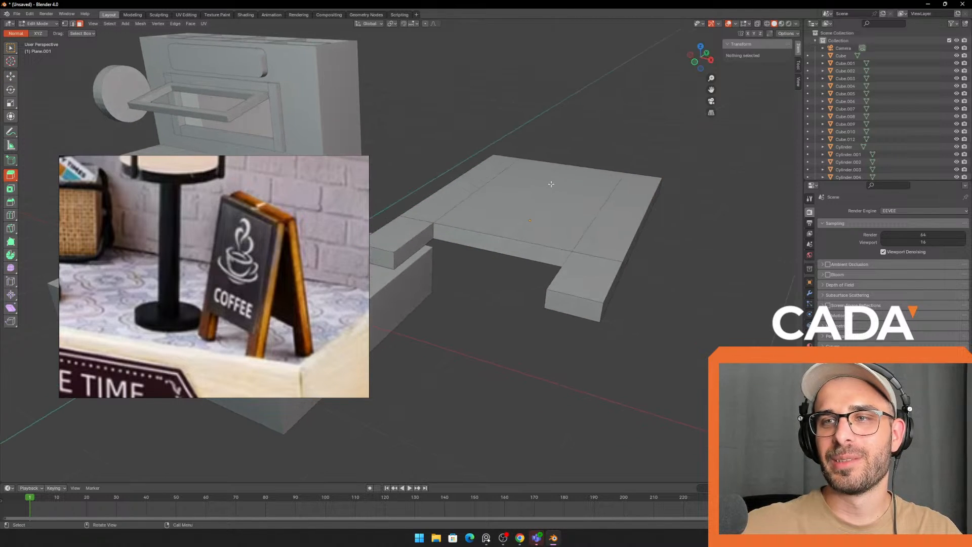
{"action": "key", "text": "Tab"}
- Stand the sign board upright by setting its X rotation to 90°
{"action": "mouse_move", "coordinate": [605, 218]}
{"action": "middle_mouse_down"}
{"action": "mouse_move", "coordinate": [621, 233]}
{"action": "mouse_move", "coordinate": [607, 223]}
{"action": "middle_mouse_up"}
{"action": "scroll", "coordinate": [621, 233], "scroll_direction": "down", "scroll_amount": 2}
{"action": "key", "text": "a"}
{"action": "middle_click_drag", "start_coordinate": [607, 223], "coordinate": [503, 220]}
{"action": "left_click", "coordinate": [567, 218]}
{"action": "left_click", "coordinate": [10, 89]}
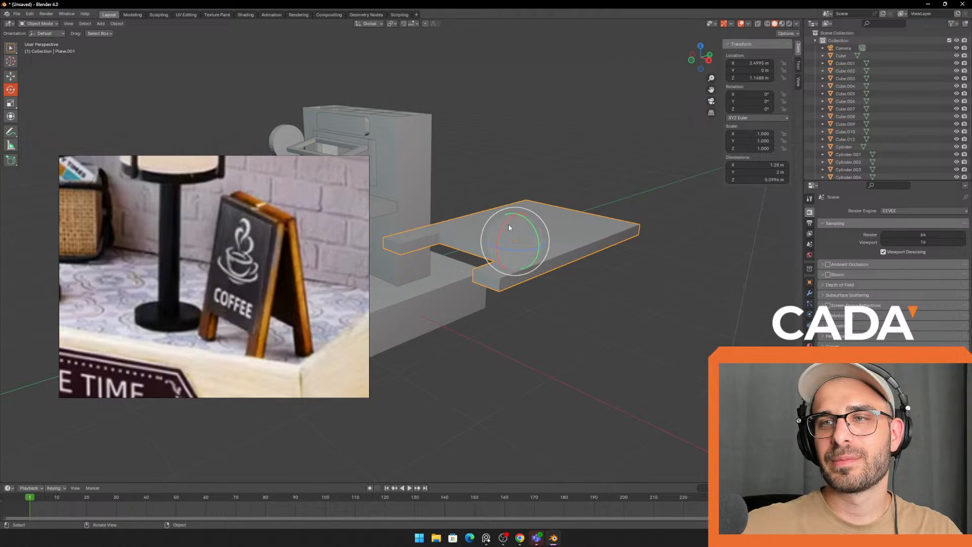
{"action": "left_click_drag", "start_coordinate": [508, 224], "coordinate": [500, 242]}
{"action": "double_click", "coordinate": [750, 96]}
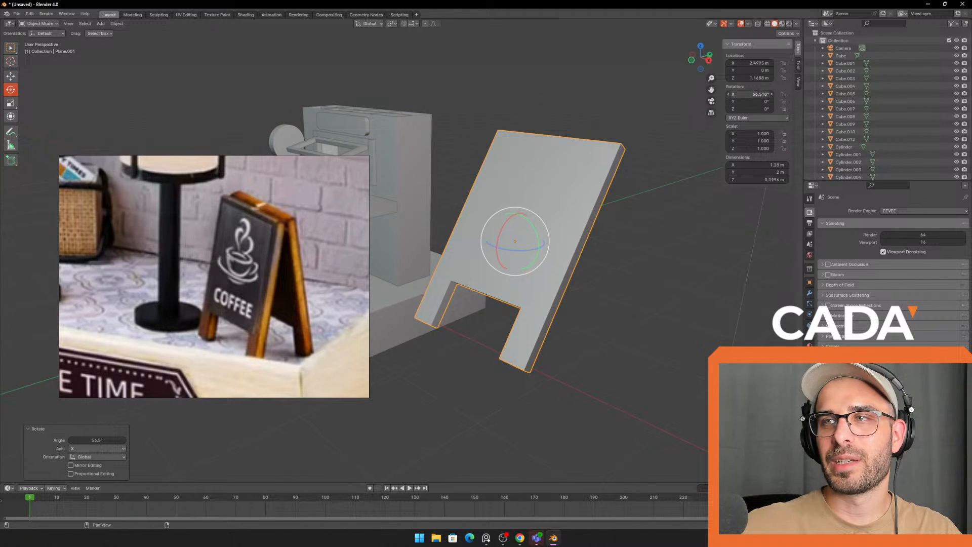
{"action": "type", "text": "90"}
{"action": "key", "text": "Return"}
- Move the sign board about -1.62 m along X and -0.61 m along Y to the front of the café base
{"action": "middle_click_drag", "start_coordinate": [602, 195], "coordinate": [365, 167]}
{"action": "left_click", "coordinate": [11, 76]}
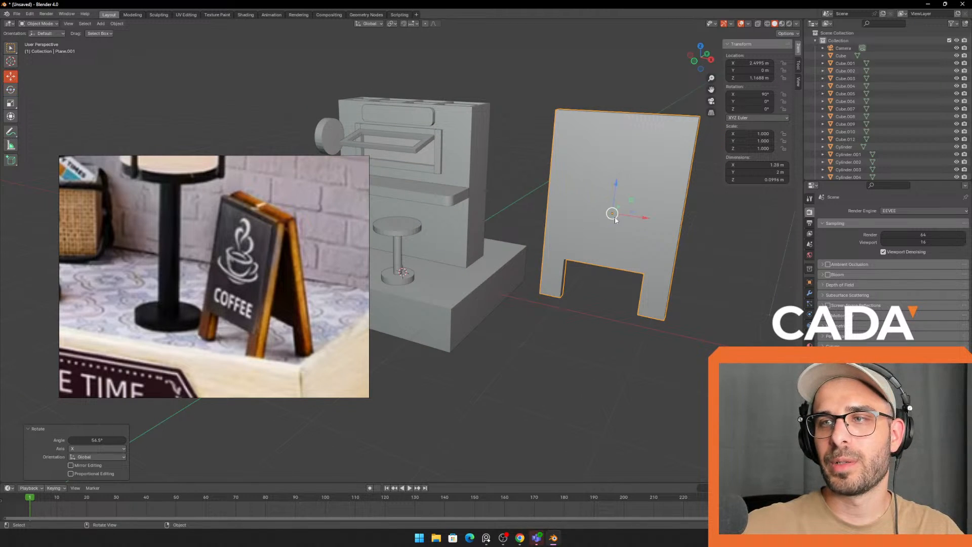
{"action": "left_click_drag", "start_coordinate": [640, 219], "coordinate": [493, 195]}
{"action": "middle_click_drag", "start_coordinate": [514, 198], "coordinate": [482, 201]}
{"action": "scroll", "coordinate": [482, 201], "scroll_direction": "up", "scroll_amount": 2}
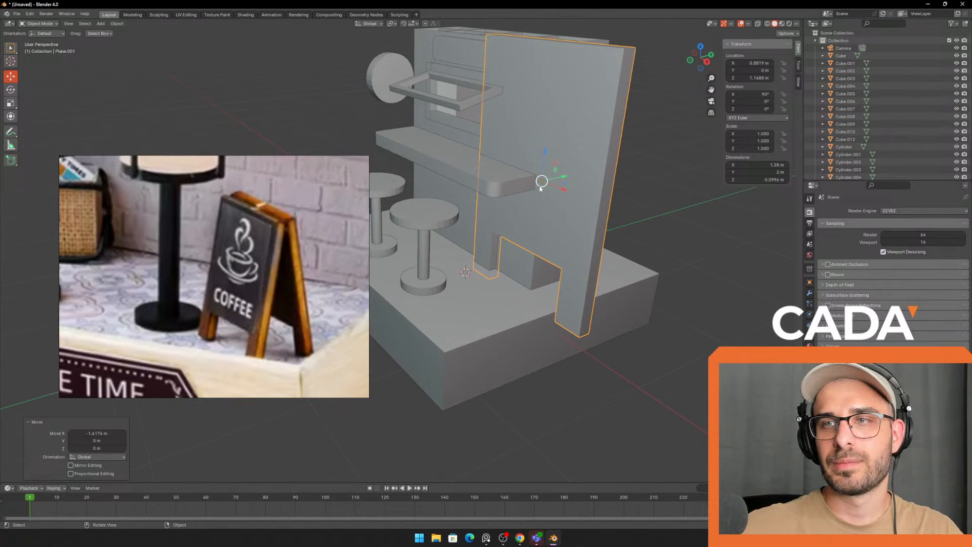
{"action": "left_click_drag", "start_coordinate": [561, 181], "coordinate": [497, 196]}
{"action": "middle_click_drag", "start_coordinate": [497, 196], "coordinate": [441, 192]}
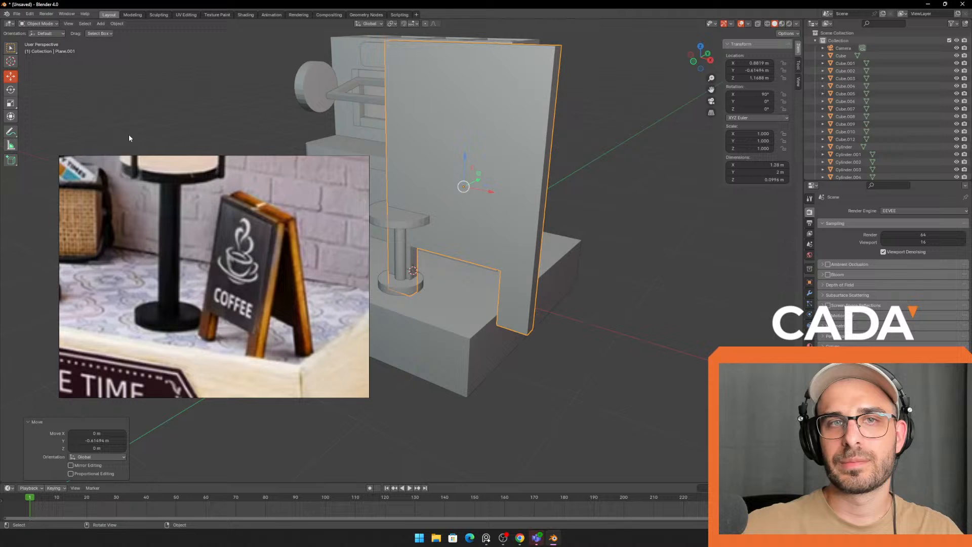
{"action": "left_click", "coordinate": [11, 103]}
{"action": "left_click_drag", "start_coordinate": [478, 180], "coordinate": [527, 158]}
{"action": "key", "text": "ctrl+z"}
- Scale the sign board uniformly by about 0.336 and lower it about 0.51 m toward the base
{"action": "key", "text": "s"}
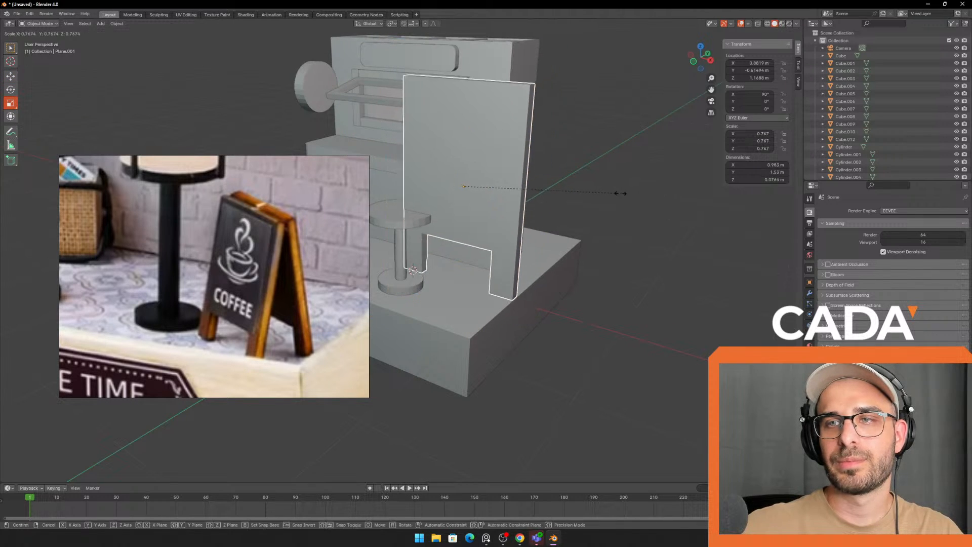
{"action": "left_click", "coordinate": [477, 187]}
{"action": "scroll", "coordinate": [394, 176], "scroll_direction": "up", "scroll_amount": 3}
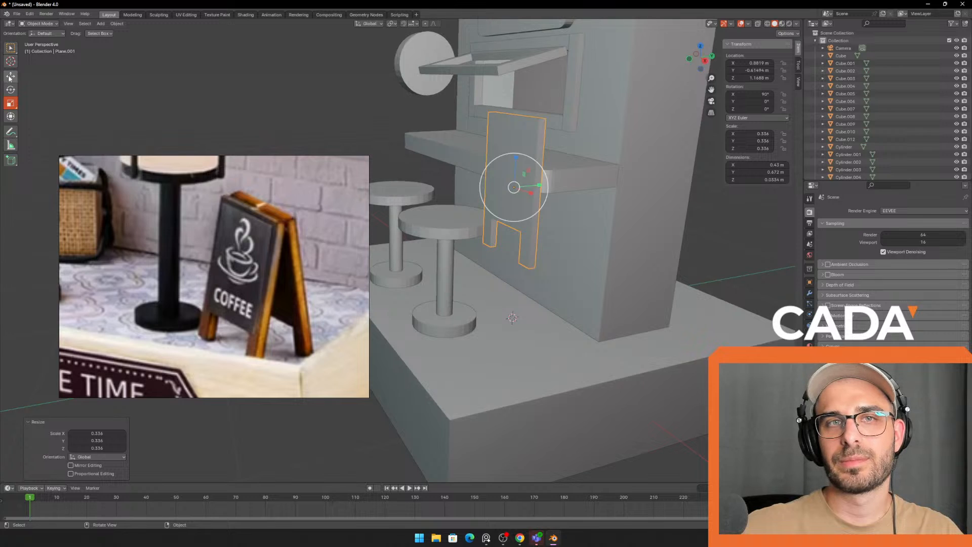
{"action": "left_click", "coordinate": [10, 77]}
{"action": "left_click_drag", "start_coordinate": [516, 160], "coordinate": [509, 260]}
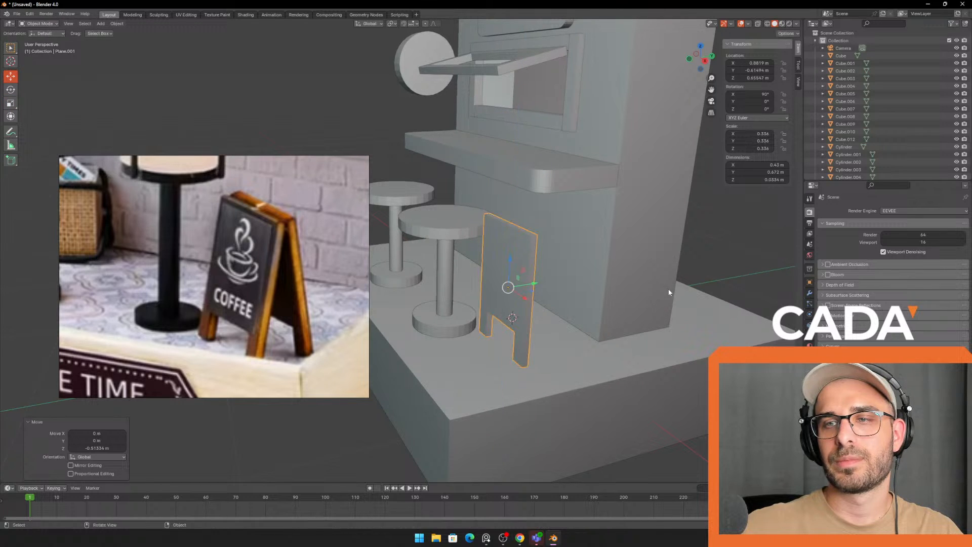
- Shrink the sign board uniformly by a factor of about 0.836 and lower it about 0.13 m onto the base
{"action": "key", "text": "s"}
{"action": "left_click", "coordinate": [623, 293]}
{"action": "scroll", "coordinate": [630, 283], "scroll_direction": "up", "scroll_amount": 3}
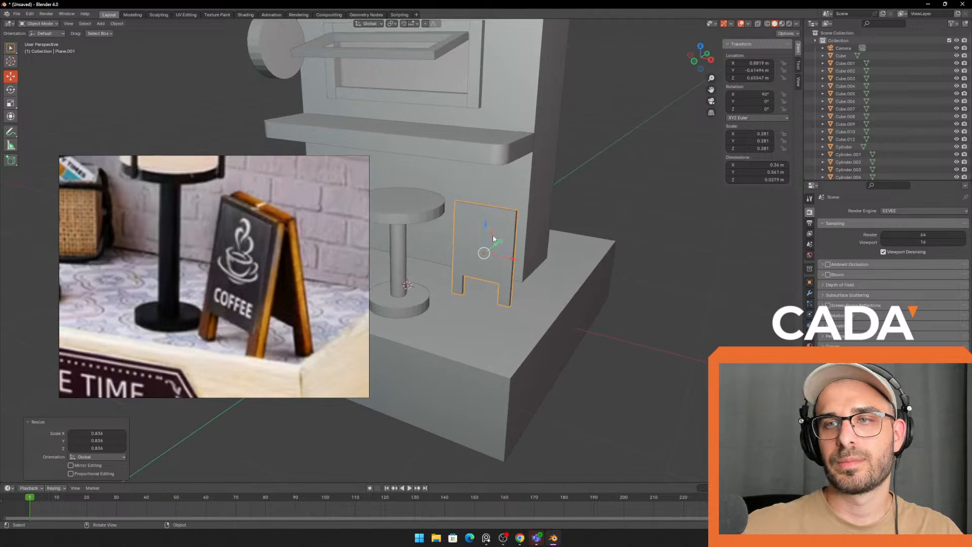
{"action": "left_click_drag", "start_coordinate": [495, 243], "coordinate": [491, 250]}
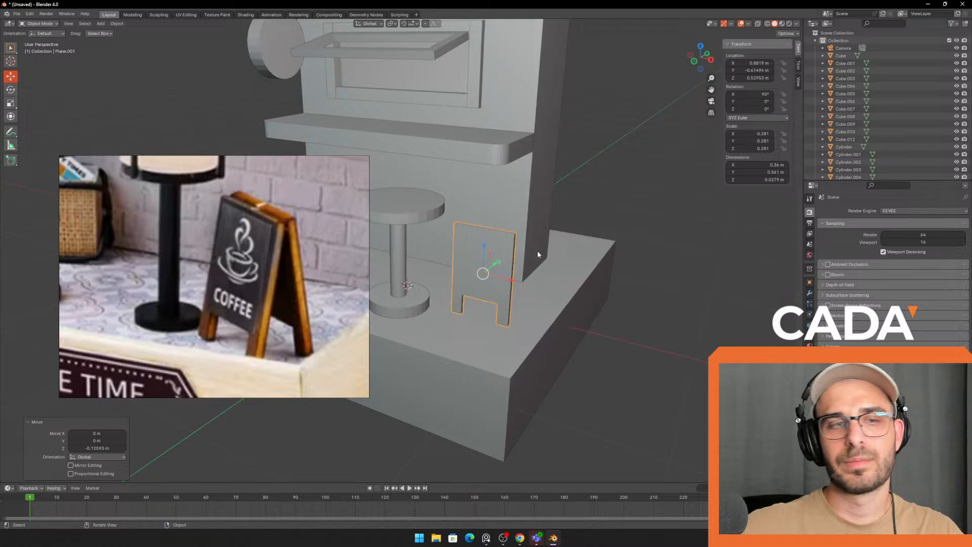
- Tilt the sign board backward to an X rotation of about 74.6° and raise it slightly to rest on the base
{"action": "middle_click_drag", "start_coordinate": [492, 251], "coordinate": [291, 164]}
{"action": "left_click", "coordinate": [11, 89]}
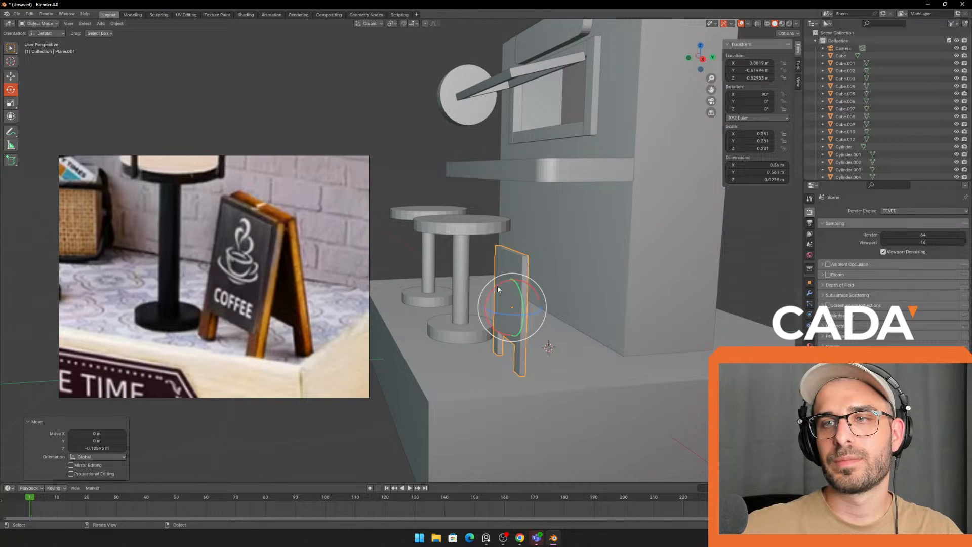
{"action": "mouse_move", "coordinate": [513, 278]}
{"action": "left_mouse_down"}
{"action": "mouse_move", "coordinate": [504, 282]}
{"action": "mouse_move", "coordinate": [514, 278]}
{"action": "left_mouse_up"}
{"action": "left_click", "coordinate": [11, 75]}
{"action": "middle_click_drag", "start_coordinate": [512, 282], "coordinate": [501, 285]}
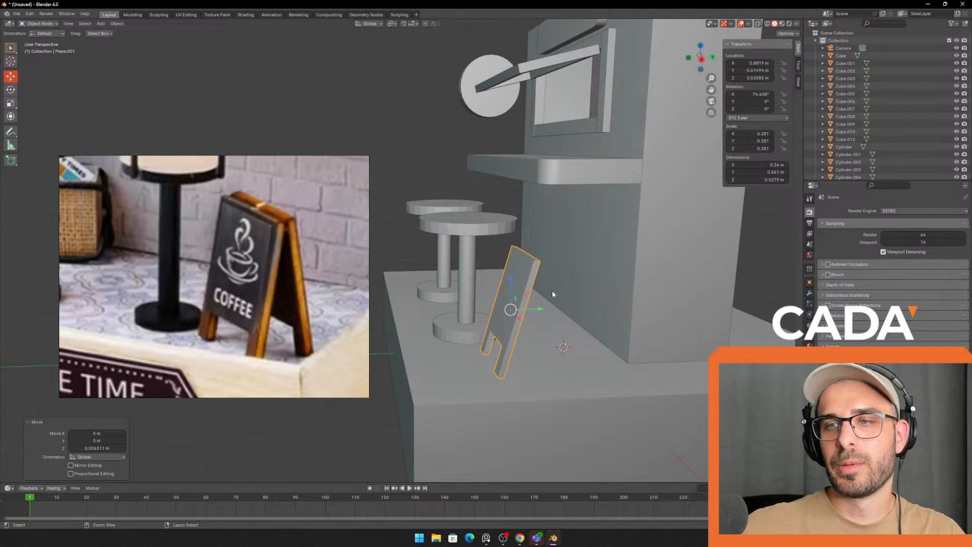
- Paste a copy of the sign board, shift it behind the original along Y, and rotate it 38° about X
{"action": "key", "text": "ctrl+v"}
{"action": "mouse_move", "coordinate": [539, 305]}
{"action": "left_mouse_down"}
{"action": "mouse_move", "coordinate": [587, 307]}
{"action": "mouse_move", "coordinate": [524, 298]}
{"action": "left_mouse_up"}
{"action": "left_click", "coordinate": [11, 90]}
{"action": "middle_click_drag", "start_coordinate": [524, 298], "coordinate": [509, 287]}
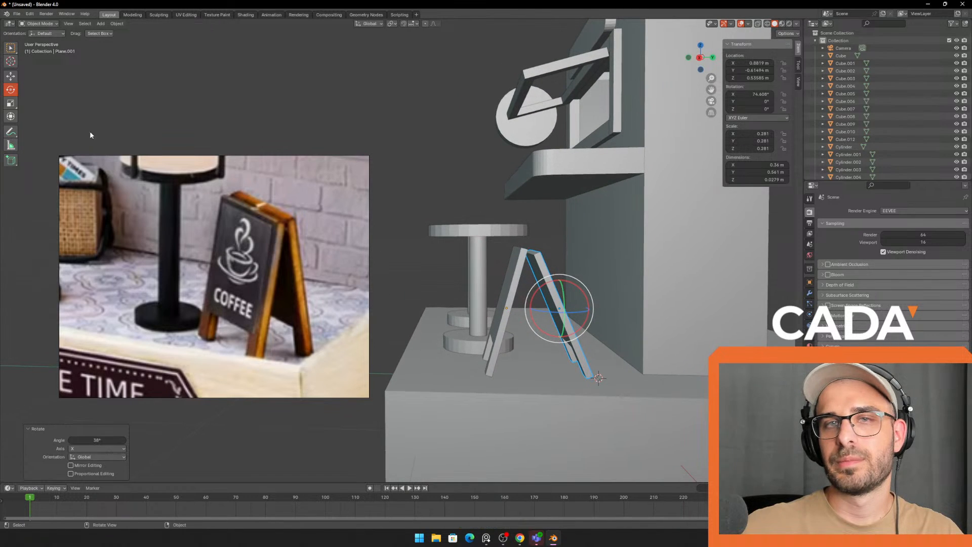
- Move the rear board along Y toward the front board so their top edges meet
{"action": "left_click", "coordinate": [10, 76]}
{"action": "middle_click_drag", "start_coordinate": [430, 253], "coordinate": [488, 306]}
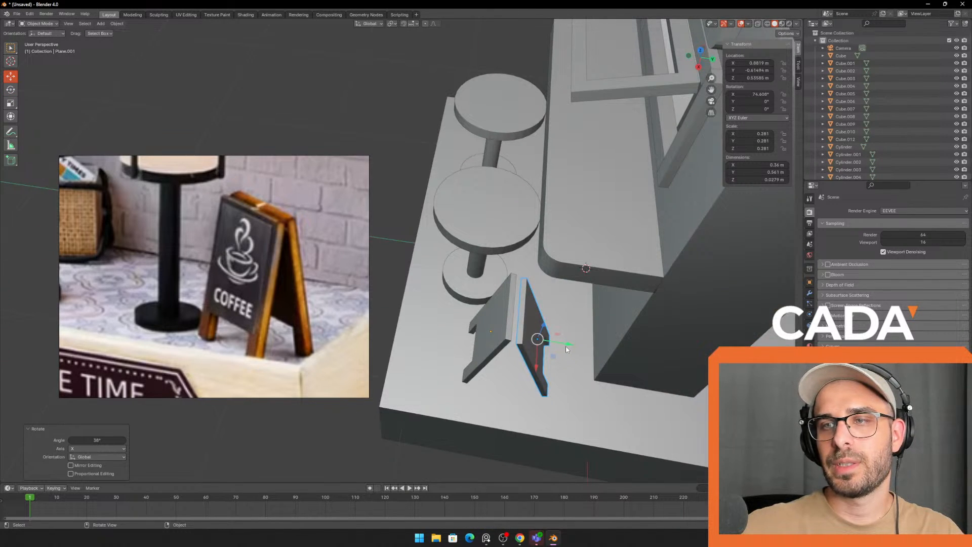
{"action": "left_click_drag", "start_coordinate": [567, 345], "coordinate": [558, 344]}
{"action": "middle_click_drag", "start_coordinate": [559, 345], "coordinate": [645, 306]}
{"action": "scroll", "coordinate": [621, 314], "scroll_direction": "down", "scroll_amount": 2}
{"action": "left_click", "coordinate": [588, 324]}
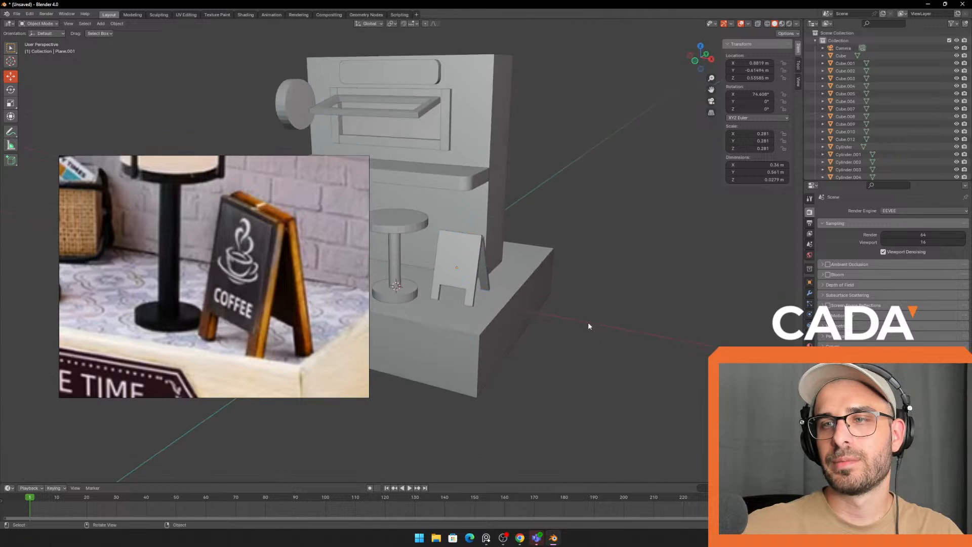
- Adjust the rear board's X rotation to about 107.9° and move it about -0.027 m along Y against the front board
{"action": "middle_click_drag", "start_coordinate": [588, 325], "coordinate": [540, 338]}
{"action": "scroll", "coordinate": [541, 338], "scroll_direction": "up", "scroll_amount": 2}
{"action": "left_click", "coordinate": [525, 300]}
{"action": "middle_click_drag", "start_coordinate": [525, 299], "coordinate": [475, 264]}
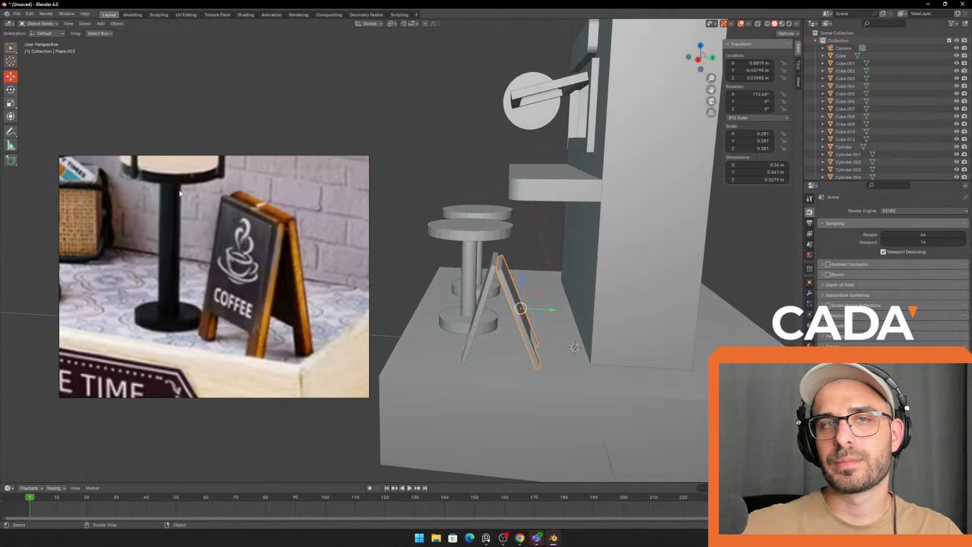
{"action": "left_click", "coordinate": [11, 91]}
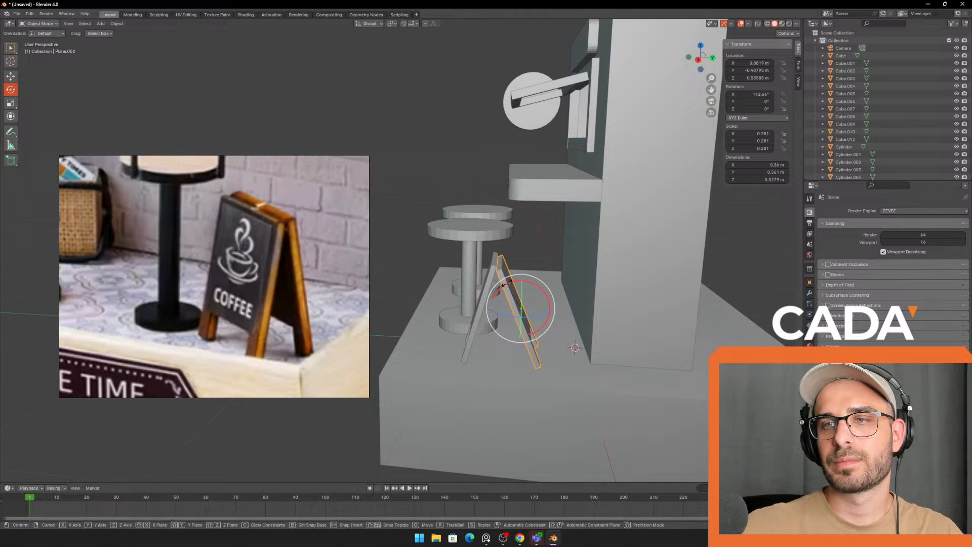
{"action": "left_click_drag", "start_coordinate": [506, 285], "coordinate": [543, 313]}
{"action": "left_click", "coordinate": [12, 77]}
{"action": "middle_click_drag", "start_coordinate": [541, 316], "coordinate": [601, 317]}
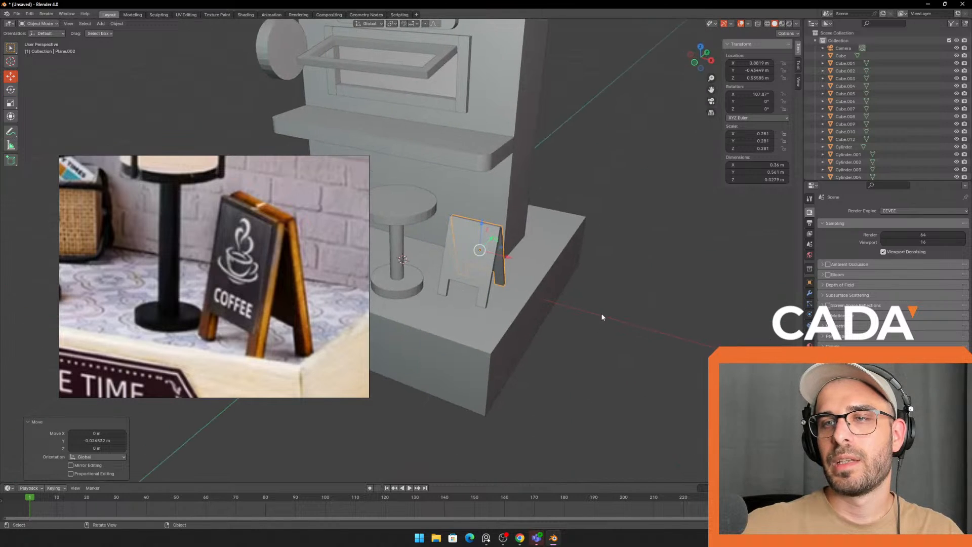
- Select both sign boards and rotate them together about -28.7° around Z
{"action": "left_click", "coordinate": [490, 267]}
{"action": "middle_click_drag", "start_coordinate": [491, 267], "coordinate": [540, 299]}
{"action": "left_click", "coordinate": [526, 275], "text": "shift"}
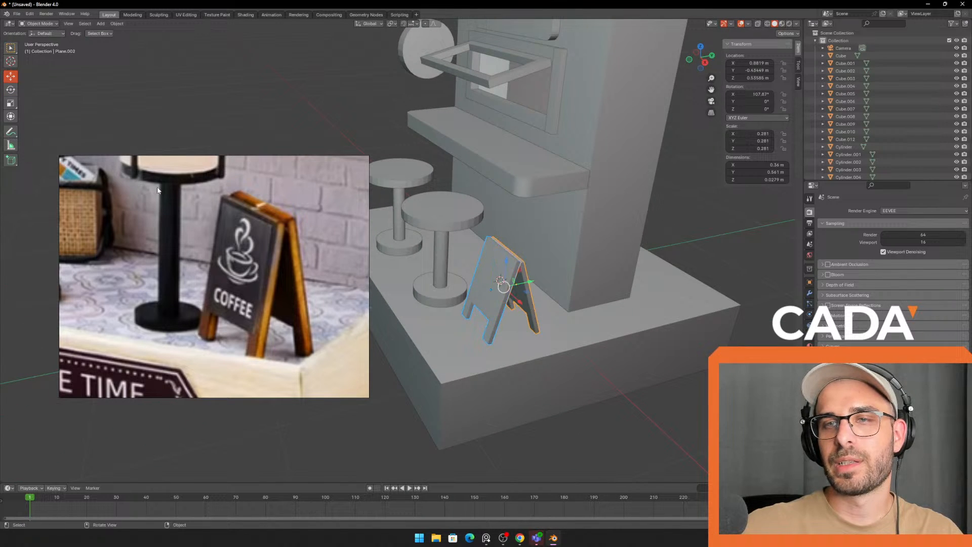
{"action": "left_click", "coordinate": [11, 89]}
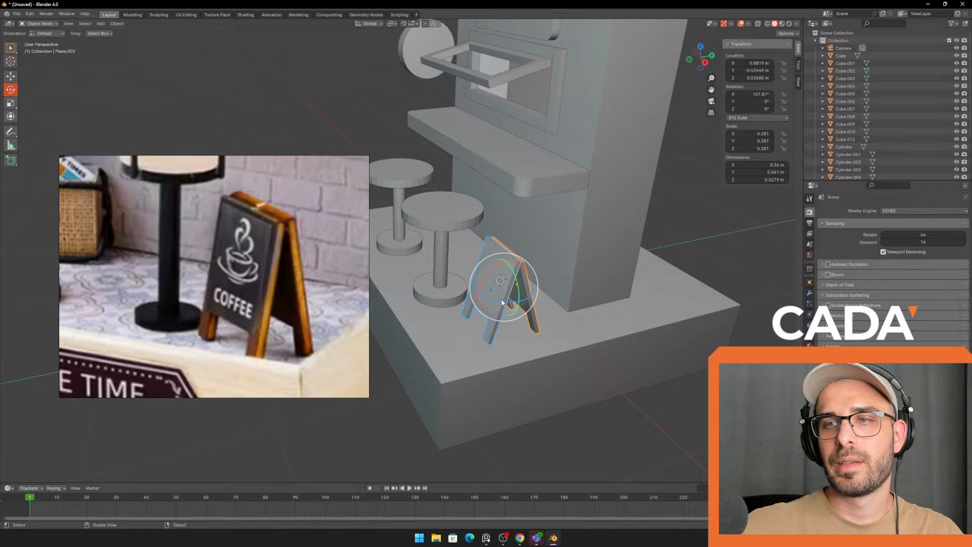
{"action": "left_click_drag", "start_coordinate": [502, 304], "coordinate": [492, 305]}
{"action": "middle_click_drag", "start_coordinate": [492, 305], "coordinate": [563, 320]}
- Move the A-frame sign about 0.09 m along X and -0.16 m along Y toward the base's front corner
{"action": "left_click", "coordinate": [10, 76]}
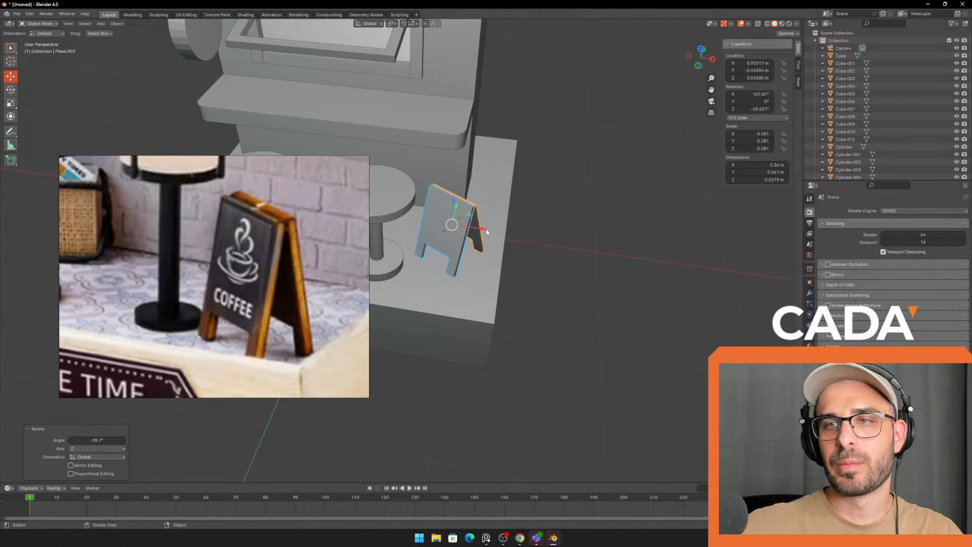
{"action": "left_click_drag", "start_coordinate": [486, 229], "coordinate": [499, 229]}
{"action": "middle_click_drag", "start_coordinate": [499, 229], "coordinate": [499, 268]}
{"action": "left_click_drag", "start_coordinate": [532, 285], "coordinate": [513, 294]}
{"action": "middle_click_drag", "start_coordinate": [513, 295], "coordinate": [602, 263]}
{"action": "left_click", "coordinate": [607, 261]}
- Compare the café model with the reference image and examine the bracket supporting the shelf
{"action": "scroll", "coordinate": [610, 257], "scroll_direction": "down", "scroll_amount": 4}
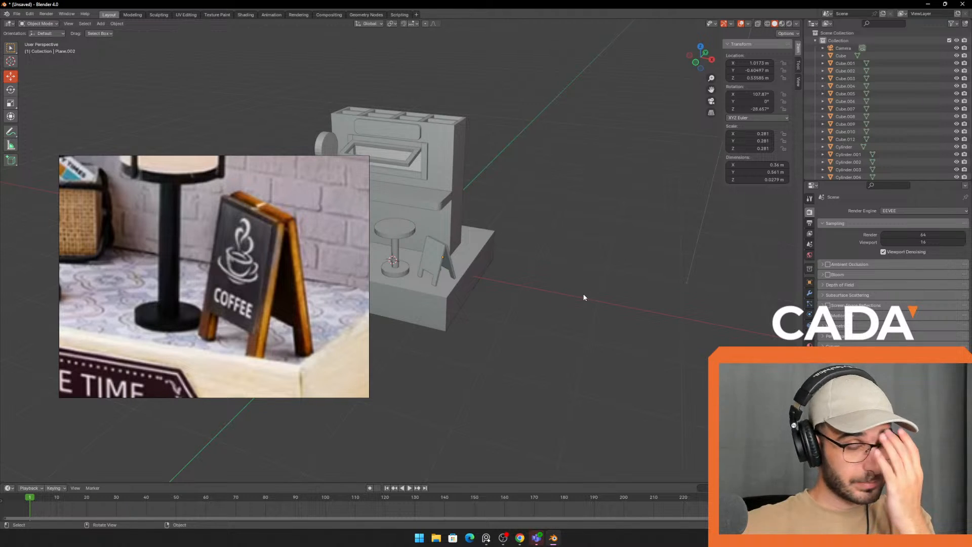
{"action": "scroll", "coordinate": [306, 246], "scroll_direction": "down", "scroll_amount": 5}
{"action": "middle_click_drag", "start_coordinate": [310, 254], "coordinate": [294, 298]}
{"action": "scroll", "coordinate": [286, 276], "scroll_direction": "down", "scroll_amount": 1}
{"action": "middle_click_drag", "start_coordinate": [557, 253], "coordinate": [556, 283]}
{"action": "scroll", "coordinate": [540, 288], "scroll_direction": "up", "scroll_amount": 2}
{"action": "left_click", "coordinate": [564, 294]}
{"action": "middle_click_drag", "start_coordinate": [663, 298], "coordinate": [627, 299]}
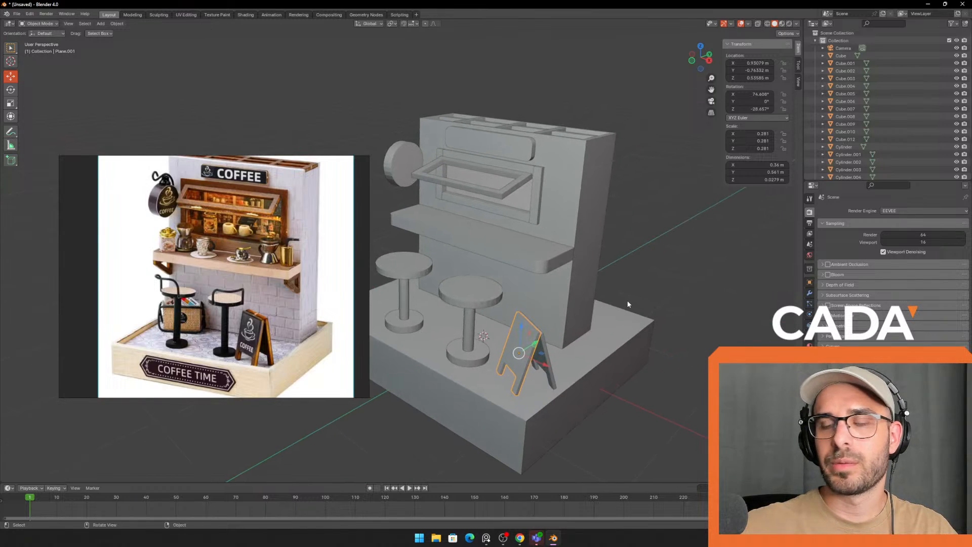
{"action": "middle_click_drag", "start_coordinate": [611, 250], "coordinate": [552, 234]}
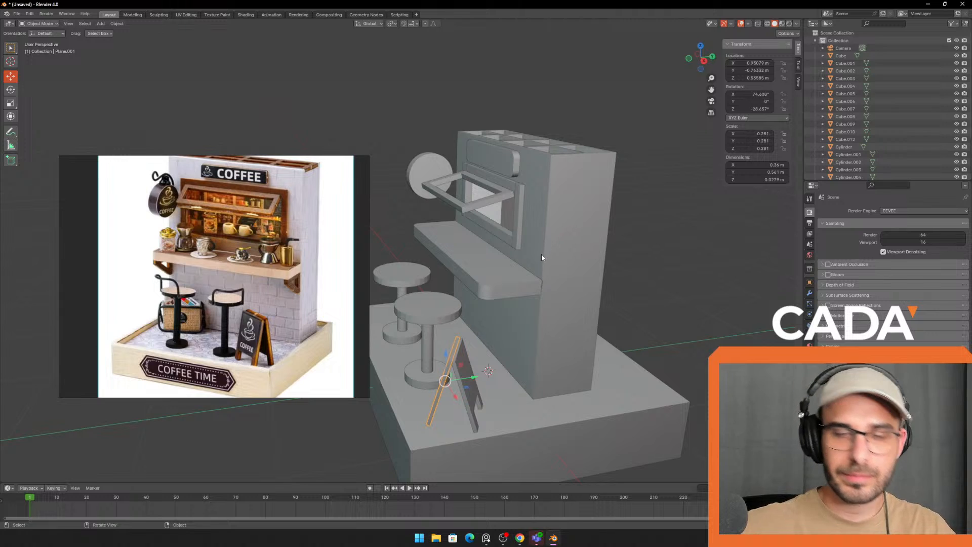
{"action": "scroll", "coordinate": [300, 302], "scroll_direction": "up", "scroll_amount": 5}
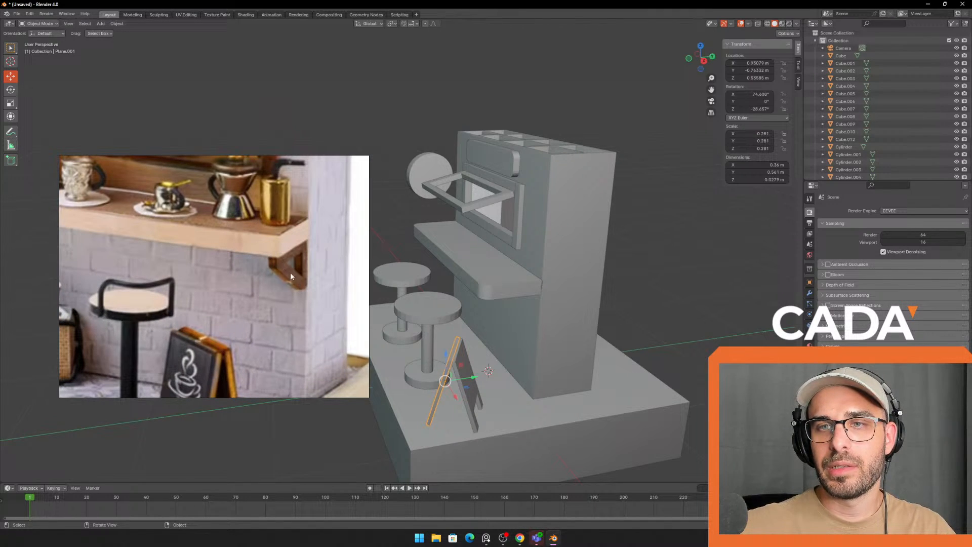
{"action": "middle_click_drag", "start_coordinate": [622, 304], "coordinate": [592, 297]}
{"action": "middle_click_drag", "start_coordinate": [590, 295], "coordinate": [571, 227], "text": "shift"}
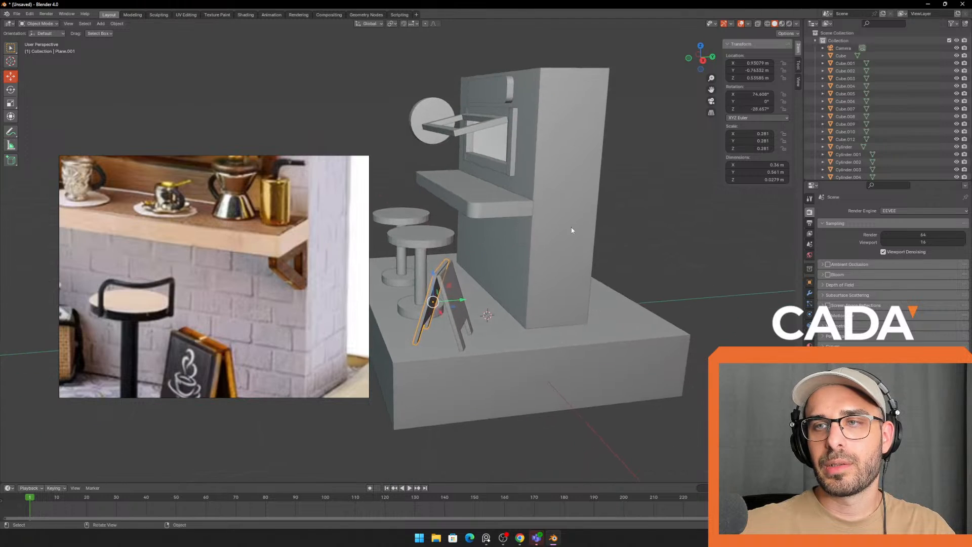
{"action": "key", "text": "alt+a"}
{"action": "middle_click_drag", "start_coordinate": [473, 299], "coordinate": [538, 319]}
{"action": "scroll", "coordinate": [255, 311], "scroll_direction": "down", "scroll_amount": 3}
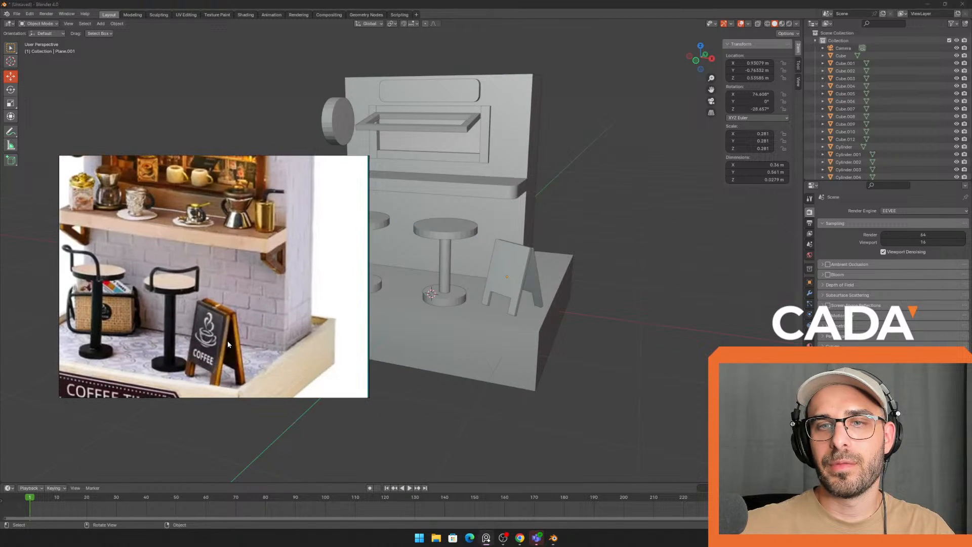
{"action": "scroll", "coordinate": [286, 263], "scroll_direction": "up", "scroll_amount": 3}
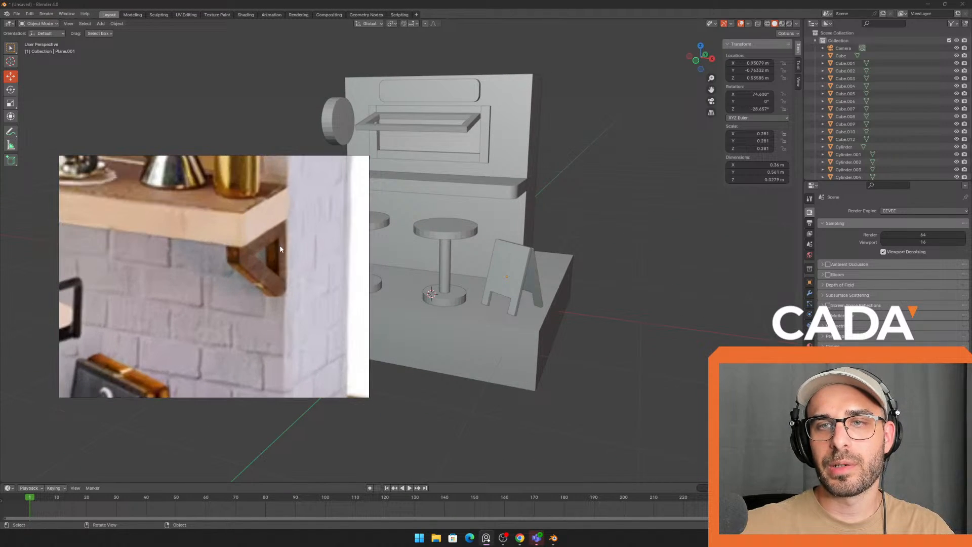
{"action": "middle_click_drag", "start_coordinate": [582, 237], "coordinate": [591, 230]}
- Add a plane mesh and move it about 2.75 m along X, clear of the café base
{"action": "key", "text": "shift+a"}
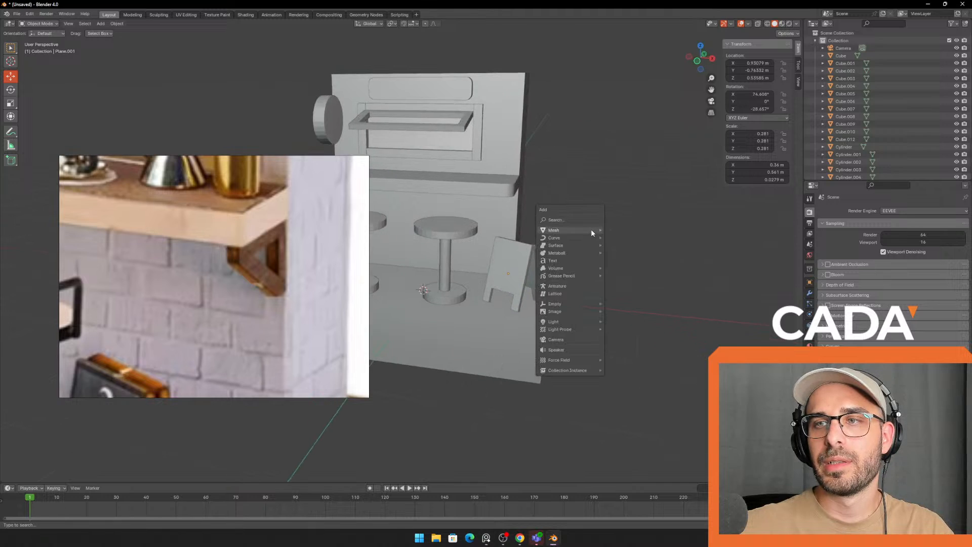
{"action": "mouse_move", "coordinate": [591, 228]}
{"action": "left_click", "coordinate": [101, 24]}
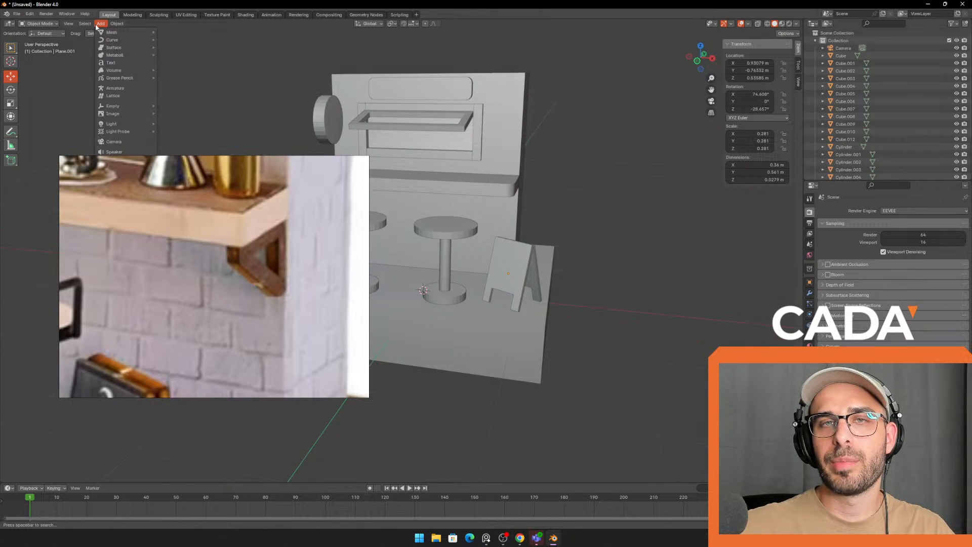
{"action": "left_click", "coordinate": [175, 32]}
{"action": "middle_click_drag", "start_coordinate": [456, 292], "coordinate": [469, 292]}
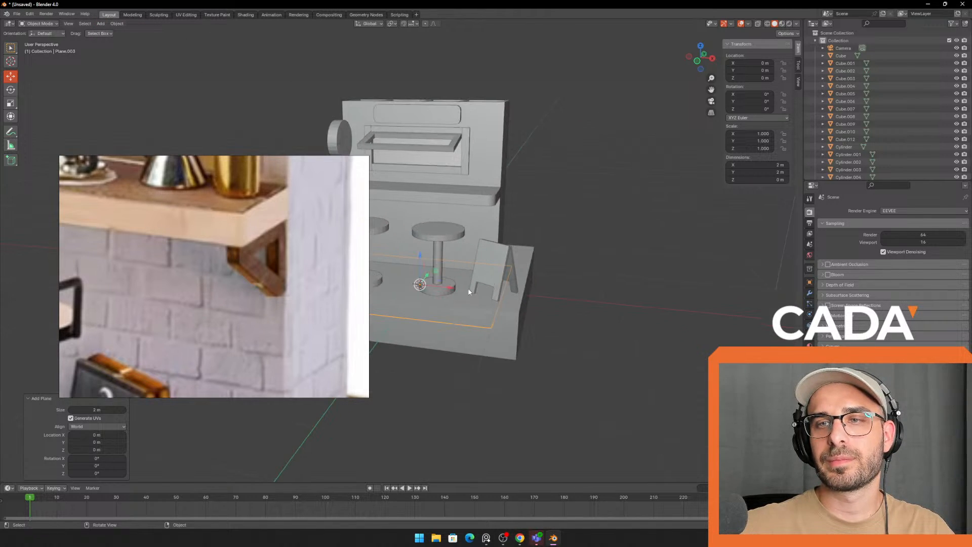
{"action": "left_click_drag", "start_coordinate": [451, 290], "coordinate": [693, 298]}
{"action": "key", "text": "KP_Decimal"}
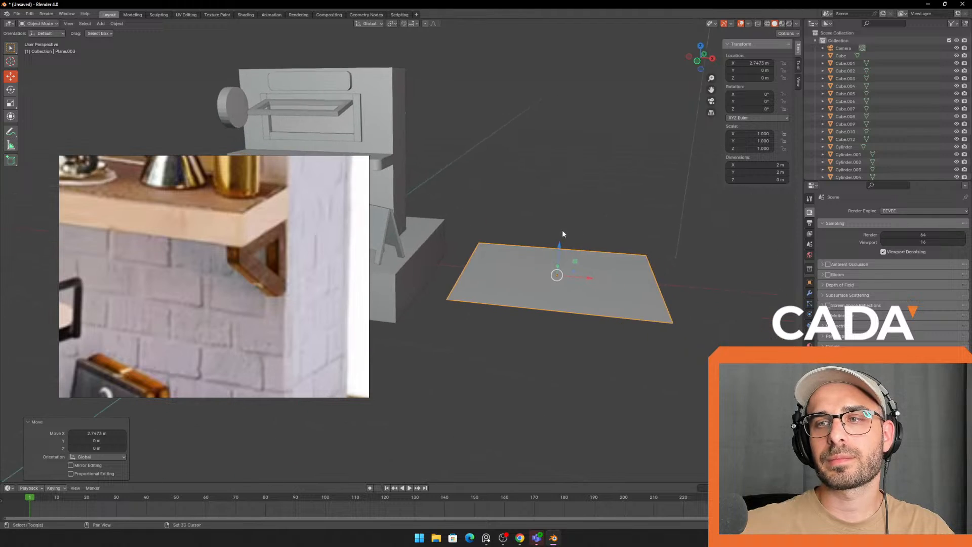
{"action": "middle_click_drag", "start_coordinate": [555, 272], "coordinate": [548, 269]}
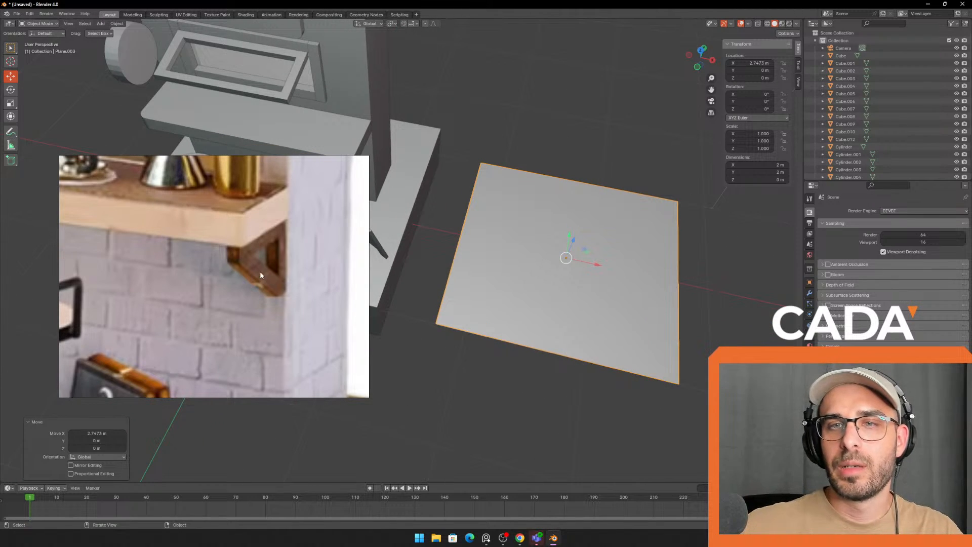
- In Edit Mode, add a single loop cut across the middle of the plane, running along X
{"action": "key", "text": "Tab"}
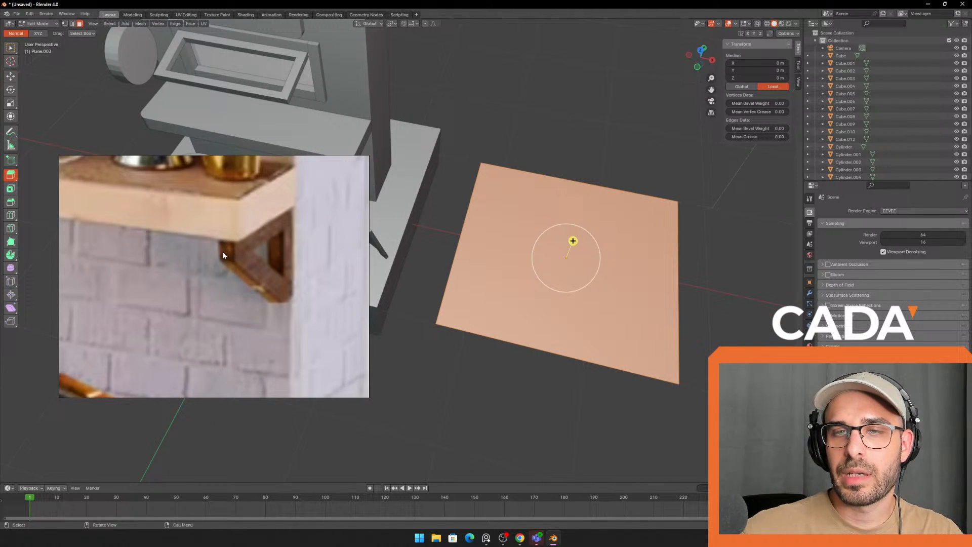
{"action": "middle_click_drag", "start_coordinate": [602, 266], "coordinate": [604, 280]}
{"action": "left_click", "coordinate": [723, 281]}
{"action": "middle_click_drag", "start_coordinate": [661, 266], "coordinate": [630, 269], "text": "shift"}
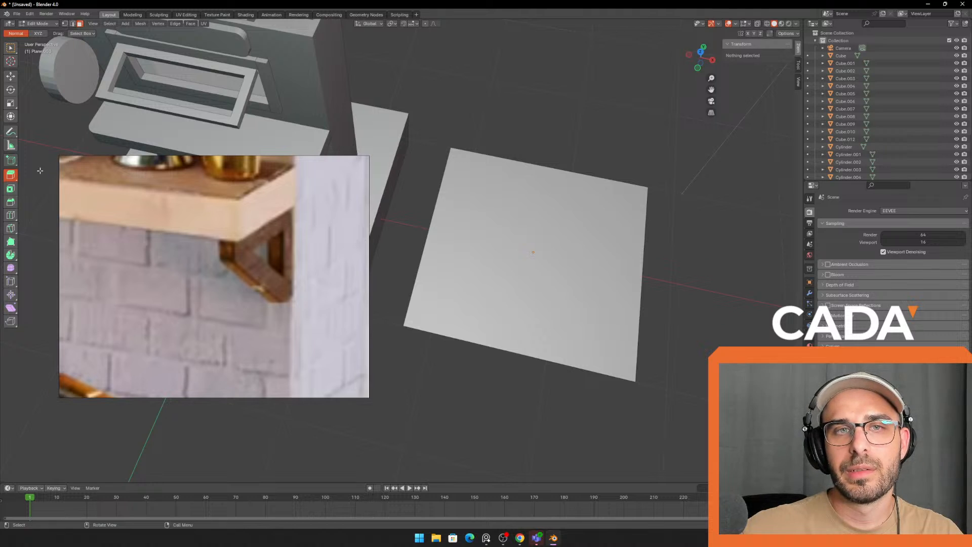
{"action": "left_click", "coordinate": [11, 214]}
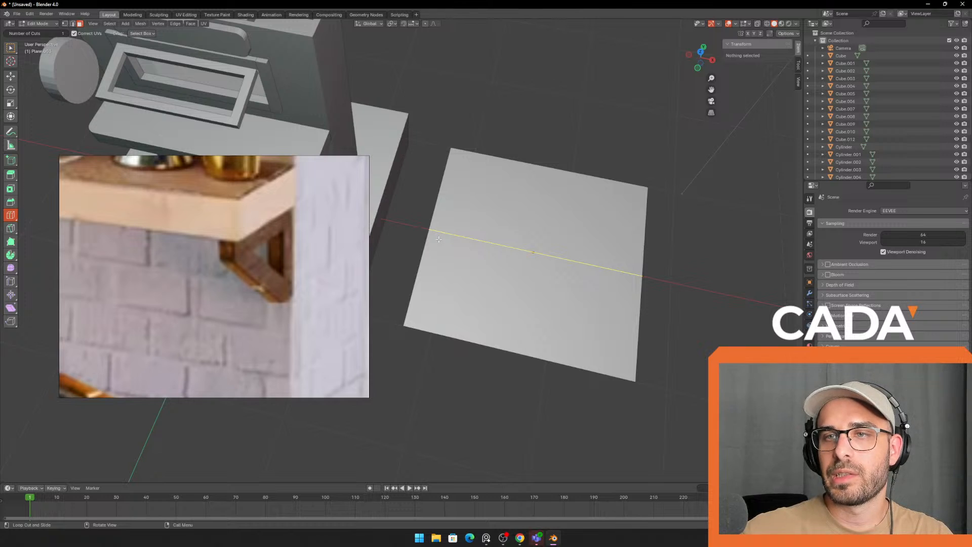
{"action": "left_click_drag", "start_coordinate": [438, 239], "coordinate": [439, 240]}
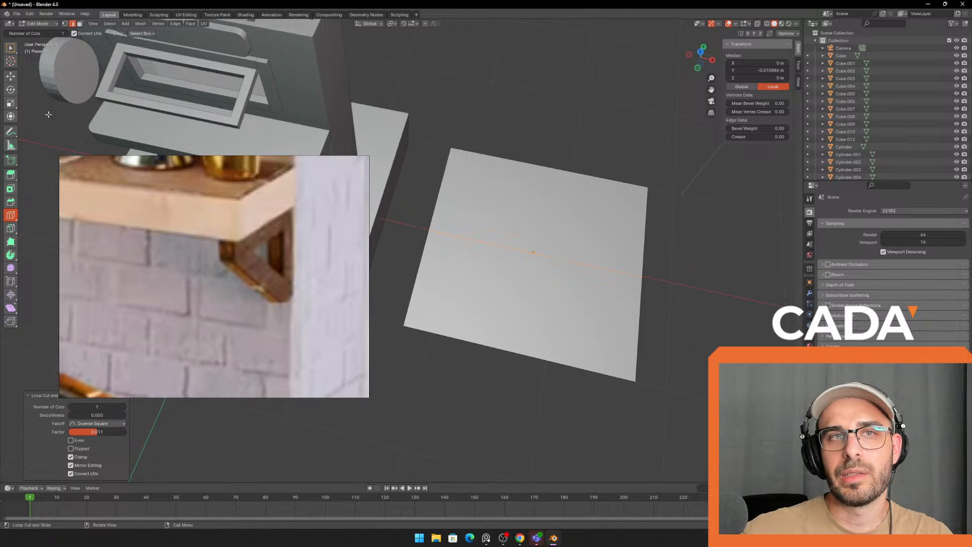
- Move the cut line's end vertex on the café side along Y toward the plane's rear edge
{"action": "left_click", "coordinate": [11, 76]}
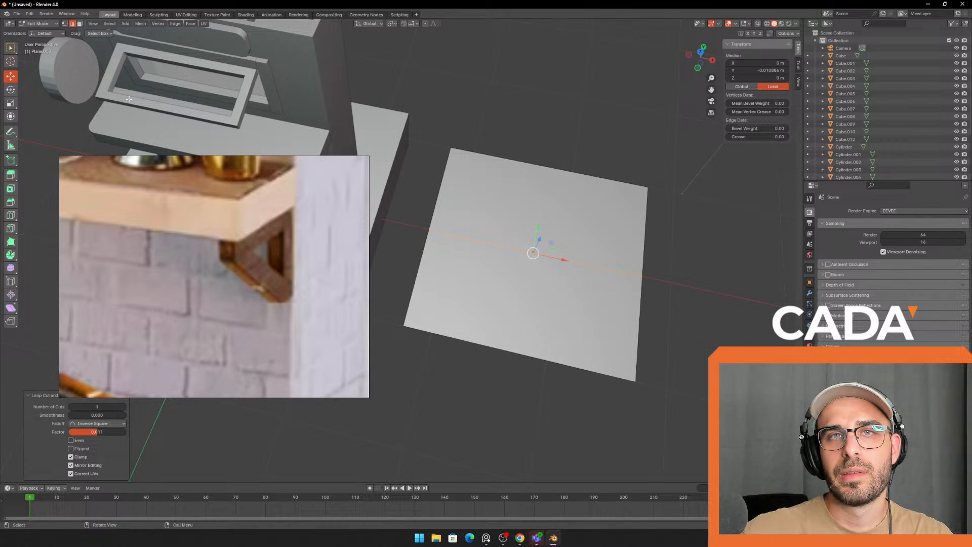
{"action": "key", "text": "1"}
{"action": "left_click", "coordinate": [428, 225]}
{"action": "middle_click_drag", "start_coordinate": [427, 225], "coordinate": [446, 212]}
{"action": "left_click_drag", "start_coordinate": [456, 194], "coordinate": [502, 171]}
{"action": "middle_click_drag", "start_coordinate": [488, 190], "coordinate": [558, 169], "text": "shift"}
- Move the café-side front corner vertex about 1.71 m along X and nudge the cut's café-side end vertex about 0.05 m along Y
{"action": "left_click", "coordinate": [420, 260]}
{"action": "left_click_drag", "start_coordinate": [440, 290], "coordinate": [483, 320]}
{"action": "left_click", "coordinate": [421, 260]}
{"action": "left_click_drag", "start_coordinate": [440, 282], "coordinate": [590, 422]}
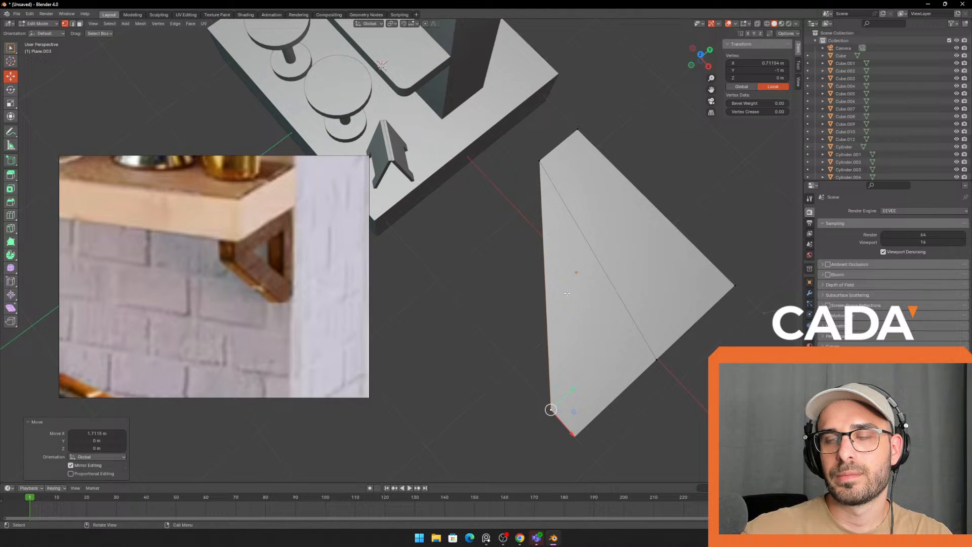
{"action": "left_click", "coordinate": [539, 162]}
{"action": "left_click_drag", "start_coordinate": [564, 141], "coordinate": [627, 205]}
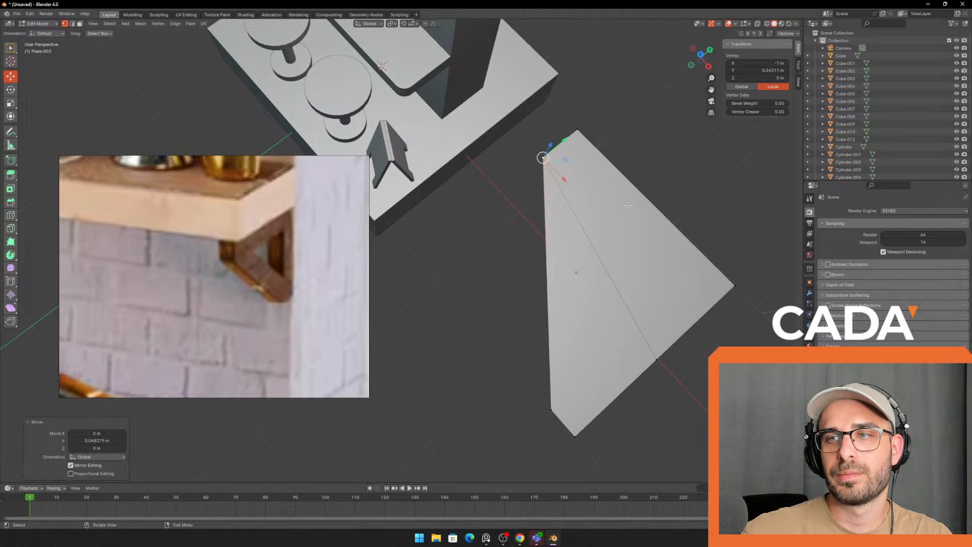
- Move the cut line's opposite end vertex along Y to about 0.54 m so the rear strip has an even width
{"action": "left_click", "coordinate": [657, 360]}
{"action": "middle_click_drag", "start_coordinate": [627, 341], "coordinate": [529, 339]}
{"action": "left_click_drag", "start_coordinate": [544, 276], "coordinate": [580, 224]}
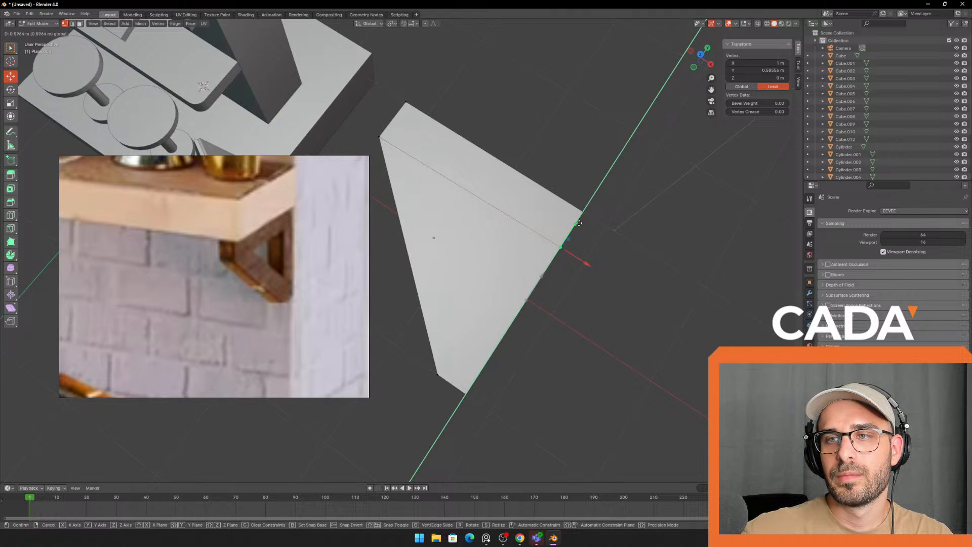
{"action": "left_click_drag", "start_coordinate": [579, 223], "coordinate": [579, 223]}
{"action": "left_click", "coordinate": [542, 290]}
{"action": "middle_click_drag", "start_coordinate": [537, 290], "coordinate": [557, 282]}
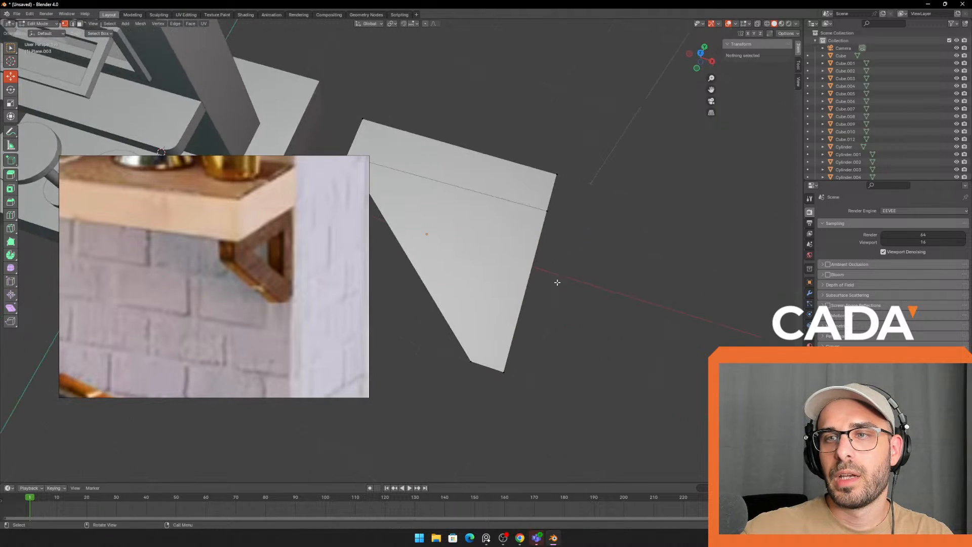
{"action": "left_click", "coordinate": [551, 215]}
{"action": "middle_click_drag", "start_coordinate": [552, 216], "coordinate": [590, 252]}
{"action": "left_click_drag", "start_coordinate": [583, 314], "coordinate": [575, 320]}
{"action": "middle_click_drag", "start_coordinate": [576, 320], "coordinate": [37, 116]}
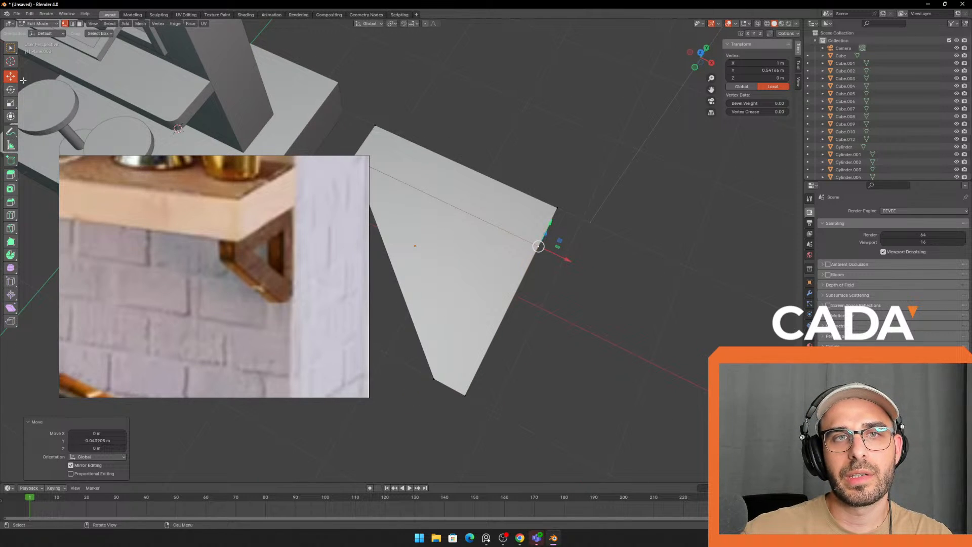
- Switch to face selection and select the large tapered face in front of the cut line
{"action": "left_click", "coordinate": [79, 24]}
{"action": "left_click", "coordinate": [456, 273]}
{"action": "middle_click_drag", "start_coordinate": [456, 273], "coordinate": [549, 279]}
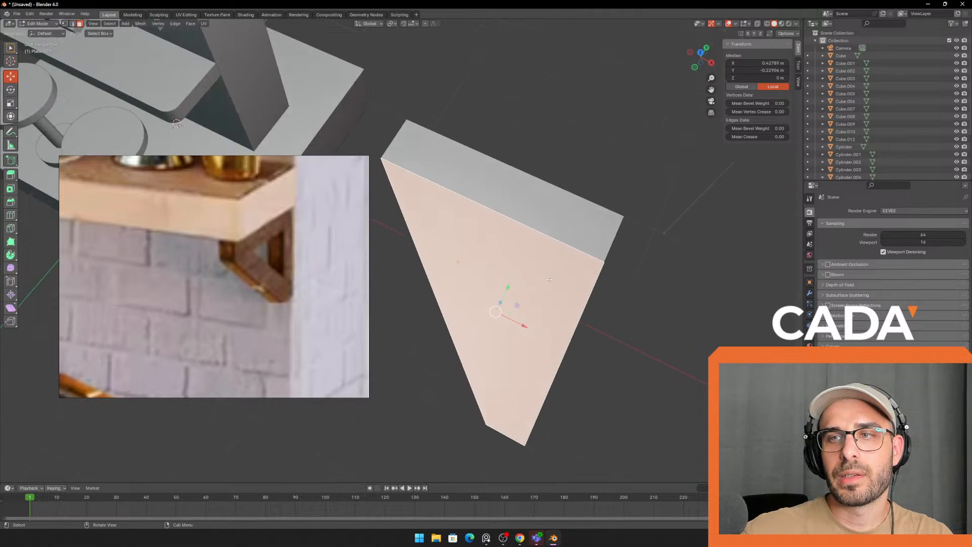
- Try insetting the tapered face by about 0.18 m and undo the inset
{"action": "left_click", "coordinate": [10, 188]}
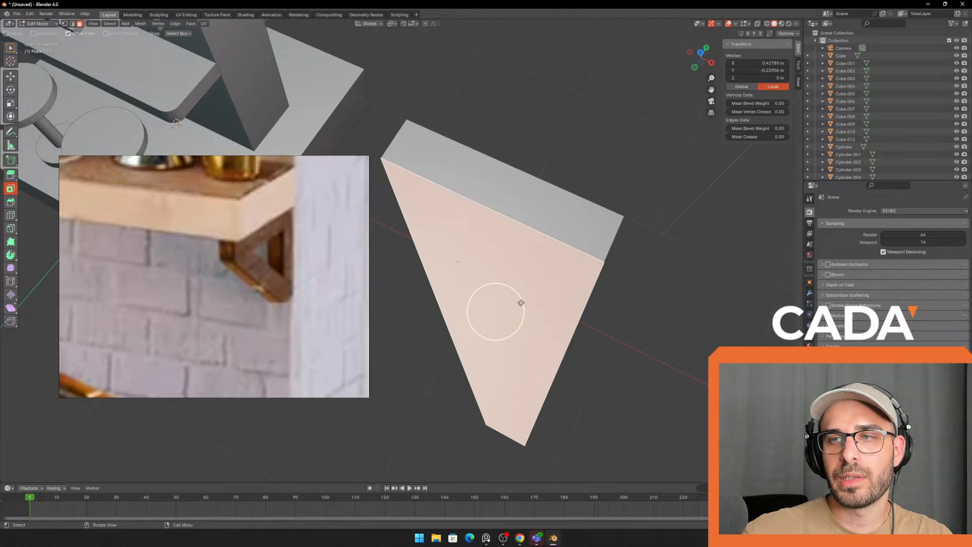
{"action": "middle_click_drag", "start_coordinate": [520, 303], "coordinate": [537, 270]}
{"action": "left_click_drag", "start_coordinate": [532, 274], "coordinate": [501, 283]}
{"action": "middle_click_drag", "start_coordinate": [502, 283], "coordinate": [487, 310]}
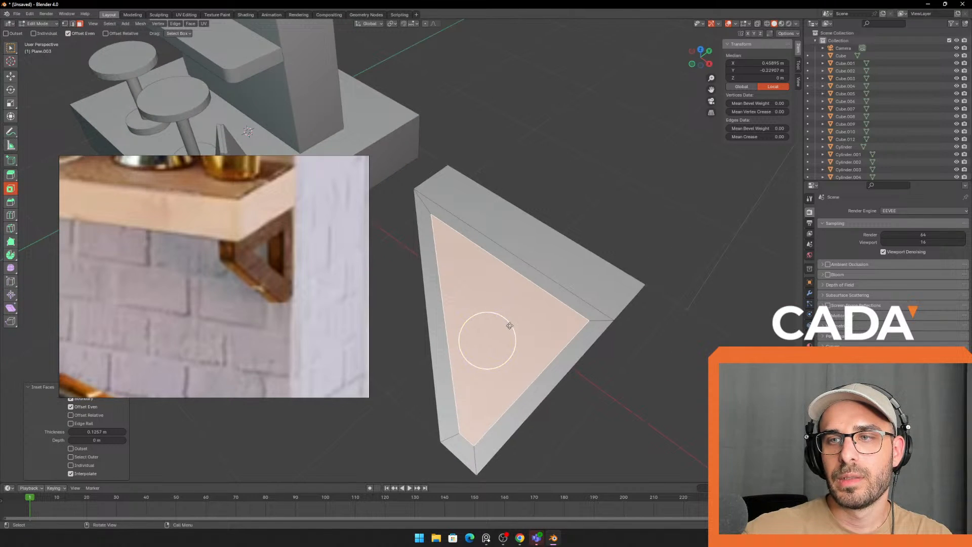
{"action": "left_click_drag", "start_coordinate": [510, 325], "coordinate": [484, 338]}
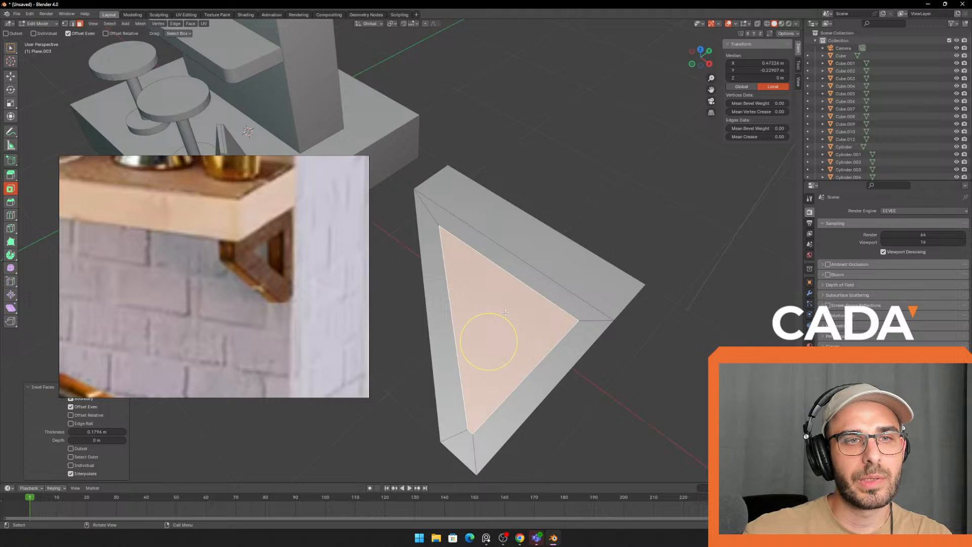
{"action": "scroll", "coordinate": [490, 304], "scroll_direction": "down", "scroll_amount": 1}
{"action": "middle_click_drag", "start_coordinate": [505, 306], "coordinate": [530, 294]}
{"action": "key", "text": "ctrl+z"}
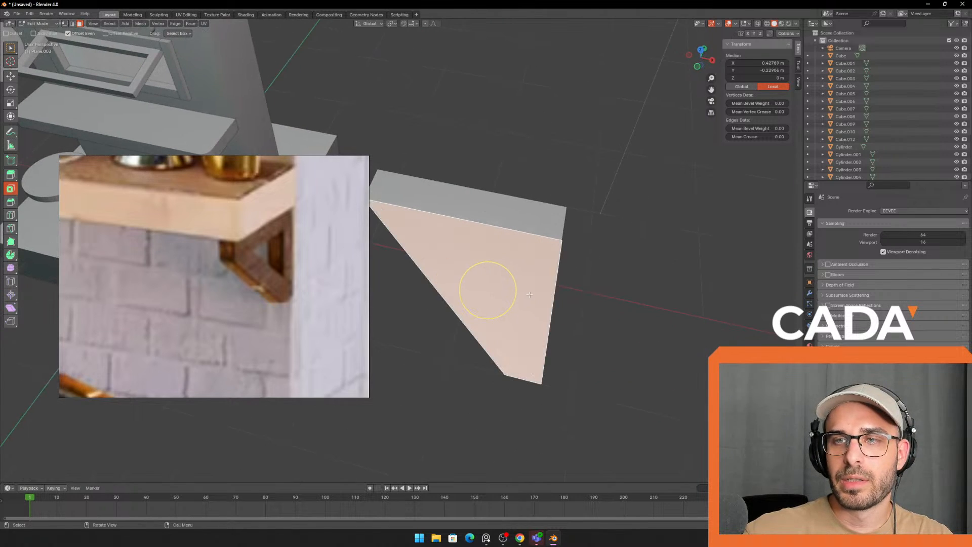
{"action": "key", "text": "ctrl+shift+z"}
{"action": "key", "text": "ctrl+z"}
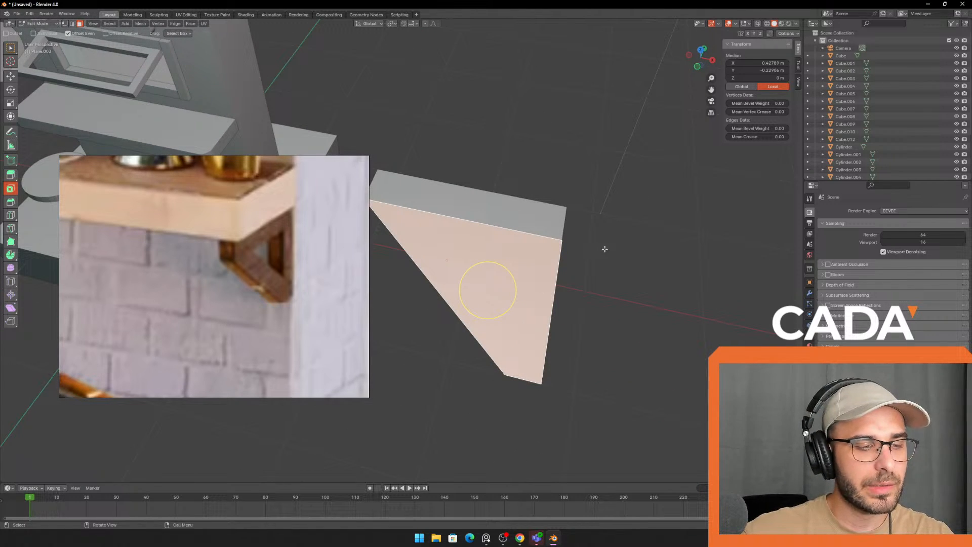
- Inset the tapered face by about 0.187 m, delete the inner face to open the bracket, and return to Object Mode
{"action": "key", "text": "i"}
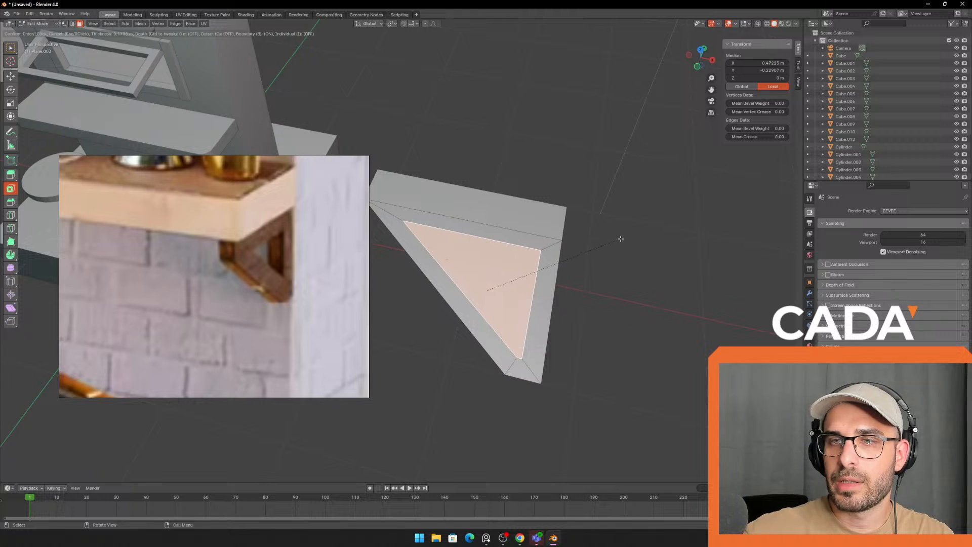
{"action": "left_click", "coordinate": [618, 239]}
{"action": "key", "text": "x"}
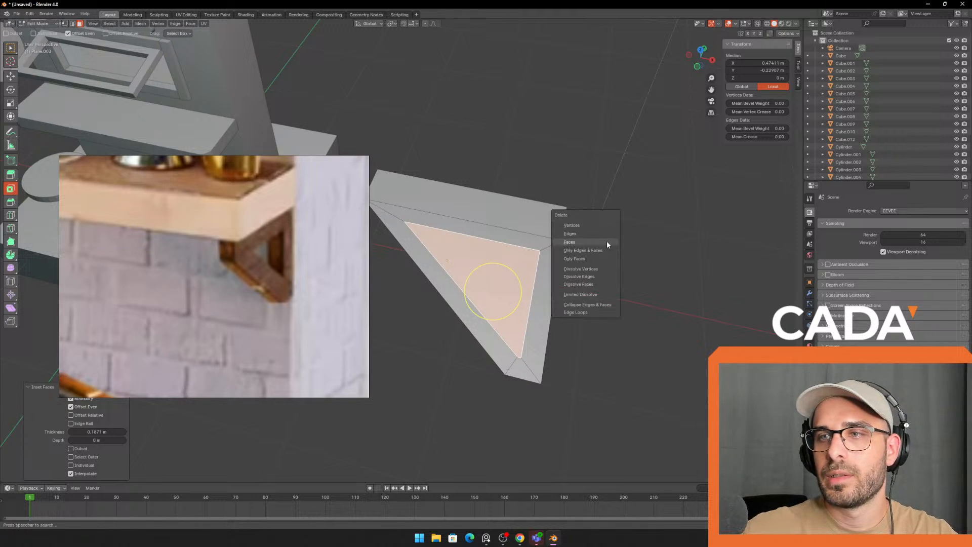
{"action": "left_click", "coordinate": [606, 245]}
{"action": "key", "text": "Tab"}
{"action": "middle_click_drag", "start_coordinate": [599, 252], "coordinate": [482, 325]}
{"action": "scroll", "coordinate": [495, 288], "scroll_direction": "up", "scroll_amount": 1}
{"action": "key", "text": "Tab"}
{"action": "left_click", "coordinate": [511, 284]}
{"action": "scroll", "coordinate": [517, 285], "scroll_direction": "up", "scroll_amount": 1}
{"action": "key", "text": "Tab"}
{"action": "scroll", "coordinate": [542, 294], "scroll_direction": "down", "scroll_amount": 3}
{"action": "left_click", "coordinate": [524, 303]}
{"action": "scroll", "coordinate": [408, 292], "scroll_direction": "up", "scroll_amount": 1}
{"action": "scroll", "coordinate": [409, 289], "scroll_direction": "up", "scroll_amount": 1}
{"action": "left_click", "coordinate": [409, 289]}
{"action": "key", "text": "Tab"}
{"action": "key", "text": "2"}
{"action": "key", "text": "1"}
{"action": "left_click", "coordinate": [479, 327]}
{"action": "key", "text": "Tab"}
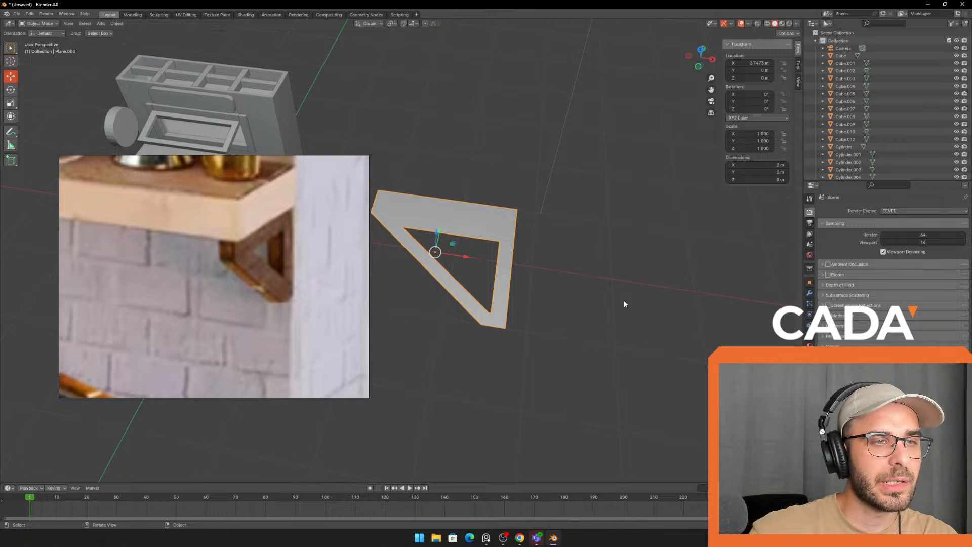
{"action": "middle_click_drag", "start_coordinate": [585, 296], "coordinate": [527, 297]}
{"action": "left_click", "coordinate": [572, 291]}
{"action": "key", "text": "shift+a"}
{"action": "middle_click_drag", "start_coordinate": [507, 259], "coordinate": [588, 252], "text": "shift"}
{"action": "left_click", "coordinate": [528, 254]}
{"action": "left_click", "coordinate": [570, 245]}
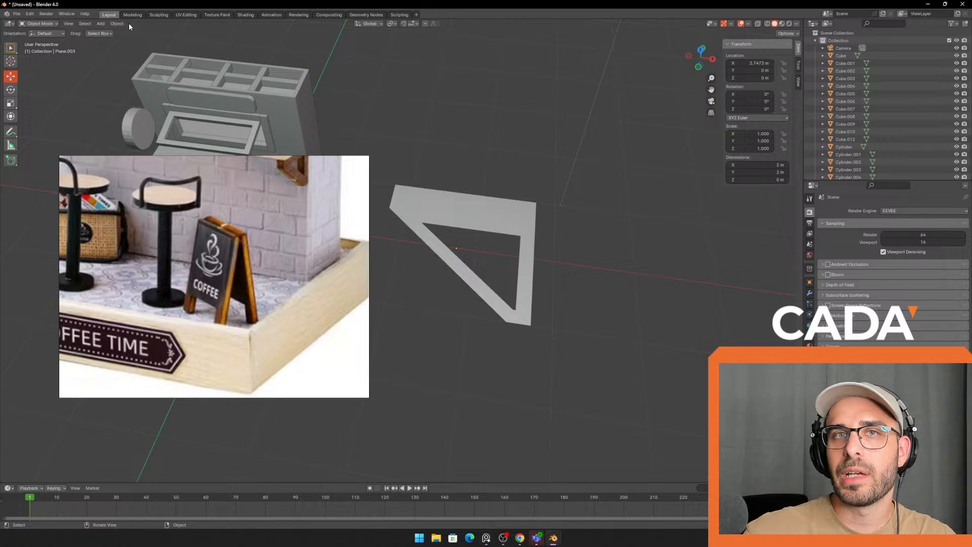
- Add another plane mesh and move it about 5.16 m along X, beyond the bracket shape
{"action": "left_click", "coordinate": [101, 24]}
{"action": "mouse_move", "coordinate": [112, 32]}
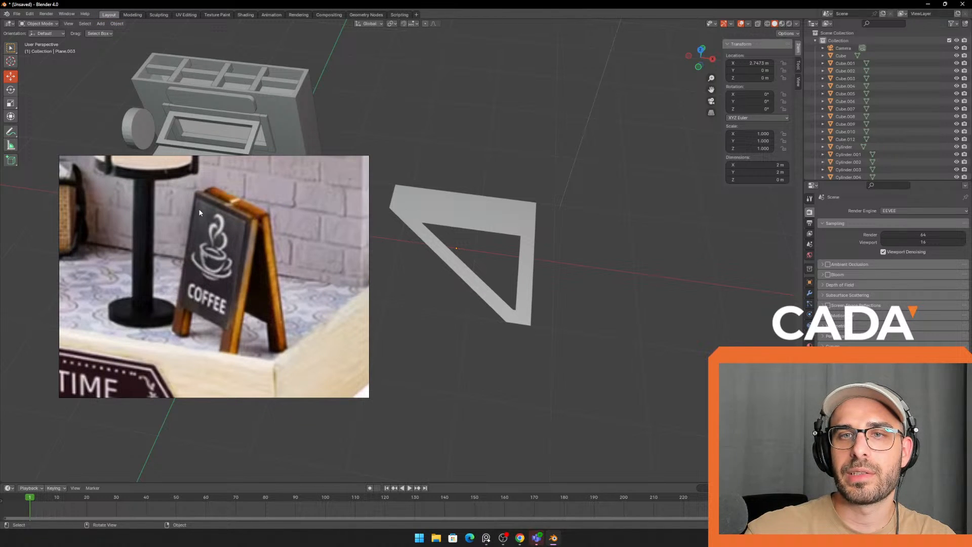
{"action": "left_click", "coordinate": [102, 23]}
{"action": "left_click", "coordinate": [100, 23]}
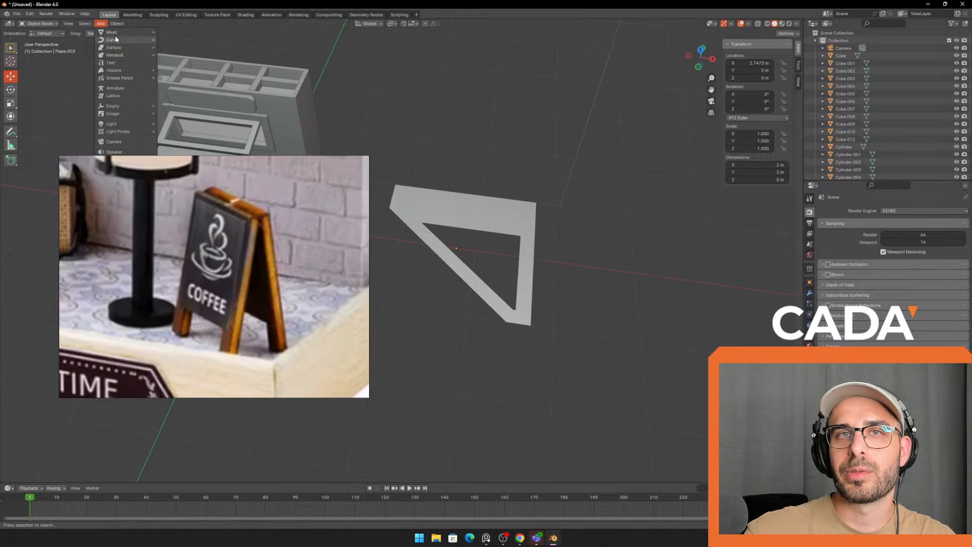
{"action": "mouse_move", "coordinate": [116, 33]}
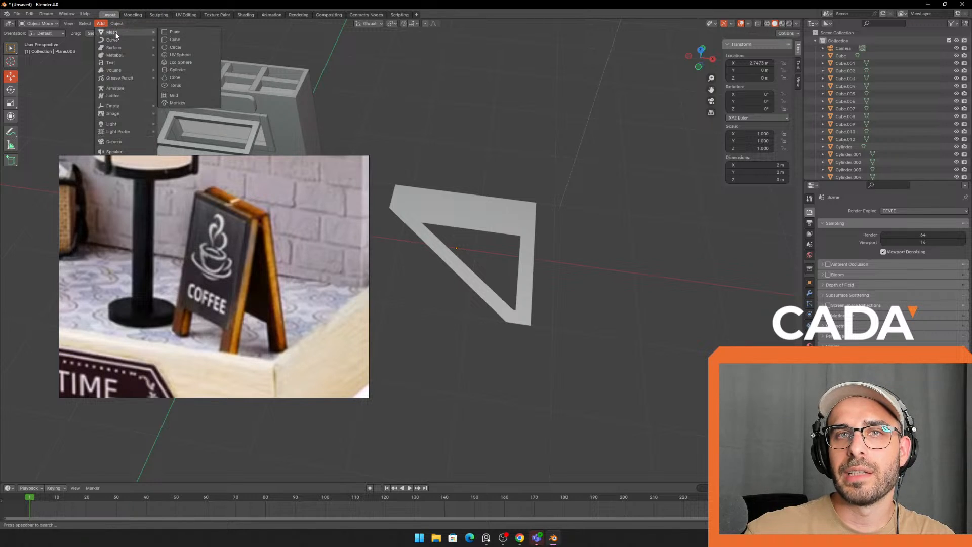
{"action": "left_click", "coordinate": [176, 32]}
{"action": "left_click_drag", "start_coordinate": [285, 234], "coordinate": [677, 288]}
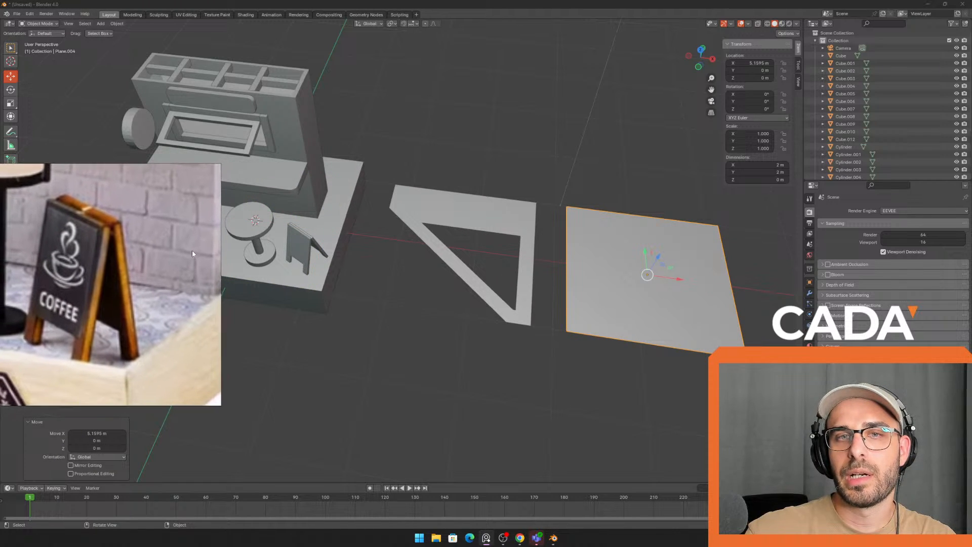
{"action": "key", "text": "KP_Decimal"}
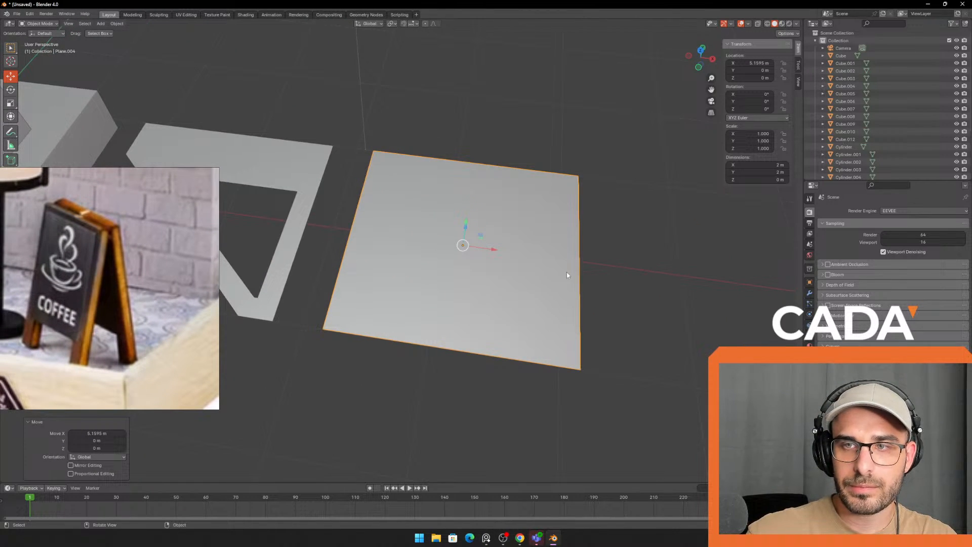
{"action": "middle_click_drag", "start_coordinate": [589, 284], "coordinate": [565, 277]}
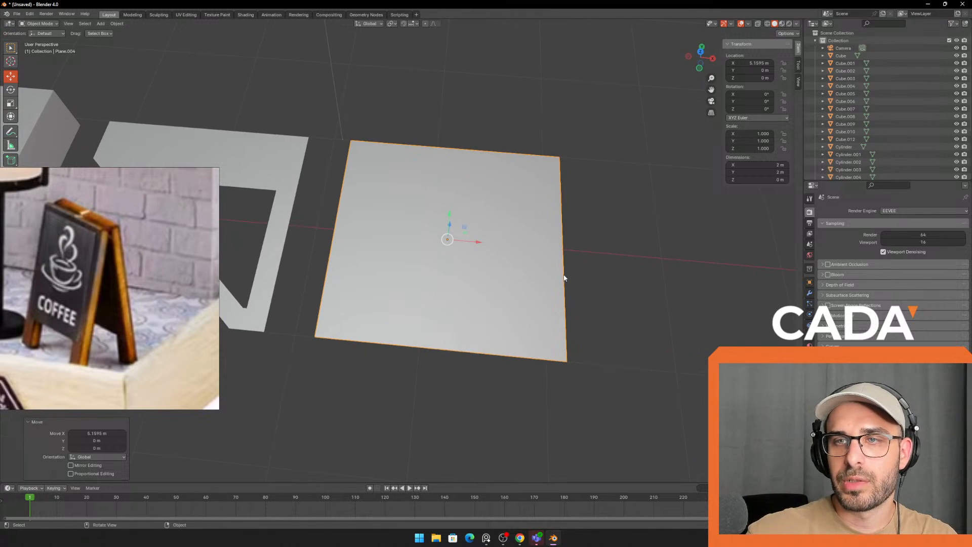
- In Edit Mode, scale the new plane's mesh to about 0.746 along X for the sign board's proportions
{"action": "left_click", "coordinate": [39, 23]}
{"action": "left_click", "coordinate": [39, 41]}
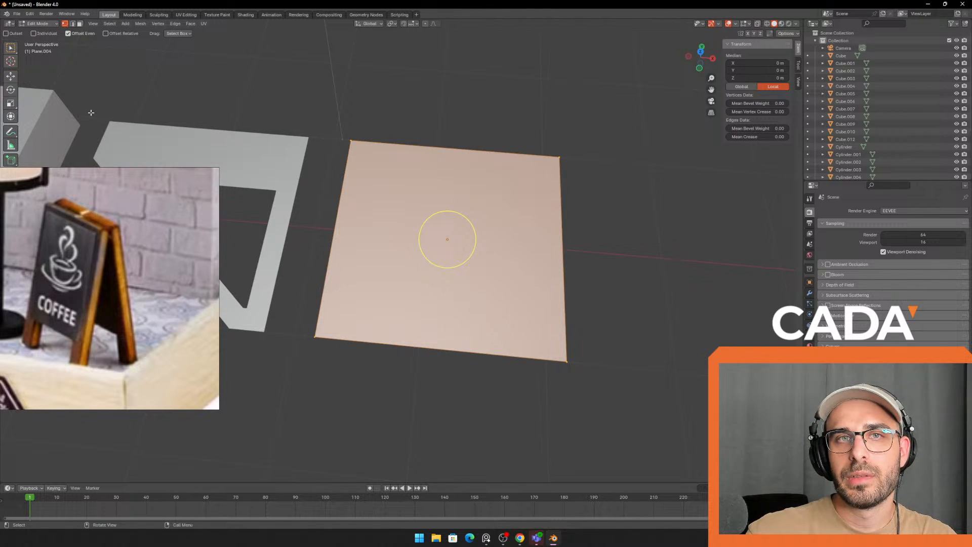
{"action": "left_click", "coordinate": [10, 102]}
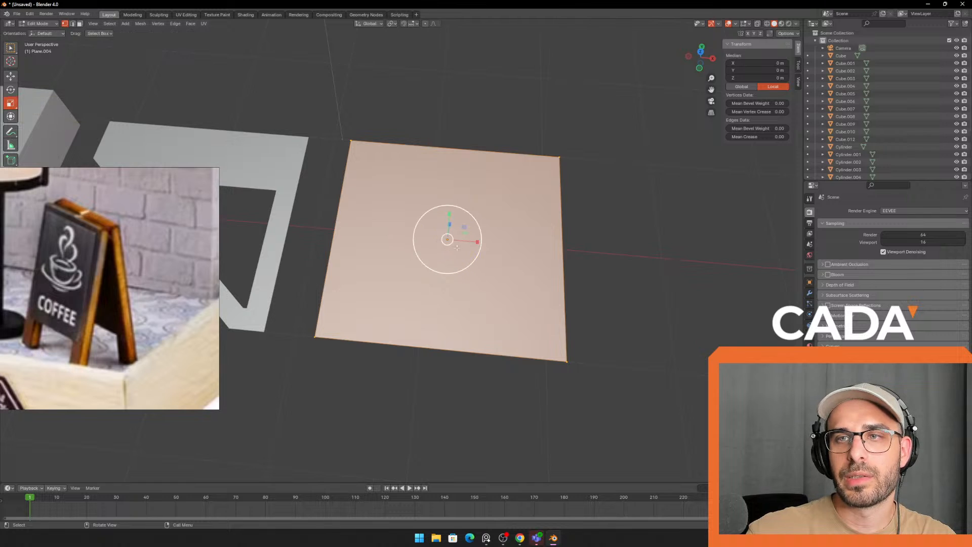
{"action": "left_click_drag", "start_coordinate": [478, 243], "coordinate": [464, 252]}
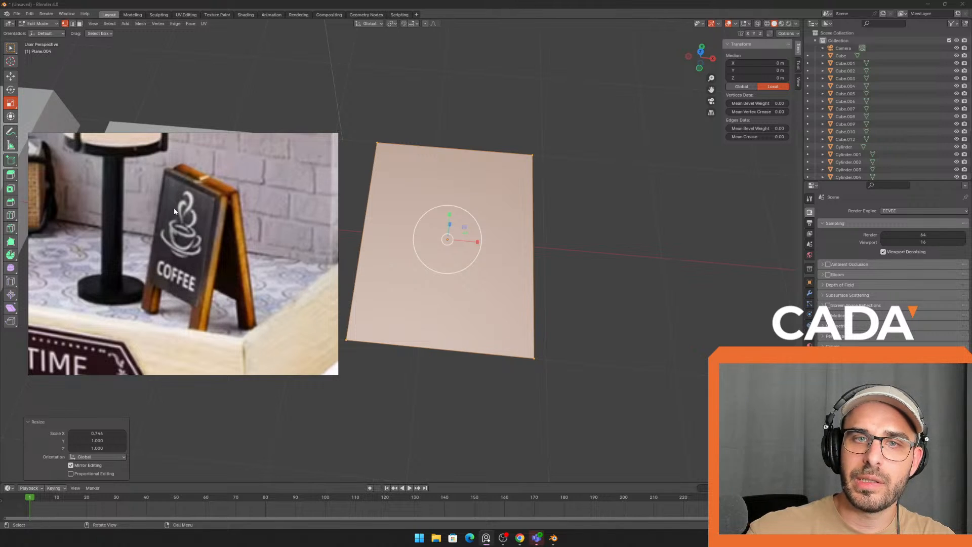
{"action": "middle_click_drag", "start_coordinate": [498, 242], "coordinate": [509, 244], "text": "shift"}
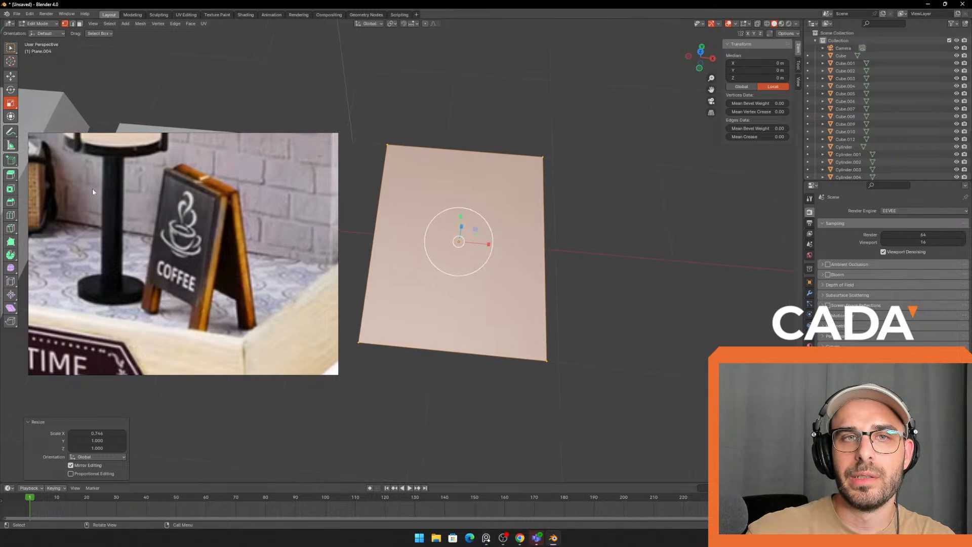
- Add two lengthwise loop cuts at X about 0.45 m and -0.53 m, plus one crosswise cut at Y about -0.41 m
{"action": "left_click", "coordinate": [9, 217]}
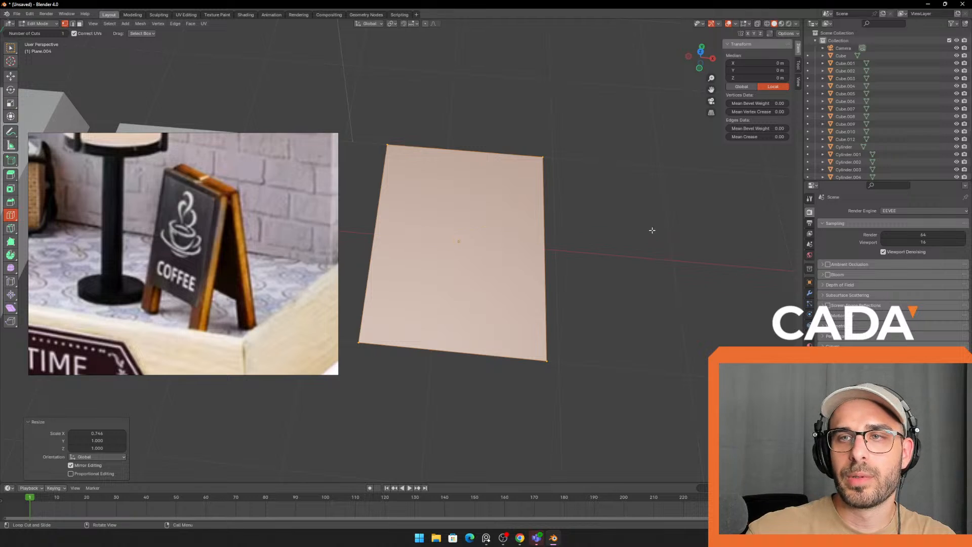
{"action": "left_click_drag", "start_coordinate": [441, 349], "coordinate": [503, 350]}
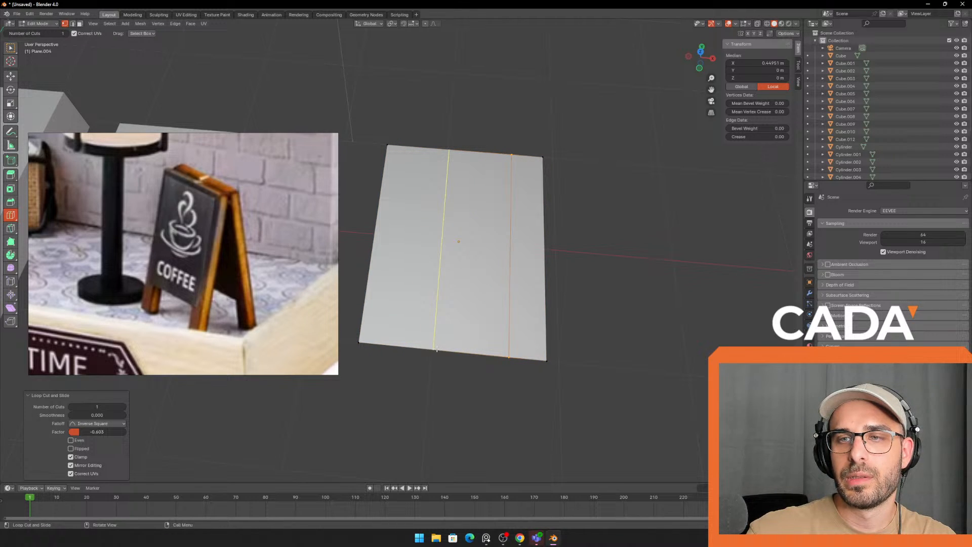
{"action": "left_click_drag", "start_coordinate": [436, 350], "coordinate": [388, 349]}
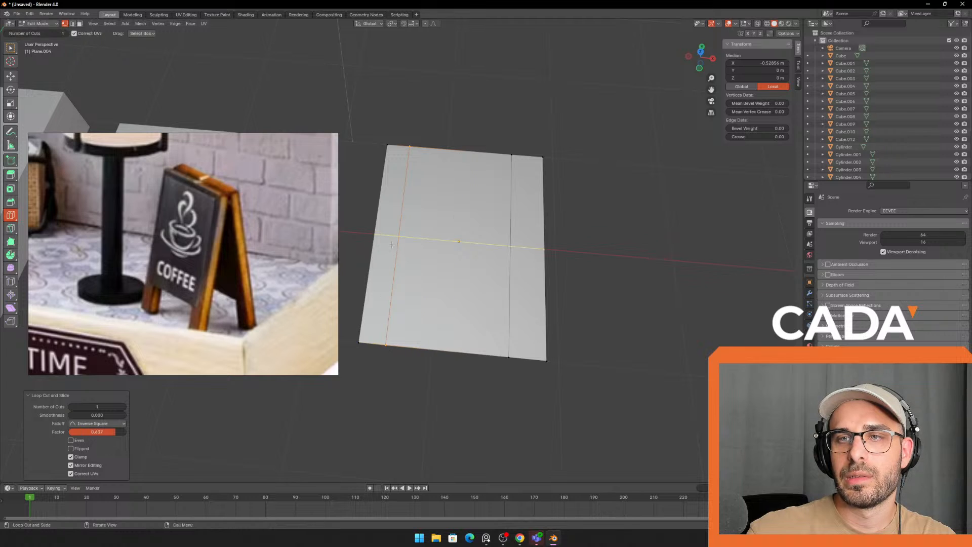
{"action": "left_click_drag", "start_coordinate": [397, 228], "coordinate": [385, 279]}
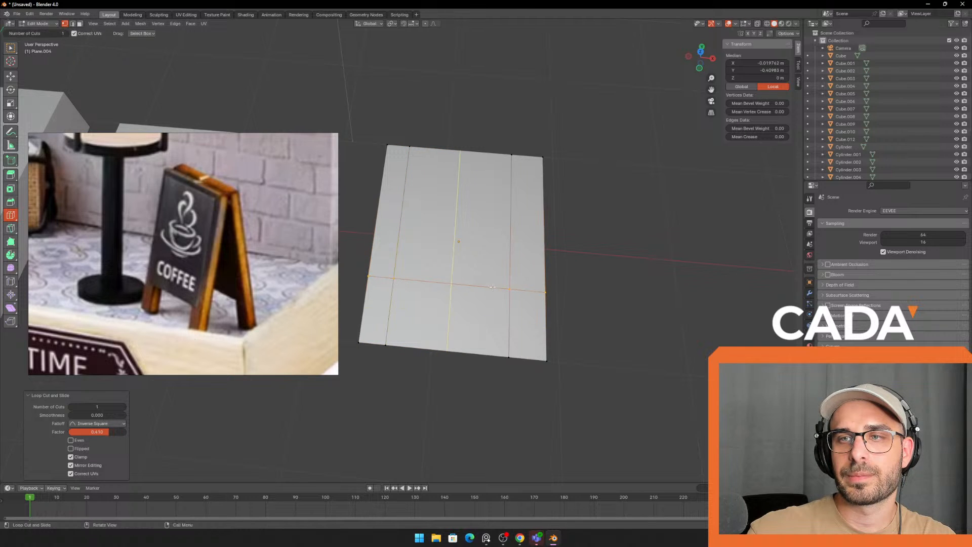
{"action": "middle_click_drag", "start_coordinate": [582, 267], "coordinate": [622, 283]}
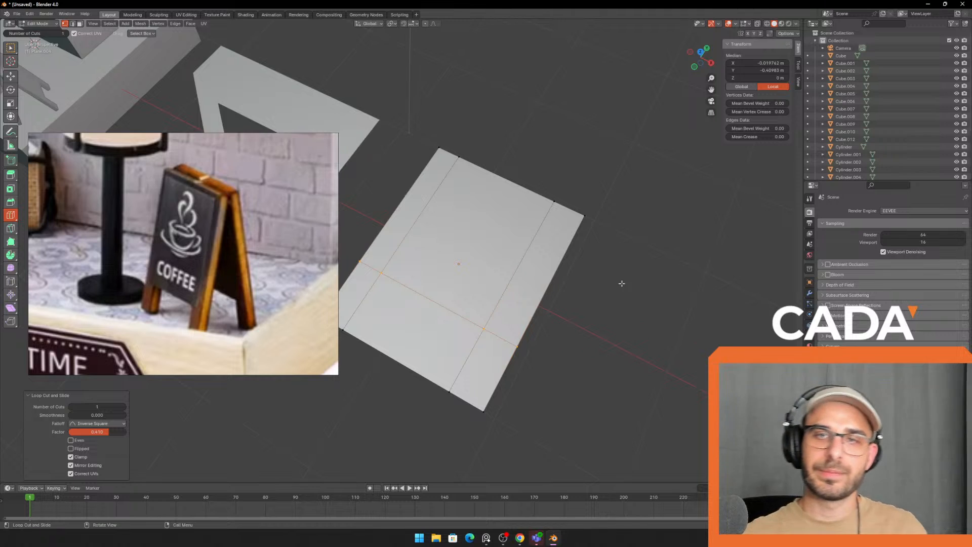
- In face selection mode, delete the lower middle face of the board so two legs remain
{"action": "left_click", "coordinate": [80, 23]}
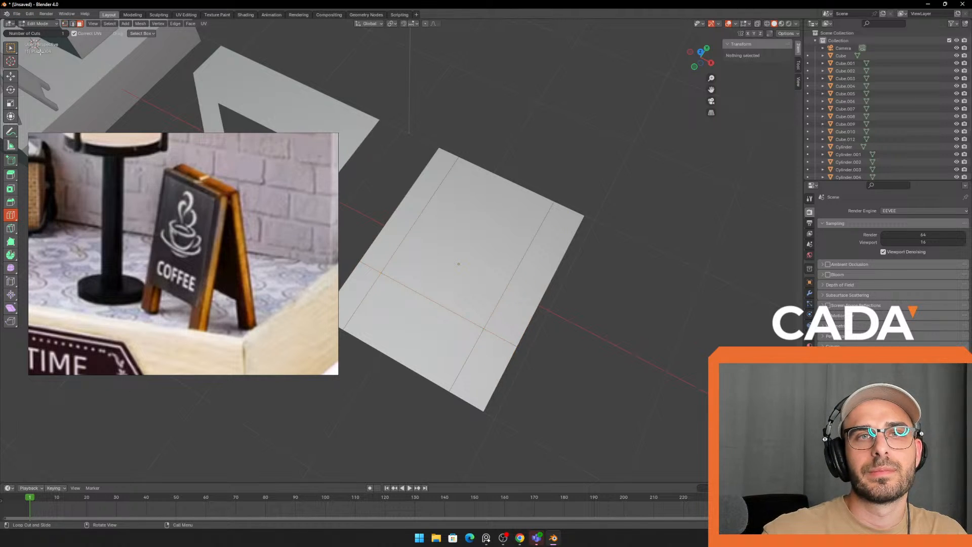
{"action": "left_click", "coordinate": [13, 76]}
{"action": "middle_click_drag", "start_coordinate": [440, 335], "coordinate": [514, 361]}
{"action": "left_click", "coordinate": [455, 323]}
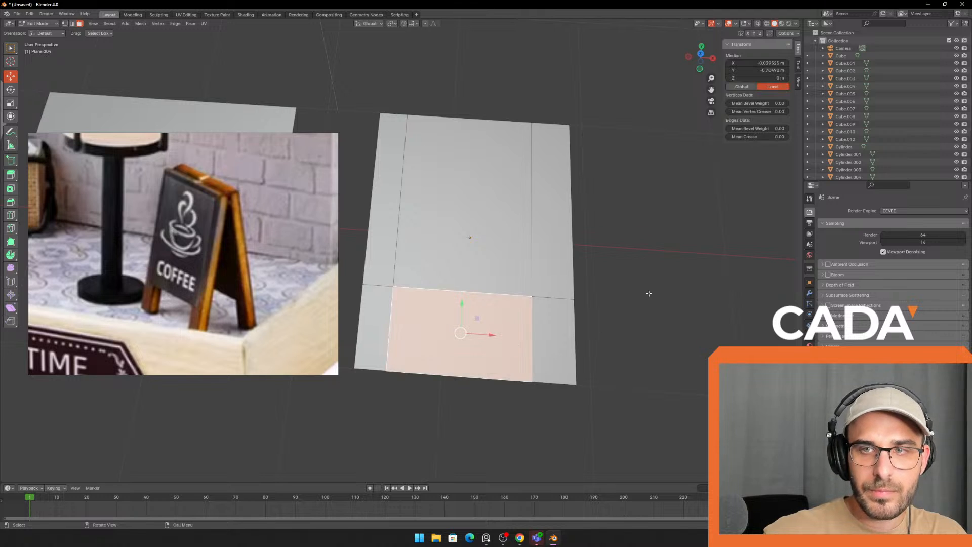
{"action": "key", "text": "alt+a"}
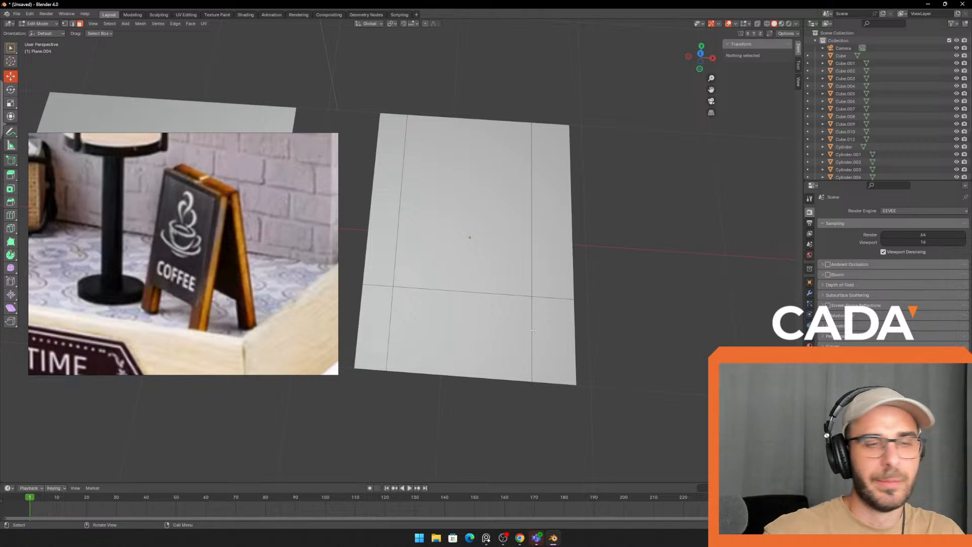
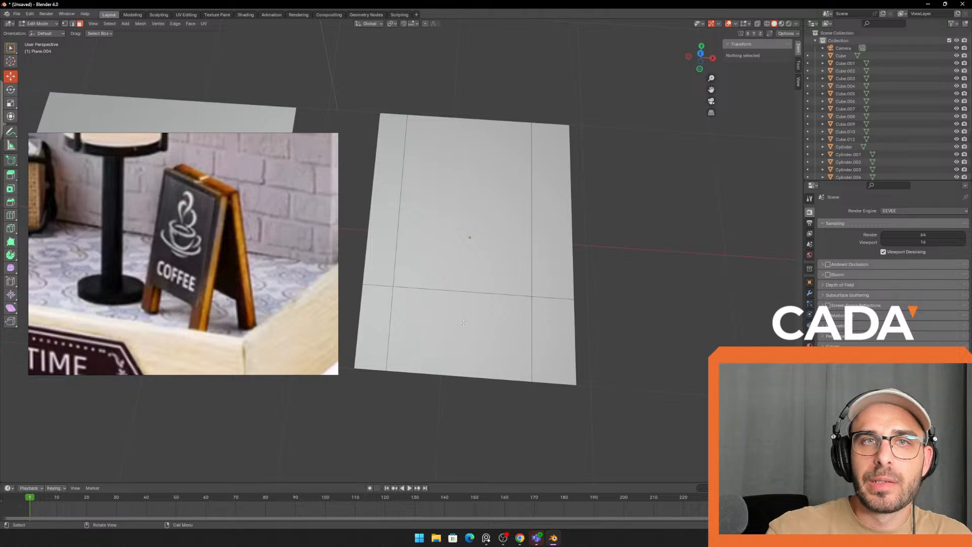
{"action": "left_click", "coordinate": [441, 320]}
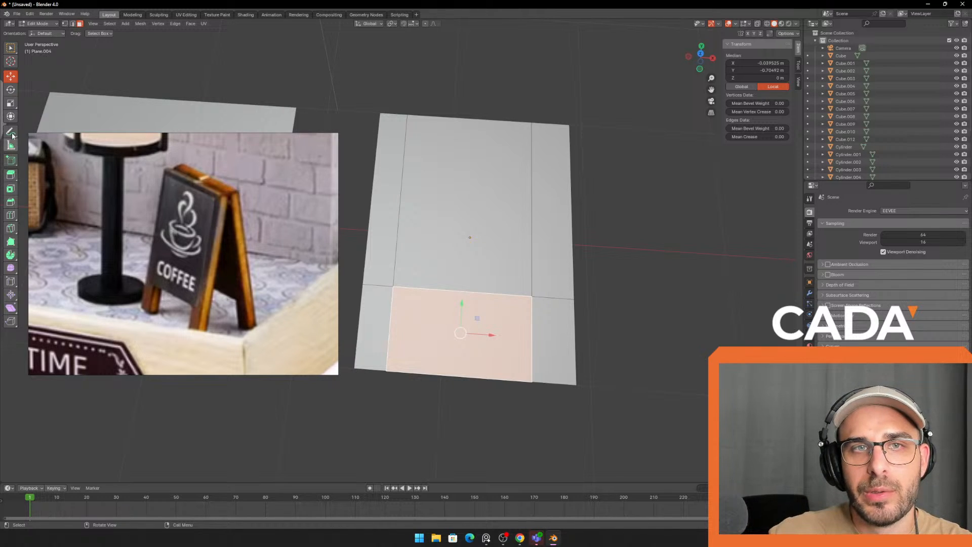
{"action": "left_click", "coordinate": [10, 103]}
{"action": "left_click", "coordinate": [11, 76]}
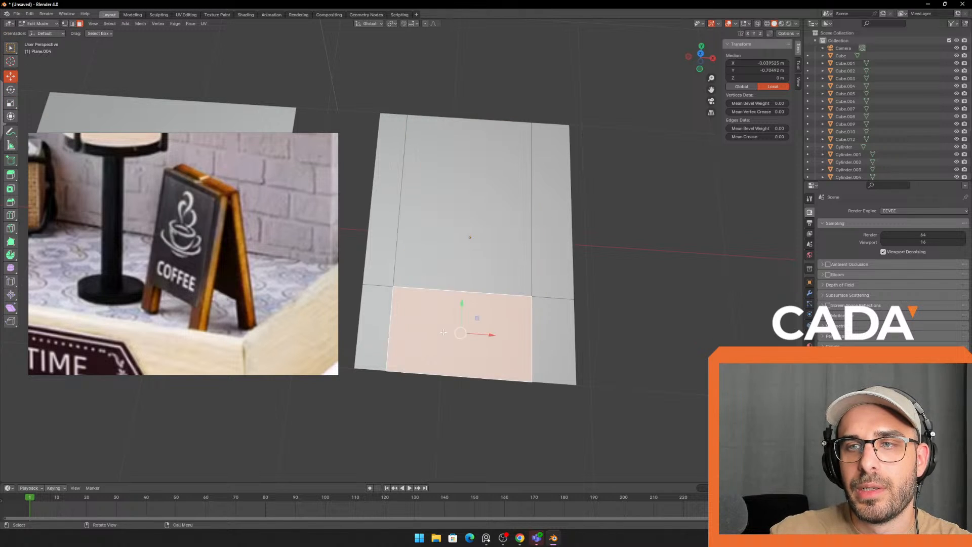
{"action": "key", "text": "x"}
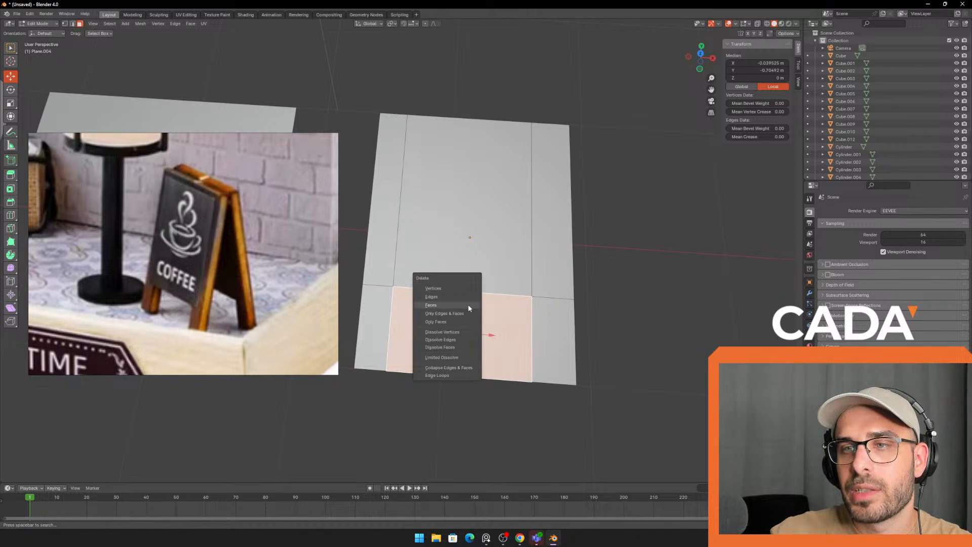
{"action": "left_click", "coordinate": [467, 305]}
{"action": "middle_click_drag", "start_coordinate": [468, 306], "coordinate": [669, 278]}
- Shift the vertices along the right leg's inner line outward along X so its width matches the left leg
{"action": "left_click_drag", "start_coordinate": [417, 396], "coordinate": [667, 206]}
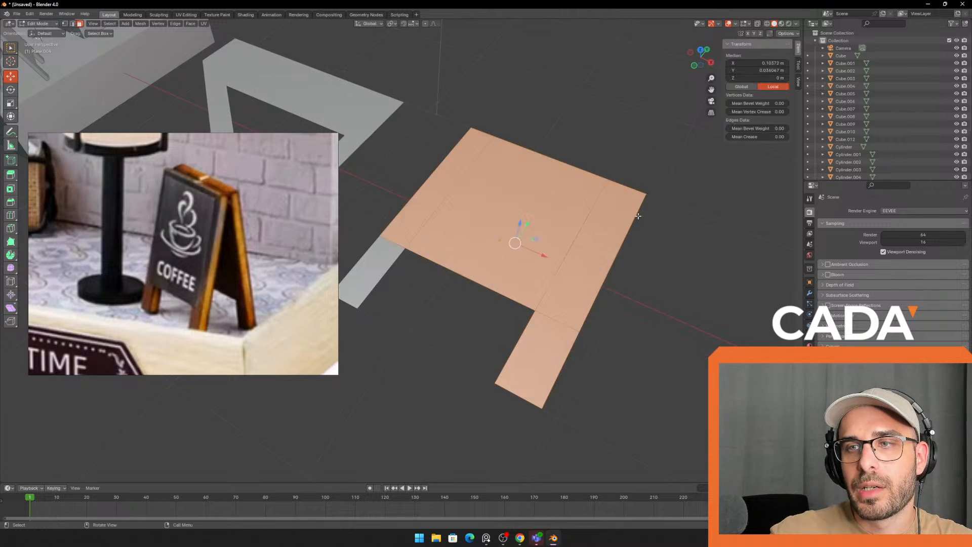
{"action": "left_click", "coordinate": [639, 211]}
{"action": "middle_click_drag", "start_coordinate": [543, 288], "coordinate": [436, 311]}
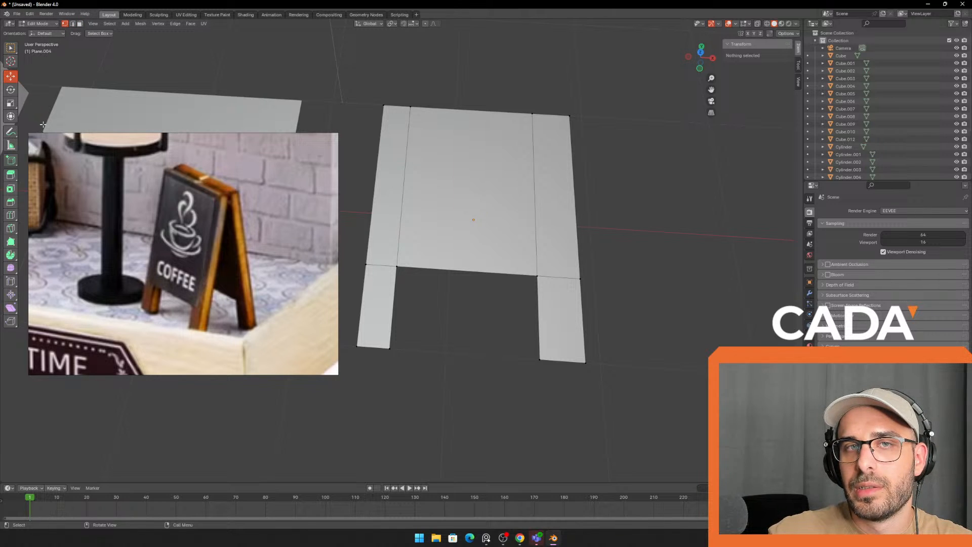
{"action": "middle_click_drag", "start_coordinate": [184, 223], "coordinate": [182, 226]}
{"action": "middle_click_drag", "start_coordinate": [397, 276], "coordinate": [392, 289]}
{"action": "left_click_drag", "start_coordinate": [477, 423], "coordinate": [548, 65]}
{"action": "middle_click_drag", "start_coordinate": [548, 96], "coordinate": [551, 151]}
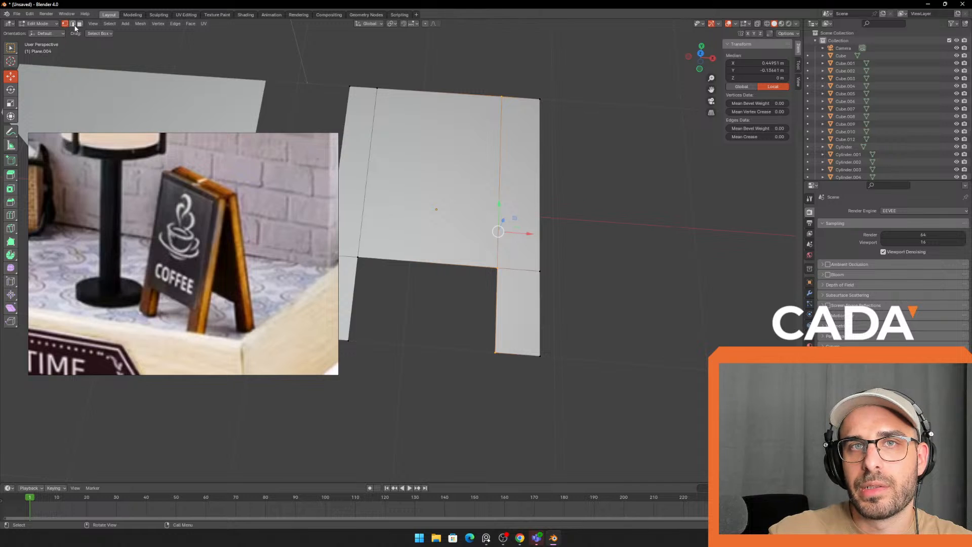
{"action": "middle_click_drag", "start_coordinate": [541, 231], "coordinate": [578, 217]}
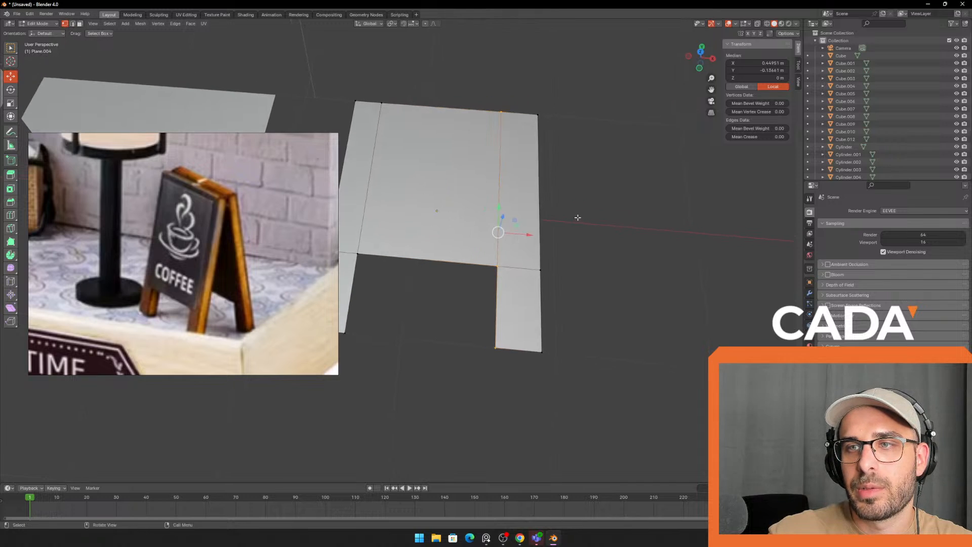
{"action": "left_click", "coordinate": [490, 312]}
{"action": "left_click_drag", "start_coordinate": [464, 387], "coordinate": [507, 96]}
{"action": "key", "text": "g"}
{"action": "key", "text": "x"}
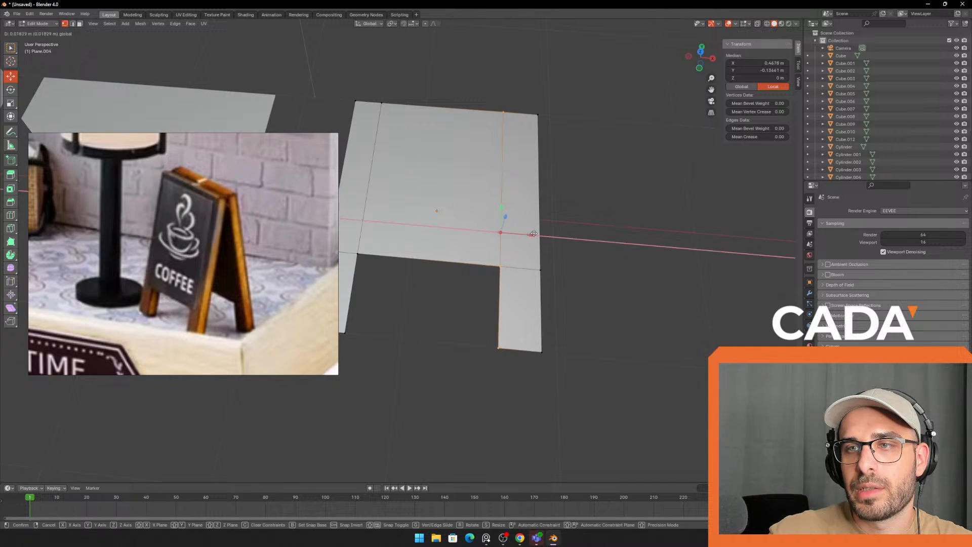
{"action": "left_click_drag", "start_coordinate": [533, 234], "coordinate": [540, 234]}
{"action": "left_click", "coordinate": [606, 239]}
{"action": "middle_click_drag", "start_coordinate": [566, 255], "coordinate": [602, 260], "text": "shift"}
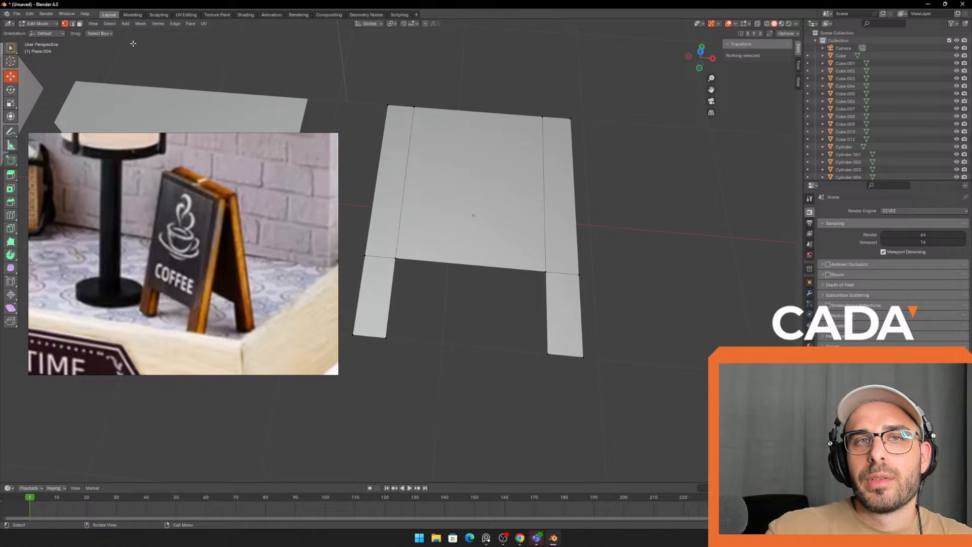
- Select the whole board mesh, extrude it about 0.147 m thick, and return to Object Mode
{"action": "middle_click_drag", "start_coordinate": [437, 134], "coordinate": [444, 117]}
{"action": "key", "text": "a"}
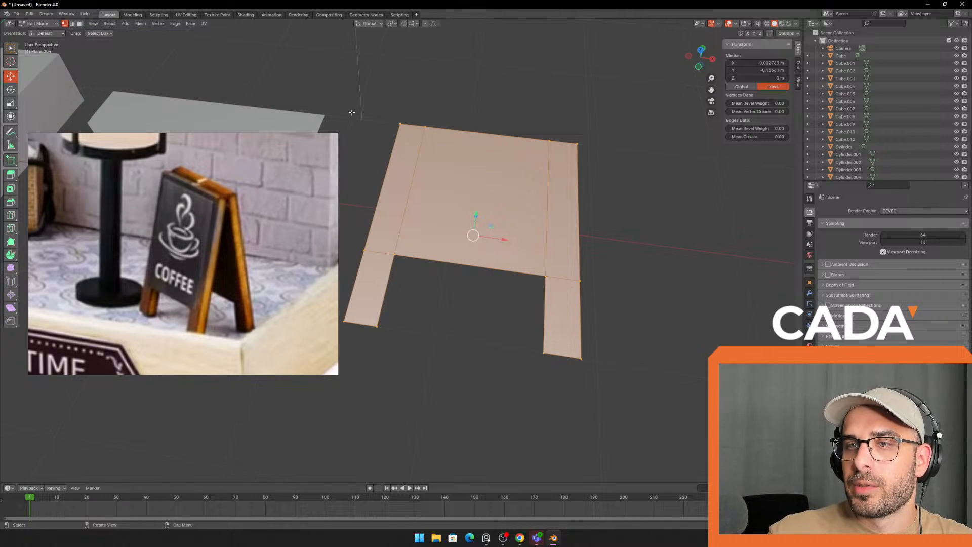
{"action": "middle_click_drag", "start_coordinate": [332, 290], "coordinate": [87, 213]}
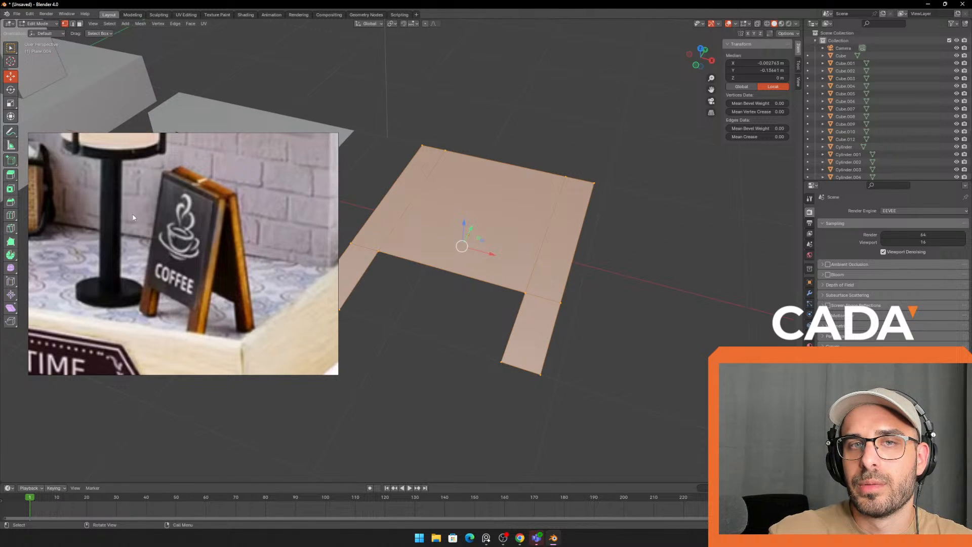
{"action": "left_click_drag", "start_coordinate": [133, 217], "coordinate": [208, 288]}
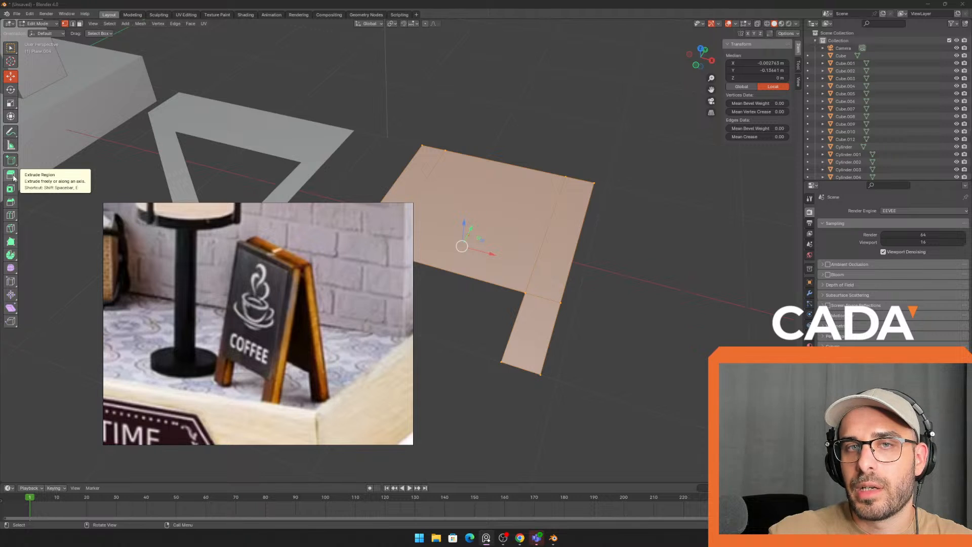
{"action": "middle_click_drag", "start_coordinate": [536, 182], "coordinate": [637, 180]}
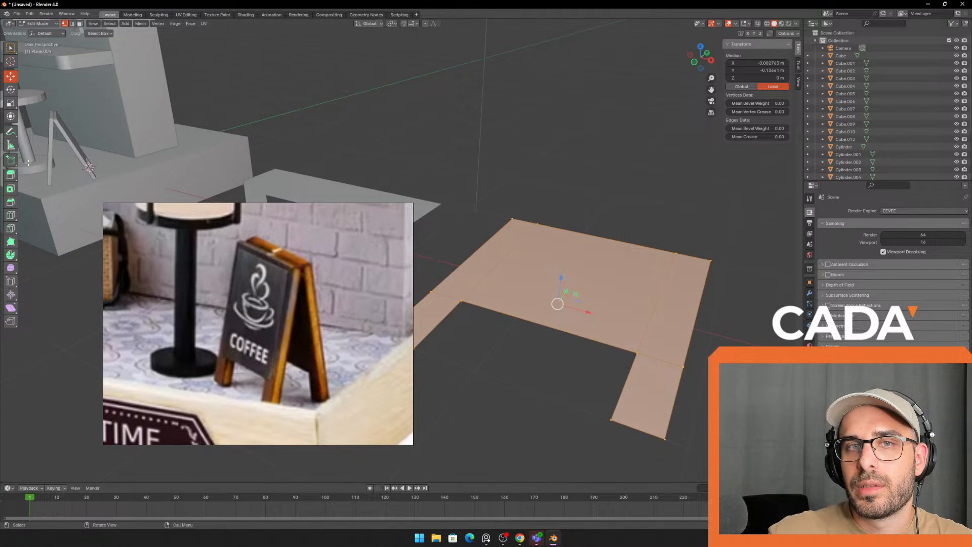
{"action": "left_click", "coordinate": [10, 177]}
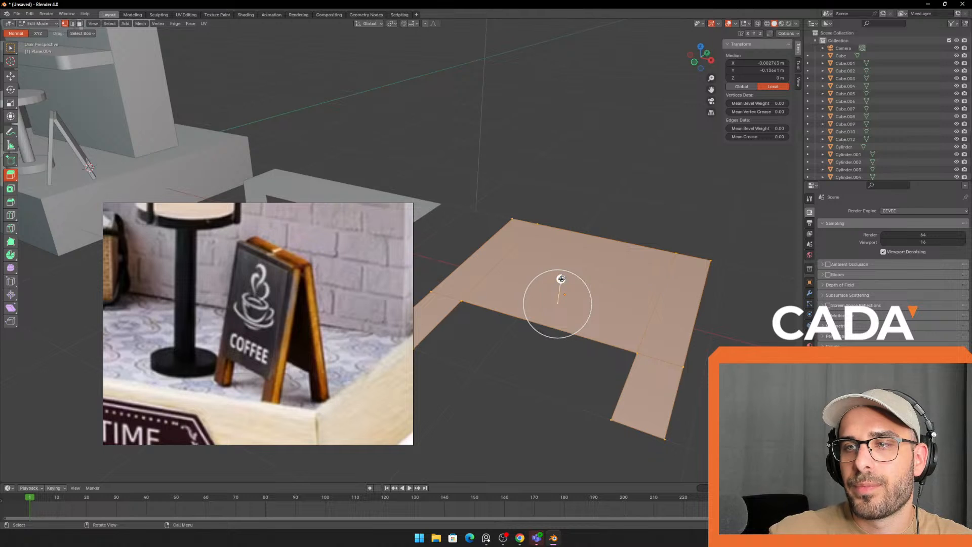
{"action": "left_click_drag", "start_coordinate": [561, 278], "coordinate": [564, 256]}
{"action": "key", "text": "Tab"}
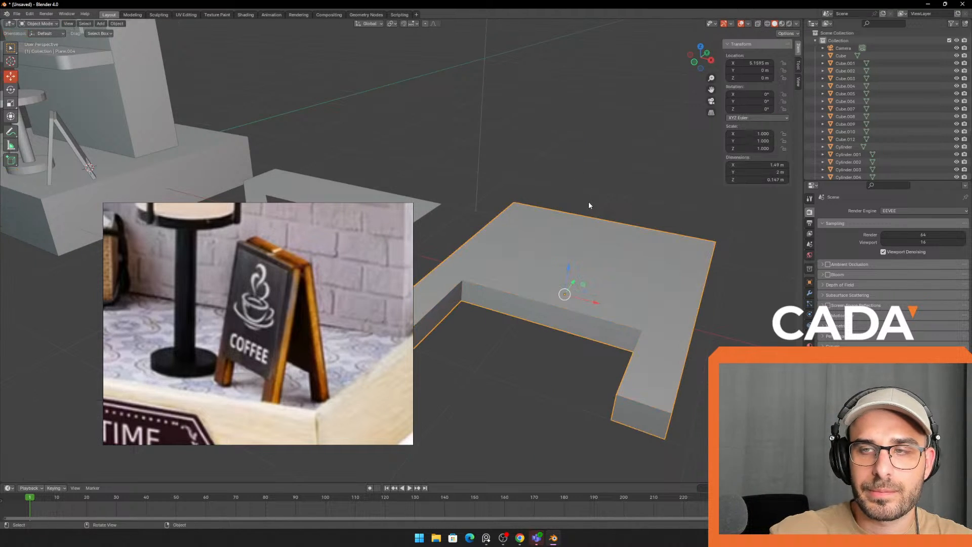
{"action": "key", "text": "Tab"}
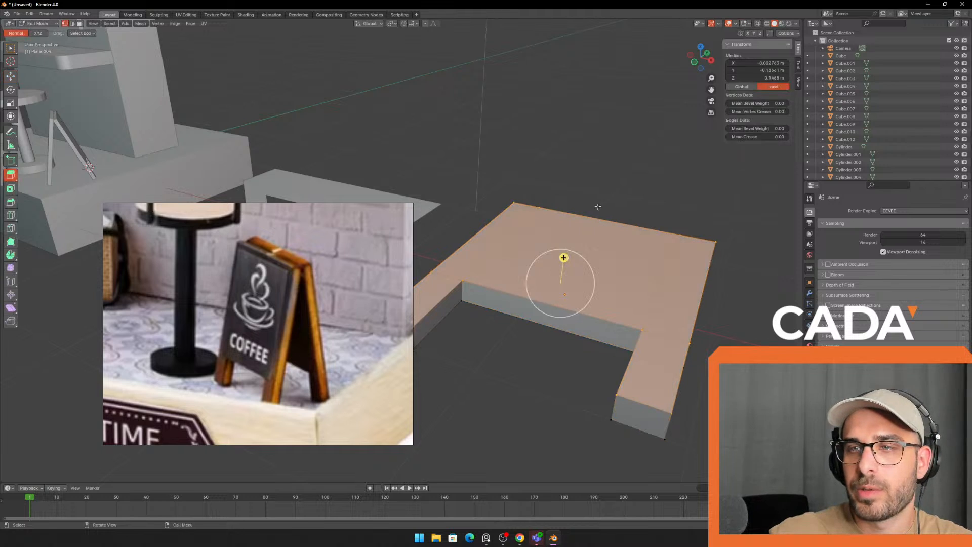
{"action": "key", "text": "Tab"}
- Move the board about -4.45 m along X onto the diorama, raise it about 0.4 m, and rotate it 82° about X
{"action": "middle_click_drag", "start_coordinate": [598, 207], "coordinate": [636, 237]}
{"action": "left_click", "coordinate": [579, 168]}
{"action": "left_click", "coordinate": [642, 246]}
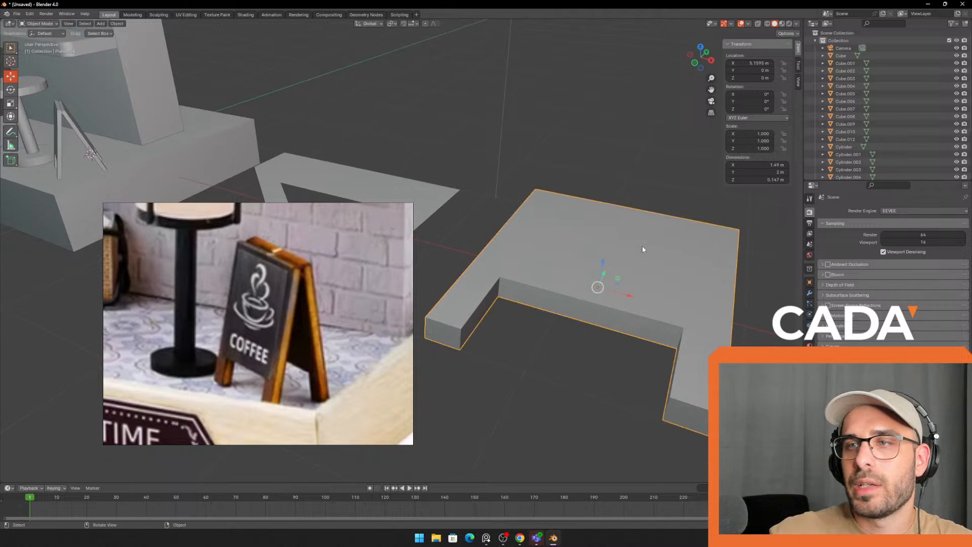
{"action": "left_click_drag", "start_coordinate": [630, 295], "coordinate": [198, 134]}
{"action": "middle_click_drag", "start_coordinate": [243, 139], "coordinate": [633, 239]}
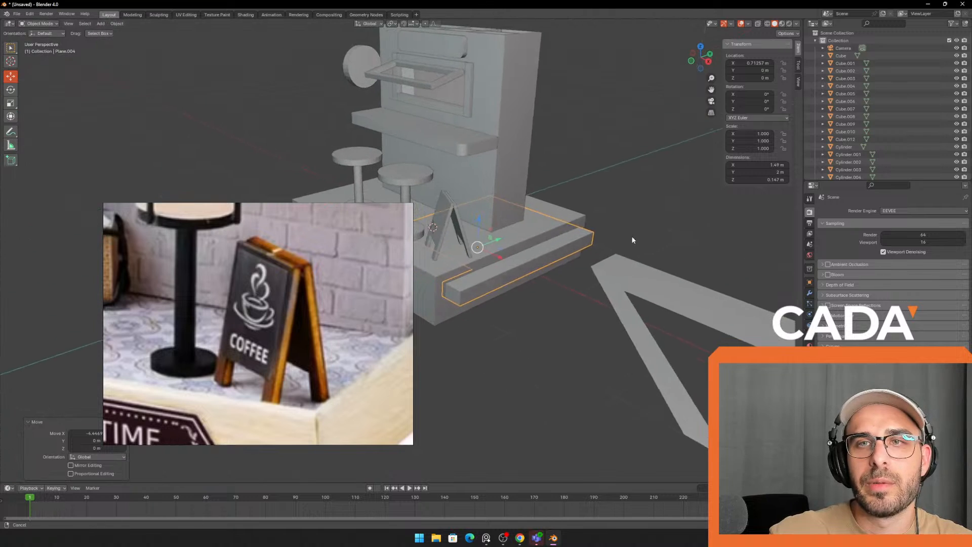
{"action": "middle_click_drag", "start_coordinate": [517, 205], "coordinate": [566, 253]}
{"action": "left_click_drag", "start_coordinate": [584, 251], "coordinate": [506, 279]}
{"action": "left_click", "coordinate": [10, 90]}
{"action": "middle_click_drag", "start_coordinate": [506, 278], "coordinate": [670, 214]}
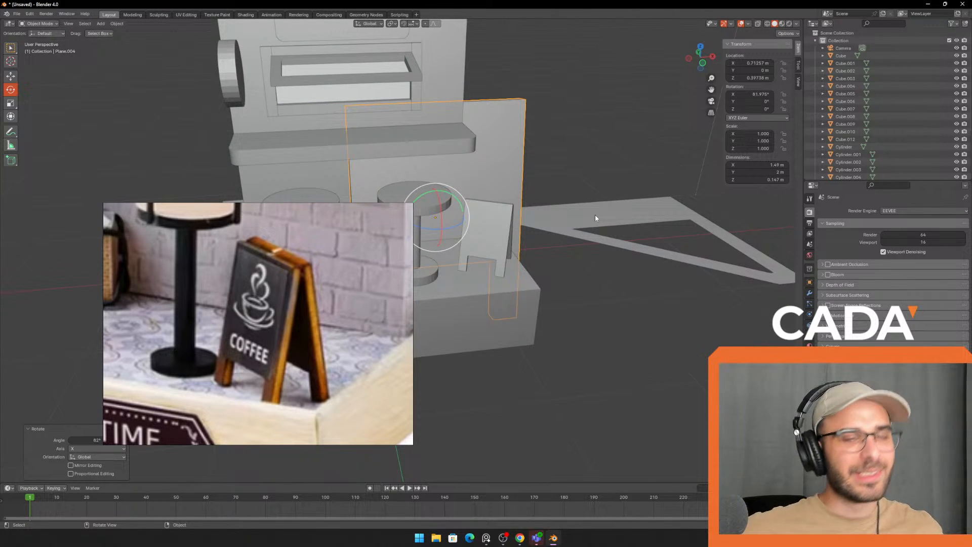
- Delete the sign board object and open the triangular bracket in Edit Mode
{"action": "middle_click_drag", "start_coordinate": [557, 197], "coordinate": [616, 202]}
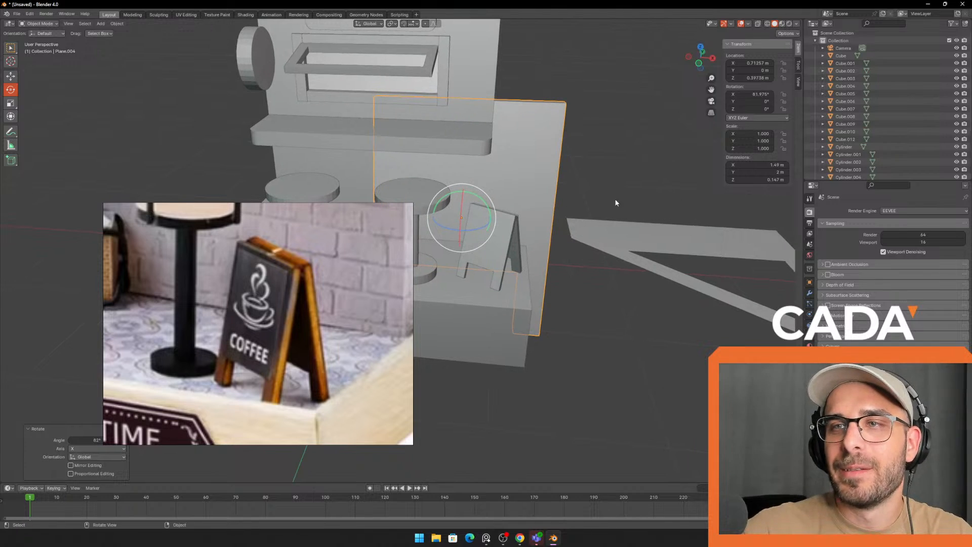
{"action": "key", "text": "Delete"}
{"action": "middle_click_drag", "start_coordinate": [685, 245], "coordinate": [582, 234]}
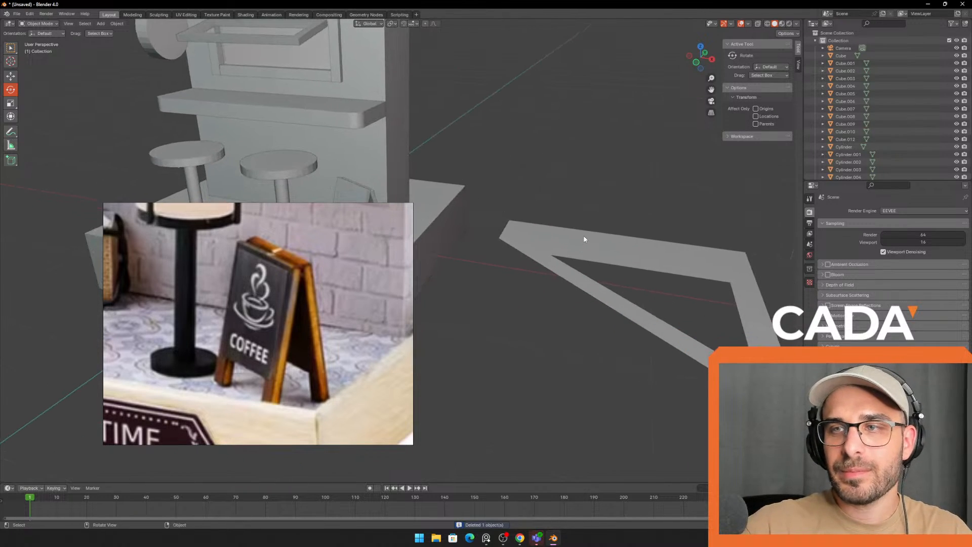
{"action": "left_click", "coordinate": [571, 228]}
{"action": "middle_click_drag", "start_coordinate": [653, 239], "coordinate": [557, 225], "text": "shift"}
{"action": "key", "text": "Tab"}
{"action": "left_click", "coordinate": [661, 150]}
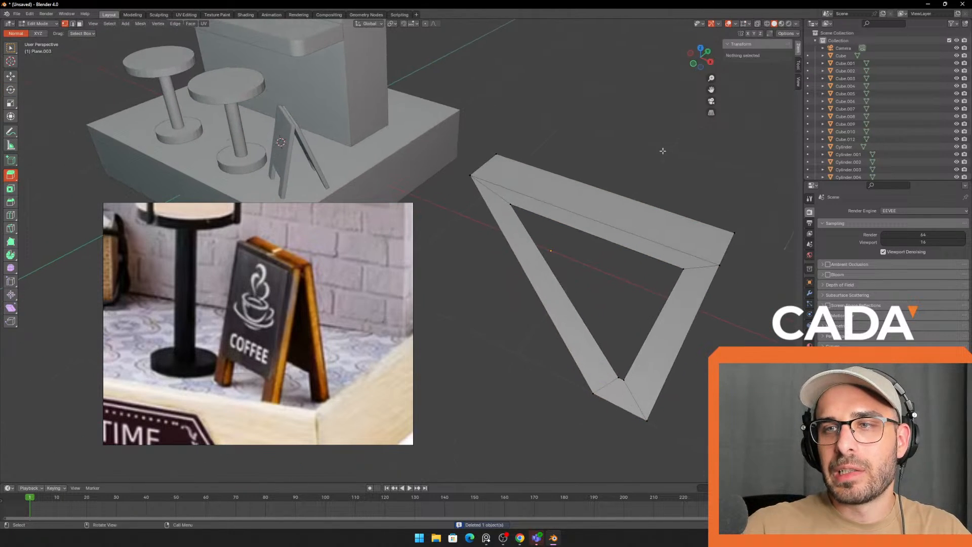
{"action": "middle_click_drag", "start_coordinate": [593, 178], "coordinate": [553, 160], "text": "shift"}
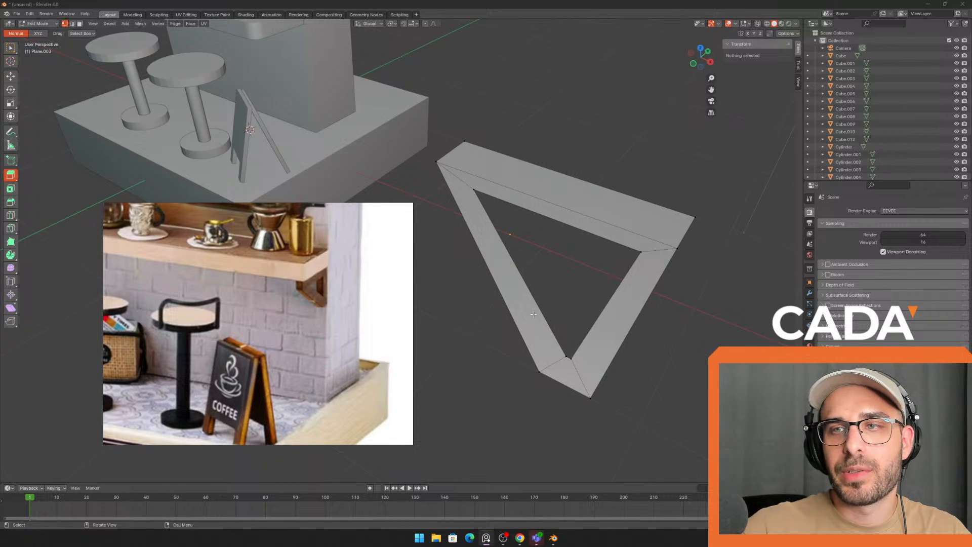
- Extrude the entire bracket mesh about 0.171 m thick and return to Object Mode
{"action": "middle_click_drag", "start_coordinate": [572, 273], "coordinate": [588, 284], "text": "shift"}
{"action": "key", "text": "a"}
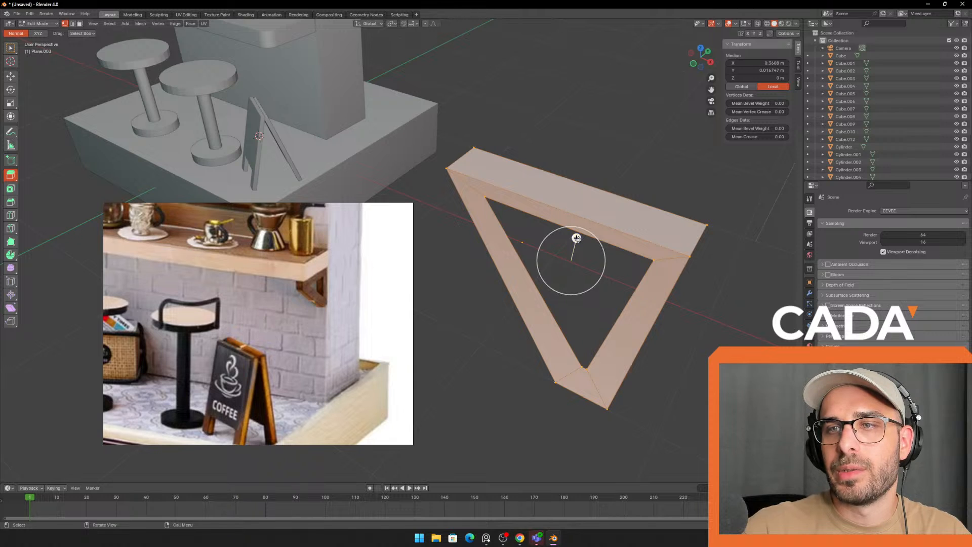
{"action": "left_click_drag", "start_coordinate": [576, 238], "coordinate": [587, 223]}
{"action": "key", "text": "Tab"}
- Move the triangular bracket about -1.99 m along X onto the diorama and raise it about 0.94 m
{"action": "middle_click_drag", "start_coordinate": [587, 223], "coordinate": [644, 267]}
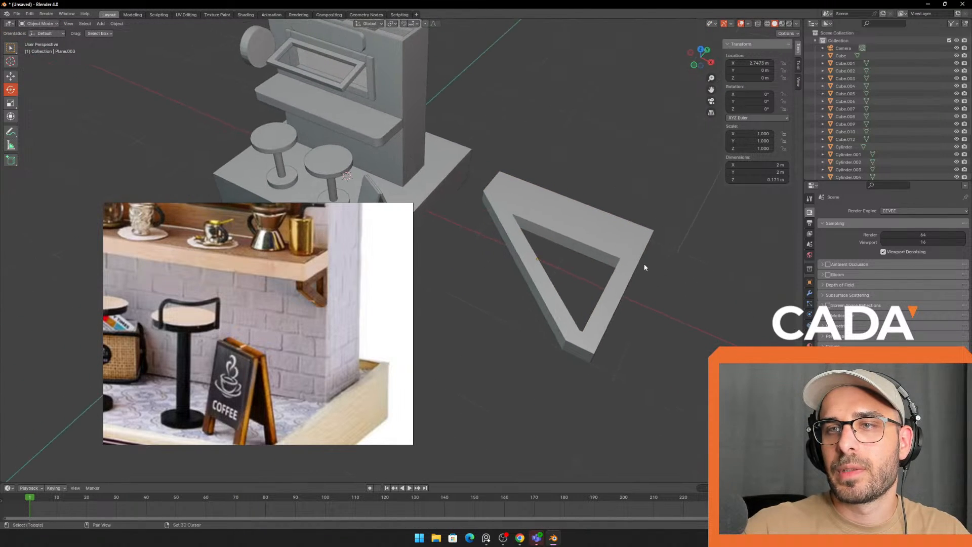
{"action": "left_click", "coordinate": [504, 220]}
{"action": "left_click_drag", "start_coordinate": [563, 270], "coordinate": [426, 212]}
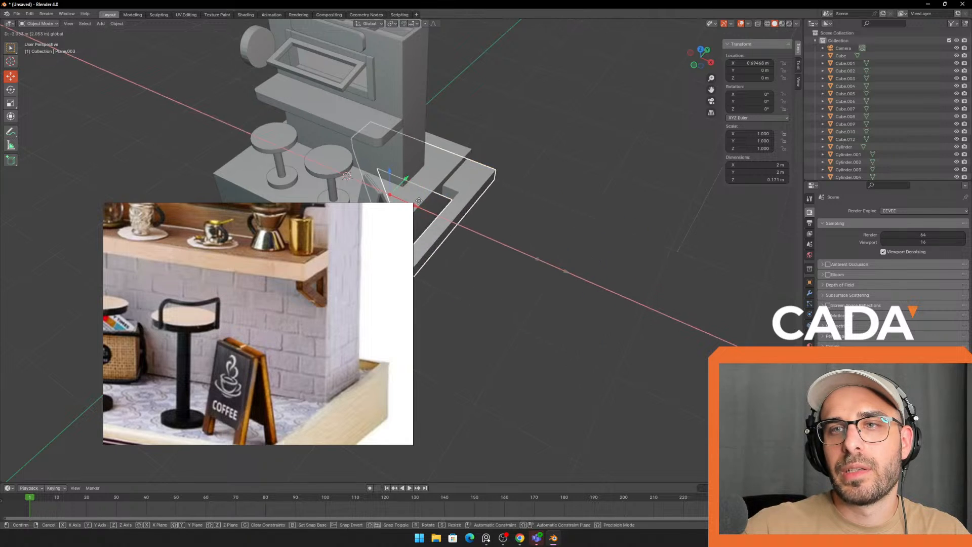
{"action": "middle_click_drag", "start_coordinate": [524, 223], "coordinate": [455, 183]}
{"action": "left_click_drag", "start_coordinate": [519, 259], "coordinate": [510, 166]}
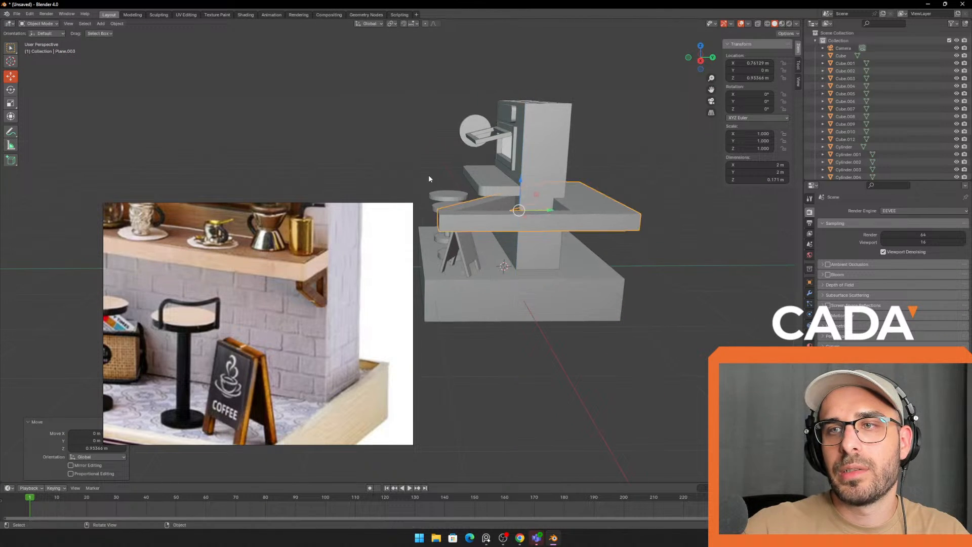
- Rotate the bracket 90° about the global Y axis and 90° about the global X axis so it stands upright
{"action": "scroll", "coordinate": [363, 139], "scroll_direction": "up", "scroll_amount": 1}
{"action": "scroll", "coordinate": [470, 146], "scroll_direction": "up", "scroll_amount": 2}
{"action": "middle_click_drag", "start_coordinate": [363, 139], "coordinate": [486, 190]}
{"action": "left_click", "coordinate": [10, 90]}
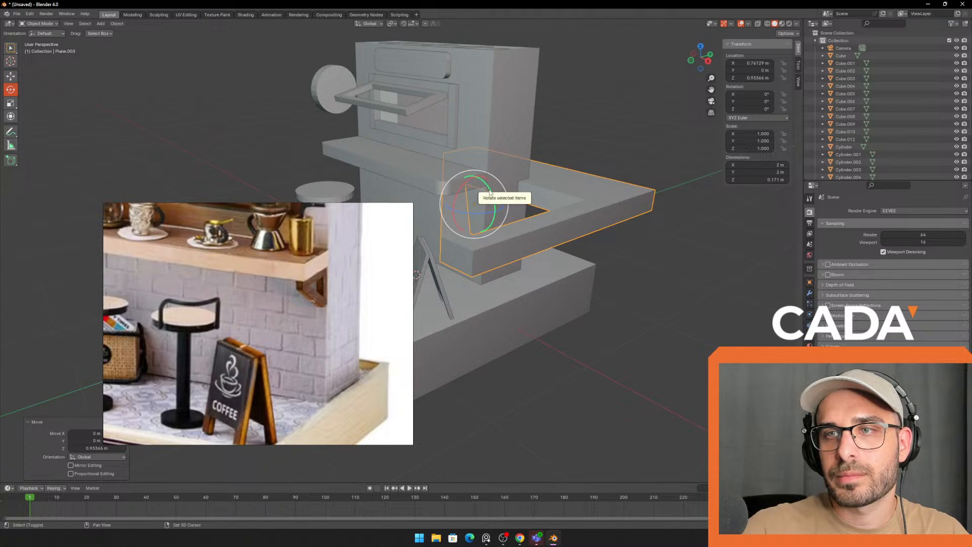
{"action": "mouse_move", "coordinate": [490, 195]}
{"action": "left_mouse_down"}
{"action": "mouse_move", "coordinate": [482, 182]}
{"action": "mouse_move", "coordinate": [499, 220]}
{"action": "mouse_move", "coordinate": [467, 310]}
{"action": "mouse_move", "coordinate": [490, 147]}
{"action": "mouse_move", "coordinate": [503, 145]}
{"action": "mouse_move", "coordinate": [486, 112]}
{"action": "mouse_move", "coordinate": [487, 179]}
{"action": "left_mouse_up"}
{"action": "key", "text": "ctrl+z"}
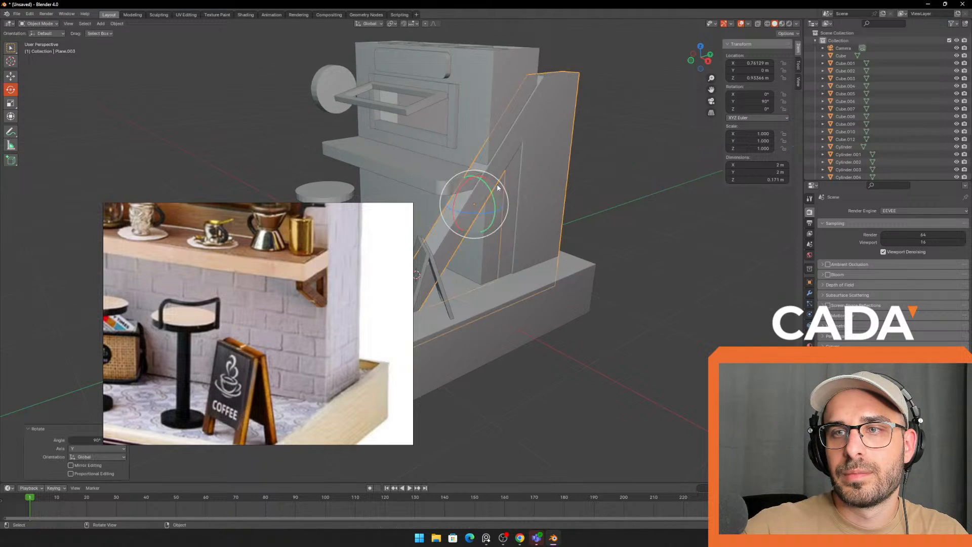
{"action": "middle_click_drag", "start_coordinate": [487, 179], "coordinate": [612, 209]}
{"action": "left_click_drag", "start_coordinate": [582, 204], "coordinate": [537, 269]}
{"action": "middle_click_drag", "start_coordinate": [633, 216], "coordinate": [383, 156]}
- Lower the bracket about 0.41 m and shift it about -0.35 m along X
{"action": "left_click", "coordinate": [14, 75]}
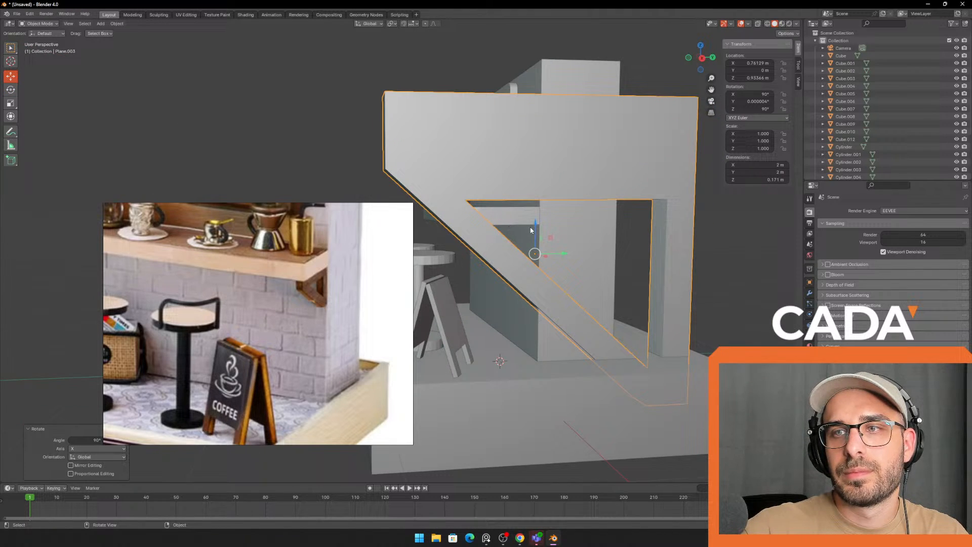
{"action": "left_click_drag", "start_coordinate": [535, 226], "coordinate": [537, 297]}
{"action": "middle_click_drag", "start_coordinate": [517, 293], "coordinate": [612, 305]}
{"action": "left_click_drag", "start_coordinate": [453, 272], "coordinate": [395, 263]}
{"action": "middle_click_drag", "start_coordinate": [635, 246], "coordinate": [547, 223]}
- Scale the bracket down uniformly to about 0.208 on all axes
{"action": "left_click", "coordinate": [6, 105]}
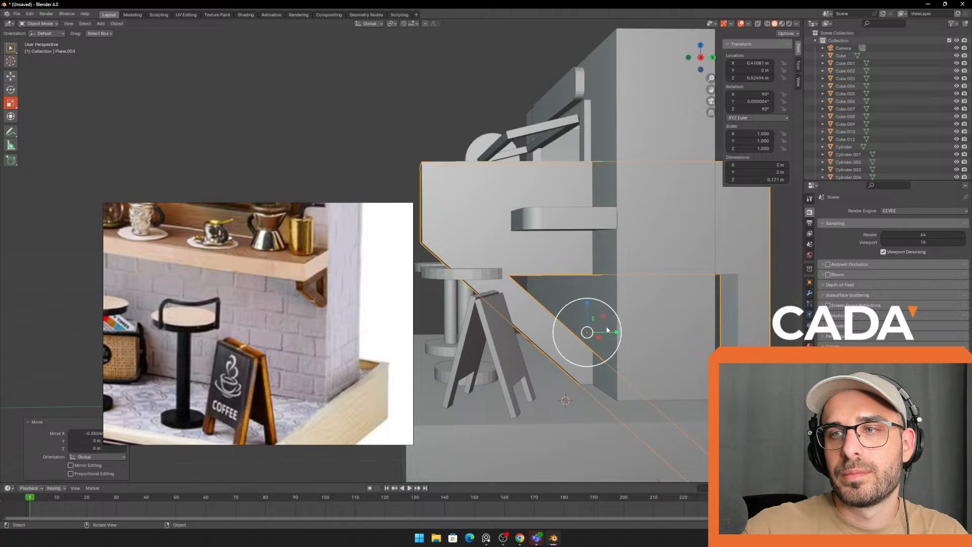
{"action": "left_click_drag", "start_coordinate": [590, 333], "coordinate": [588, 332]}
{"action": "key", "text": "ctrl+z"}
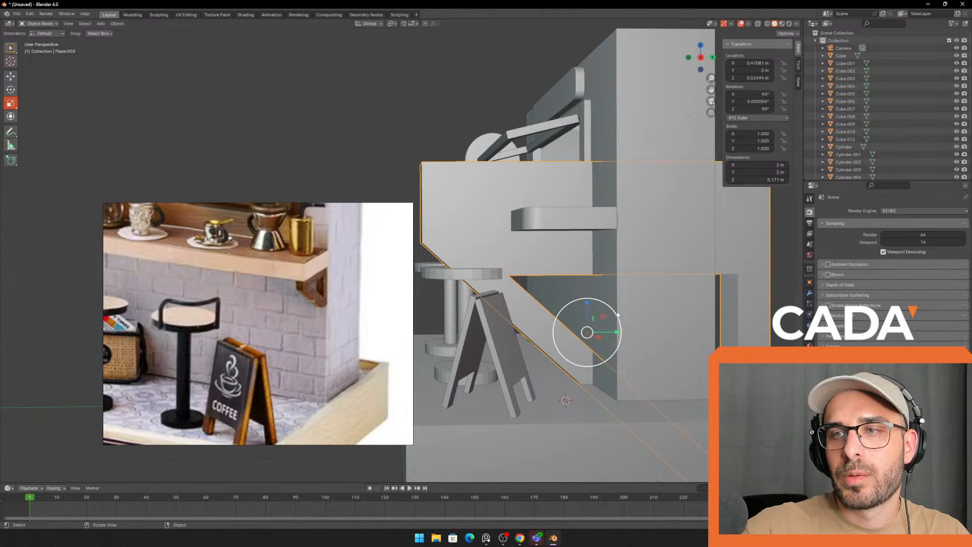
{"action": "key", "text": "s"}
{"action": "left_click", "coordinate": [617, 326]}
{"action": "middle_click_drag", "start_coordinate": [662, 301], "coordinate": [660, 322]}
{"action": "key", "text": "s"}
{"action": "left_click", "coordinate": [664, 311]}
- Place the bracket under the shelf's end by raising it about 0.41 m and moving it about -0.23 m in Y and 0.40 m in X
{"action": "left_click", "coordinate": [11, 77]}
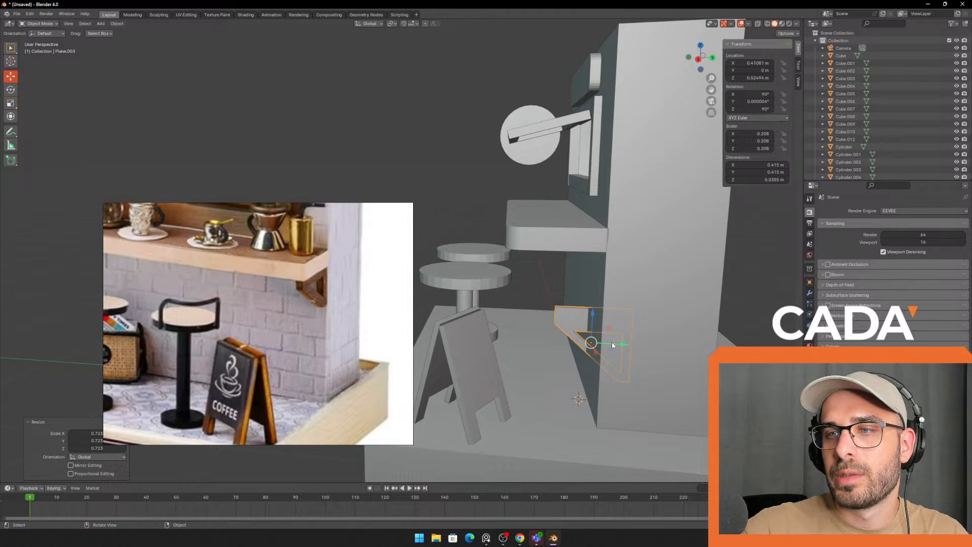
{"action": "left_click_drag", "start_coordinate": [593, 324], "coordinate": [595, 253]}
{"action": "key", "text": "g"}
{"action": "key", "text": "y"}
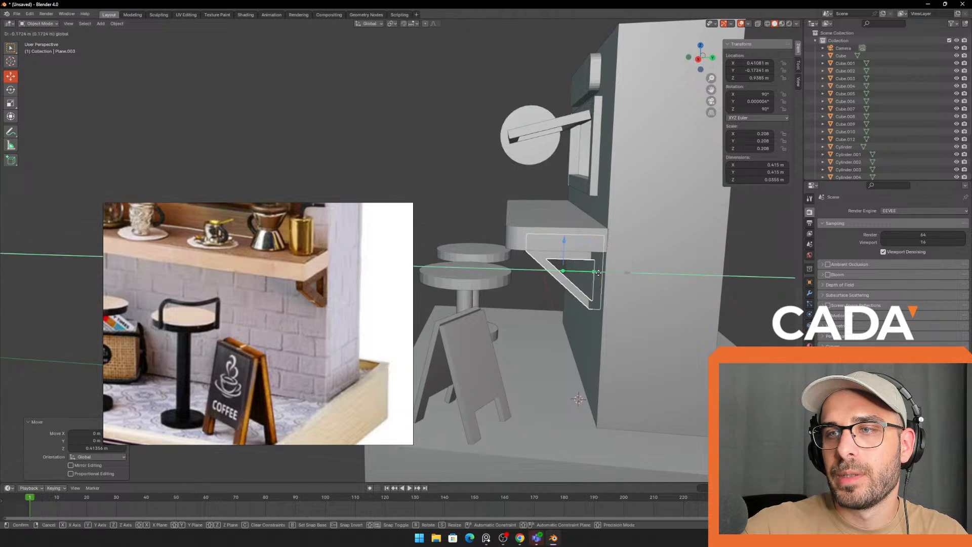
{"action": "left_click", "coordinate": [589, 278]}
{"action": "middle_click_drag", "start_coordinate": [590, 277], "coordinate": [503, 262]}
{"action": "key", "text": "g"}
{"action": "key", "text": "x"}
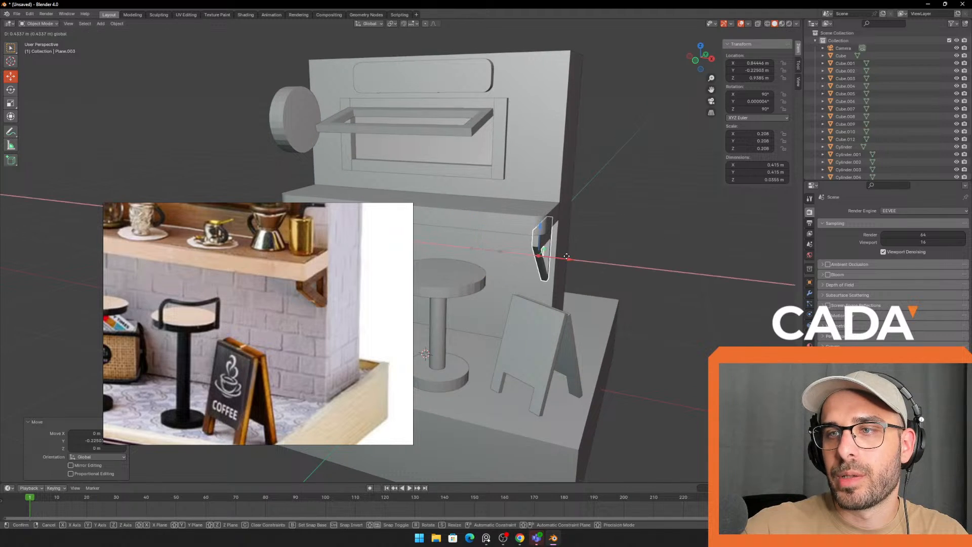
{"action": "left_click", "coordinate": [562, 254]}
- Thicken the bracket by scaling it about 1.777 along the global X axis
{"action": "middle_click_drag", "start_coordinate": [561, 254], "coordinate": [504, 240]}
{"action": "left_click", "coordinate": [11, 103]}
{"action": "scroll", "coordinate": [487, 198], "scroll_direction": "up", "scroll_amount": 3}
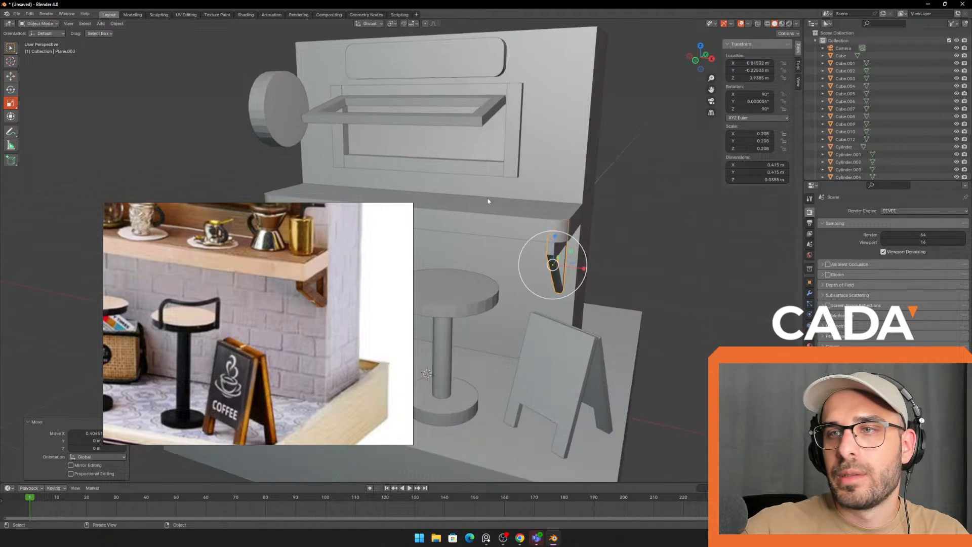
{"action": "left_click_drag", "start_coordinate": [598, 270], "coordinate": [623, 270]}
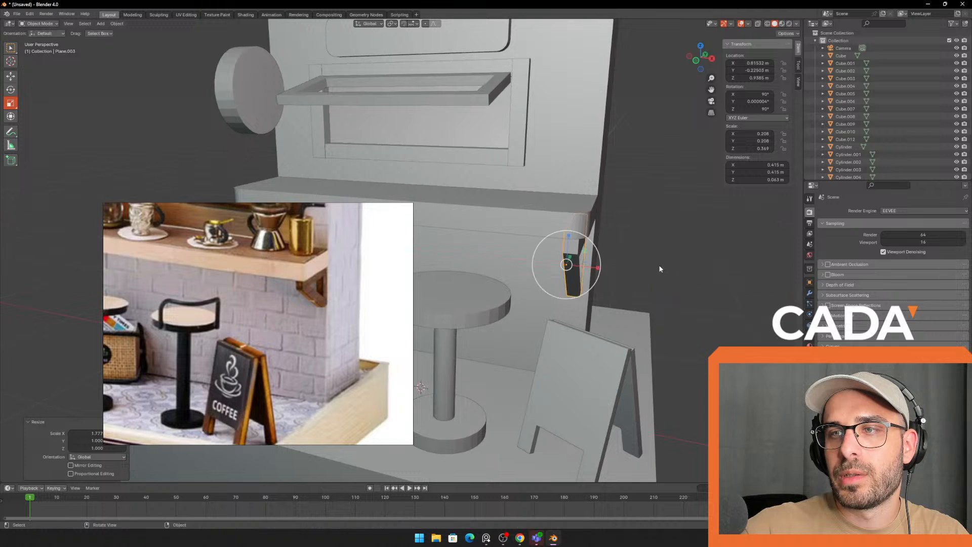
{"action": "middle_click_drag", "start_coordinate": [659, 269], "coordinate": [628, 253]}
- Fine-tune the bracket against the shelf and wall to about X 0.837 m, Y -0.232 m, Z 0.995 m
{"action": "left_click", "coordinate": [10, 76]}
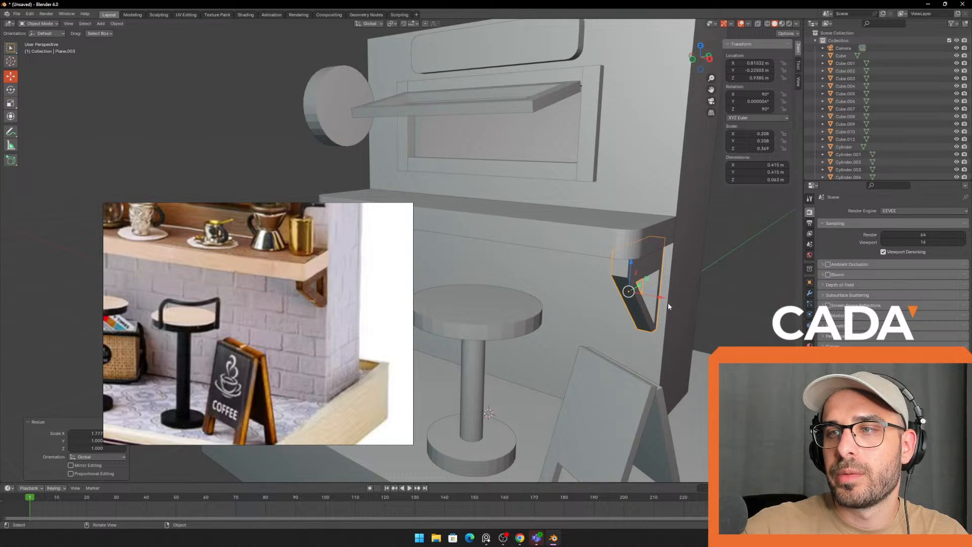
{"action": "left_click_drag", "start_coordinate": [661, 298], "coordinate": [658, 297]}
{"action": "middle_click_drag", "start_coordinate": [656, 298], "coordinate": [590, 259]}
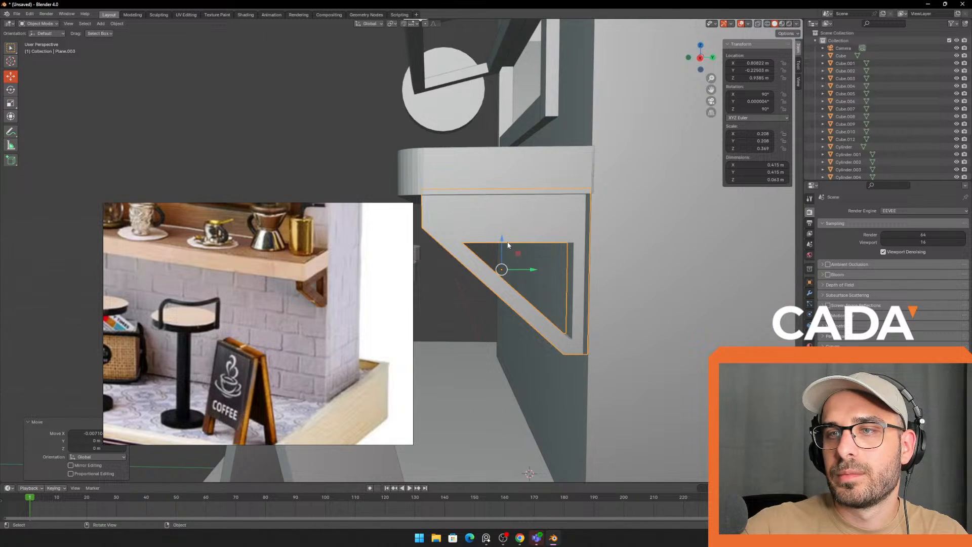
{"action": "left_click_drag", "start_coordinate": [508, 245], "coordinate": [500, 219]}
{"action": "scroll", "coordinate": [501, 220], "scroll_direction": "down", "scroll_amount": 5}
{"action": "middle_click_drag", "start_coordinate": [520, 219], "coordinate": [545, 249]}
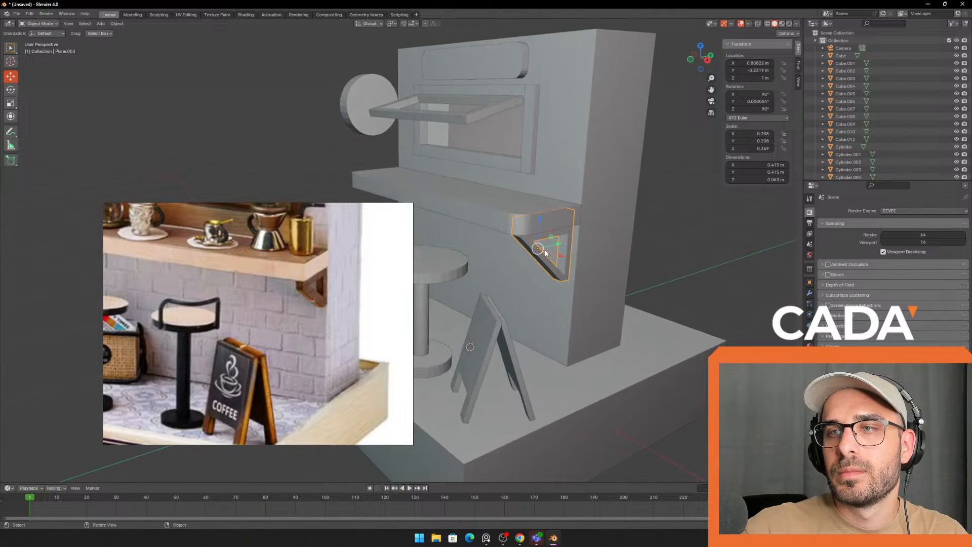
{"action": "left_click_drag", "start_coordinate": [540, 225], "coordinate": [540, 226]}
{"action": "left_click_drag", "start_coordinate": [562, 258], "coordinate": [563, 256]}
{"action": "scroll", "coordinate": [675, 260], "scroll_direction": "down", "scroll_amount": 2}
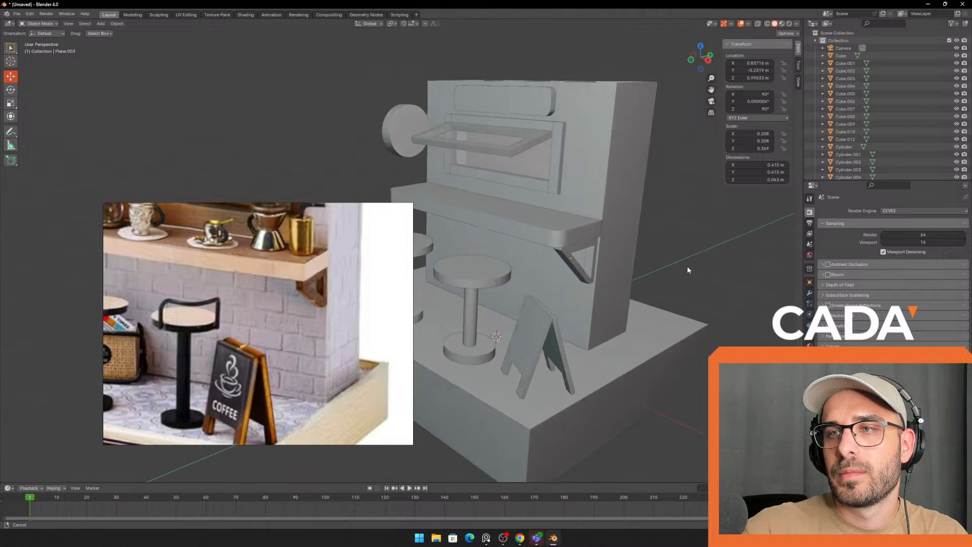
- Paste a copy of the bracket, move it about -1.6 m along X, and align it under the shelf's opposite end
{"action": "middle_click_drag", "start_coordinate": [687, 266], "coordinate": [628, 267]}
{"action": "key", "text": "ctrl+v"}
{"action": "key", "text": "g"}
{"action": "key", "text": "x"}
{"action": "left_click", "coordinate": [502, 235]}
{"action": "scroll", "coordinate": [502, 235], "scroll_direction": "down", "scroll_amount": 2}
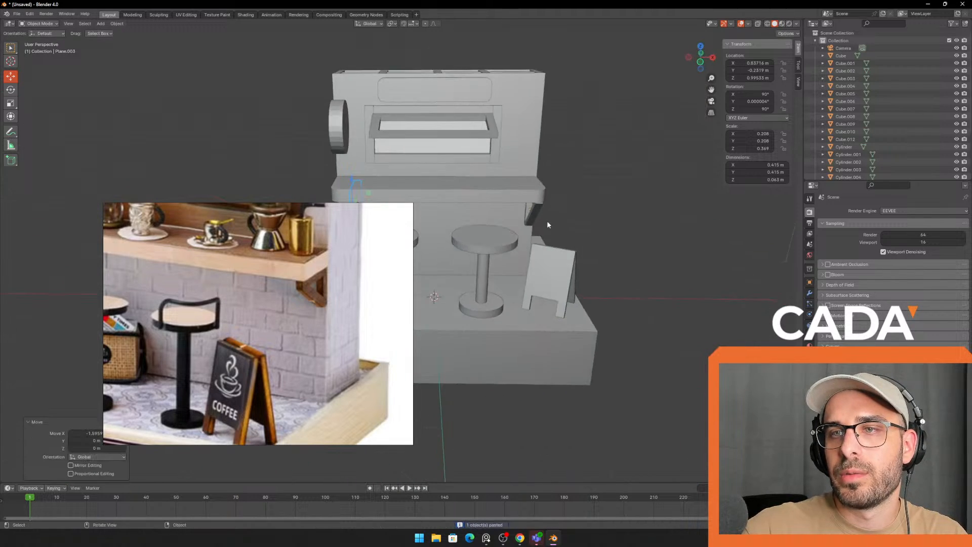
{"action": "middle_click_drag", "start_coordinate": [502, 236], "coordinate": [454, 254]}
{"action": "scroll", "coordinate": [697, 262], "scroll_direction": "up", "scroll_amount": 5}
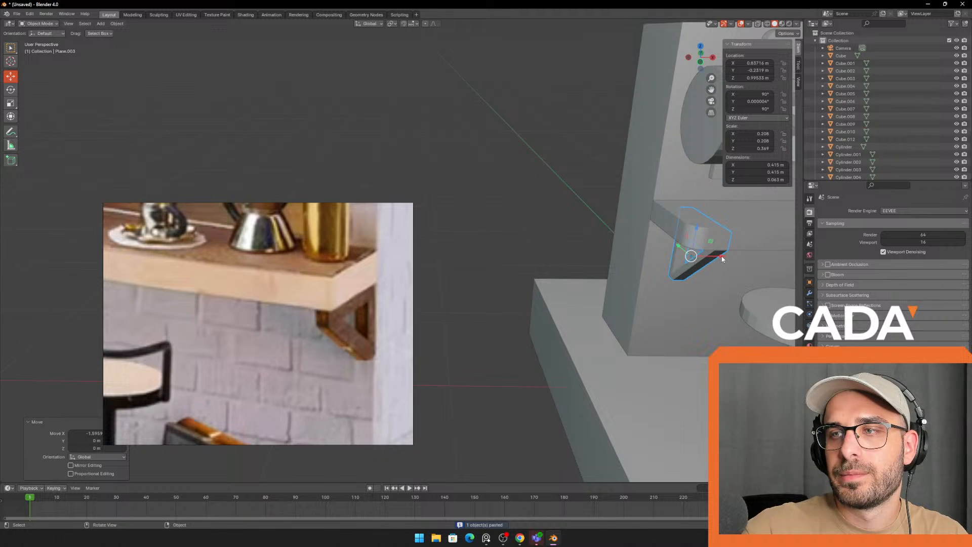
{"action": "left_click_drag", "start_coordinate": [722, 260], "coordinate": [695, 259]}
{"action": "left_click", "coordinate": [571, 202]}
- Move the floating reference image aside to uncover the diorama
{"action": "scroll", "coordinate": [571, 201], "scroll_direction": "down", "scroll_amount": 3}
{"action": "middle_click_drag", "start_coordinate": [649, 221], "coordinate": [511, 198]}
{"action": "scroll", "coordinate": [264, 273], "scroll_direction": "down", "scroll_amount": 3}
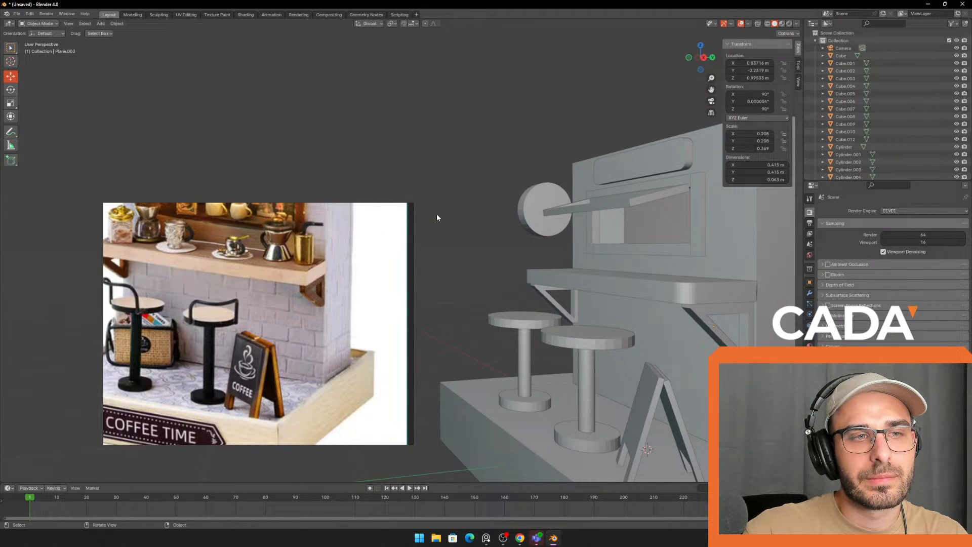
{"action": "scroll", "coordinate": [427, 200], "scroll_direction": "down", "scroll_amount": 2}
{"action": "mouse_move", "coordinate": [428, 200]}
{"action": "middle_mouse_down"}
{"action": "mouse_move", "coordinate": [525, 230]}
{"action": "mouse_move", "coordinate": [435, 204]}
{"action": "middle_mouse_up"}
{"action": "scroll", "coordinate": [524, 229], "scroll_direction": "down", "scroll_amount": 2}
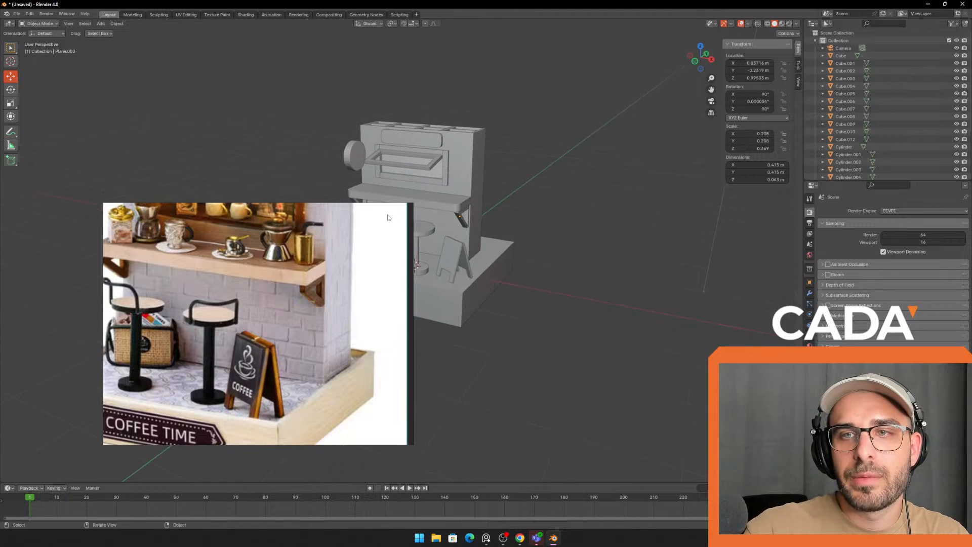
{"action": "right_click_drag", "start_coordinate": [373, 237], "coordinate": [303, 259]}
{"action": "scroll", "coordinate": [579, 235], "scroll_direction": "up", "scroll_amount": 2}
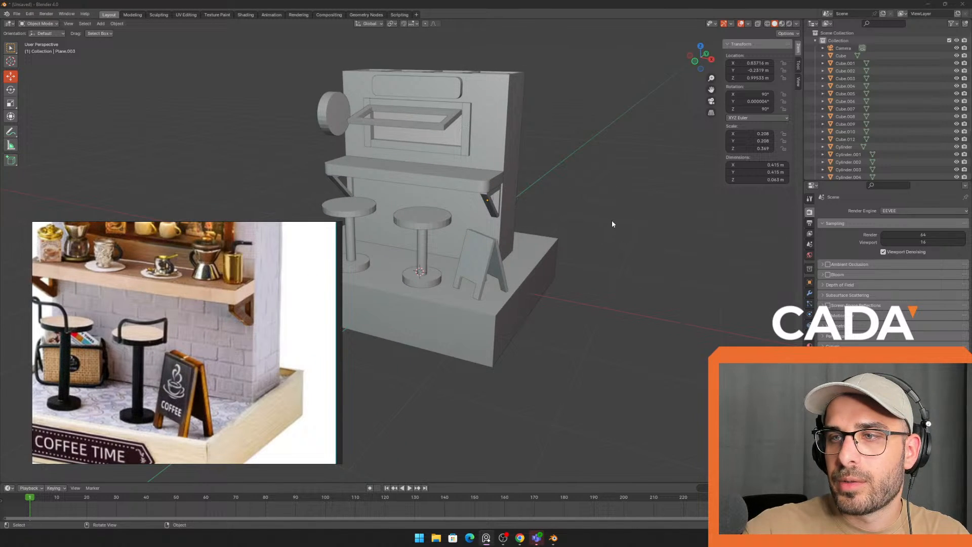
- Add a plane and move it about 3.5 m along X beside the diorama
{"action": "left_click", "coordinate": [287, 154]}
{"action": "key", "text": "shift+a"}
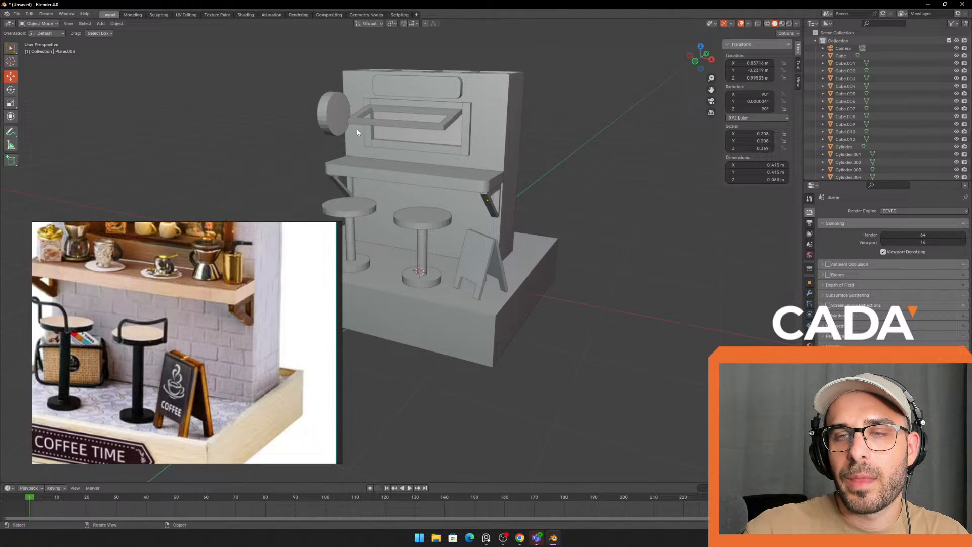
{"action": "key", "text": "shift+a"}
{"action": "left_click", "coordinate": [374, 138]}
{"action": "scroll", "coordinate": [444, 266], "scroll_direction": "down", "scroll_amount": 3}
{"action": "key", "text": "g"}
{"action": "key", "text": "x"}
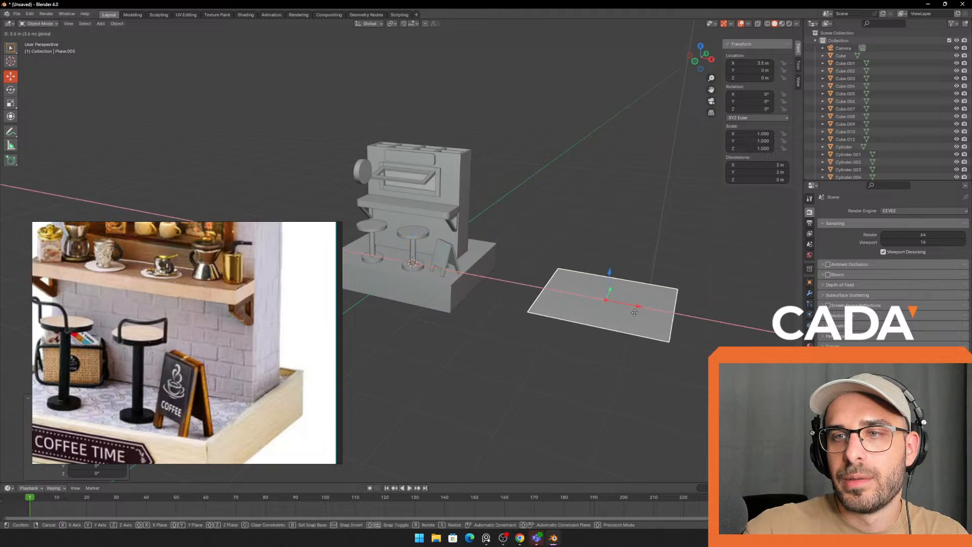
{"action": "left_click_drag", "start_coordinate": [634, 313], "coordinate": [636, 312]}
{"action": "middle_click_drag", "start_coordinate": [634, 276], "coordinate": [636, 301]}
{"action": "middle_click_drag", "start_coordinate": [547, 273], "coordinate": [491, 223], "text": "shift"}
{"action": "scroll", "coordinate": [557, 238], "scroll_direction": "up", "scroll_amount": 2}
- In Edit Mode, add two loop cuts in each direction on the plane, with the second ones slid to about X 0.52 m and Y 0.23 m
{"action": "key", "text": "Tab"}
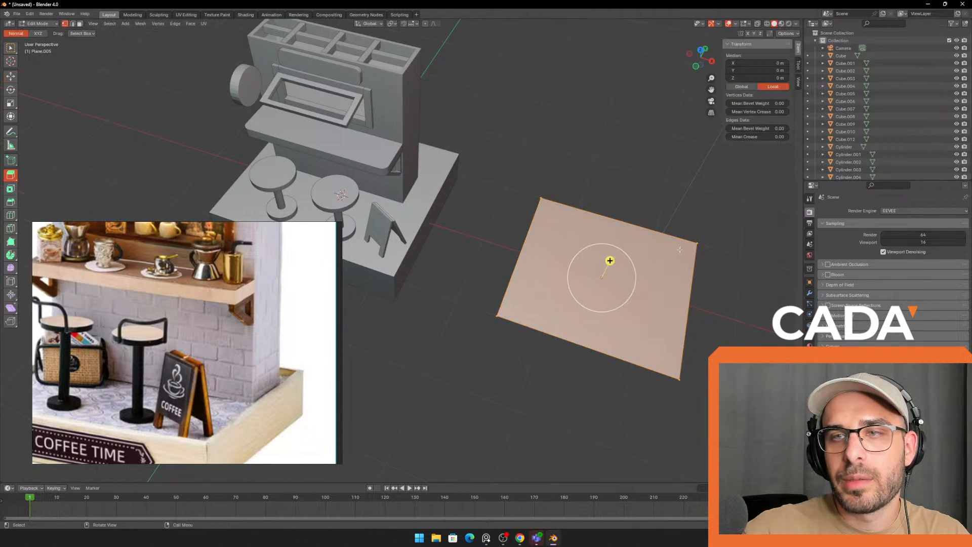
{"action": "middle_click_drag", "start_coordinate": [680, 249], "coordinate": [393, 193], "text": "shift"}
{"action": "middle_click_drag", "start_coordinate": [303, 165], "coordinate": [438, 165], "text": "shift"}
{"action": "left_click", "coordinate": [14, 215]}
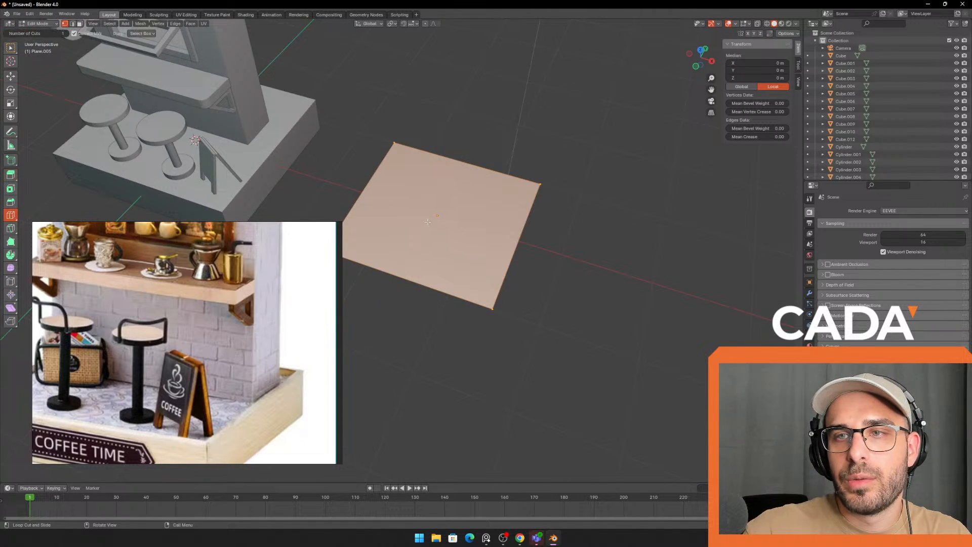
{"action": "left_click_drag", "start_coordinate": [458, 169], "coordinate": [463, 169]}
{"action": "left_click", "coordinate": [503, 185]}
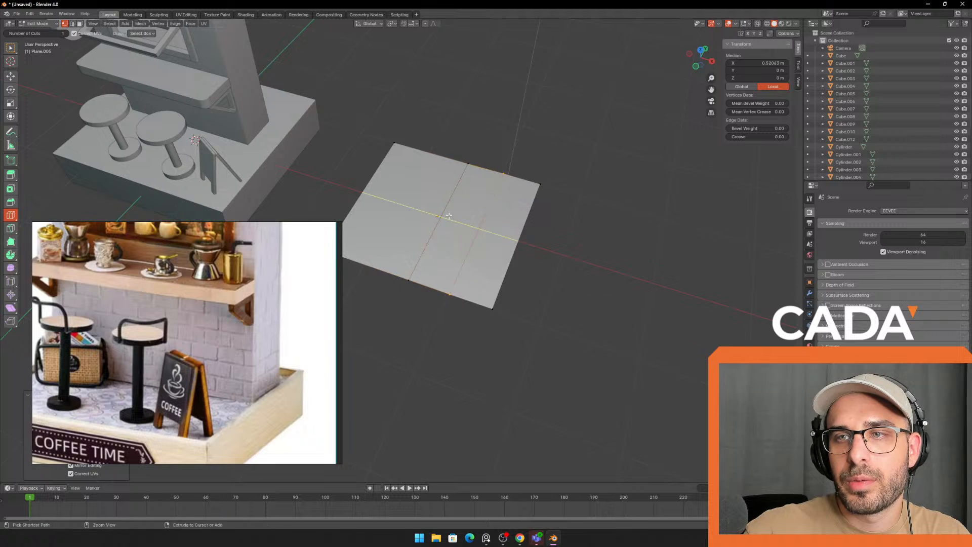
{"action": "left_click_drag", "start_coordinate": [452, 208], "coordinate": [458, 212]}
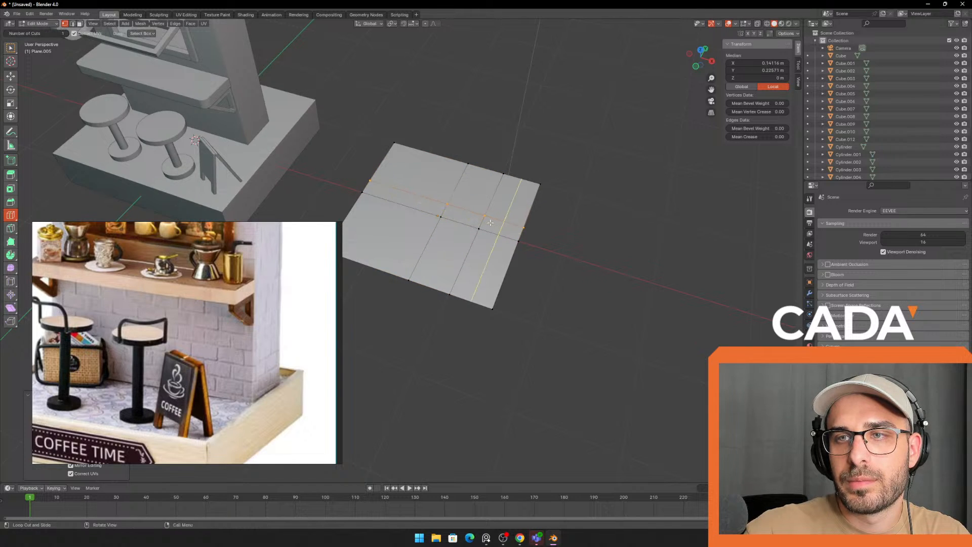
{"action": "scroll", "coordinate": [481, 208], "scroll_direction": "up", "scroll_amount": 2}
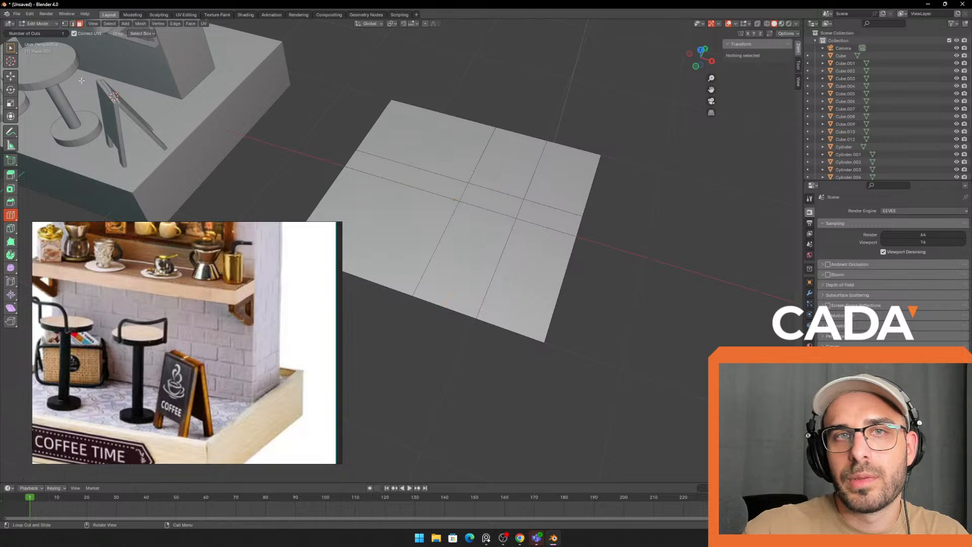
- Delete the small face enclosed by the four loop cuts and select the whole remaining mesh
{"action": "left_click", "coordinate": [10, 76]}
{"action": "left_click", "coordinate": [500, 206]}
{"action": "key", "text": "x"}
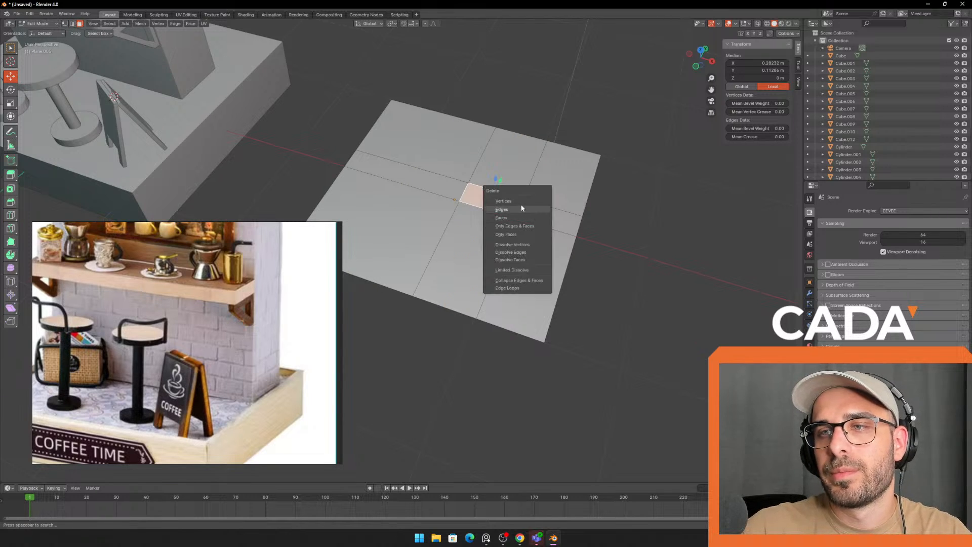
{"action": "left_click", "coordinate": [512, 219]}
{"action": "middle_click_drag", "start_coordinate": [562, 228], "coordinate": [238, 193]}
{"action": "key", "text": "Tab"}
{"action": "key", "text": "Tab"}
{"action": "key", "text": "a"}
{"action": "scroll", "coordinate": [536, 159], "scroll_direction": "up", "scroll_amount": 2}
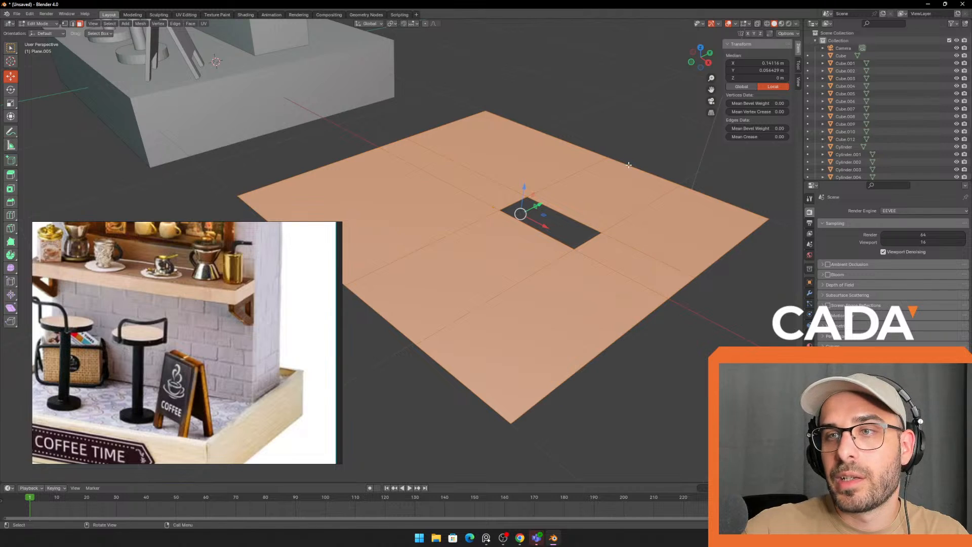
{"action": "key", "text": "e"}
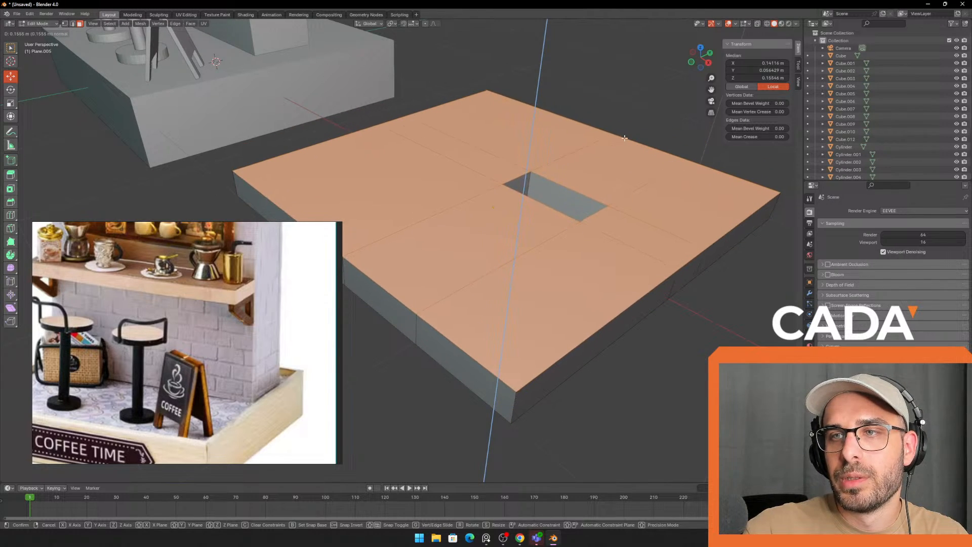
{"action": "left_click", "coordinate": [624, 138]}
{"action": "key", "text": "ctrl+z"}
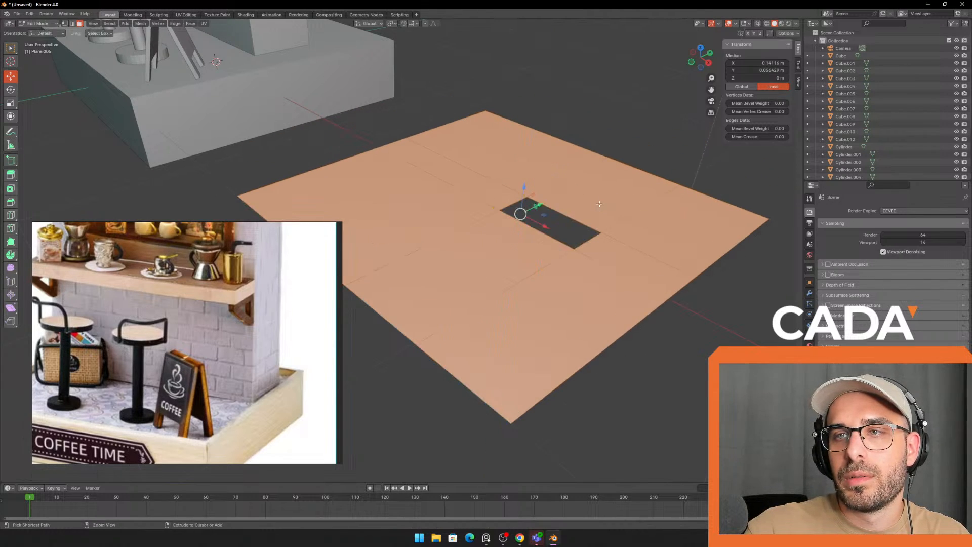
- Extrude the whole plane mesh upward about 0.187 m with the Extrude Region tool
{"action": "left_click", "coordinate": [10, 175]}
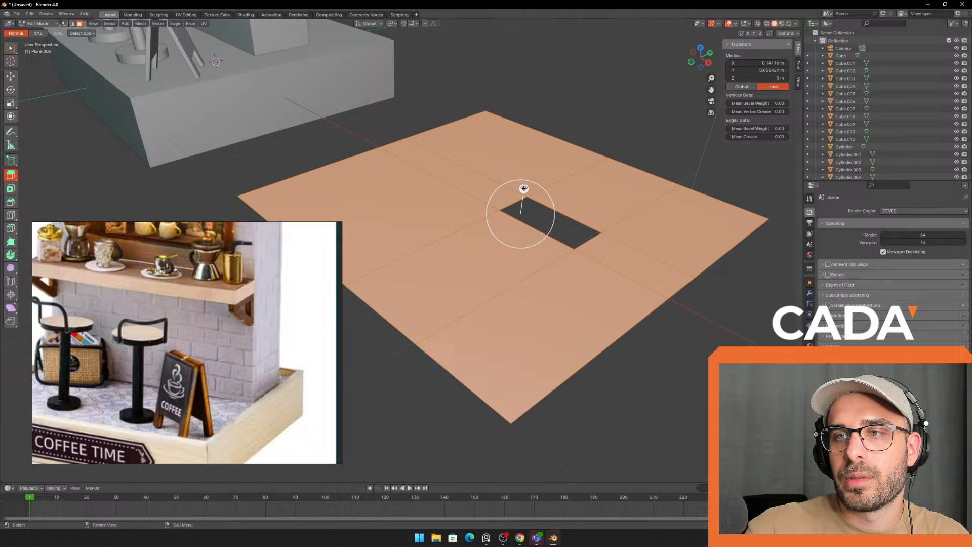
{"action": "left_click_drag", "start_coordinate": [524, 188], "coordinate": [517, 166]}
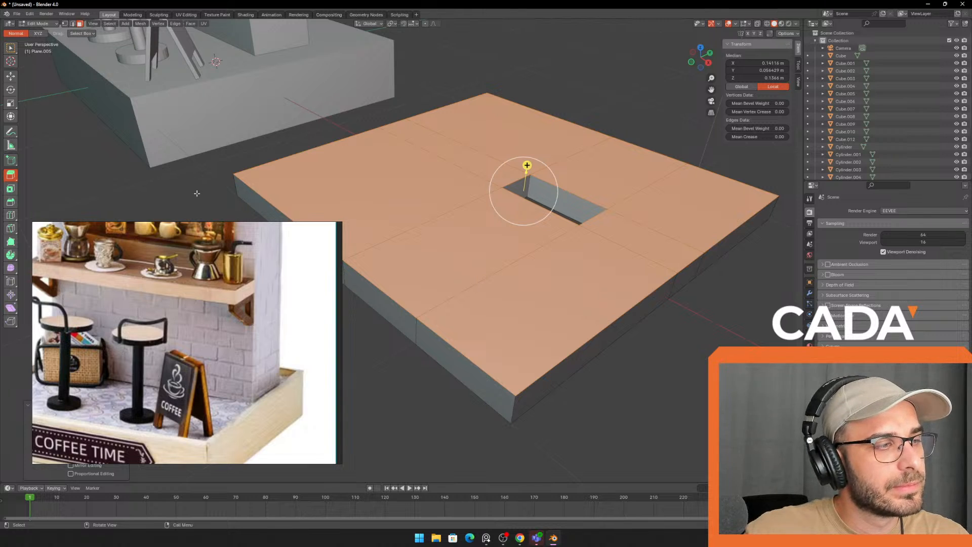
- Leave Edit Mode and examine the window and the items on the counter shelf in the reference image
{"action": "key", "text": "Tab"}
{"action": "scroll", "coordinate": [593, 157], "scroll_direction": "down", "scroll_amount": 2}
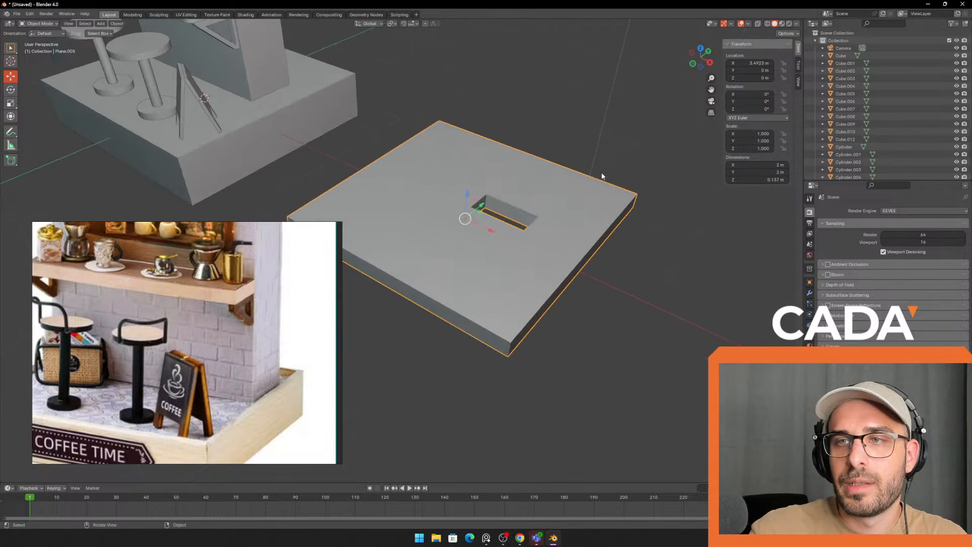
{"action": "left_click", "coordinate": [601, 190]}
{"action": "scroll", "coordinate": [432, 158], "scroll_direction": "down", "scroll_amount": 2}
{"action": "middle_click_drag", "start_coordinate": [431, 158], "coordinate": [575, 192], "text": "shift"}
{"action": "scroll", "coordinate": [572, 193], "scroll_direction": "down", "scroll_amount": 1}
{"action": "scroll", "coordinate": [324, 253], "scroll_direction": "down", "scroll_amount": 1}
{"action": "middle_click_drag", "start_coordinate": [295, 271], "coordinate": [276, 333]}
{"action": "scroll", "coordinate": [290, 270], "scroll_direction": "down", "scroll_amount": 2}
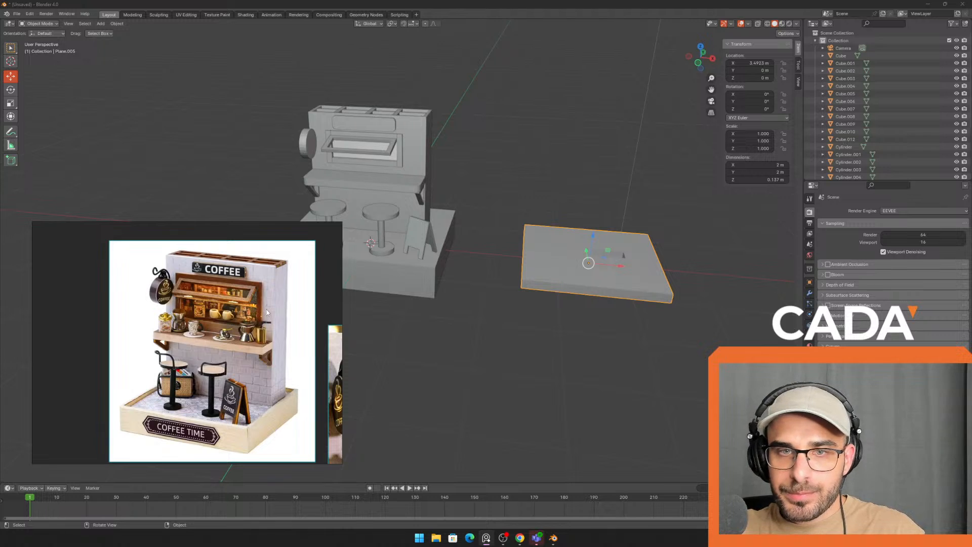
{"action": "scroll", "coordinate": [267, 312], "scroll_direction": "up", "scroll_amount": 5}
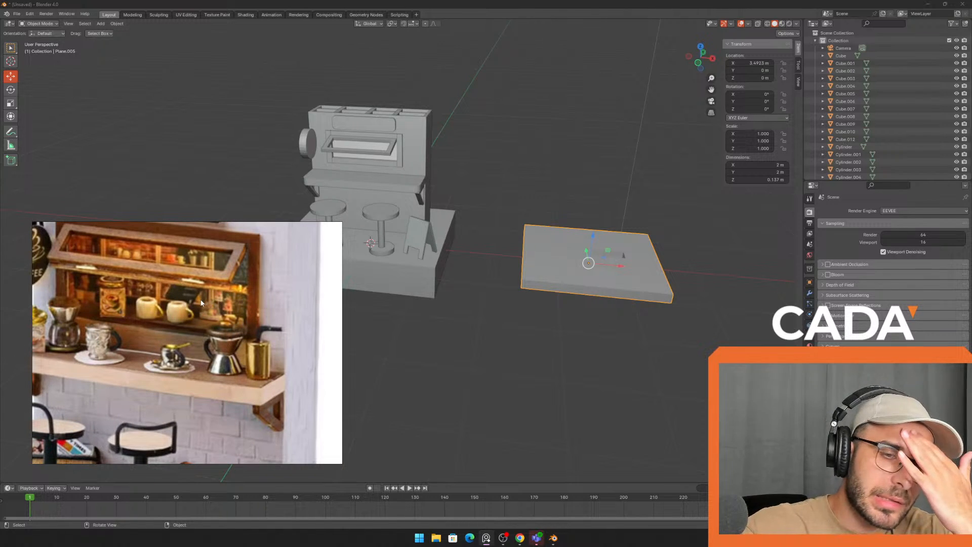
{"action": "scroll", "coordinate": [267, 310], "scroll_direction": "down", "scroll_amount": 5}
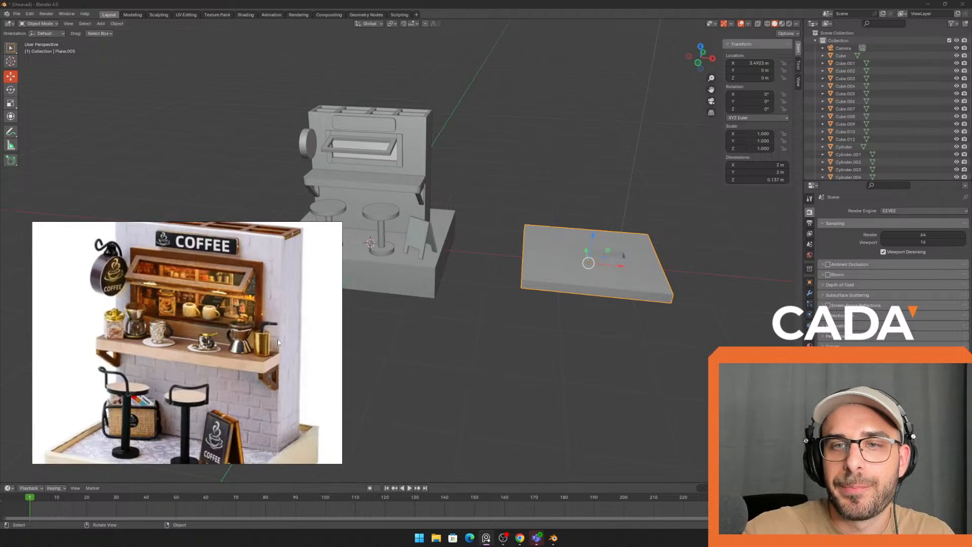
{"action": "scroll", "coordinate": [277, 339], "scroll_direction": "up", "scroll_amount": 5}
{"action": "middle_click_drag", "start_coordinate": [277, 339], "coordinate": [328, 355]}
{"action": "scroll", "coordinate": [543, 300], "scroll_direction": "down", "scroll_amount": 1}
{"action": "middle_click_drag", "start_coordinate": [503, 305], "coordinate": [495, 306]}
{"action": "scroll", "coordinate": [284, 324], "scroll_direction": "down", "scroll_amount": 1}
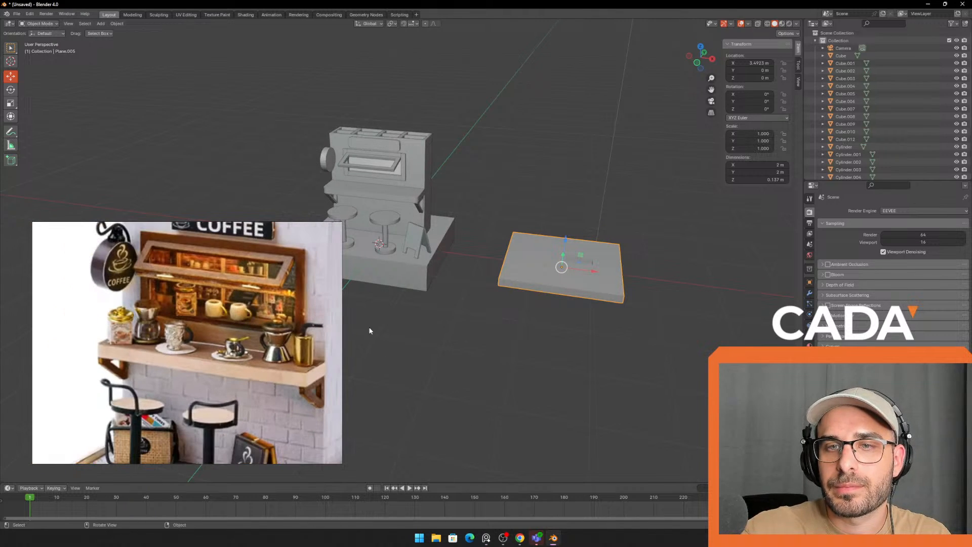
- Delete the slab with the rectangular hole beside the diorama
{"action": "scroll", "coordinate": [552, 302], "scroll_direction": "up", "scroll_amount": 2}
{"action": "middle_click_drag", "start_coordinate": [613, 374], "coordinate": [603, 356]}
{"action": "left_click", "coordinate": [604, 353]}
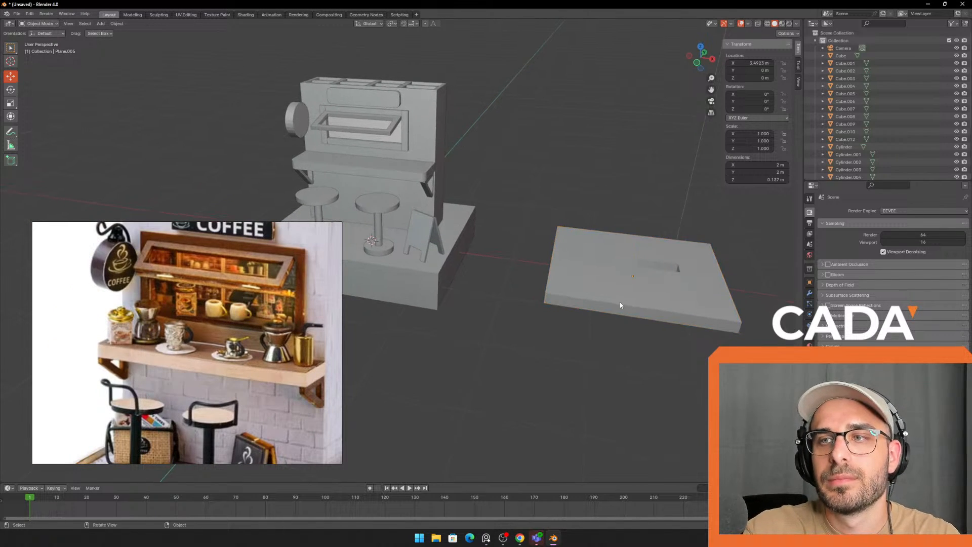
{"action": "left_click", "coordinate": [621, 304]}
{"action": "key", "text": "Delete"}
{"action": "middle_click_drag", "start_coordinate": [454, 179], "coordinate": [528, 218], "text": "shift"}
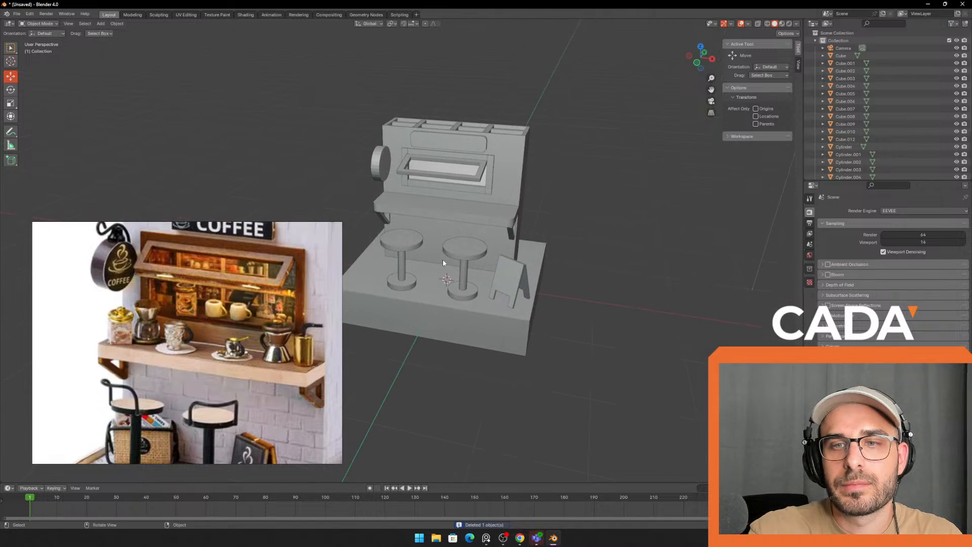
- Add a cylinder and move it about 3.44 m along X beside the diorama
{"action": "scroll", "coordinate": [298, 349], "scroll_direction": "up", "scroll_amount": 5}
{"action": "left_click", "coordinate": [282, 338]}
{"action": "scroll", "coordinate": [277, 334], "scroll_direction": "down", "scroll_amount": 3}
{"action": "scroll", "coordinate": [275, 335], "scroll_direction": "down", "scroll_amount": 4}
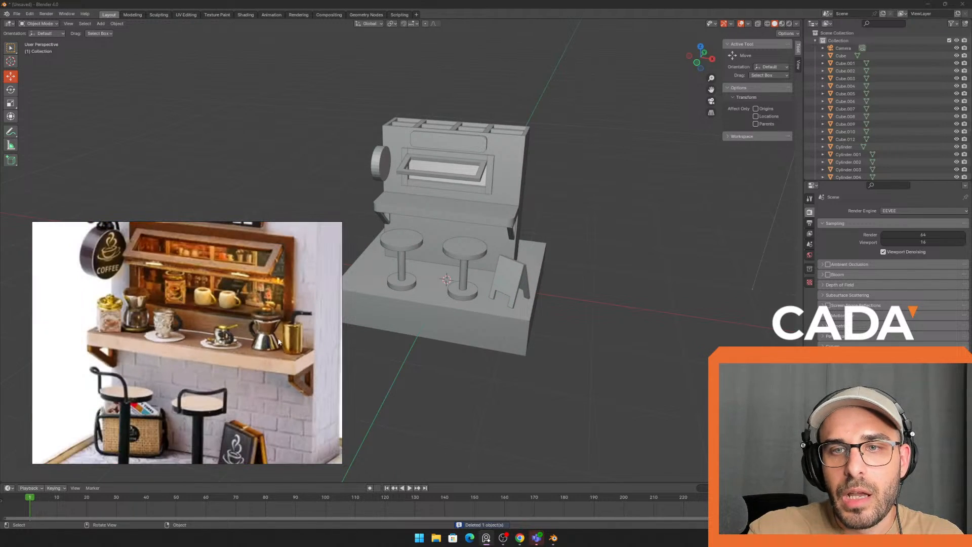
{"action": "scroll", "coordinate": [258, 342], "scroll_direction": "up", "scroll_amount": 5}
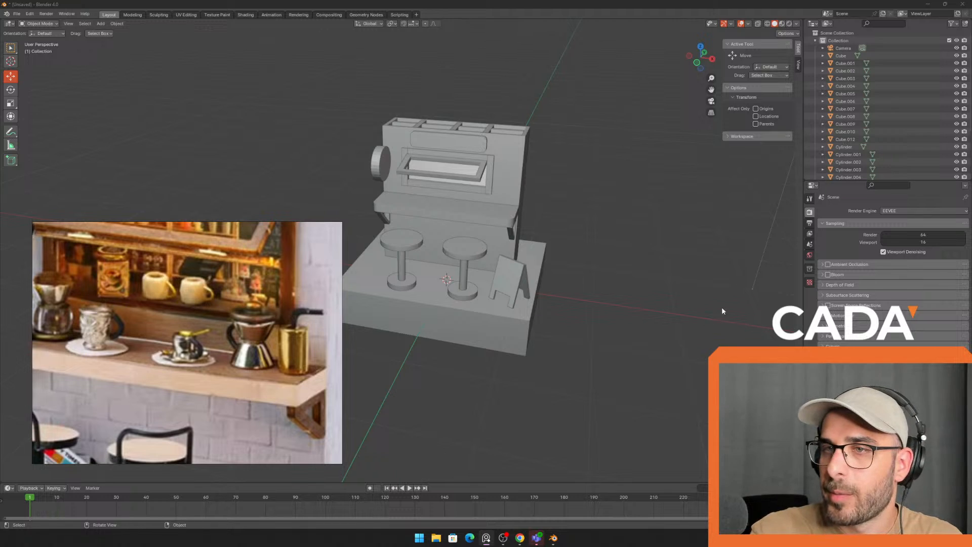
{"action": "middle_click_drag", "start_coordinate": [722, 310], "coordinate": [666, 288], "text": "shift"}
{"action": "key", "text": "shift+a"}
{"action": "mouse_move", "coordinate": [624, 261]}
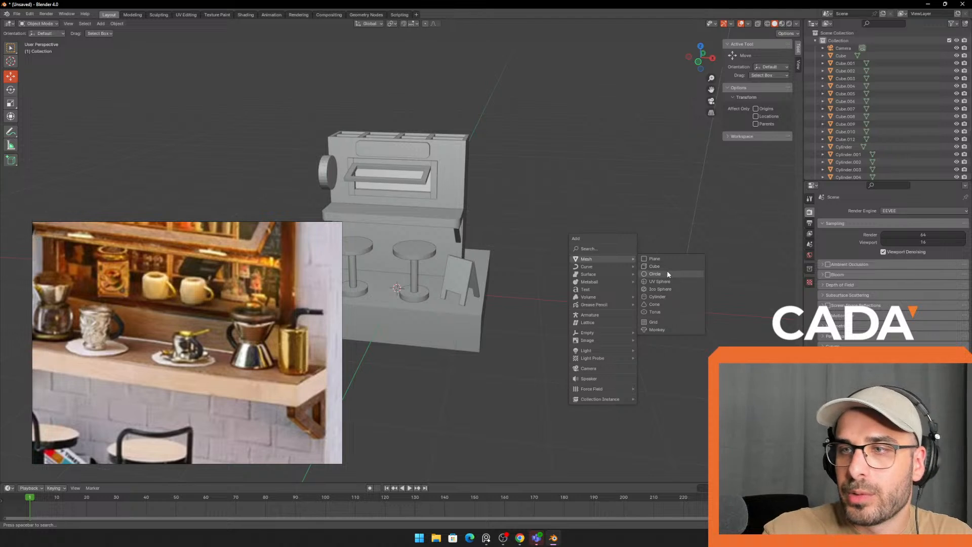
{"action": "left_click", "coordinate": [654, 297]}
{"action": "middle_click_drag", "start_coordinate": [601, 282], "coordinate": [480, 273]}
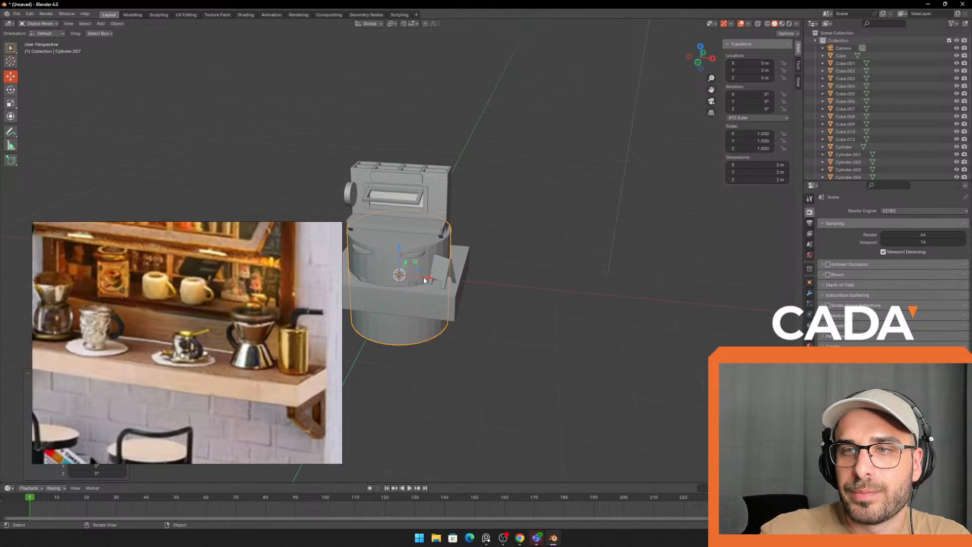
{"action": "left_click_drag", "start_coordinate": [424, 280], "coordinate": [602, 298]}
{"action": "middle_click_drag", "start_coordinate": [659, 296], "coordinate": [613, 285], "text": "shift"}
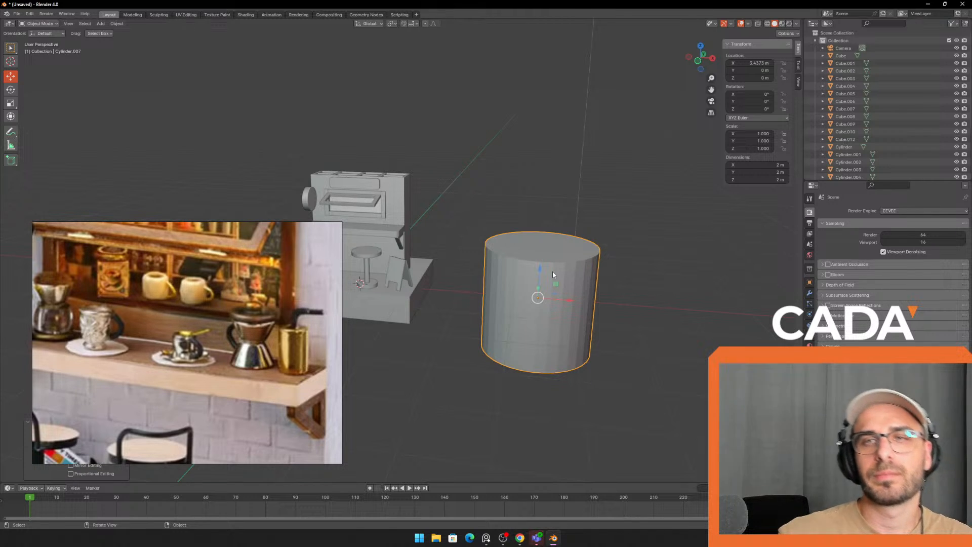
- Reposition the cylinder to about 2.90 m on X and raise it to about 0.91 m on Z
{"action": "middle_click_drag", "start_coordinate": [509, 190], "coordinate": [580, 227]}
{"action": "scroll", "coordinate": [583, 200], "scroll_direction": "up", "scroll_amount": 5}
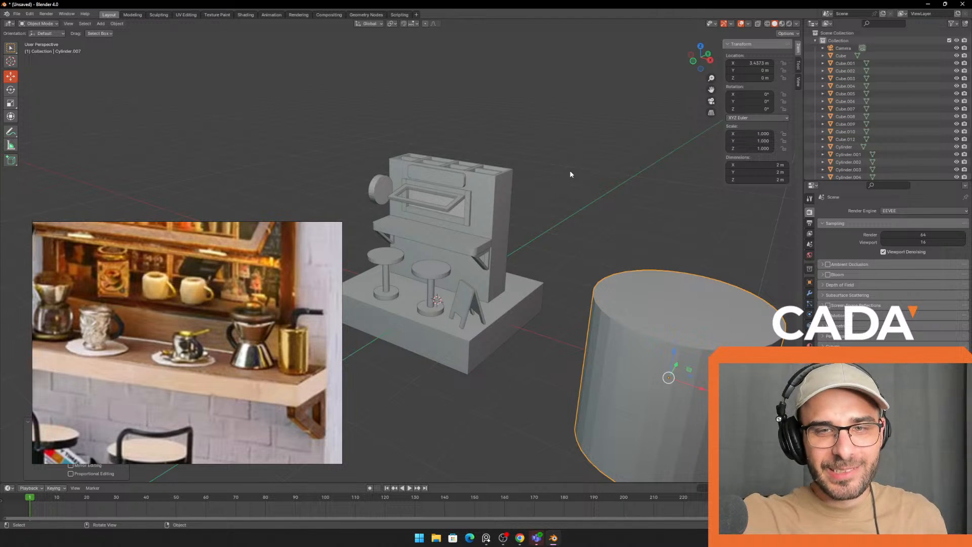
{"action": "left_click_drag", "start_coordinate": [674, 352], "coordinate": [681, 289]}
{"action": "middle_click_drag", "start_coordinate": [625, 296], "coordinate": [630, 262]}
{"action": "left_click_drag", "start_coordinate": [633, 258], "coordinate": [593, 257]}
{"action": "left_click_drag", "start_coordinate": [563, 224], "coordinate": [564, 214]}
{"action": "middle_click_drag", "start_coordinate": [576, 230], "coordinate": [530, 227], "text": "shift"}
- Scale the cylinder down uniformly to about 0.444 in Object Mode
{"action": "left_click", "coordinate": [10, 103]}
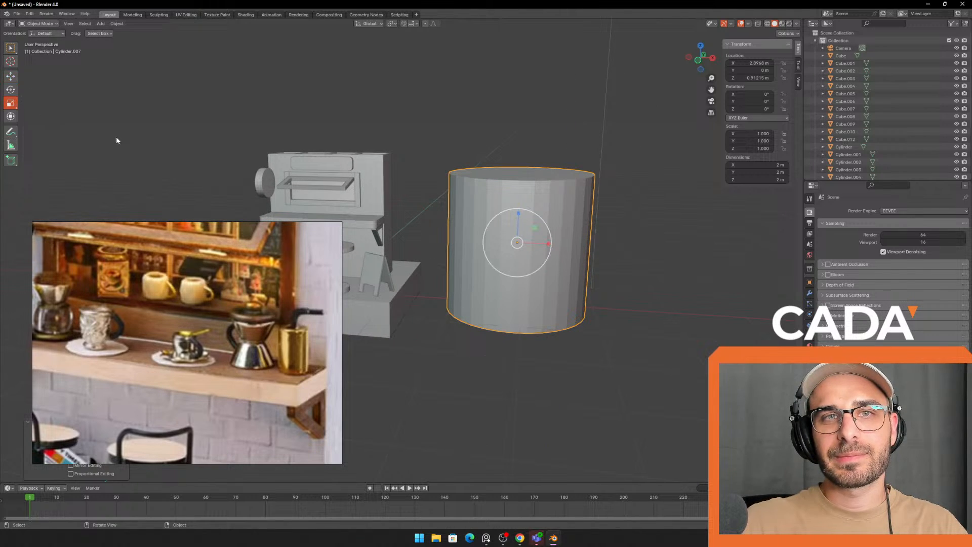
{"action": "left_click_drag", "start_coordinate": [557, 231], "coordinate": [534, 237]}
{"action": "scroll", "coordinate": [623, 232], "scroll_direction": "up", "scroll_amount": 3}
{"action": "left_click_drag", "start_coordinate": [675, 225], "coordinate": [678, 224]}
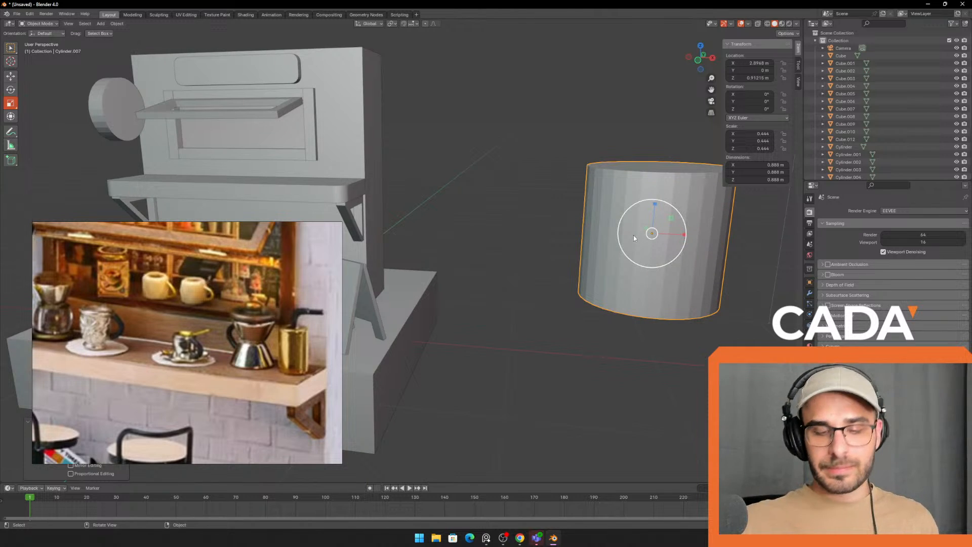
{"action": "middle_click_drag", "start_coordinate": [633, 242], "coordinate": [545, 295], "text": "shift"}
{"action": "scroll", "coordinate": [578, 249], "scroll_direction": "up", "scroll_amount": 1}
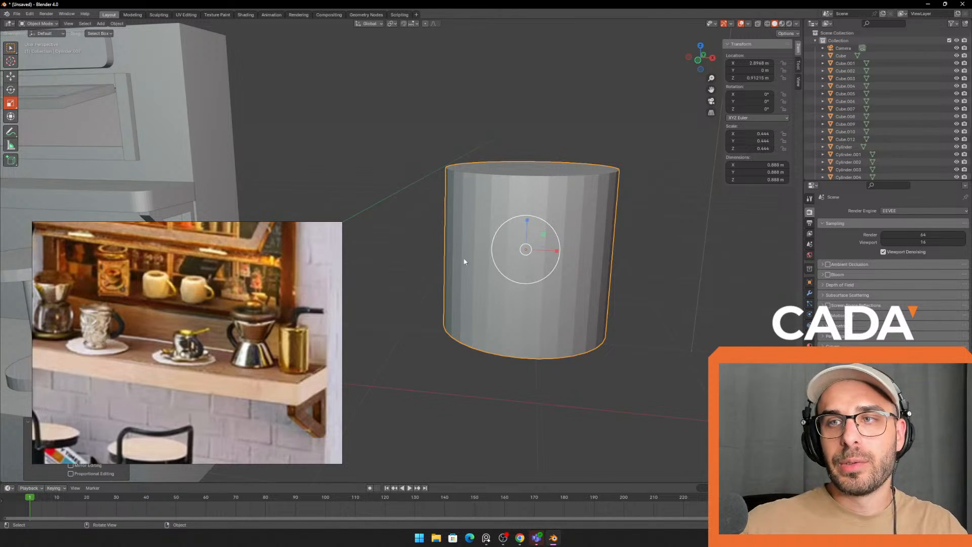
- In Edit Mode, select the whole cylinder mesh and stretch it slightly along Z
{"action": "key", "text": "Tab"}
{"action": "middle_click_drag", "start_coordinate": [618, 247], "coordinate": [550, 245], "text": "shift"}
{"action": "left_click", "coordinate": [551, 245]}
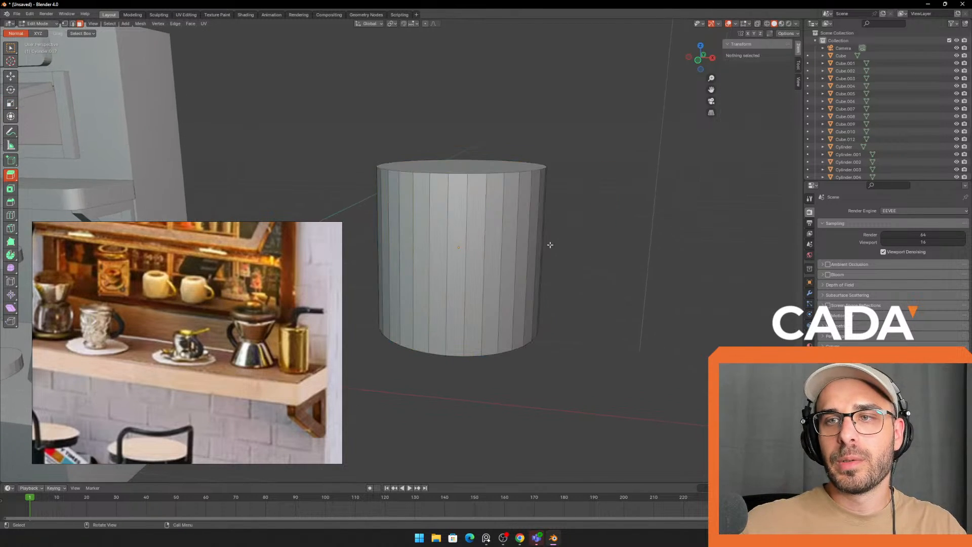
{"action": "middle_click_drag", "start_coordinate": [356, 206], "coordinate": [356, 192]}
{"action": "left_click", "coordinate": [10, 215]}
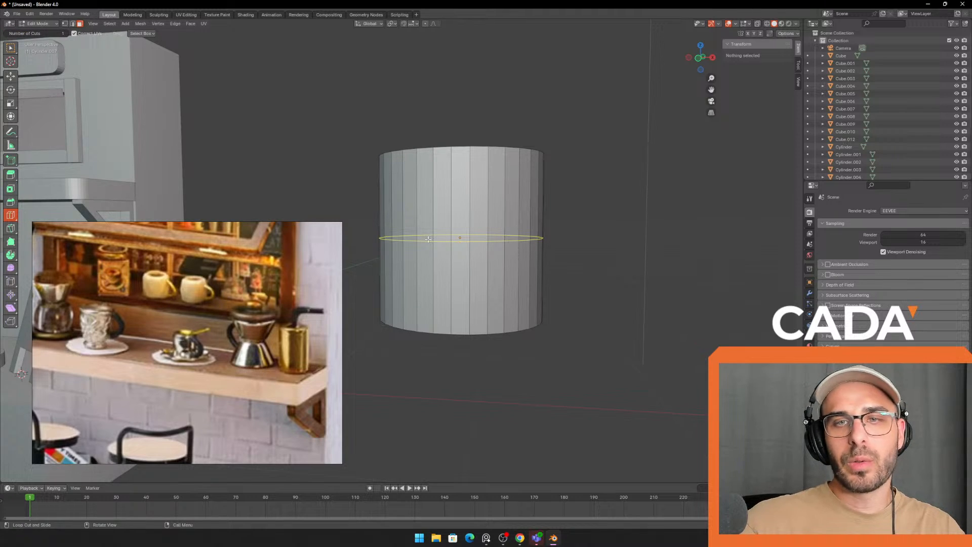
{"action": "left_click", "coordinate": [10, 47]}
{"action": "middle_click_drag", "start_coordinate": [276, 143], "coordinate": [238, 101]}
{"action": "key", "text": "a"}
{"action": "left_click", "coordinate": [11, 103]}
{"action": "middle_click_drag", "start_coordinate": [430, 204], "coordinate": [439, 193]}
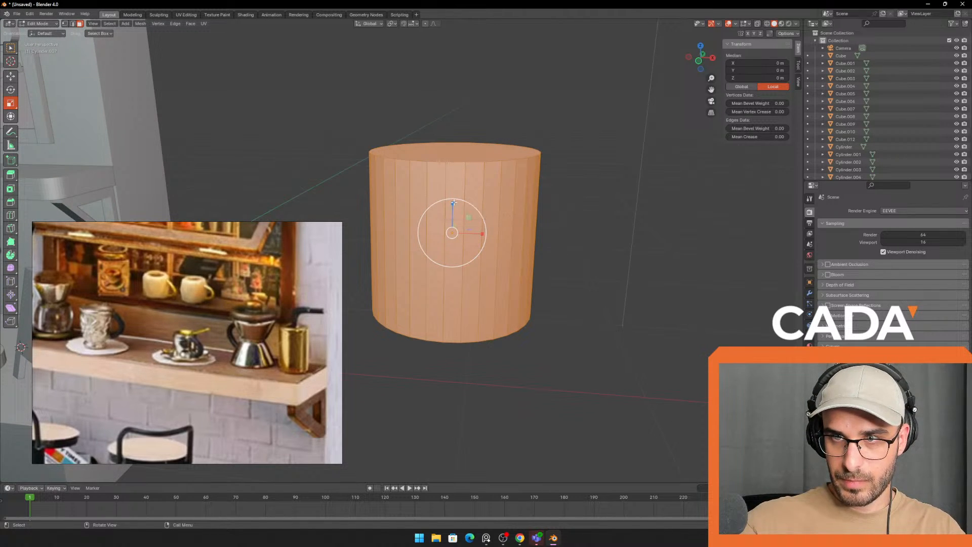
{"action": "left_click_drag", "start_coordinate": [453, 203], "coordinate": [456, 187]}
- Add a horizontal loop cut around the middle of the cylinder
{"action": "left_click", "coordinate": [10, 215]}
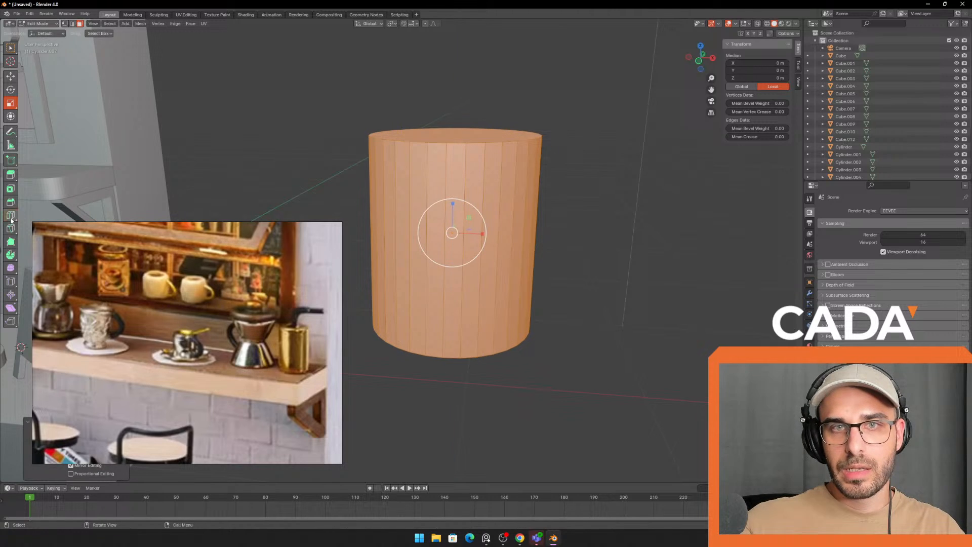
{"action": "left_click", "coordinate": [461, 244]}
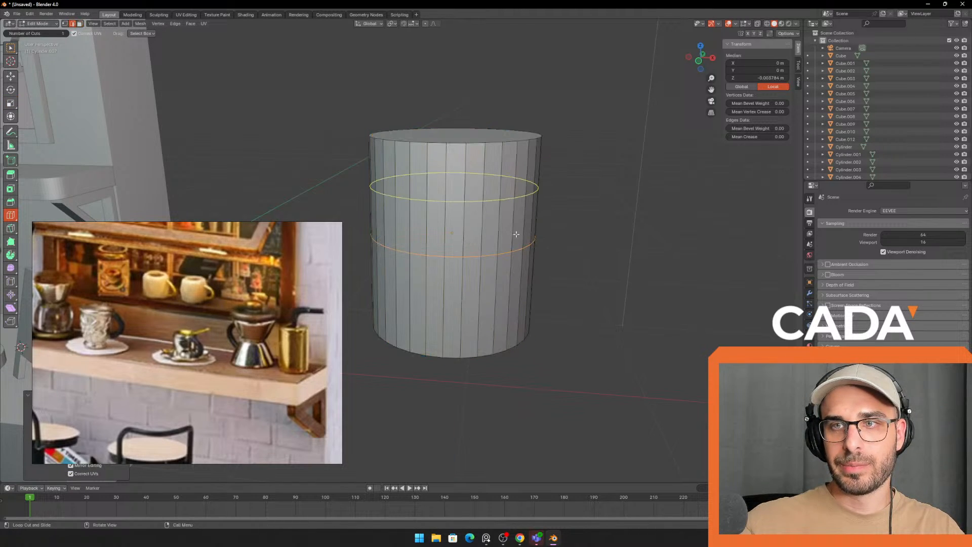
{"action": "left_click", "coordinate": [11, 76]}
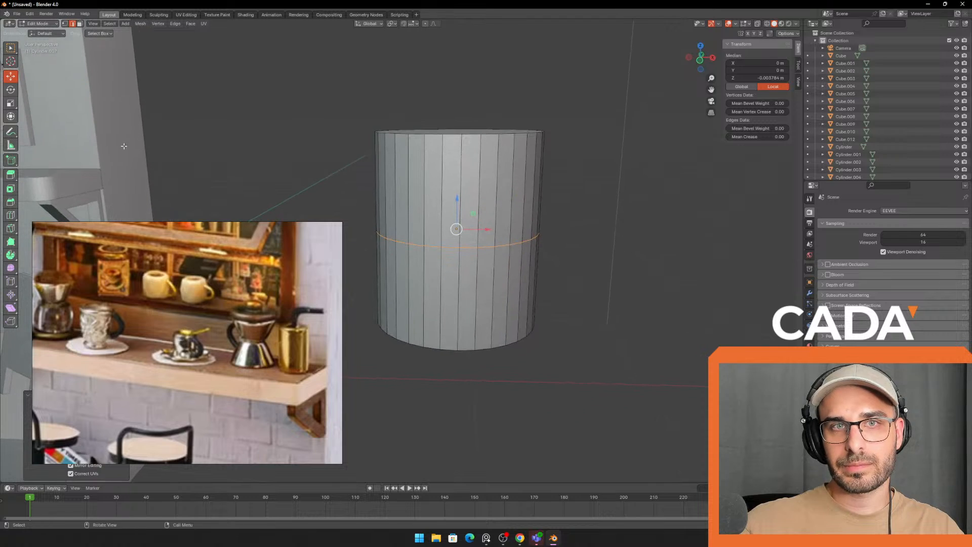
- Scale the middle edge loop inward to about half the cylinder's diameter, forming an hourglass waist
{"action": "left_click", "coordinate": [11, 104]}
{"action": "middle_click_drag", "start_coordinate": [561, 269], "coordinate": [547, 267]}
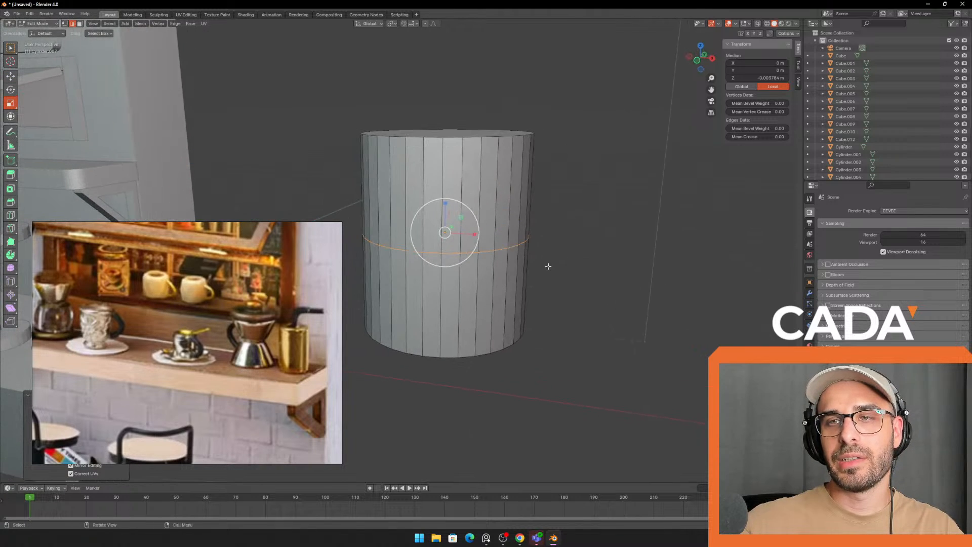
{"action": "mouse_move", "coordinate": [446, 234]}
{"action": "left_mouse_down"}
{"action": "mouse_move", "coordinate": [467, 229]}
{"action": "mouse_move", "coordinate": [457, 234]}
{"action": "left_mouse_up"}
{"action": "key", "text": "ctrl+z"}
{"action": "key", "text": "s"}
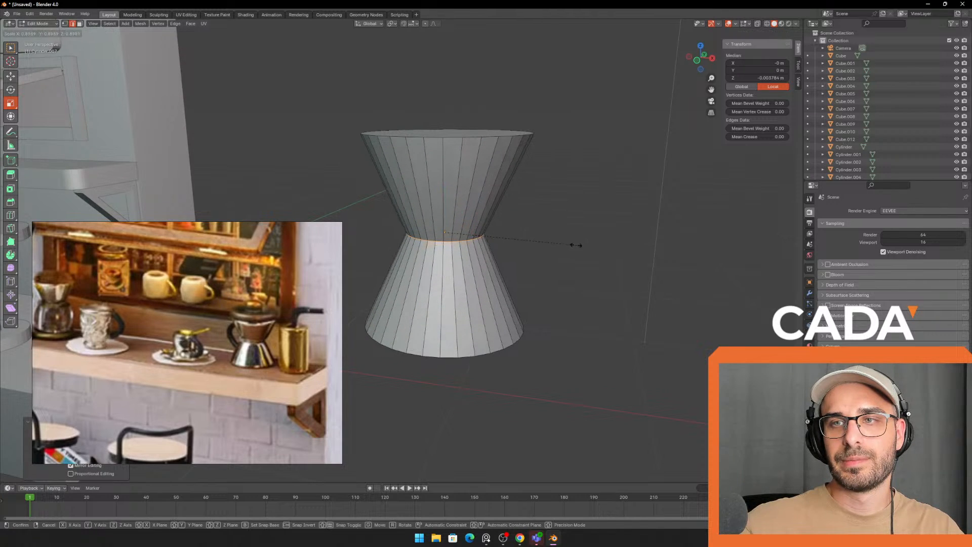
{"action": "left_click", "coordinate": [587, 246]}
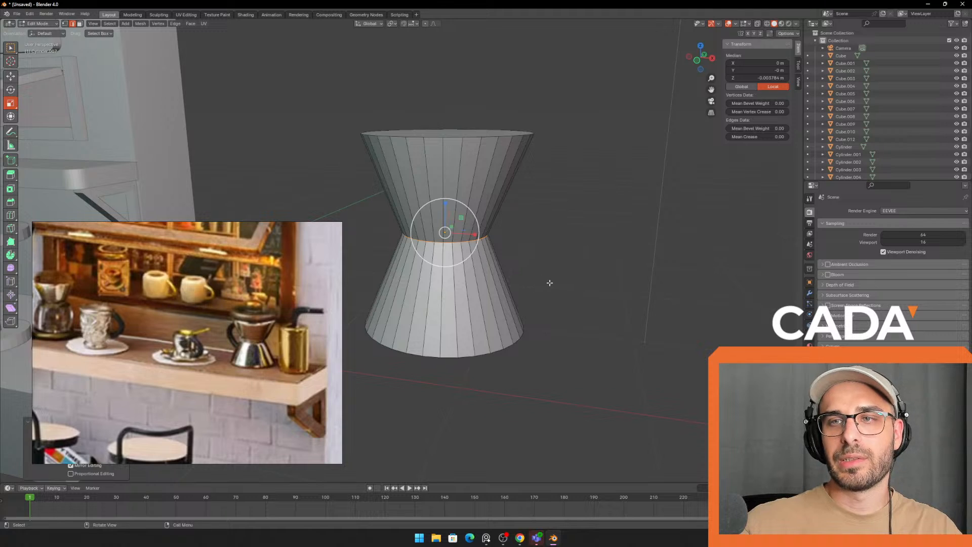
{"action": "middle_click_drag", "start_coordinate": [549, 282], "coordinate": [565, 251]}
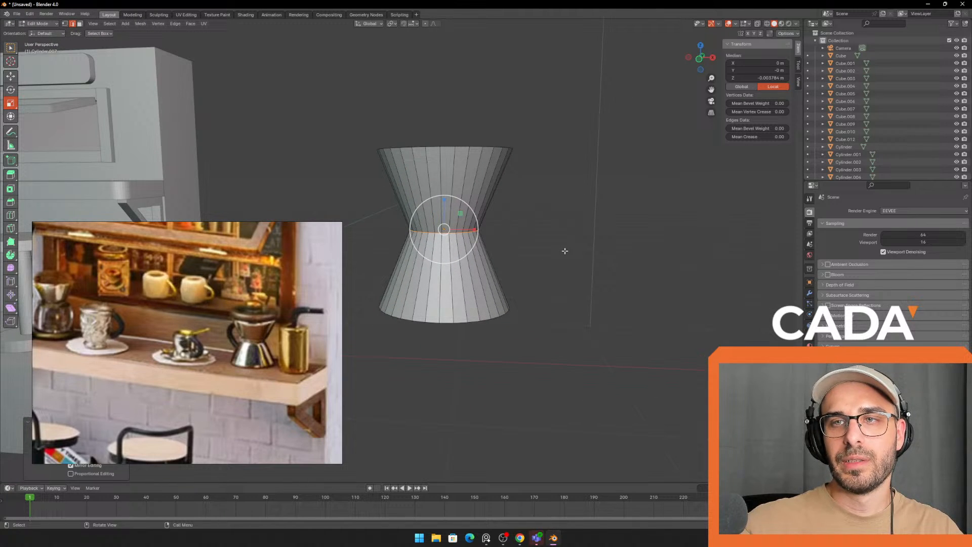
- Scale the whole hourglass mesh down along Z to a height of about 0.93 m and leave Edit Mode
{"action": "key", "text": "a"}
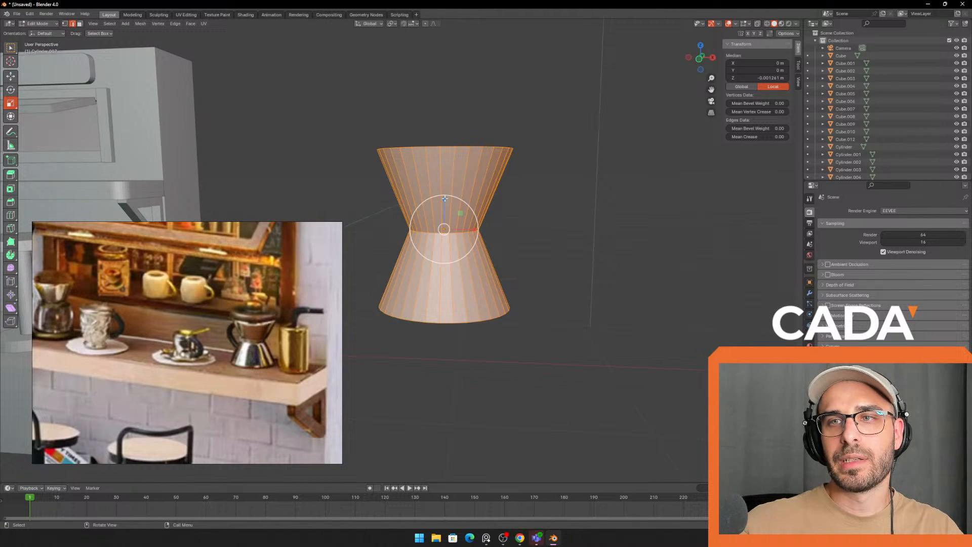
{"action": "left_click_drag", "start_coordinate": [444, 200], "coordinate": [445, 228]}
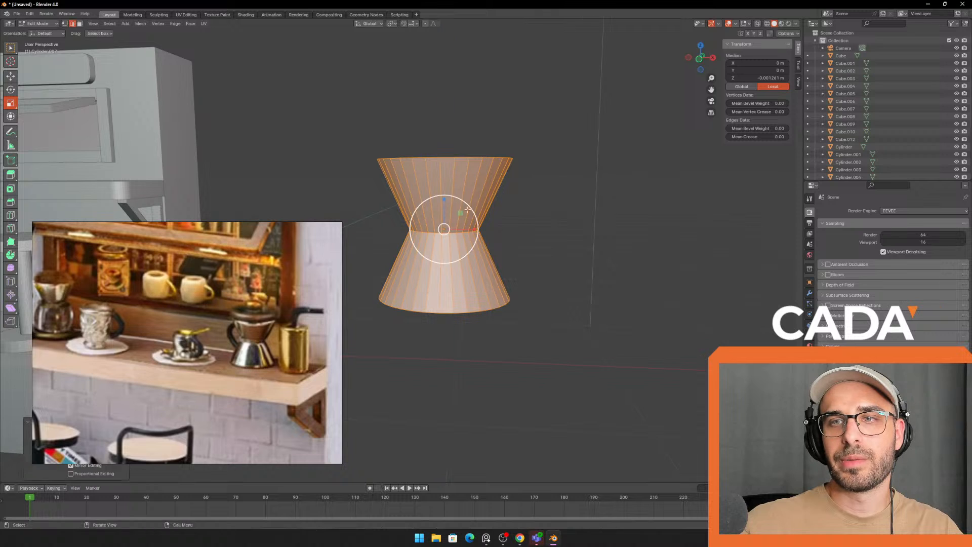
{"action": "key", "text": "Tab"}
{"action": "middle_click_drag", "start_coordinate": [540, 248], "coordinate": [497, 262]}
{"action": "scroll", "coordinate": [494, 257], "scroll_direction": "up", "scroll_amount": 2}
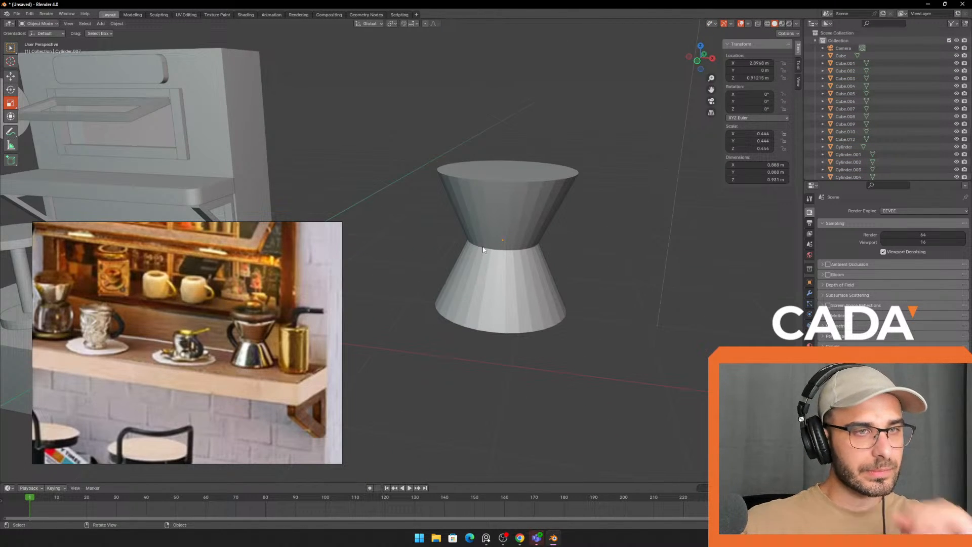
- In Edit Mode, activate the Move tool and select the hourglass's top face in face selection
{"action": "left_click", "coordinate": [511, 228]}
{"action": "middle_click_drag", "start_coordinate": [511, 228], "coordinate": [519, 240]}
{"action": "key", "text": "Tab"}
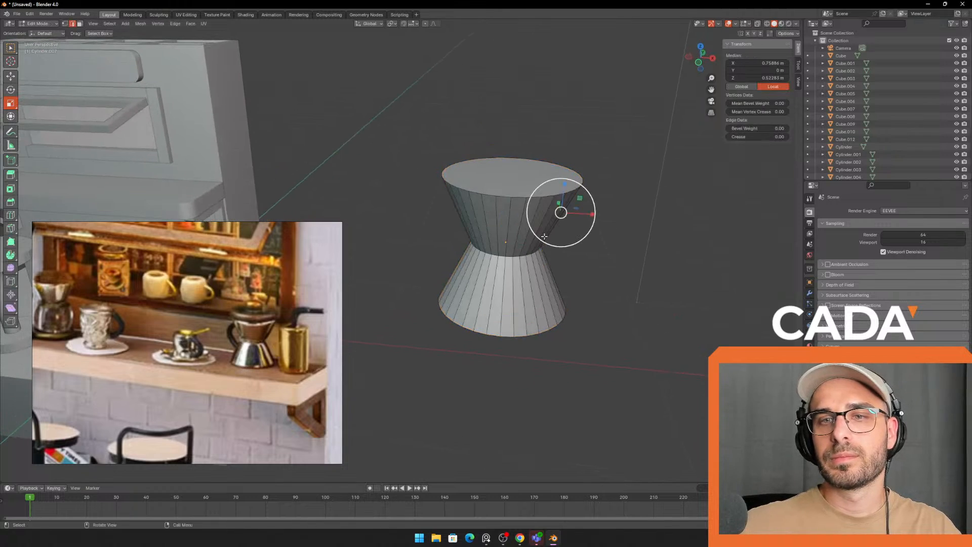
{"action": "left_click", "coordinate": [486, 194]}
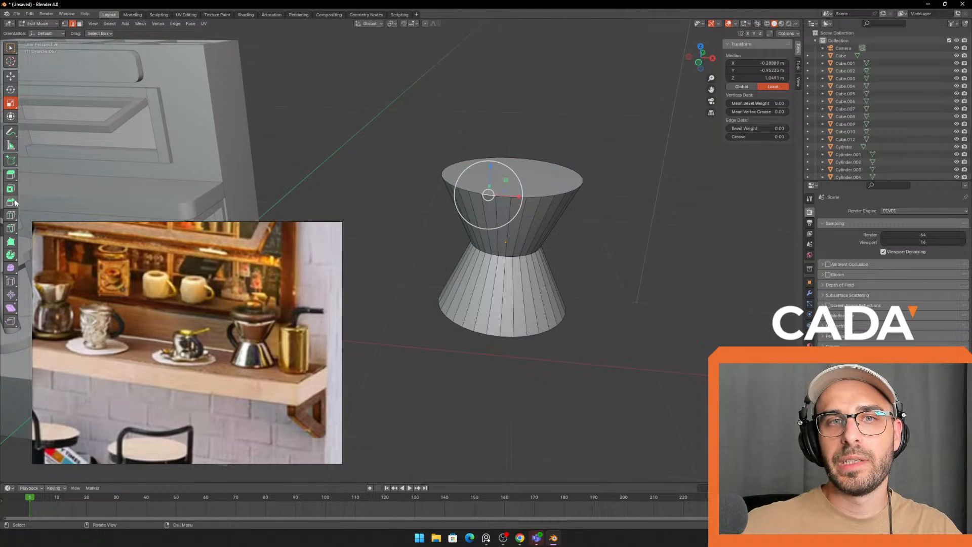
{"action": "left_click", "coordinate": [10, 76]}
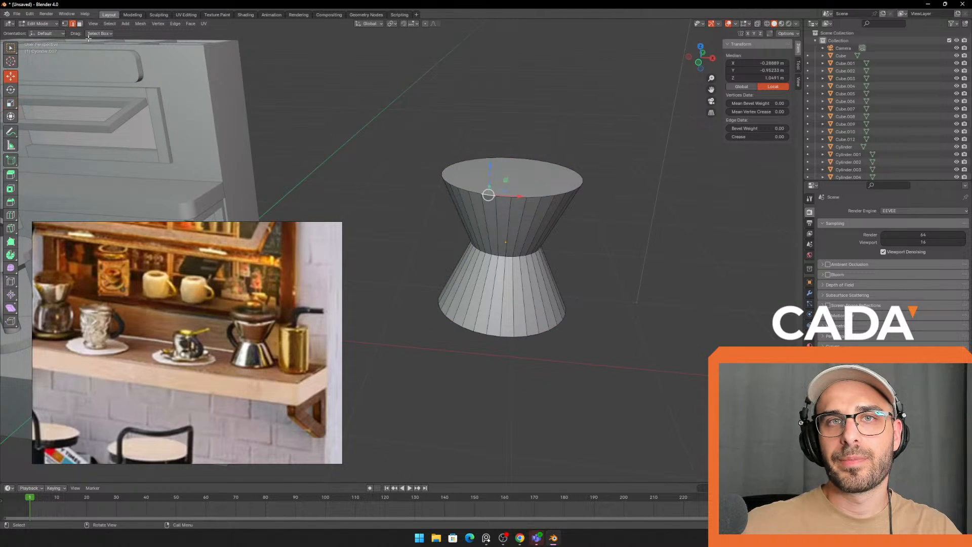
{"action": "key", "text": "3"}
{"action": "left_click", "coordinate": [536, 175]}
{"action": "middle_click_drag", "start_coordinate": [611, 199], "coordinate": [597, 196]}
{"action": "left_click", "coordinate": [597, 197]}
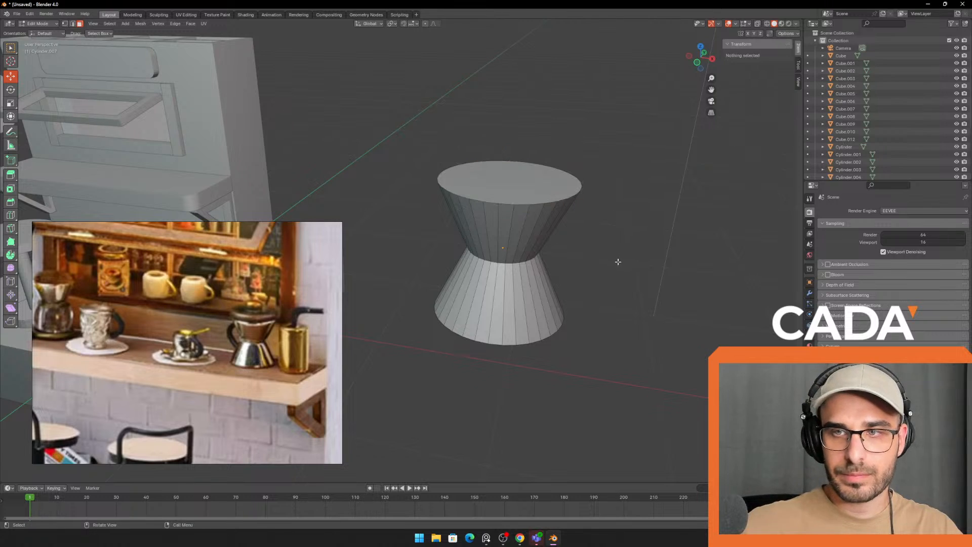
{"action": "middle_click_drag", "start_coordinate": [618, 261], "coordinate": [557, 273]}
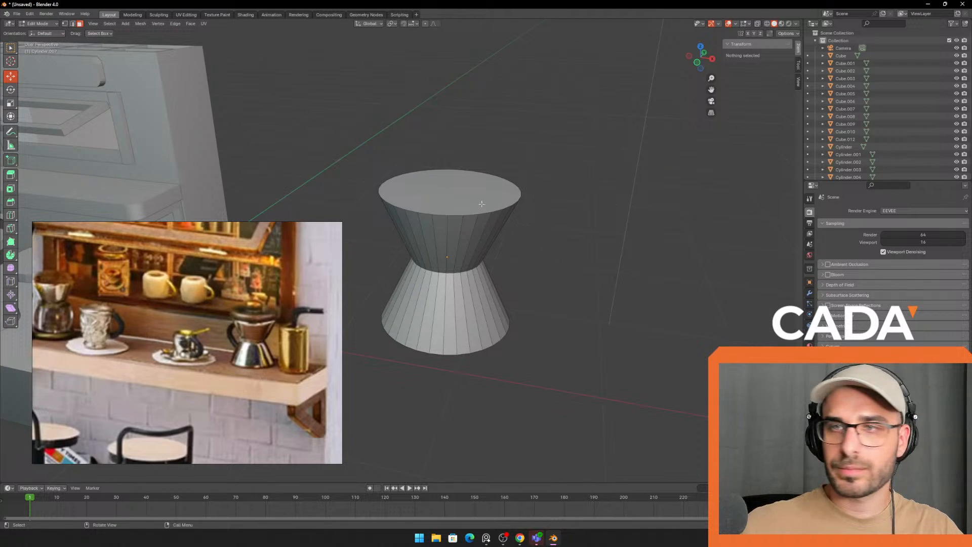
{"action": "middle_click_drag", "start_coordinate": [481, 203], "coordinate": [534, 212]}
{"action": "left_click", "coordinate": [534, 212]}
{"action": "left_click", "coordinate": [601, 276]}
{"action": "left_click", "coordinate": [495, 223]}
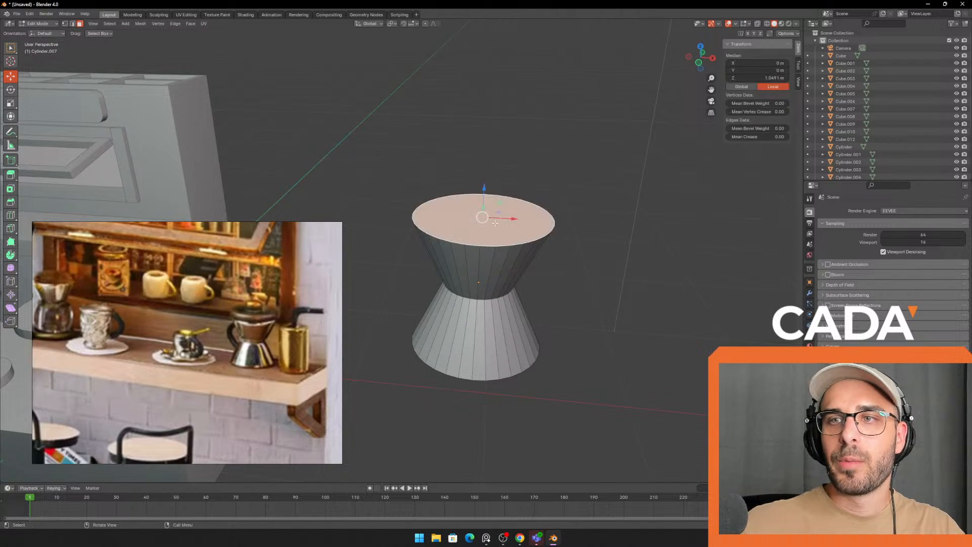
{"action": "middle_click_drag", "start_coordinate": [571, 267], "coordinate": [562, 260]}
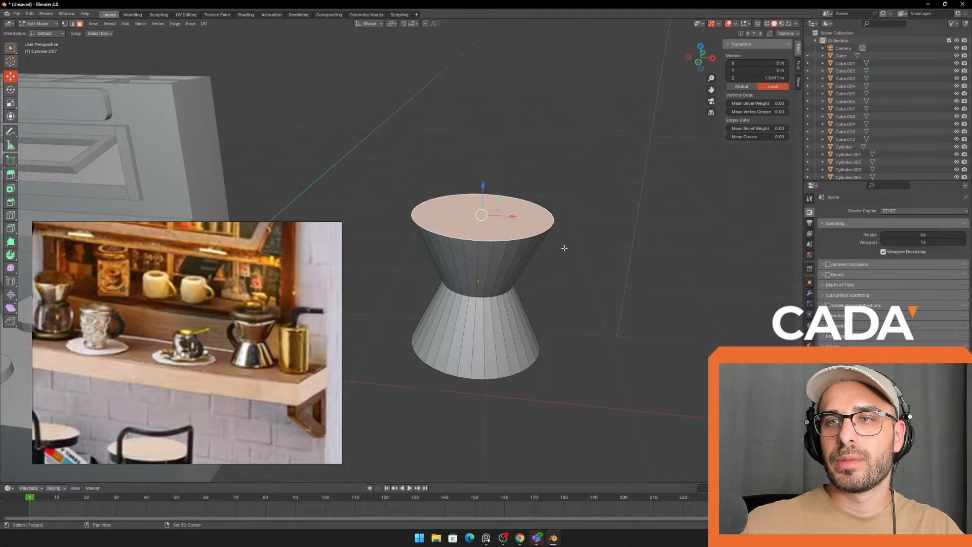
- Try to duplicate the hourglass's top face along Z, and undo the duplication
{"action": "key", "text": "shift+d"}
{"action": "key", "text": "z"}
{"action": "left_click", "coordinate": [569, 221]}
{"action": "key", "text": "ctrl+z"}
{"action": "key", "text": "ctrl+z"}
{"action": "left_click", "coordinate": [522, 228]}
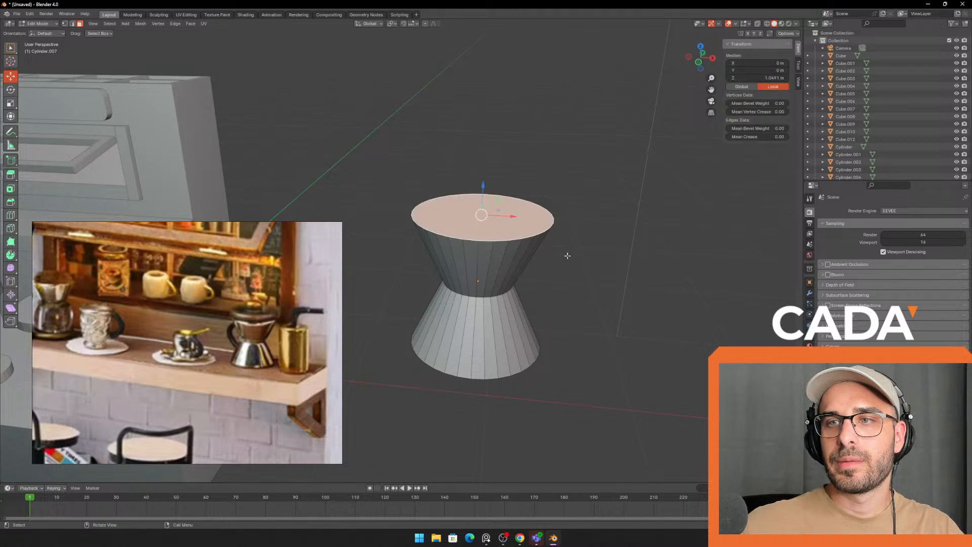
- Try to copy and paste the top face and raise it along Z, and leave Edit Mode
{"action": "key", "text": "ctrl+v"}
{"action": "left_click", "coordinate": [560, 225]}
{"action": "left_click", "coordinate": [512, 217]}
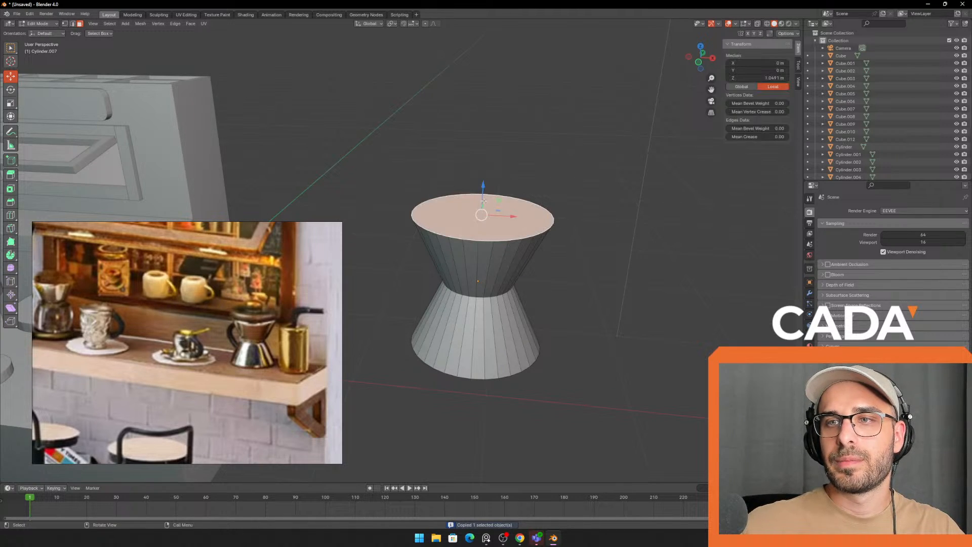
{"action": "left_click_drag", "start_coordinate": [482, 187], "coordinate": [482, 170]}
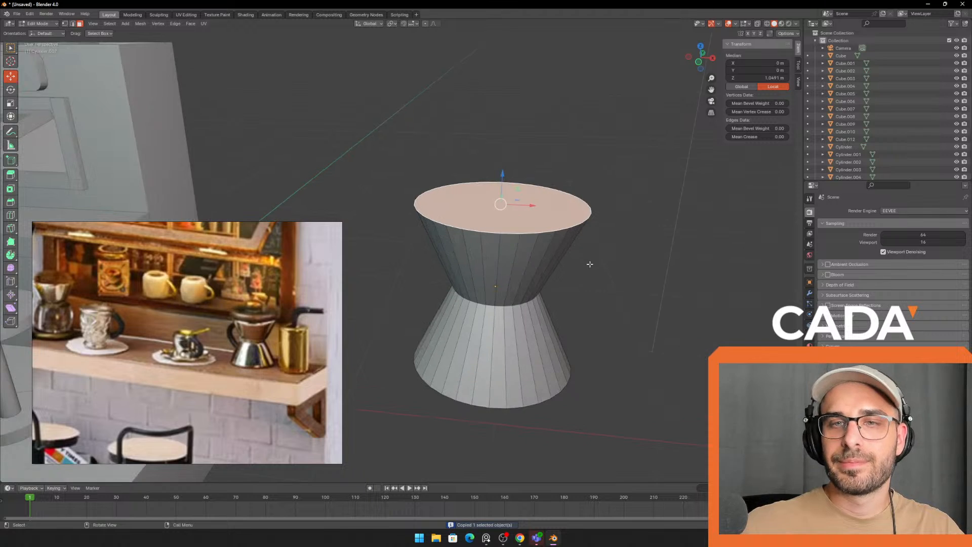
{"action": "key", "text": "a"}
{"action": "scroll", "coordinate": [564, 302], "scroll_direction": "down", "scroll_amount": 2}
{"action": "middle_click_drag", "start_coordinate": [580, 302], "coordinate": [543, 276]}
{"action": "left_click", "coordinate": [552, 289]}
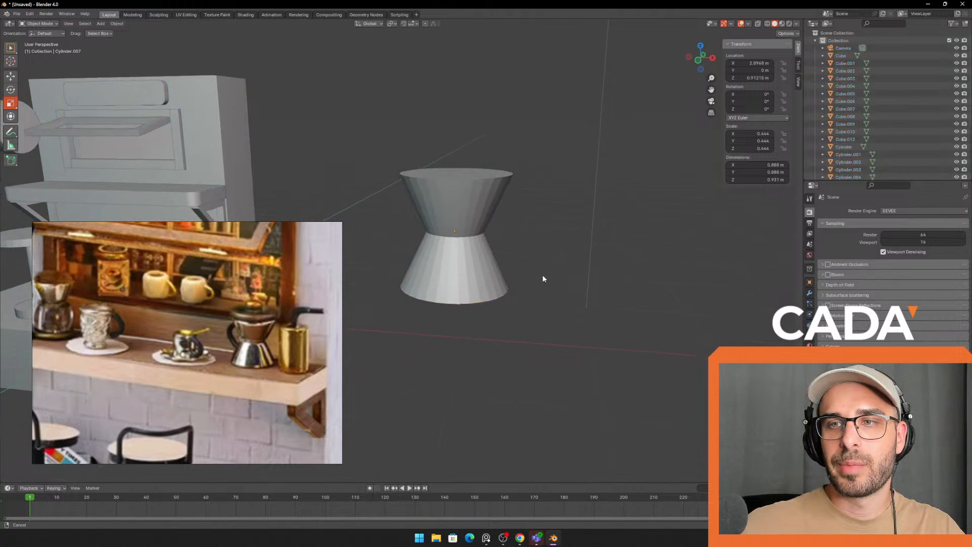
- Select the hourglass object and flatten it along Z to a height of about 0.85 m
{"action": "left_click", "coordinate": [479, 252]}
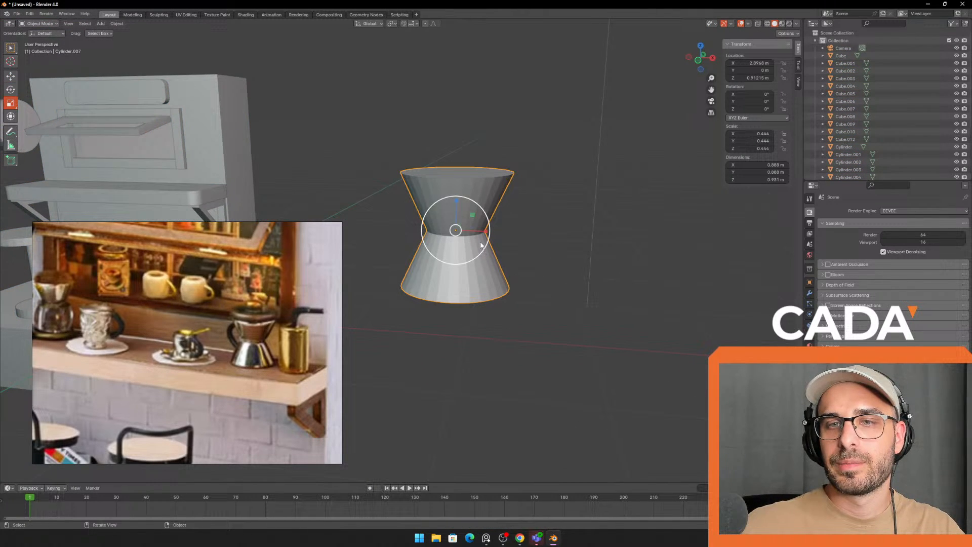
{"action": "middle_click_drag", "start_coordinate": [386, 229], "coordinate": [150, 129], "text": "shift"}
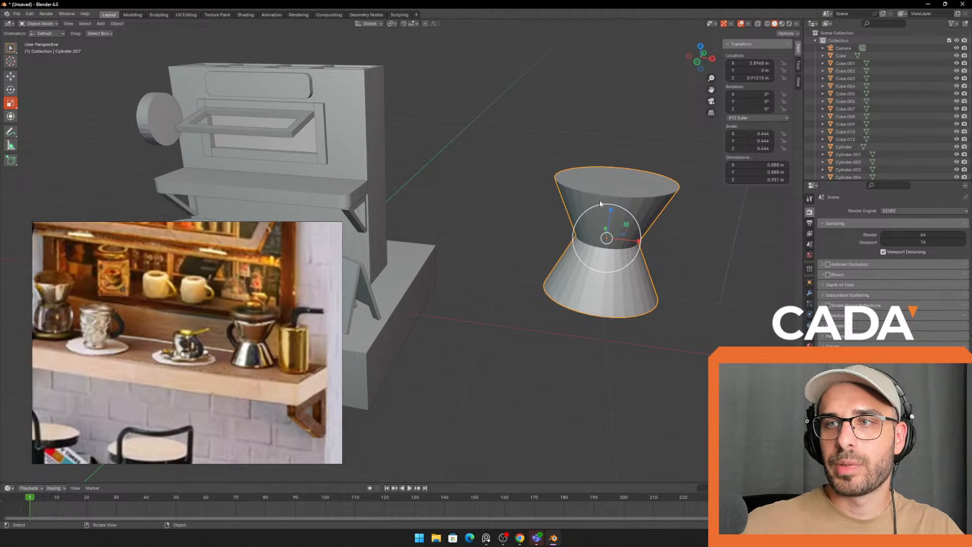
{"action": "left_click_drag", "start_coordinate": [611, 211], "coordinate": [611, 213]}
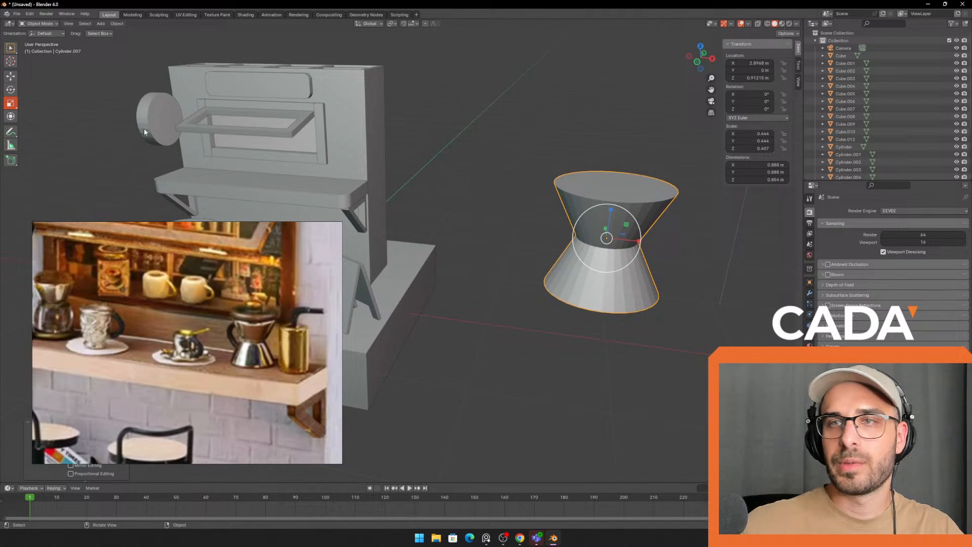
- Move the hourglass along X to about 0.32 m at the shop and raise it to about 1.27 m in Z
{"action": "left_click", "coordinate": [9, 77]}
{"action": "left_click_drag", "start_coordinate": [642, 243], "coordinate": [341, 214]}
{"action": "middle_click_drag", "start_coordinate": [539, 228], "coordinate": [477, 219]}
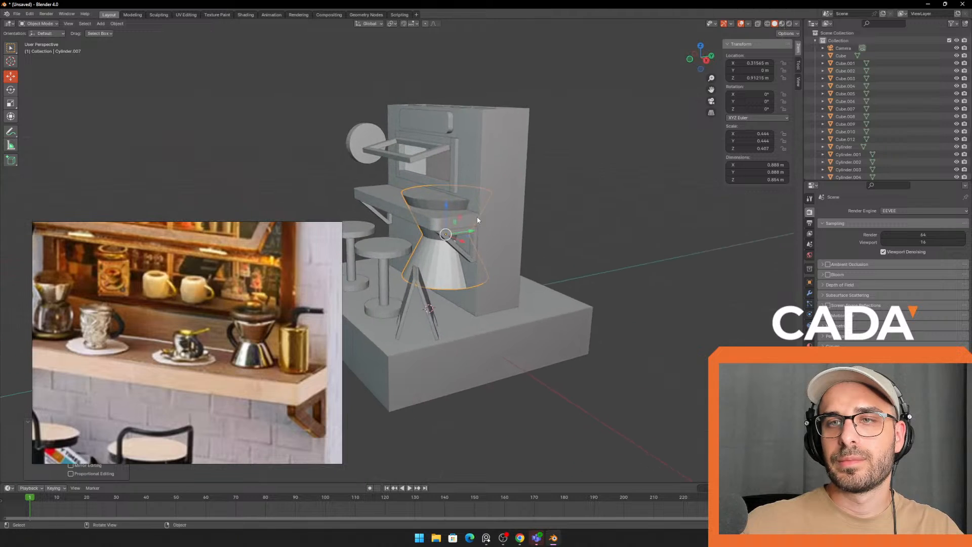
{"action": "left_click_drag", "start_coordinate": [446, 205], "coordinate": [447, 165]}
{"action": "middle_click_drag", "start_coordinate": [516, 199], "coordinate": [677, 218]}
- Scale the hourglass down to about 0.39 m wide and move it onto the shelf at about X 0.57, Y -0.20, Z 1.44 m
{"action": "key", "text": "s"}
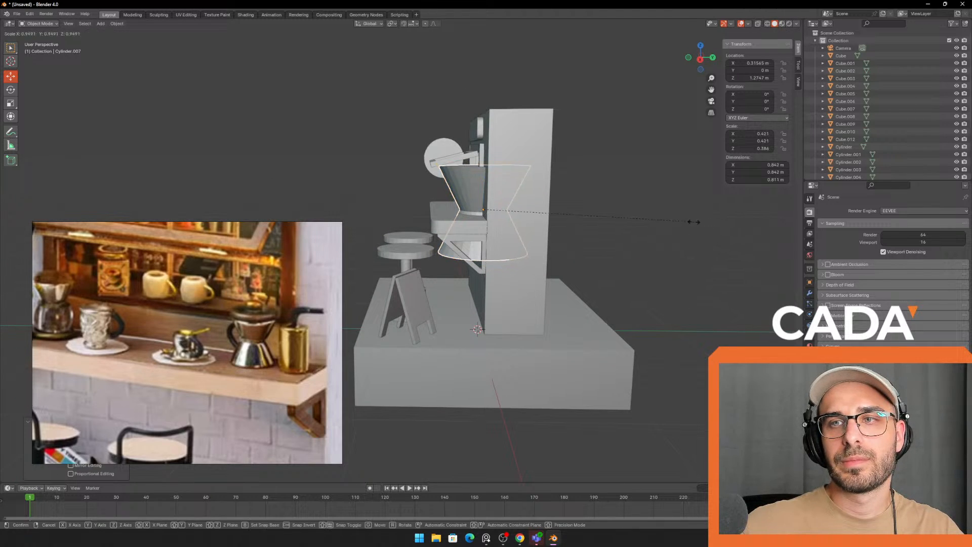
{"action": "left_click", "coordinate": [577, 220]}
{"action": "left_click_drag", "start_coordinate": [501, 211], "coordinate": [480, 210]}
{"action": "middle_click_drag", "start_coordinate": [450, 209], "coordinate": [514, 216]}
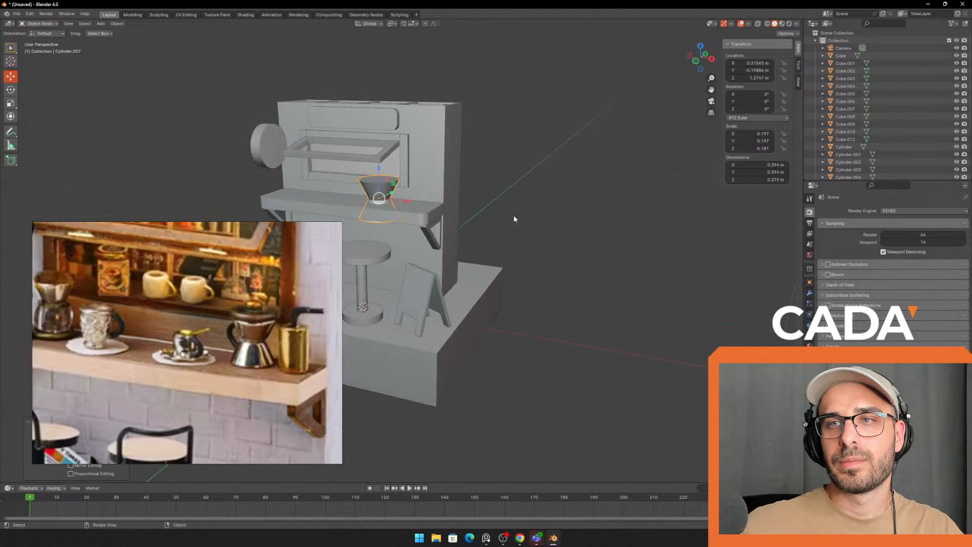
{"action": "left_click_drag", "start_coordinate": [379, 170], "coordinate": [379, 149]}
{"action": "left_click_drag", "start_coordinate": [406, 181], "coordinate": [432, 185]}
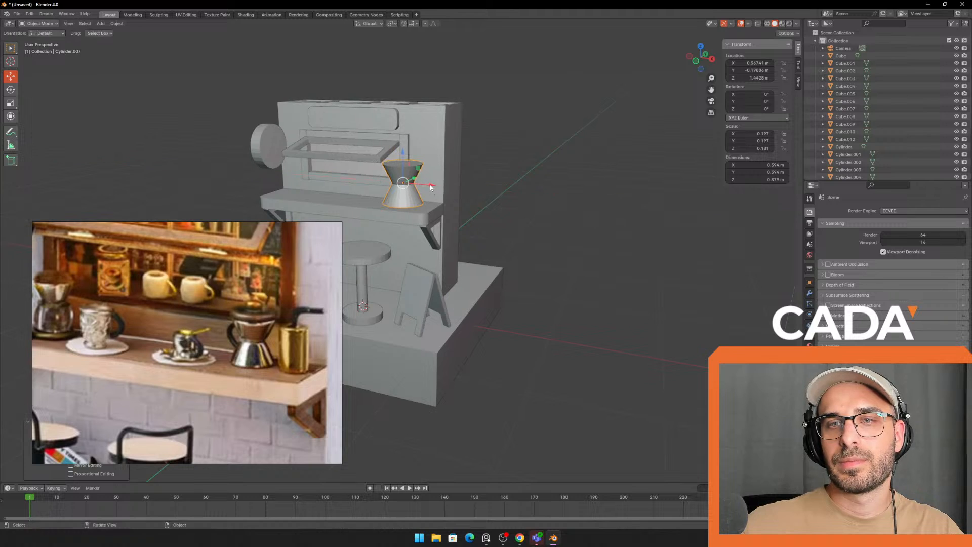
- Scale the hourglass down to about 0.255 m wide and move it to about X 0.48 m and Z 1.38 m
{"action": "scroll", "coordinate": [506, 204], "scroll_direction": "up", "scroll_amount": 2}
{"action": "middle_click_drag", "start_coordinate": [521, 207], "coordinate": [601, 215], "text": "shift"}
{"action": "key", "text": "s"}
{"action": "left_click", "coordinate": [625, 200]}
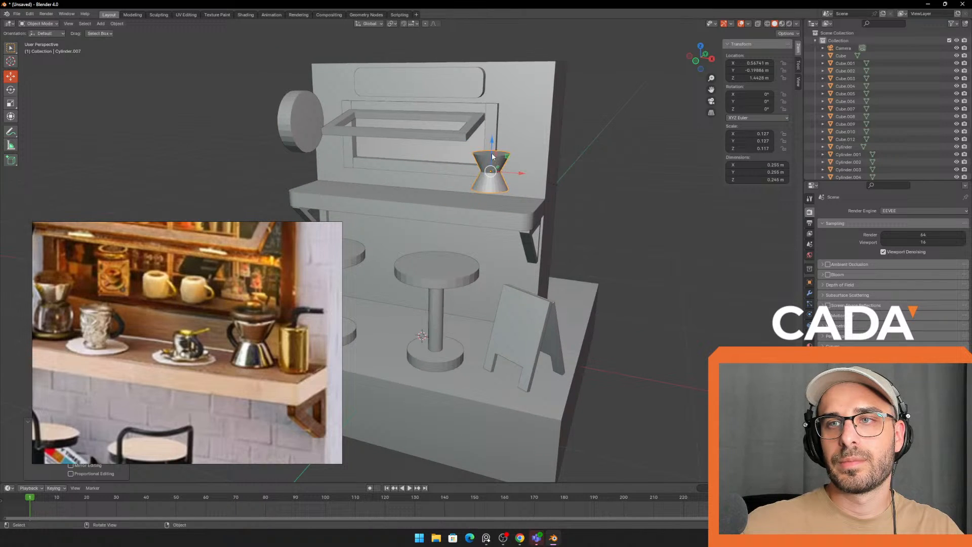
{"action": "left_click_drag", "start_coordinate": [491, 150], "coordinate": [510, 182]}
{"action": "middle_click_drag", "start_coordinate": [561, 152], "coordinate": [540, 169]}
{"action": "scroll", "coordinate": [540, 168], "scroll_direction": "up", "scroll_amount": 2}
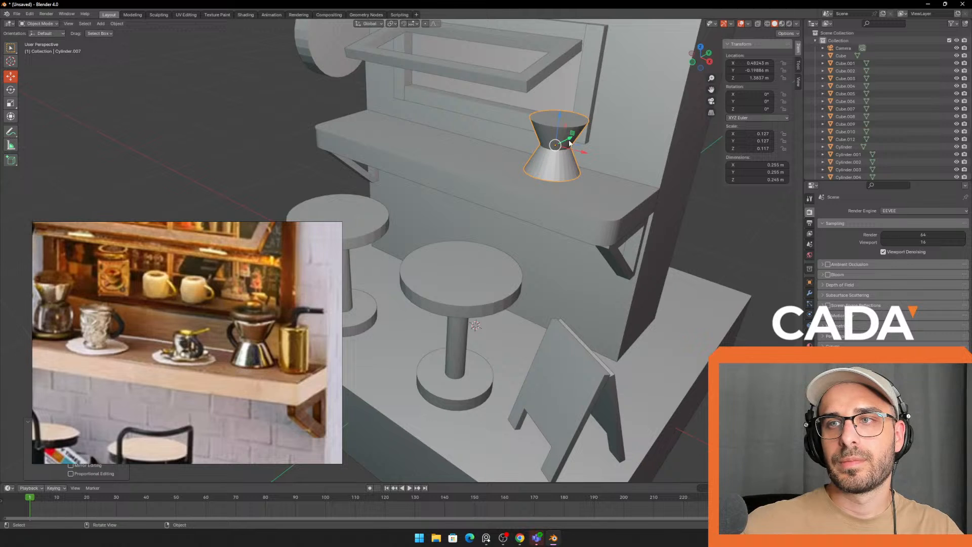
- Seat the hourglass on the shelf at about Y -0.28 m and Z 1.36 m, and shrink it to about 0.248 m wide
{"action": "left_click_drag", "start_coordinate": [570, 143], "coordinate": [562, 150]}
{"action": "middle_click_drag", "start_coordinate": [593, 184], "coordinate": [540, 211]}
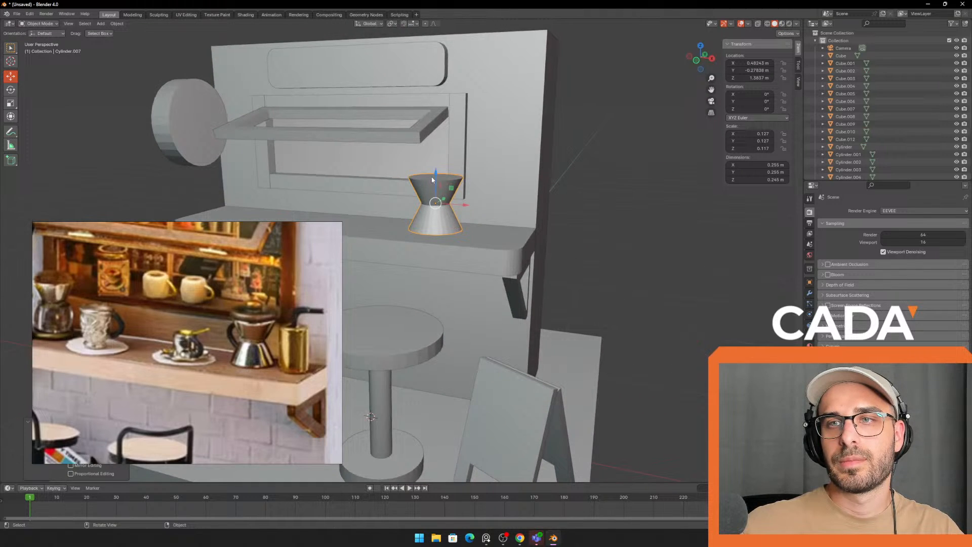
{"action": "left_click_drag", "start_coordinate": [432, 179], "coordinate": [437, 187]}
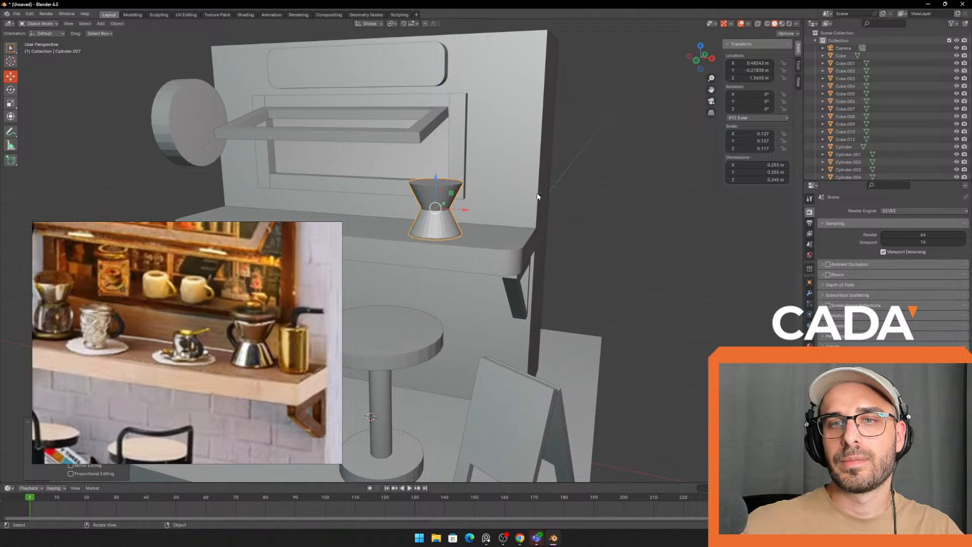
{"action": "key", "text": "s"}
{"action": "left_click", "coordinate": [536, 195]}
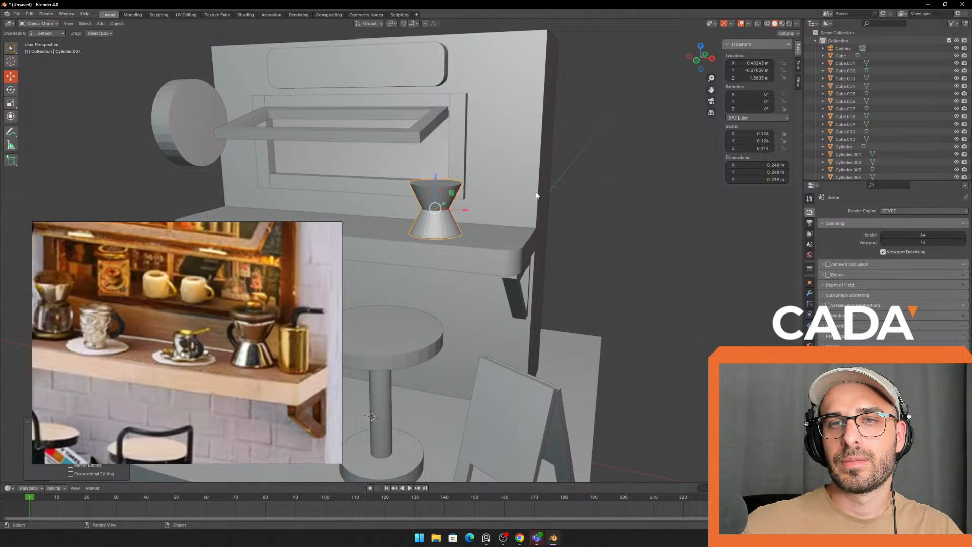
{"action": "left_click", "coordinate": [438, 178]}
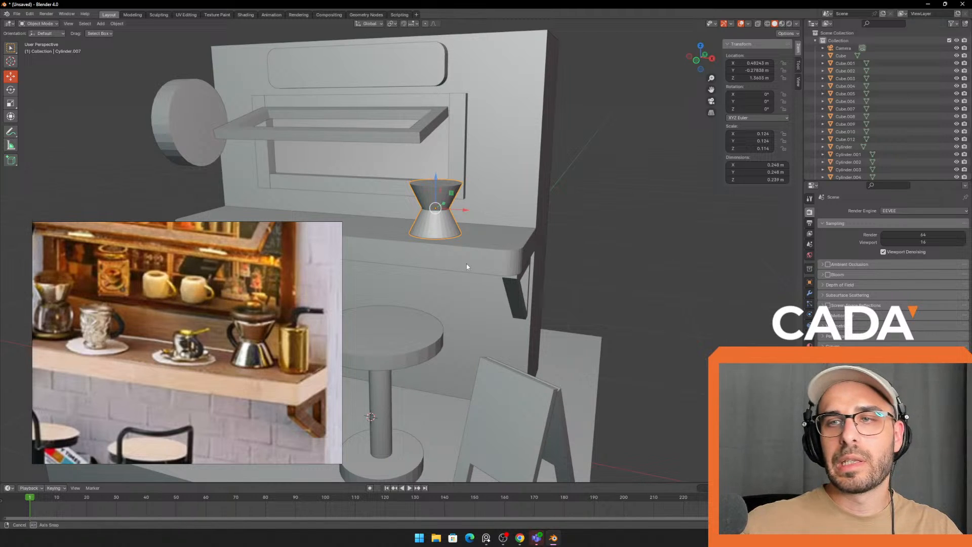
{"action": "middle_click_drag", "start_coordinate": [467, 266], "coordinate": [595, 302]}
{"action": "left_click", "coordinate": [489, 267]}
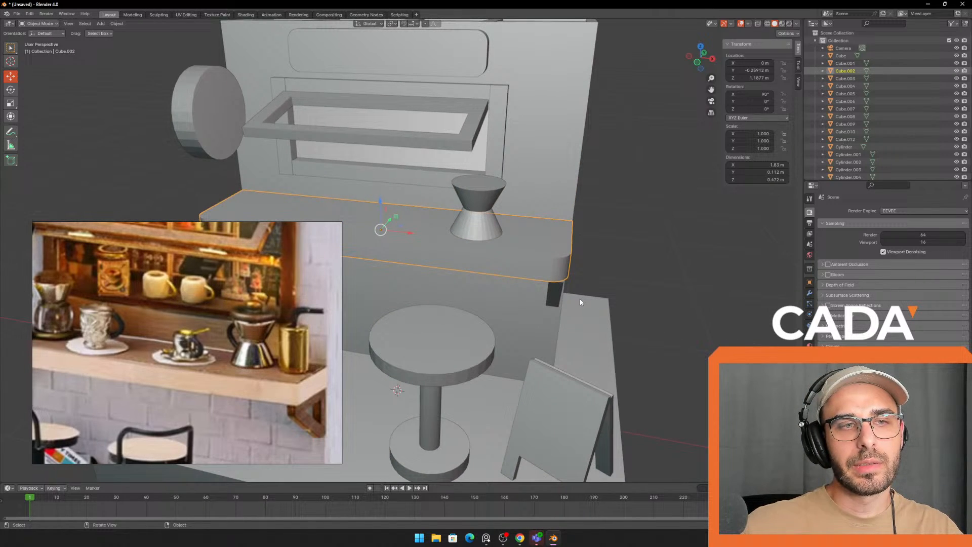
{"action": "scroll", "coordinate": [574, 302], "scroll_direction": "down", "scroll_amount": 5}
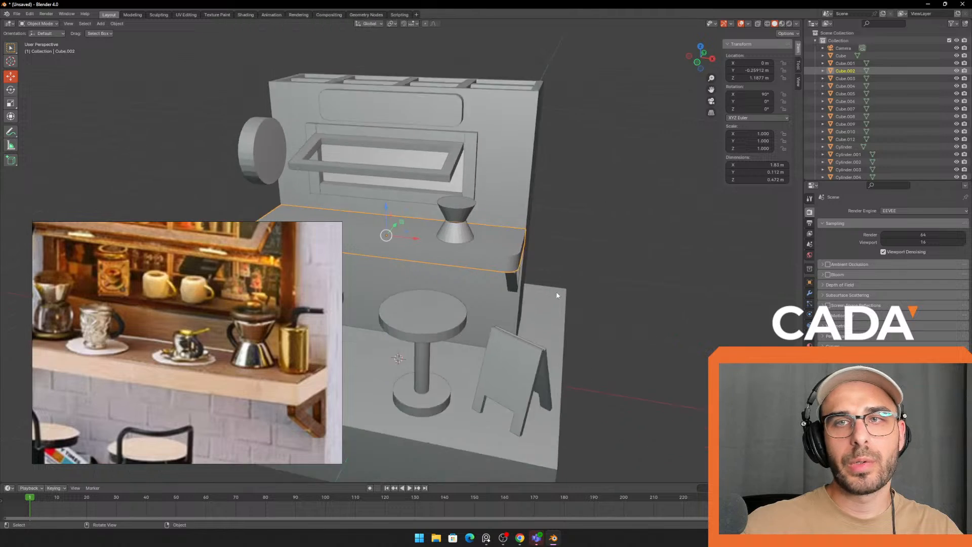
{"action": "left_click", "coordinate": [479, 185]}
{"action": "middle_click_drag", "start_coordinate": [512, 197], "coordinate": [560, 226], "text": "shift"}
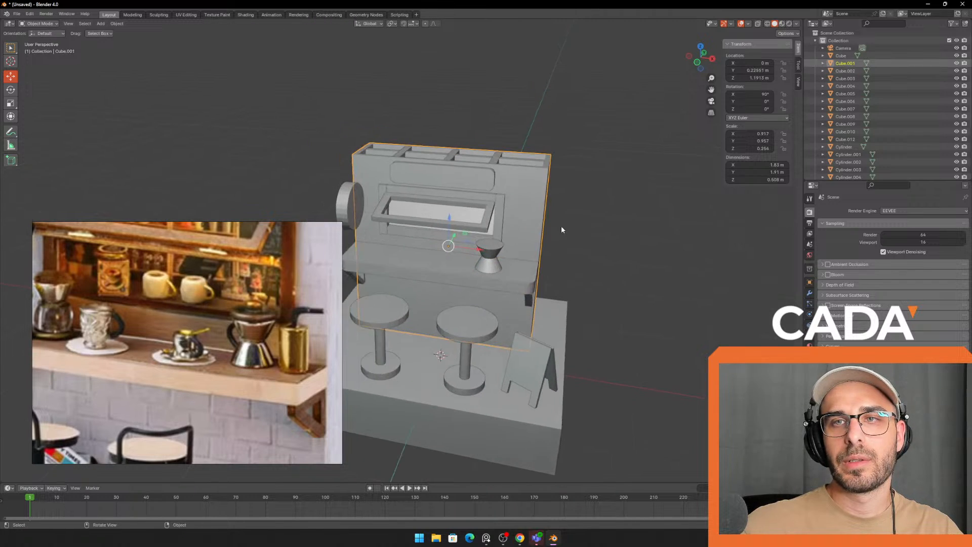
{"action": "scroll", "coordinate": [561, 226], "scroll_direction": "up", "scroll_amount": 1}
{"action": "left_click", "coordinate": [545, 260], "text": "shift"}
- Select both separate panels of the sandwich board sign together
{"action": "middle_click_drag", "start_coordinate": [539, 349], "coordinate": [430, 285]}
{"action": "left_click", "coordinate": [445, 252]}
{"action": "left_click", "coordinate": [430, 286]}
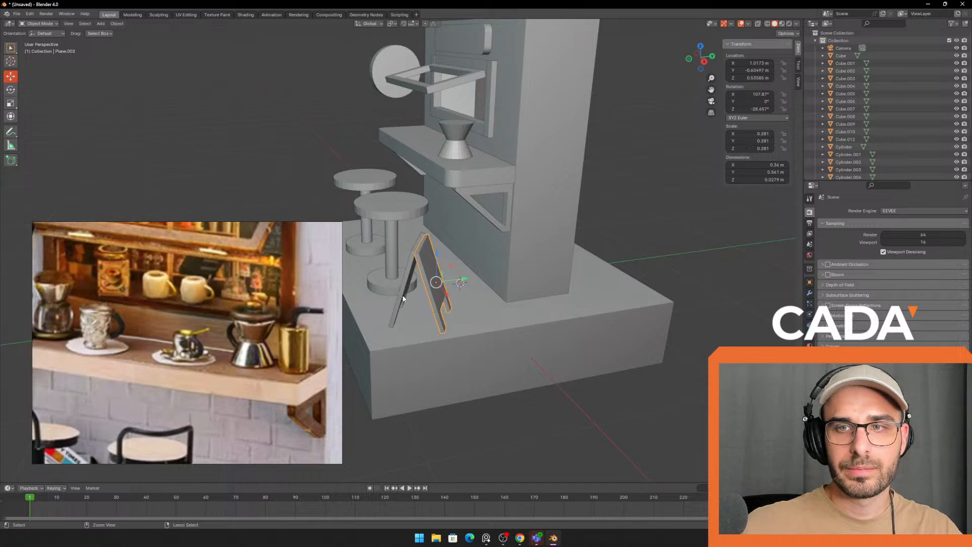
{"action": "left_click", "coordinate": [404, 300]}
{"action": "left_click", "coordinate": [396, 306]}
{"action": "left_click", "coordinate": [429, 298], "text": "shift"}
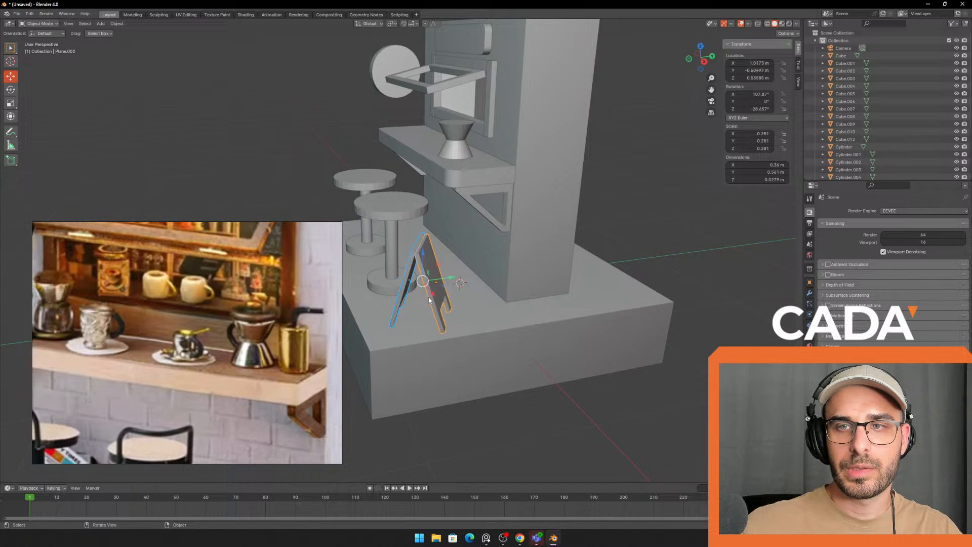
{"action": "scroll", "coordinate": [430, 291], "scroll_direction": "up", "scroll_amount": 2}
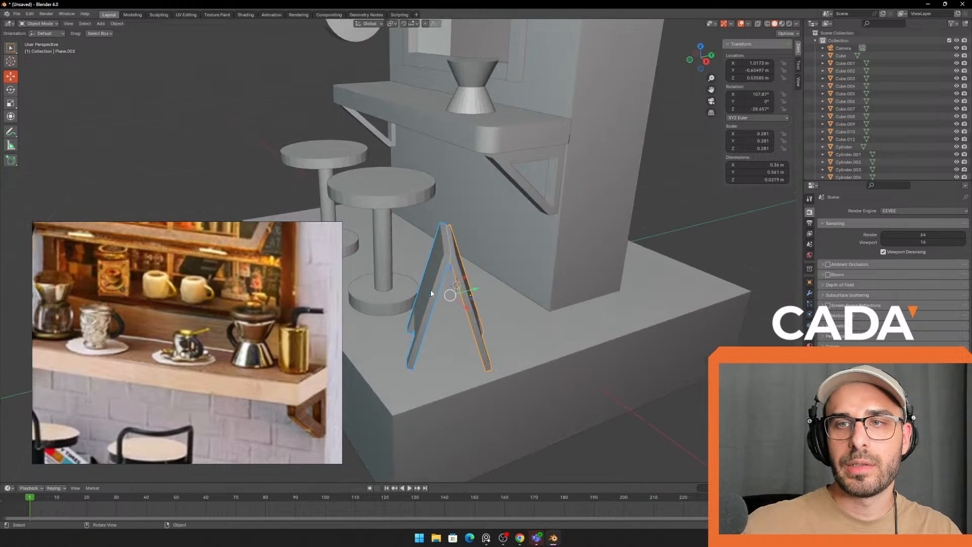
{"action": "left_click", "coordinate": [612, 397]}
{"action": "left_click", "coordinate": [433, 299]}
{"action": "left_click", "coordinate": [472, 298], "text": "shift"}
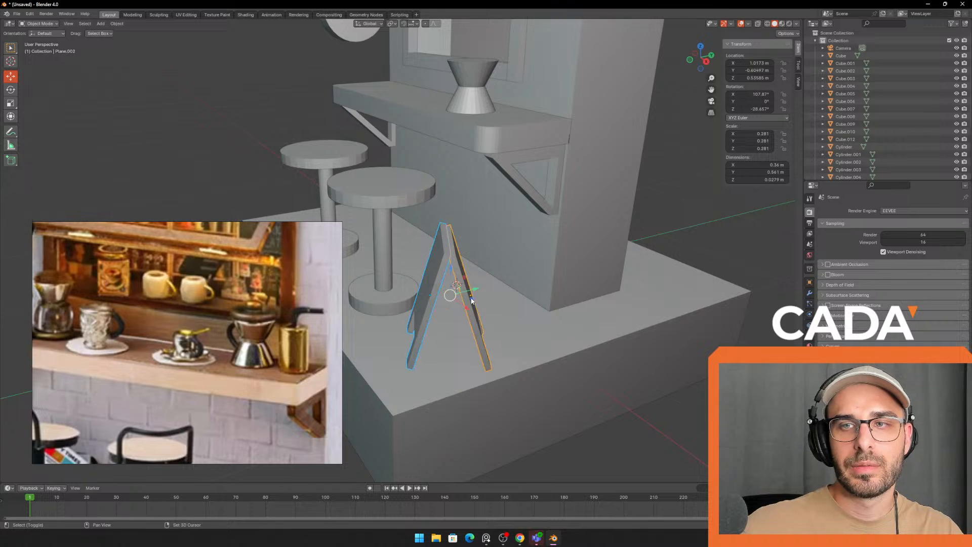
- Join the sandwich board's two panels into one object and move it slightly along Y
{"action": "middle_click_drag", "start_coordinate": [479, 320], "coordinate": [496, 331]}
{"action": "left_click", "coordinate": [569, 328]}
{"action": "left_click", "coordinate": [430, 298]}
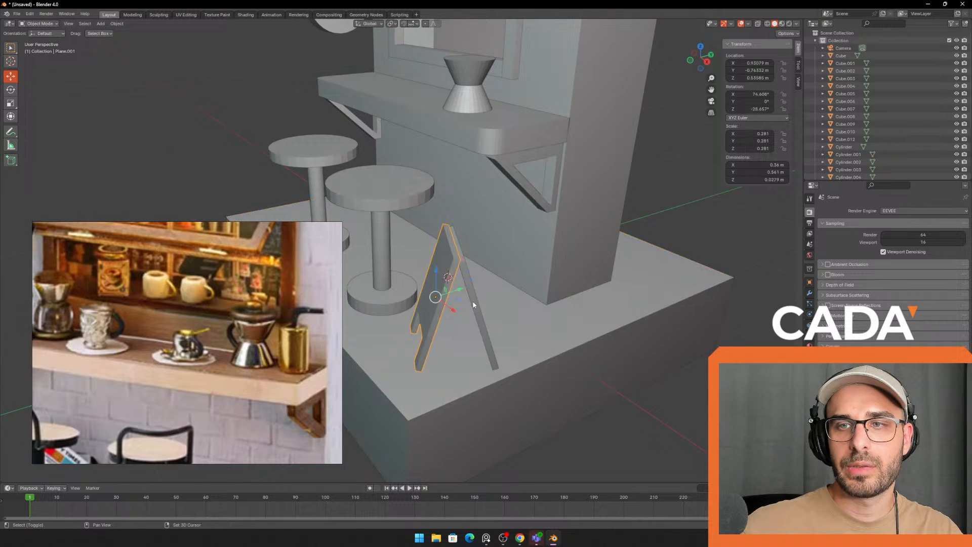
{"action": "left_click", "coordinate": [639, 392]}
{"action": "middle_click_drag", "start_coordinate": [608, 379], "coordinate": [499, 398]}
{"action": "left_click", "coordinate": [457, 322]}
{"action": "middle_click_drag", "start_coordinate": [457, 323], "coordinate": [447, 307]}
{"action": "left_click_drag", "start_coordinate": [476, 303], "coordinate": [473, 304]}
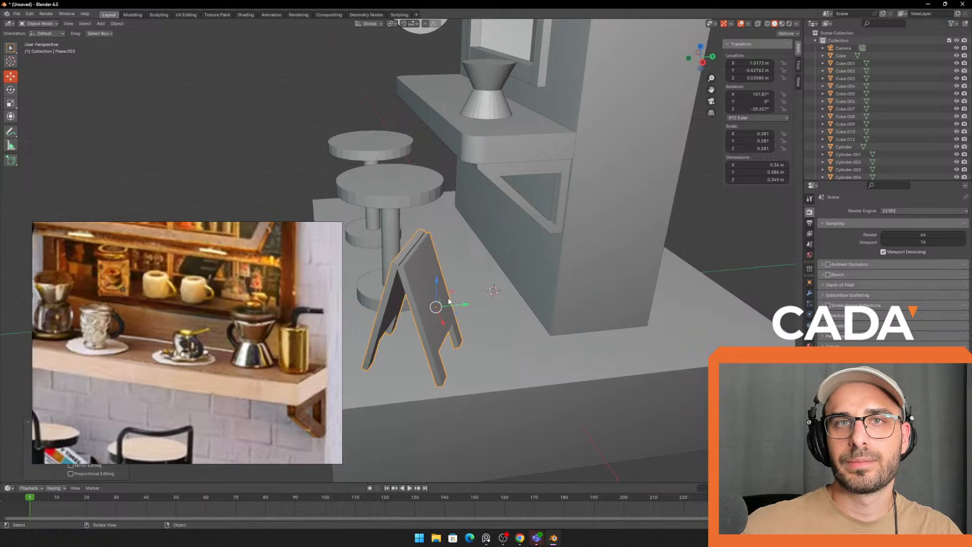
- Undo the sandwich board's move and the joining of its panels, back to an empty selection
{"action": "key", "text": "ctrl+z"}
{"action": "key", "text": "ctrl+z"}
{"action": "key", "text": "ctrl+z"}
{"action": "key", "text": "ctrl+z"}
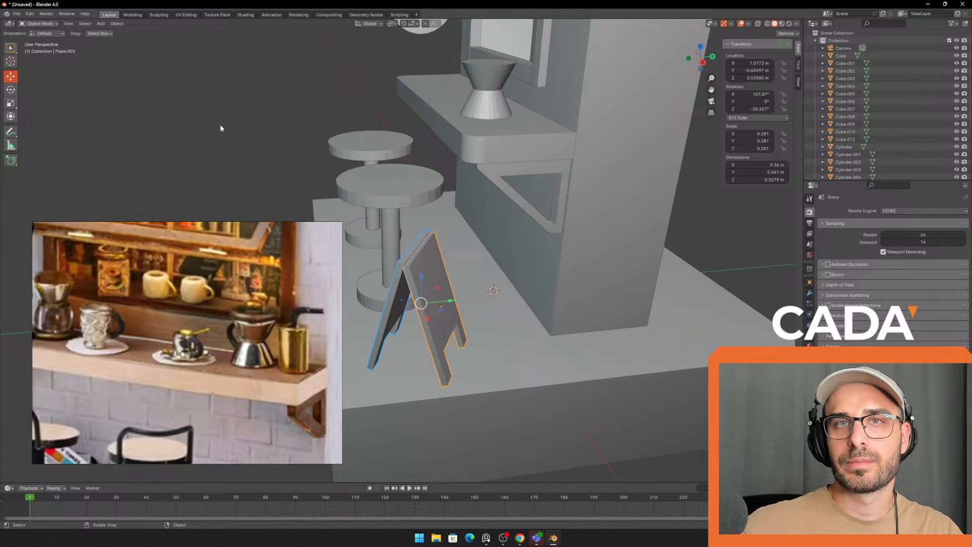
{"action": "key", "text": "ctrl+z"}
- Select both sandwich board panels together and join them into one object
{"action": "left_click", "coordinate": [117, 24]}
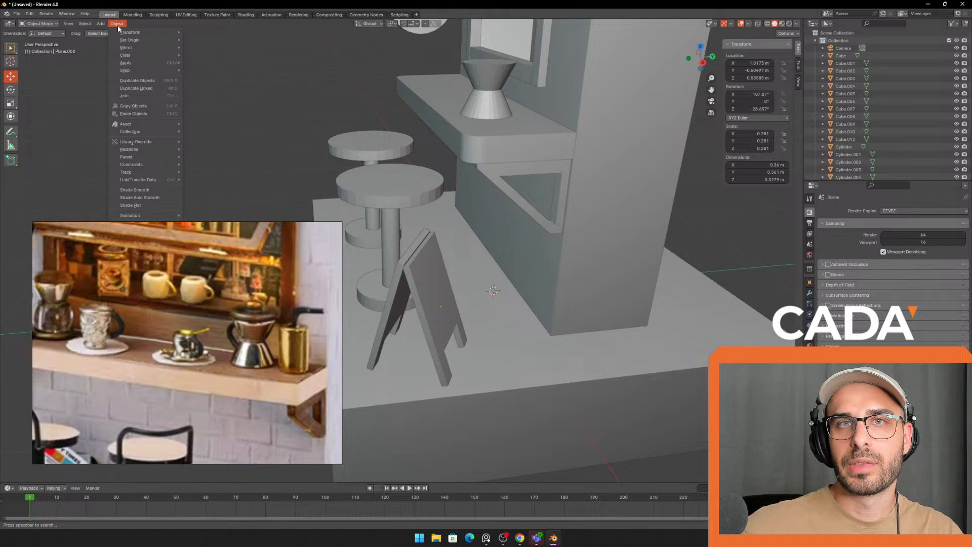
{"action": "left_click", "coordinate": [430, 281]}
{"action": "left_click", "coordinate": [402, 287]}
{"action": "left_click", "coordinate": [424, 292], "text": "shift"}
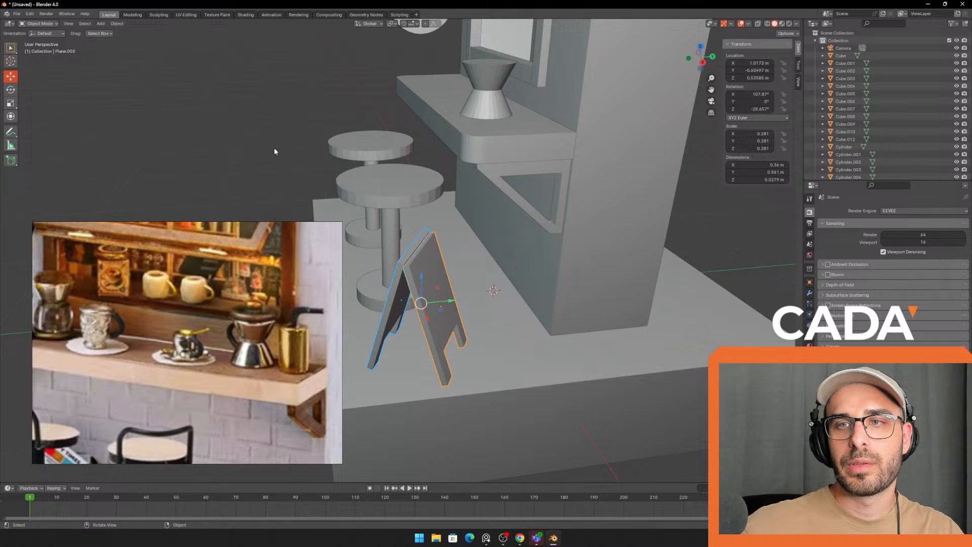
{"action": "left_click", "coordinate": [116, 24]}
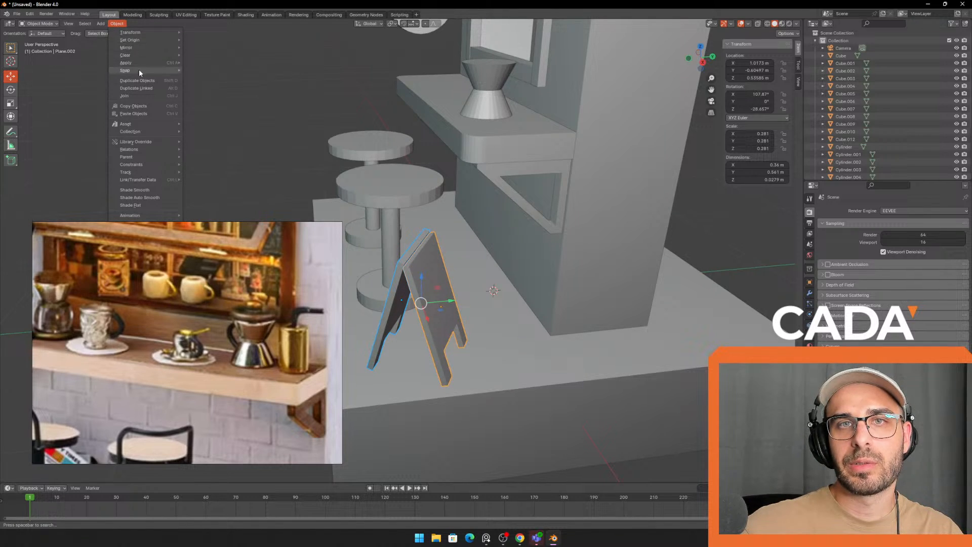
{"action": "left_click", "coordinate": [147, 96]}
- Edit both sandwich board panels' meshes at once, try raising the selected top vertices along Z, and undo the move
{"action": "middle_click_drag", "start_coordinate": [321, 110], "coordinate": [434, 172]}
{"action": "scroll", "coordinate": [429, 177], "scroll_direction": "down", "scroll_amount": 4}
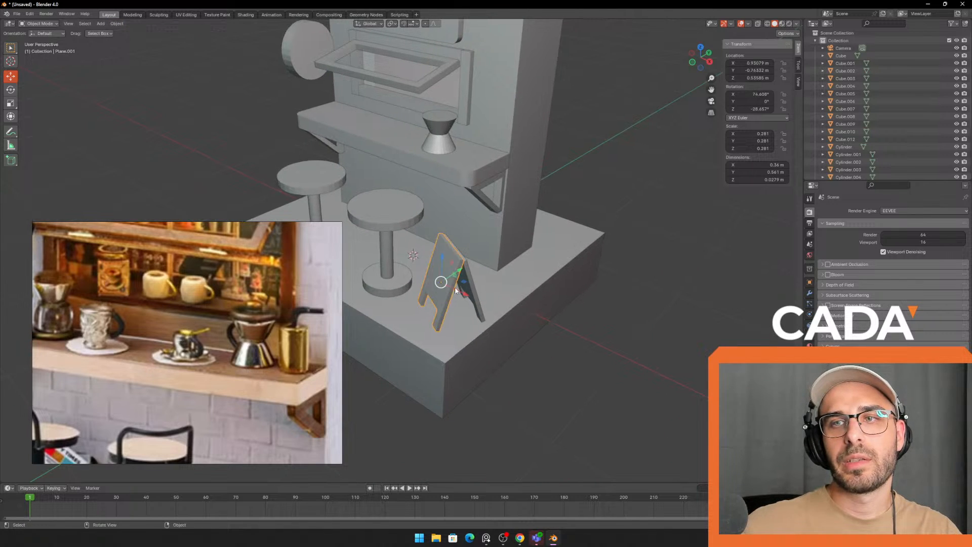
{"action": "scroll", "coordinate": [456, 283], "scroll_direction": "up", "scroll_amount": 5}
{"action": "middle_click_drag", "start_coordinate": [470, 301], "coordinate": [440, 273]}
{"action": "middle_click_drag", "start_coordinate": [281, 174], "coordinate": [315, 180]}
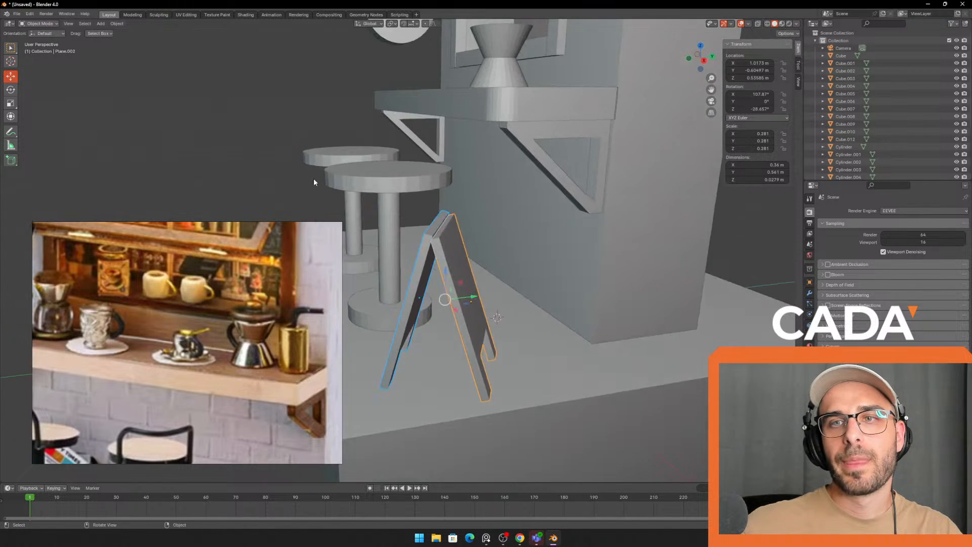
{"action": "middle_click_drag", "start_coordinate": [409, 283], "coordinate": [486, 275], "text": "shift"}
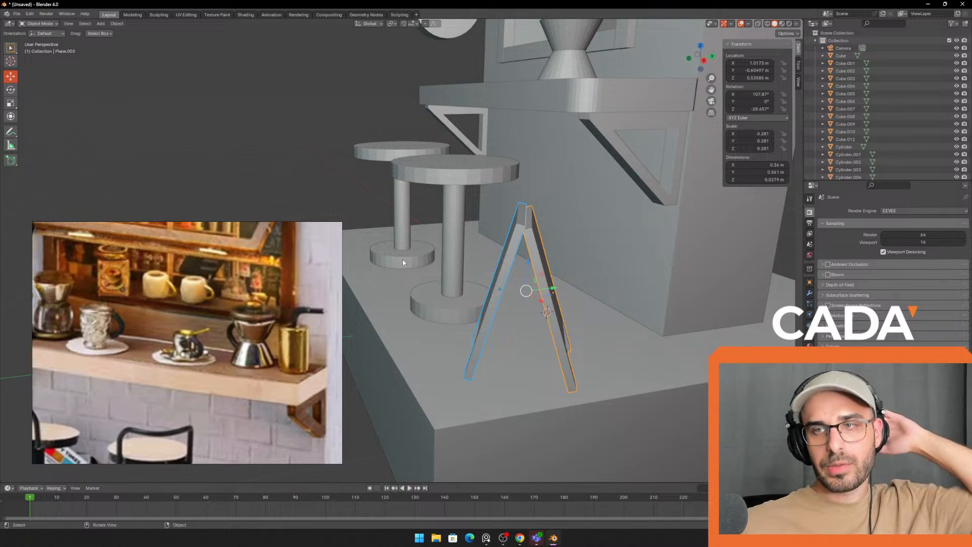
{"action": "mouse_move", "coordinate": [459, 284]}
{"action": "middle_mouse_down"}
{"action": "mouse_move", "coordinate": [572, 330]}
{"action": "mouse_move", "coordinate": [607, 308]}
{"action": "mouse_move", "coordinate": [454, 275]}
{"action": "middle_mouse_up"}
{"action": "middle_click_drag", "start_coordinate": [523, 324], "coordinate": [423, 213]}
{"action": "key", "text": "Tab"}
{"action": "key", "text": "1"}
{"action": "left_click", "coordinate": [443, 240]}
{"action": "left_click_drag", "start_coordinate": [373, 169], "coordinate": [471, 243]}
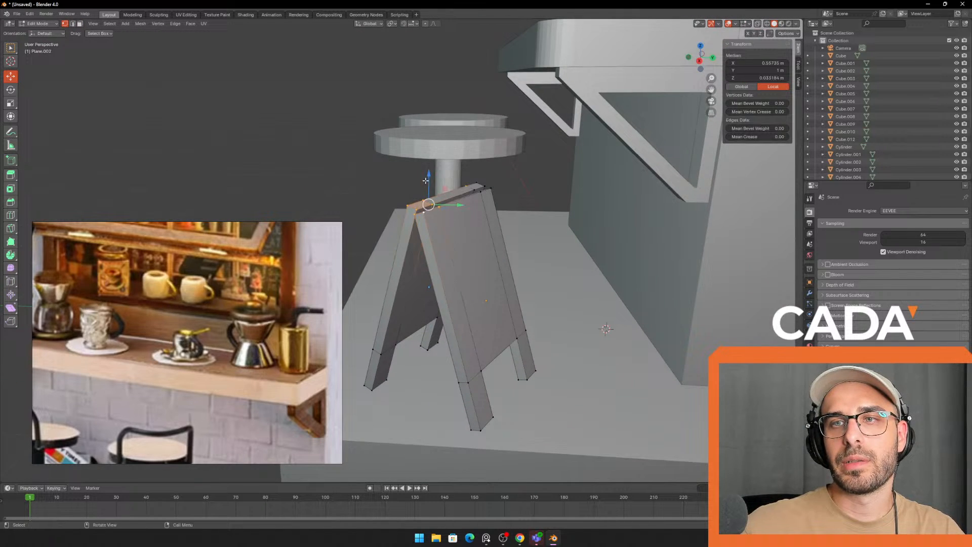
{"action": "left_click_drag", "start_coordinate": [428, 180], "coordinate": [429, 131]}
{"action": "key", "text": "ctrl+z"}
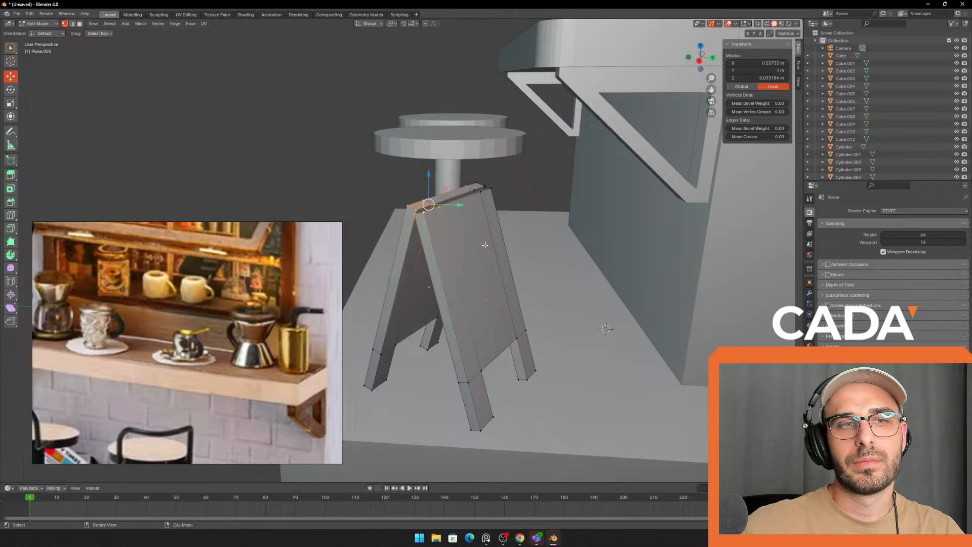
{"action": "key", "text": "Tab"}
- Look over the diorama's base, wall and open window frame from a wider angle
{"action": "scroll", "coordinate": [354, 216], "scroll_direction": "down", "scroll_amount": 4}
{"action": "middle_click_drag", "start_coordinate": [360, 215], "coordinate": [446, 239]}
{"action": "left_click", "coordinate": [605, 267]}
{"action": "scroll", "coordinate": [605, 267], "scroll_direction": "down", "scroll_amount": 2}
{"action": "mouse_move", "coordinate": [605, 268]}
{"action": "middle_mouse_down"}
{"action": "mouse_move", "coordinate": [597, 284]}
{"action": "mouse_move", "coordinate": [593, 275]}
{"action": "middle_mouse_up"}
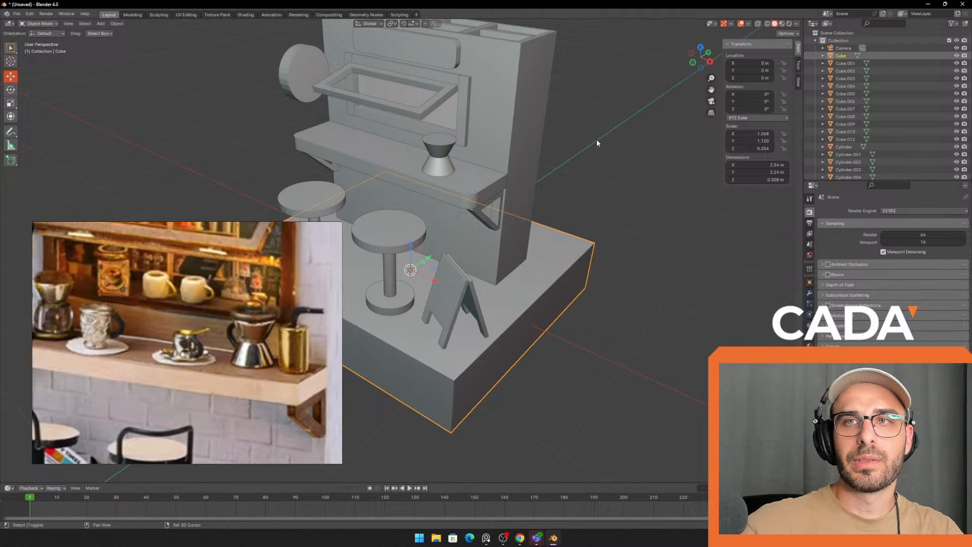
{"action": "middle_click_drag", "start_coordinate": [596, 140], "coordinate": [588, 176], "text": "shift"}
{"action": "left_click", "coordinate": [520, 147]}
{"action": "scroll", "coordinate": [411, 170], "scroll_direction": "up", "scroll_amount": 1}
{"action": "left_click", "coordinate": [401, 146]}
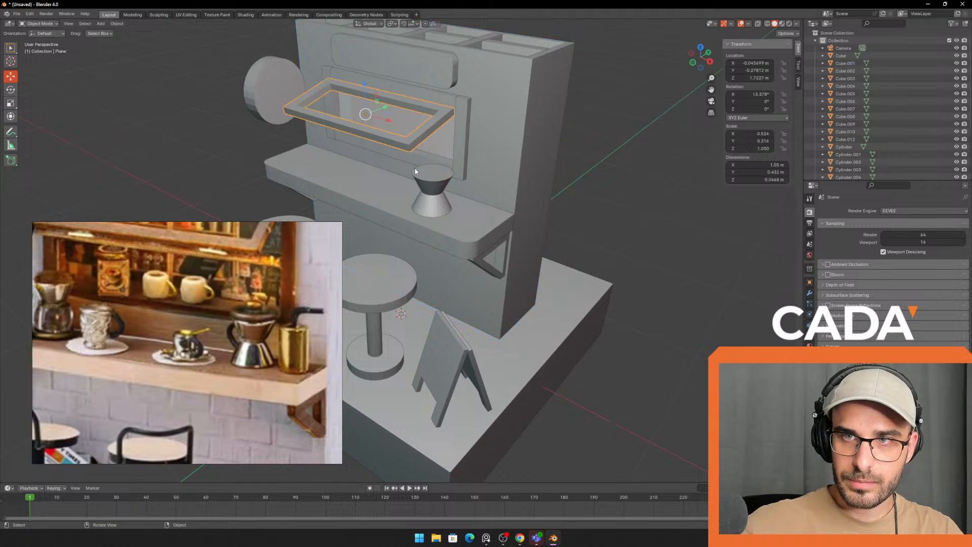
{"action": "scroll", "coordinate": [415, 168], "scroll_direction": "up", "scroll_amount": 4}
{"action": "scroll", "coordinate": [529, 174], "scroll_direction": "down", "scroll_amount": 3}
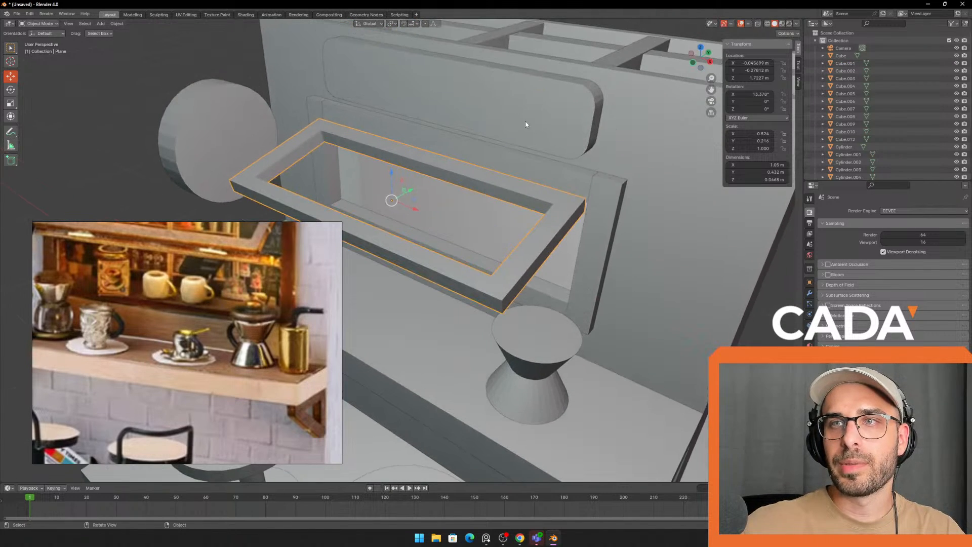
- Examine the meshes of the rounded sign panel and the open window frame, and the coffee pots in the reference image
{"action": "left_click", "coordinate": [523, 107]}
{"action": "key", "text": "Tab"}
{"action": "scroll", "coordinate": [522, 105], "scroll_direction": "up", "scroll_amount": 3}
{"action": "key", "text": "Tab"}
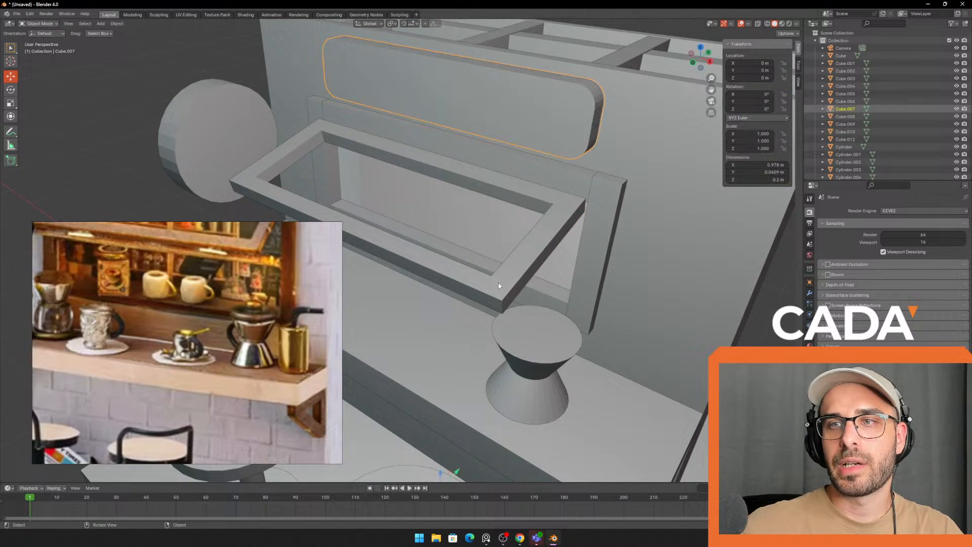
{"action": "left_click", "coordinate": [499, 284]}
{"action": "middle_click_drag", "start_coordinate": [567, 320], "coordinate": [551, 282], "text": "shift"}
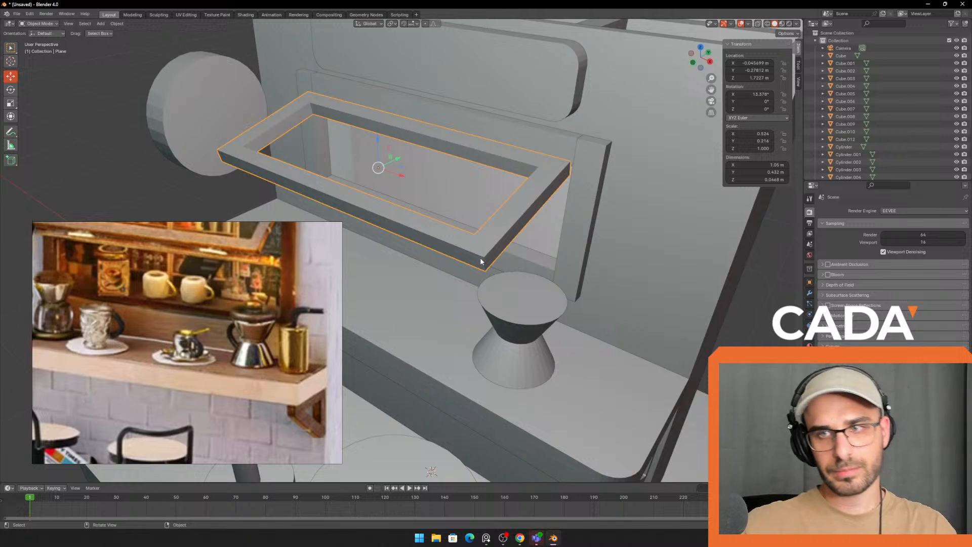
{"action": "scroll", "coordinate": [536, 302], "scroll_direction": "down", "scroll_amount": 2}
{"action": "key", "text": "Tab"}
{"action": "scroll", "coordinate": [476, 273], "scroll_direction": "up", "scroll_amount": 1}
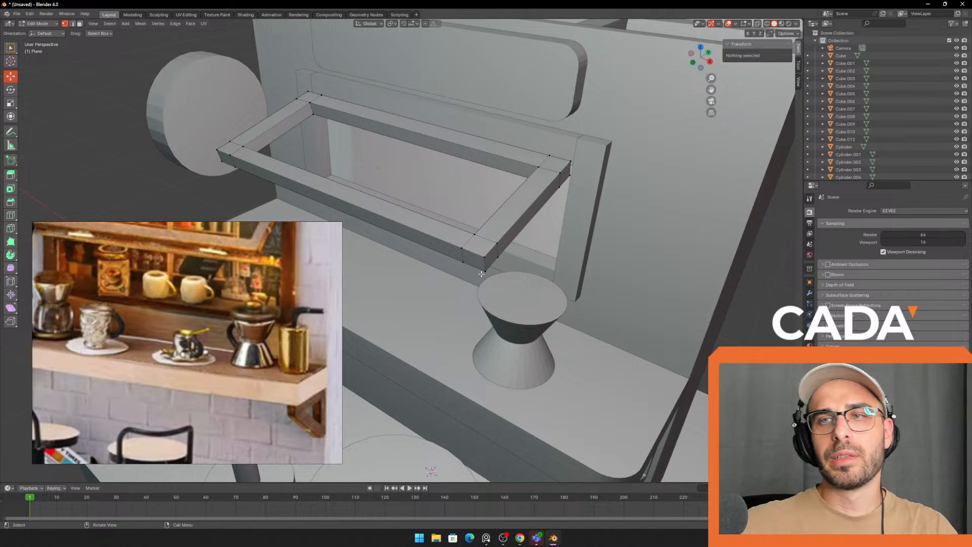
{"action": "scroll", "coordinate": [298, 229], "scroll_direction": "up", "scroll_amount": 2}
{"action": "middle_click_drag", "start_coordinate": [299, 229], "coordinate": [308, 232]}
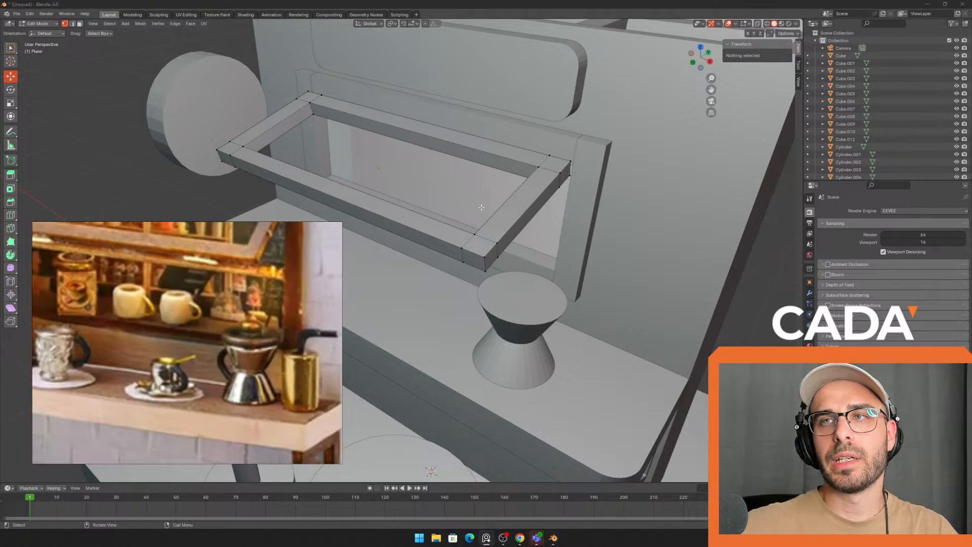
{"action": "scroll", "coordinate": [598, 256], "scroll_direction": "down", "scroll_amount": 5}
{"action": "middle_click_drag", "start_coordinate": [601, 258], "coordinate": [540, 178], "text": "shift"}
{"action": "key", "text": "Tab"}
- Add a cube mesh and move it along X to about 3.2 m, clear of the diorama
{"action": "key", "text": "shift+a"}
{"action": "mouse_move", "coordinate": [538, 247]}
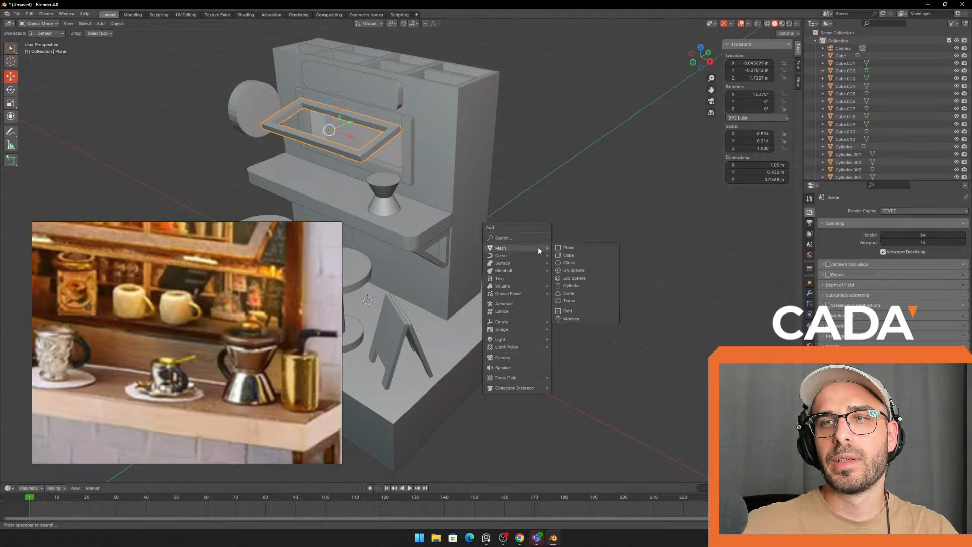
{"action": "left_click", "coordinate": [569, 253]}
{"action": "scroll", "coordinate": [486, 266], "scroll_direction": "down", "scroll_amount": 3}
{"action": "middle_click_drag", "start_coordinate": [486, 268], "coordinate": [522, 258], "text": "shift"}
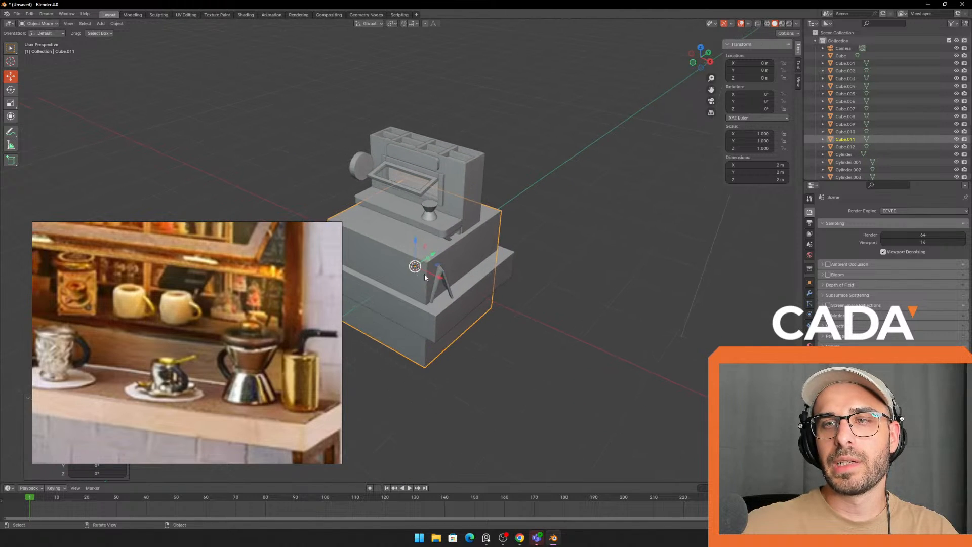
{"action": "left_click_drag", "start_coordinate": [435, 277], "coordinate": [620, 344]}
{"action": "middle_click_drag", "start_coordinate": [628, 343], "coordinate": [445, 256], "text": "shift"}
{"action": "scroll", "coordinate": [591, 291], "scroll_direction": "up", "scroll_amount": 1}
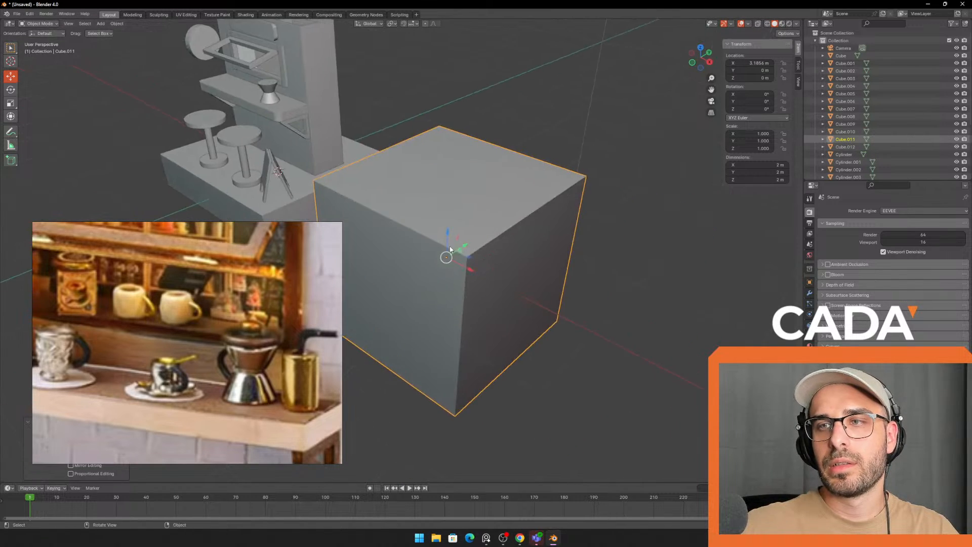
- Round the new cube's front vertical edge with a wide multi-segment bevel
{"action": "scroll", "coordinate": [380, 236], "scroll_direction": "up", "scroll_amount": 3}
{"action": "key", "text": "Tab"}
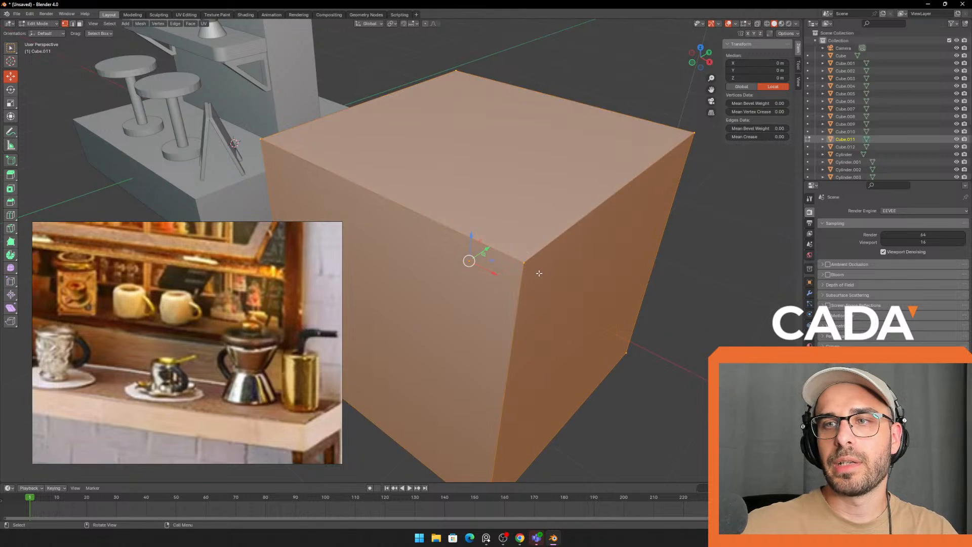
{"action": "key", "text": "2"}
{"action": "middle_click_drag", "start_coordinate": [538, 273], "coordinate": [568, 260]}
{"action": "left_click", "coordinate": [588, 259]}
{"action": "scroll", "coordinate": [582, 260], "scroll_direction": "down", "scroll_amount": 2}
{"action": "scroll", "coordinate": [601, 203], "scroll_direction": "up", "scroll_amount": 1}
{"action": "middle_click_drag", "start_coordinate": [600, 203], "coordinate": [577, 210]}
{"action": "key", "text": "ctrl+b"}
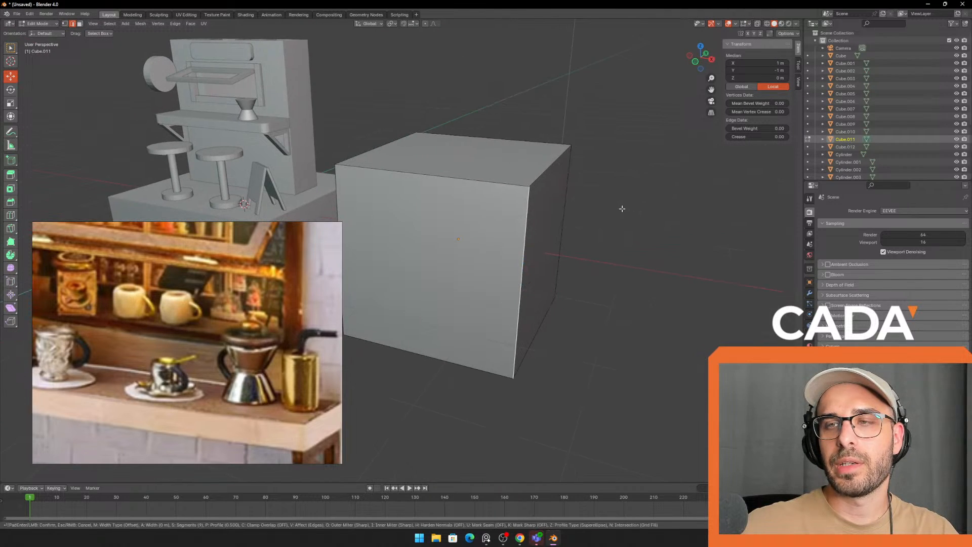
{"action": "left_click", "coordinate": [686, 209]}
{"action": "key", "text": "Tab"}
{"action": "middle_click_drag", "start_coordinate": [521, 196], "coordinate": [500, 216]}
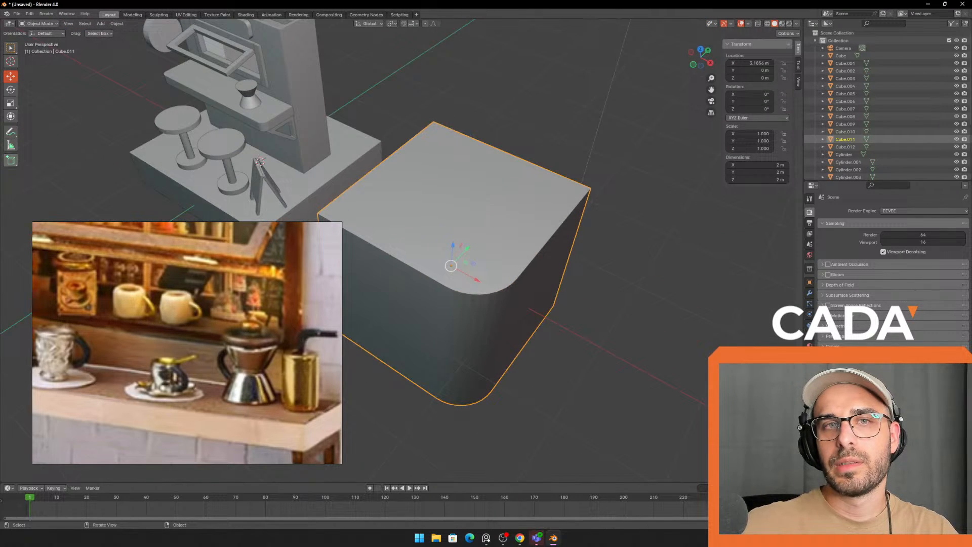
- Scale the bevelled cube along Y to a thickness of about 0.427 m
{"action": "left_click", "coordinate": [11, 103]}
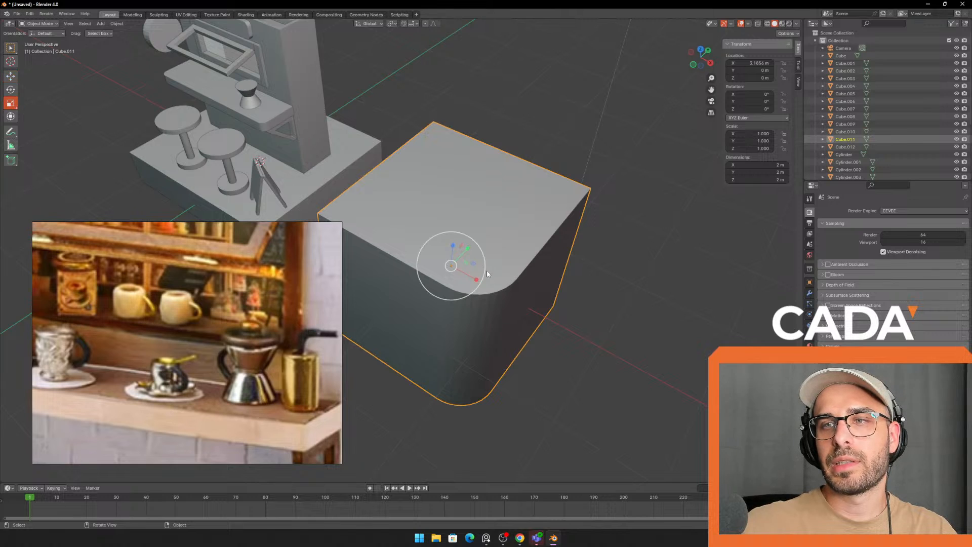
{"action": "left_click_drag", "start_coordinate": [465, 249], "coordinate": [463, 271]}
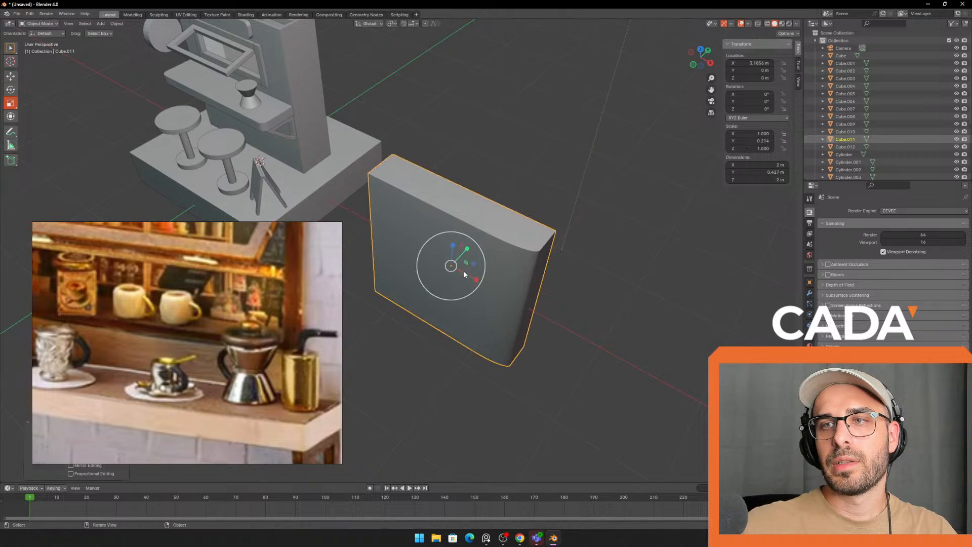
{"action": "middle_click_drag", "start_coordinate": [463, 270], "coordinate": [597, 288]}
- Try another bevel on the rounded corner edges of the flattened block and cancel it
{"action": "key", "text": "b"}
{"action": "key", "text": "Escape"}
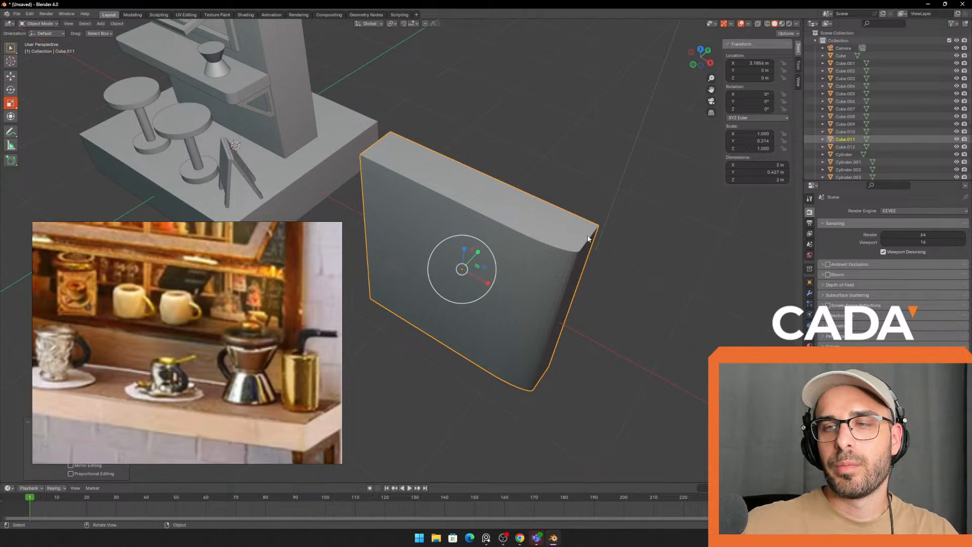
{"action": "key", "text": "Tab"}
{"action": "key", "text": "ctrl+b"}
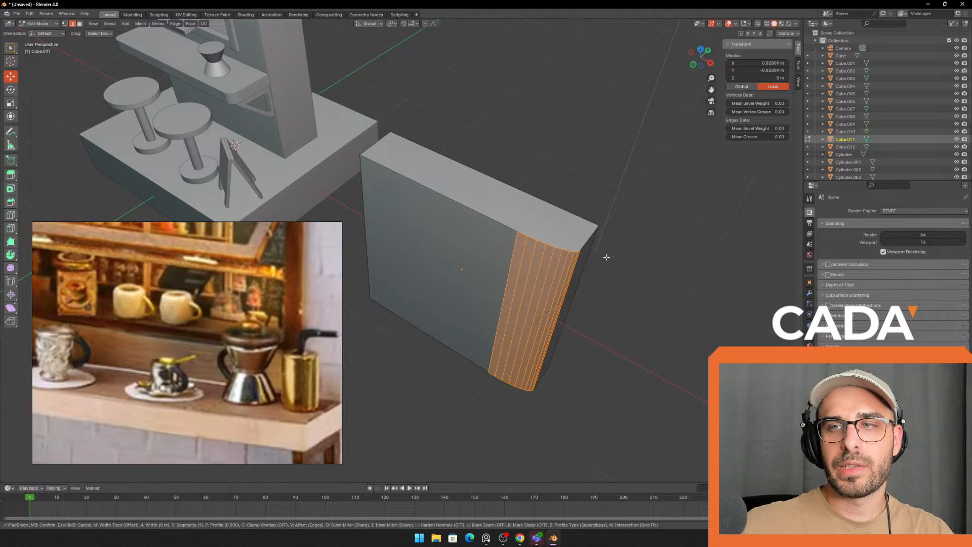
{"action": "key", "text": "Escape"}
{"action": "key", "text": "Tab"}
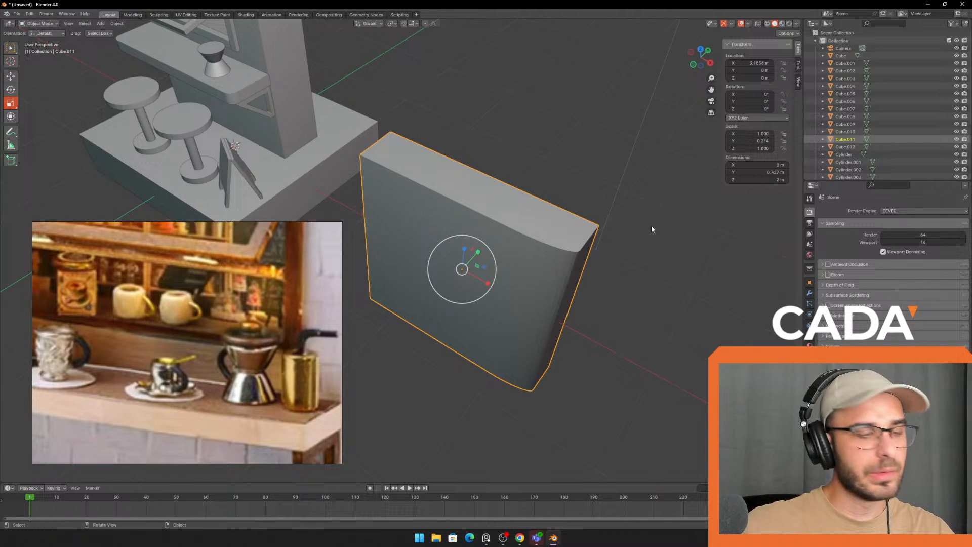
- Undo the cube's scaling and bevel, and scale the plain cube along Y to about 0.346 m thick
{"action": "key", "text": "ctrl+z"}
{"action": "key", "text": "ctrl+z"}
{"action": "key", "text": "ctrl+z"}
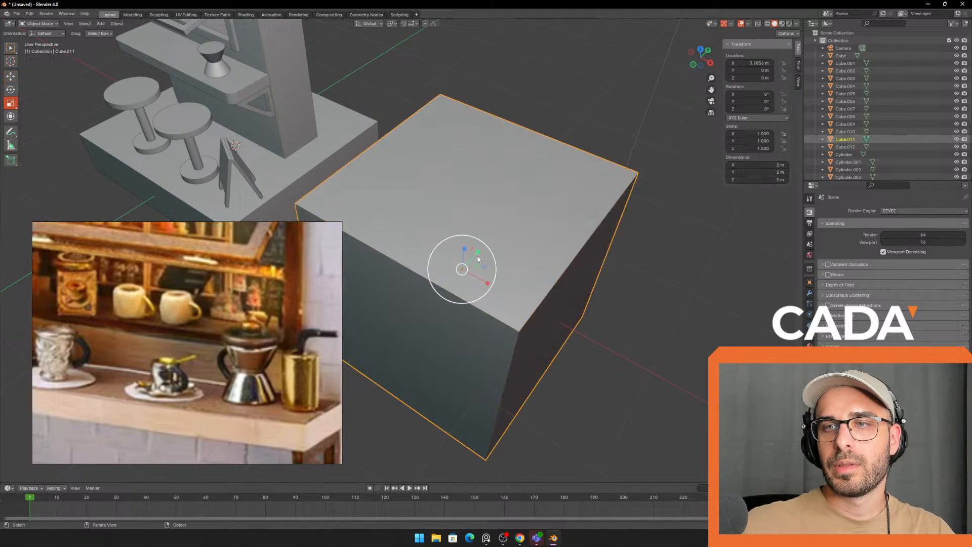
{"action": "left_click_drag", "start_coordinate": [478, 256], "coordinate": [531, 278]}
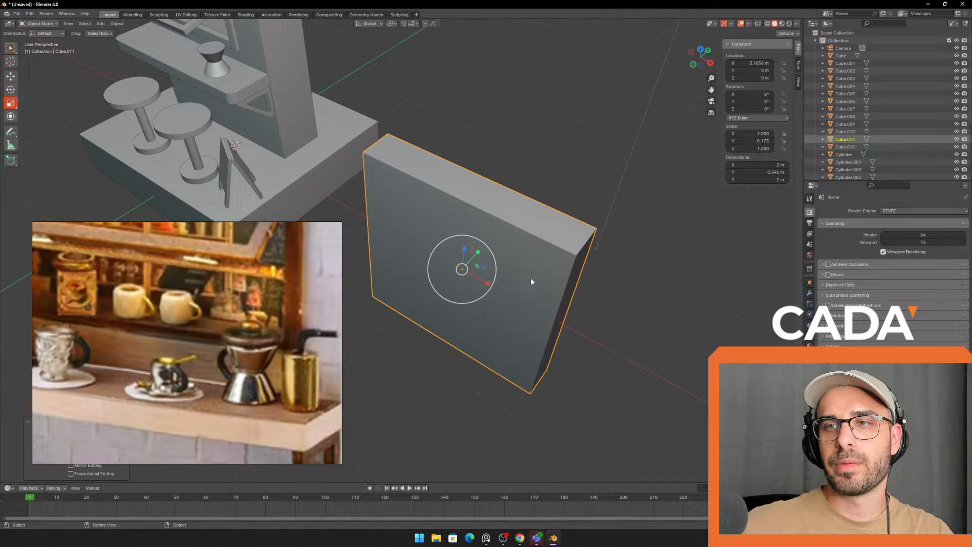
- Bevel the front vertical edge of the already flattened block
{"action": "key", "text": "Tab"}
{"action": "left_click", "coordinate": [565, 285]}
{"action": "key", "text": "ctrl+b"}
{"action": "left_click", "coordinate": [681, 281]}
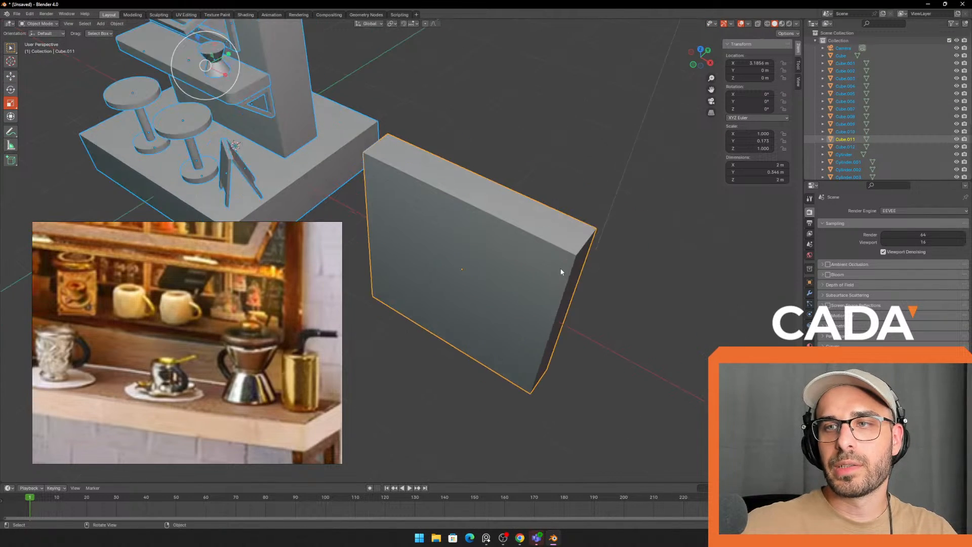
- Select the block's front vertical edge and chamfer it with the Bevel tool to a width of about 0.256 m
{"action": "left_click", "coordinate": [560, 272]}
{"action": "scroll", "coordinate": [560, 272], "scroll_direction": "up", "scroll_amount": 1}
{"action": "middle_click_drag", "start_coordinate": [658, 297], "coordinate": [595, 261], "text": "shift"}
{"action": "key", "text": "Tab"}
{"action": "left_click", "coordinate": [577, 268]}
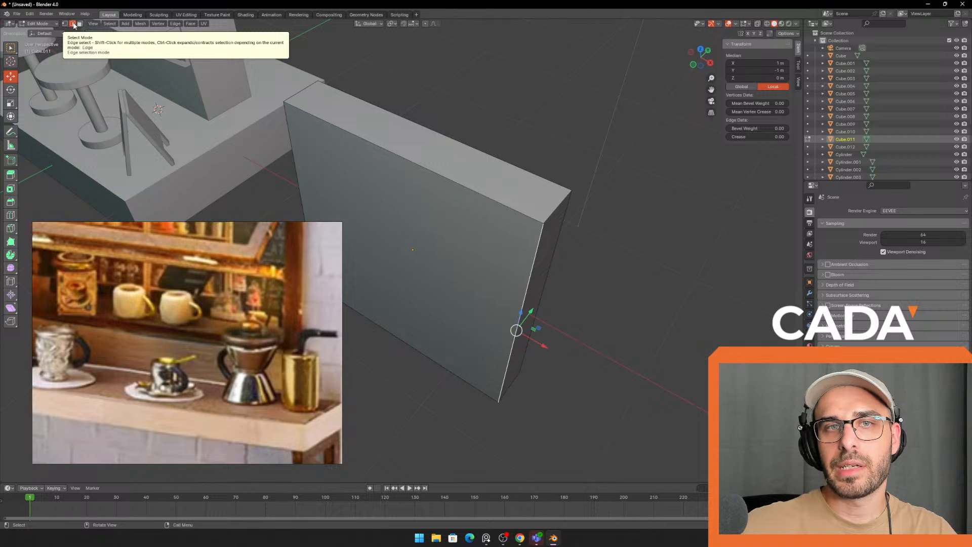
{"action": "left_click", "coordinate": [10, 205]}
{"action": "left_click_drag", "start_coordinate": [547, 354], "coordinate": [609, 347]}
{"action": "middle_click_drag", "start_coordinate": [609, 348], "coordinate": [604, 330]}
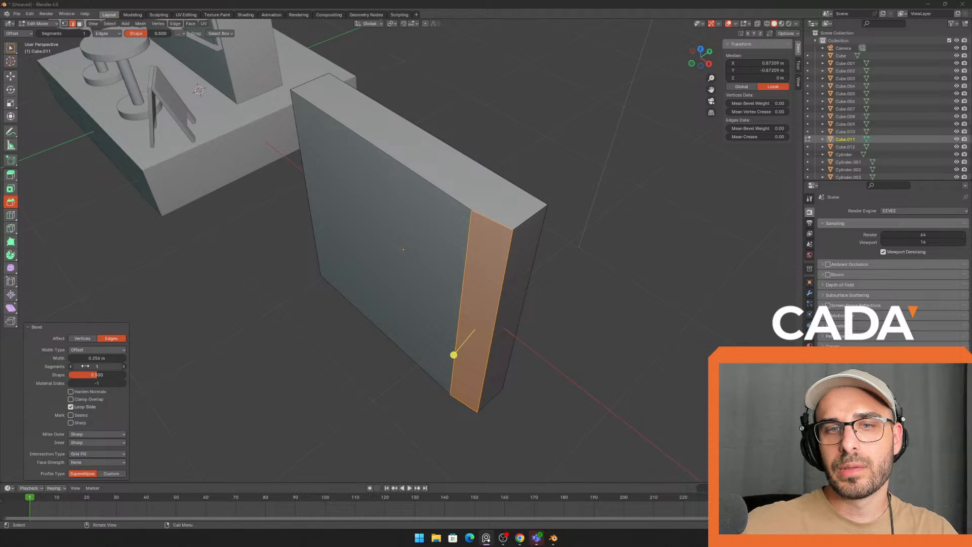
- Set the edge bevel's segments to 15 to round the corner
{"action": "left_click", "coordinate": [33, 328]}
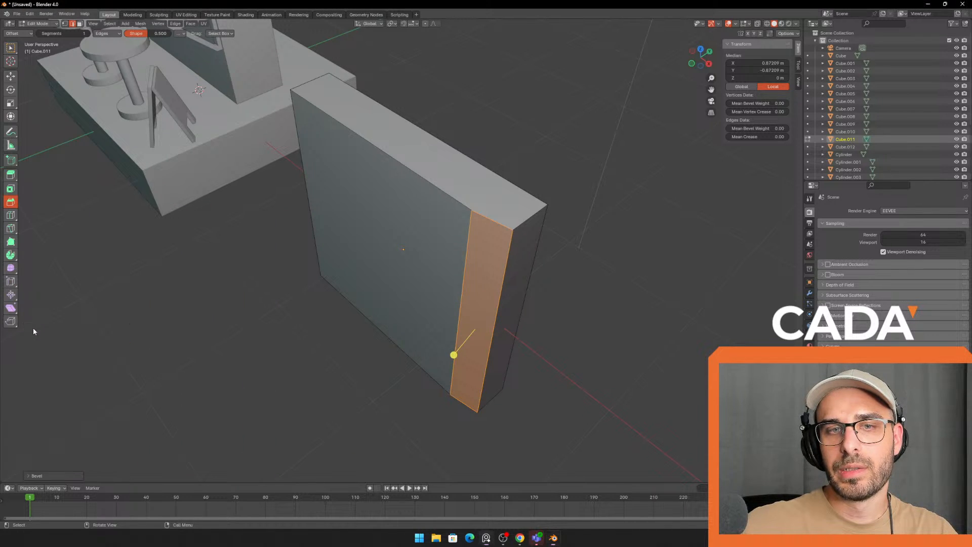
{"action": "left_click", "coordinate": [72, 476]}
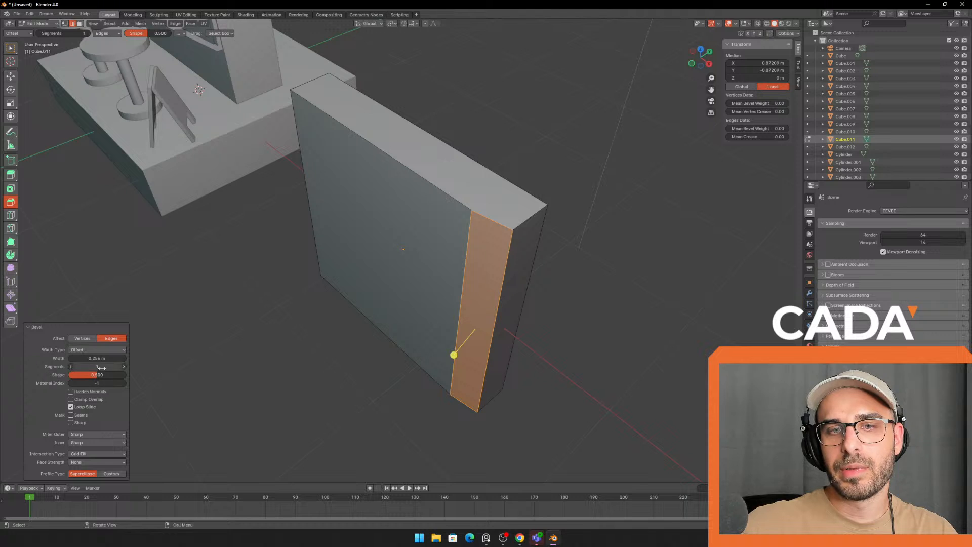
{"action": "left_click_drag", "start_coordinate": [96, 367], "coordinate": [233, 371]}
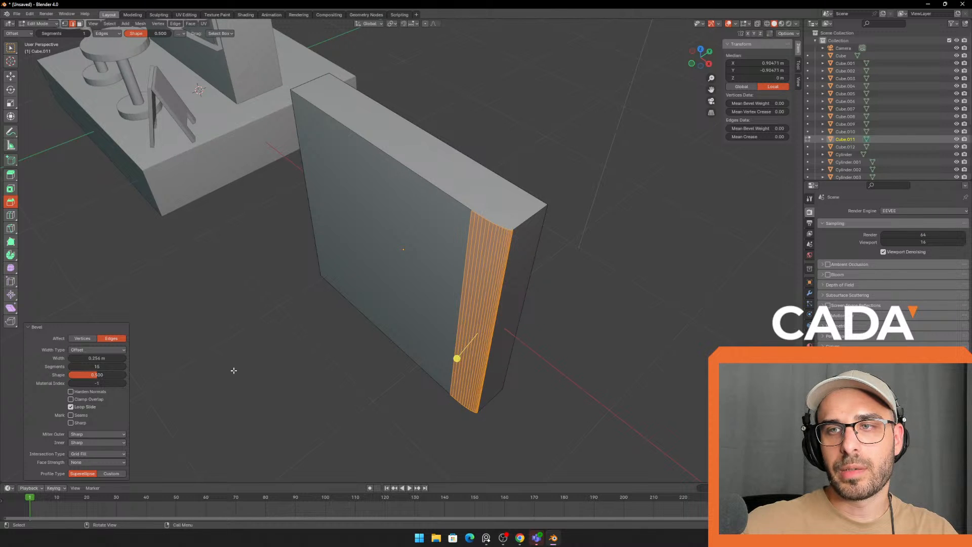
{"action": "left_click", "coordinate": [597, 333]}
- Undo the Bevel tool's edge rounding and return the block to Object Mode
{"action": "scroll", "coordinate": [524, 285], "scroll_direction": "up", "scroll_amount": 1}
{"action": "key", "text": "ctrl+z"}
{"action": "key", "text": "ctrl+z"}
{"action": "key", "text": "Tab"}
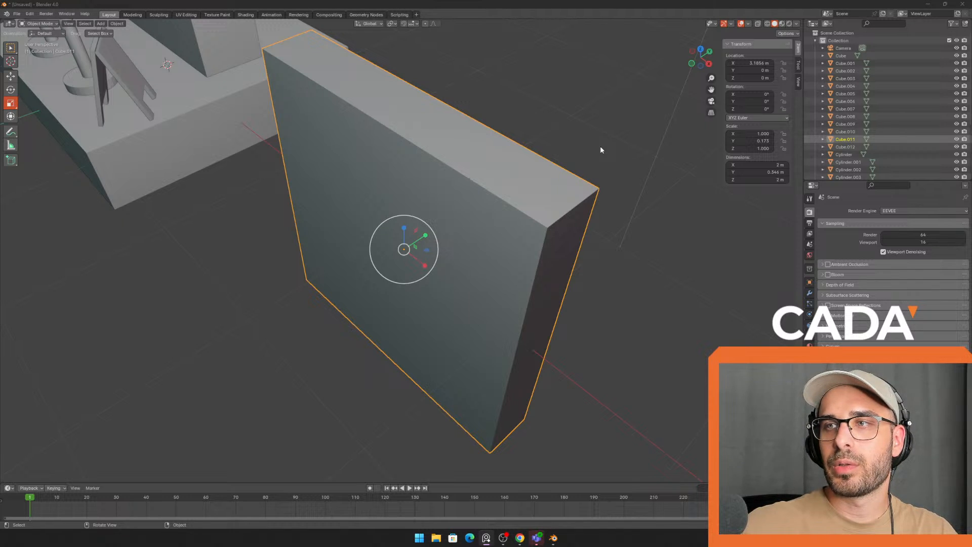
- Apply the flattened block's scale so that all its scale factors become 1
{"action": "left_click", "coordinate": [560, 142]}
{"action": "left_click", "coordinate": [557, 168]}
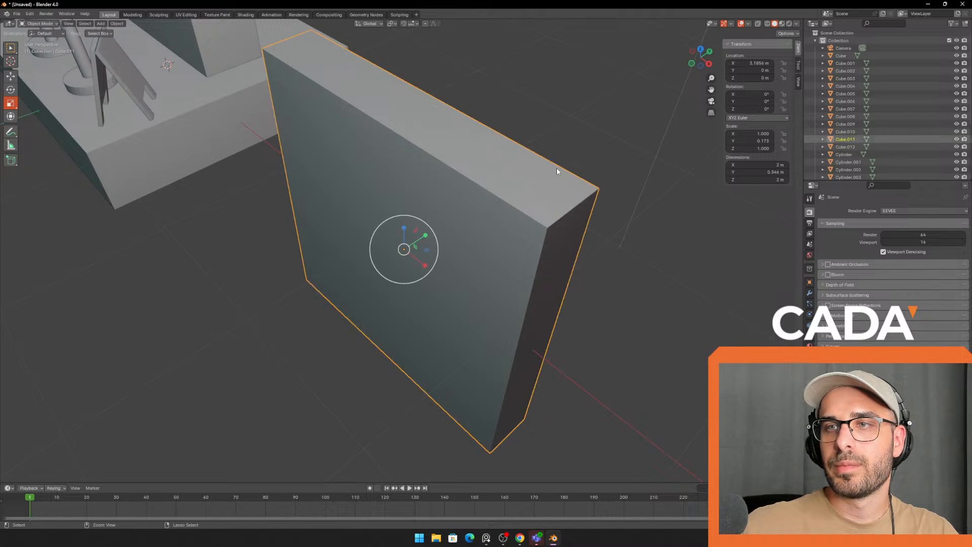
{"action": "key", "text": "ctrl+a"}
{"action": "left_click", "coordinate": [553, 168]}
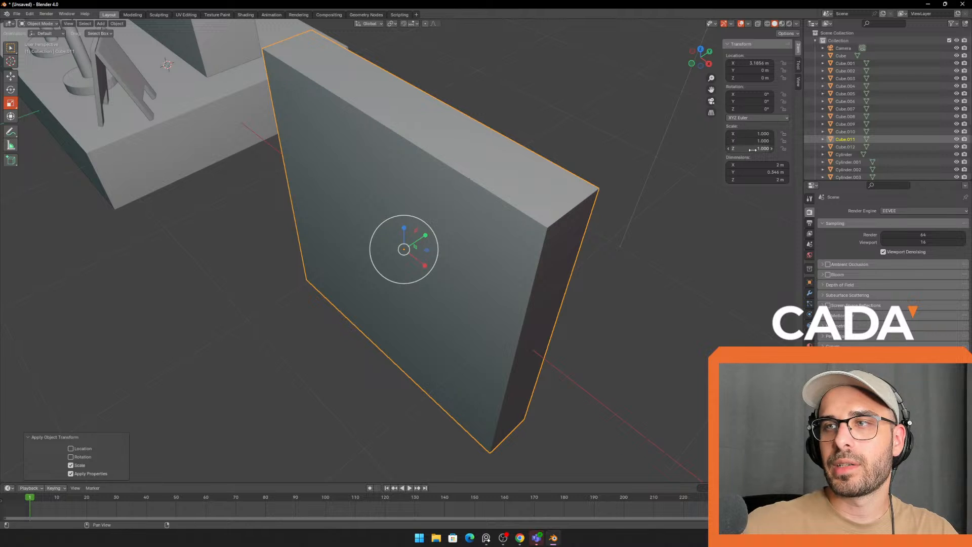
- Bevel the block's front vertical edge to a width of about 0.138 m with 12 segments
{"action": "key", "text": "a"}
{"action": "mouse_move", "coordinate": [575, 235]}
{"action": "middle_mouse_down"}
{"action": "mouse_move", "coordinate": [587, 219]}
{"action": "mouse_move", "coordinate": [590, 236]}
{"action": "middle_mouse_up"}
{"action": "left_click", "coordinate": [606, 183]}
{"action": "left_click", "coordinate": [584, 207]}
{"action": "key", "text": "Tab"}
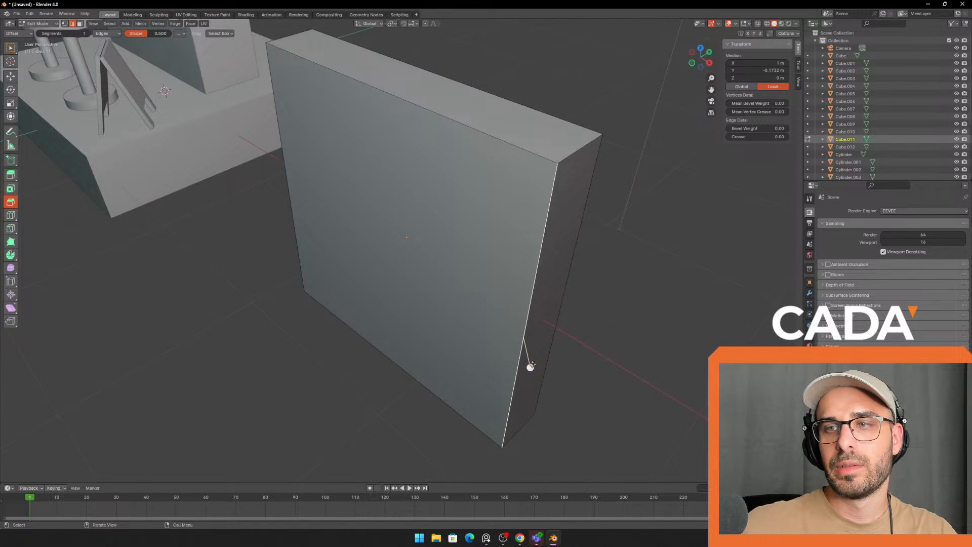
{"action": "left_click_drag", "start_coordinate": [530, 366], "coordinate": [580, 362]}
{"action": "left_click_drag", "start_coordinate": [105, 365], "coordinate": [162, 365]}
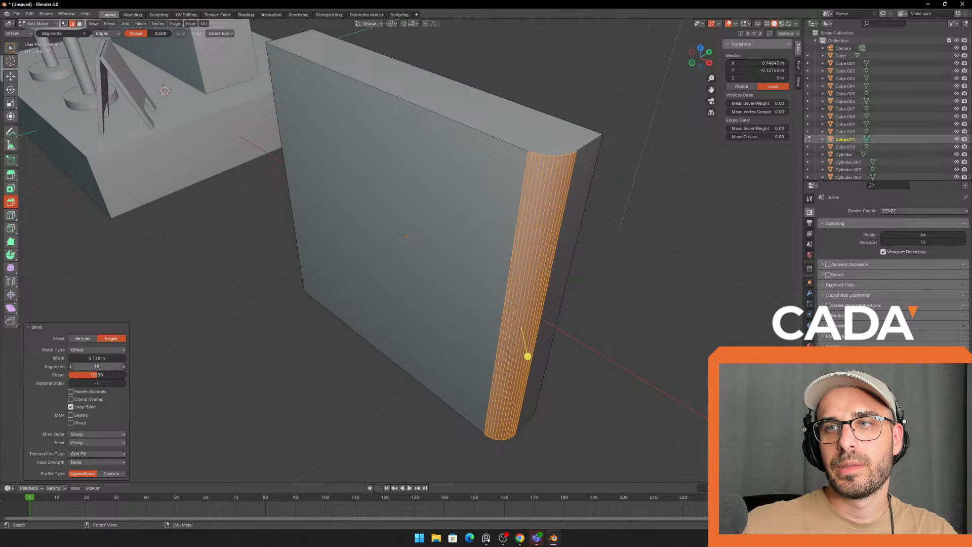
{"action": "left_click", "coordinate": [524, 338]}
{"action": "key", "text": "Tab"}
- Select the block's three remaining vertical edges for bevelling
{"action": "scroll", "coordinate": [612, 321], "scroll_direction": "down", "scroll_amount": 1}
{"action": "middle_click_drag", "start_coordinate": [611, 324], "coordinate": [463, 288]}
{"action": "key", "text": "Tab"}
{"action": "middle_click_drag", "start_coordinate": [407, 268], "coordinate": [311, 284]}
{"action": "left_click", "coordinate": [507, 198], "text": "ctrl"}
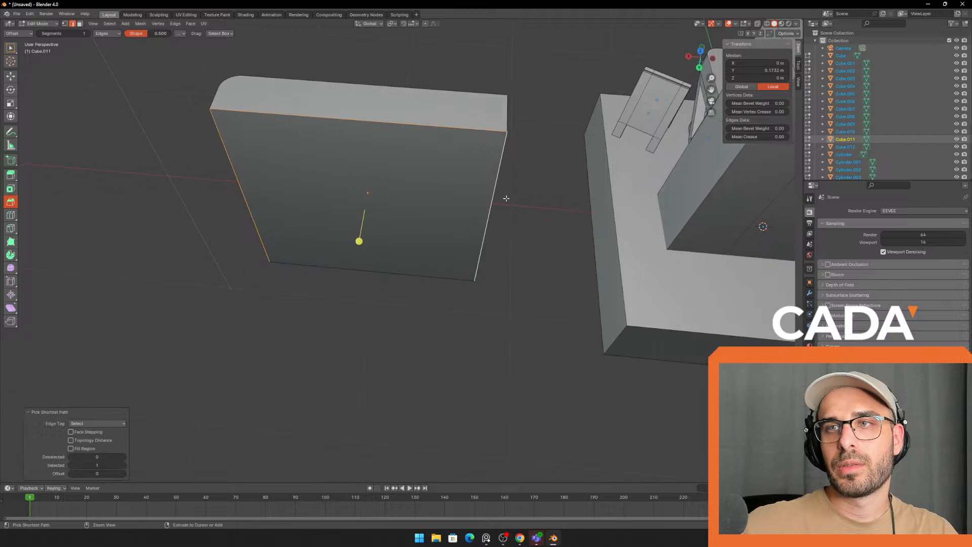
{"action": "middle_click_drag", "start_coordinate": [507, 197], "coordinate": [623, 248]}
{"action": "key", "text": "ctrl+z"}
{"action": "left_click", "coordinate": [488, 191], "text": "shift"}
- Bevel the three selected vertical edges with 12 segments, redoing the bevel once with a smaller width
{"action": "key", "text": "ctrl+b"}
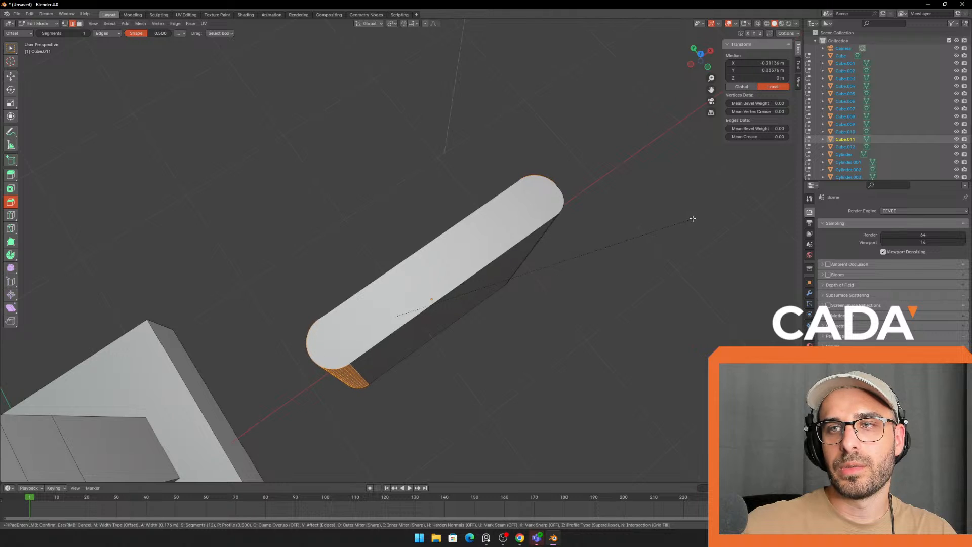
{"action": "left_click", "coordinate": [691, 217]}
{"action": "mouse_move", "coordinate": [611, 259]}
{"action": "middle_mouse_down"}
{"action": "mouse_move", "coordinate": [628, 254]}
{"action": "mouse_move", "coordinate": [608, 248]}
{"action": "middle_mouse_up"}
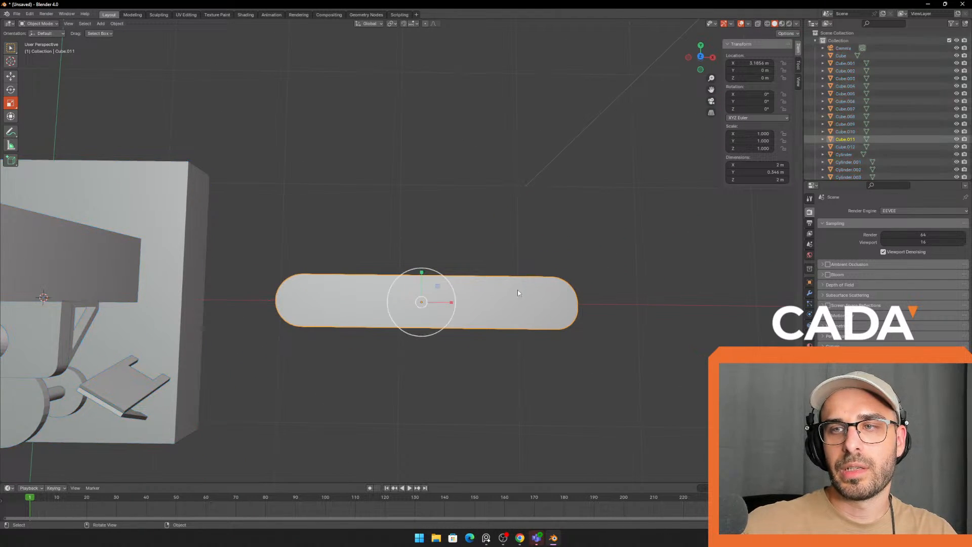
{"action": "key", "text": "ctrl+z"}
{"action": "key", "text": "ctrl+b"}
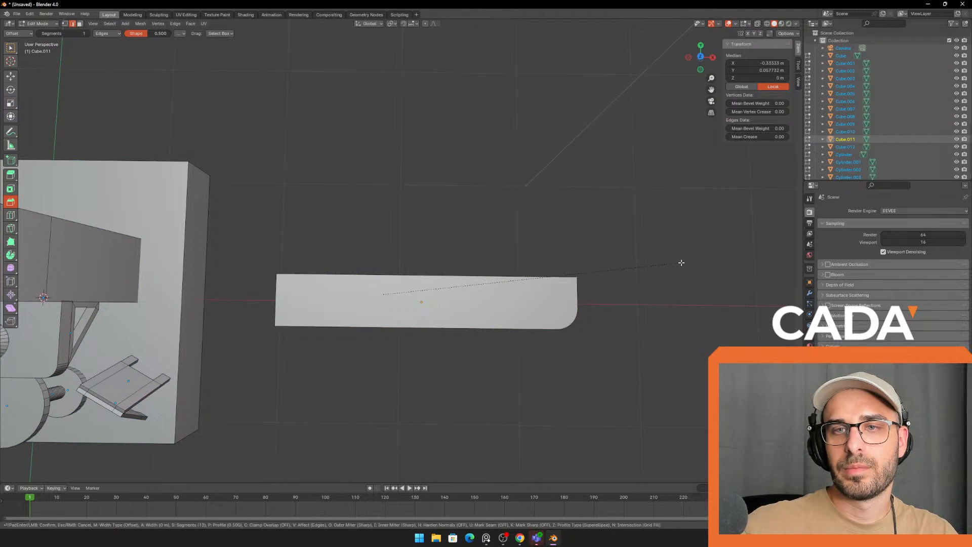
{"action": "left_click", "coordinate": [692, 260]}
{"action": "key", "text": "Tab"}
{"action": "scroll", "coordinate": [446, 313], "scroll_direction": "down", "scroll_amount": 1}
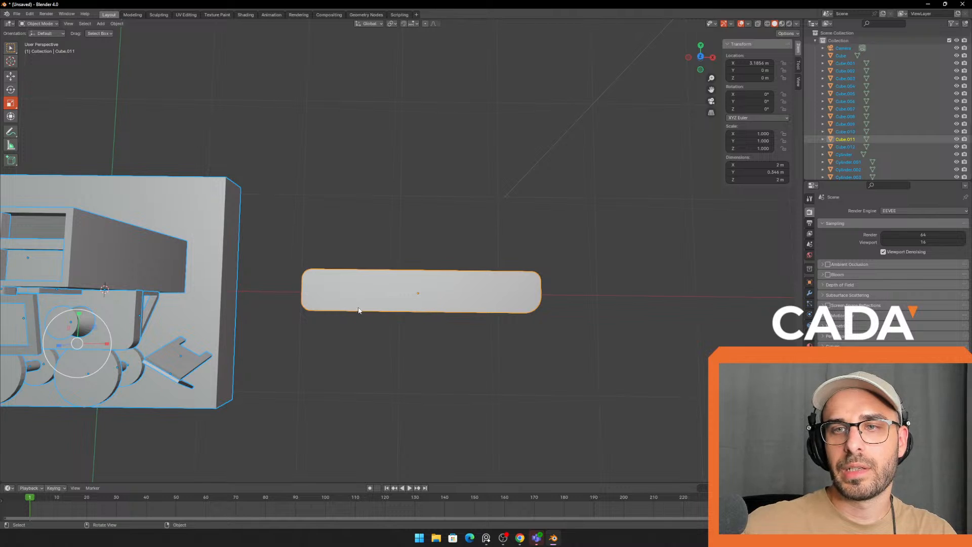
{"action": "middle_click_drag", "start_coordinate": [359, 309], "coordinate": [441, 138]}
{"action": "left_click", "coordinate": [405, 48]}
{"action": "scroll", "coordinate": [441, 137], "scroll_direction": "up", "scroll_amount": 2}
{"action": "key", "text": "Tab"}
{"action": "key", "text": "Tab"}
{"action": "middle_click_drag", "start_coordinate": [506, 133], "coordinate": [527, 225], "text": "shift"}
{"action": "key", "text": "a"}
{"action": "scroll", "coordinate": [657, 301], "scroll_direction": "up", "scroll_amount": 6}
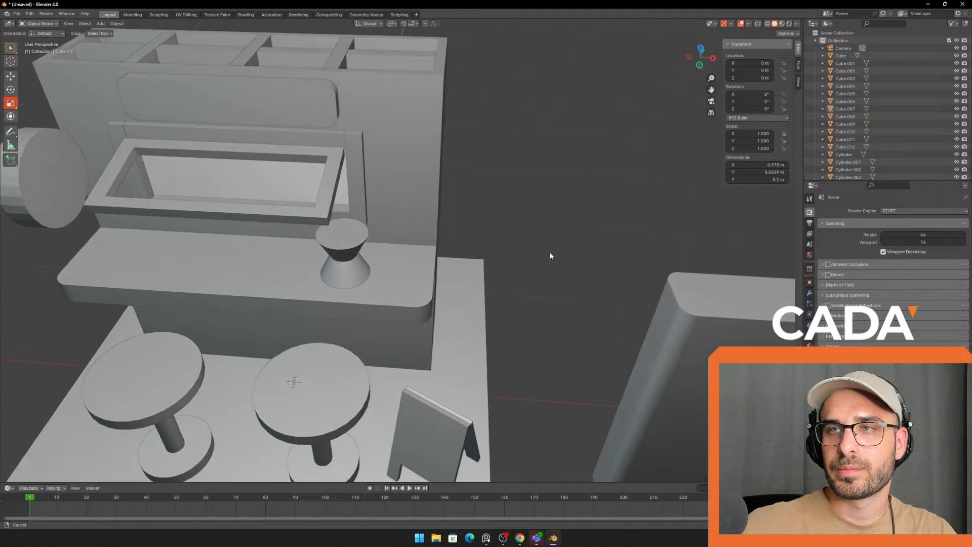
{"action": "left_click", "coordinate": [684, 323]}
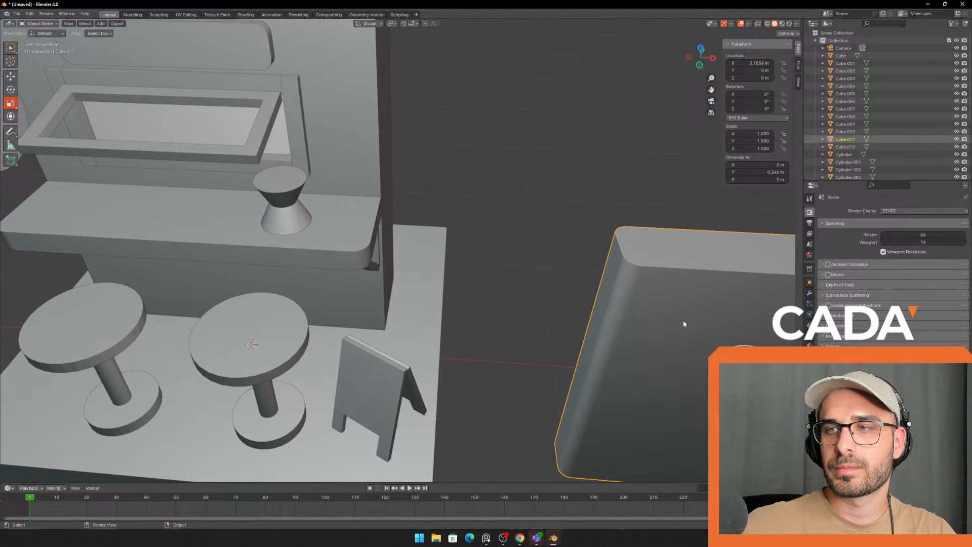
{"action": "key", "text": "KP_Decimal"}
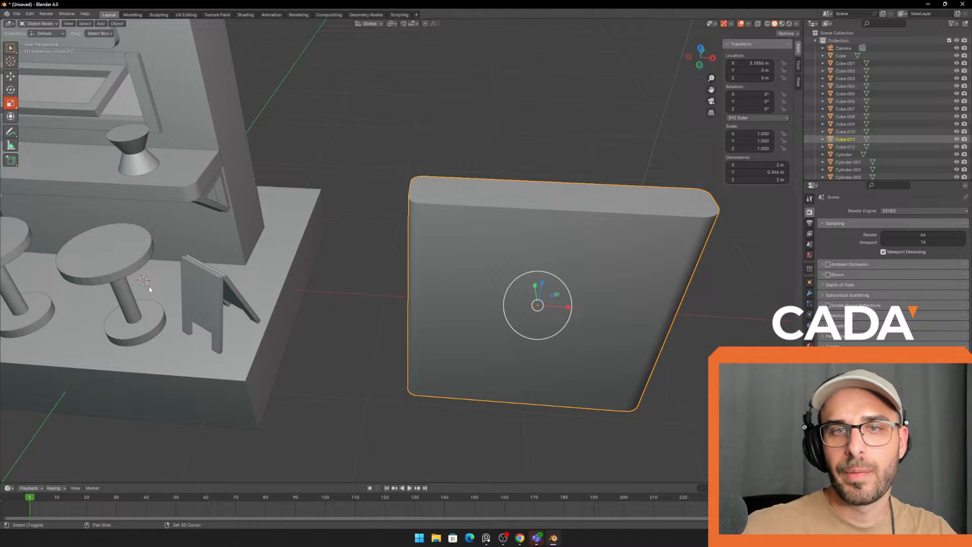
- Bevel the long outer side edge of the sandwich board's front panel to about 0.0426 m with 12 segments
{"action": "middle_click_drag", "start_coordinate": [149, 286], "coordinate": [455, 230], "text": "shift"}
{"action": "key", "text": "Tab"}
{"action": "key", "text": "Tab"}
{"action": "left_click", "coordinate": [560, 235]}
{"action": "key", "text": "Tab"}
{"action": "middle_click_drag", "start_coordinate": [526, 232], "coordinate": [452, 222]}
{"action": "scroll", "coordinate": [453, 221], "scroll_direction": "up", "scroll_amount": 2}
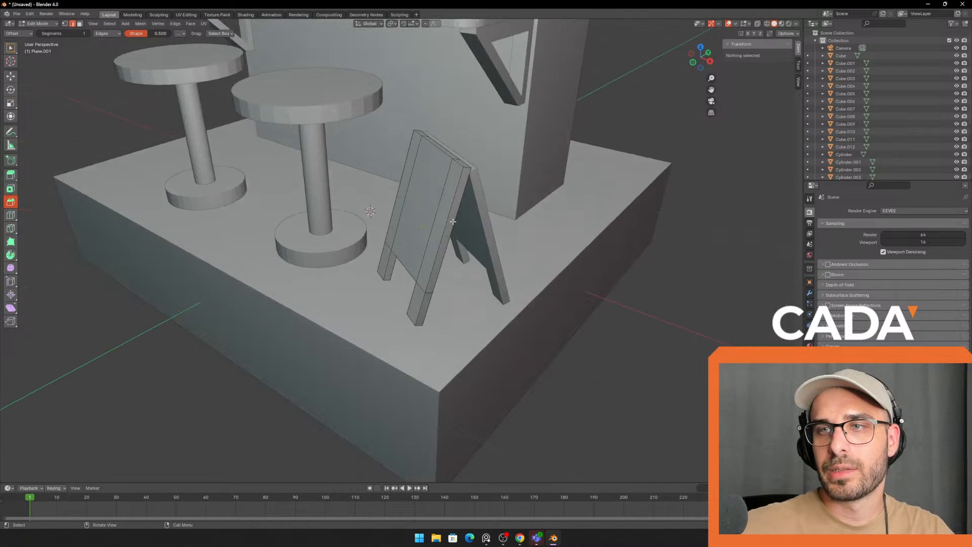
{"action": "left_click", "coordinate": [442, 245]}
{"action": "scroll", "coordinate": [441, 244], "scroll_direction": "up", "scroll_amount": 2}
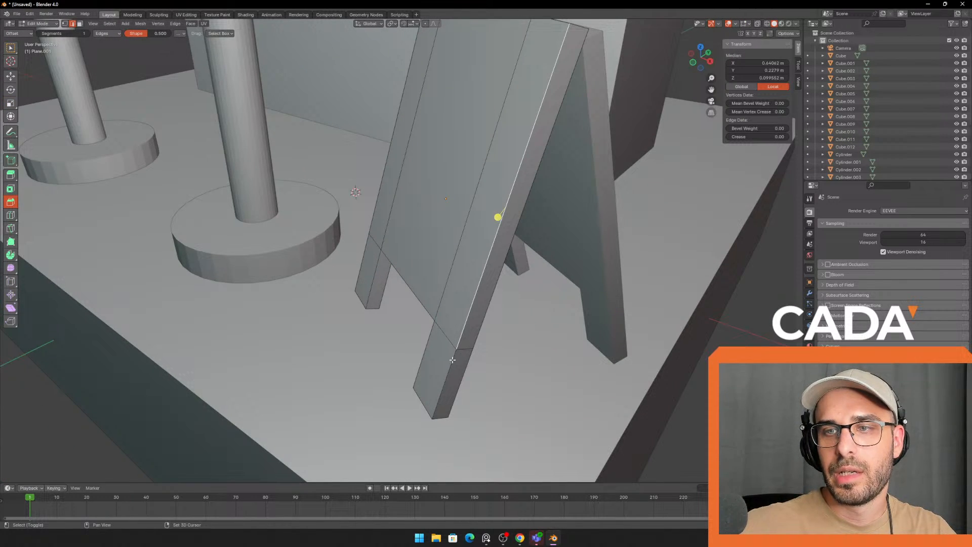
{"action": "middle_click_drag", "start_coordinate": [452, 360], "coordinate": [425, 314]}
{"action": "key", "text": "ctrl+b"}
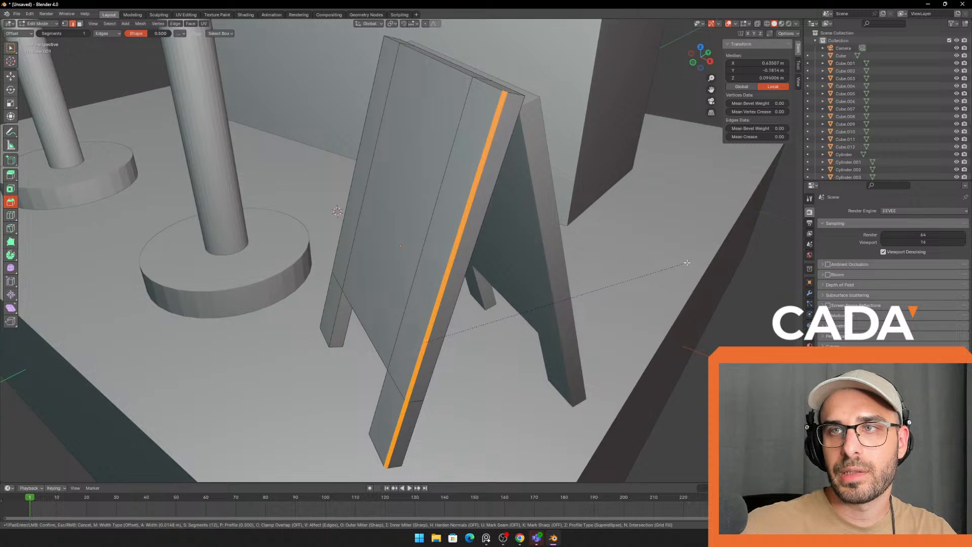
{"action": "left_click", "coordinate": [696, 263]}
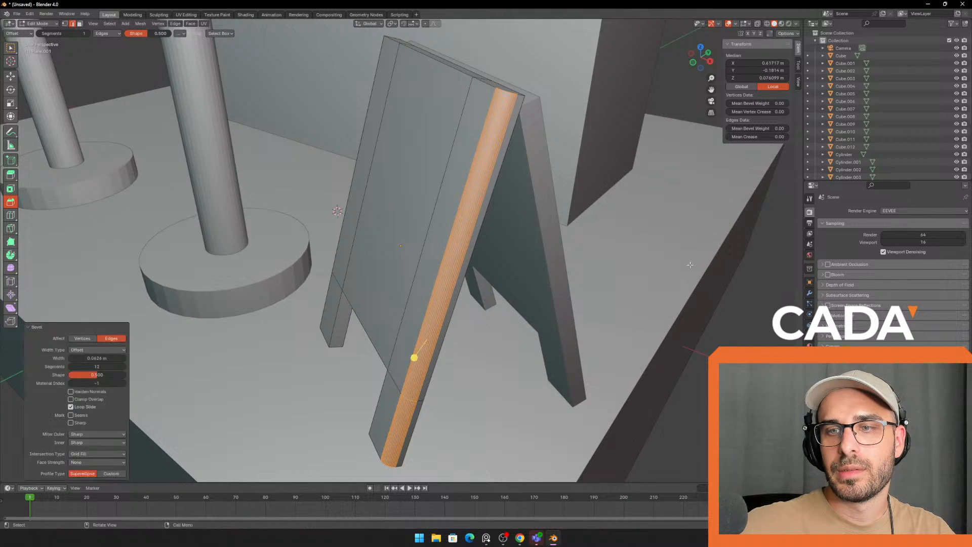
- Undo the bevel on the sandwich board's side edge and return the board to Object Mode
{"action": "key", "text": "Tab"}
{"action": "key", "text": "a"}
{"action": "scroll", "coordinate": [535, 262], "scroll_direction": "down", "scroll_amount": 5}
{"action": "middle_click_drag", "start_coordinate": [535, 263], "coordinate": [555, 299]}
{"action": "left_click", "coordinate": [630, 339]}
{"action": "middle_click_drag", "start_coordinate": [630, 339], "coordinate": [510, 328]}
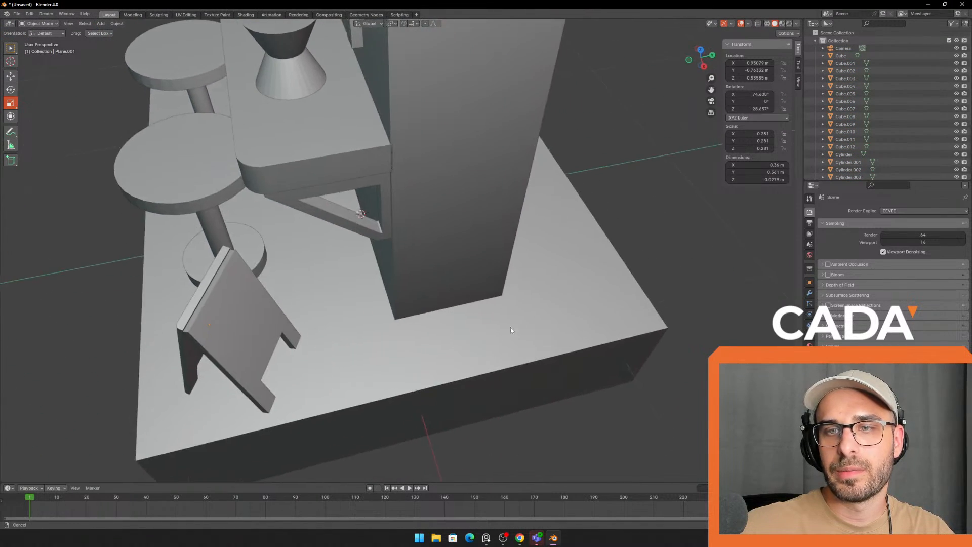
{"action": "scroll", "coordinate": [360, 276], "scroll_direction": "up", "scroll_amount": 4}
{"action": "middle_click_drag", "start_coordinate": [233, 329], "coordinate": [527, 230], "text": "shift"}
{"action": "scroll", "coordinate": [450, 260], "scroll_direction": "up", "scroll_amount": 2}
{"action": "scroll", "coordinate": [449, 259], "scroll_direction": "down", "scroll_amount": 4}
{"action": "key", "text": "Tab"}
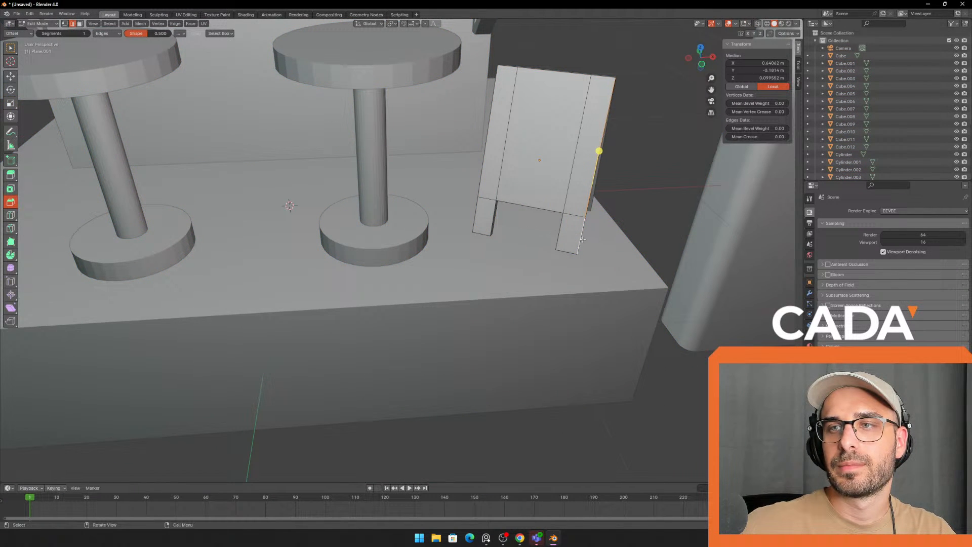
{"action": "key", "text": "Tab"}
{"action": "scroll", "coordinate": [658, 264], "scroll_direction": "down", "scroll_amount": 4}
{"action": "key", "text": "a"}
{"action": "middle_click_drag", "start_coordinate": [659, 265], "coordinate": [562, 266], "text": "shift"}
{"action": "left_click", "coordinate": [562, 266]}
{"action": "middle_click_drag", "start_coordinate": [319, 223], "coordinate": [369, 275], "text": "shift"}
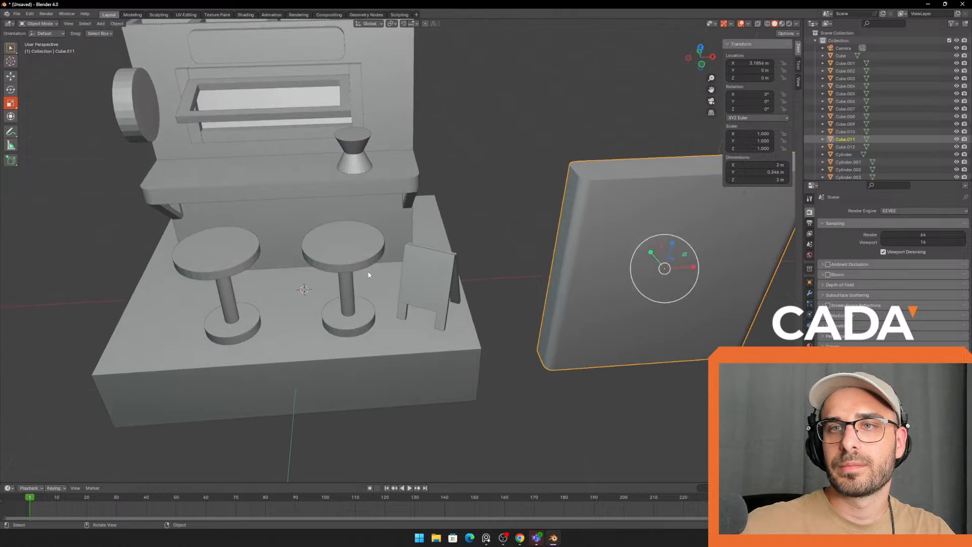
- Select the top face of the stool seat nearest the sandwich board and bevel its rim about 0.0978 m with 12 segments
{"action": "left_click", "coordinate": [329, 257]}
{"action": "key", "text": "Tab"}
{"action": "scroll", "coordinate": [318, 257], "scroll_direction": "up", "scroll_amount": 4}
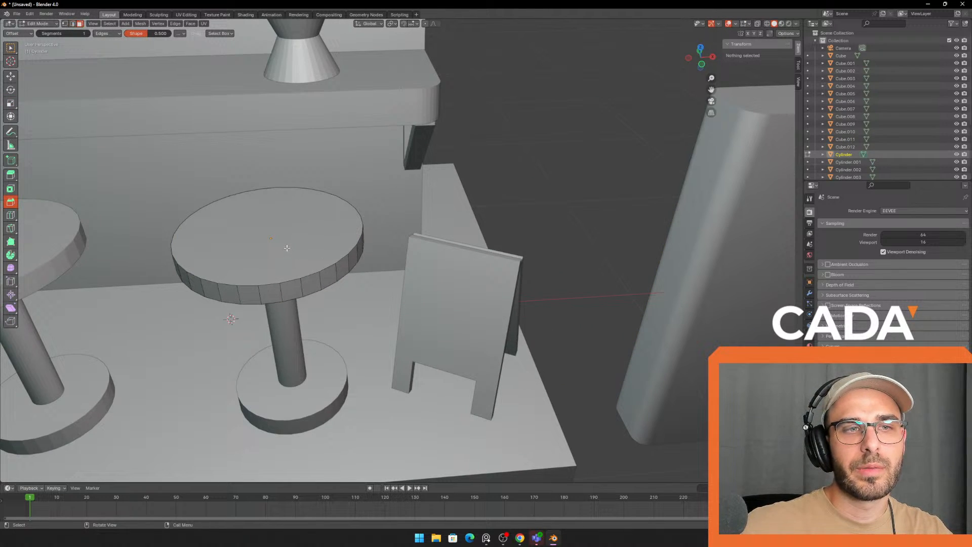
{"action": "left_click", "coordinate": [287, 247]}
{"action": "middle_click_drag", "start_coordinate": [401, 239], "coordinate": [469, 234], "text": "shift"}
{"action": "scroll", "coordinate": [429, 228], "scroll_direction": "up", "scroll_amount": 2}
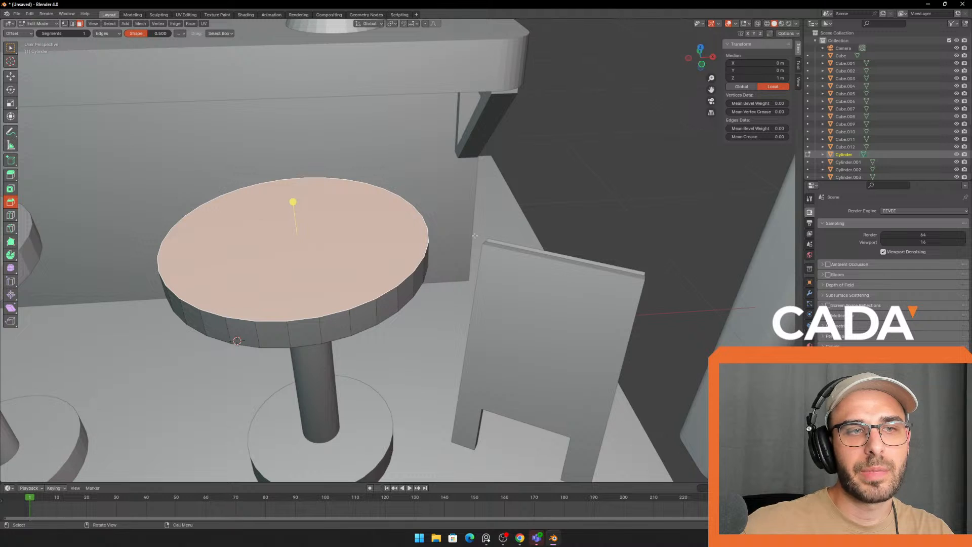
{"action": "key", "text": "ctrl+b"}
{"action": "left_click", "coordinate": [527, 232]}
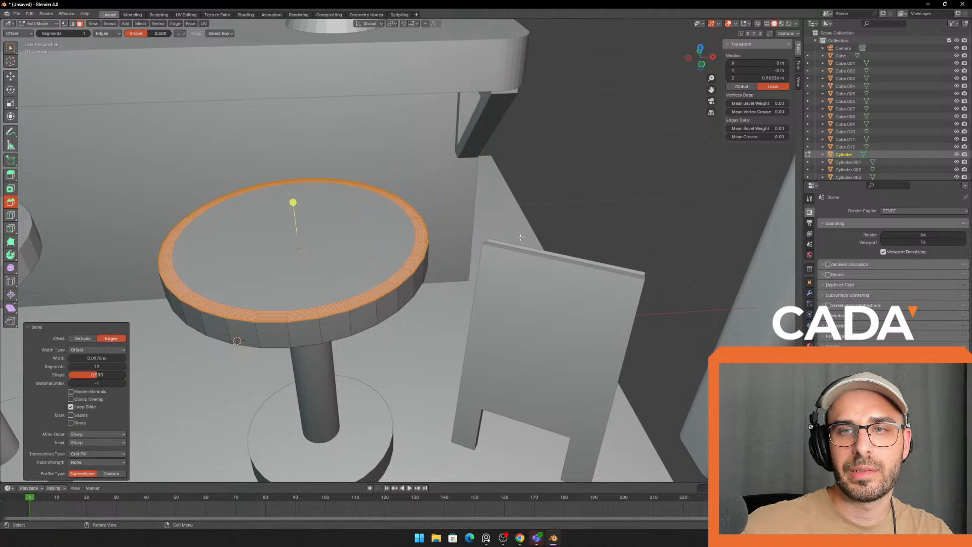
- Undo the rim bevel, bevel the stool seat's top rim again and return to Object Mode
{"action": "key", "text": "ctrl+z"}
{"action": "key", "text": "ctrl+b"}
{"action": "left_click", "coordinate": [554, 219]}
{"action": "key", "text": "Tab"}
{"action": "key", "text": "a"}
{"action": "scroll", "coordinate": [508, 252], "scroll_direction": "down", "scroll_amount": 4}
{"action": "middle_click_drag", "start_coordinate": [507, 252], "coordinate": [469, 258]}
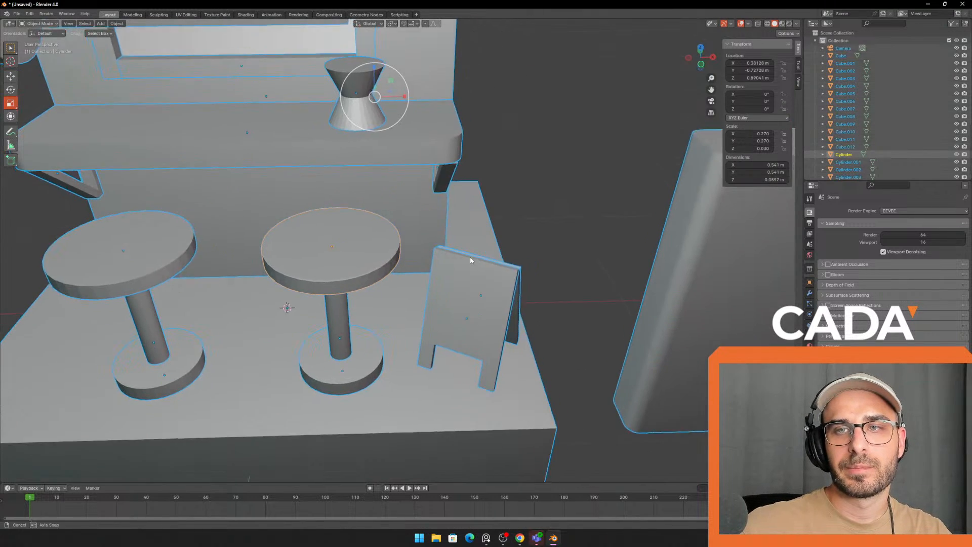
- Undo the stool seat's rim bevel and reselect the rounded test block
{"action": "key", "text": "ctrl+z"}
{"action": "key", "text": "ctrl+z"}
{"action": "key", "text": "ctrl+z"}
{"action": "key", "text": "Tab"}
{"action": "left_click_drag", "start_coordinate": [468, 252], "coordinate": [615, 286]}
{"action": "middle_click_drag", "start_coordinate": [615, 285], "coordinate": [521, 275], "text": "shift"}
{"action": "left_click", "coordinate": [581, 268]}
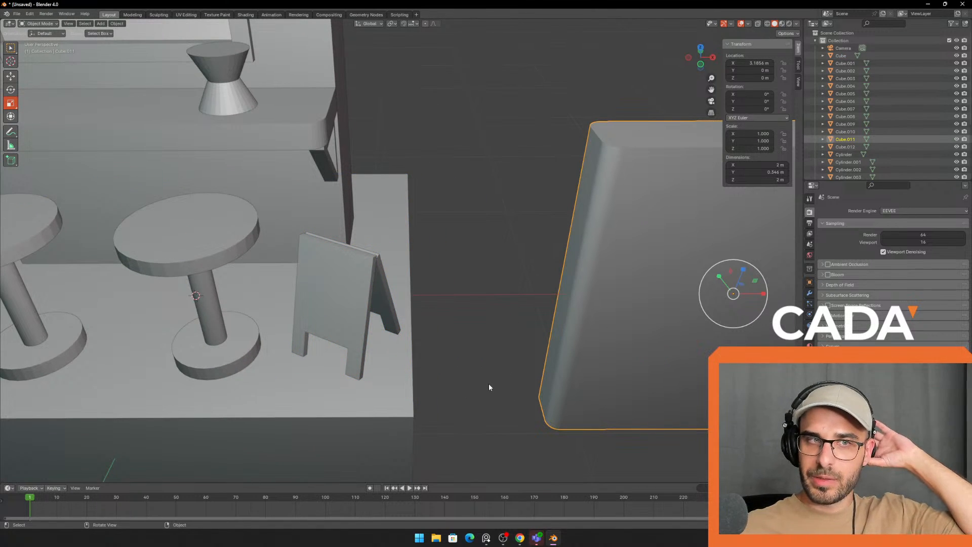
- Delete the rounded test block beside the diorama
{"action": "scroll", "coordinate": [519, 400], "scroll_direction": "down", "scroll_amount": 4}
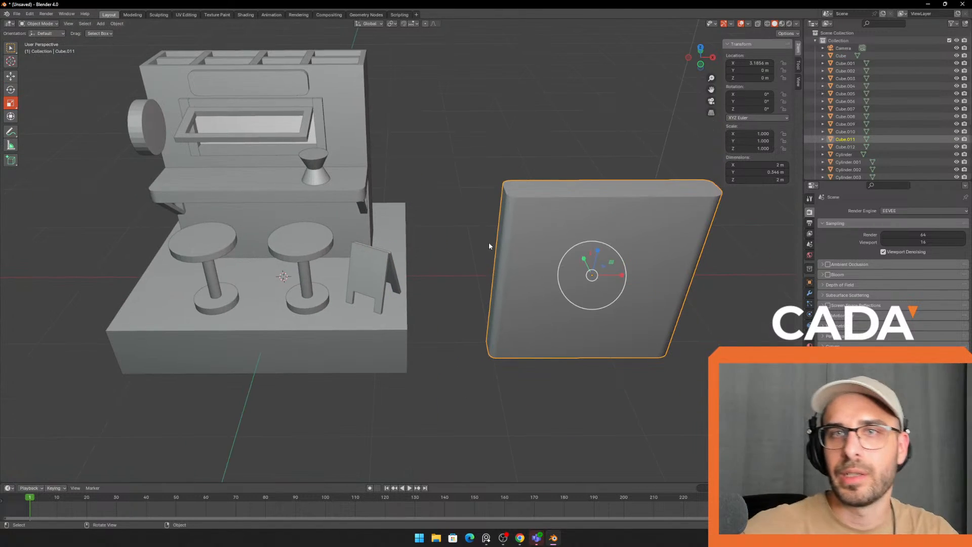
{"action": "left_click", "coordinate": [488, 242]}
{"action": "middle_click_drag", "start_coordinate": [485, 140], "coordinate": [533, 154]}
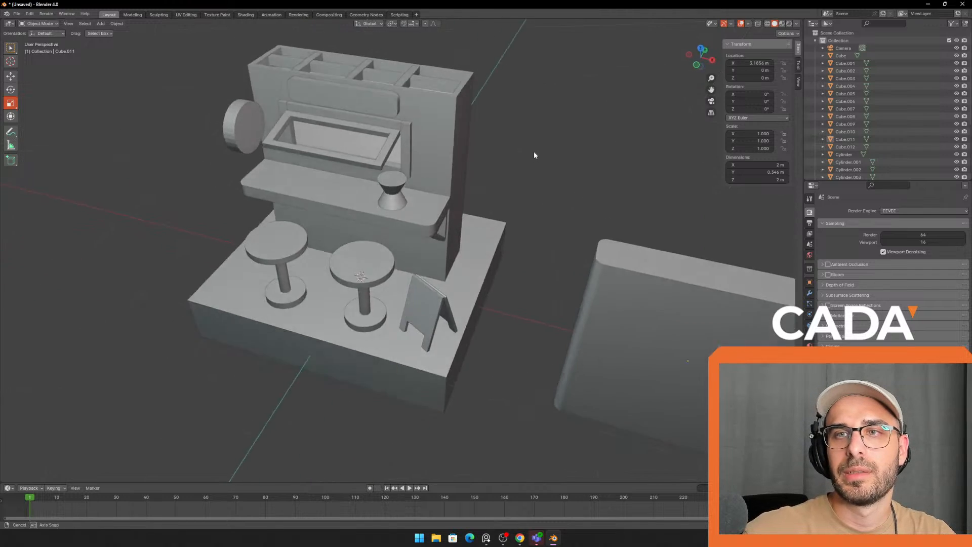
{"action": "scroll", "coordinate": [534, 177], "scroll_direction": "up", "scroll_amount": 2}
{"action": "left_click", "coordinate": [584, 307]}
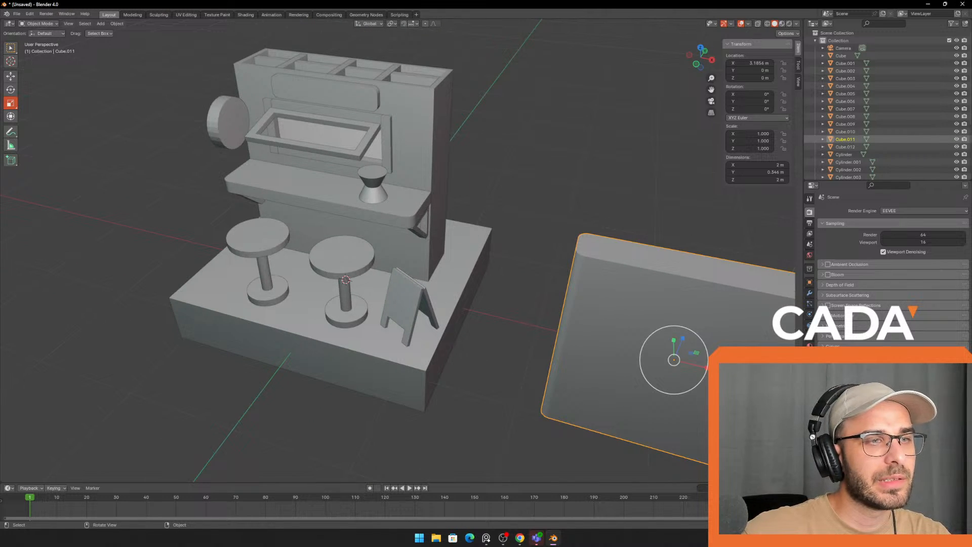
{"action": "left_click", "coordinate": [531, 189]}
{"action": "left_click", "coordinate": [579, 283]}
{"action": "middle_click_drag", "start_coordinate": [579, 283], "coordinate": [514, 273], "text": "shift"}
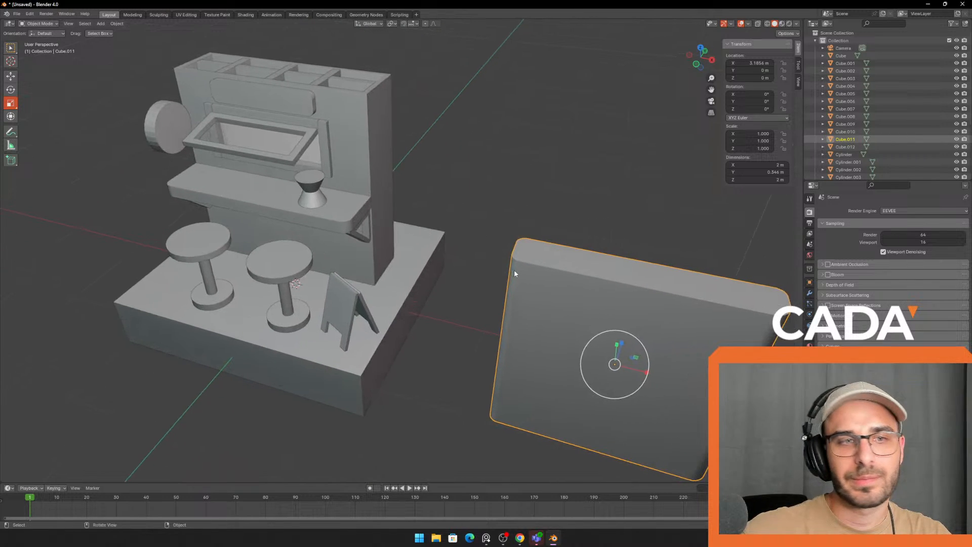
{"action": "key", "text": "x"}
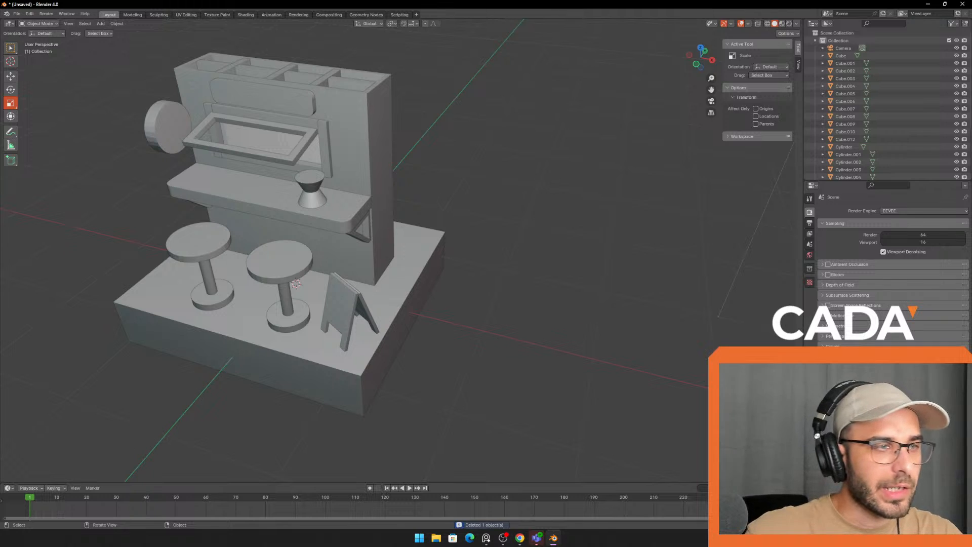
- Add a new 2 m cube mesh at the world origin
{"action": "key", "text": "alt+Tab"}
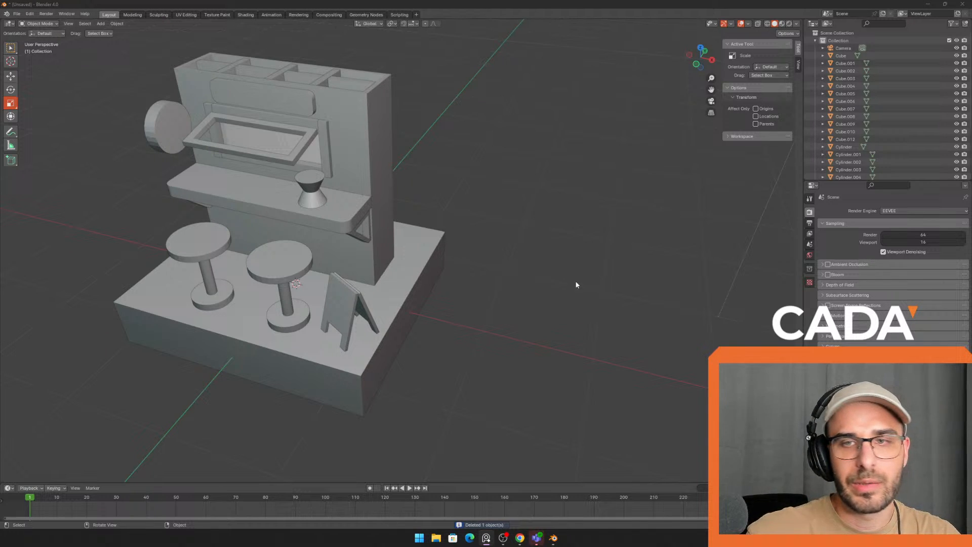
{"action": "middle_click_drag", "start_coordinate": [576, 284], "coordinate": [445, 296]}
{"action": "left_click", "coordinate": [439, 300]}
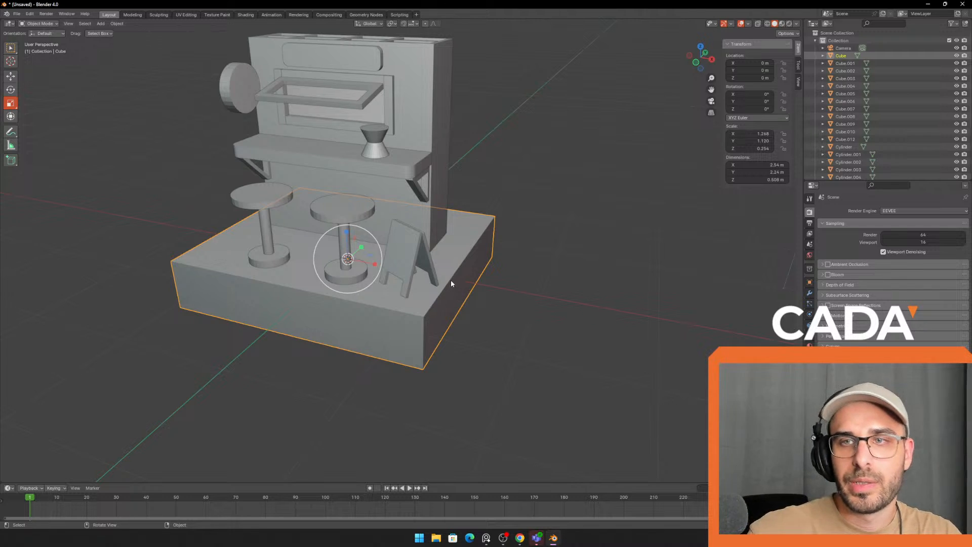
{"action": "key", "text": "shift+a"}
{"action": "left_click", "coordinate": [481, 289]}
{"action": "scroll", "coordinate": [372, 270], "scroll_direction": "up", "scroll_amount": 3}
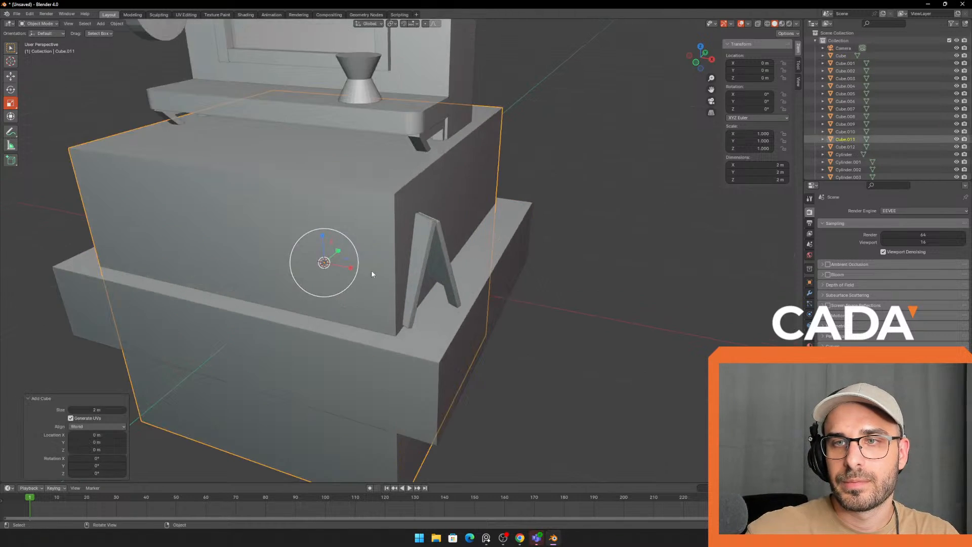
- Move the new cube 1.651 m along the X axis, away from the stools
{"action": "left_click", "coordinate": [10, 76]}
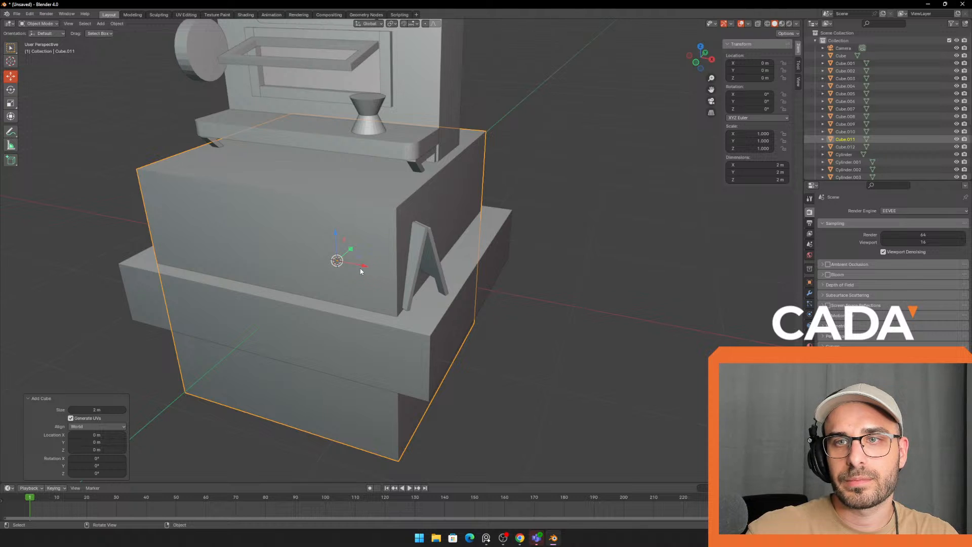
{"action": "left_click_drag", "start_coordinate": [363, 266], "coordinate": [551, 275]}
{"action": "middle_click_drag", "start_coordinate": [541, 263], "coordinate": [115, 185]}
- Narrow the new cube along the X axis to a scale of 0.669, a width of 1.34 m
{"action": "left_click", "coordinate": [7, 104]}
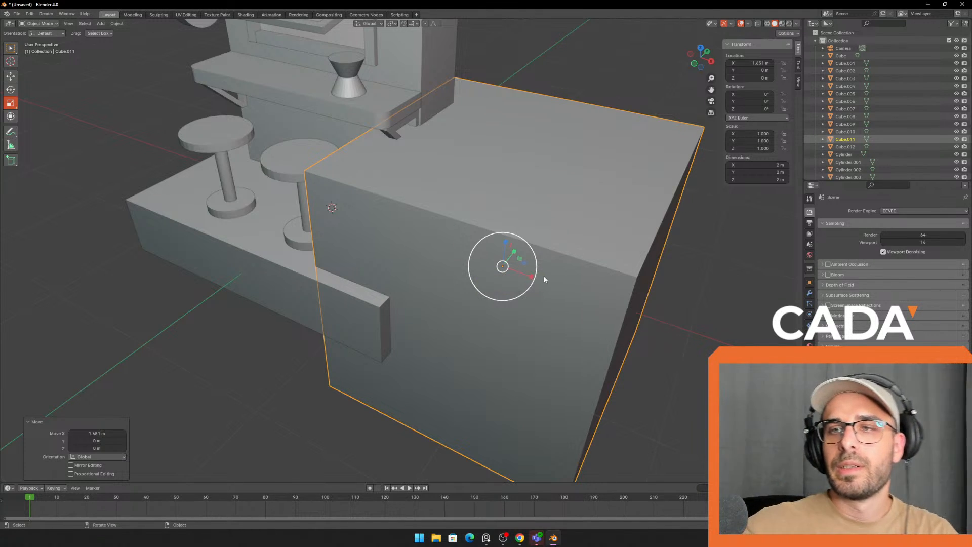
{"action": "key", "text": "s"}
{"action": "key", "text": "x"}
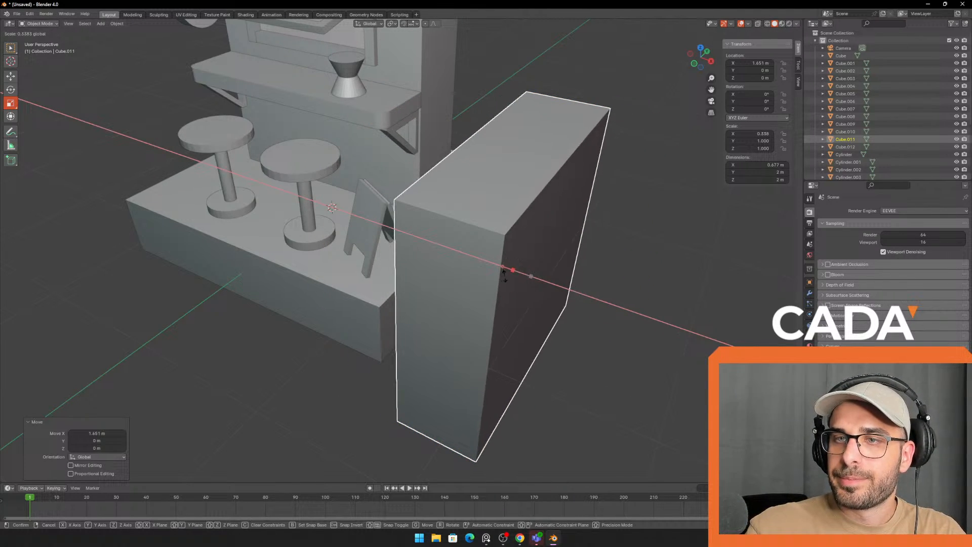
{"action": "key", "text": "Escape"}
{"action": "middle_click_drag", "start_coordinate": [534, 292], "coordinate": [544, 276]}
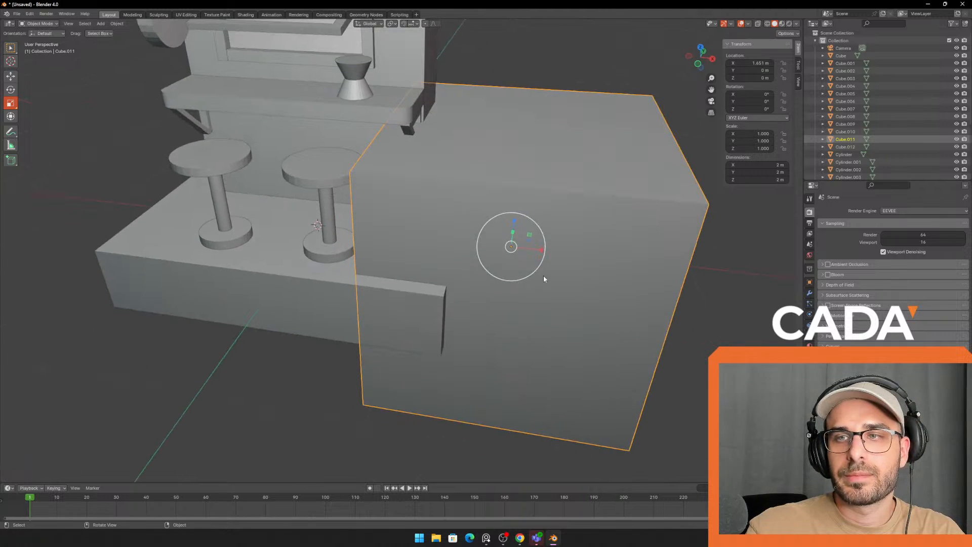
{"action": "left_click_drag", "start_coordinate": [541, 252], "coordinate": [535, 249]}
- Try narrowing the cube further along the X axis, to a width of 0.697 m
{"action": "left_click", "coordinate": [534, 248]}
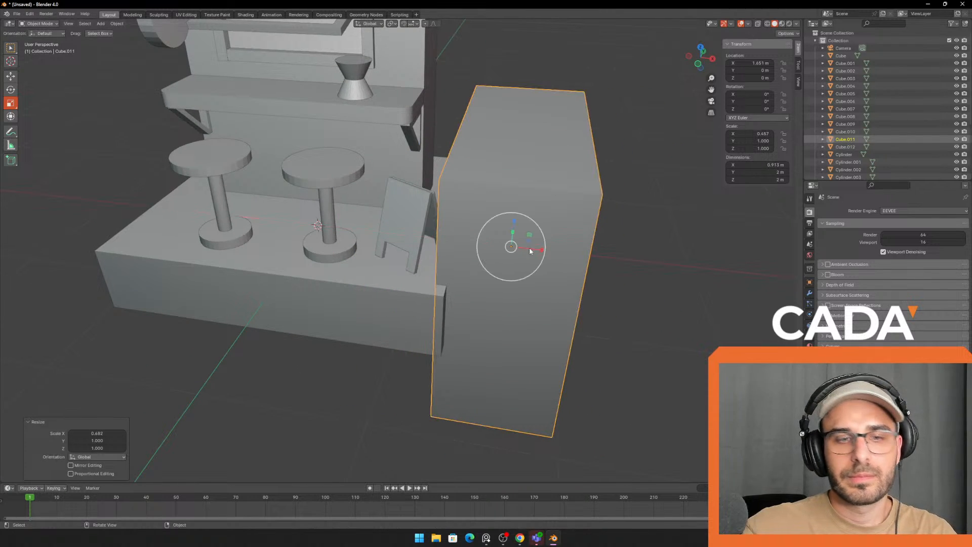
{"action": "key", "text": "s"}
{"action": "key", "text": "x"}
{"action": "left_click", "coordinate": [534, 250]}
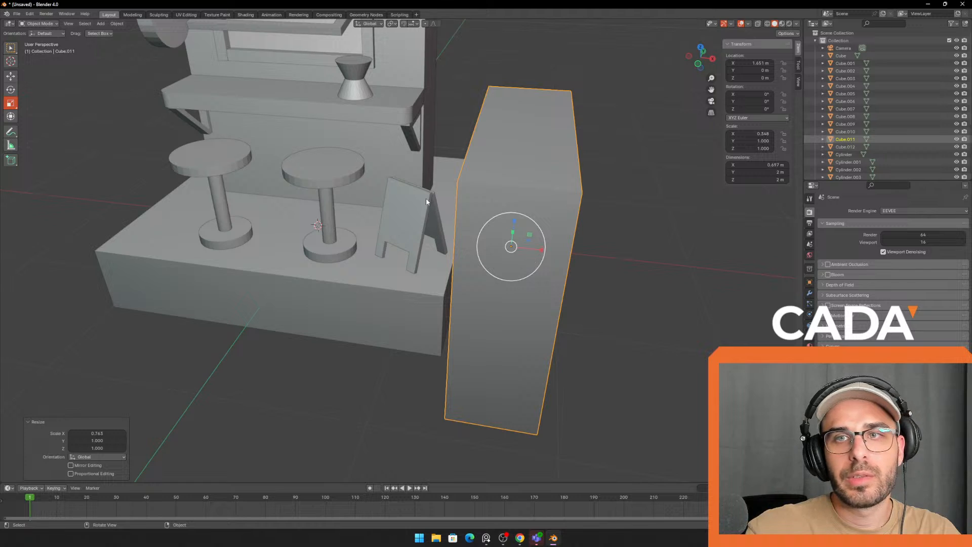
{"action": "key", "text": "ctrl+z"}
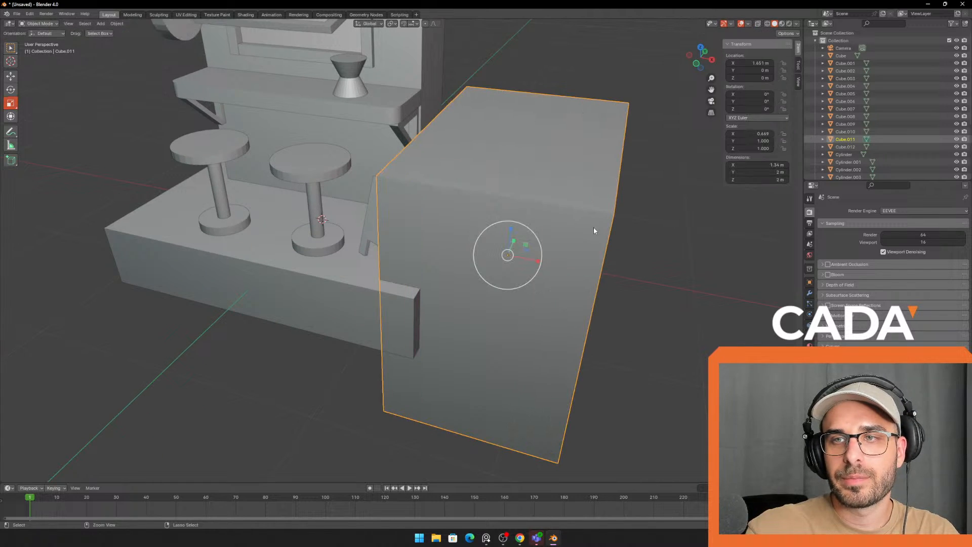
- Apply the narrowed cube's scale in Object Mode
{"action": "key", "text": "Tab"}
{"action": "key", "text": "Tab"}
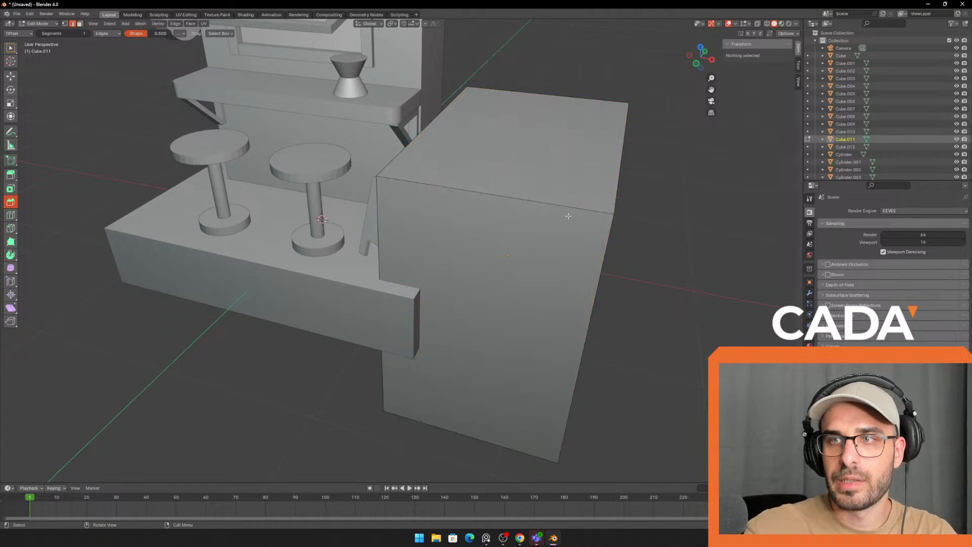
{"action": "middle_click_drag", "start_coordinate": [659, 204], "coordinate": [651, 198]}
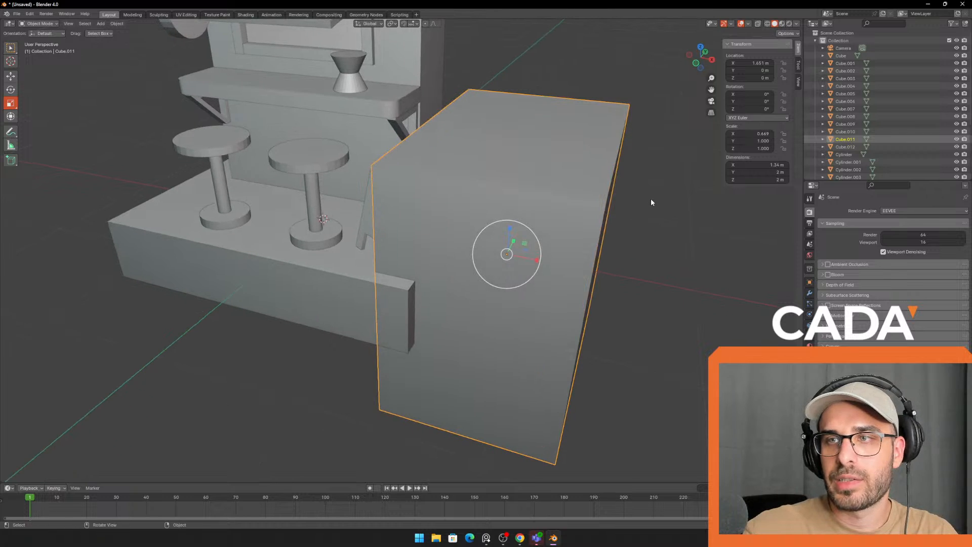
{"action": "key", "text": "ctrl+a"}
{"action": "key", "text": "ctrl+a"}
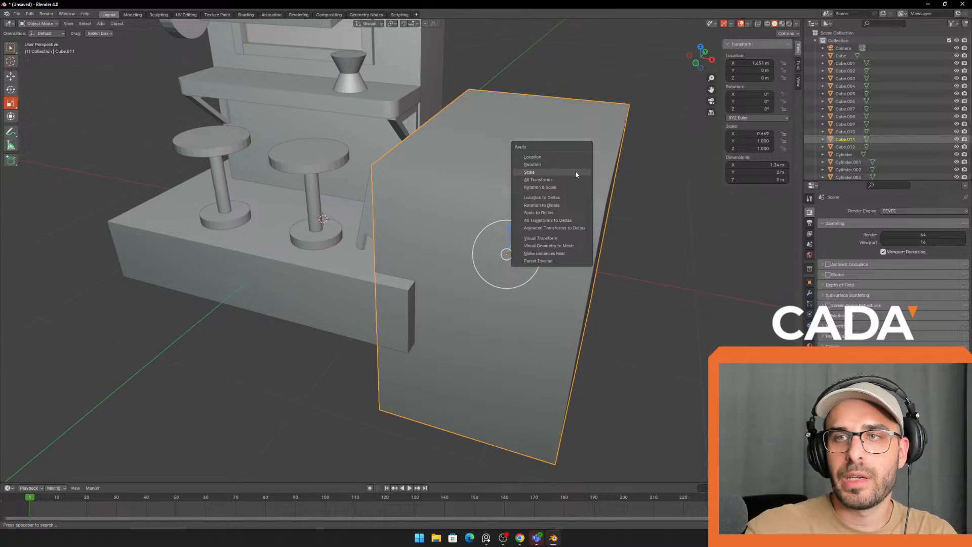
{"action": "left_click", "coordinate": [576, 171]}
- Select the cube's upper front edge in Edit Mode
{"action": "key", "text": "Tab"}
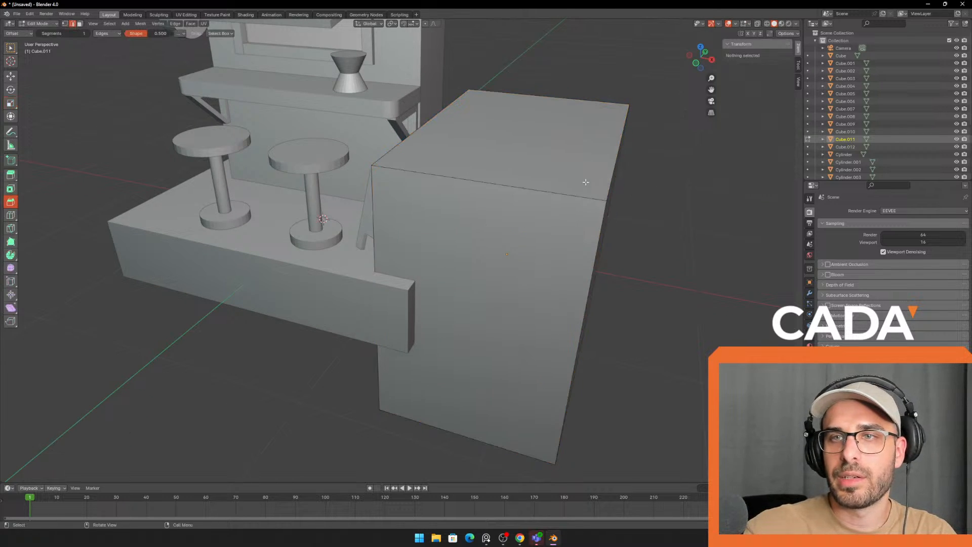
{"action": "left_click", "coordinate": [492, 178]}
{"action": "middle_click_drag", "start_coordinate": [559, 189], "coordinate": [453, 175]}
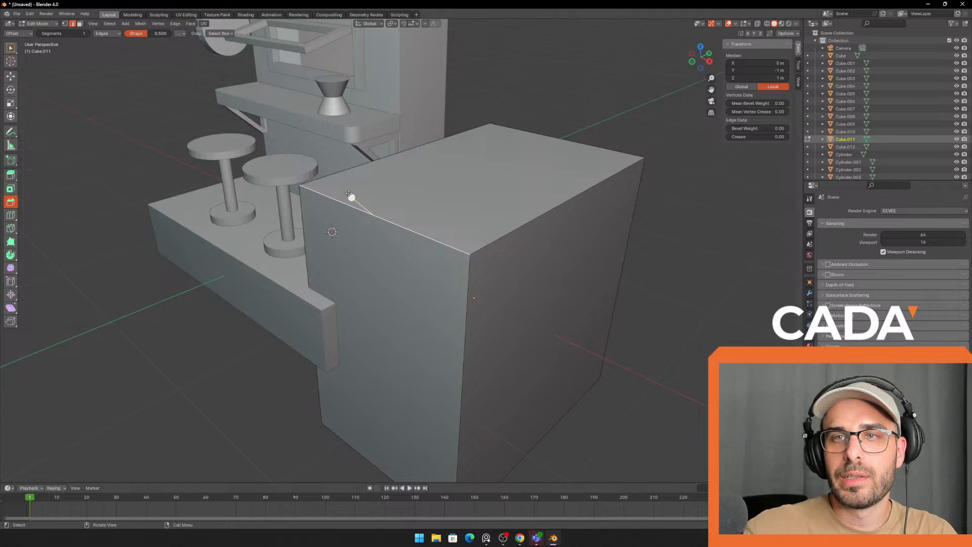
- Try single-segment bevels on the cube's upper front edge and undo them
{"action": "left_click_drag", "start_coordinate": [349, 194], "coordinate": [374, 152]}
{"action": "middle_click_drag", "start_coordinate": [375, 152], "coordinate": [247, 280]}
{"action": "left_click", "coordinate": [37, 326]}
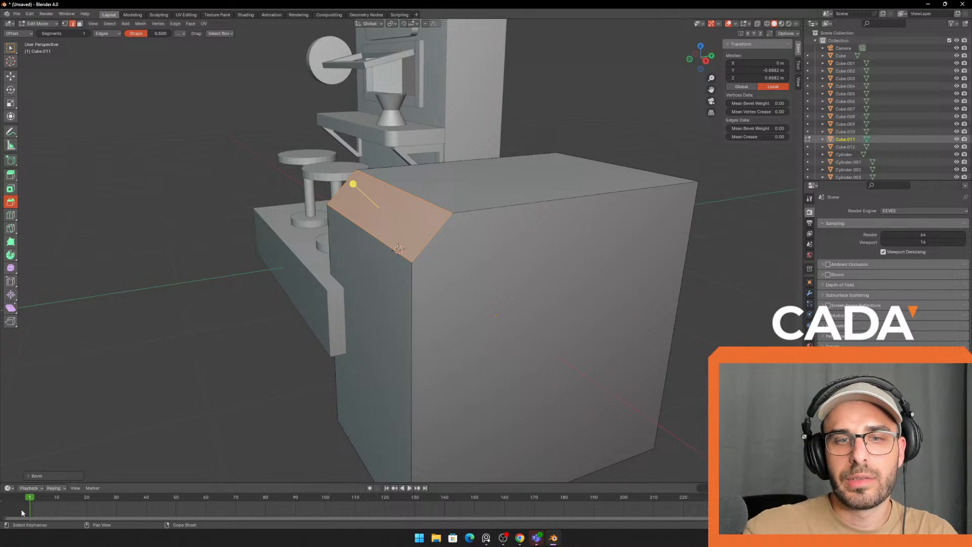
{"action": "key", "text": "ctrl+z"}
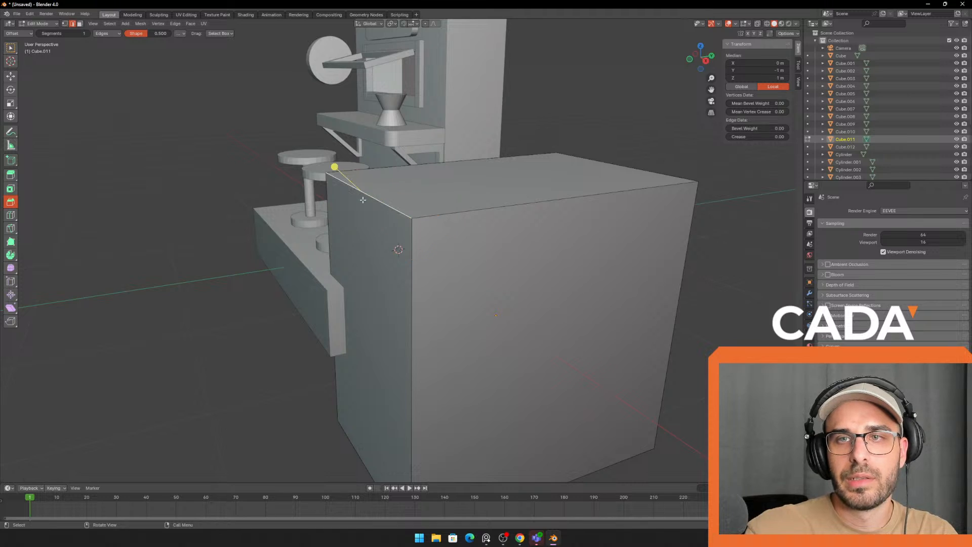
{"action": "left_click_drag", "start_coordinate": [346, 174], "coordinate": [305, 131]}
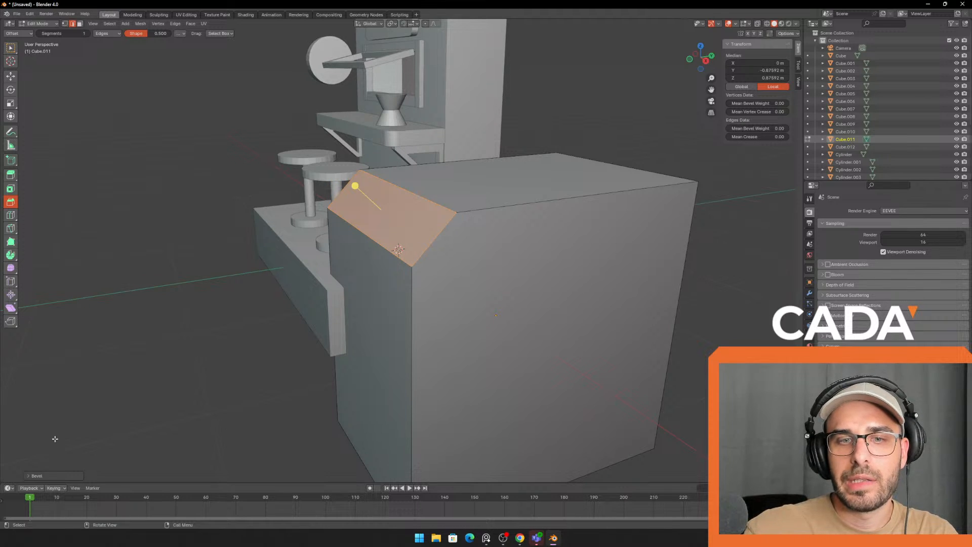
{"action": "key", "text": "ctrl+z"}
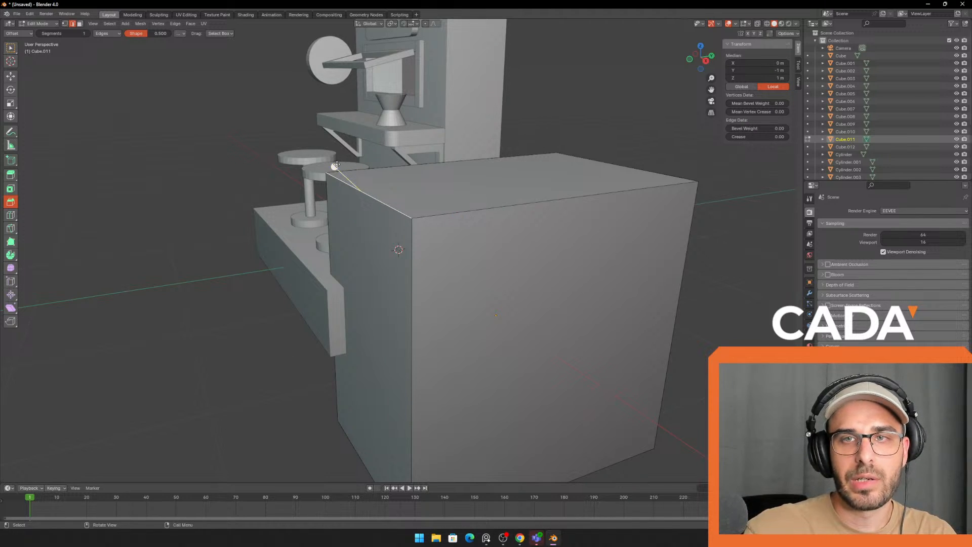
- Bevel the cube's upper front edge with a width of 0.214 m and 9 segments
{"action": "left_click_drag", "start_coordinate": [336, 165], "coordinate": [288, 172]}
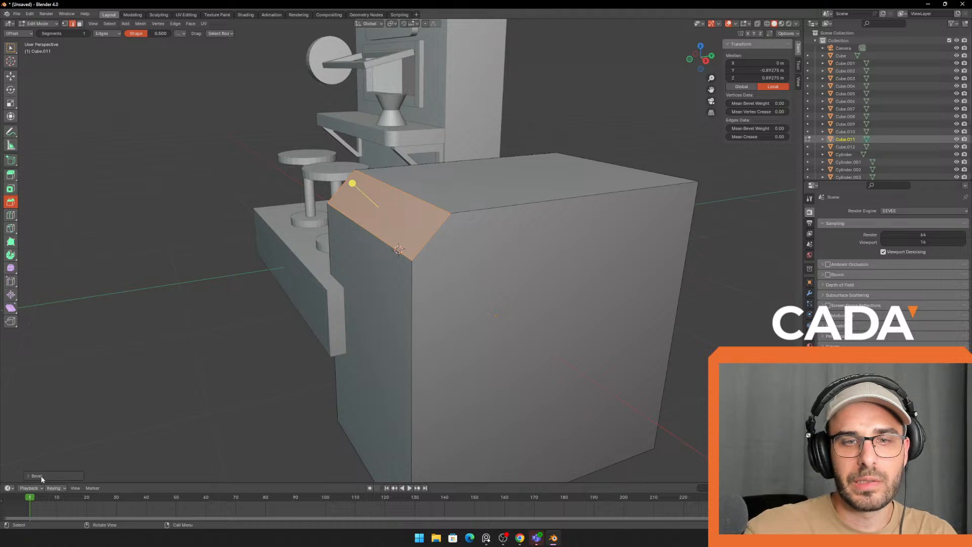
{"action": "left_click", "coordinate": [60, 474]}
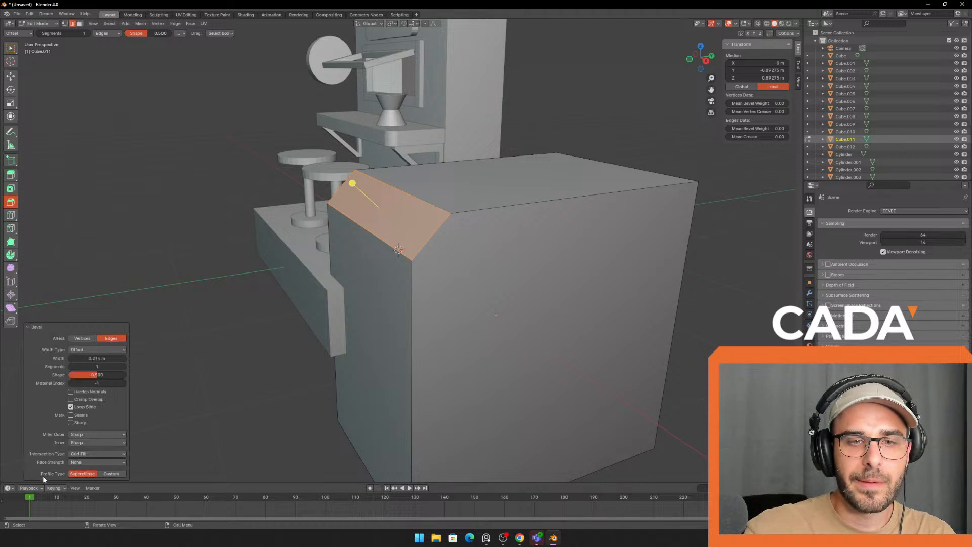
{"action": "left_click_drag", "start_coordinate": [90, 368], "coordinate": [100, 368]}
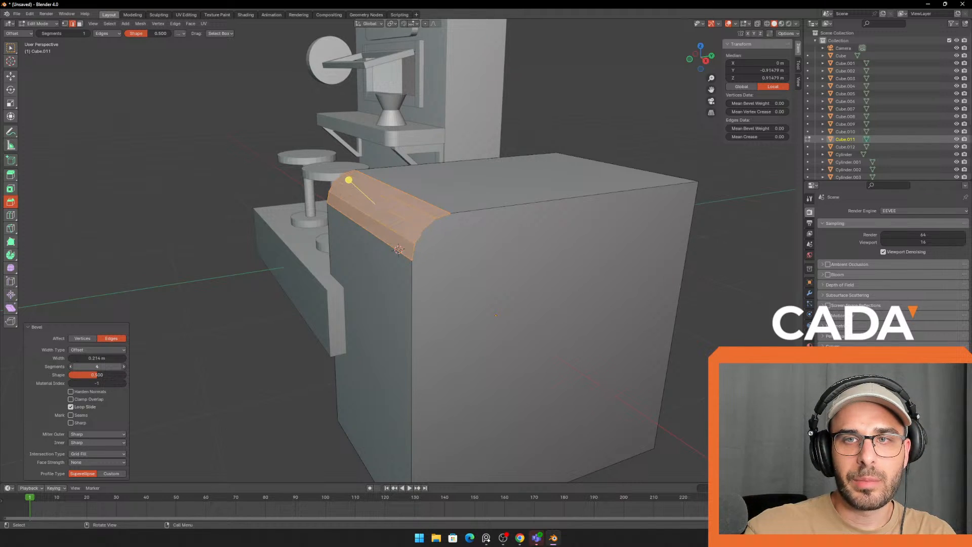
{"action": "middle_click_drag", "start_coordinate": [213, 249], "coordinate": [208, 230]}
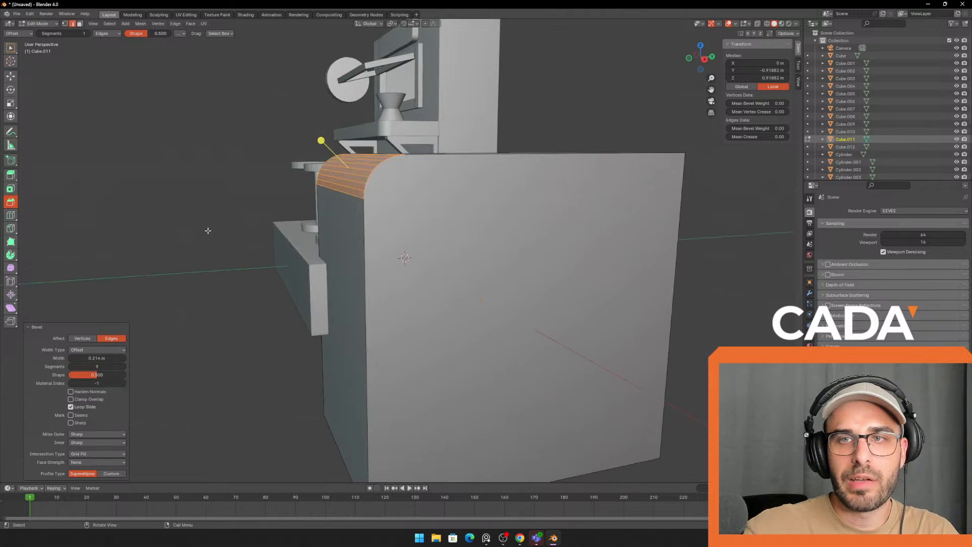
{"action": "scroll", "coordinate": [192, 198], "scroll_direction": "up", "scroll_amount": 2}
{"action": "middle_click_drag", "start_coordinate": [191, 195], "coordinate": [190, 242], "text": "shift"}
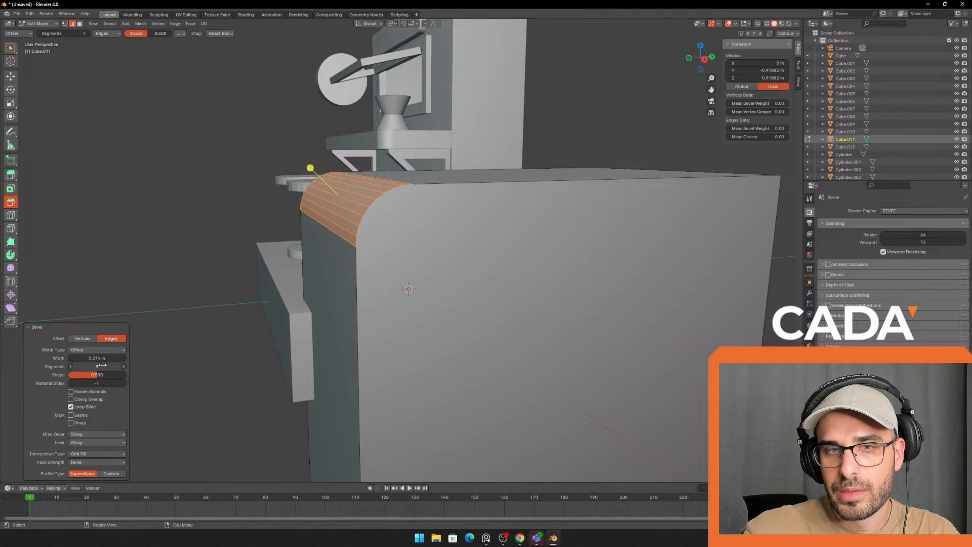
- Set the bevel to a width of 0.634 m, 14 segments and a convex shape of about 0.64, and return to Object Mode
{"action": "left_click_drag", "start_coordinate": [99, 358], "coordinate": [51, 375]}
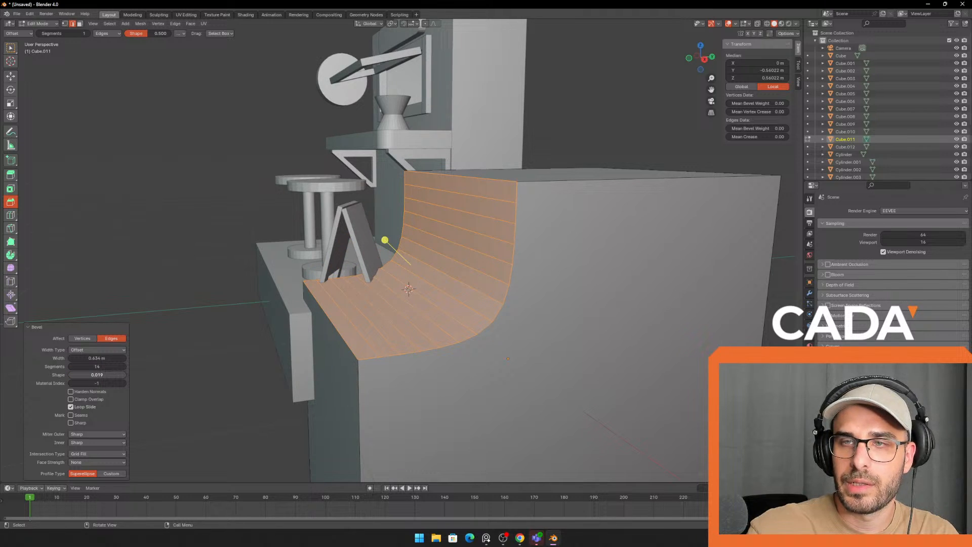
{"action": "left_click_drag", "start_coordinate": [50, 375], "coordinate": [104, 375]}
{"action": "scroll", "coordinate": [157, 279], "scroll_direction": "down", "scroll_amount": 3}
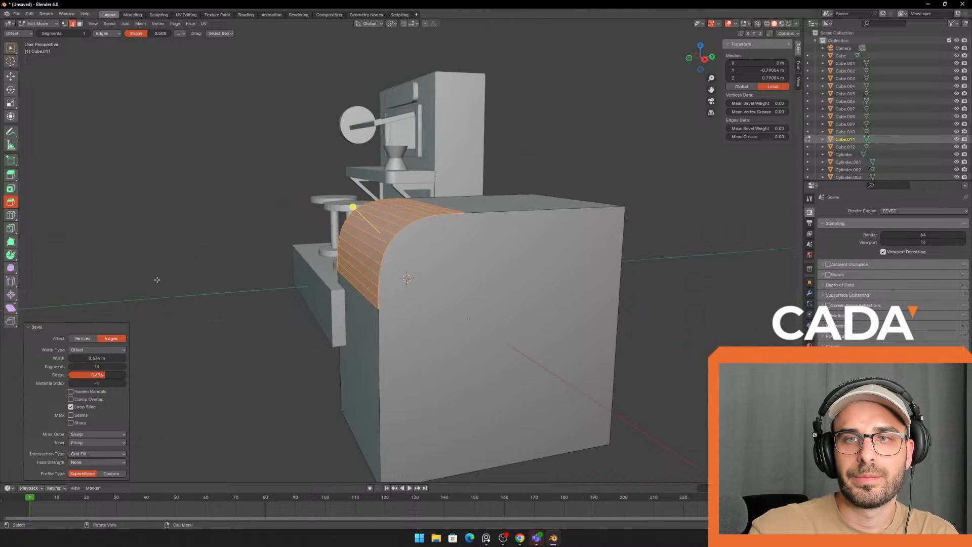
{"action": "left_click", "coordinate": [187, 299]}
{"action": "middle_click_drag", "start_coordinate": [189, 299], "coordinate": [291, 337]}
{"action": "key", "text": "Tab"}
- Apply the scale of the block with the rounded front edge
{"action": "middle_click_drag", "start_coordinate": [506, 342], "coordinate": [597, 232]}
{"action": "scroll", "coordinate": [557, 243], "scroll_direction": "up", "scroll_amount": 4}
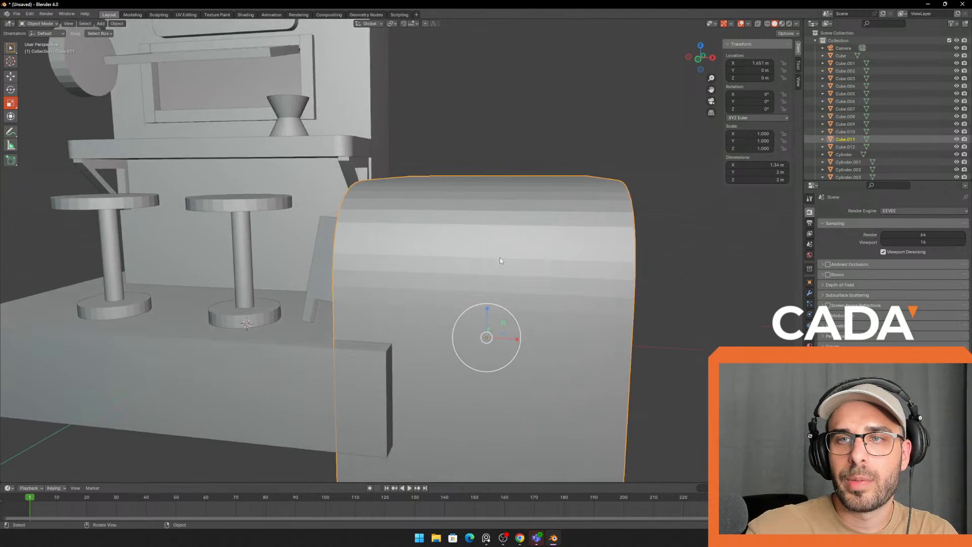
{"action": "scroll", "coordinate": [500, 259], "scroll_direction": "down", "scroll_amount": 2}
{"action": "mouse_move", "coordinate": [486, 225]}
{"action": "middle_mouse_down"}
{"action": "mouse_move", "coordinate": [475, 219]}
{"action": "mouse_move", "coordinate": [495, 226]}
{"action": "middle_mouse_up"}
{"action": "key", "text": "ctrl+a"}
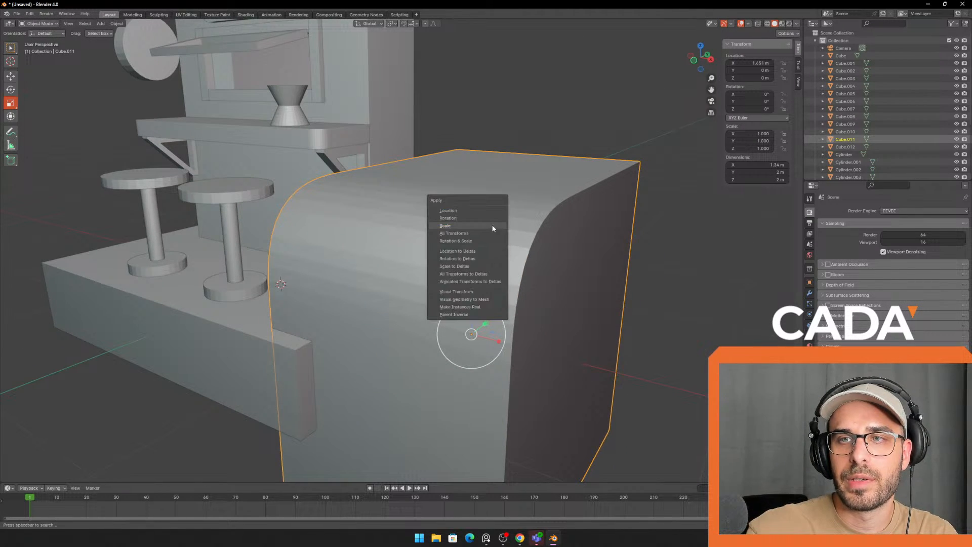
{"action": "left_click", "coordinate": [493, 227]}
- Give the rounded block Shade Auto Smooth with a 30° angle
{"action": "key", "text": "shift+a"}
{"action": "mouse_move", "coordinate": [561, 152]}
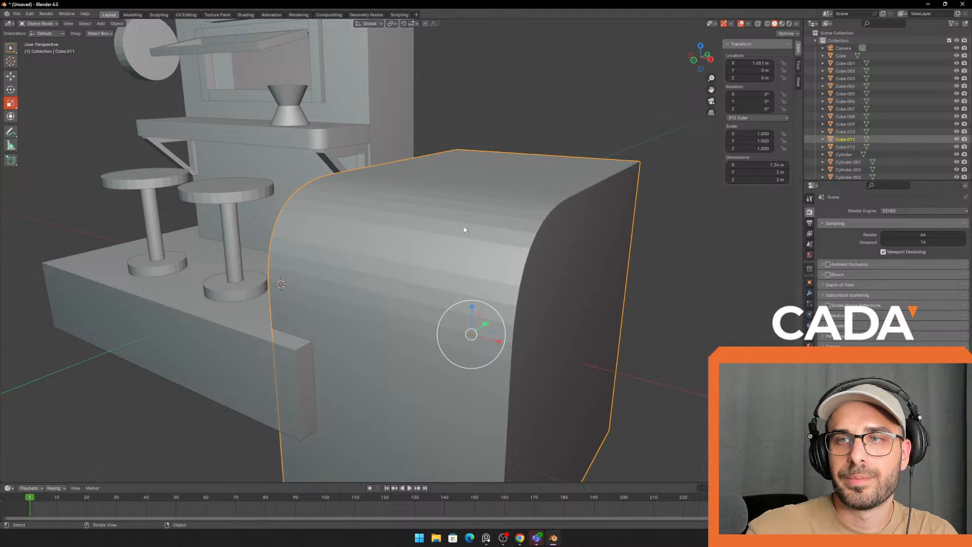
{"action": "key", "text": "shift+a"}
{"action": "left_click", "coordinate": [545, 147]}
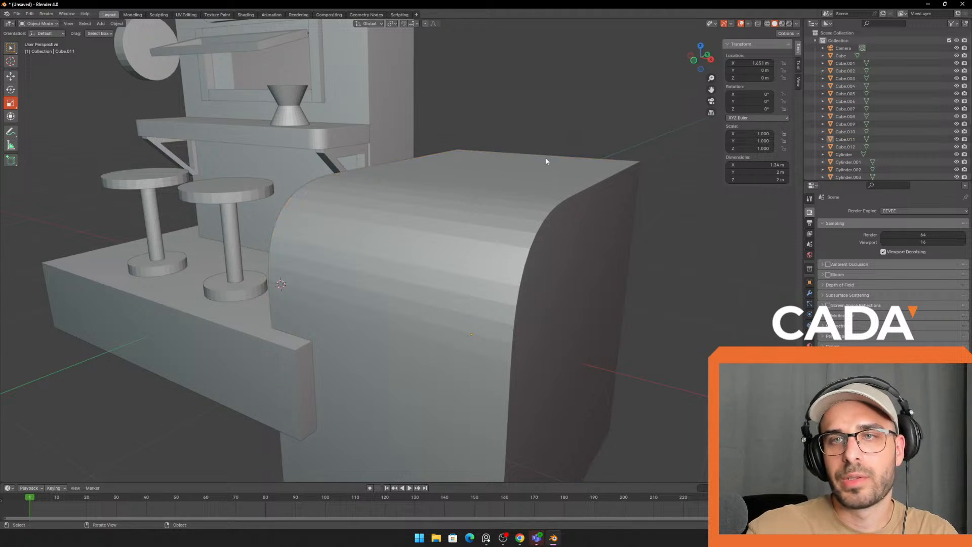
{"action": "left_click", "coordinate": [448, 240]}
{"action": "middle_click_drag", "start_coordinate": [448, 240], "coordinate": [542, 214]}
{"action": "right_click", "coordinate": [563, 185]}
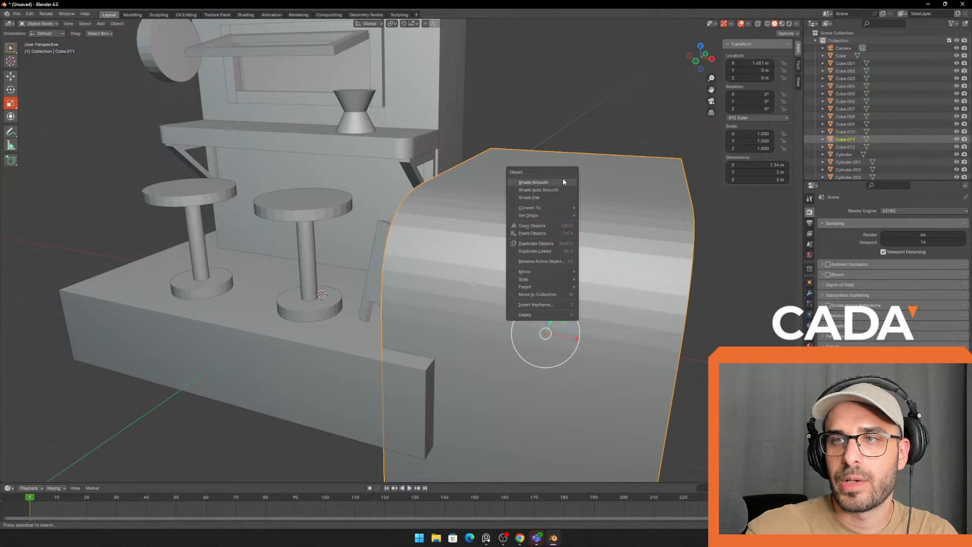
{"action": "left_click", "coordinate": [557, 189]}
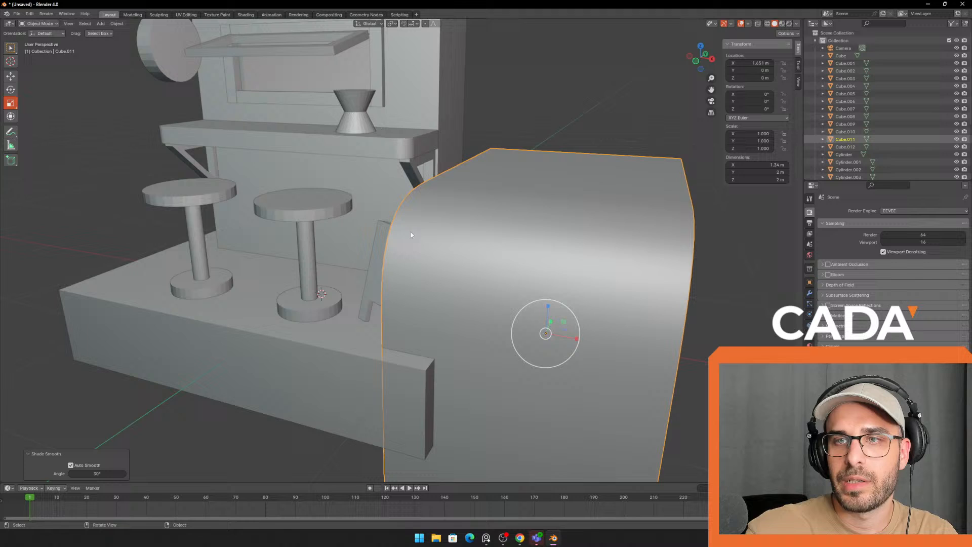
- Apply Shade Auto Smooth to the parts of both stools and the hourglass-shaped object on the counter
{"action": "left_click", "coordinate": [299, 212]}
{"action": "left_click", "coordinate": [308, 310], "text": "shift"}
{"action": "left_click", "coordinate": [306, 269], "text": "shift"}
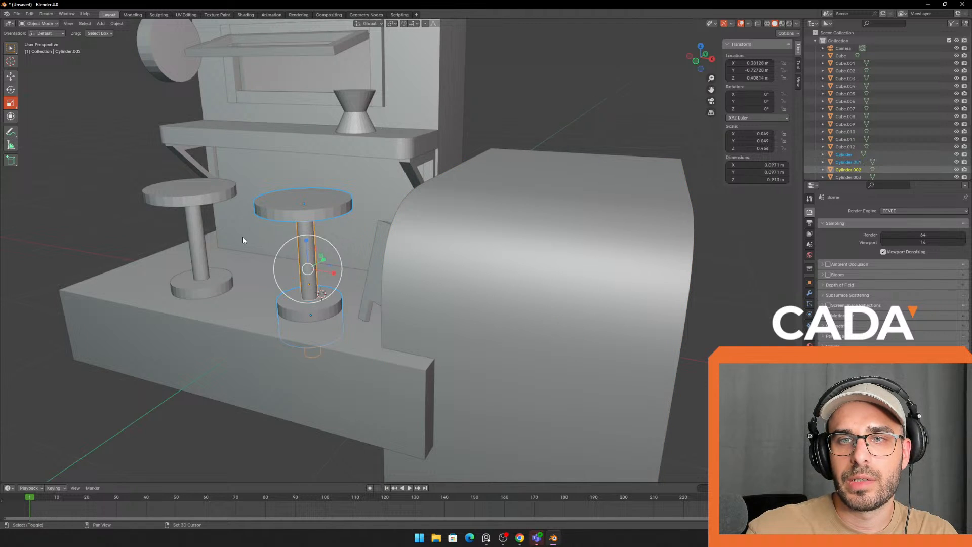
{"action": "left_click", "coordinate": [189, 191], "text": "shift"}
{"action": "left_click", "coordinate": [198, 288], "text": "shift"}
{"action": "middle_click_drag", "start_coordinate": [330, 175], "coordinate": [372, 157]}
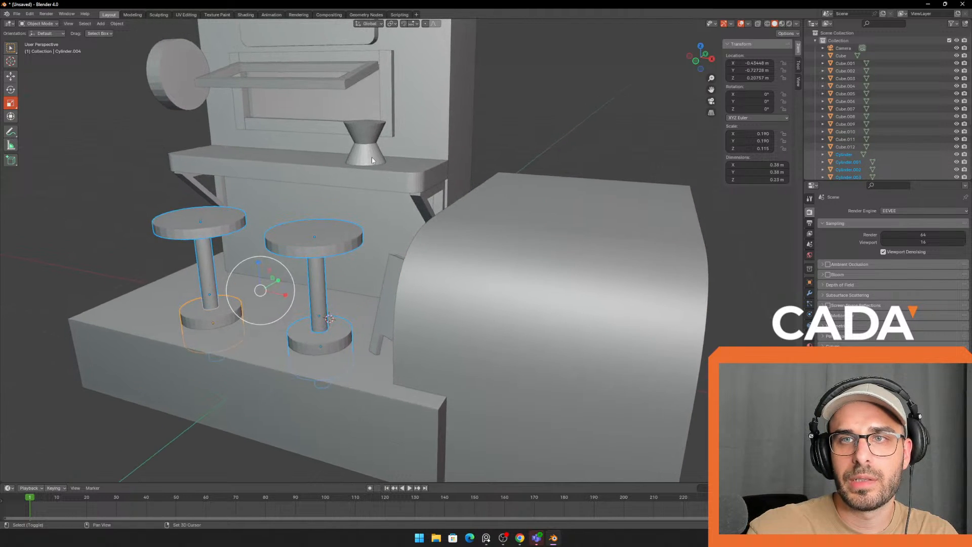
{"action": "left_click", "coordinate": [372, 157], "text": "shift"}
{"action": "right_click", "coordinate": [371, 148]}
{"action": "left_click", "coordinate": [372, 147]}
{"action": "left_click", "coordinate": [538, 143]}
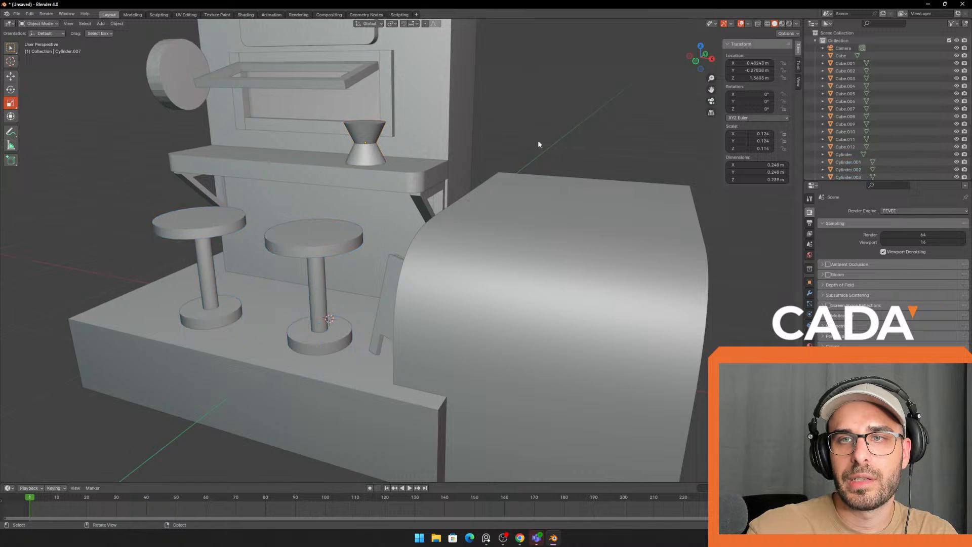
- Apply Shade Auto Smooth to the round wall sign and the rounded signboard above the window
{"action": "middle_click_drag", "start_coordinate": [471, 161], "coordinate": [549, 228]}
{"action": "left_click", "coordinate": [233, 151]}
{"action": "right_click", "coordinate": [234, 151]}
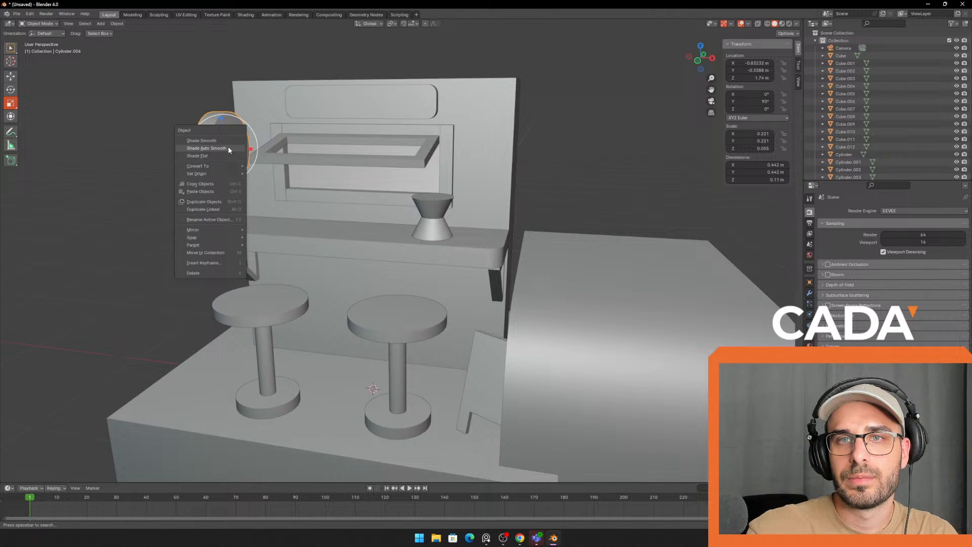
{"action": "left_click", "coordinate": [228, 149]}
{"action": "left_click", "coordinate": [374, 111]}
{"action": "right_click", "coordinate": [396, 114]}
{"action": "left_click", "coordinate": [397, 114]}
{"action": "left_click", "coordinate": [652, 142]}
{"action": "middle_click_drag", "start_coordinate": [653, 143], "coordinate": [613, 168]}
{"action": "middle_click_drag", "start_coordinate": [624, 245], "coordinate": [591, 192], "text": "shift"}
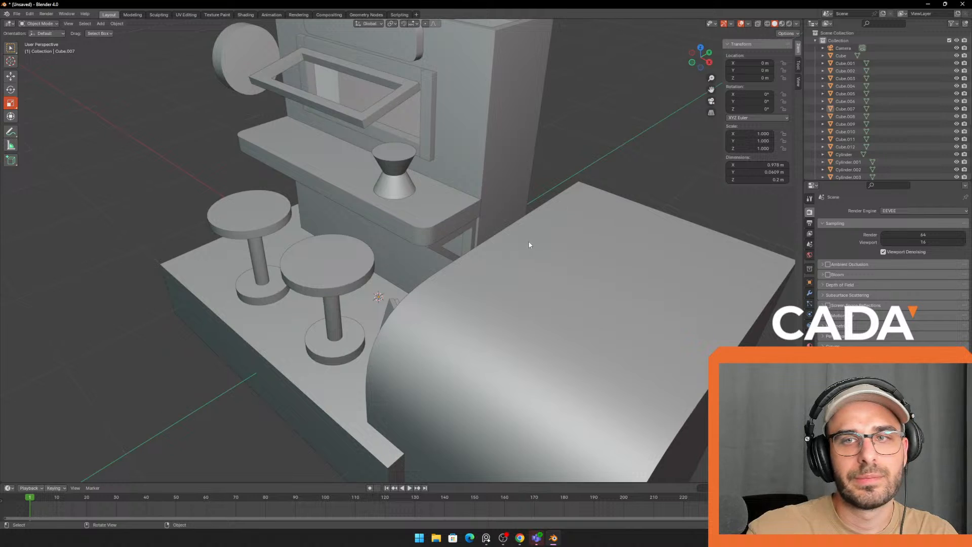
- Apply Shade Auto Smooth with a 30° angle to the counter shelf and select the rounded block again
{"action": "middle_click_drag", "start_coordinate": [529, 244], "coordinate": [461, 186]}
{"action": "left_click", "coordinate": [461, 186]}
{"action": "right_click", "coordinate": [458, 178]}
{"action": "left_click", "coordinate": [458, 179]}
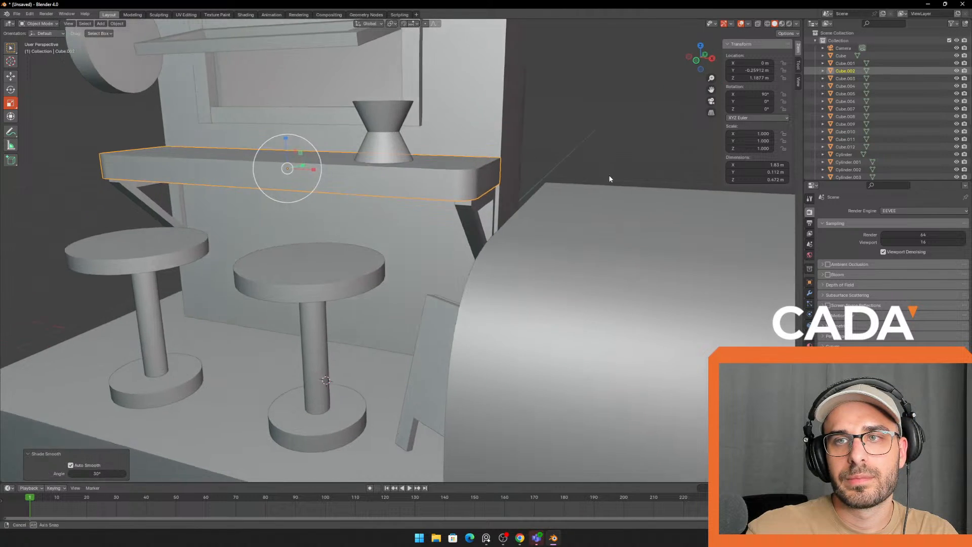
{"action": "middle_click_drag", "start_coordinate": [610, 176], "coordinate": [561, 223]}
{"action": "scroll", "coordinate": [636, 296], "scroll_direction": "down", "scroll_amount": 3}
{"action": "middle_click_drag", "start_coordinate": [637, 296], "coordinate": [625, 278]}
{"action": "left_click", "coordinate": [536, 278]}
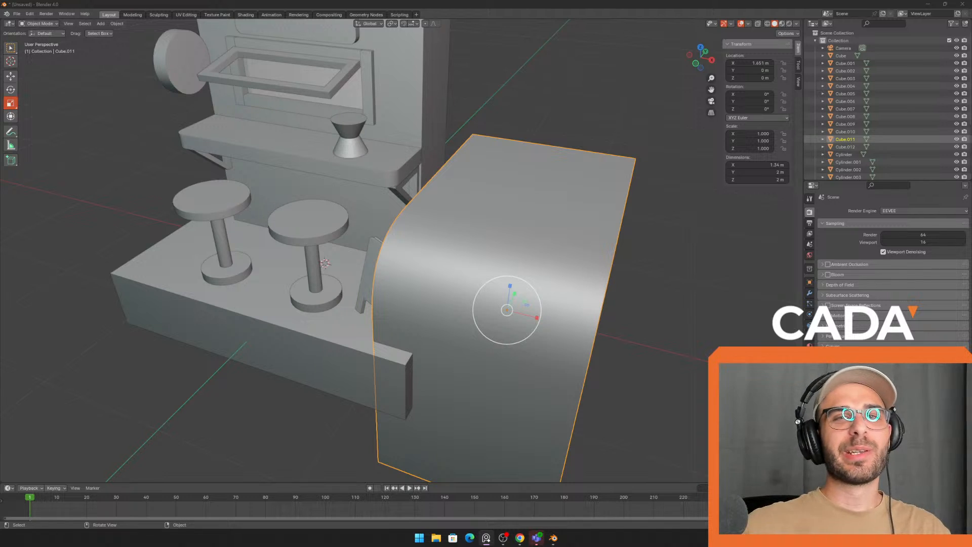
{"action": "middle_click_drag", "start_coordinate": [380, 301], "coordinate": [589, 221]}
{"action": "left_click", "coordinate": [653, 228]}
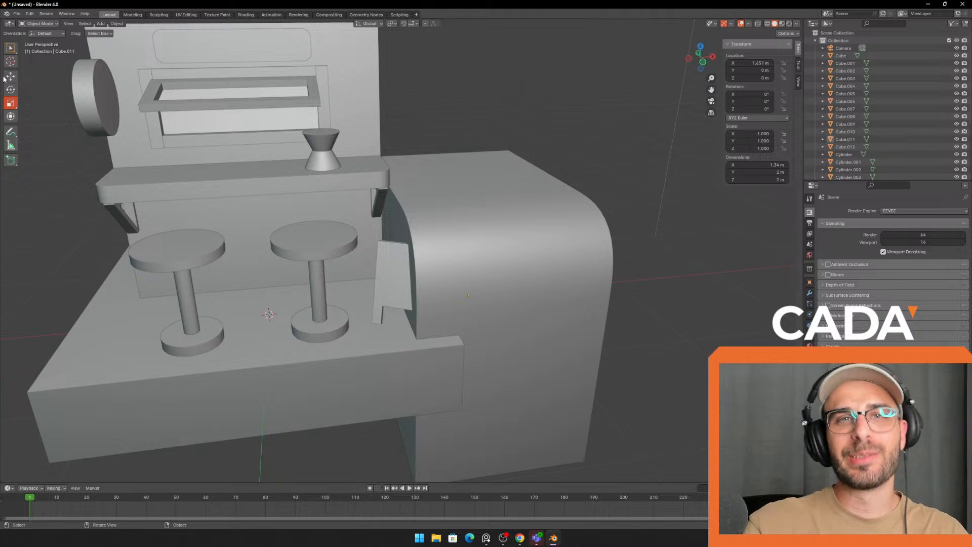
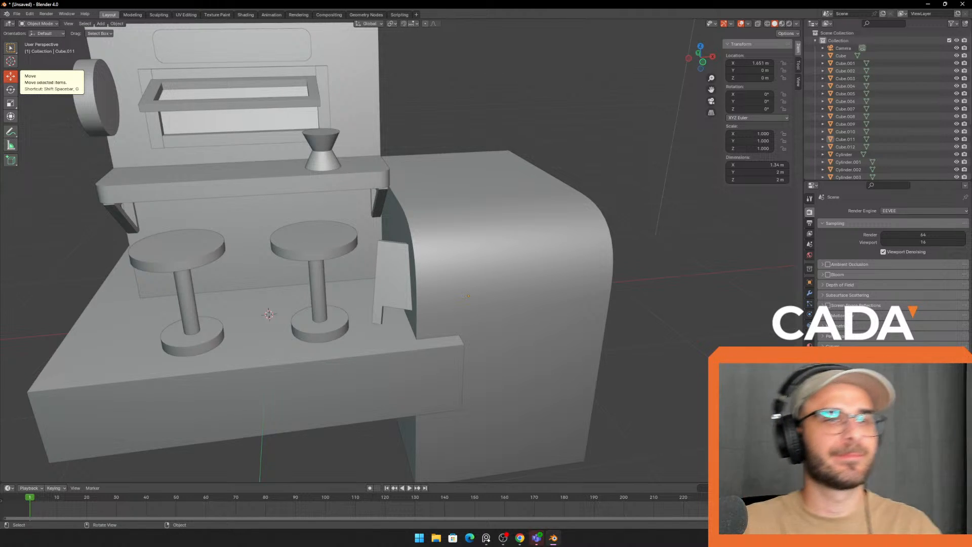
{"action": "key", "text": "alt+Tab"}
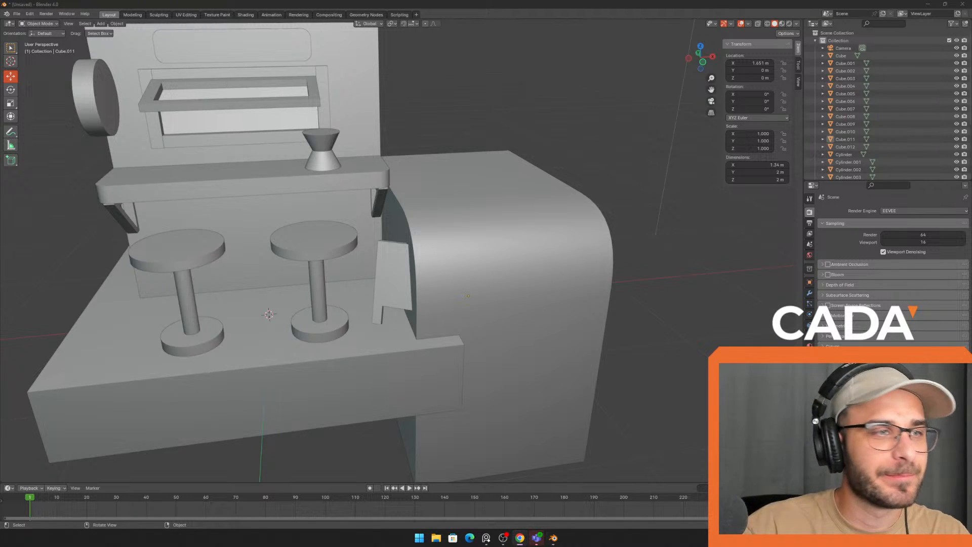
{"action": "key", "text": "alt+Tab"}
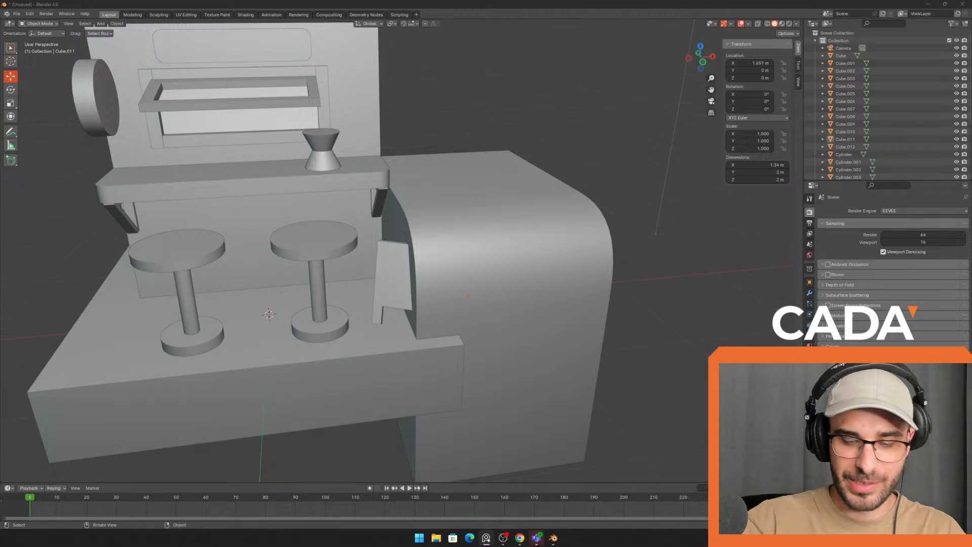
- Move the rounded test block away from the diorama along X and delete it
{"action": "left_click", "coordinate": [476, 202]}
{"action": "middle_click_drag", "start_coordinate": [477, 205], "coordinate": [458, 215]}
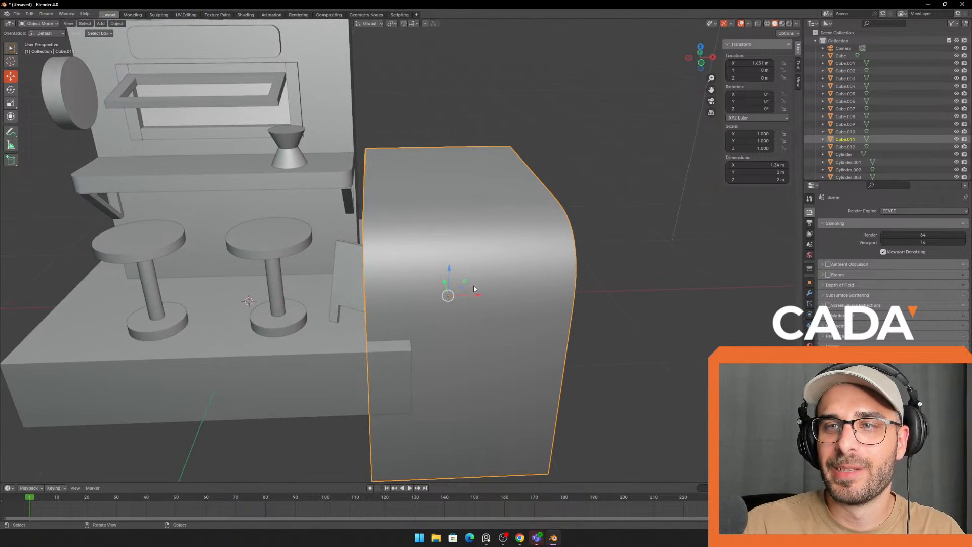
{"action": "left_click_drag", "start_coordinate": [479, 291], "coordinate": [559, 290]}
{"action": "middle_click_drag", "start_coordinate": [398, 155], "coordinate": [424, 158]}
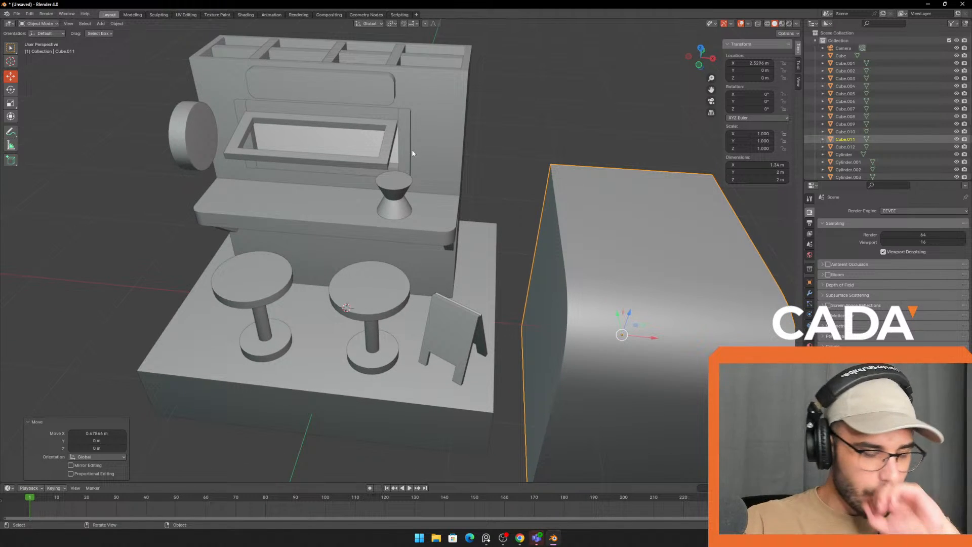
{"action": "key", "text": "Delete"}
{"action": "mouse_move", "coordinate": [540, 235]}
{"action": "middle_mouse_down"}
{"action": "mouse_move", "coordinate": [551, 294]}
{"action": "mouse_move", "coordinate": [502, 256]}
{"action": "mouse_move", "coordinate": [536, 253]}
{"action": "middle_mouse_up"}
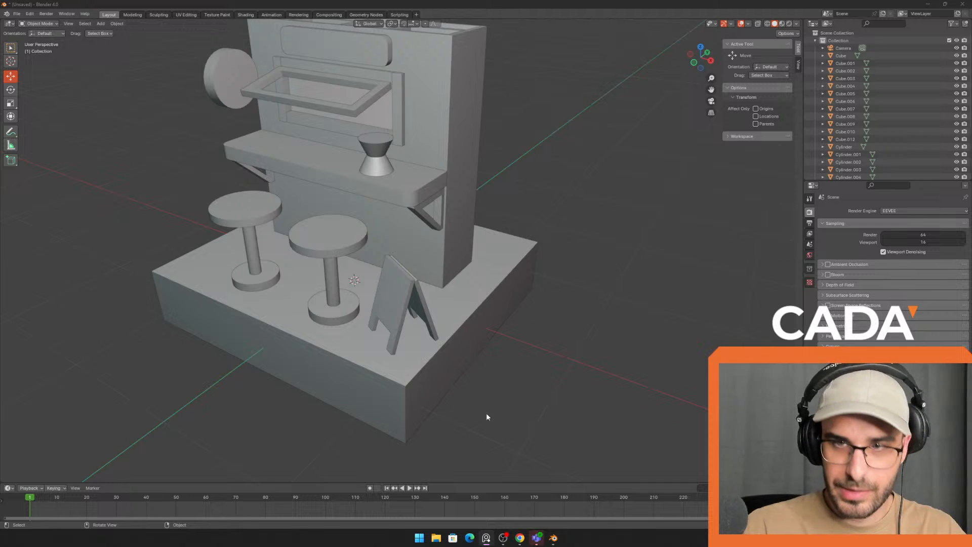
- Add a cube mesh and move it about 1.36 m along X to the side of the diorama base
{"action": "middle_click_drag", "start_coordinate": [469, 364], "coordinate": [507, 329]}
{"action": "left_click", "coordinate": [473, 310]}
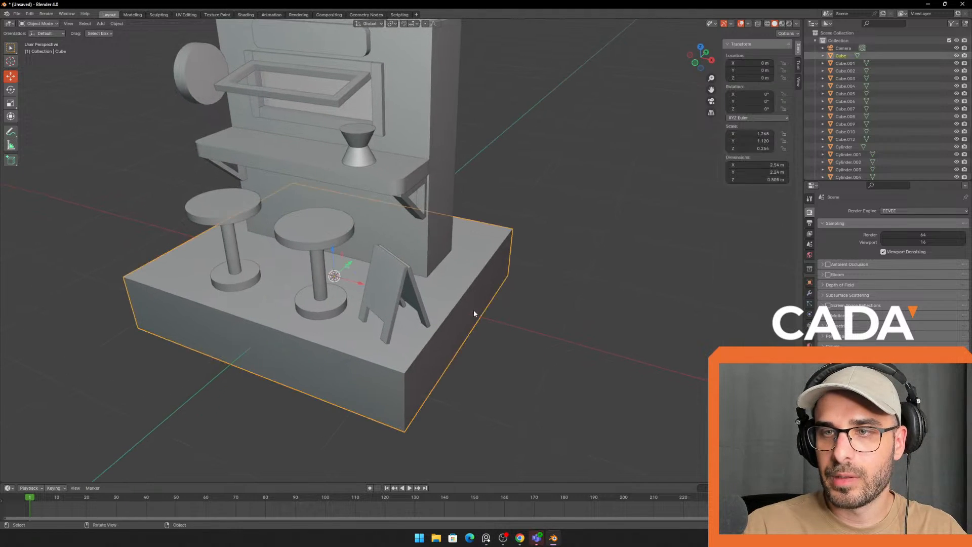
{"action": "key", "text": "shift+a"}
{"action": "mouse_move", "coordinate": [490, 306]}
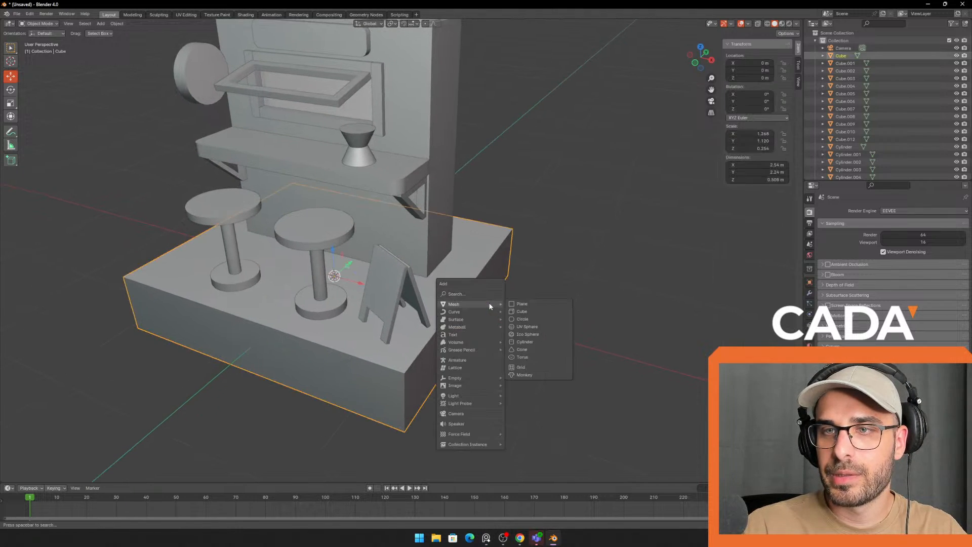
{"action": "left_click", "coordinate": [530, 311]}
{"action": "left_click_drag", "start_coordinate": [360, 282], "coordinate": [510, 317]}
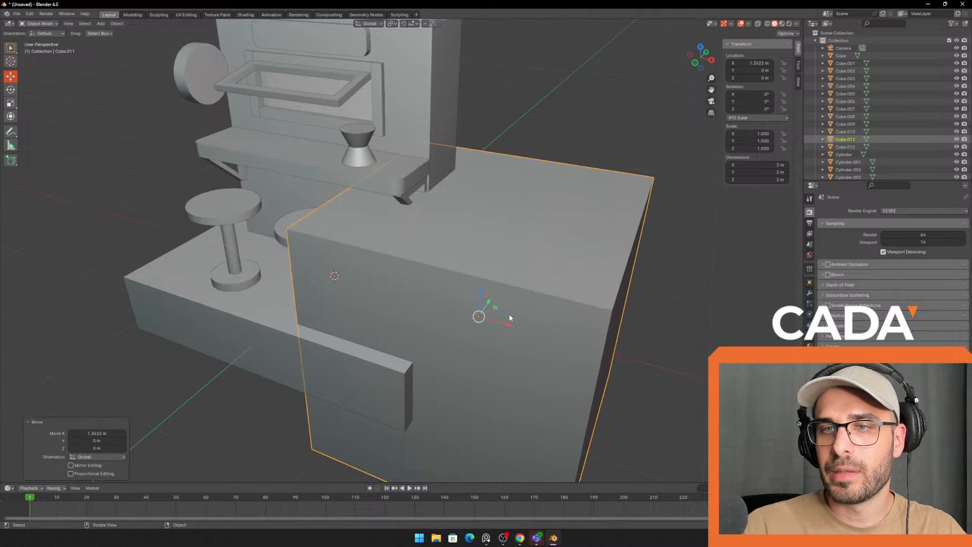
- Scale the new cube to about 0.28 m along X and 1.41 m along Y
{"action": "key", "text": "s"}
{"action": "key", "text": "x"}
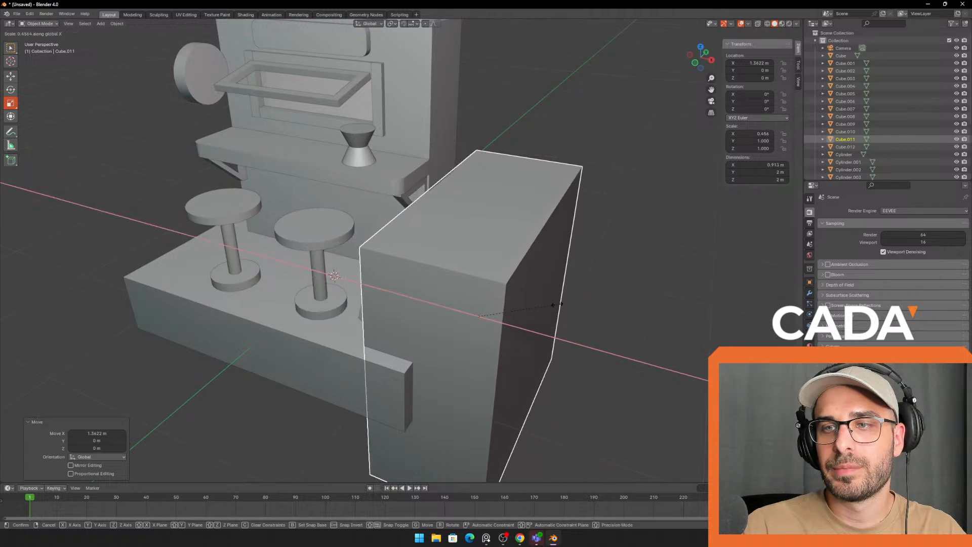
{"action": "left_click", "coordinate": [523, 321]}
{"action": "middle_click_drag", "start_coordinate": [523, 321], "coordinate": [499, 323]}
{"action": "key", "text": "s"}
{"action": "key", "text": "x"}
{"action": "left_click", "coordinate": [562, 321]}
{"action": "key", "text": "s"}
{"action": "key", "text": "y"}
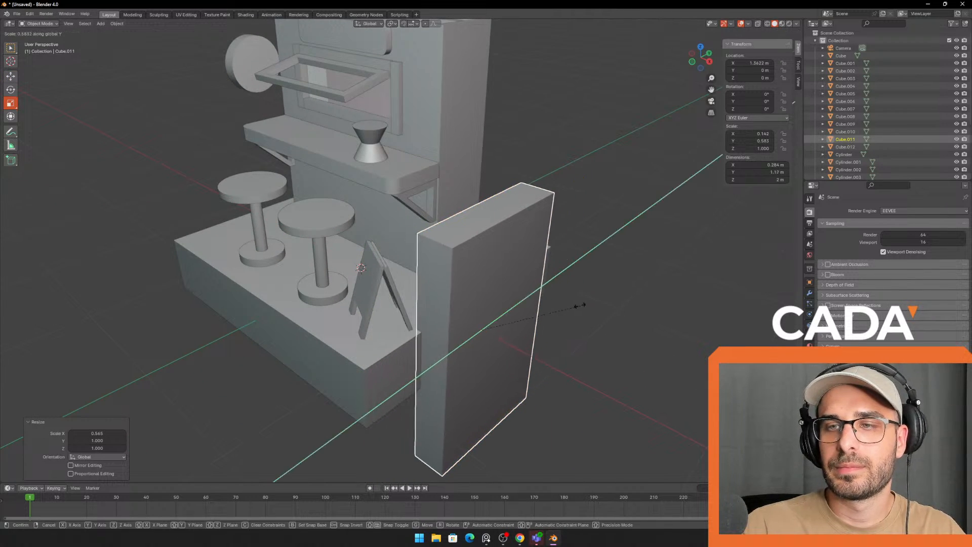
{"action": "left_click", "coordinate": [587, 311]}
- Reduce the slab's height to about 0.85 m and its X thickness to about 0.07 m
{"action": "key", "text": "s"}
{"action": "key", "text": "z"}
{"action": "left_click", "coordinate": [564, 319]}
{"action": "key", "text": "s"}
{"action": "key", "text": "x"}
{"action": "mouse_move", "coordinate": [564, 319]}
{"action": "middle_mouse_down"}
{"action": "mouse_move", "coordinate": [537, 314]}
{"action": "mouse_move", "coordinate": [587, 323]}
{"action": "mouse_move", "coordinate": [577, 308]}
{"action": "middle_mouse_up"}
{"action": "left_click", "coordinate": [552, 315]}
{"action": "key", "text": "s"}
{"action": "key", "text": "x"}
{"action": "left_click", "coordinate": [599, 323]}
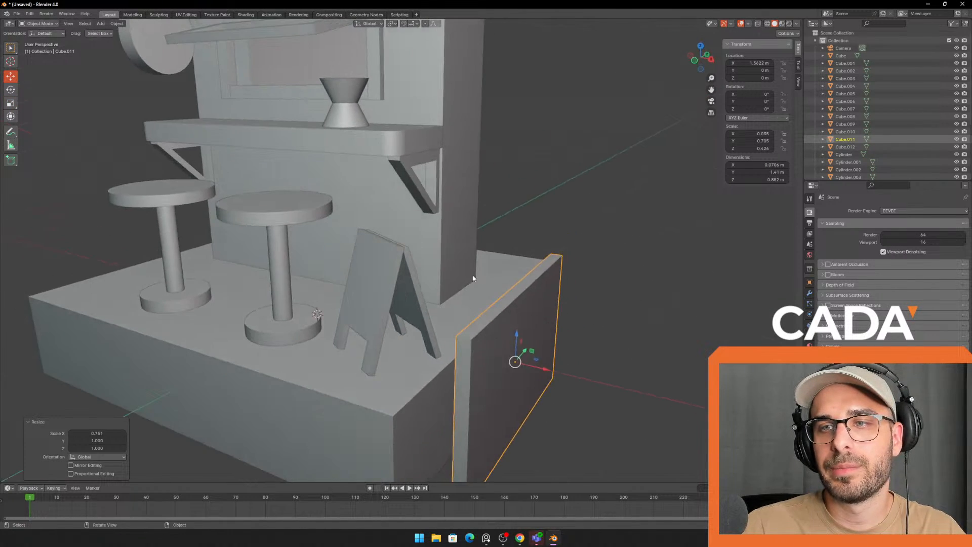
- Position the slab against the base's side at about X 1.29 m and raise it to about Z 0.17 m
{"action": "middle_click_drag", "start_coordinate": [442, 278], "coordinate": [509, 301]}
{"action": "left_click_drag", "start_coordinate": [509, 300], "coordinate": [493, 301]}
{"action": "middle_click_drag", "start_coordinate": [494, 301], "coordinate": [496, 278]}
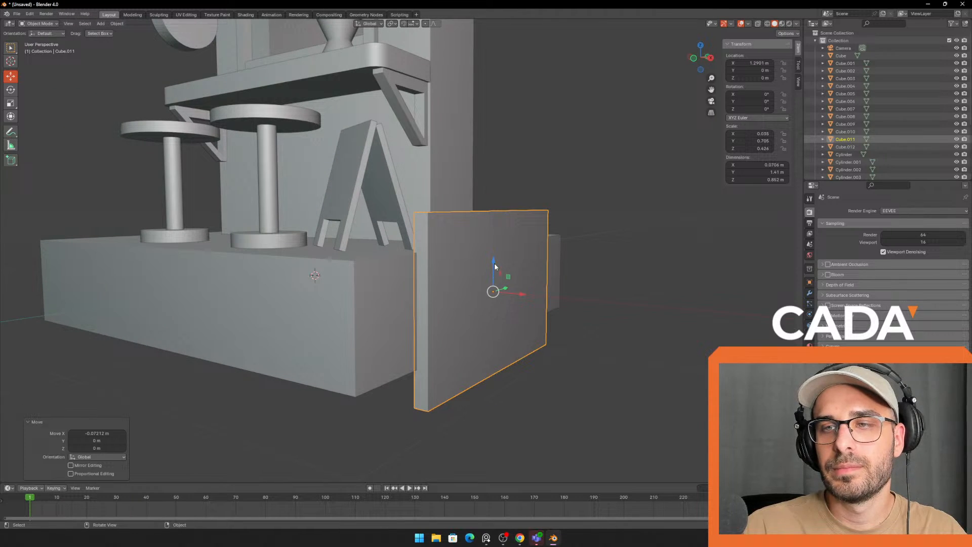
{"action": "left_click_drag", "start_coordinate": [494, 262], "coordinate": [485, 229]}
{"action": "middle_click_drag", "start_coordinate": [484, 229], "coordinate": [461, 255]}
{"action": "left_click_drag", "start_coordinate": [460, 255], "coordinate": [455, 247]}
{"action": "middle_click_drag", "start_coordinate": [455, 248], "coordinate": [582, 276]}
{"action": "key", "text": "s"}
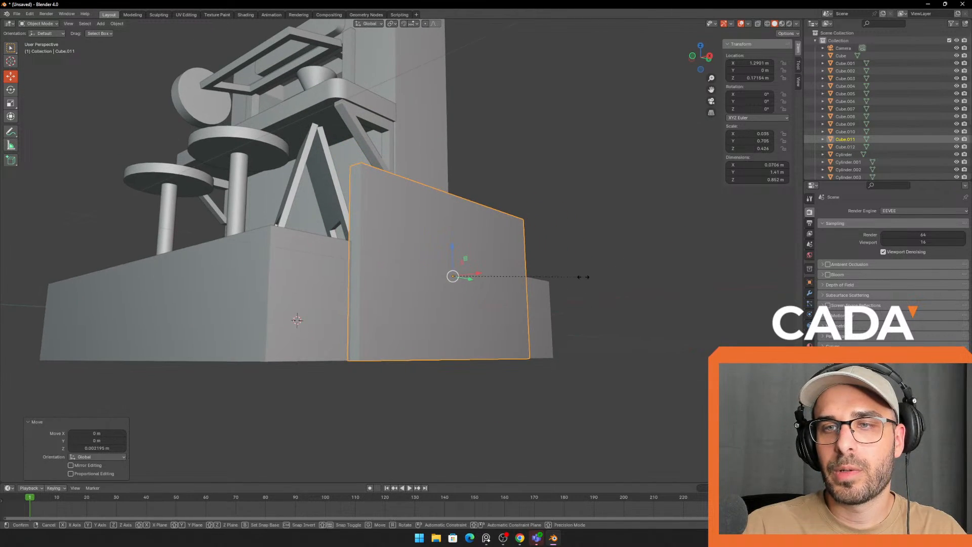
{"action": "key", "text": "z"}
{"action": "left_click", "coordinate": [556, 263]}
{"action": "left_click_drag", "start_coordinate": [453, 249], "coordinate": [453, 267]}
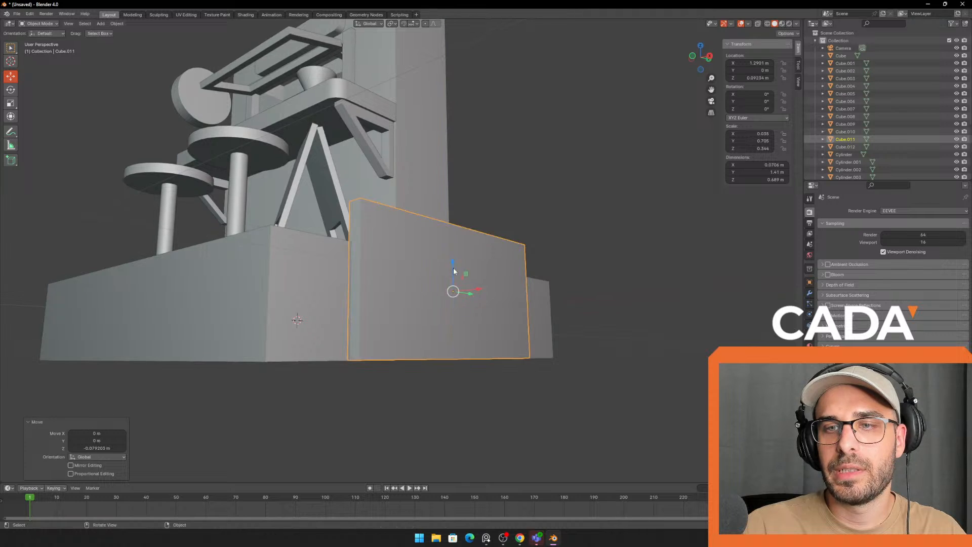
{"action": "key", "text": "ctrl+z"}
{"action": "key", "text": "ctrl+z"}
- In Edit Mode, lower the slab's top face to reduce its height to about 0.655 m
{"action": "middle_click_drag", "start_coordinate": [498, 275], "coordinate": [553, 230]}
{"action": "key", "text": "Tab"}
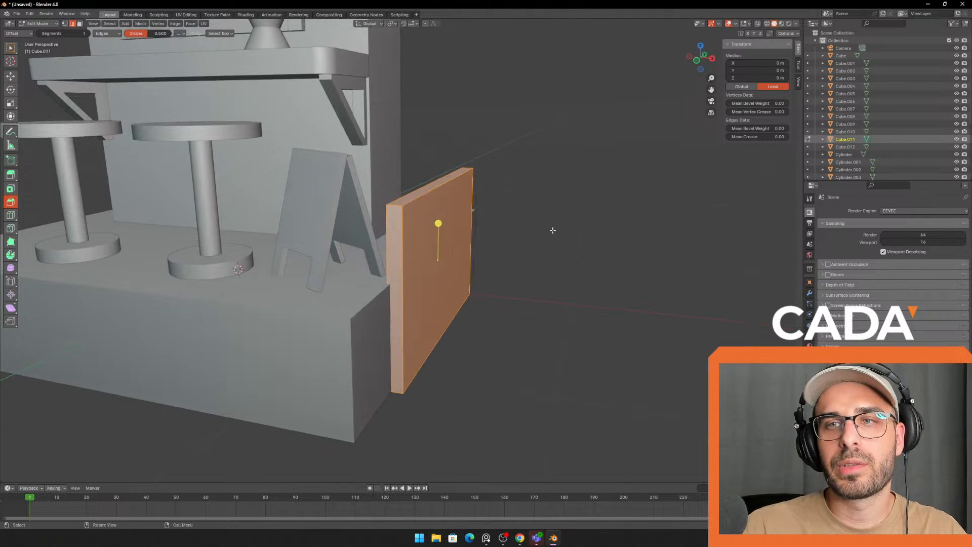
{"action": "left_click", "coordinate": [80, 24]}
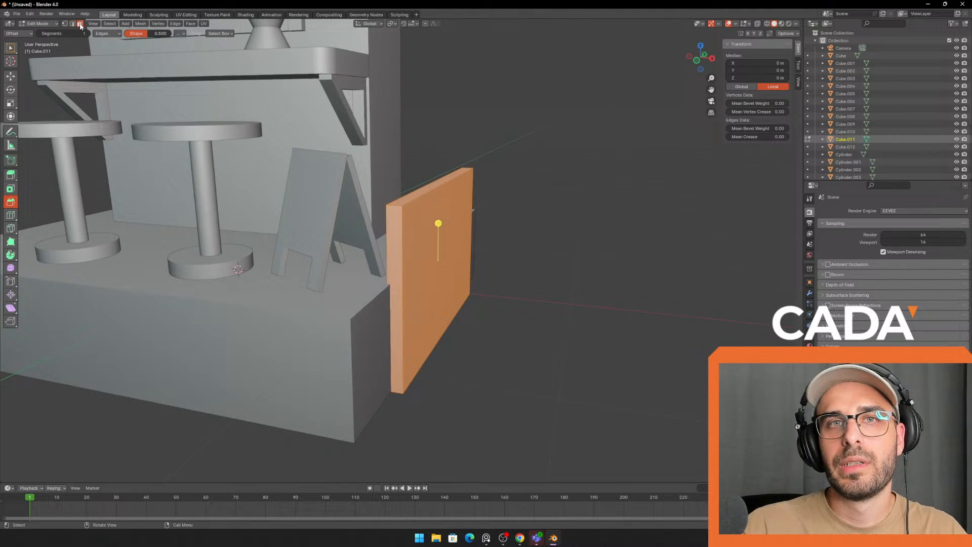
{"action": "left_click", "coordinate": [437, 189]}
{"action": "middle_click_drag", "start_coordinate": [515, 194], "coordinate": [491, 214], "text": "shift"}
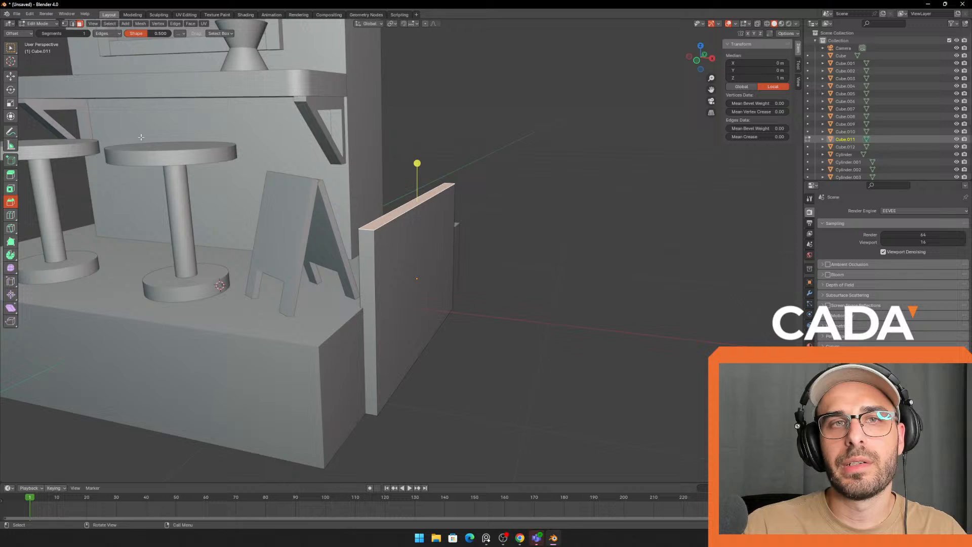
{"action": "left_click", "coordinate": [10, 77]}
{"action": "middle_click_drag", "start_coordinate": [614, 235], "coordinate": [578, 237]}
{"action": "left_click_drag", "start_coordinate": [434, 174], "coordinate": [432, 194]}
{"action": "middle_click_drag", "start_coordinate": [433, 195], "coordinate": [552, 203]}
{"action": "left_click_drag", "start_coordinate": [434, 194], "coordinate": [439, 212]}
- Select both narrow end faces of the slab and scale them apart along Y towards the base's full depth
{"action": "left_click", "coordinate": [328, 299]}
{"action": "middle_click_drag", "start_coordinate": [572, 308], "coordinate": [455, 321]}
{"action": "left_click", "coordinate": [563, 339], "text": "ctrl"}
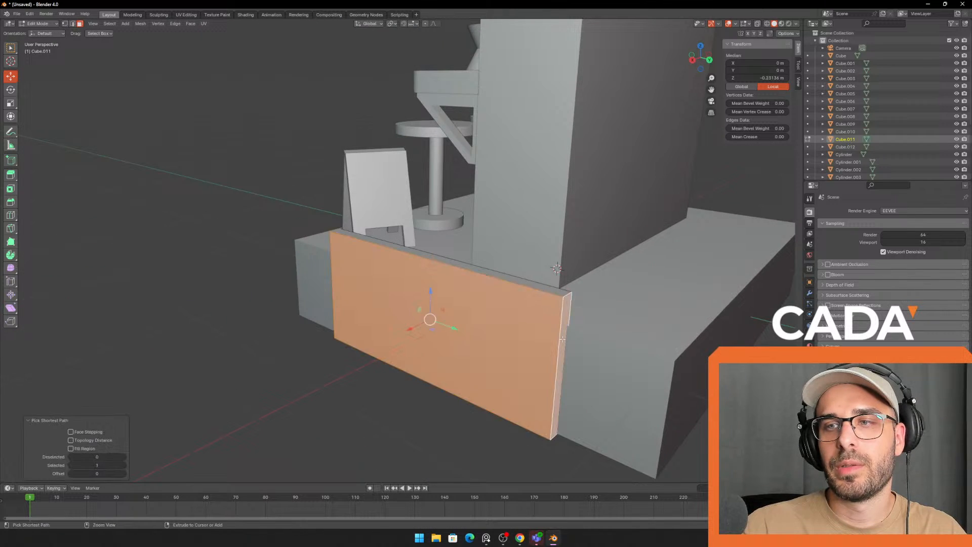
{"action": "middle_click_drag", "start_coordinate": [563, 339], "coordinate": [605, 341]}
{"action": "key", "text": "ctrl+z"}
{"action": "middle_click_drag", "start_coordinate": [556, 312], "coordinate": [602, 351]}
{"action": "left_click", "coordinate": [546, 338], "text": "shift"}
{"action": "key", "text": "s"}
{"action": "key", "text": "x"}
{"action": "left_click", "coordinate": [609, 351]}
{"action": "key", "text": "s"}
{"action": "key", "text": "y"}
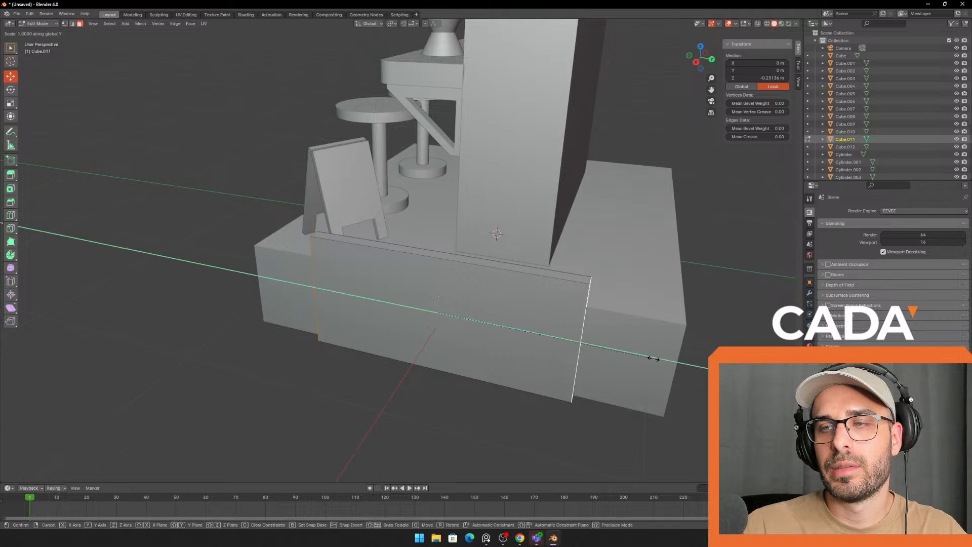
{"action": "left_click", "coordinate": [784, 365]}
- Refine the Y scale of the slab's end faces to match the base's front and back edges, and deselect them
{"action": "middle_click_drag", "start_coordinate": [613, 305], "coordinate": [485, 321]}
{"action": "key", "text": "s"}
{"action": "key", "text": "y"}
{"action": "left_click", "coordinate": [545, 344]}
{"action": "left_click", "coordinate": [538, 345]}
{"action": "middle_click_drag", "start_coordinate": [538, 346], "coordinate": [473, 353]}
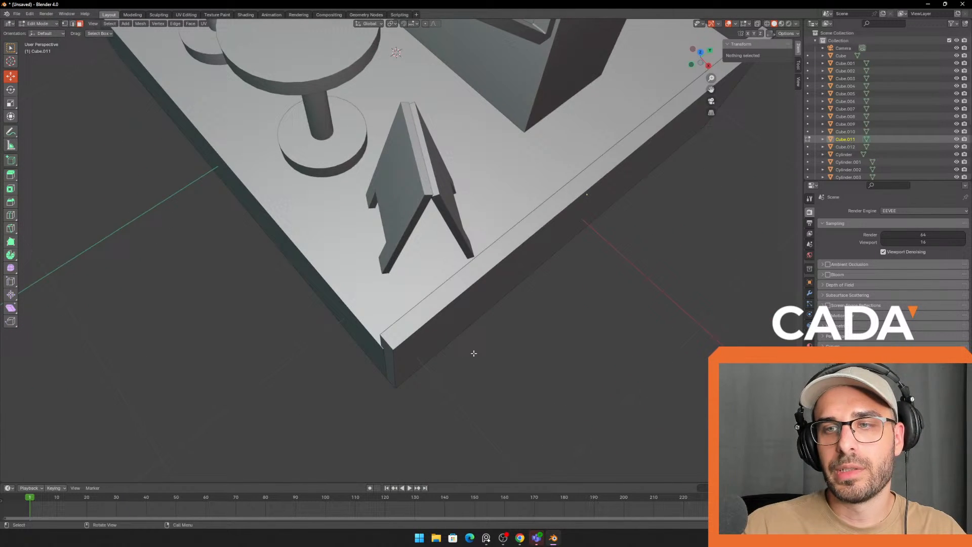
- Scale the slab's two outer vertical edges outward along Y to angle its ends, making it about 2.33 m long
{"action": "left_click", "coordinate": [398, 366]}
{"action": "left_click", "coordinate": [159, 181]}
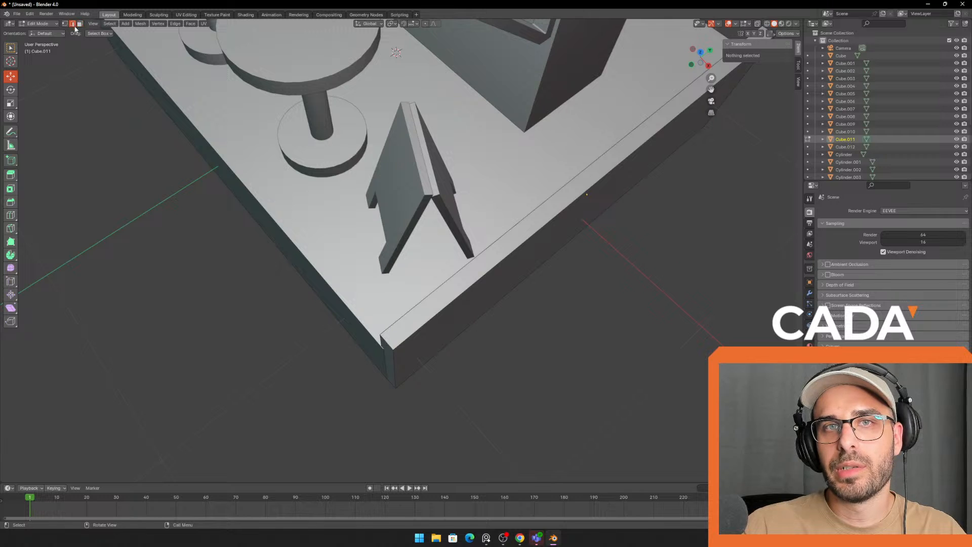
{"action": "left_click", "coordinate": [395, 371]}
{"action": "middle_click_drag", "start_coordinate": [395, 372], "coordinate": [589, 333]}
{"action": "left_click", "coordinate": [567, 301], "text": "ctrl"}
{"action": "key", "text": "ctrl+z"}
{"action": "left_click", "coordinate": [554, 298], "text": "shift"}
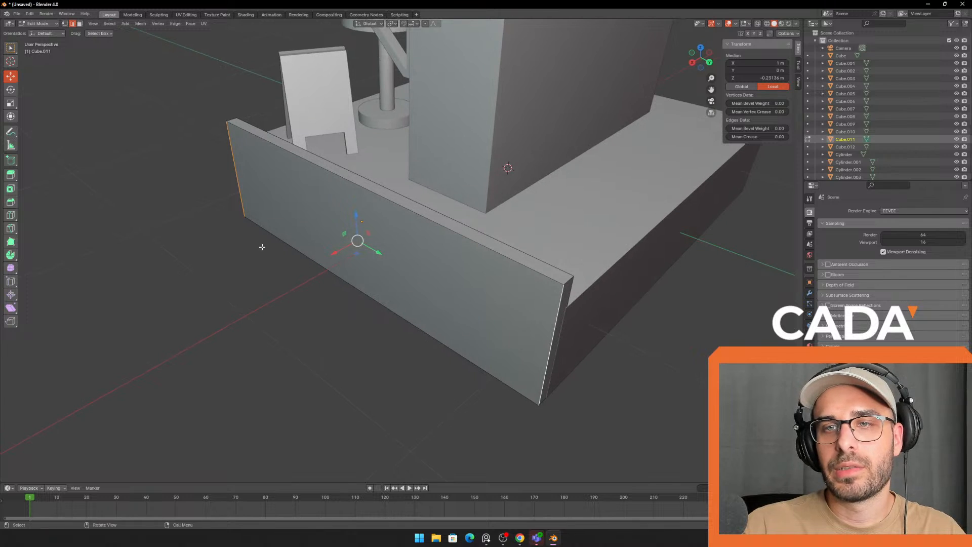
{"action": "left_click", "coordinate": [10, 103]}
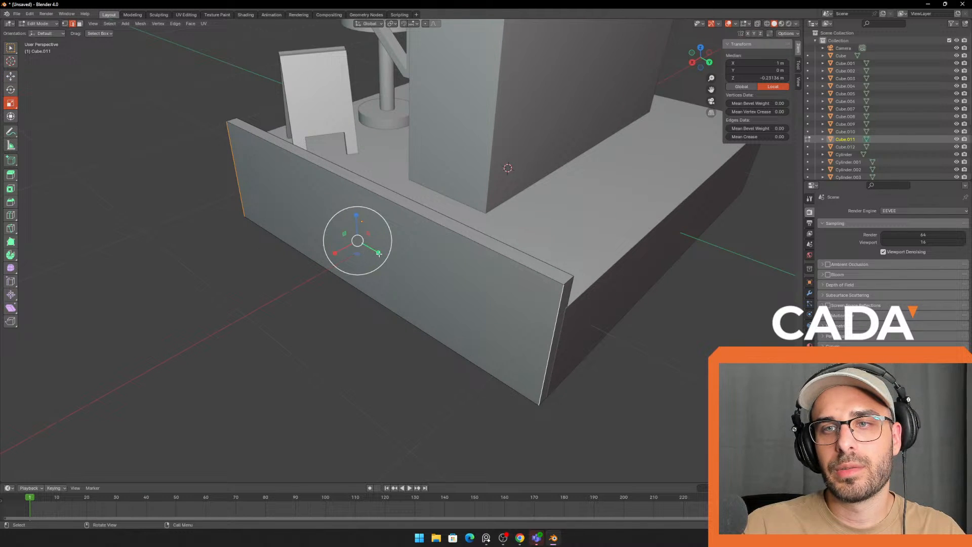
{"action": "left_click_drag", "start_coordinate": [379, 253], "coordinate": [383, 256]}
{"action": "middle_click_drag", "start_coordinate": [383, 256], "coordinate": [490, 347]}
- Return to Object Mode, paste a copy of the side panel and move it to the opposite side at about X -1.33 m
{"action": "key", "text": "Tab"}
{"action": "key", "text": "ctrl+v"}
{"action": "left_click_drag", "start_coordinate": [435, 349], "coordinate": [493, 127]}
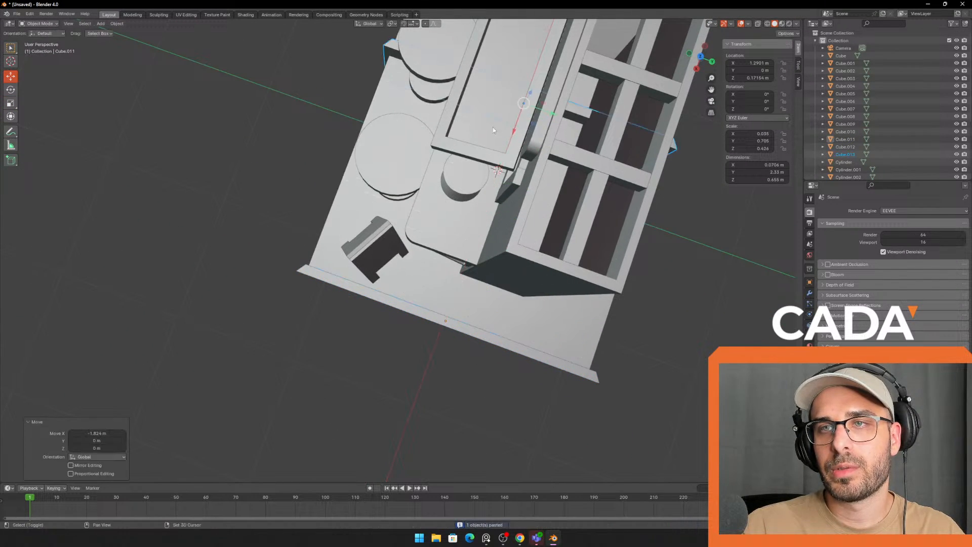
{"action": "middle_click_drag", "start_coordinate": [493, 126], "coordinate": [427, 282], "text": "shift"}
{"action": "left_click_drag", "start_coordinate": [445, 288], "coordinate": [427, 183]}
{"action": "left_click", "coordinate": [11, 90]}
{"action": "middle_click_drag", "start_coordinate": [589, 122], "coordinate": [532, 147], "text": "shift"}
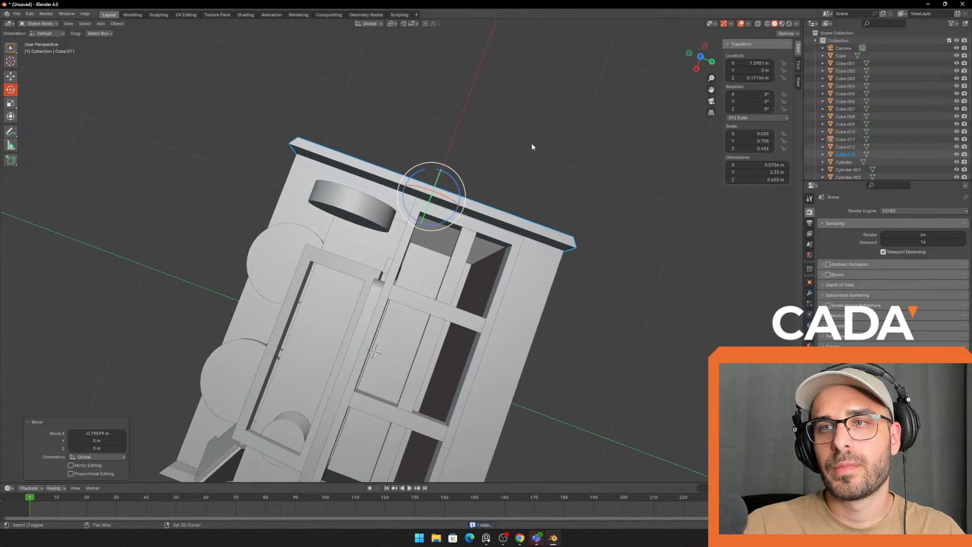
{"action": "left_click", "coordinate": [370, 180]}
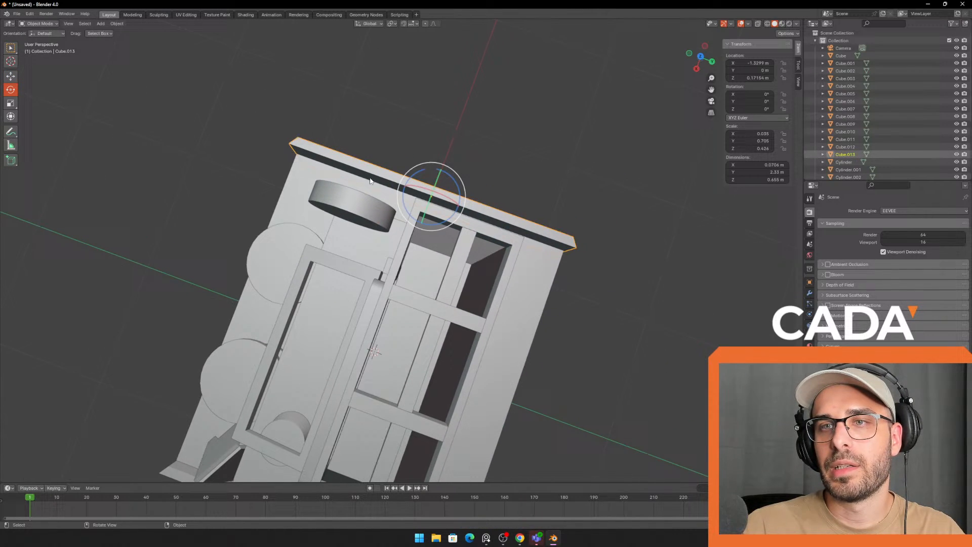
{"action": "left_click", "coordinate": [431, 169]}
{"action": "type", "text": "180"}
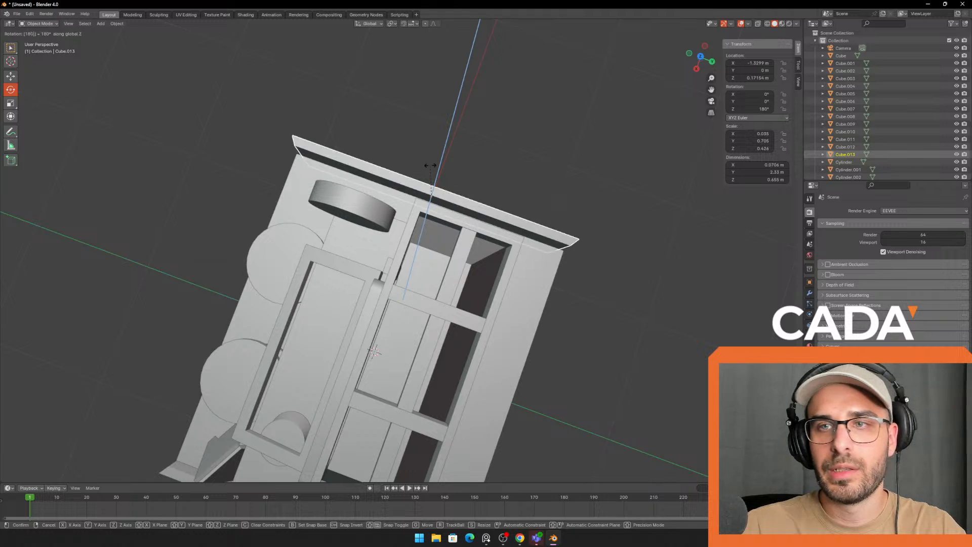
{"action": "key", "text": "Return"}
{"action": "middle_click_drag", "start_coordinate": [476, 193], "coordinate": [570, 171]}
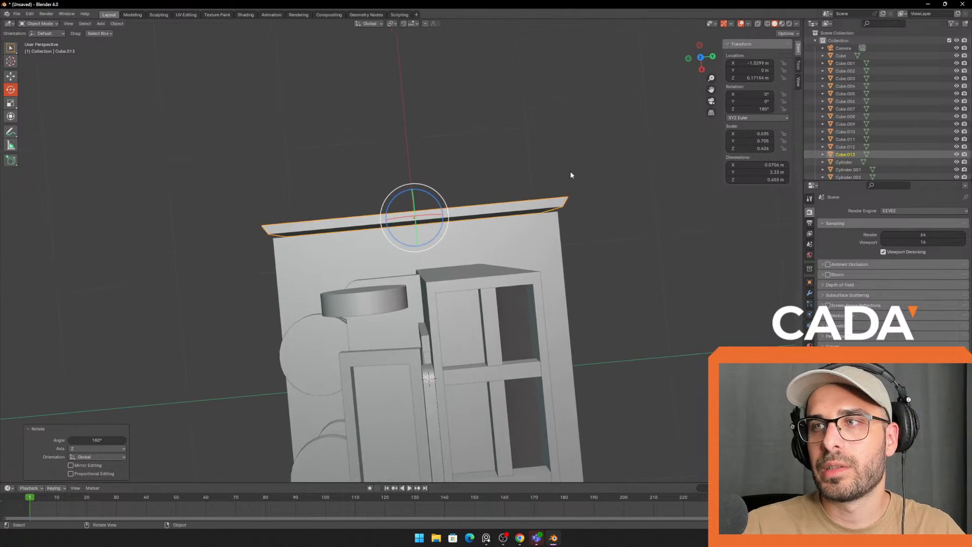
{"action": "left_click", "coordinate": [551, 168]}
{"action": "key", "text": "ctrl+z"}
{"action": "key", "text": "ctrl+z"}
{"action": "key", "text": "ctrl+z"}
- Set the copied side panel's Z rotation to 180° and move it against the base at about X -1.304 m
{"action": "left_click", "coordinate": [468, 211]}
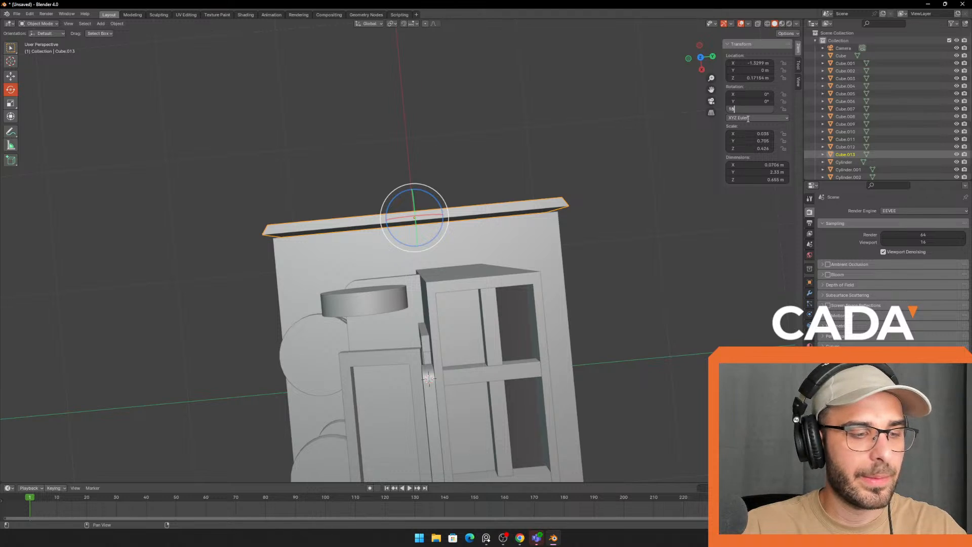
{"action": "left_click", "coordinate": [11, 76]}
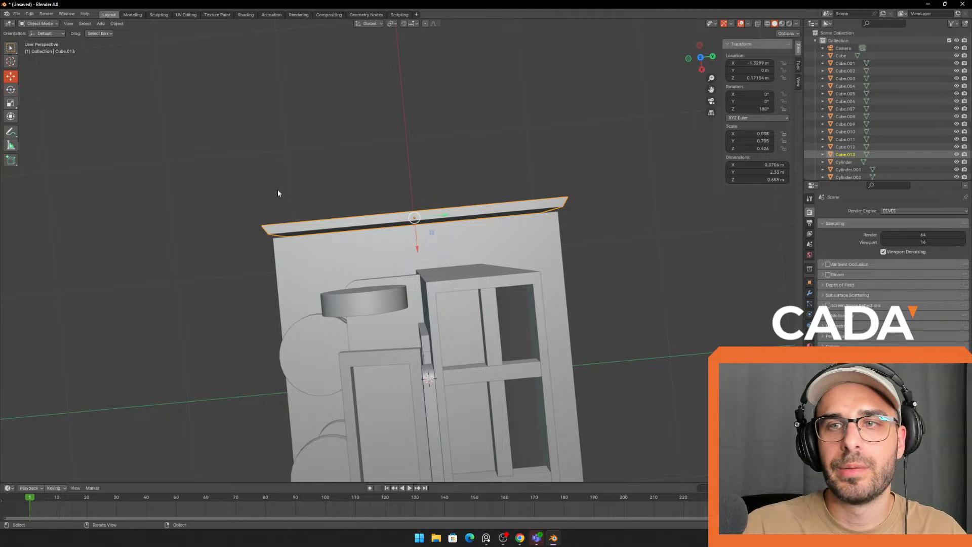
{"action": "middle_click_drag", "start_coordinate": [277, 190], "coordinate": [409, 198]}
{"action": "left_click_drag", "start_coordinate": [408, 203], "coordinate": [416, 203]}
{"action": "middle_click_drag", "start_coordinate": [527, 264], "coordinate": [470, 297]}
{"action": "left_click", "coordinate": [617, 254]}
{"action": "middle_click_drag", "start_coordinate": [617, 255], "coordinate": [582, 284]}
- Duplicate the side panel beneath the round wall sign and move the copy inward to about X -0.84 m
{"action": "left_click", "coordinate": [228, 258]}
{"action": "middle_click_drag", "start_coordinate": [273, 255], "coordinate": [284, 269]}
{"action": "key", "text": "ctrl+c"}
{"action": "key", "text": "ctrl+v"}
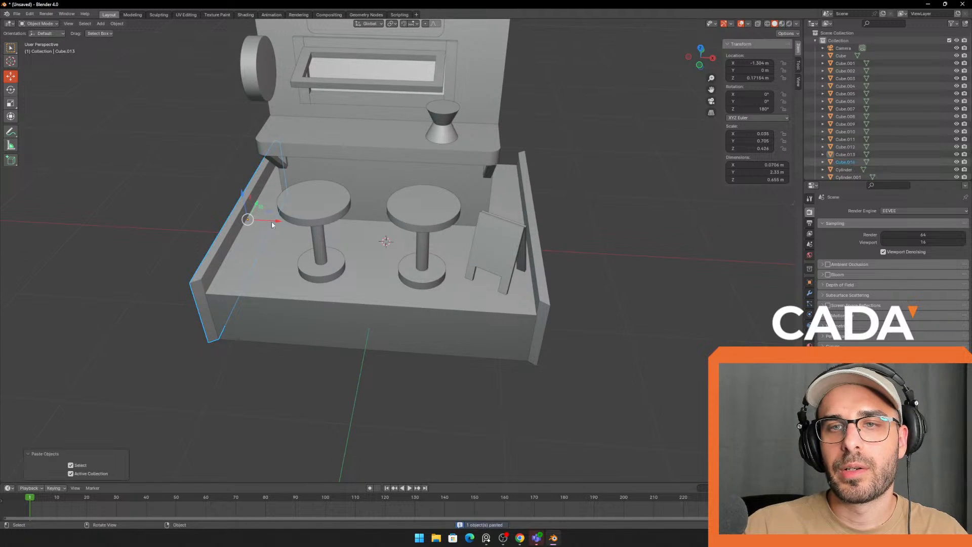
{"action": "left_click_drag", "start_coordinate": [276, 221], "coordinate": [330, 224]}
{"action": "left_click", "coordinate": [425, 387]}
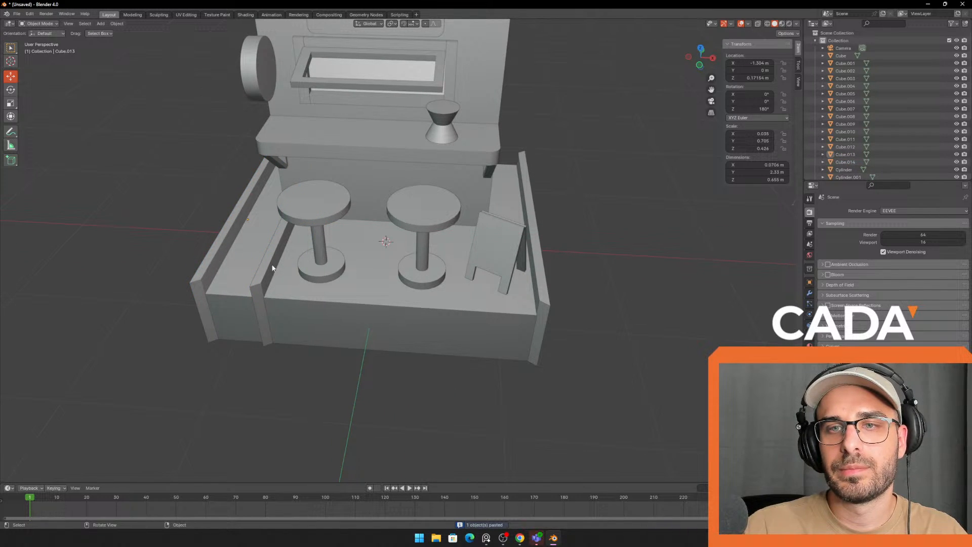
- Set the duplicated inner panel's Z rotation to 90° and move it along Y behind the base, to about 1.217 m
{"action": "left_click", "coordinate": [273, 268]}
{"action": "left_click", "coordinate": [753, 112]}
{"action": "type", "text": "9"}
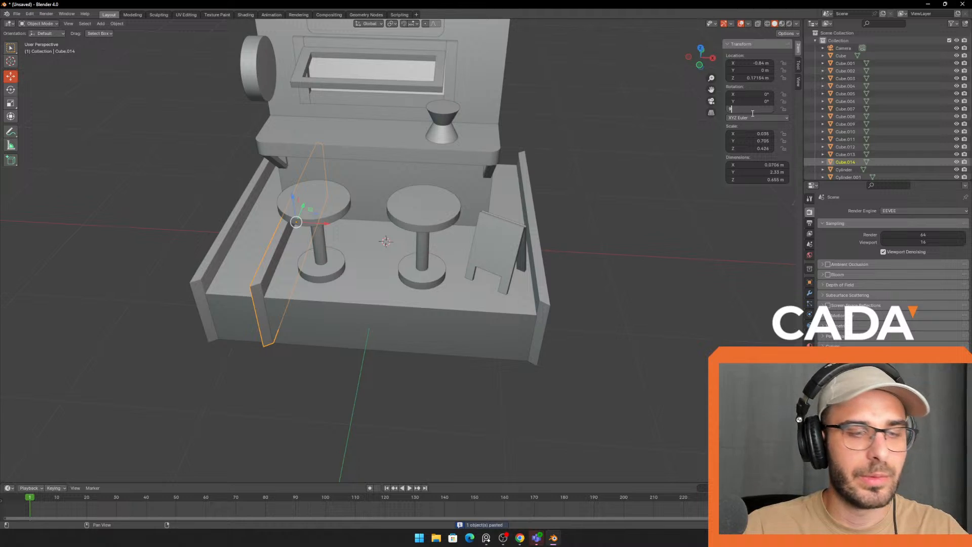
{"action": "type", "text": "0"}
{"action": "key", "text": "Return"}
{"action": "middle_click_drag", "start_coordinate": [401, 257], "coordinate": [535, 228]}
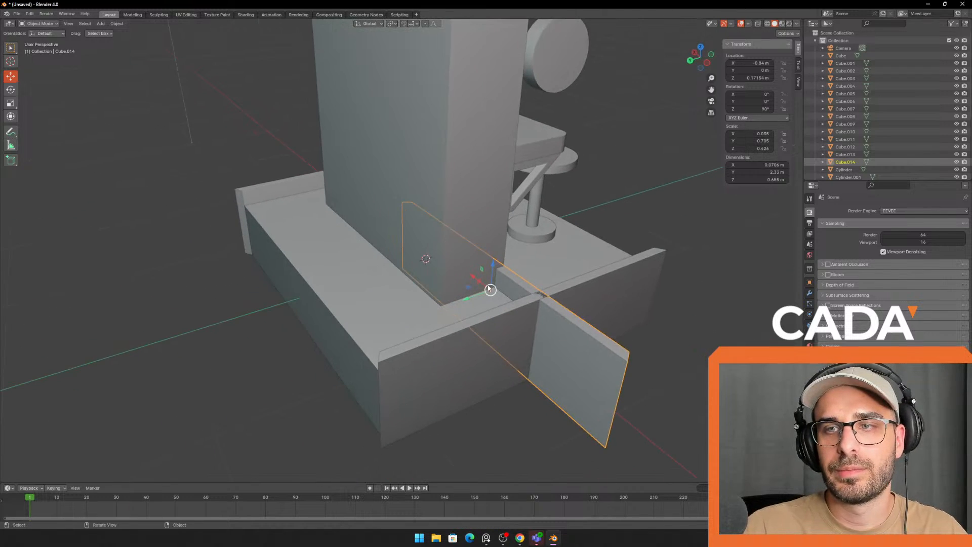
{"action": "left_click_drag", "start_coordinate": [490, 289], "coordinate": [318, 352]}
- Centre the rotated panel along X at about 0.014 m and bring it in along Y against the base's back edge
{"action": "middle_click_drag", "start_coordinate": [319, 352], "coordinate": [532, 380]}
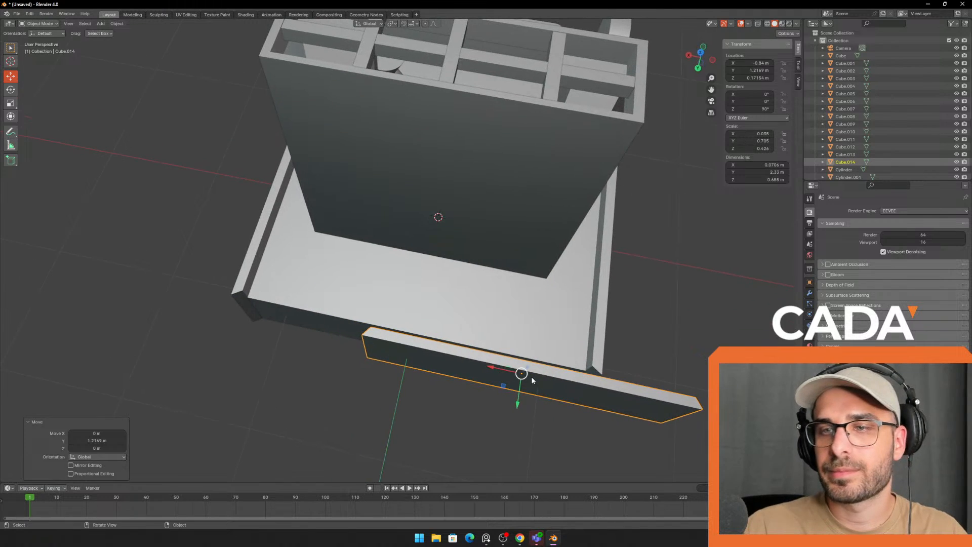
{"action": "left_click_drag", "start_coordinate": [496, 368], "coordinate": [385, 347]}
{"action": "middle_click_drag", "start_coordinate": [384, 346], "coordinate": [294, 244]}
{"action": "left_click_drag", "start_coordinate": [295, 245], "coordinate": [303, 244]}
{"action": "middle_click_drag", "start_coordinate": [321, 272], "coordinate": [553, 281]}
{"action": "left_click", "coordinate": [492, 245]}
{"action": "key", "text": "s"}
{"action": "key", "text": "x"}
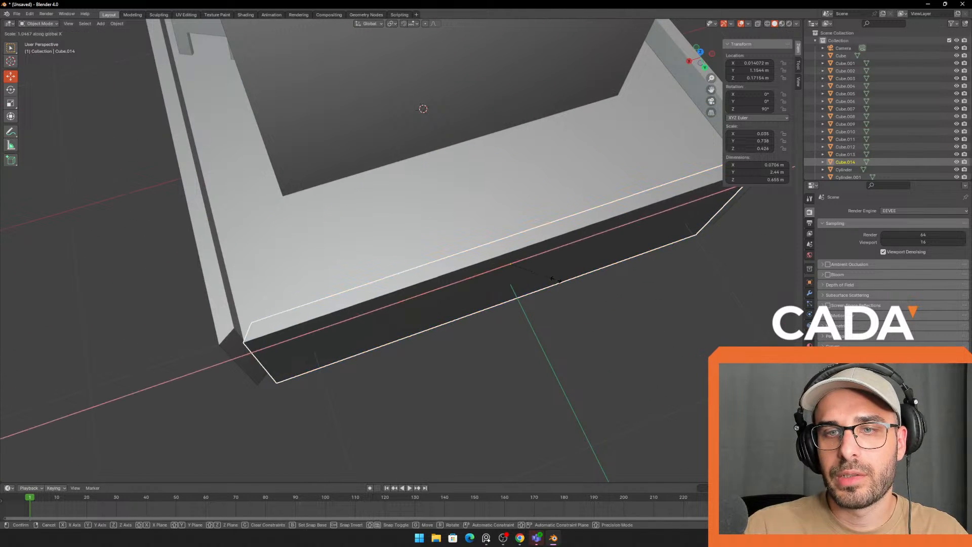
{"action": "left_click", "coordinate": [554, 279]}
- In Edit Mode, move the back panel's end face outward along X to meet the side panel beside the A-frame sign
{"action": "middle_click_drag", "start_coordinate": [431, 338], "coordinate": [464, 320]}
{"action": "key", "text": "Tab"}
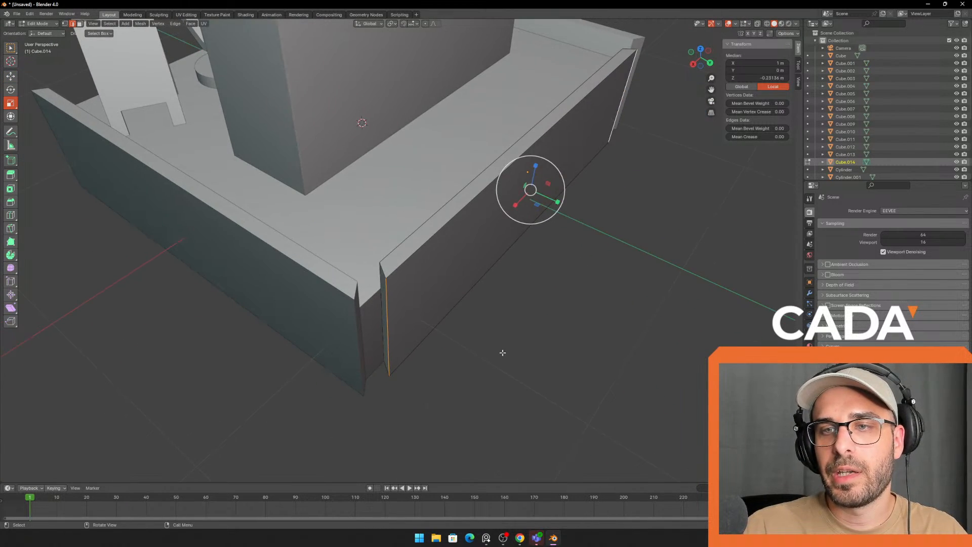
{"action": "left_click", "coordinate": [501, 351]}
{"action": "middle_click_drag", "start_coordinate": [389, 322], "coordinate": [405, 310]}
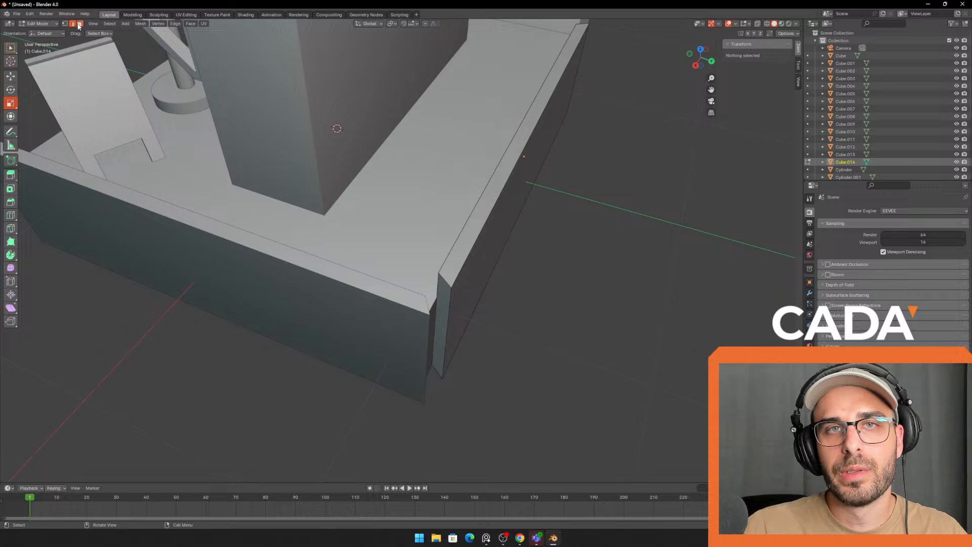
{"action": "left_click", "coordinate": [438, 313]}
{"action": "middle_click_drag", "start_coordinate": [490, 298], "coordinate": [479, 275], "text": "shift"}
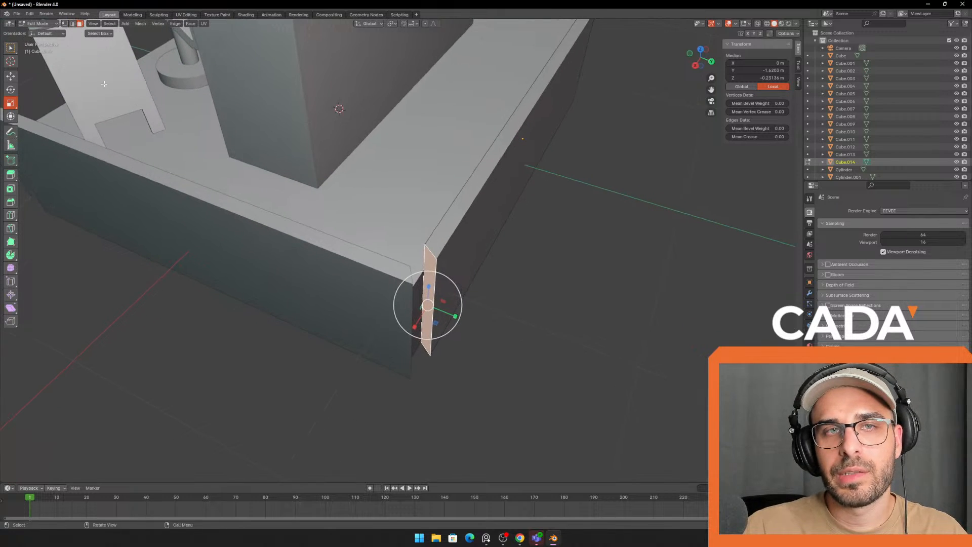
{"action": "left_click", "coordinate": [14, 81]}
{"action": "middle_click_drag", "start_coordinate": [473, 310], "coordinate": [431, 308]}
{"action": "scroll", "coordinate": [430, 309], "scroll_direction": "up", "scroll_amount": 2}
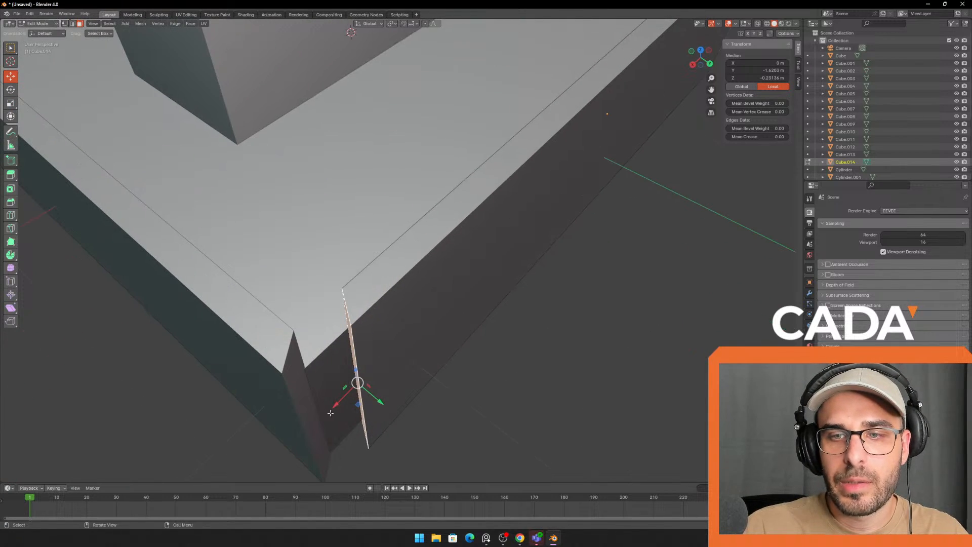
{"action": "left_click_drag", "start_coordinate": [334, 412], "coordinate": [295, 447]}
- Move the back panel's opposite end face outward along X to the other side panel and return to Object Mode
{"action": "scroll", "coordinate": [447, 405], "scroll_direction": "down", "scroll_amount": 2}
{"action": "middle_click_drag", "start_coordinate": [447, 405], "coordinate": [434, 419]}
{"action": "middle_click_drag", "start_coordinate": [578, 380], "coordinate": [393, 304]}
{"action": "middle_click_drag", "start_coordinate": [393, 305], "coordinate": [366, 324]}
{"action": "left_click", "coordinate": [368, 259]}
{"action": "left_click_drag", "start_coordinate": [336, 320], "coordinate": [363, 354]}
{"action": "left_click", "coordinate": [460, 378]}
{"action": "middle_click_drag", "start_coordinate": [460, 378], "coordinate": [475, 336]}
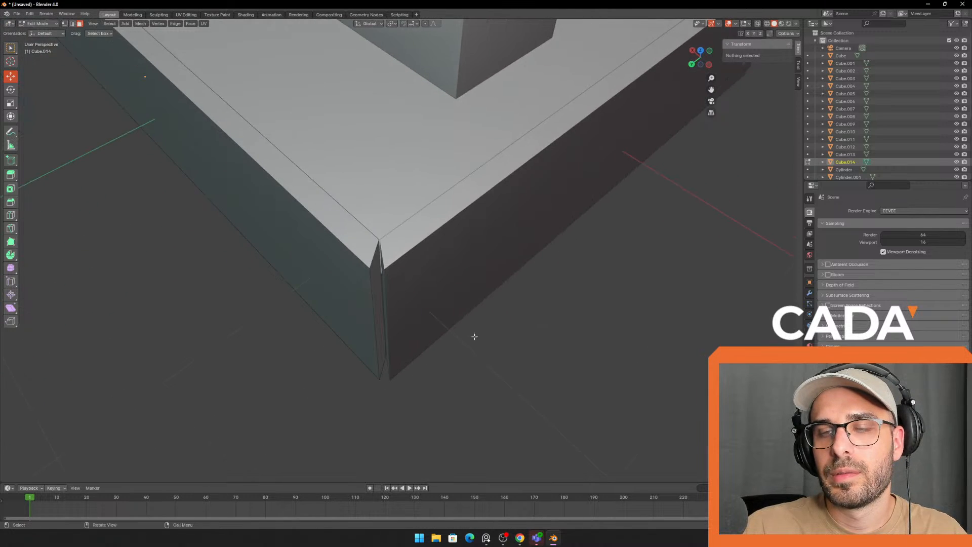
{"action": "key", "text": "Tab"}
- Edit the back panel and adjoining side panel together, and move the side panel's outer corner edge along Y to narrow the gap
{"action": "left_click", "coordinate": [418, 314]}
{"action": "middle_click_drag", "start_coordinate": [418, 314], "coordinate": [368, 315]}
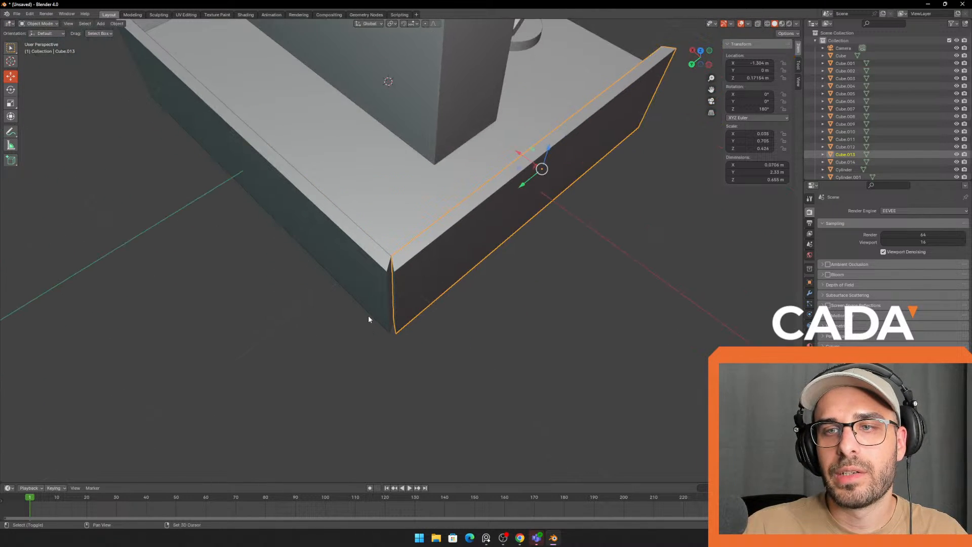
{"action": "left_click", "coordinate": [368, 319], "text": "shift"}
{"action": "scroll", "coordinate": [409, 319], "scroll_direction": "up", "scroll_amount": 2}
{"action": "key", "text": "Tab"}
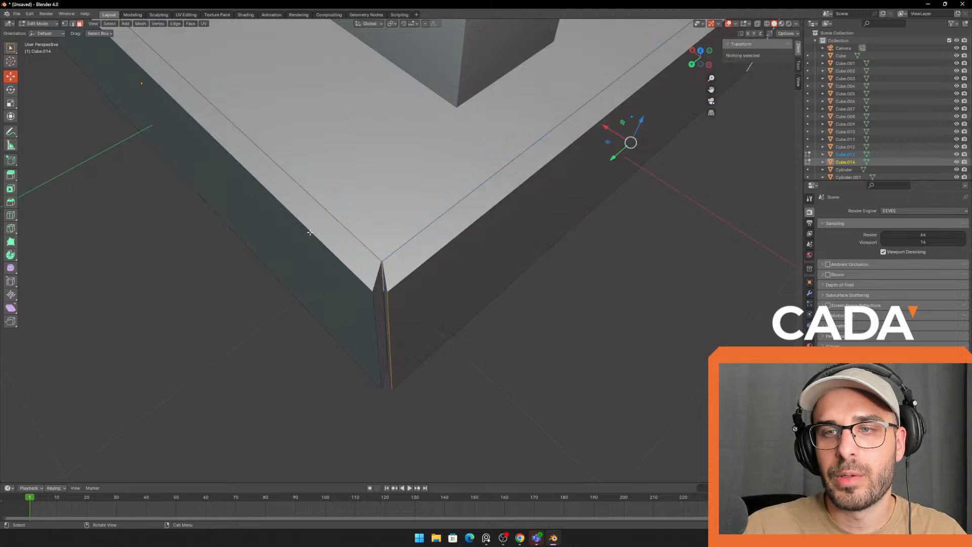
{"action": "key", "text": "Tab"}
{"action": "key", "text": "Tab"}
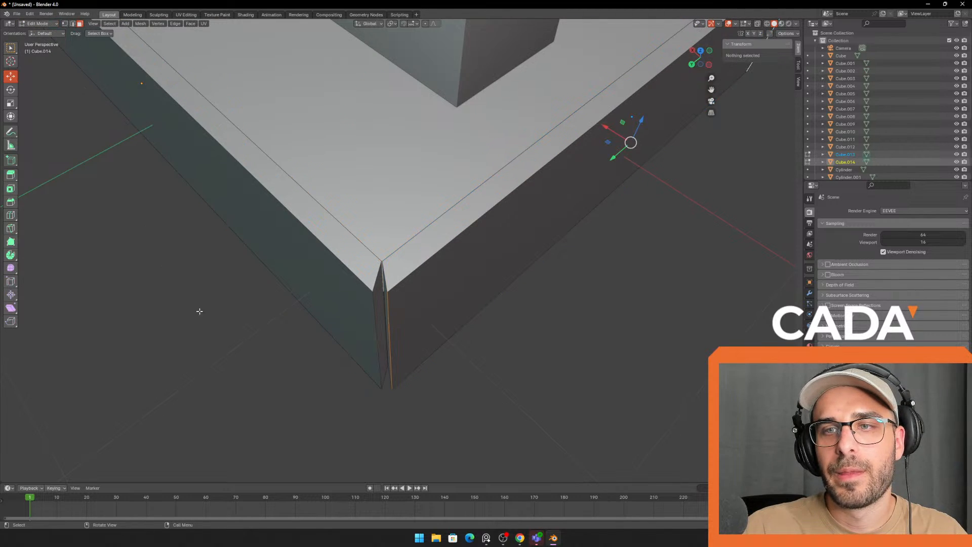
{"action": "middle_click_drag", "start_coordinate": [390, 354], "coordinate": [422, 335]}
{"action": "left_click", "coordinate": [437, 307]}
{"action": "left_click", "coordinate": [465, 359]}
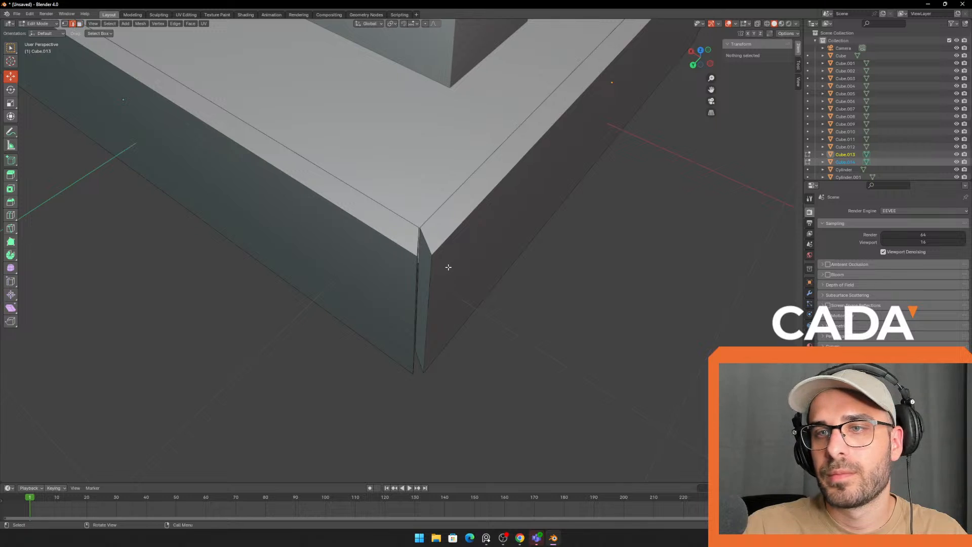
{"action": "left_click", "coordinate": [425, 321]}
{"action": "middle_click_drag", "start_coordinate": [425, 321], "coordinate": [380, 380]}
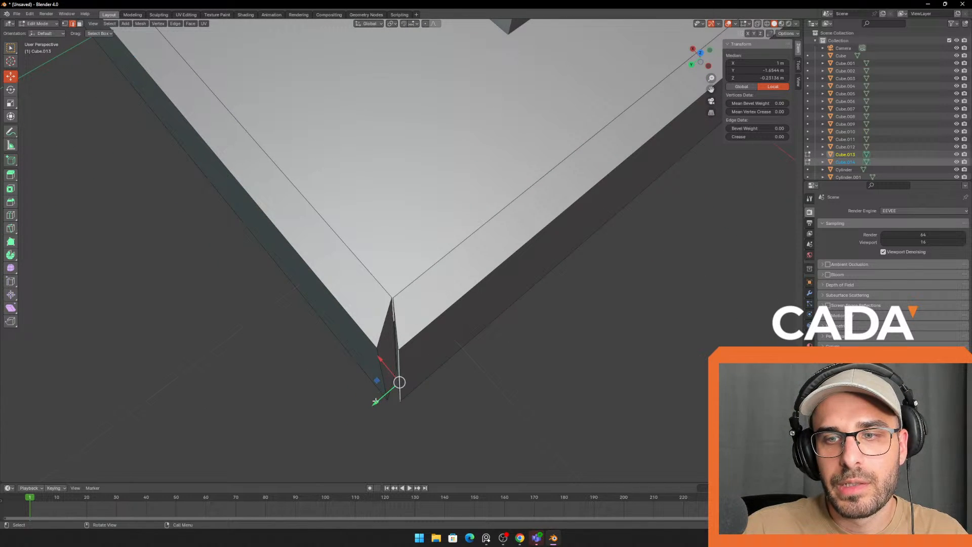
{"action": "left_click_drag", "start_coordinate": [376, 402], "coordinate": [370, 407]}
- Move the back panel's outer corner edge along X and fine-tune the side panel's along Y to close the mitre, then leave Edit Mode
{"action": "left_click", "coordinate": [385, 370]}
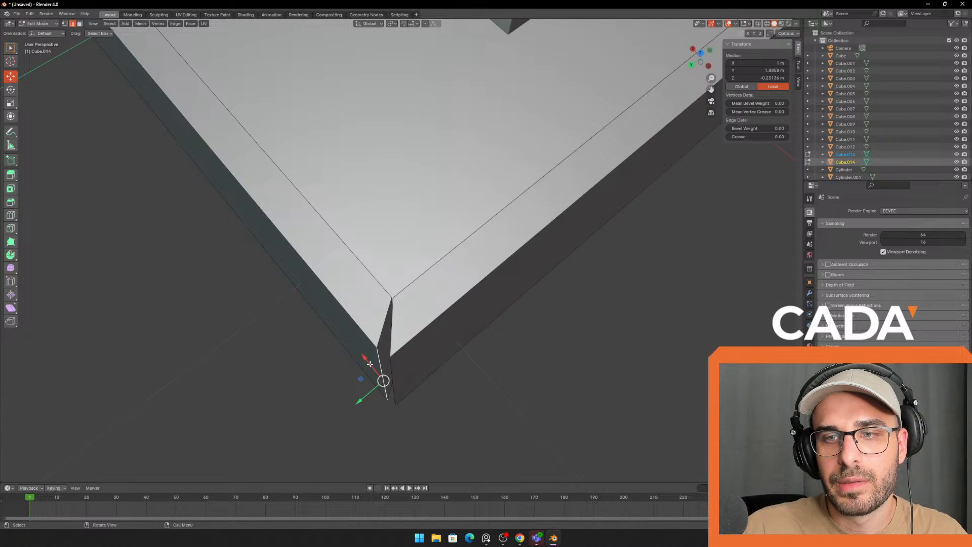
{"action": "left_click_drag", "start_coordinate": [370, 364], "coordinate": [371, 407]}
{"action": "left_click", "coordinate": [395, 370]}
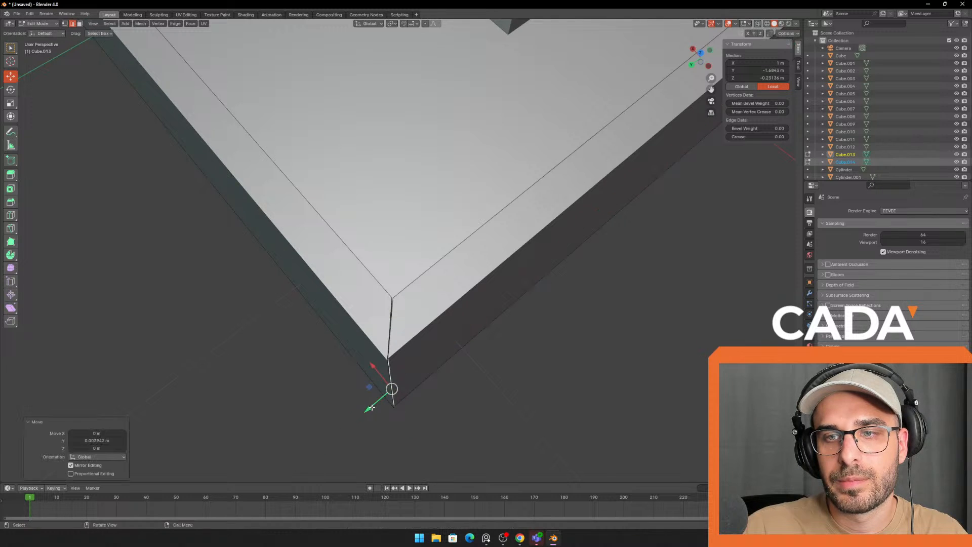
{"action": "scroll", "coordinate": [481, 405], "scroll_direction": "down", "scroll_amount": 4}
{"action": "key", "text": "Tab"}
- Open the back panel and the side panel at the base's other rear corner together in Edit Mode
{"action": "middle_click_drag", "start_coordinate": [482, 404], "coordinate": [460, 363]}
{"action": "key", "text": "a"}
{"action": "key", "text": "a"}
{"action": "middle_click_drag", "start_coordinate": [403, 344], "coordinate": [492, 303]}
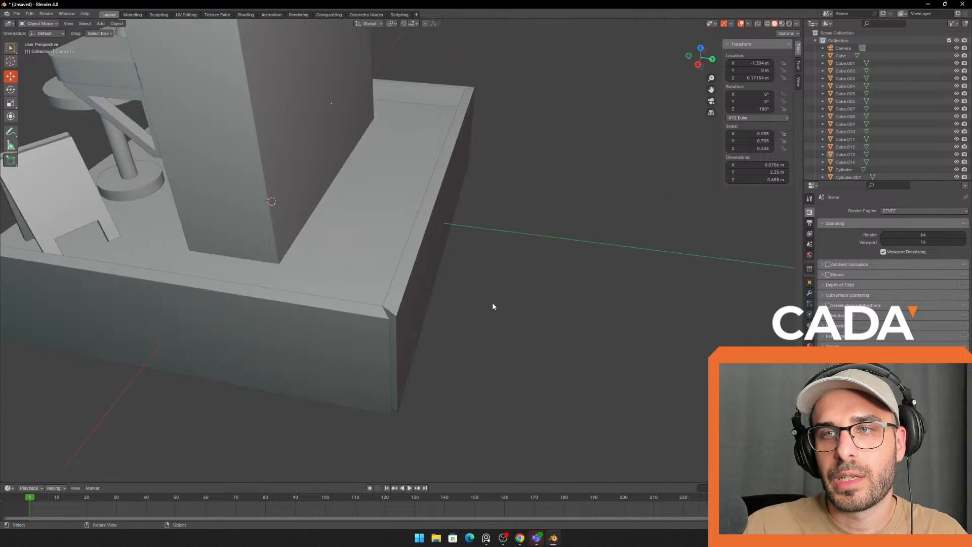
{"action": "middle_click_drag", "start_coordinate": [416, 321], "coordinate": [451, 310], "text": "shift"}
{"action": "left_click", "coordinate": [453, 342]}
{"action": "key", "text": "Tab"}
{"action": "scroll", "coordinate": [453, 350], "scroll_direction": "up", "scroll_amount": 2}
{"action": "middle_click_drag", "start_coordinate": [453, 367], "coordinate": [415, 381]}
{"action": "middle_click_drag", "start_coordinate": [385, 382], "coordinate": [456, 293], "text": "shift"}
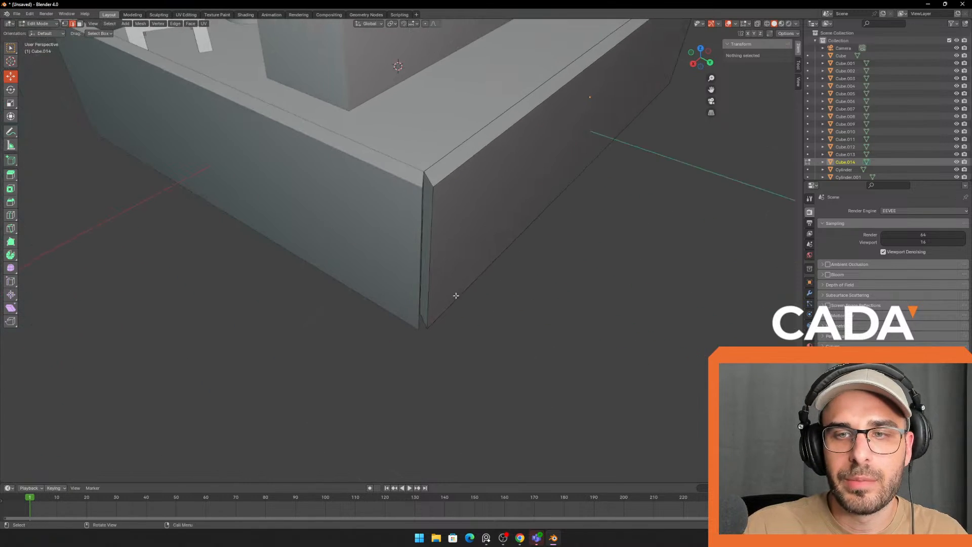
{"action": "key", "text": "Tab"}
{"action": "left_click", "coordinate": [399, 265], "text": "shift"}
{"action": "left_click", "coordinate": [474, 272], "text": "shift"}
{"action": "key", "text": "Tab"}
- Move both panels' outer vertical edges at this corner until they meet, then return to Object Mode and clear the selection
{"action": "scroll", "coordinate": [449, 258], "scroll_direction": "up", "scroll_amount": 2}
{"action": "left_click", "coordinate": [449, 257]}
{"action": "middle_click_drag", "start_coordinate": [449, 257], "coordinate": [417, 342]}
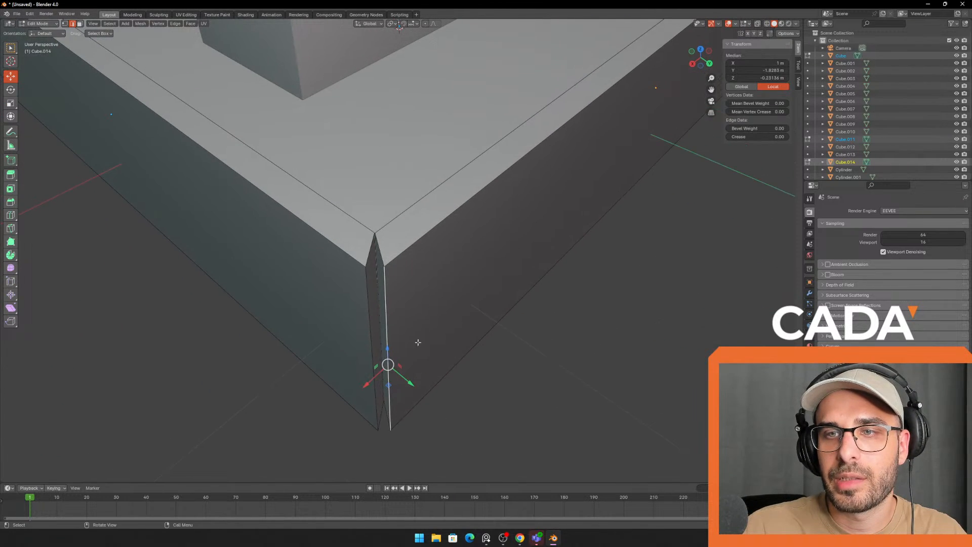
{"action": "left_click_drag", "start_coordinate": [370, 389], "coordinate": [402, 392]}
{"action": "left_click", "coordinate": [371, 345]}
{"action": "key", "text": "Tab"}
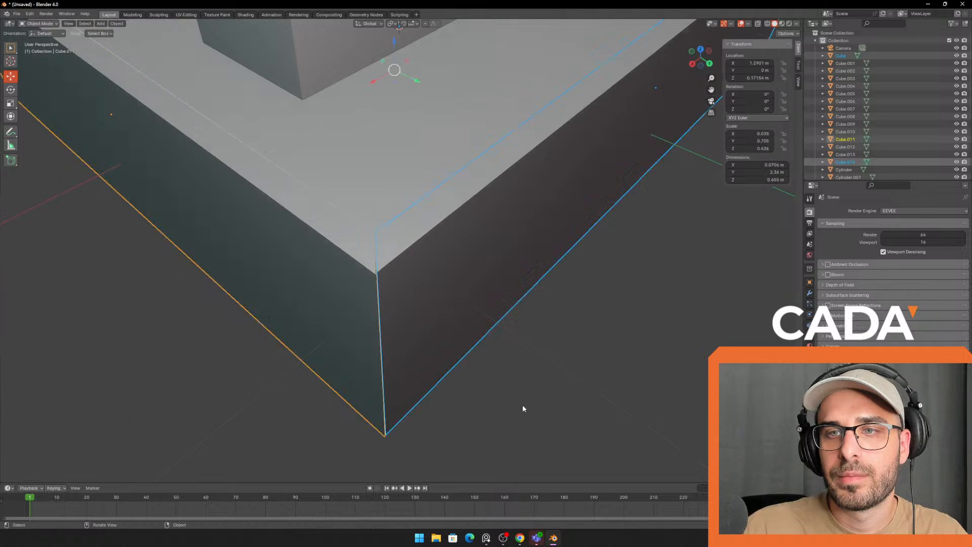
{"action": "scroll", "coordinate": [524, 405], "scroll_direction": "down", "scroll_amount": 5}
{"action": "left_click", "coordinate": [517, 391]}
- Select the back panel together with the adjoining side panel for further mesh editing
{"action": "middle_click_drag", "start_coordinate": [527, 396], "coordinate": [500, 386]}
{"action": "left_click", "coordinate": [372, 311]}
{"action": "left_click", "coordinate": [387, 316], "text": "shift"}
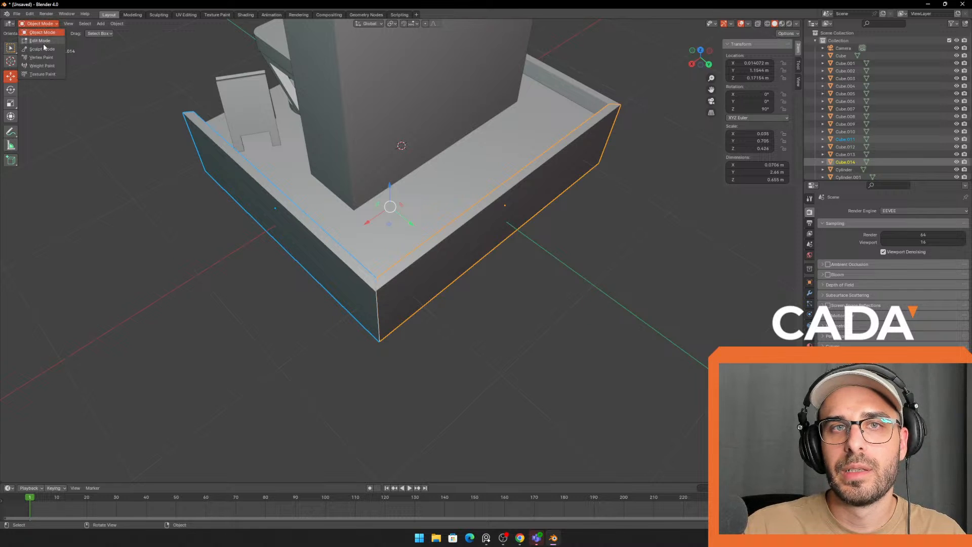
- Paste a copy of the long border wall, move it about 2.55 m along negative Y past the stools, and select only the copy
{"action": "left_click", "coordinate": [44, 41]}
{"action": "key", "text": "Tab"}
{"action": "middle_click_drag", "start_coordinate": [246, 323], "coordinate": [553, 229]}
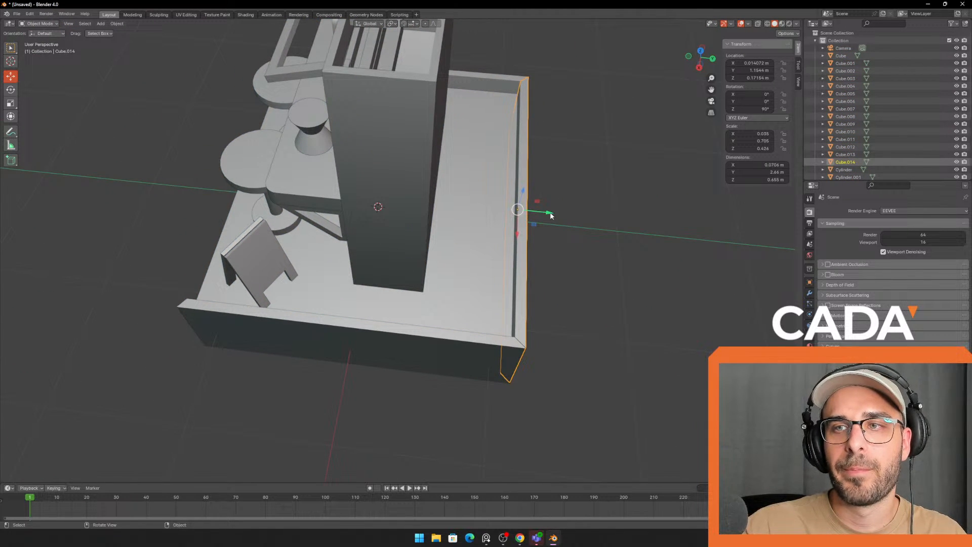
{"action": "key", "text": "ctrl+v"}
{"action": "left_click_drag", "start_coordinate": [550, 214], "coordinate": [234, 204]}
{"action": "middle_click_drag", "start_coordinate": [228, 234], "coordinate": [422, 280], "text": "shift"}
{"action": "left_click", "coordinate": [11, 90]}
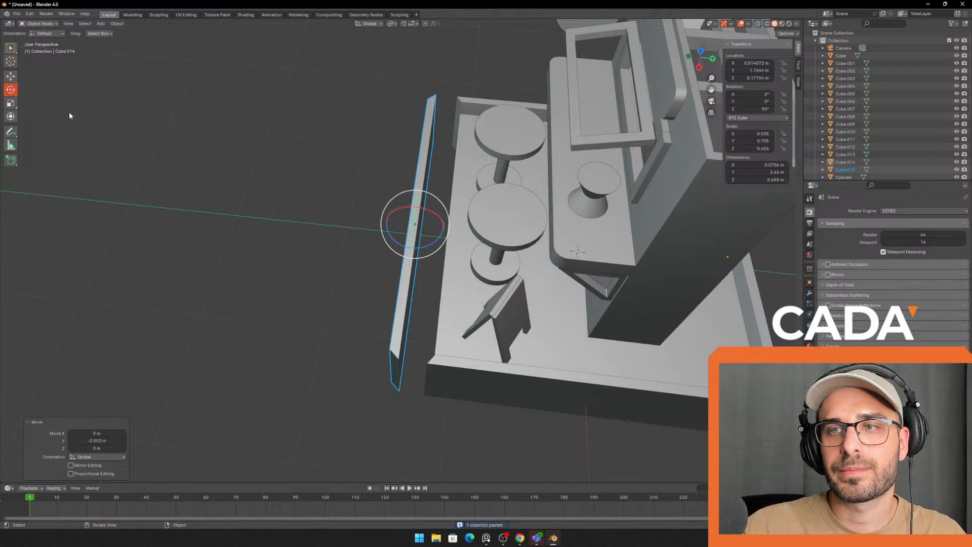
{"action": "left_click", "coordinate": [377, 252]}
{"action": "left_click", "coordinate": [406, 261]}
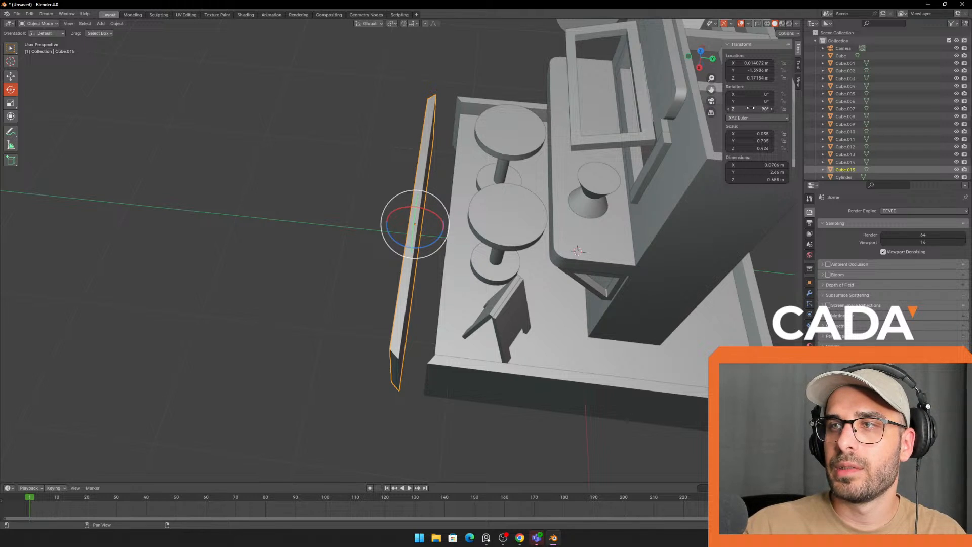
- Try a Z rotation of 180° on the copied wall
{"action": "key", "text": "BackSpace"}
{"action": "key", "text": "BackSpace"}
{"action": "key", "text": "BackSpace"}
{"action": "type", "text": "18"}
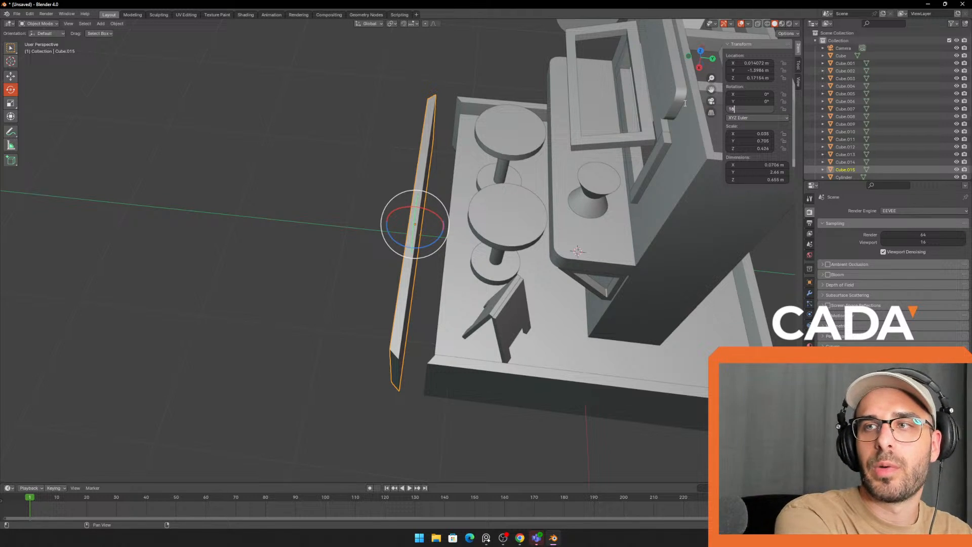
{"action": "type", "text": "0"}
{"action": "key", "text": "Return"}
{"action": "key", "text": "ctrl+z"}
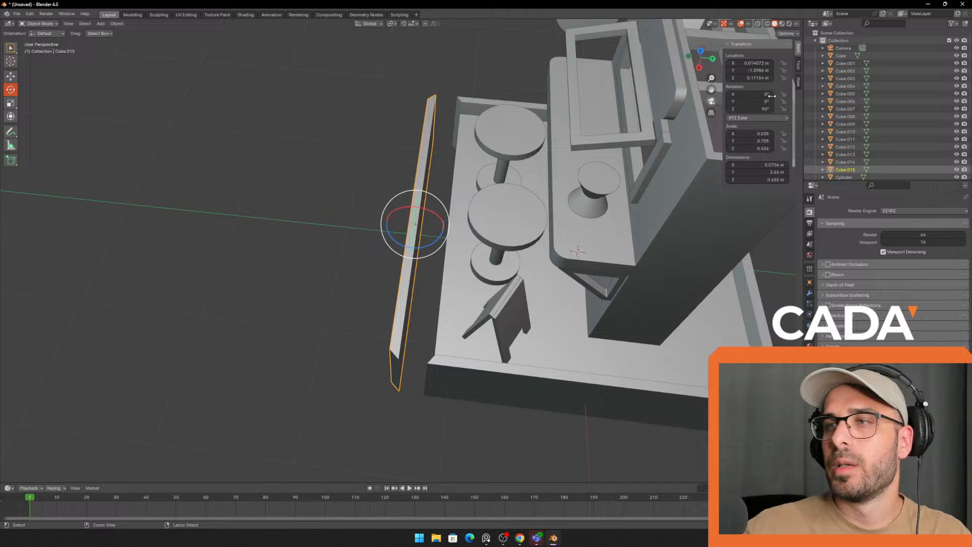
- Set the copied wall's Z rotation to 270°
{"action": "left_click", "coordinate": [749, 109]}
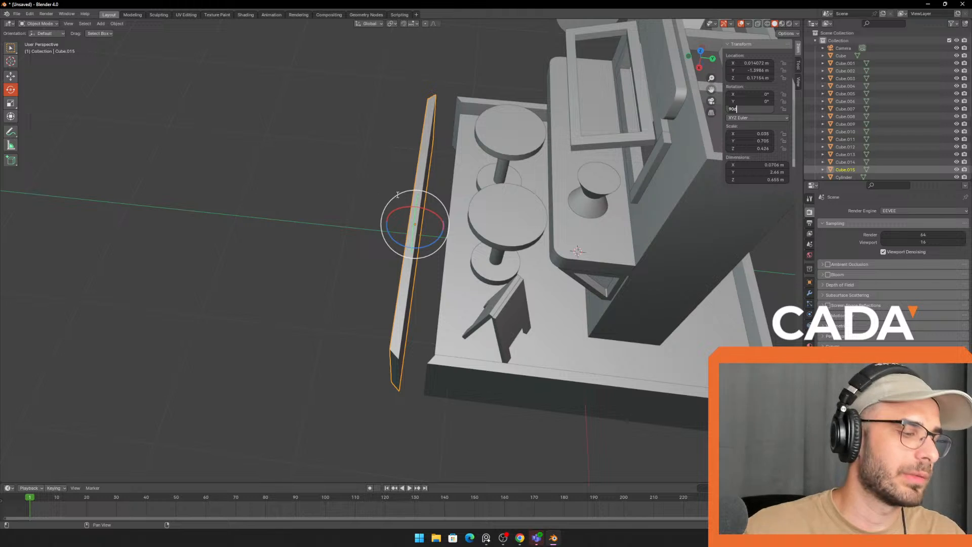
{"action": "type", "text": "270"}
{"action": "key", "text": "Return"}
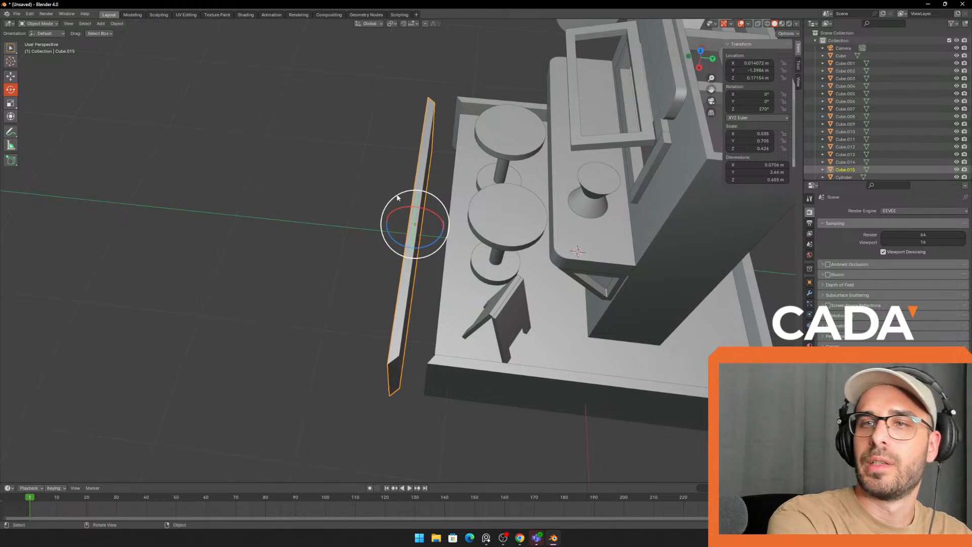
{"action": "left_click", "coordinate": [218, 196]}
{"action": "mouse_move", "coordinate": [405, 203]}
{"action": "middle_mouse_down"}
{"action": "mouse_move", "coordinate": [419, 233]}
{"action": "mouse_move", "coordinate": [398, 217]}
{"action": "middle_mouse_up"}
{"action": "left_click", "coordinate": [418, 219]}
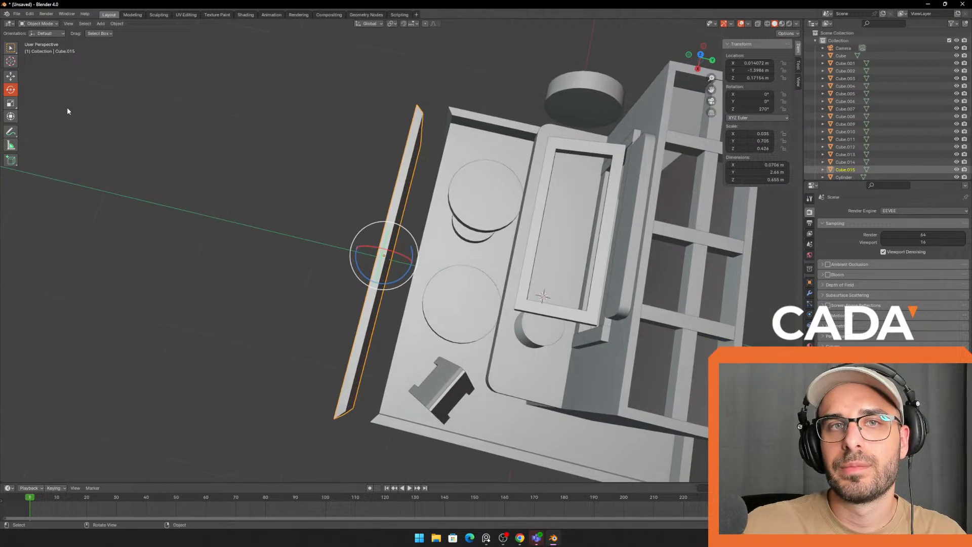
- Move the copied wall along Y to about -1.16 m against the base's edge and set its X location to 0 m
{"action": "left_click", "coordinate": [10, 76]}
{"action": "left_click_drag", "start_coordinate": [395, 263], "coordinate": [434, 269]}
{"action": "middle_click_drag", "start_coordinate": [434, 268], "coordinate": [492, 252]}
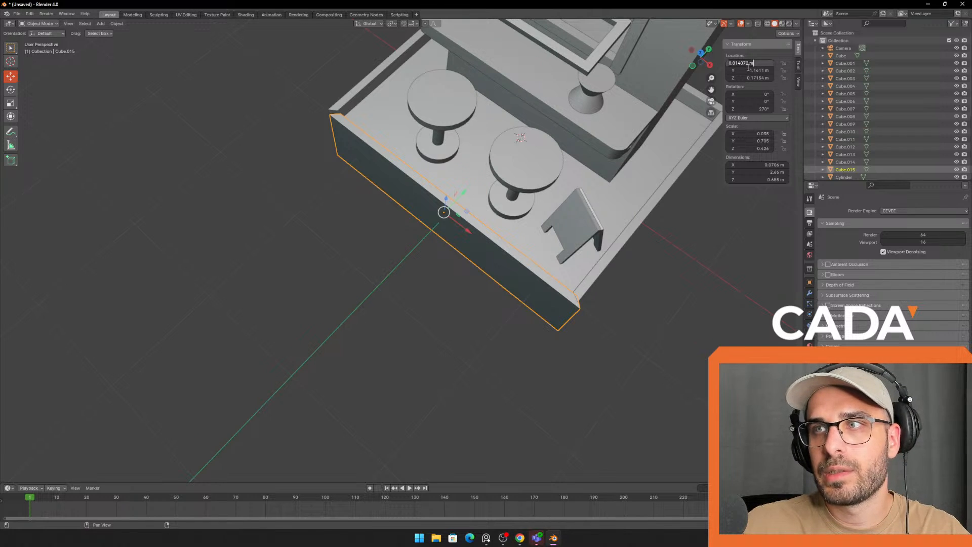
{"action": "key", "text": "Return"}
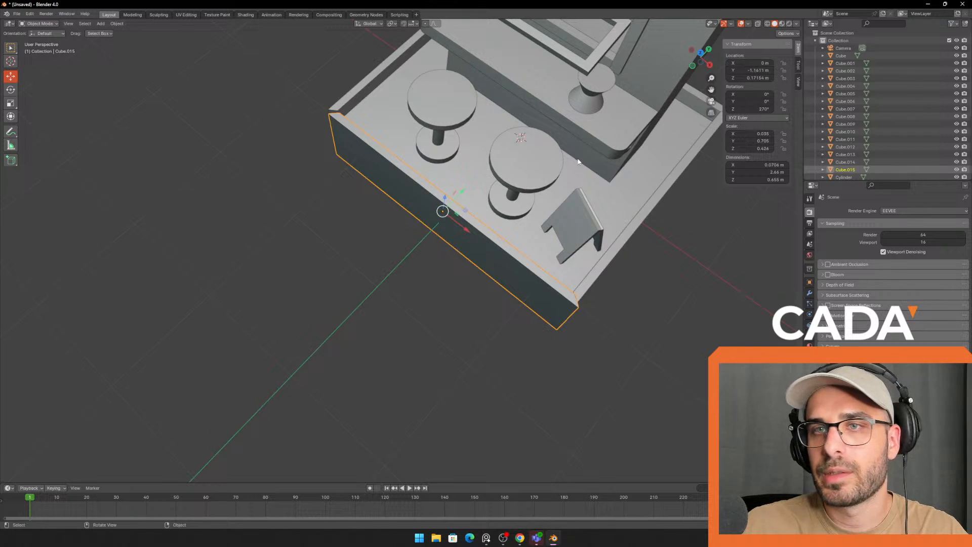
- Shift the copied wall's end face about -0.027 m along X at the corner beside the stools
{"action": "left_click", "coordinate": [651, 279]}
{"action": "middle_click_drag", "start_coordinate": [651, 278], "coordinate": [670, 278]}
{"action": "left_click", "coordinate": [577, 274]}
{"action": "middle_click_drag", "start_coordinate": [576, 274], "coordinate": [506, 213], "text": "shift"}
{"action": "scroll", "coordinate": [582, 284], "scroll_direction": "up", "scroll_amount": 2}
{"action": "key", "text": "Tab"}
{"action": "left_click", "coordinate": [353, 246]}
{"action": "key", "text": "Tab"}
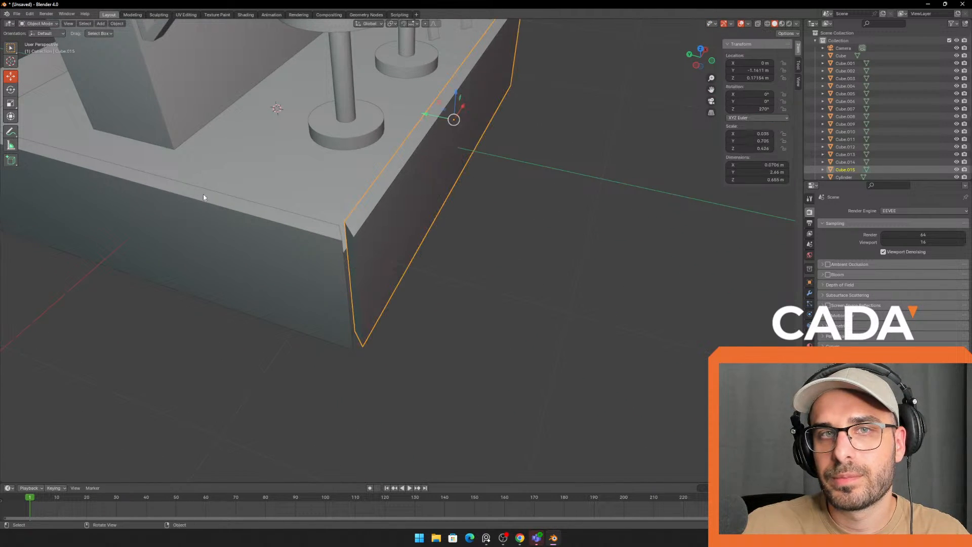
{"action": "key", "text": "Tab"}
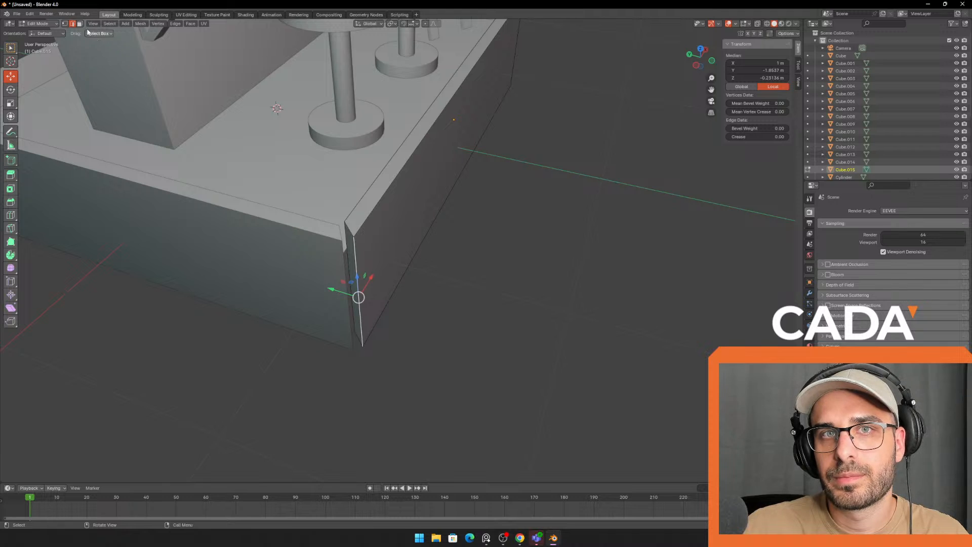
{"action": "left_click", "coordinate": [80, 24]}
{"action": "left_click", "coordinate": [351, 273]}
{"action": "middle_click_drag", "start_coordinate": [353, 274], "coordinate": [352, 306]}
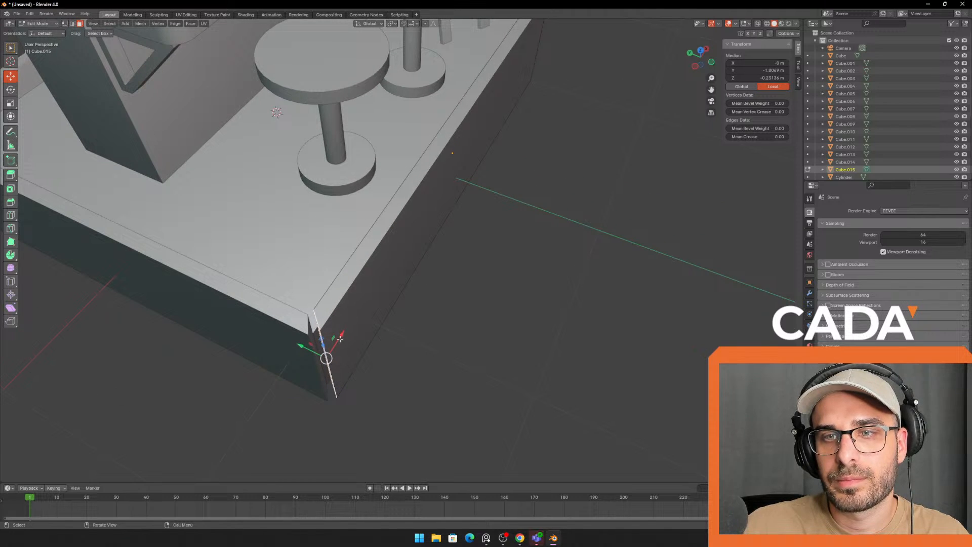
{"action": "left_click_drag", "start_coordinate": [340, 339], "coordinate": [328, 345]}
- Adjust the copied wall's other end face at the corner beside the A-frame sign so it meets the adjoining wall
{"action": "middle_click_drag", "start_coordinate": [445, 302], "coordinate": [420, 288]}
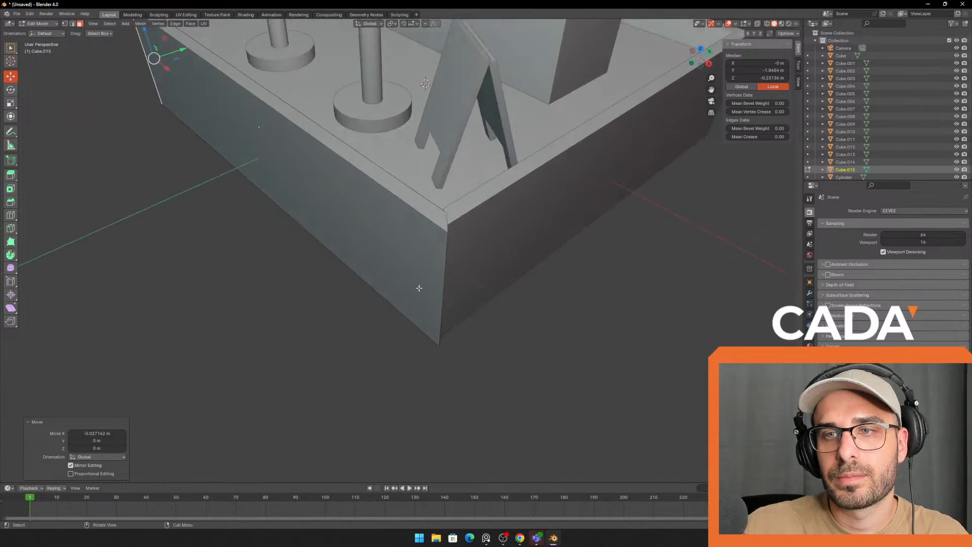
{"action": "scroll", "coordinate": [419, 289], "scroll_direction": "up", "scroll_amount": 1}
{"action": "middle_click_drag", "start_coordinate": [471, 245], "coordinate": [398, 400]}
{"action": "left_click", "coordinate": [428, 248]}
{"action": "left_click", "coordinate": [420, 245]}
{"action": "left_click_drag", "start_coordinate": [398, 400], "coordinate": [396, 405]}
{"action": "middle_click_drag", "start_coordinate": [396, 406], "coordinate": [423, 405]}
{"action": "key", "text": "Tab"}
- Edit both walls at the corner beside the A-frame sign together and shift the outer vertical edge to narrow the gap
{"action": "left_click", "coordinate": [327, 341]}
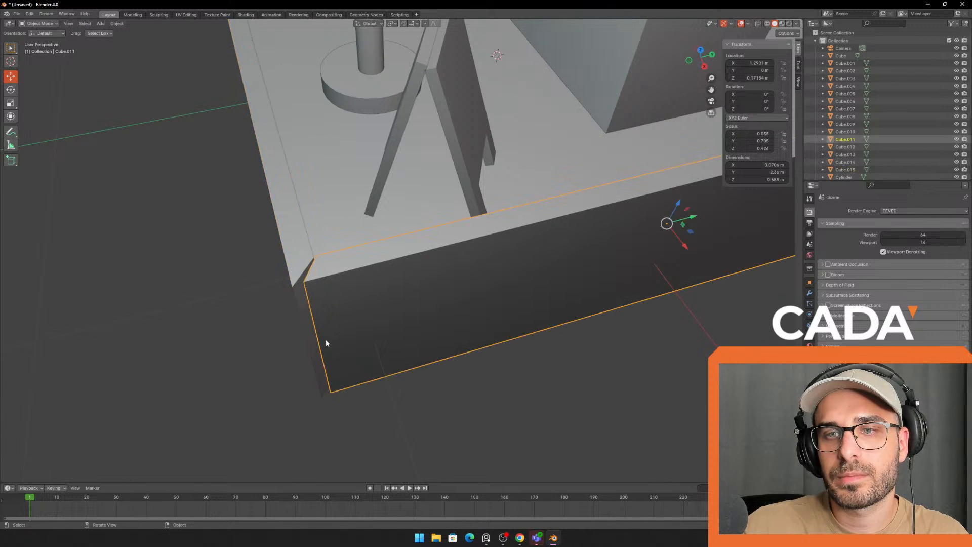
{"action": "middle_click_drag", "start_coordinate": [326, 339], "coordinate": [329, 335]}
{"action": "left_click", "coordinate": [301, 299], "text": "shift"}
{"action": "middle_click_drag", "start_coordinate": [300, 298], "coordinate": [361, 330]}
{"action": "key", "text": "Tab"}
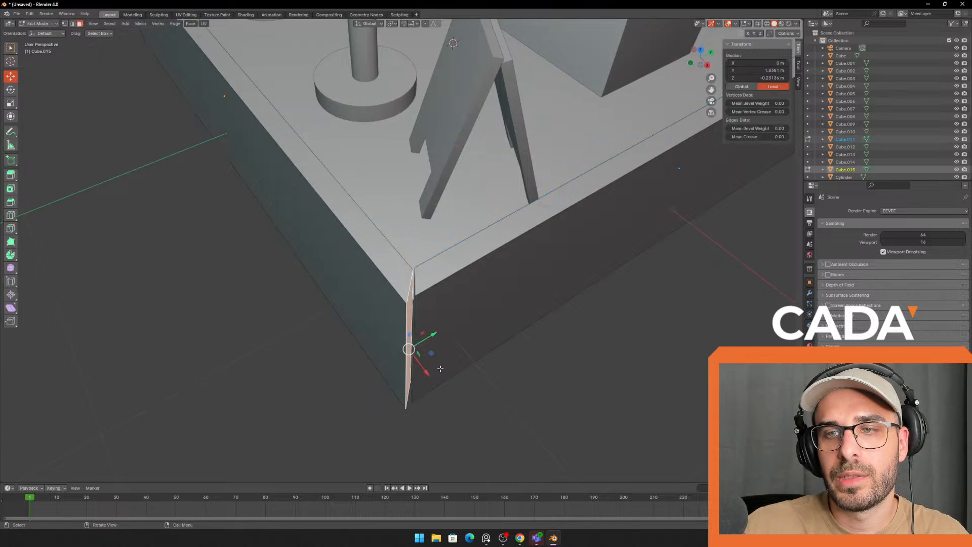
{"action": "middle_click_drag", "start_coordinate": [441, 369], "coordinate": [418, 332], "text": "shift"}
{"action": "left_click", "coordinate": [534, 354]}
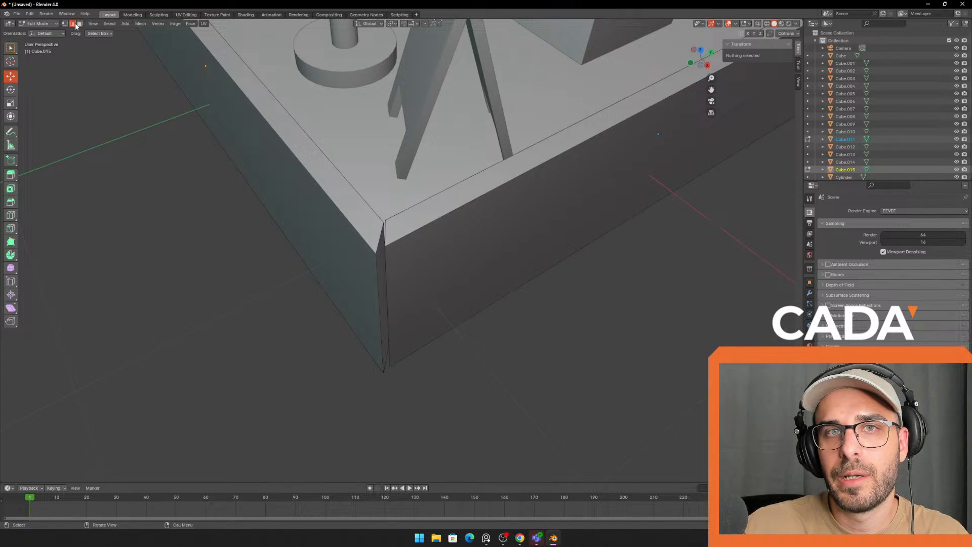
{"action": "left_click", "coordinate": [391, 320]}
{"action": "left_click_drag", "start_coordinate": [409, 305], "coordinate": [407, 311]}
{"action": "key", "text": "alt+a"}
{"action": "left_click", "coordinate": [390, 300]}
{"action": "key", "text": "Tab"}
- Move the copied wall's outer vertical edge about -0.015 m along X at the opposite corner, beside the stools
{"action": "middle_click_drag", "start_coordinate": [407, 311], "coordinate": [373, 356]}
{"action": "left_click", "coordinate": [451, 257]}
{"action": "key", "text": "Tab"}
{"action": "left_click", "coordinate": [396, 302]}
{"action": "left_click_drag", "start_coordinate": [369, 363], "coordinate": [306, 370]}
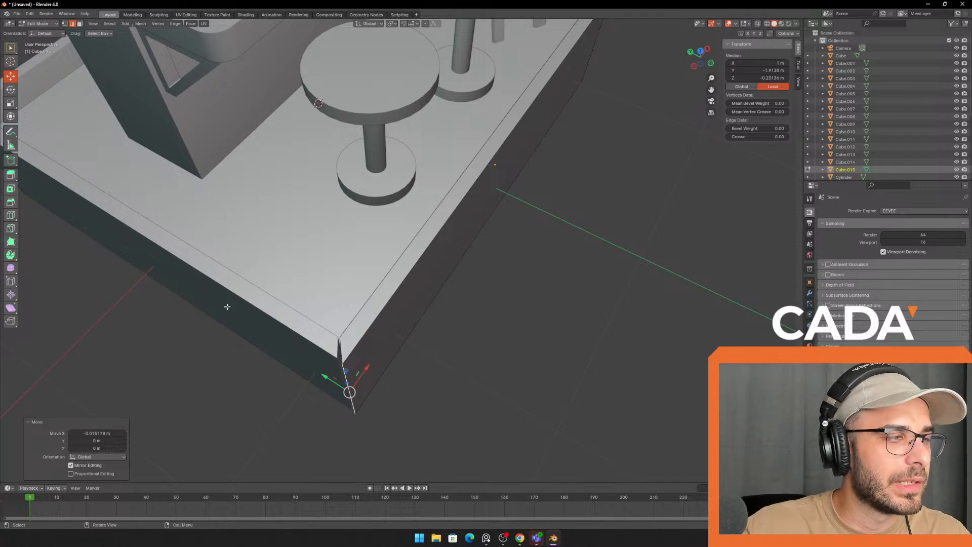
{"action": "scroll", "coordinate": [322, 336], "scroll_direction": "up", "scroll_amount": 2}
{"action": "middle_click_drag", "start_coordinate": [416, 408], "coordinate": [412, 404]}
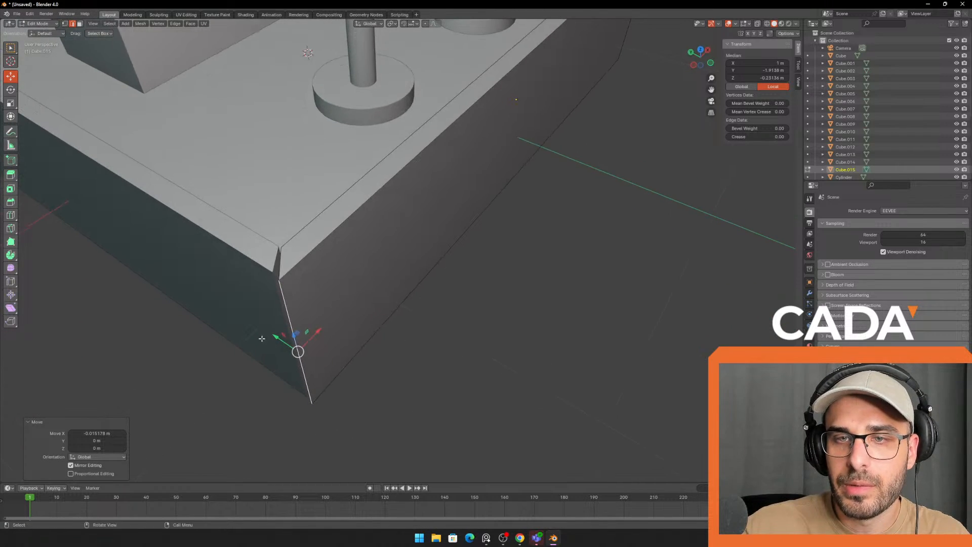
- Shift the adjoining short wall's outer vertical edge along Y to close the corner beside the stools
{"action": "key", "text": "Tab"}
{"action": "left_click", "coordinate": [272, 321]}
{"action": "key", "text": "Tab"}
{"action": "left_click", "coordinate": [290, 323]}
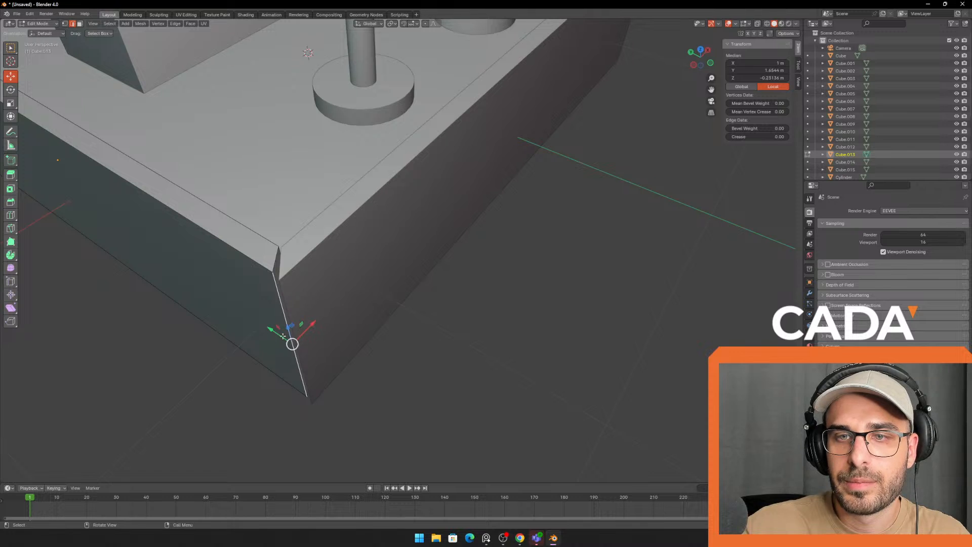
{"action": "left_click_drag", "start_coordinate": [282, 337], "coordinate": [280, 338]}
{"action": "key", "text": "Tab"}
{"action": "scroll", "coordinate": [490, 317], "scroll_direction": "down", "scroll_amount": 7}
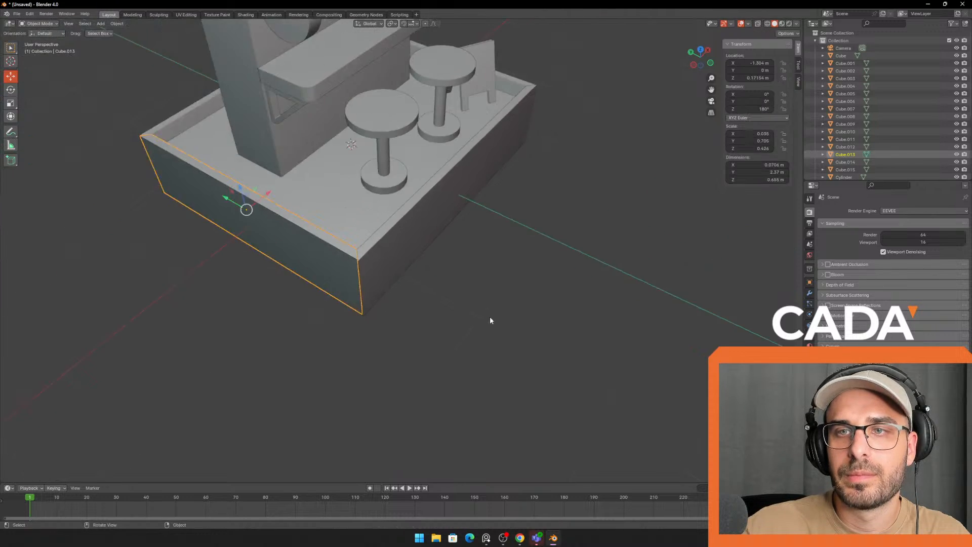
- Examine the whole kiosk with its completed border walls, counter, window frame, stools and sign from several angles
{"action": "left_click", "coordinate": [499, 300]}
{"action": "middle_click_drag", "start_coordinate": [499, 299], "coordinate": [473, 326]}
{"action": "middle_click_drag", "start_coordinate": [473, 326], "coordinate": [540, 319]}
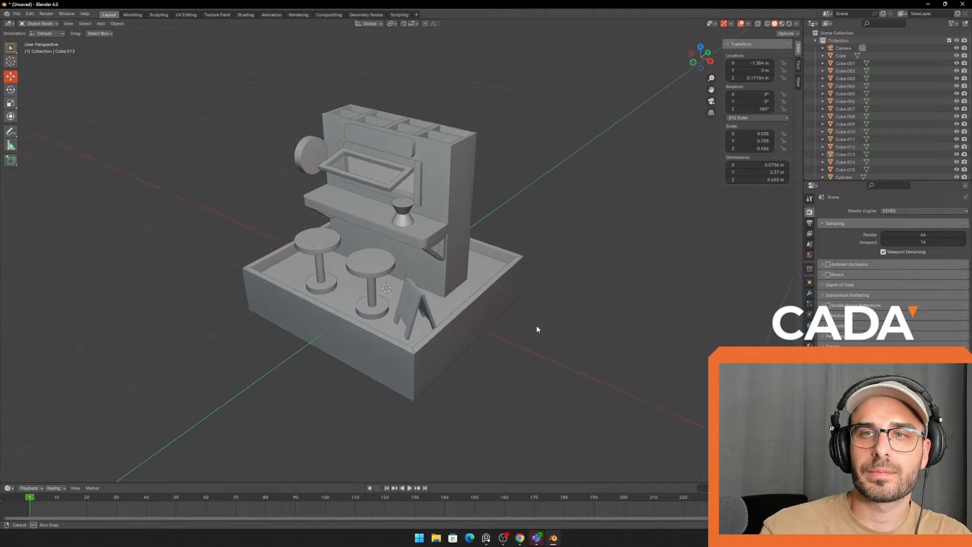
{"action": "scroll", "coordinate": [508, 318], "scroll_direction": "up", "scroll_amount": 2}
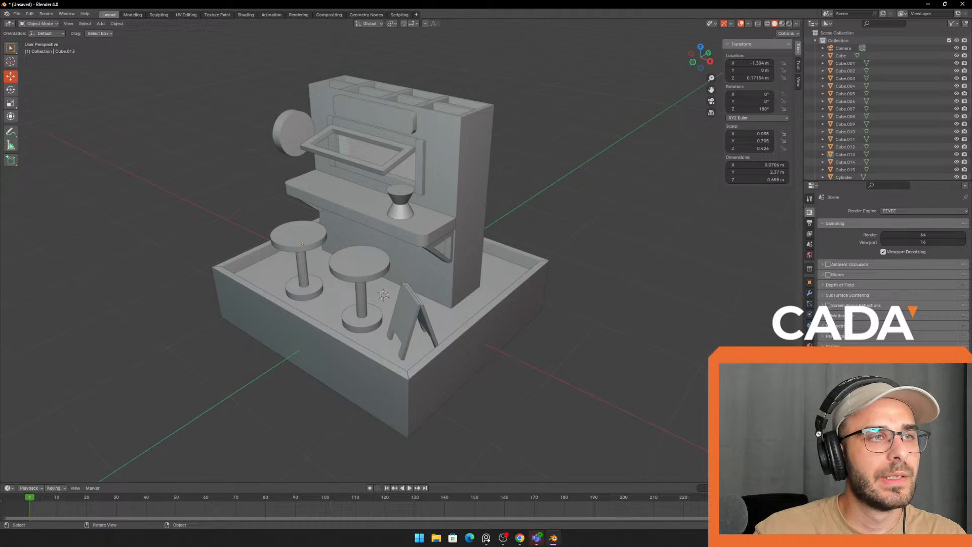
{"action": "key", "text": "alt+Tab"}
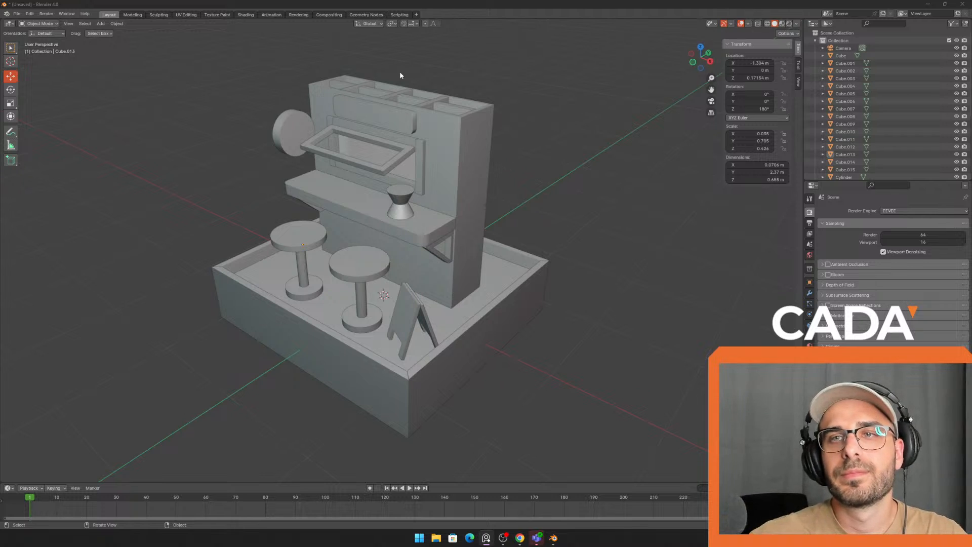
{"action": "scroll", "coordinate": [409, 122], "scroll_direction": "up", "scroll_amount": 2}
{"action": "middle_click_drag", "start_coordinate": [432, 103], "coordinate": [456, 206]}
{"action": "scroll", "coordinate": [498, 172], "scroll_direction": "up", "scroll_amount": 2}
{"action": "scroll", "coordinate": [436, 205], "scroll_direction": "down", "scroll_amount": 2}
{"action": "middle_click_drag", "start_coordinate": [449, 263], "coordinate": [512, 261]}
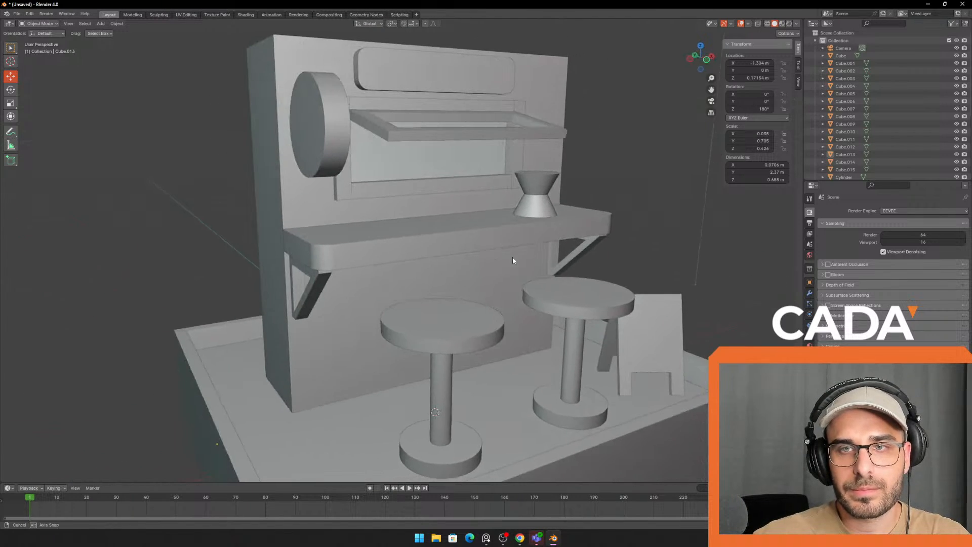
{"action": "middle_click_drag", "start_coordinate": [440, 271], "coordinate": [417, 263]}
- Duplicate the counter shelf together with its two triangular support brackets
{"action": "left_click_drag", "start_coordinate": [417, 263], "coordinate": [377, 249]}
{"action": "middle_click_drag", "start_coordinate": [372, 266], "coordinate": [406, 268]}
{"action": "left_click", "coordinate": [387, 268]}
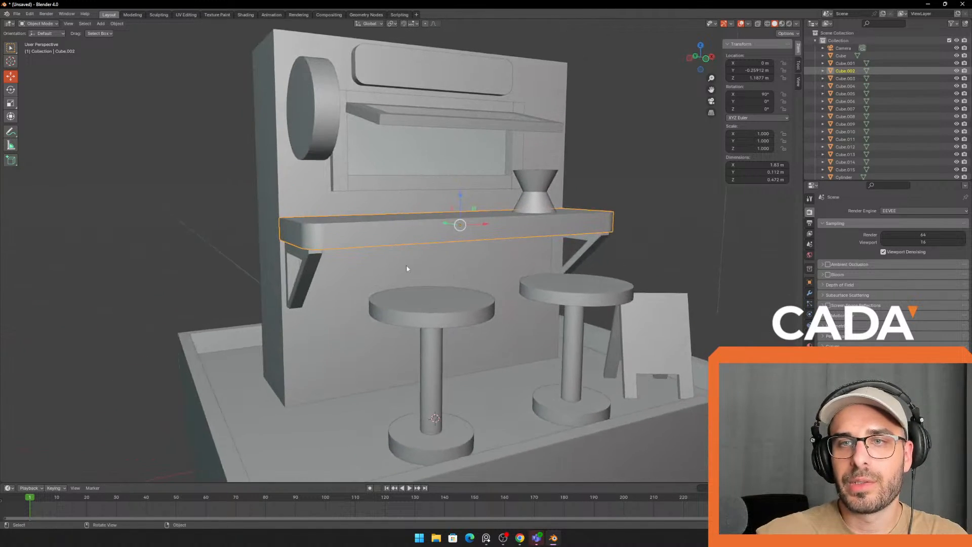
{"action": "left_click", "coordinate": [312, 264], "text": "ctrl"}
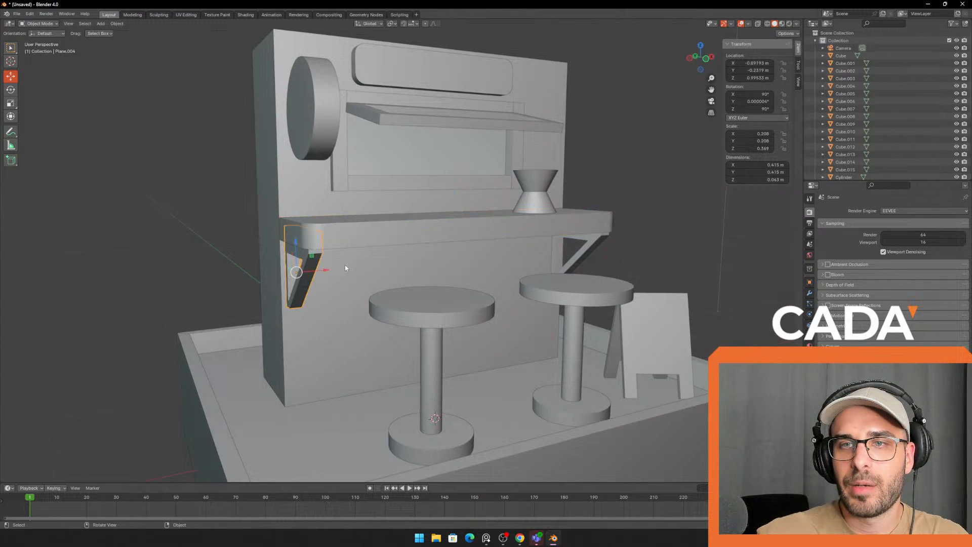
{"action": "left_click", "coordinate": [376, 238], "text": "shift"}
{"action": "middle_click_drag", "start_coordinate": [388, 246], "coordinate": [309, 248]}
{"action": "left_click", "coordinate": [490, 251], "text": "shift"}
{"action": "middle_click_drag", "start_coordinate": [490, 251], "coordinate": [439, 267]}
{"action": "key", "text": "ctrl+v"}
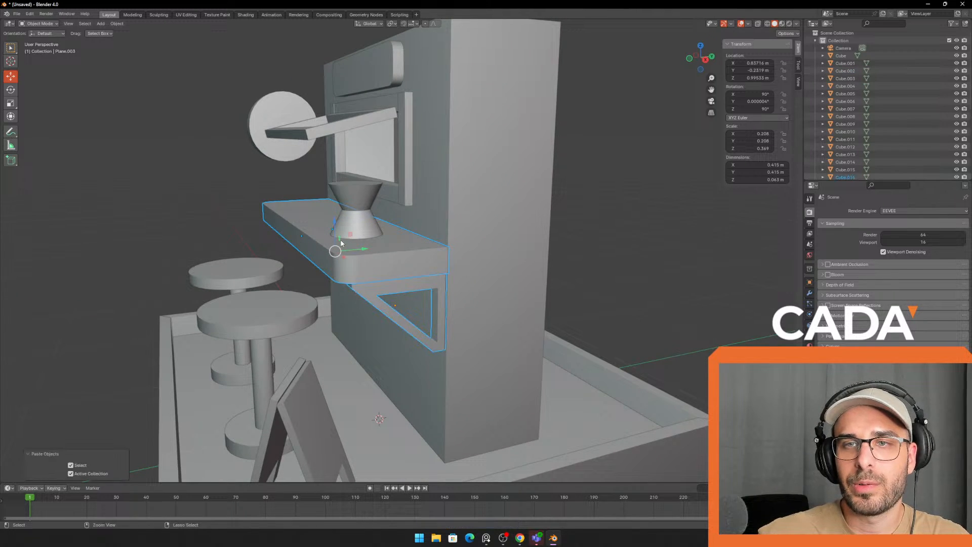
- Move the copied shelf and brackets about 0.75 m up and about 1.07 m along negative Y, clear of the kiosk front
{"action": "left_click_drag", "start_coordinate": [333, 224], "coordinate": [341, 121]}
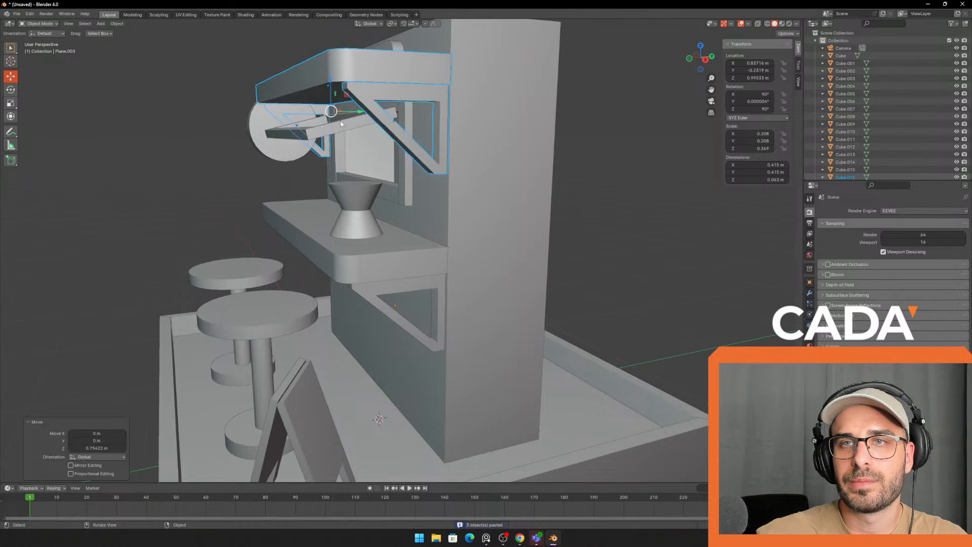
{"action": "middle_click_drag", "start_coordinate": [340, 120], "coordinate": [359, 119]}
{"action": "left_click_drag", "start_coordinate": [359, 116], "coordinate": [133, 119]}
{"action": "middle_click_drag", "start_coordinate": [169, 188], "coordinate": [200, 248]}
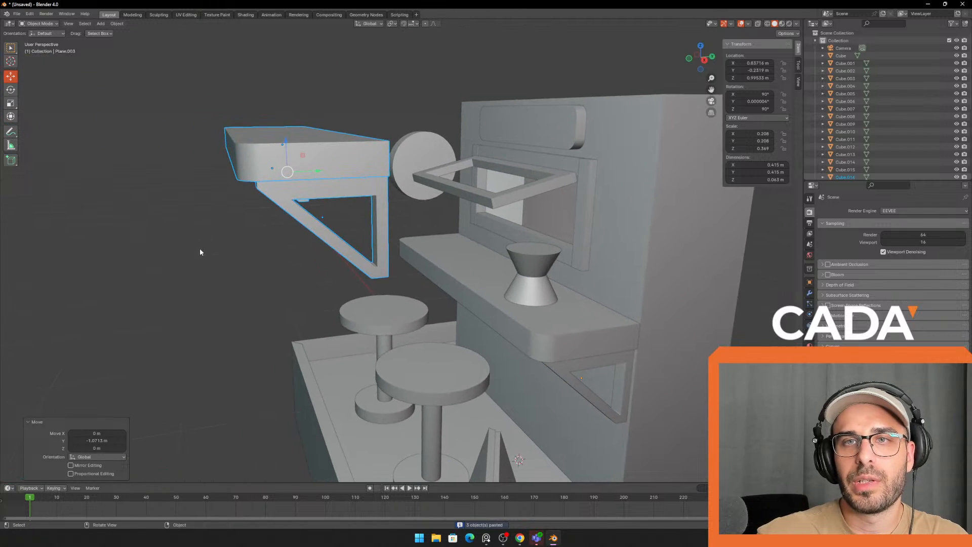
{"action": "left_click", "coordinate": [199, 248]}
- Lower the top face of the copied shelf to thin the board to about 0.06 m
{"action": "left_click", "coordinate": [255, 132]}
{"action": "key", "text": "Tab"}
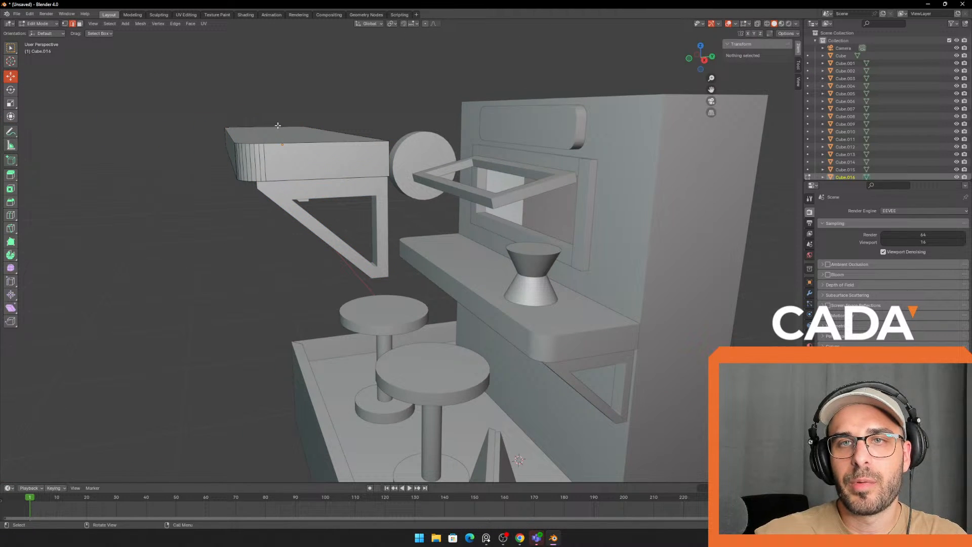
{"action": "left_click", "coordinate": [278, 125]}
{"action": "middle_click_drag", "start_coordinate": [278, 125], "coordinate": [137, 60]}
{"action": "left_click", "coordinate": [81, 23]}
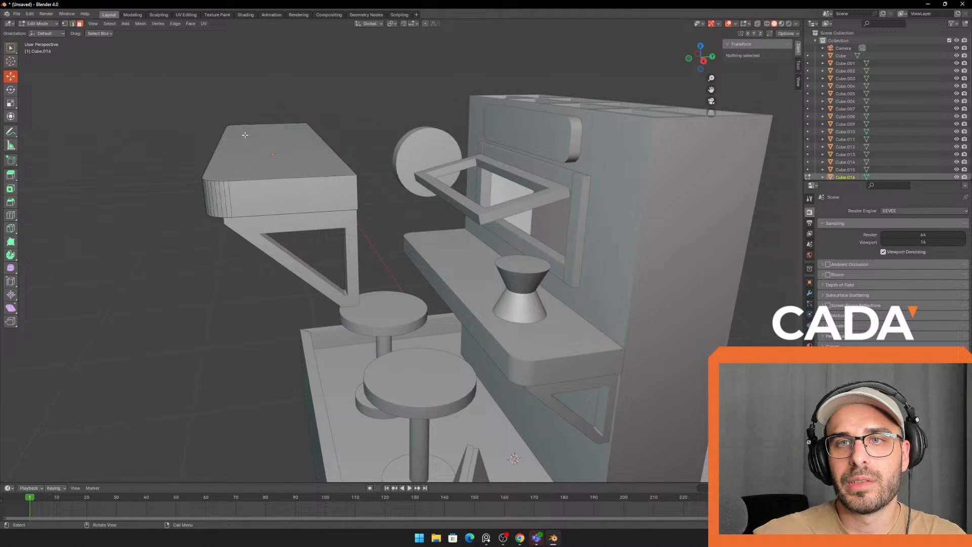
{"action": "left_click", "coordinate": [245, 135]}
{"action": "middle_click_drag", "start_coordinate": [245, 135], "coordinate": [244, 107]}
{"action": "left_click_drag", "start_coordinate": [239, 90], "coordinate": [238, 107]}
{"action": "middle_click_drag", "start_coordinate": [238, 107], "coordinate": [268, 129]}
{"action": "key", "text": "ctrl+z"}
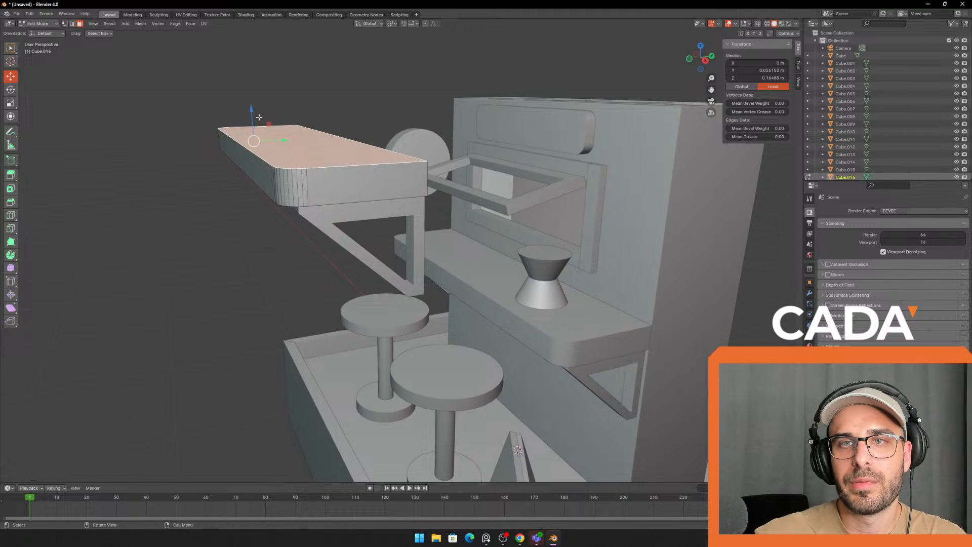
{"action": "left_click_drag", "start_coordinate": [251, 112], "coordinate": [251, 127]}
{"action": "key", "text": "Tab"}
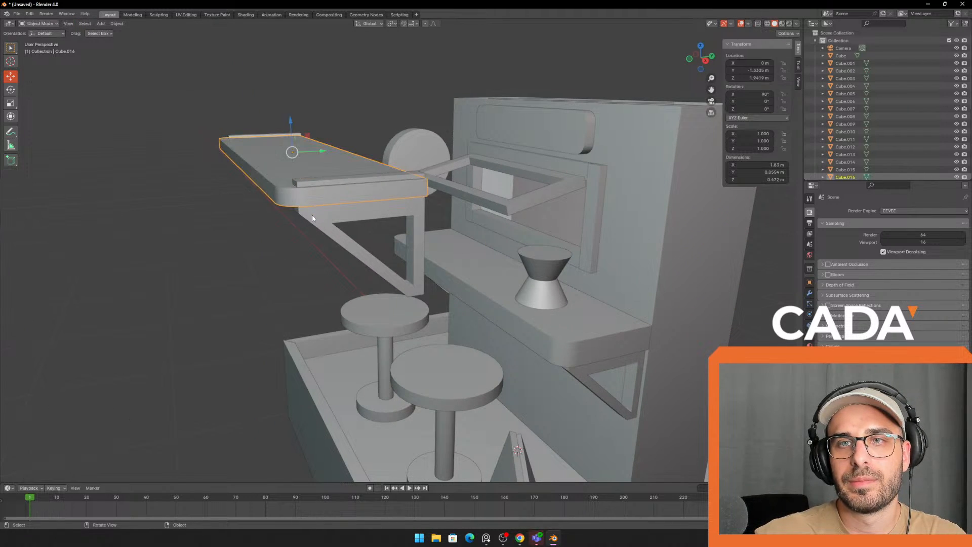
- Lower the top faces of both copied triangular brackets so they sit beneath the thinned shelf board's surface
{"action": "left_click", "coordinate": [311, 188]}
{"action": "left_click", "coordinate": [267, 135]}
{"action": "key", "text": "Tab"}
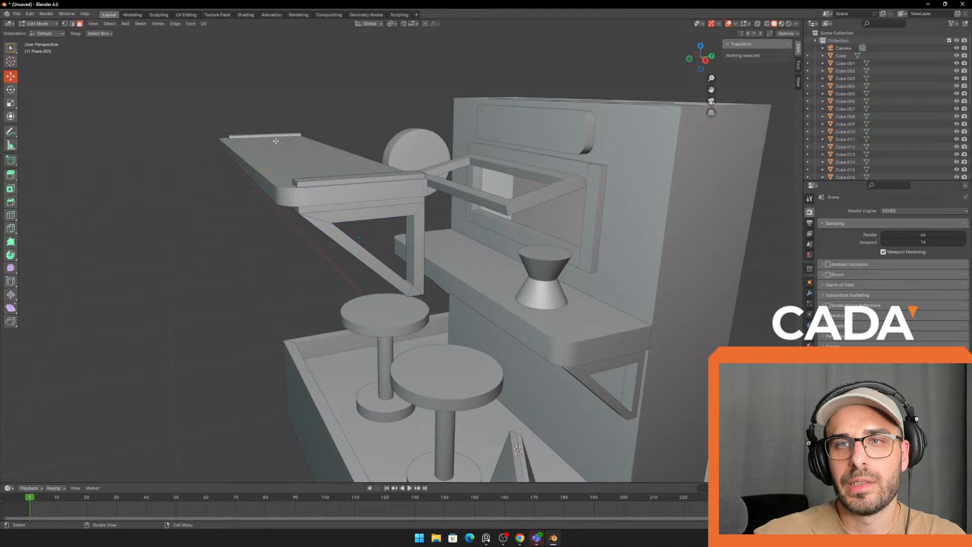
{"action": "left_click", "coordinate": [337, 181]}
{"action": "middle_click_drag", "start_coordinate": [337, 182], "coordinate": [313, 127]}
{"action": "left_click", "coordinate": [252, 159], "text": "shift"}
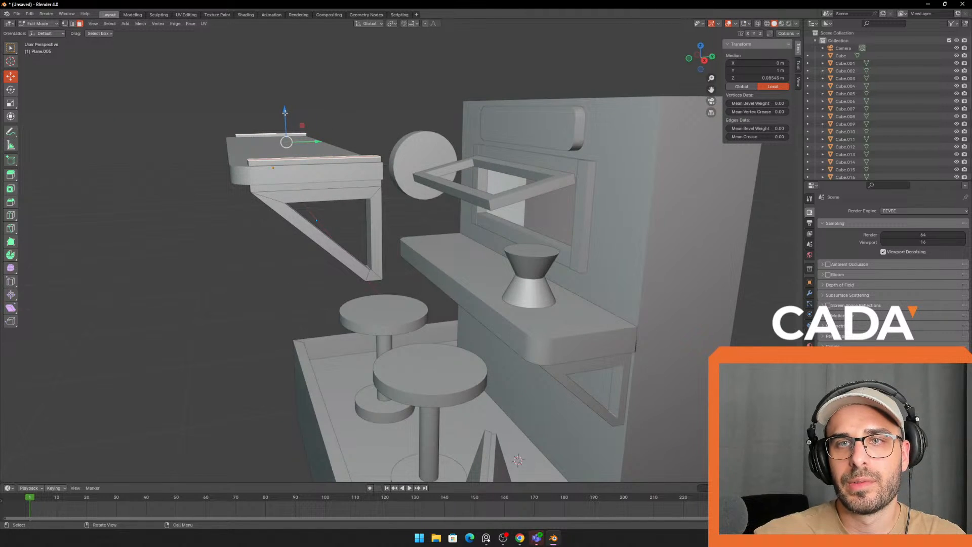
{"action": "left_click_drag", "start_coordinate": [285, 112], "coordinate": [284, 123]}
{"action": "key", "text": "Tab"}
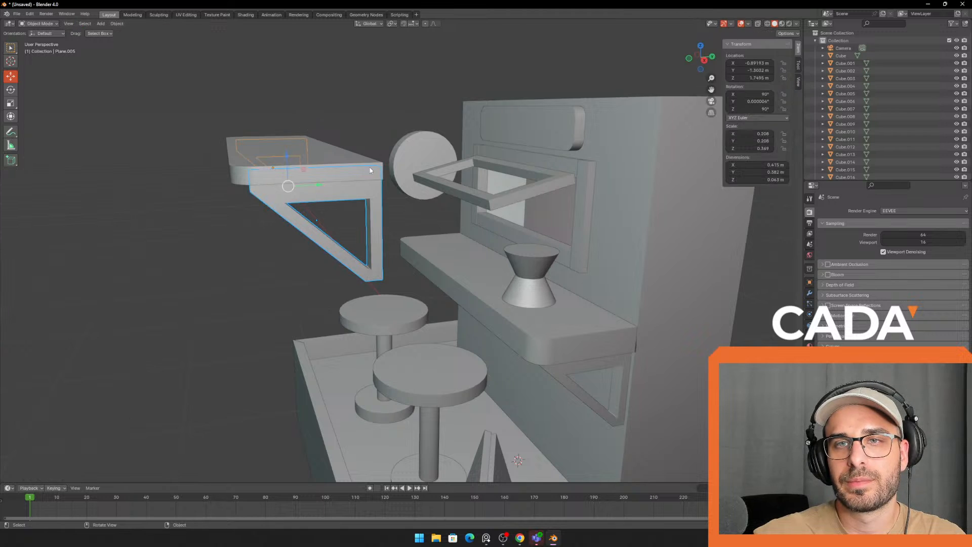
- Scale the copied shelf and brackets down vertically to a bracket height of about 0.25 m, and move them about 1.44 m along Y
{"action": "scroll", "coordinate": [297, 126], "scroll_direction": "down", "scroll_amount": 3}
{"action": "middle_click_drag", "start_coordinate": [248, 124], "coordinate": [337, 116]}
{"action": "left_click", "coordinate": [728, 203]}
{"action": "middle_click_drag", "start_coordinate": [643, 202], "coordinate": [540, 200]}
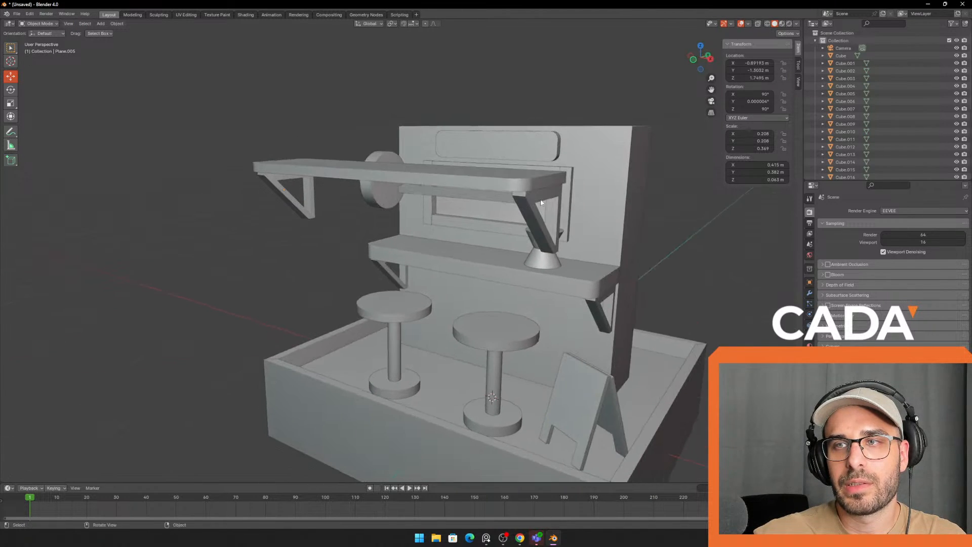
{"action": "left_click", "coordinate": [518, 189]}
{"action": "left_click", "coordinate": [528, 206], "text": "shift"}
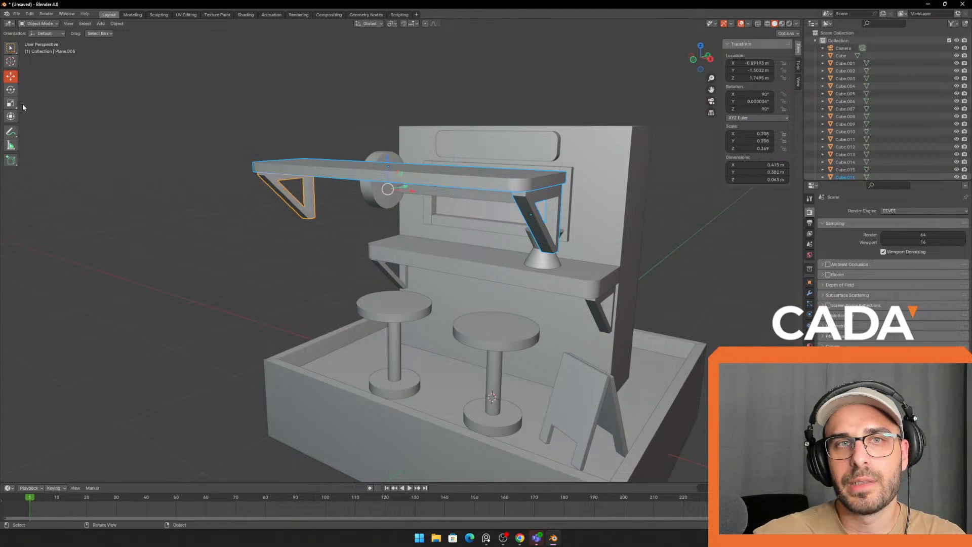
{"action": "left_click_drag", "start_coordinate": [390, 163], "coordinate": [389, 171]}
{"action": "key", "text": "ctrl+z"}
{"action": "middle_click_drag", "start_coordinate": [478, 142], "coordinate": [394, 149]}
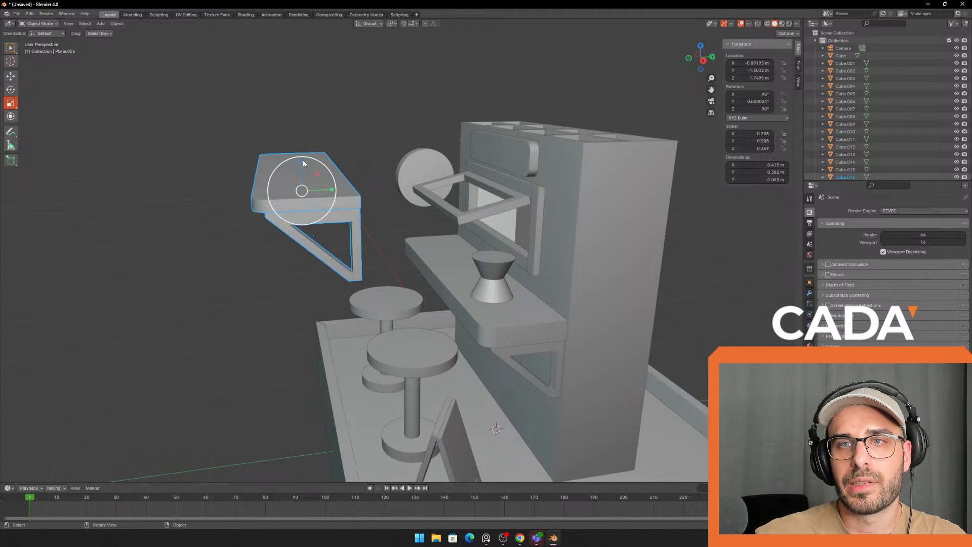
{"action": "left_click_drag", "start_coordinate": [303, 163], "coordinate": [602, 190]}
{"action": "middle_click_drag", "start_coordinate": [602, 190], "coordinate": [433, 178]}
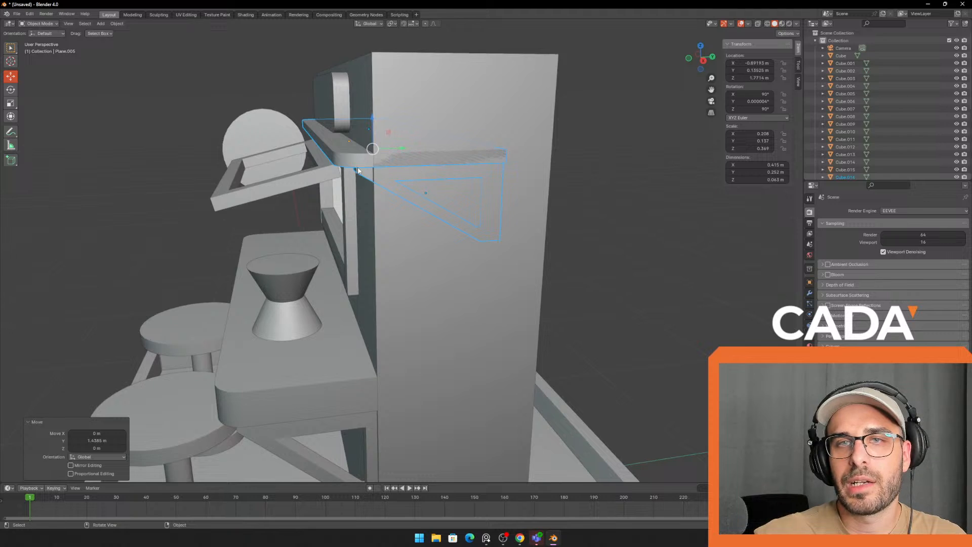
- Scale the copied shelf and brackets along Y by a factor of 0.732 to make them shallower
{"action": "middle_click_drag", "start_coordinate": [358, 170], "coordinate": [17, 97]}
{"action": "middle_click_drag", "start_coordinate": [207, 120], "coordinate": [449, 156]}
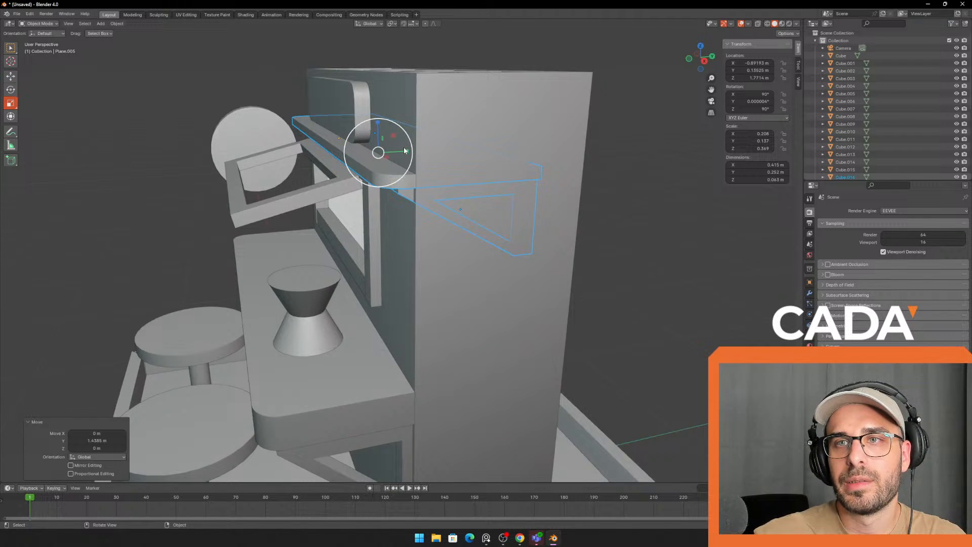
{"action": "left_click_drag", "start_coordinate": [401, 150], "coordinate": [400, 153]}
- Move the copied shelf and brackets about 0.21 m down and about 0.2 m along positive Y, behind the window opening
{"action": "left_click", "coordinate": [9, 76]}
{"action": "middle_click_drag", "start_coordinate": [223, 124], "coordinate": [415, 123]}
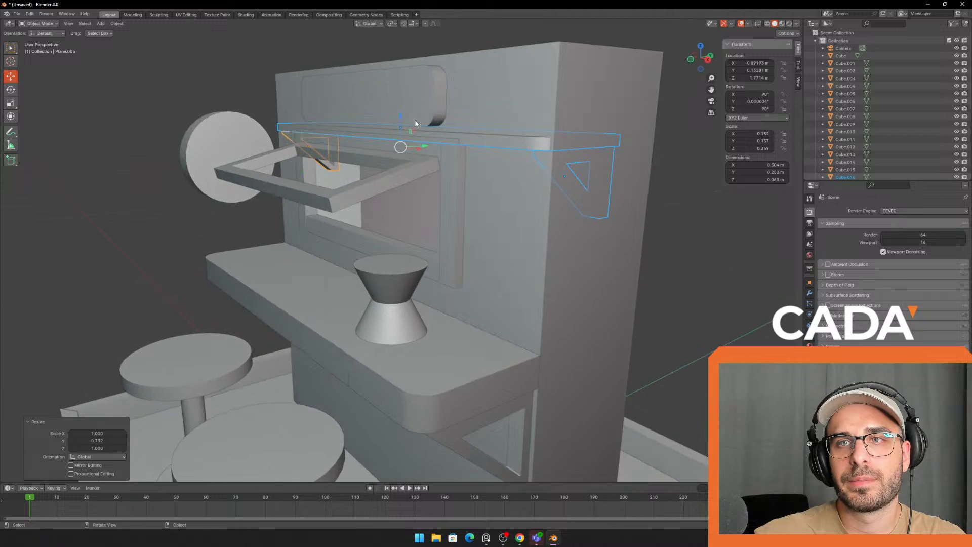
{"action": "left_click_drag", "start_coordinate": [401, 121], "coordinate": [457, 195]}
{"action": "scroll", "coordinate": [458, 177], "scroll_direction": "up", "scroll_amount": 4}
{"action": "middle_click_drag", "start_coordinate": [457, 177], "coordinate": [430, 176]}
{"action": "scroll", "coordinate": [429, 176], "scroll_direction": "down", "scroll_amount": 4}
- Shorten the small shelf and its brackets along X by a factor of 0.548 to fit within the window
{"action": "left_click", "coordinate": [10, 94]}
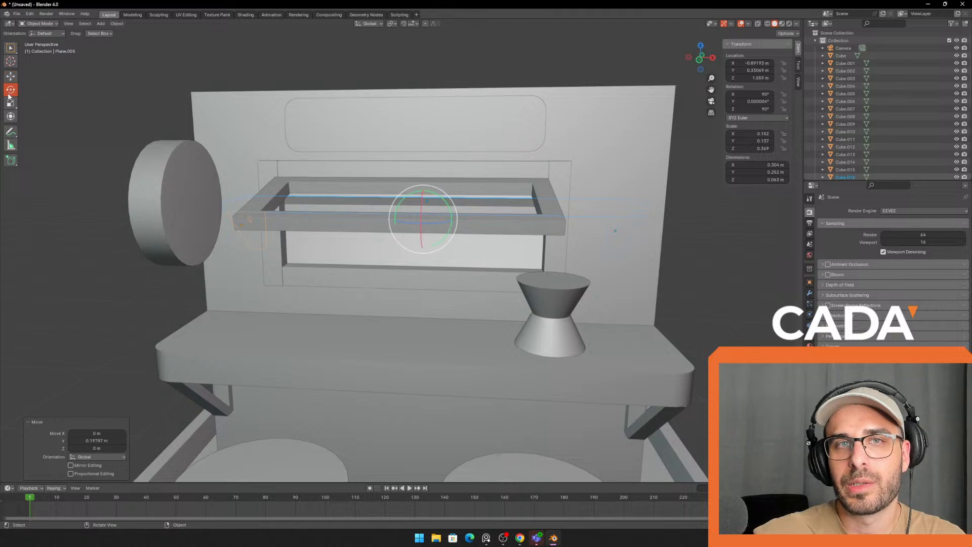
{"action": "left_click", "coordinate": [10, 103]}
{"action": "left_click_drag", "start_coordinate": [452, 221], "coordinate": [437, 221]}
{"action": "middle_click_drag", "start_coordinate": [437, 222], "coordinate": [430, 209]}
{"action": "scroll", "coordinate": [430, 209], "scroll_direction": "up", "scroll_amount": 3}
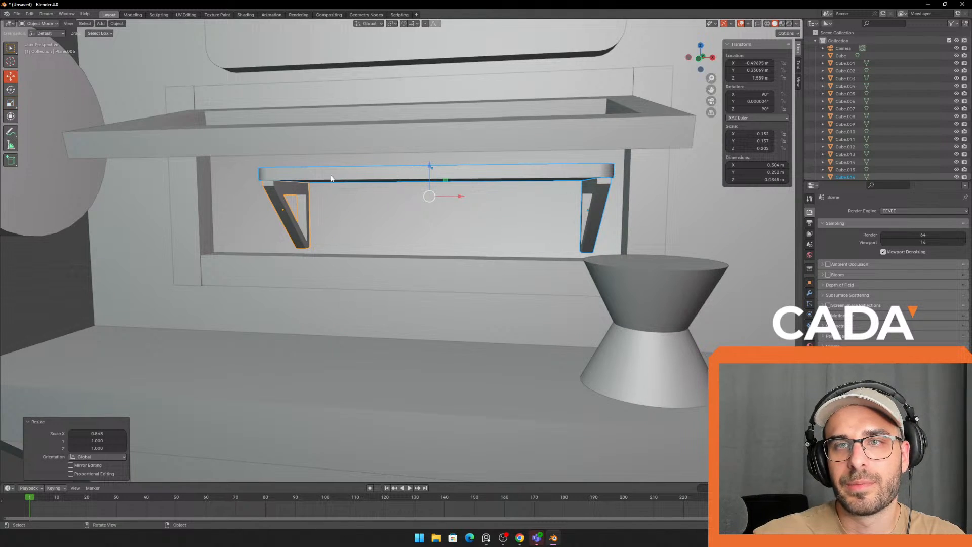
- Move the small shelf and brackets about 0.41 m along negative X and about 0.14 m down inside the window
{"action": "left_click_drag", "start_coordinate": [462, 199], "coordinate": [333, 199]}
{"action": "middle_click_drag", "start_coordinate": [333, 199], "coordinate": [375, 192]}
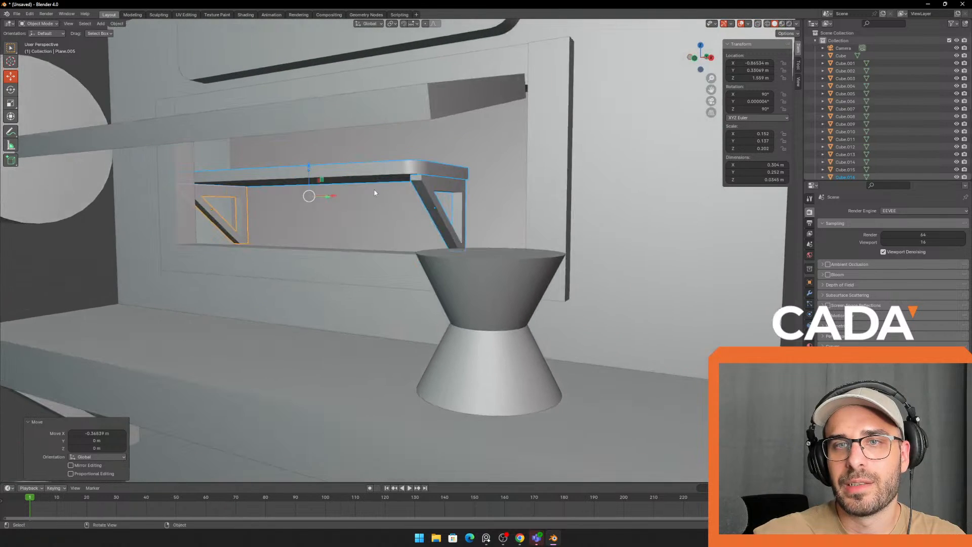
{"action": "left_click_drag", "start_coordinate": [340, 197], "coordinate": [333, 198]}
{"action": "middle_click_drag", "start_coordinate": [333, 197], "coordinate": [317, 196]}
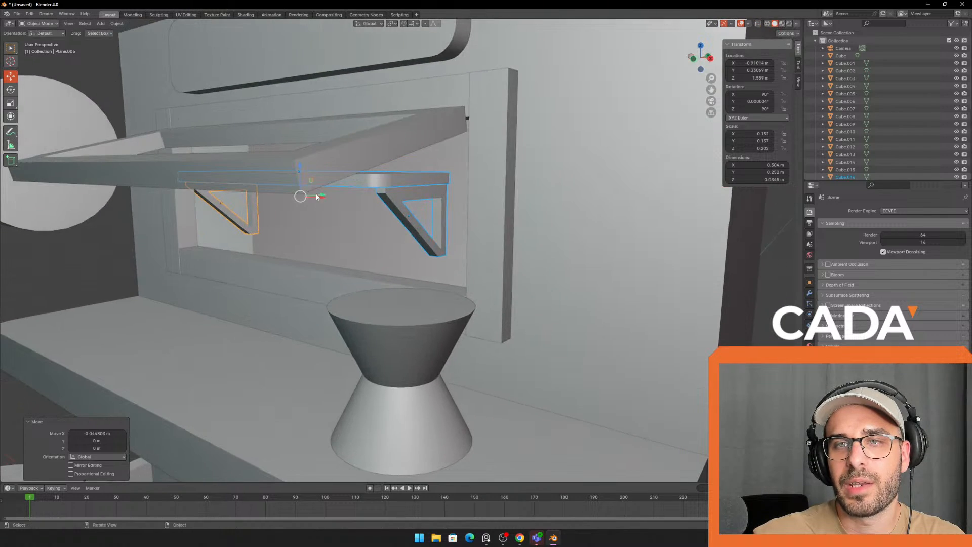
{"action": "left_click_drag", "start_coordinate": [296, 167], "coordinate": [299, 203]}
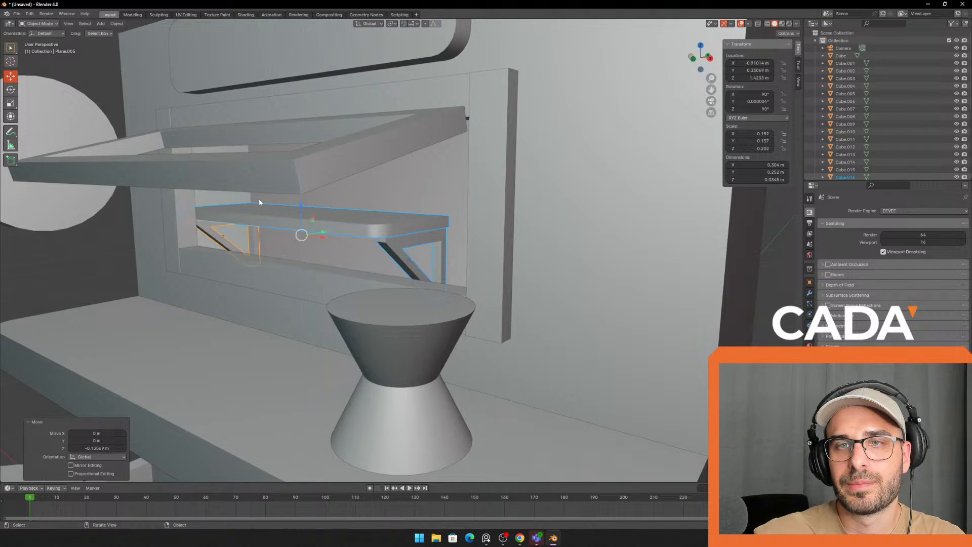
- Reduce the shelf assembly's depth along Y to a bracket depth of about 0.15 m and shift it about 0.08 m along positive Y
{"action": "middle_click_drag", "start_coordinate": [298, 203], "coordinate": [106, 106]}
{"action": "left_click", "coordinate": [8, 105]}
{"action": "middle_click_drag", "start_coordinate": [297, 190], "coordinate": [308, 187]}
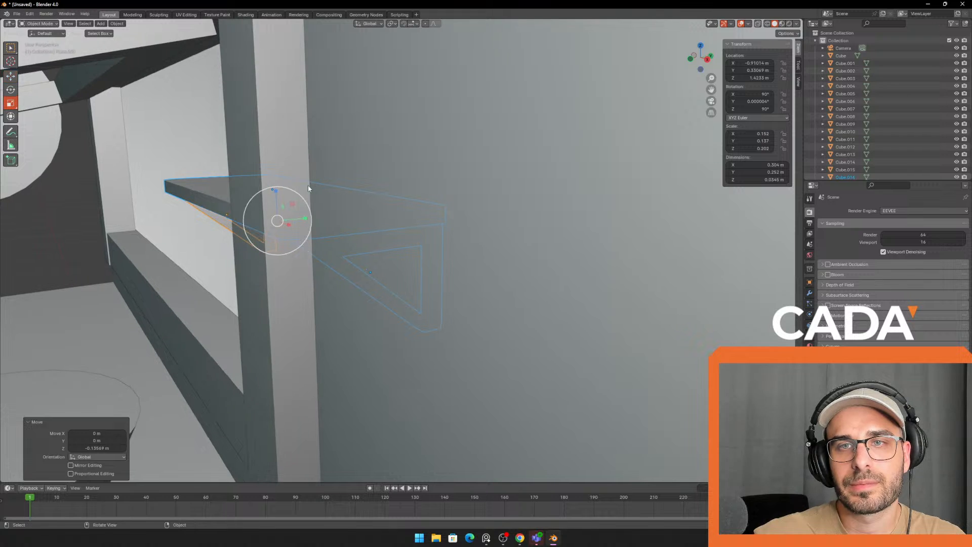
{"action": "left_click_drag", "start_coordinate": [307, 221], "coordinate": [296, 227]}
{"action": "middle_click_drag", "start_coordinate": [296, 223], "coordinate": [180, 150]}
{"action": "scroll", "coordinate": [349, 175], "scroll_direction": "up", "scroll_amount": 2}
{"action": "left_click", "coordinate": [17, 77]}
{"action": "left_click_drag", "start_coordinate": [295, 235], "coordinate": [305, 47]}
- Duplicate the small shelf with its brackets and place the copies at different heights behind the window opening
{"action": "key", "text": "ctrl+c"}
{"action": "key", "text": "ctrl+v"}
{"action": "key", "text": "ctrl+c"}
{"action": "key", "text": "ctrl+v"}
{"action": "scroll", "coordinate": [324, 127], "scroll_direction": "down", "scroll_amount": 3}
{"action": "middle_click_drag", "start_coordinate": [338, 160], "coordinate": [356, 144]}
{"action": "scroll", "coordinate": [356, 145], "scroll_direction": "down", "scroll_amount": 8}
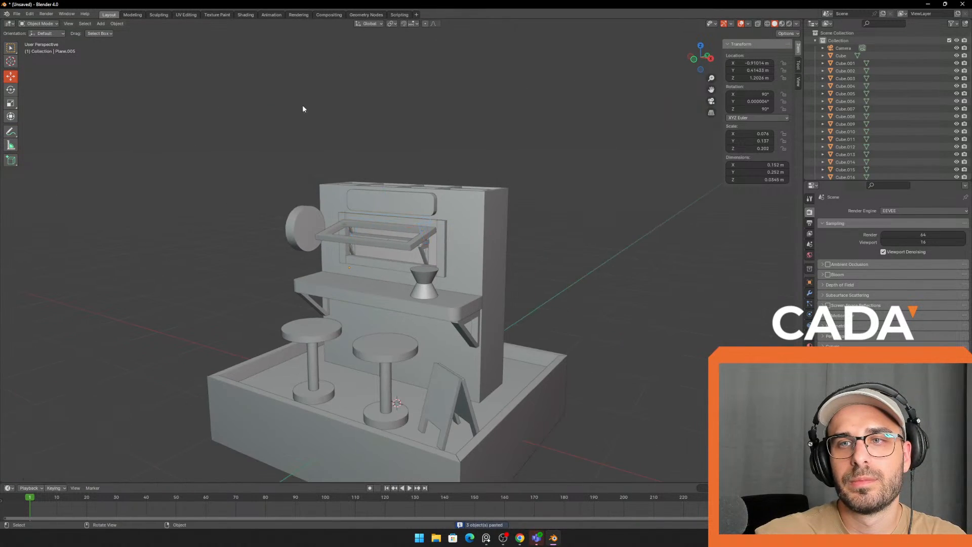
- Examine the whole kiosk with its window shelves, counter, stools and sign from several distances and angles
{"action": "middle_click_drag", "start_coordinate": [304, 106], "coordinate": [392, 209]}
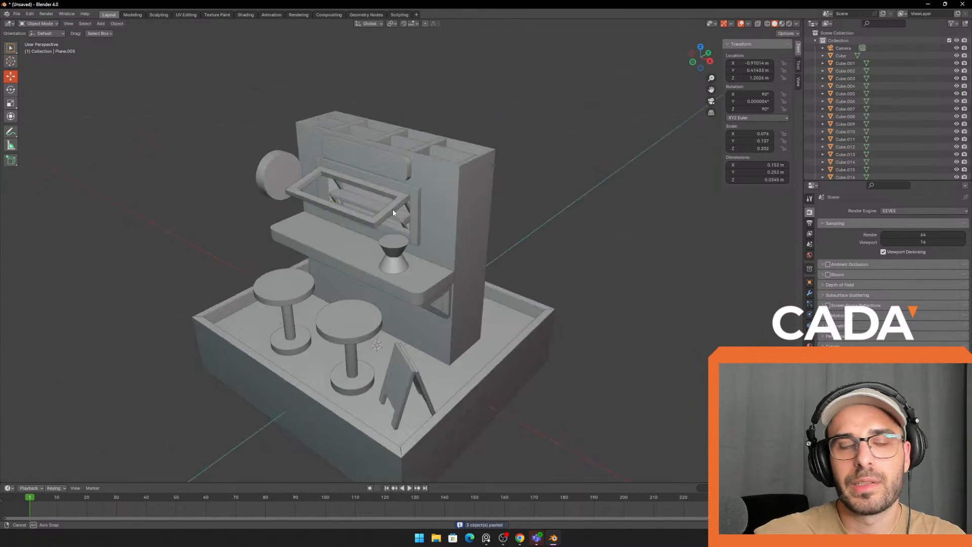
{"action": "scroll", "coordinate": [393, 209], "scroll_direction": "up", "scroll_amount": 5}
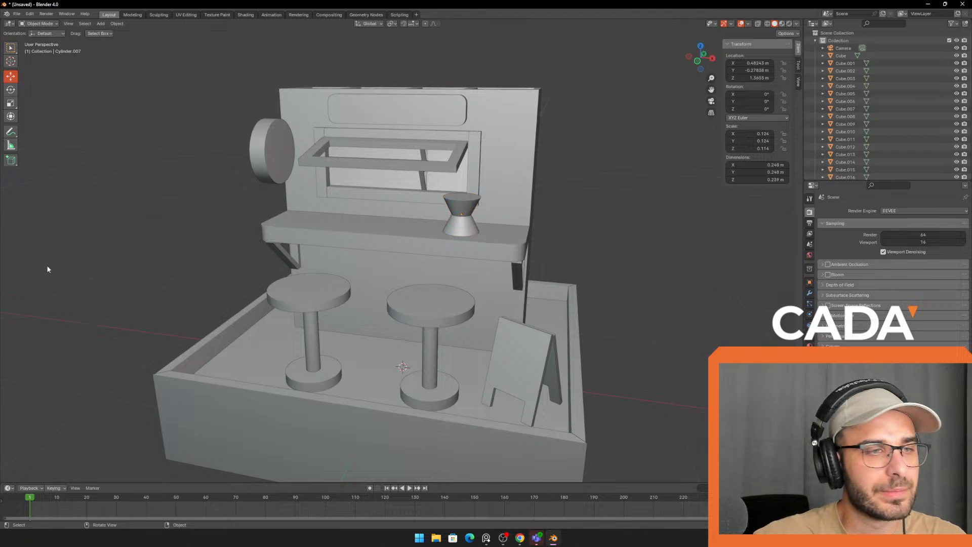
{"action": "key", "text": "alt+Tab"}
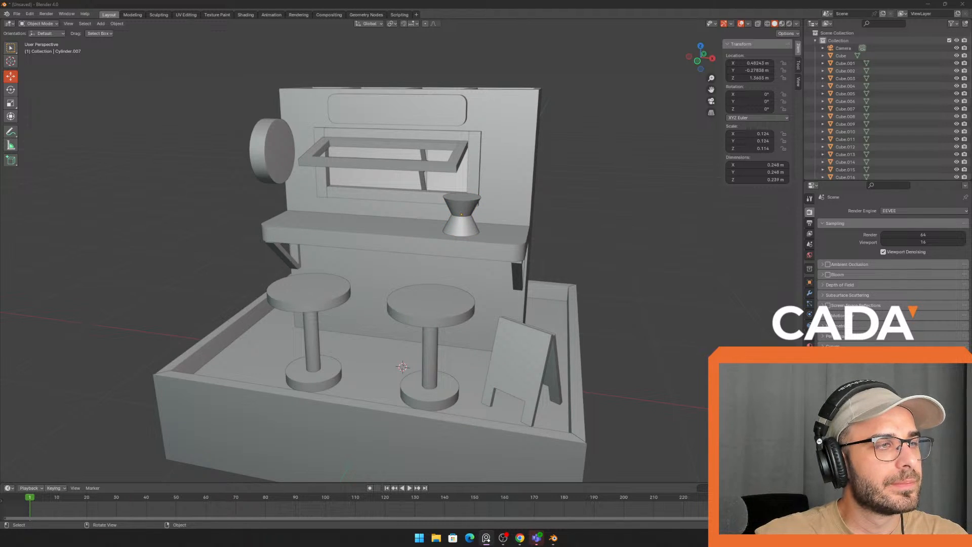
{"action": "scroll", "coordinate": [222, 182], "scroll_direction": "down", "scroll_amount": 5}
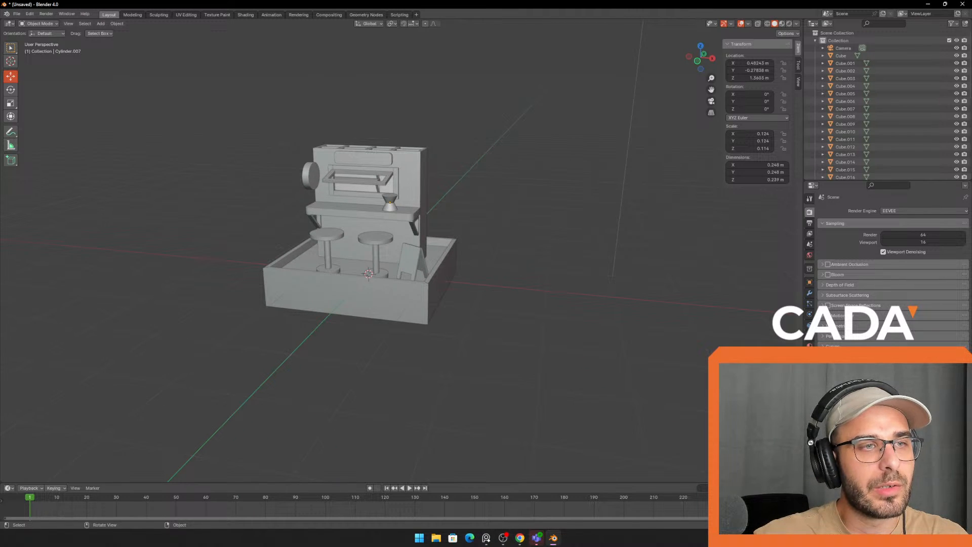
{"action": "key", "text": "alt+Tab"}
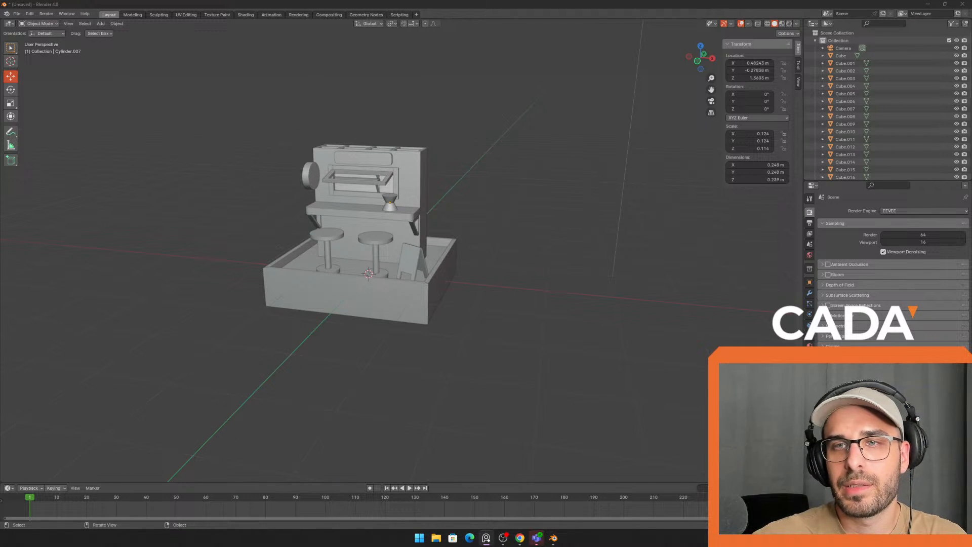
{"action": "scroll", "coordinate": [284, 217], "scroll_direction": "up", "scroll_amount": 3}
{"action": "middle_click_drag", "start_coordinate": [557, 148], "coordinate": [627, 217], "text": "shift"}
{"action": "scroll", "coordinate": [548, 223], "scroll_direction": "up", "scroll_amount": 3}
{"action": "left_click", "coordinate": [550, 252]}
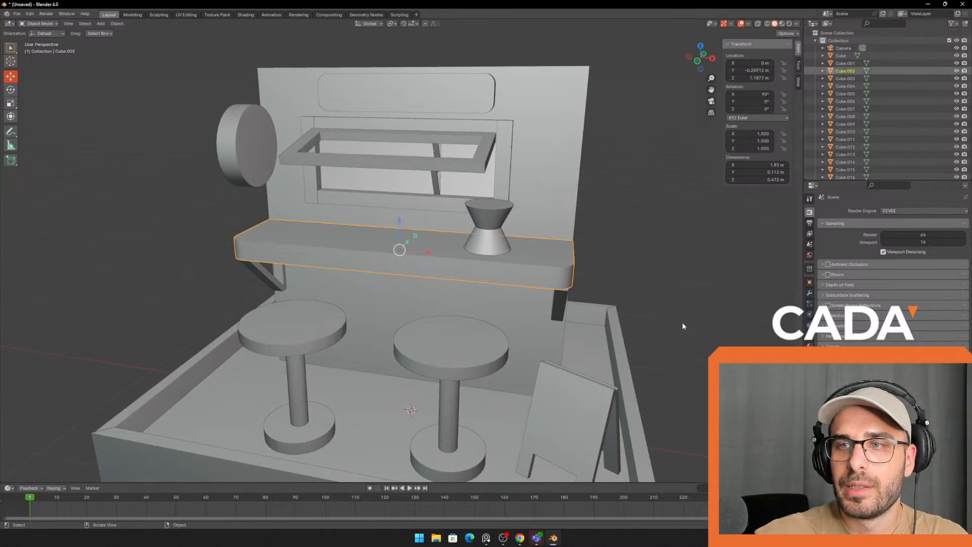
{"action": "middle_click_drag", "start_coordinate": [682, 322], "coordinate": [552, 278], "text": "shift"}
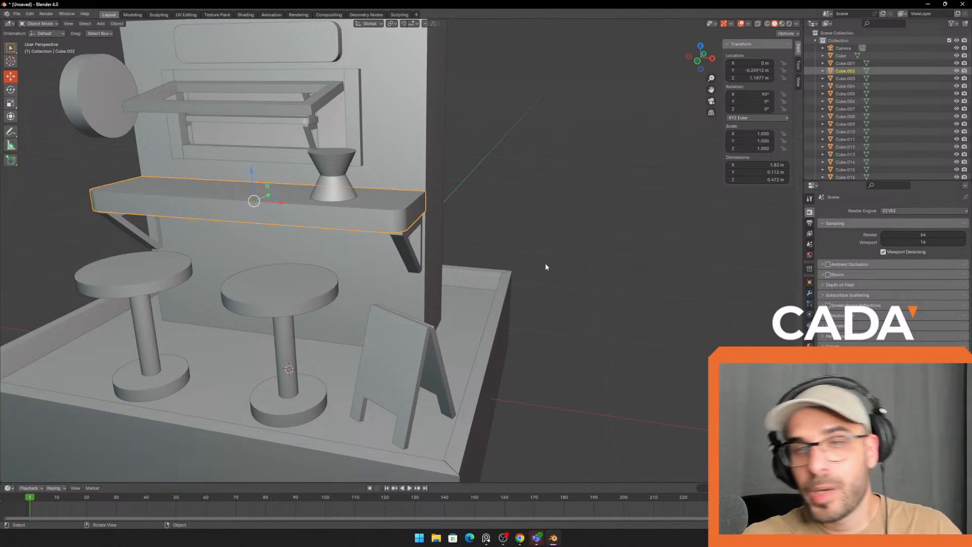
{"action": "left_click", "coordinate": [524, 254]}
{"action": "key", "text": "shift+a"}
{"action": "key", "text": "Escape"}
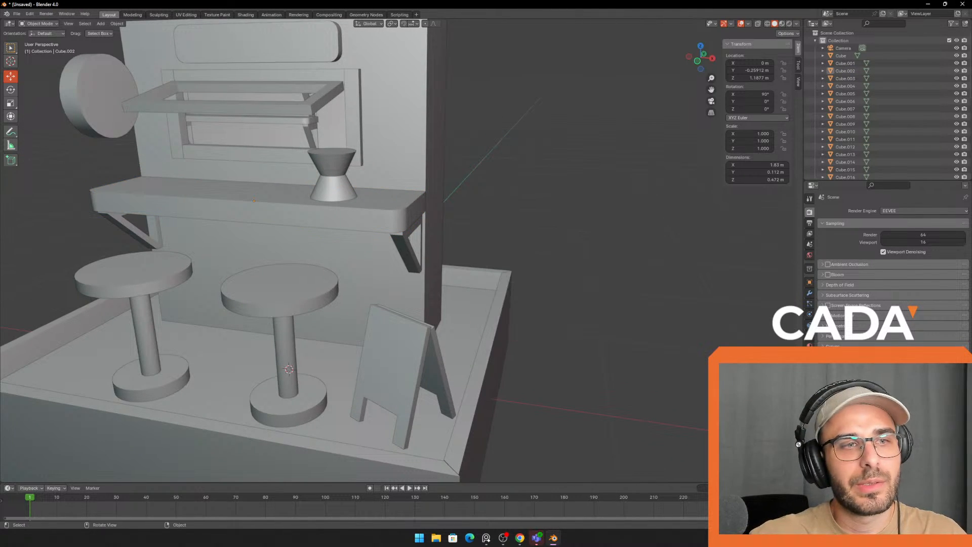
- Bring up the coffee kiosk reference photo over the viewport and frame the cups and coffee makers on its counter
{"action": "key", "text": "alt+Tab"}
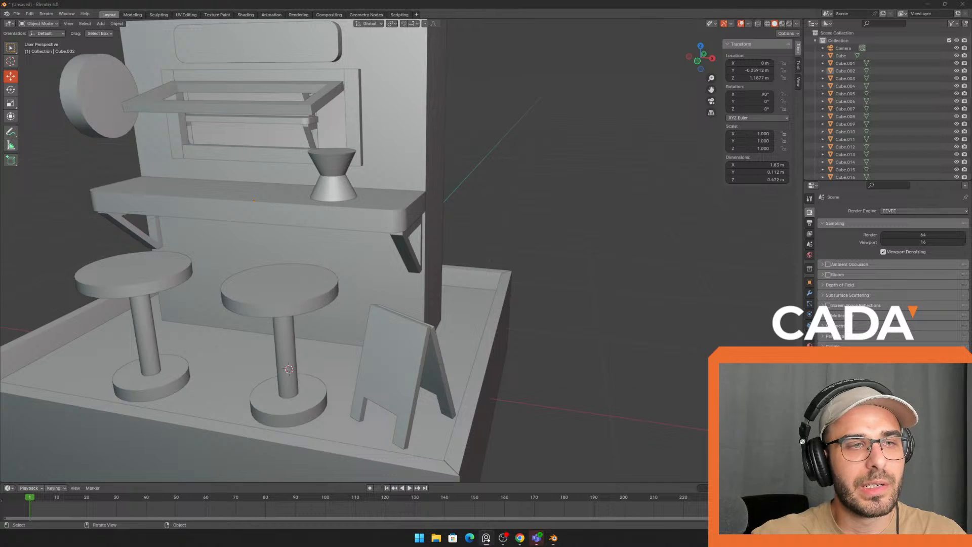
{"action": "right_click_drag", "start_coordinate": [258, 200], "coordinate": [263, 251]}
{"action": "scroll", "coordinate": [233, 240], "scroll_direction": "down", "scroll_amount": 3}
{"action": "scroll", "coordinate": [229, 241], "scroll_direction": "up", "scroll_amount": 2}
{"action": "scroll", "coordinate": [240, 247], "scroll_direction": "up", "scroll_amount": 2}
{"action": "middle_click_drag", "start_coordinate": [244, 252], "coordinate": [268, 248]}
{"action": "right_click_drag", "start_coordinate": [268, 248], "coordinate": [224, 275]}
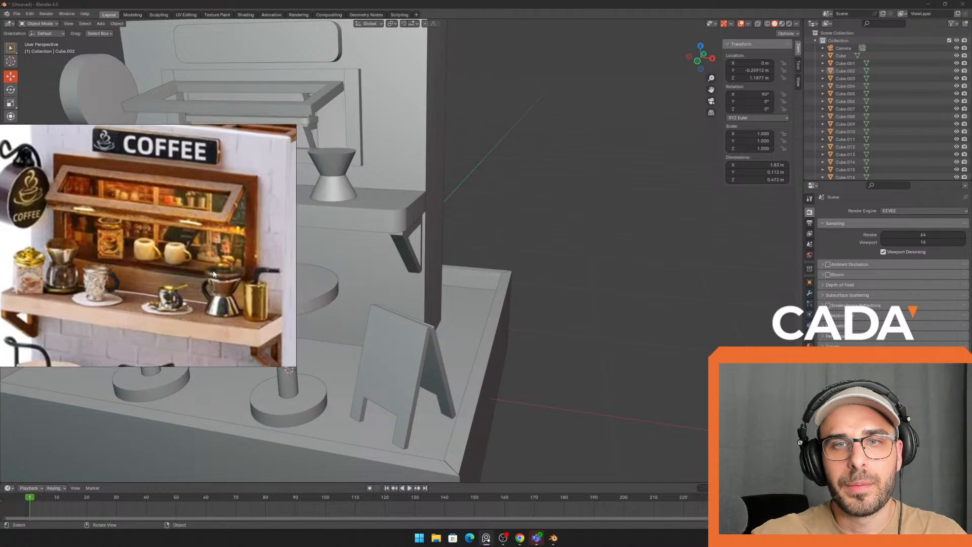
{"action": "middle_click_drag", "start_coordinate": [225, 275], "coordinate": [214, 280]}
- Add a mesh cylinder to the scene as the base for a counter accessory
{"action": "left_click", "coordinate": [637, 243]}
{"action": "key", "text": "shift+a"}
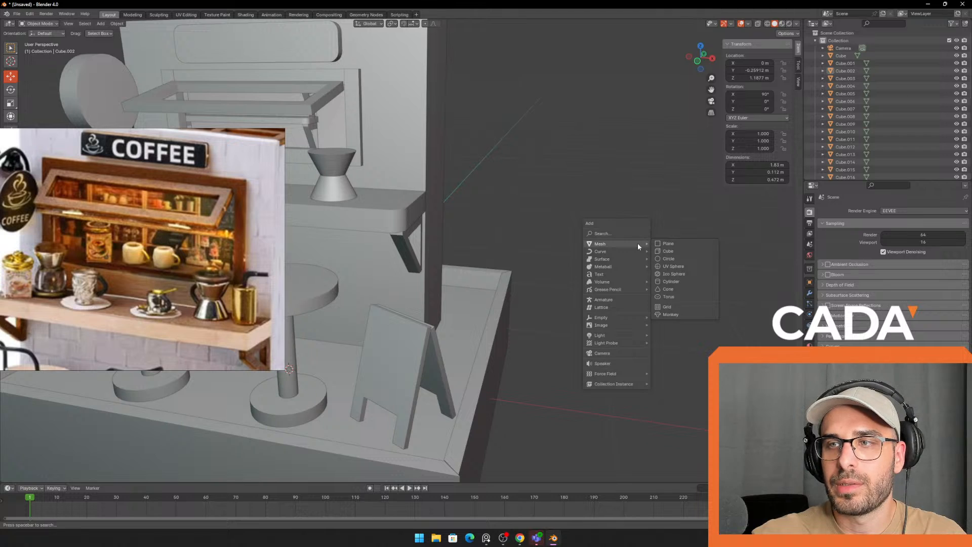
{"action": "left_click", "coordinate": [101, 24]}
{"action": "mouse_move", "coordinate": [128, 43]}
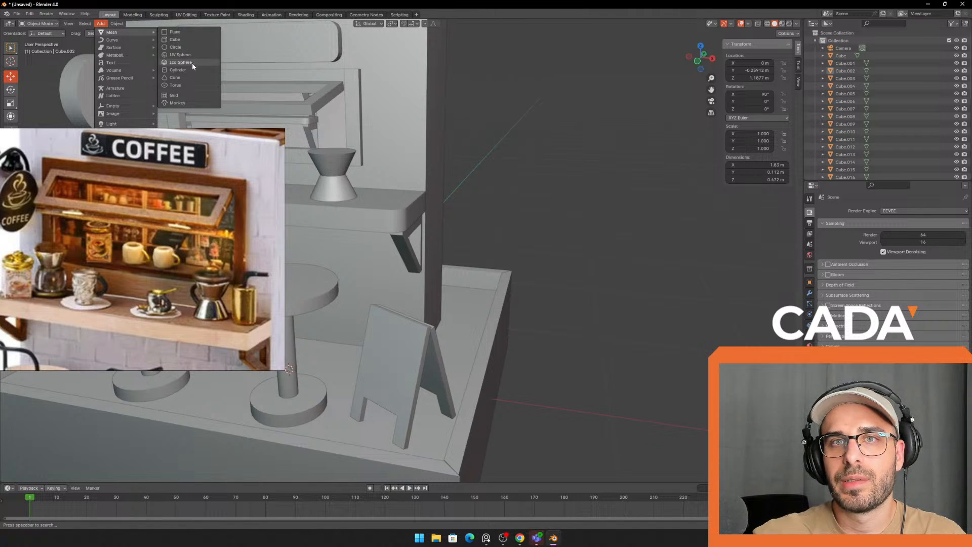
{"action": "left_click", "coordinate": [178, 70]}
- Move the new cylinder about 2.89 m along positive X and about 0.66 m up, clear of the kiosk
{"action": "middle_click_drag", "start_coordinate": [384, 213], "coordinate": [449, 260]}
{"action": "left_click_drag", "start_coordinate": [442, 296], "coordinate": [640, 281]}
{"action": "middle_click_drag", "start_coordinate": [638, 280], "coordinate": [573, 257], "text": "shift"}
{"action": "scroll", "coordinate": [572, 257], "scroll_direction": "up", "scroll_amount": 2}
{"action": "left_click_drag", "start_coordinate": [624, 267], "coordinate": [626, 207]}
{"action": "middle_click_drag", "start_coordinate": [626, 207], "coordinate": [570, 200], "text": "shift"}
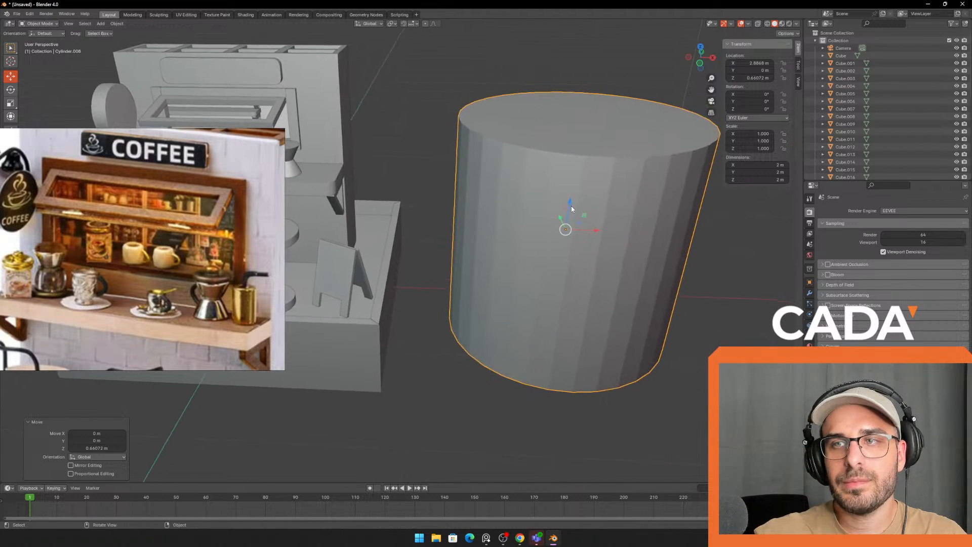
- Add a single horizontal loop cut around the middle of the cylinder's side
{"action": "middle_click_drag", "start_coordinate": [542, 139], "coordinate": [453, 133], "text": "shift"}
{"action": "scroll", "coordinate": [456, 144], "scroll_direction": "up", "scroll_amount": 1}
{"action": "key", "text": "Tab"}
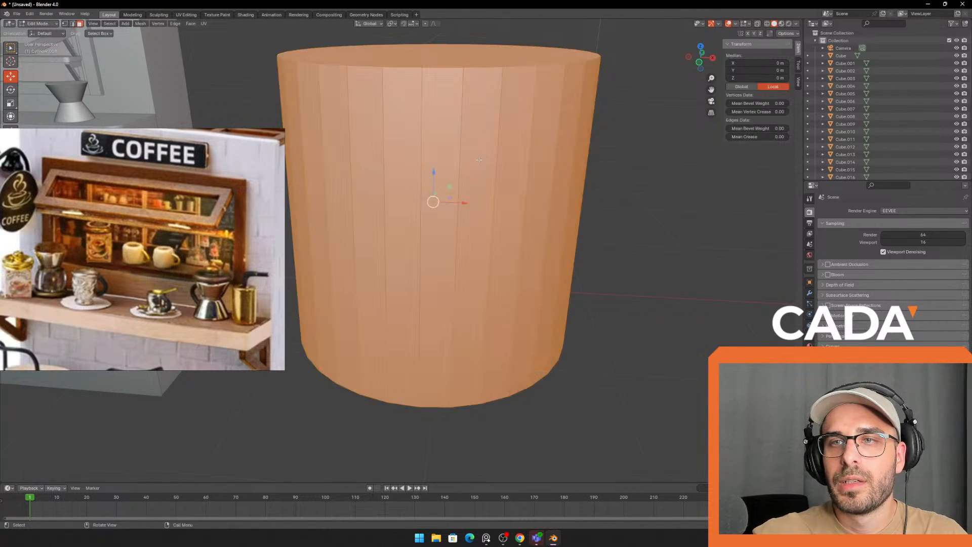
{"action": "left_click", "coordinate": [587, 193]}
{"action": "middle_click_drag", "start_coordinate": [541, 209], "coordinate": [552, 195]}
{"action": "right_click_drag", "start_coordinate": [106, 165], "coordinate": [110, 255]}
{"action": "left_click", "coordinate": [10, 215]}
{"action": "left_click", "coordinate": [506, 192]}
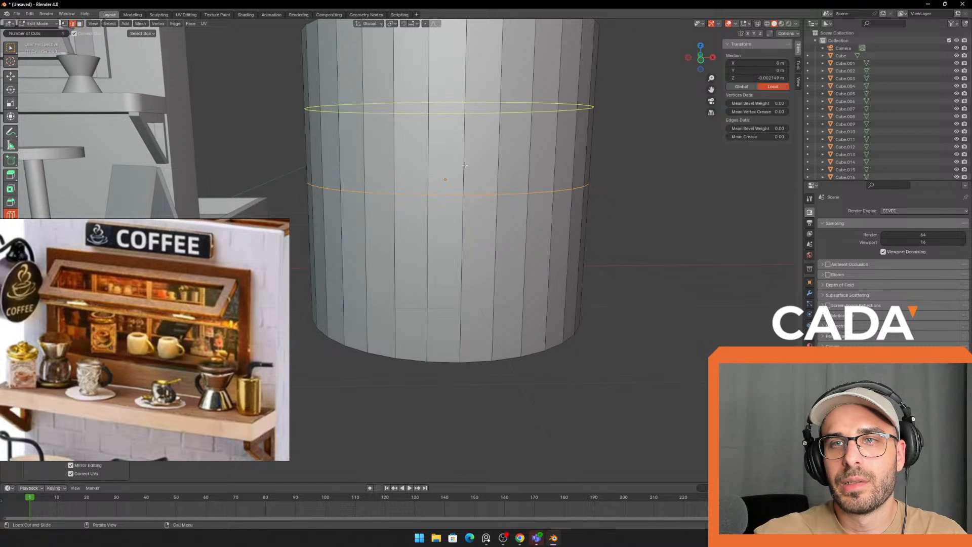
- Scale the middle edge loop outward so the cylinder bulges to about 2.28 m wide
{"action": "left_click", "coordinate": [11, 76]}
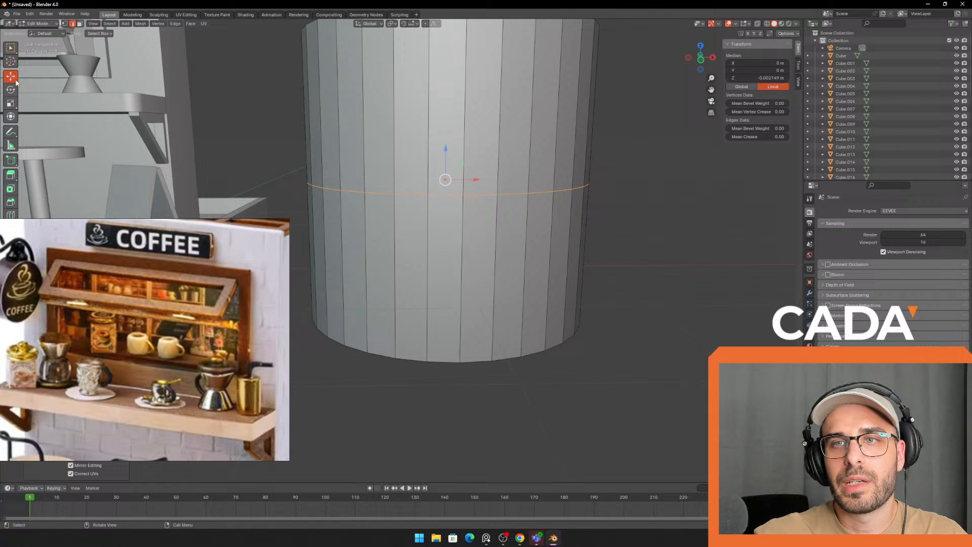
{"action": "left_click", "coordinate": [8, 106]}
{"action": "key", "text": "s"}
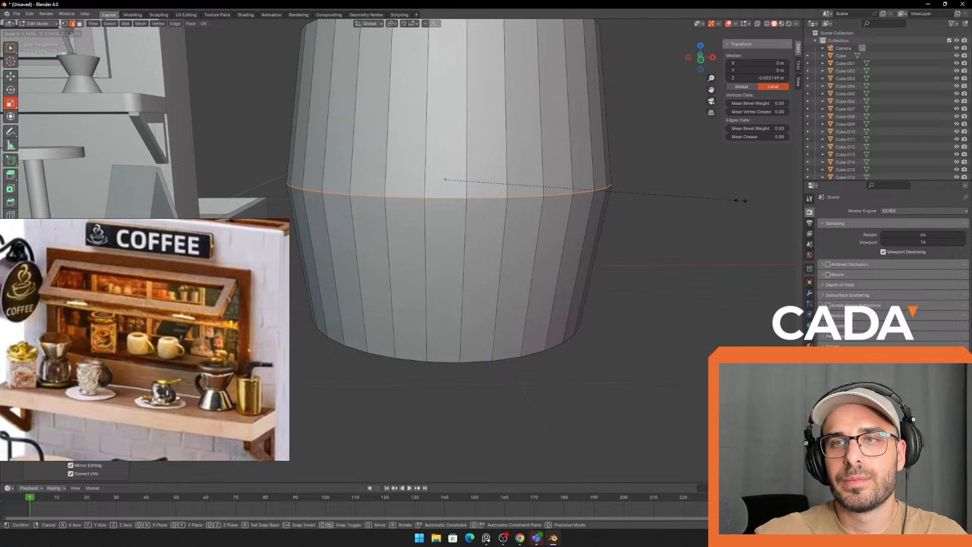
{"action": "left_click", "coordinate": [740, 201]}
{"action": "scroll", "coordinate": [660, 200], "scroll_direction": "down", "scroll_amount": 5}
{"action": "key", "text": "Tab"}
{"action": "middle_click_drag", "start_coordinate": [598, 208], "coordinate": [587, 230]}
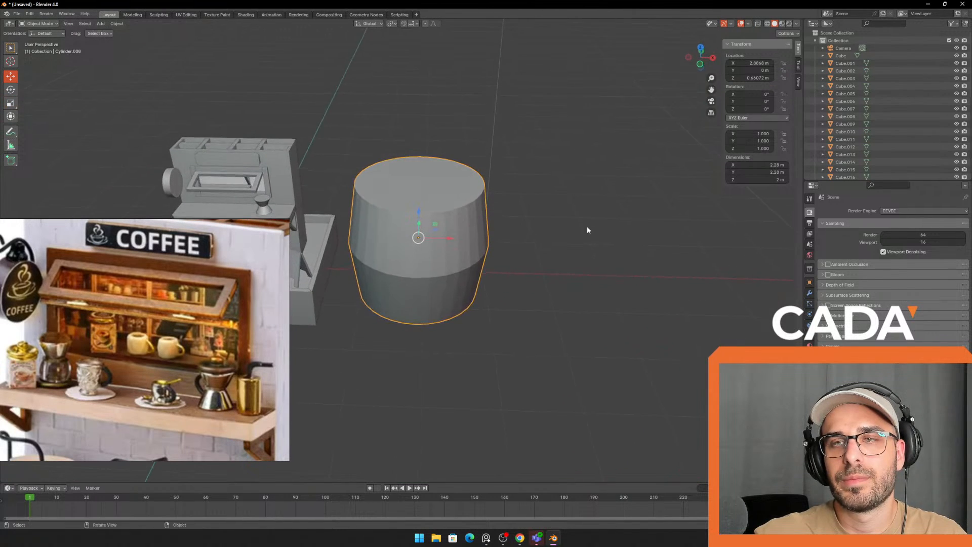
{"action": "scroll", "coordinate": [509, 223], "scroll_direction": "up", "scroll_amount": 2}
{"action": "key", "text": "Tab"}
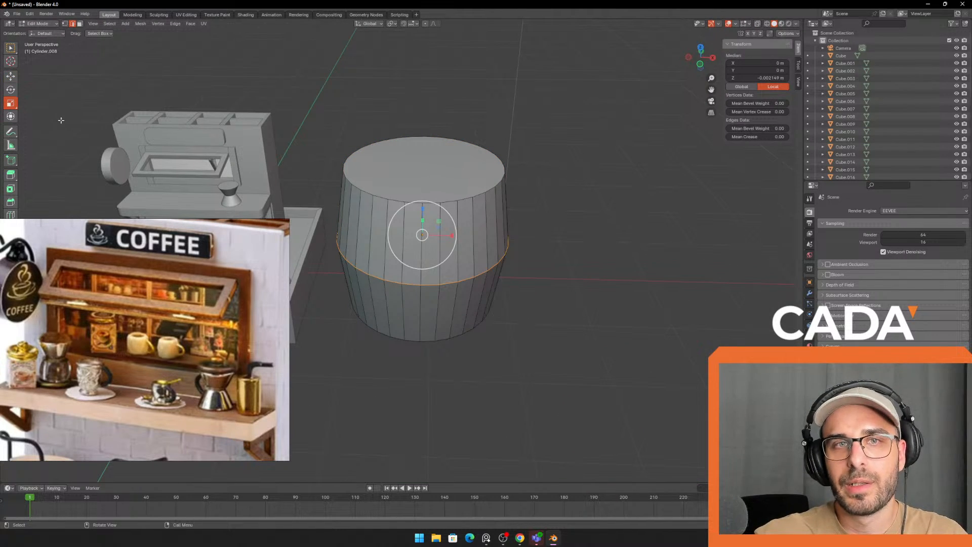
- Inset the cylinder's top face to form a thin rim around the cup's opening
{"action": "left_click", "coordinate": [79, 24]}
{"action": "left_click", "coordinate": [425, 167]}
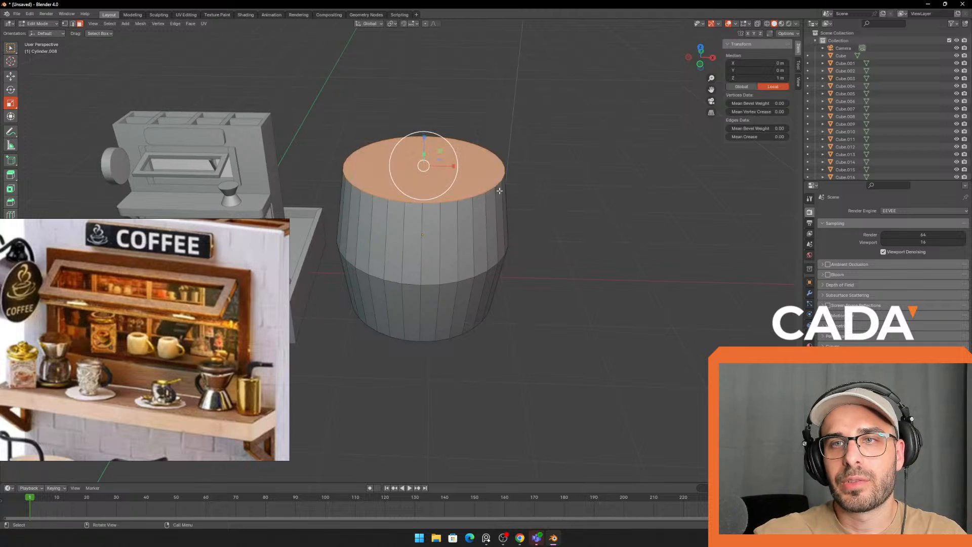
{"action": "scroll", "coordinate": [429, 198], "scroll_direction": "up", "scroll_amount": 2}
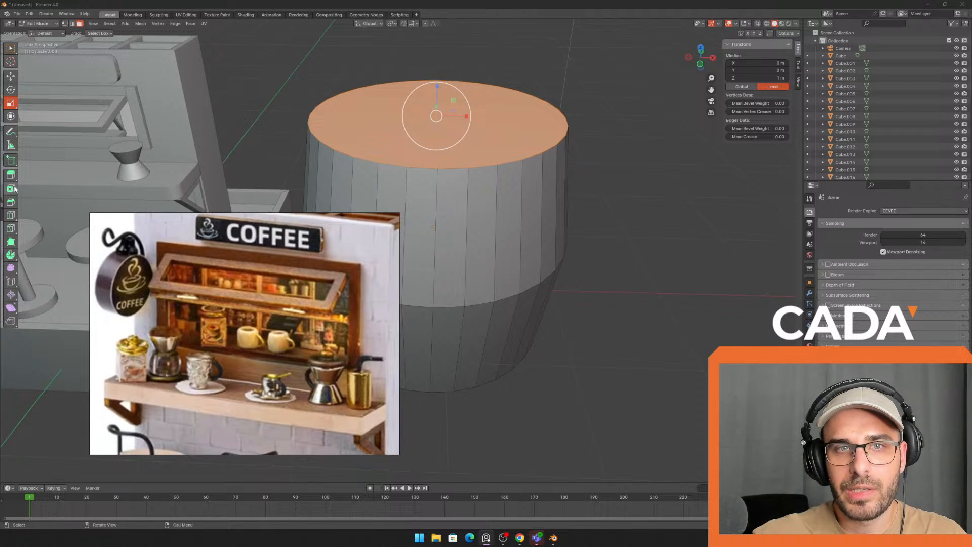
{"action": "left_click", "coordinate": [10, 189]}
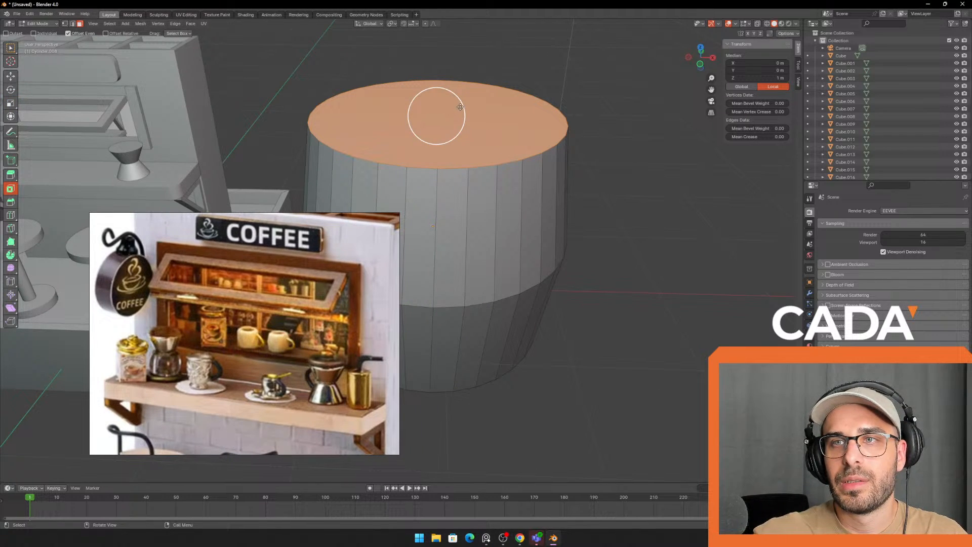
{"action": "left_click_drag", "start_coordinate": [460, 107], "coordinate": [440, 116]}
- Extrude the inset top face about 0.74 m downward into the cylinder to hollow out the cup
{"action": "scroll", "coordinate": [578, 231], "scroll_direction": "down", "scroll_amount": 4}
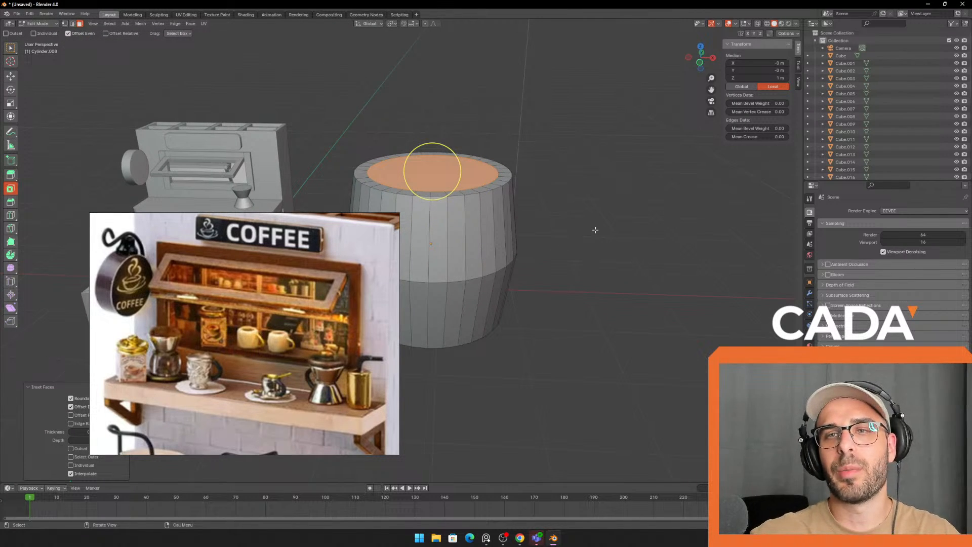
{"action": "scroll", "coordinate": [549, 150], "scroll_direction": "up", "scroll_amount": 4}
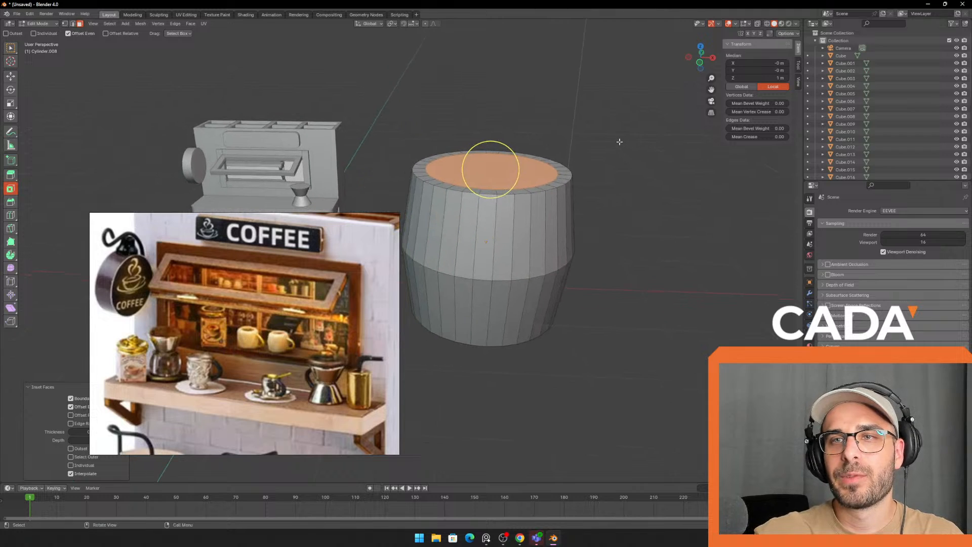
{"action": "middle_click_drag", "start_coordinate": [627, 171], "coordinate": [618, 163]}
{"action": "scroll", "coordinate": [618, 163], "scroll_direction": "up", "scroll_amount": 1}
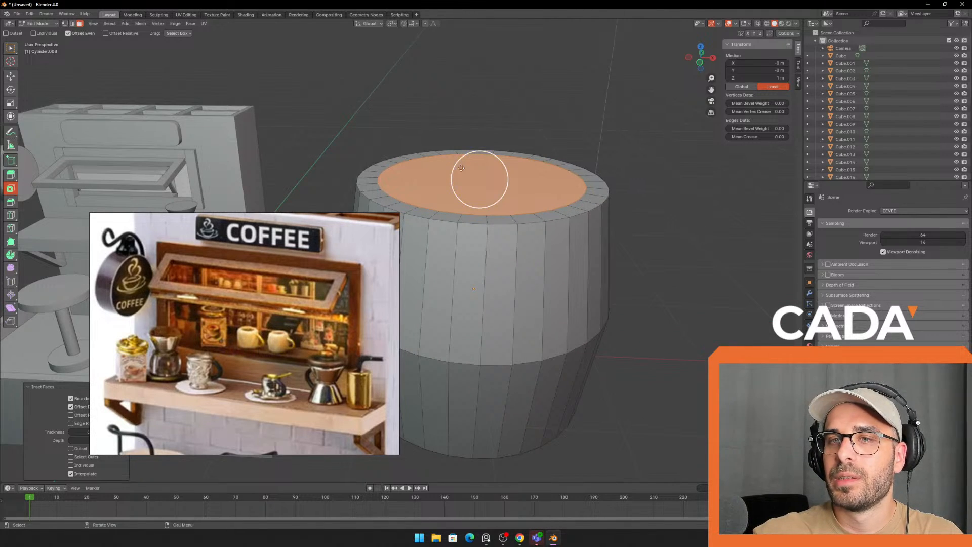
{"action": "key", "text": "e"}
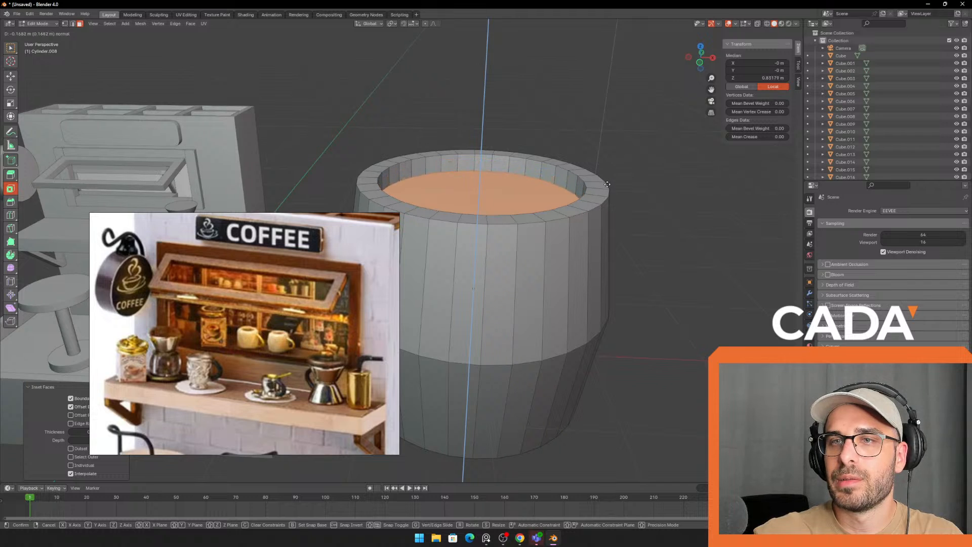
{"action": "left_click", "coordinate": [475, 262]}
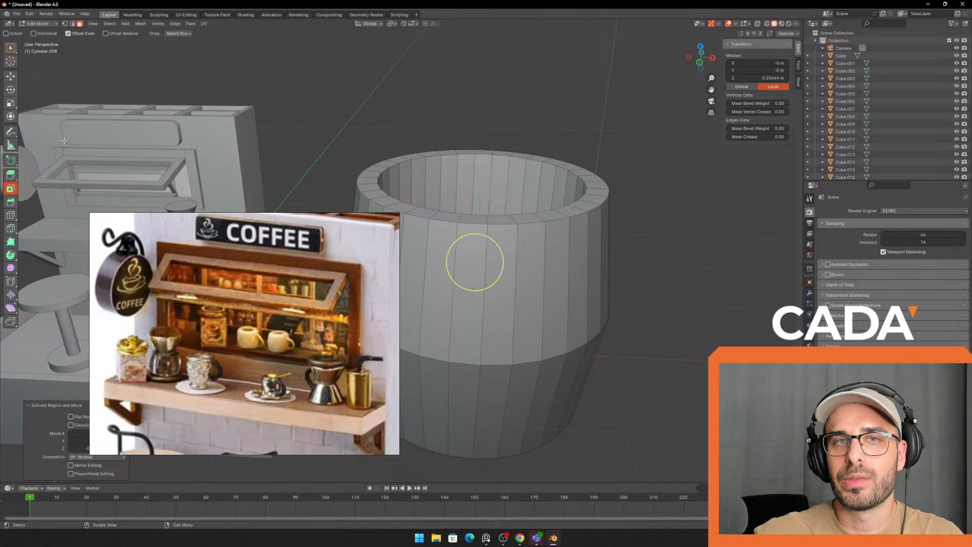
{"action": "middle_click_drag", "start_coordinate": [444, 174], "coordinate": [451, 183]}
{"action": "scroll", "coordinate": [451, 183], "scroll_direction": "down", "scroll_amount": 1}
{"action": "key", "text": "Tab"}
{"action": "scroll", "coordinate": [562, 251], "scroll_direction": "down", "scroll_amount": 1}
{"action": "middle_click_drag", "start_coordinate": [561, 251], "coordinate": [610, 239]}
{"action": "key", "text": "a"}
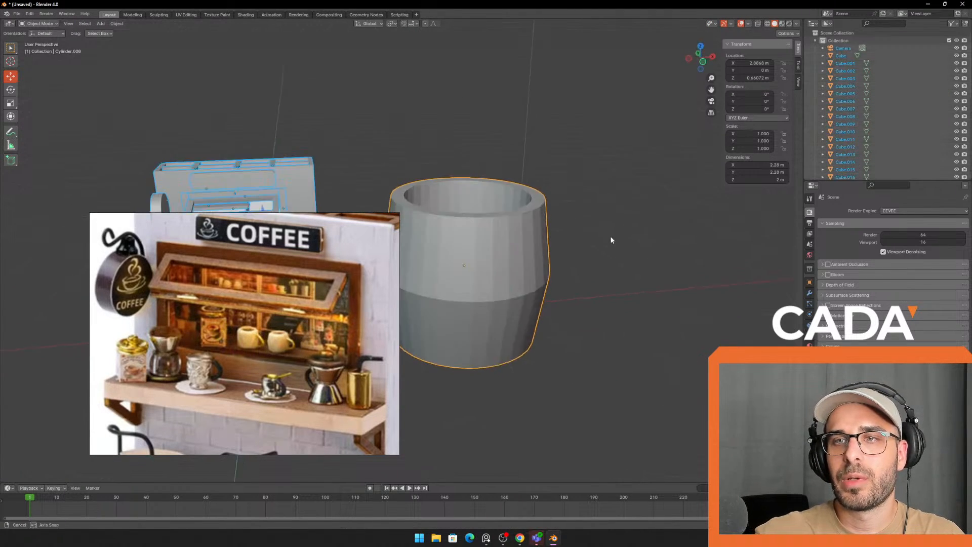
{"action": "left_click", "coordinate": [501, 253]}
{"action": "middle_click_drag", "start_coordinate": [501, 254], "coordinate": [597, 231]}
{"action": "key", "text": "Tab"}
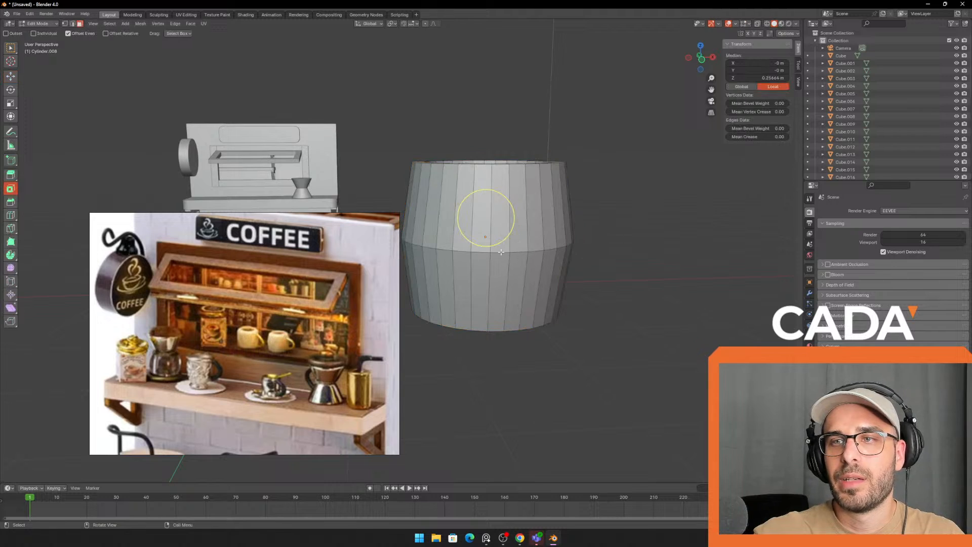
{"action": "key", "text": "alt+a"}
{"action": "left_click", "coordinate": [500, 251], "text": "alt"}
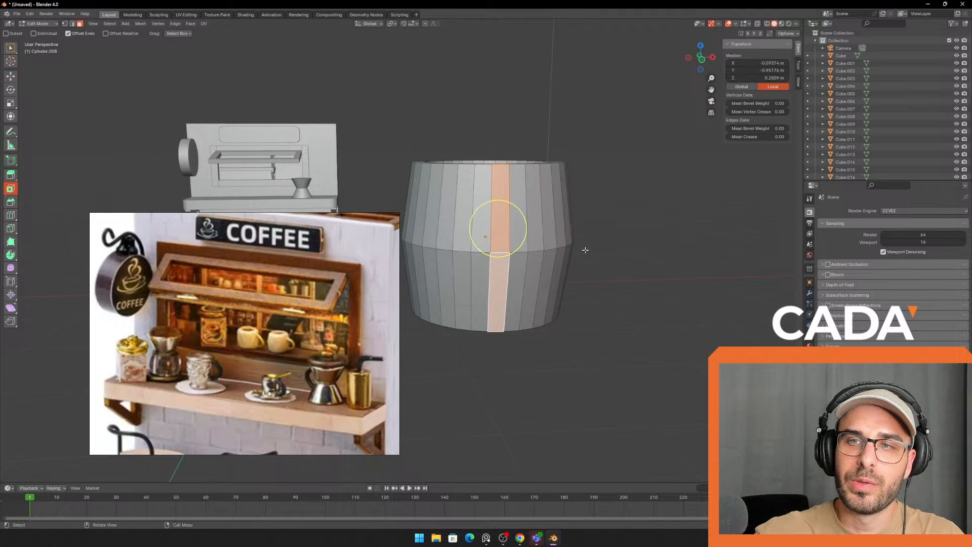
{"action": "key", "text": "alt+a"}
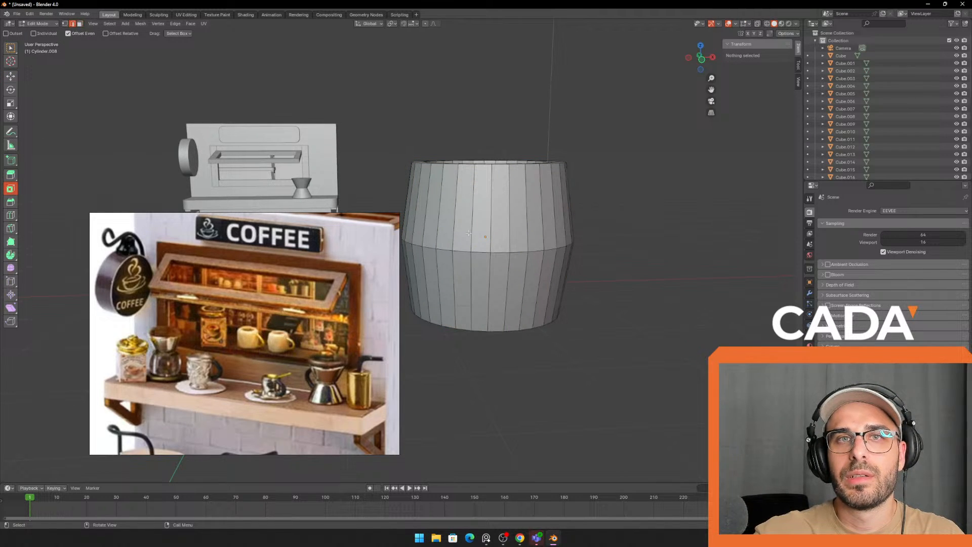
{"action": "key", "text": "c"}
{"action": "left_click", "coordinate": [502, 255]}
{"action": "key", "text": "a"}
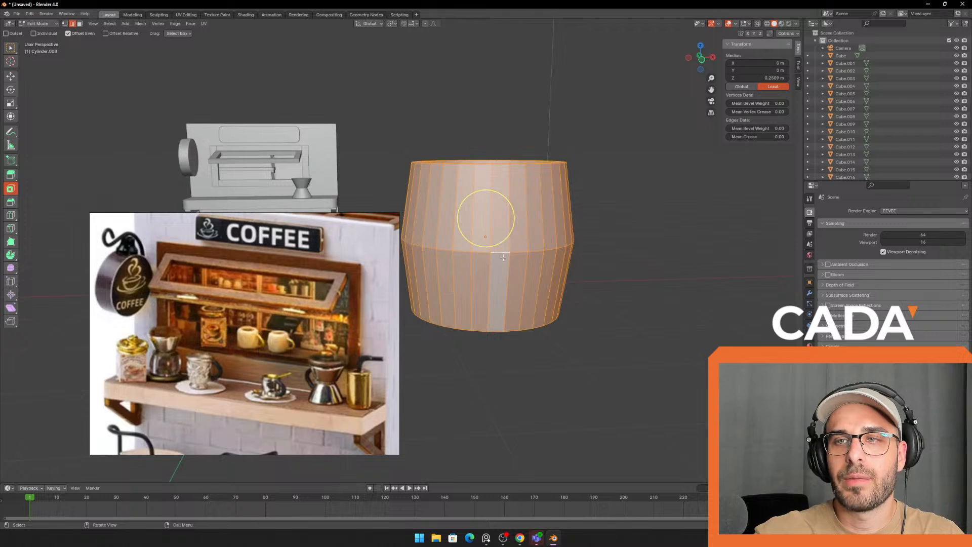
{"action": "key", "text": "ctrl+z"}
- Try to bevel the cup's middle edge loop with 14 segments to round the bulging side
{"action": "left_click", "coordinate": [506, 252], "text": "alt"}
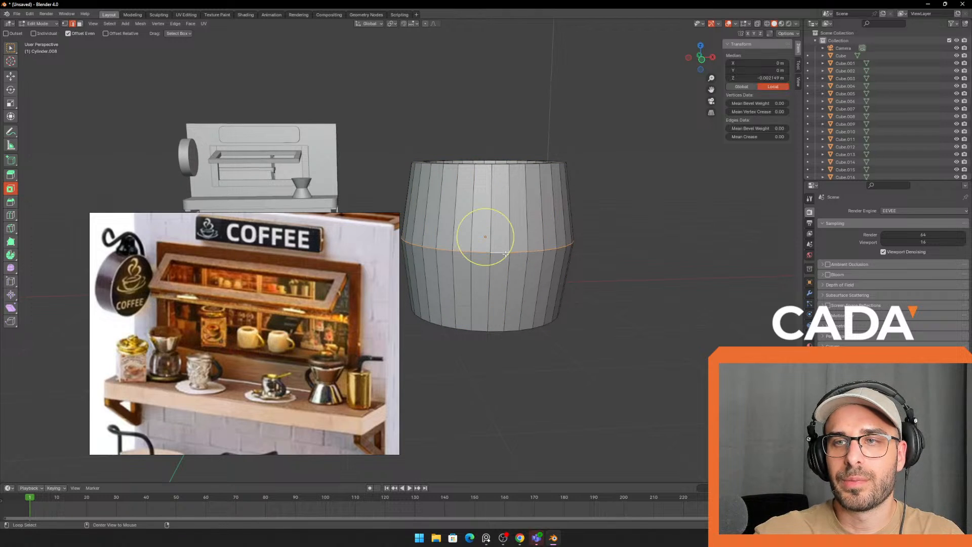
{"action": "middle_click_drag", "start_coordinate": [602, 261], "coordinate": [597, 265]}
{"action": "left_click", "coordinate": [596, 265]}
{"action": "left_click", "coordinate": [490, 259], "text": "alt"}
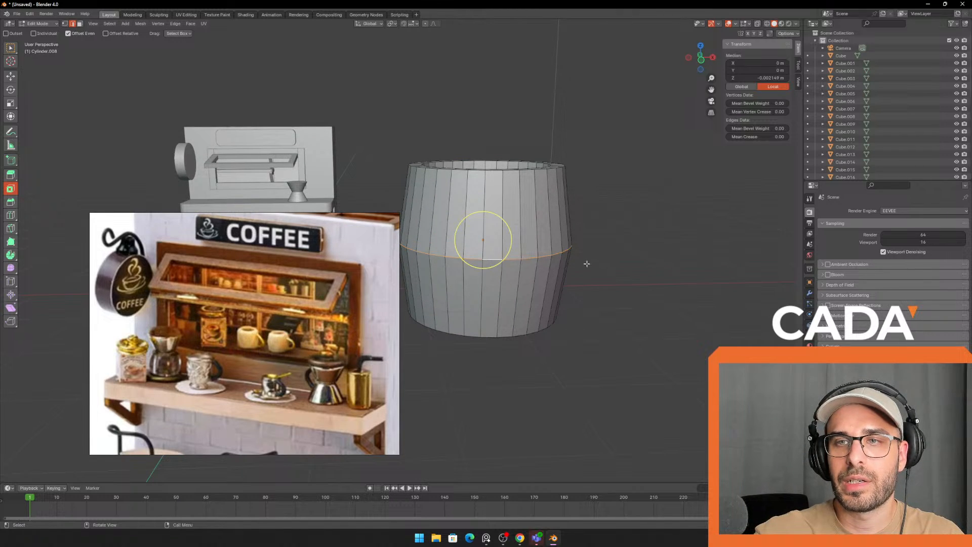
{"action": "key", "text": "ctrl+b"}
{"action": "scroll", "coordinate": [697, 235], "scroll_direction": "up", "scroll_amount": 6}
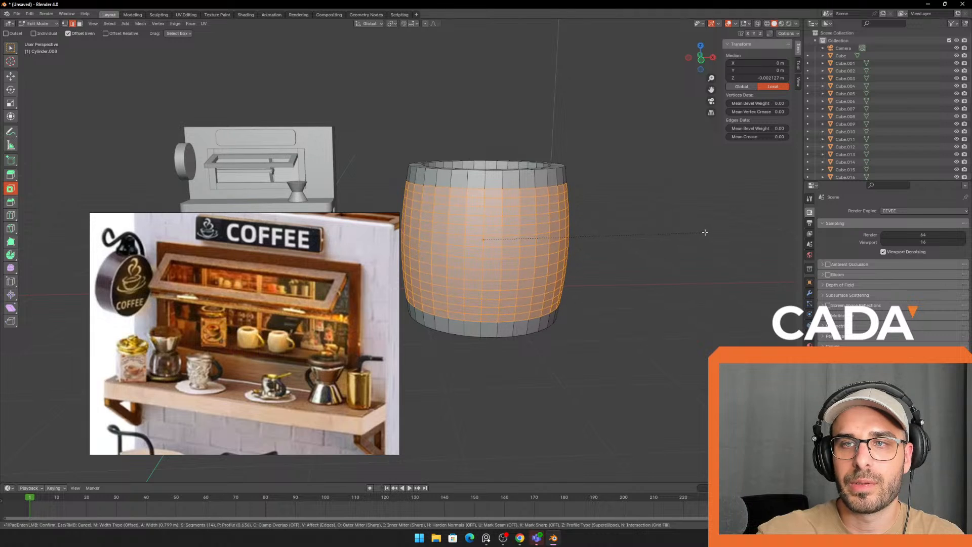
{"action": "left_click", "coordinate": [548, 267]}
{"action": "key", "text": "Tab"}
{"action": "scroll", "coordinate": [592, 255], "scroll_direction": "down", "scroll_amount": 3}
{"action": "middle_click_drag", "start_coordinate": [591, 255], "coordinate": [568, 267]}
{"action": "key", "text": "a"}
{"action": "left_click", "coordinate": [568, 268]}
- Undo the bevel on the cup's middle edge loop and return to Object Mode
{"action": "key", "text": "ctrl+z"}
{"action": "key", "text": "ctrl+z"}
{"action": "key", "text": "ctrl+z"}
{"action": "key", "text": "ctrl+z"}
{"action": "key", "text": "Tab"}
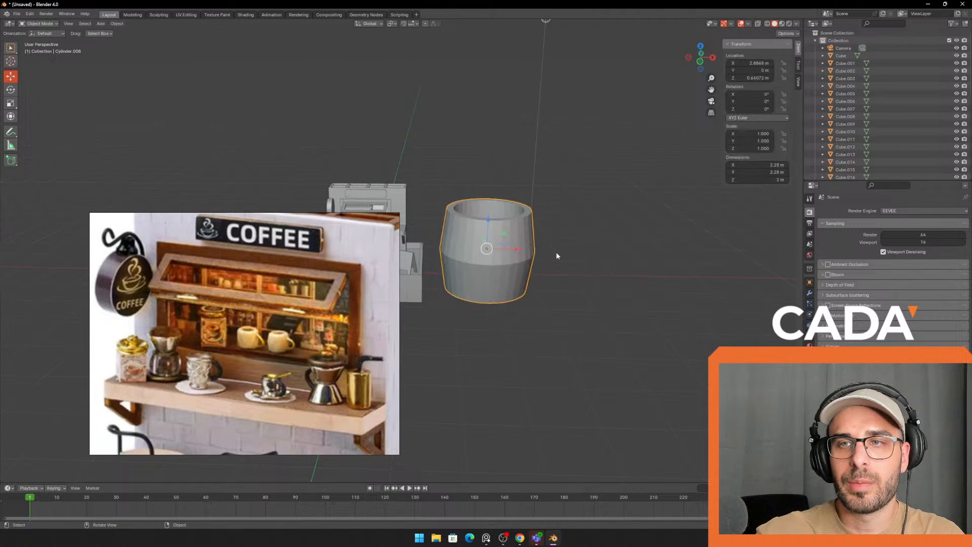
- Try Auto Smooth shading on the hollow cup
{"action": "scroll", "coordinate": [603, 259], "scroll_direction": "up", "scroll_amount": 3}
{"action": "left_click", "coordinate": [663, 260]}
{"action": "left_click", "coordinate": [594, 254]}
{"action": "right_click", "coordinate": [590, 229]}
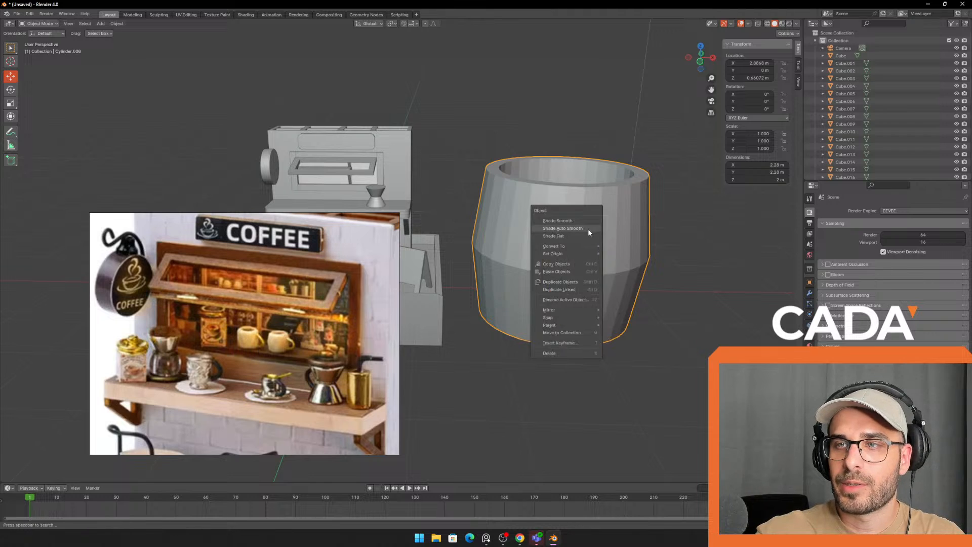
{"action": "left_click", "coordinate": [576, 229]}
{"action": "left_click", "coordinate": [521, 139]}
{"action": "middle_click_drag", "start_coordinate": [552, 195], "coordinate": [544, 260]}
{"action": "scroll", "coordinate": [554, 239], "scroll_direction": "down", "scroll_amount": 4}
{"action": "left_click", "coordinate": [521, 263]}
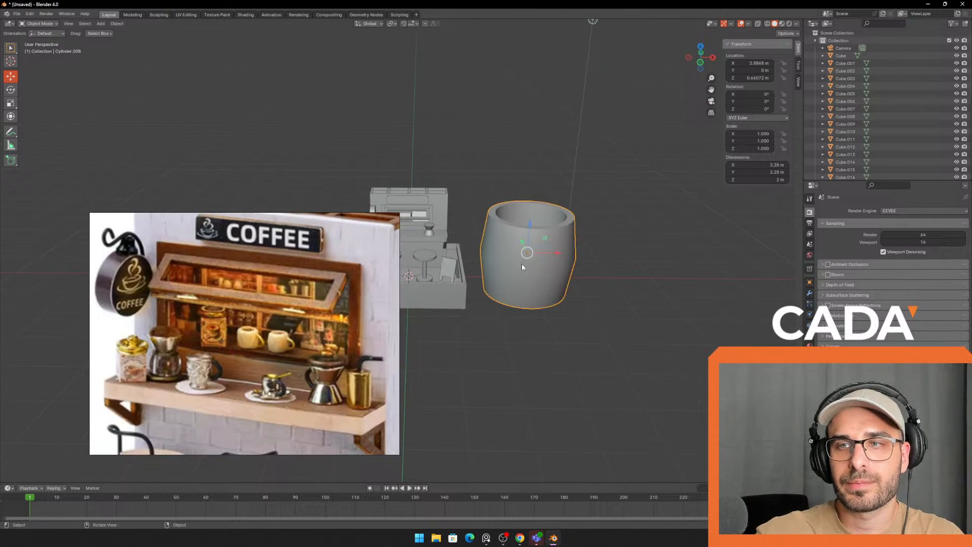
- Examine the individual flat faces that make up the side of the unsmoothed cup
{"action": "scroll", "coordinate": [607, 237], "scroll_direction": "up", "scroll_amount": 3}
{"action": "key", "text": "g"}
{"action": "key", "text": "x"}
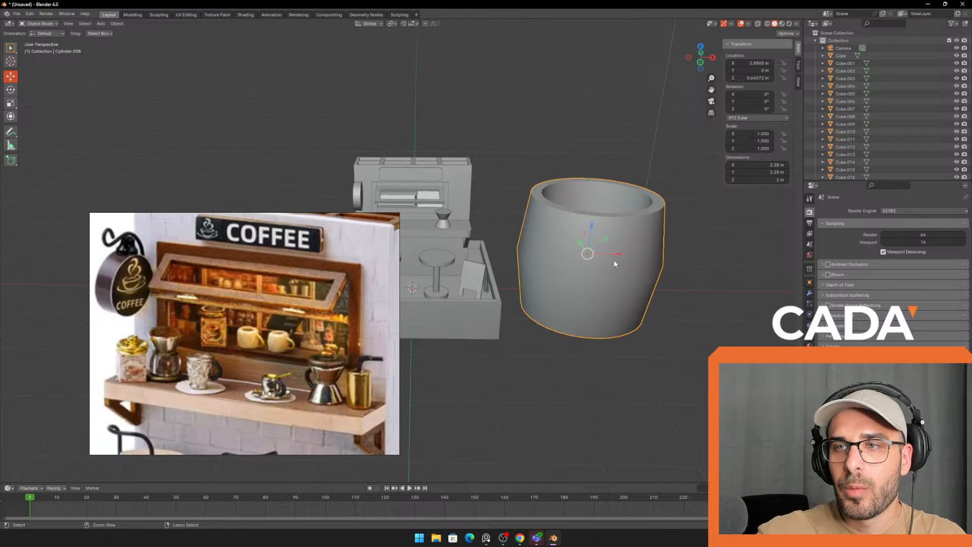
{"action": "left_click", "coordinate": [619, 259]}
{"action": "scroll", "coordinate": [603, 258], "scroll_direction": "up", "scroll_amount": 5}
{"action": "mouse_move", "coordinate": [599, 257]}
{"action": "middle_mouse_down"}
{"action": "mouse_move", "coordinate": [566, 241]}
{"action": "mouse_move", "coordinate": [600, 245]}
{"action": "middle_mouse_up"}
{"action": "key", "text": "Tab"}
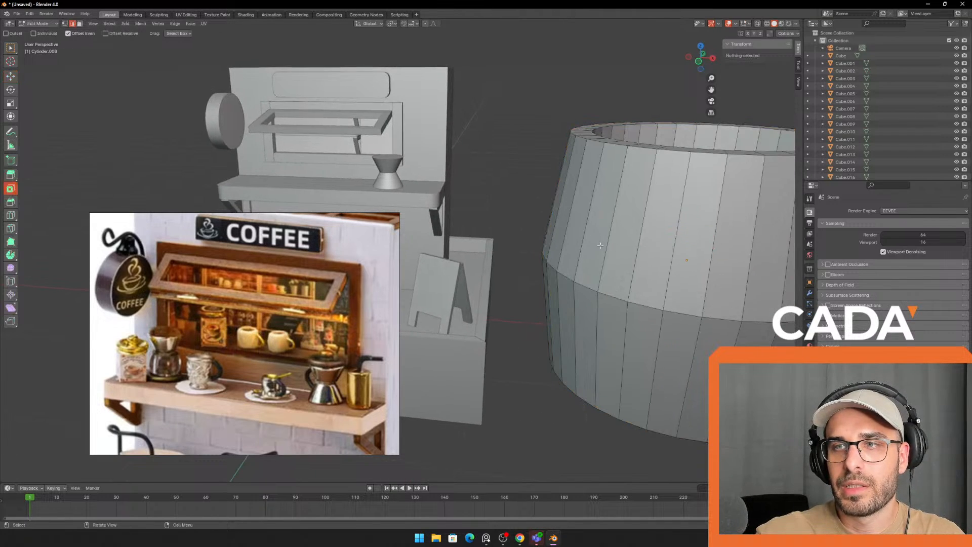
{"action": "key", "text": "3"}
{"action": "left_click", "coordinate": [598, 237]}
{"action": "left_click", "coordinate": [624, 243]}
{"action": "left_click", "coordinate": [654, 257]}
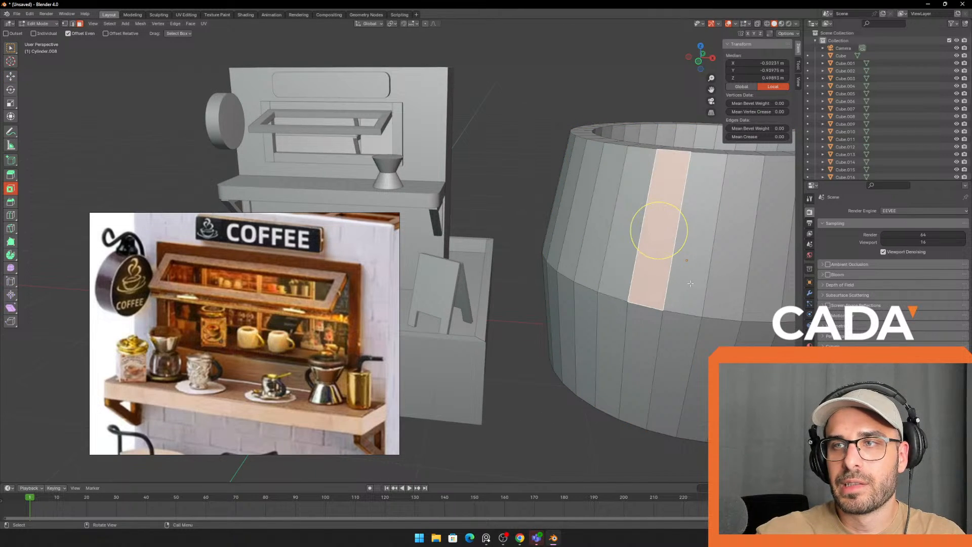
{"action": "left_click", "coordinate": [689, 283]}
{"action": "key", "text": "Tab"}
{"action": "middle_click_drag", "start_coordinate": [717, 289], "coordinate": [561, 260]}
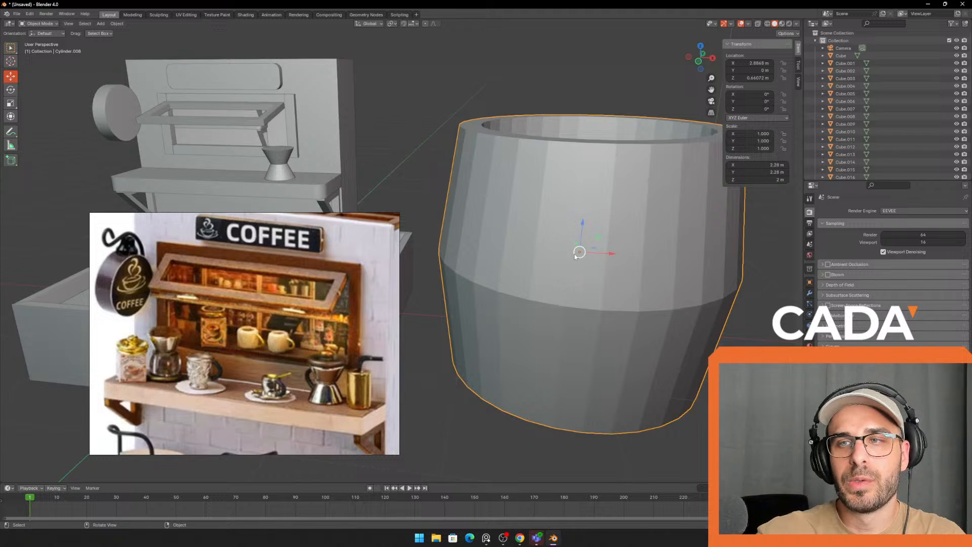
- Apply Shade Auto Smooth to the cup with a 30° angle
{"action": "right_click", "coordinate": [573, 249]}
{"action": "left_click", "coordinate": [571, 245]}
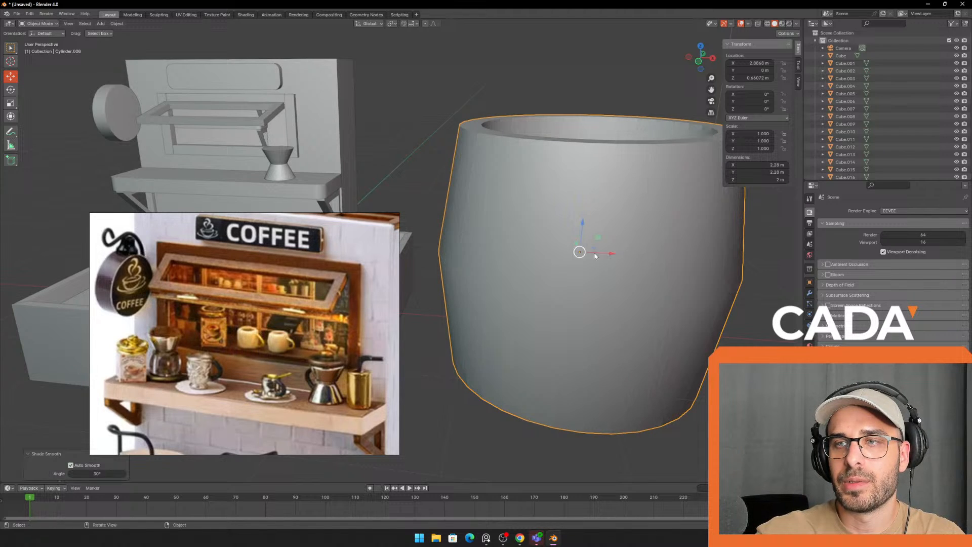
{"action": "middle_click_drag", "start_coordinate": [582, 226], "coordinate": [562, 256]}
{"action": "left_click", "coordinate": [430, 161]}
{"action": "middle_click_drag", "start_coordinate": [466, 189], "coordinate": [459, 175]}
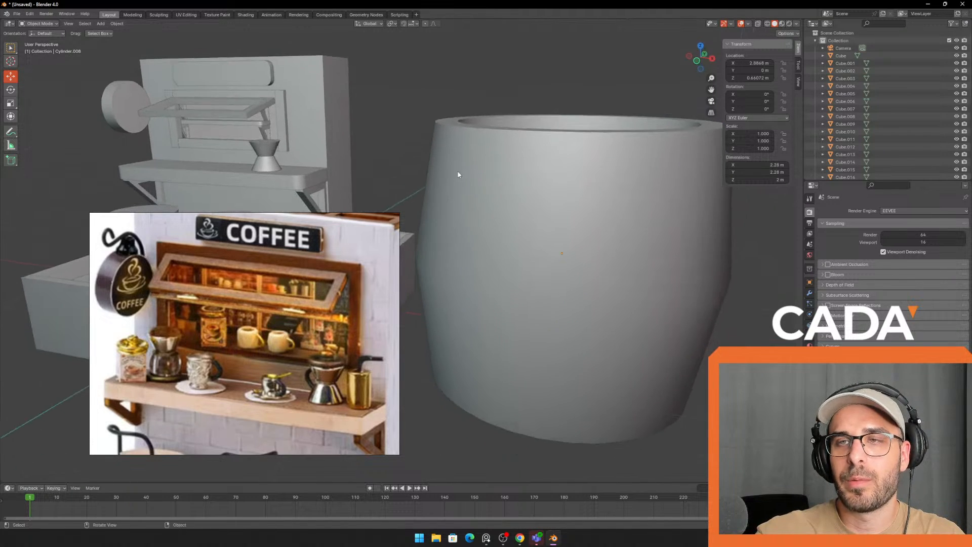
{"action": "scroll", "coordinate": [478, 251], "scroll_direction": "down", "scroll_amount": 4}
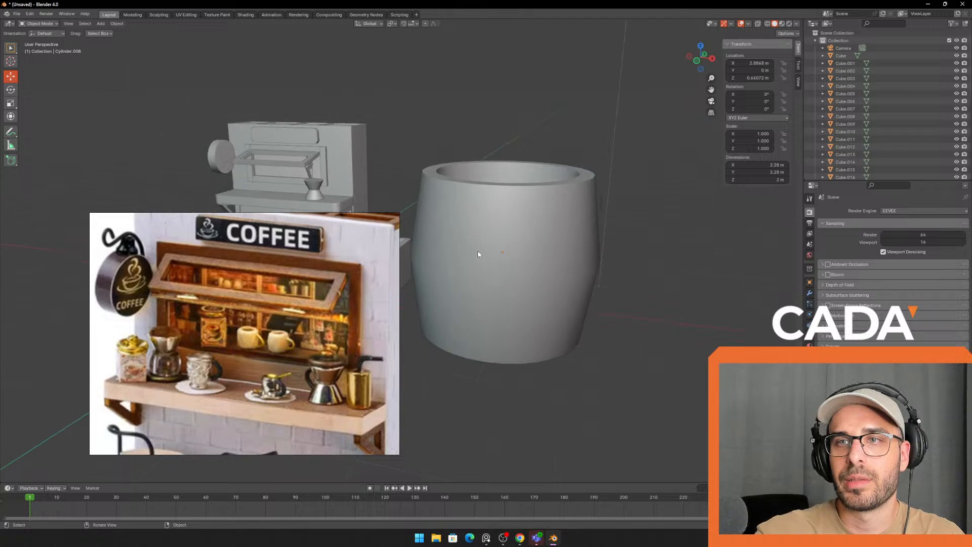
- Try to move the cup along X to about 0.13 m, over the kiosk, and raise it
{"action": "left_click", "coordinate": [603, 276]}
{"action": "left_click_drag", "start_coordinate": [653, 276], "coordinate": [436, 245]}
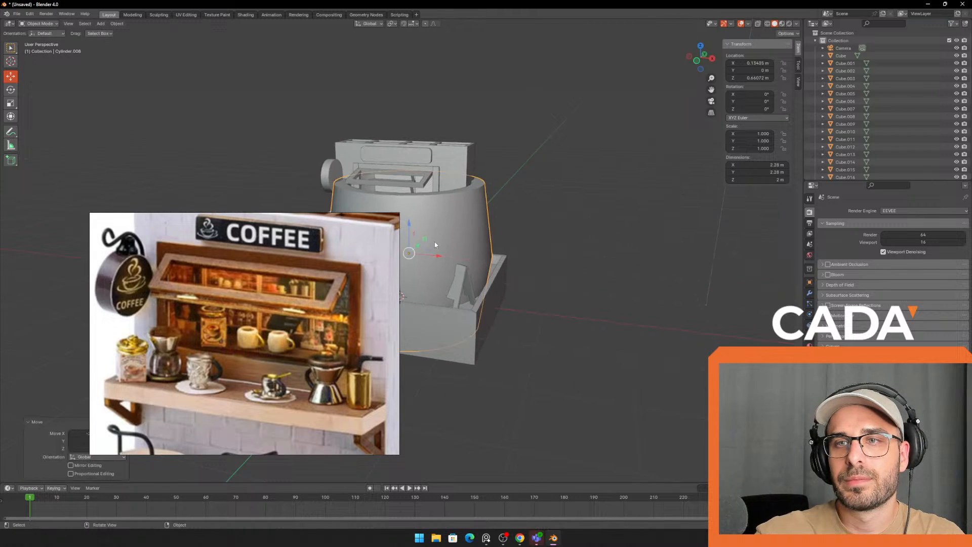
{"action": "middle_click_drag", "start_coordinate": [423, 231], "coordinate": [533, 235], "text": "shift"}
{"action": "left_click_drag", "start_coordinate": [534, 234], "coordinate": [535, 201]}
- Try scaling the cup, and undo the scaling and the moves toward the kiosk
{"action": "left_click", "coordinate": [11, 102]}
{"action": "scroll", "coordinate": [537, 201], "scroll_direction": "up", "scroll_amount": 1}
{"action": "middle_click_drag", "start_coordinate": [537, 201], "coordinate": [525, 209]}
{"action": "scroll", "coordinate": [537, 206], "scroll_direction": "up", "scroll_amount": 1}
{"action": "key", "text": "ctrl+z"}
{"action": "left_click_drag", "start_coordinate": [628, 196], "coordinate": [605, 203]}
{"action": "key", "text": "ctrl+z"}
{"action": "key", "text": "ctrl+z"}
{"action": "scroll", "coordinate": [627, 226], "scroll_direction": "down", "scroll_amount": 5}
{"action": "key", "text": "ctrl+z"}
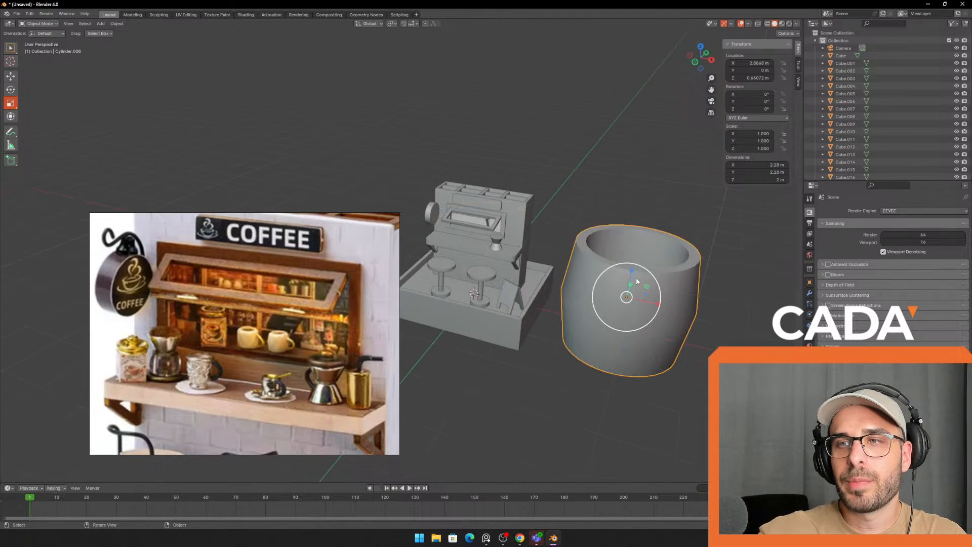
{"action": "middle_click_drag", "start_coordinate": [643, 258], "coordinate": [595, 241], "text": "shift"}
{"action": "left_click", "coordinate": [685, 274]}
{"action": "middle_click_drag", "start_coordinate": [687, 279], "coordinate": [577, 232], "text": "shift"}
{"action": "scroll", "coordinate": [631, 253], "scroll_direction": "up", "scroll_amount": 1}
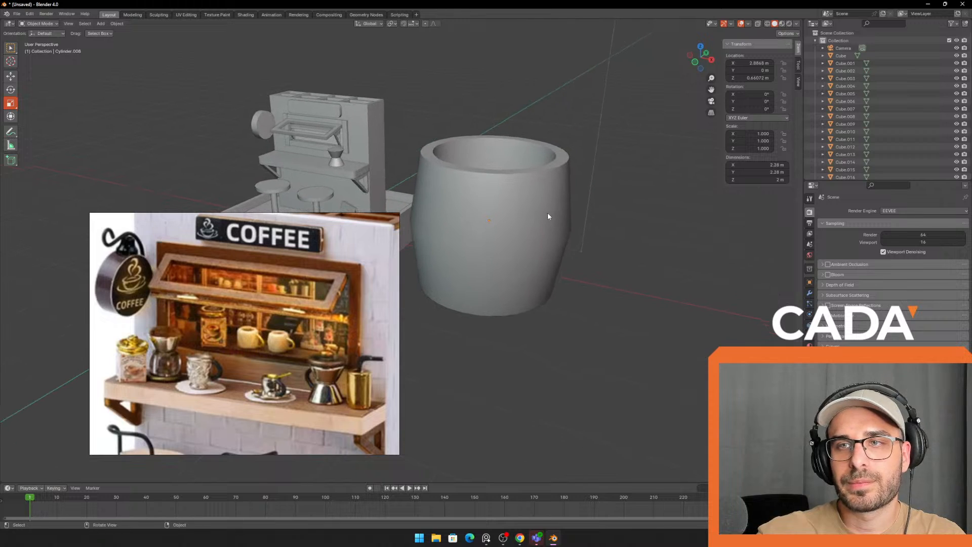
{"action": "left_click", "coordinate": [548, 212]}
{"action": "scroll", "coordinate": [587, 233], "scroll_direction": "up", "scroll_amount": 2}
{"action": "key", "text": "Tab"}
{"action": "key", "text": "Tab"}
{"action": "key", "text": "a"}
{"action": "scroll", "coordinate": [662, 268], "scroll_direction": "down", "scroll_amount": 4}
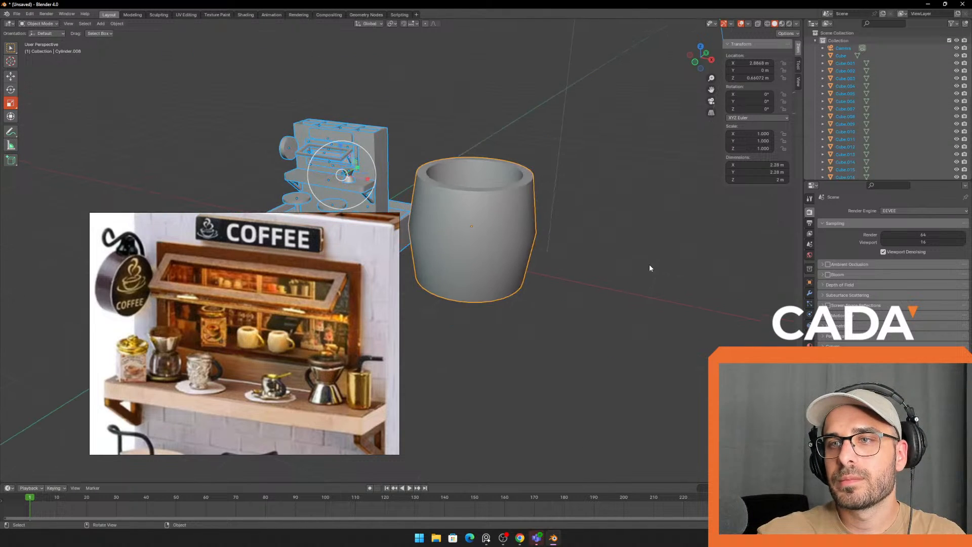
{"action": "left_click", "coordinate": [639, 262]}
{"action": "middle_click_drag", "start_coordinate": [609, 266], "coordinate": [594, 238], "text": "shift"}
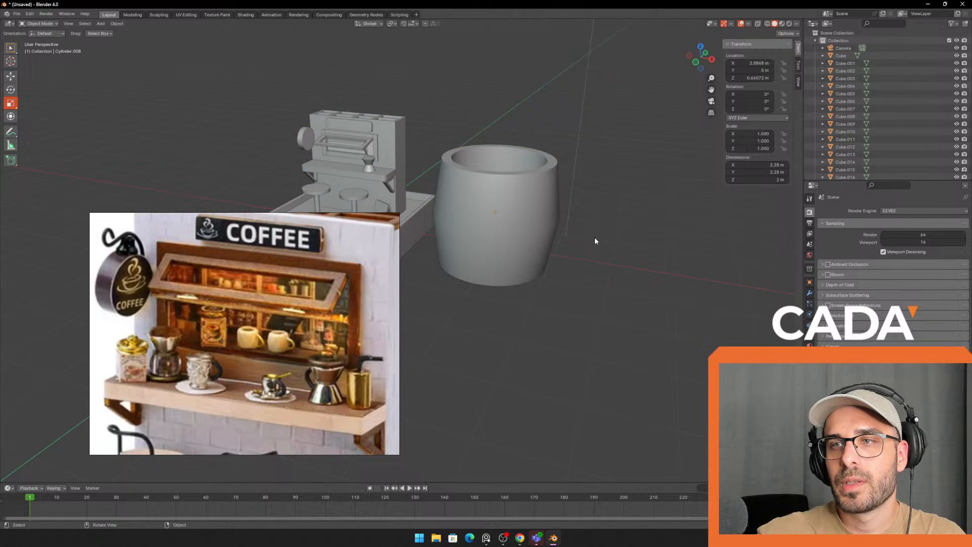
- Add a 2 m mesh plane and move it about 5.83 m along positive X, clear of the cup
{"action": "key", "text": "shift+a"}
{"action": "mouse_move", "coordinate": [593, 237]}
{"action": "left_click", "coordinate": [626, 240]}
{"action": "middle_click_drag", "start_coordinate": [526, 243], "coordinate": [616, 241]}
{"action": "left_click", "coordinate": [10, 76]}
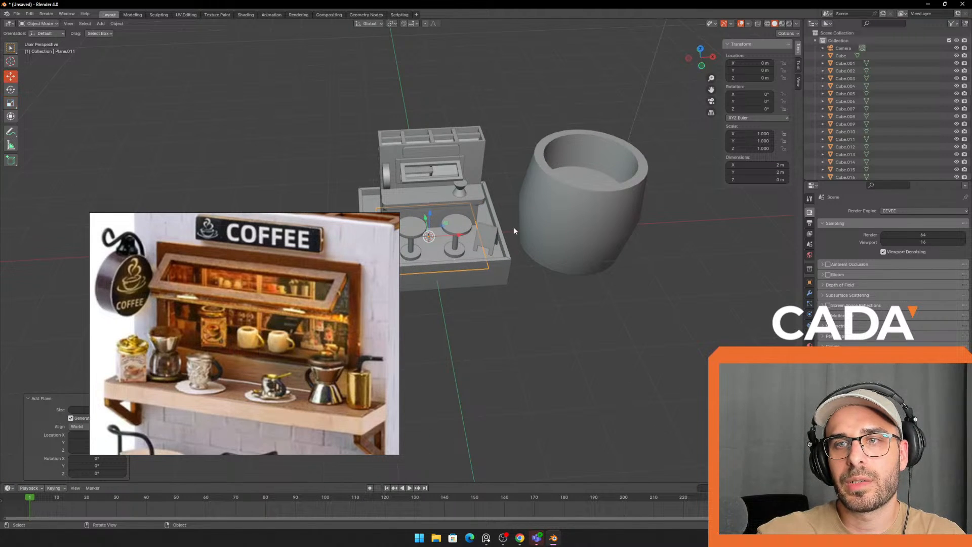
{"action": "left_click_drag", "start_coordinate": [456, 236], "coordinate": [745, 219]}
- Narrow the plane's mesh along X into a strip about 0.35 m wide, keeping its 2 m length
{"action": "middle_click_drag", "start_coordinate": [745, 219], "coordinate": [535, 238], "text": "shift"}
{"action": "scroll", "coordinate": [537, 238], "scroll_direction": "up", "scroll_amount": 2}
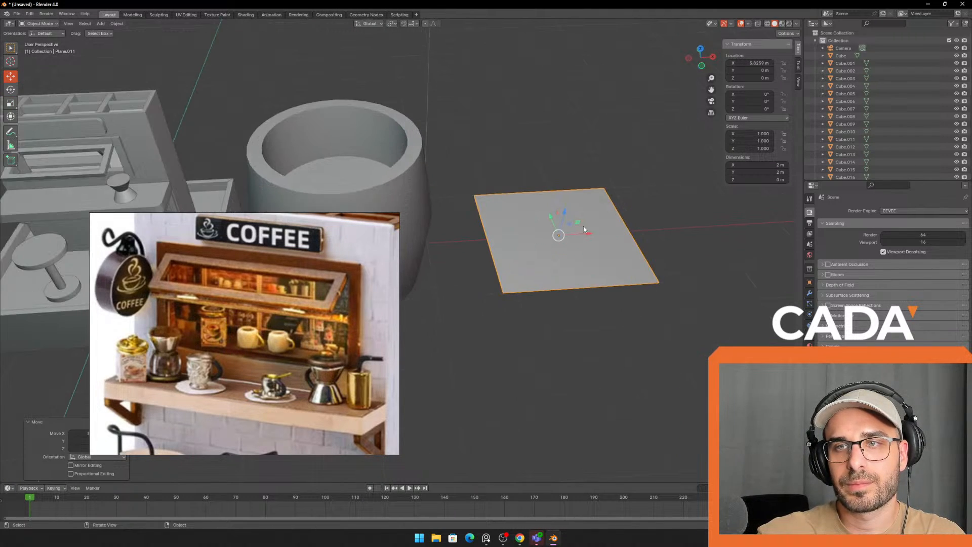
{"action": "middle_click_drag", "start_coordinate": [606, 225], "coordinate": [552, 263], "text": "shift"}
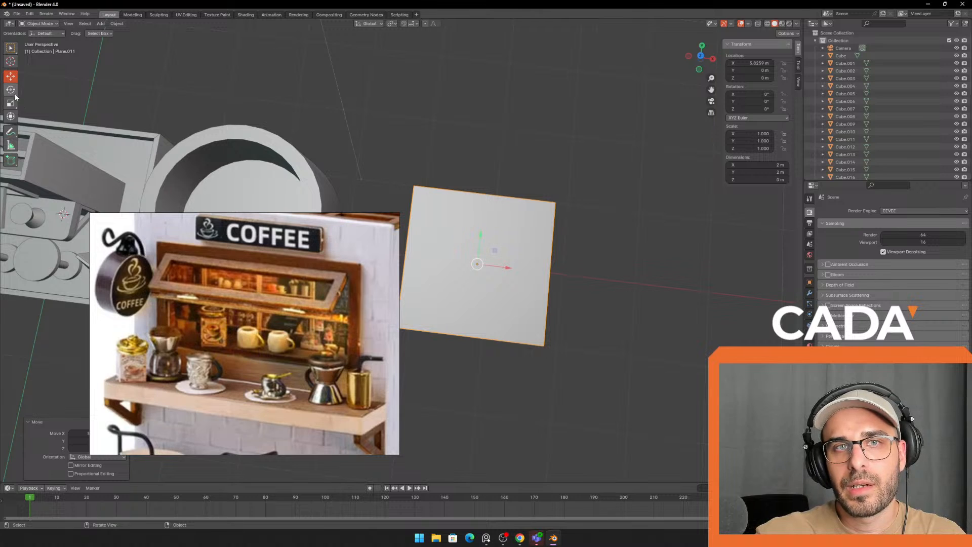
{"action": "key", "text": "Tab"}
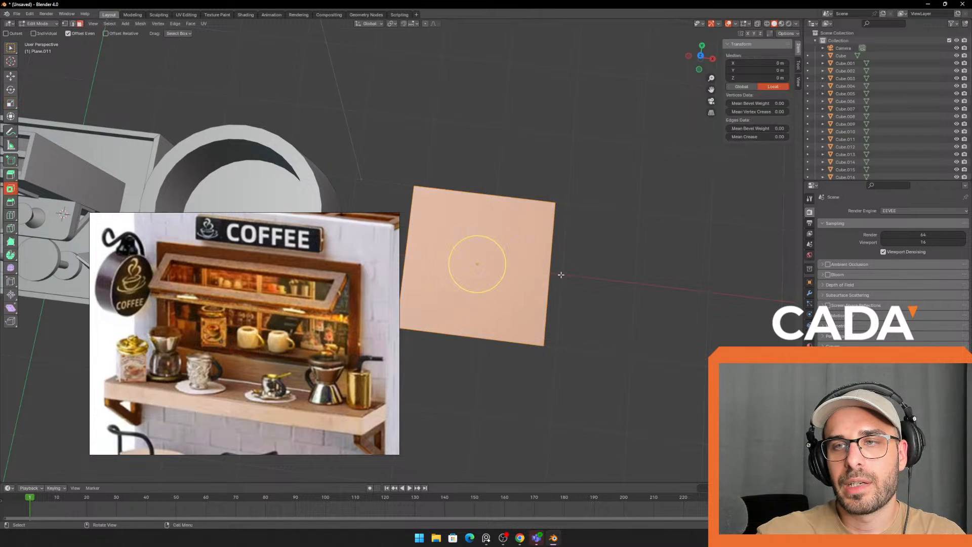
{"action": "key", "text": "s"}
{"action": "key", "text": "x"}
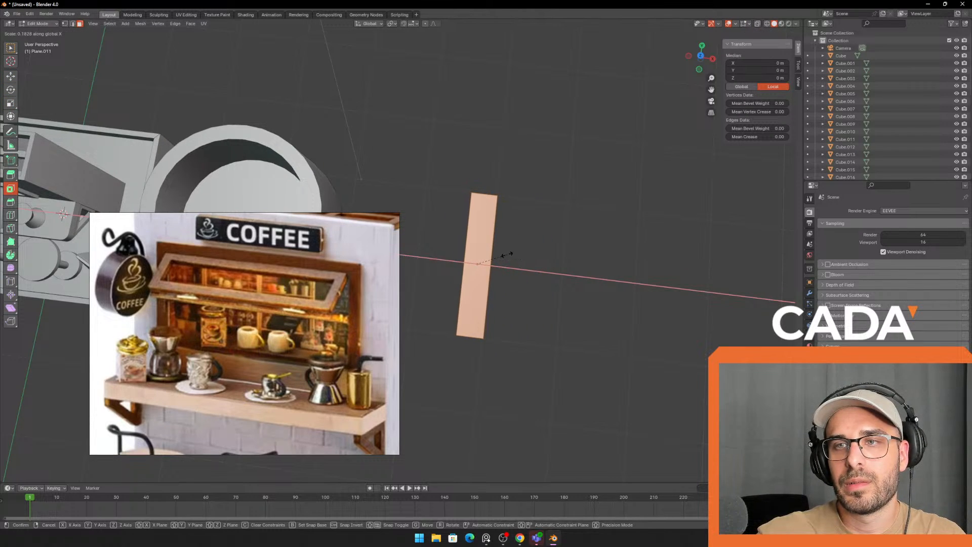
{"action": "left_click", "coordinate": [508, 259]}
{"action": "middle_click_drag", "start_coordinate": [509, 259], "coordinate": [613, 292]}
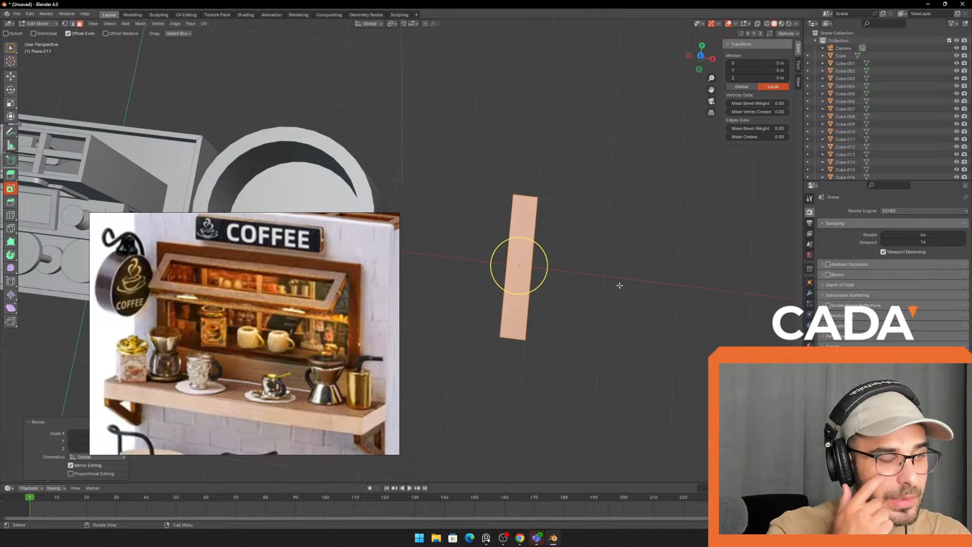
{"action": "key", "text": "Tab"}
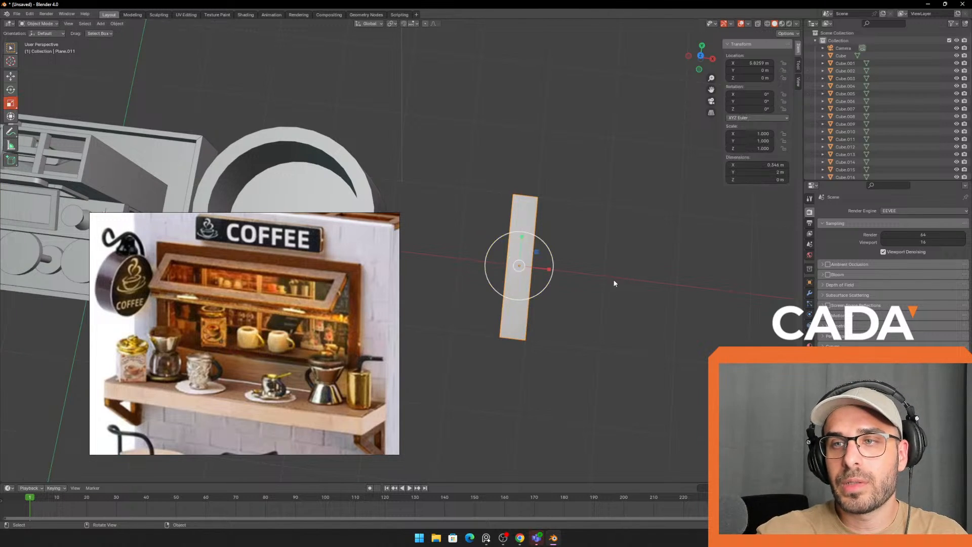
{"action": "middle_click_drag", "start_coordinate": [613, 279], "coordinate": [533, 277]}
{"action": "scroll", "coordinate": [604, 282], "scroll_direction": "up", "scroll_amount": 3}
- Add three crosswise loop cuts at the middle and quarter points, dividing the strip into four roughly equal segments
{"action": "key", "text": "Tab"}
{"action": "middle_click_drag", "start_coordinate": [675, 286], "coordinate": [591, 260], "text": "shift"}
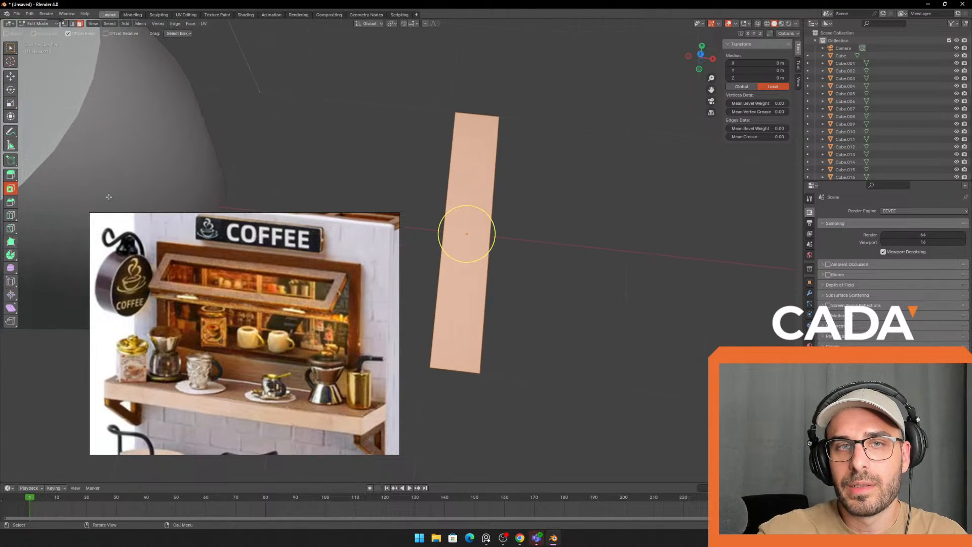
{"action": "left_click", "coordinate": [8, 176]}
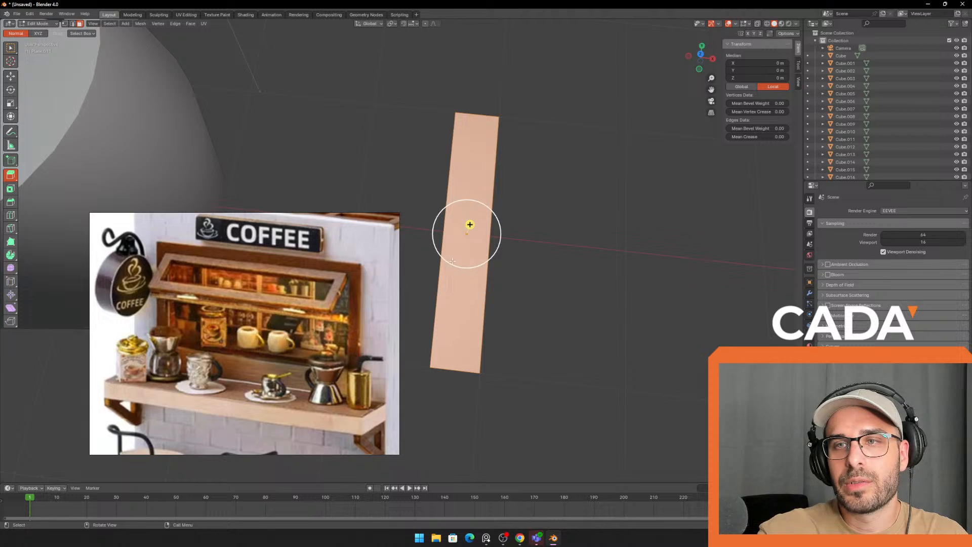
{"action": "key", "text": "ctrl+r"}
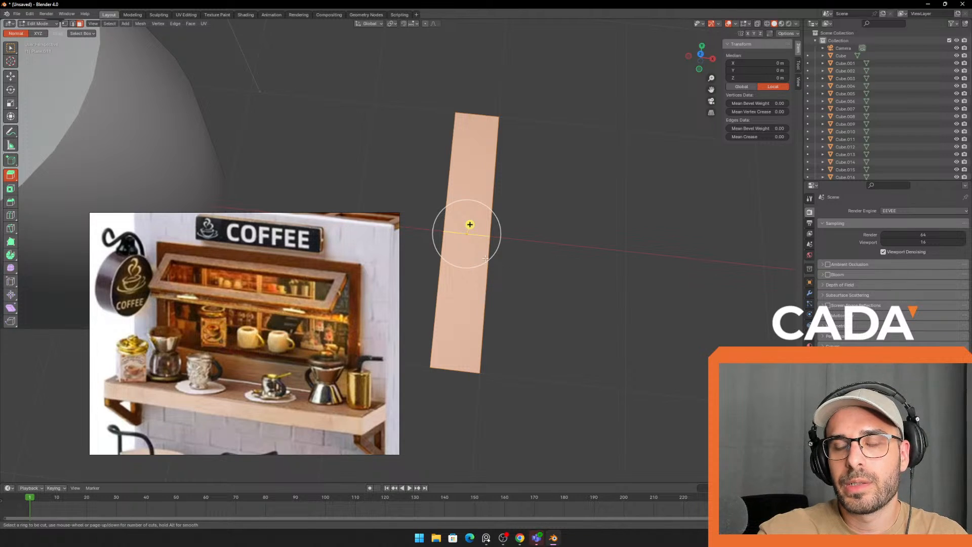
{"action": "left_click", "coordinate": [485, 259]}
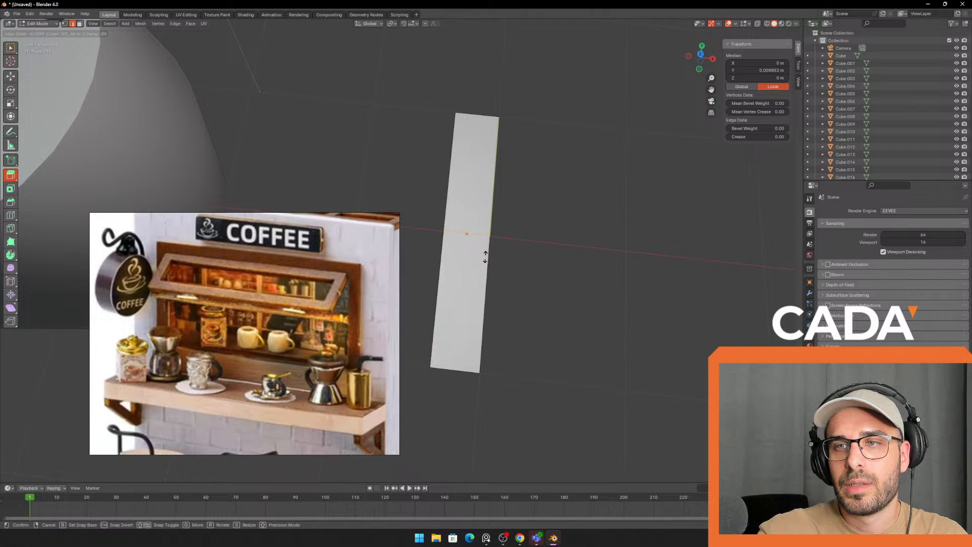
{"action": "left_click", "coordinate": [466, 232]}
{"action": "left_click", "coordinate": [471, 286]}
{"action": "left_click", "coordinate": [463, 289]}
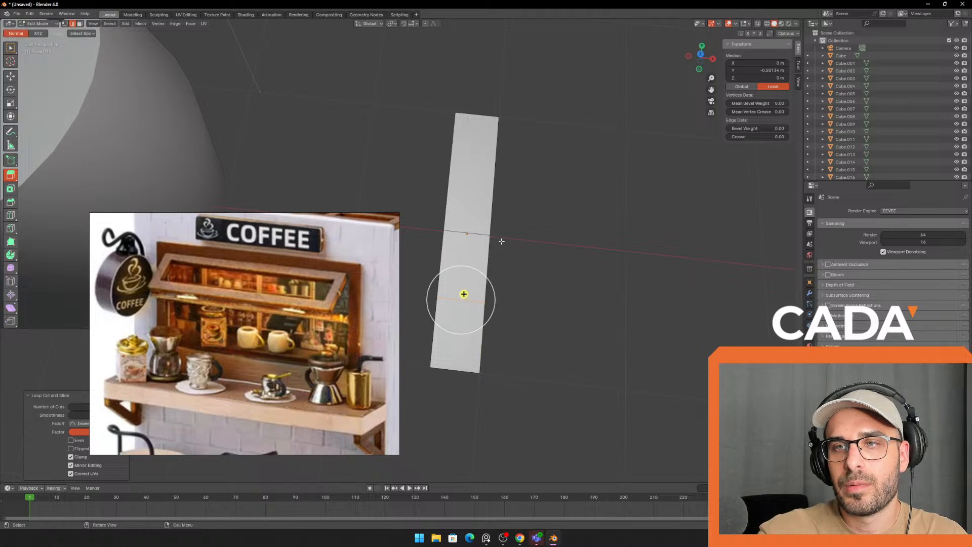
{"action": "left_click", "coordinate": [462, 172]}
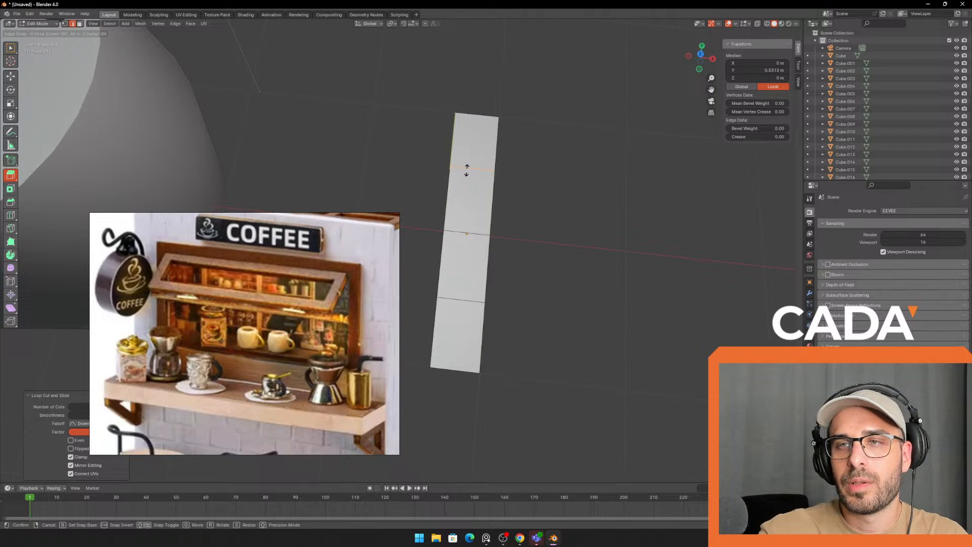
{"action": "left_click", "coordinate": [473, 159]}
{"action": "middle_click_drag", "start_coordinate": [473, 158], "coordinate": [512, 162]}
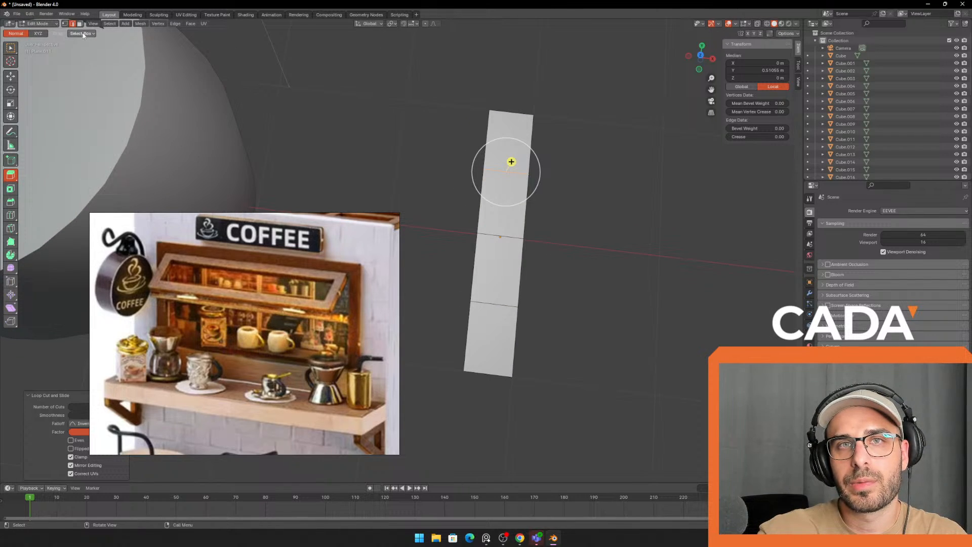
- Bend the strip into a handle curve by moving the middle loop about 0.6 m and both neighbouring loops a shorter distance along positive X
{"action": "left_click", "coordinate": [500, 234]}
{"action": "middle_click_drag", "start_coordinate": [380, 183], "coordinate": [357, 172], "text": "shift"}
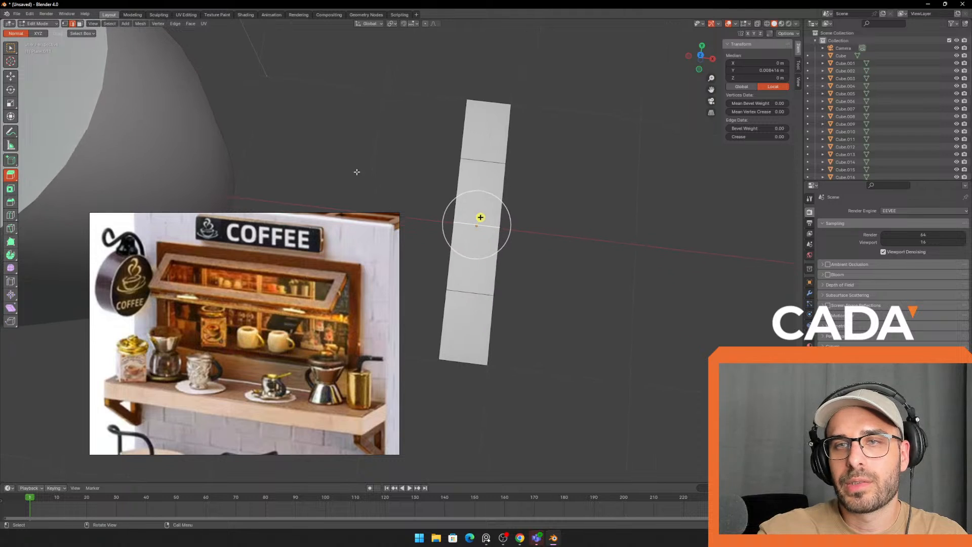
{"action": "left_click", "coordinate": [14, 76]}
{"action": "left_click_drag", "start_coordinate": [508, 229], "coordinate": [586, 236]}
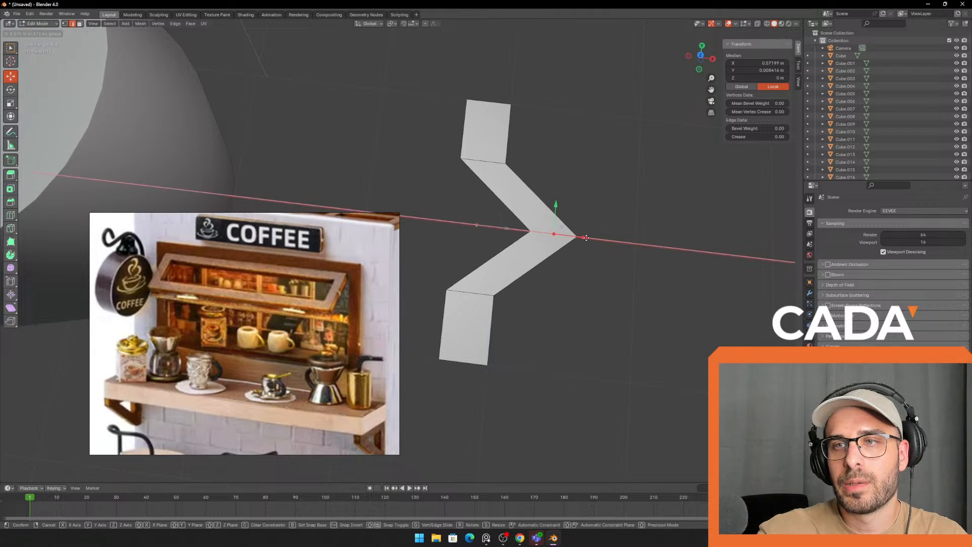
{"action": "left_click", "coordinate": [478, 292]}
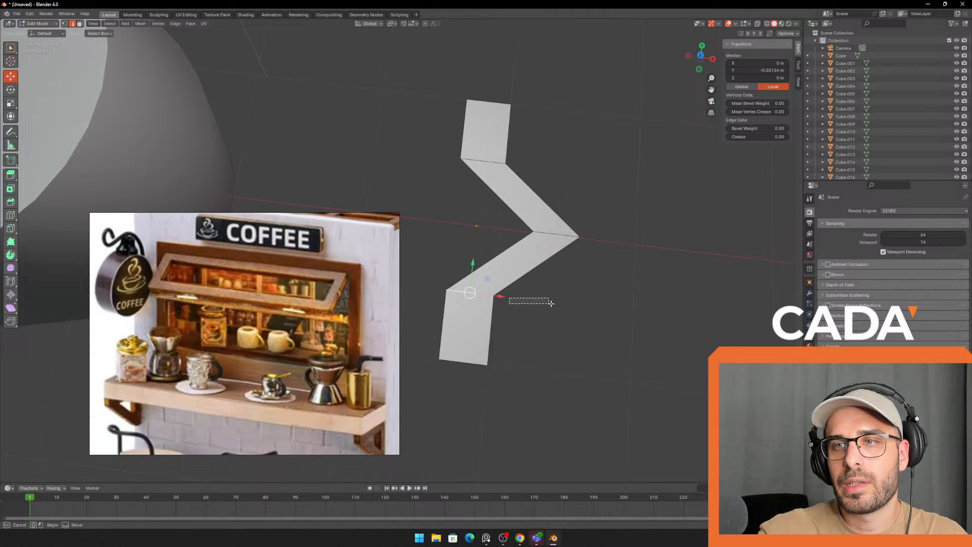
{"action": "left_click_drag", "start_coordinate": [500, 299], "coordinate": [555, 305]}
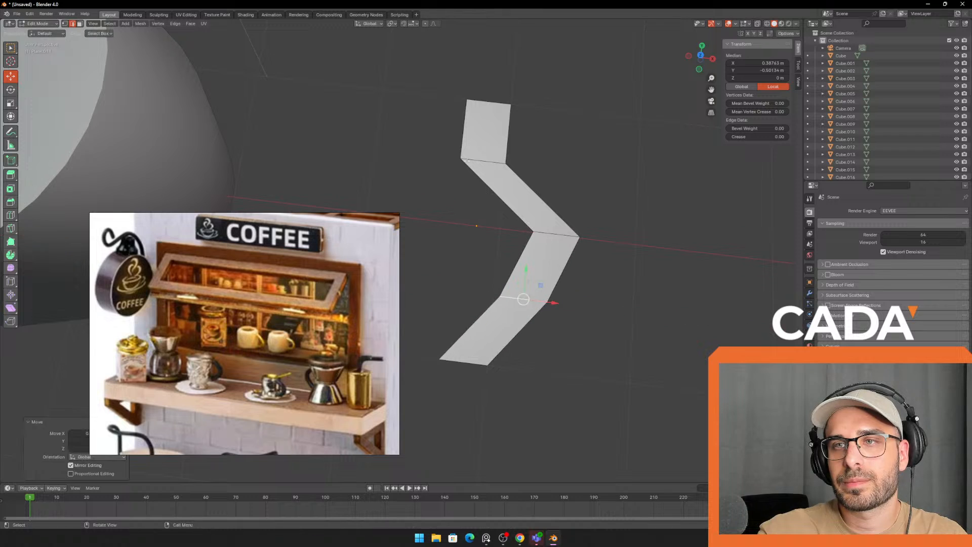
{"action": "left_click", "coordinate": [483, 161]}
{"action": "left_click_drag", "start_coordinate": [518, 164], "coordinate": [578, 172]}
- Extrude all faces of the curved strip upward by about 0.32 m to give the handle thickness
{"action": "middle_click_drag", "start_coordinate": [577, 172], "coordinate": [614, 261]}
{"action": "left_click", "coordinate": [510, 323]}
{"action": "left_click", "coordinate": [588, 256]}
{"action": "key", "text": "a"}
{"action": "key", "text": "a"}
{"action": "key", "text": "a"}
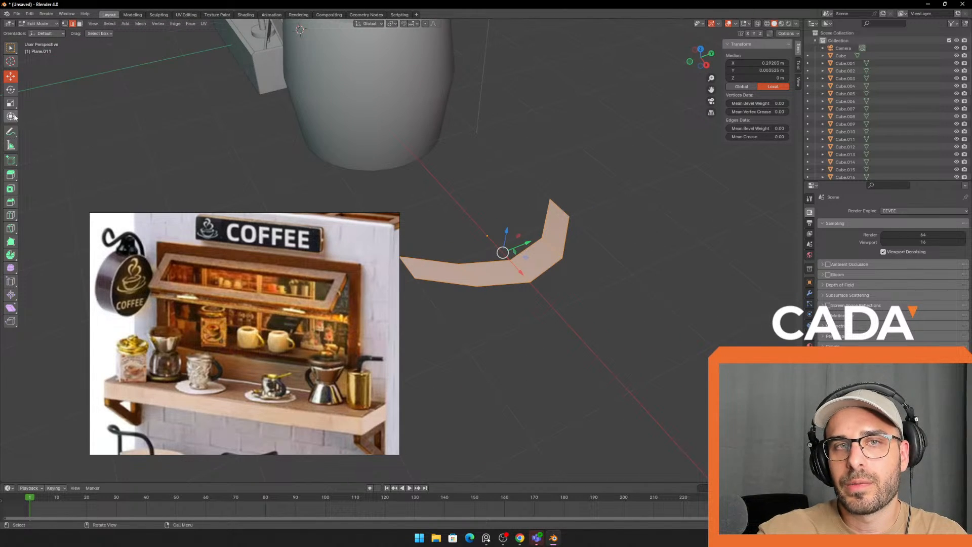
{"action": "left_click", "coordinate": [10, 176]}
{"action": "middle_click_drag", "start_coordinate": [505, 232], "coordinate": [506, 224]}
{"action": "mouse_move", "coordinate": [505, 223]}
{"action": "left_mouse_down"}
{"action": "mouse_move", "coordinate": [506, 198]}
{"action": "mouse_move", "coordinate": [510, 206]}
{"action": "left_mouse_up"}
{"action": "key", "text": "Tab"}
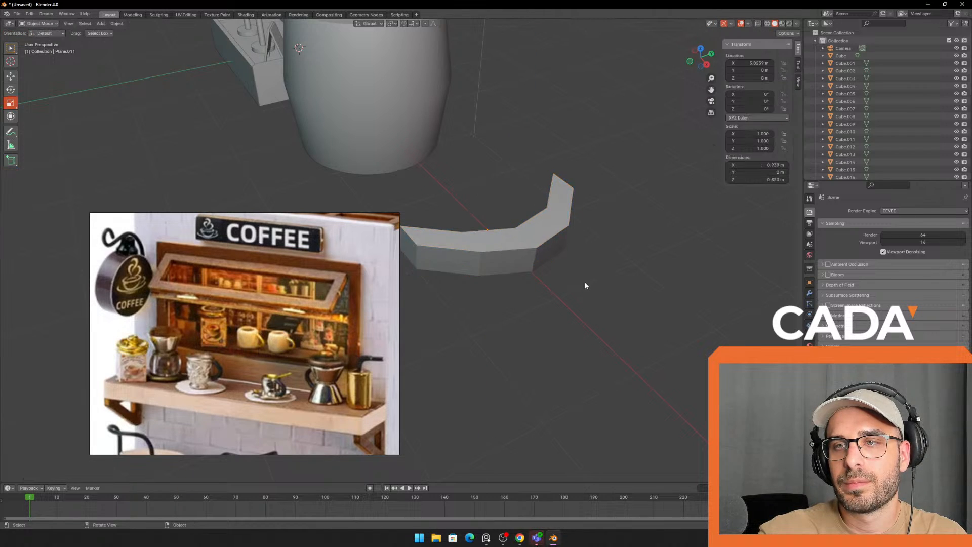
{"action": "middle_click_drag", "start_coordinate": [585, 282], "coordinate": [485, 261]}
{"action": "left_click", "coordinate": [9, 91]}
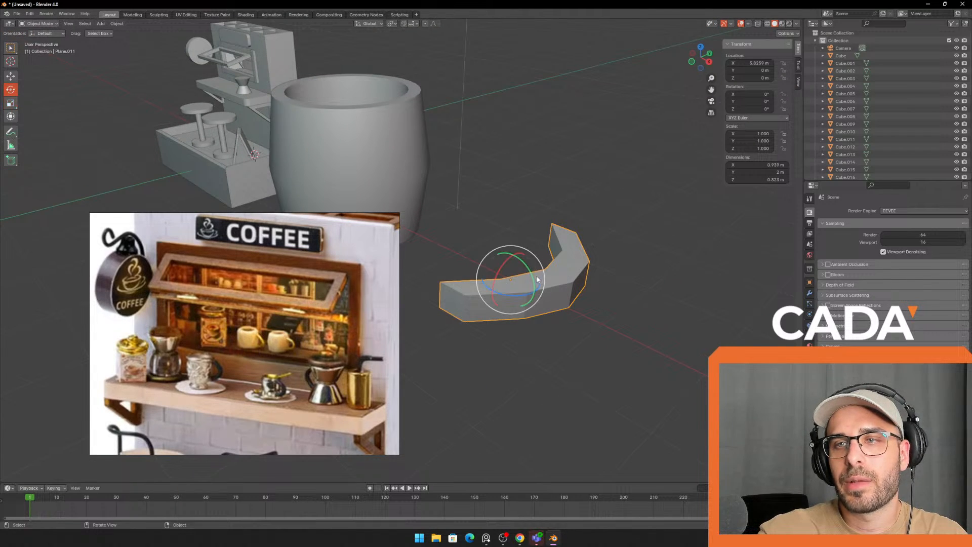
{"action": "left_click_drag", "start_coordinate": [534, 278], "coordinate": [501, 284]}
{"action": "key", "text": "ctrl+z"}
{"action": "key", "text": "ctrl+z"}
{"action": "key", "text": "ctrl+z"}
{"action": "key", "text": "ctrl+z"}
- Rotate the handle upright to 90° about X and apply Shade Smooth to it
{"action": "middle_click_drag", "start_coordinate": [616, 280], "coordinate": [498, 277], "text": "shift"}
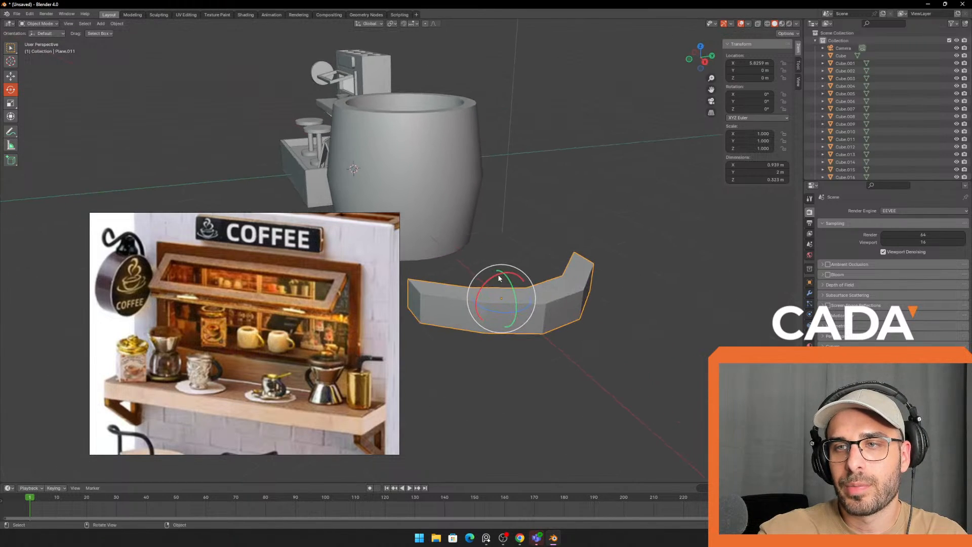
{"action": "left_click_drag", "start_coordinate": [494, 279], "coordinate": [456, 312]}
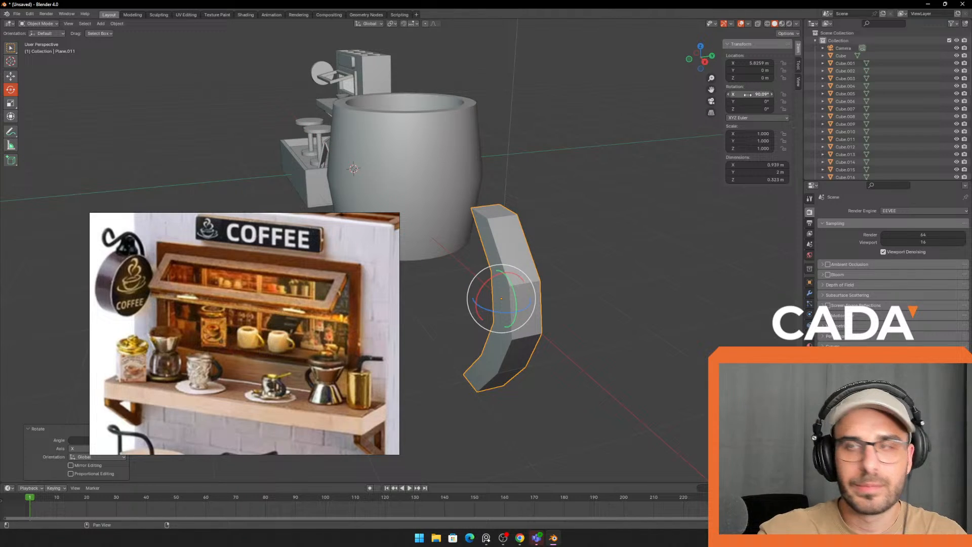
{"action": "right_click", "coordinate": [605, 197]}
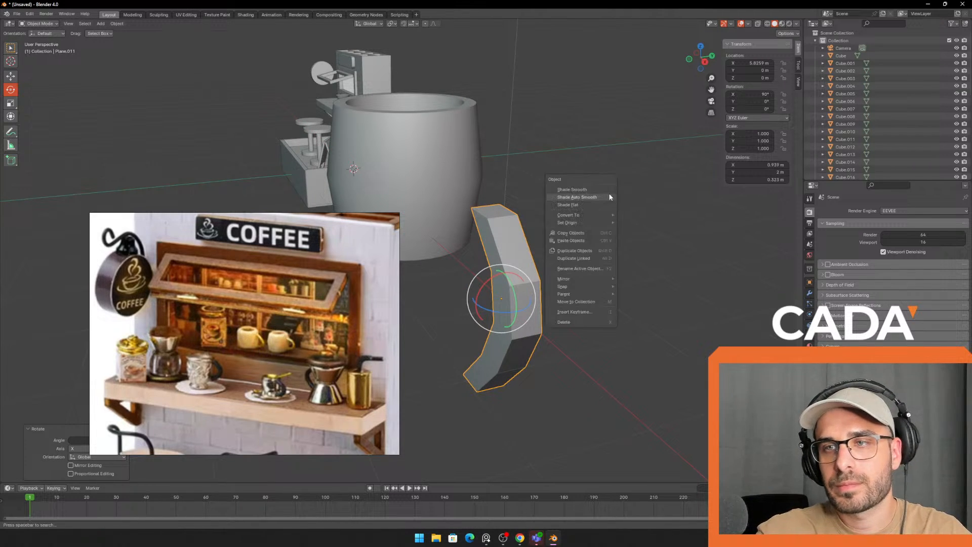
{"action": "right_click", "coordinate": [561, 208]}
{"action": "left_click", "coordinate": [545, 193]}
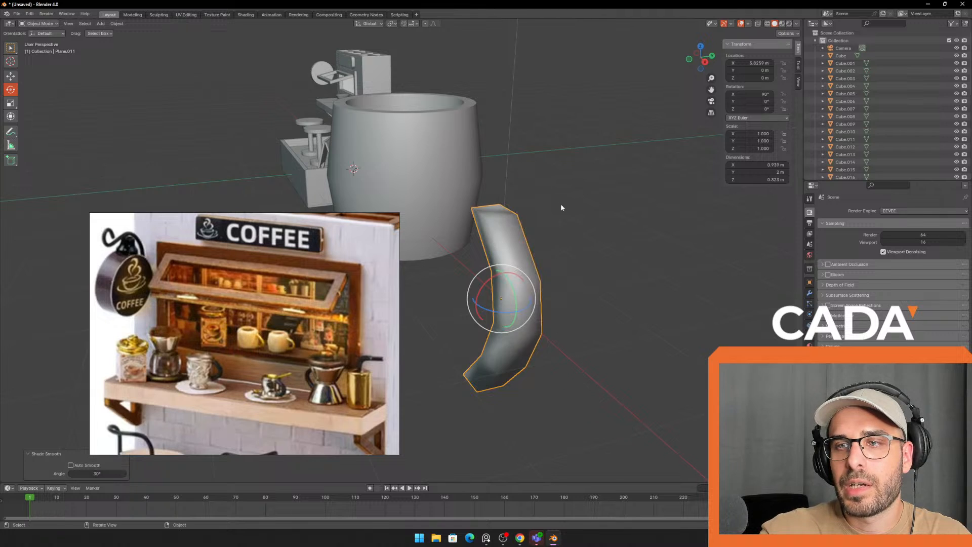
{"action": "middle_click_drag", "start_coordinate": [551, 231], "coordinate": [679, 231]}
{"action": "left_click", "coordinate": [620, 220]}
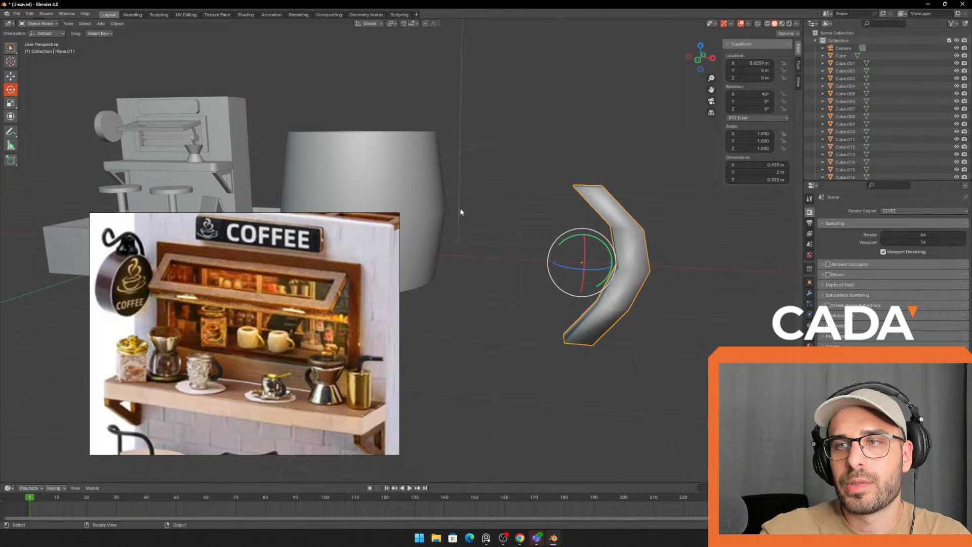
- Move the handle against the cup's side, to about X 3.74 m and Z 0.59 m
{"action": "left_click", "coordinate": [11, 75]}
{"action": "left_click_drag", "start_coordinate": [613, 262], "coordinate": [424, 184]}
{"action": "middle_click_drag", "start_coordinate": [523, 206], "coordinate": [610, 231], "text": "shift"}
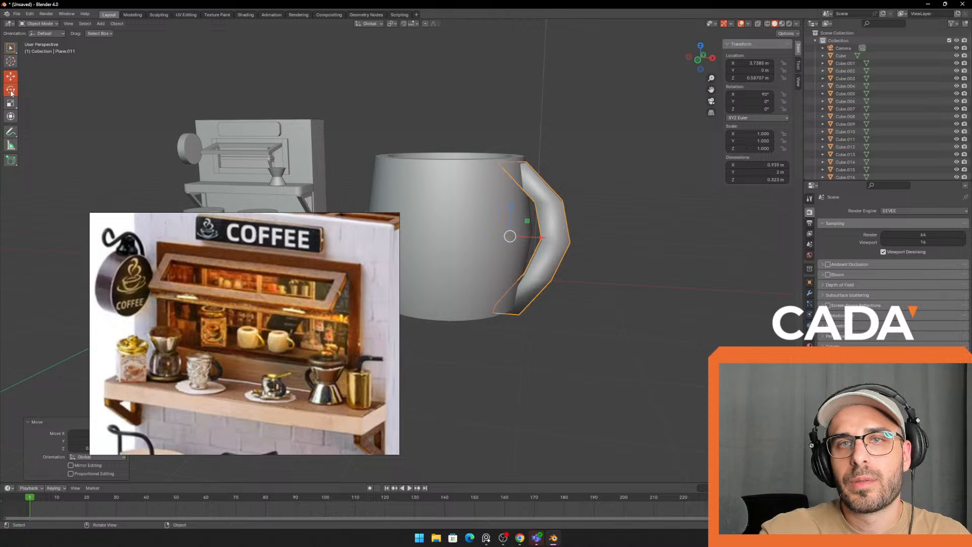
- Scale the handle to about 0.771 and shift it to about X 3.89 m so its ends meet the cup wall
{"action": "left_click", "coordinate": [12, 92]}
{"action": "left_click", "coordinate": [11, 104]}
{"action": "left_click_drag", "start_coordinate": [508, 237], "coordinate": [560, 239]}
{"action": "key", "text": "ctrl+z"}
{"action": "left_click", "coordinate": [601, 245]}
{"action": "scroll", "coordinate": [647, 271], "scroll_direction": "down", "scroll_amount": 3}
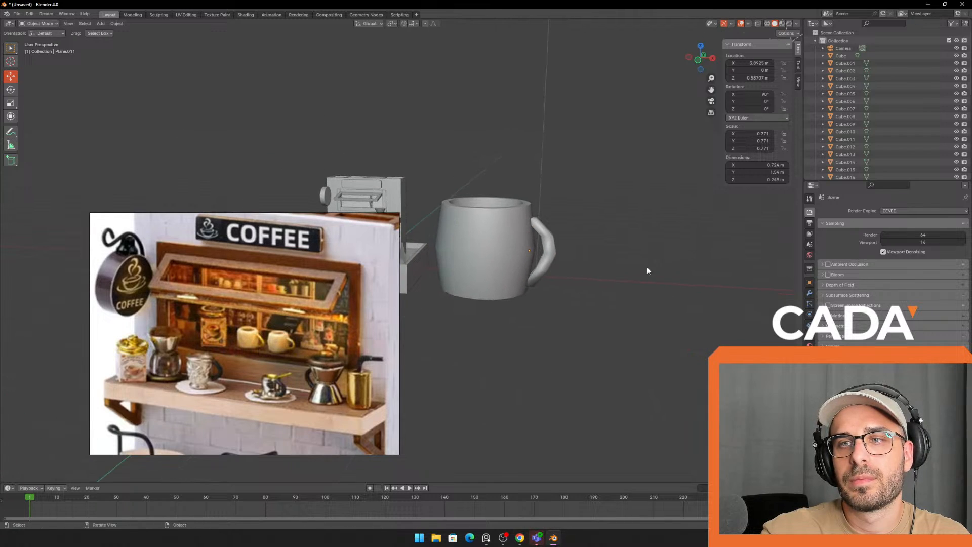
- Apply Shade Auto Smooth to the cup handle
{"action": "left_click", "coordinate": [547, 248]}
{"action": "scroll", "coordinate": [611, 219], "scroll_direction": "up", "scroll_amount": 1}
{"action": "left_click", "coordinate": [609, 217]}
{"action": "left_click", "coordinate": [581, 237]}
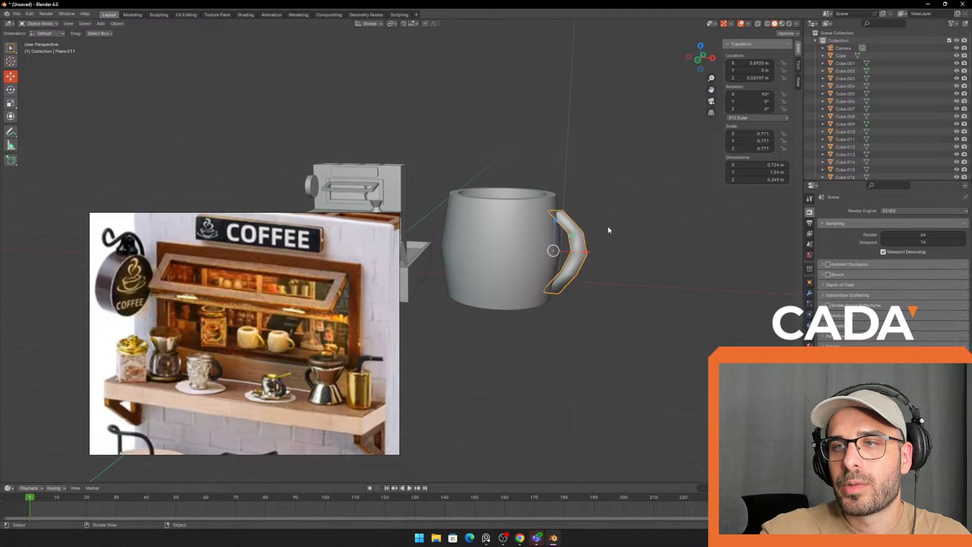
{"action": "left_click", "coordinate": [614, 222]}
{"action": "right_click", "coordinate": [616, 222]}
{"action": "left_click", "coordinate": [573, 228]}
{"action": "right_click", "coordinate": [574, 228]}
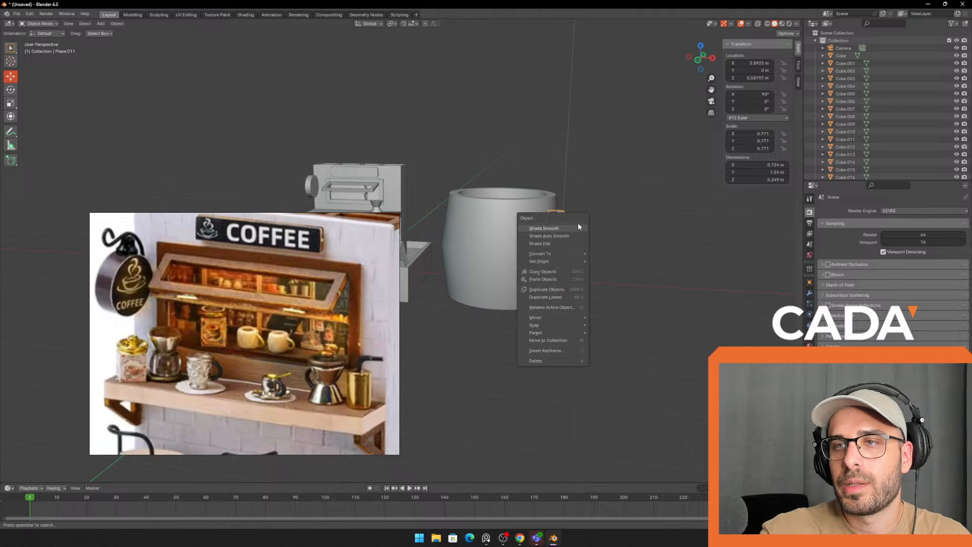
{"action": "left_click", "coordinate": [578, 235]}
{"action": "middle_click_drag", "start_coordinate": [645, 213], "coordinate": [648, 237]}
{"action": "left_click", "coordinate": [649, 237]}
- Try joining the cup and handle into one object, and undo the join
{"action": "left_click", "coordinate": [540, 248]}
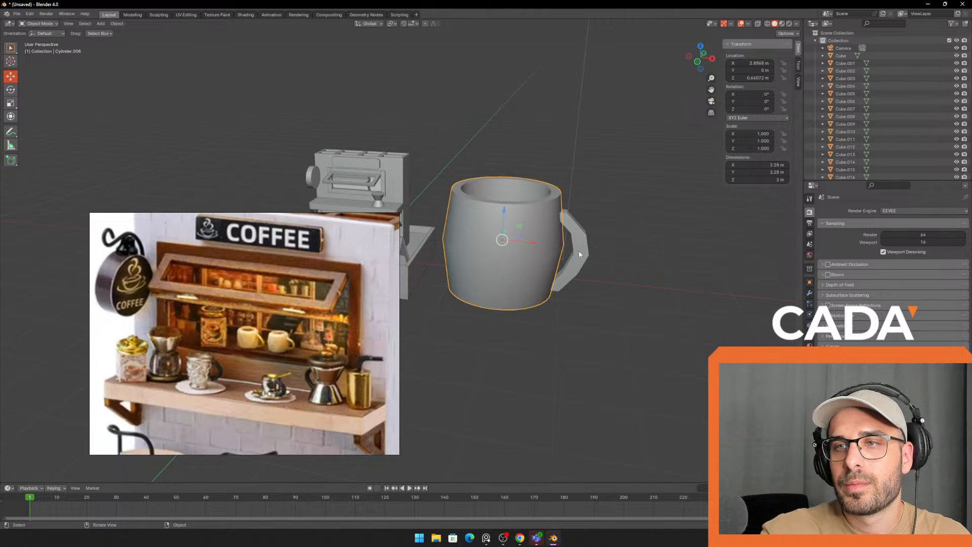
{"action": "left_click", "coordinate": [586, 258], "text": "shift"}
{"action": "middle_click_drag", "start_coordinate": [586, 260], "coordinate": [664, 244], "text": "shift"}
{"action": "left_click", "coordinate": [623, 259]}
{"action": "key", "text": "s"}
{"action": "key", "text": "x"}
{"action": "left_click", "coordinate": [652, 242]}
{"action": "left_click", "coordinate": [653, 207]}
{"action": "left_click", "coordinate": [664, 245]}
{"action": "left_click", "coordinate": [606, 261], "text": "shift"}
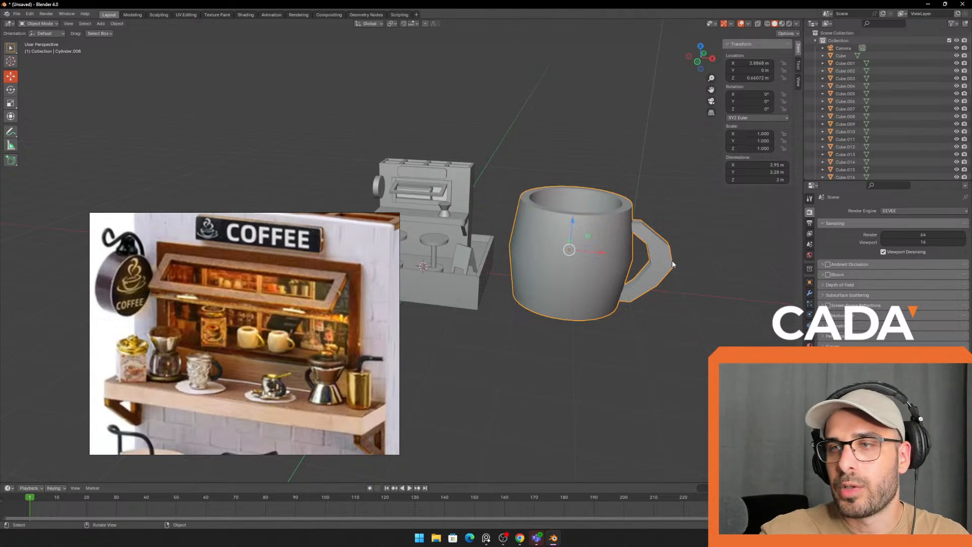
{"action": "left_click", "coordinate": [672, 232]}
{"action": "middle_click_drag", "start_coordinate": [683, 240], "coordinate": [594, 234]}
{"action": "key", "text": "ctrl+z"}
{"action": "key", "text": "ctrl+z"}
- Move the cup and handle together over the kiosk, placing the cup at about X 0.68 m and Z 1.5 m
{"action": "left_click_drag", "start_coordinate": [592, 224], "coordinate": [487, 226]}
{"action": "middle_click_drag", "start_coordinate": [581, 237], "coordinate": [639, 263], "text": "shift"}
{"action": "scroll", "coordinate": [639, 263], "scroll_direction": "up", "scroll_amount": 2}
{"action": "middle_click_drag", "start_coordinate": [639, 263], "coordinate": [606, 276]}
{"action": "left_click_drag", "start_coordinate": [607, 275], "coordinate": [613, 227]}
{"action": "left_click", "coordinate": [117, 23]}
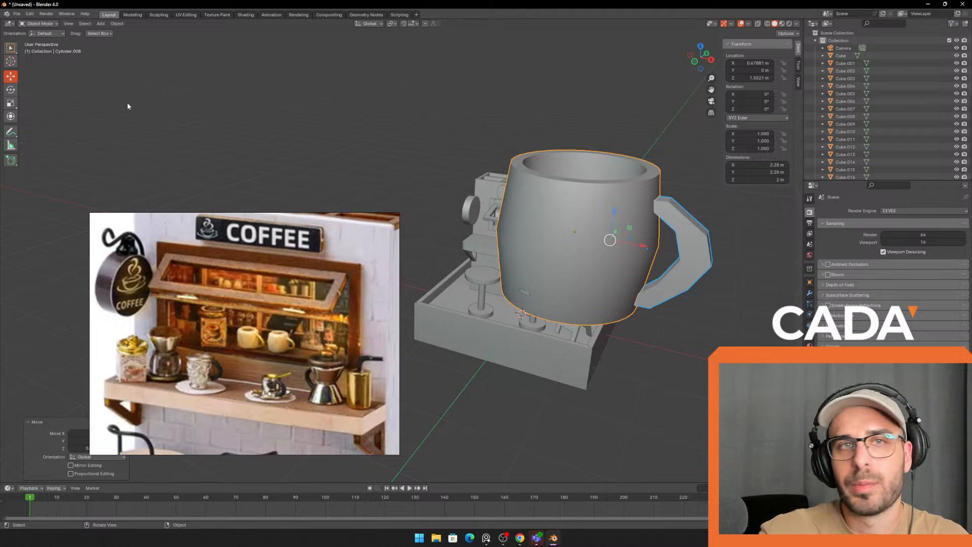
- Scale the cup and handle to about 0.356 and move them over the counter, to about X 0.28 m and Y -0.45 m
{"action": "key", "text": "s"}
{"action": "middle_click_drag", "start_coordinate": [642, 245], "coordinate": [587, 270]}
{"action": "scroll", "coordinate": [589, 269], "scroll_direction": "up", "scroll_amount": 4}
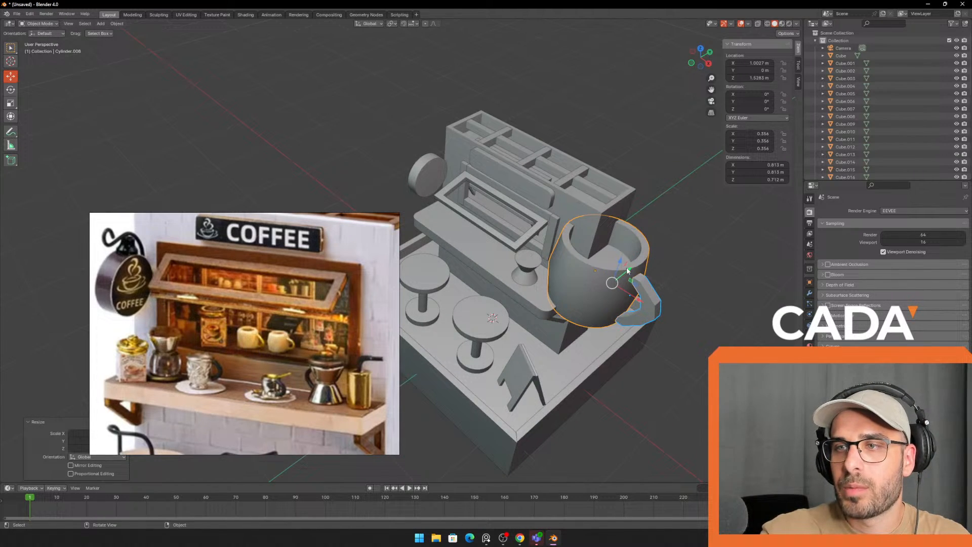
{"action": "left_click_drag", "start_coordinate": [627, 271], "coordinate": [588, 292]}
{"action": "left_click_drag", "start_coordinate": [606, 328], "coordinate": [540, 285]}
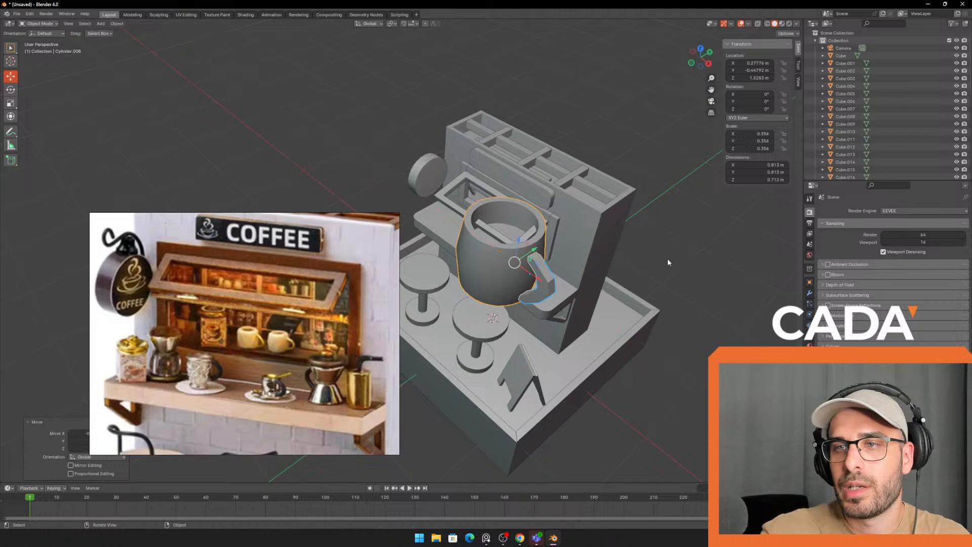
- Scale the cup and its handle down together to about 0.109
{"action": "key", "text": "s"}
{"action": "left_click", "coordinate": [581, 260]}
{"action": "scroll", "coordinate": [580, 260], "scroll_direction": "up", "scroll_amount": 2}
{"action": "middle_click_drag", "start_coordinate": [580, 260], "coordinate": [597, 223]}
{"action": "key", "text": "s"}
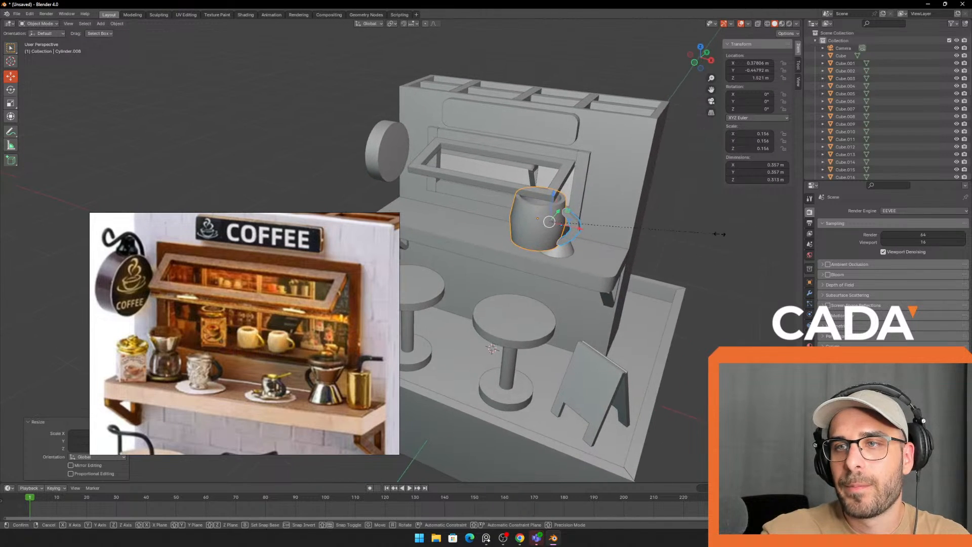
{"action": "left_click", "coordinate": [667, 233]}
- Move the cup and handle along X and Z onto the counter, to about X 0.21 m and Z 1.37 m
{"action": "middle_click_drag", "start_coordinate": [667, 233], "coordinate": [602, 213]}
{"action": "key", "text": "g"}
{"action": "key", "text": "x"}
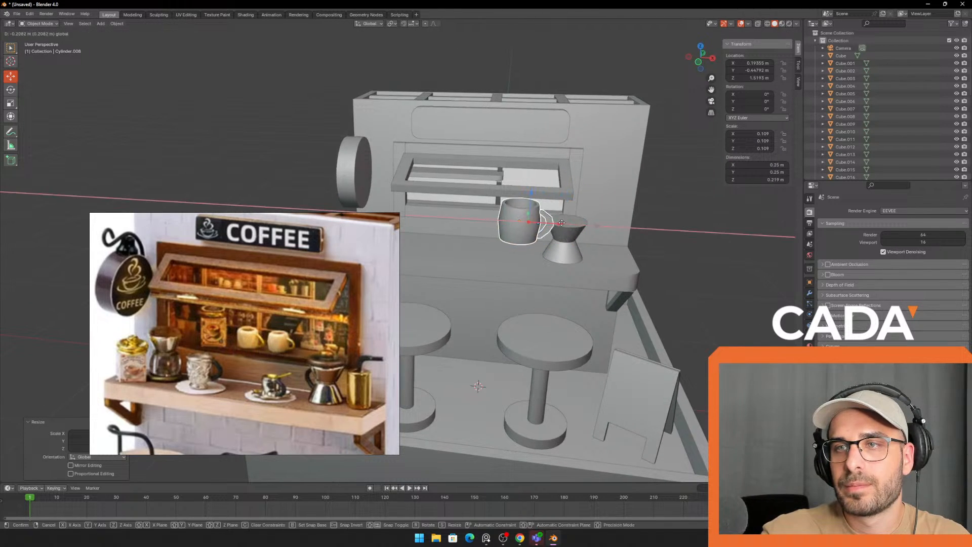
{"action": "left_click", "coordinate": [530, 201]}
{"action": "key", "text": "g"}
{"action": "key", "text": "z"}
{"action": "left_click", "coordinate": [531, 213]}
{"action": "scroll", "coordinate": [530, 213], "scroll_direction": "up", "scroll_amount": 2}
{"action": "middle_click_drag", "start_coordinate": [530, 213], "coordinate": [549, 280]}
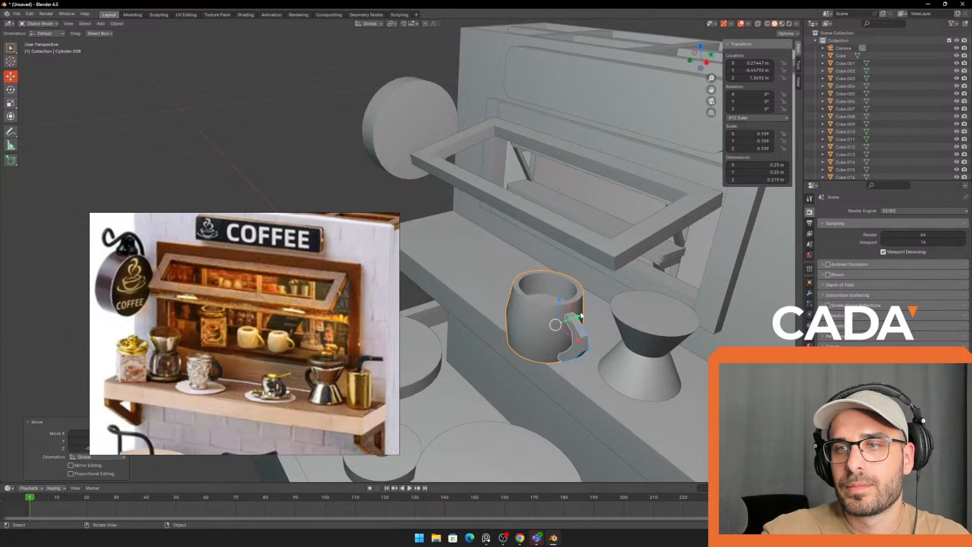
- Move the cup and handle toward the window, to about Y -0.25 m, and scale them to about 0.070
{"action": "left_click_drag", "start_coordinate": [581, 315], "coordinate": [636, 294]}
{"action": "middle_click_drag", "start_coordinate": [612, 304], "coordinate": [641, 232]}
{"action": "scroll", "coordinate": [722, 266], "scroll_direction": "up", "scroll_amount": 1}
{"action": "key", "text": "s"}
{"action": "left_click", "coordinate": [684, 260]}
- Duplicate the window frame's lower bar in place and scale the copy along the X axis
{"action": "left_click", "coordinate": [575, 230]}
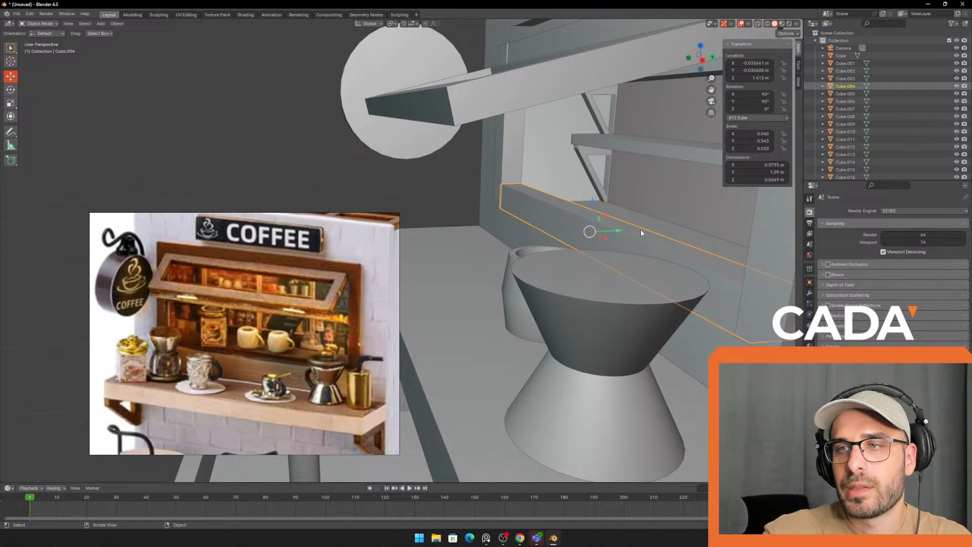
{"action": "key", "text": "ctrl+v"}
{"action": "key", "text": "s"}
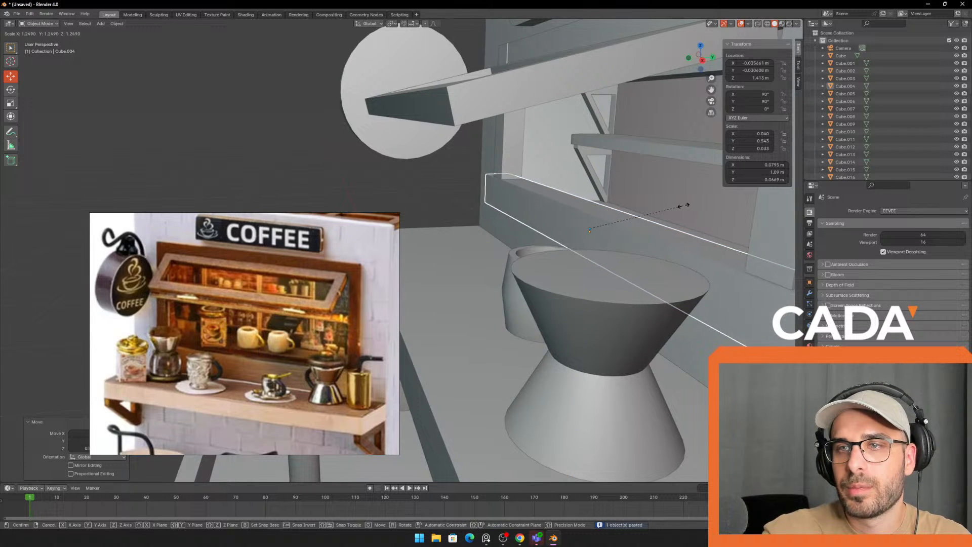
{"action": "key", "text": "x"}
{"action": "left_click", "coordinate": [746, 207]}
- Widen the duplicated lower bar along the Y axis by a factor of about 2.44 to form a window sill
{"action": "middle_click_drag", "start_coordinate": [729, 216], "coordinate": [690, 224]}
{"action": "key", "text": "s"}
{"action": "key", "text": "y"}
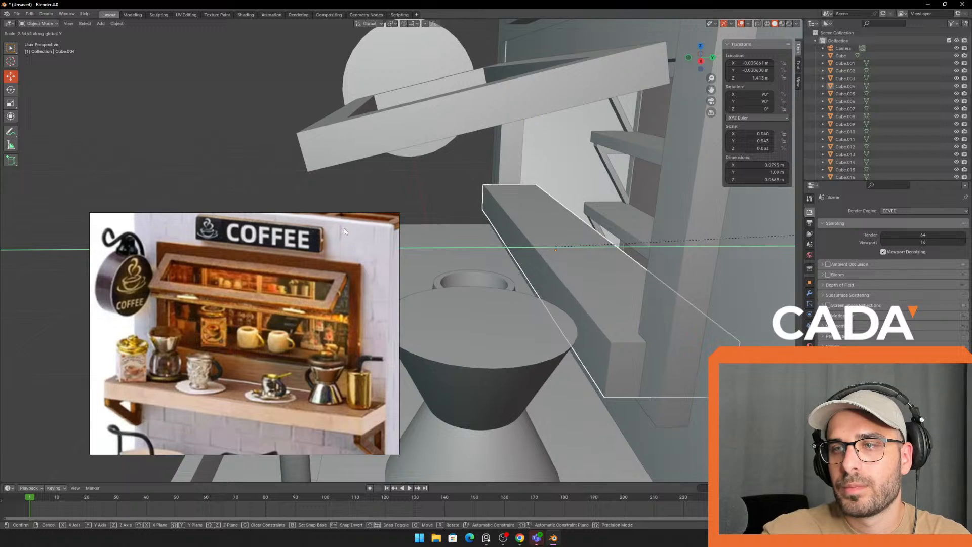
{"action": "left_click", "coordinate": [344, 231]}
{"action": "middle_click_drag", "start_coordinate": [623, 231], "coordinate": [609, 220]}
{"action": "key", "text": "s"}
{"action": "key", "text": "y"}
{"action": "right_click", "coordinate": [539, 217]}
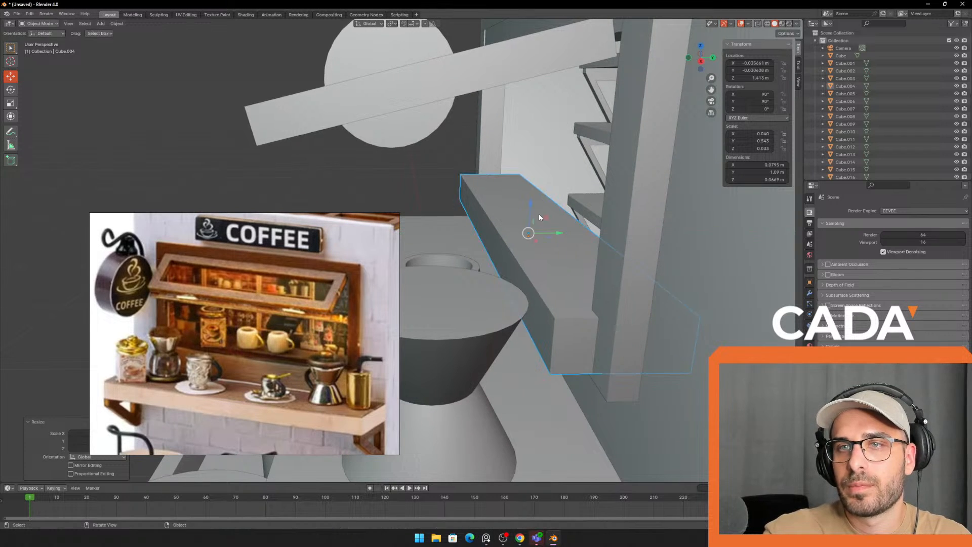
- Try moving the cup body without its handle up over the window sill, and undo the moves
{"action": "middle_click_drag", "start_coordinate": [539, 217], "coordinate": [579, 216]}
{"action": "scroll", "coordinate": [579, 217], "scroll_direction": "down", "scroll_amount": 4}
{"action": "left_click", "coordinate": [524, 258]}
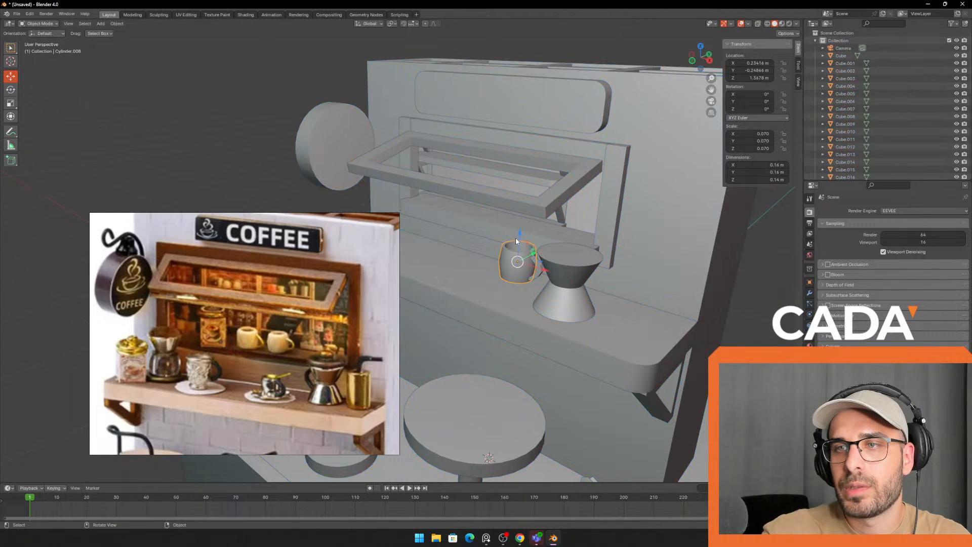
{"action": "scroll", "coordinate": [515, 238], "scroll_direction": "up", "scroll_amount": 3}
{"action": "left_click_drag", "start_coordinate": [567, 257], "coordinate": [571, 201]}
{"action": "middle_click_drag", "start_coordinate": [579, 216], "coordinate": [533, 227]}
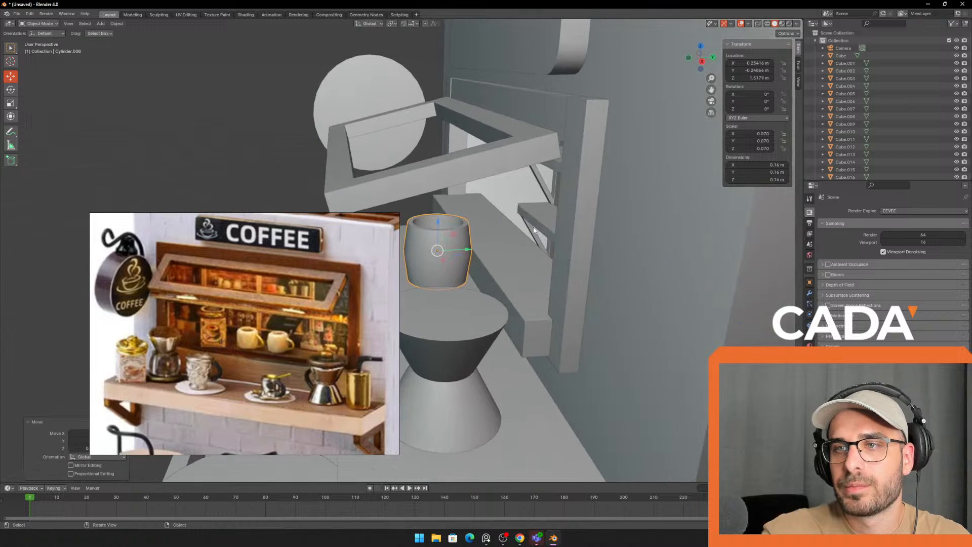
{"action": "left_click_drag", "start_coordinate": [469, 250], "coordinate": [550, 246]}
{"action": "left_click_drag", "start_coordinate": [520, 219], "coordinate": [520, 228]}
{"action": "middle_click_drag", "start_coordinate": [499, 233], "coordinate": [546, 242]}
{"action": "key", "text": "ctrl+z"}
{"action": "key", "text": "ctrl+z"}
- Join the handle and the cup body into one mug object
{"action": "left_click", "coordinate": [622, 257]}
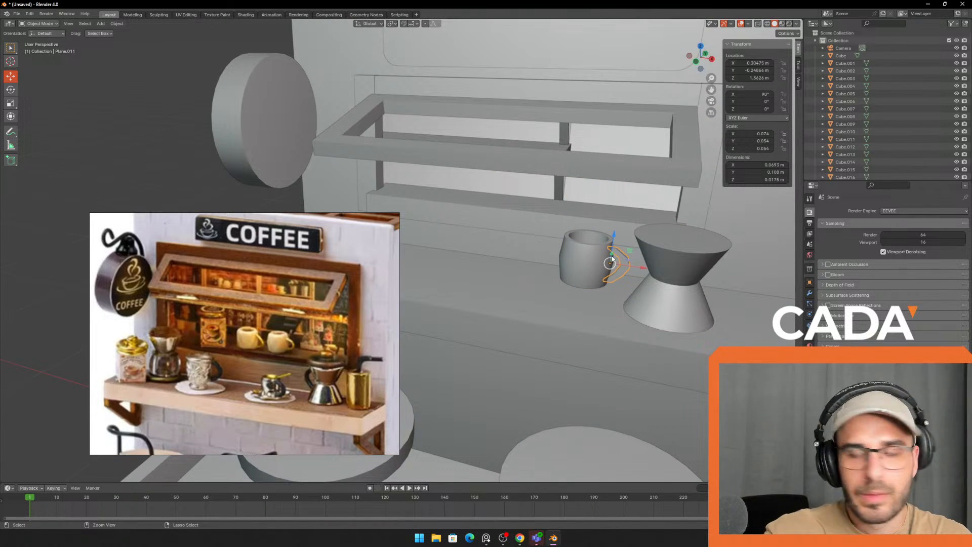
{"action": "key", "text": "ctrl+j"}
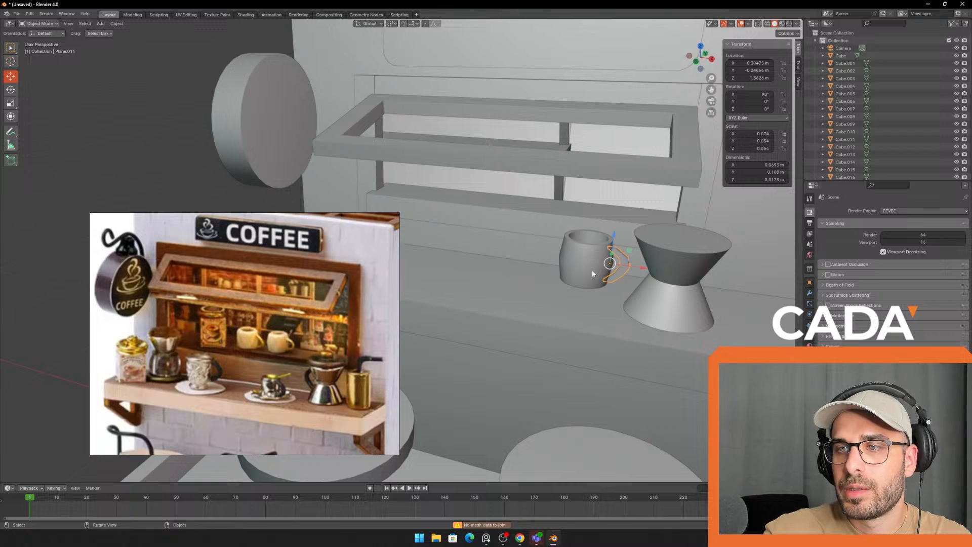
{"action": "left_click", "coordinate": [582, 266], "text": "shift"}
{"action": "key", "text": "ctrl+j"}
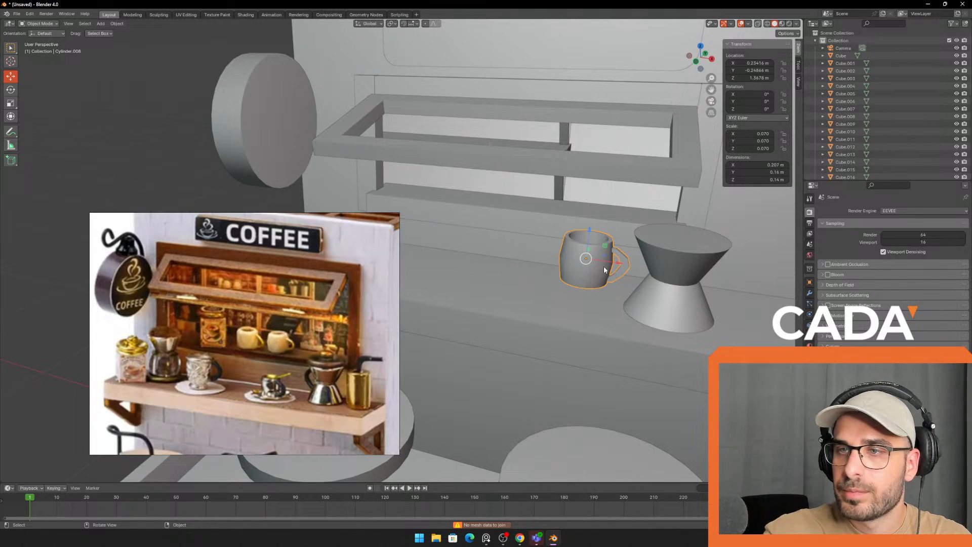
- Move the joined mug up and back over the window sill, to about X 0.18 m and Y -0.04 m
{"action": "middle_click_drag", "start_coordinate": [594, 238], "coordinate": [545, 293]}
{"action": "left_click_drag", "start_coordinate": [532, 288], "coordinate": [535, 248]}
{"action": "middle_click_drag", "start_coordinate": [535, 248], "coordinate": [473, 282]}
{"action": "left_click_drag", "start_coordinate": [438, 284], "coordinate": [498, 232]}
{"action": "middle_click_drag", "start_coordinate": [526, 216], "coordinate": [611, 205]}
{"action": "scroll", "coordinate": [614, 203], "scroll_direction": "up", "scroll_amount": 1}
{"action": "left_click_drag", "start_coordinate": [682, 180], "coordinate": [659, 179]}
- Scale the mug to about 0.055 and lower it onto the window sill at about Z 1.51 m
{"action": "middle_click_drag", "start_coordinate": [662, 179], "coordinate": [591, 199], "text": "shift"}
{"action": "key", "text": "s"}
{"action": "left_click", "coordinate": [665, 209]}
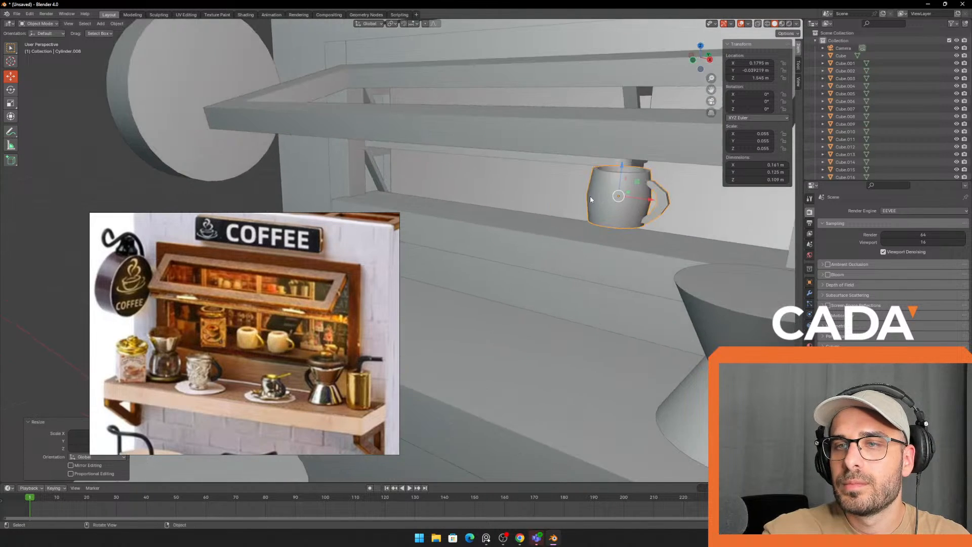
{"action": "left_click_drag", "start_coordinate": [622, 172], "coordinate": [625, 184]}
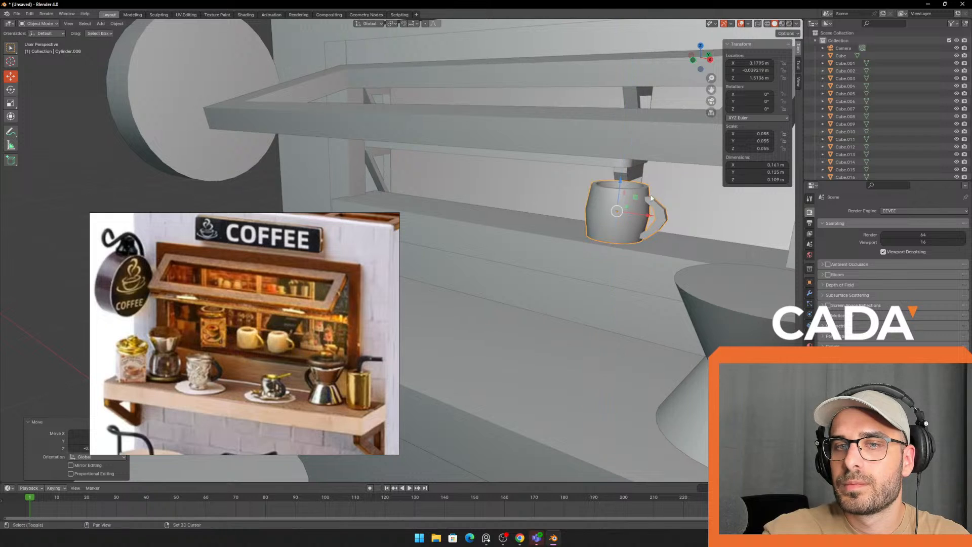
- Shift the mug along X to about 0.21 m and place a duplicate of it beside it on the sill
{"action": "middle_click_drag", "start_coordinate": [626, 185], "coordinate": [611, 204]}
{"action": "left_click_drag", "start_coordinate": [617, 224], "coordinate": [634, 227]}
{"action": "scroll", "coordinate": [621, 230], "scroll_direction": "down", "scroll_amount": 4}
{"action": "scroll", "coordinate": [516, 226], "scroll_direction": "up", "scroll_amount": 2}
{"action": "middle_click_drag", "start_coordinate": [516, 227], "coordinate": [587, 234]}
{"action": "scroll", "coordinate": [543, 228], "scroll_direction": "up", "scroll_amount": 1}
{"action": "left_click_drag", "start_coordinate": [598, 225], "coordinate": [528, 223]}
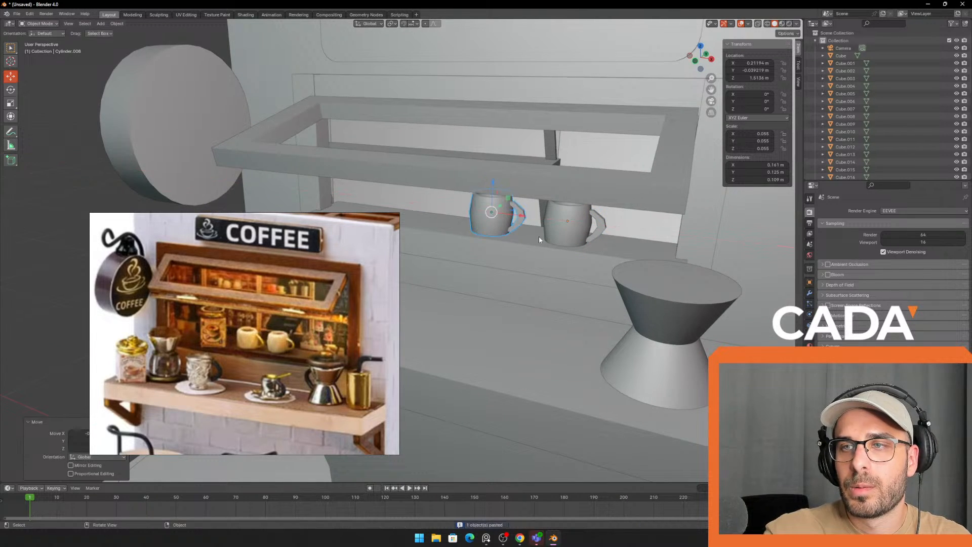
- Rotate the original mug, the one nearer the hourglass-shaped coffee maker, about 35° around the Z axis
{"action": "scroll", "coordinate": [539, 236], "scroll_direction": "down", "scroll_amount": 3}
{"action": "middle_click_drag", "start_coordinate": [539, 236], "coordinate": [486, 242]}
{"action": "right_click", "coordinate": [515, 239]}
{"action": "left_click", "coordinate": [515, 233]}
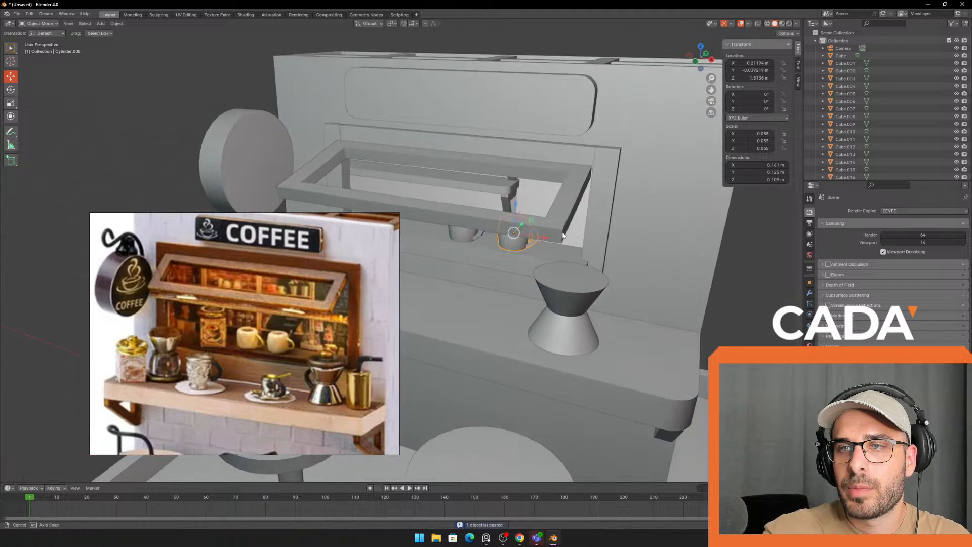
{"action": "key", "text": "r"}
{"action": "key", "text": "z"}
{"action": "left_click", "coordinate": [578, 229]}
{"action": "middle_click_drag", "start_coordinate": [581, 230], "coordinate": [593, 223]}
{"action": "scroll", "coordinate": [740, 320], "scroll_direction": "down", "scroll_amount": 5}
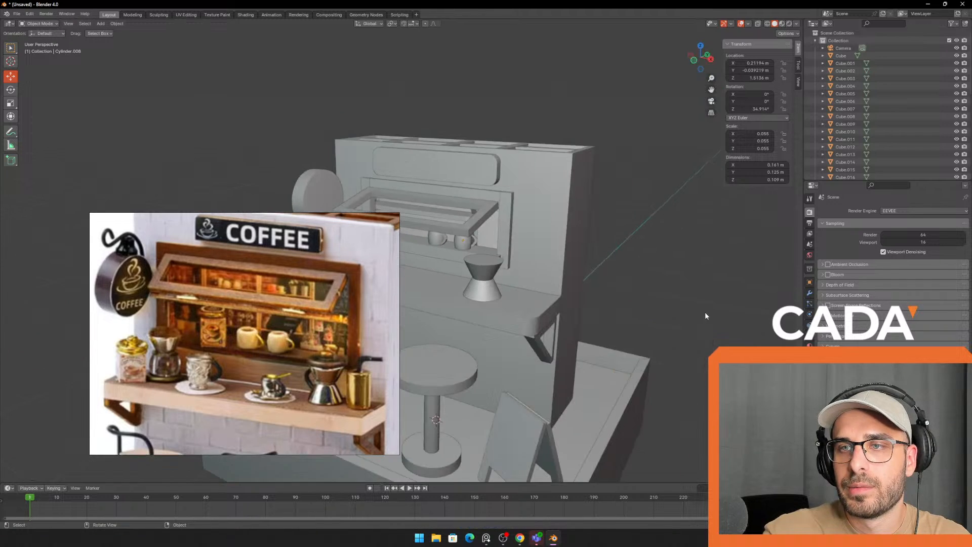
- Check the base in the reference photo, select the base slab with its border walls, and enter Edit Mode on them together
{"action": "middle_click_drag", "start_coordinate": [705, 312], "coordinate": [551, 244]}
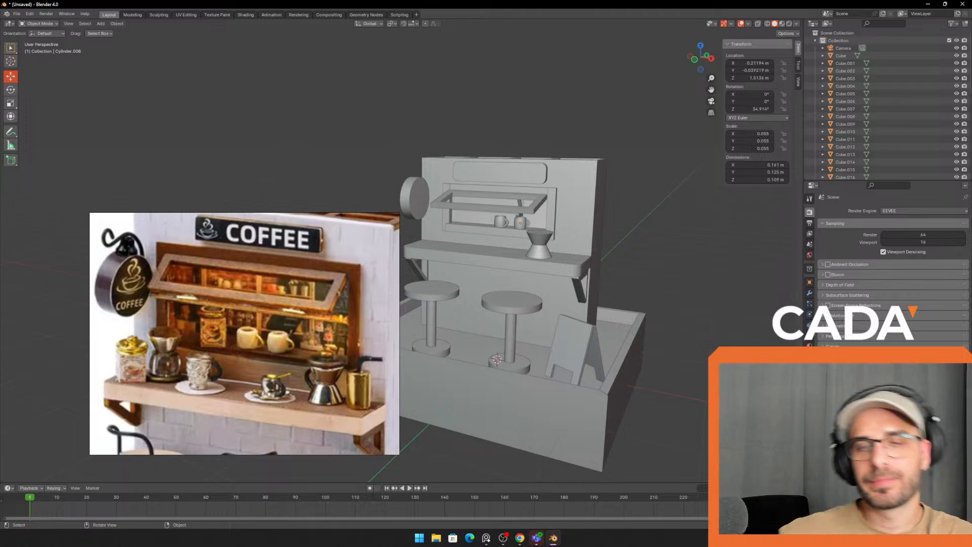
{"action": "scroll", "coordinate": [212, 289], "scroll_direction": "down", "scroll_amount": 4}
{"action": "middle_click_drag", "start_coordinate": [219, 326], "coordinate": [195, 259]}
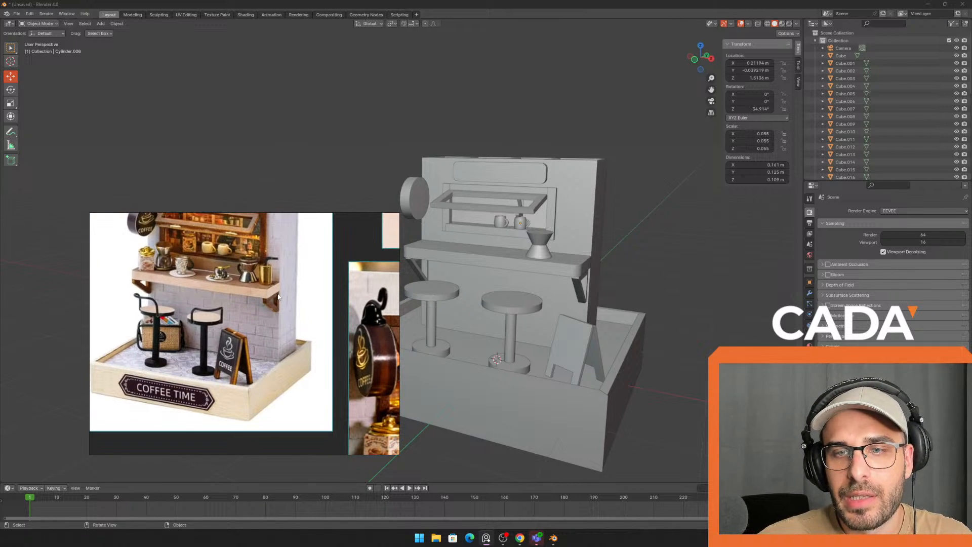
{"action": "middle_click_drag", "start_coordinate": [562, 361], "coordinate": [673, 270]}
{"action": "left_click", "coordinate": [675, 343]}
{"action": "middle_click_drag", "start_coordinate": [684, 350], "coordinate": [600, 347]}
{"action": "left_click", "coordinate": [638, 285], "text": "shift"}
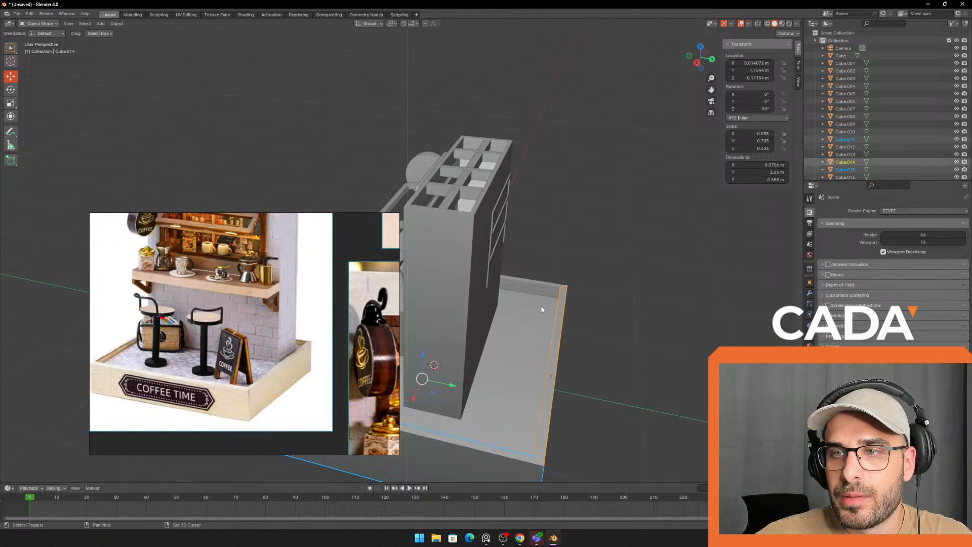
{"action": "left_click", "coordinate": [539, 292], "text": "shift"}
{"action": "middle_click_drag", "start_coordinate": [538, 329], "coordinate": [640, 334]}
{"action": "left_click", "coordinate": [606, 333], "text": "shift"}
{"action": "key", "text": "Tab"}
- Select the underside faces of the base slab and its surrounding border walls
{"action": "middle_click_drag", "start_coordinate": [643, 367], "coordinate": [692, 280]}
{"action": "key", "text": "3"}
{"action": "left_click", "coordinate": [620, 266]}
{"action": "middle_click_drag", "start_coordinate": [615, 266], "coordinate": [432, 146]}
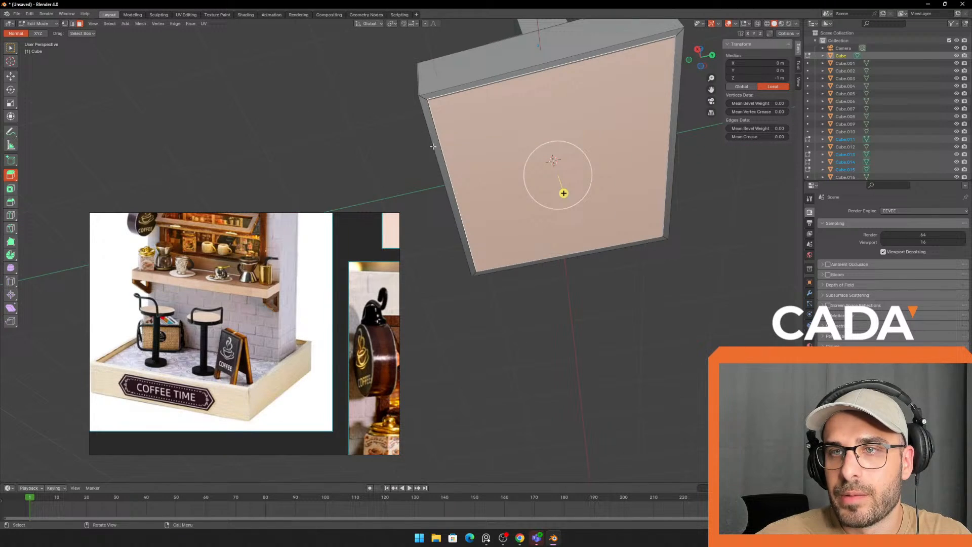
{"action": "left_click", "coordinate": [430, 112], "text": "ctrl"}
{"action": "left_click", "coordinate": [445, 93], "text": "ctrl"}
{"action": "middle_click_drag", "start_coordinate": [679, 118], "coordinate": [637, 130], "text": "shift"}
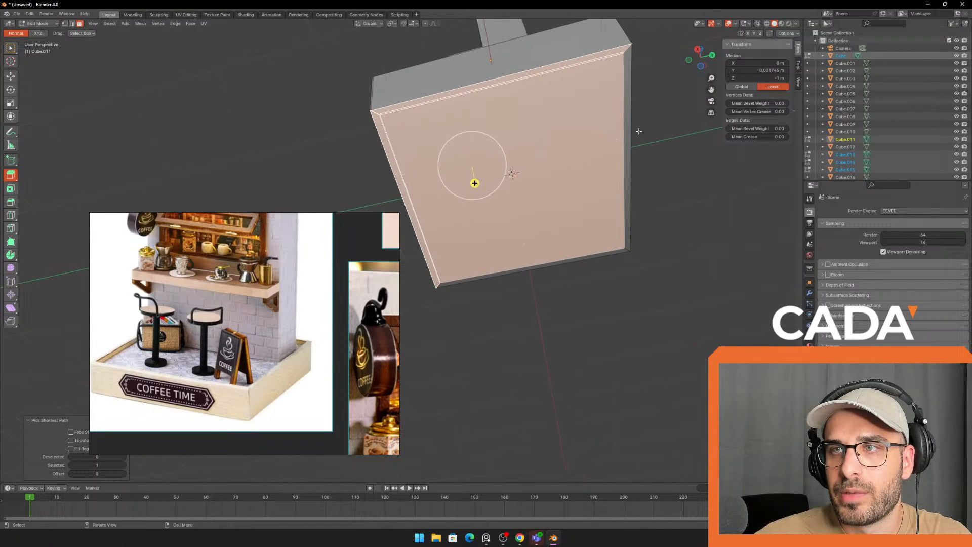
{"action": "left_click", "coordinate": [634, 142], "text": "ctrl"}
{"action": "left_click", "coordinate": [630, 152], "text": "ctrl"}
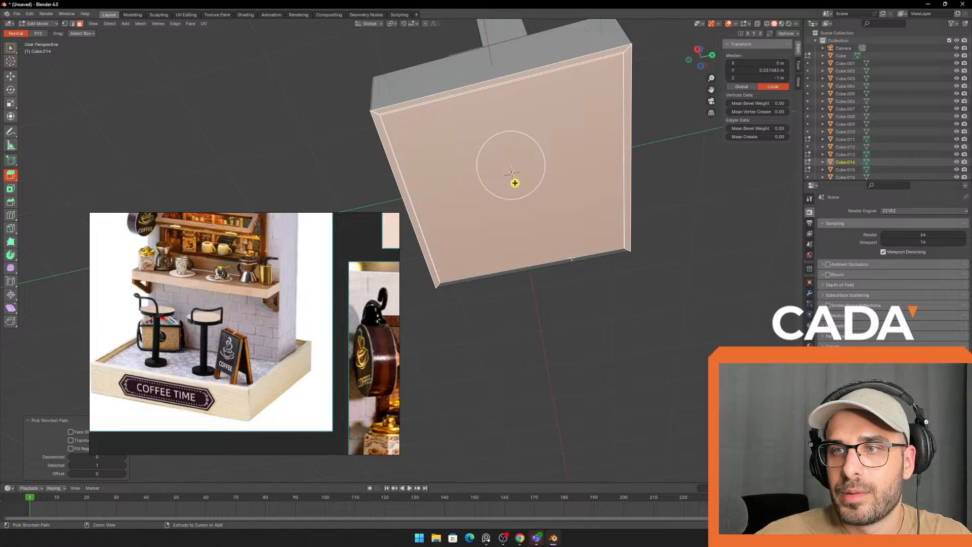
- Raise the selected underside faces about 0.24 m along Z to make the base thinner
{"action": "middle_click_drag", "start_coordinate": [569, 261], "coordinate": [506, 223]}
{"action": "key", "text": "g"}
{"action": "key", "text": "z"}
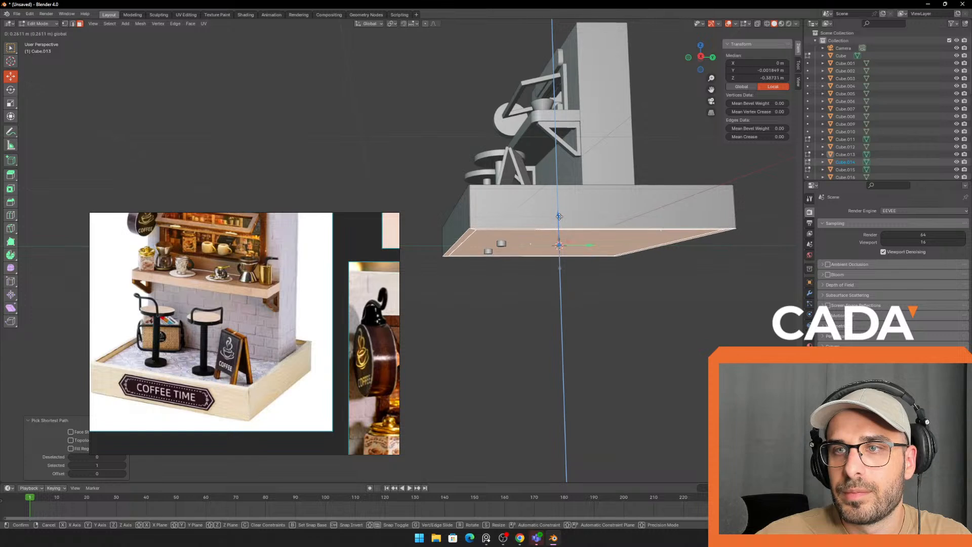
{"action": "left_click", "coordinate": [559, 216]}
{"action": "scroll", "coordinate": [558, 216], "scroll_direction": "up", "scroll_amount": 2}
{"action": "middle_click_drag", "start_coordinate": [559, 216], "coordinate": [555, 191]}
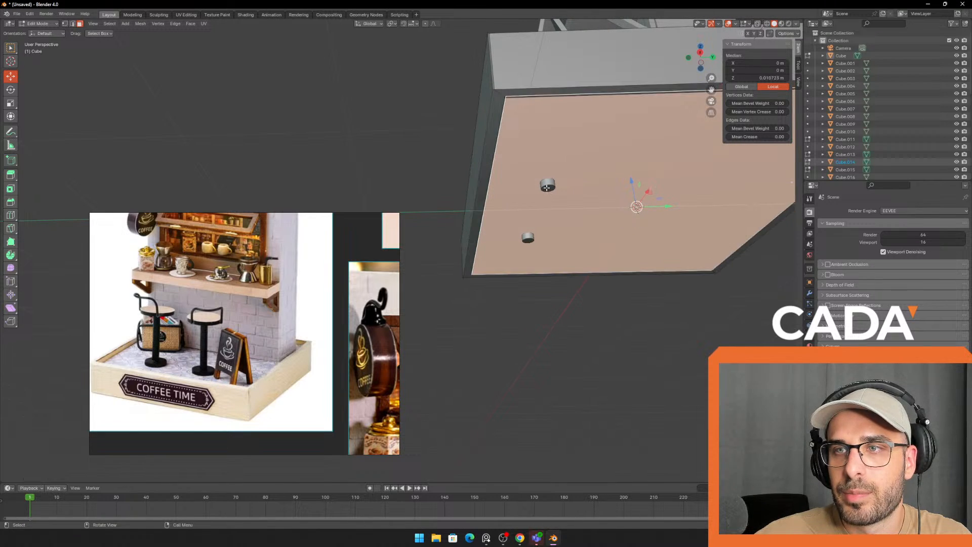
- Shorten the stool posts protruding beneath the base to about 0.79 m by raising their lower ends in Edit Mode
{"action": "key", "text": "Tab"}
{"action": "left_click", "coordinate": [548, 187]}
{"action": "middle_click_drag", "start_coordinate": [545, 237], "coordinate": [530, 230]}
{"action": "key", "text": "Tab"}
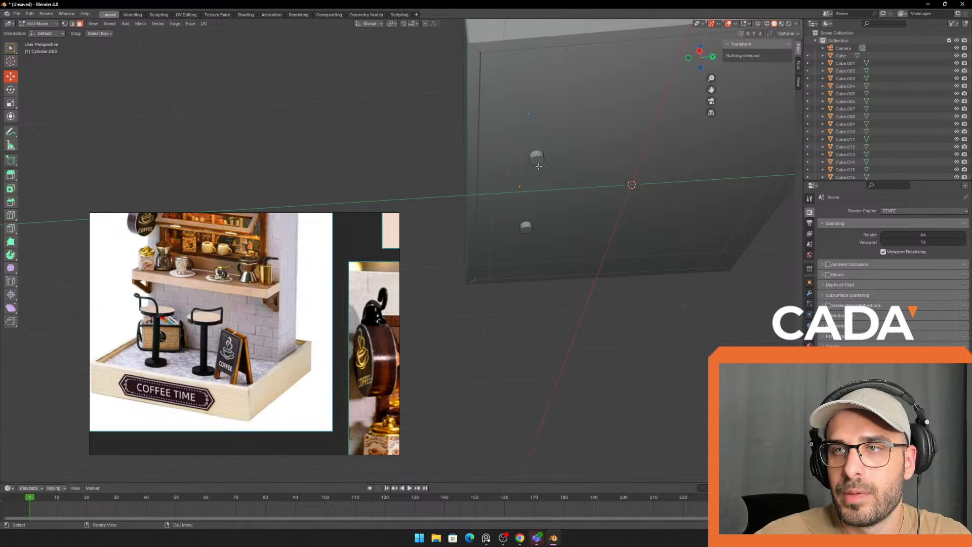
{"action": "left_click_drag", "start_coordinate": [528, 174], "coordinate": [525, 166]}
{"action": "middle_click_drag", "start_coordinate": [525, 166], "coordinate": [607, 375]}
{"action": "key", "text": "Tab"}
{"action": "scroll", "coordinate": [587, 300], "scroll_direction": "down", "scroll_amount": 3}
{"action": "left_click", "coordinate": [607, 385]}
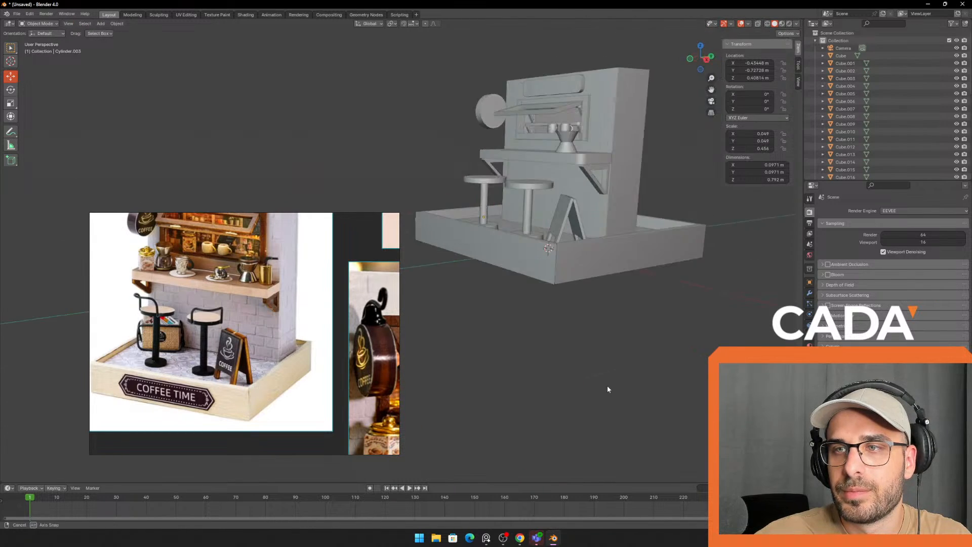
- Scale the hourglass-shaped coffee maker down to about 0.19 m wide and lower it onto the counter at about Z 1.34 m
{"action": "middle_click_drag", "start_coordinate": [620, 314], "coordinate": [650, 222]}
{"action": "scroll", "coordinate": [600, 334], "scroll_direction": "down", "scroll_amount": 3}
{"action": "scroll", "coordinate": [612, 223], "scroll_direction": "up", "scroll_amount": 4}
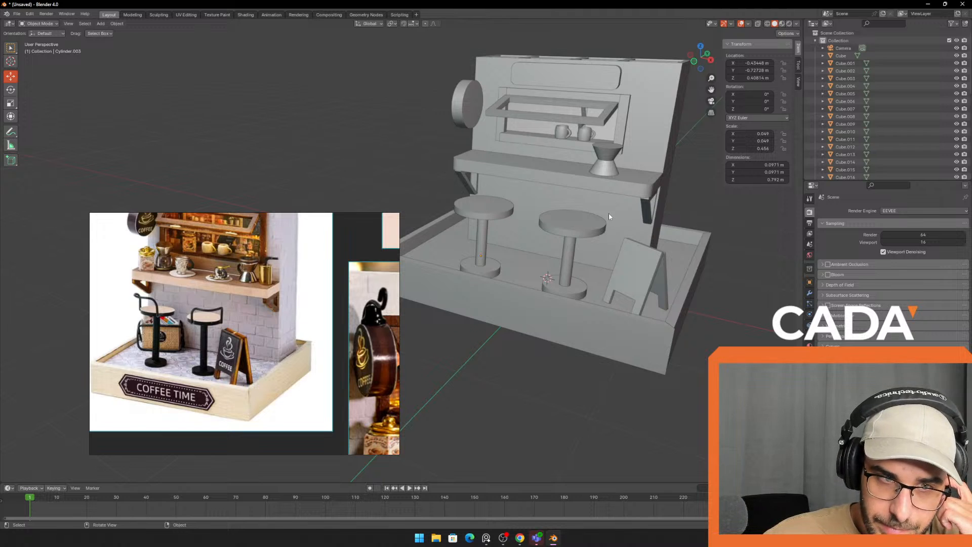
{"action": "middle_click_drag", "start_coordinate": [591, 204], "coordinate": [558, 180]}
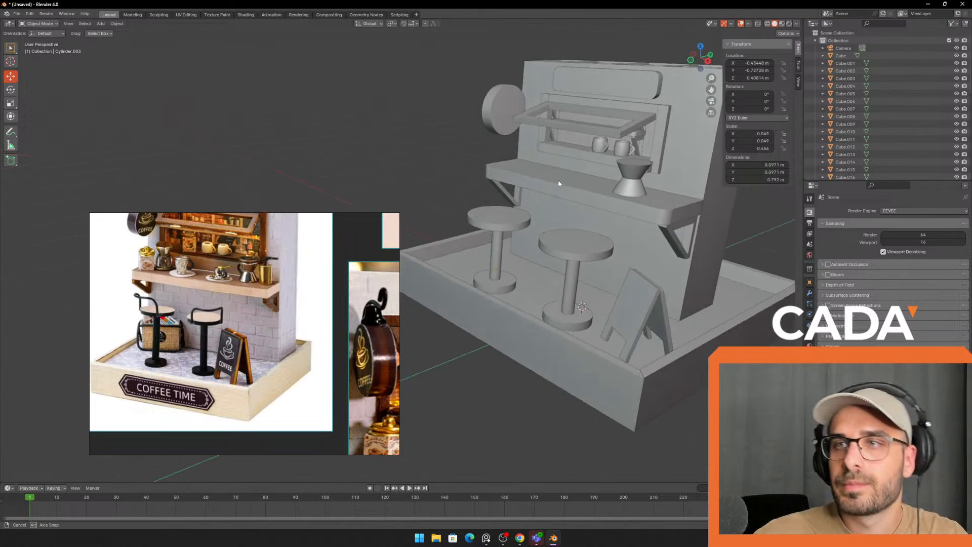
{"action": "scroll", "coordinate": [591, 193], "scroll_direction": "up", "scroll_amount": 2}
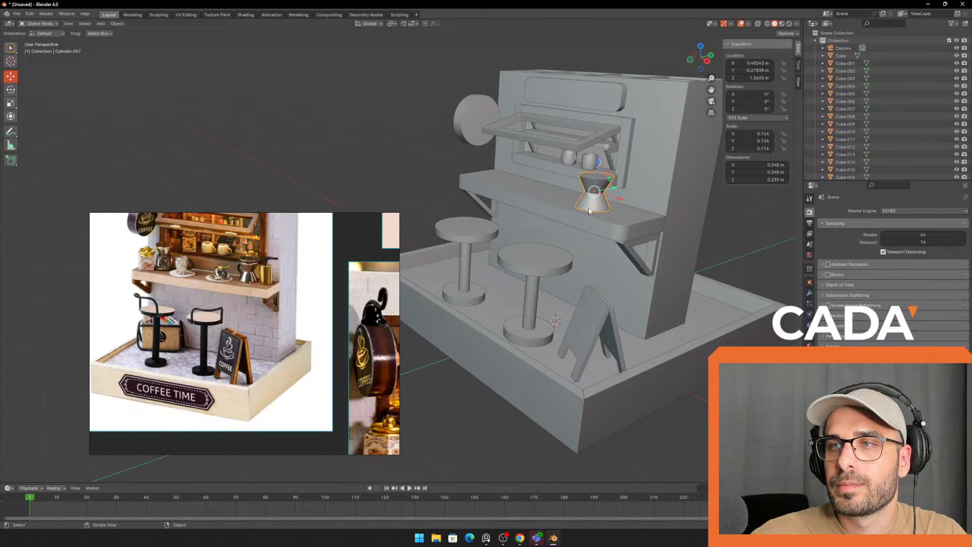
{"action": "left_click", "coordinate": [682, 191]}
{"action": "scroll", "coordinate": [680, 188], "scroll_direction": "up", "scroll_amount": 2}
{"action": "middle_click_drag", "start_coordinate": [653, 157], "coordinate": [547, 194], "text": "shift"}
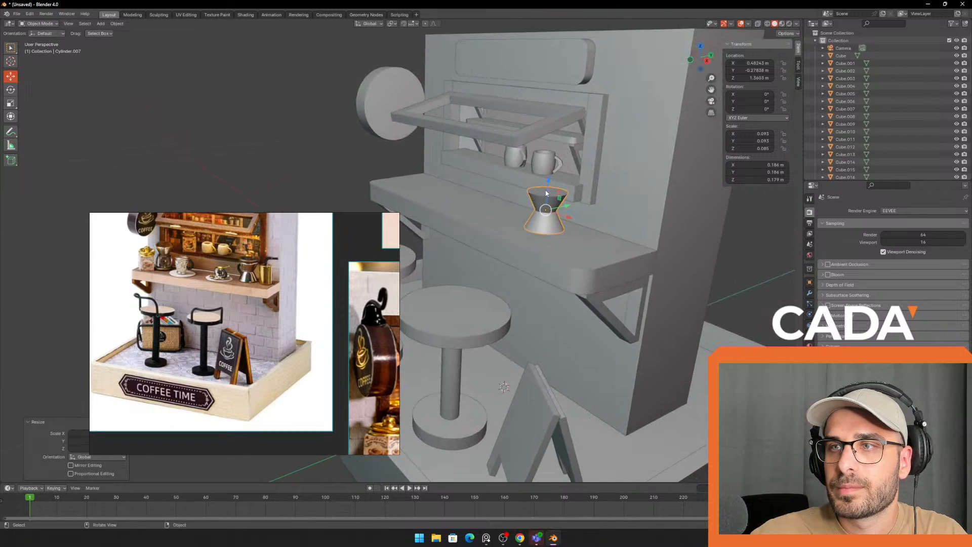
{"action": "left_click_drag", "start_coordinate": [549, 183], "coordinate": [547, 189]}
{"action": "scroll", "coordinate": [536, 190], "scroll_direction": "up", "scroll_amount": 3}
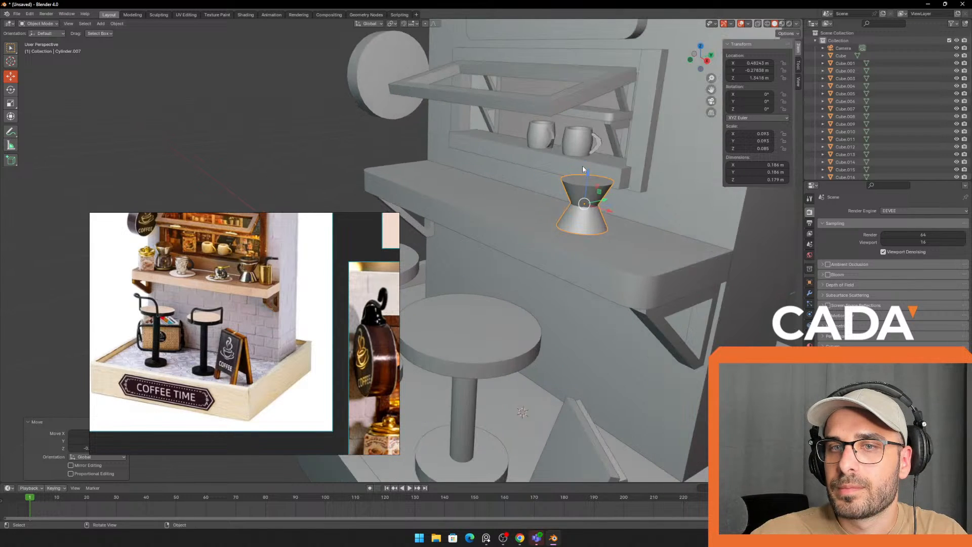
- Add a cylinder mesh to the scene as the start of another counter accessory
{"action": "left_click", "coordinate": [553, 162]}
{"action": "scroll", "coordinate": [553, 162], "scroll_direction": "down", "scroll_amount": 2}
{"action": "middle_click_drag", "start_coordinate": [553, 162], "coordinate": [568, 237]}
{"action": "middle_click_drag", "start_coordinate": [435, 204], "coordinate": [411, 210]}
{"action": "scroll", "coordinate": [501, 214], "scroll_direction": "up", "scroll_amount": 1}
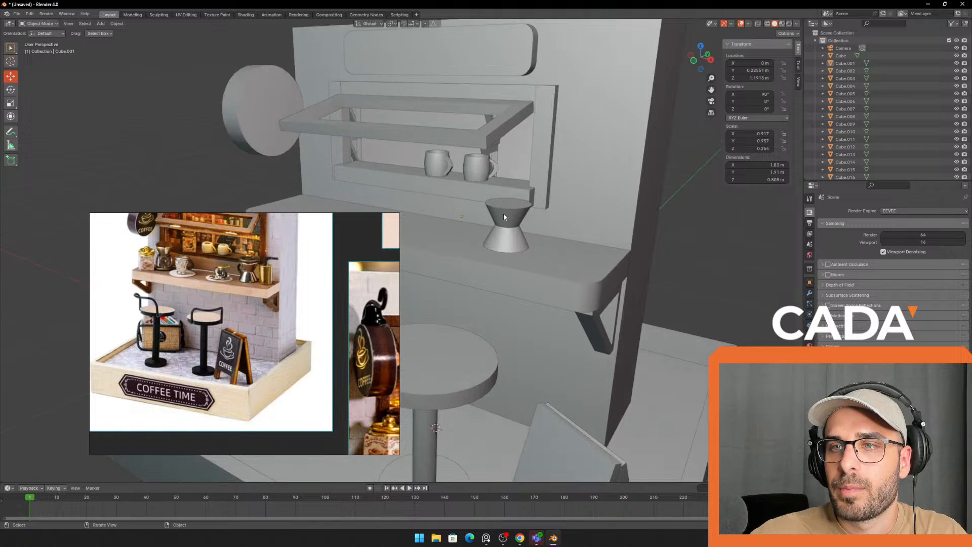
{"action": "left_click", "coordinate": [505, 216]}
{"action": "scroll", "coordinate": [511, 219], "scroll_direction": "up", "scroll_amount": 2}
{"action": "key", "text": "shift+a"}
{"action": "mouse_move", "coordinate": [521, 210]}
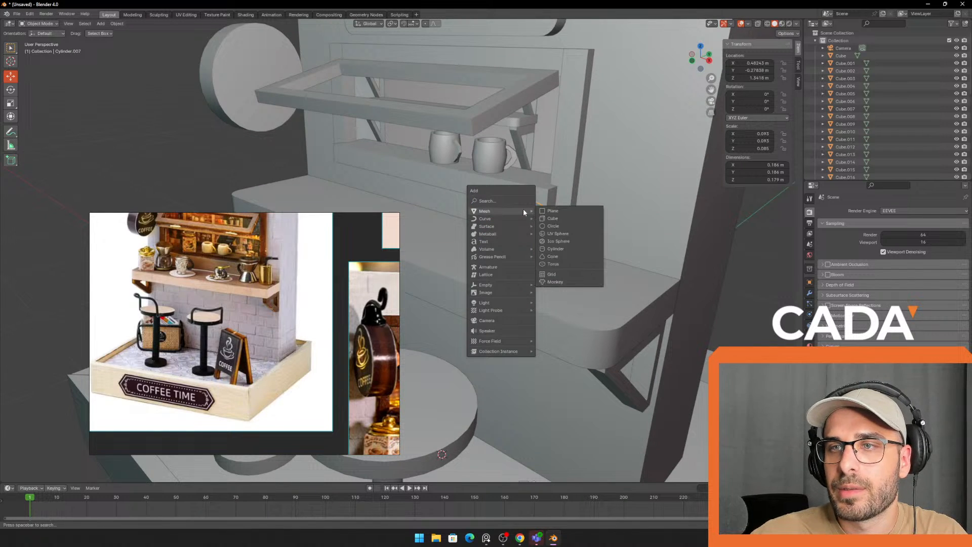
{"action": "left_click", "coordinate": [564, 249]}
{"action": "scroll", "coordinate": [478, 236], "scroll_direction": "down", "scroll_amount": 2}
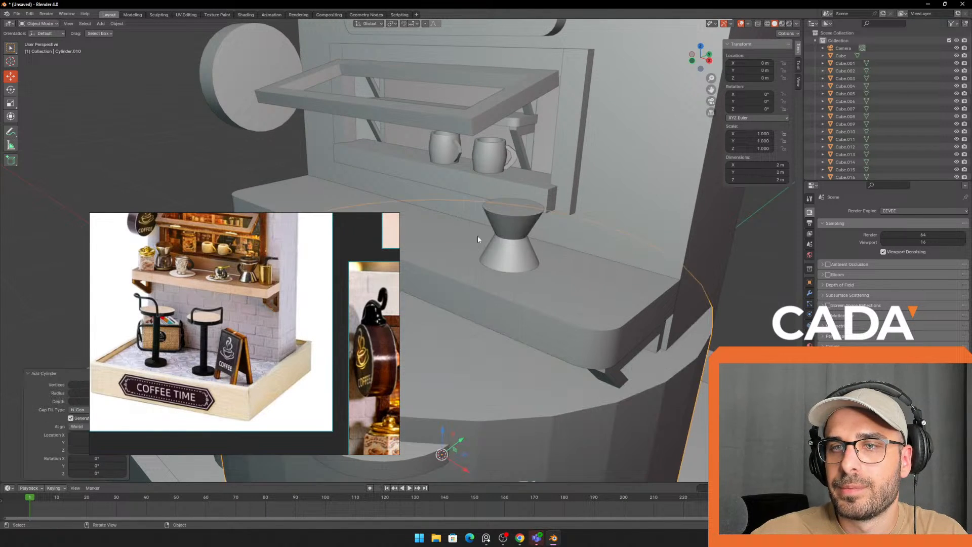
- Raise the new cylinder to about Z 1.43 m and scale it down to about 0.47 m wide and 0.115 m tall
{"action": "middle_click_drag", "start_coordinate": [478, 235], "coordinate": [548, 225]}
{"action": "left_click_drag", "start_coordinate": [500, 341], "coordinate": [513, 166]}
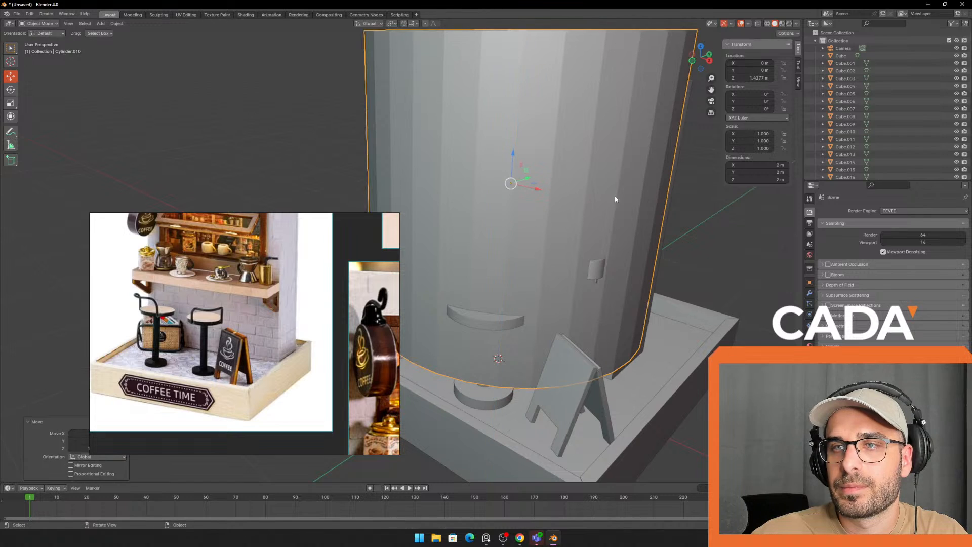
{"action": "key", "text": "s"}
{"action": "left_click", "coordinate": [538, 178]}
{"action": "key", "text": "s"}
{"action": "key", "text": "z"}
{"action": "left_click", "coordinate": [530, 177]}
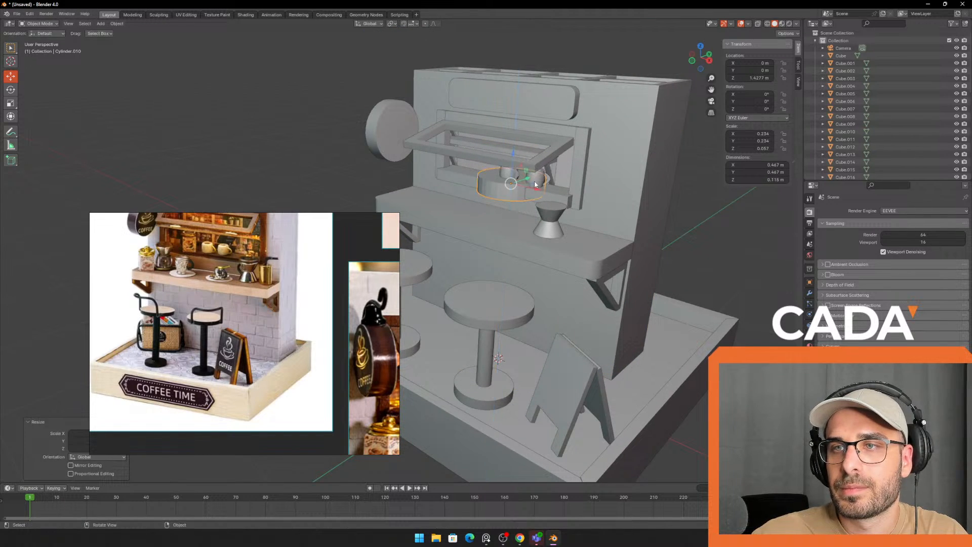
- Move the small cylinder above the hourglass coffee maker and flatten it along Z to about 0.04 m thick
{"action": "middle_click_drag", "start_coordinate": [531, 178], "coordinate": [633, 241]}
{"action": "key", "text": "g"}
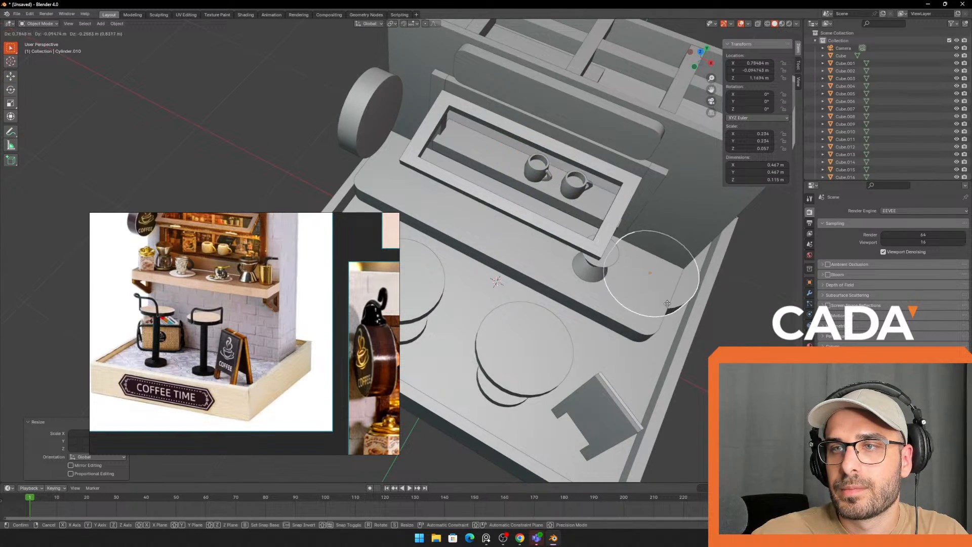
{"action": "left_click", "coordinate": [697, 313]}
{"action": "middle_click_drag", "start_coordinate": [697, 313], "coordinate": [651, 215]}
{"action": "key", "text": "g"}
{"action": "left_click", "coordinate": [640, 179]}
{"action": "key", "text": "s"}
{"action": "key", "text": "z"}
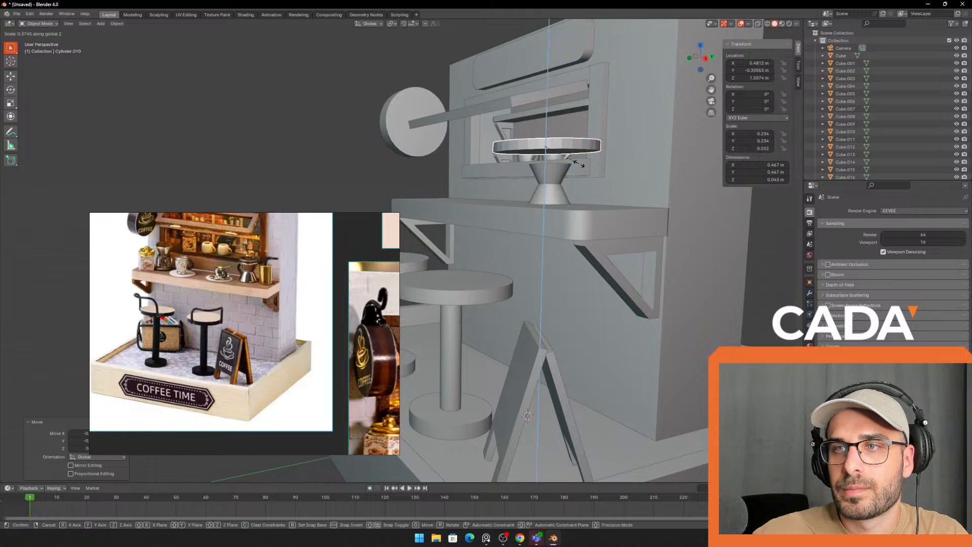
{"action": "left_click", "coordinate": [580, 167]}
- Shrink the disc to about 0.195 m wide and 0.02 m thick and place it on the coffee maker's rim as a lid
{"action": "middle_click_drag", "start_coordinate": [580, 167], "coordinate": [663, 211]}
{"action": "key", "text": "s"}
{"action": "left_click", "coordinate": [576, 215]}
{"action": "key", "text": "g"}
{"action": "scroll", "coordinate": [573, 228], "scroll_direction": "up", "scroll_amount": 4}
{"action": "key", "text": "g"}
{"action": "left_click", "coordinate": [569, 228]}
{"action": "key", "text": "s"}
{"action": "key", "text": "z"}
{"action": "left_click", "coordinate": [570, 221]}
- Auto-smooth the lid's shading and center it on the coffee maker at about X 0.48, Y -0.28, Z 1.44 m
{"action": "middle_click_drag", "start_coordinate": [597, 223], "coordinate": [460, 236], "text": "shift"}
{"action": "middle_click_drag", "start_coordinate": [564, 224], "coordinate": [536, 225]}
{"action": "key", "text": "g"}
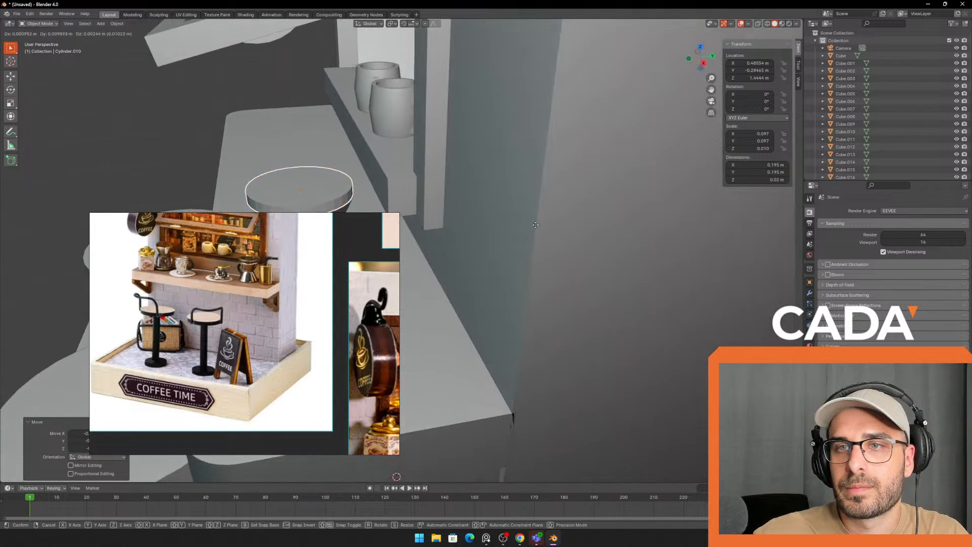
{"action": "left_click", "coordinate": [300, 185]}
{"action": "middle_click_drag", "start_coordinate": [410, 192], "coordinate": [464, 197]}
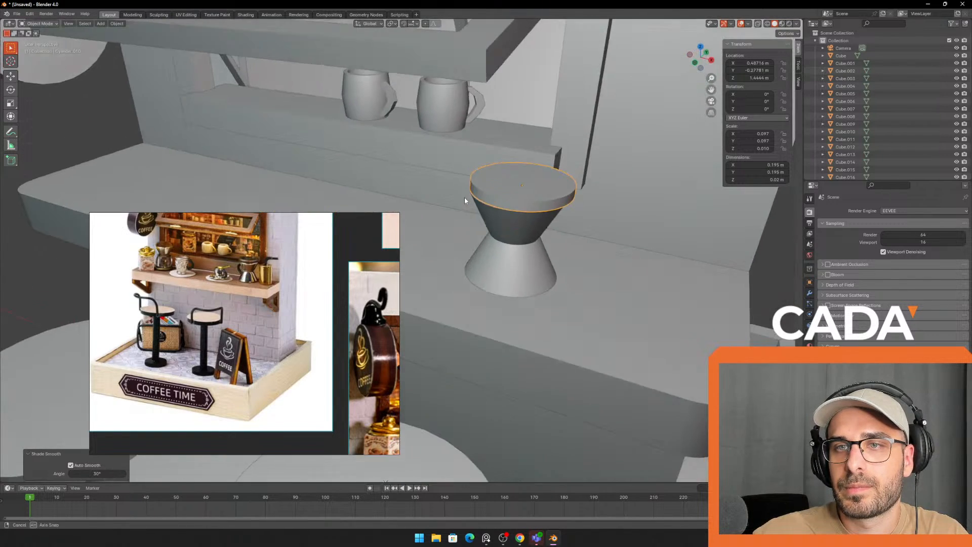
{"action": "middle_click_drag", "start_coordinate": [570, 177], "coordinate": [556, 211], "text": "shift"}
{"action": "left_click", "coordinate": [514, 207]}
{"action": "left_click", "coordinate": [591, 209]}
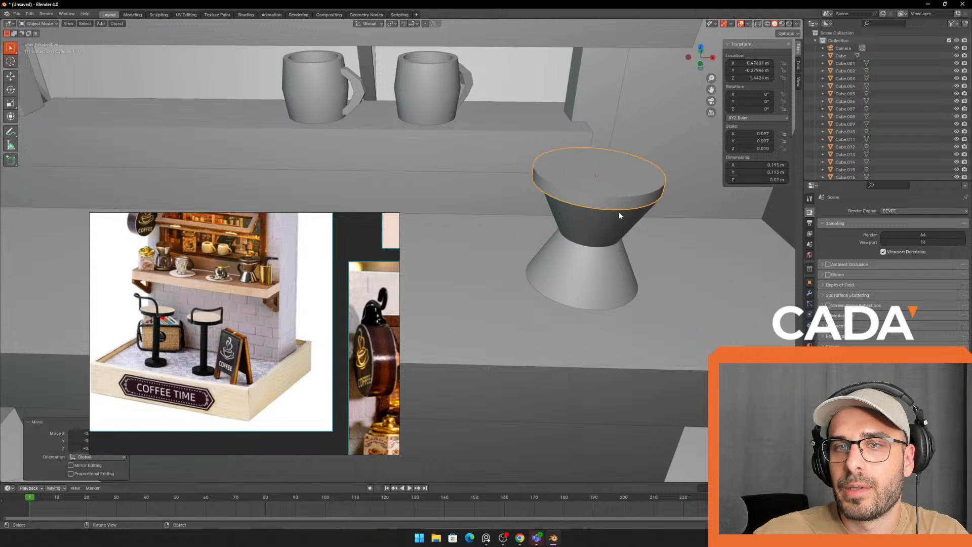
{"action": "middle_click_drag", "start_coordinate": [619, 203], "coordinate": [528, 184], "text": "shift"}
{"action": "scroll", "coordinate": [537, 210], "scroll_direction": "down", "scroll_amount": 4}
{"action": "left_click", "coordinate": [582, 175]}
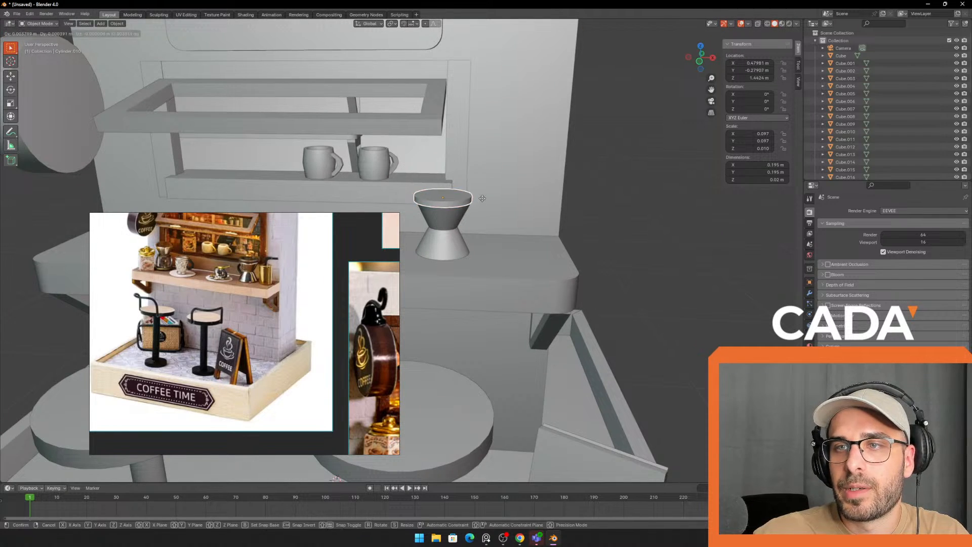
{"action": "left_click", "coordinate": [483, 199]}
{"action": "left_click", "coordinate": [602, 212]}
- Add a UV sphere for the lid's knob and give it auto-smooth shading at 30°
{"action": "key", "text": "shift+a"}
{"action": "mouse_move", "coordinate": [596, 198]}
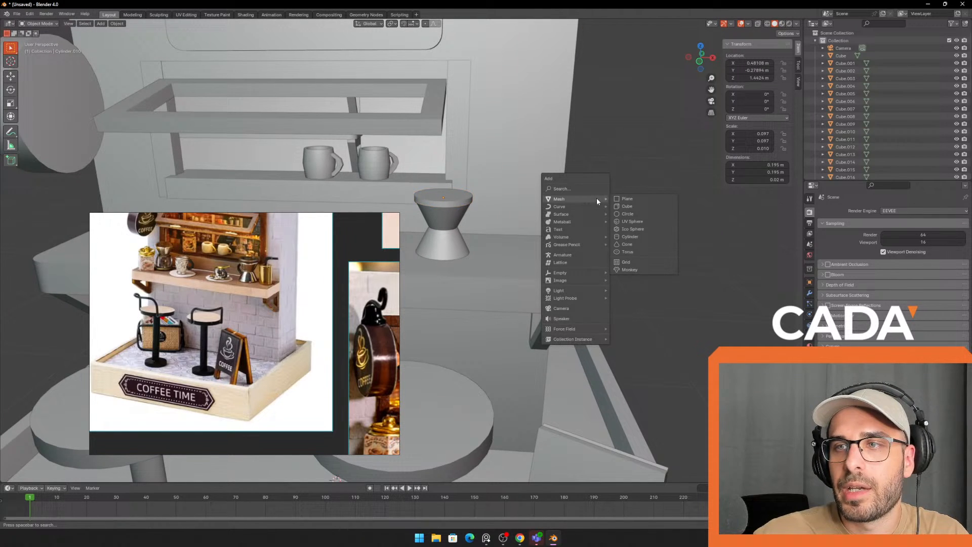
{"action": "left_click", "coordinate": [633, 221]}
{"action": "scroll", "coordinate": [558, 257], "scroll_direction": "down", "scroll_amount": 5}
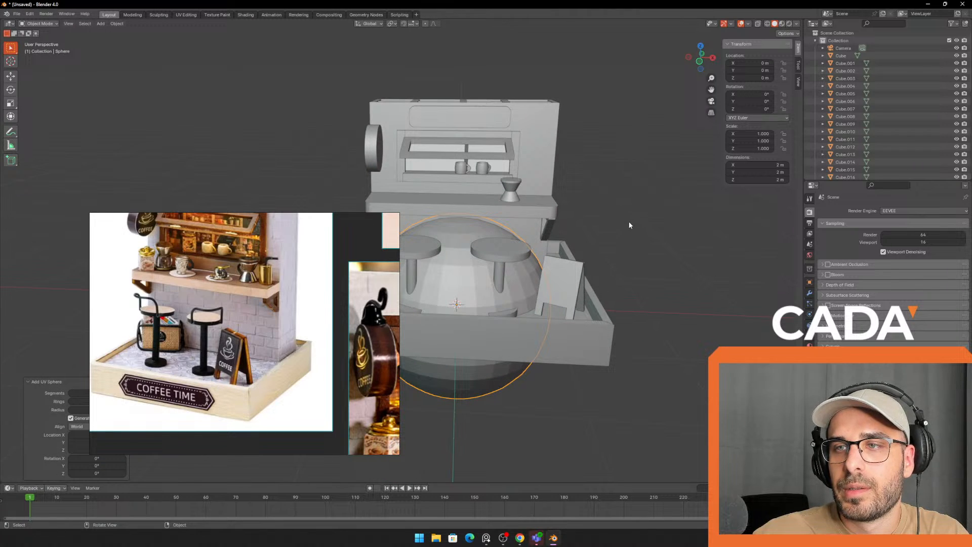
{"action": "right_click", "coordinate": [588, 209]}
{"action": "left_click", "coordinate": [578, 216]}
- Raise the sphere to counter height and scale it down to about 0.21 m in diameter
{"action": "key", "text": "g"}
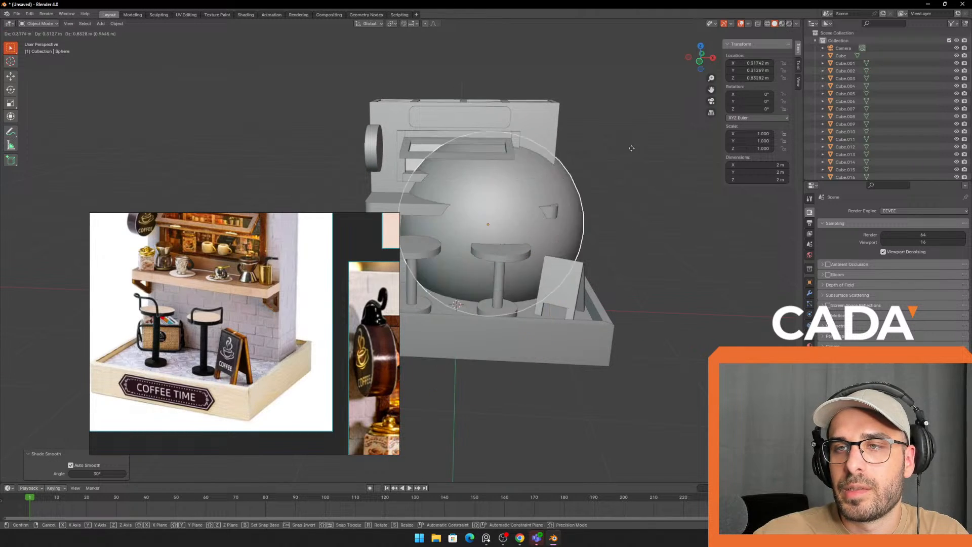
{"action": "left_click", "coordinate": [662, 156]}
{"action": "key", "text": "s"}
{"action": "left_click", "coordinate": [571, 157]}
{"action": "middle_click_drag", "start_coordinate": [575, 158], "coordinate": [499, 183]}
{"action": "key", "text": "g"}
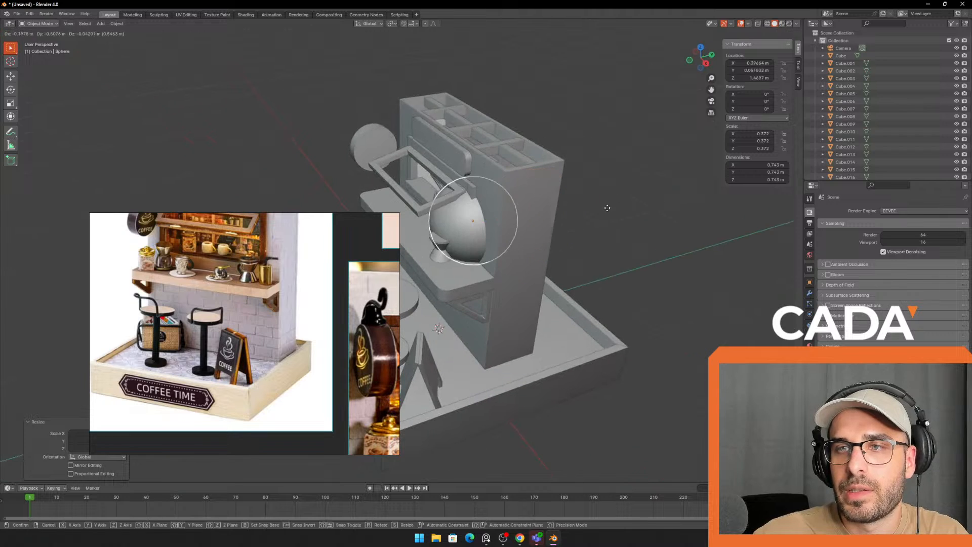
{"action": "left_click", "coordinate": [585, 208]}
{"action": "key", "text": "s"}
{"action": "left_click", "coordinate": [498, 236]}
- Move the sphere over the coffee maker and reduce its diameter to about 0.17 m
{"action": "middle_click_drag", "start_coordinate": [516, 235], "coordinate": [576, 221]}
{"action": "key", "text": "g"}
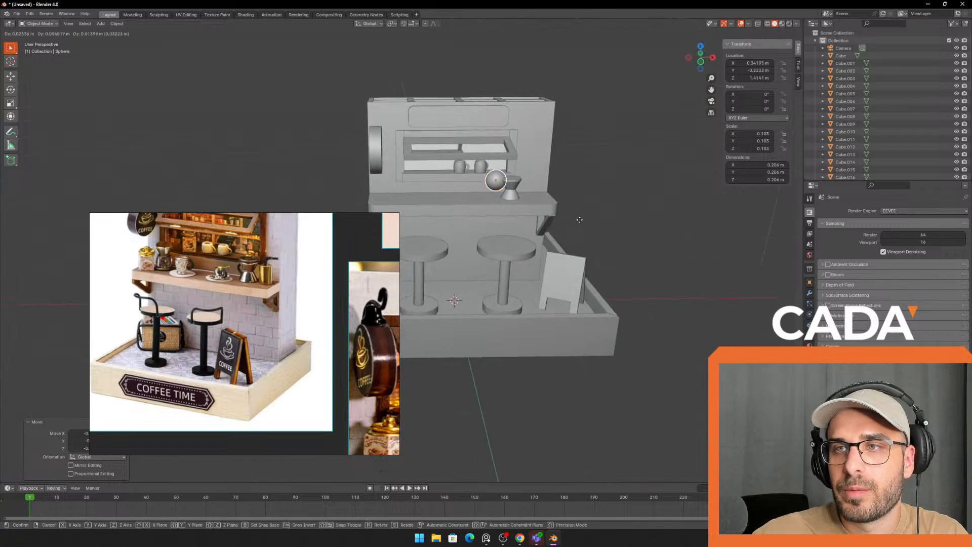
{"action": "left_click", "coordinate": [593, 210]}
{"action": "scroll", "coordinate": [625, 194], "scroll_direction": "up", "scroll_amount": 4}
{"action": "key", "text": "s"}
{"action": "left_click", "coordinate": [626, 138]}
{"action": "middle_click_drag", "start_coordinate": [633, 133], "coordinate": [500, 198], "text": "shift"}
{"action": "scroll", "coordinate": [503, 196], "scroll_direction": "up", "scroll_amount": 2}
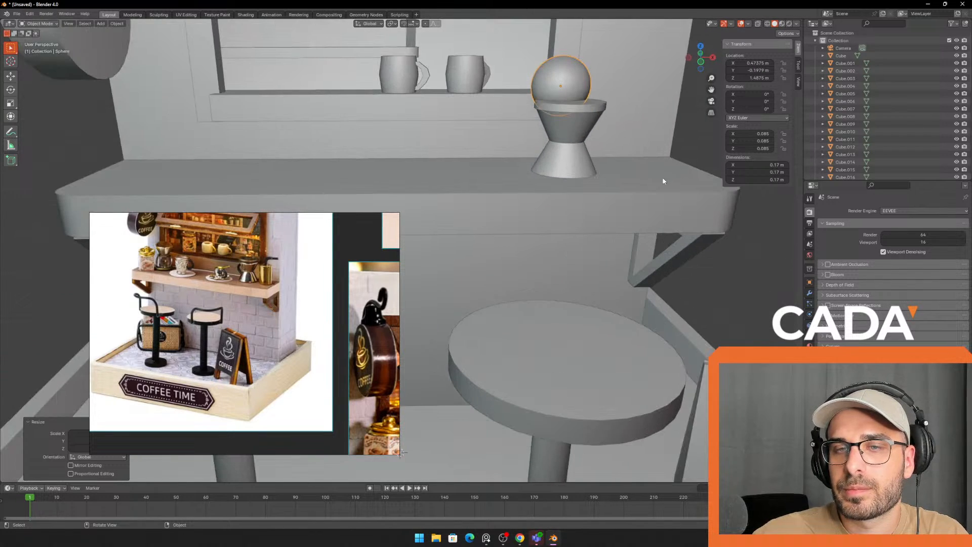
{"action": "key", "text": "g"}
{"action": "left_click", "coordinate": [680, 184]}
- Center the sphere above the lid and squash it into a knob about 0.05 m wide and 0.028 m tall
{"action": "middle_click_drag", "start_coordinate": [638, 186], "coordinate": [519, 190]}
{"action": "key", "text": "g"}
{"action": "left_click", "coordinate": [543, 187]}
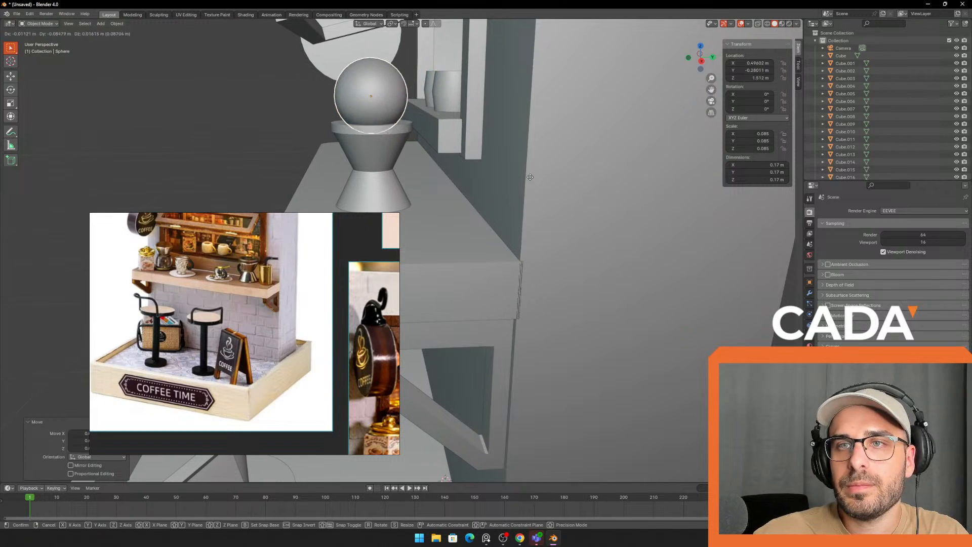
{"action": "key", "text": "s"}
{"action": "middle_click_drag", "start_coordinate": [424, 157], "coordinate": [585, 104]}
{"action": "scroll", "coordinate": [590, 70], "scroll_direction": "up", "scroll_amount": 4}
{"action": "middle_click_drag", "start_coordinate": [591, 68], "coordinate": [509, 189], "text": "shift"}
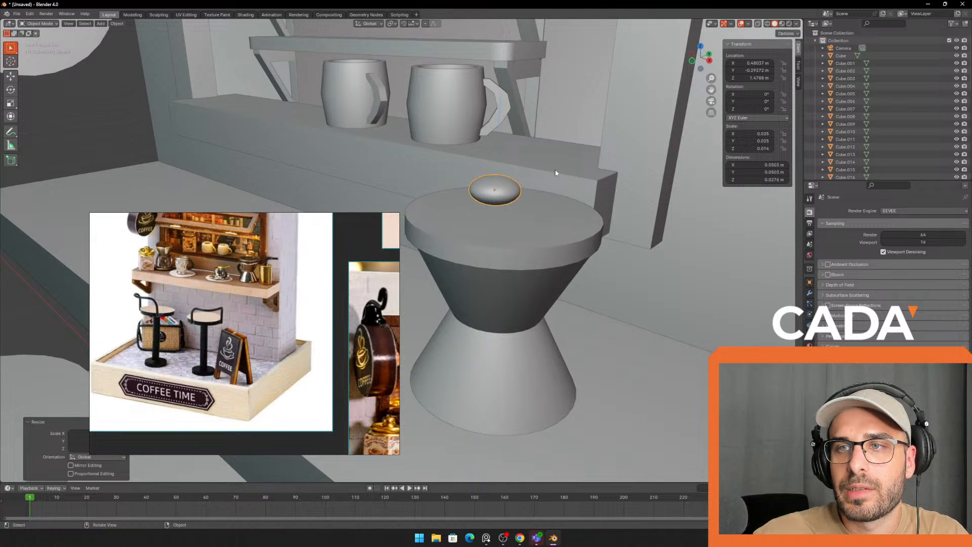
- Seat the knob in the center of the lid at about Z 1.46 m, sized about 0.06 m wide and 0.033 m tall
{"action": "key", "text": "g"}
{"action": "left_click", "coordinate": [511, 200]}
{"action": "middle_click_drag", "start_coordinate": [511, 200], "coordinate": [614, 197]}
{"action": "left_click", "coordinate": [645, 210]}
{"action": "key", "text": "g"}
{"action": "left_click", "coordinate": [484, 233]}
{"action": "key", "text": "g"}
{"action": "left_click", "coordinate": [530, 200]}
- Compare the whole kiosk model with the reference photo of the coffee shop diorama
{"action": "scroll", "coordinate": [530, 201], "scroll_direction": "down", "scroll_amount": 6}
{"action": "scroll", "coordinate": [527, 206], "scroll_direction": "down", "scroll_amount": 3}
{"action": "middle_click_drag", "start_coordinate": [471, 206], "coordinate": [630, 246], "text": "shift"}
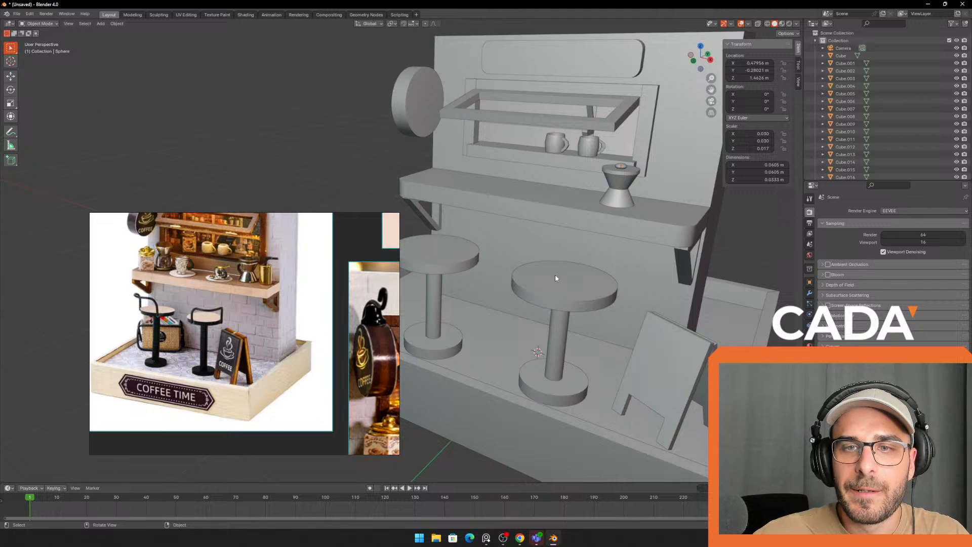
{"action": "scroll", "coordinate": [162, 257], "scroll_direction": "down", "scroll_amount": 3}
{"action": "scroll", "coordinate": [162, 256], "scroll_direction": "up", "scroll_amount": 3}
{"action": "middle_click_drag", "start_coordinate": [162, 257], "coordinate": [176, 297]}
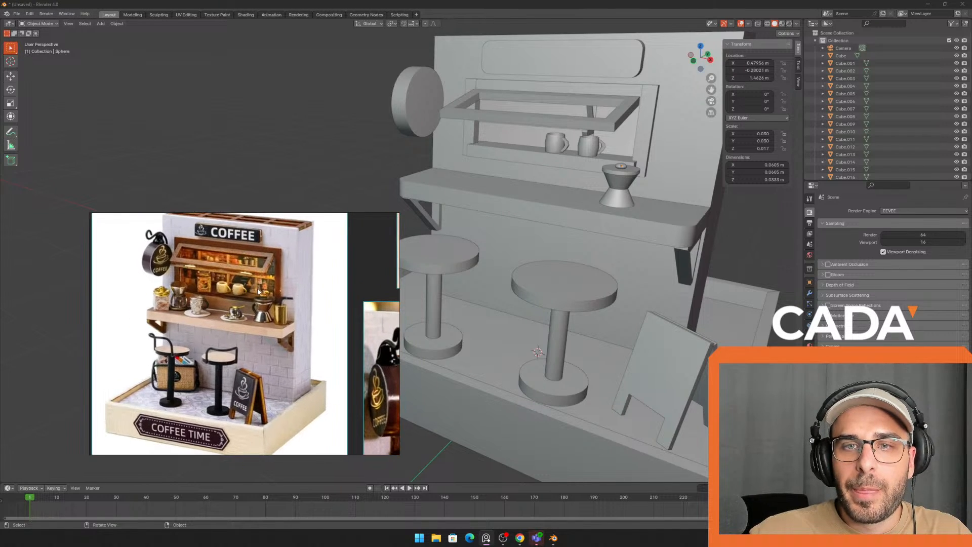
{"action": "scroll", "coordinate": [500, 272], "scroll_direction": "down", "scroll_amount": 3}
{"action": "middle_click_drag", "start_coordinate": [633, 222], "coordinate": [646, 243], "text": "shift"}
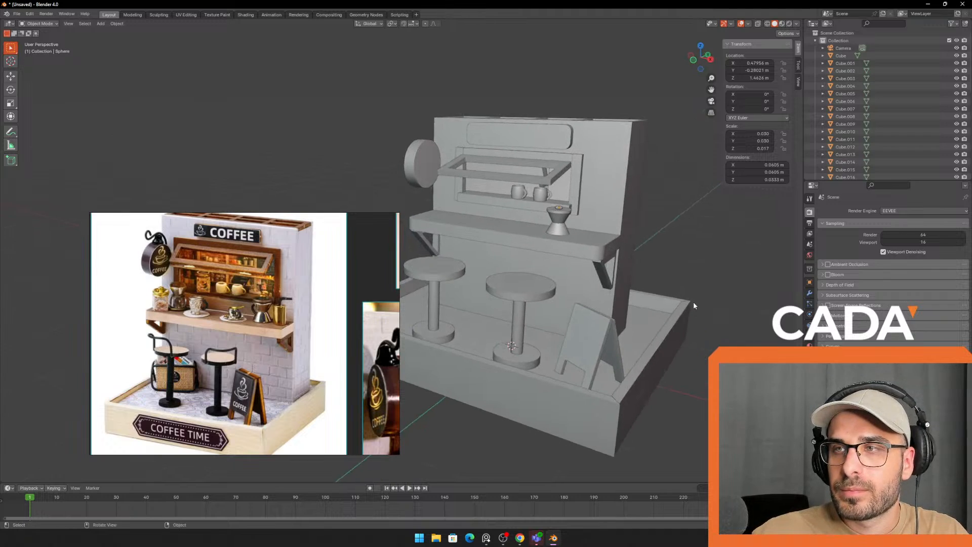
- Preview the kiosk in rendered shading, reposition the reference photo, and return the viewport to solid shading
{"action": "left_click", "coordinate": [797, 23]}
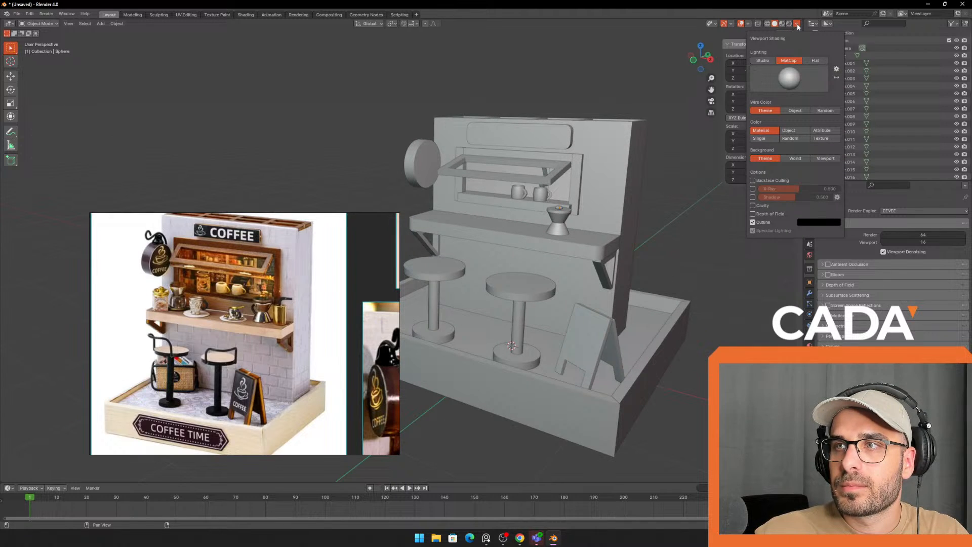
{"action": "left_click", "coordinate": [789, 23]}
{"action": "mouse_move", "coordinate": [663, 127]}
{"action": "middle_mouse_down"}
{"action": "mouse_move", "coordinate": [639, 193]}
{"action": "mouse_move", "coordinate": [572, 167]}
{"action": "middle_mouse_up"}
{"action": "left_click_drag", "start_coordinate": [314, 251], "coordinate": [247, 209]}
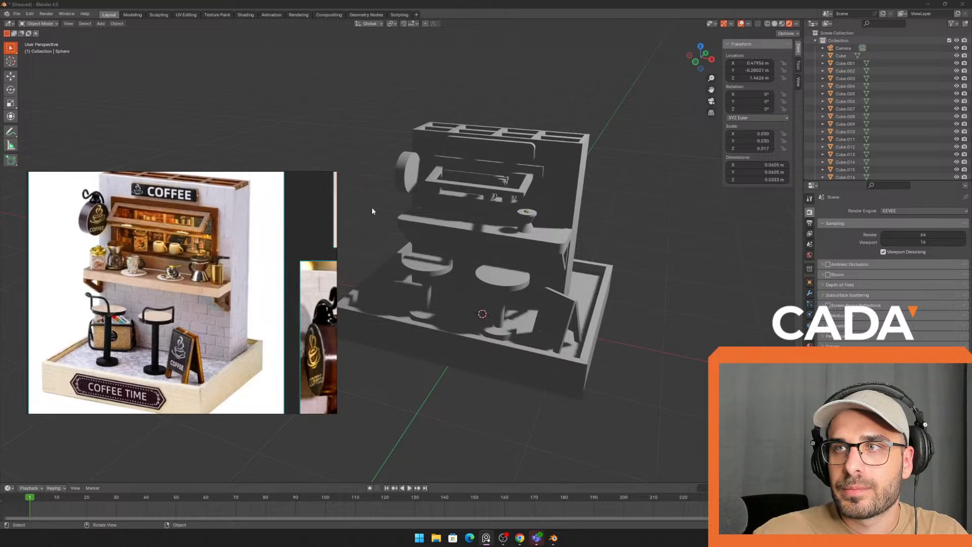
{"action": "middle_click_drag", "start_coordinate": [720, 187], "coordinate": [698, 176]}
{"action": "left_click", "coordinate": [774, 23]}
{"action": "scroll", "coordinate": [682, 213], "scroll_direction": "up", "scroll_amount": 1}
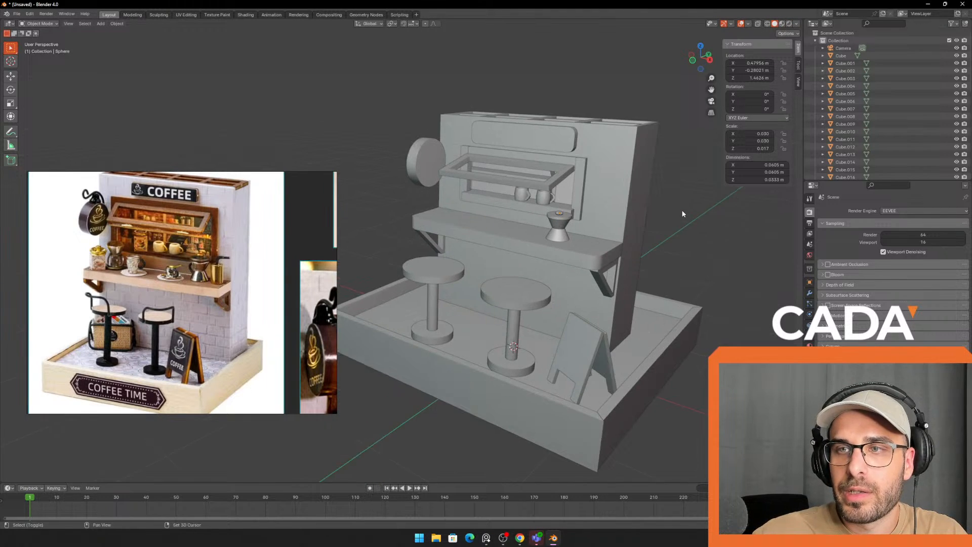
{"action": "middle_click_drag", "start_coordinate": [682, 211], "coordinate": [645, 210], "text": "shift"}
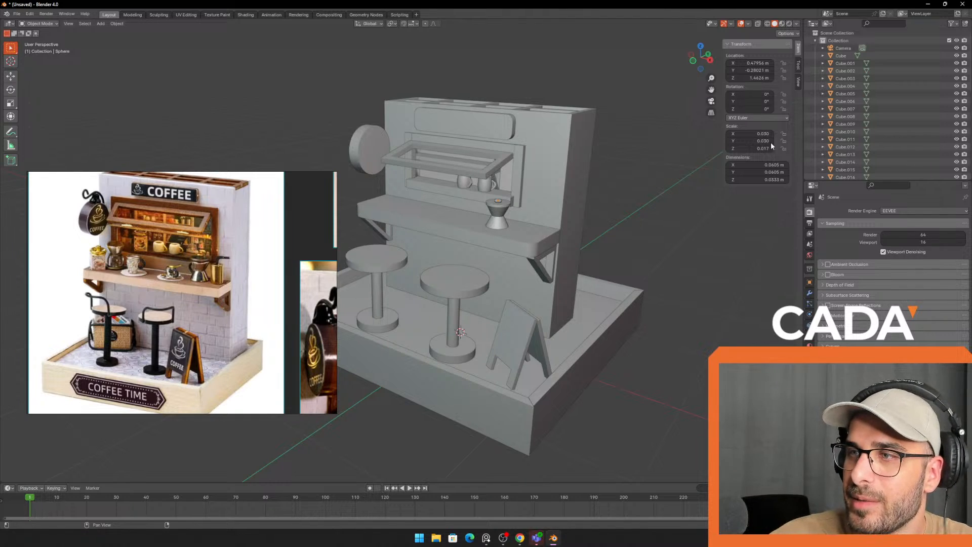
- Preview the kiosk in rendered viewport shading with the render engine set to Cycles
{"action": "left_click", "coordinate": [809, 223]}
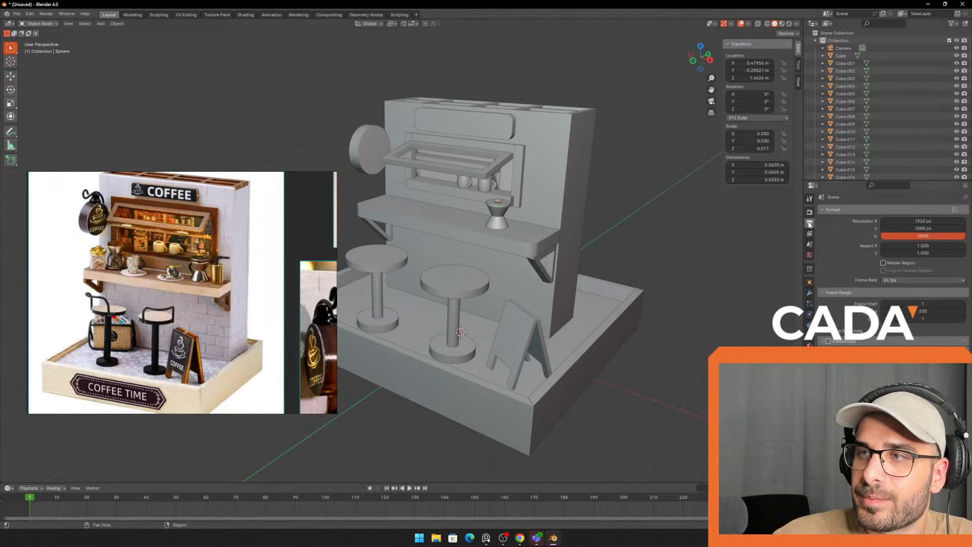
{"action": "left_click", "coordinate": [809, 212]}
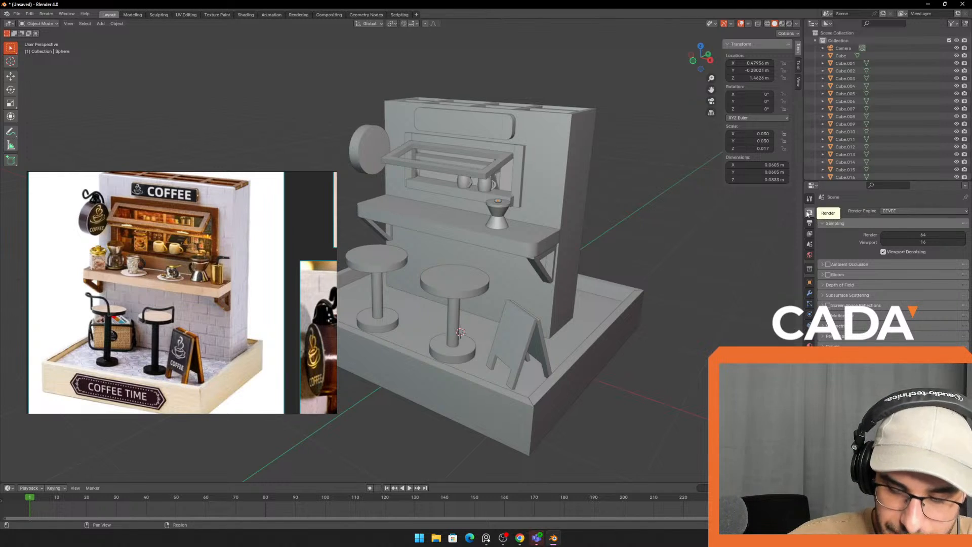
{"action": "left_click", "coordinate": [909, 210]}
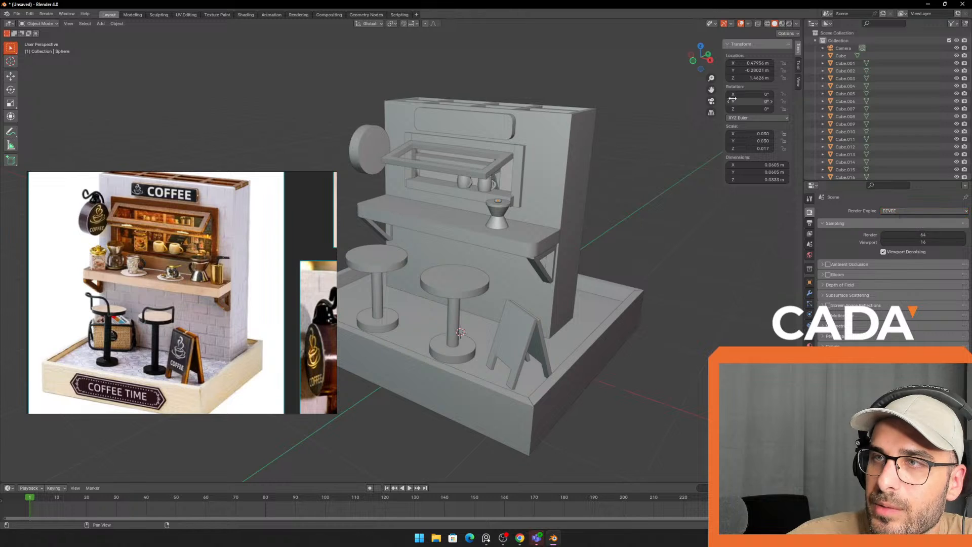
{"action": "left_click", "coordinate": [789, 23]}
{"action": "middle_click_drag", "start_coordinate": [609, 110], "coordinate": [613, 116]}
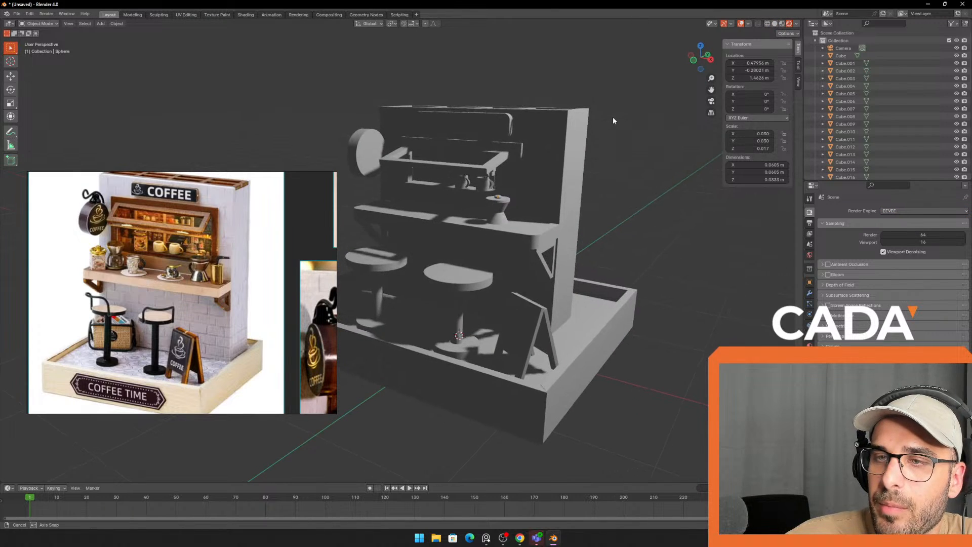
{"action": "left_click", "coordinate": [916, 210]}
{"action": "left_click", "coordinate": [904, 236]}
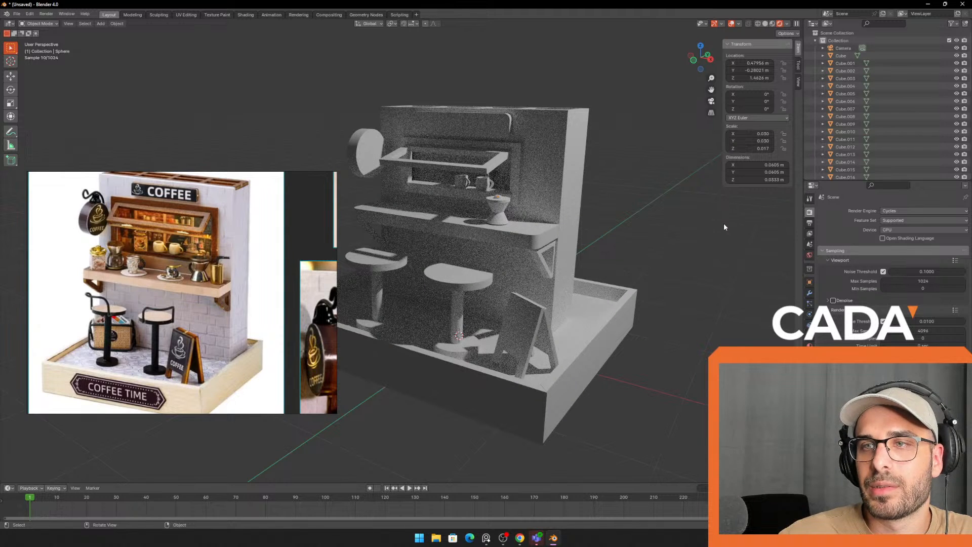
- Set the render engine back to EEVEE and return the viewport to solid shading
{"action": "left_click", "coordinate": [891, 210]}
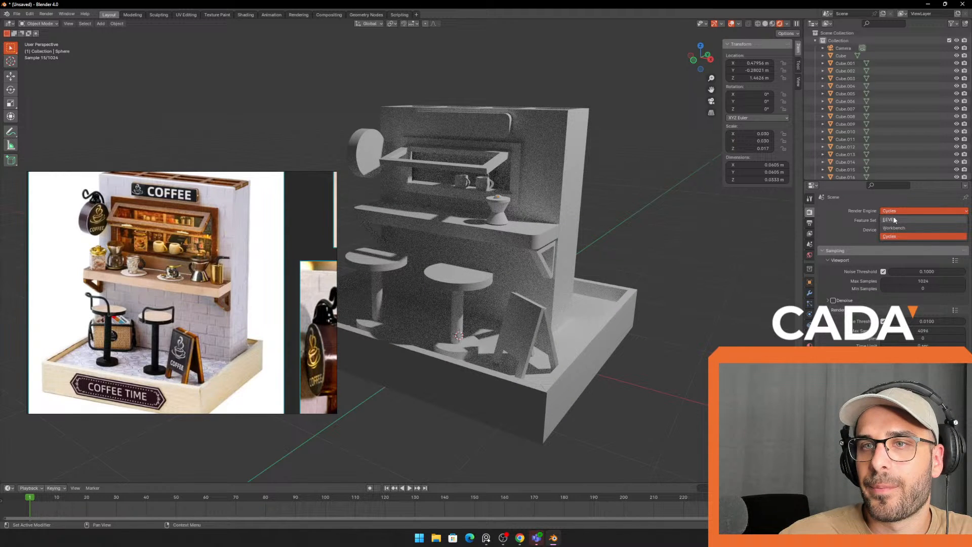
{"action": "left_click", "coordinate": [895, 220]}
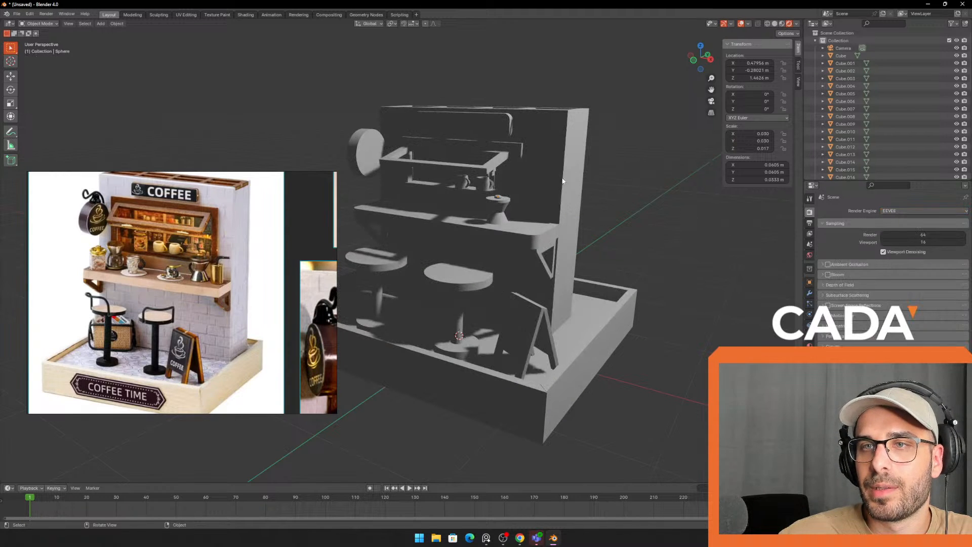
{"action": "left_click", "coordinate": [897, 211]}
{"action": "left_click", "coordinate": [897, 219]}
{"action": "middle_click_drag", "start_coordinate": [627, 193], "coordinate": [639, 206]}
{"action": "left_click", "coordinate": [775, 24]}
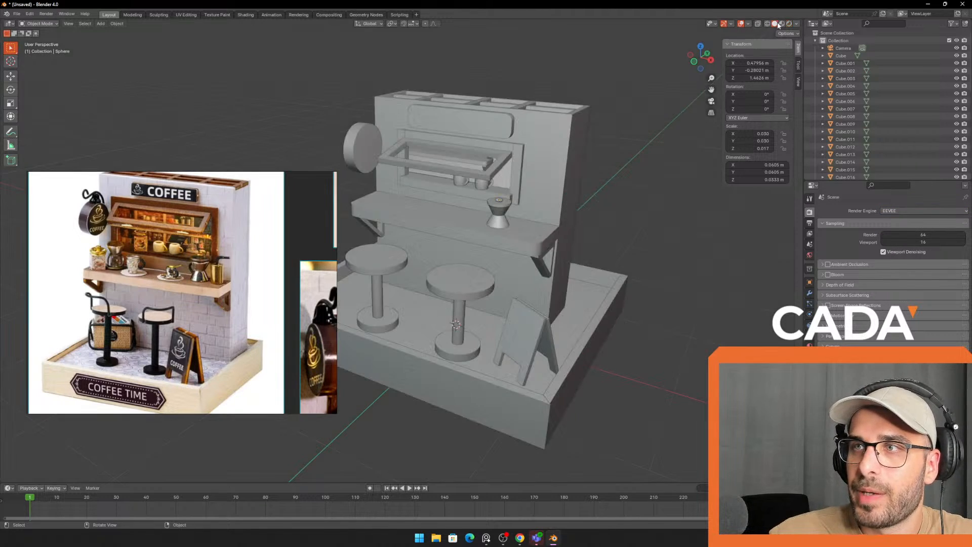
- Paste a copy of the counter bracket nearest the round sign and raise it to about Z 1.80 m
{"action": "middle_click_drag", "start_coordinate": [473, 154], "coordinate": [505, 172], "text": "shift"}
{"action": "scroll", "coordinate": [505, 172], "scroll_direction": "up", "scroll_amount": 3}
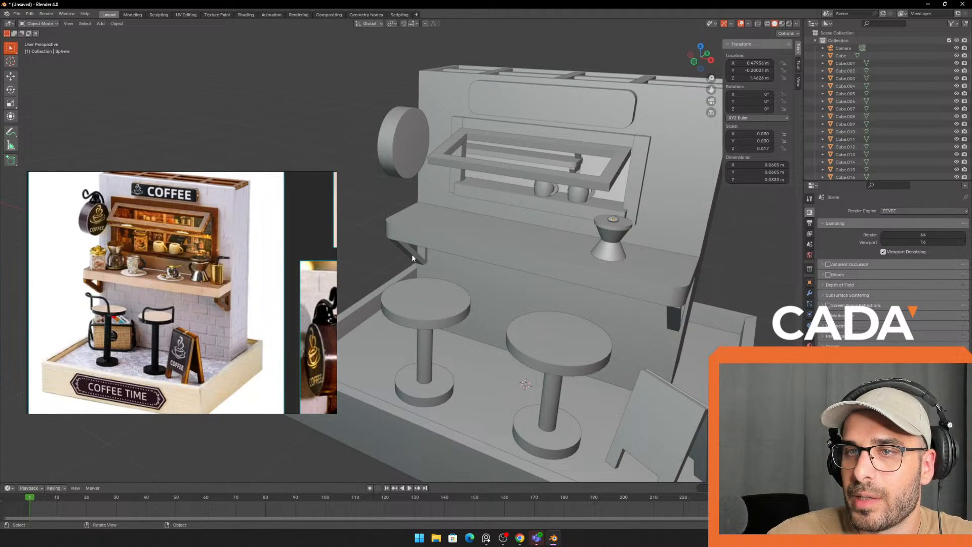
{"action": "middle_click_drag", "start_coordinate": [412, 257], "coordinate": [424, 233]}
{"action": "key", "text": "ctrl+v"}
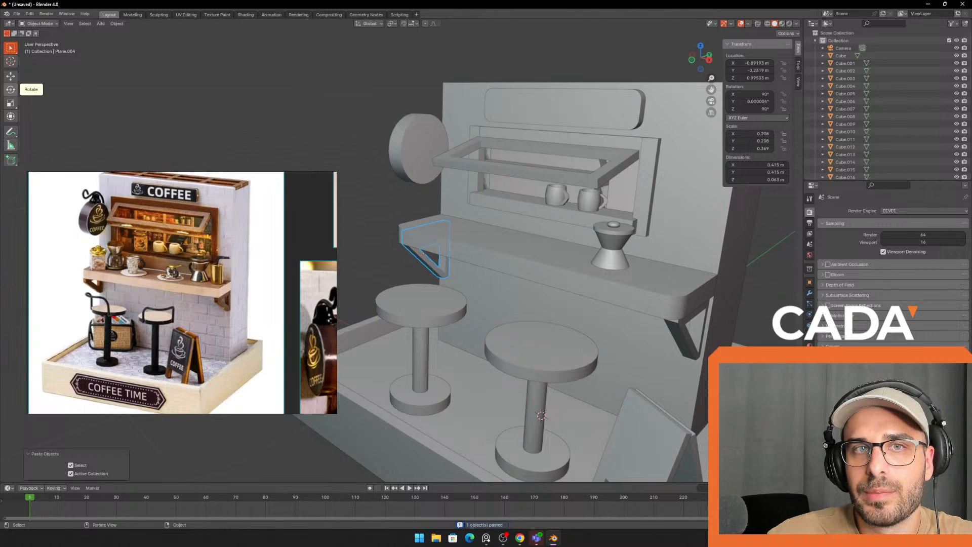
{"action": "left_click", "coordinate": [10, 76]}
{"action": "left_click_drag", "start_coordinate": [424, 223], "coordinate": [424, 103]}
{"action": "left_click", "coordinate": [372, 76]}
- Lift the copied bracket to about Z 1.91 m so it sits above the round sign
{"action": "middle_click_drag", "start_coordinate": [372, 75], "coordinate": [356, 77]}
{"action": "left_click", "coordinate": [452, 113]}
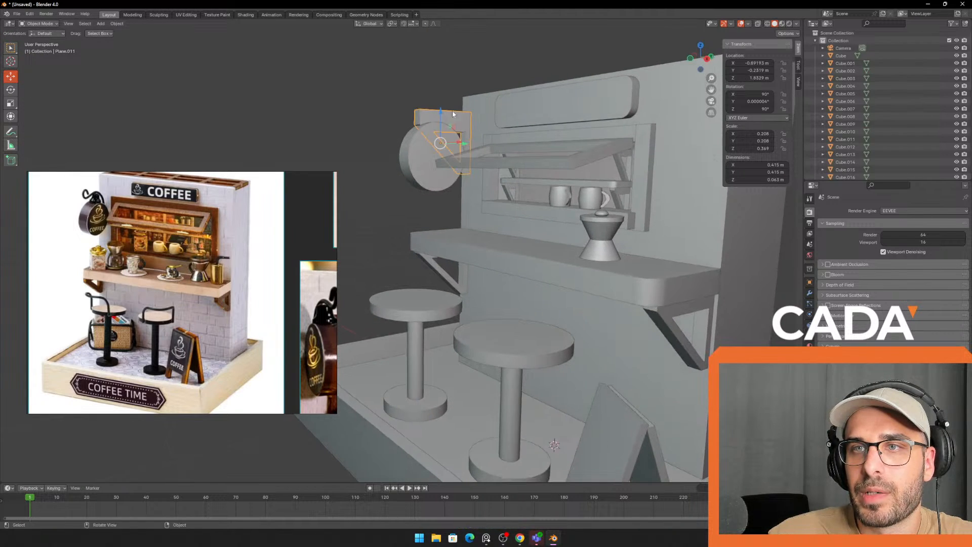
{"action": "left_click_drag", "start_coordinate": [441, 111], "coordinate": [440, 99]}
{"action": "left_click", "coordinate": [394, 77]}
{"action": "middle_click_drag", "start_coordinate": [418, 163], "coordinate": [423, 168]}
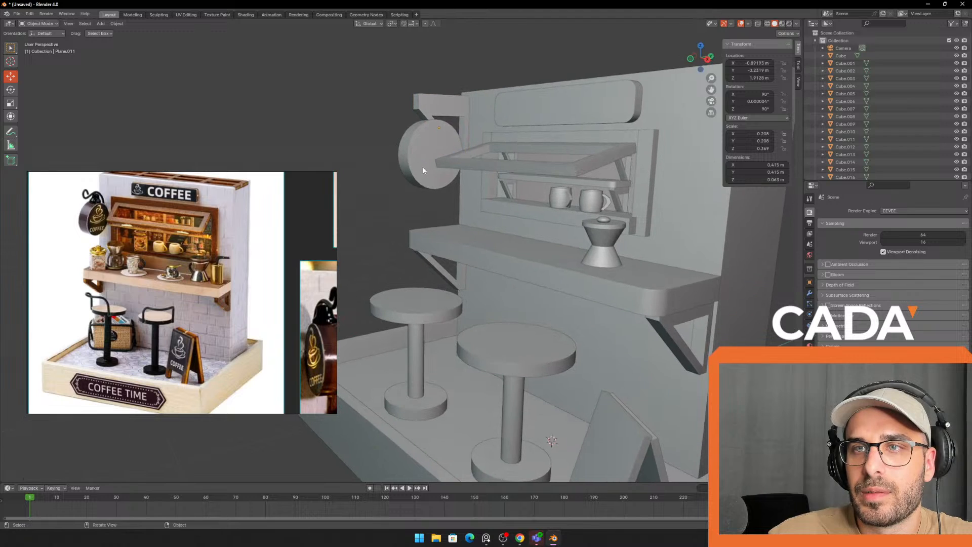
- Stretch the bracket above the round sign along Y by a factor of 1.41 and slide it to about Y -0.34 m
{"action": "left_click", "coordinate": [441, 107]}
{"action": "middle_click_drag", "start_coordinate": [459, 121], "coordinate": [489, 126]}
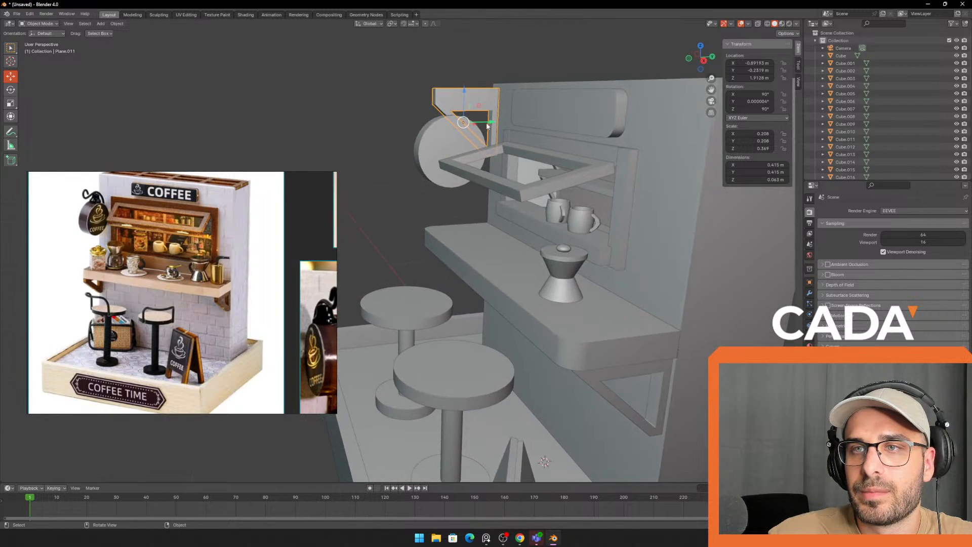
{"action": "key", "text": "s"}
{"action": "key", "text": "y"}
{"action": "left_click", "coordinate": [574, 118]}
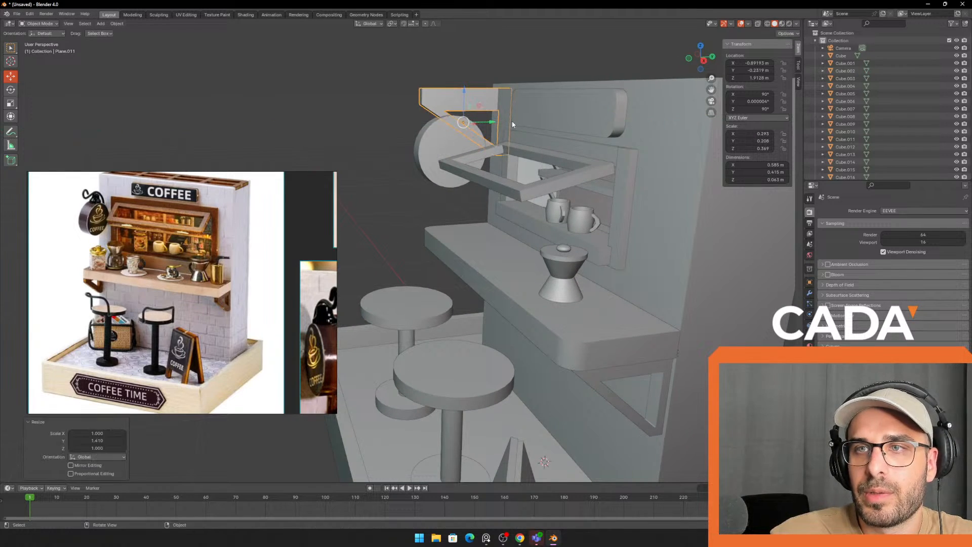
{"action": "left_click_drag", "start_coordinate": [491, 122], "coordinate": [475, 122]}
{"action": "left_click", "coordinate": [423, 71]}
{"action": "scroll", "coordinate": [436, 119], "scroll_direction": "down", "scroll_amount": 4}
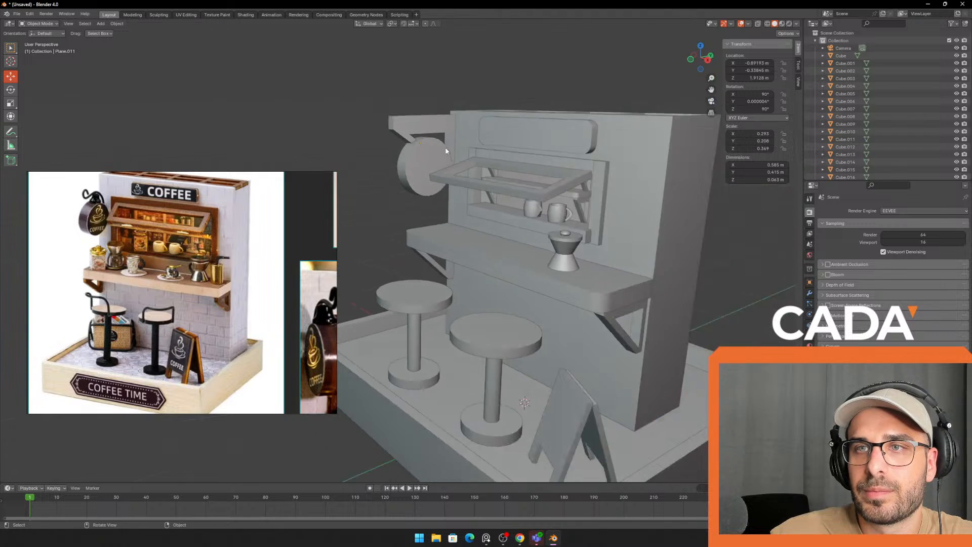
- Move the floating reference image aside so it leaves the whole kiosk unobstructed
{"action": "middle_click_drag", "start_coordinate": [451, 135], "coordinate": [340, 199]}
{"action": "left_click_drag", "start_coordinate": [297, 204], "coordinate": [266, 187]}
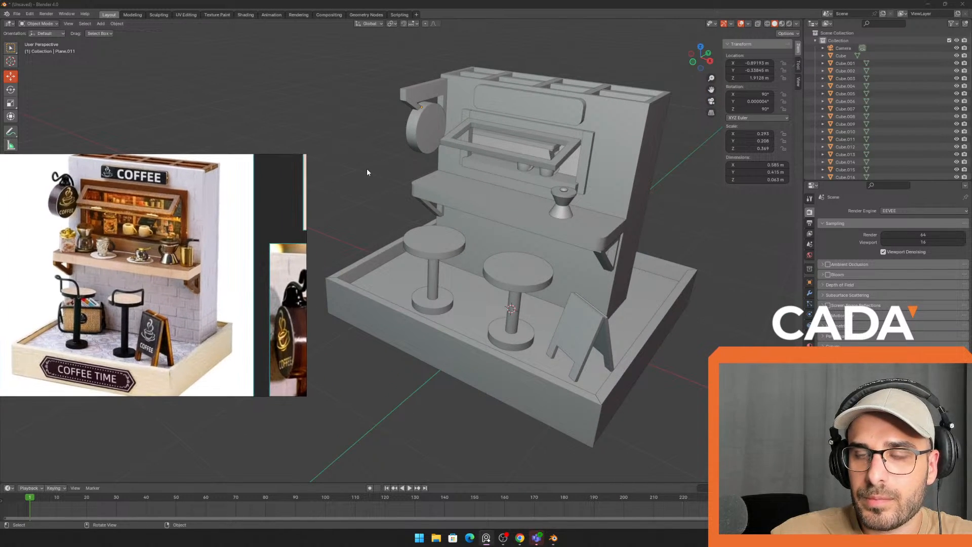
{"action": "middle_click_drag", "start_coordinate": [366, 168], "coordinate": [597, 182]}
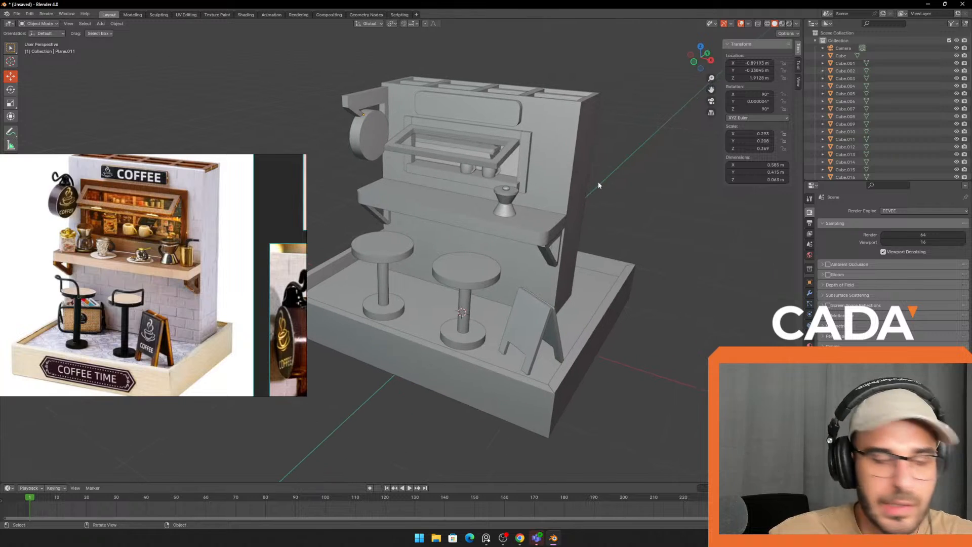
- Switch the render engine to Cycles and return it to EEVEE
{"action": "left_click", "coordinate": [904, 211]}
{"action": "left_click", "coordinate": [911, 234]}
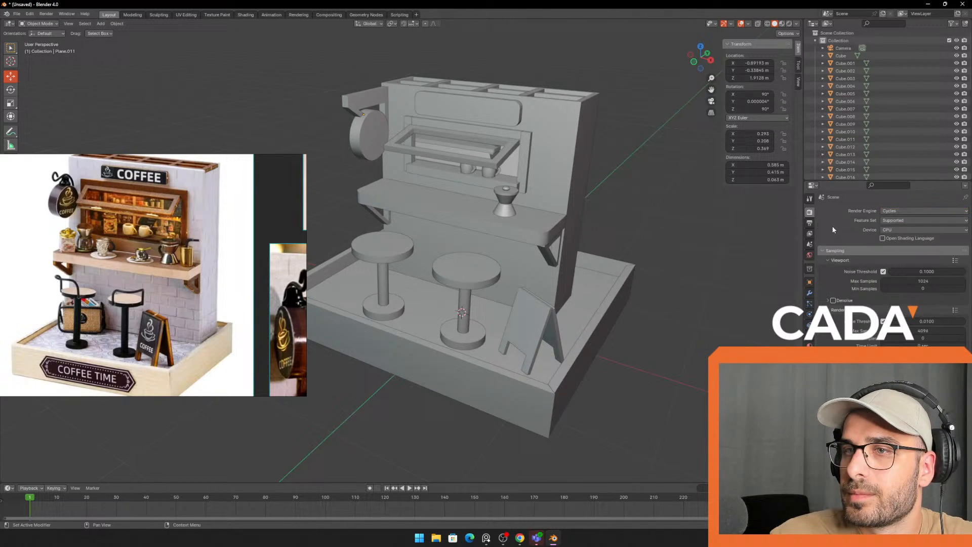
{"action": "left_click", "coordinate": [904, 210]}
{"action": "left_click", "coordinate": [903, 219]}
- Add a point light and place it beside the kiosk's round sign at about X -2.89, Y -0.49, Z 1.38 m
{"action": "left_click", "coordinate": [100, 23]}
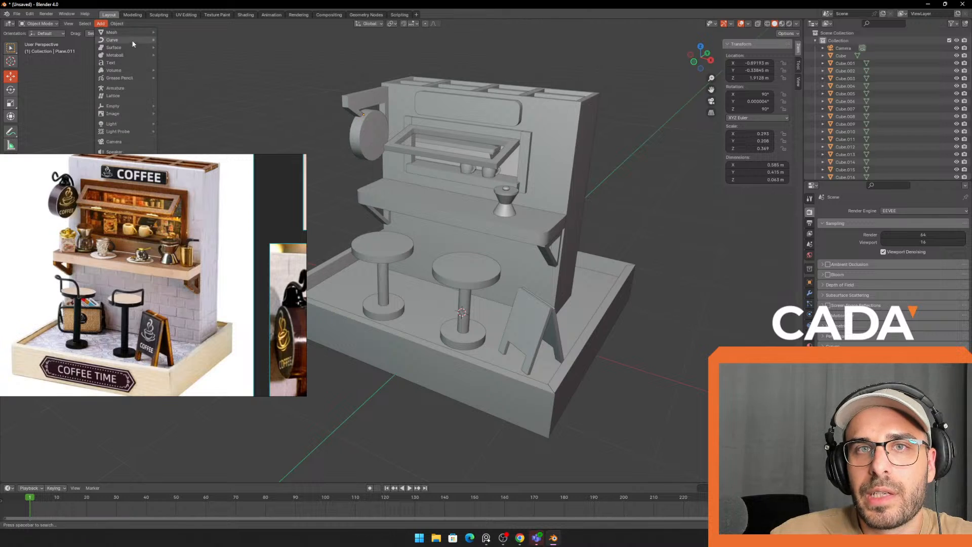
{"action": "left_click", "coordinate": [100, 24]}
{"action": "mouse_move", "coordinate": [138, 123]}
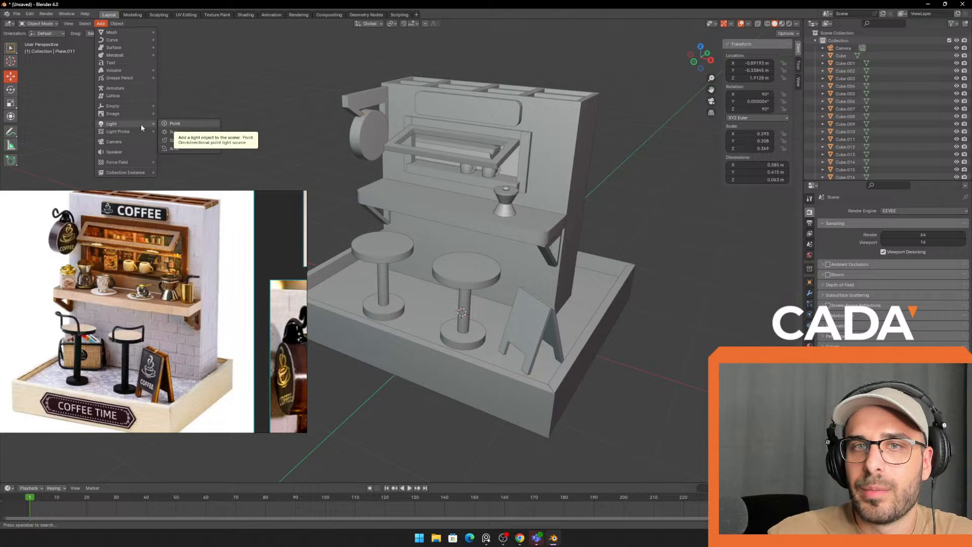
{"action": "left_click", "coordinate": [100, 23]}
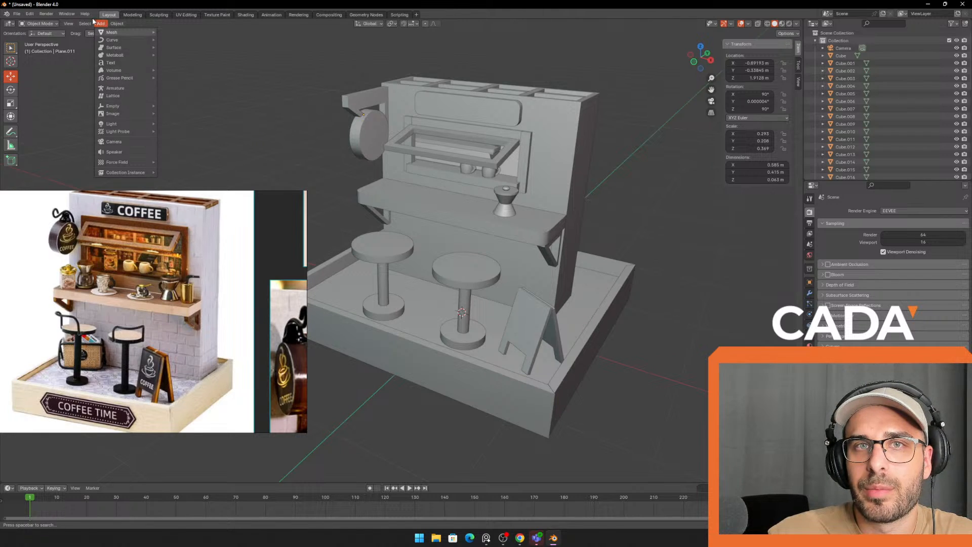
{"action": "mouse_move", "coordinate": [133, 105]}
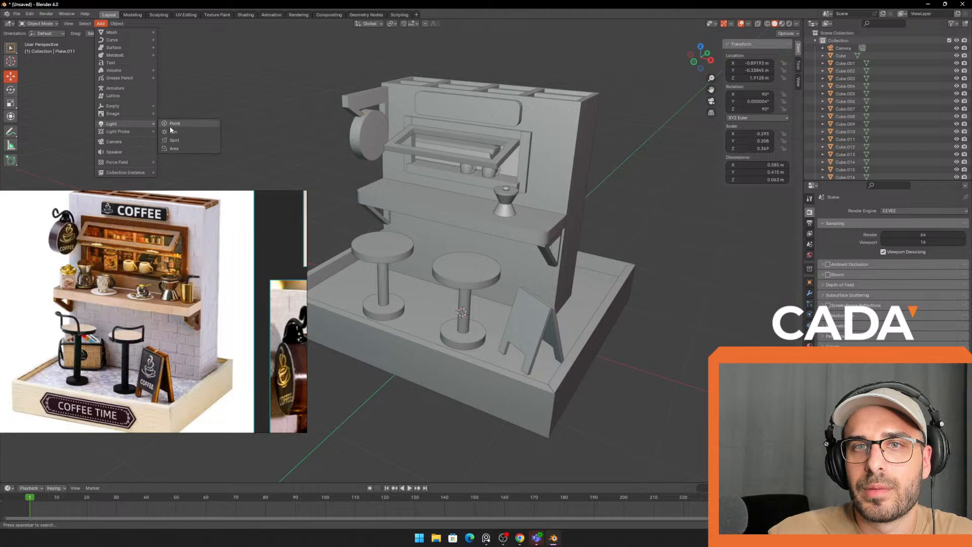
{"action": "left_click", "coordinate": [175, 123]}
{"action": "middle_click_drag", "start_coordinate": [420, 222], "coordinate": [461, 218]}
{"action": "left_click_drag", "start_coordinate": [481, 258], "coordinate": [326, 169]}
{"action": "middle_click_drag", "start_coordinate": [427, 175], "coordinate": [325, 161]}
{"action": "left_click_drag", "start_coordinate": [472, 189], "coordinate": [415, 184]}
{"action": "mouse_move", "coordinate": [430, 187]}
{"action": "middle_mouse_down"}
{"action": "mouse_move", "coordinate": [542, 199]}
{"action": "mouse_move", "coordinate": [607, 185]}
{"action": "middle_mouse_up"}
- Set the render engine to Cycles and show the scene in rendered viewport shading
{"action": "left_click", "coordinate": [927, 209]}
{"action": "left_click", "coordinate": [904, 234]}
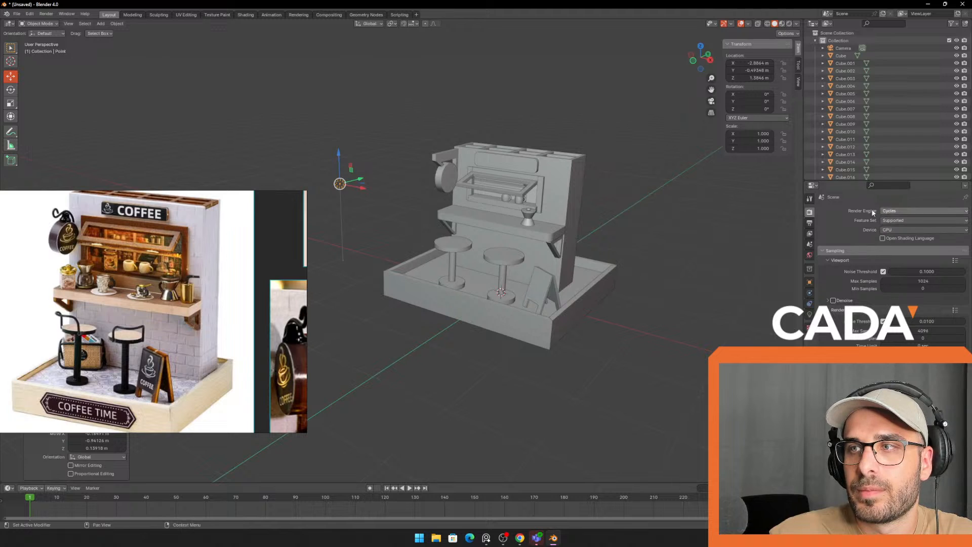
{"action": "left_click", "coordinate": [789, 24]}
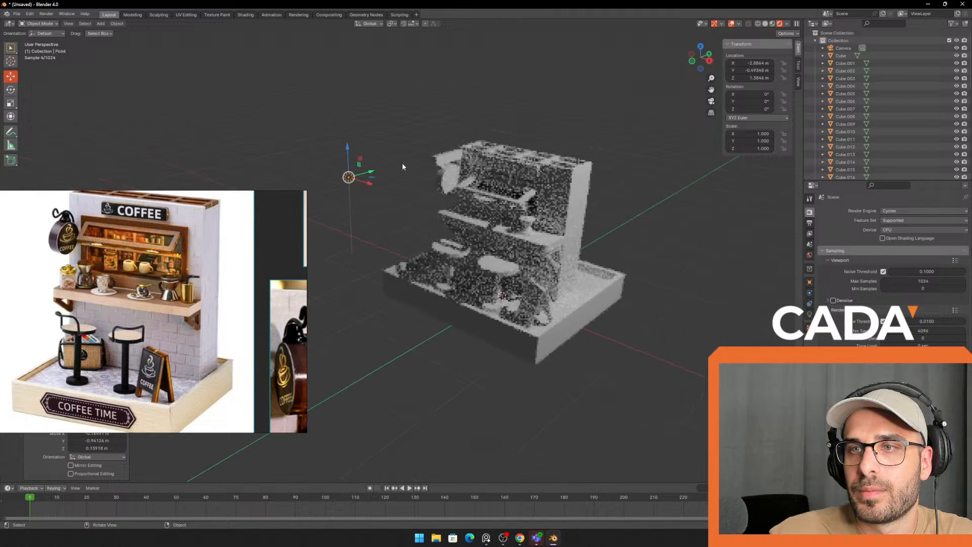
- Reposition the point light in front of the kiosk at about X -2.46, Y -1.23, Z 1.63 m
{"action": "key", "text": "g"}
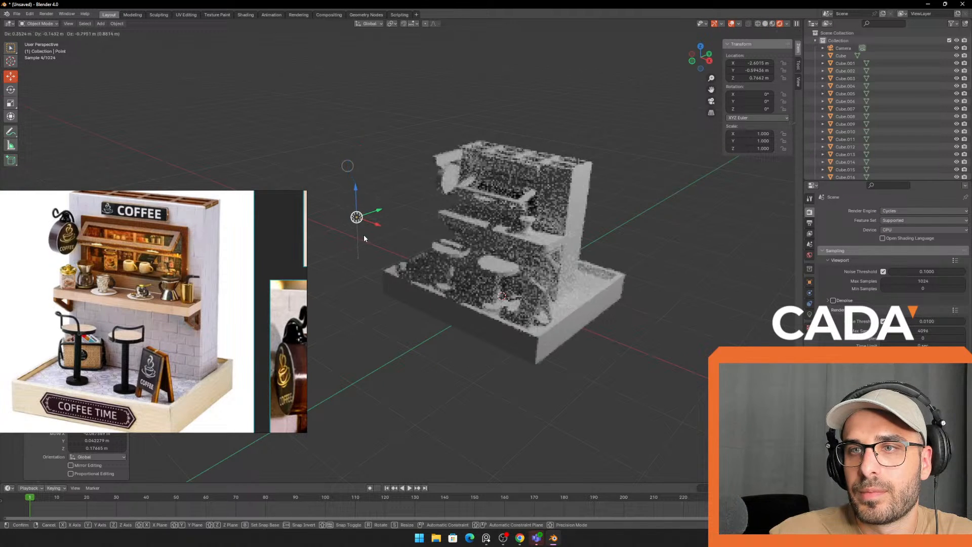
{"action": "left_click", "coordinate": [363, 239]}
{"action": "middle_click_drag", "start_coordinate": [380, 229], "coordinate": [340, 185]}
{"action": "key", "text": "g"}
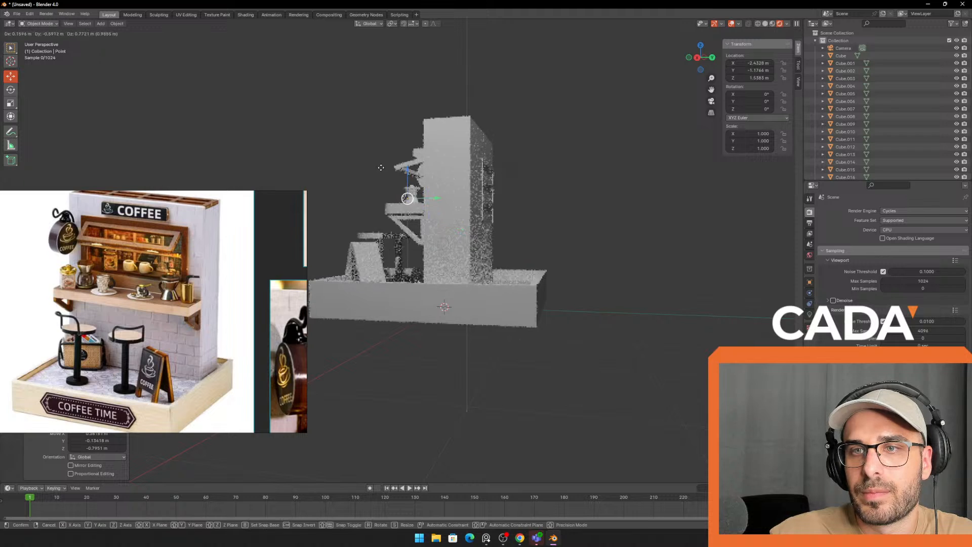
{"action": "left_click", "coordinate": [338, 180]}
{"action": "middle_click_drag", "start_coordinate": [462, 200], "coordinate": [489, 201]}
{"action": "key", "text": "g"}
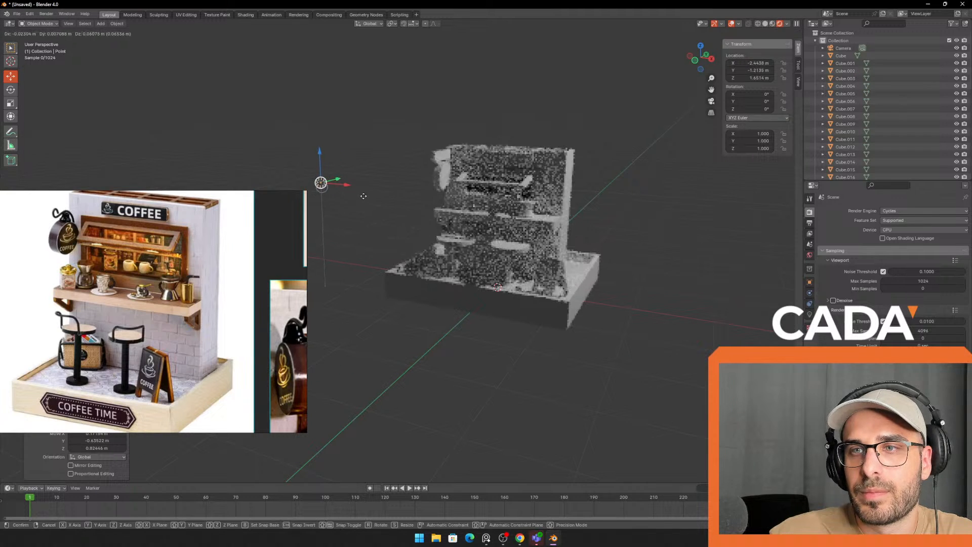
{"action": "left_click", "coordinate": [362, 196]}
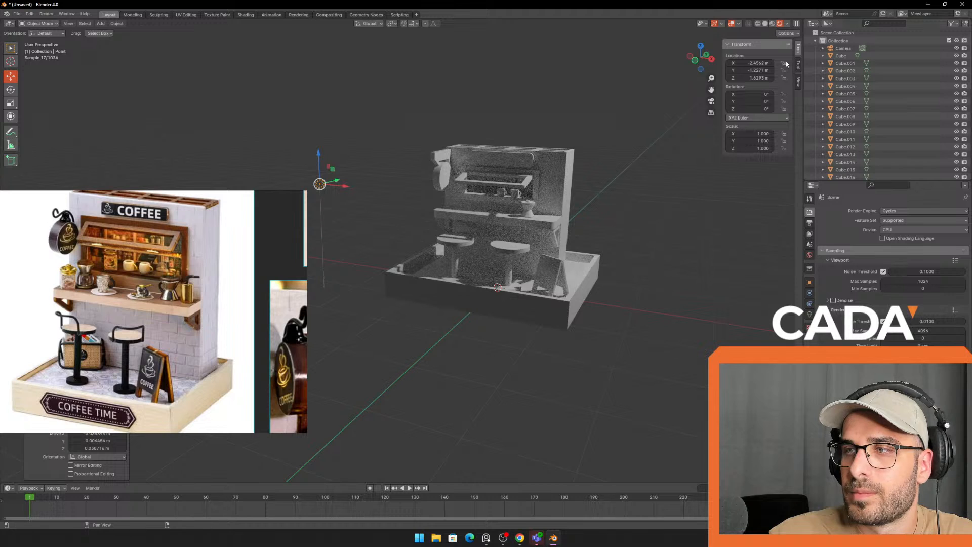
- Return the viewport to solid shading and show the point light's data properties
{"action": "left_click", "coordinate": [765, 23]}
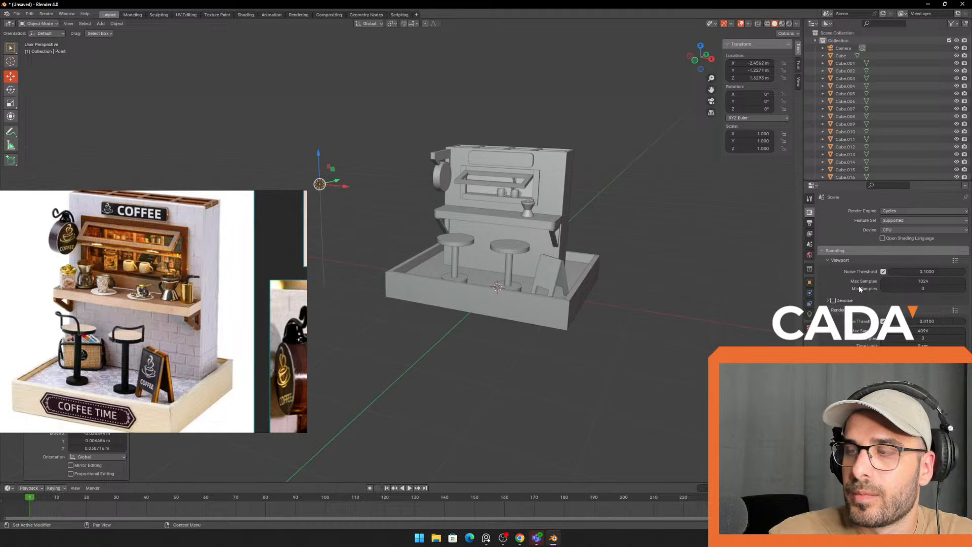
{"action": "left_click", "coordinate": [809, 315]}
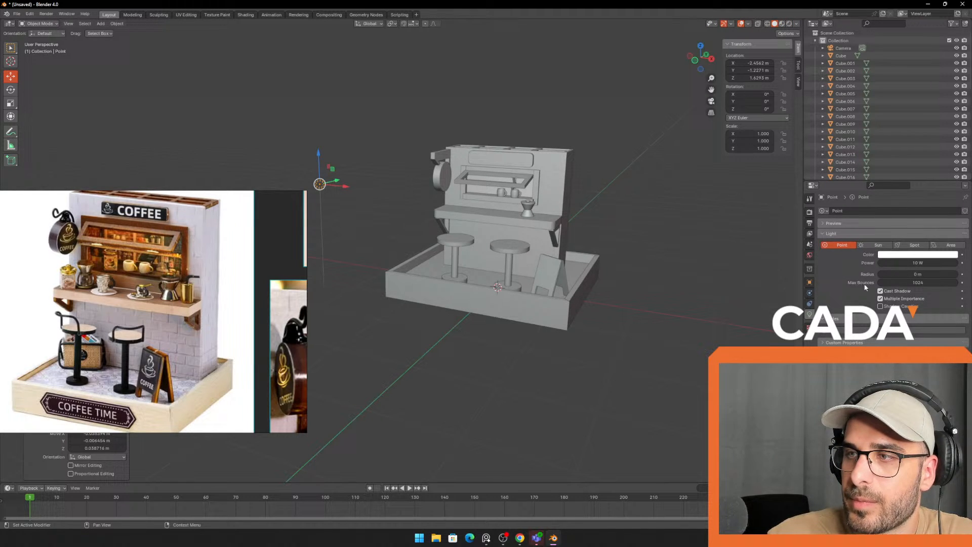
{"action": "double_click", "coordinate": [904, 264]}
{"action": "type", "text": "30"}
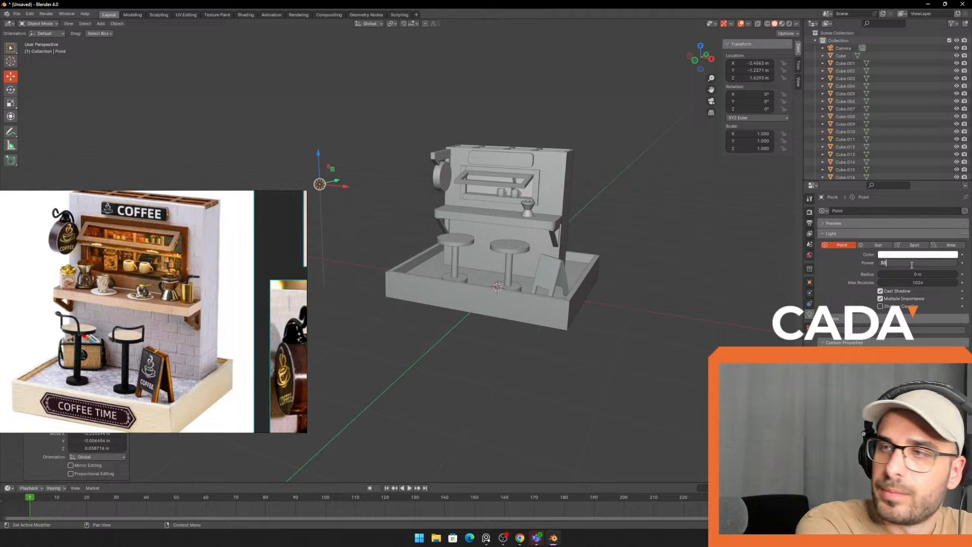
{"action": "key", "text": "BackSpace"}
{"action": "key", "text": "BackSpace"}
{"action": "key", "text": "Escape"}
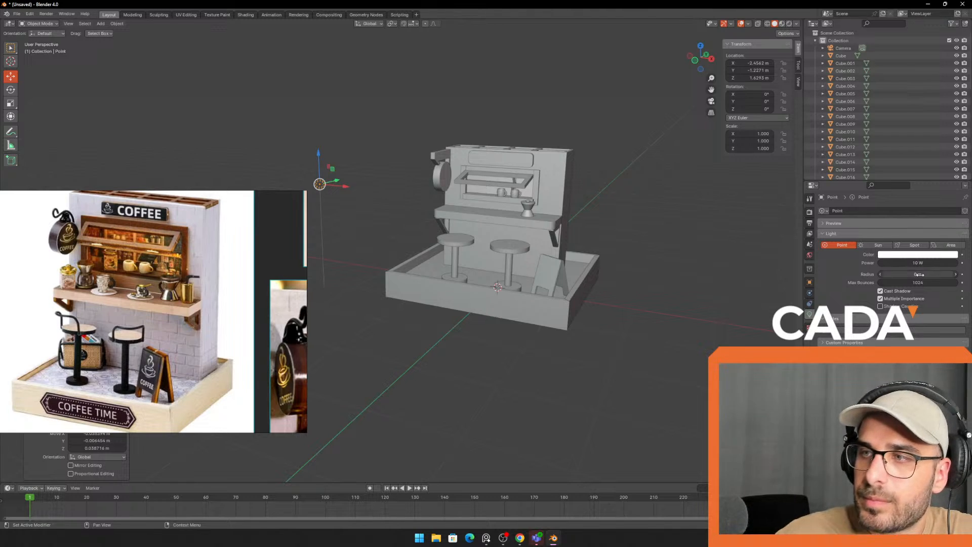
- Set the point light's radius to about 0.62 m and its power to 20 W
{"action": "left_click_drag", "start_coordinate": [919, 274], "coordinate": [951, 274]}
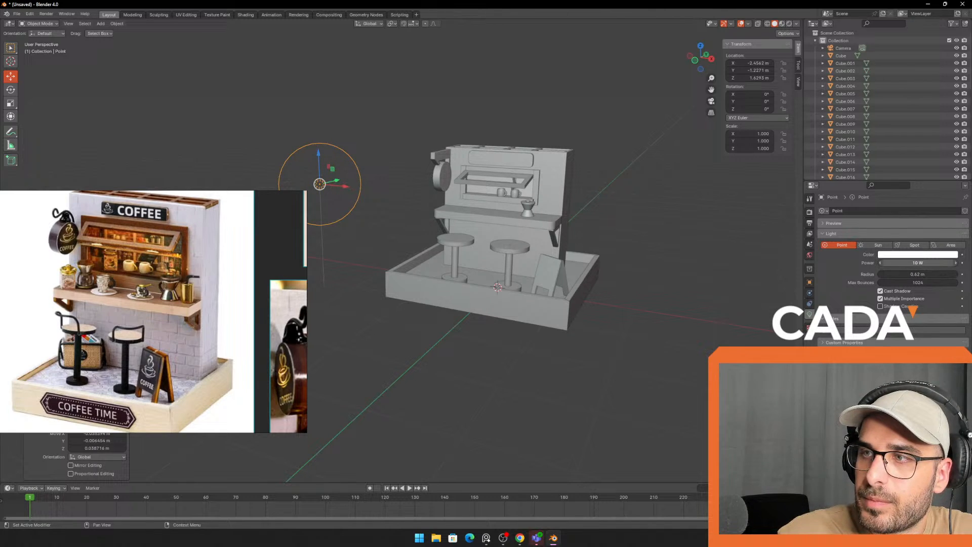
{"action": "double_click", "coordinate": [901, 263]}
{"action": "type", "text": "20"}
{"action": "key", "text": "Return"}
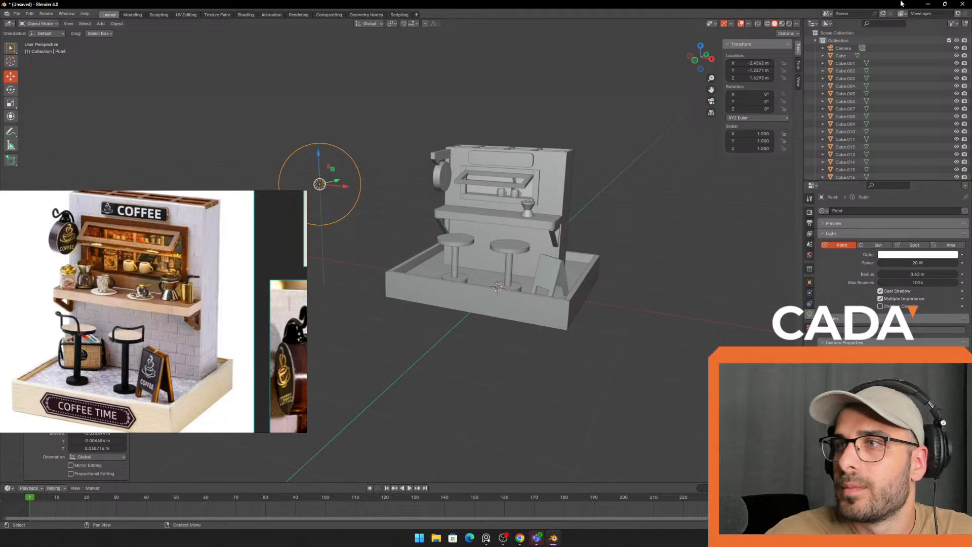
- Preview the kiosk under the adjusted light in rendered viewport shading and return to solid shading
{"action": "left_click", "coordinate": [789, 24]}
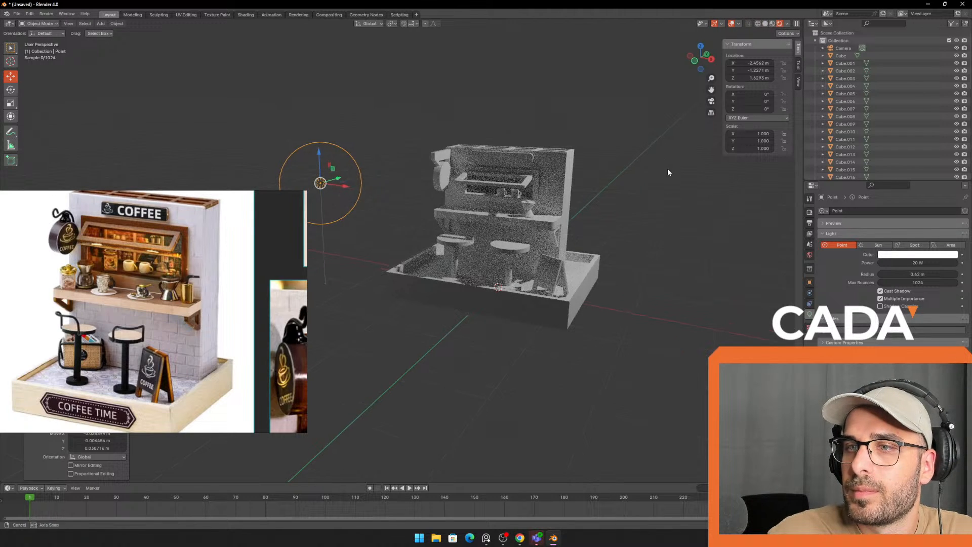
{"action": "middle_click_drag", "start_coordinate": [667, 172], "coordinate": [703, 219]}
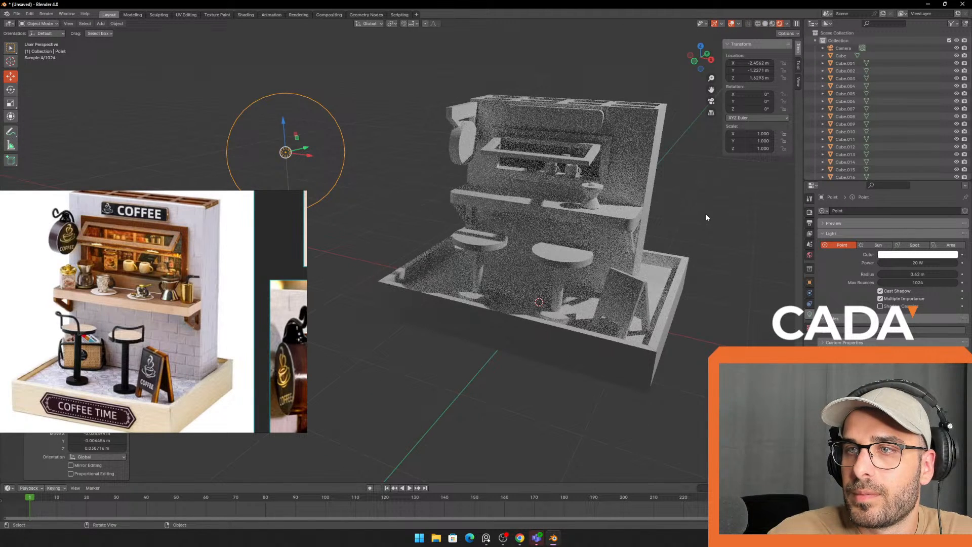
{"action": "middle_click_drag", "start_coordinate": [729, 207], "coordinate": [670, 229], "text": "shift"}
{"action": "left_click", "coordinate": [765, 24]}
- Reposition the reference window beside the kiosk and frame the full coffee shop photo for comparison with the model
{"action": "right_click_drag", "start_coordinate": [281, 243], "coordinate": [261, 255]}
{"action": "middle_click_drag", "start_coordinate": [588, 315], "coordinate": [672, 302]}
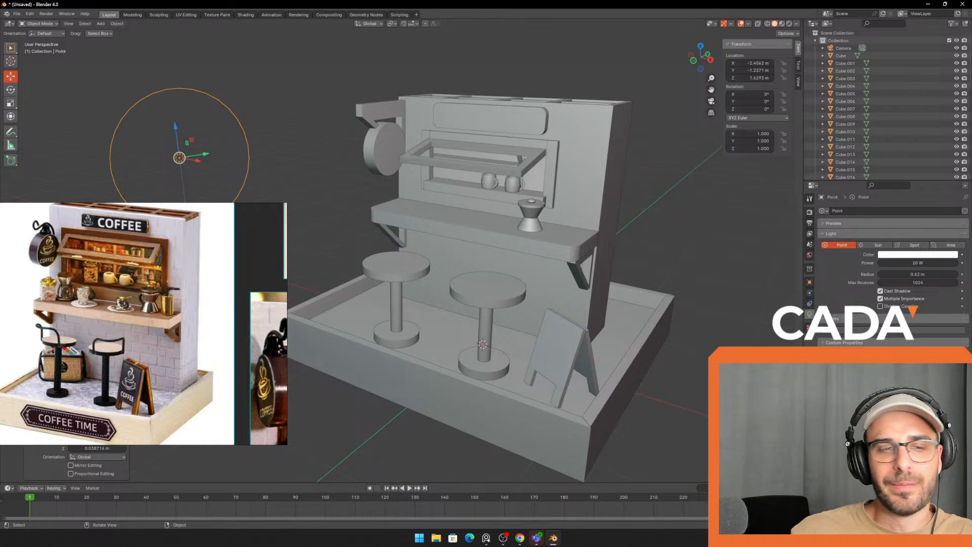
{"action": "middle_click_drag", "start_coordinate": [318, 166], "coordinate": [318, 177]}
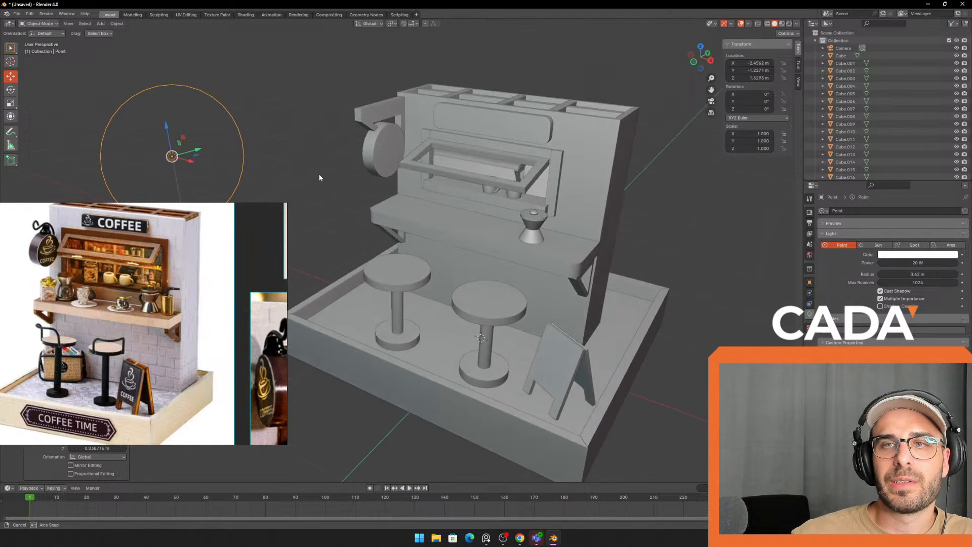
{"action": "right_click_drag", "start_coordinate": [209, 259], "coordinate": [258, 254]}
{"action": "scroll", "coordinate": [215, 284], "scroll_direction": "down", "scroll_amount": 1}
{"action": "middle_click_drag", "start_coordinate": [228, 287], "coordinate": [248, 288]}
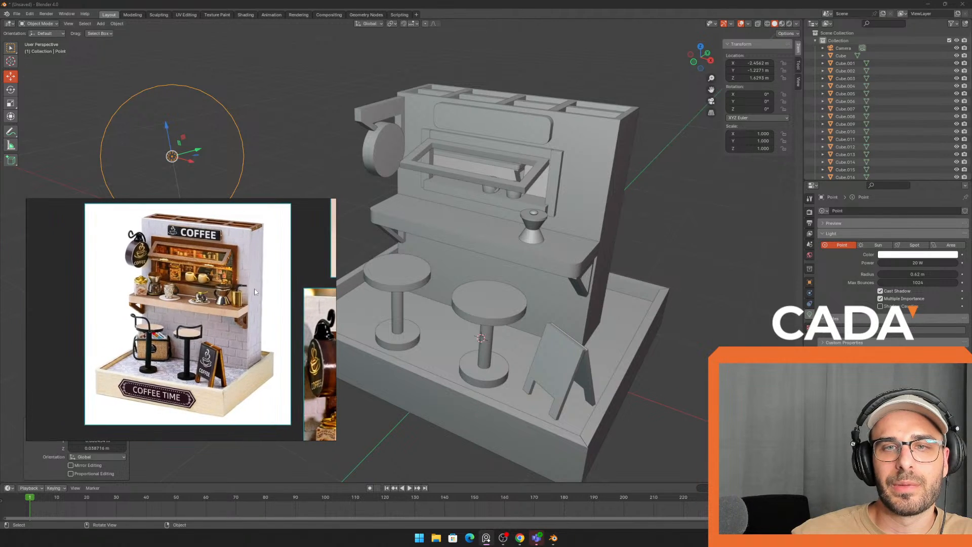
{"action": "scroll", "coordinate": [248, 288], "scroll_direction": "up", "scroll_amount": 1}
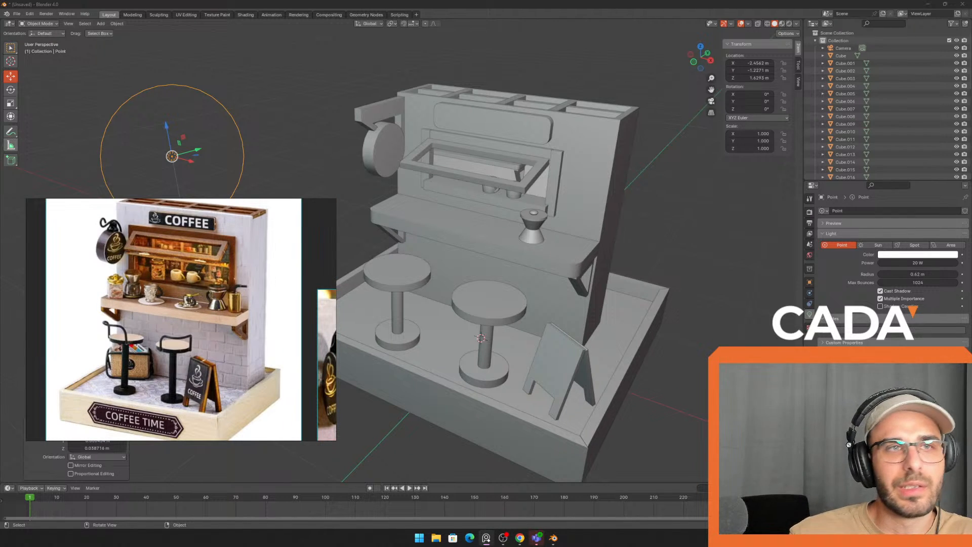
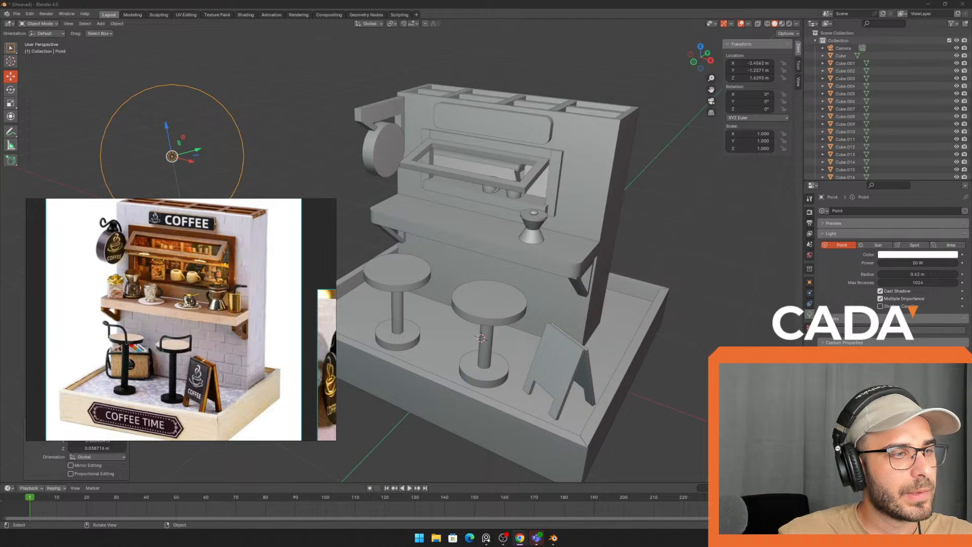
- Bring up the browser with Discord maximized and browse the sculpts and scenes posted in CADA's 3d-bootcamp channel
{"action": "left_click_drag", "start_coordinate": [0, 74], "coordinate": [689, 22]}
{"action": "double_click", "coordinate": [689, 22]}
{"action": "scroll", "coordinate": [542, 265], "scroll_direction": "up", "scroll_amount": 5}
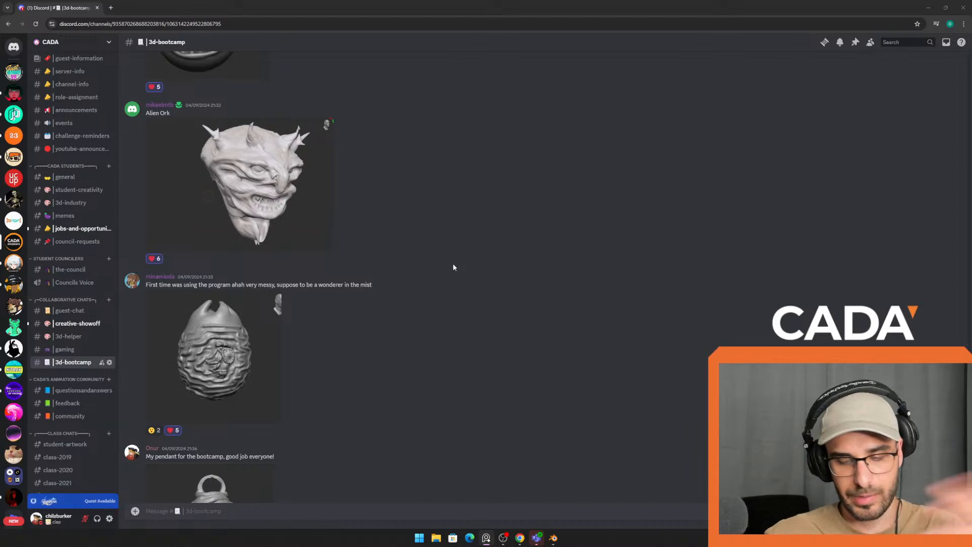
{"action": "scroll", "coordinate": [508, 292], "scroll_direction": "down", "scroll_amount": 1}
{"action": "scroll", "coordinate": [499, 304], "scroll_direction": "down", "scroll_amount": 5}
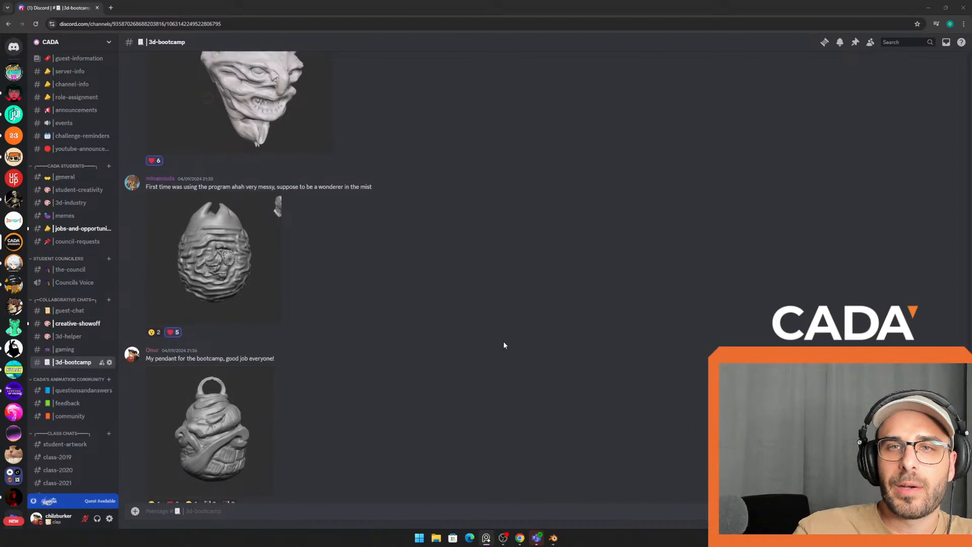
{"action": "scroll", "coordinate": [508, 387], "scroll_direction": "up", "scroll_amount": 10}
{"action": "scroll", "coordinate": [498, 392], "scroll_direction": "up", "scroll_amount": 5}
{"action": "scroll", "coordinate": [499, 334], "scroll_direction": "down", "scroll_amount": 4}
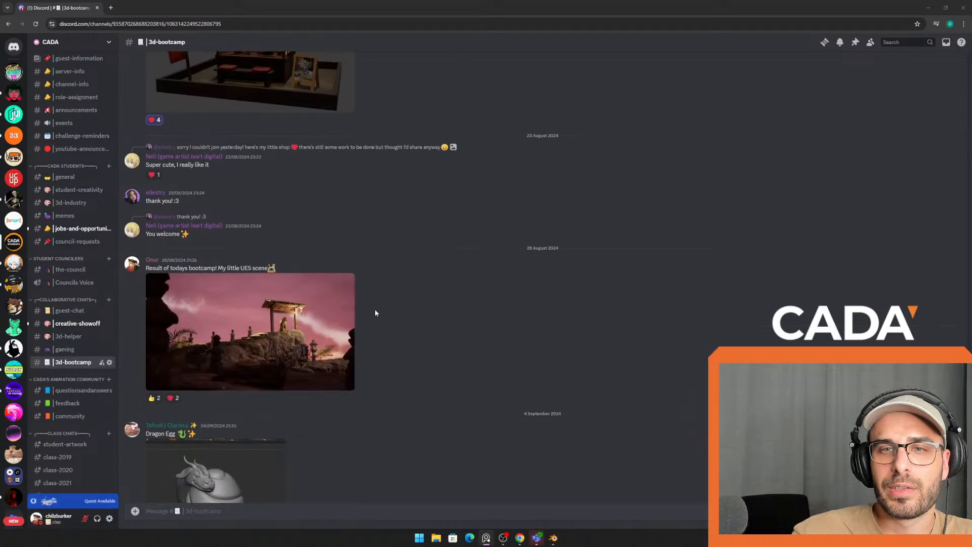
- View the posted UE5 shrine scene enlarged and browse back to the noodle shop renders from 21 August 2024
{"action": "left_click", "coordinate": [285, 304]}
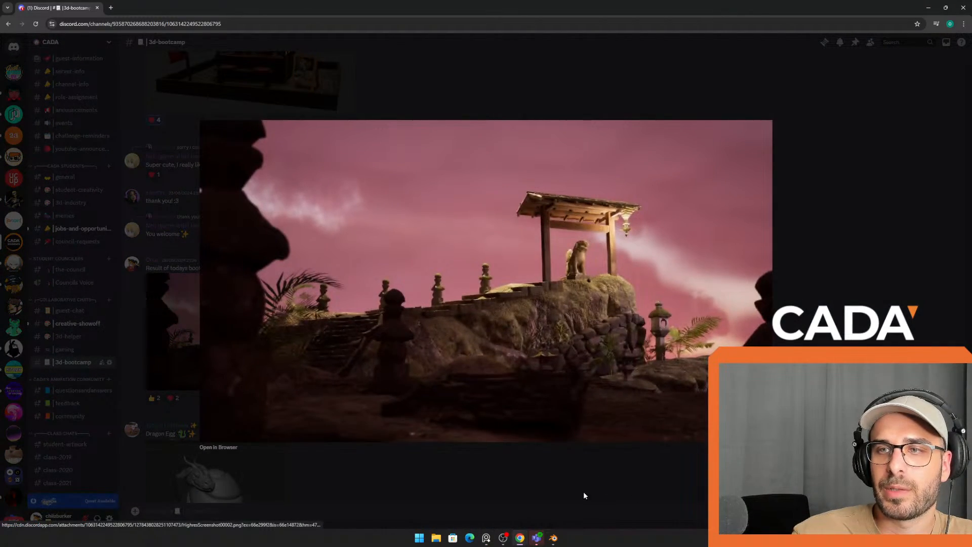
{"action": "left_click", "coordinate": [582, 493]}
{"action": "left_click", "coordinate": [289, 330]}
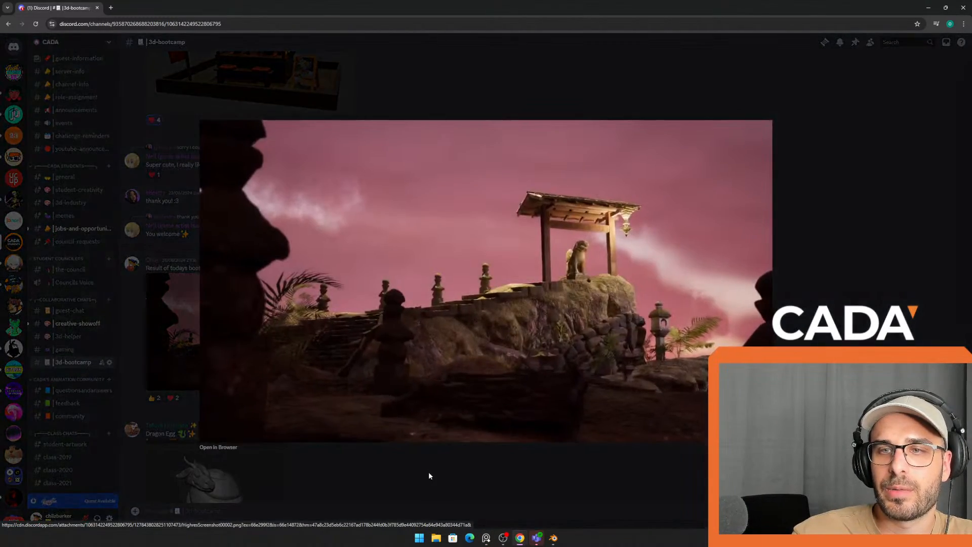
{"action": "left_click", "coordinate": [428, 472]}
{"action": "scroll", "coordinate": [346, 254], "scroll_direction": "up", "scroll_amount": 3}
{"action": "scroll", "coordinate": [345, 254], "scroll_direction": "up", "scroll_amount": 5}
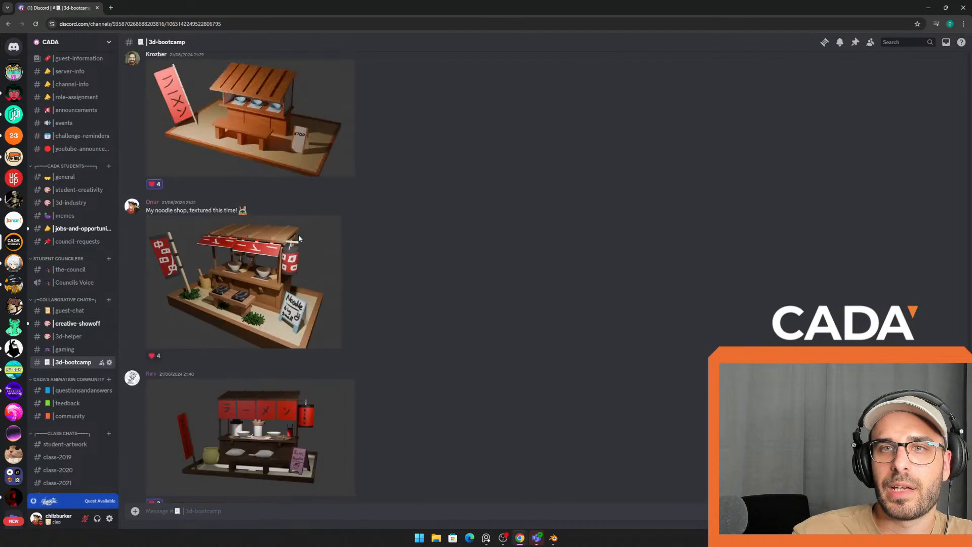
- Browse the noodle shop renders, pendant sculpts and ramen stall reference posted in the 3d-bootcamp channel
{"action": "scroll", "coordinate": [299, 235], "scroll_direction": "down", "scroll_amount": 7}
{"action": "scroll", "coordinate": [310, 233], "scroll_direction": "down", "scroll_amount": 10}
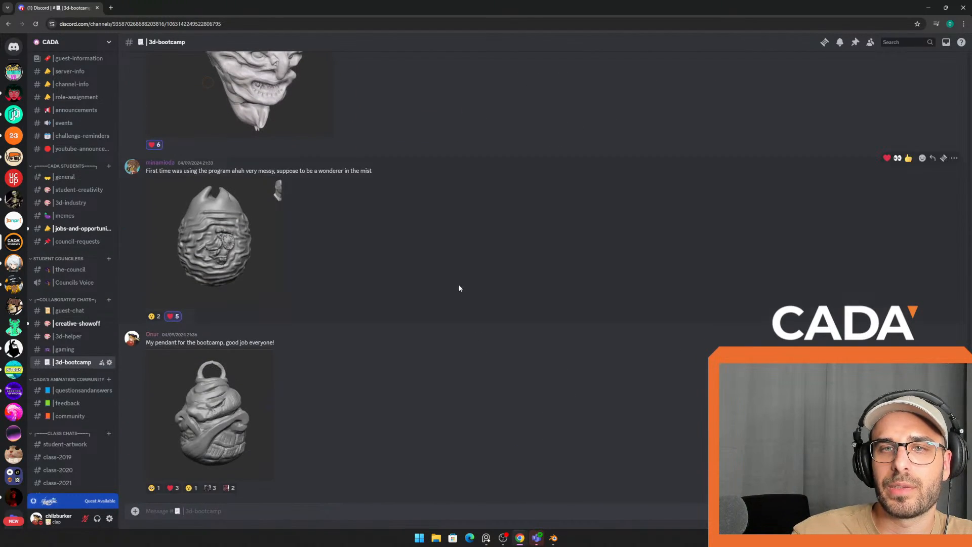
{"action": "scroll", "coordinate": [475, 297], "scroll_direction": "up", "scroll_amount": 4}
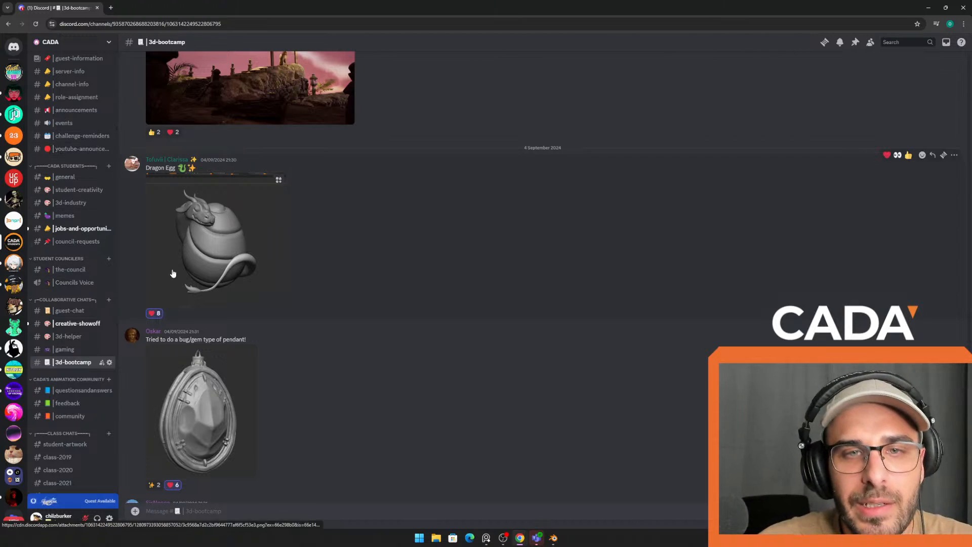
{"action": "scroll", "coordinate": [355, 262], "scroll_direction": "down", "scroll_amount": 12}
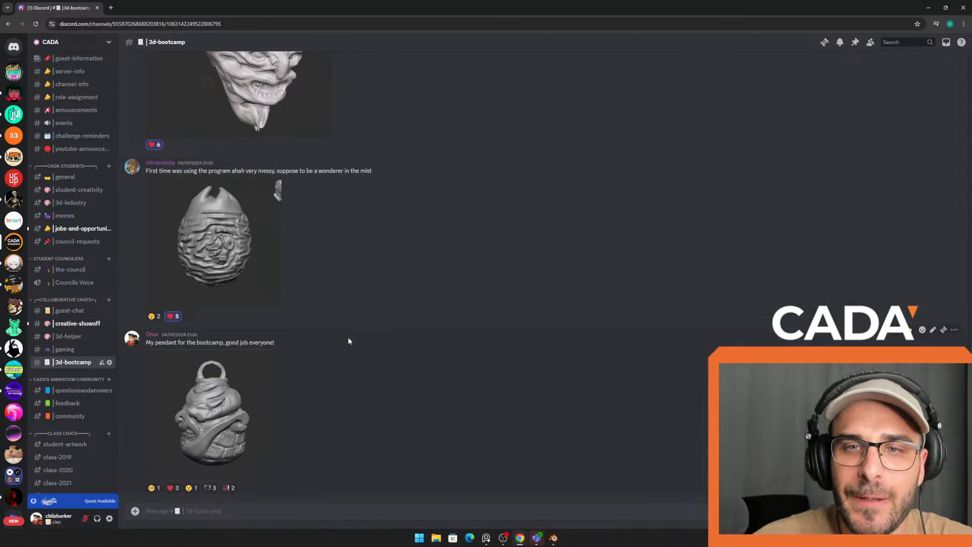
{"action": "scroll", "coordinate": [348, 338], "scroll_direction": "up", "scroll_amount": 2}
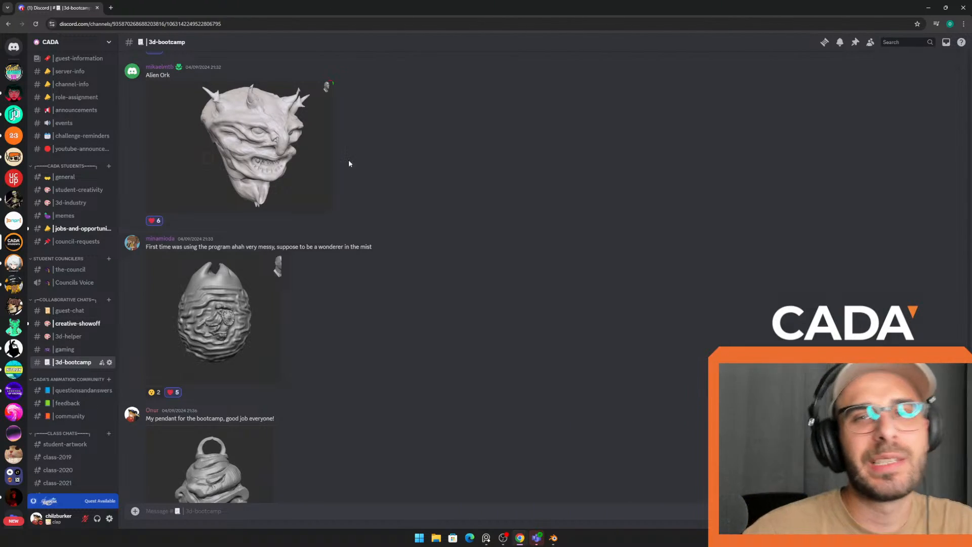
{"action": "scroll", "coordinate": [427, 334], "scroll_direction": "up", "scroll_amount": 4}
{"action": "scroll", "coordinate": [373, 311], "scroll_direction": "up", "scroll_amount": 12}
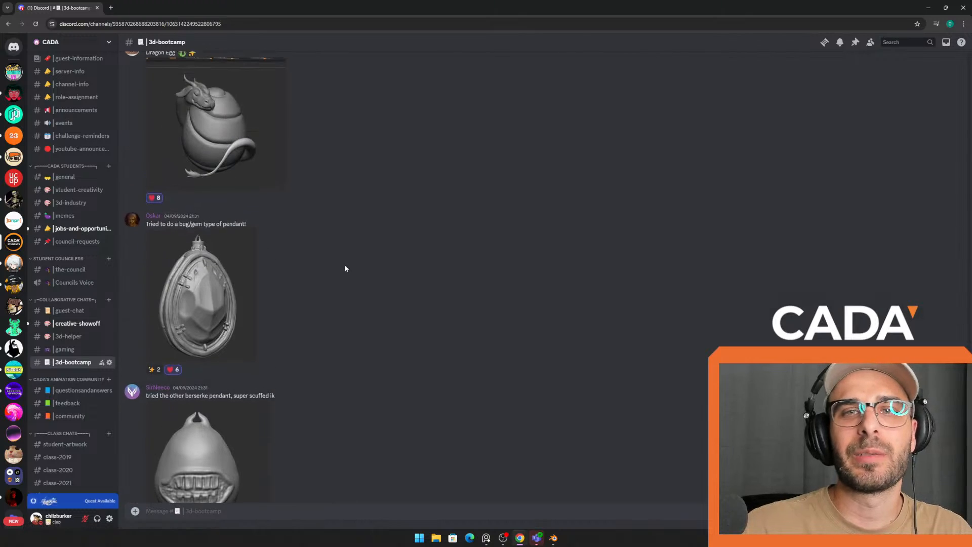
{"action": "scroll", "coordinate": [399, 264], "scroll_direction": "up", "scroll_amount": 15}
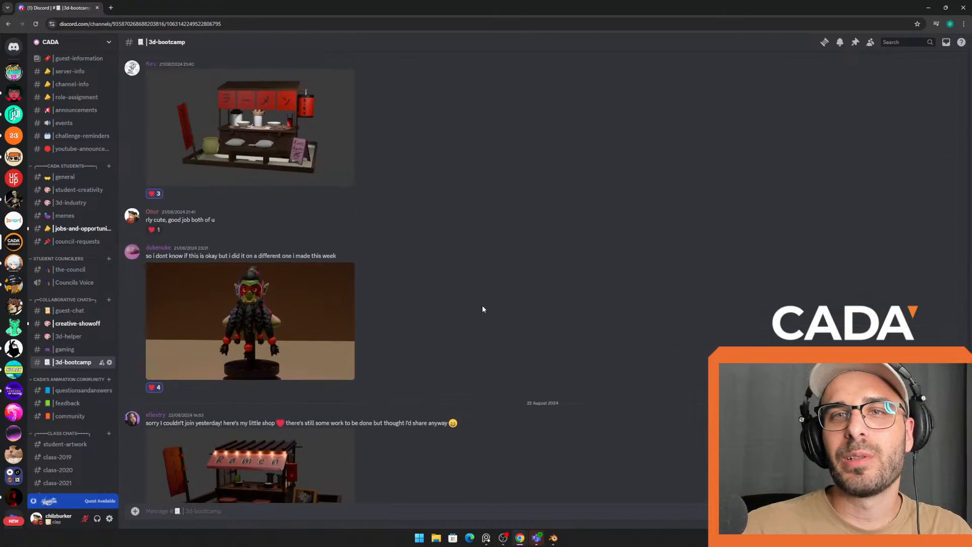
{"action": "scroll", "coordinate": [480, 303], "scroll_direction": "up", "scroll_amount": 15}
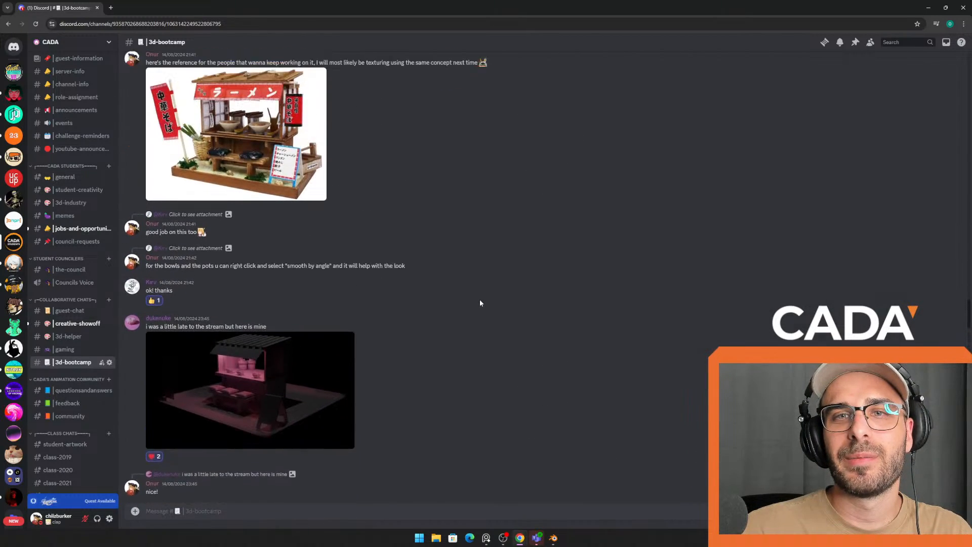
{"action": "scroll", "coordinate": [480, 303], "scroll_direction": "down", "scroll_amount": 8}
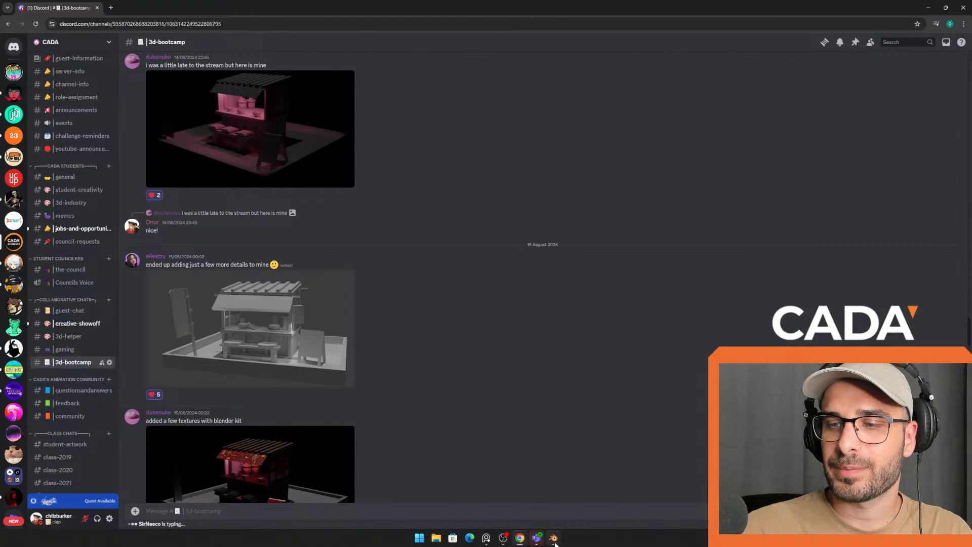
- Switch to Blender, display the render settings and preview the kiosk in rendered viewport shading
{"action": "mouse_move", "coordinate": [553, 538]}
{"action": "left_click", "coordinate": [552, 504]}
{"action": "middle_click_drag", "start_coordinate": [543, 343], "coordinate": [739, 324]}
{"action": "left_click", "coordinate": [809, 211]}
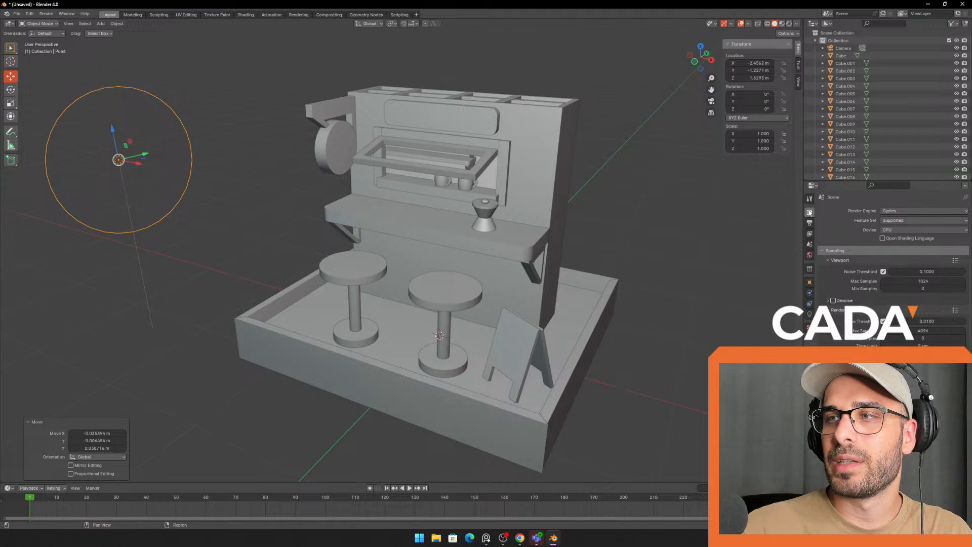
{"action": "left_click", "coordinate": [789, 24]}
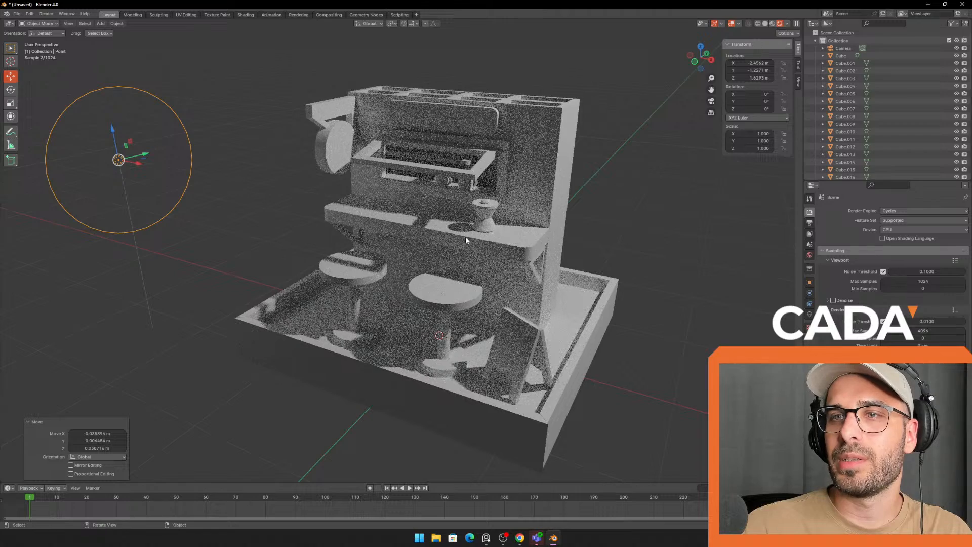
- Move the point light in front of and above the kiosk, to about X -1.2 m, Y -2.1 m, Z 2.1 m
{"action": "middle_click_drag", "start_coordinate": [146, 168], "coordinate": [184, 199]}
{"action": "left_click_drag", "start_coordinate": [196, 92], "coordinate": [51, 133]}
{"action": "middle_click_drag", "start_coordinate": [293, 198], "coordinate": [437, 167], "text": "shift"}
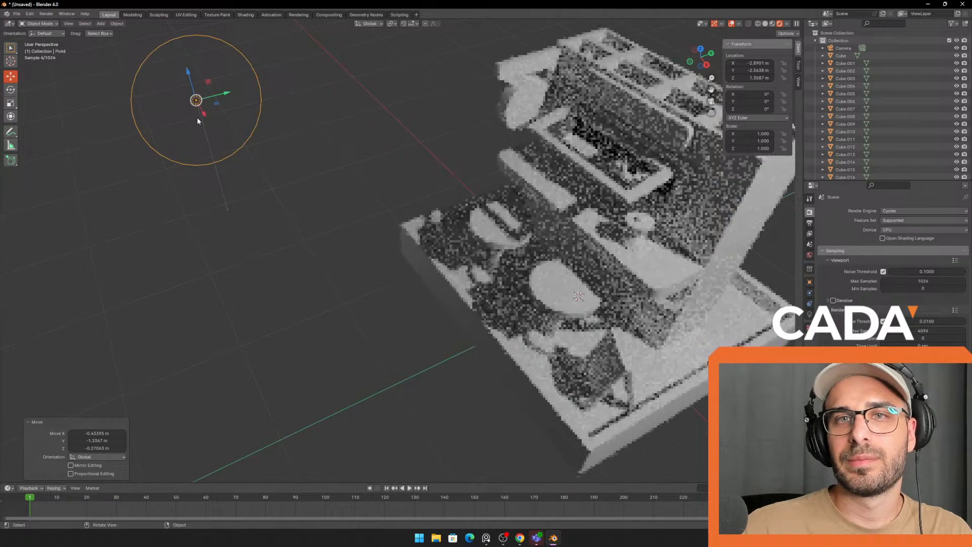
{"action": "left_click_drag", "start_coordinate": [197, 120], "coordinate": [295, 91]}
{"action": "middle_click_drag", "start_coordinate": [401, 236], "coordinate": [516, 214]}
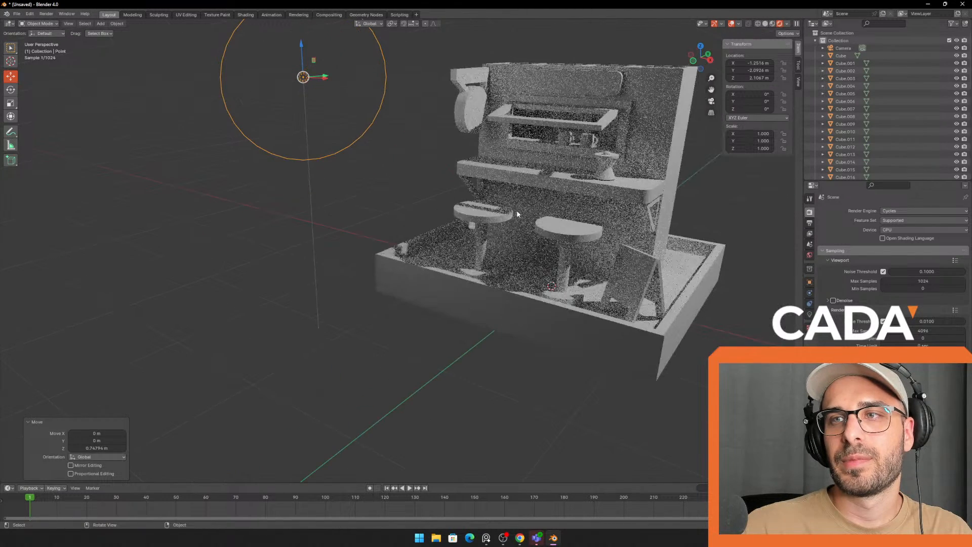
{"action": "middle_click_drag", "start_coordinate": [615, 278], "coordinate": [558, 285]}
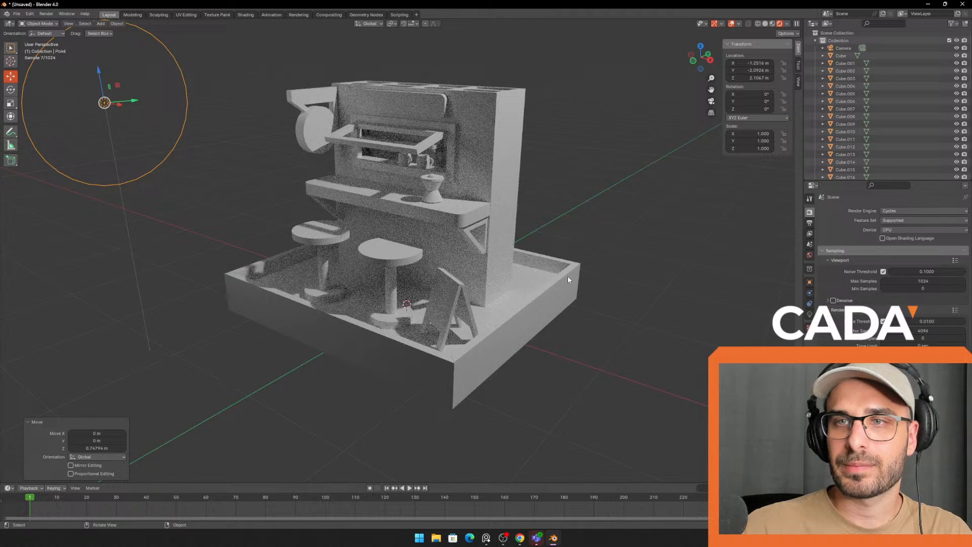
- Set the render engine to Eevee and view the kiosk's lighting from a higher angle
{"action": "left_click", "coordinate": [903, 210]}
{"action": "left_click", "coordinate": [903, 195]}
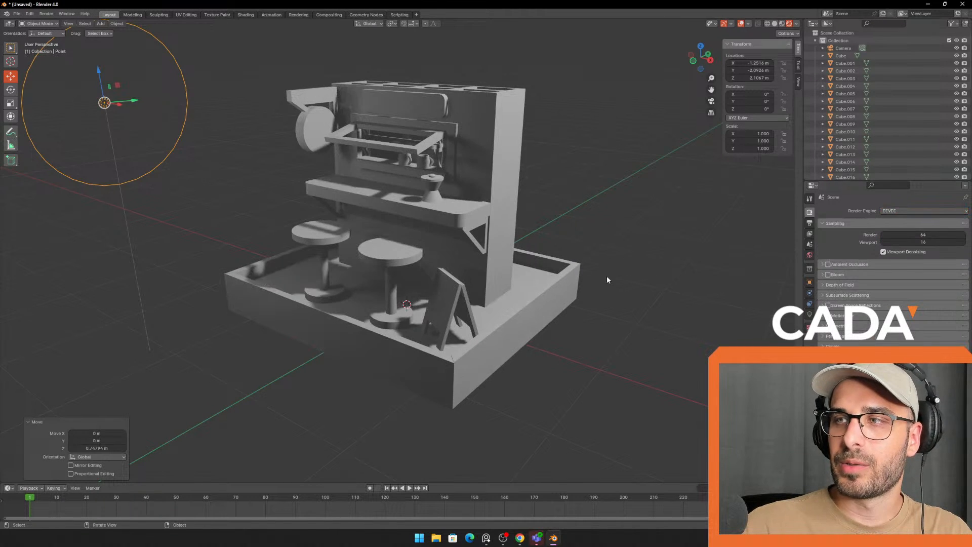
{"action": "middle_click_drag", "start_coordinate": [533, 261], "coordinate": [631, 282]}
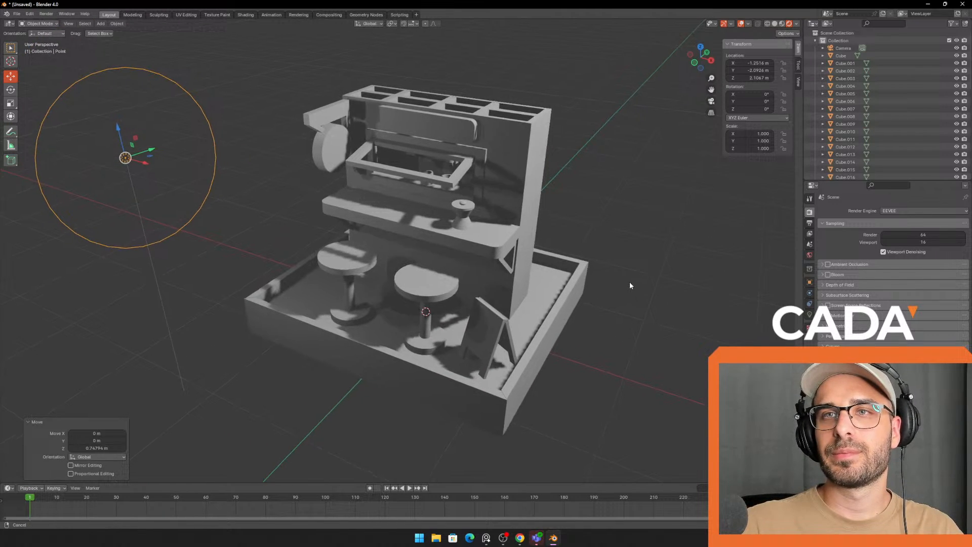
- Return to Discord, look through the 3d-bootcamp posts and the CADA channel list, and move the browser away from Blender
{"action": "key", "text": "alt+Tab"}
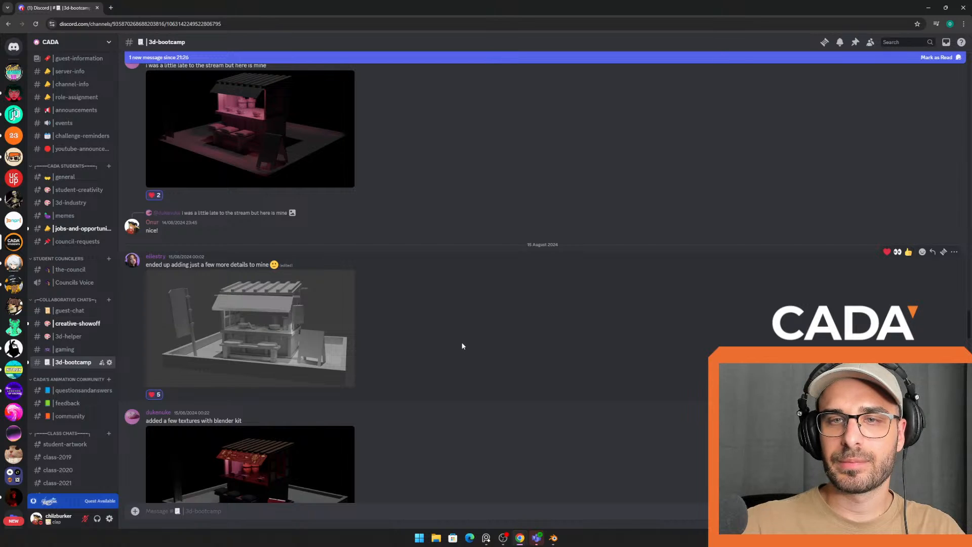
{"action": "scroll", "coordinate": [467, 319], "scroll_direction": "up", "scroll_amount": 10}
{"action": "scroll", "coordinate": [482, 299], "scroll_direction": "down", "scroll_amount": 5}
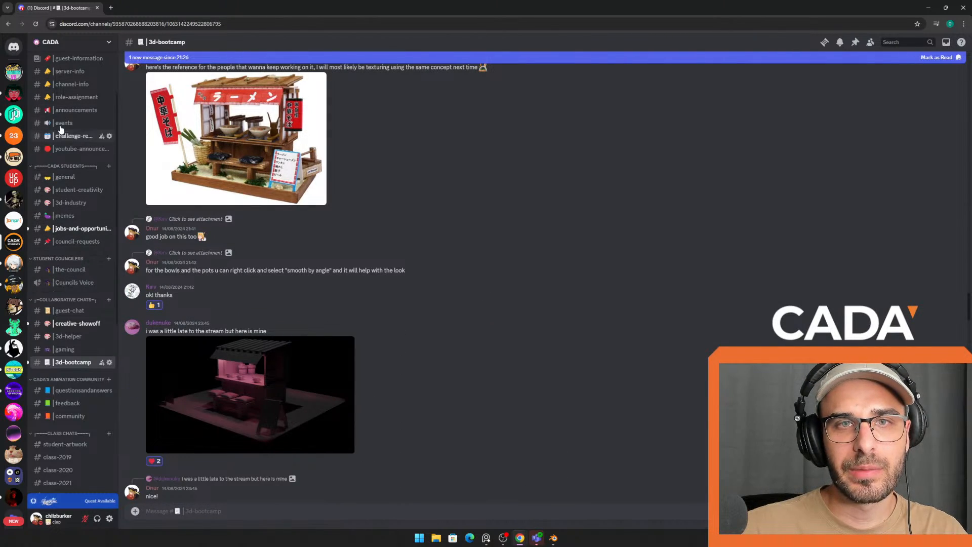
{"action": "scroll", "coordinate": [69, 130], "scroll_direction": "up", "scroll_amount": 3}
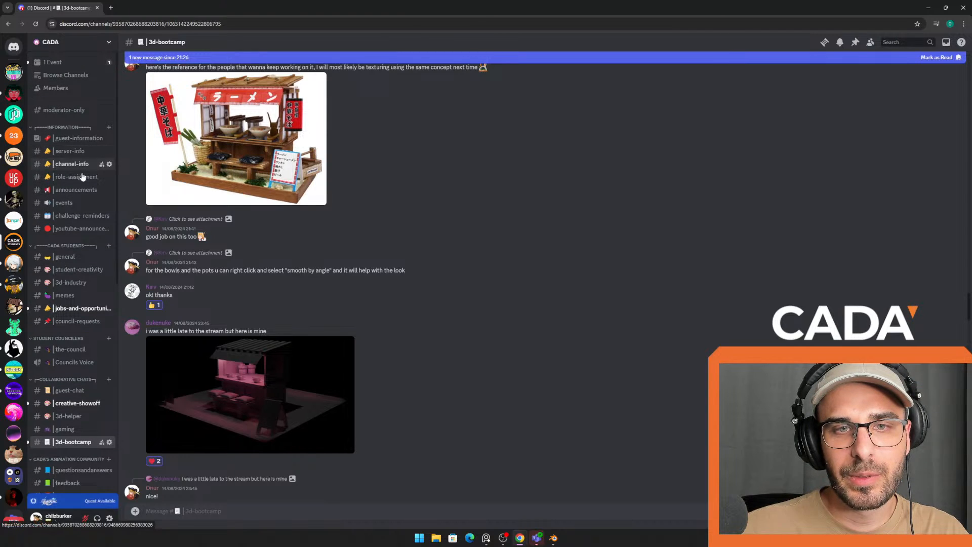
{"action": "scroll", "coordinate": [81, 192], "scroll_direction": "down", "scroll_amount": 3}
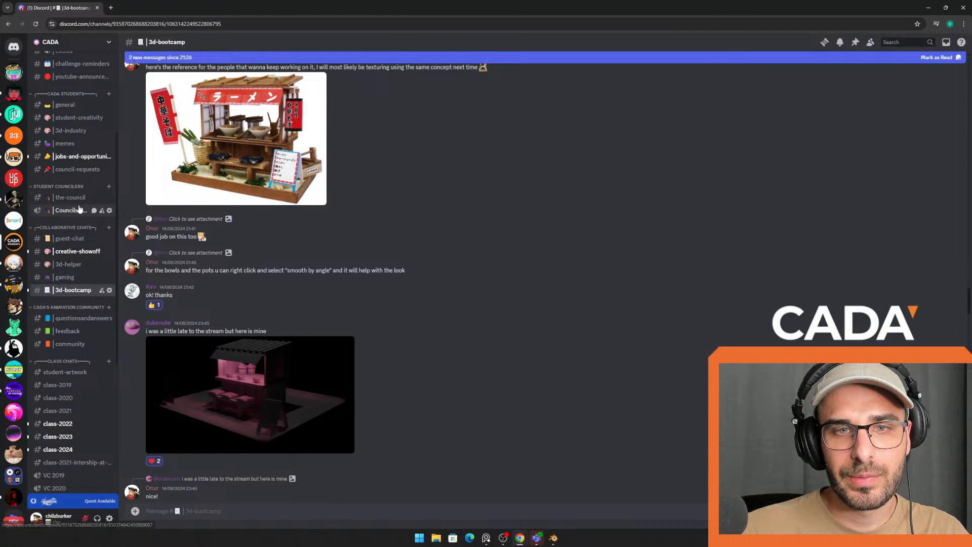
{"action": "scroll", "coordinate": [80, 209], "scroll_direction": "down", "scroll_amount": 3}
{"action": "left_click_drag", "start_coordinate": [325, 8], "coordinate": [0, 134]}
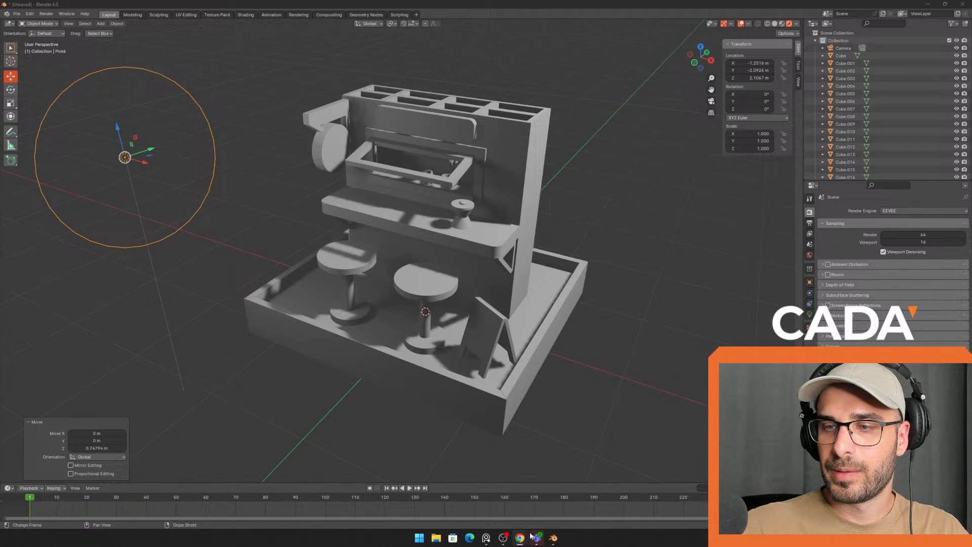
- Set the render engine to Cycles and view the rendered kiosk from the front
{"action": "left_click", "coordinate": [921, 212]}
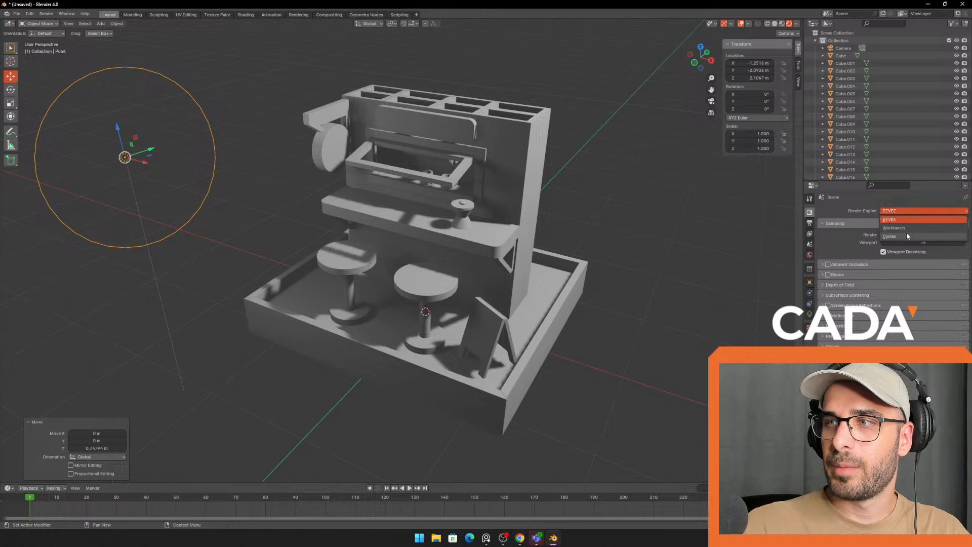
{"action": "left_click", "coordinate": [907, 231]}
{"action": "middle_click_drag", "start_coordinate": [629, 241], "coordinate": [580, 234]}
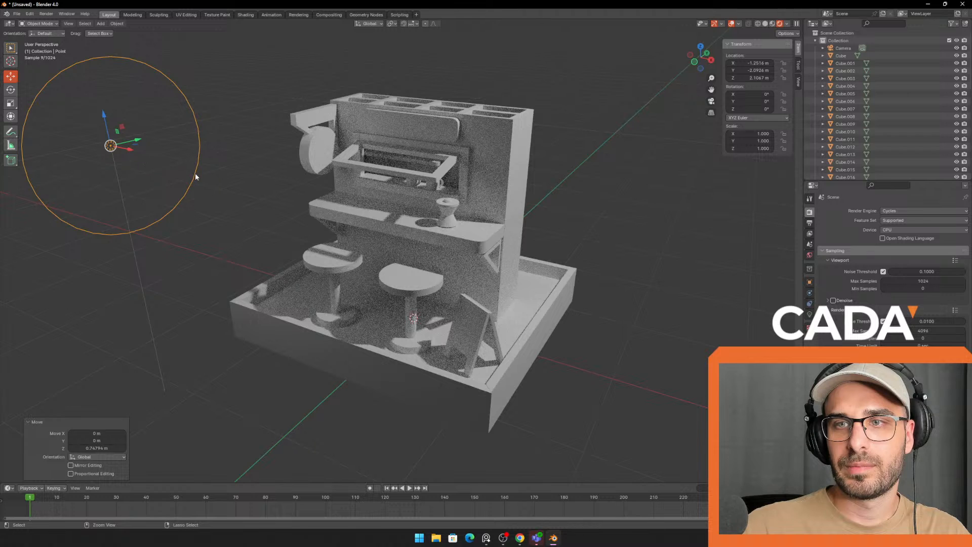
{"action": "key", "text": "ctrl+c"}
{"action": "key", "text": "ctrl+v"}
{"action": "key", "text": "Delete"}
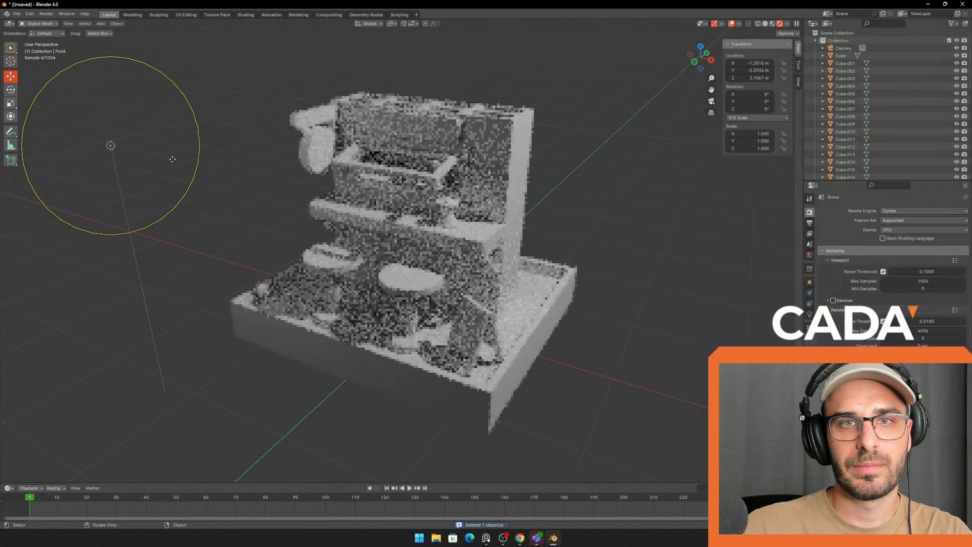
- Compare the kiosk in material preview and rendered viewport shading, and return to solid shading
{"action": "left_click", "coordinate": [765, 23]}
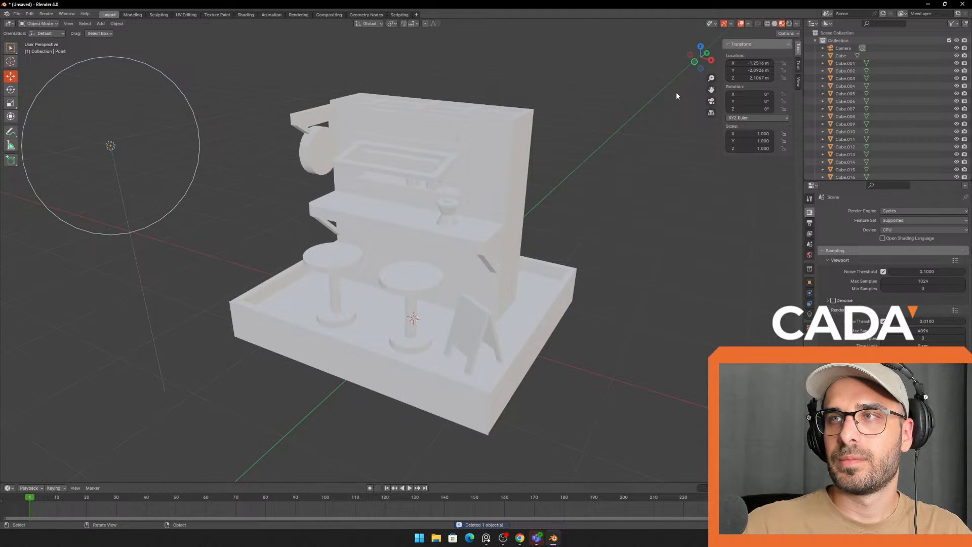
{"action": "left_click", "coordinate": [789, 23]}
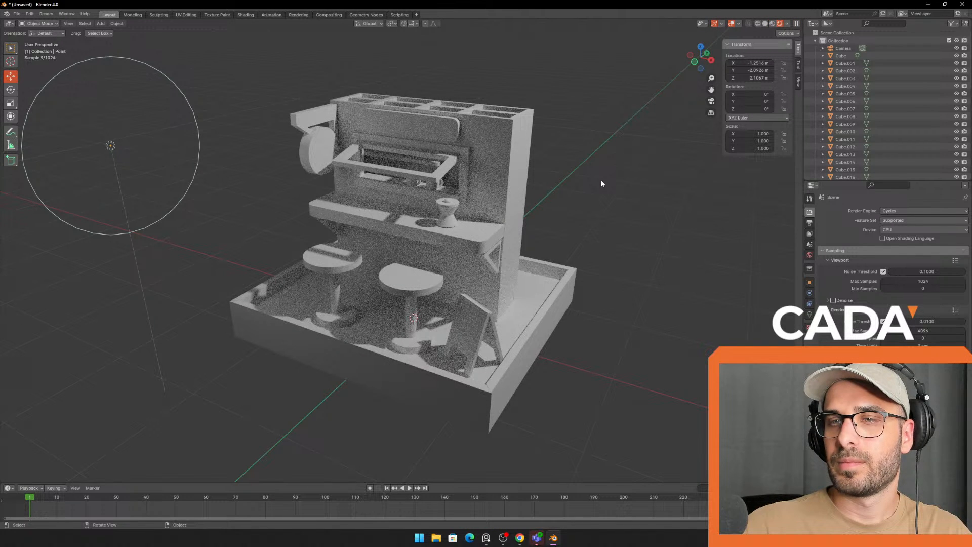
{"action": "left_click", "coordinate": [774, 24]}
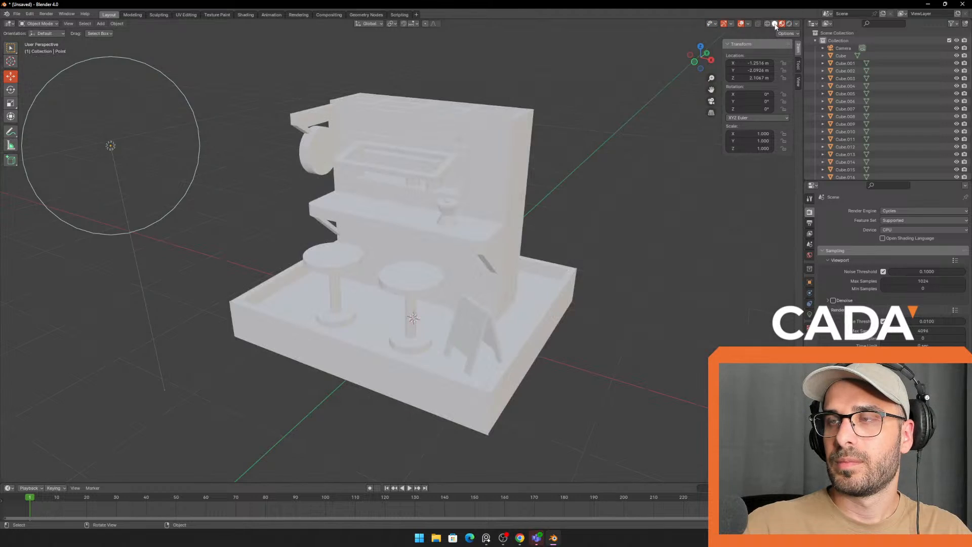
{"action": "left_click", "coordinate": [771, 24]}
{"action": "left_click", "coordinate": [774, 23]}
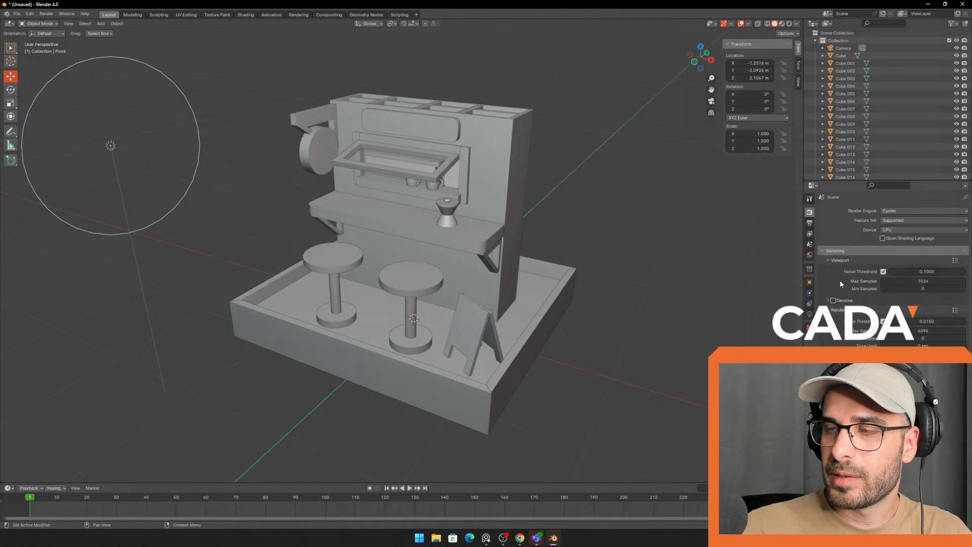
- Enable viewport denoising for Cycles, check the rendered kiosk with overlays hidden, and return to solid shading
{"action": "left_click", "coordinate": [832, 301]}
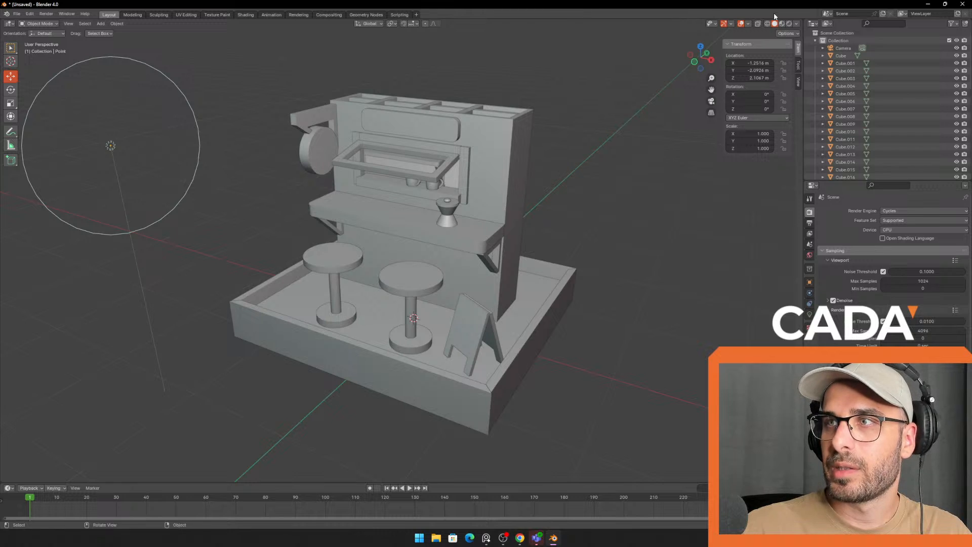
{"action": "left_click", "coordinate": [789, 23]}
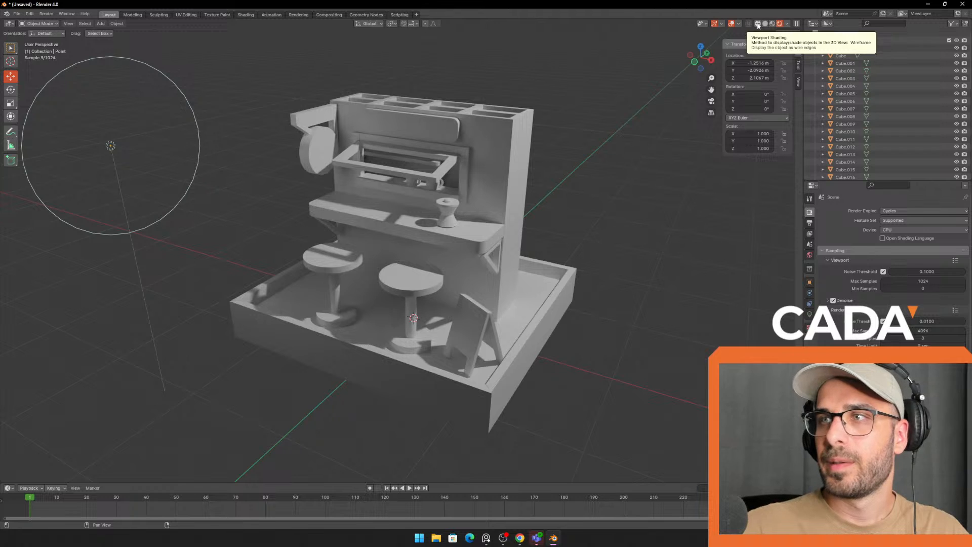
{"action": "left_click", "coordinate": [730, 24]}
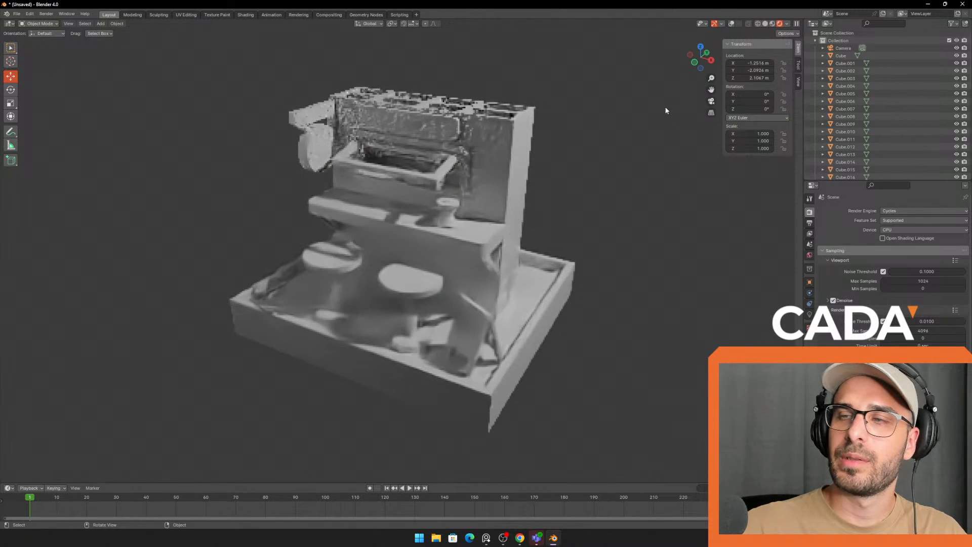
{"action": "left_click", "coordinate": [758, 23]}
{"action": "left_click", "coordinate": [774, 25]}
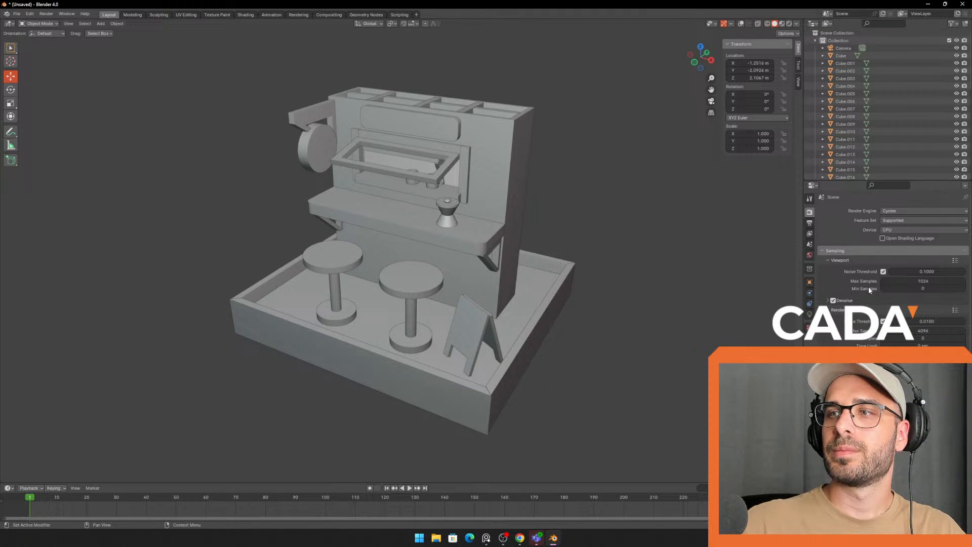
- View the kiosk from the side in wireframe and solid shading, and turn the viewport overlays back on
{"action": "mouse_move", "coordinate": [593, 200]}
{"action": "middle_mouse_down"}
{"action": "mouse_move", "coordinate": [567, 183]}
{"action": "mouse_move", "coordinate": [576, 186]}
{"action": "middle_mouse_up"}
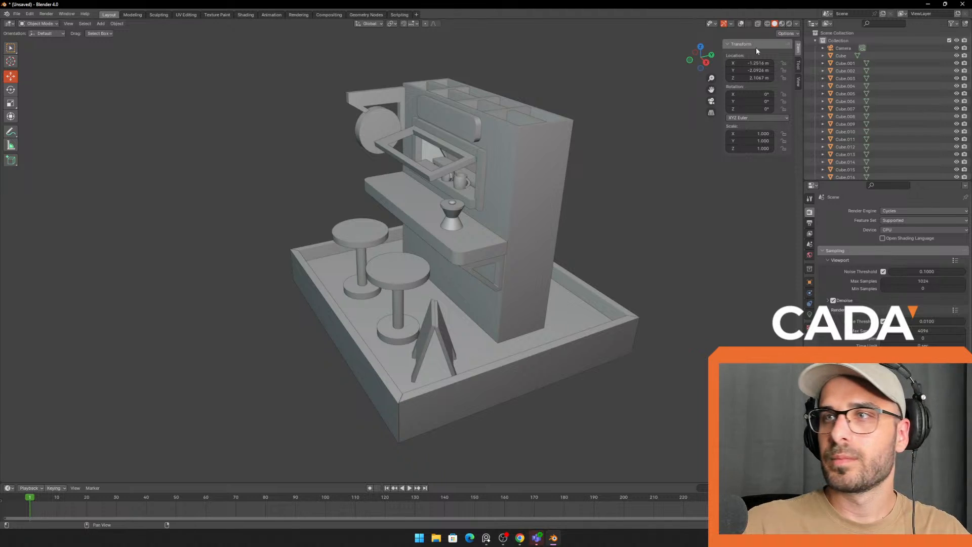
{"action": "left_click", "coordinate": [758, 24]}
{"action": "left_click", "coordinate": [758, 24]}
{"action": "left_click", "coordinate": [768, 24]}
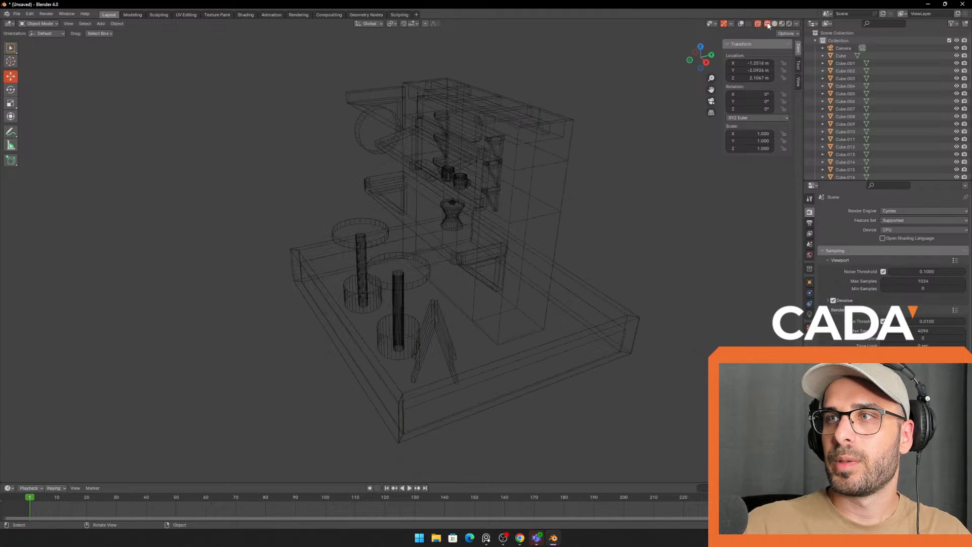
{"action": "left_click", "coordinate": [774, 24]}
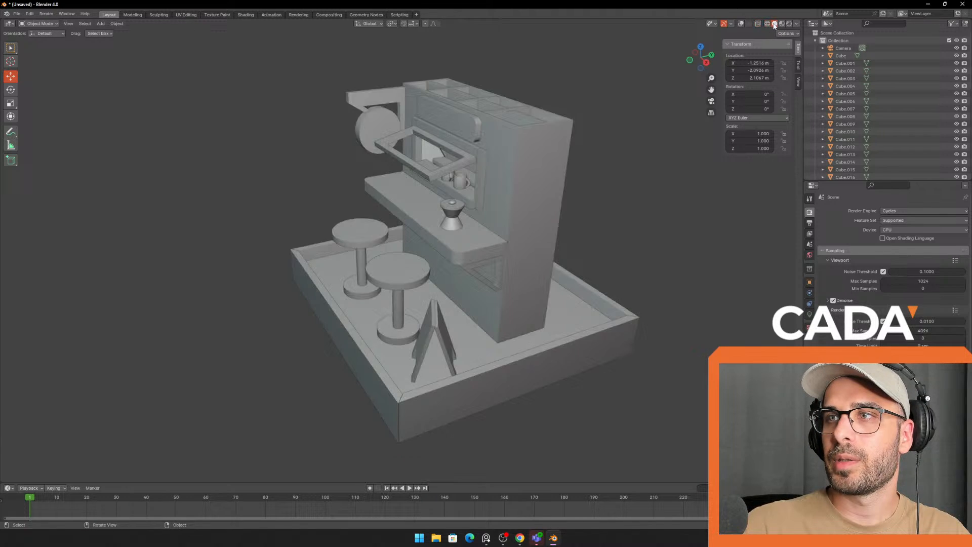
{"action": "left_click", "coordinate": [742, 24]}
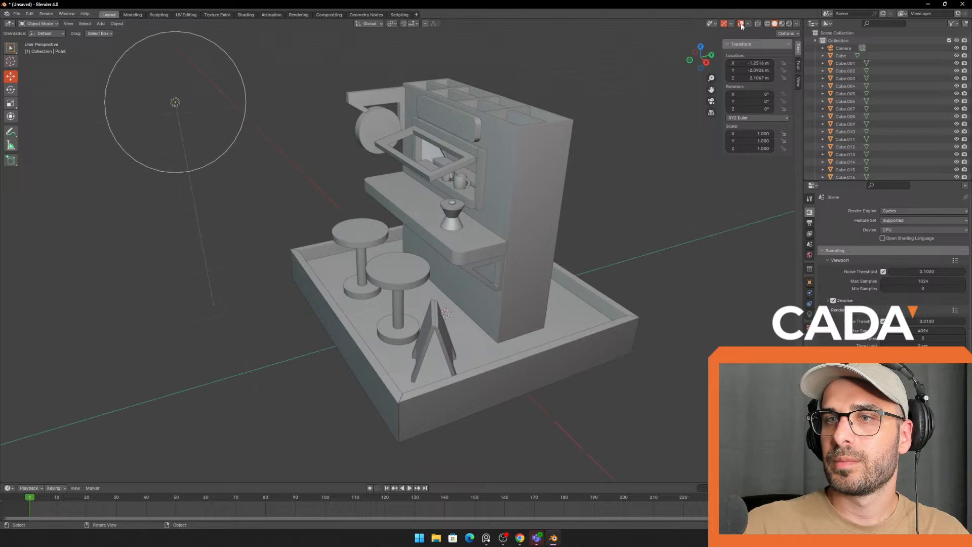
- Duplicate the point light and move the copy about 1.63 m along the X axis
{"action": "key", "text": "ctrl+c"}
{"action": "middle_click_drag", "start_coordinate": [219, 106], "coordinate": [453, 127]}
{"action": "key", "text": "ctrl+v"}
{"action": "left_click_drag", "start_coordinate": [451, 82], "coordinate": [282, 107]}
{"action": "middle_click_drag", "start_coordinate": [282, 107], "coordinate": [590, 93]}
- Show the kiosk in rendered viewport shading and hide the viewport overlays to check the new lighting
{"action": "left_click", "coordinate": [790, 25]}
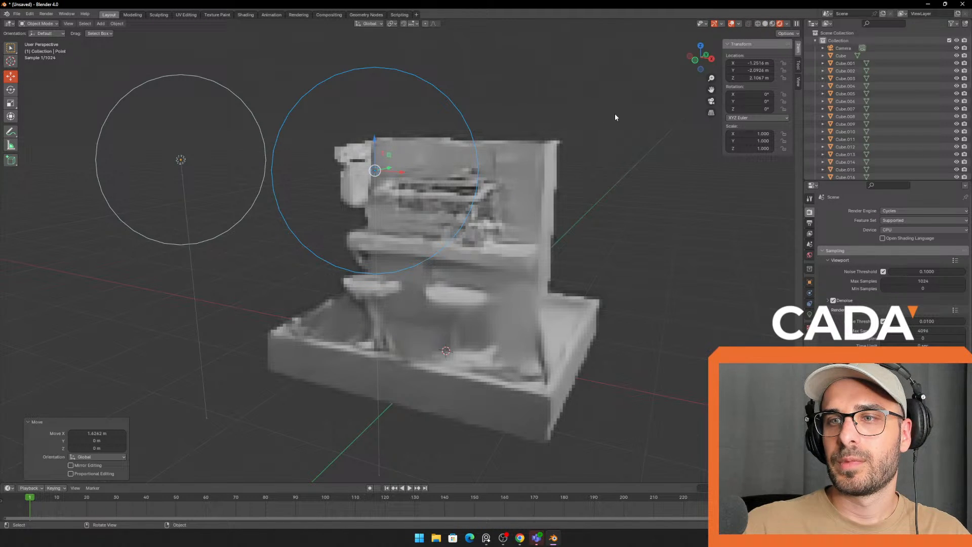
{"action": "middle_click_drag", "start_coordinate": [603, 159], "coordinate": [620, 178]}
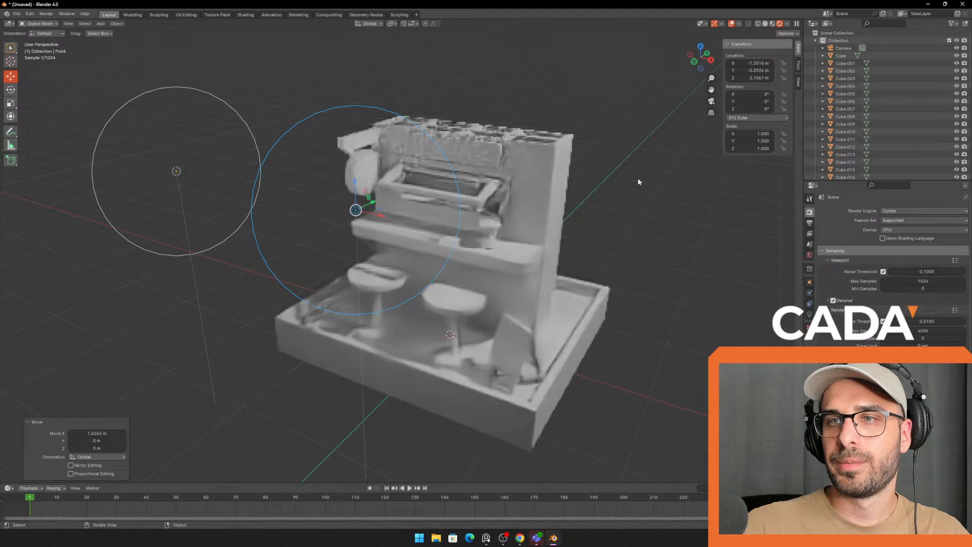
{"action": "left_click", "coordinate": [732, 24]}
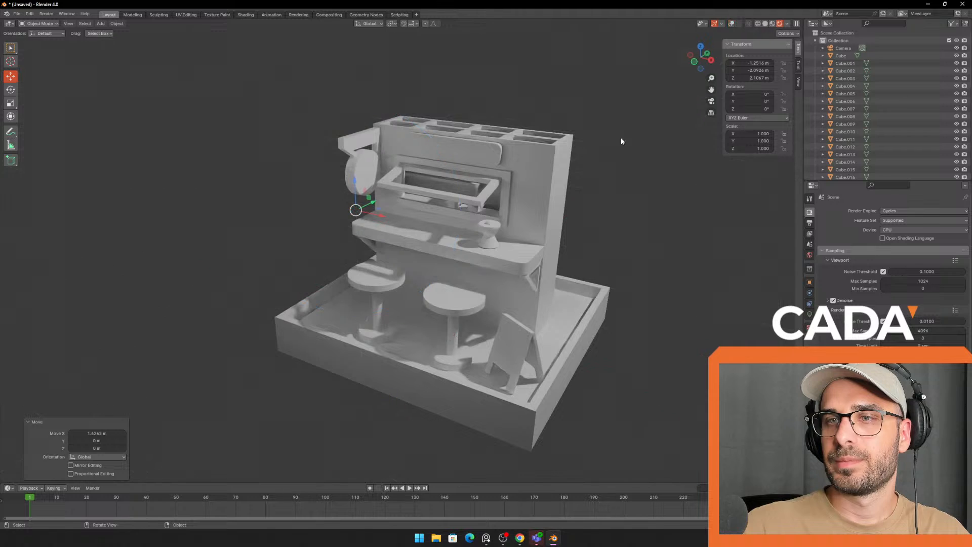
{"action": "middle_click_drag", "start_coordinate": [641, 160], "coordinate": [659, 228]}
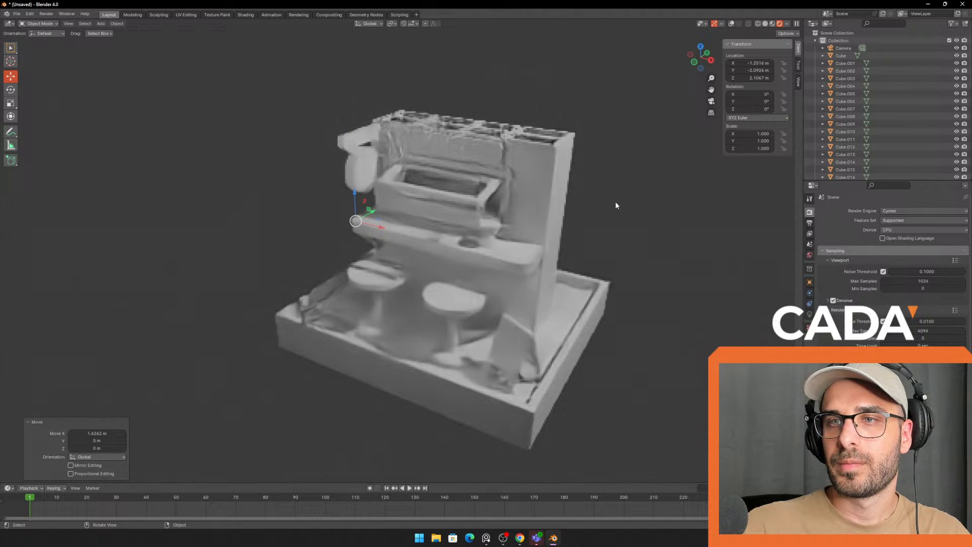
{"action": "middle_click_drag", "start_coordinate": [616, 205], "coordinate": [614, 204]}
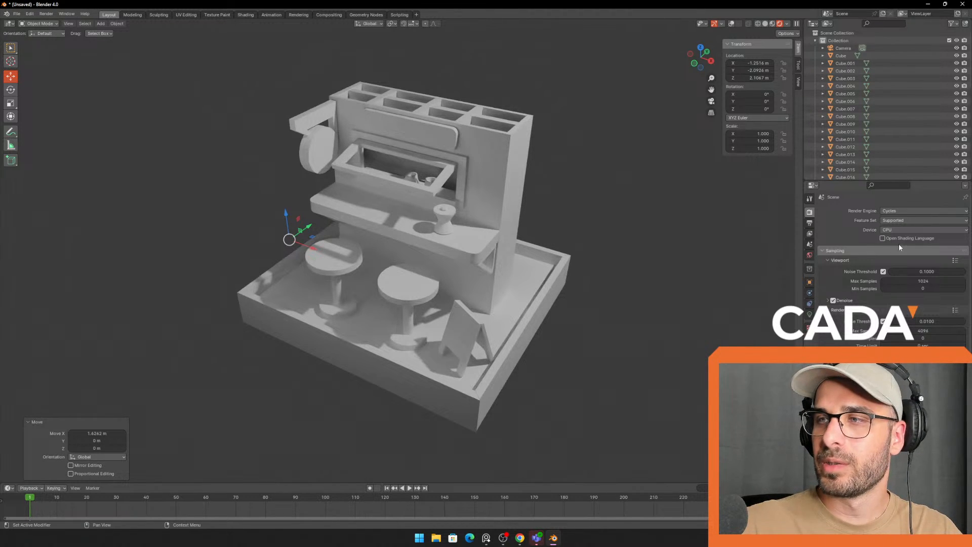
- Set the render engine to EEVEE and view the rendered kiosk at an angle
{"action": "left_click", "coordinate": [911, 211]}
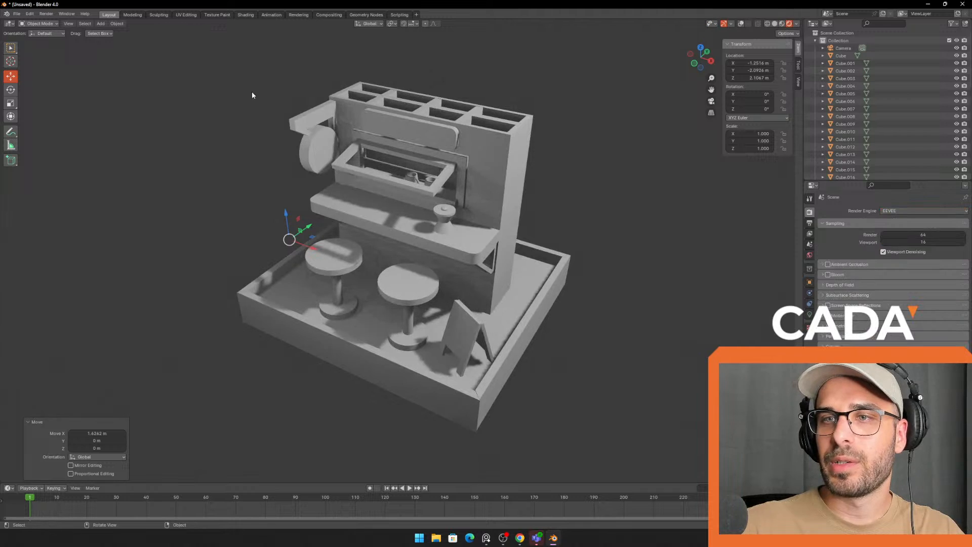
{"action": "middle_click_drag", "start_coordinate": [577, 192], "coordinate": [608, 190]}
{"action": "left_click", "coordinate": [543, 167]}
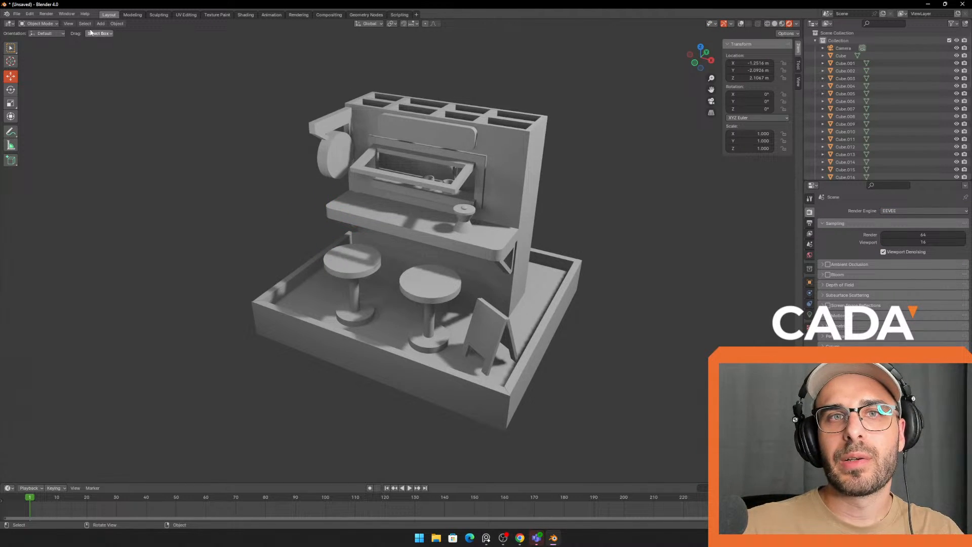
{"action": "left_click", "coordinate": [70, 24]}
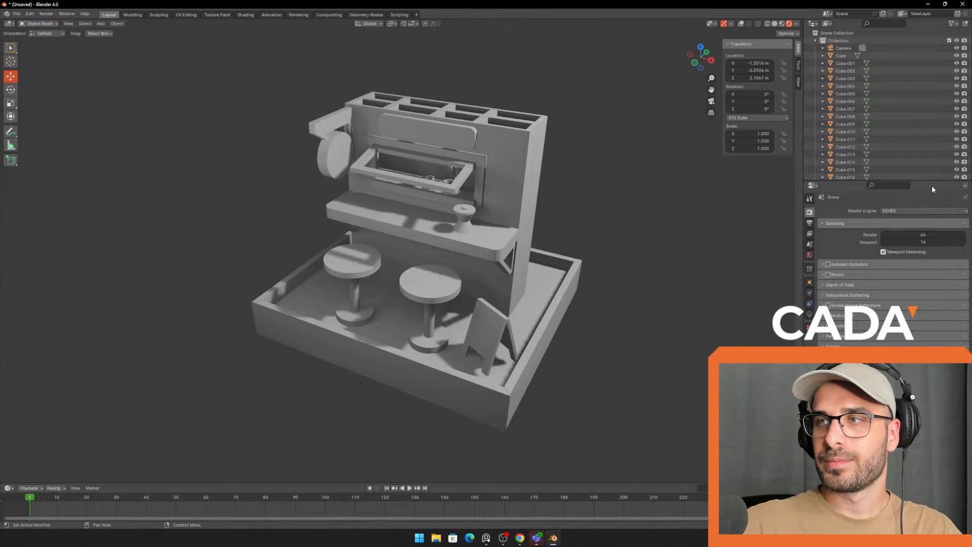
- Switch the render engine to Cycles for comparison, and set it back to EEVEE
{"action": "left_click", "coordinate": [901, 212]}
{"action": "left_click", "coordinate": [901, 236]}
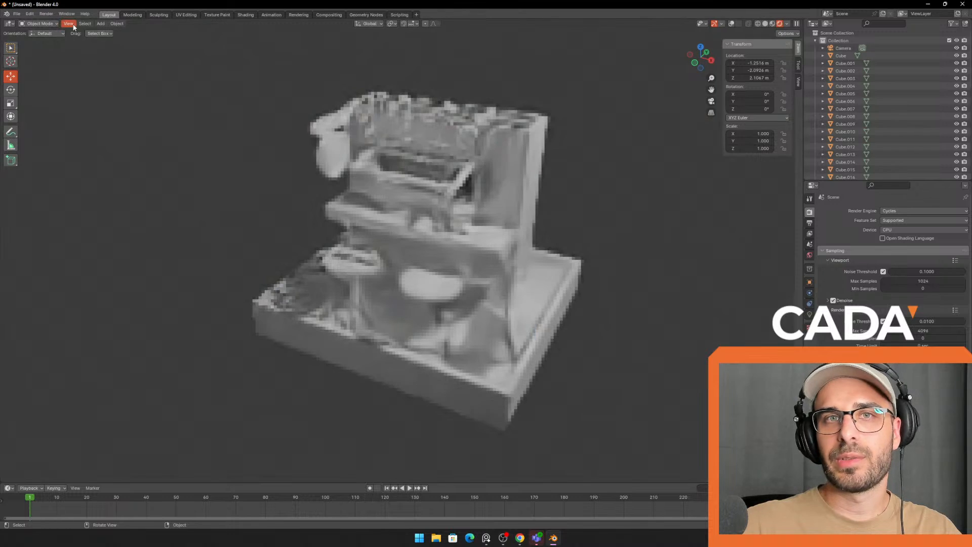
{"action": "left_click", "coordinate": [68, 23]}
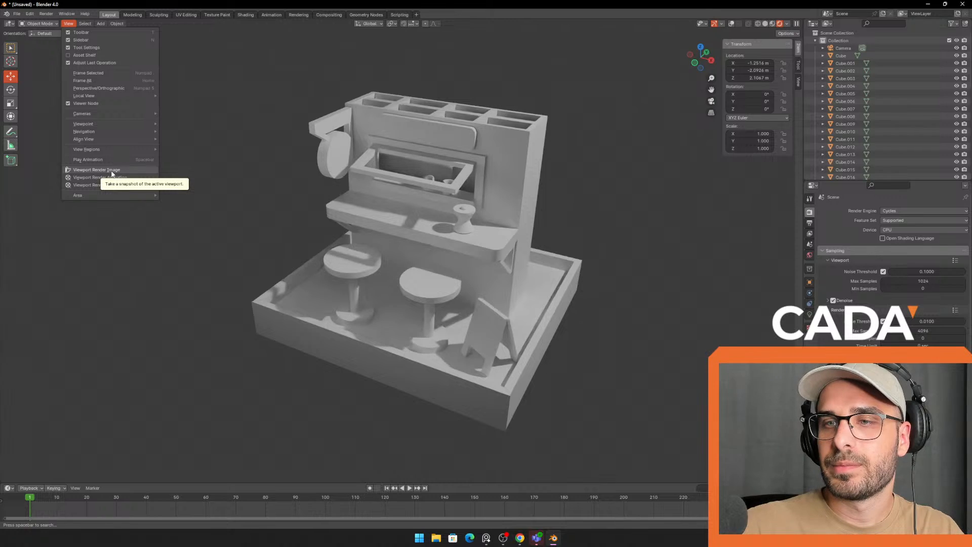
{"action": "left_click", "coordinate": [904, 211]}
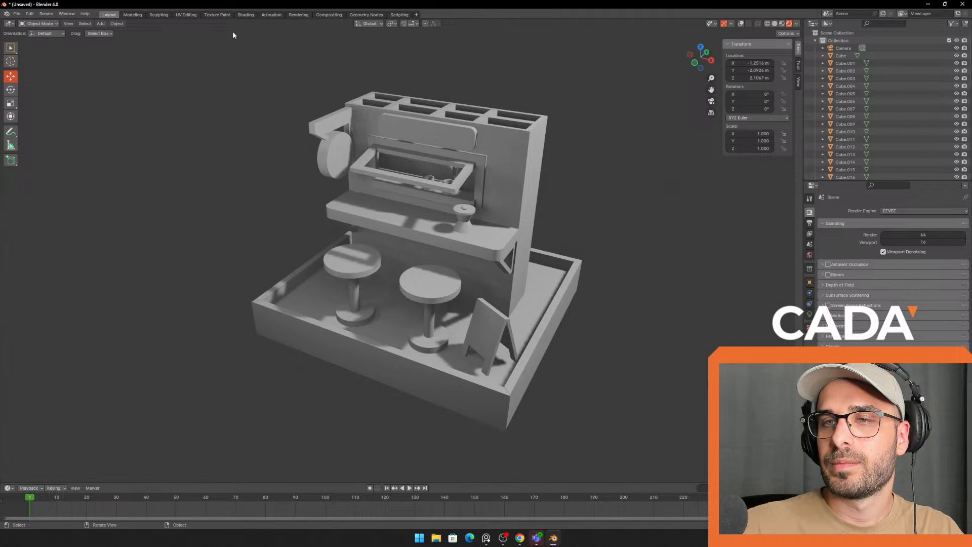
{"action": "left_click", "coordinate": [69, 24]}
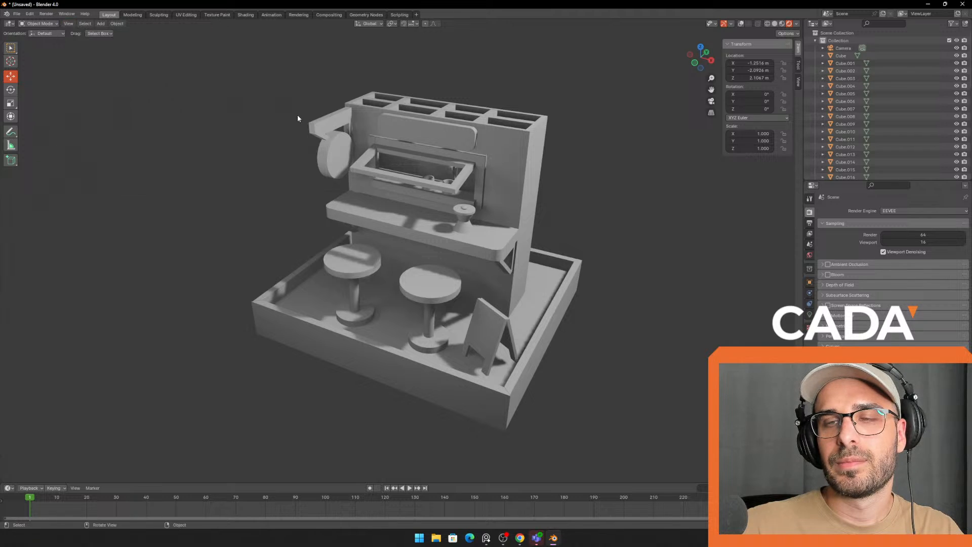
- Frame the whole kiosk from a lower front angle and take a viewport render image of it
{"action": "middle_click_drag", "start_coordinate": [297, 114], "coordinate": [267, 93]}
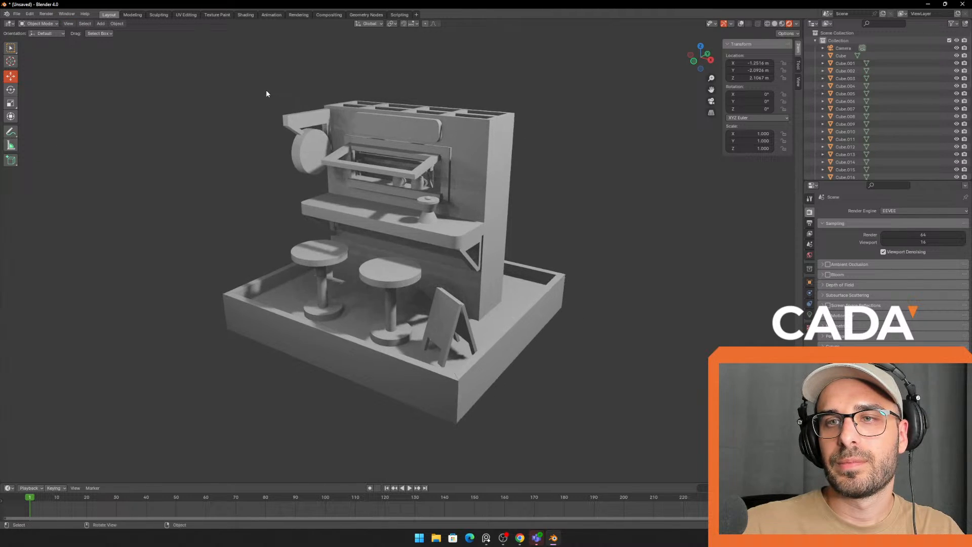
{"action": "left_click", "coordinate": [74, 24]}
{"action": "left_click", "coordinate": [120, 98]}
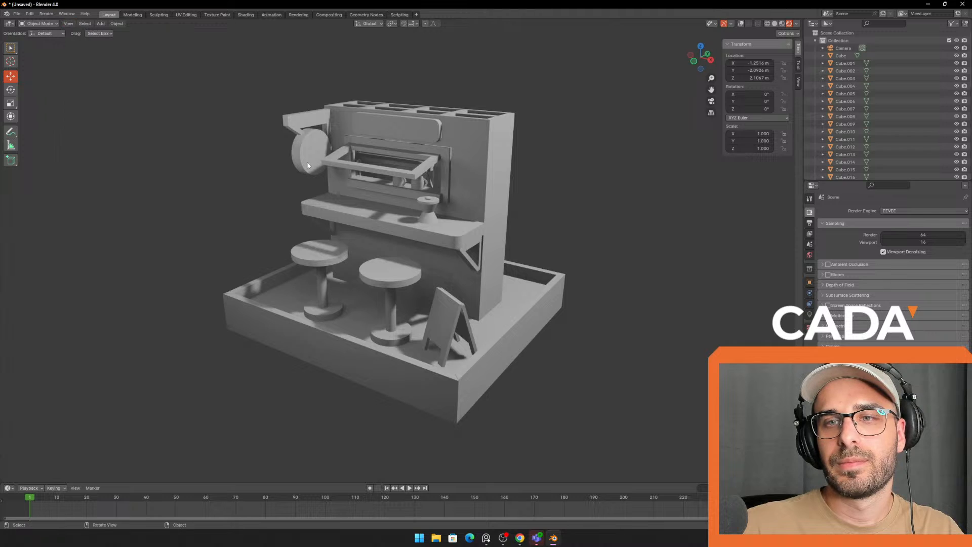
{"action": "mouse_move", "coordinate": [263, 148]}
{"action": "middle_mouse_down", "text": "shift"}
{"action": "mouse_move", "coordinate": [270, 154]}
{"action": "mouse_move", "coordinate": [249, 140]}
{"action": "middle_mouse_up", "text": "shift"}
{"action": "scroll", "coordinate": [269, 154], "scroll_direction": "down", "scroll_amount": 1}
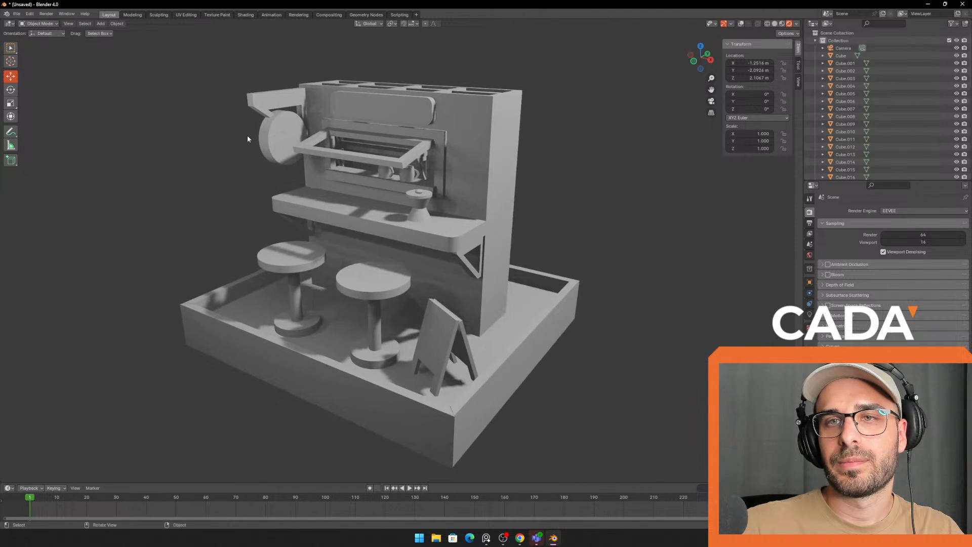
{"action": "left_click", "coordinate": [69, 24]}
{"action": "left_click", "coordinate": [86, 170]}
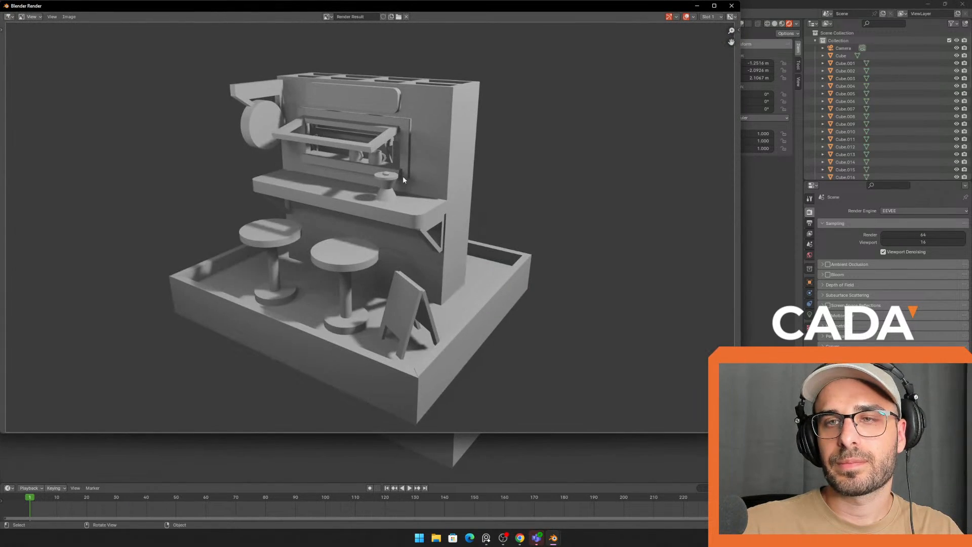
- Save the rendered image as BootcampCoffeeShop.png in the Pictures folder
{"action": "left_click", "coordinate": [69, 17]}
{"action": "left_click", "coordinate": [102, 87]}
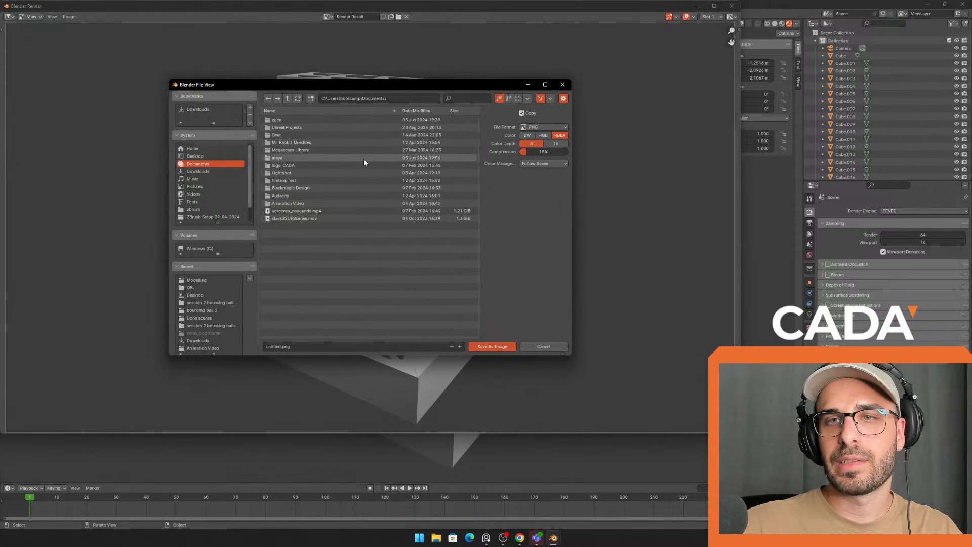
{"action": "left_click", "coordinate": [200, 187]}
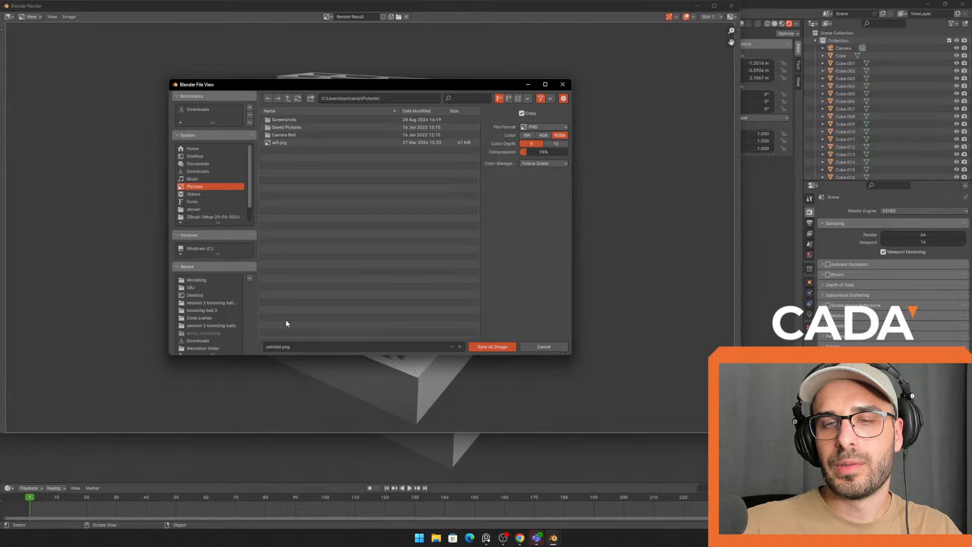
{"action": "left_click", "coordinate": [283, 346]}
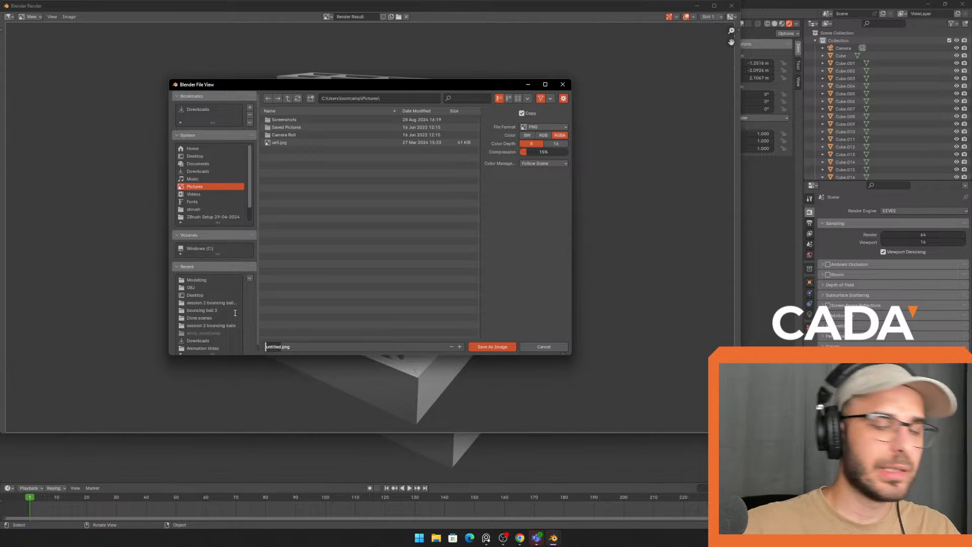
{"action": "type", "text": "Bootcamp"}
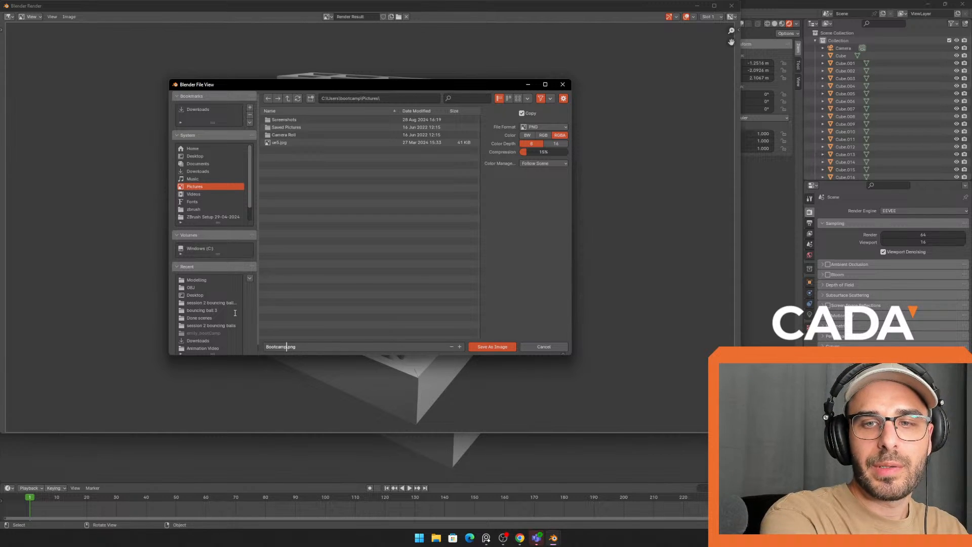
{"action": "type", "text": "CoffeeShop"}
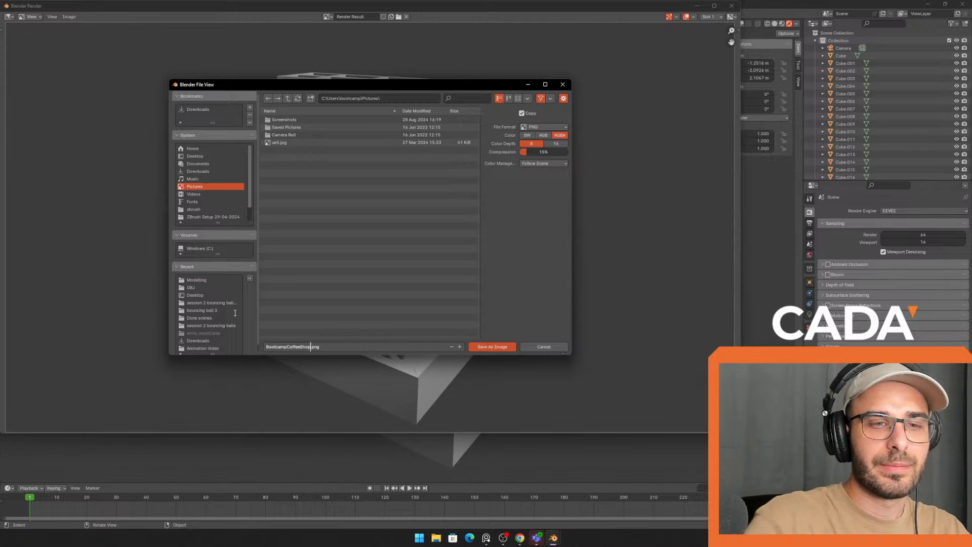
{"action": "left_click", "coordinate": [500, 348]}
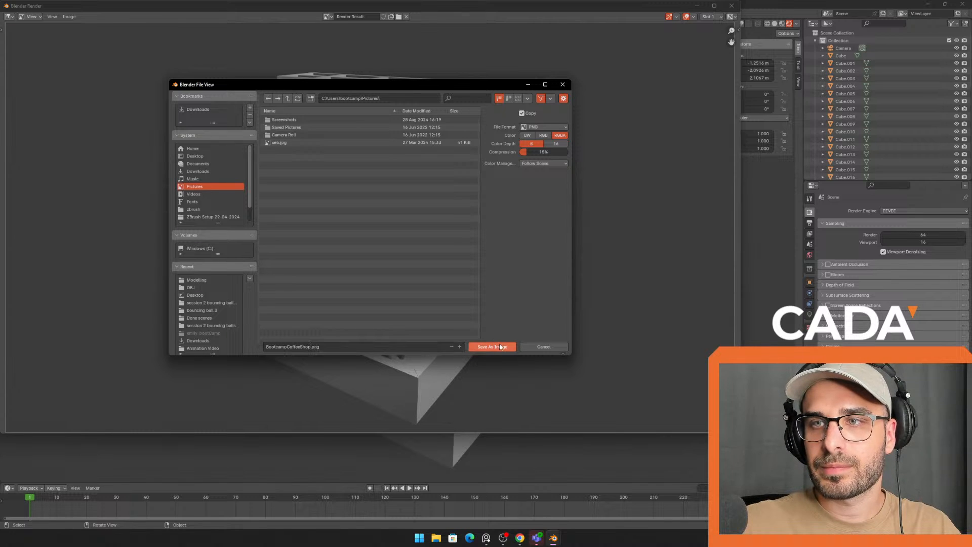
{"action": "left_click", "coordinate": [500, 347]}
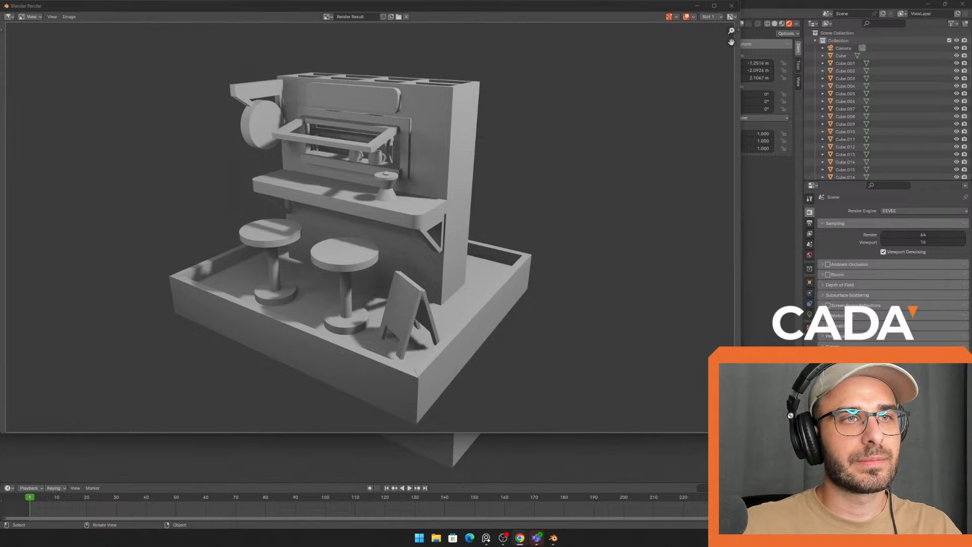
- Switch to Discord, open the 3d-bootcamp channel of the CADA server and look through the students' posted kiosk images
{"action": "left_click_drag", "start_coordinate": [0, 101], "coordinate": [506, 1]}
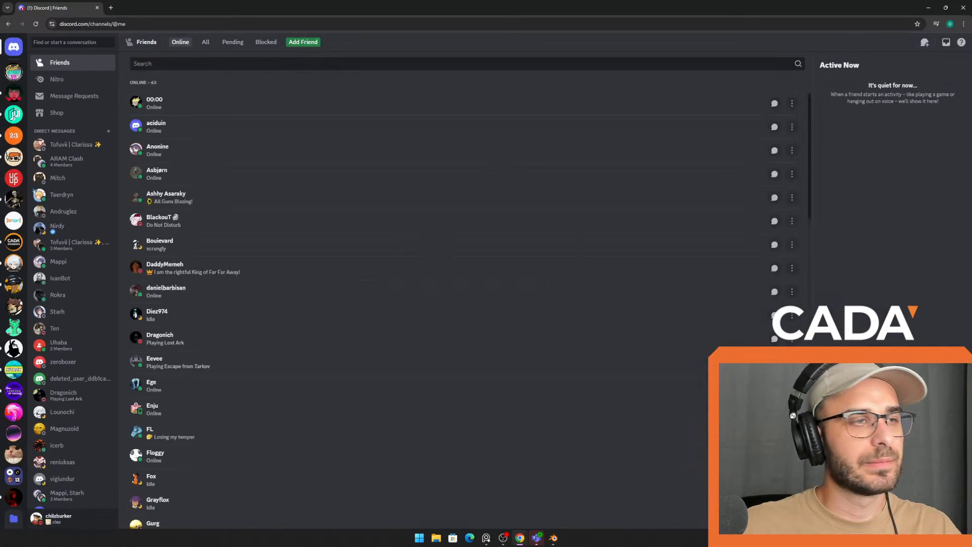
{"action": "left_click", "coordinate": [14, 242]}
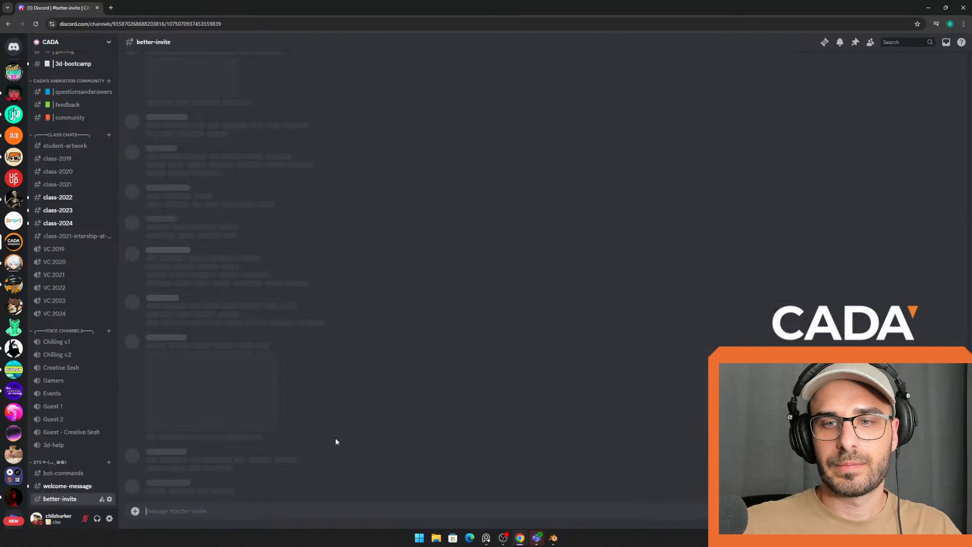
{"action": "scroll", "coordinate": [76, 253], "scroll_direction": "up", "scroll_amount": 5}
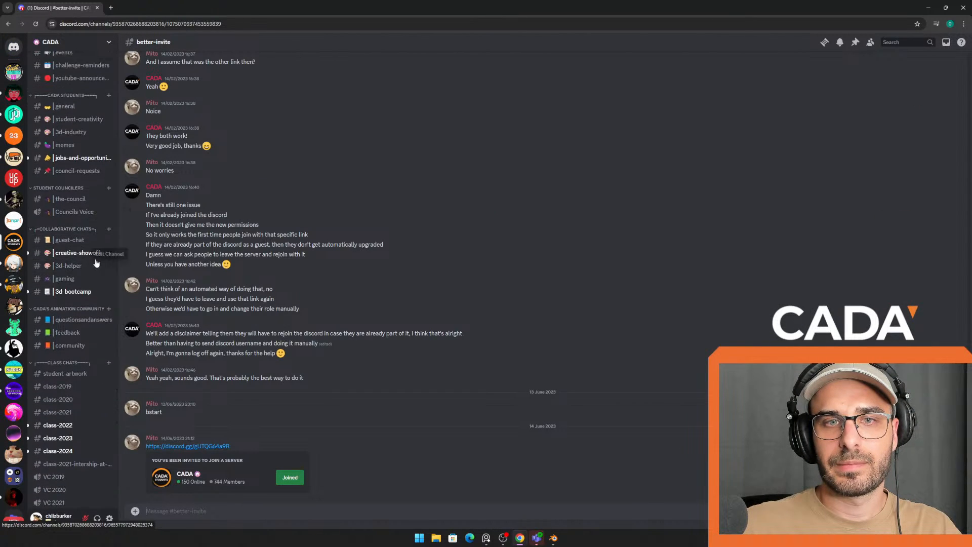
{"action": "left_click", "coordinate": [74, 292]}
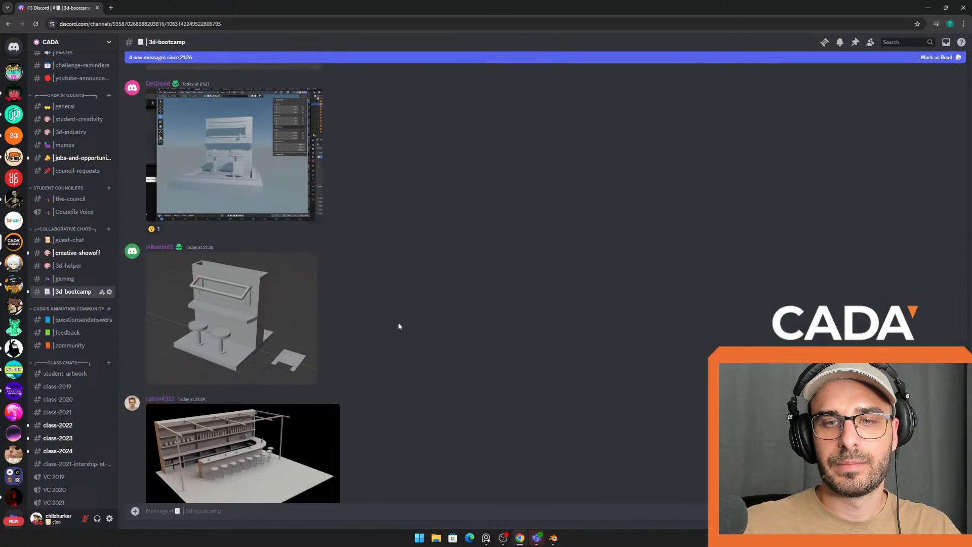
{"action": "scroll", "coordinate": [412, 303], "scroll_direction": "down", "scroll_amount": 2}
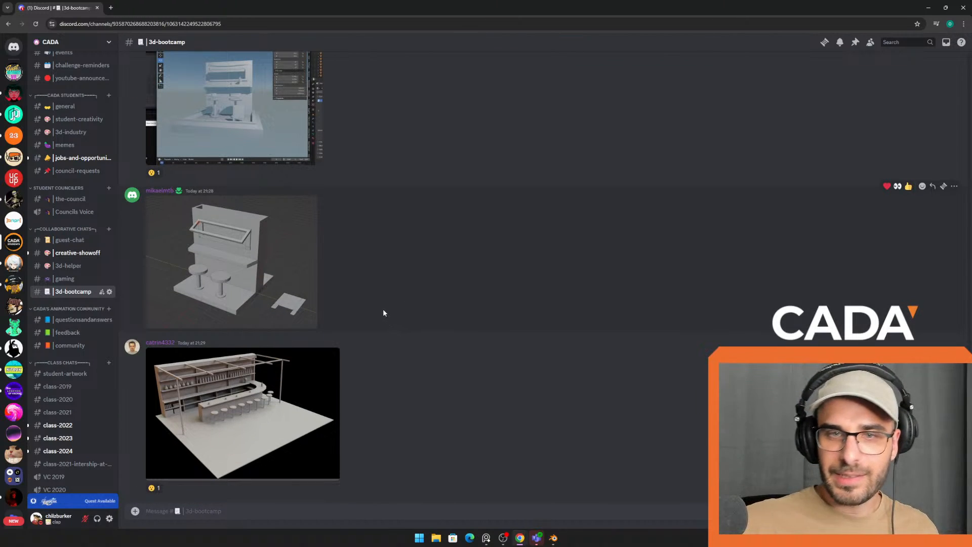
{"action": "scroll", "coordinate": [386, 268], "scroll_direction": "up", "scroll_amount": 6}
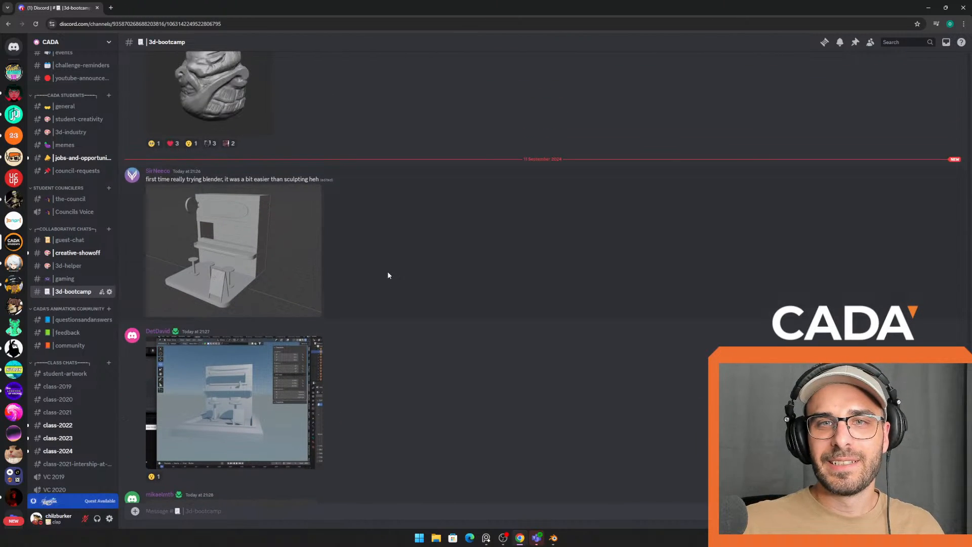
{"action": "scroll", "coordinate": [388, 274], "scroll_direction": "down", "scroll_amount": 6}
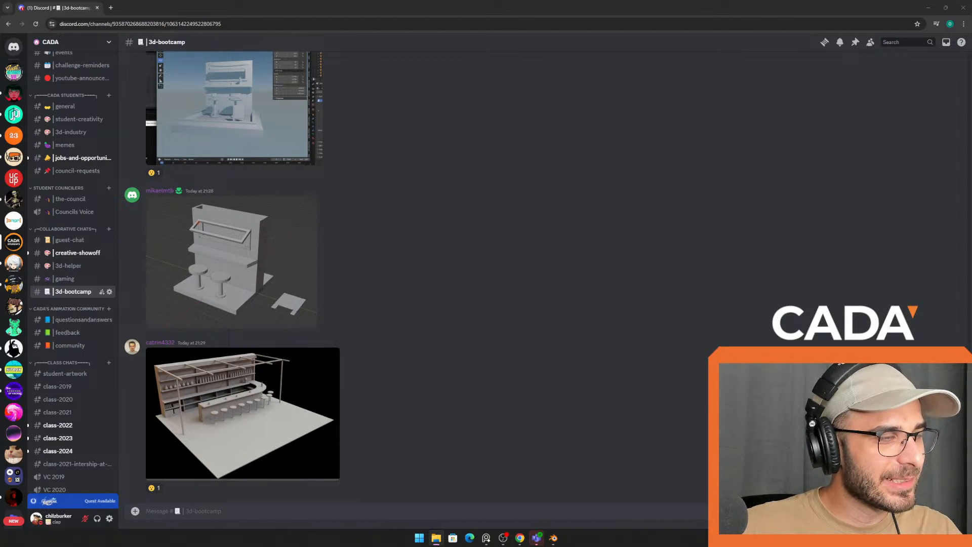
- Post BootcampCoffeeShop.png in the channel with the message "My coffee shop for the bootcamp! Good job everyone" and a red heart emoji
{"action": "left_click_drag", "start_coordinate": [486, 536], "coordinate": [226, 500]}
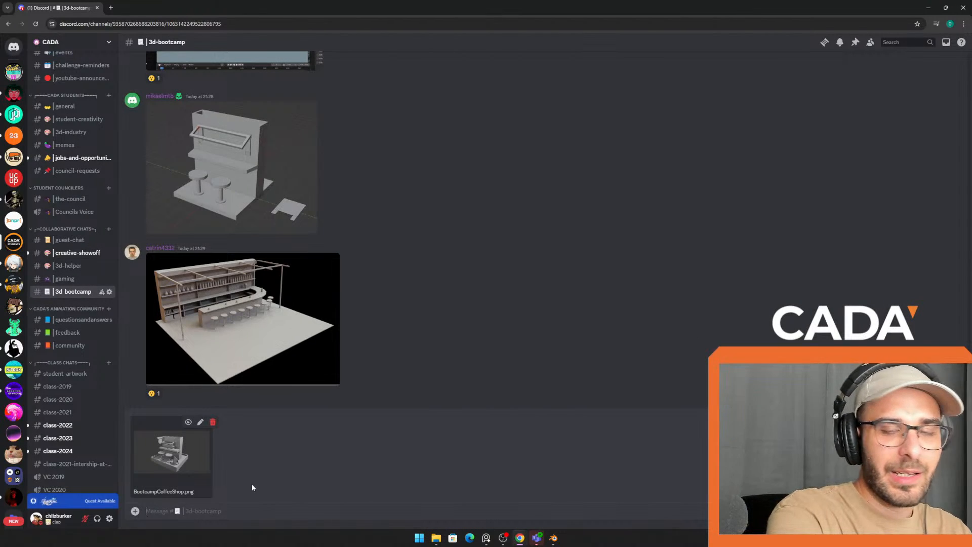
{"action": "type", "text": "My coffee shop for the bootcamp! Good job everyone"}
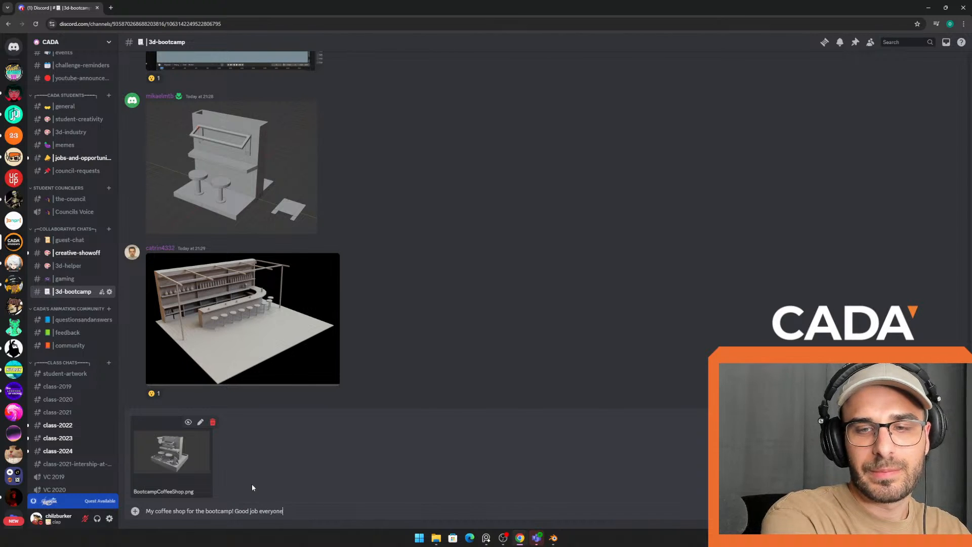
{"action": "left_click", "coordinate": [939, 511]}
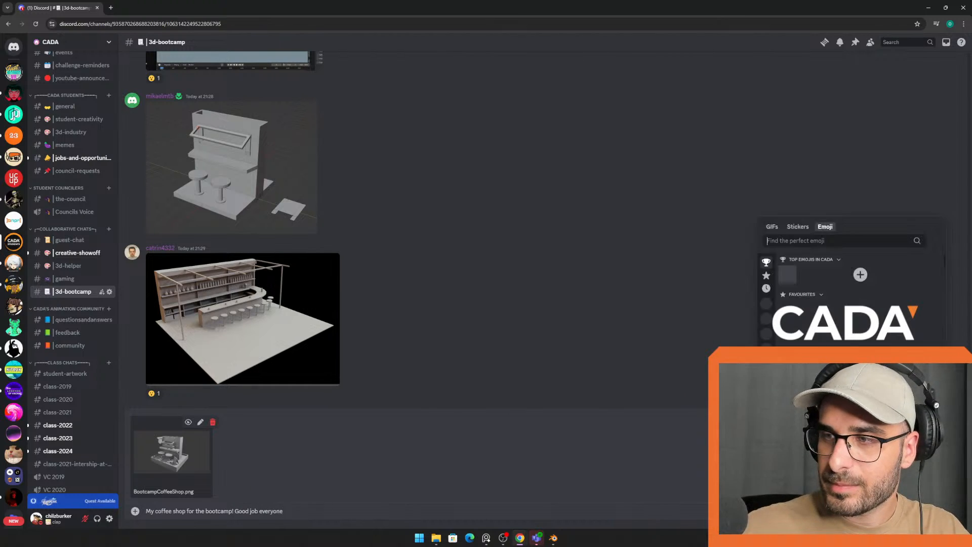
{"action": "left_click", "coordinate": [838, 342]}
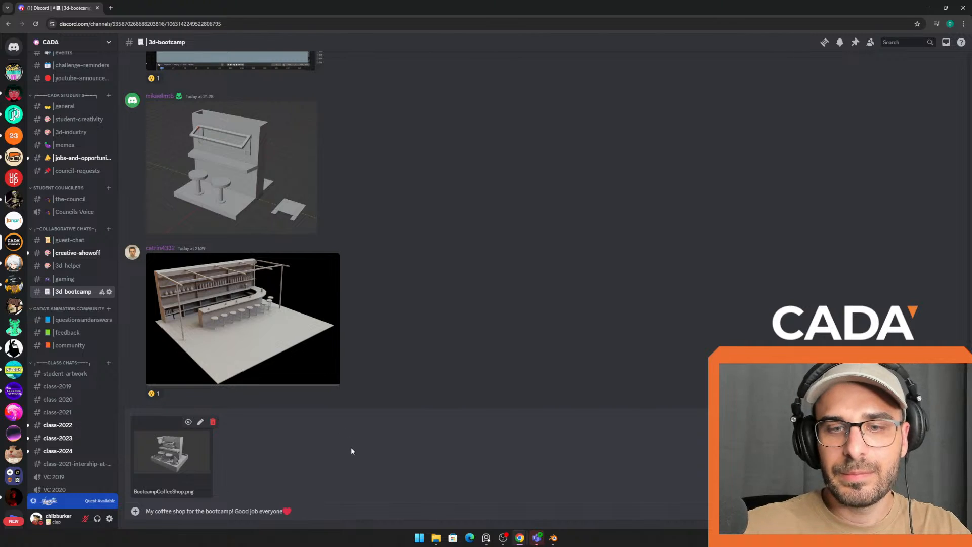
{"action": "key", "text": "Return"}
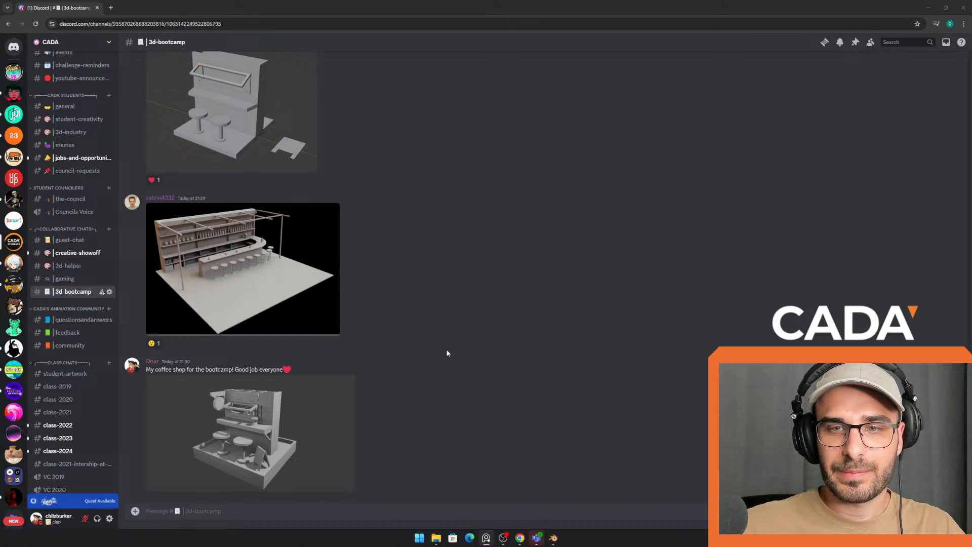
- Enlarge the student kiosk image captioned "first time really trying blender" to examine it and add a red heart reaction to the post
{"action": "scroll", "coordinate": [447, 353], "scroll_direction": "up", "scroll_amount": 15}
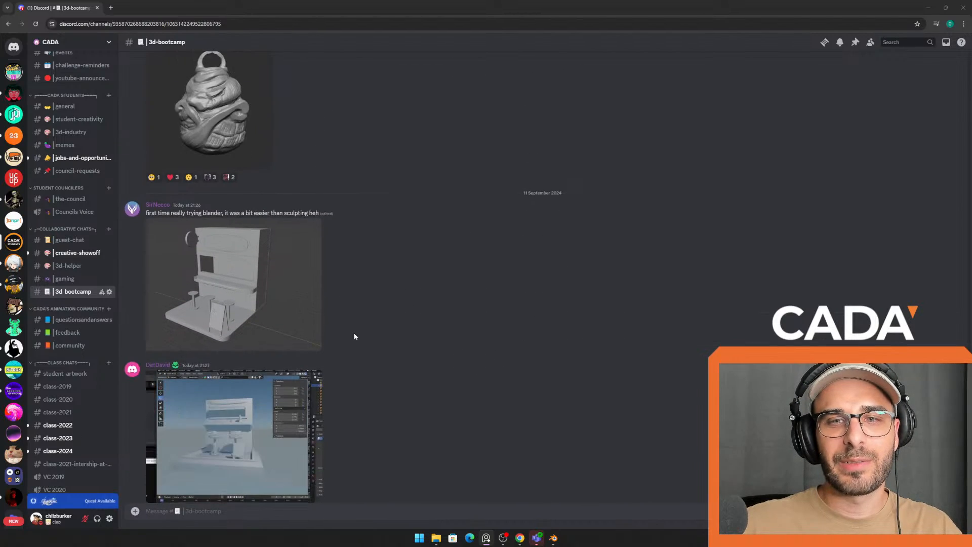
{"action": "left_click", "coordinate": [287, 268]}
{"action": "left_click", "coordinate": [198, 293]}
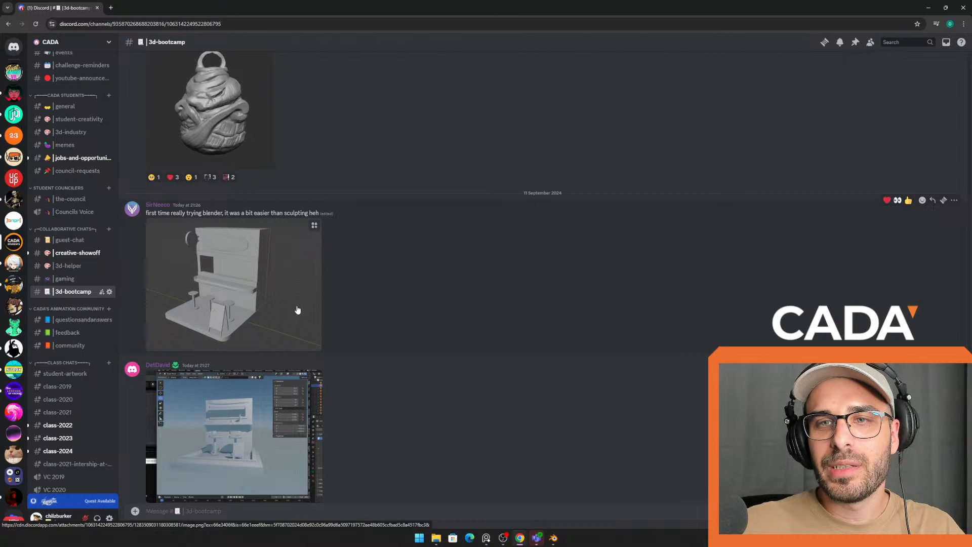
{"action": "left_click", "coordinate": [298, 304]}
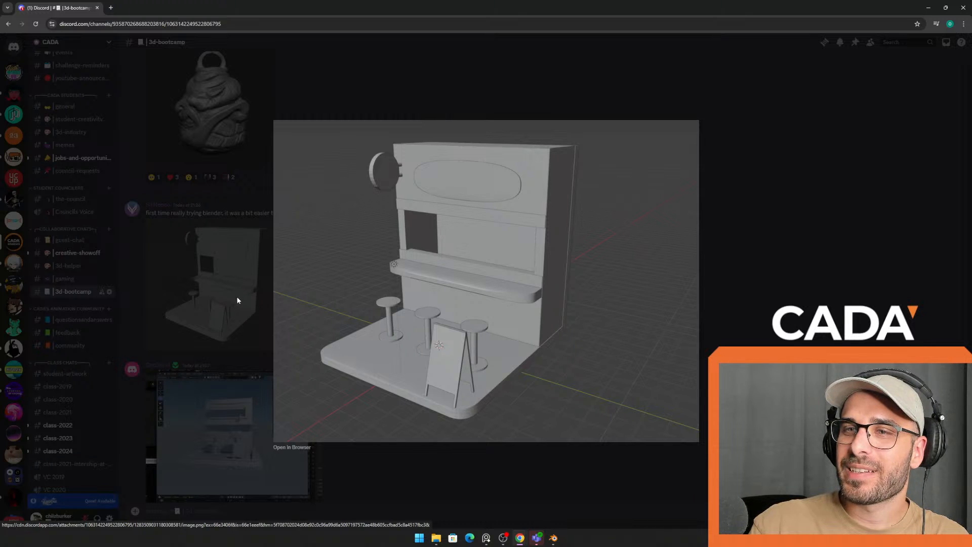
{"action": "left_click", "coordinate": [221, 298]}
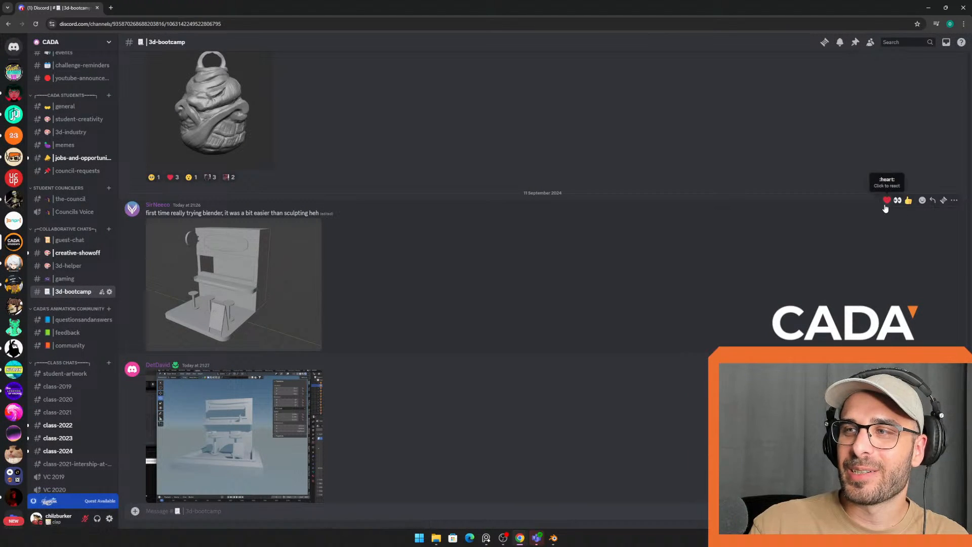
{"action": "left_click", "coordinate": [264, 296]}
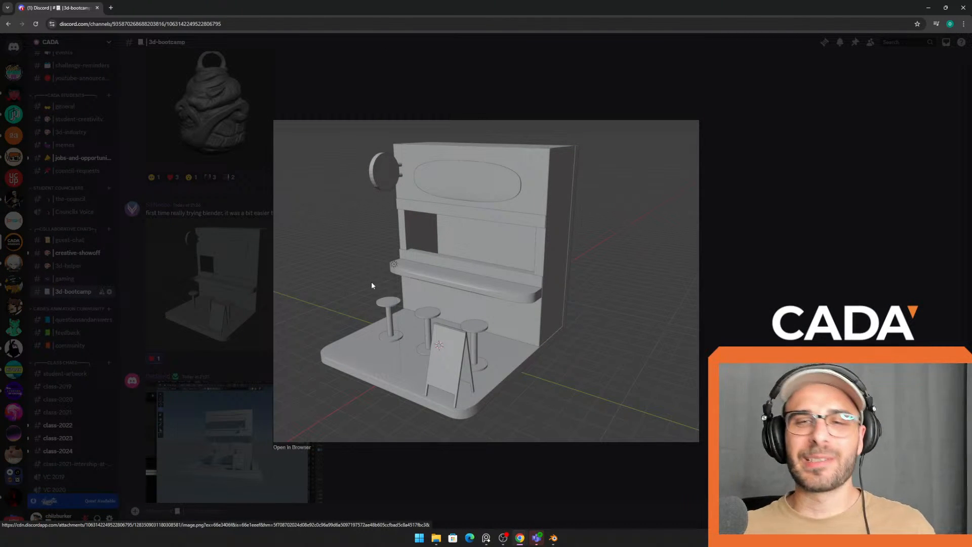
{"action": "left_click", "coordinate": [214, 288]}
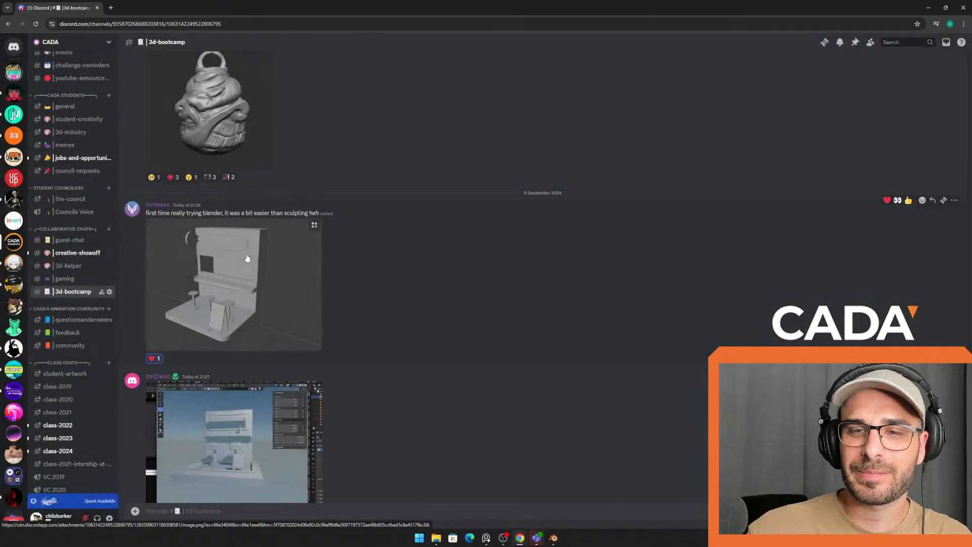
- Enlarge the kiosk screenshot with the blue sky background and add a red heart reaction to its post
{"action": "scroll", "coordinate": [271, 328], "scroll_direction": "down", "scroll_amount": 3}
{"action": "left_click", "coordinate": [256, 323]}
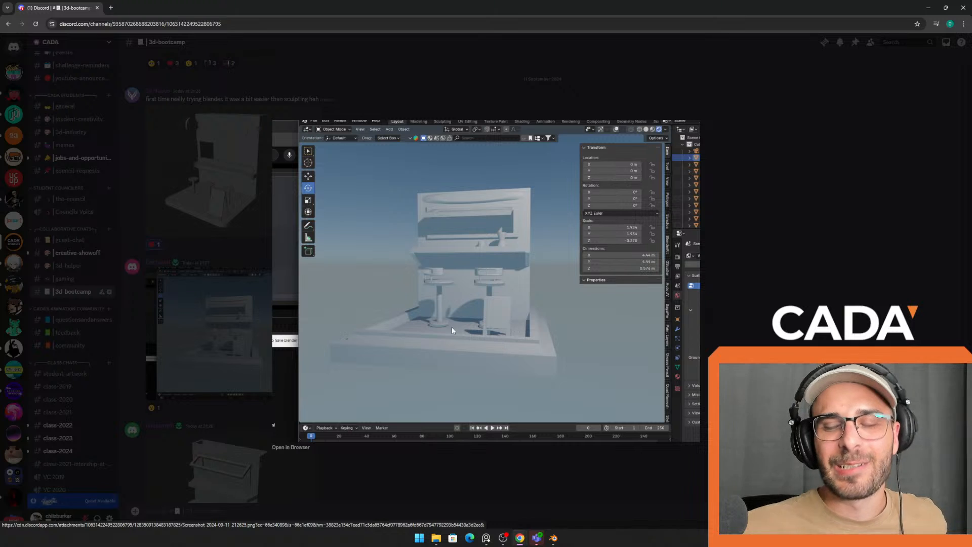
{"action": "left_click", "coordinate": [252, 329]}
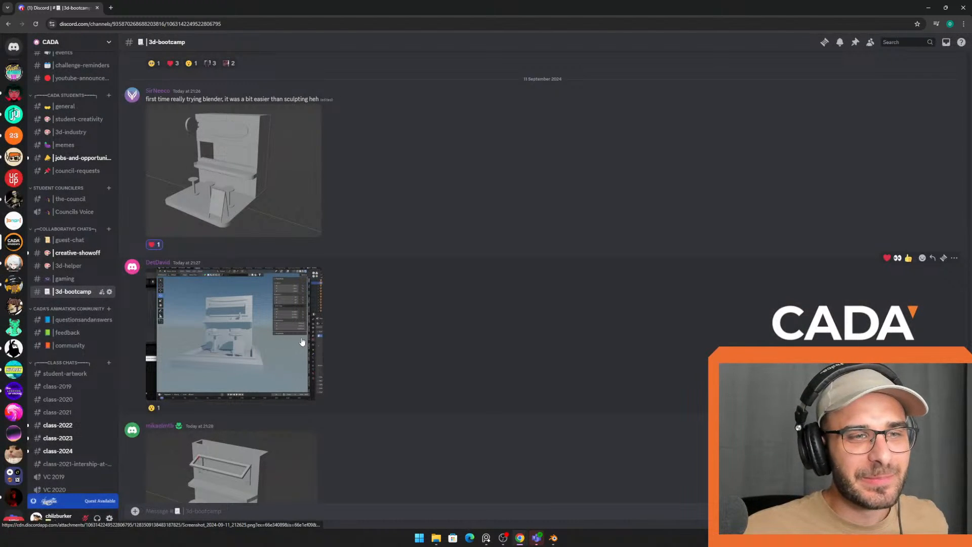
{"action": "left_click", "coordinate": [886, 257]}
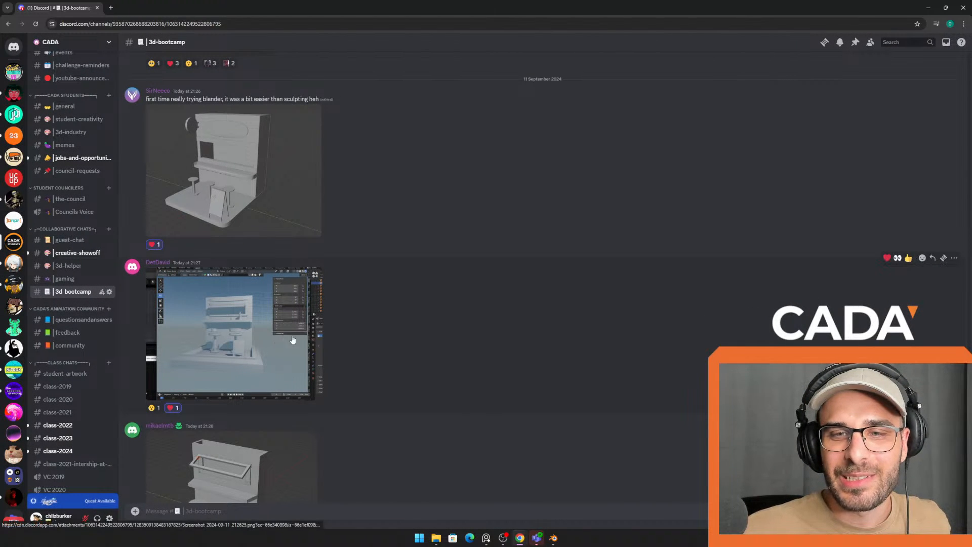
- Examine the enlarged grey kiosk image with the tilted open window frame and add a heart reaction to its post
{"action": "scroll", "coordinate": [353, 343], "scroll_direction": "down", "scroll_amount": 1}
{"action": "scroll", "coordinate": [384, 334], "scroll_direction": "down", "scroll_amount": 3}
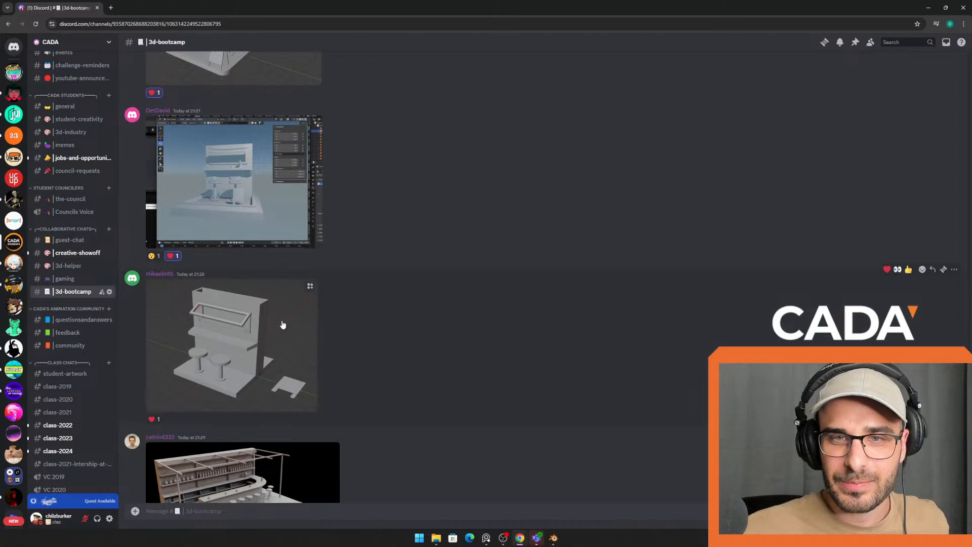
{"action": "left_click", "coordinate": [295, 336]}
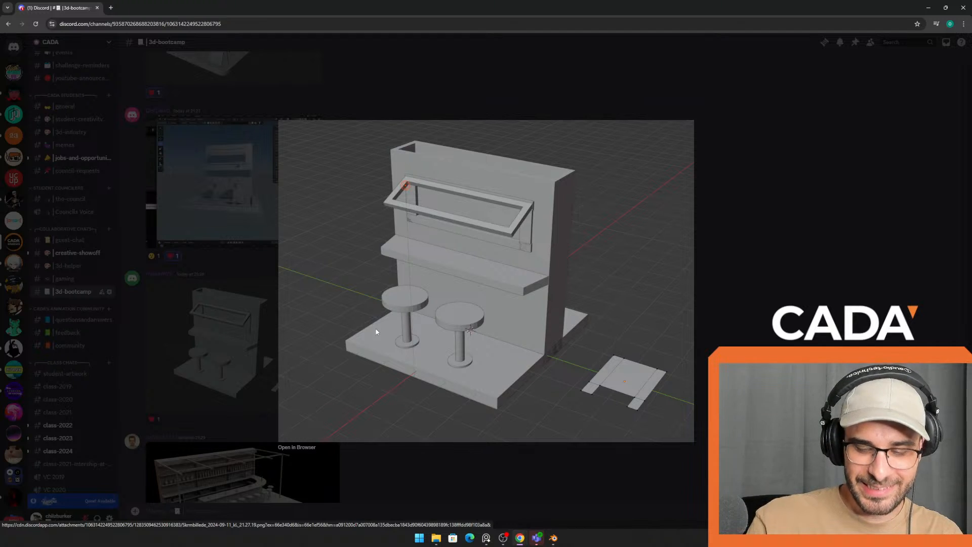
{"action": "left_click", "coordinate": [240, 322]}
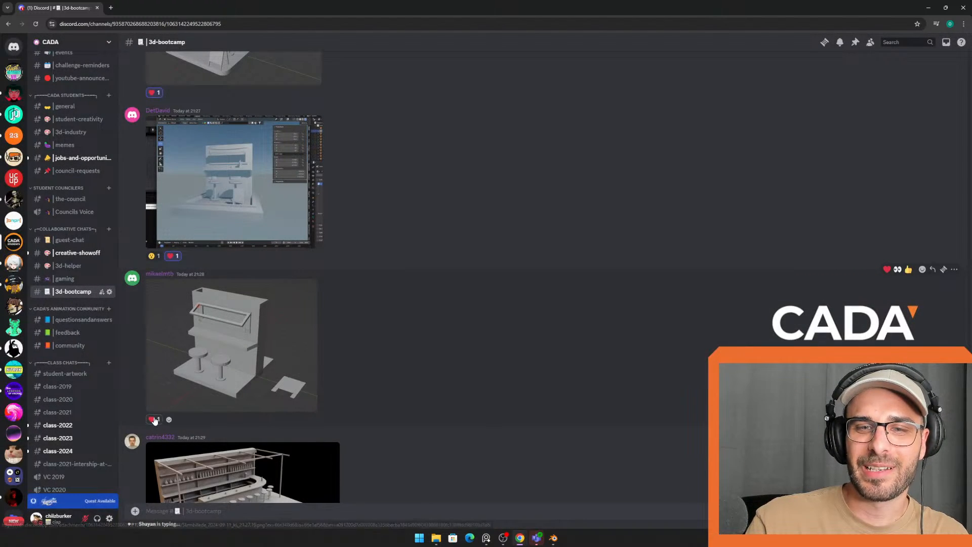
- Enlarge the render of the long bar with shelves and a row of stools, and react to the post with a red heart
{"action": "scroll", "coordinate": [279, 316], "scroll_direction": "down", "scroll_amount": 5}
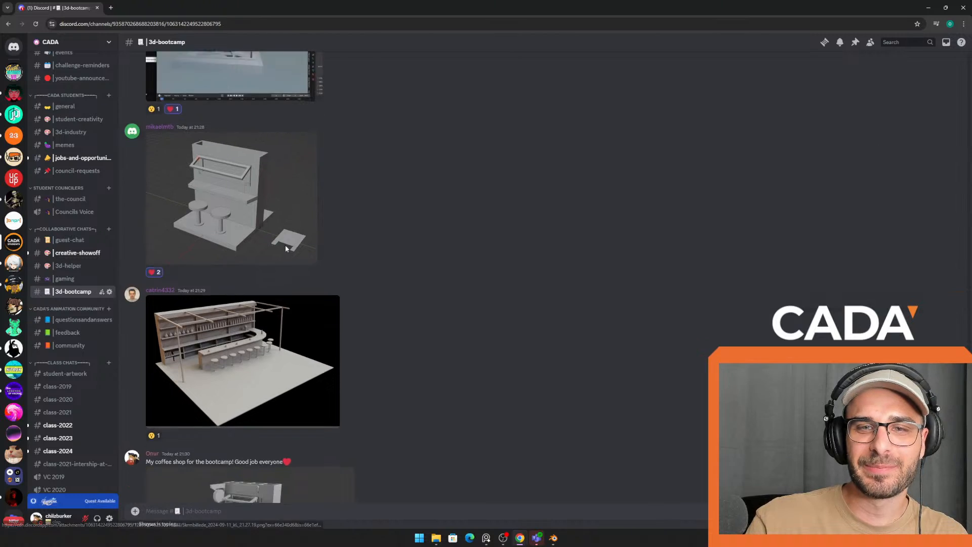
{"action": "left_click", "coordinate": [278, 299]}
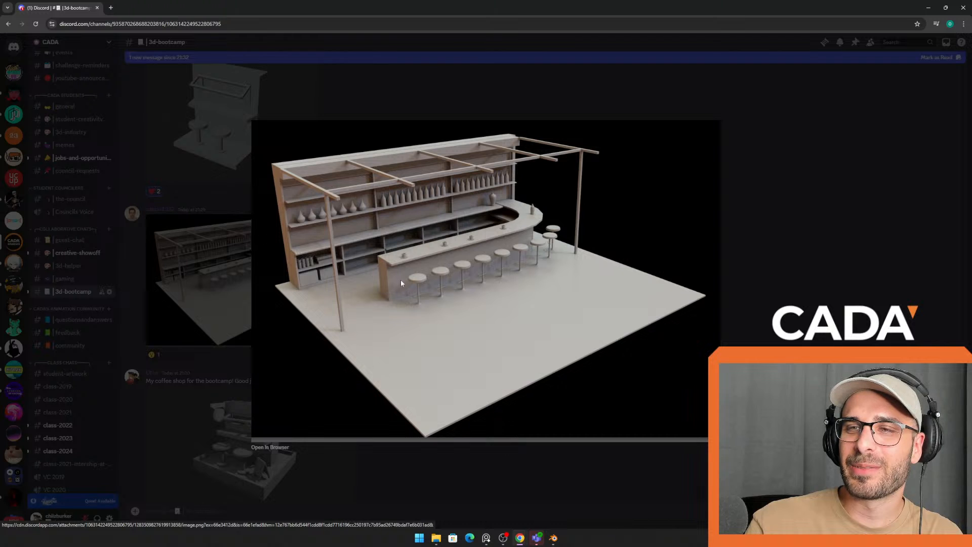
{"action": "left_click", "coordinate": [200, 283]}
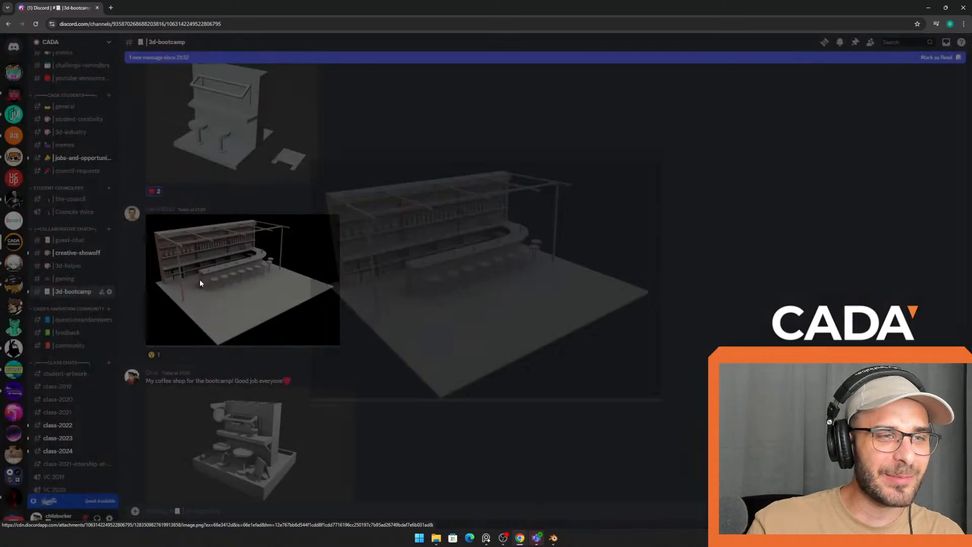
{"action": "left_click", "coordinate": [887, 204]}
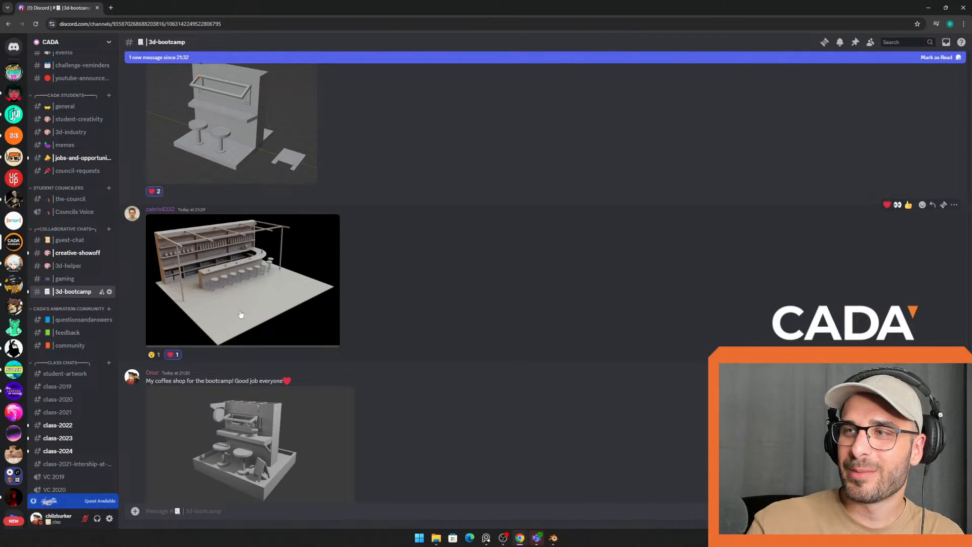
- Enlarge the red-lit COFFEE kiosk image captioned "used my own reference" and add a red heart reaction to the post
{"action": "scroll", "coordinate": [403, 268], "scroll_direction": "down", "scroll_amount": 2}
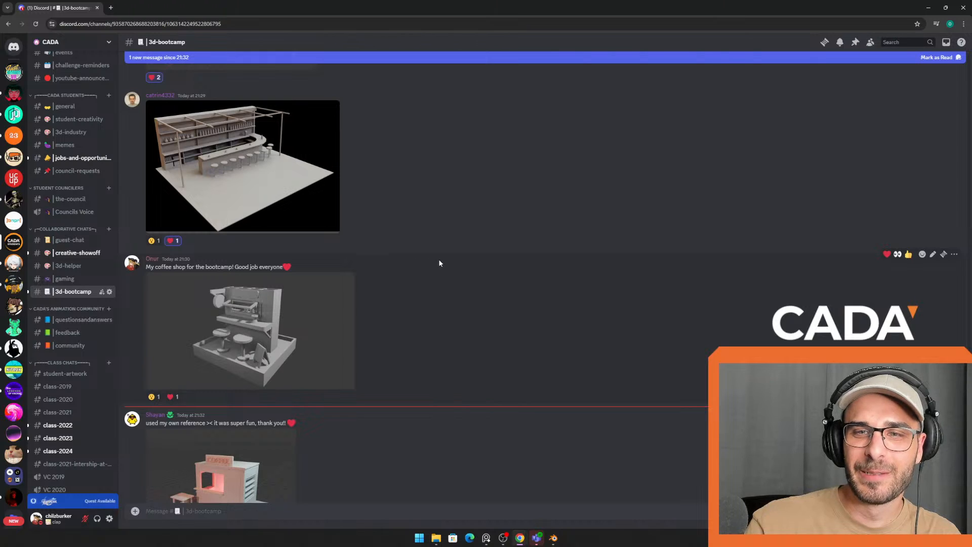
{"action": "scroll", "coordinate": [439, 263], "scroll_direction": "down", "scroll_amount": 2}
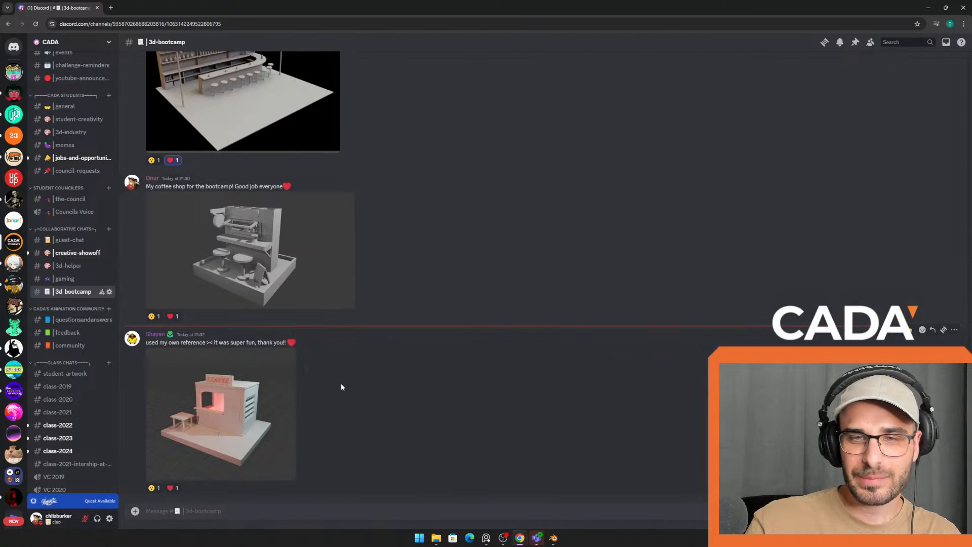
{"action": "left_click", "coordinate": [241, 407]}
{"action": "left_click", "coordinate": [258, 402]}
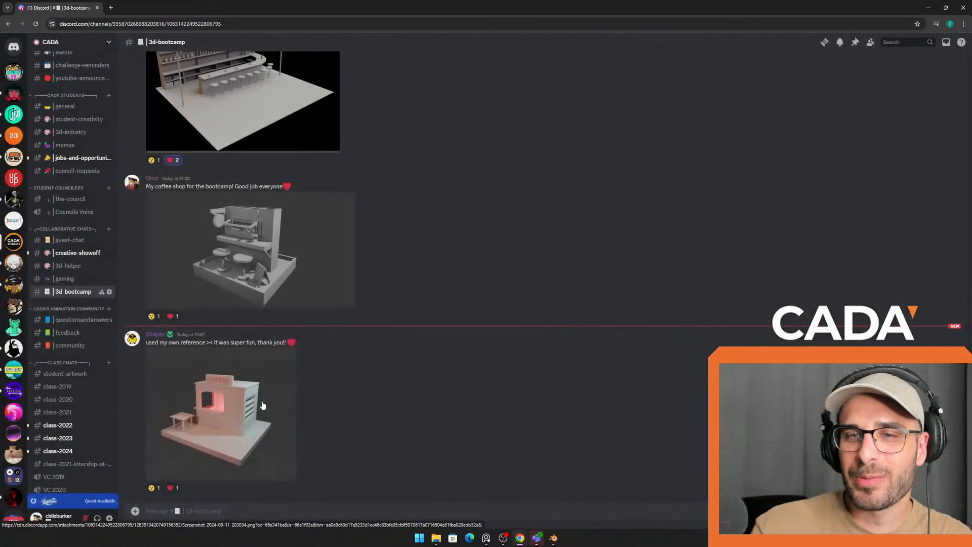
{"action": "left_click", "coordinate": [262, 403]}
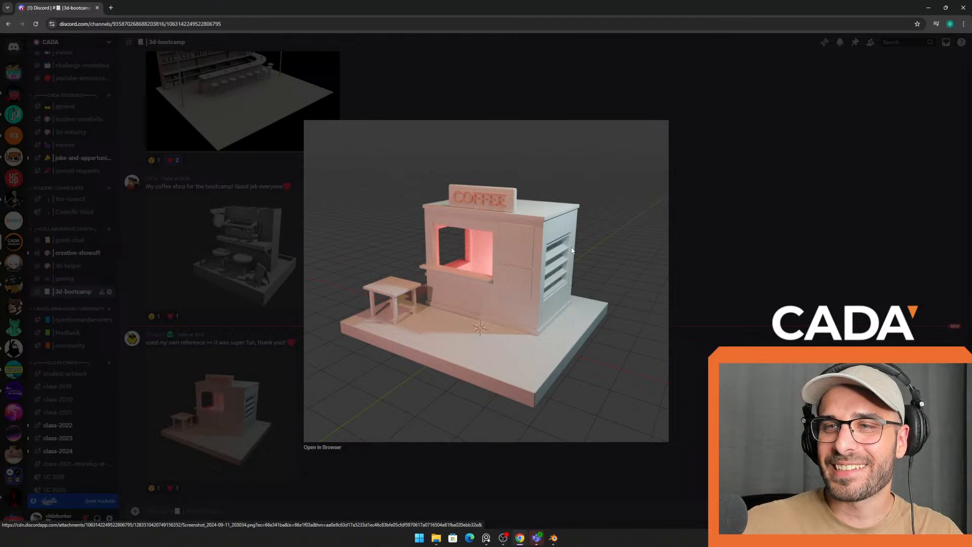
{"action": "left_click", "coordinate": [257, 399]}
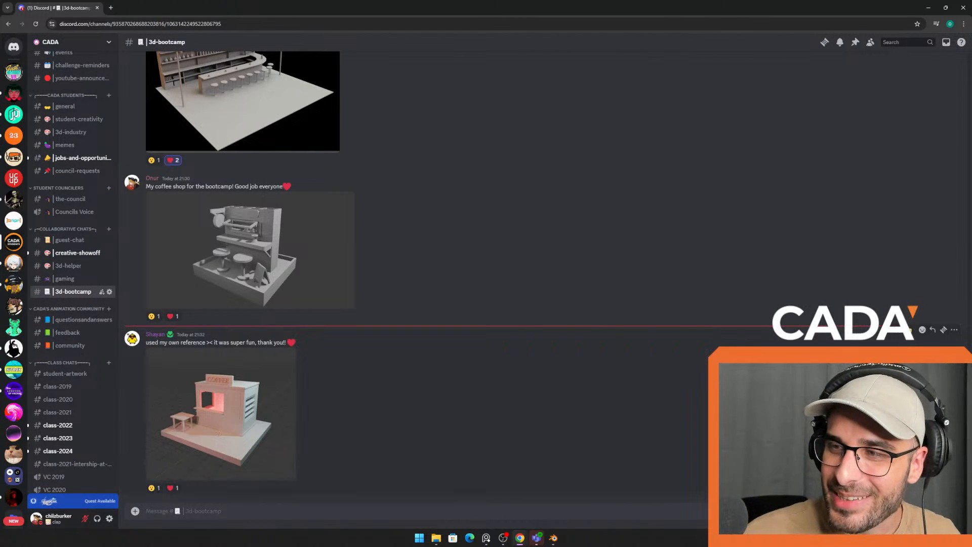
{"action": "left_click", "coordinate": [283, 399]}
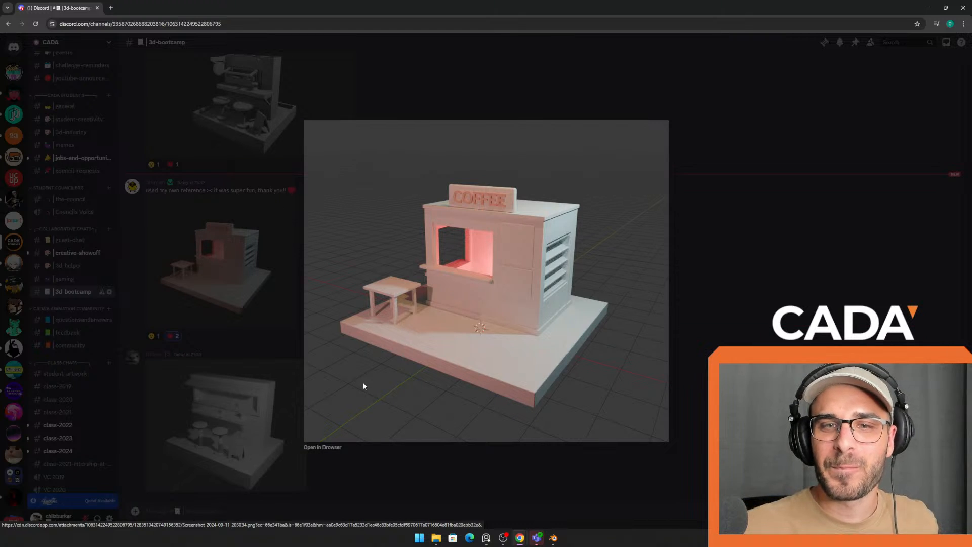
{"action": "left_click", "coordinate": [290, 243]}
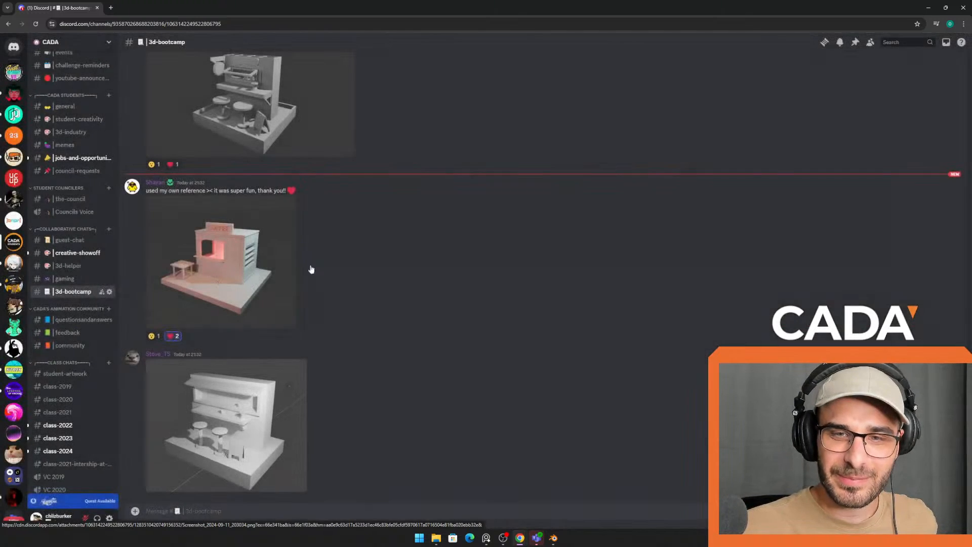
- Enlarge the white kiosk image with the striped awning and two stools, and give its post a red heart reaction
{"action": "left_click", "coordinate": [276, 396]}
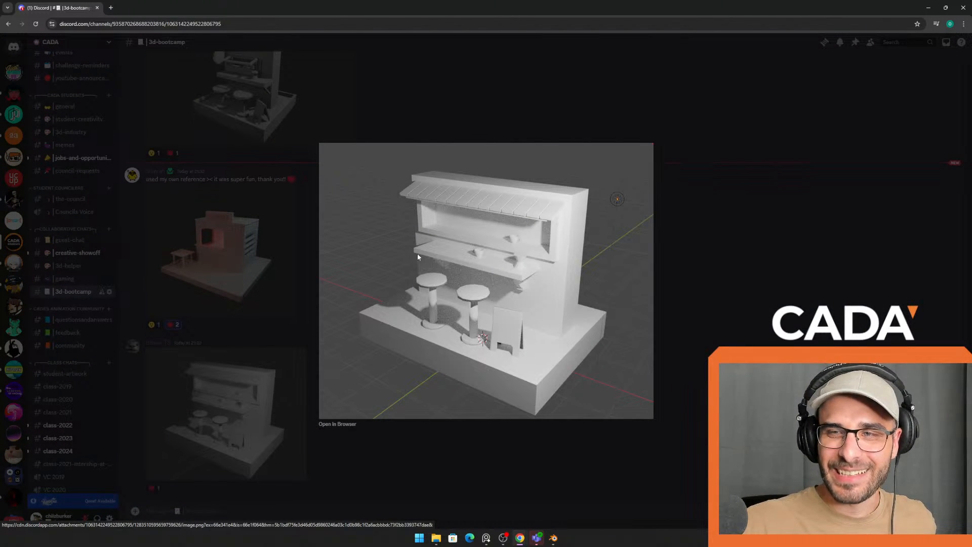
{"action": "left_click", "coordinate": [292, 380]}
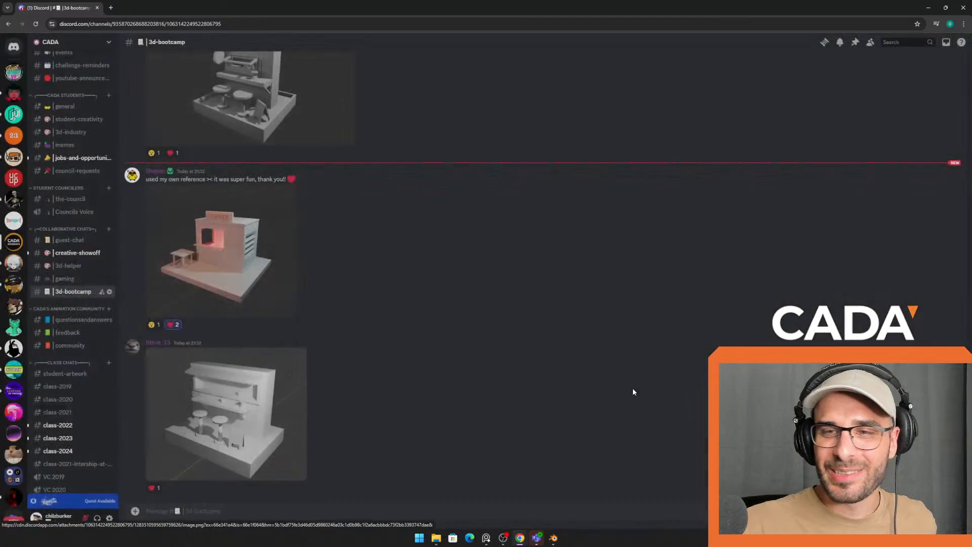
{"action": "left_click", "coordinate": [293, 380]}
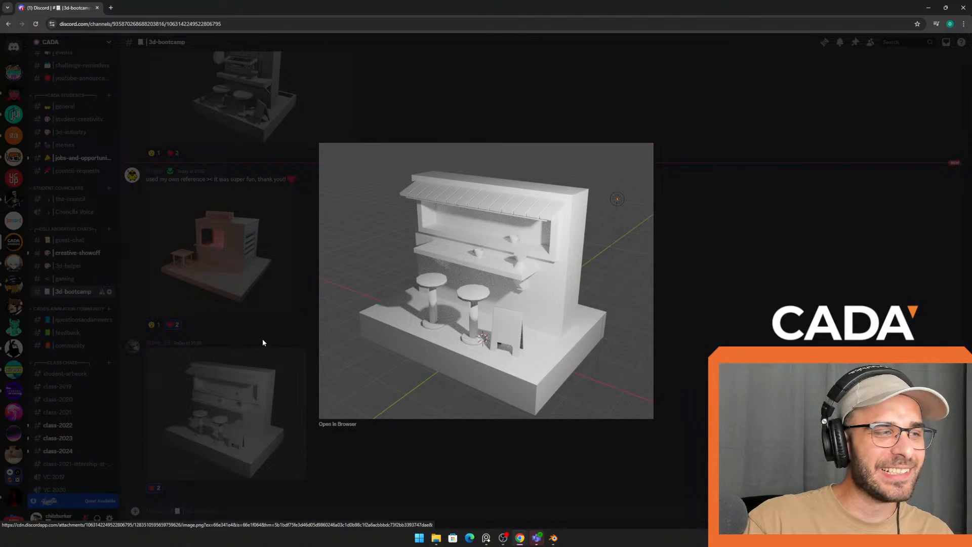
{"action": "left_click", "coordinate": [281, 357]}
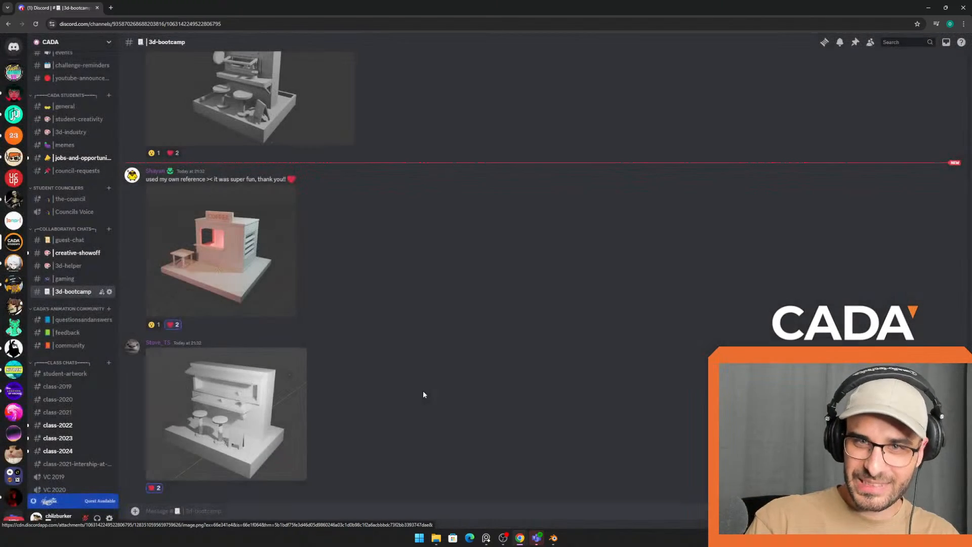
- Look back through the posted kiosk images and enlarge the newest blue-toned render with the open window
{"action": "scroll", "coordinate": [423, 390], "scroll_direction": "up", "scroll_amount": 10}
{"action": "scroll", "coordinate": [451, 353], "scroll_direction": "up", "scroll_amount": 10}
{"action": "scroll", "coordinate": [445, 339], "scroll_direction": "down", "scroll_amount": 20}
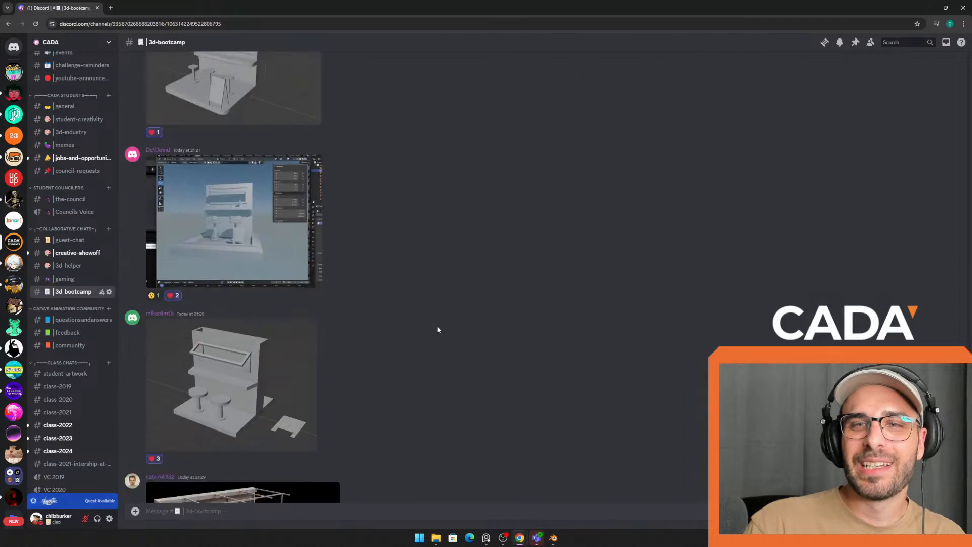
{"action": "left_click", "coordinate": [260, 268]}
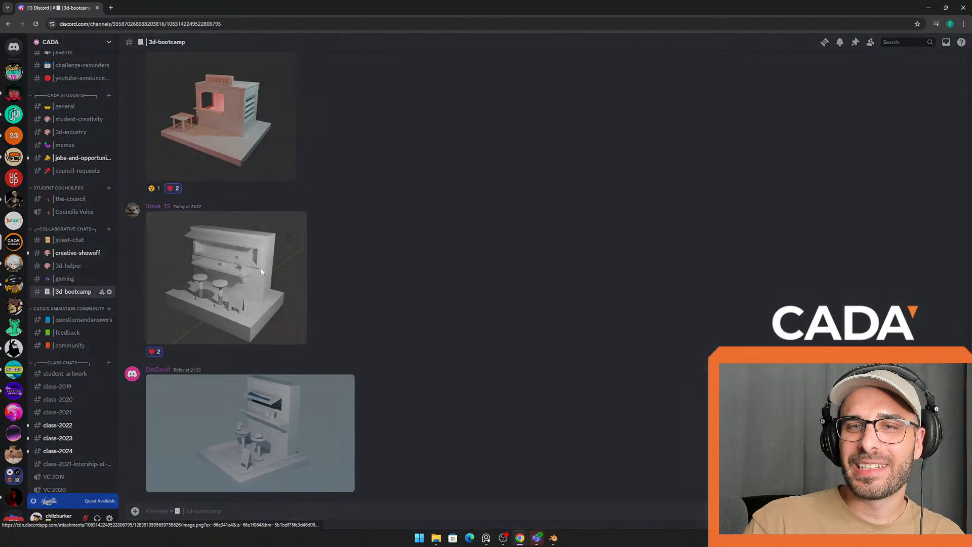
{"action": "left_click", "coordinate": [215, 279]}
{"action": "left_click", "coordinate": [323, 434]}
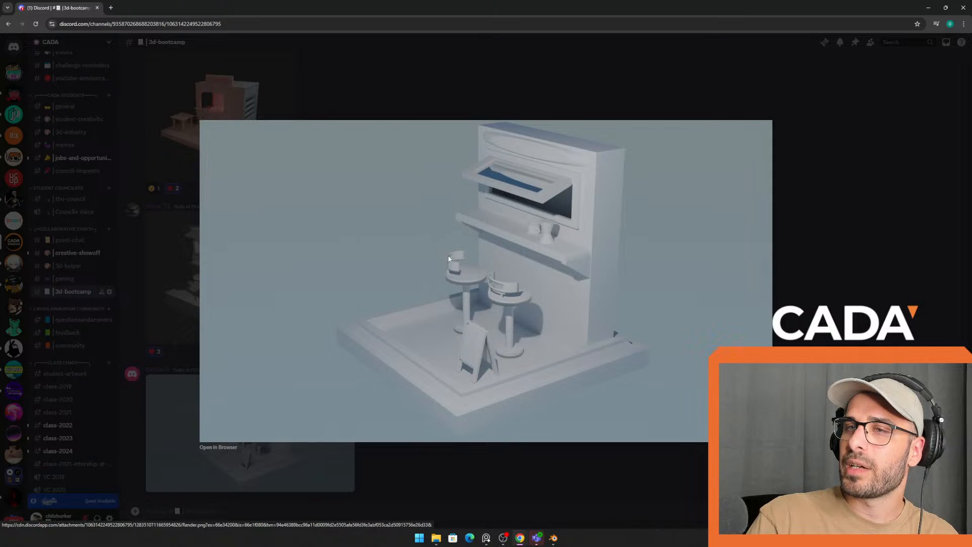
- Switch to the unsaved kiosk scene in Blender and apply Shade Auto Smooth to the counter shelf
{"action": "mouse_move", "coordinate": [553, 538]}
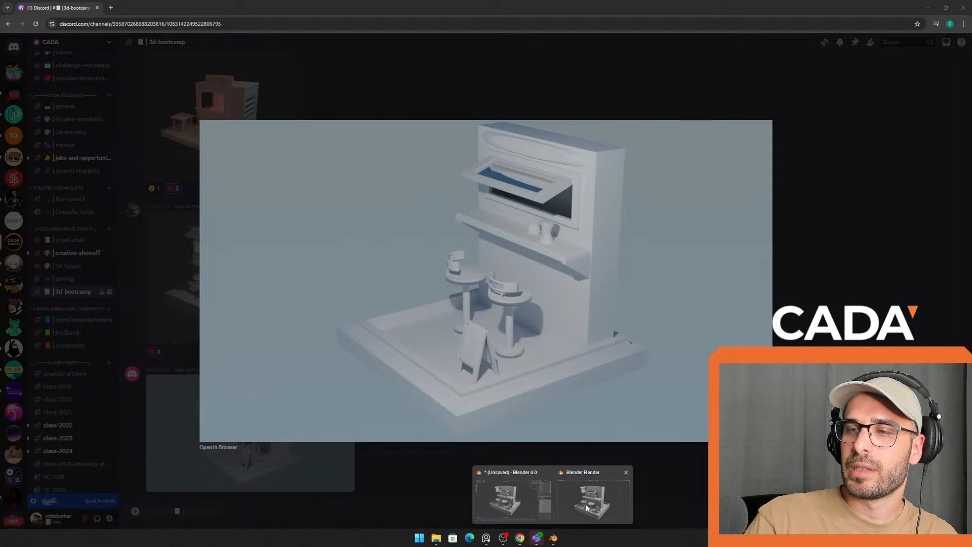
{"action": "left_click", "coordinate": [526, 490]}
{"action": "left_click", "coordinate": [475, 216]}
{"action": "left_click", "coordinate": [460, 240]}
{"action": "right_click", "coordinate": [458, 239]}
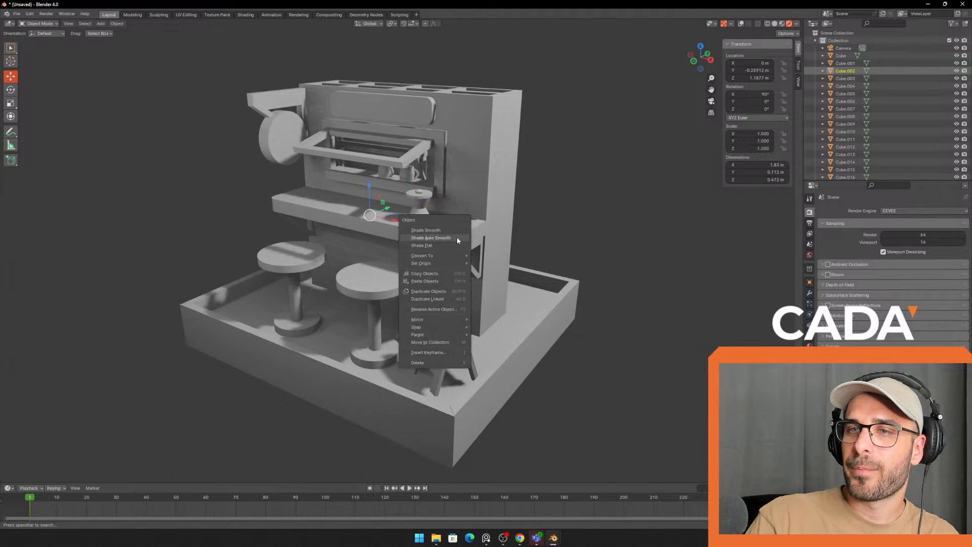
{"action": "left_click", "coordinate": [458, 239]}
{"action": "right_click", "coordinate": [445, 238]}
{"action": "left_click", "coordinate": [431, 241]}
- Apply Shade Smooth to the round seat of the stool nearest the A-frame sign and examine its shading up close
{"action": "left_click", "coordinate": [399, 281]}
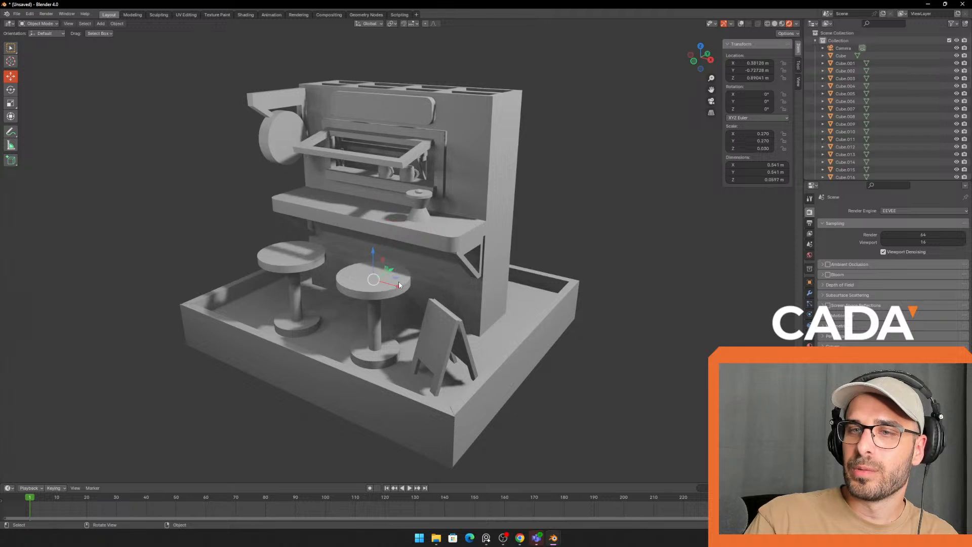
{"action": "right_click", "coordinate": [399, 281]}
{"action": "left_click", "coordinate": [372, 273]}
{"action": "scroll", "coordinate": [382, 305], "scroll_direction": "up", "scroll_amount": 2}
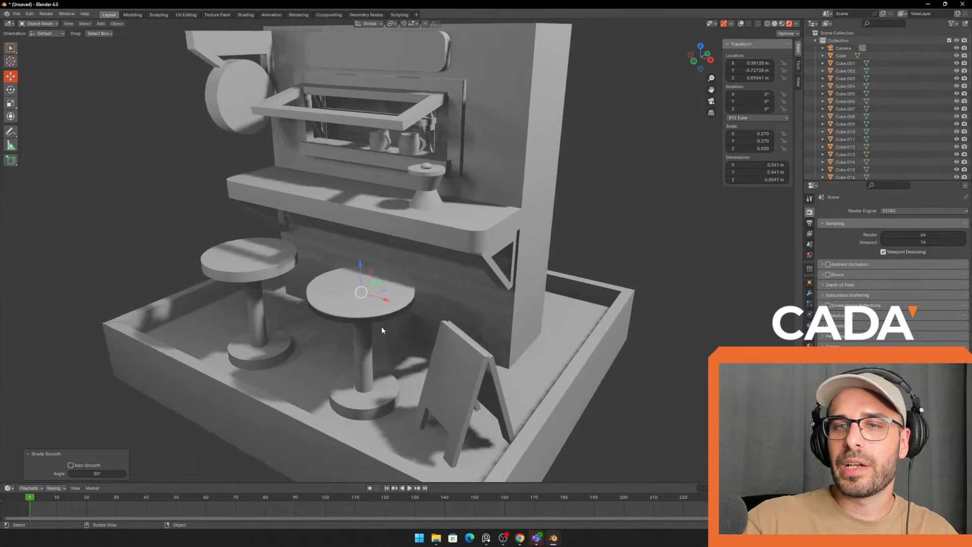
{"action": "middle_click_drag", "start_coordinate": [465, 297], "coordinate": [435, 274]}
{"action": "scroll", "coordinate": [446, 275], "scroll_direction": "up", "scroll_amount": 3}
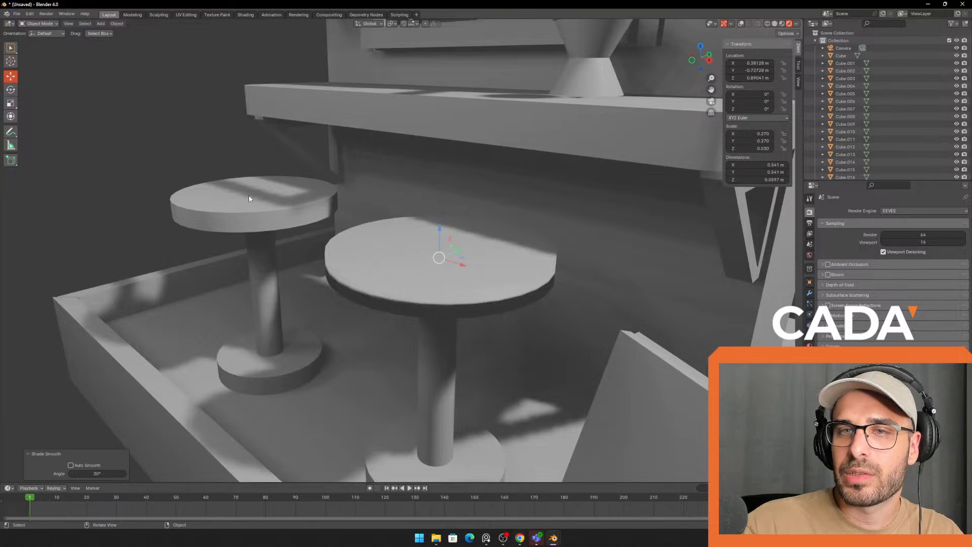
- Apply Shade Smooth to the round seat of the stool farther from the A-frame sign, and replace it with Shade Auto Smooth
{"action": "left_click", "coordinate": [249, 199]}
{"action": "right_click", "coordinate": [250, 209]}
{"action": "left_click", "coordinate": [262, 209]}
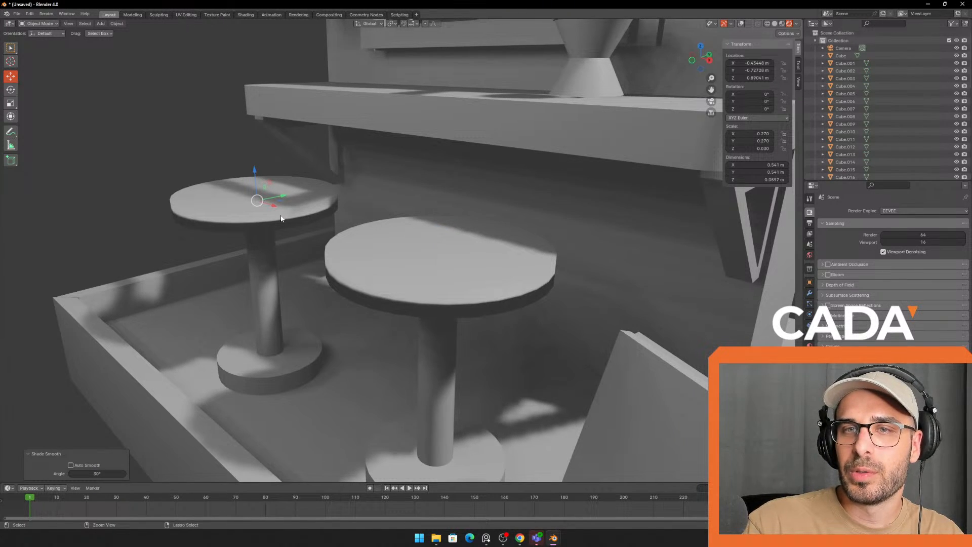
{"action": "right_click", "coordinate": [248, 205]}
{"action": "right_click", "coordinate": [403, 275]}
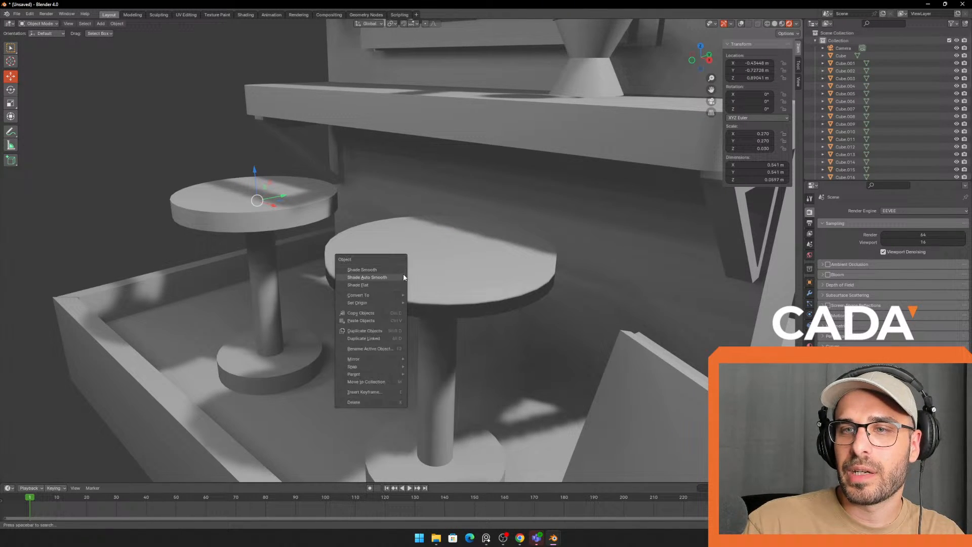
{"action": "left_click", "coordinate": [404, 275]}
- Apply Shade Auto Smooth to the round seat of the stool nearest the A-frame sign
{"action": "mouse_move", "coordinate": [447, 278]}
{"action": "middle_mouse_down"}
{"action": "mouse_move", "coordinate": [413, 275]}
{"action": "mouse_move", "coordinate": [464, 267]}
{"action": "middle_mouse_up"}
{"action": "left_click", "coordinate": [413, 275]}
{"action": "right_click", "coordinate": [414, 278]}
{"action": "left_click", "coordinate": [414, 281]}
{"action": "scroll", "coordinate": [463, 267], "scroll_direction": "down", "scroll_amount": 5}
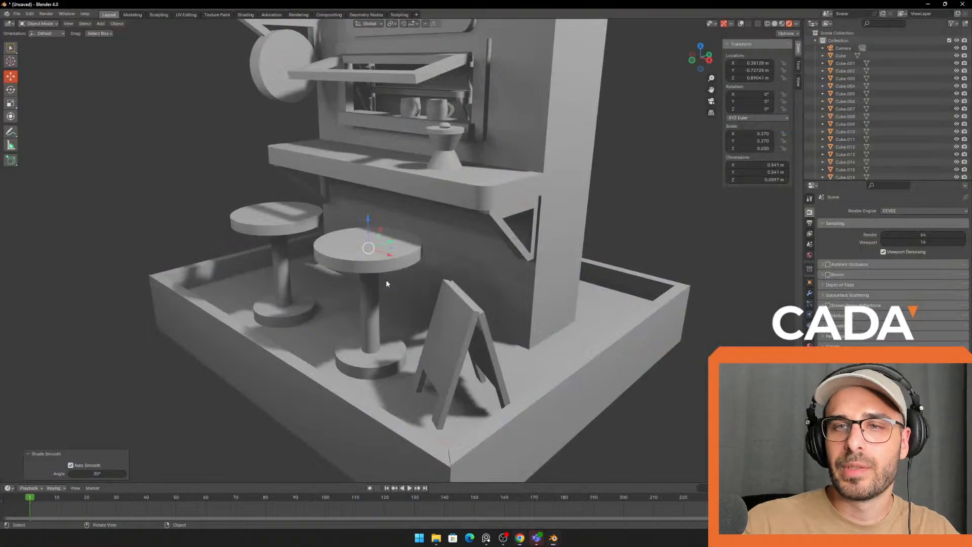
- Set the nearest stool's seat to Shade Smooth for comparison, and restore it to Shade Auto Smooth
{"action": "right_click", "coordinate": [376, 259]}
{"action": "left_click", "coordinate": [375, 259]}
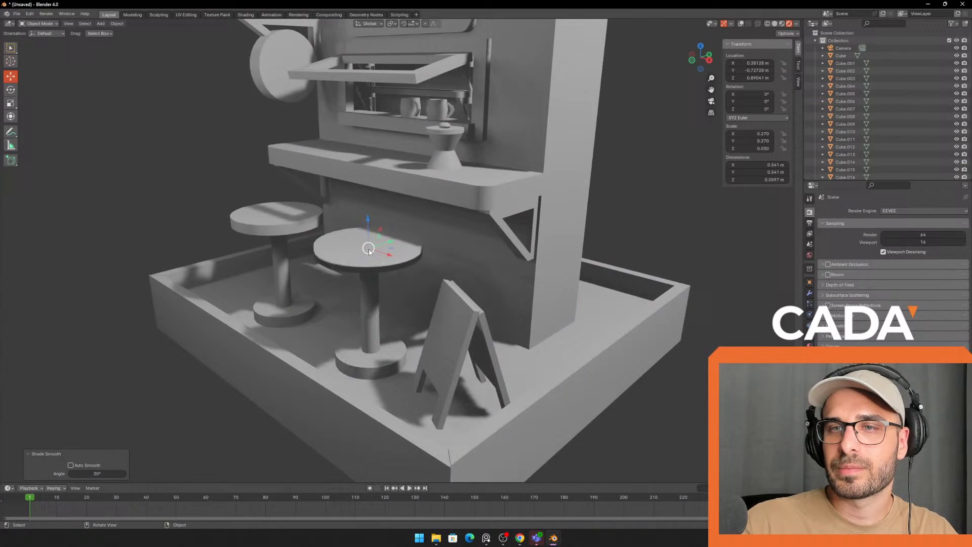
{"action": "right_click", "coordinate": [354, 256]}
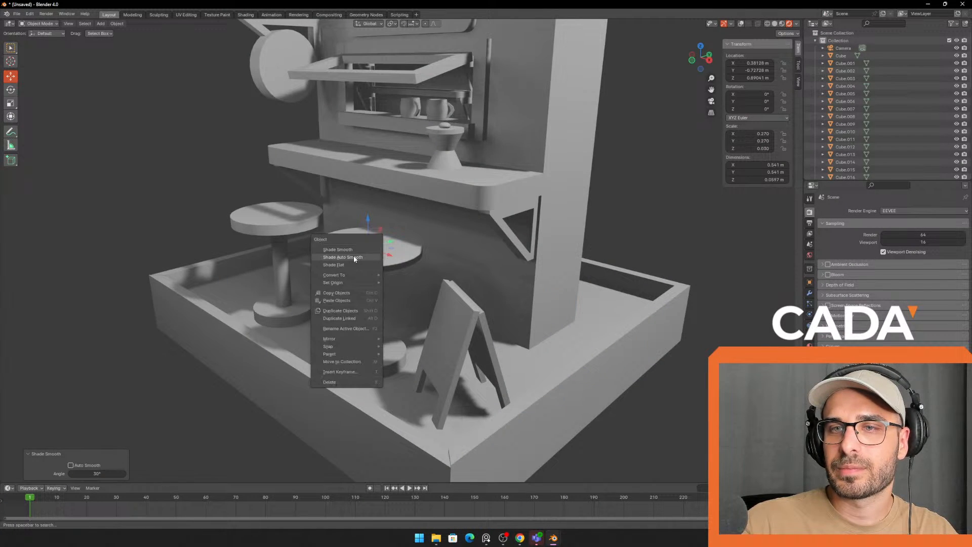
{"action": "left_click", "coordinate": [354, 256]}
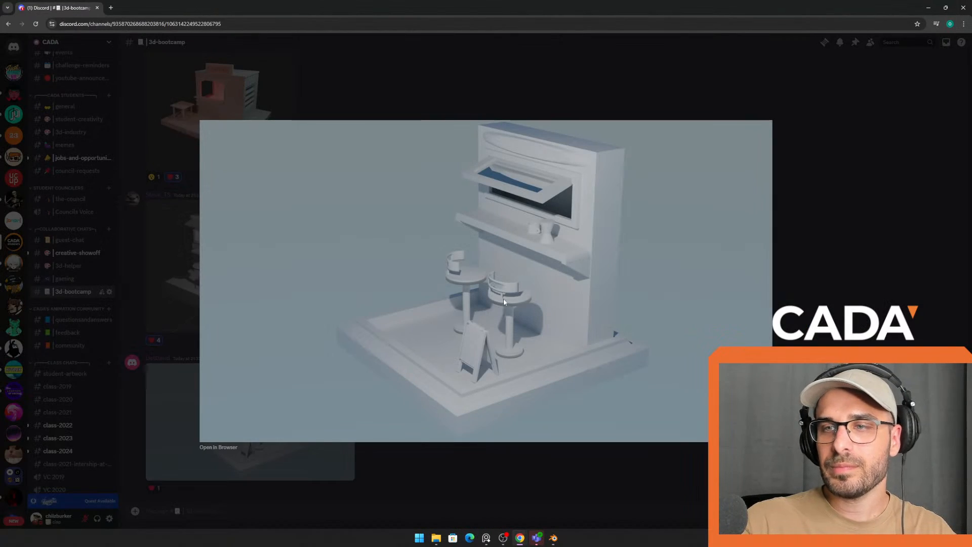
- Switch back to Discord, enlarge the blue-toned kiosk render once more, close it and give its post a red heart reaction
{"action": "left_click", "coordinate": [784, 319]}
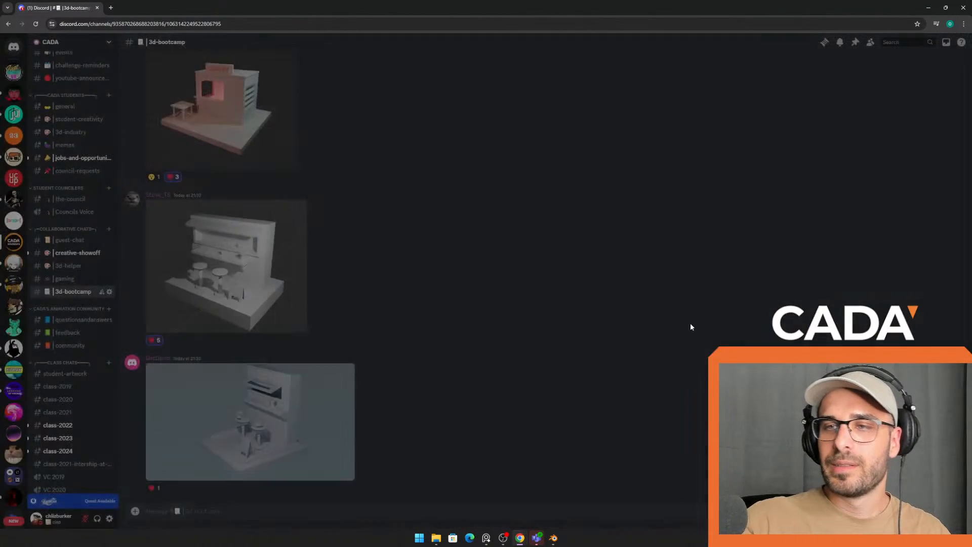
{"action": "left_click", "coordinate": [331, 409]}
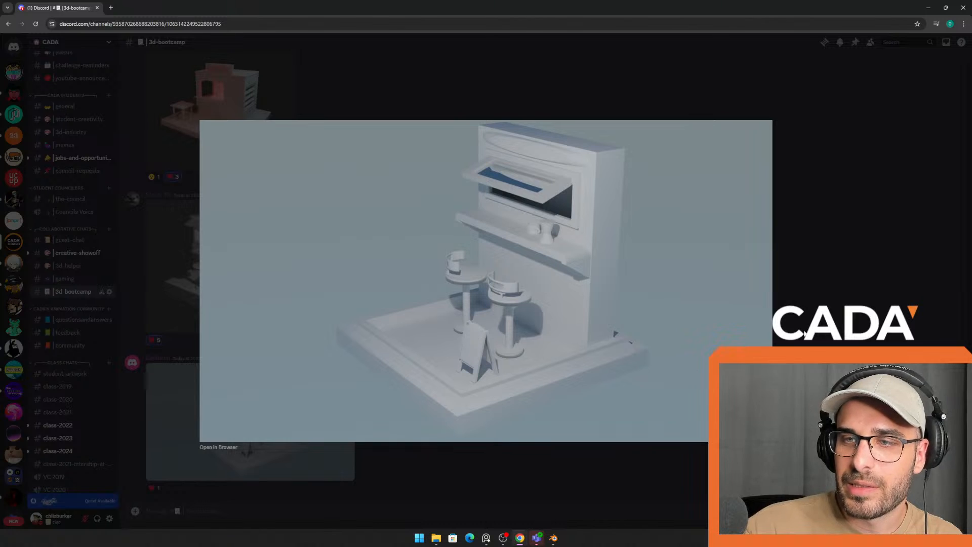
{"action": "left_click", "coordinate": [805, 335]}
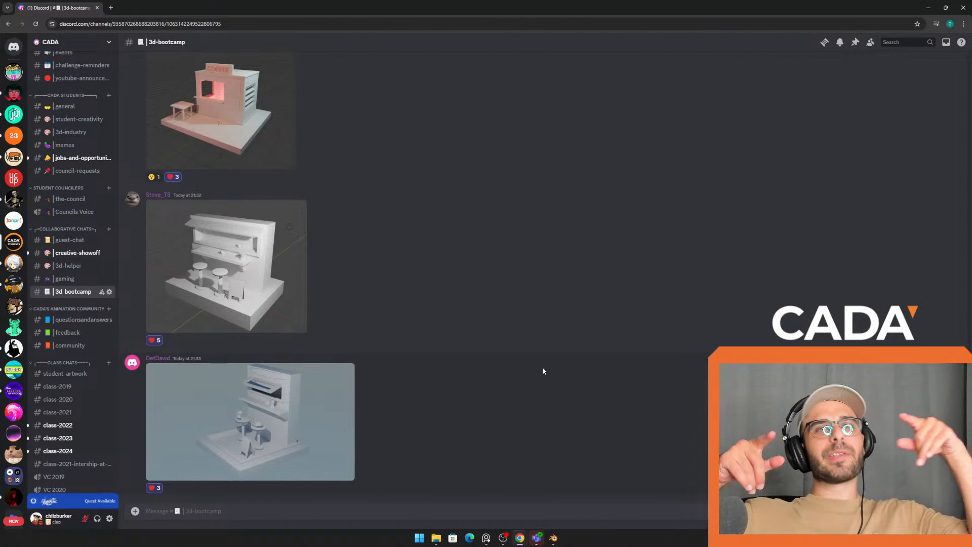
- Look back through the kiosk images posted in the 3d-bootcamp channel and return to the newest post
{"action": "scroll", "coordinate": [504, 176], "scroll_direction": "up", "scroll_amount": 8}
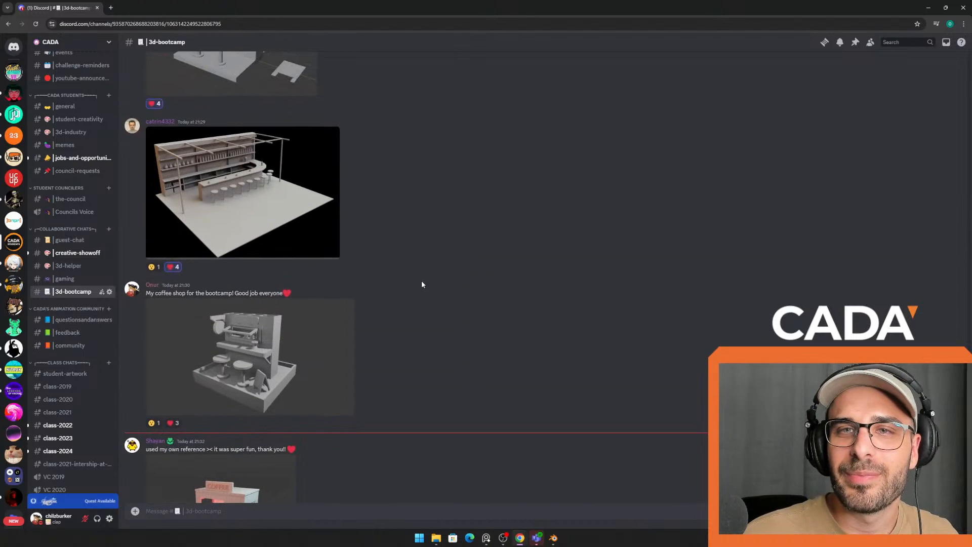
{"action": "scroll", "coordinate": [429, 277], "scroll_direction": "down", "scroll_amount": 5}
{"action": "scroll", "coordinate": [411, 261], "scroll_direction": "up", "scroll_amount": 10}
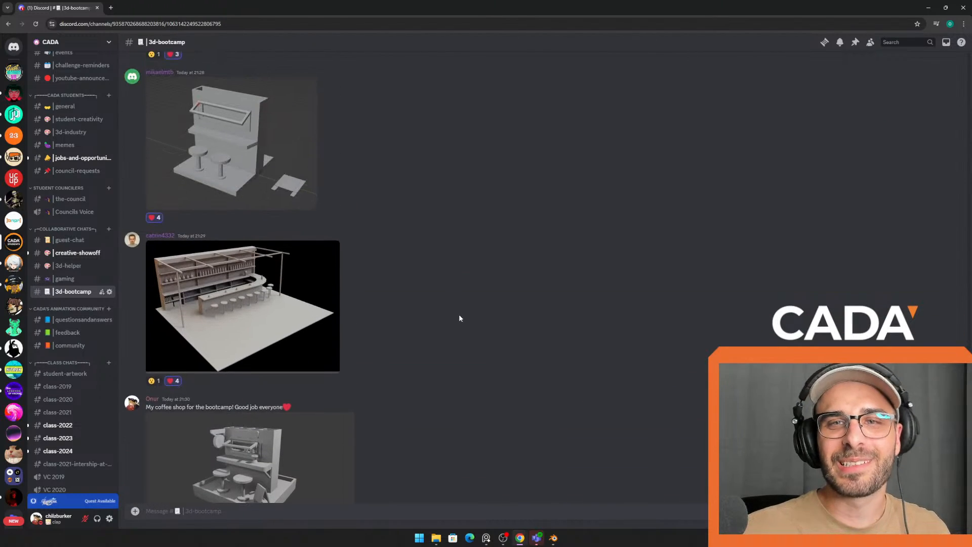
{"action": "scroll", "coordinate": [465, 294], "scroll_direction": "up", "scroll_amount": 2}
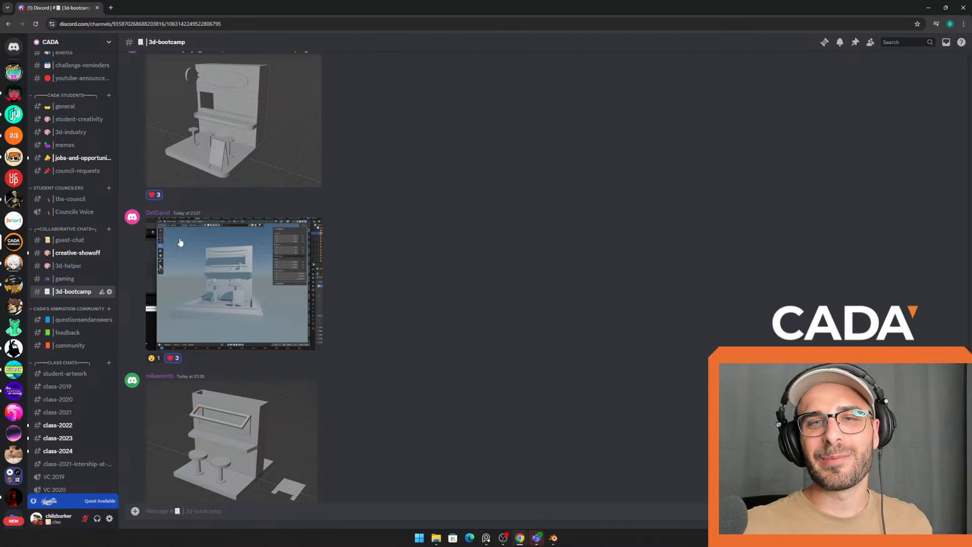
{"action": "scroll", "coordinate": [386, 276], "scroll_direction": "down", "scroll_amount": 10}
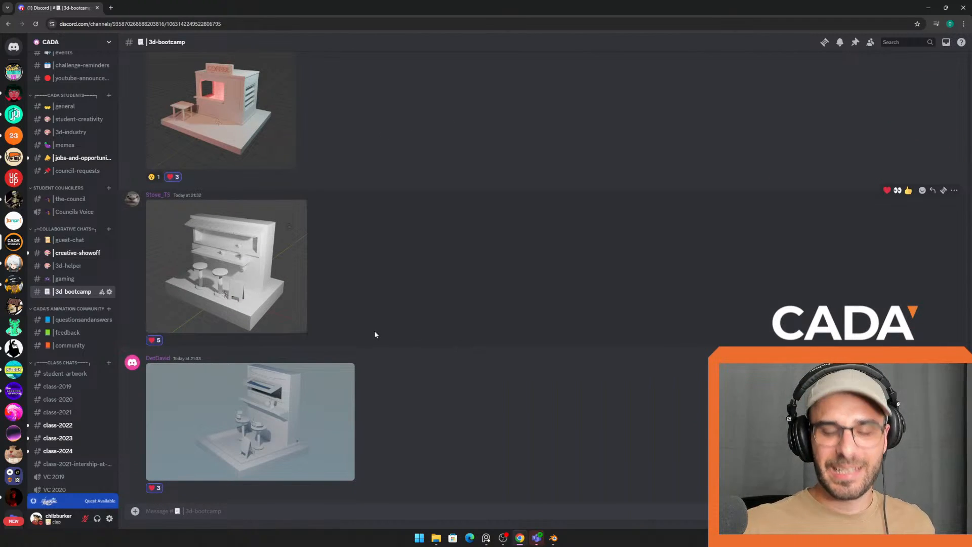